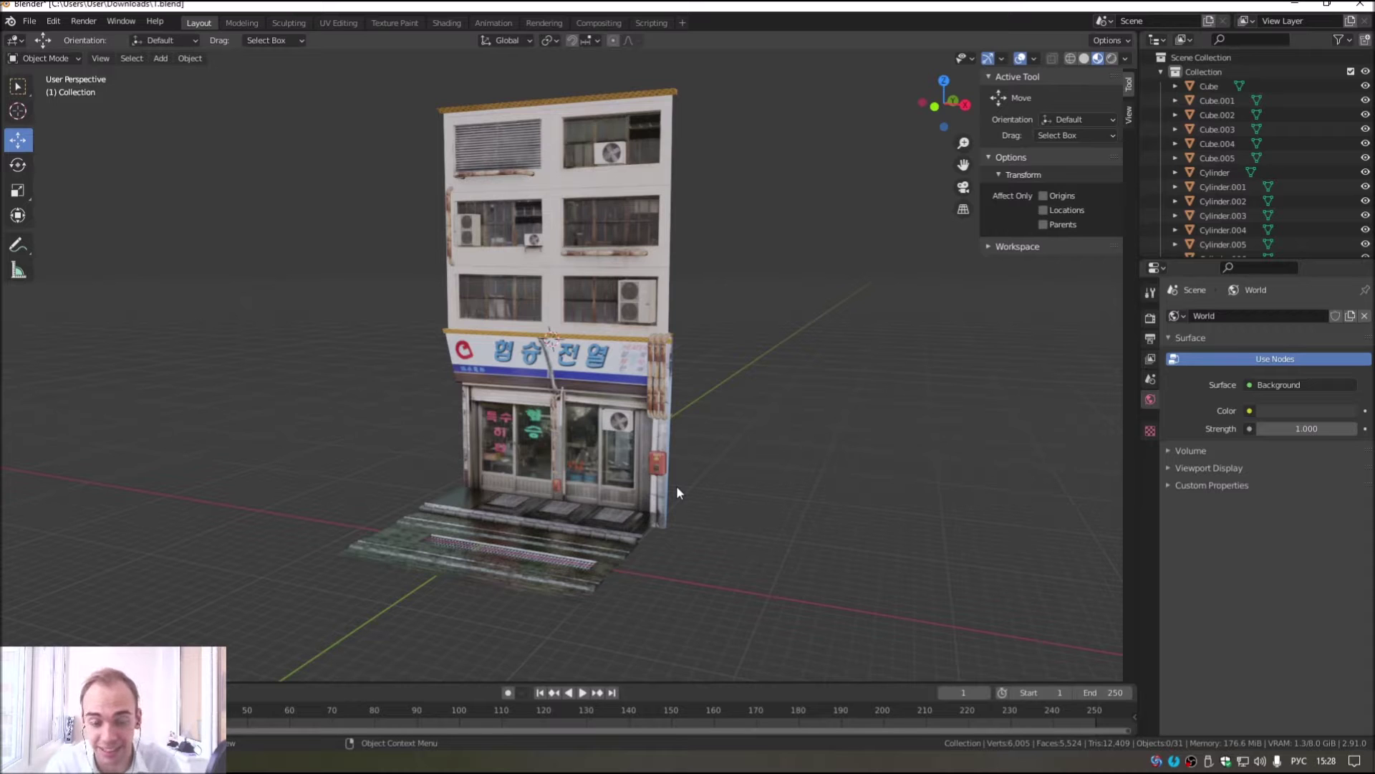
# Step: Zoom toward the storefront and add a 2 m cube, Cube.006, in front of the sign
pyautogui.scroll(1, 359, 192)
pyautogui.scroll(2, 498, 369)
pyautogui.scroll(1, 589, 345)
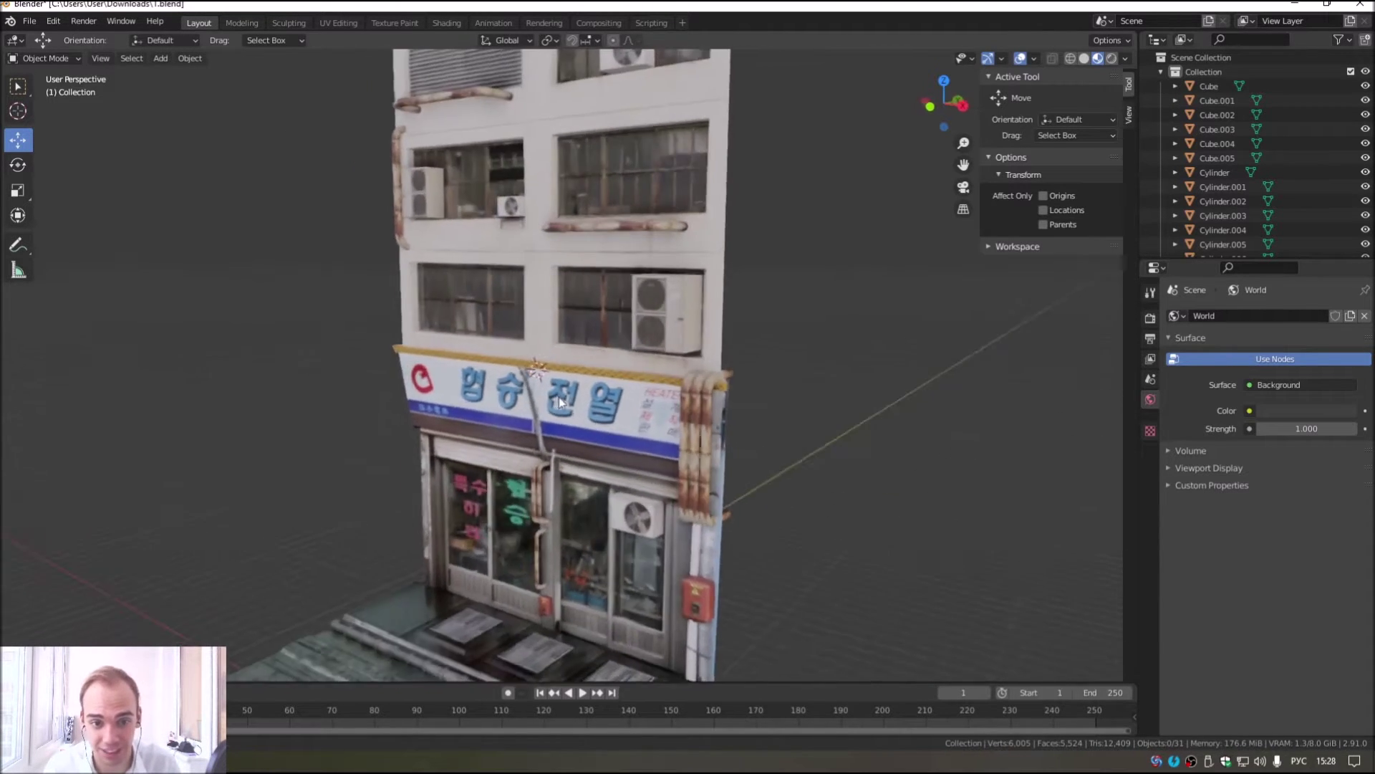
pyautogui.moveTo(589, 345); pyautogui.dragTo(574, 396, button='middle')
pyautogui.scroll(1, 575, 397)
pyautogui.scroll(2, 574, 396)
pyautogui.click(159, 60)
pyautogui.moveTo(204, 85)
pyautogui.click(277, 90)
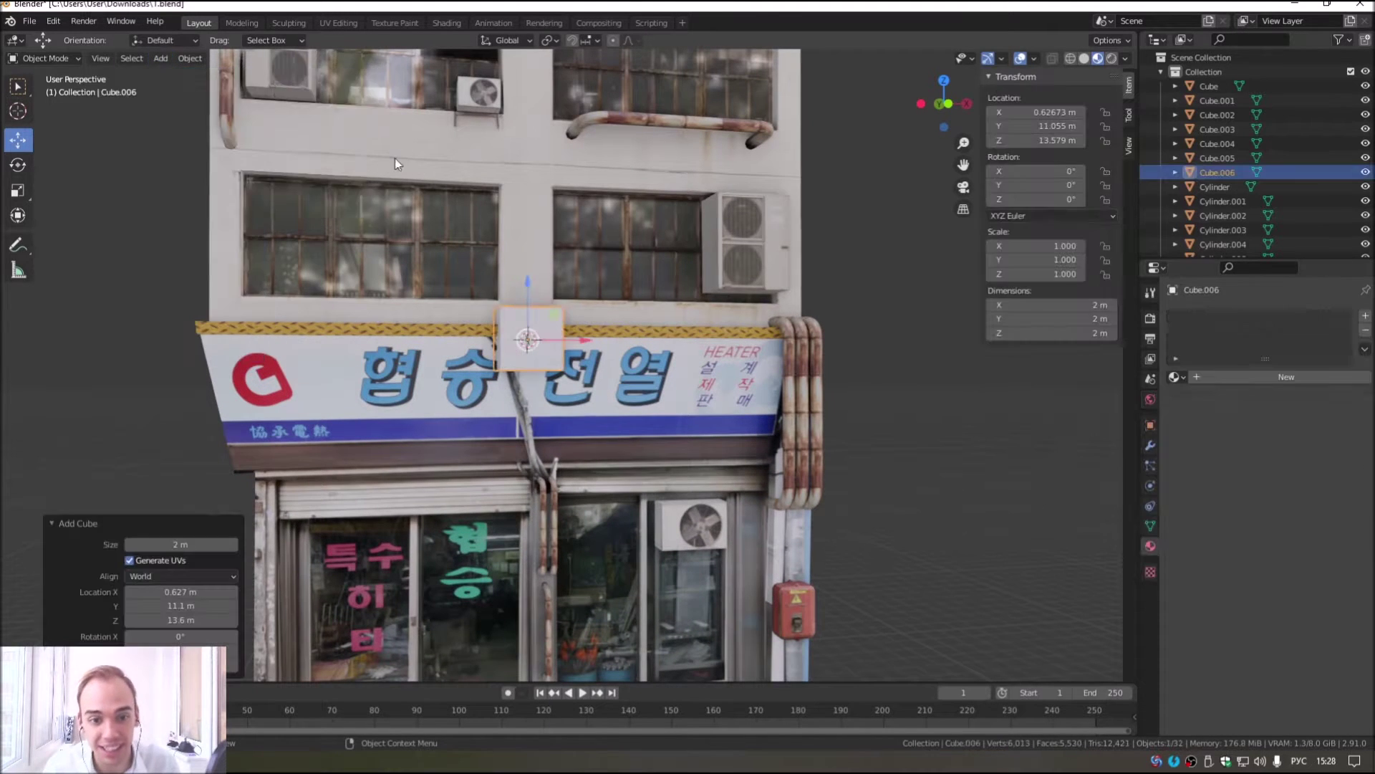
# Step: Move Cube.006 down and left to the shop's left corner, just under the sign
pyautogui.scroll(1, 560, 254)
pyautogui.scroll(1, 561, 255)
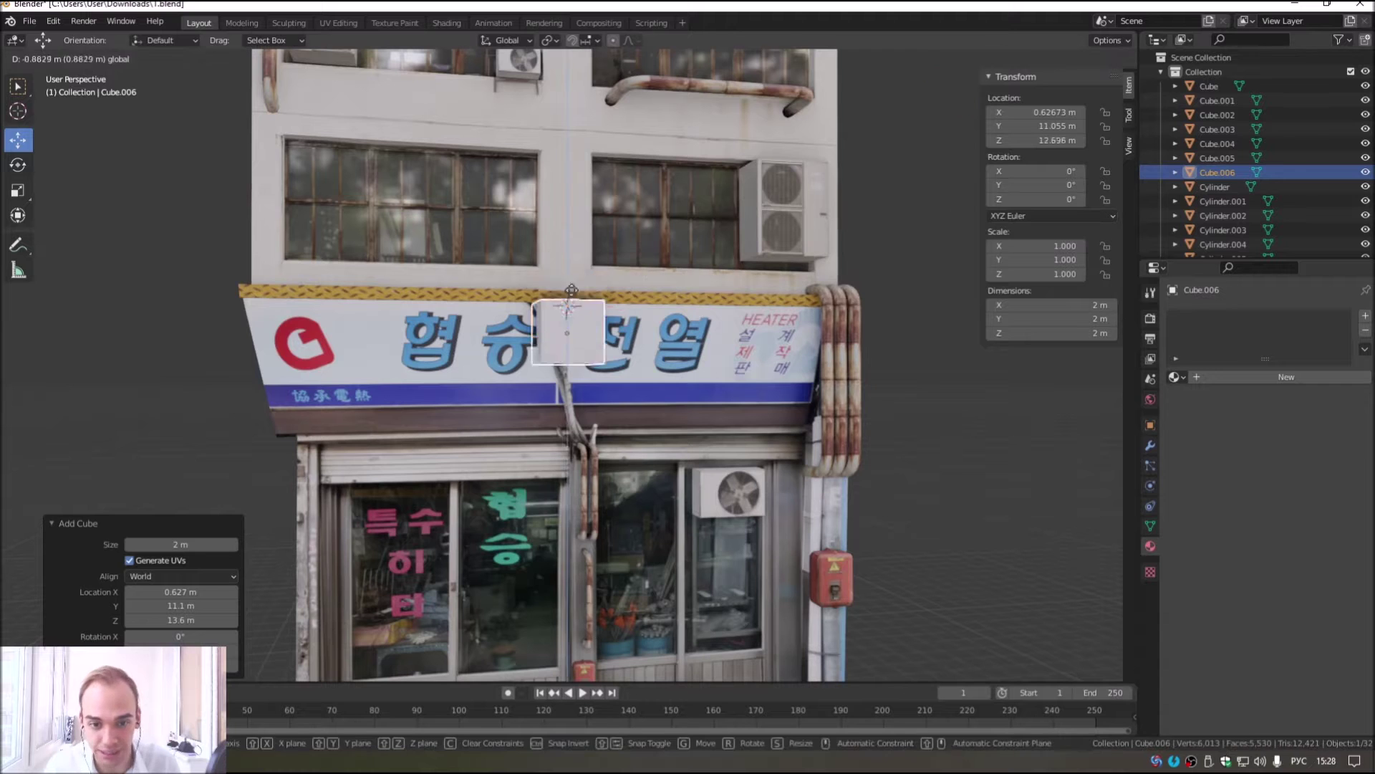
pyautogui.moveTo(569, 252)
pyautogui.mouseDown()
pyautogui.moveTo(629, 449)
pyautogui.moveTo(370, 449)
pyautogui.mouseUp()
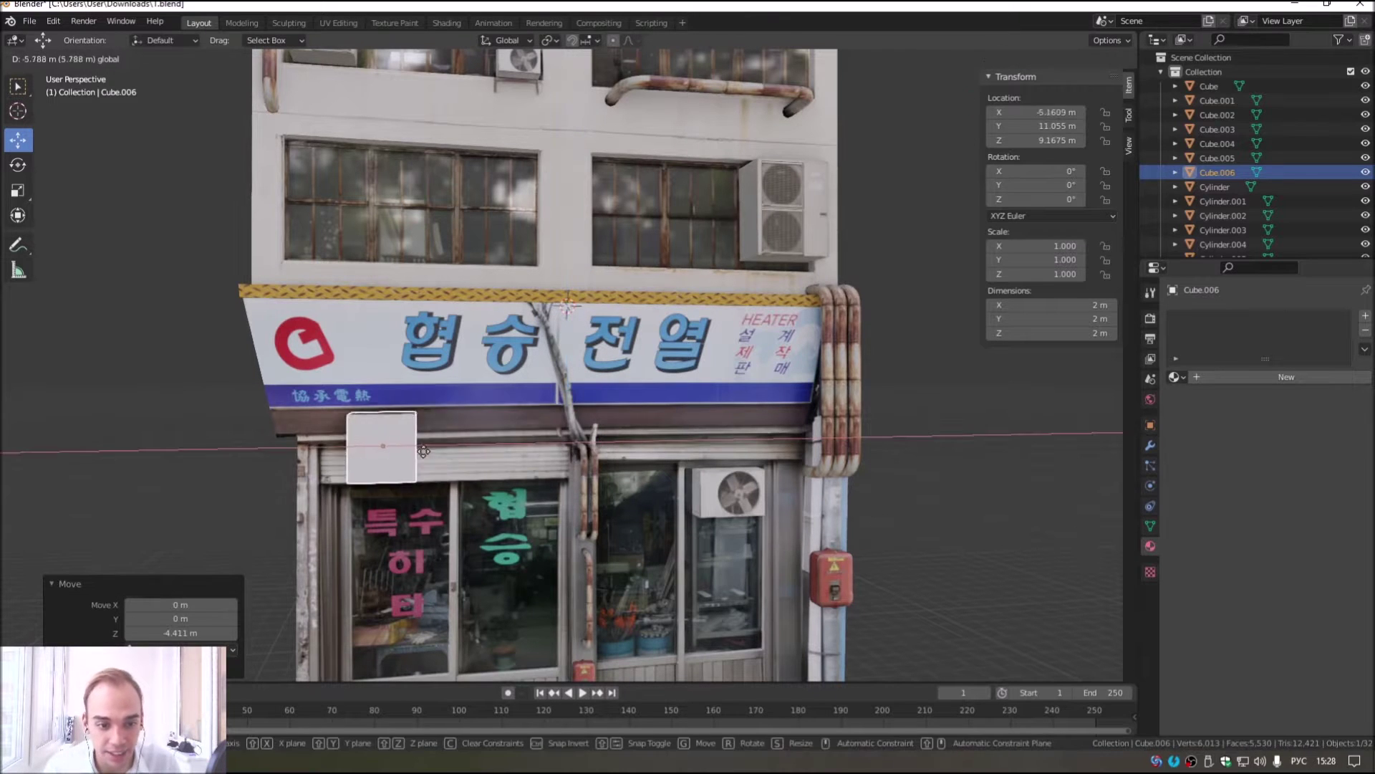
pyautogui.scroll(2, 430, 415)
pyautogui.scroll(1, 456, 341)
pyautogui.moveTo(455, 341); pyautogui.dragTo(451, 373)
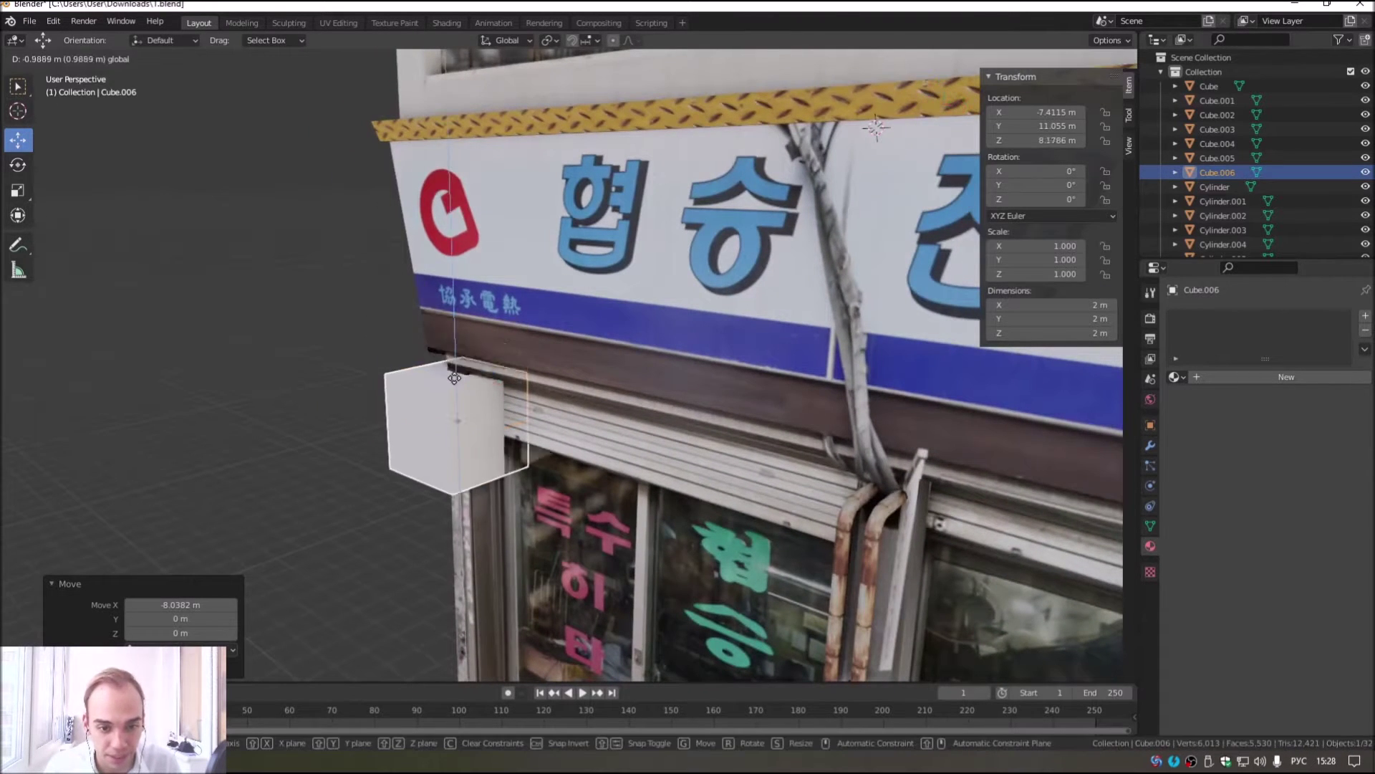
pyautogui.moveTo(452, 374); pyautogui.dragTo(544, 390, button='middle')
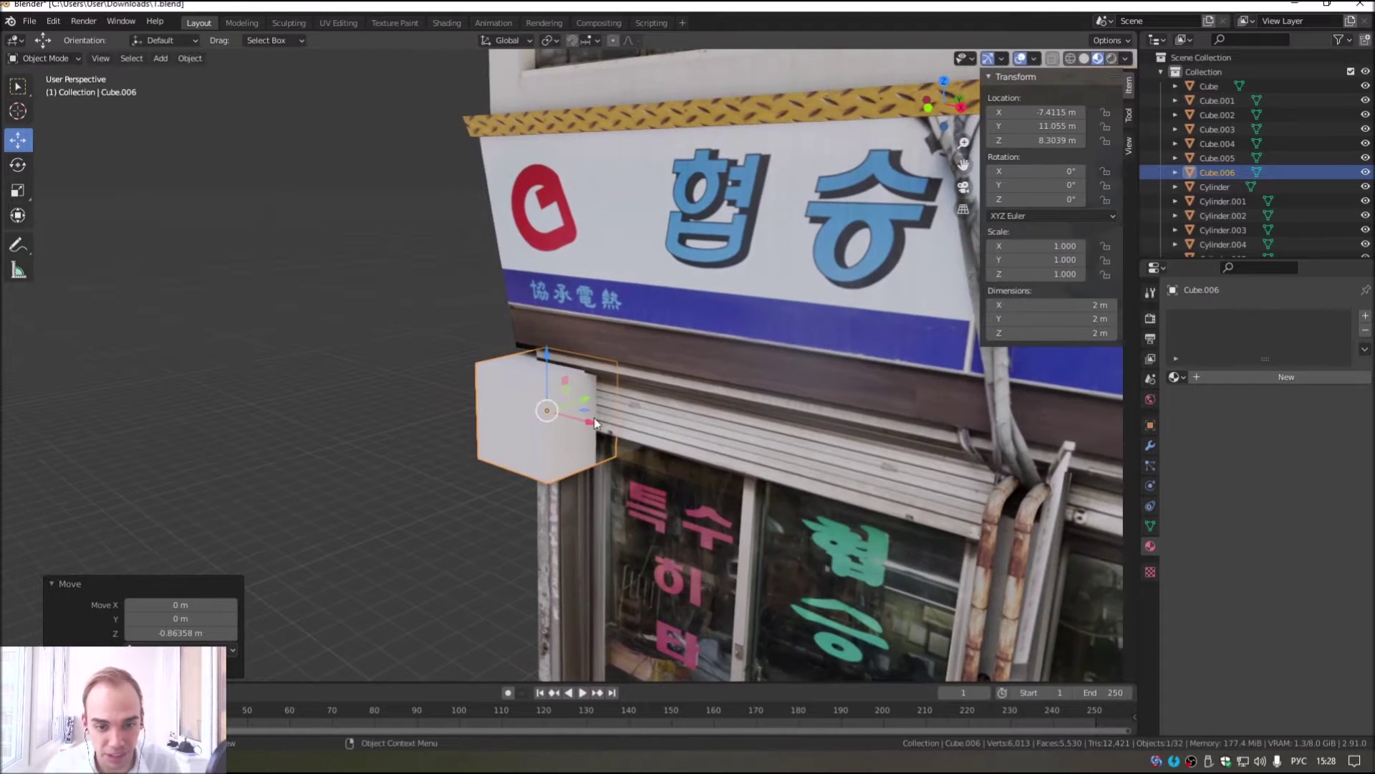
pyautogui.moveTo(573, 393); pyautogui.dragTo(555, 393)
pyautogui.moveTo(556, 393)
pyautogui.mouseDown(button='middle')
pyautogui.moveTo(647, 388)
pyautogui.moveTo(17, 124)
pyautogui.mouseUp(button='middle')
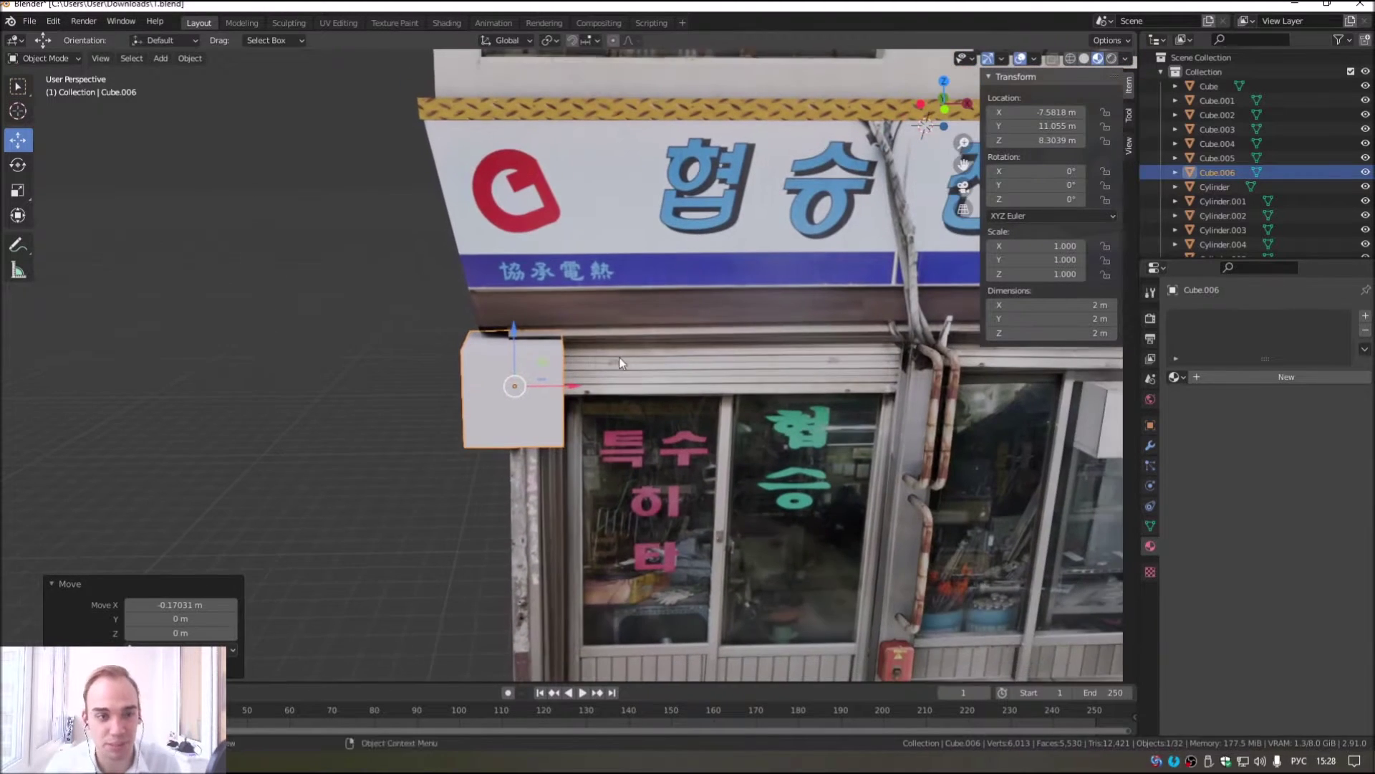
# Step: Scale the cube to 0.571 on X so it is 1.14 m wide
pyautogui.click(17, 189)
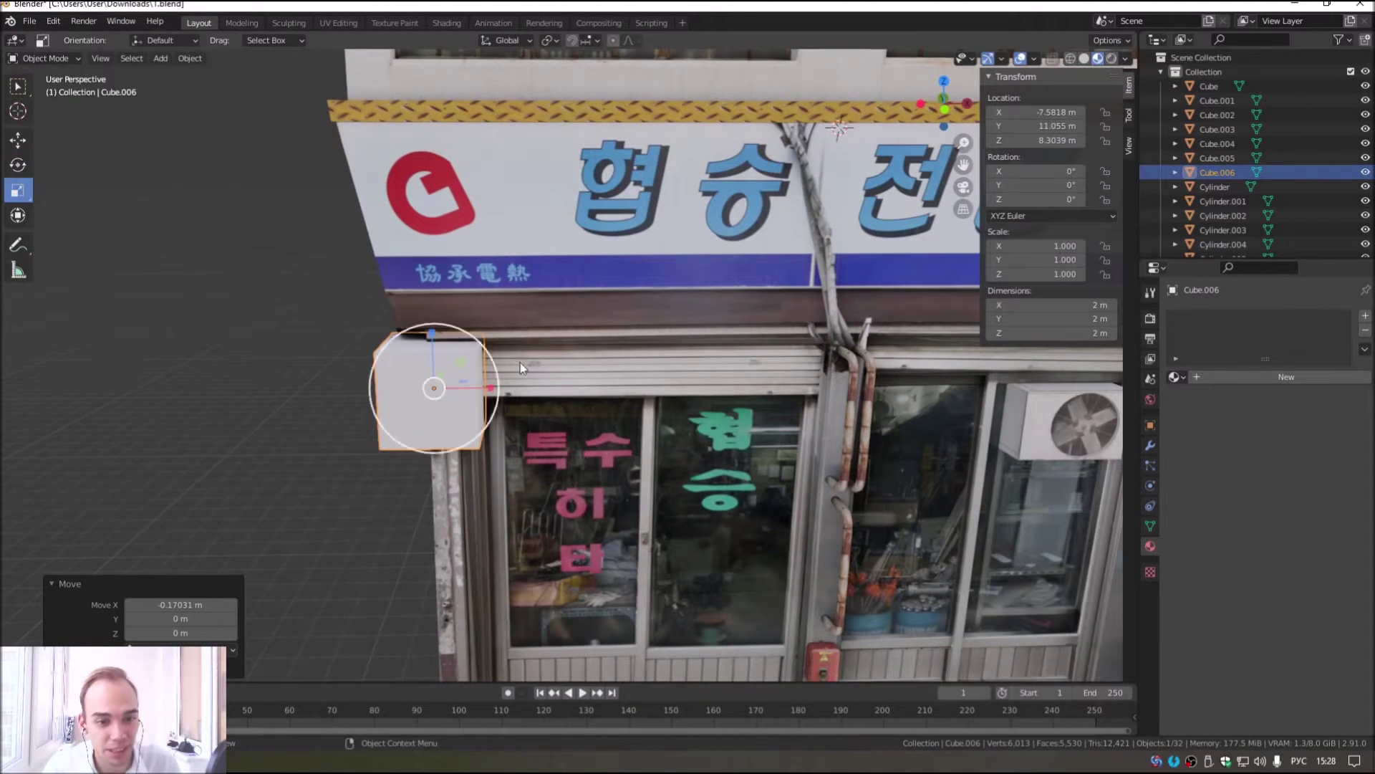
pyautogui.moveTo(494, 388); pyautogui.dragTo(464, 388)
pyautogui.moveTo(506, 398)
pyautogui.mouseDown(button='middle')
pyautogui.moveTo(639, 329)
pyautogui.moveTo(571, 385)
pyautogui.moveTo(574, 409)
pyautogui.moveTo(496, 394)
pyautogui.moveTo(96, 142)
pyautogui.mouseUp(button='middle')
pyautogui.click(60, 63)
# Step: In Edit Mode, extrude the cube's bottom face down twice to reach the pavement
pyautogui.click(52, 90)
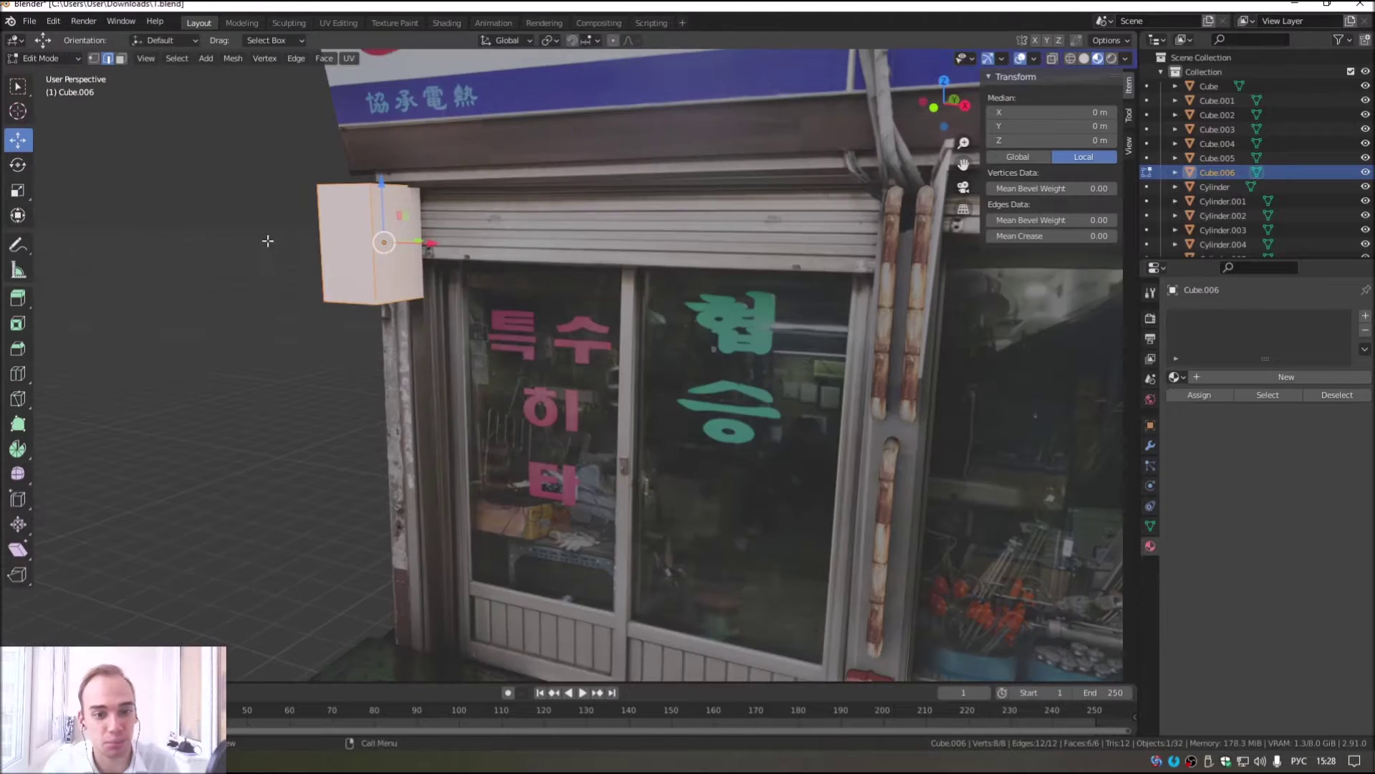
pyautogui.moveTo(270, 239); pyautogui.dragTo(184, 194, button='middle')
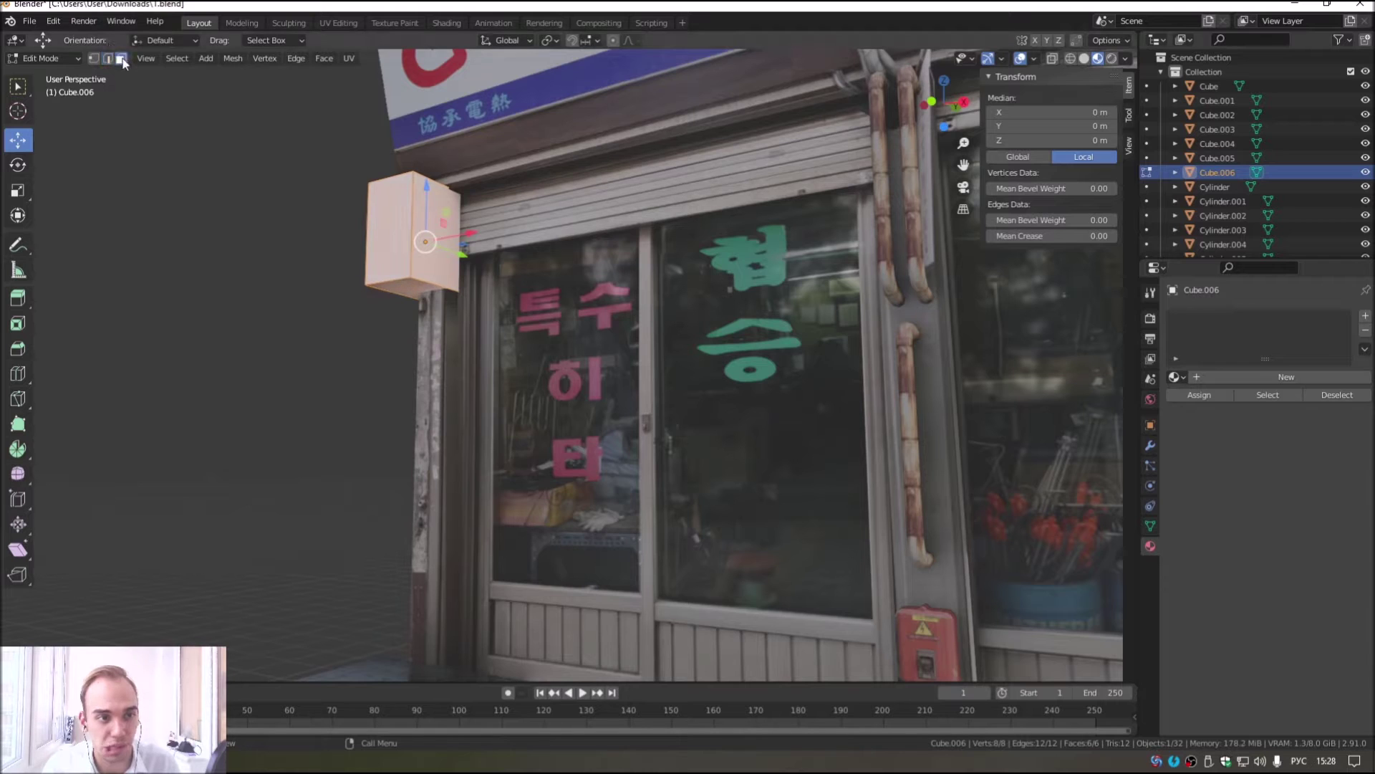
pyautogui.click(415, 293)
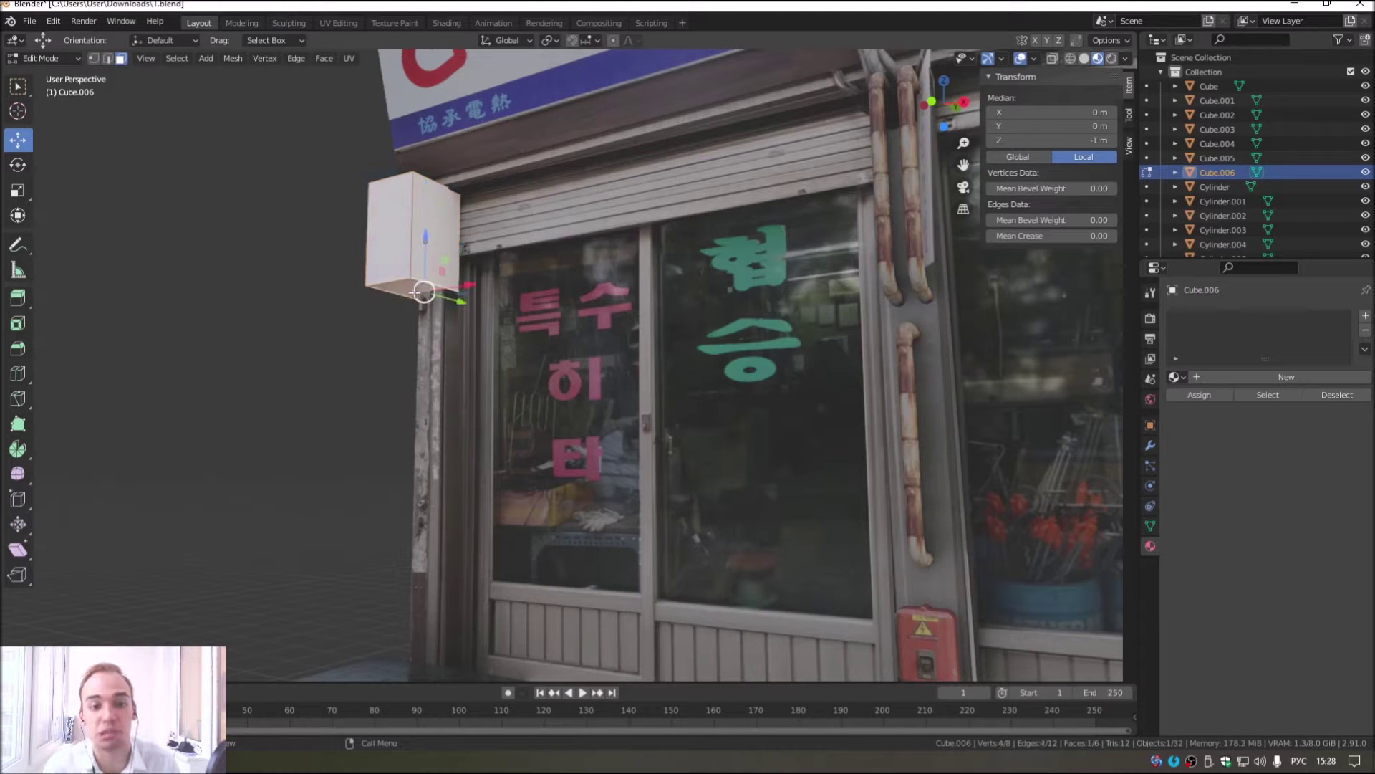
pyautogui.click(22, 297)
pyautogui.moveTo(423, 341); pyautogui.dragTo(426, 595)
pyautogui.keyDown('shift'); pyautogui.moveTo(423, 609); pyautogui.dragTo(479, 439, button='middle'); pyautogui.keyUp('shift')
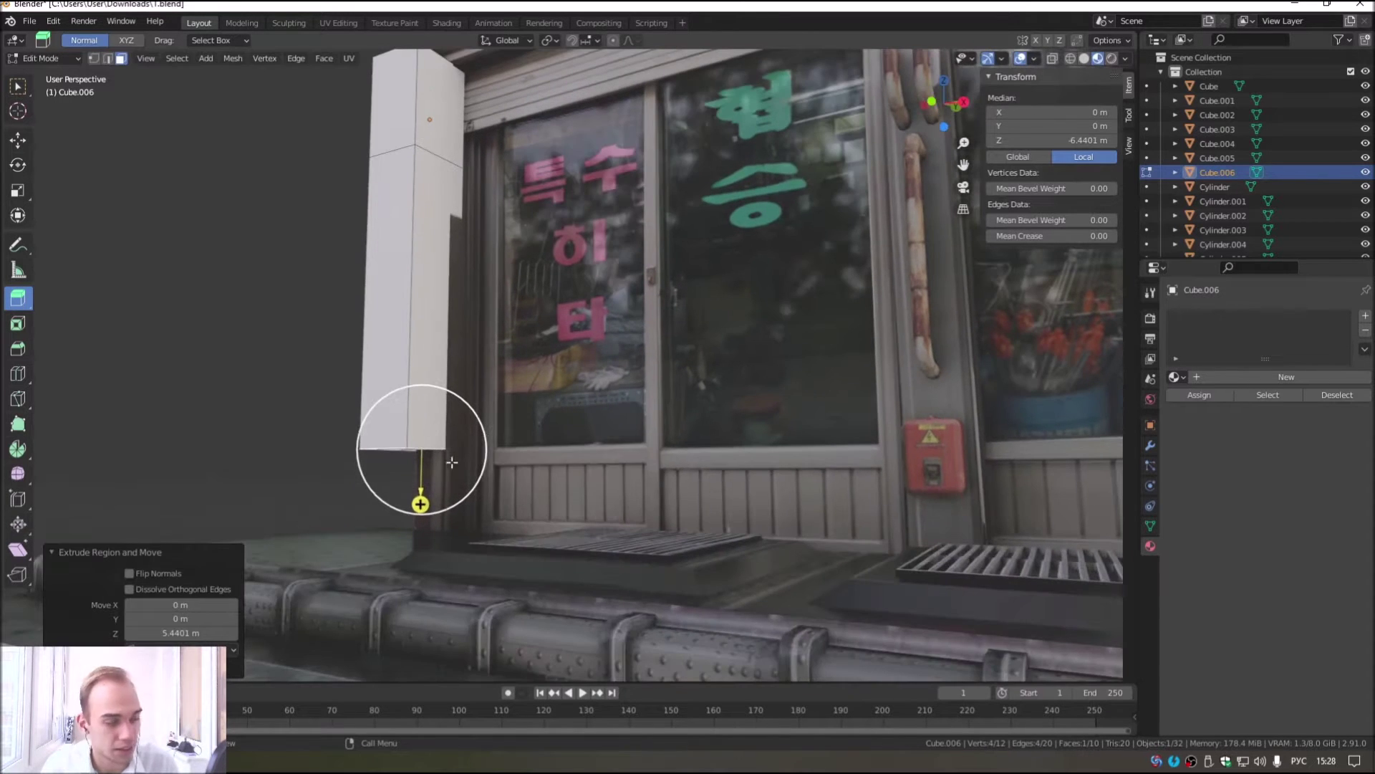
pyautogui.moveTo(420, 504); pyautogui.dragTo(433, 586)
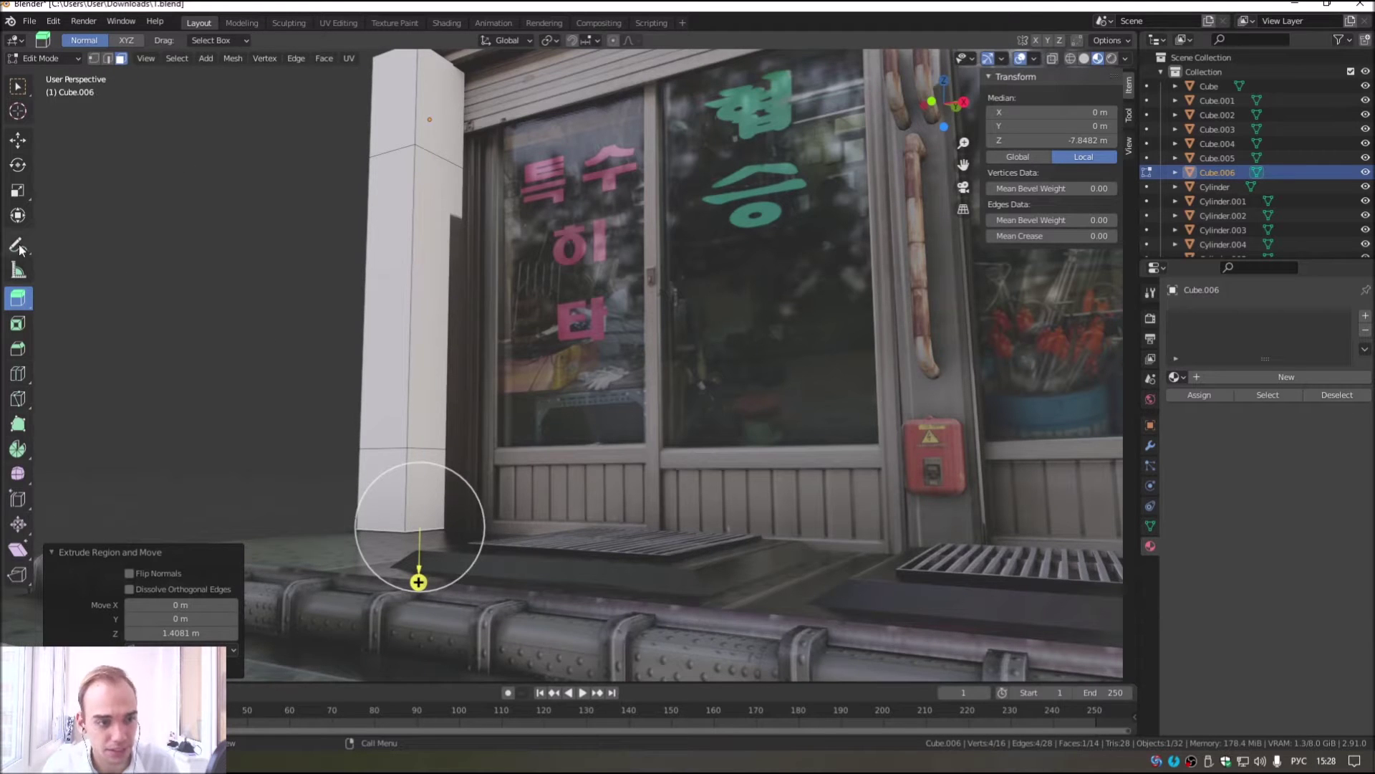
# Step: Move the lower block's front face -3.29 m along Y to slope the base
pyautogui.click(374, 478)
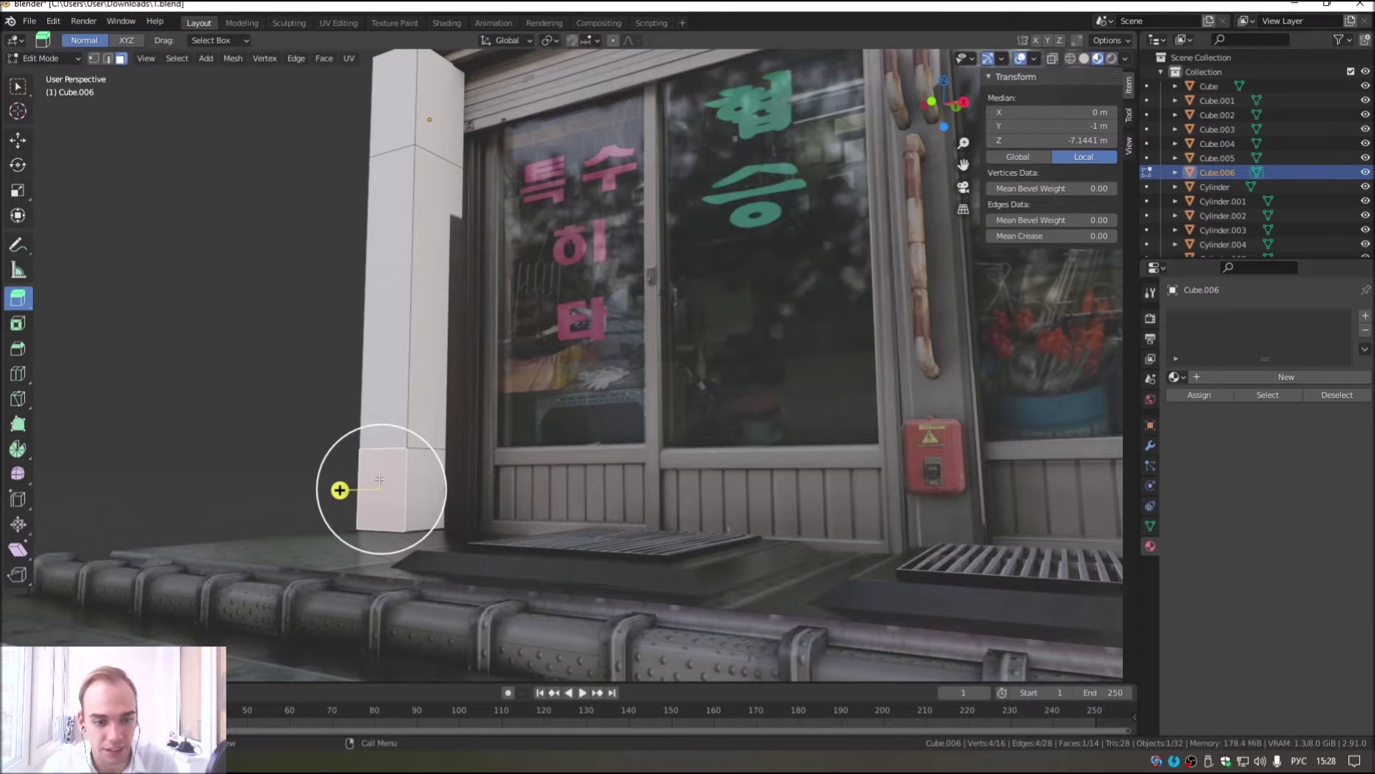
pyautogui.click(18, 140)
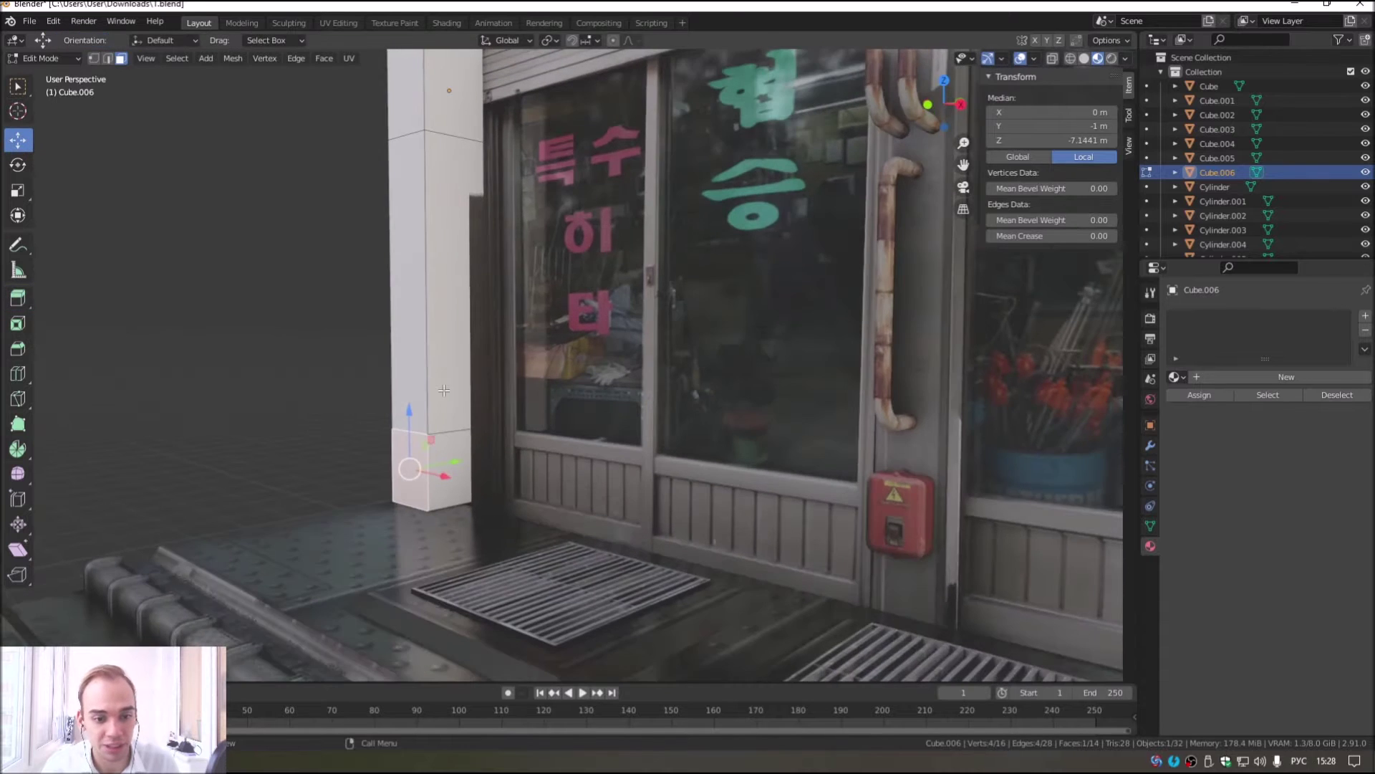
pyautogui.moveTo(215, 358); pyautogui.dragTo(478, 435, button='middle')
pyautogui.moveTo(478, 435)
pyautogui.mouseDown()
pyautogui.moveTo(230, 485)
pyautogui.moveTo(300, 497)
pyautogui.mouseUp()
pyautogui.moveTo(301, 497)
pyautogui.mouseDown(button='middle')
pyautogui.moveTo(349, 453)
pyautogui.moveTo(455, 470)
pyautogui.moveTo(215, 287)
pyautogui.mouseUp(button='middle')
# Step: View the pillar obliquely from above and shift-select its sloped side faces
pyautogui.scroll(-3, 454, 470)
pyautogui.scroll(5, 73, 90)
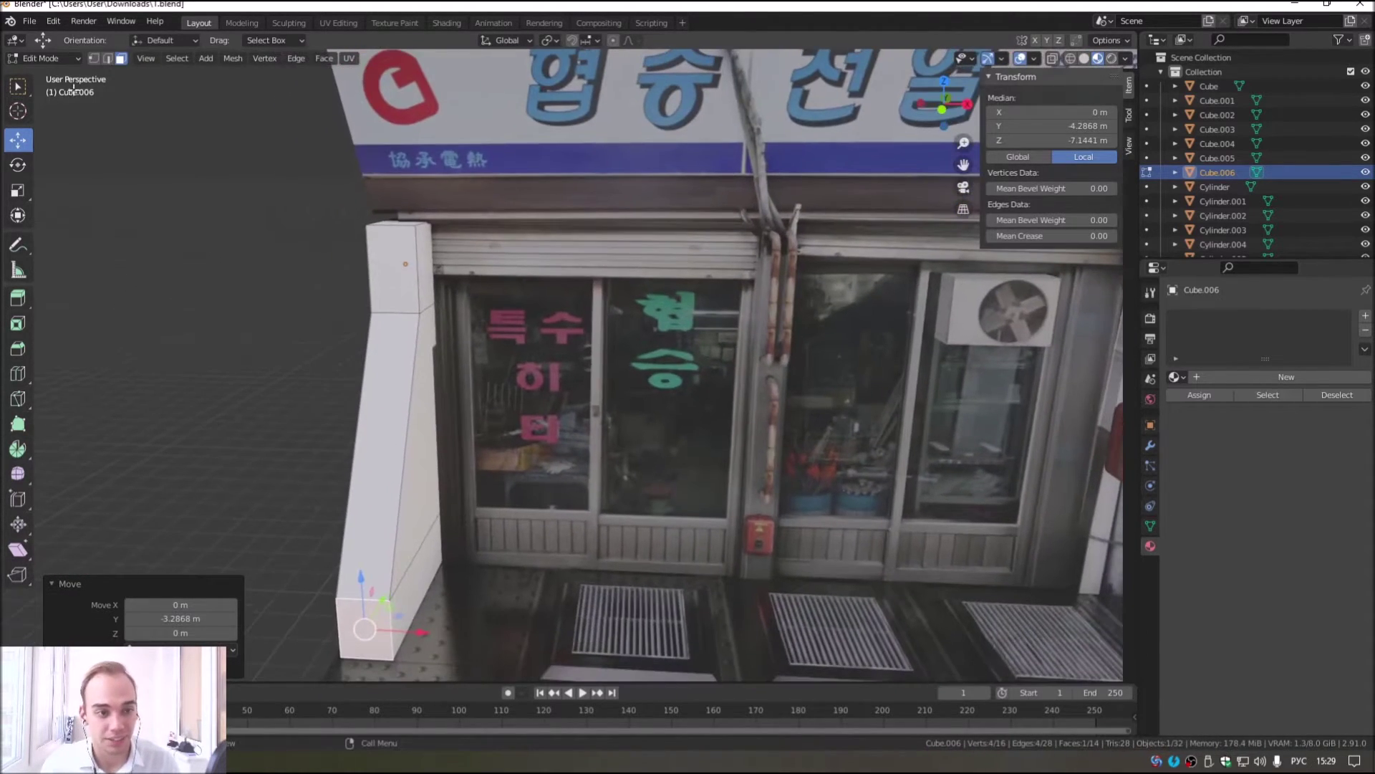
pyautogui.moveTo(358, 287)
pyautogui.mouseDown(button='middle')
pyautogui.moveTo(568, 343)
pyautogui.moveTo(435, 273)
pyautogui.mouseUp(button='middle')
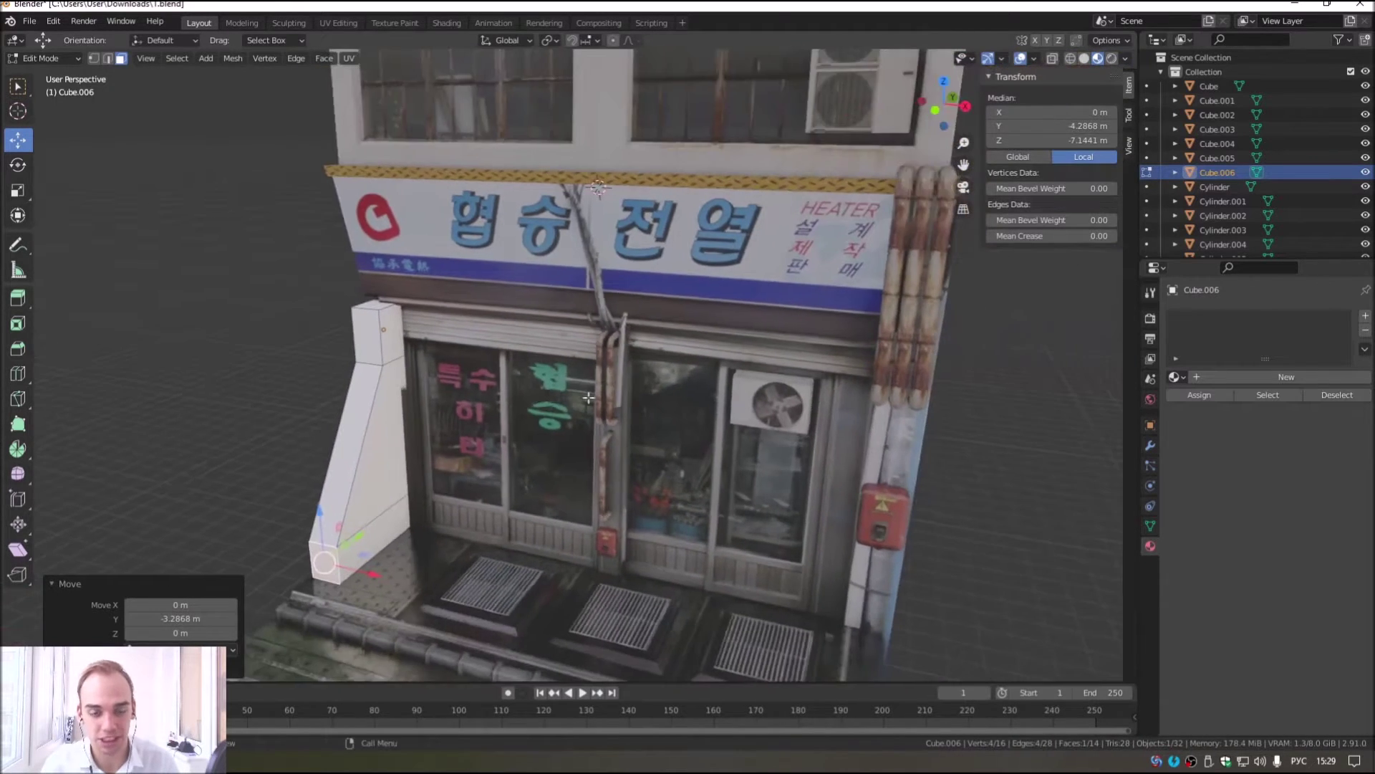
pyautogui.moveTo(332, 477); pyautogui.dragTo(550, 280, button='middle')
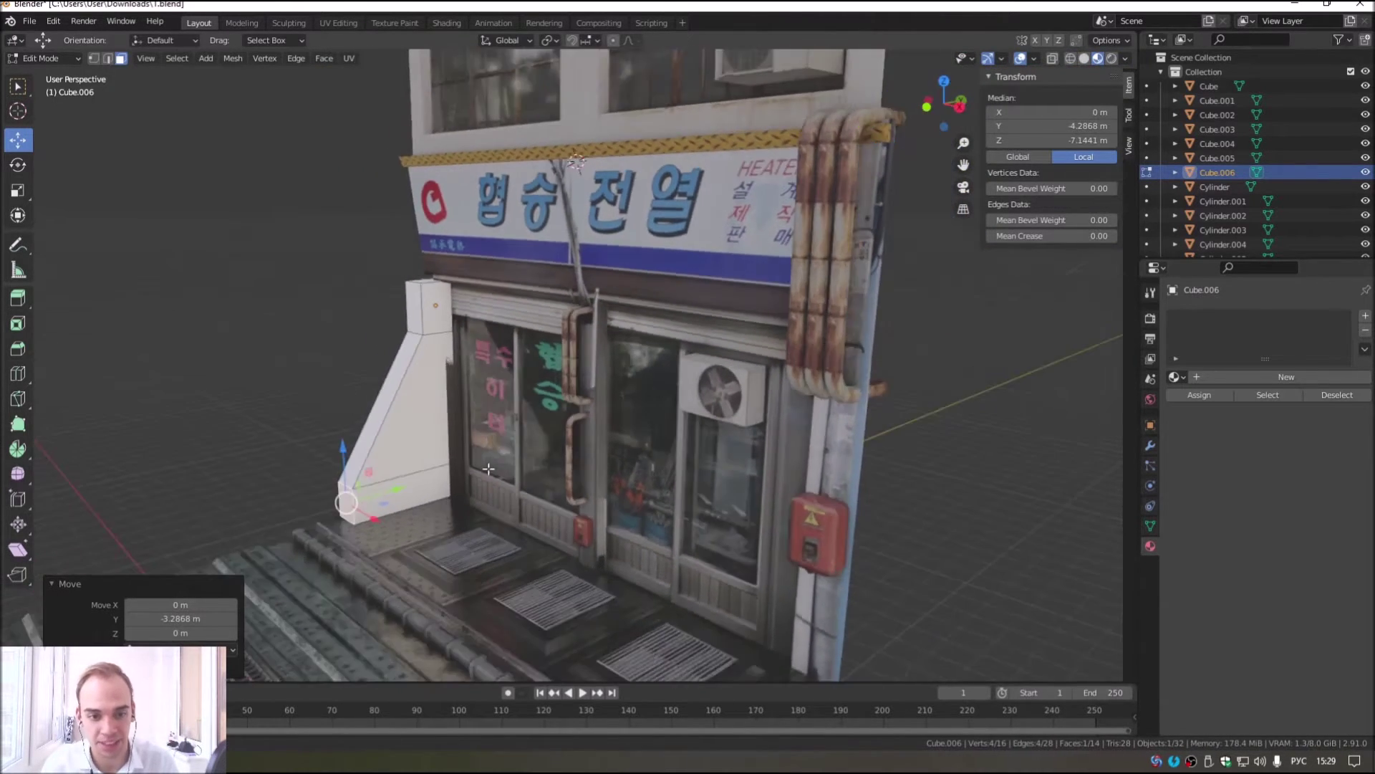
pyautogui.scroll(5, 549, 281)
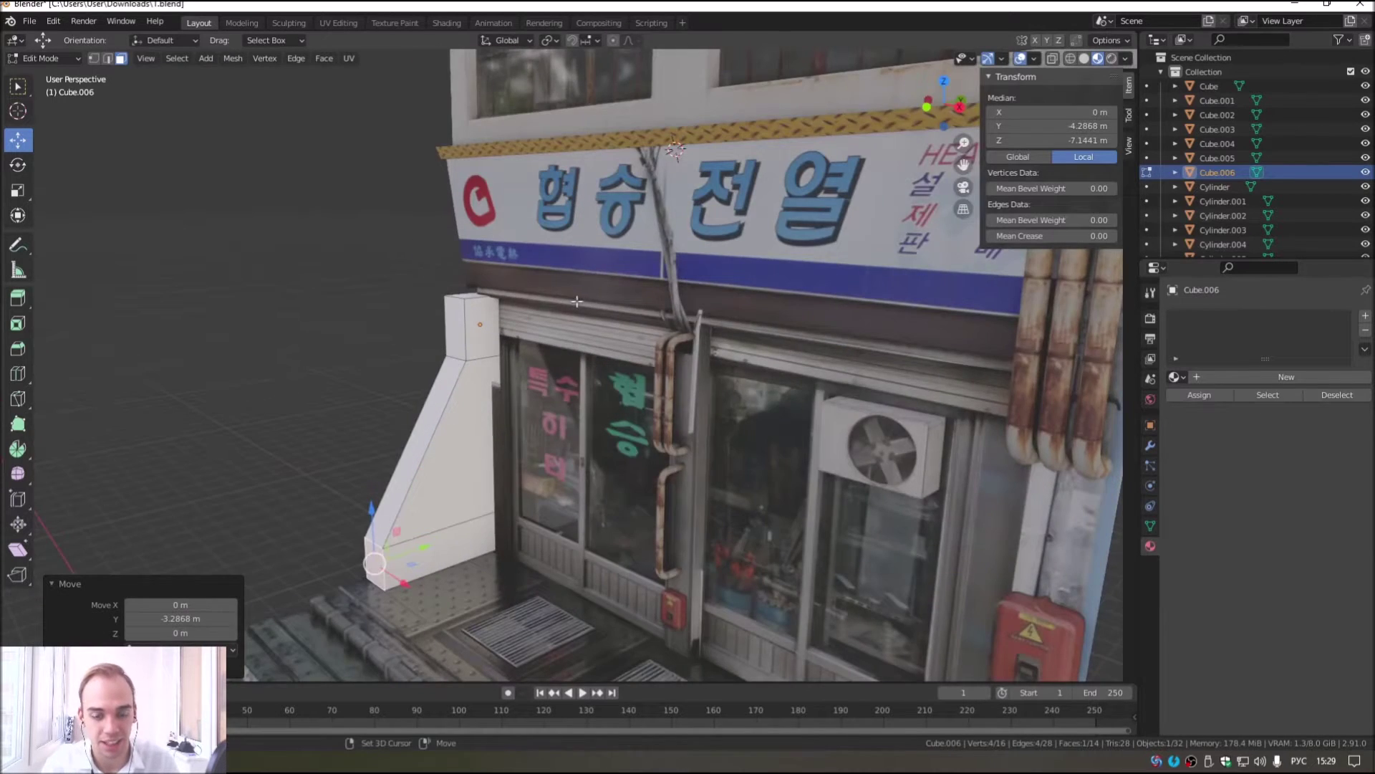
pyautogui.scroll(4, 435, 429)
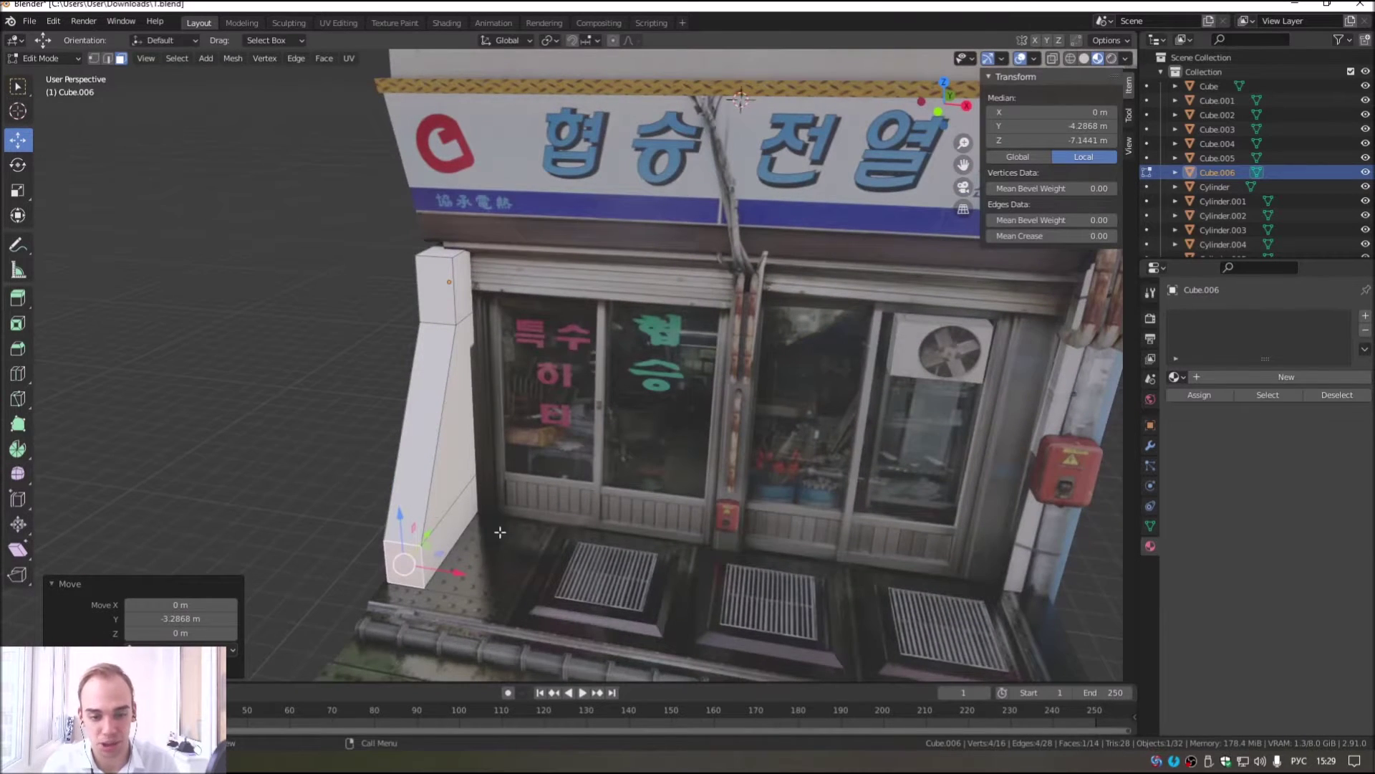
pyautogui.moveTo(449, 525); pyautogui.dragTo(501, 430, button='middle')
pyautogui.scroll(4, 614, 314)
pyautogui.scroll(3, 614, 314)
pyautogui.moveTo(614, 315); pyautogui.dragTo(462, 141, button='middle')
pyautogui.scroll(-2, 473, 322)
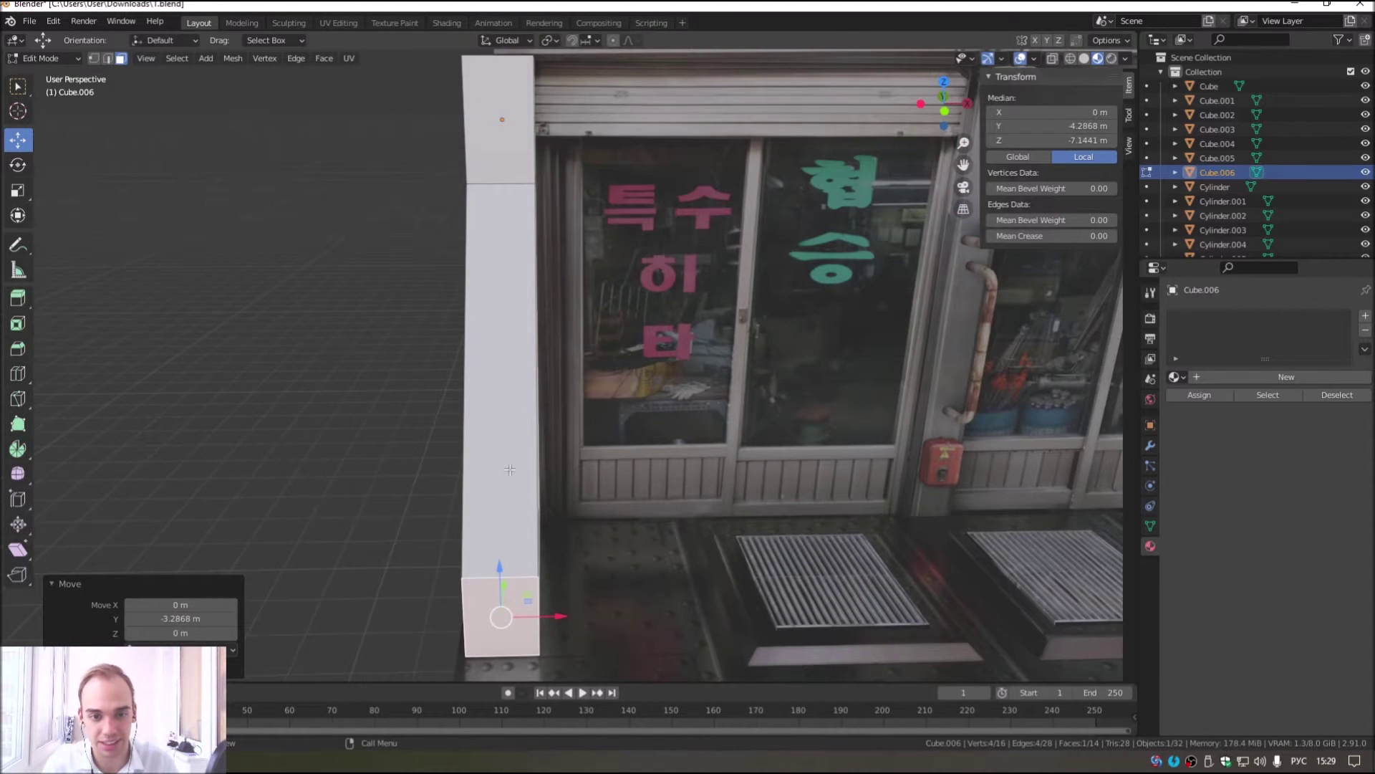
pyautogui.moveTo(510, 469); pyautogui.dragTo(483, 194, button='middle')
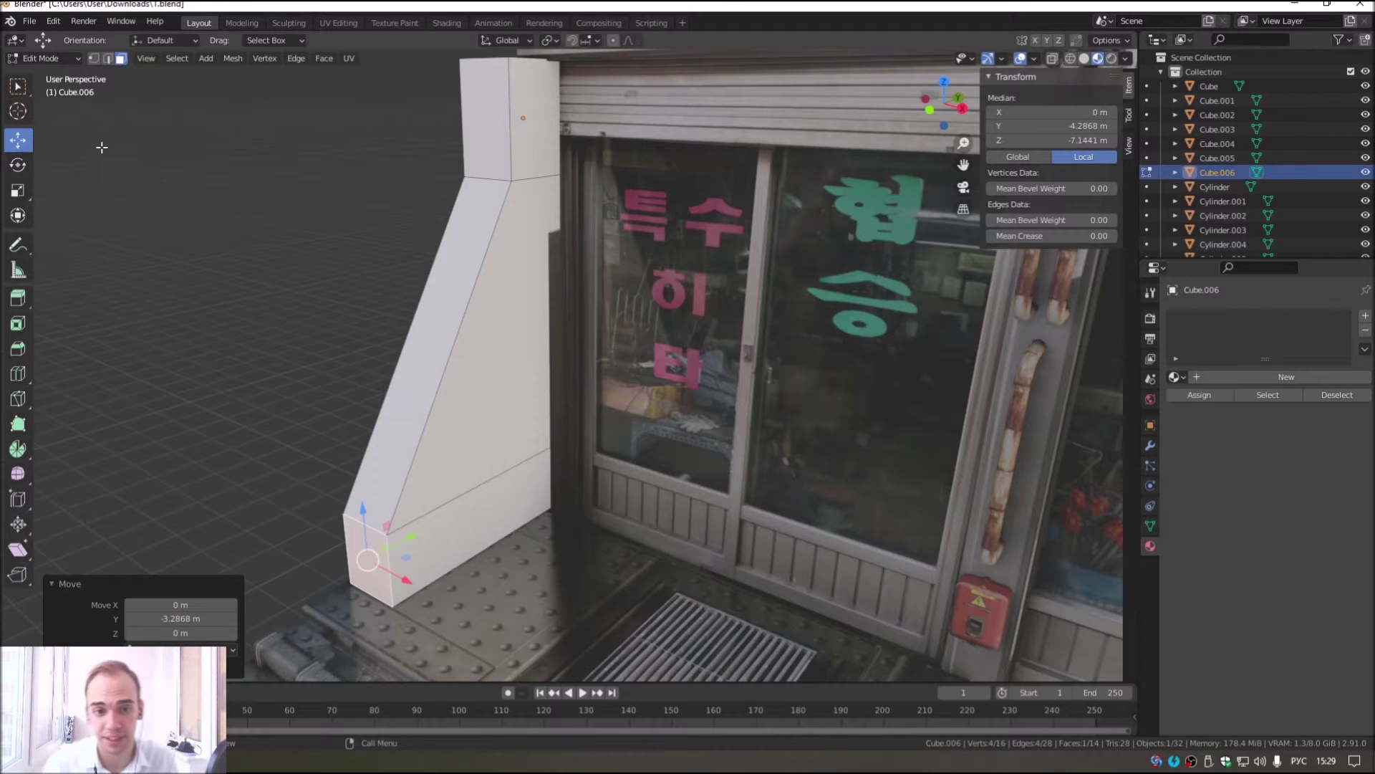
pyautogui.keyDown('shift'); pyautogui.click(526, 308); pyautogui.keyUp('shift')
pyautogui.keyDown('shift'); pyautogui.click(536, 309); pyautogui.keyUp('shift')
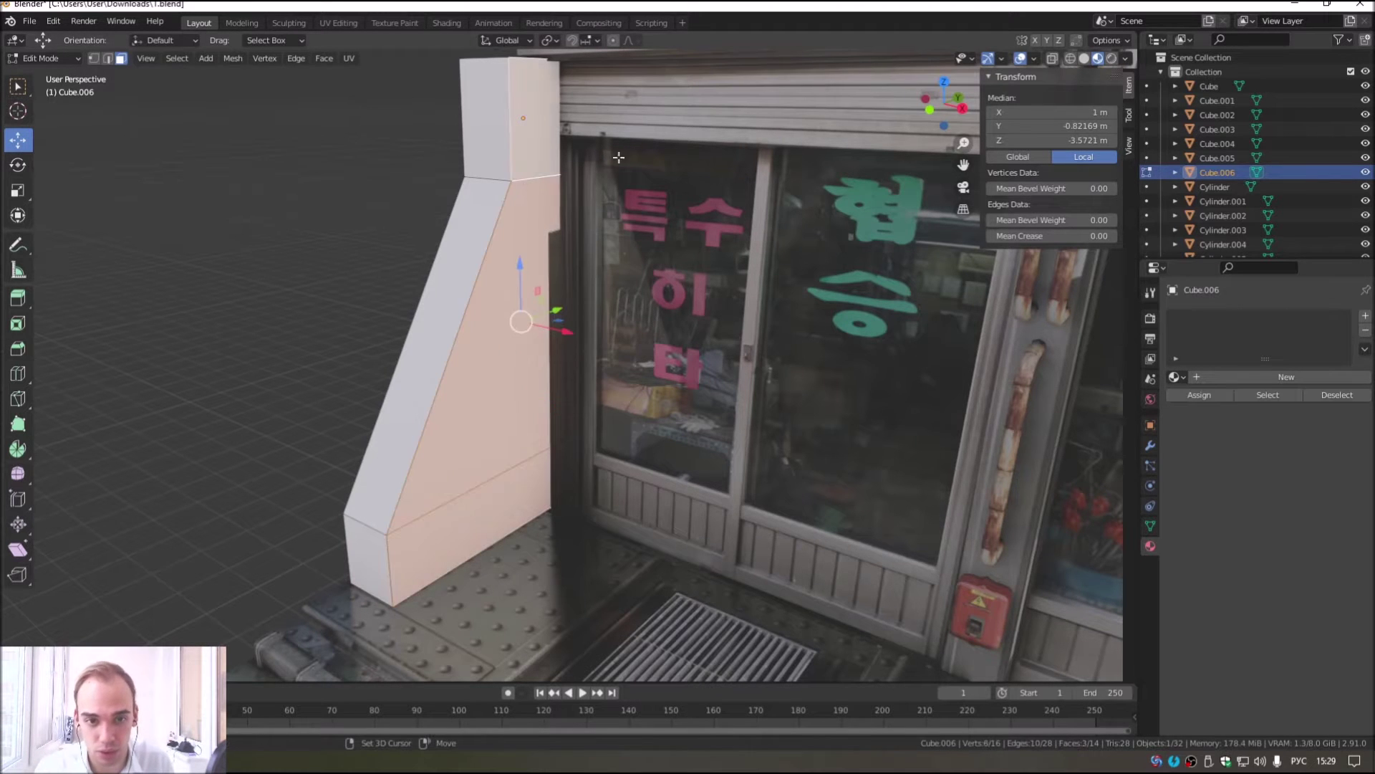
# Step: Push the selected sloped faces 0.186 m along X, then return to Object Mode
pyautogui.moveTo(552, 307)
pyautogui.mouseDown(button='middle')
pyautogui.moveTo(637, 278)
pyautogui.moveTo(727, 553)
pyautogui.moveTo(579, 455)
pyautogui.mouseUp(button='middle')
pyautogui.moveTo(556, 376)
pyautogui.mouseDown(button='middle')
pyautogui.moveTo(528, 393)
pyautogui.moveTo(579, 347)
pyautogui.mouseUp(button='middle')
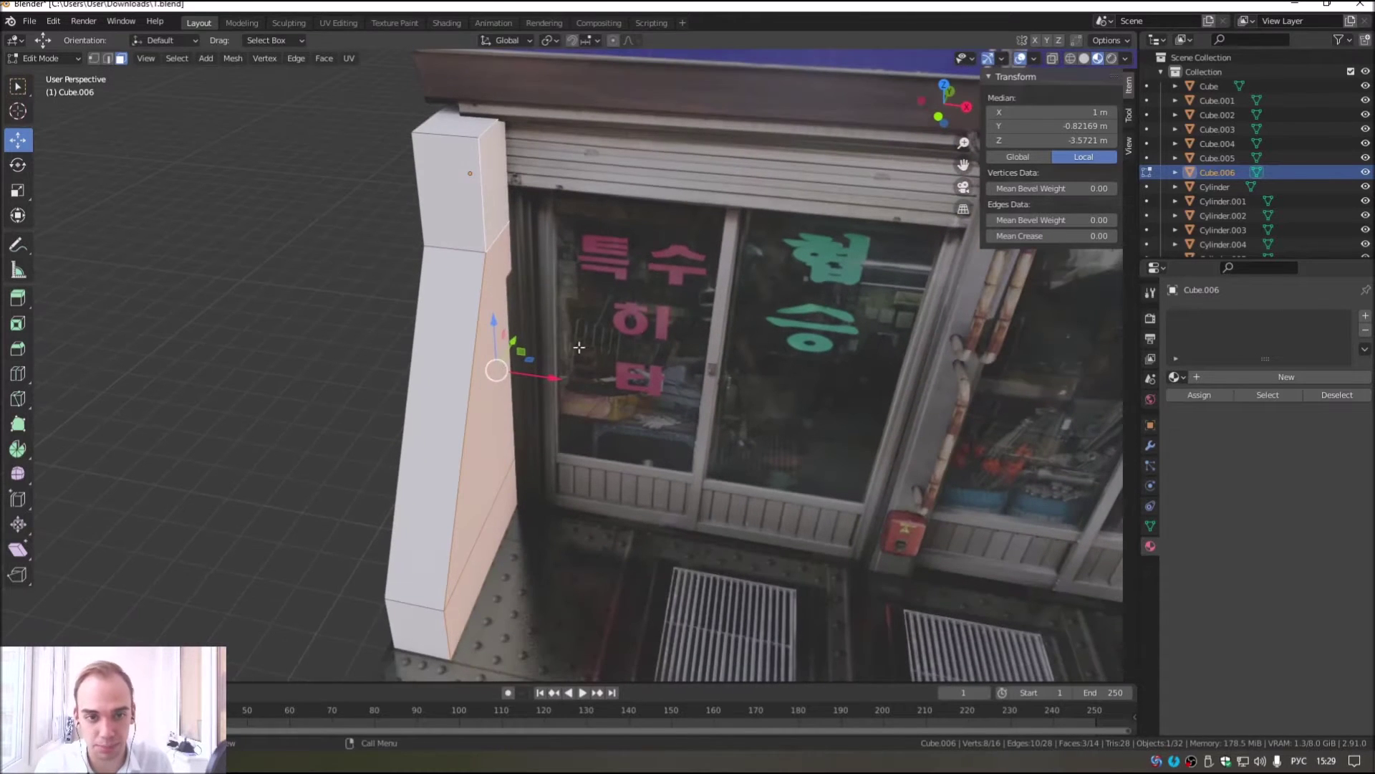
pyautogui.moveTo(557, 376); pyautogui.dragTo(571, 366)
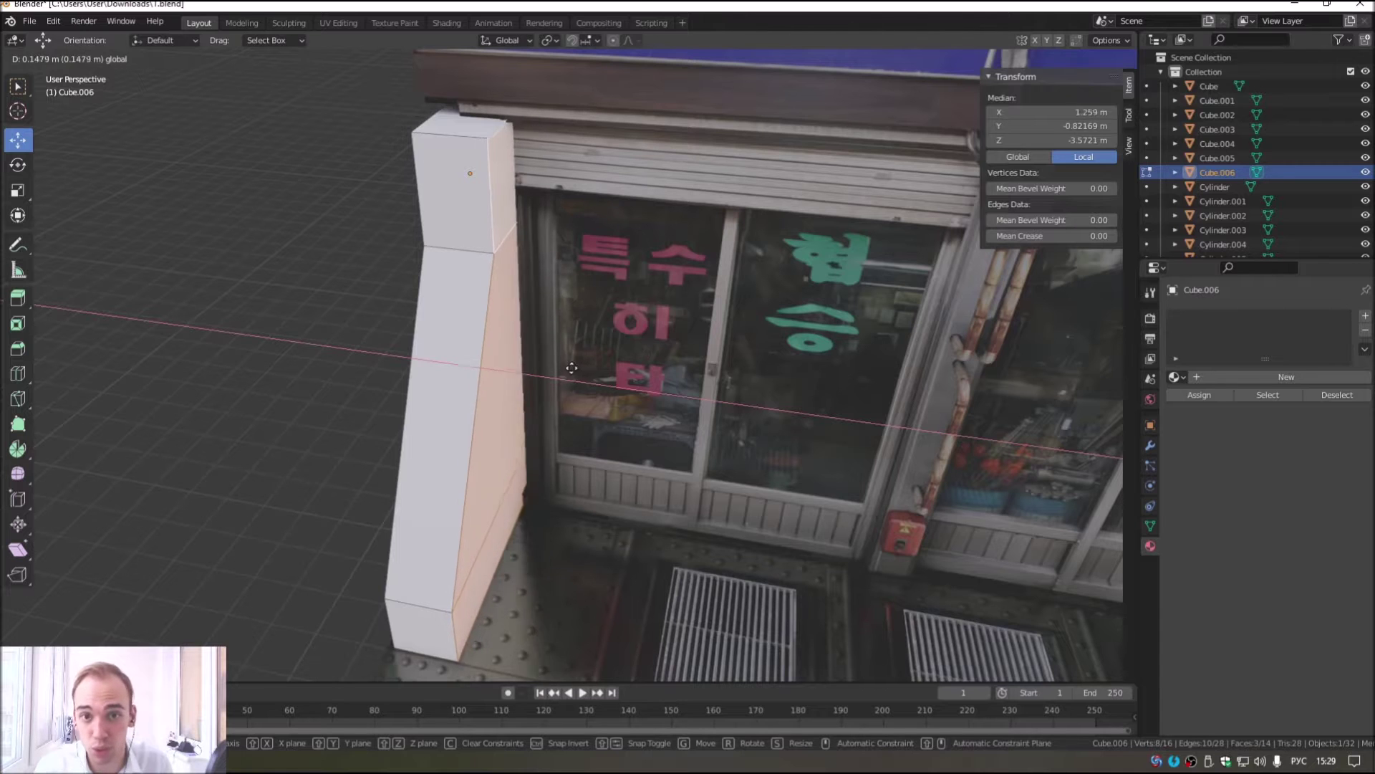
pyautogui.click(572, 366)
pyautogui.click(36, 58)
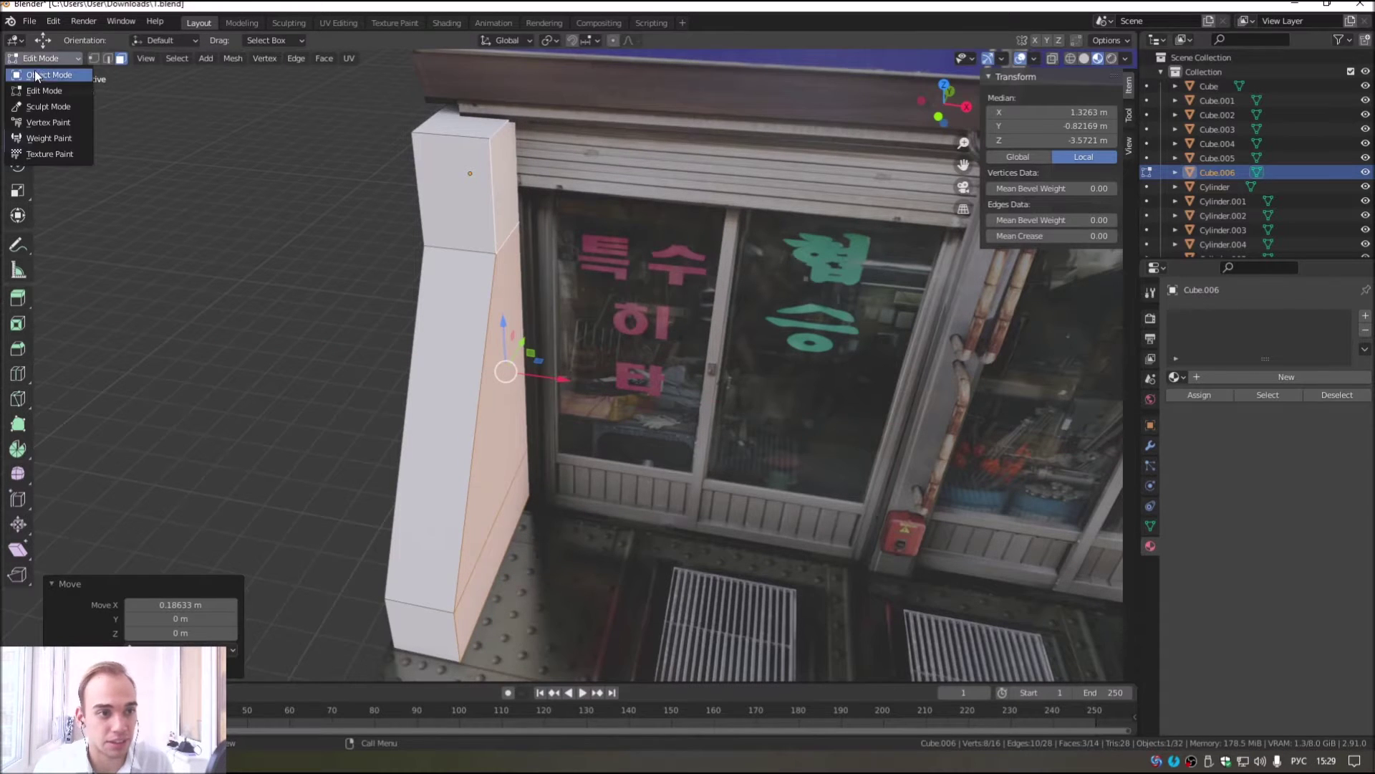
# Step: Orbit and zoom to inspect the finished 1.33 × 5.29 × 8.85 m pillar and the sign above
pyautogui.scroll(3, 608, 204)
pyautogui.scroll(-5, 607, 204)
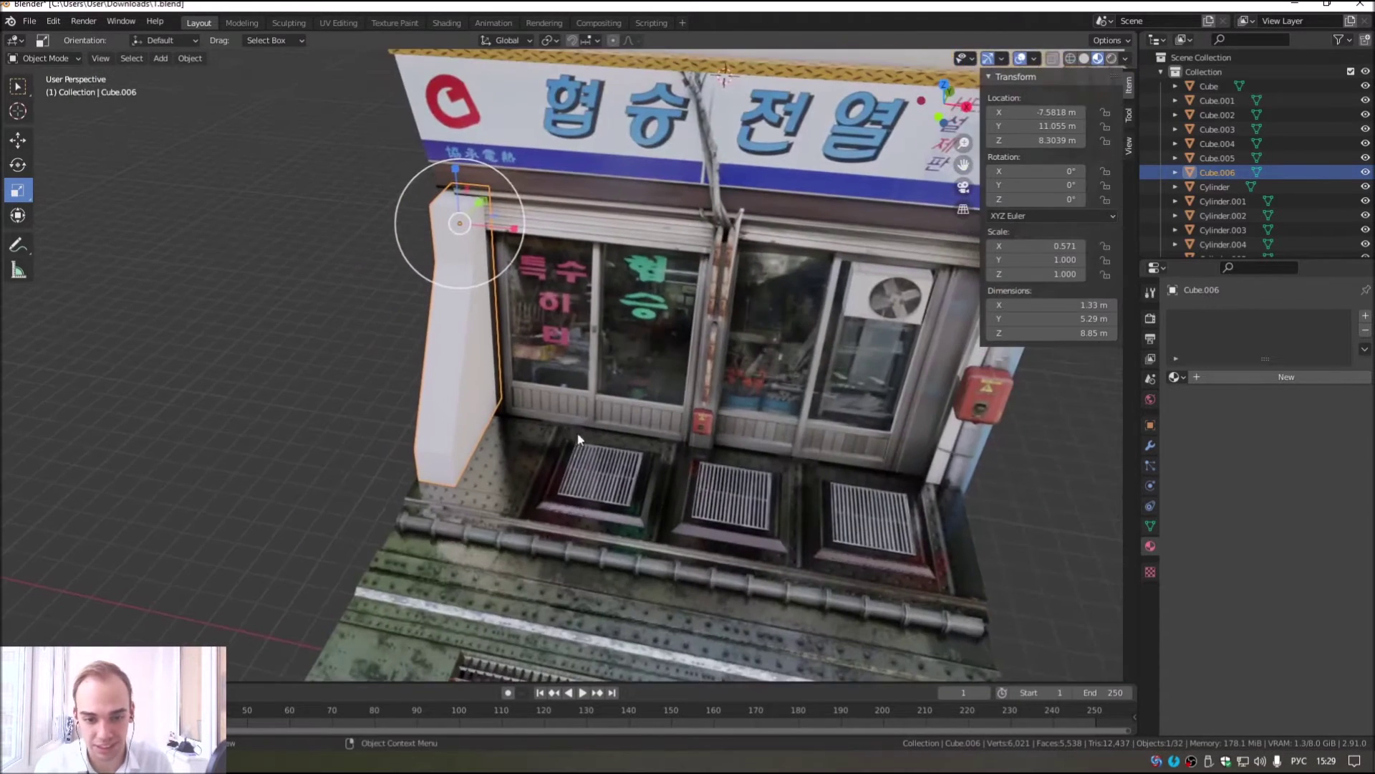
pyautogui.moveTo(625, 420); pyautogui.dragTo(697, 438, button='middle')
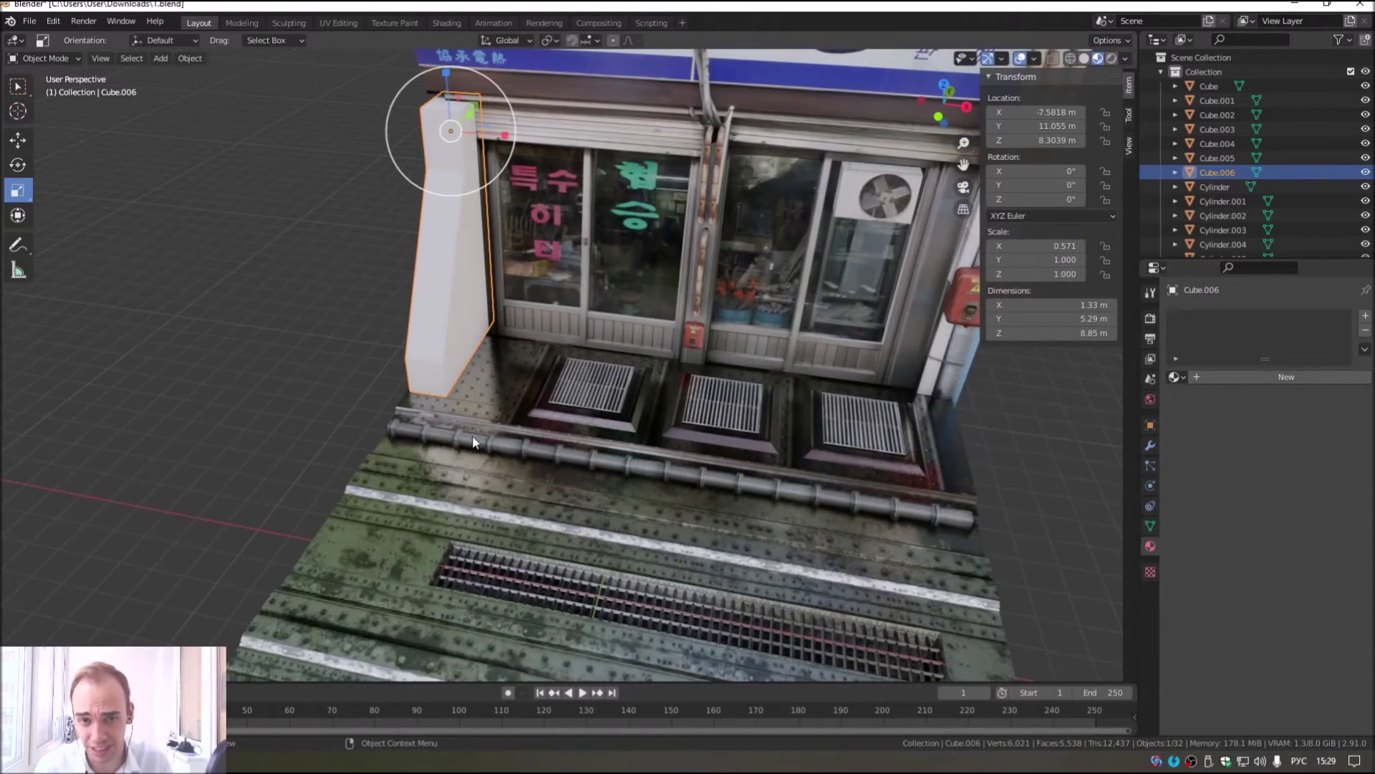
pyautogui.scroll(1, 473, 442)
pyautogui.scroll(2, 478, 465)
pyautogui.scroll(2, 463, 461)
pyautogui.scroll(-4, 499, 484)
pyautogui.scroll(3, 525, 509)
pyautogui.scroll(2, 456, 402)
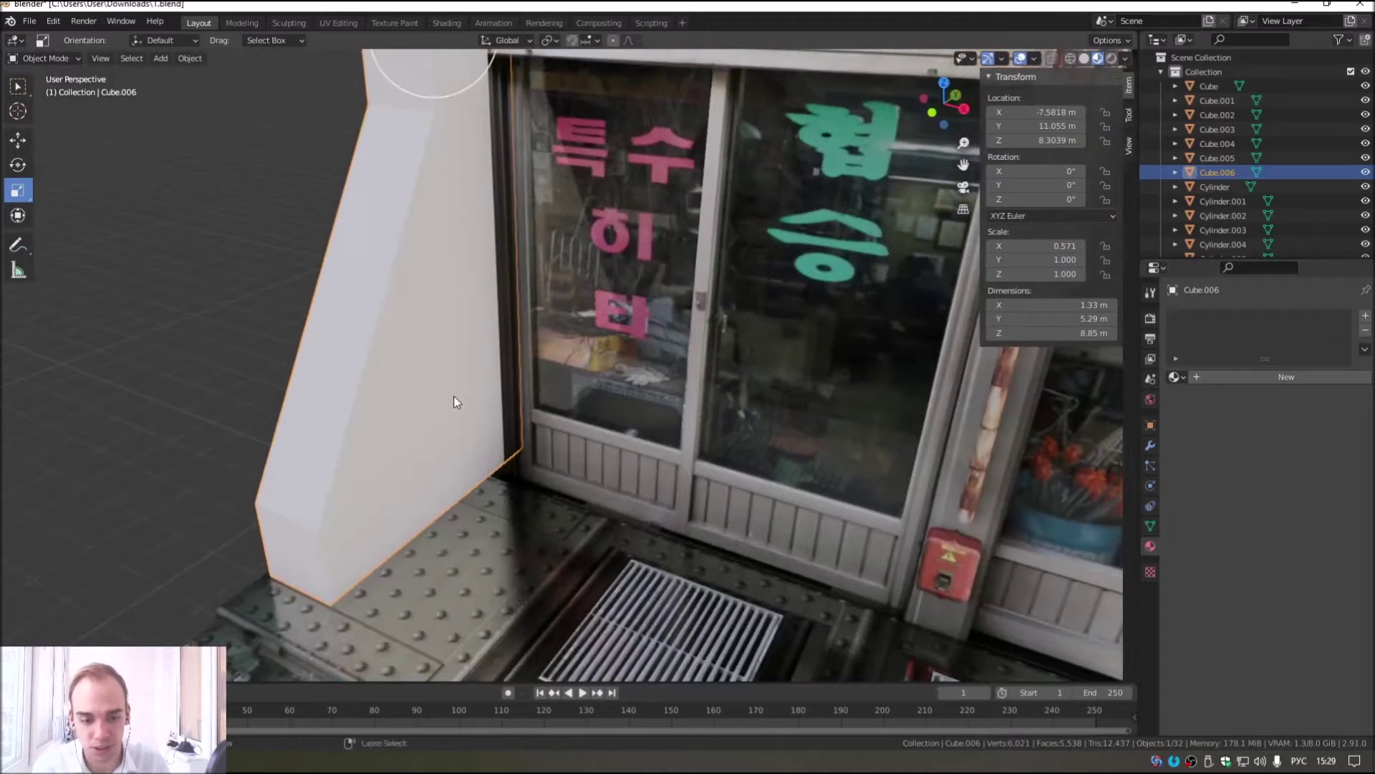
pyautogui.scroll(-3, 455, 401)
pyautogui.keyDown('shift'); pyautogui.moveTo(456, 402); pyautogui.dragTo(458, 523, button='middle'); pyautogui.keyUp('shift')
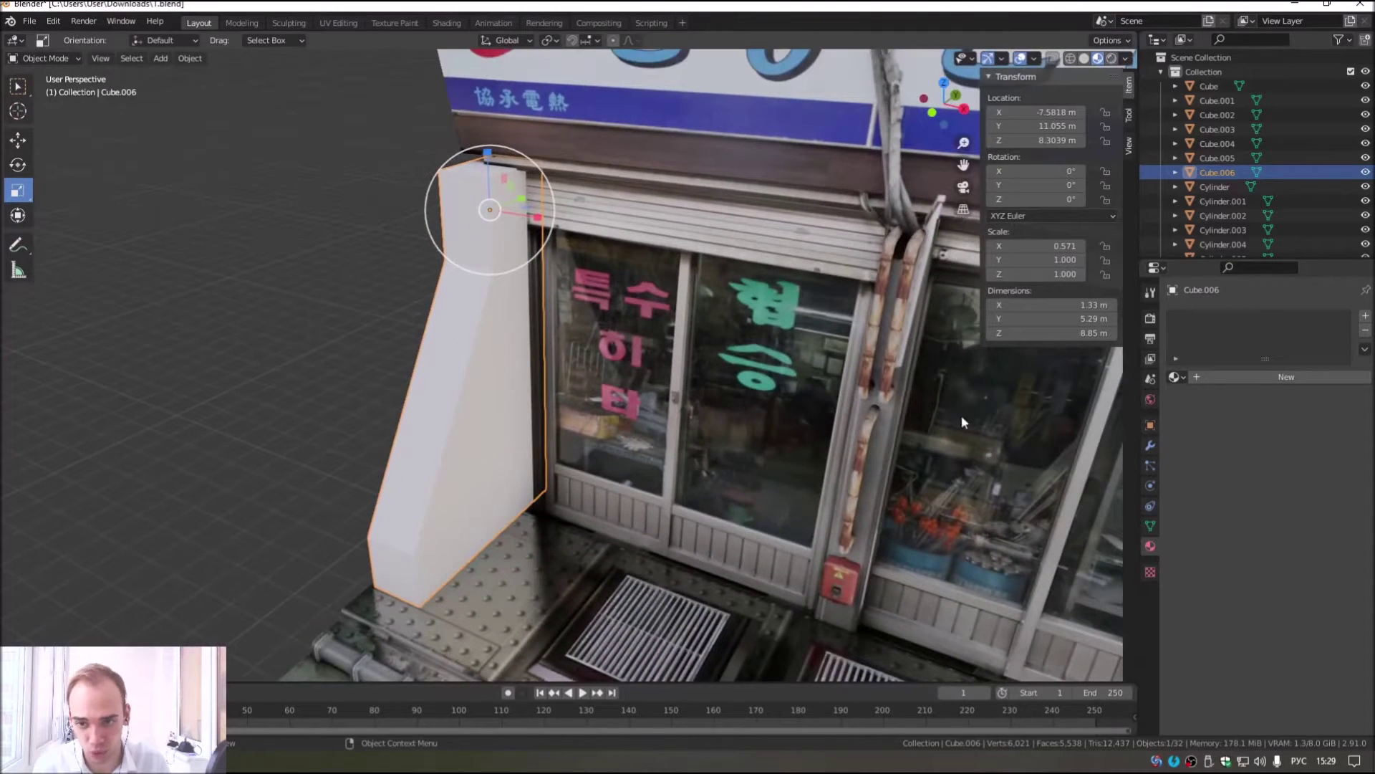
# Step: Give Cube.006 a new material, Material.028, with an Image Texture on Base Color, and browse for its image
pyautogui.click(1295, 370)
pyautogui.click(1249, 525)
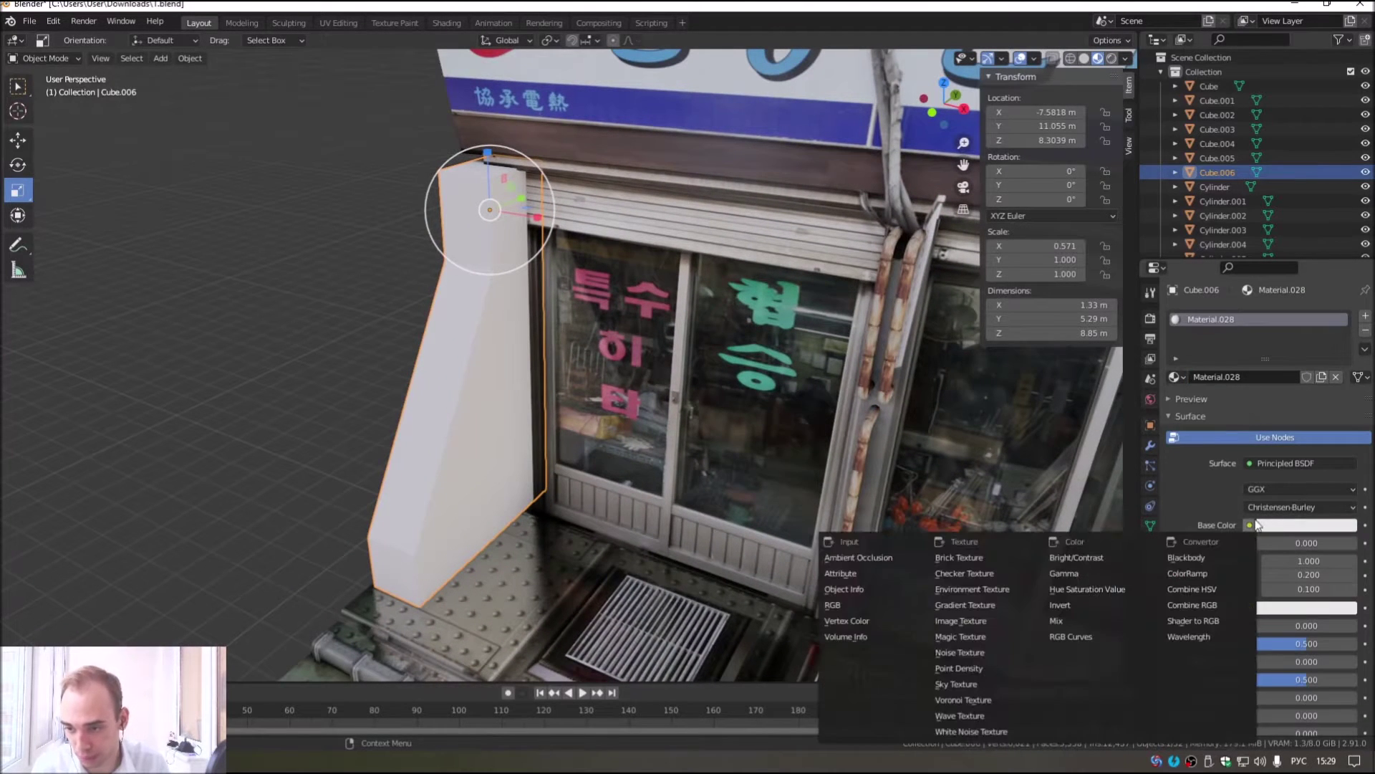
pyautogui.click(987, 622)
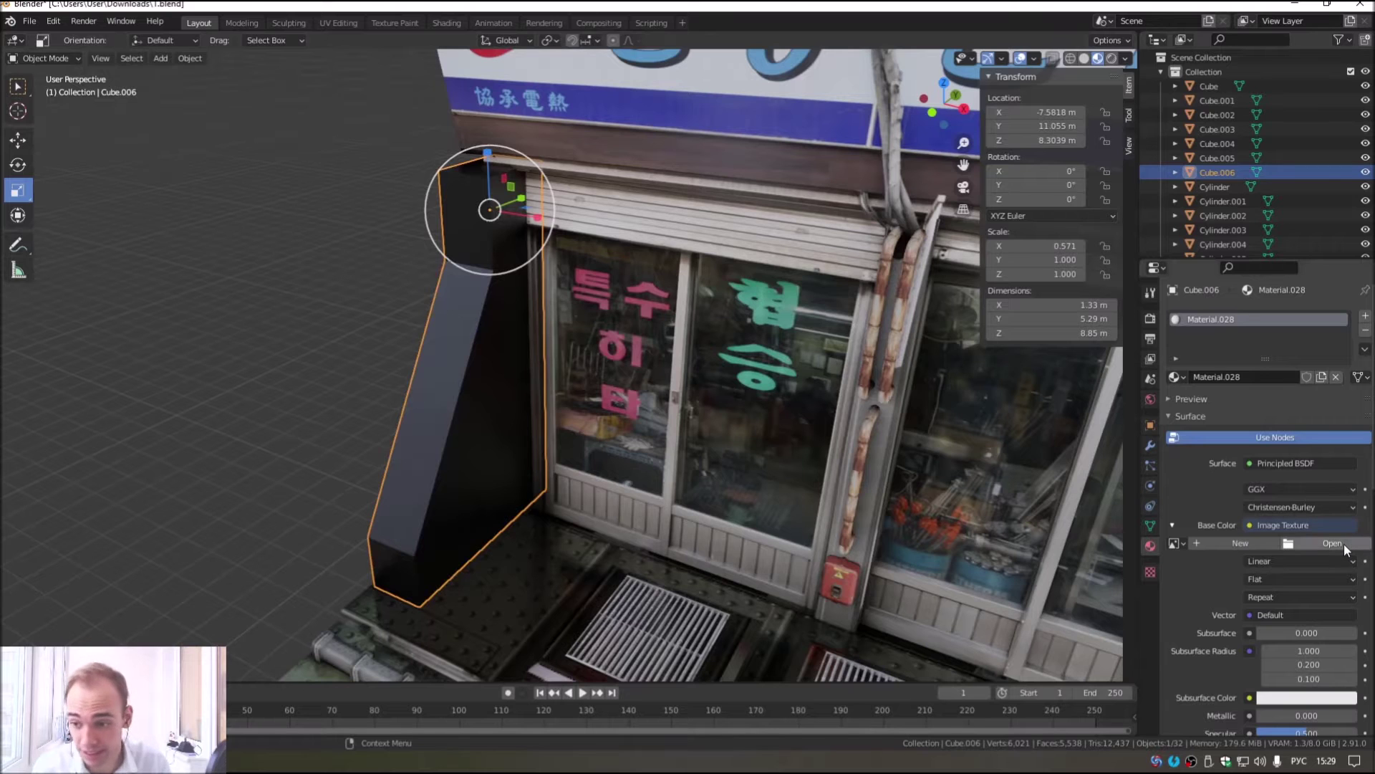
pyautogui.click(1332, 543)
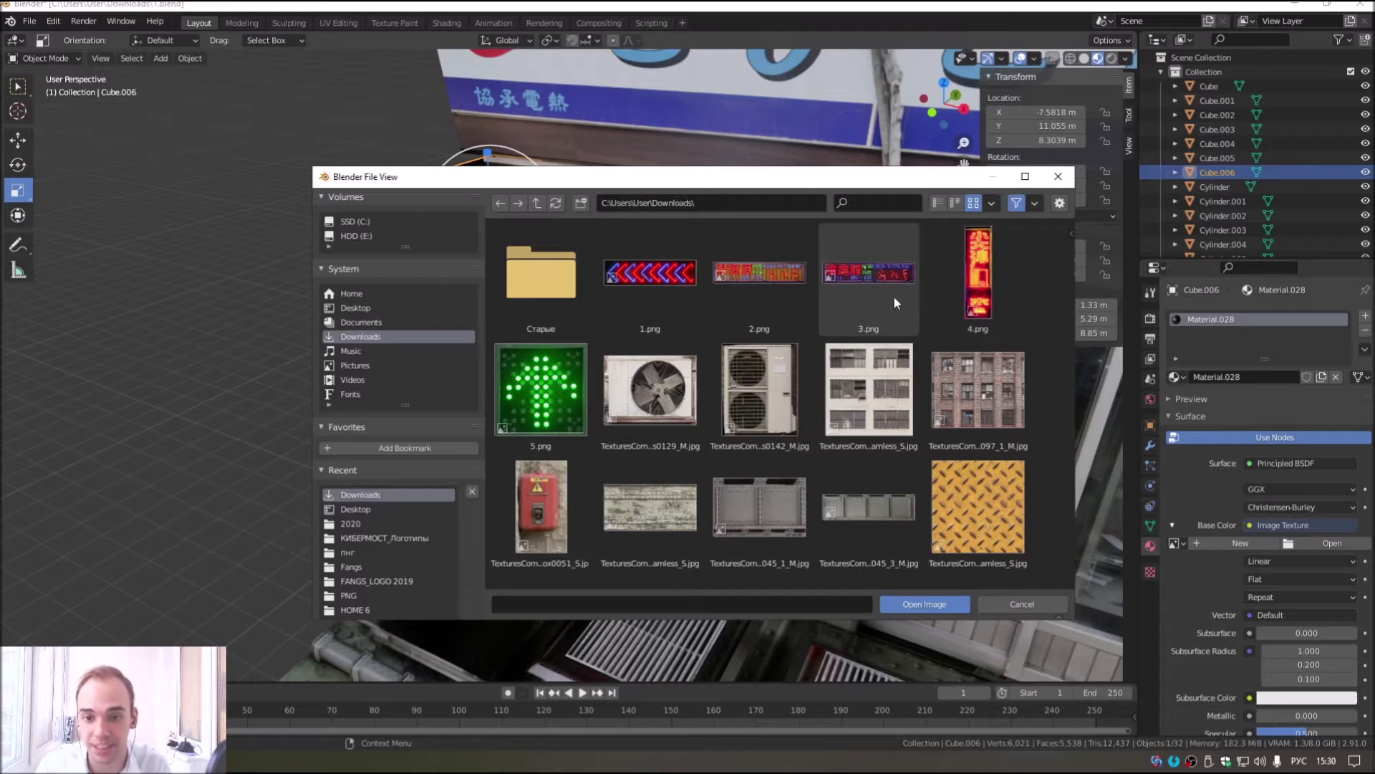
# Step: Load the TexturesCom seamless riveted metal-panel image from Downloads as the pillar's base colour
pyautogui.scroll(-4, 891, 337)
pyautogui.scroll(-2, 889, 372)
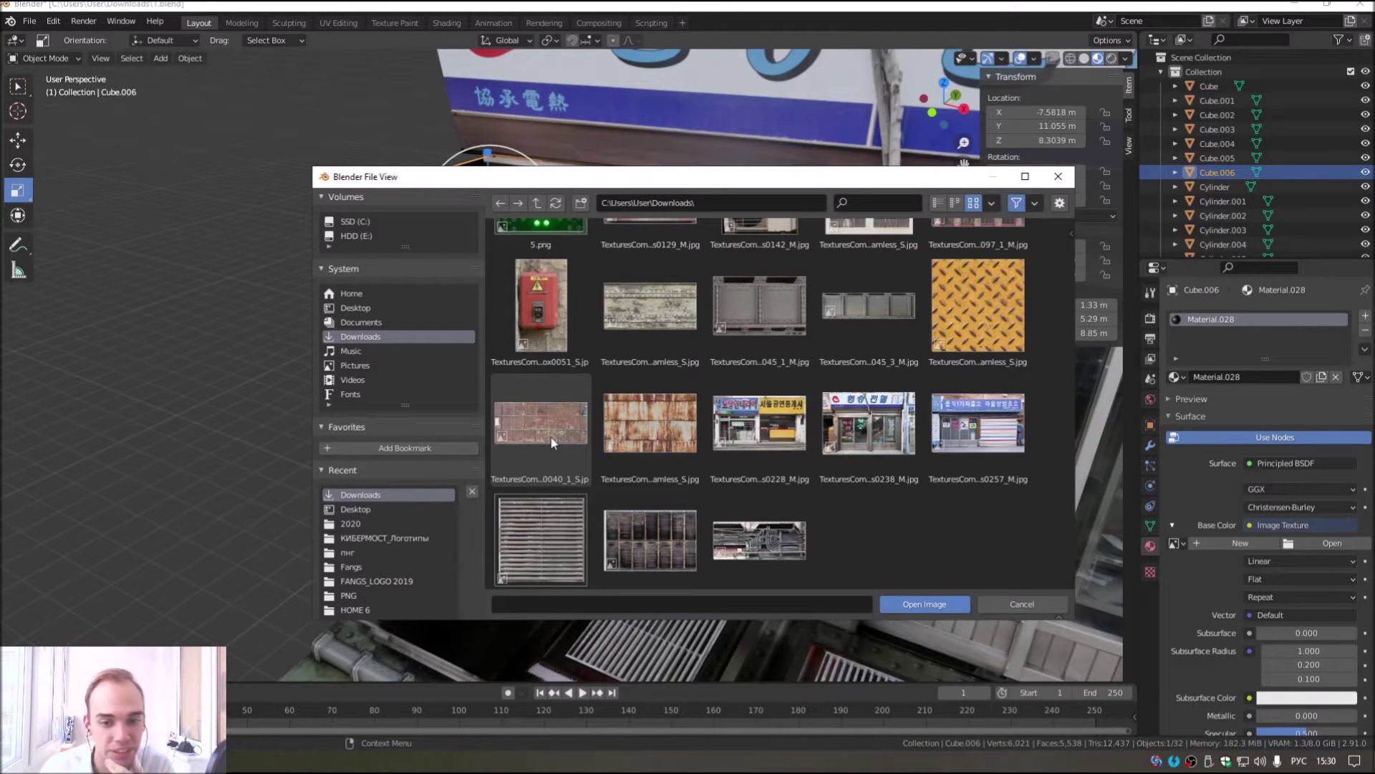
pyautogui.doubleClick(662, 320)
pyautogui.moveTo(662, 321)
pyautogui.mouseDown(button='middle')
pyautogui.moveTo(658, 359)
pyautogui.moveTo(565, 354)
pyautogui.moveTo(531, 405)
pyautogui.moveTo(545, 414)
pyautogui.mouseUp(button='middle')
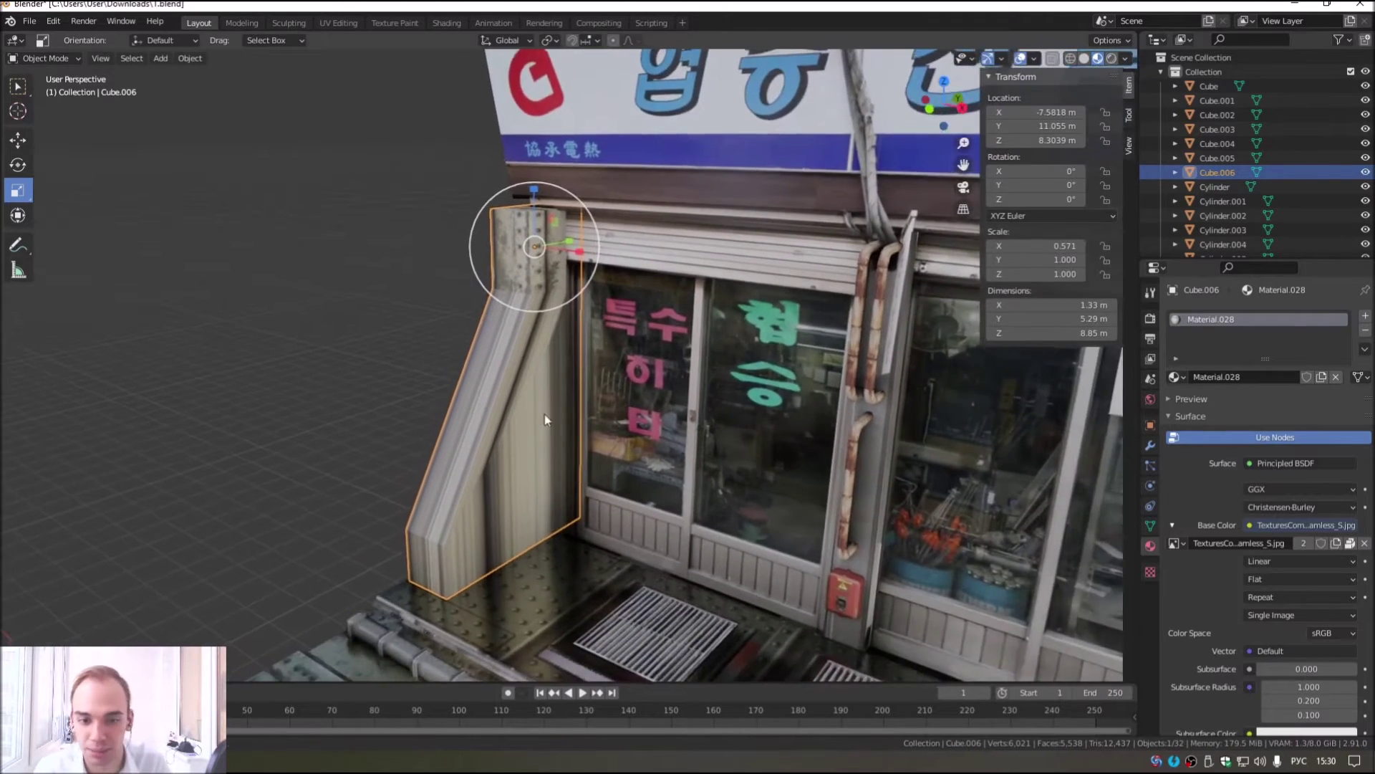
# Step: In the UV Editing workspace, frame the pillar and select its faces
pyautogui.scroll(2, 551, 398)
pyautogui.scroll(-3, 556, 383)
pyautogui.click(355, 20)
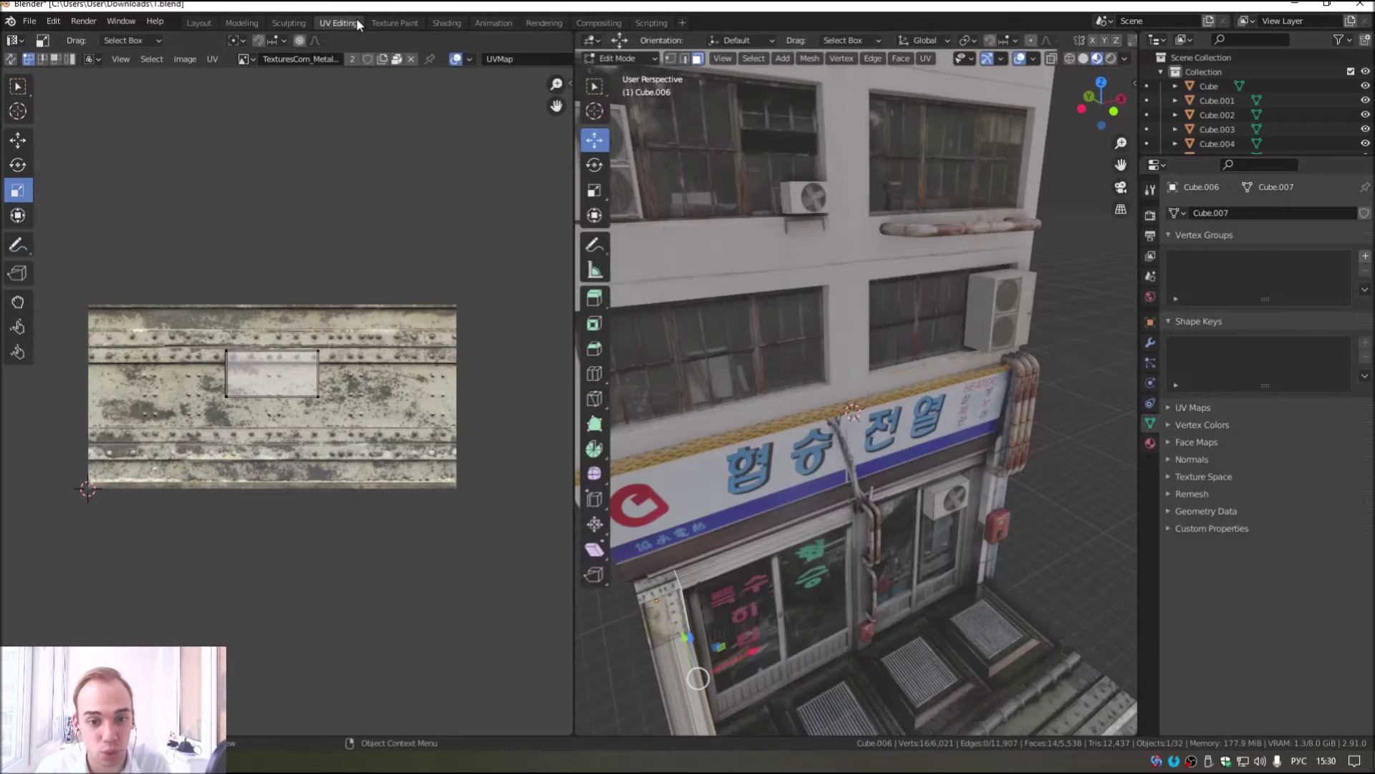
pyautogui.press('KP_Decimal')
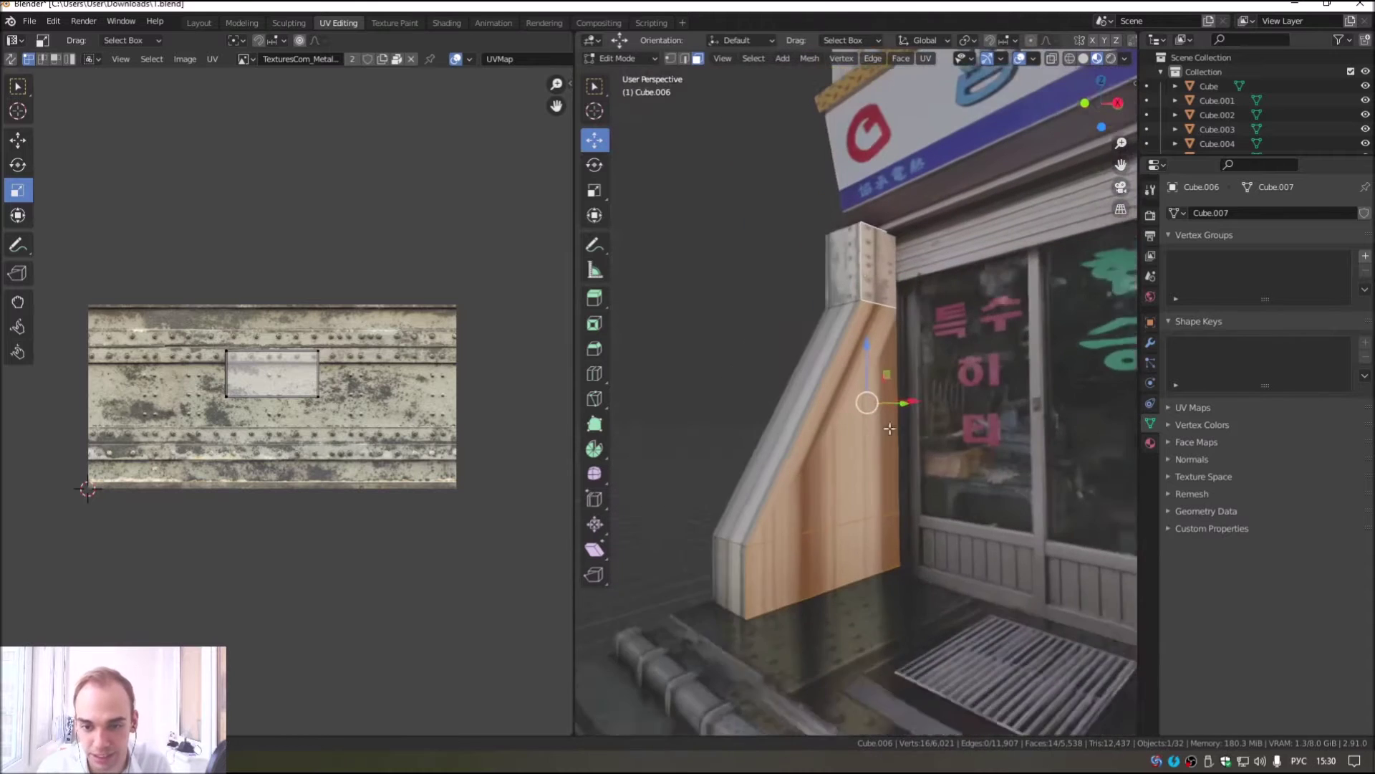
pyautogui.moveTo(882, 415)
pyautogui.mouseDown(button='middle')
pyautogui.moveTo(900, 430)
pyautogui.moveTo(886, 408)
pyautogui.mouseUp(button='middle')
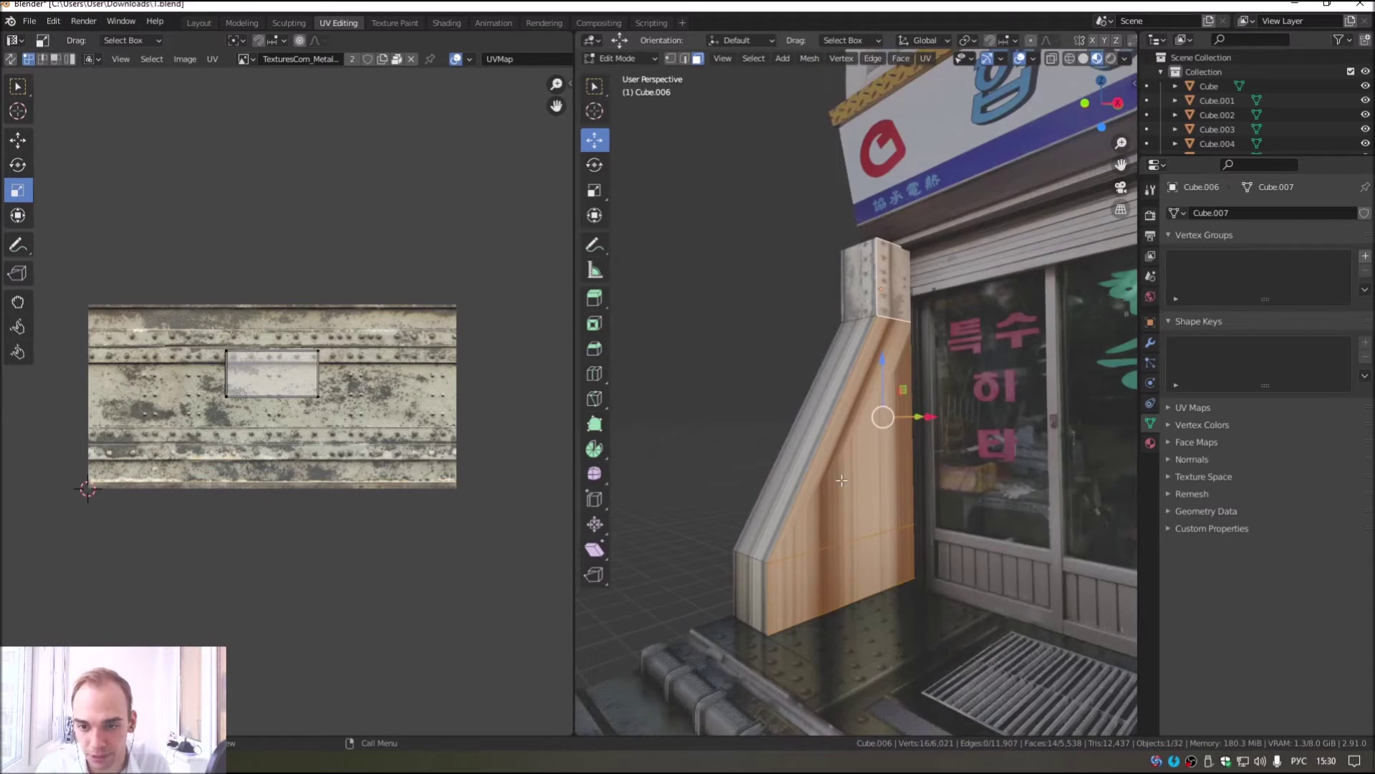
pyautogui.click(880, 410)
pyautogui.click(875, 279)
pyautogui.moveTo(876, 280)
pyautogui.mouseDown(button='middle')
pyautogui.moveTo(888, 301)
pyautogui.moveTo(867, 363)
pyautogui.moveTo(835, 270)
pyautogui.mouseUp(button='middle')
pyautogui.keyDown('shift'); pyautogui.click(836, 270); pyautogui.keyUp('shift')
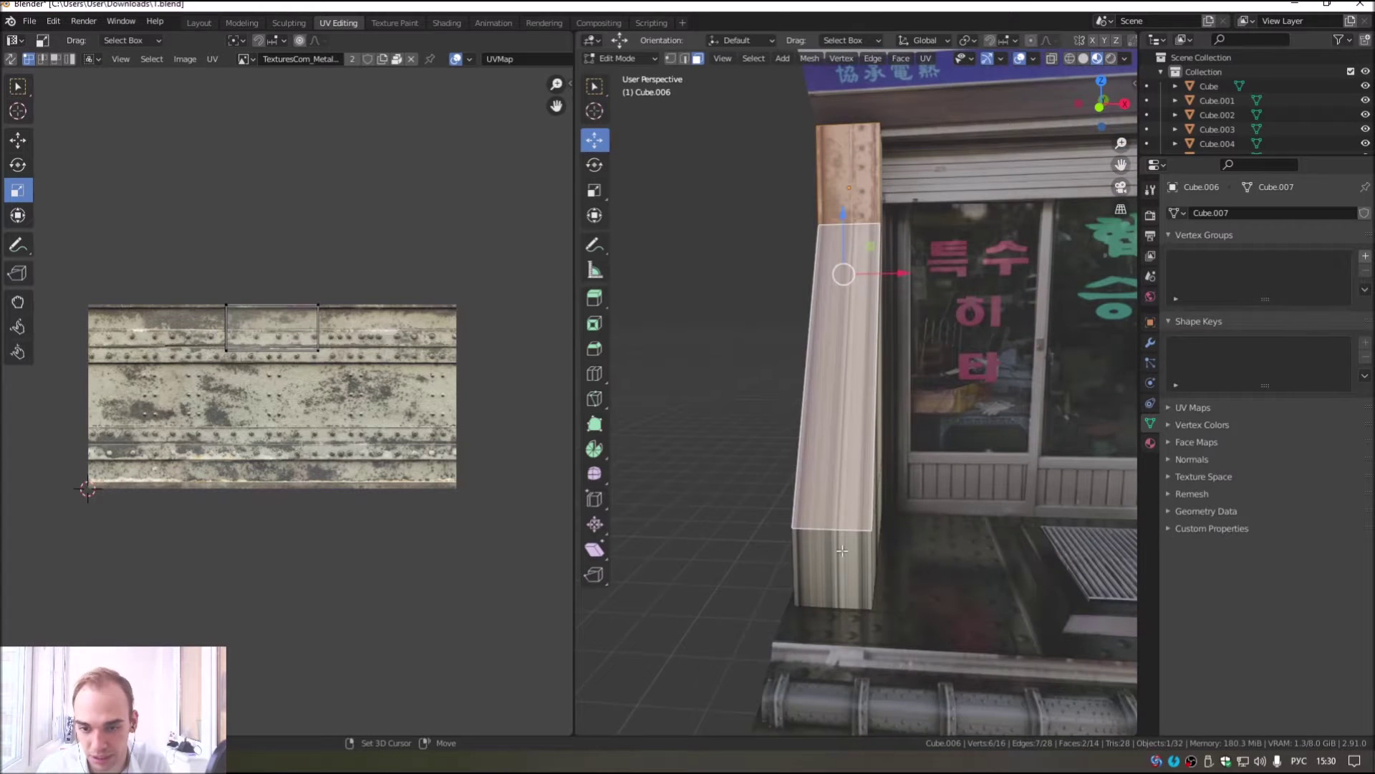
pyautogui.keyDown('shift'); pyautogui.click(835, 380); pyautogui.keyUp('shift')
pyautogui.moveTo(835, 381)
pyautogui.mouseDown(button='middle')
pyautogui.moveTo(848, 461)
pyautogui.moveTo(827, 243)
pyautogui.mouseUp(button='middle')
# Step: Reset the selected faces' UVs and rotate the UV island 90 degrees
pyautogui.click(925, 58)
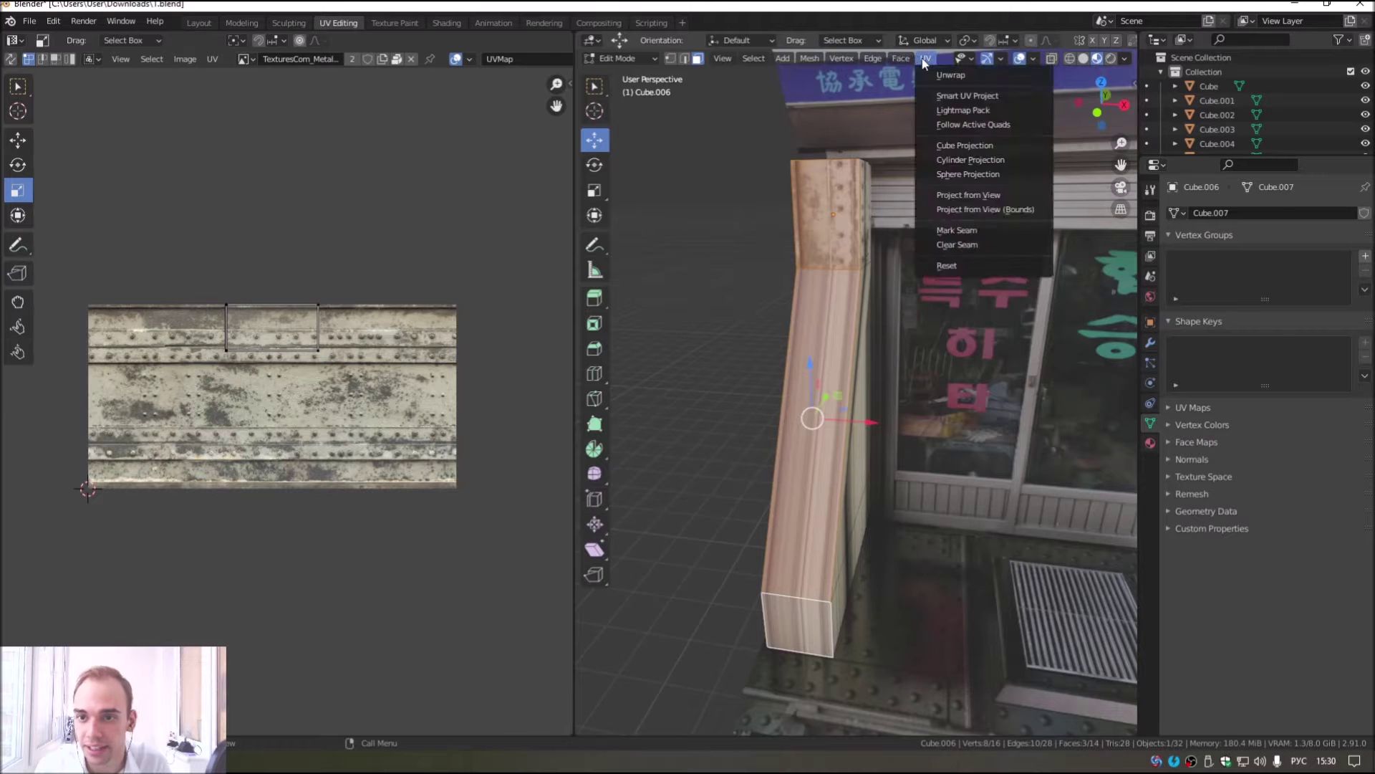
pyautogui.click(956, 267)
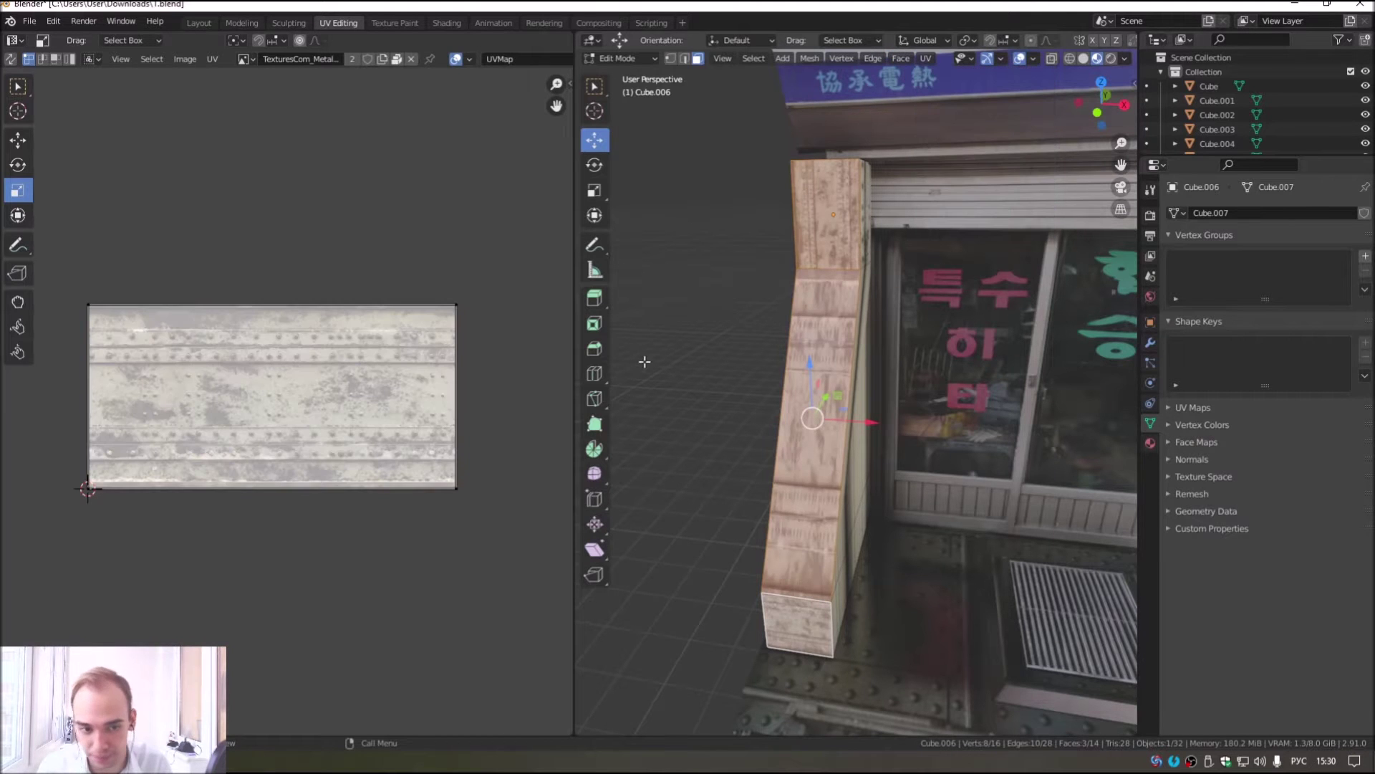
pyautogui.click(831, 229)
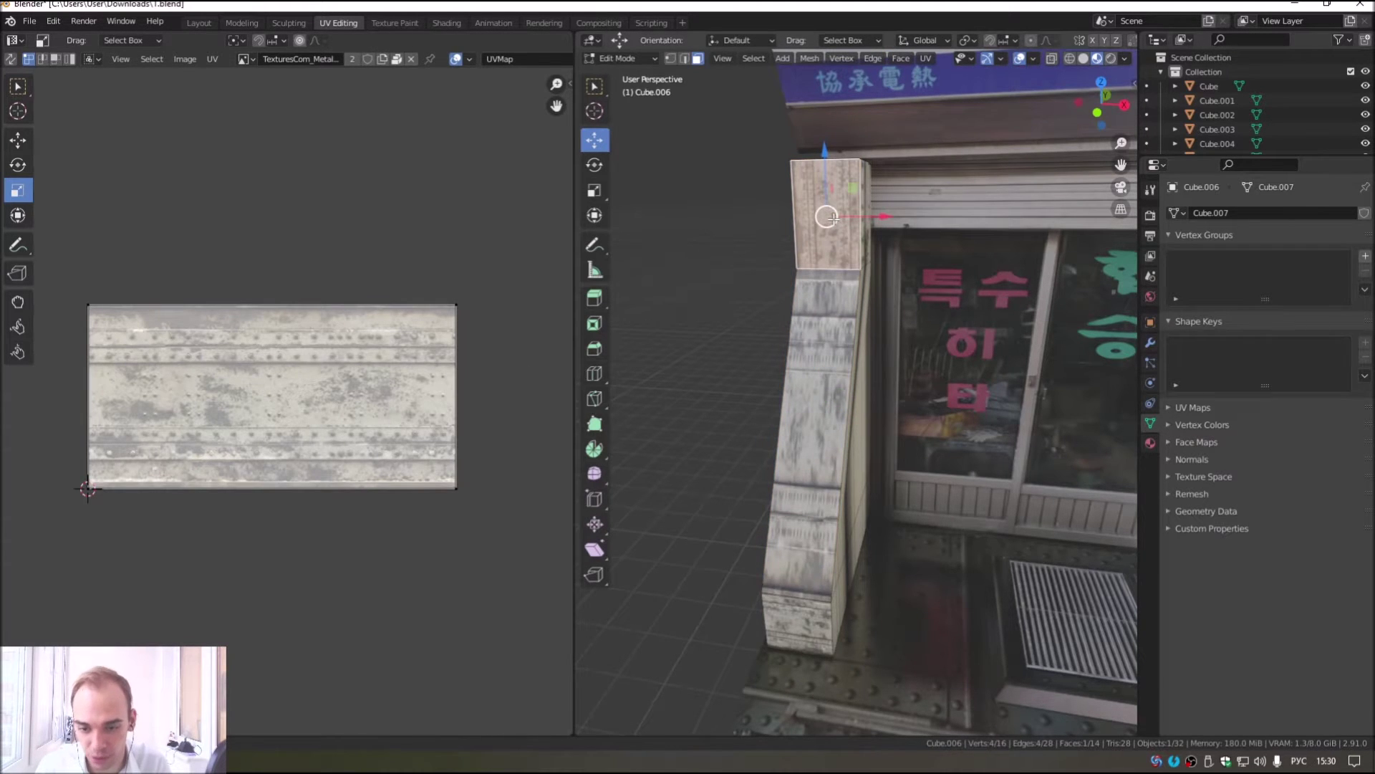
pyautogui.moveTo(848, 288); pyautogui.dragTo(796, 423, button='middle')
pyautogui.press('a')
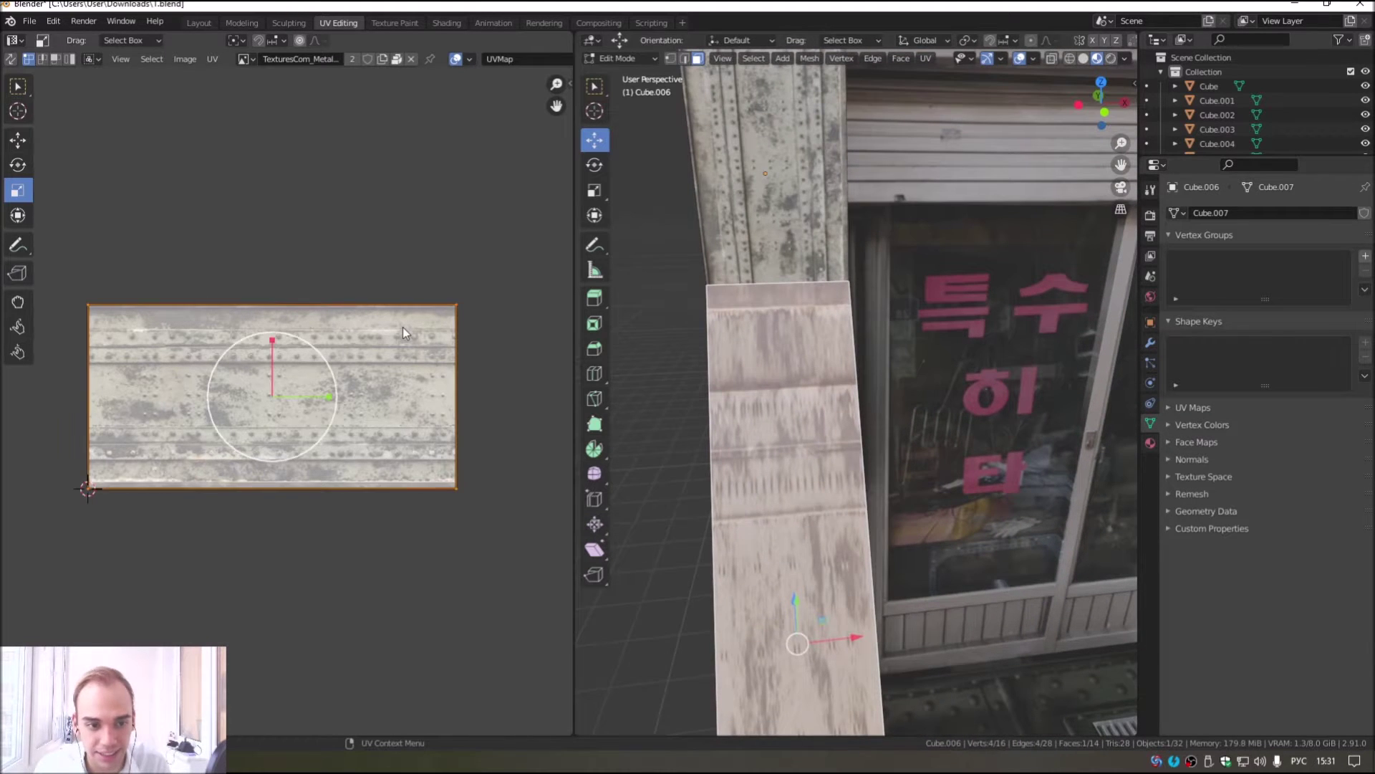
pyautogui.click(62, 278)
pyautogui.press('a')
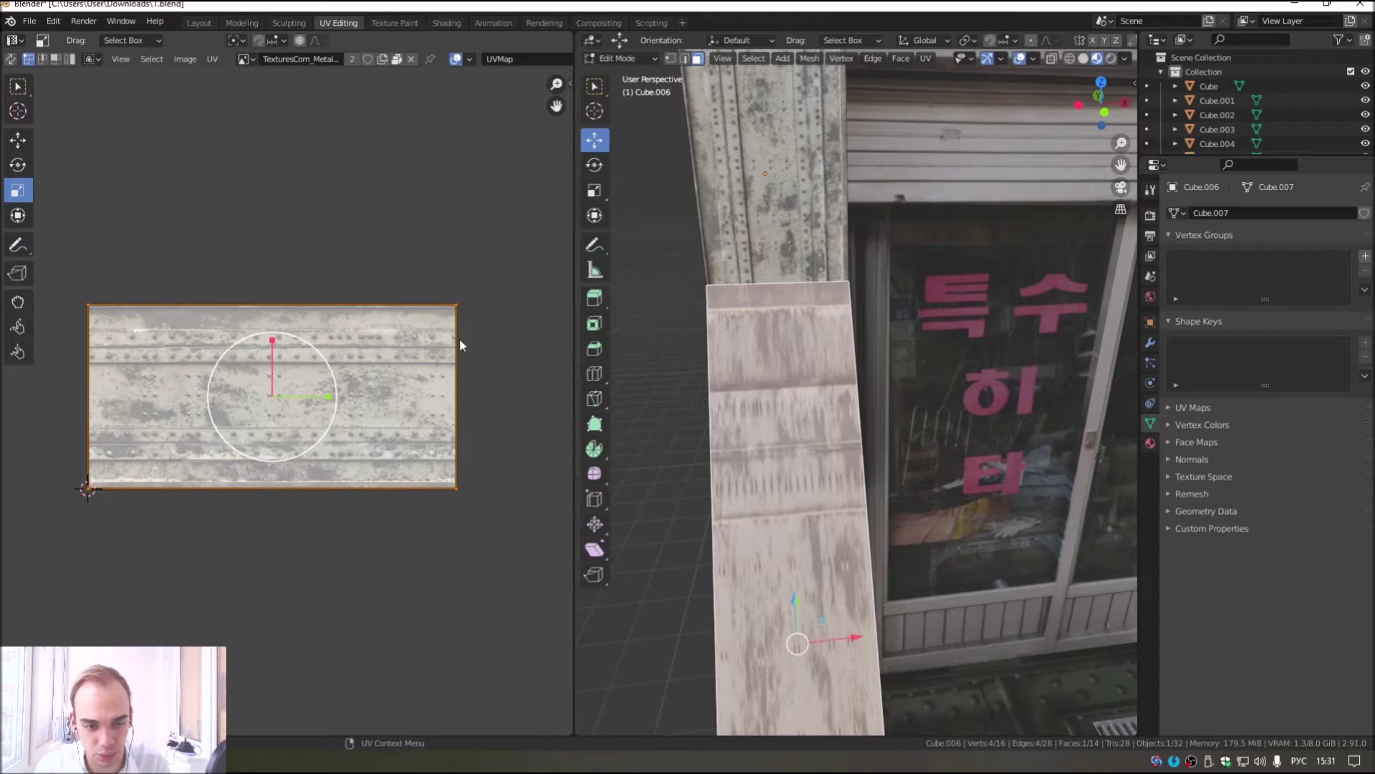
pyautogui.hotkey('shift', 'space')
pyautogui.press('r')
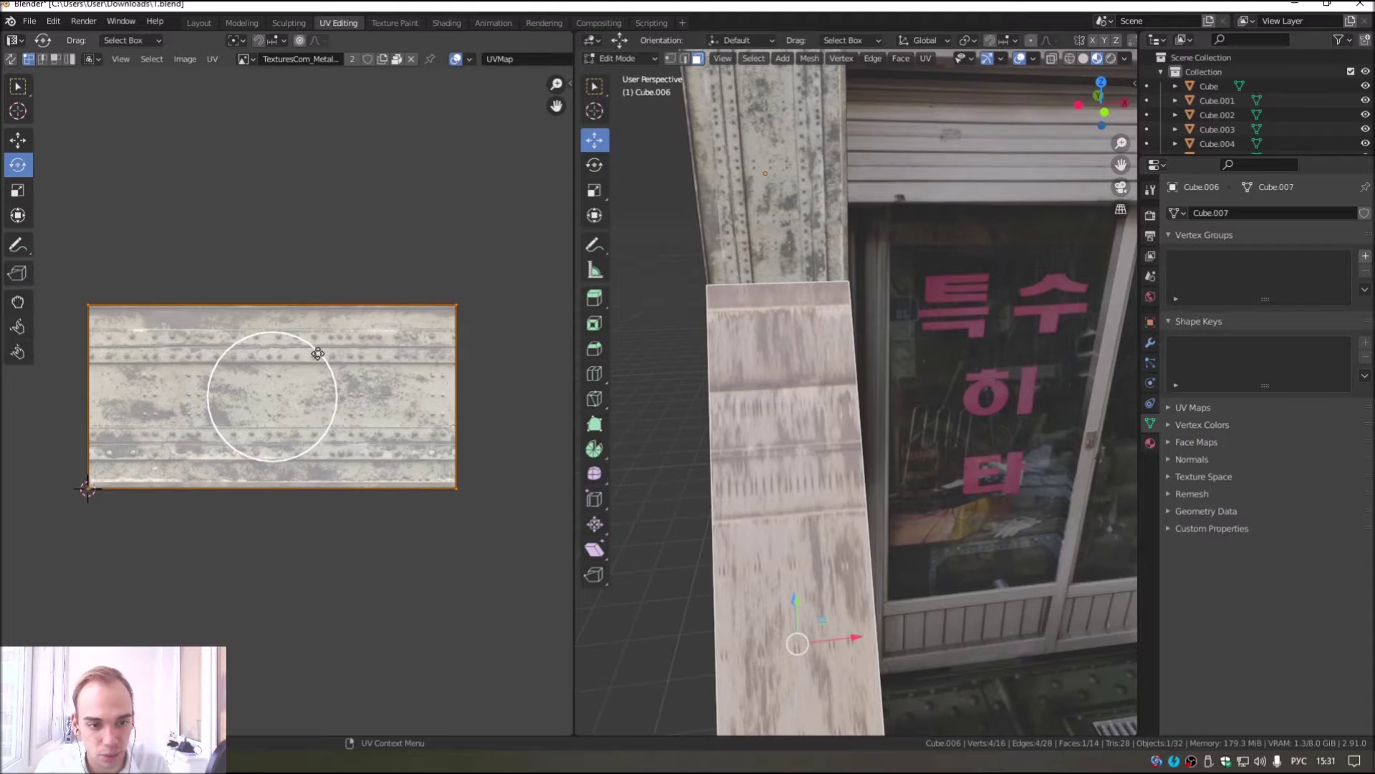
pyautogui.moveTo(317, 353); pyautogui.dragTo(310, 442)
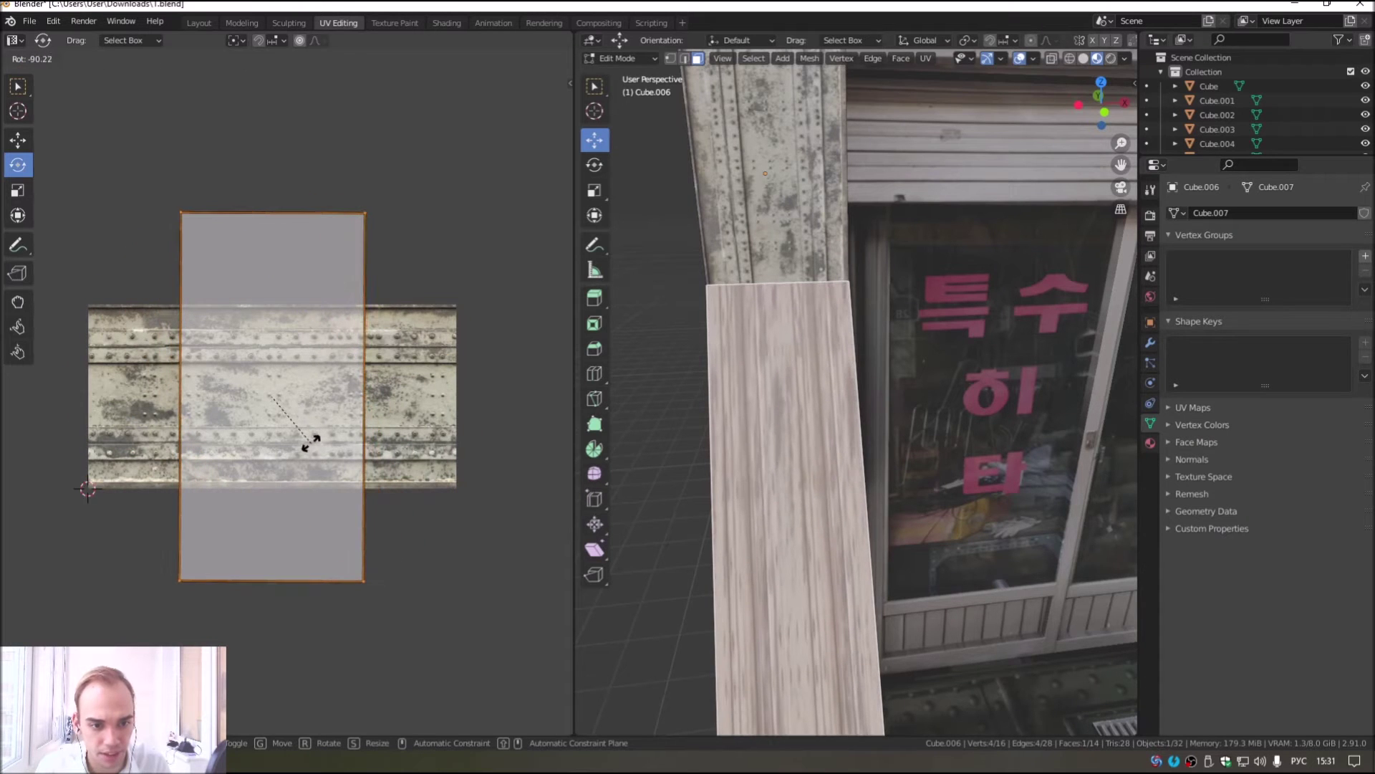
pyautogui.moveTo(310, 442); pyautogui.dragTo(310, 442)
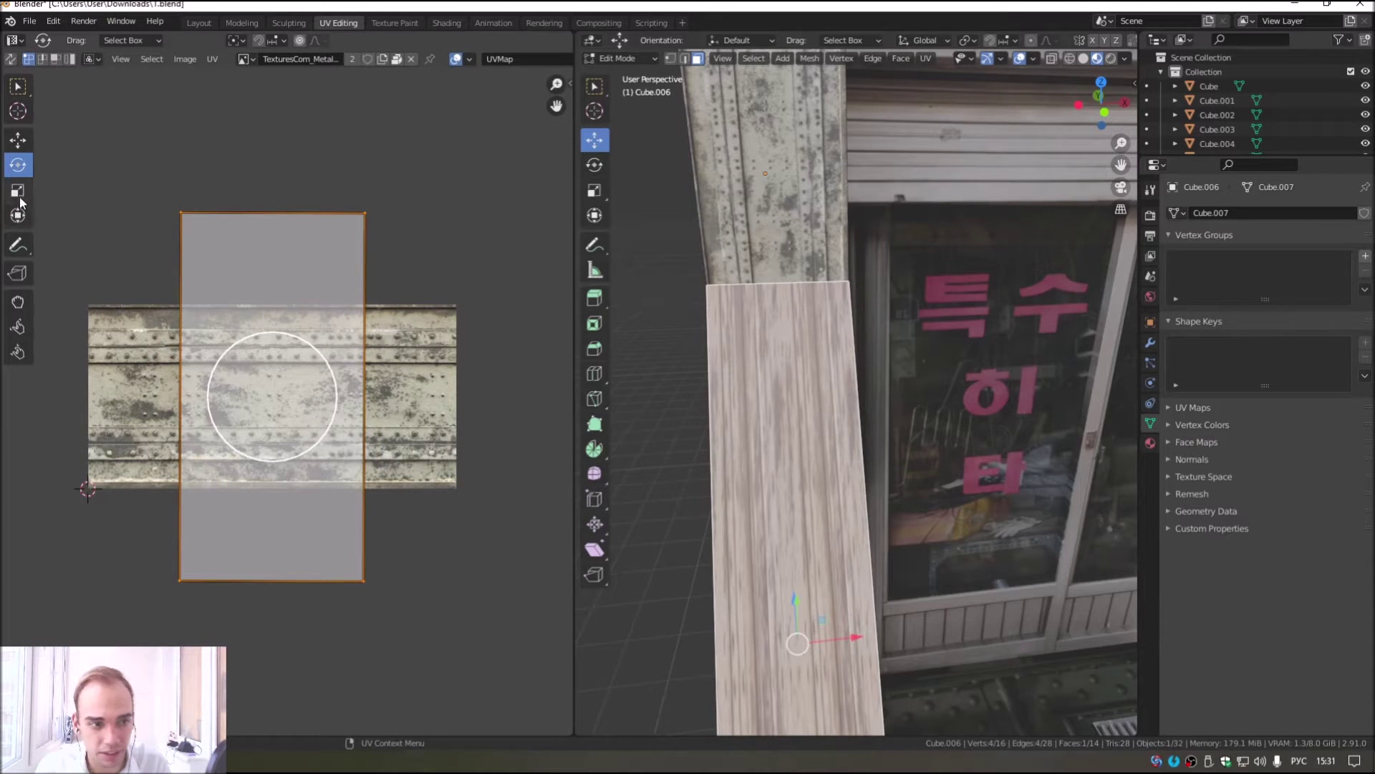
# Step: Shrink the rotated UV island and stretch it horizontally across the texture
pyautogui.click(20, 194)
pyautogui.moveTo(305, 346); pyautogui.dragTo(280, 368)
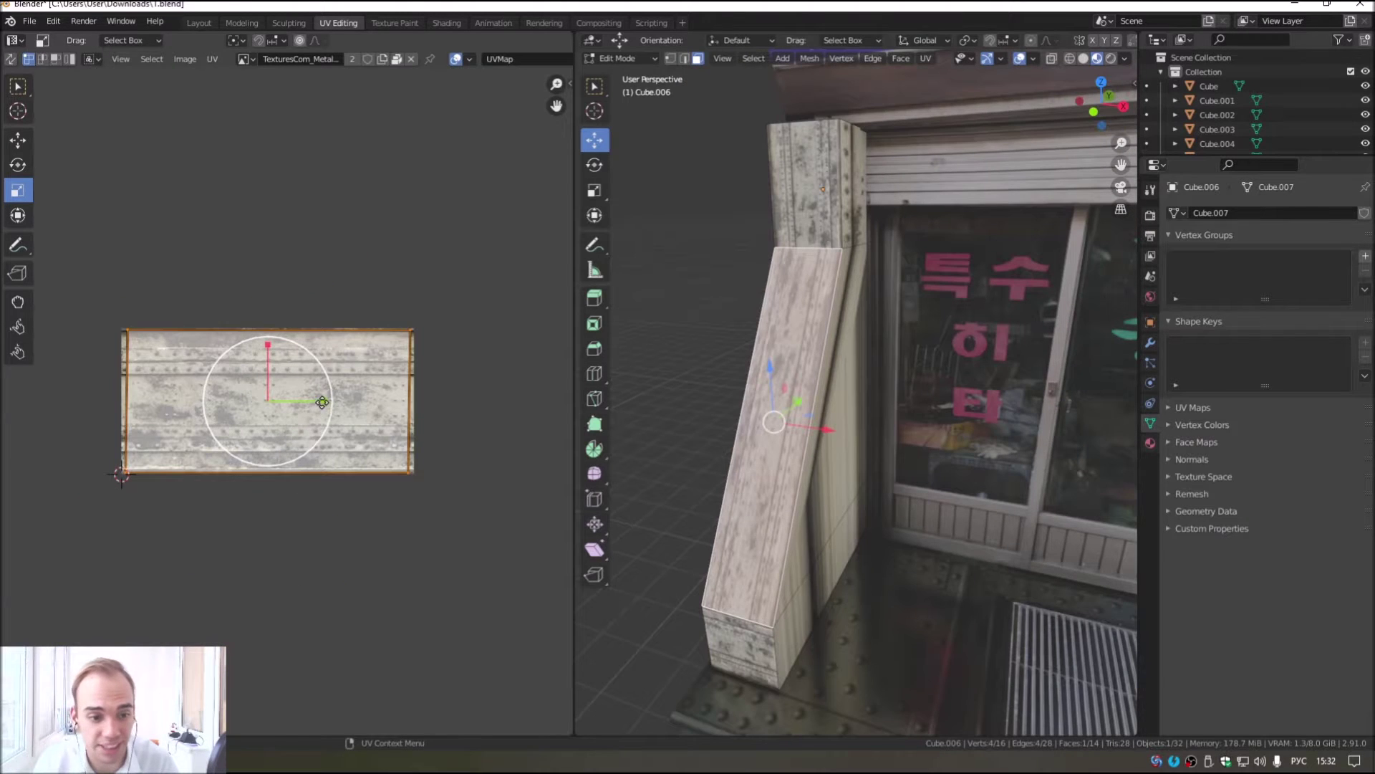
pyautogui.moveTo(322, 402); pyautogui.dragTo(470, 395)
pyautogui.scroll(3, 813, 478)
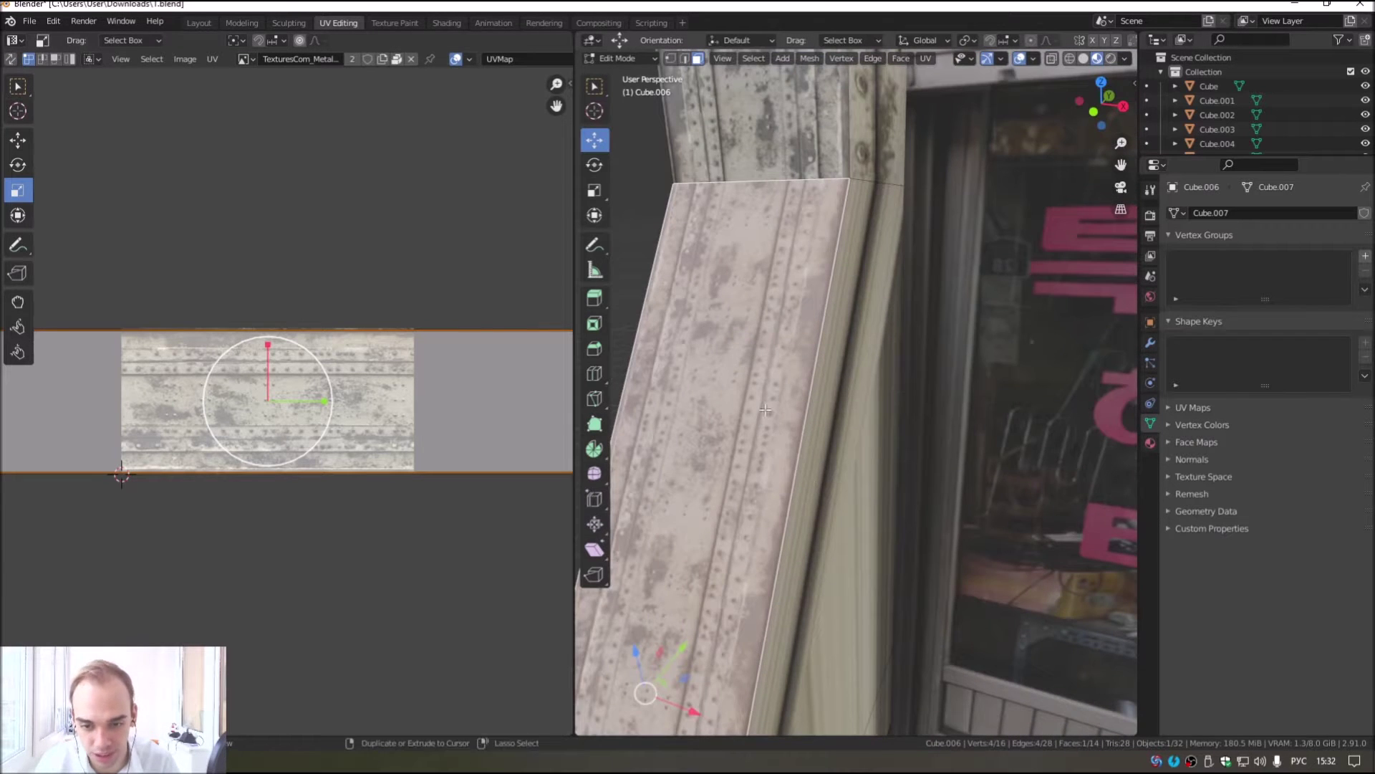
pyautogui.scroll(-3, 766, 410)
pyautogui.moveTo(766, 409); pyautogui.dragTo(802, 401, button='middle')
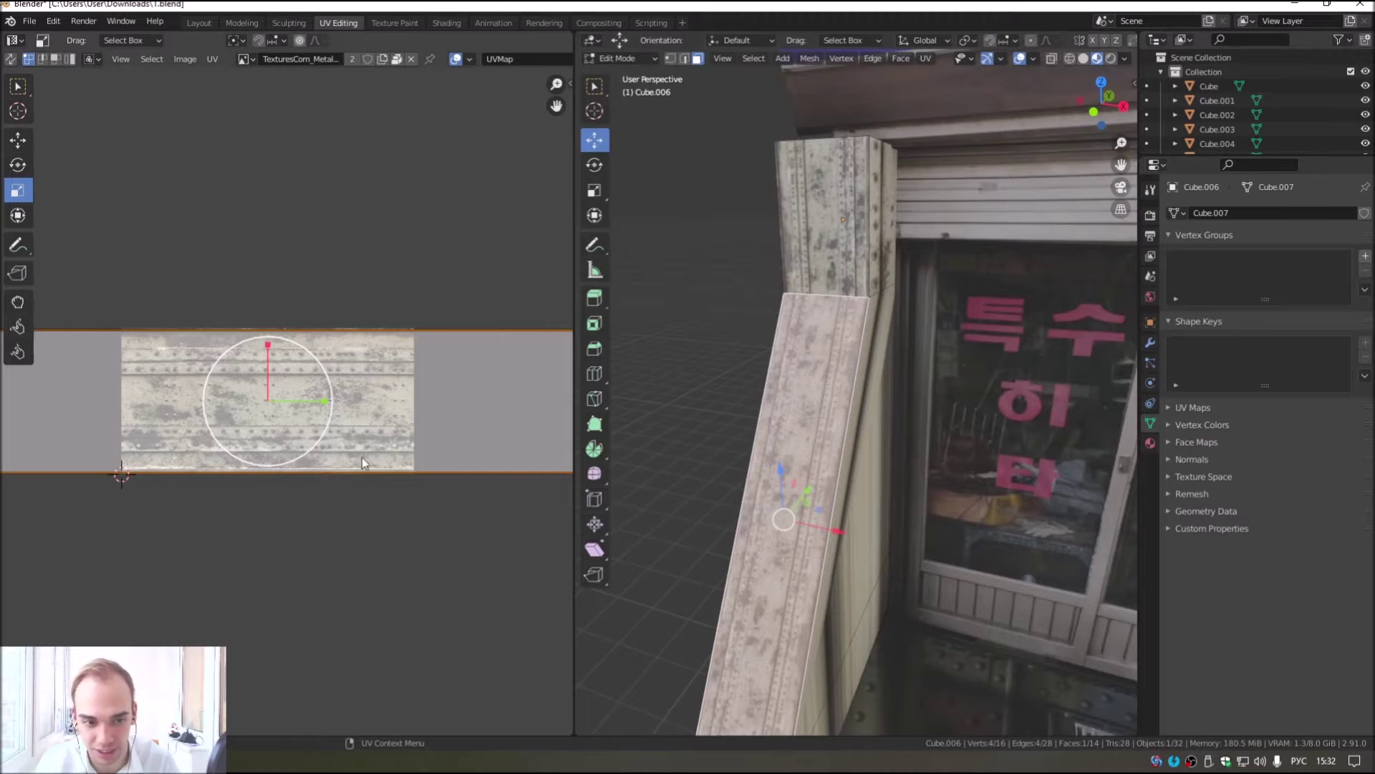
pyautogui.scroll(1, 847, 355)
pyautogui.scroll(3, 847, 355)
pyautogui.scroll(3, 848, 355)
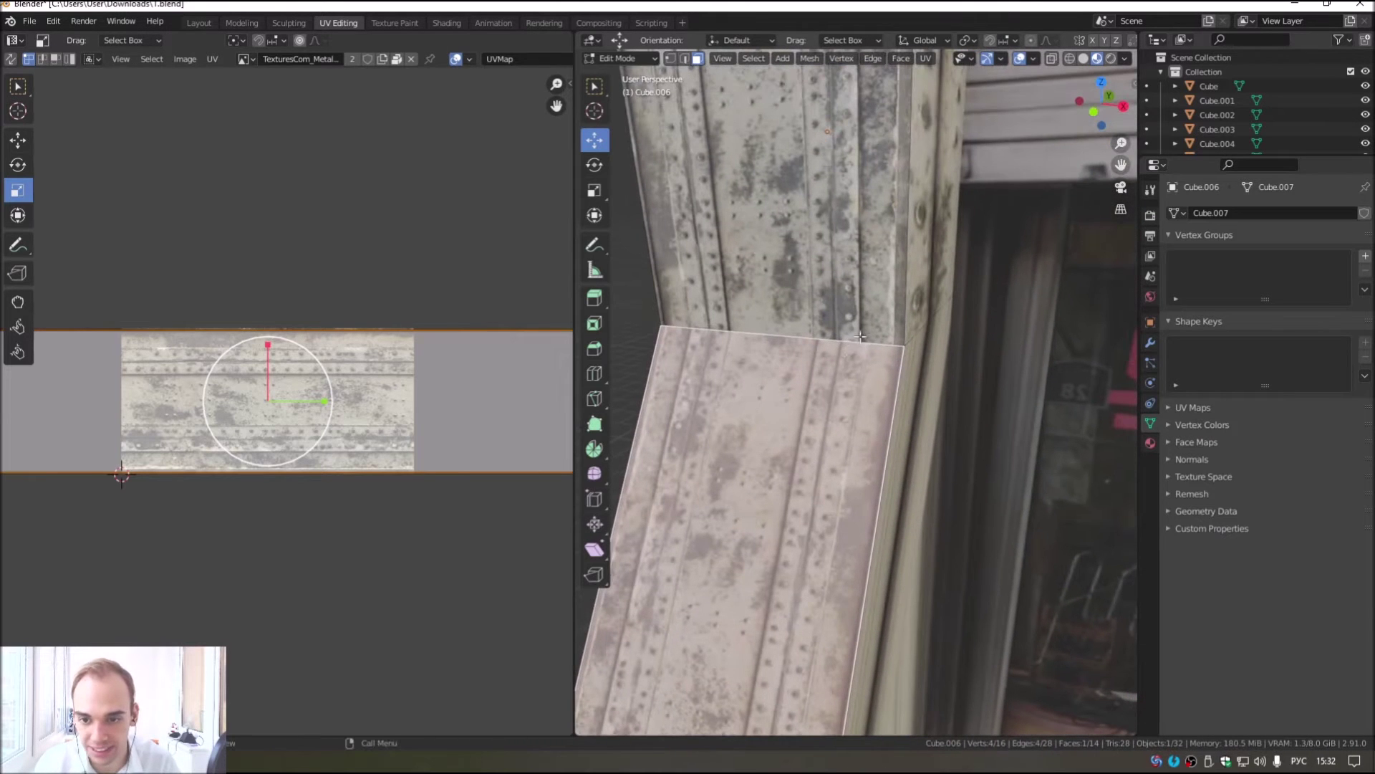
pyautogui.keyDown('shift'); pyautogui.moveTo(837, 356); pyautogui.dragTo(856, 412, button='middle'); pyautogui.keyUp('shift')
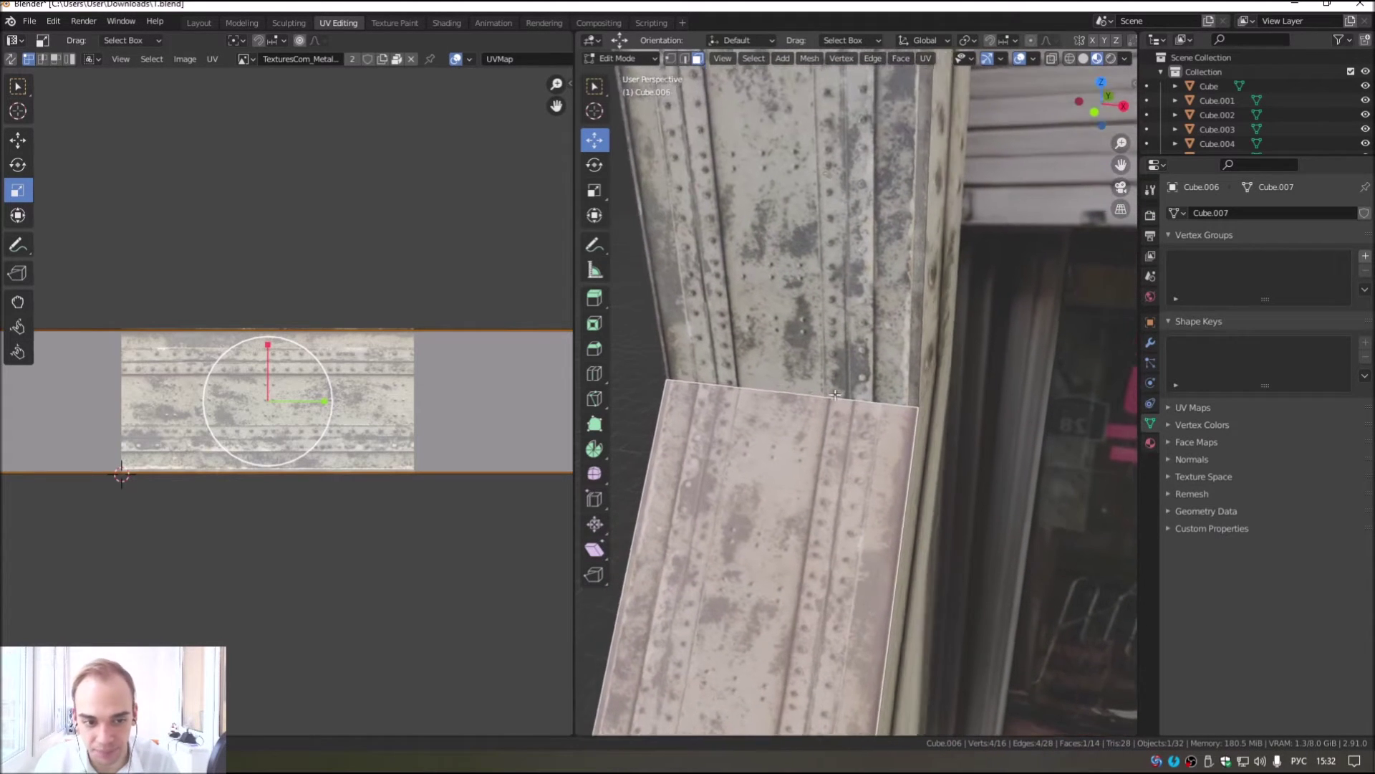
# Step: Squash the UV strip vertically, flip it to match the upper section, and exit Edit Mode
pyautogui.moveTo(268, 345); pyautogui.dragTo(275, 371)
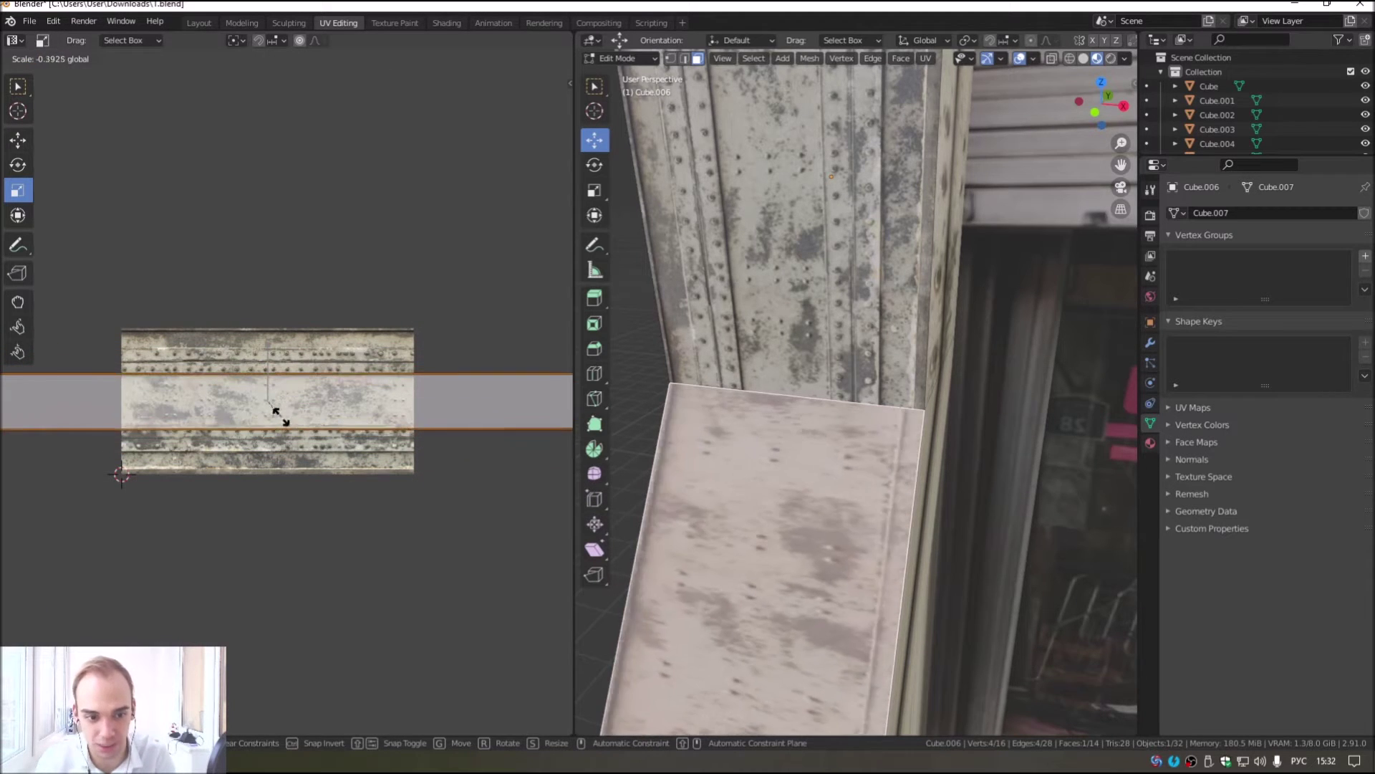
pyautogui.moveTo(275, 371); pyautogui.dragTo(285, 439)
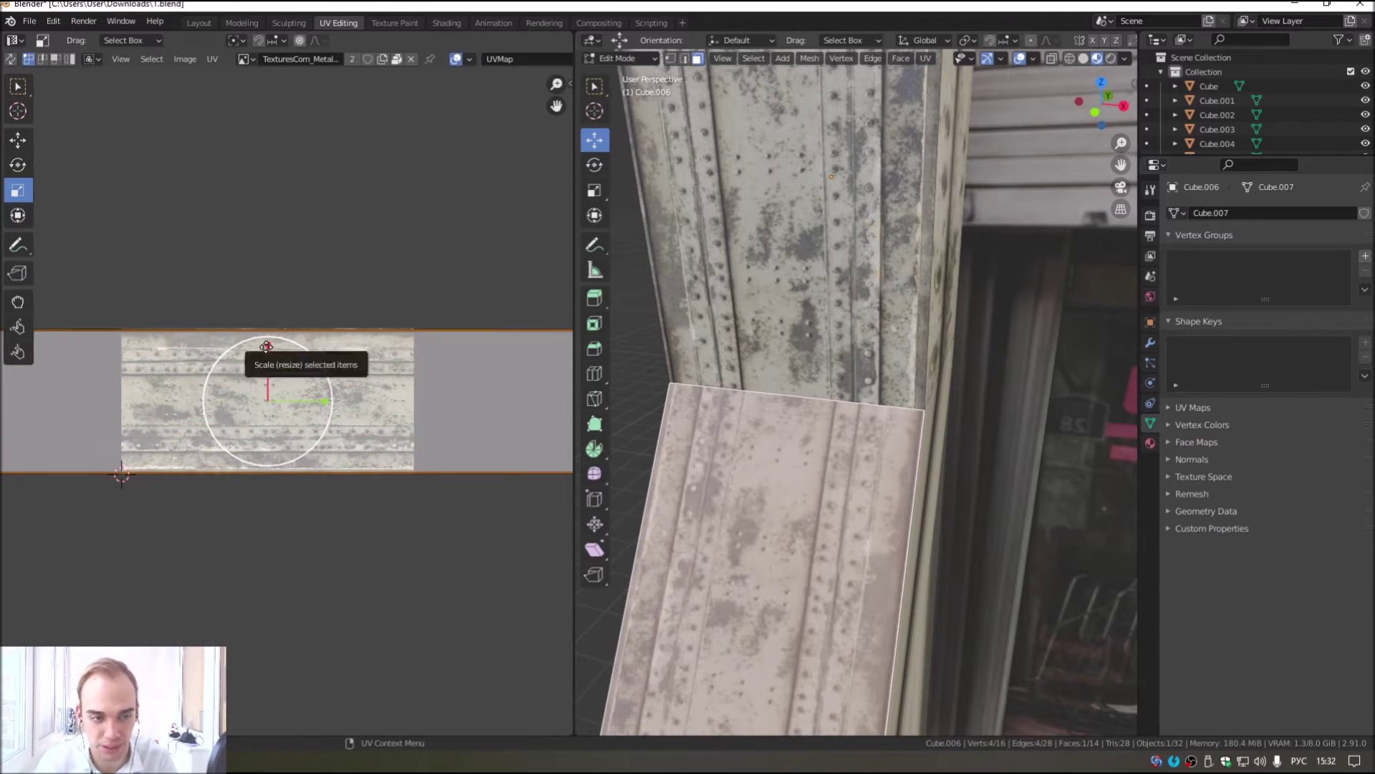
pyautogui.moveTo(268, 346); pyautogui.dragTo(269, 452)
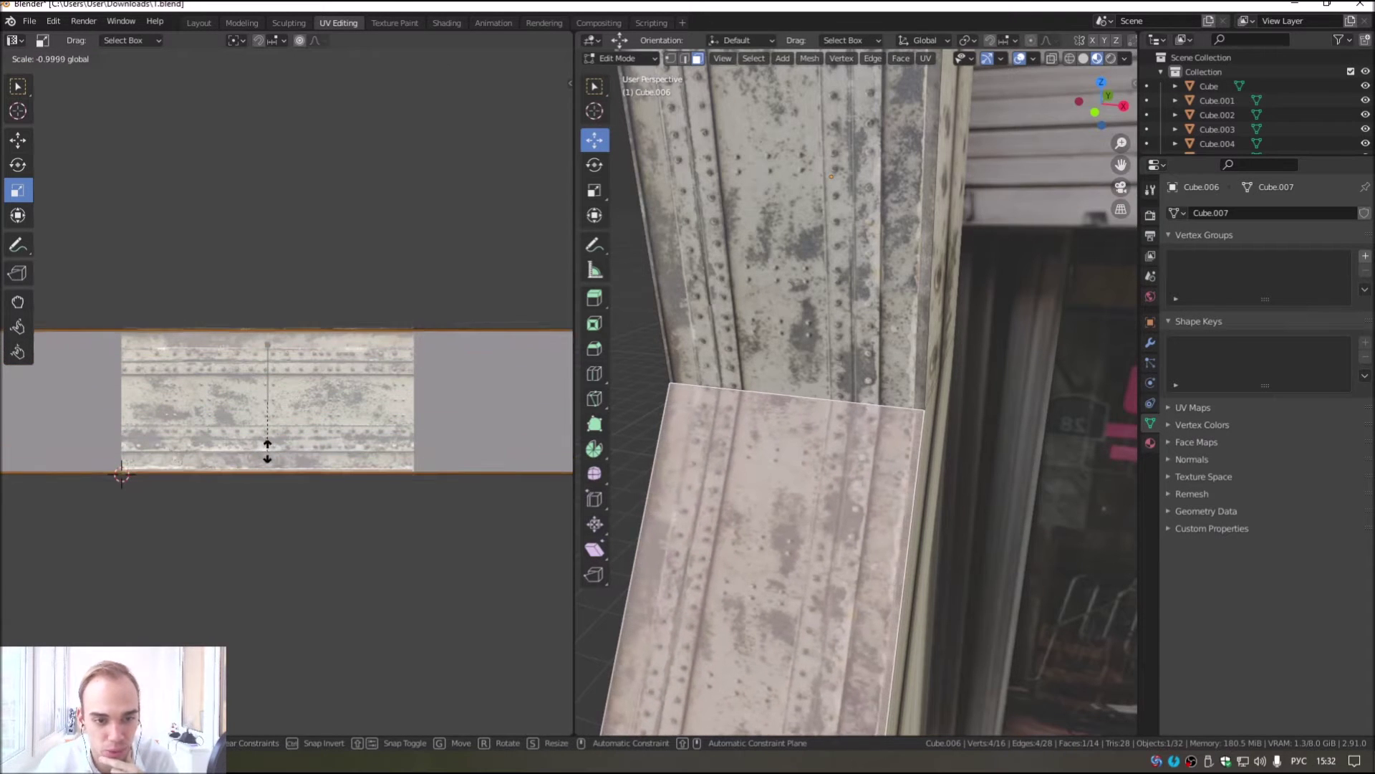
pyautogui.press('Tab')
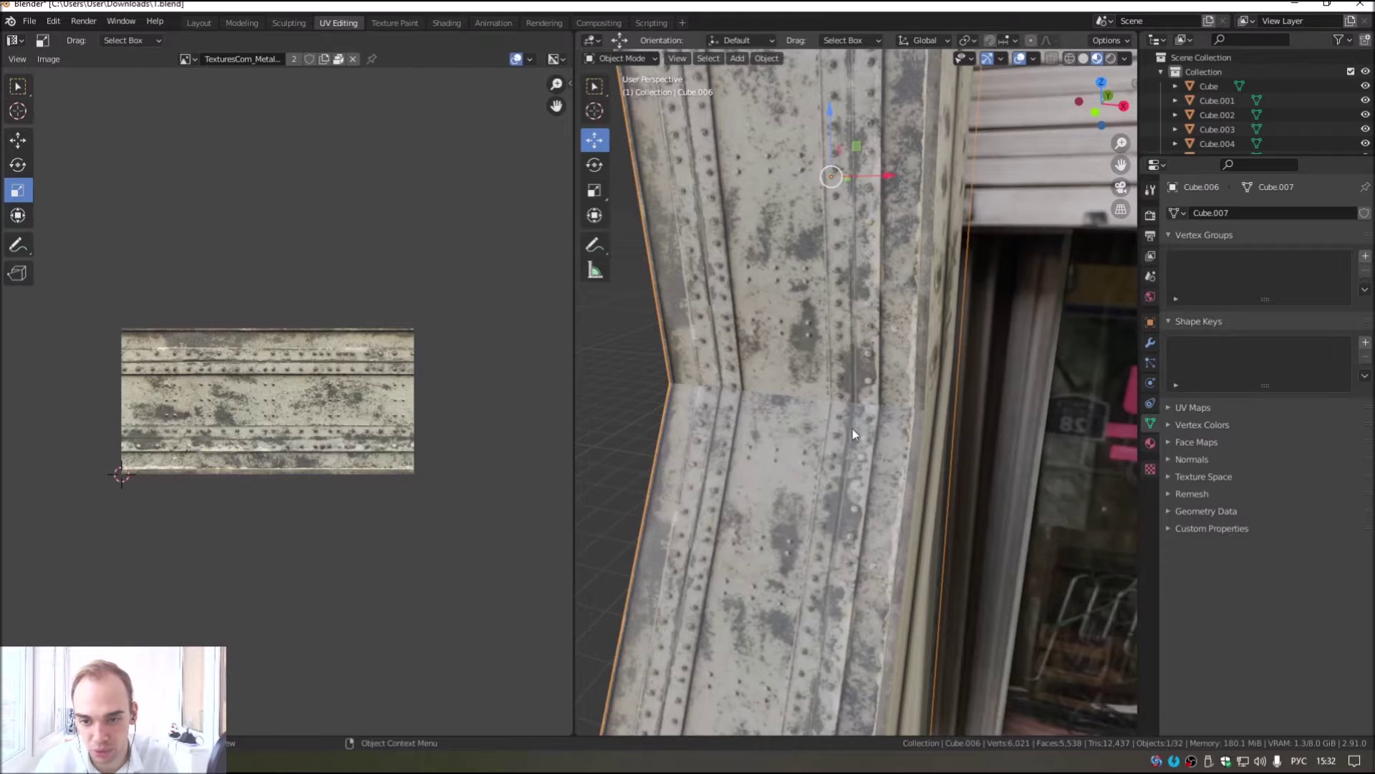
# Step: Orbit down to the pillar's base and enter Edit Mode
pyautogui.moveTo(852, 428); pyautogui.dragTo(811, 406, button='middle')
pyautogui.scroll(-3, 763, 402)
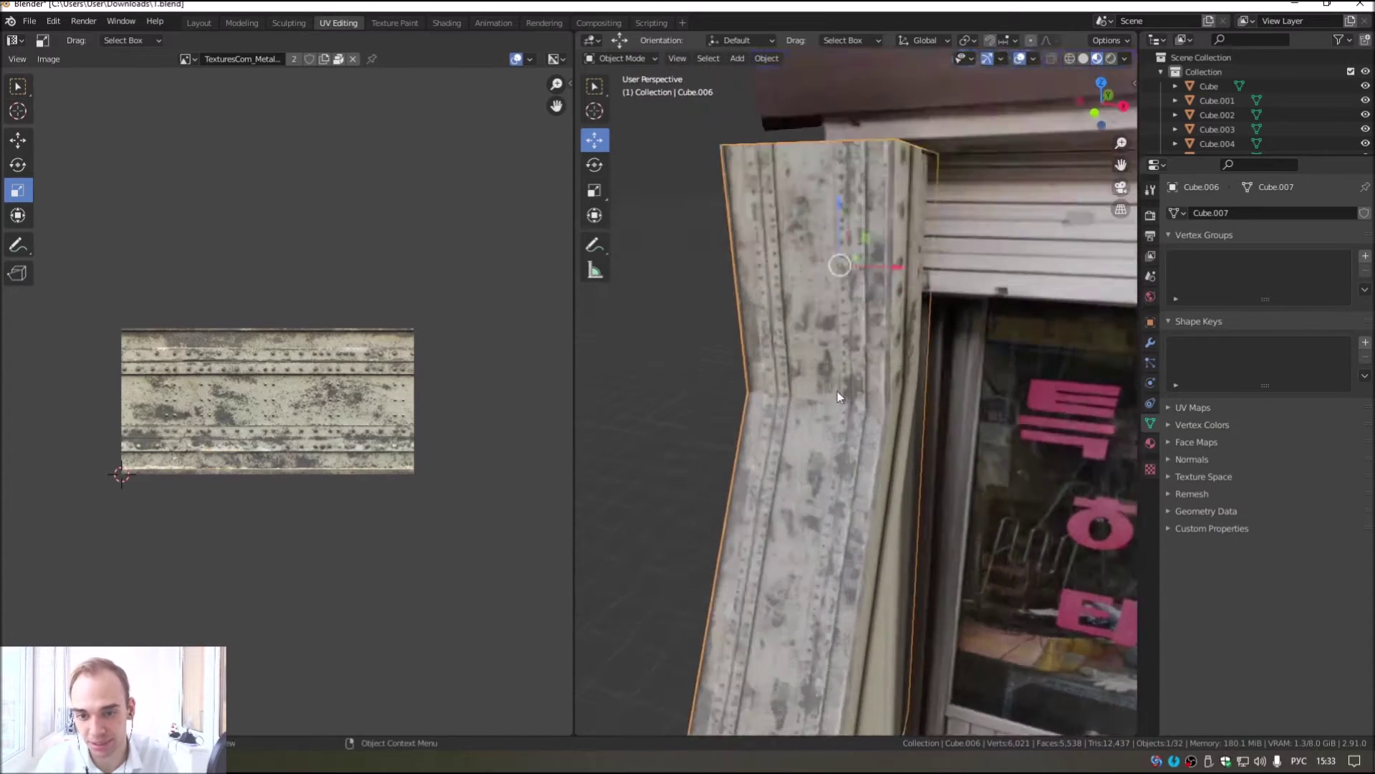
pyautogui.scroll(3, 842, 405)
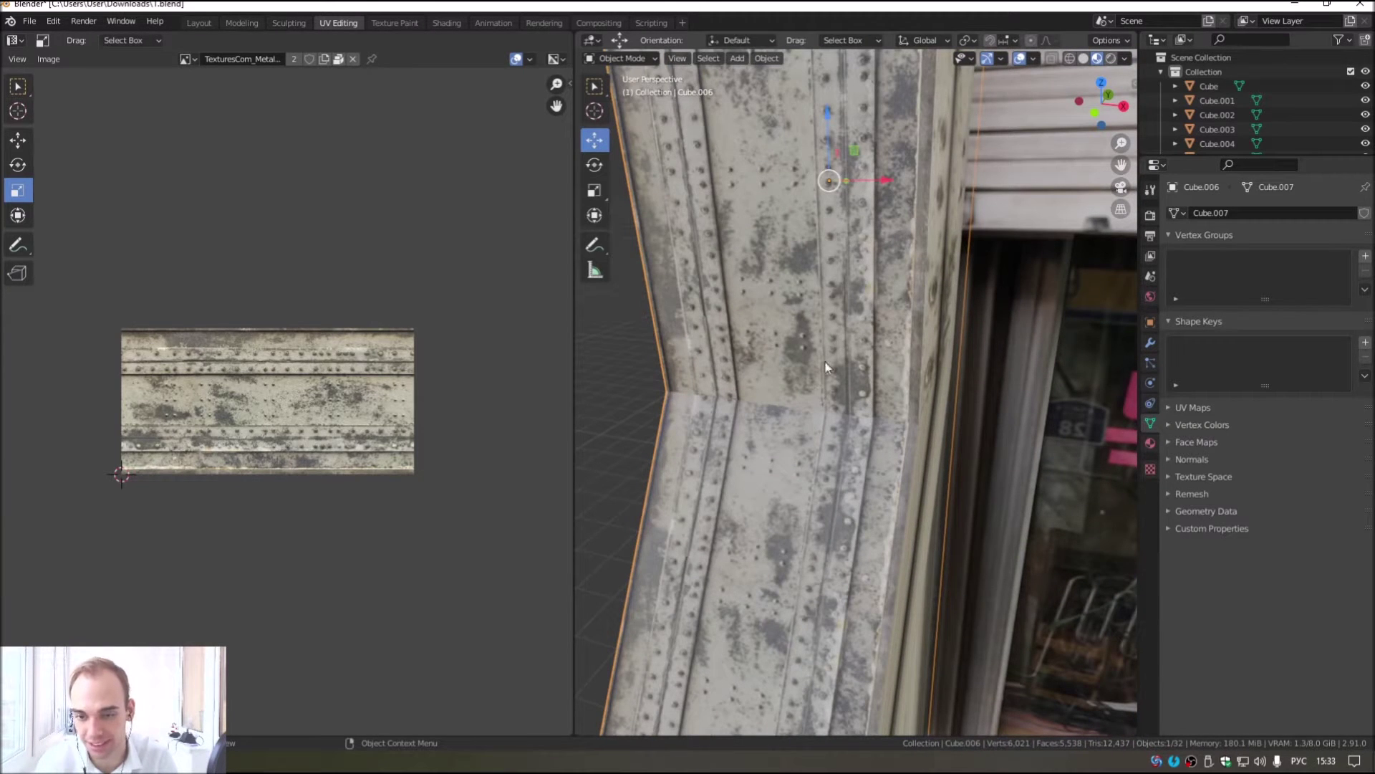
pyautogui.scroll(-2, 846, 465)
pyautogui.scroll(-2, 860, 477)
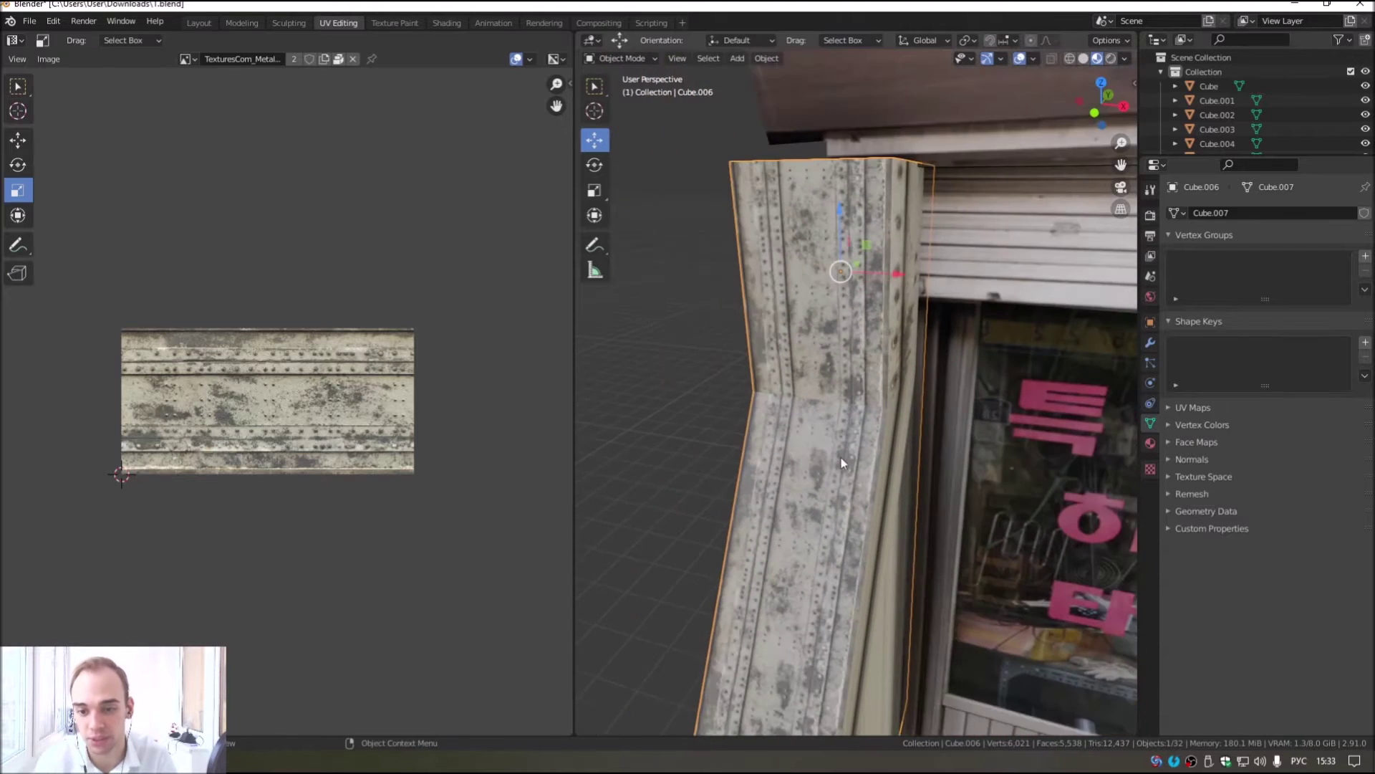
pyautogui.scroll(-2, 845, 501)
pyautogui.scroll(2, 824, 430)
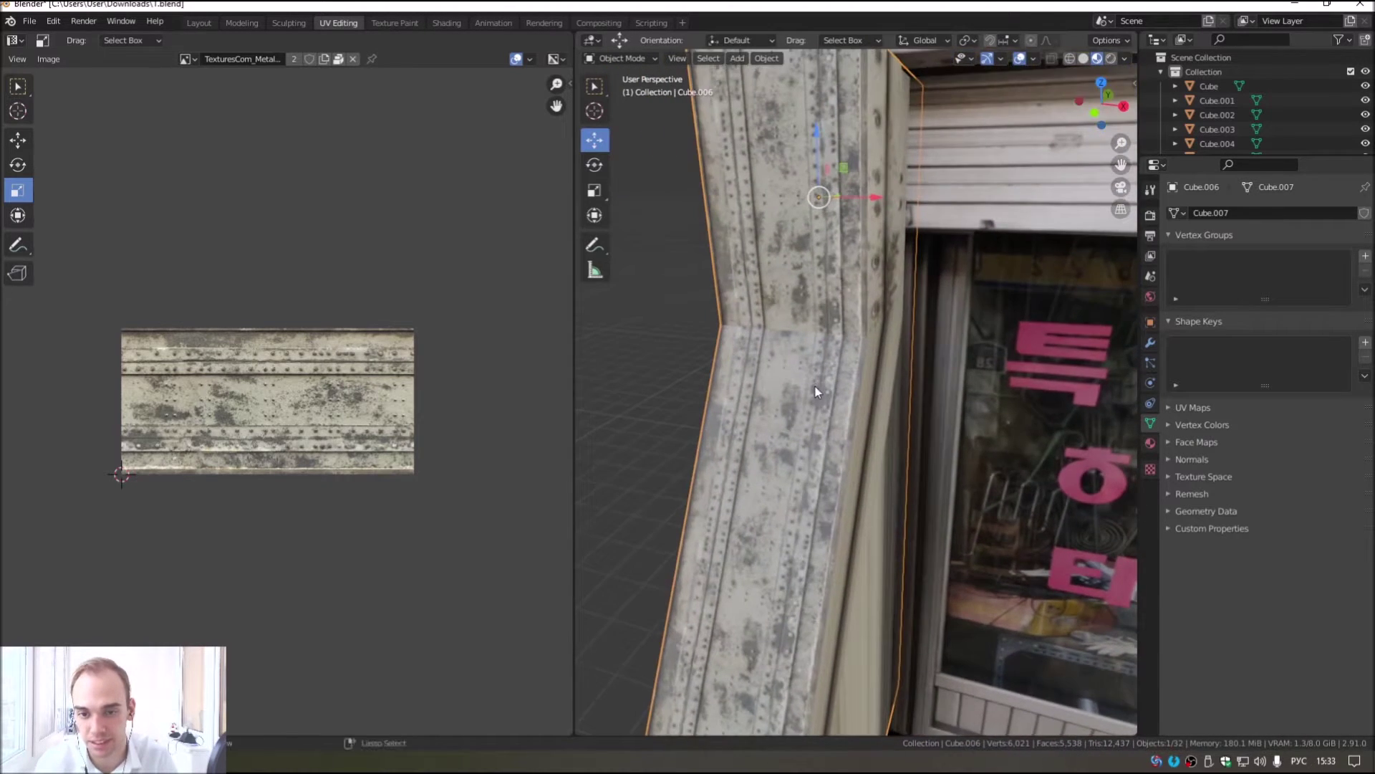
pyautogui.scroll(-2, 817, 387)
pyautogui.moveTo(816, 430)
pyautogui.mouseDown(button='middle')
pyautogui.moveTo(830, 616)
pyautogui.moveTo(834, 566)
pyautogui.moveTo(791, 553)
pyautogui.mouseUp(button='middle')
pyautogui.press('Tab')
# Step: Select the base's side faces and reset their UVs
pyautogui.click(831, 629)
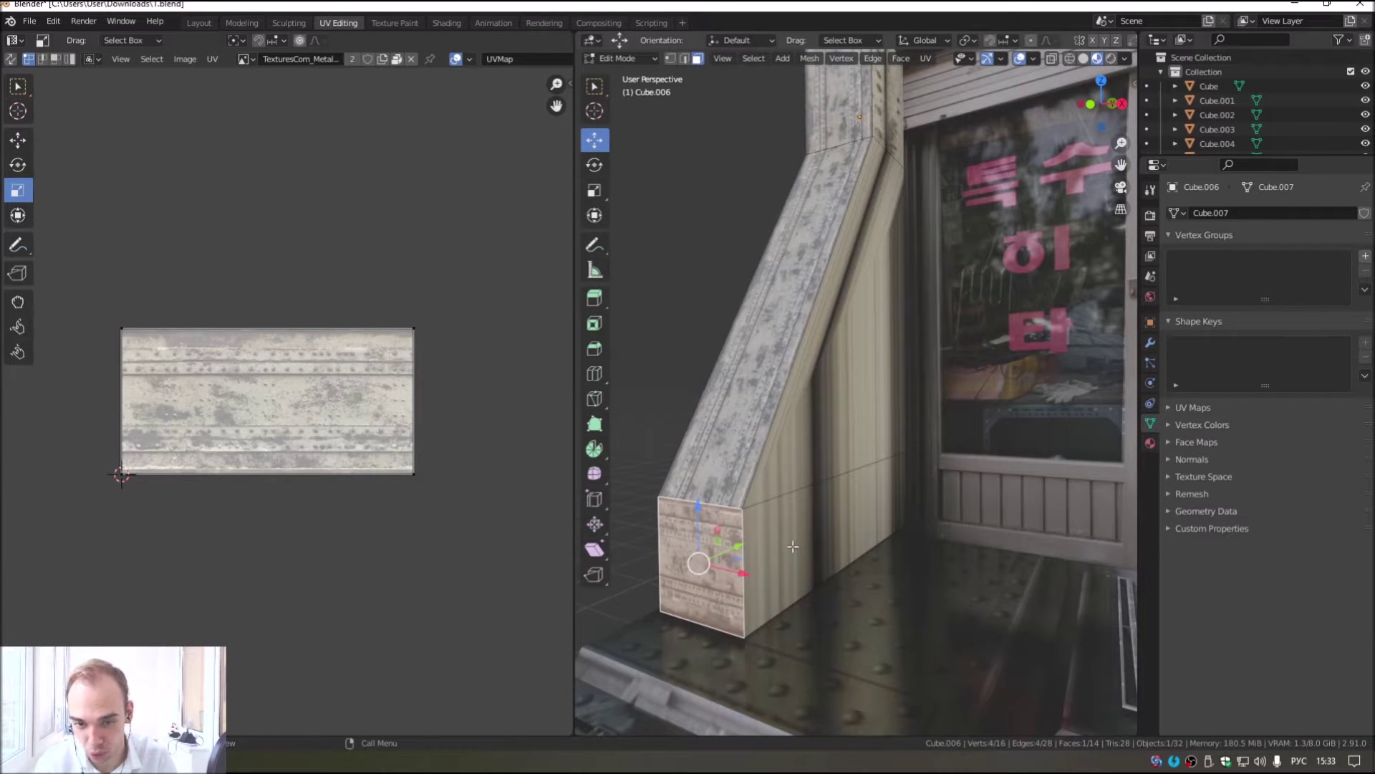
pyautogui.click(793, 547)
pyautogui.keyDown('shift'); pyautogui.click(707, 534); pyautogui.keyUp('shift')
pyautogui.keyDown('shift'); pyautogui.click(819, 537); pyautogui.keyUp('shift')
pyautogui.moveTo(819, 537); pyautogui.dragTo(880, 537, button='middle')
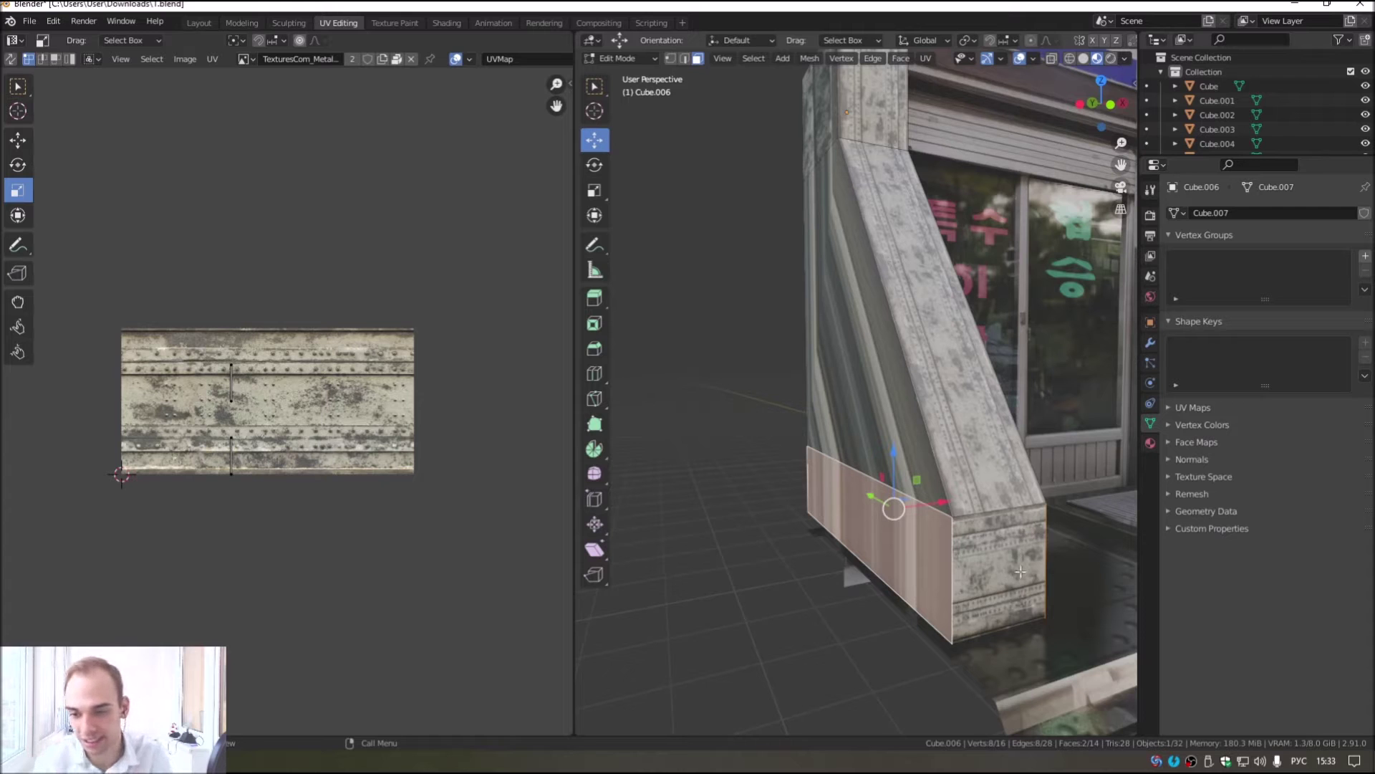
pyautogui.click(924, 62)
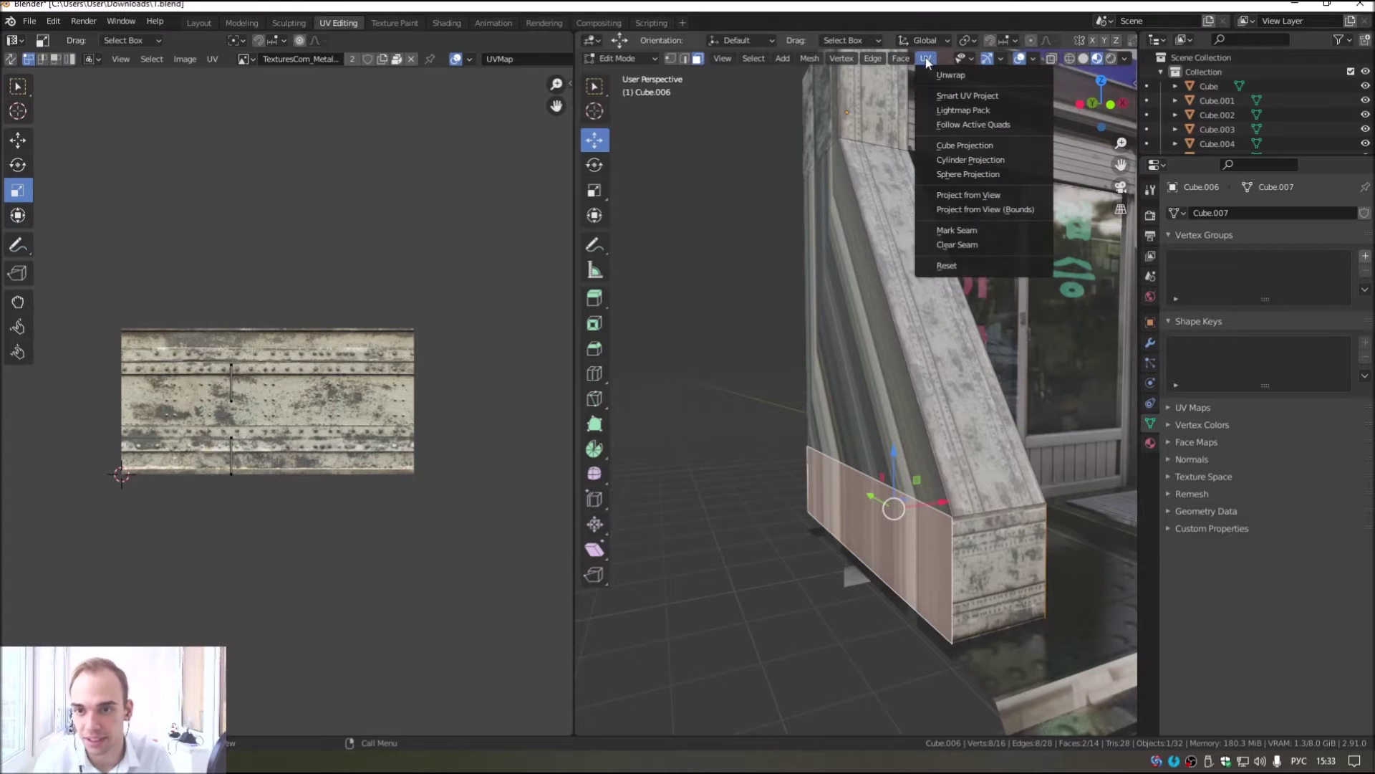
pyautogui.click(963, 264)
# Step: Box-select the lower band's UVs, stretch them horizontally, and return to Object Mode
pyautogui.moveTo(964, 501)
pyautogui.mouseDown(button='middle')
pyautogui.moveTo(906, 528)
pyautogui.moveTo(823, 530)
pyautogui.mouseUp(button='middle')
pyautogui.moveTo(466, 290); pyautogui.dragTo(79, 530)
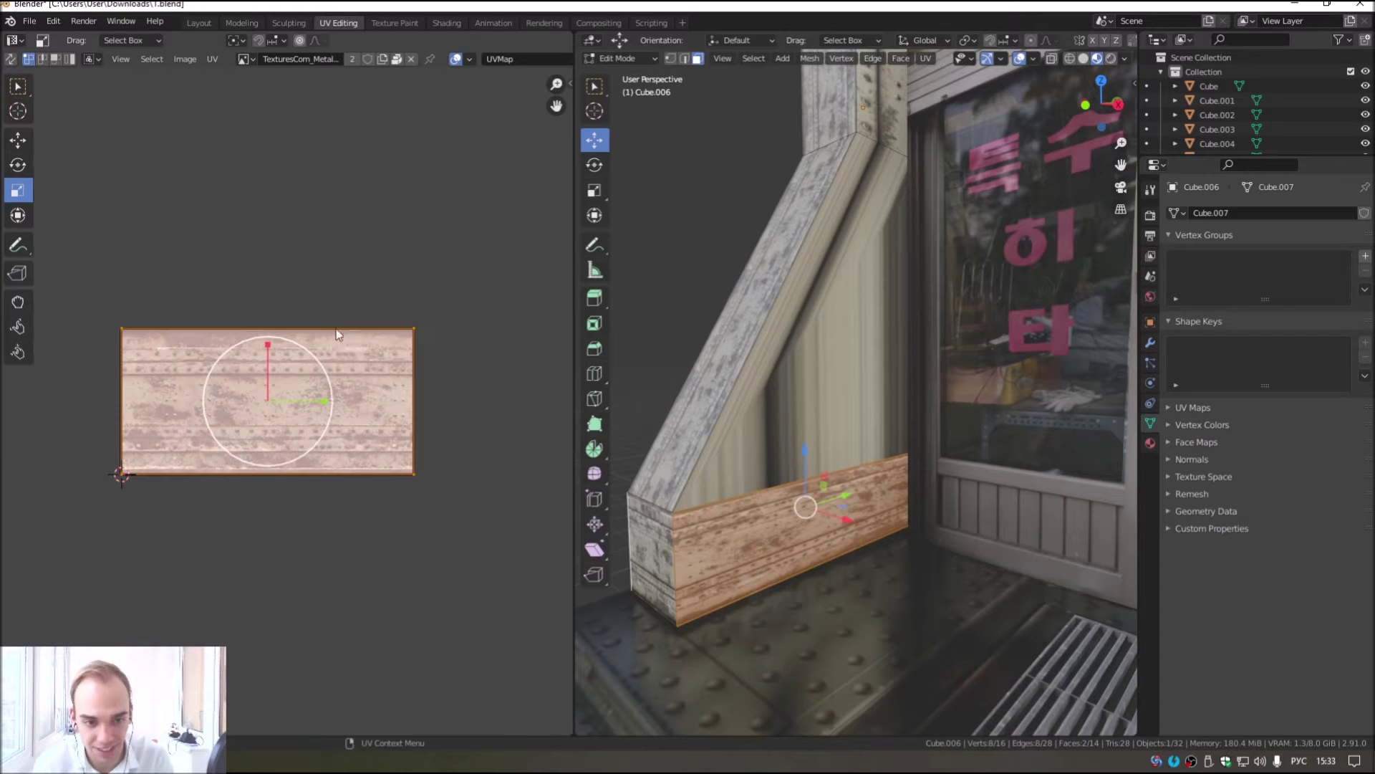
pyautogui.moveTo(319, 399); pyautogui.dragTo(416, 408)
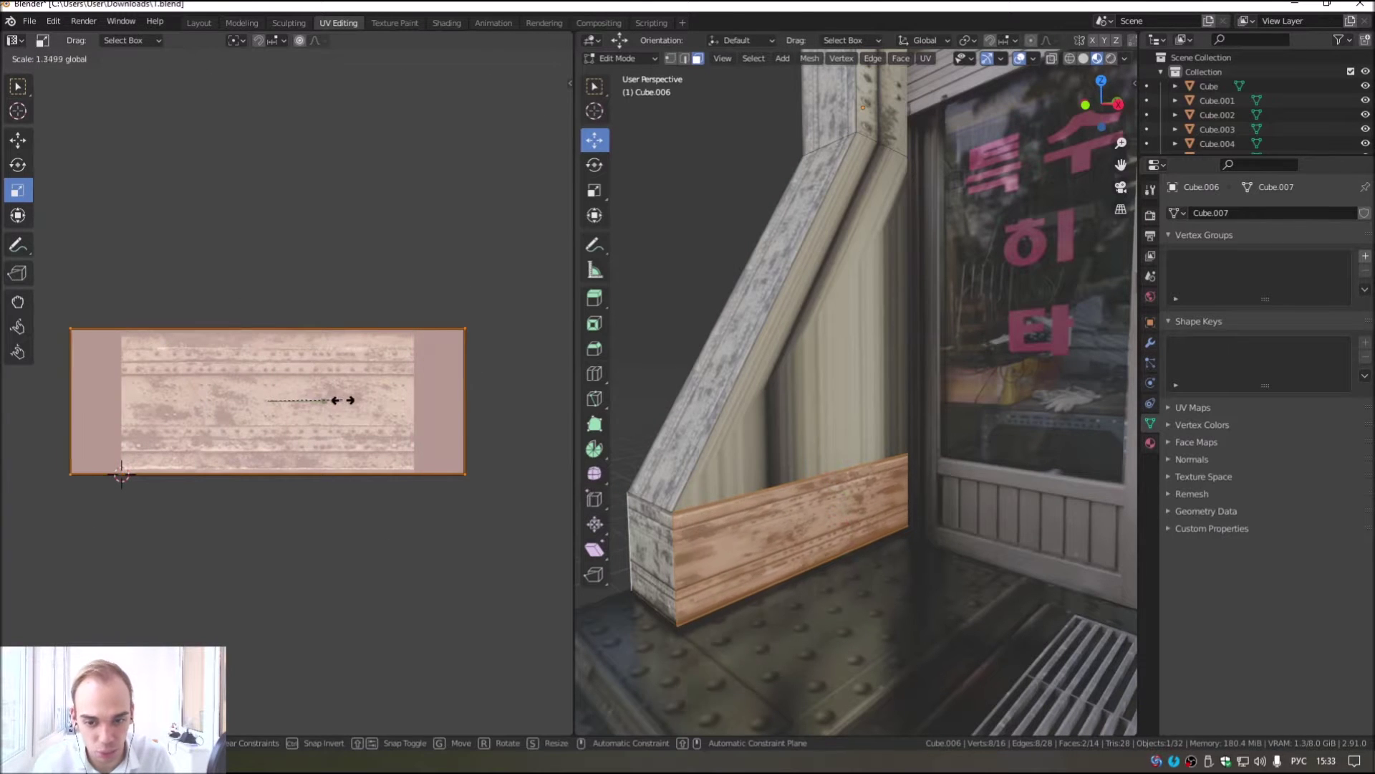
pyautogui.press('Tab')
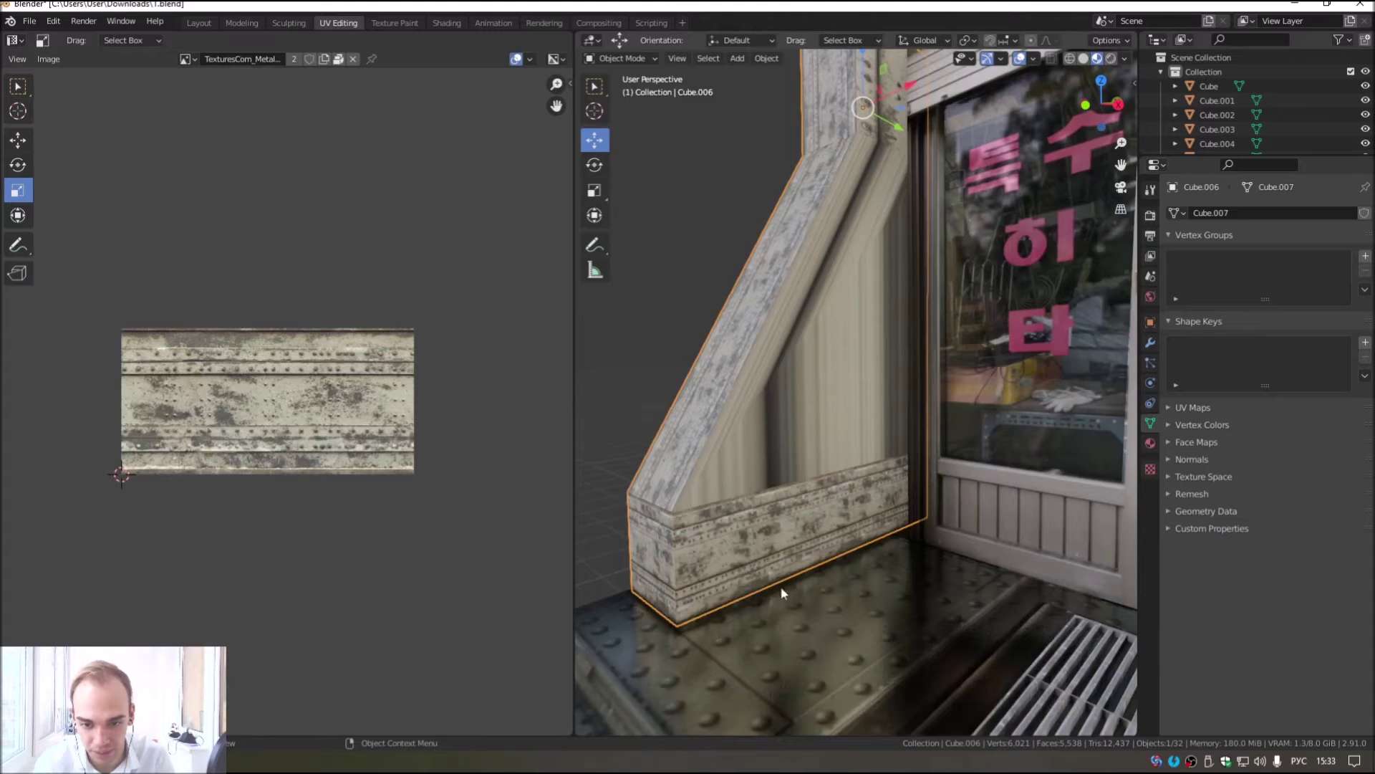
pyautogui.scroll(5, 845, 486)
pyautogui.moveTo(845, 486)
pyautogui.mouseDown(button='middle')
pyautogui.moveTo(871, 482)
pyautogui.moveTo(879, 432)
pyautogui.mouseUp(button='middle')
# Step: Select the wall block's angled, front and two side faces and reset their UVs
pyautogui.press('Tab')
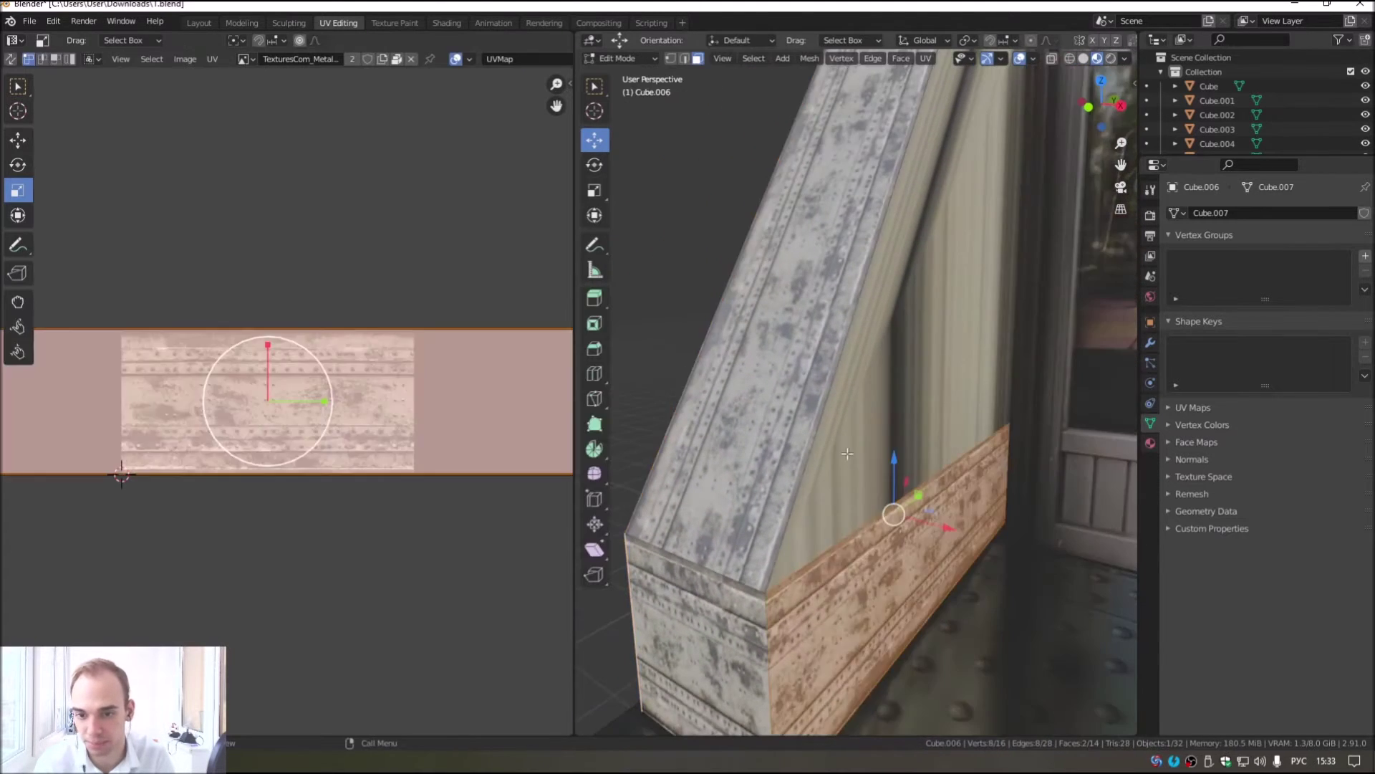
pyautogui.click(921, 300)
pyautogui.moveTo(921, 300); pyautogui.dragTo(961, 451, button='middle')
pyautogui.keyDown('shift'); pyautogui.click(919, 448); pyautogui.keyUp('shift')
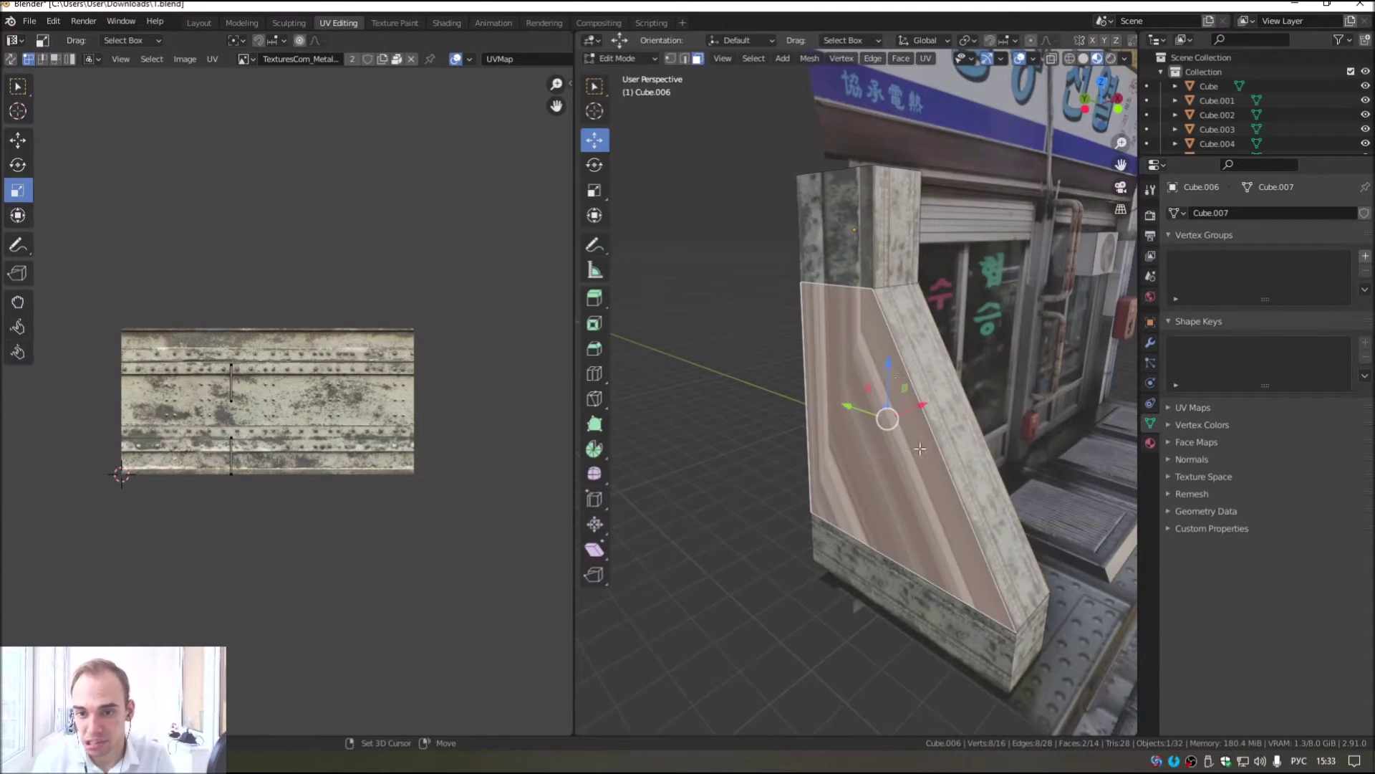
pyautogui.moveTo(861, 354)
pyautogui.mouseDown(button='middle')
pyautogui.moveTo(845, 401)
pyautogui.moveTo(875, 269)
pyautogui.moveTo(931, 236)
pyautogui.mouseUp(button='middle')
pyautogui.keyDown('shift'); pyautogui.click(845, 401); pyautogui.keyUp('shift')
pyautogui.keyDown('shift'); pyautogui.click(876, 269); pyautogui.keyUp('shift')
pyautogui.click(924, 58)
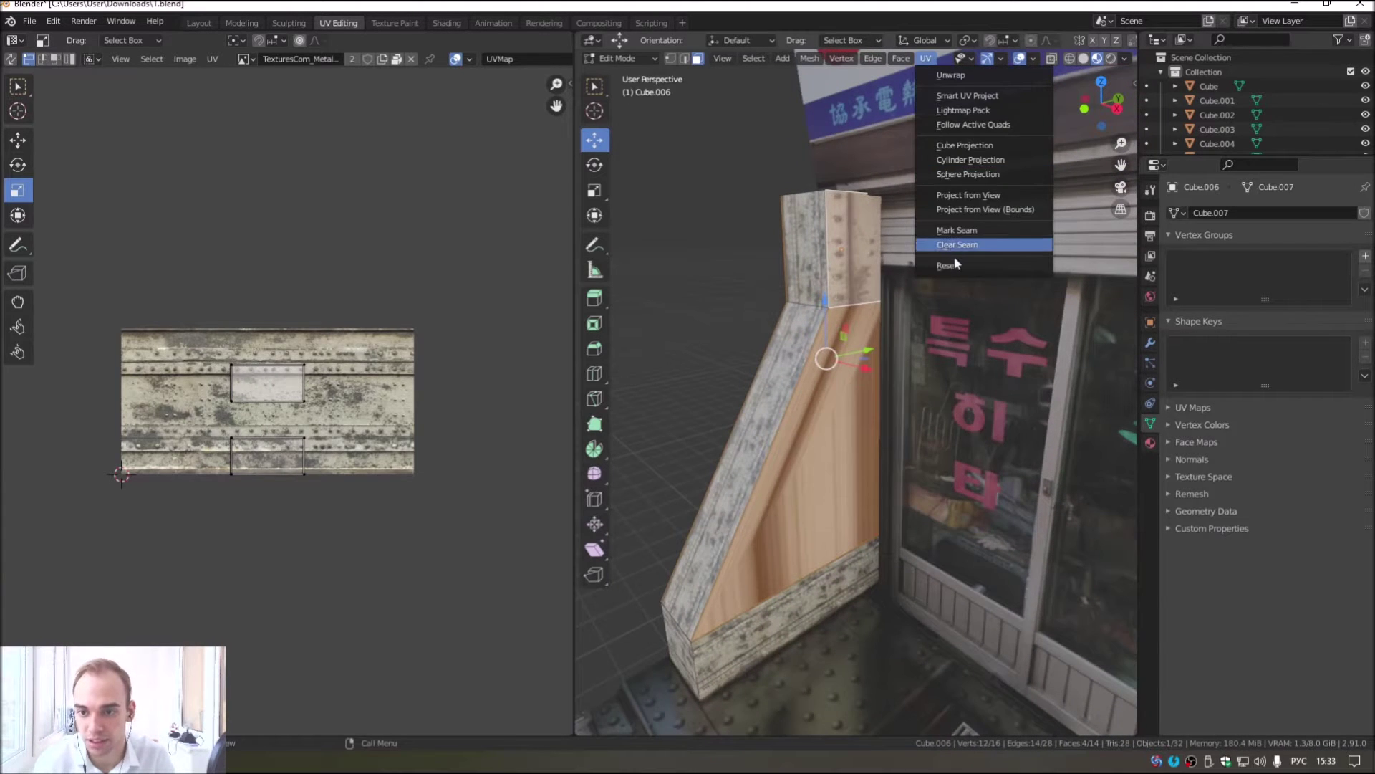
pyautogui.click(938, 267)
# Step: Check the reset faces in Object Mode, then reselect the block's lower and sloped faces
pyautogui.moveTo(919, 335)
pyautogui.mouseDown(button='middle')
pyautogui.moveTo(861, 385)
pyautogui.moveTo(845, 422)
pyautogui.moveTo(873, 476)
pyautogui.moveTo(885, 401)
pyautogui.mouseUp(button='middle')
pyautogui.click(845, 422)
pyautogui.press('Tab')
pyautogui.scroll(3, 888, 293)
pyautogui.press('Tab')
pyautogui.scroll(-5, 902, 410)
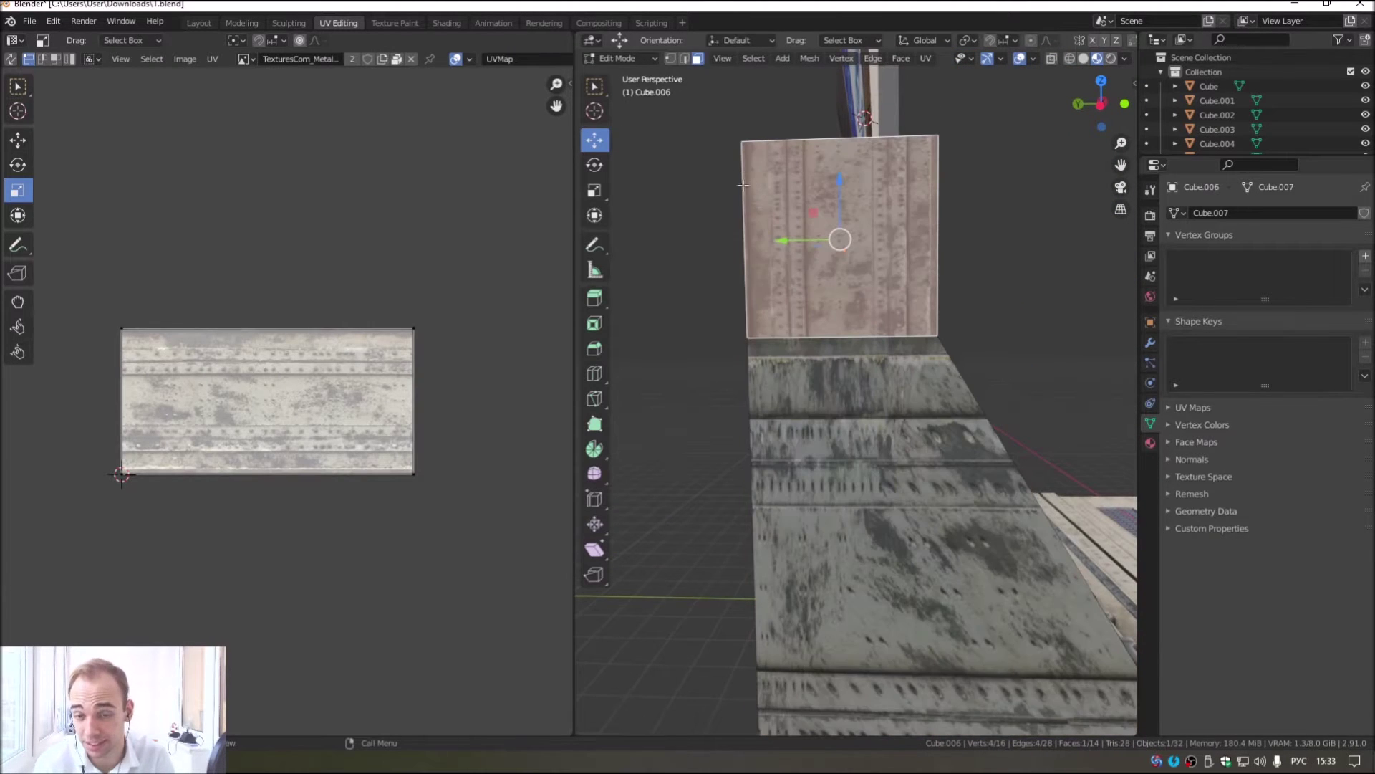
pyautogui.moveTo(787, 326)
pyautogui.mouseDown(button='middle')
pyautogui.moveTo(874, 530)
pyautogui.moveTo(974, 541)
pyautogui.moveTo(826, 445)
pyautogui.mouseUp(button='middle')
pyautogui.click(874, 530)
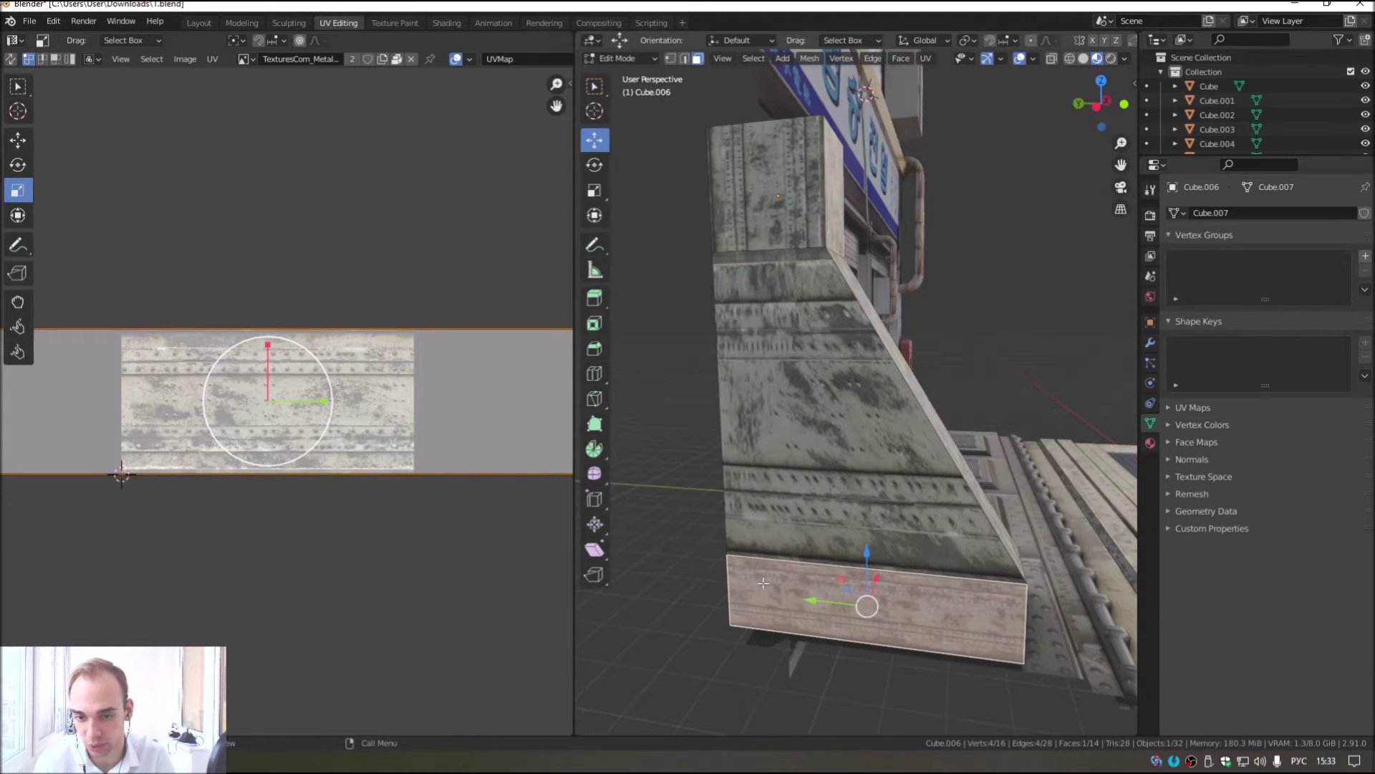
pyautogui.moveTo(1050, 631); pyautogui.dragTo(931, 544, button='middle')
pyautogui.click(896, 501)
pyautogui.moveTo(896, 501); pyautogui.dragTo(787, 317, button='middle')
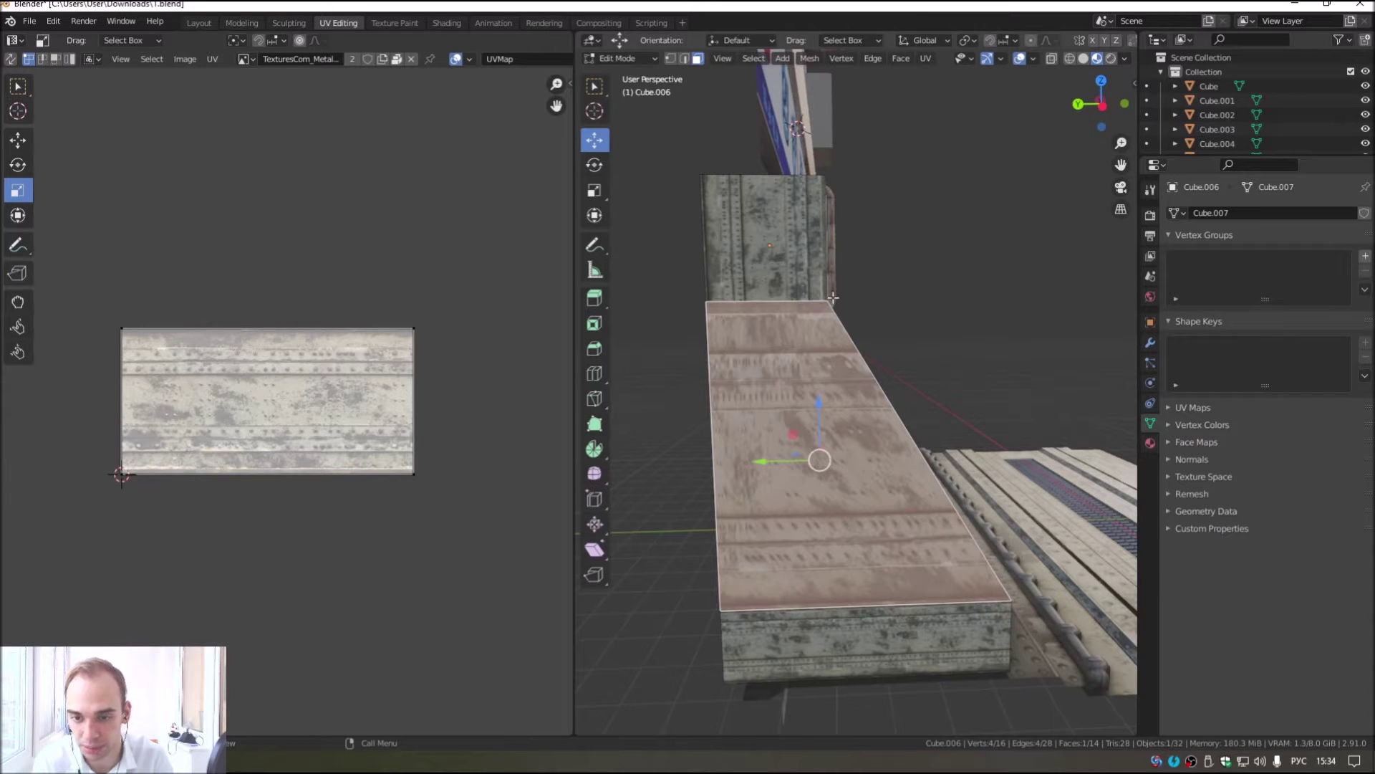
pyautogui.moveTo(808, 421); pyautogui.dragTo(874, 420, button='middle')
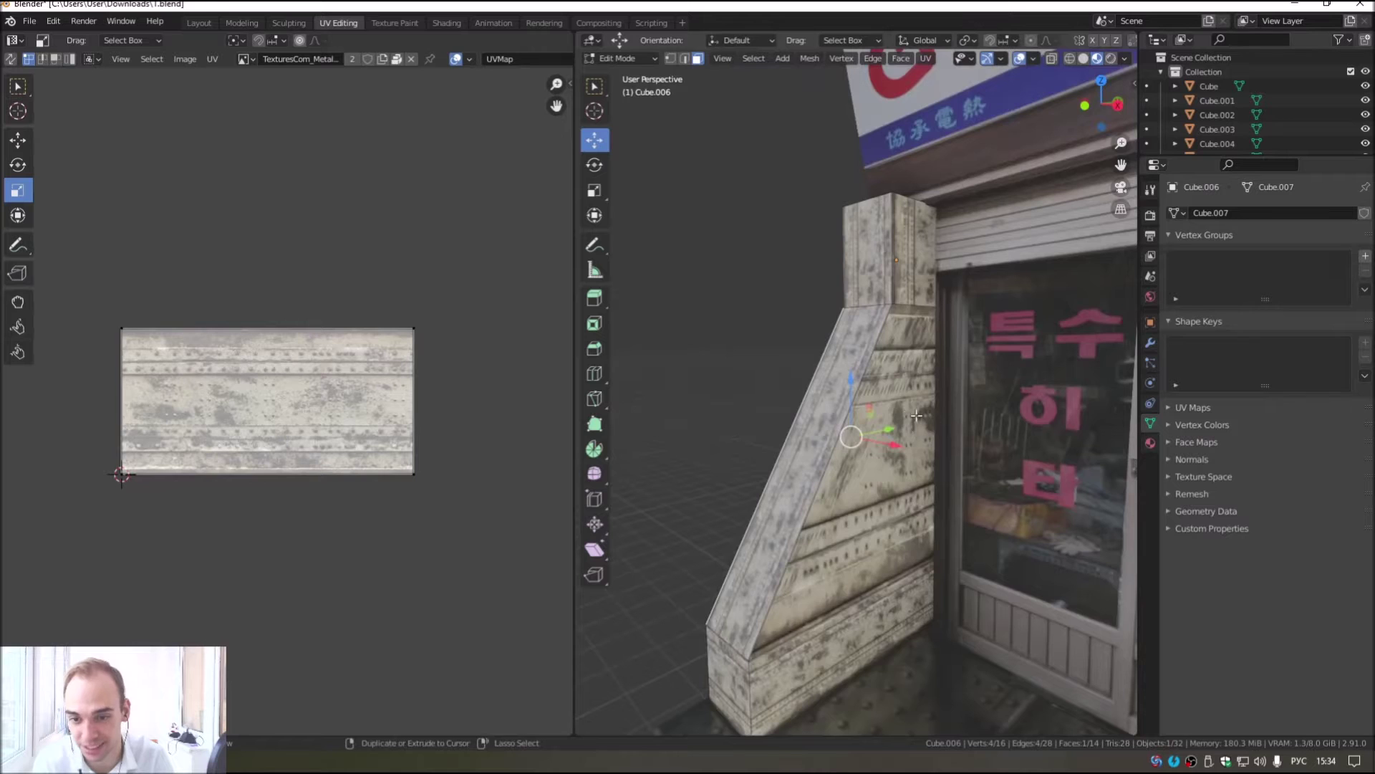
# Step: Reselect the wall block's sloped faces and apply a UV Cube Projection to them
pyautogui.keyDown('ctrl'); pyautogui.click(874, 420); pyautogui.keyUp('ctrl')
pyautogui.scroll(3, 874, 420)
pyautogui.click(924, 473)
pyautogui.scroll(2, 933, 344)
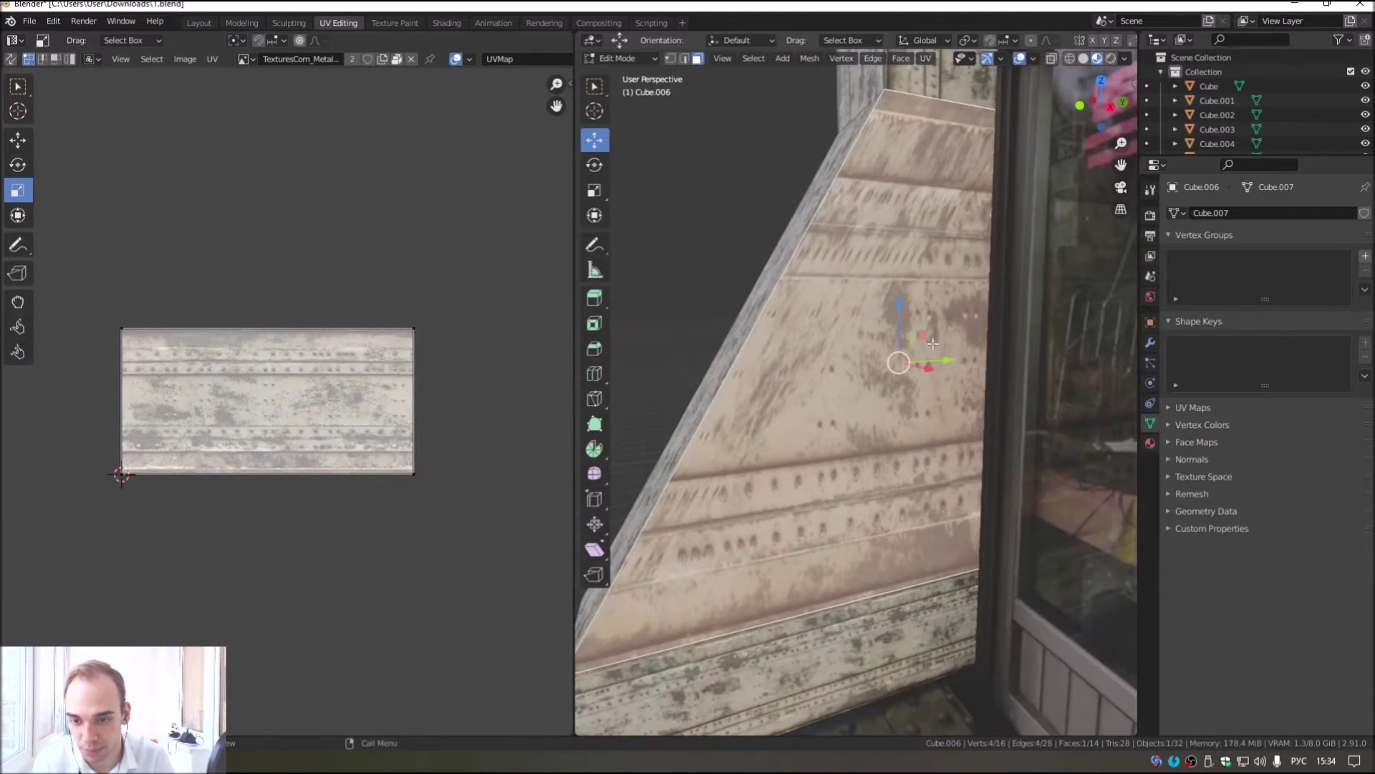
pyautogui.hotkey('alt', 'a')
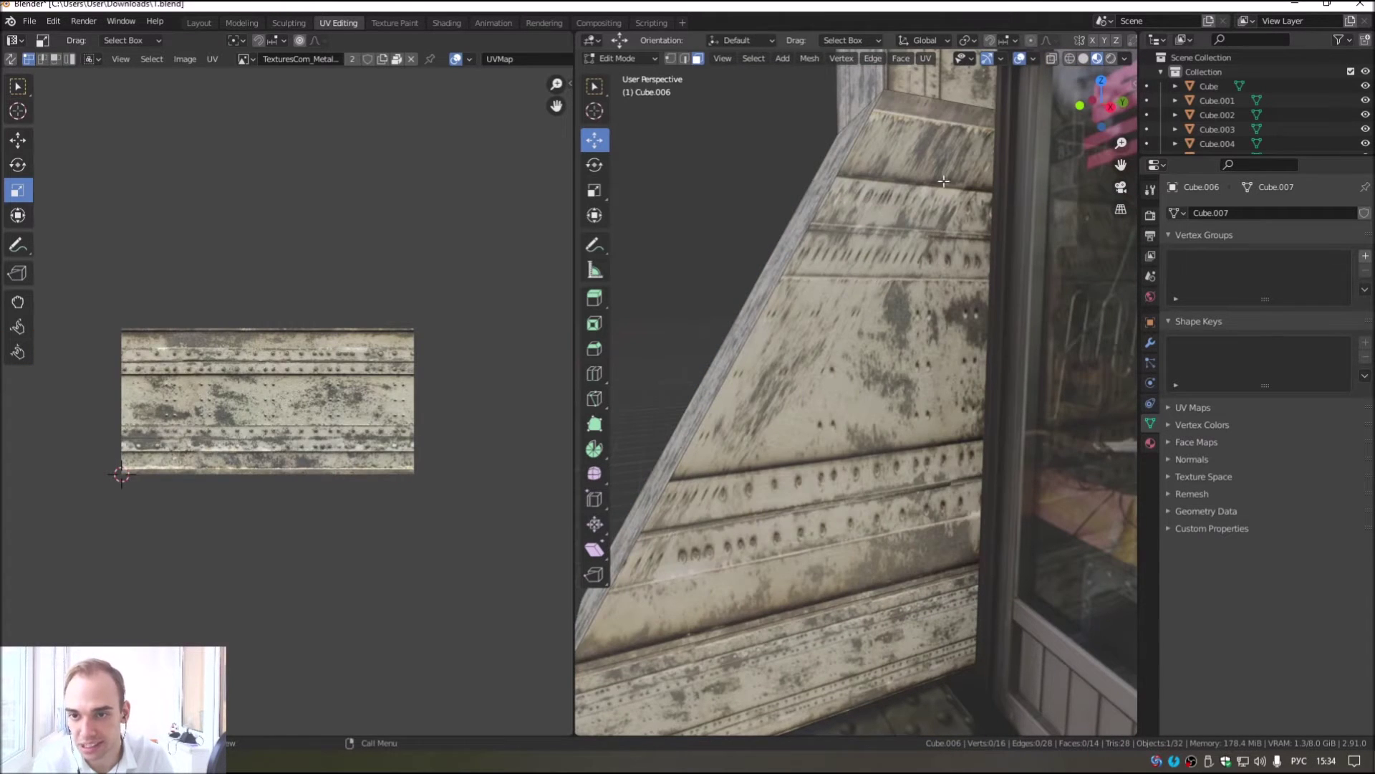
pyautogui.scroll(-3, 944, 182)
pyautogui.moveTo(944, 181); pyautogui.dragTo(791, 392, button='middle')
pyautogui.click(791, 392)
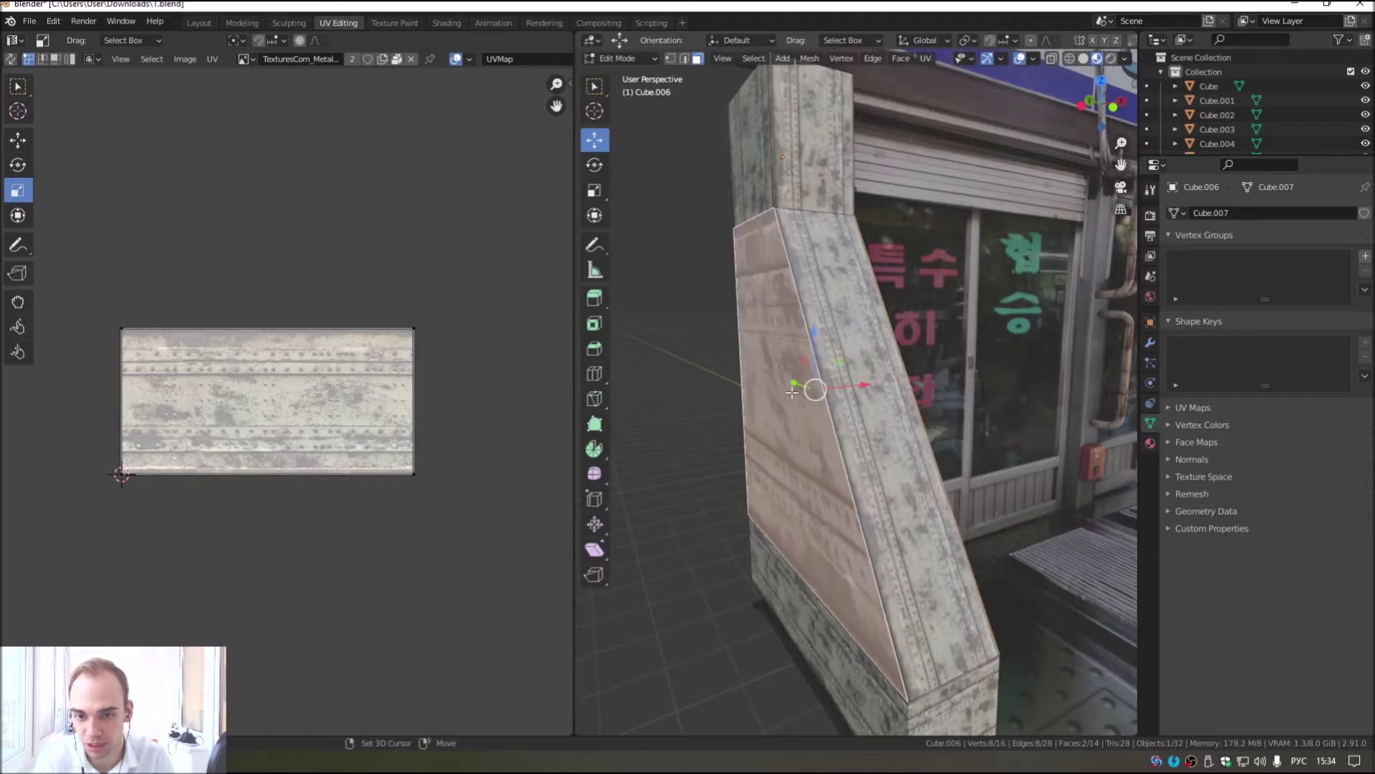
pyautogui.click(928, 59)
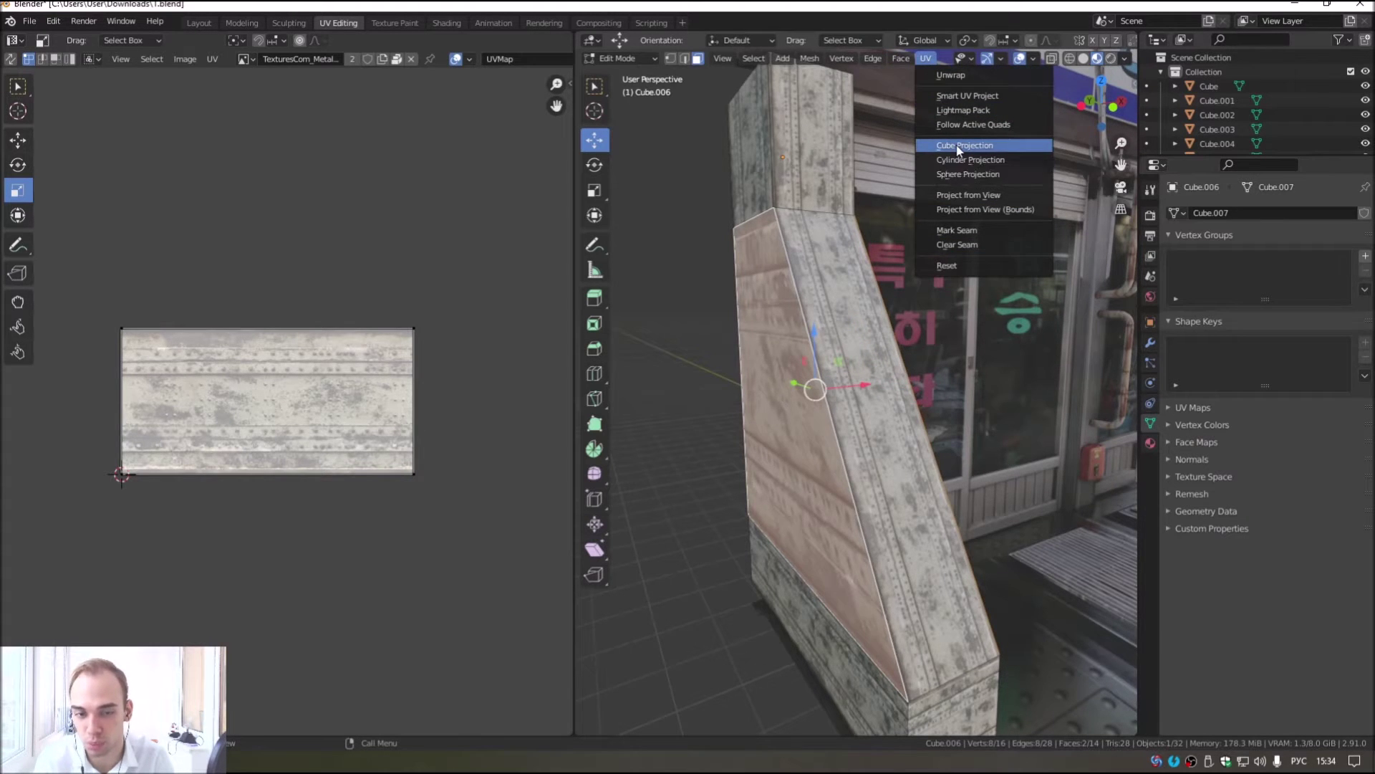
pyautogui.click(958, 149)
# Step: Inspect the cube-projected metal texture on the wall block in Object Mode
pyautogui.press('Tab')
pyautogui.moveTo(958, 149)
pyautogui.mouseDown(button='middle')
pyautogui.moveTo(788, 287)
pyautogui.moveTo(780, 267)
pyautogui.mouseUp(button='middle')
pyautogui.moveTo(825, 486)
pyautogui.mouseDown(button='middle')
pyautogui.moveTo(669, 454)
pyautogui.moveTo(926, 433)
pyautogui.moveTo(864, 427)
pyautogui.mouseUp(button='middle')
pyautogui.scroll(3, 926, 432)
pyautogui.scroll(-1, 919, 436)
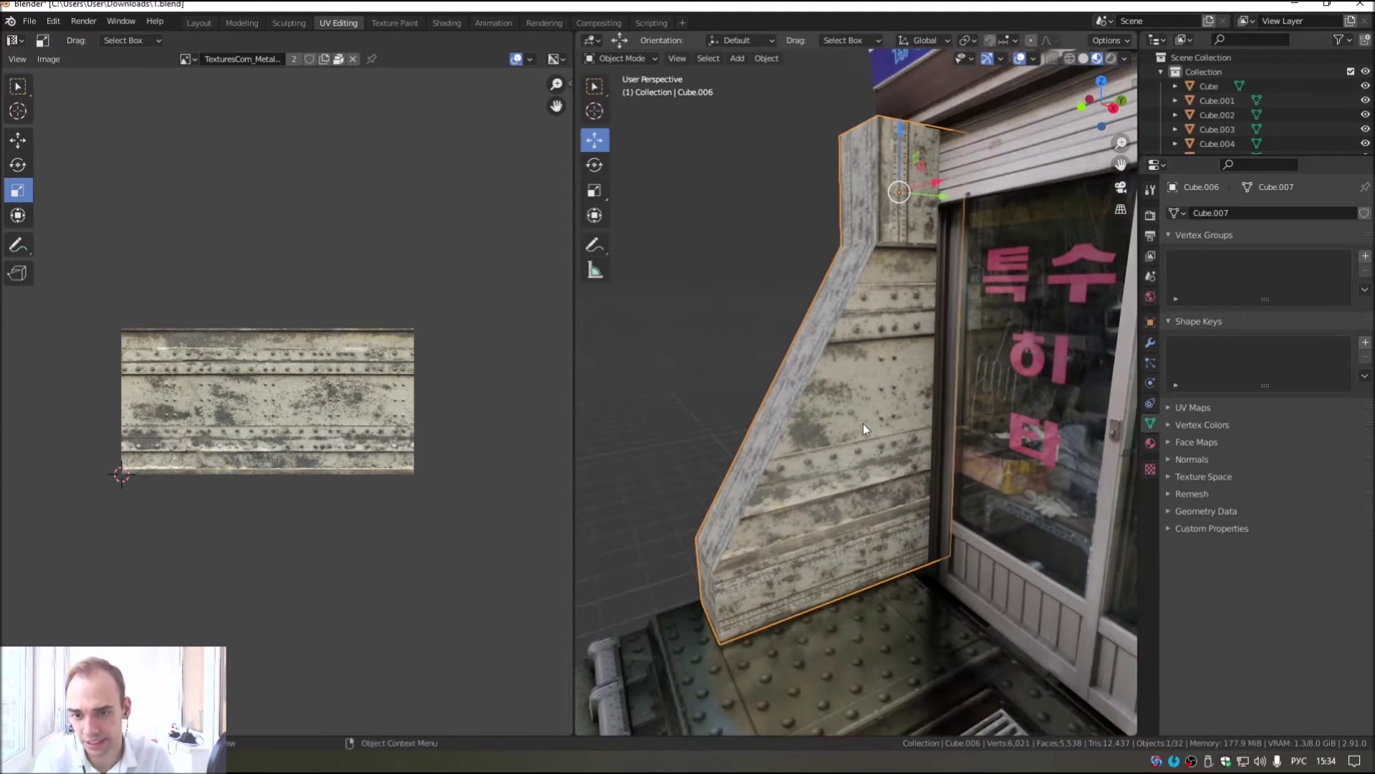
# Step: Scale the sloped face's UV island up by 1.6174 and return to Object Mode
pyautogui.press('Tab')
pyautogui.moveTo(144, 292); pyautogui.dragTo(451, 577)
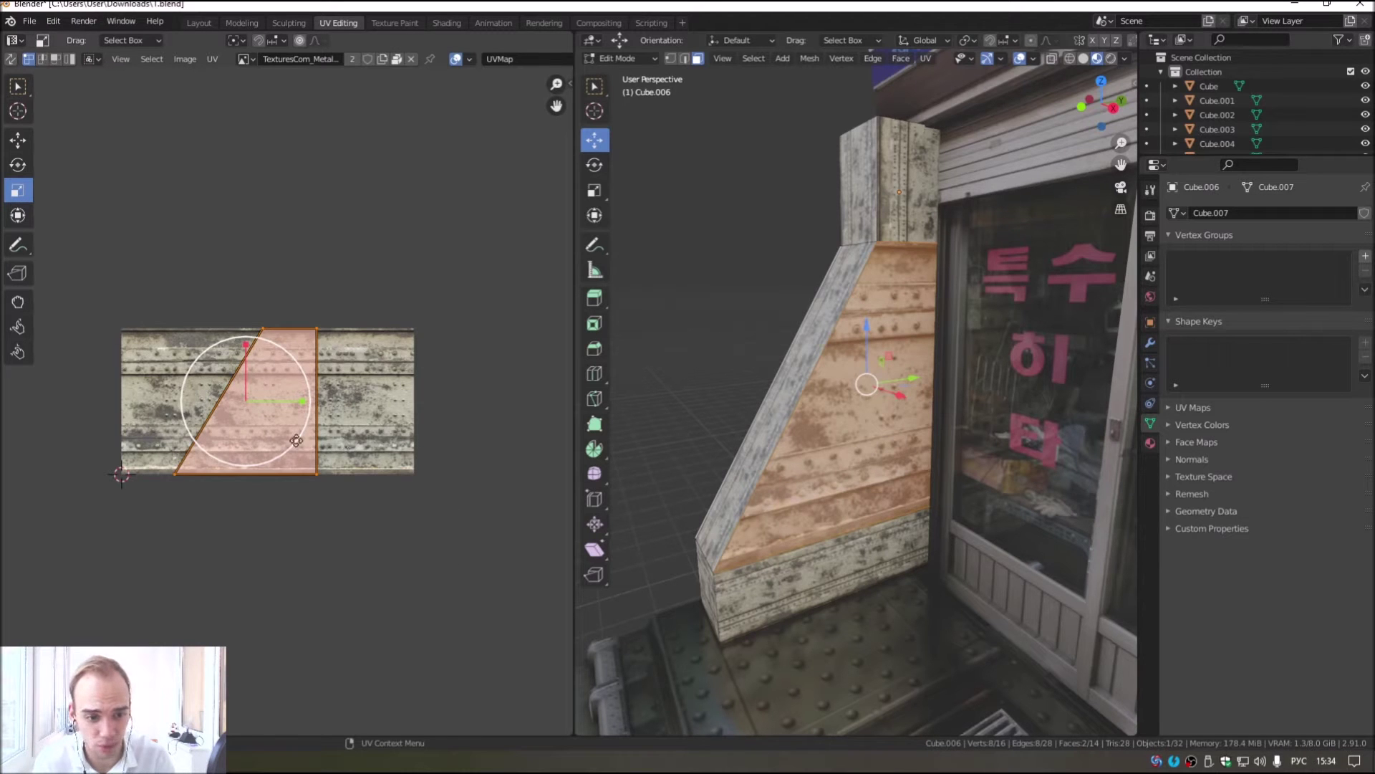
pyautogui.moveTo(296, 441); pyautogui.dragTo(333, 464)
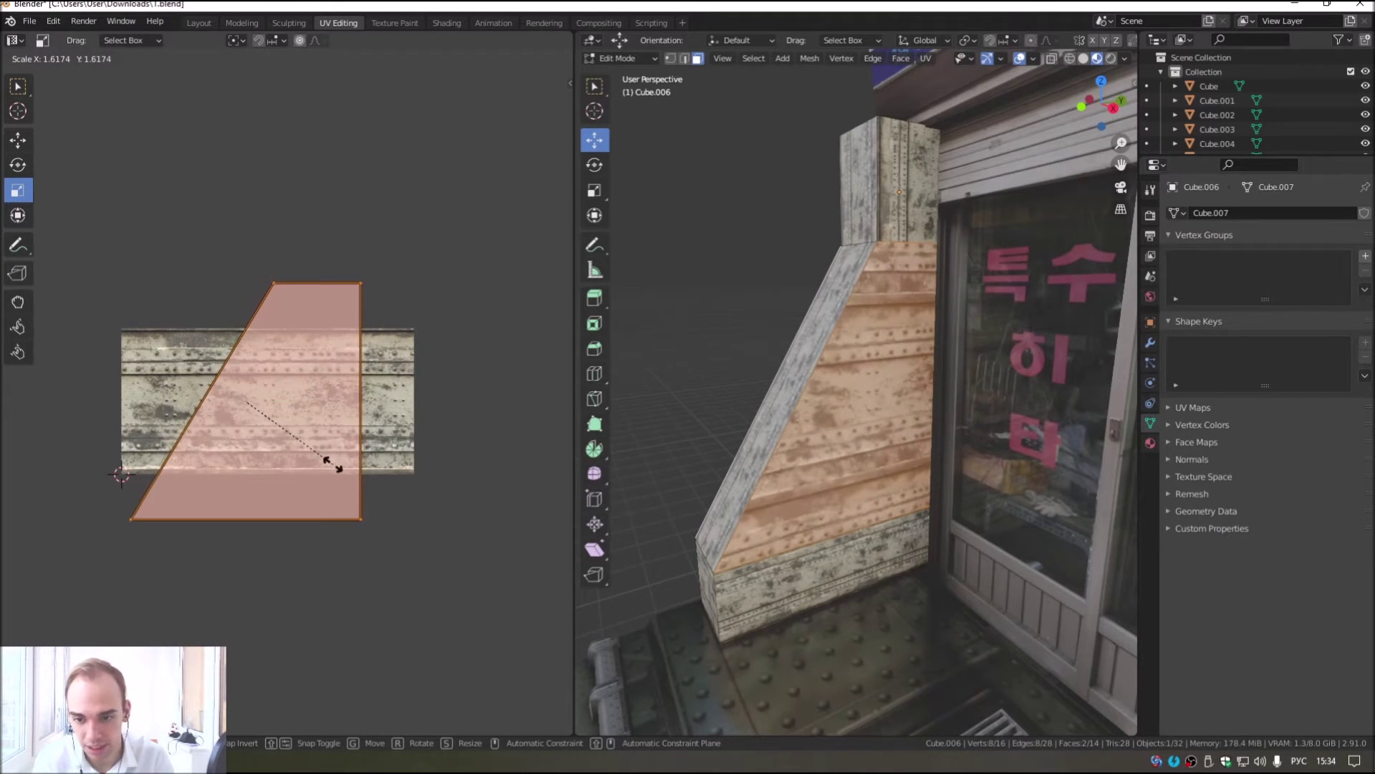
pyautogui.moveTo(333, 464); pyautogui.dragTo(333, 464)
pyautogui.press('Tab')
pyautogui.moveTo(824, 430); pyautogui.dragTo(888, 449, button='middle')
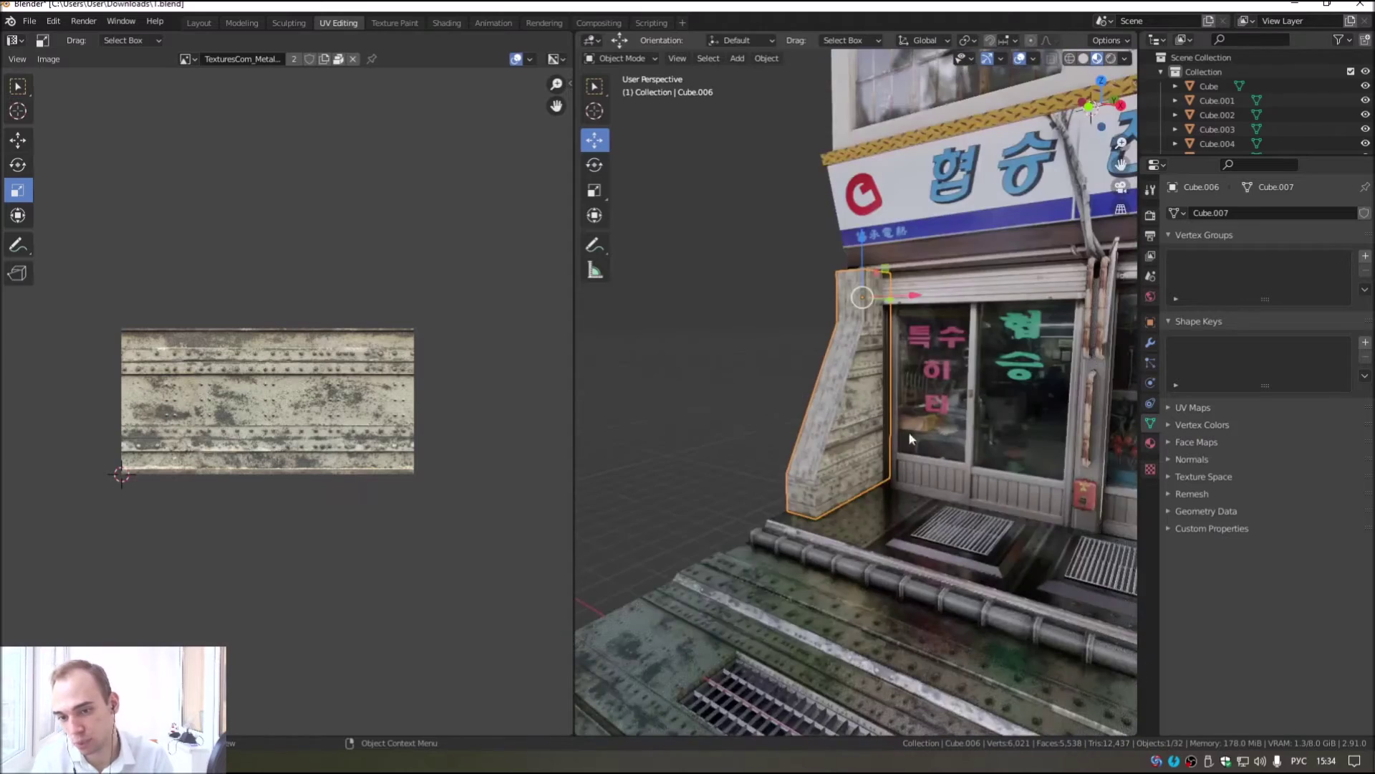
# Step: Switch to the Layout workspace and select the pillar block Cube.006
pyautogui.scroll(5, 881, 444)
pyautogui.scroll(-4, 860, 429)
pyautogui.scroll(3, 881, 412)
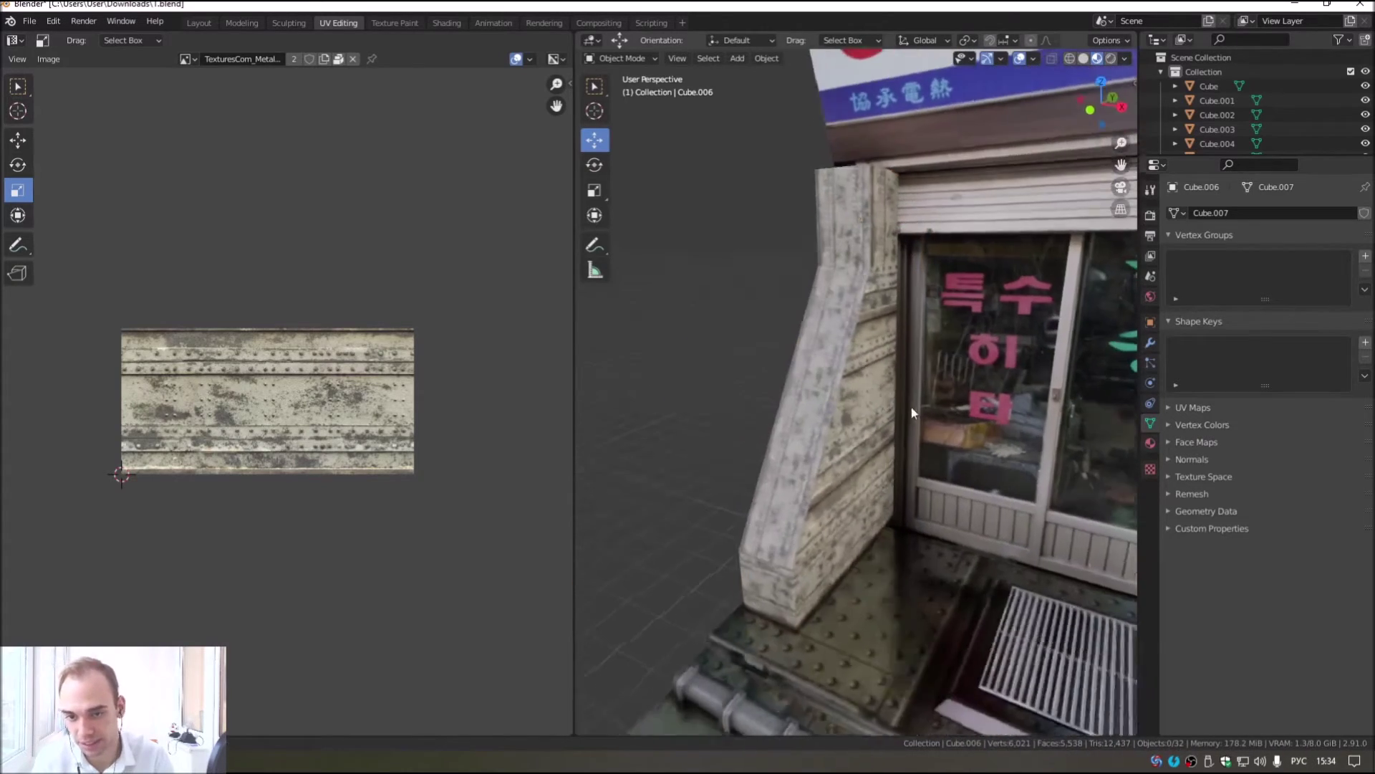
pyautogui.click(201, 25)
pyautogui.scroll(-2, 559, 389)
pyautogui.click(559, 389)
# Step: Tilt the view and put Cube.006 into Edit Mode
pyautogui.scroll(5, 609, 414)
pyautogui.scroll(-2, 609, 412)
pyautogui.scroll(-2, 573, 372)
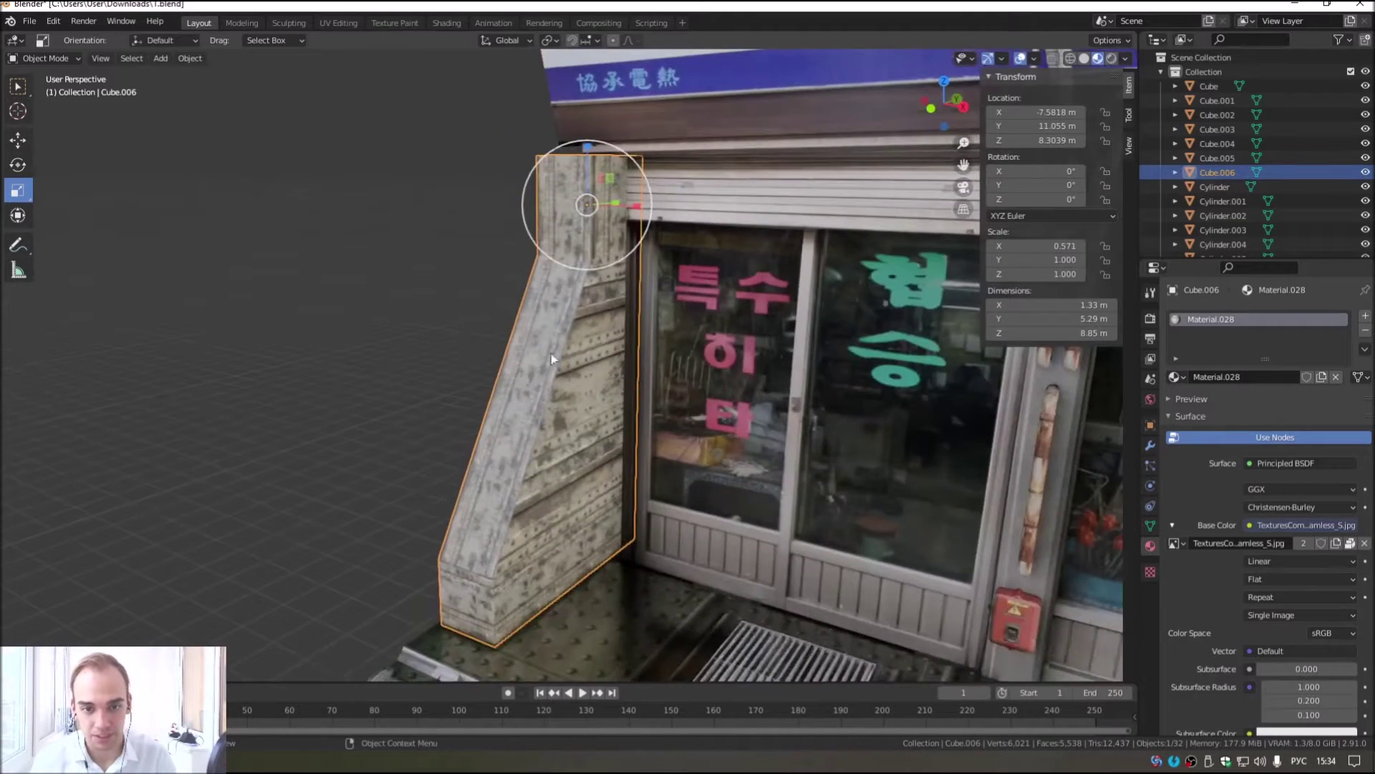
pyautogui.scroll(2, 558, 353)
pyautogui.scroll(1, 623, 344)
pyautogui.moveTo(581, 535); pyautogui.dragTo(598, 416, button='middle')
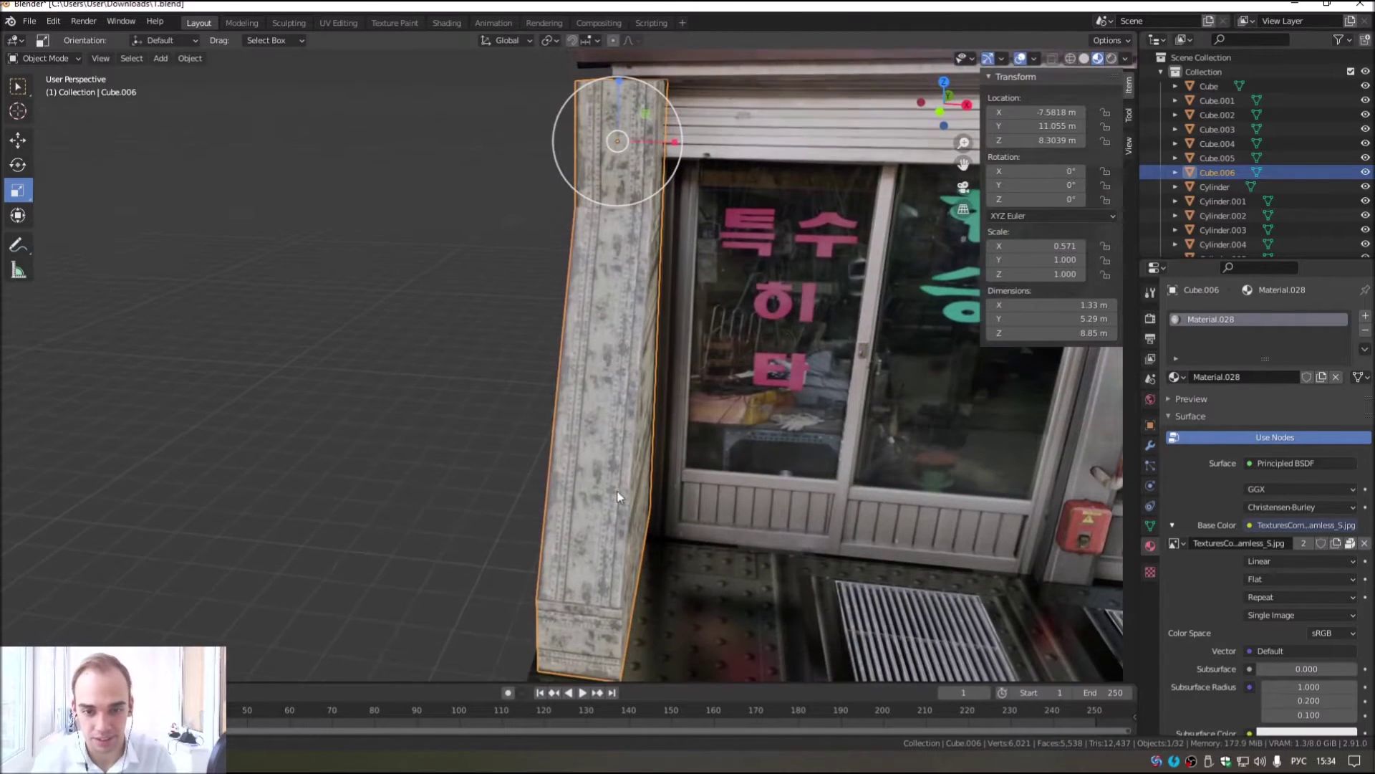
pyautogui.click(50, 59)
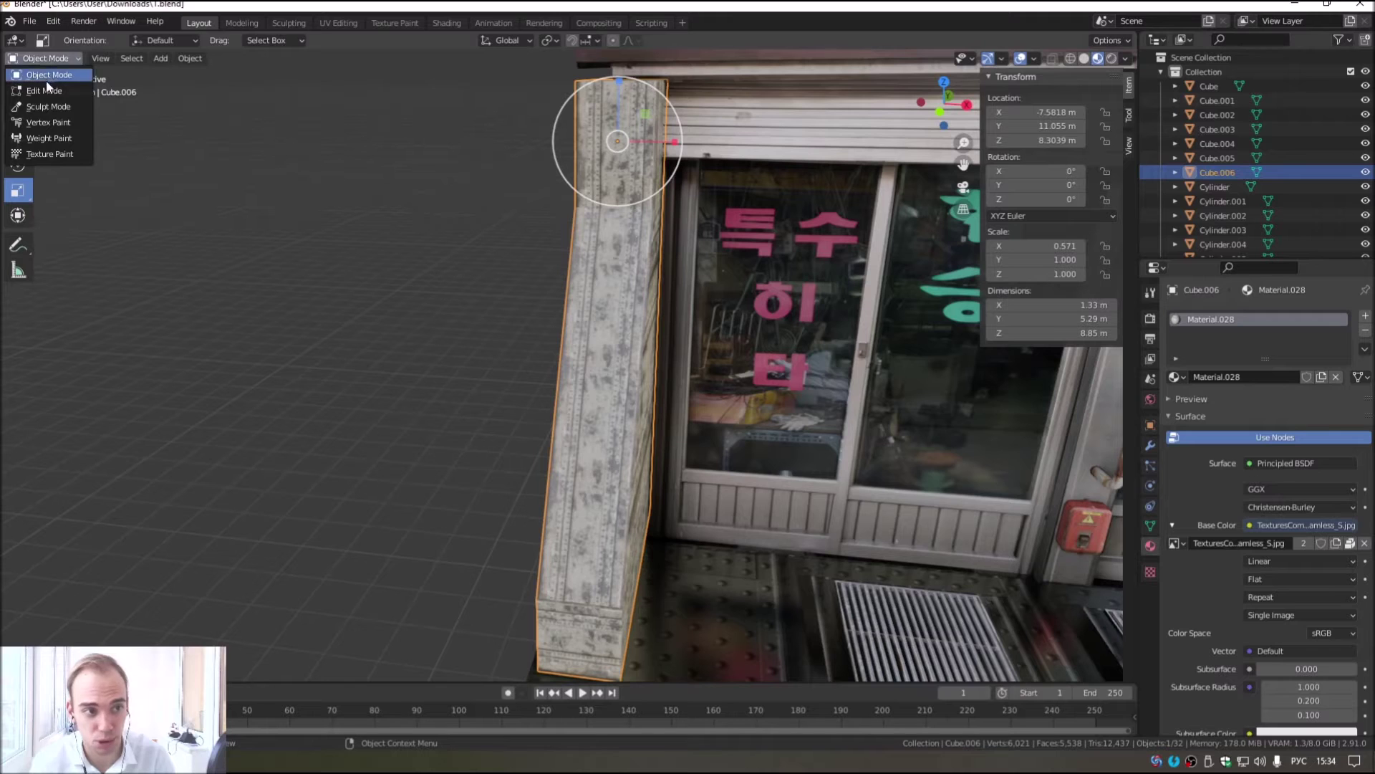
pyautogui.click(46, 93)
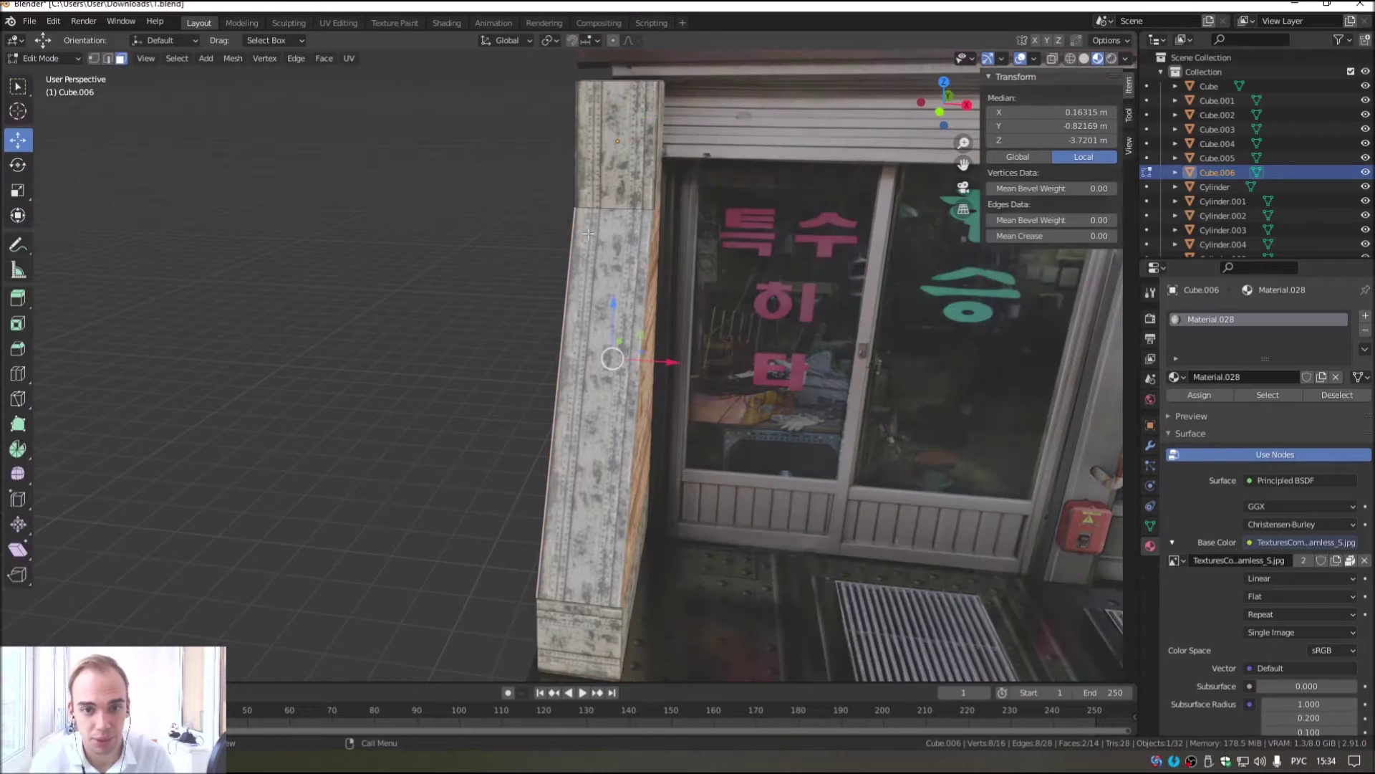
# Step: Add two horizontal loop cuts to the pillar, one near the top and one near the bottom
pyautogui.click(16, 374)
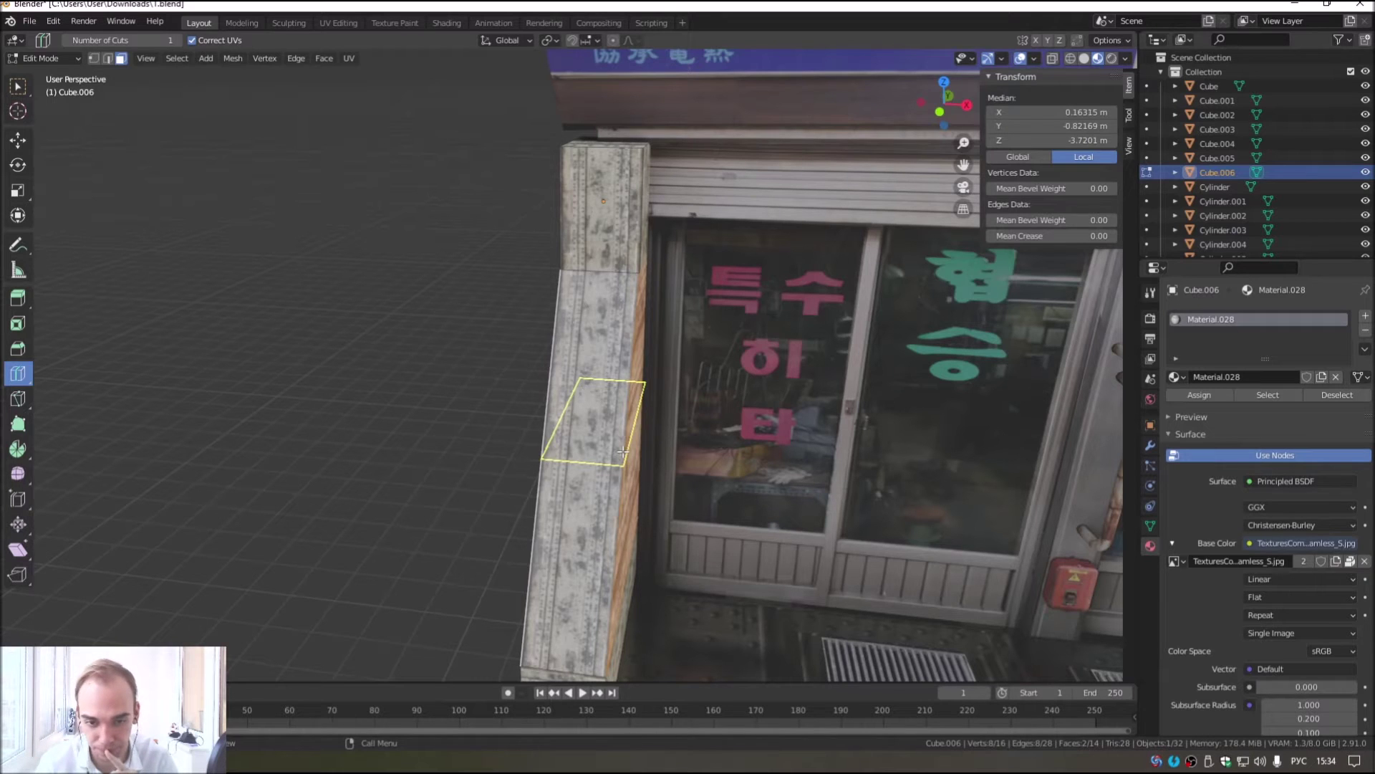
pyautogui.moveTo(622, 451); pyautogui.dragTo(622, 430)
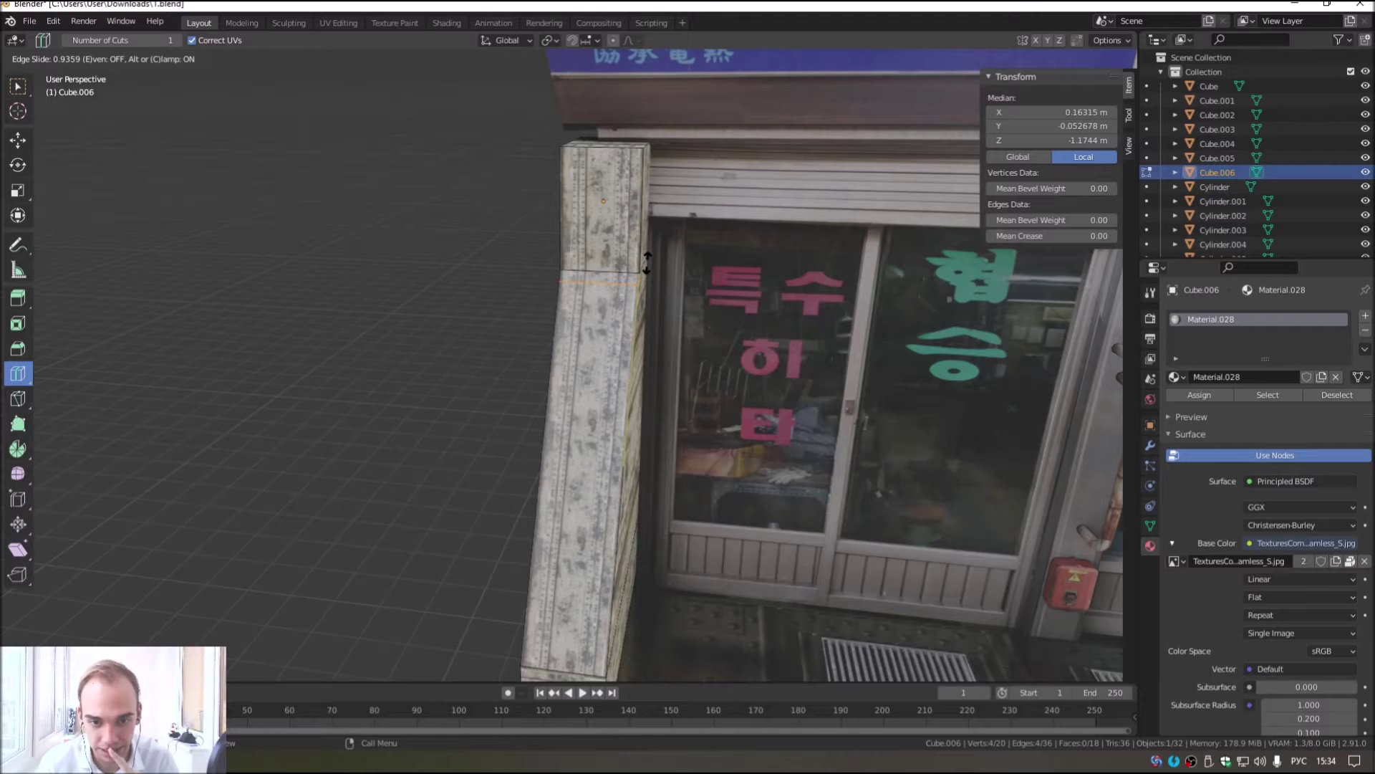
pyautogui.moveTo(646, 262); pyautogui.dragTo(647, 262)
pyautogui.moveTo(623, 372); pyautogui.dragTo(616, 403, button='middle')
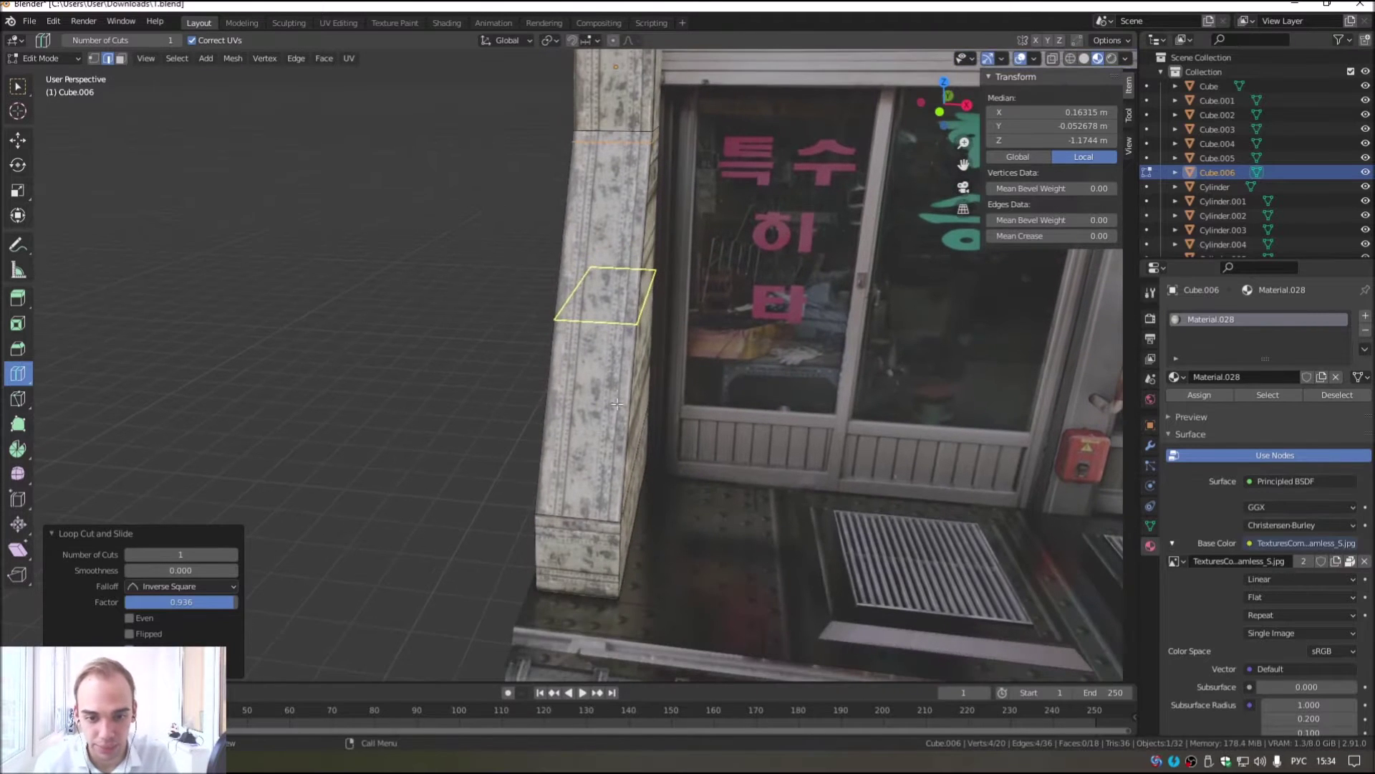
pyautogui.moveTo(623, 301); pyautogui.dragTo(628, 392)
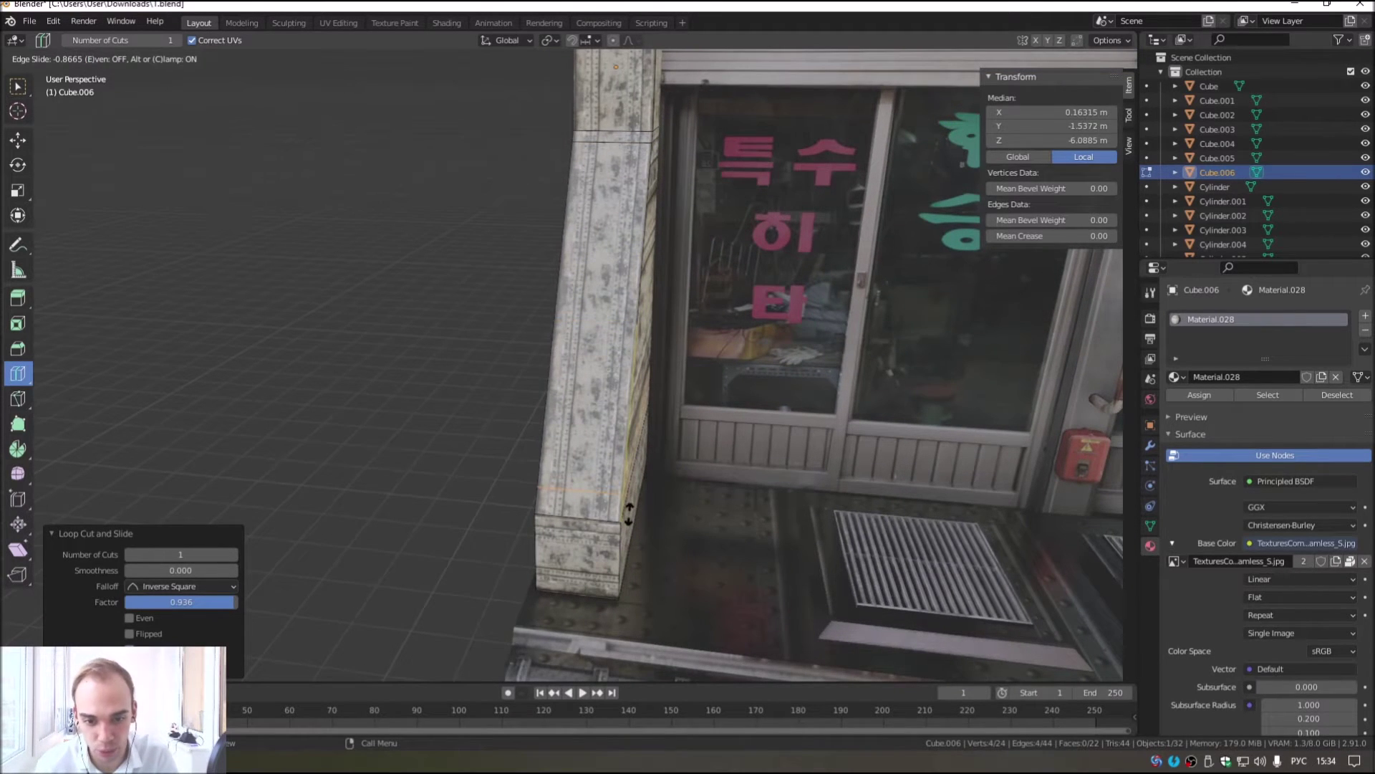
pyautogui.moveTo(633, 518); pyautogui.dragTo(634, 518)
# Step: Add two vertical loop cuts running down the pillar's face
pyautogui.moveTo(634, 518)
pyautogui.mouseDown(button='middle')
pyautogui.moveTo(640, 330)
pyautogui.moveTo(622, 393)
pyautogui.mouseUp(button='middle')
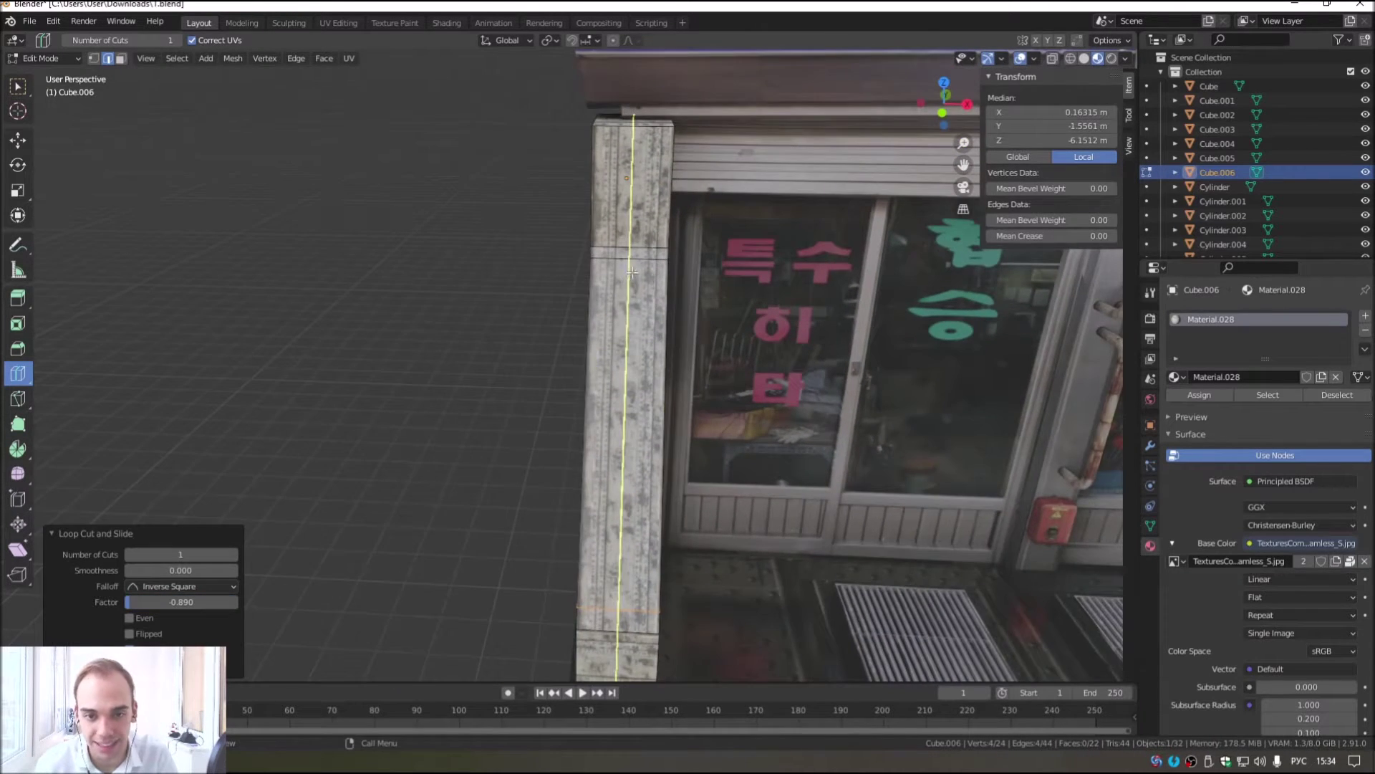
pyautogui.scroll(2, 622, 392)
pyautogui.scroll(2, 622, 393)
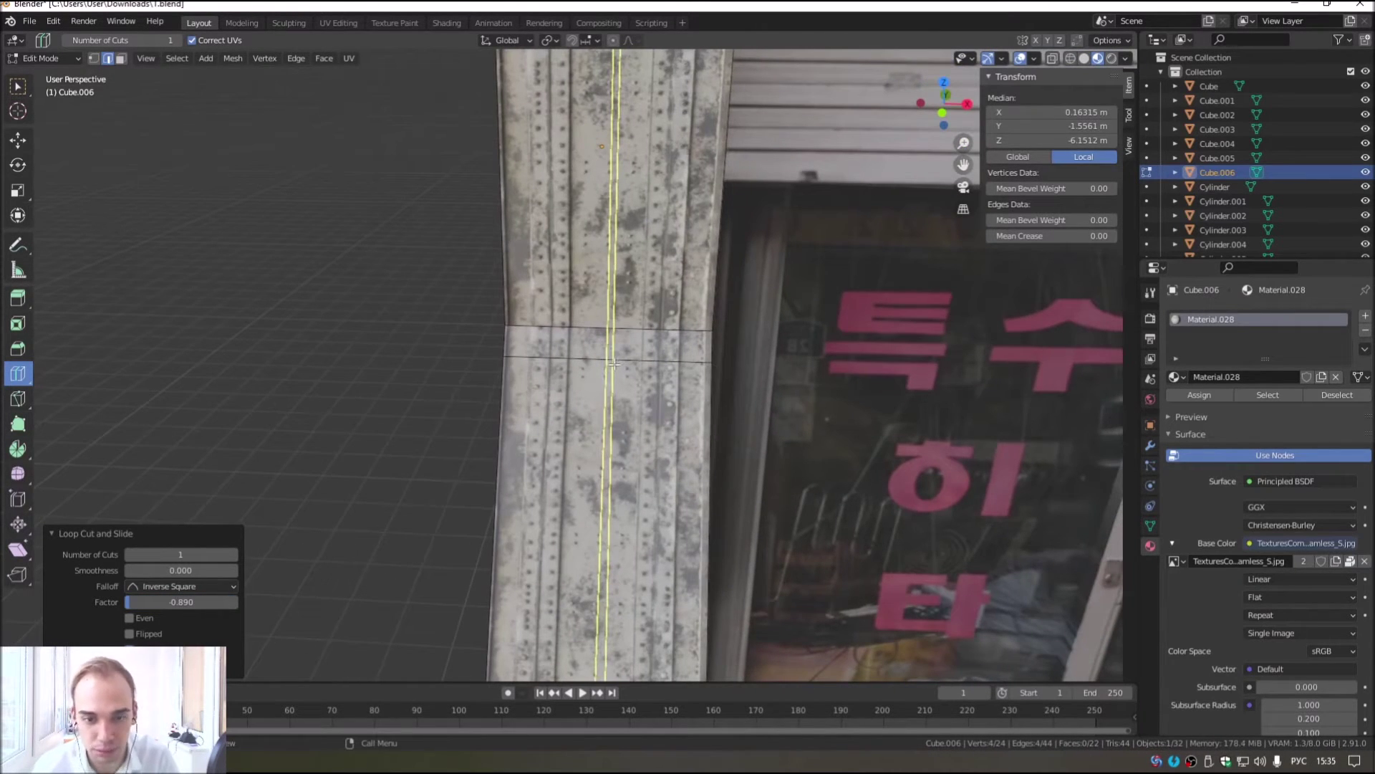
pyautogui.moveTo(616, 361); pyautogui.dragTo(625, 360)
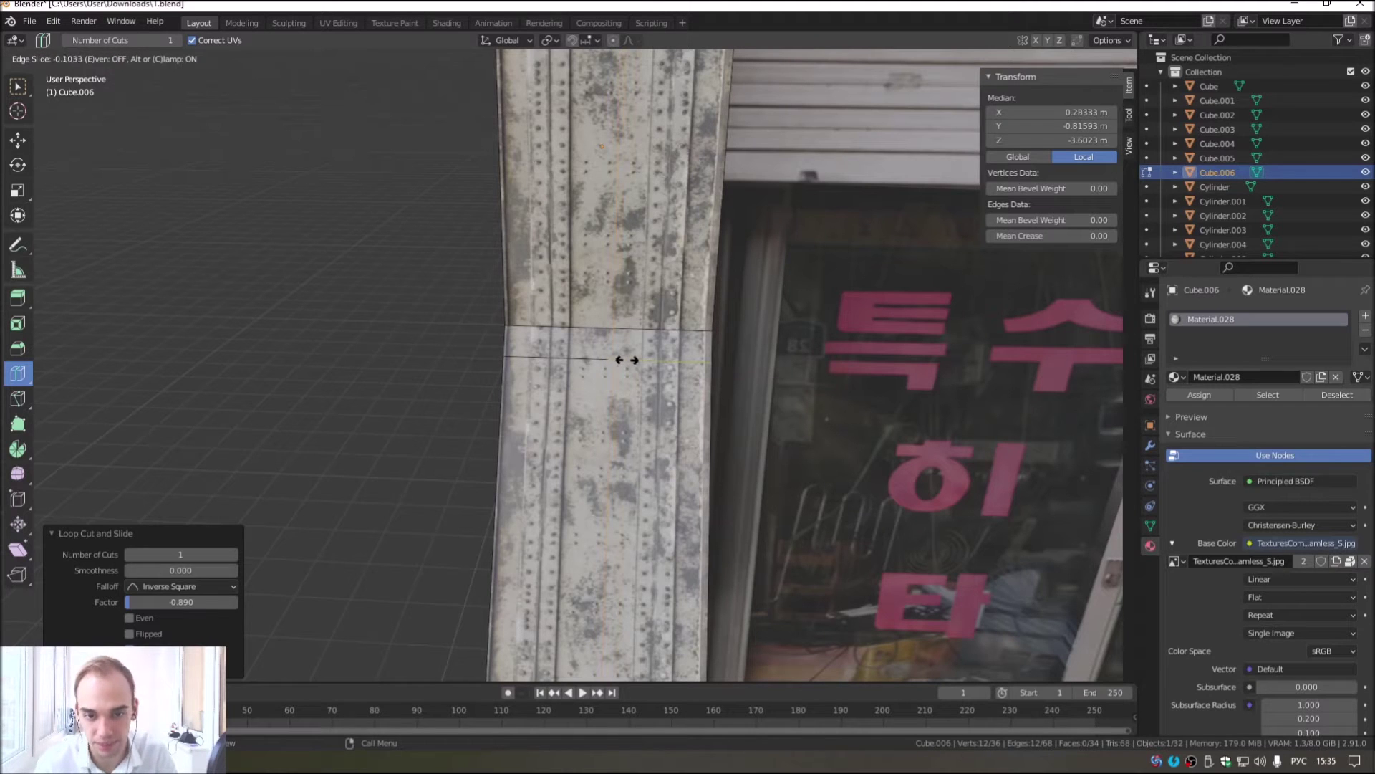
pyautogui.moveTo(648, 362); pyautogui.dragTo(628, 366)
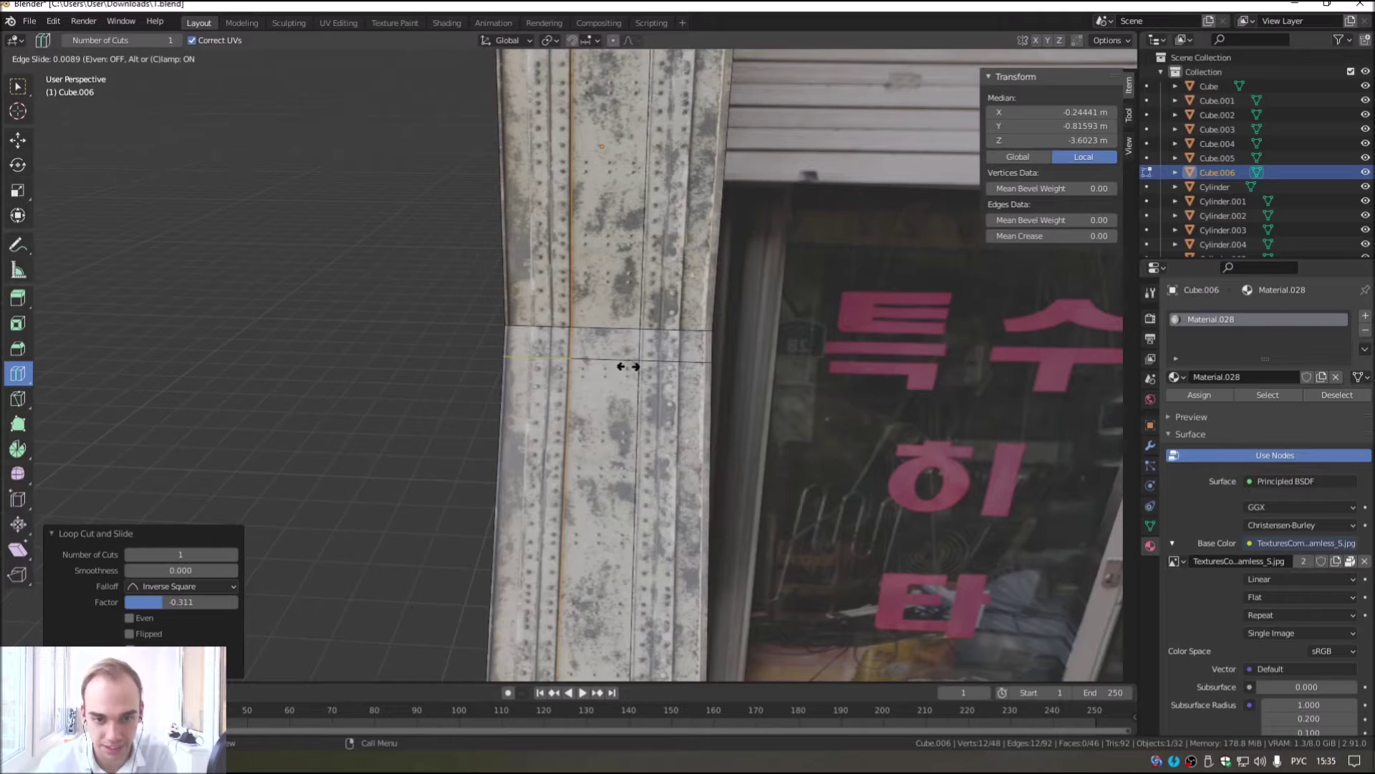
pyautogui.moveTo(628, 366); pyautogui.dragTo(629, 366)
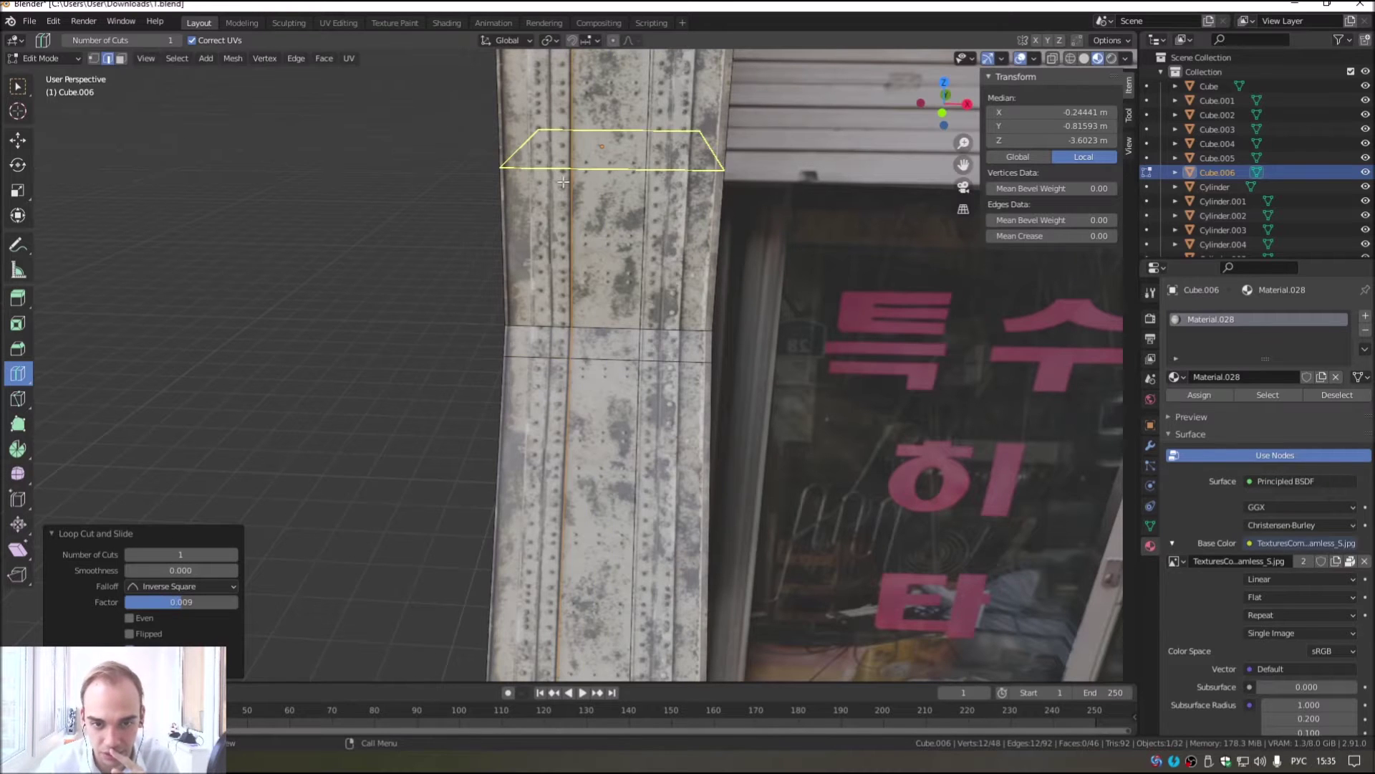
pyautogui.click(18, 140)
pyautogui.click(18, 297)
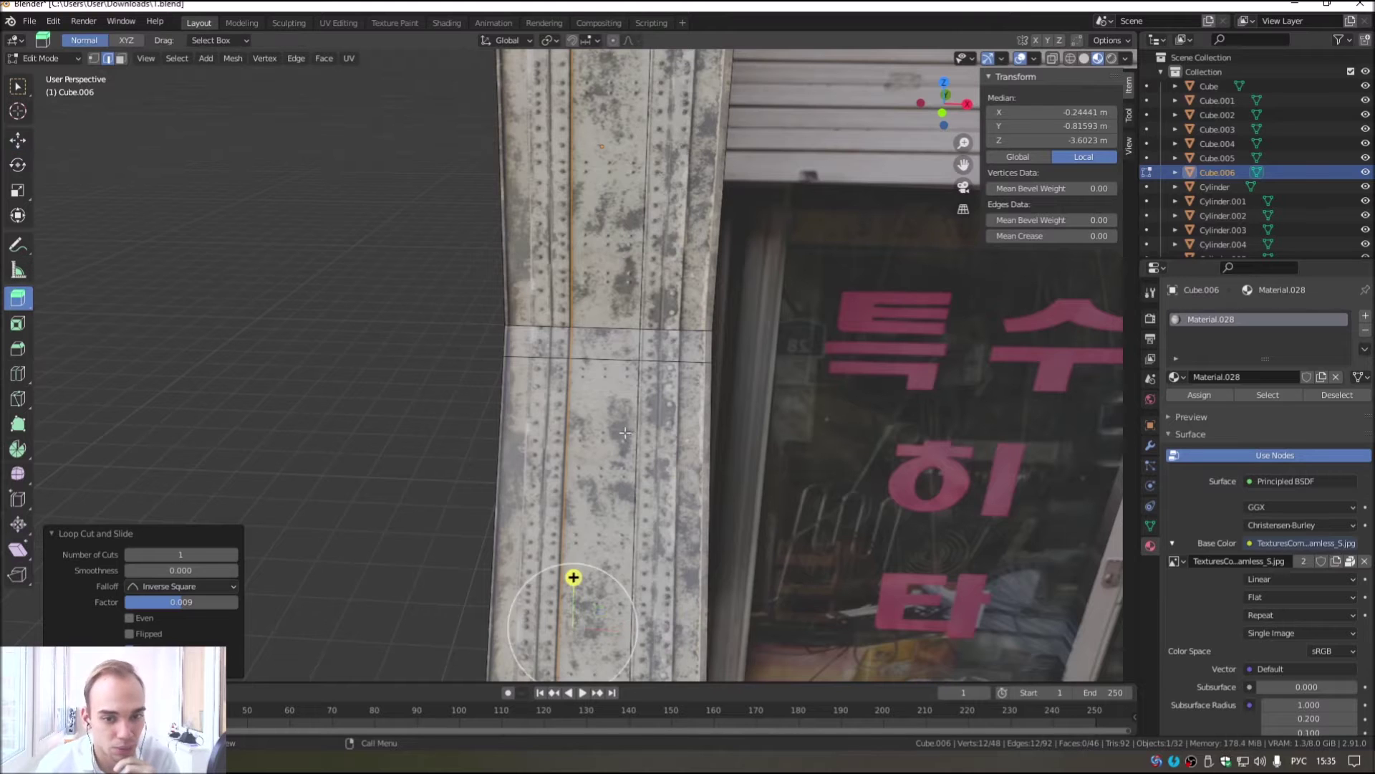
# Step: Extrude the pillar's inner sloped face inward 0.145 m to form a groove
pyautogui.click(120, 60)
pyautogui.click(613, 449)
pyautogui.scroll(-3, 574, 629)
pyautogui.moveTo(574, 630)
pyautogui.mouseDown(button='middle')
pyautogui.moveTo(573, 454)
pyautogui.moveTo(472, 408)
pyautogui.moveTo(525, 290)
pyautogui.mouseUp(button='middle')
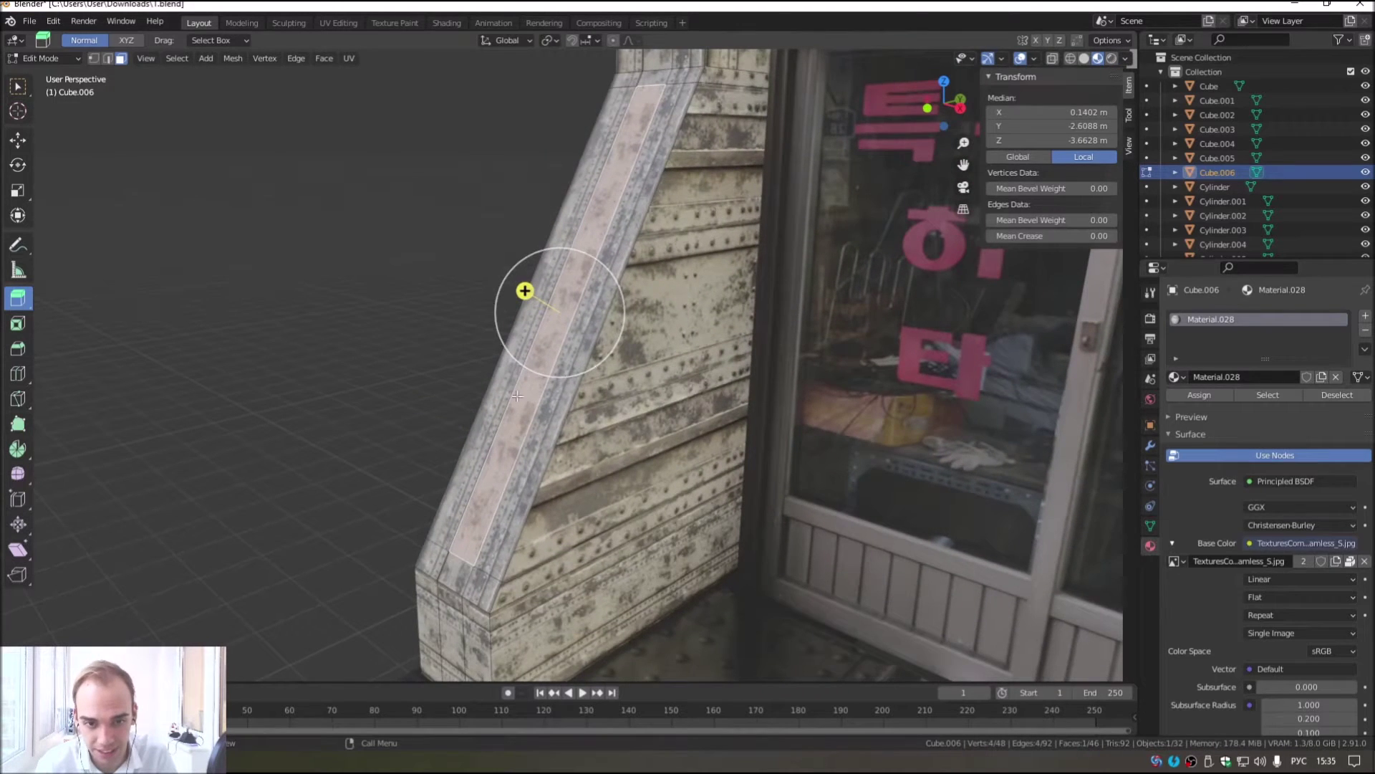
pyautogui.scroll(3, 534, 330)
pyautogui.moveTo(525, 356); pyautogui.dragTo(542, 356)
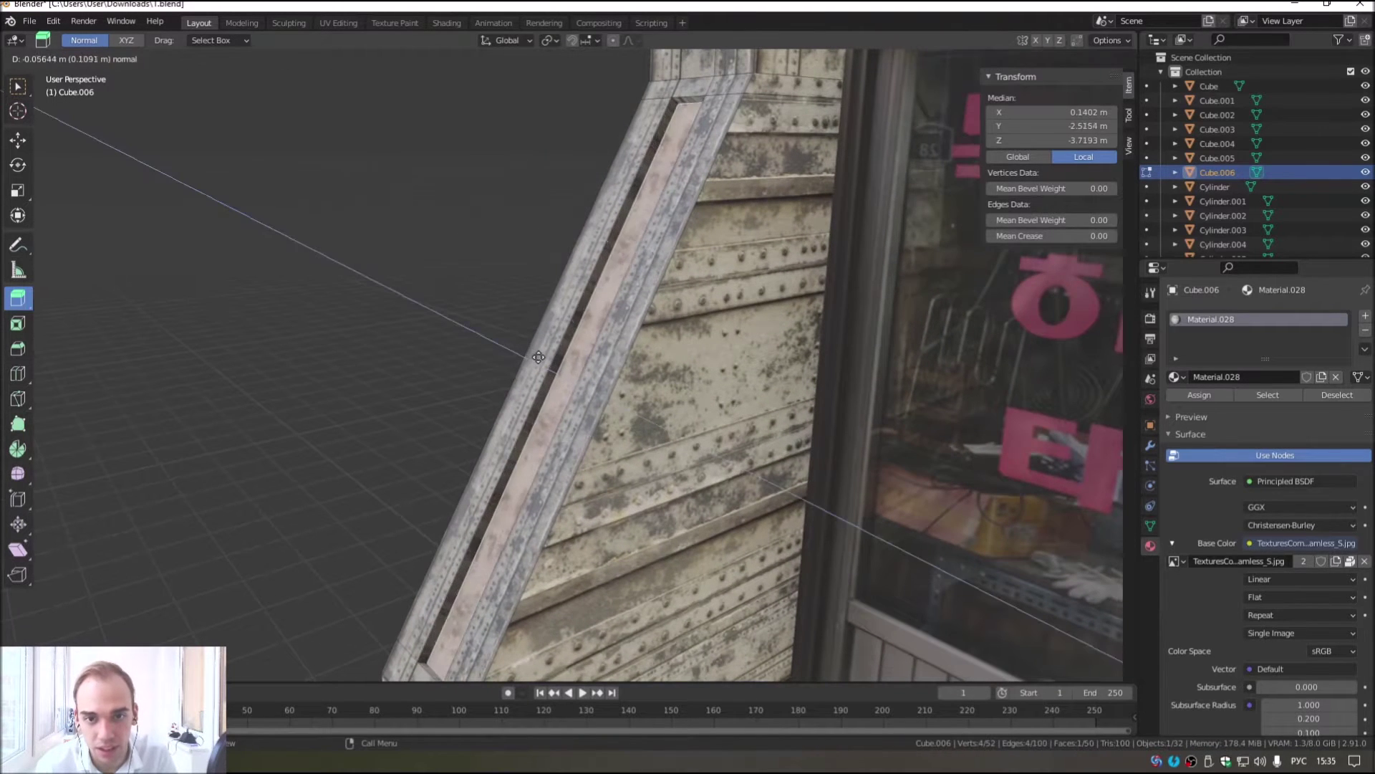
pyautogui.click(598, 270)
# Step: Select the groove's strip faces and switch to the UV Editing workspace
pyautogui.keyDown('shift'); pyautogui.click(687, 100); pyautogui.keyUp('shift')
pyautogui.moveTo(686, 100)
pyautogui.mouseDown(button='middle')
pyautogui.moveTo(807, 215)
pyautogui.moveTo(656, 166)
pyautogui.mouseUp(button='middle')
pyautogui.keyDown('shift'); pyautogui.click(645, 171); pyautogui.keyUp('shift')
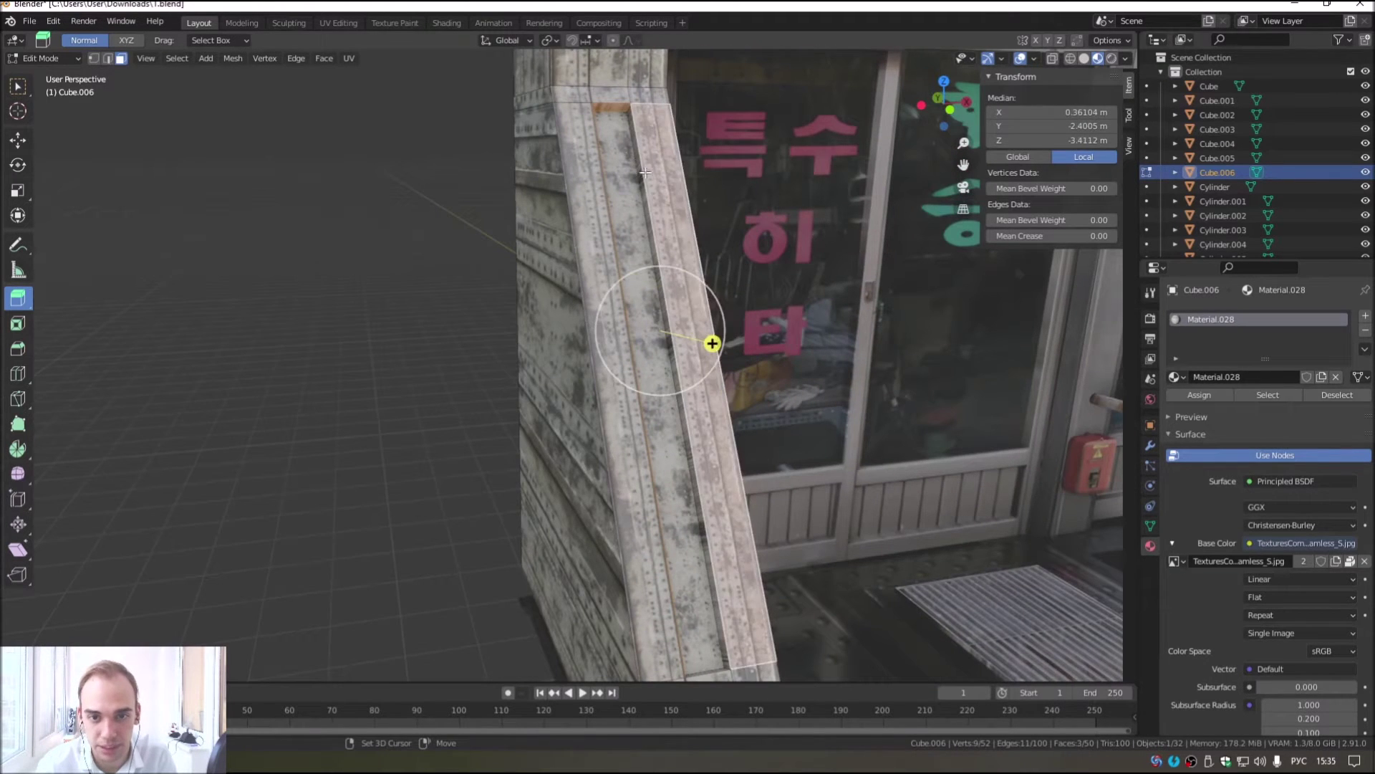
pyautogui.moveTo(641, 190); pyautogui.dragTo(595, 272, button='middle')
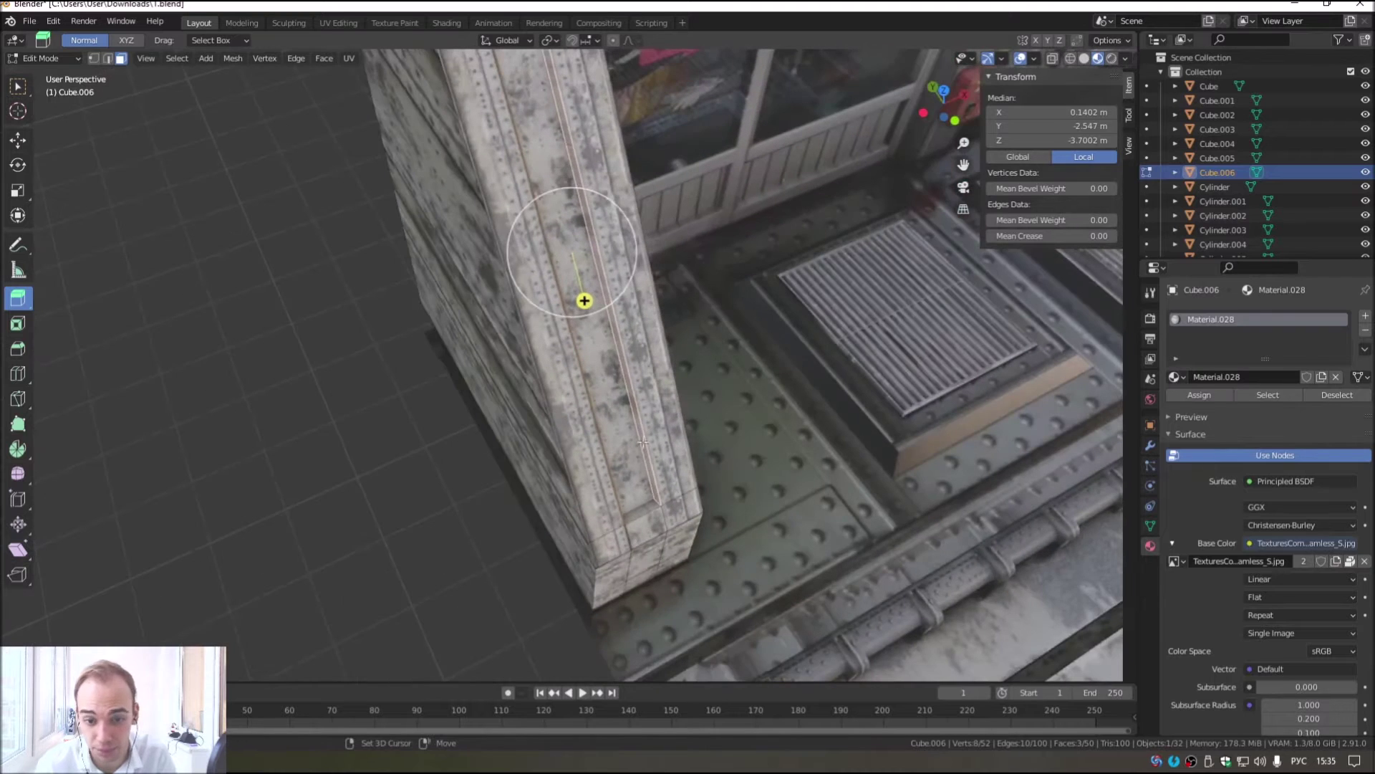
pyautogui.keyDown('shift'); pyautogui.click(587, 144); pyautogui.keyUp('shift')
pyautogui.click(338, 23)
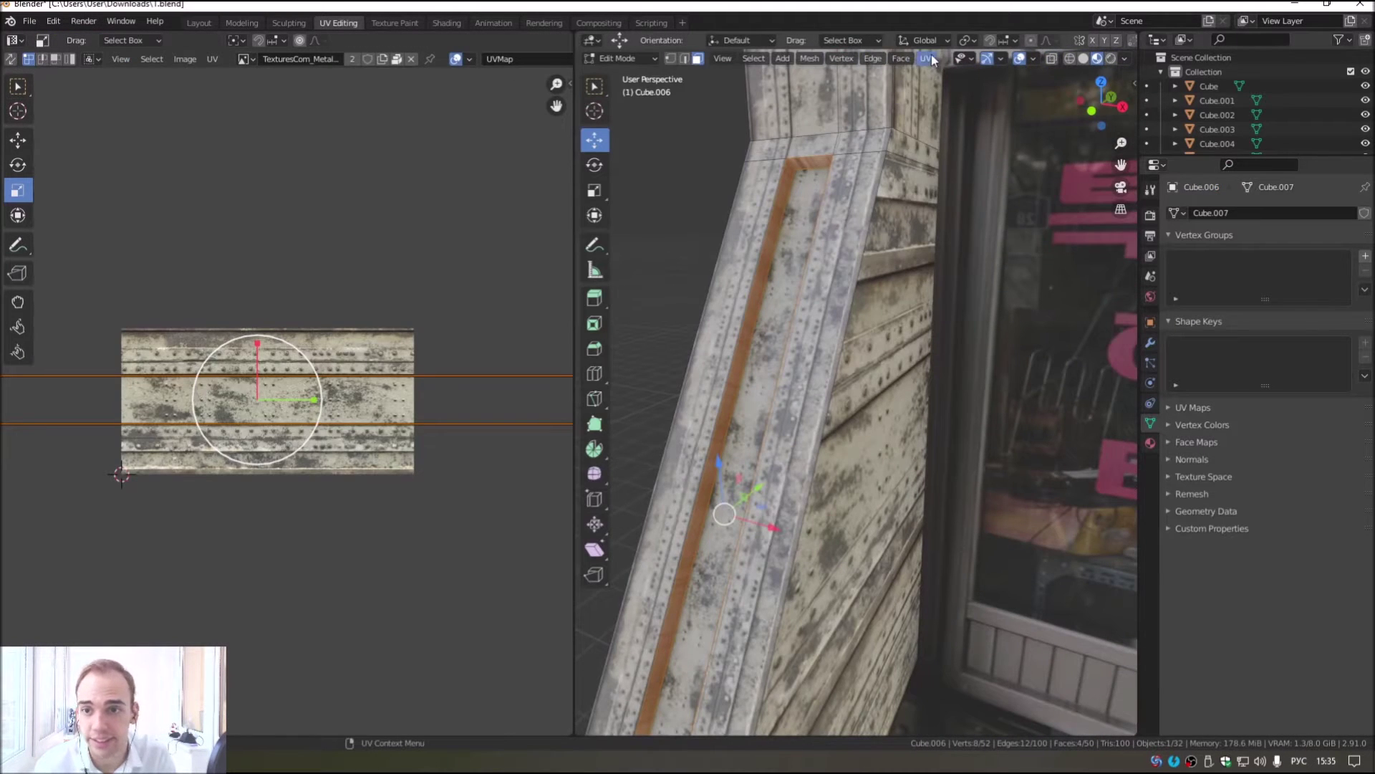
# Step: Apply an option from the UV unwrapping menu to the groove's strip faces
pyautogui.click(927, 59)
pyautogui.click(952, 268)
pyautogui.press('Tab')
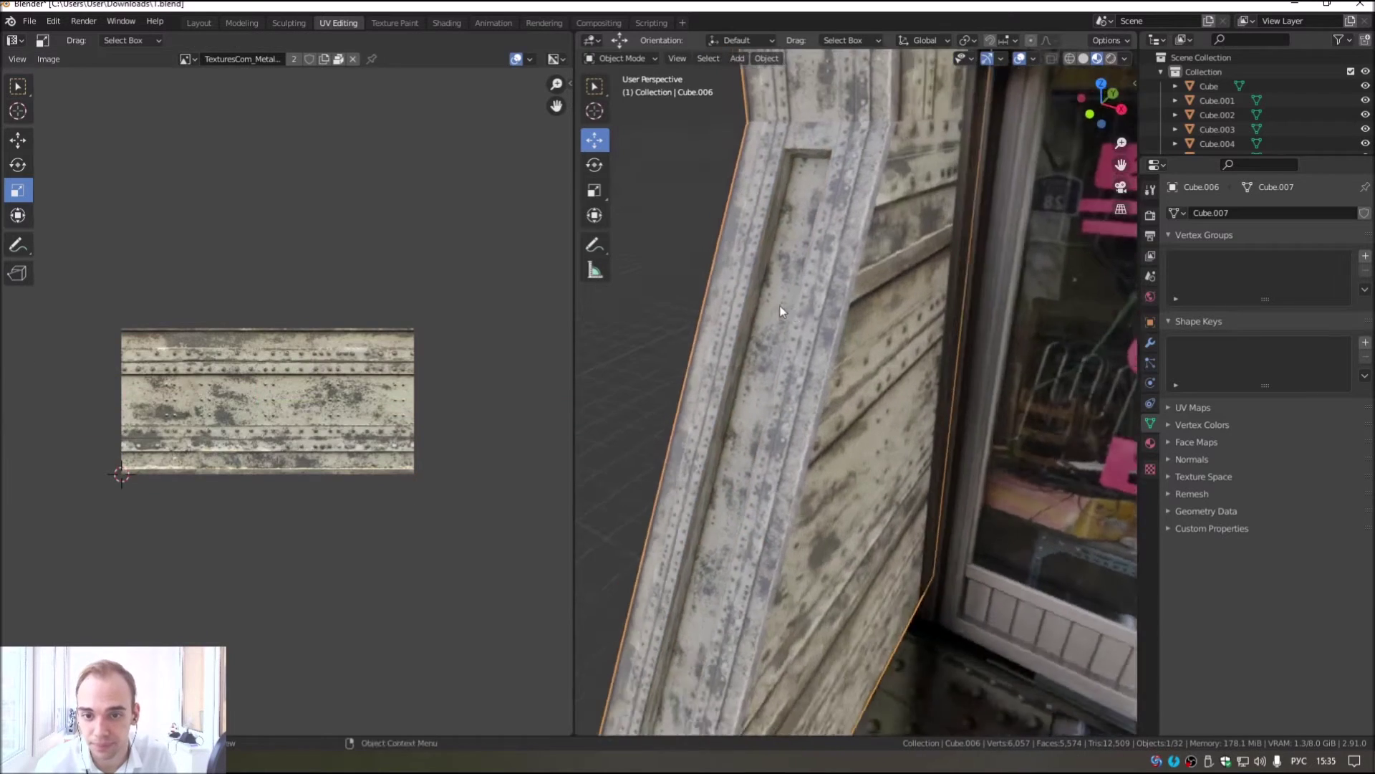
pyautogui.press('Tab')
pyautogui.moveTo(784, 308)
pyautogui.mouseDown(button='middle')
pyautogui.moveTo(955, 316)
pyautogui.moveTo(345, 417)
pyautogui.mouseUp(button='middle')
# Step: Stretch the strip's UV island far horizontally, then squash it into a thin band
pyautogui.moveTo(327, 400); pyautogui.dragTo(249, 483)
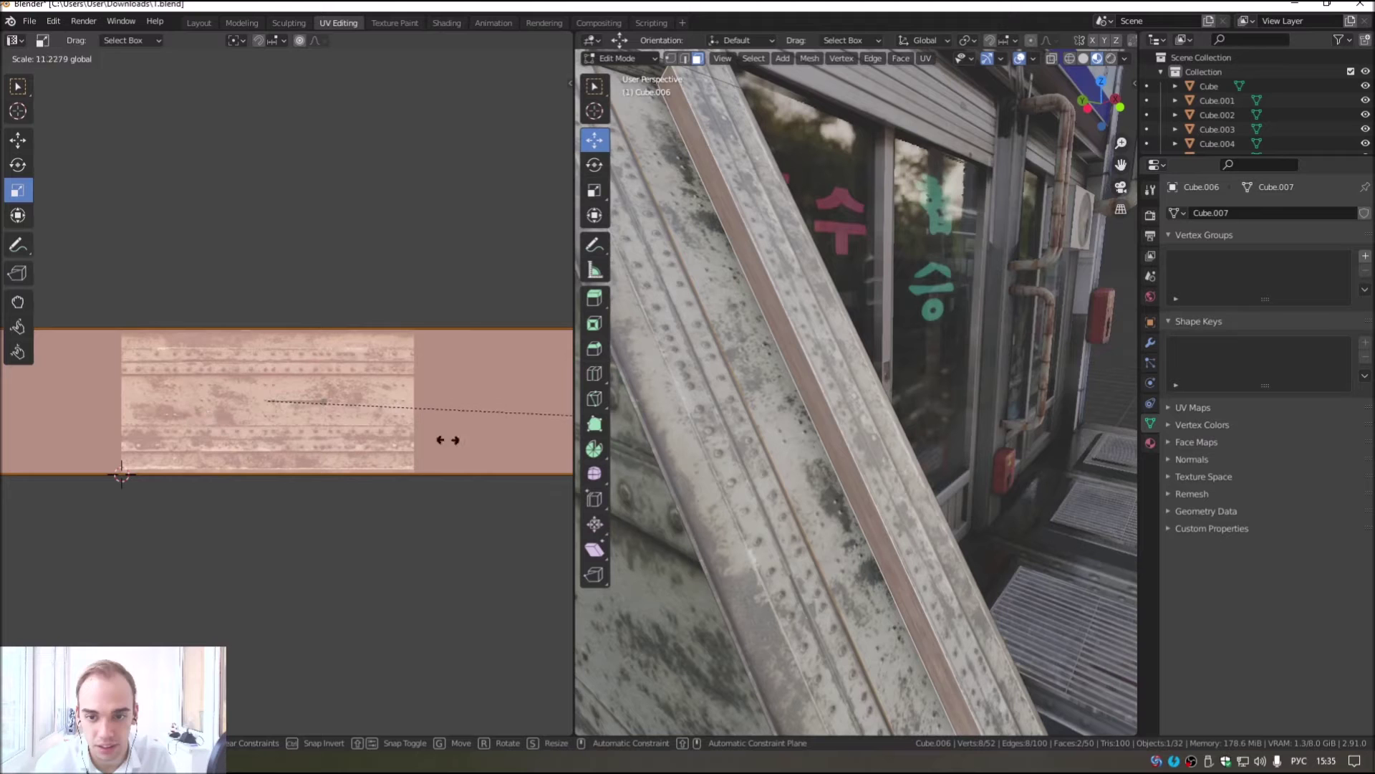
pyautogui.click(454, 532)
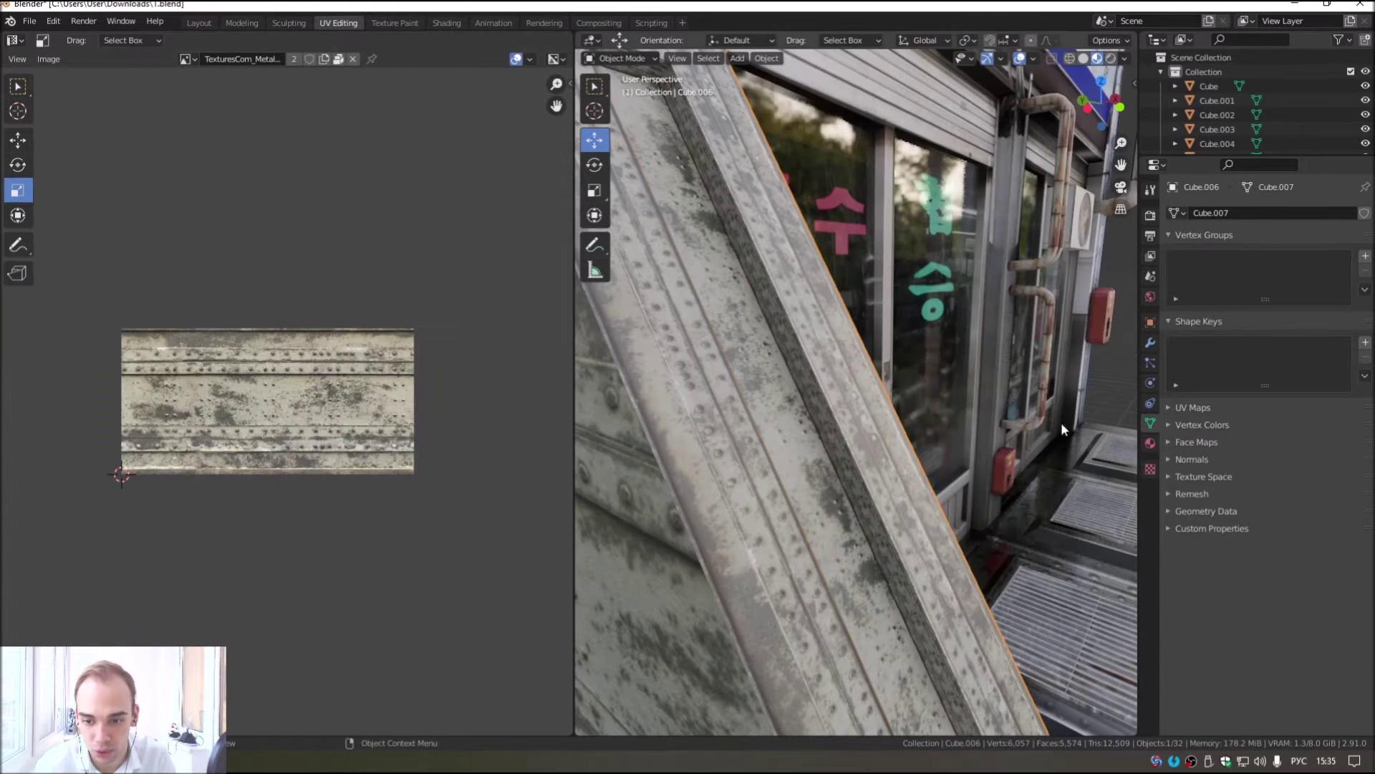
pyautogui.moveTo(1060, 422); pyautogui.dragTo(993, 433, button='middle')
pyautogui.moveTo(270, 344); pyautogui.dragTo(271, 373)
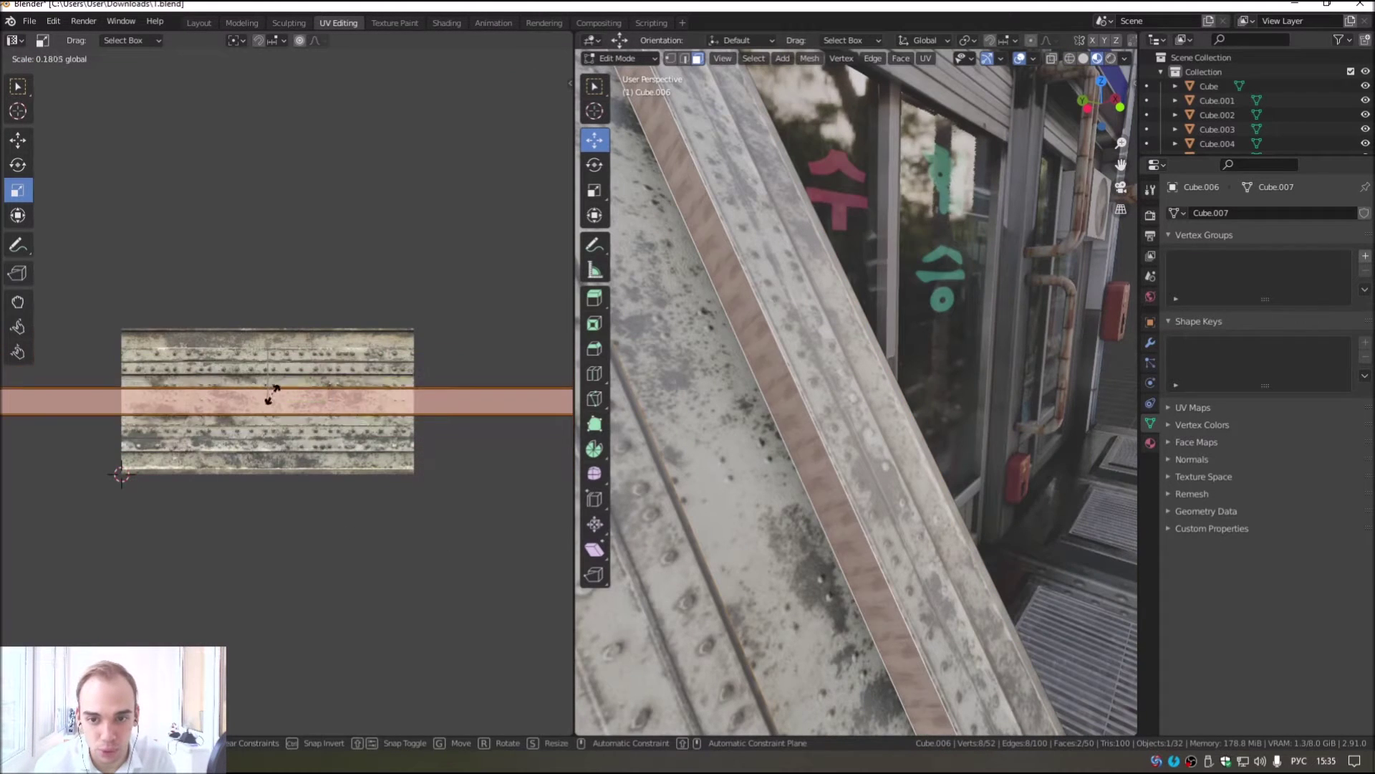
pyautogui.press('Tab')
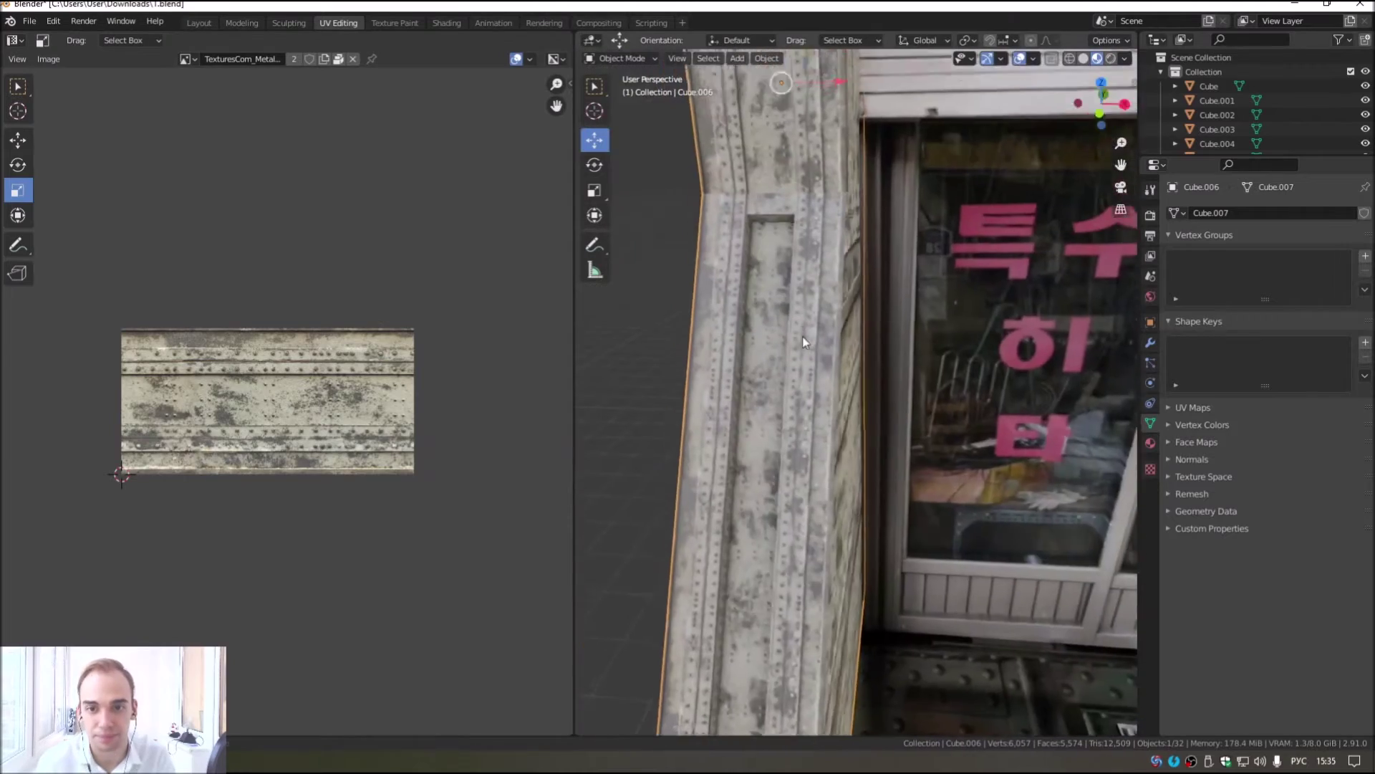
# Step: Return to the Layout workspace and re-enter Edit Mode with the strip faces
pyautogui.moveTo(729, 371)
pyautogui.mouseDown(button='middle')
pyautogui.moveTo(684, 362)
pyautogui.moveTo(630, 301)
pyautogui.mouseUp(button='middle')
pyautogui.click(199, 26)
pyautogui.press('Tab')
pyautogui.moveTo(578, 153)
pyautogui.mouseDown(button='middle')
pyautogui.moveTo(587, 399)
pyautogui.moveTo(460, 316)
pyautogui.moveTo(488, 331)
pyautogui.moveTo(506, 377)
pyautogui.mouseUp(button='middle')
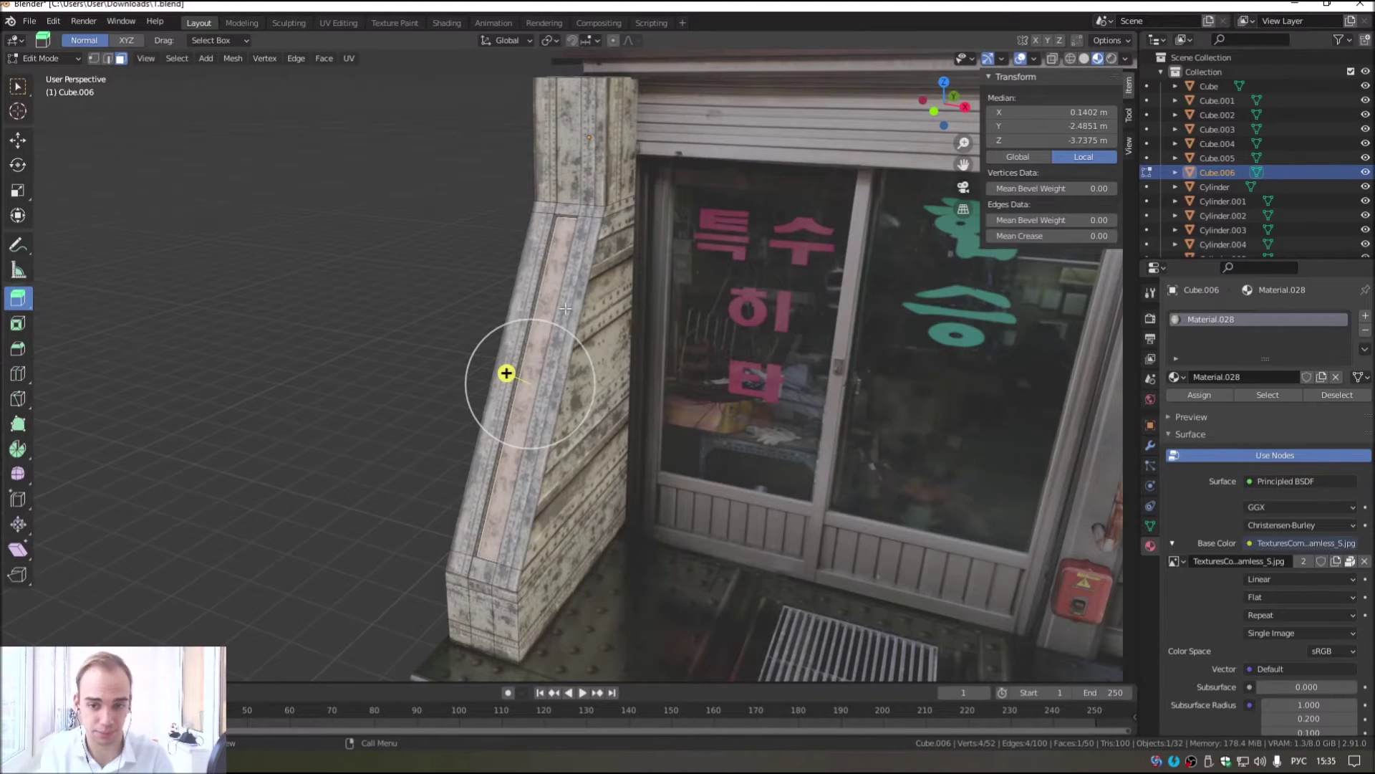
# Step: Add a new material slot to the pillar and create Material.029 in it
pyautogui.moveTo(506, 373)
pyautogui.mouseDown(button='middle')
pyautogui.moveTo(491, 391)
pyautogui.moveTo(510, 393)
pyautogui.mouseUp(button='middle')
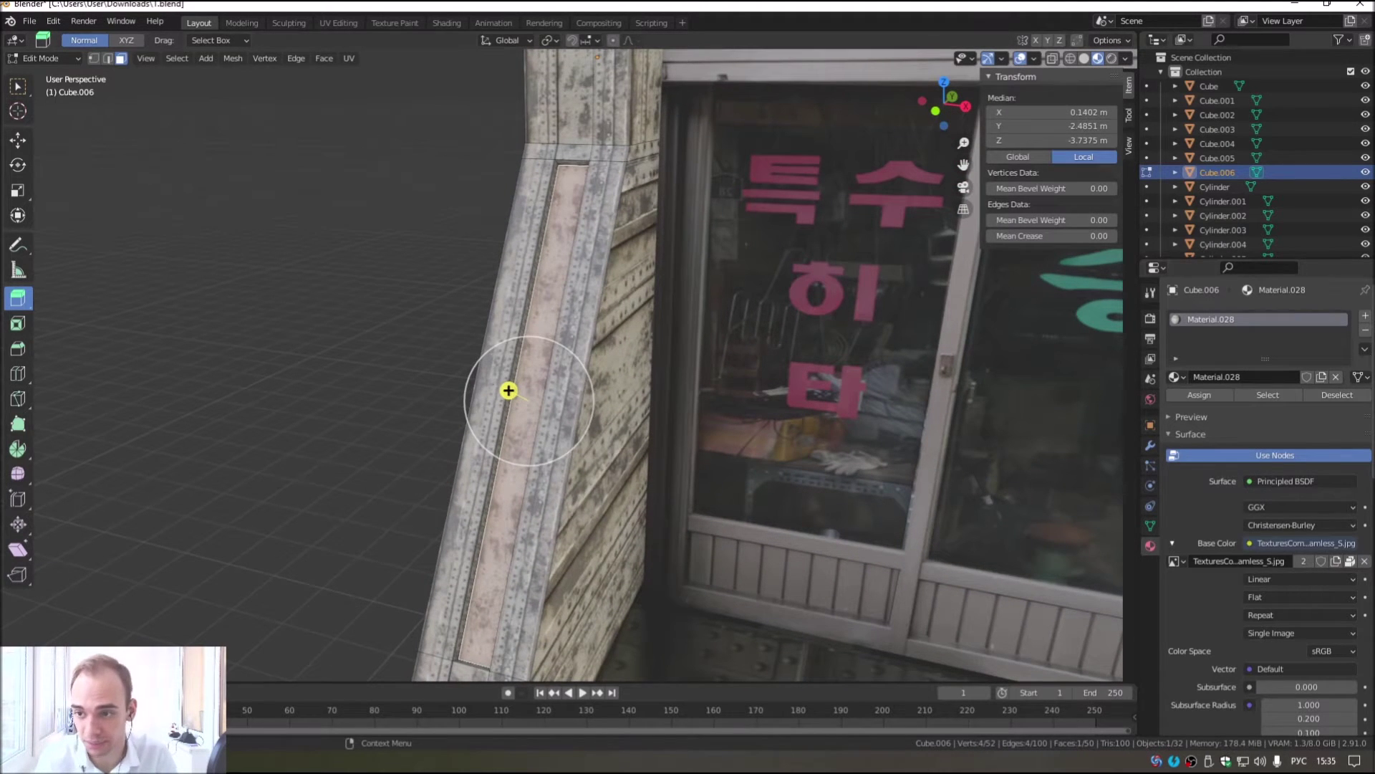
pyautogui.click(1366, 318)
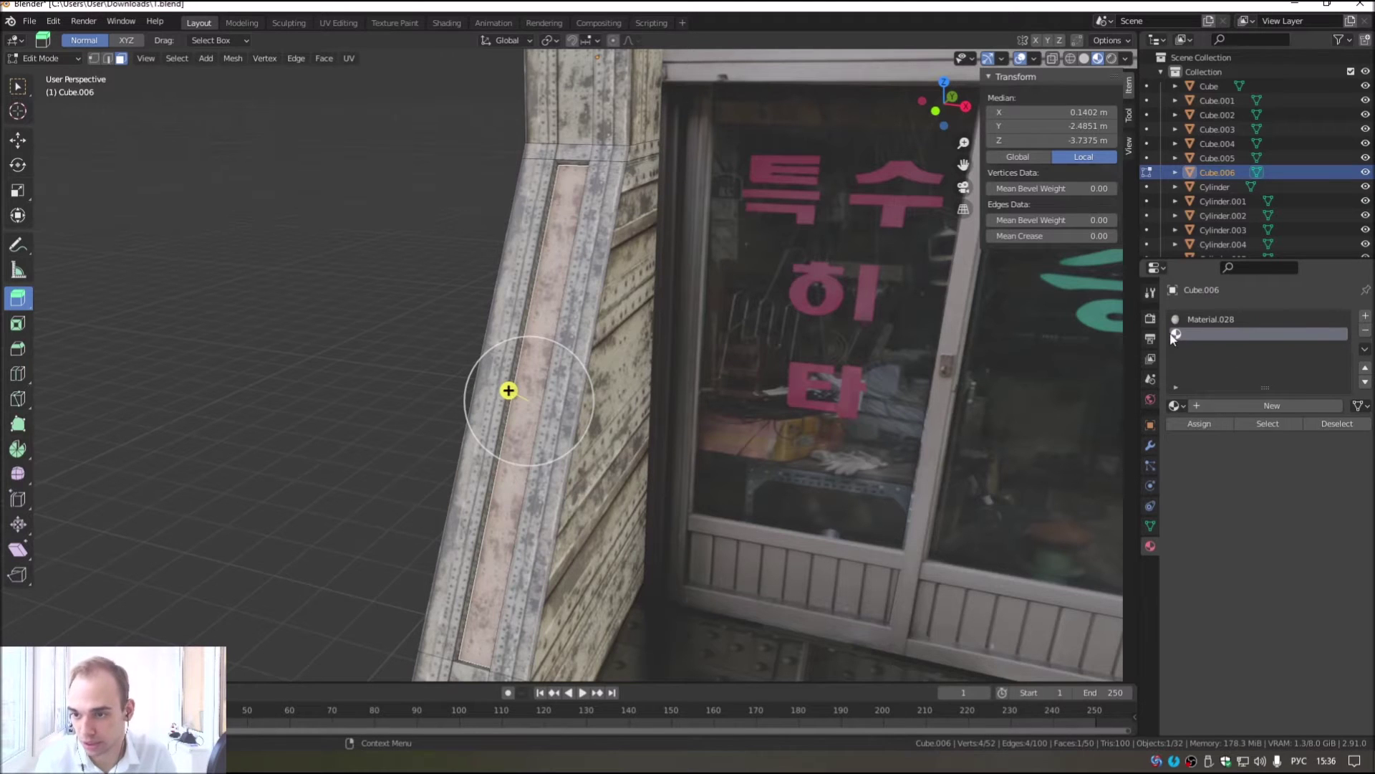
pyautogui.click(1270, 406)
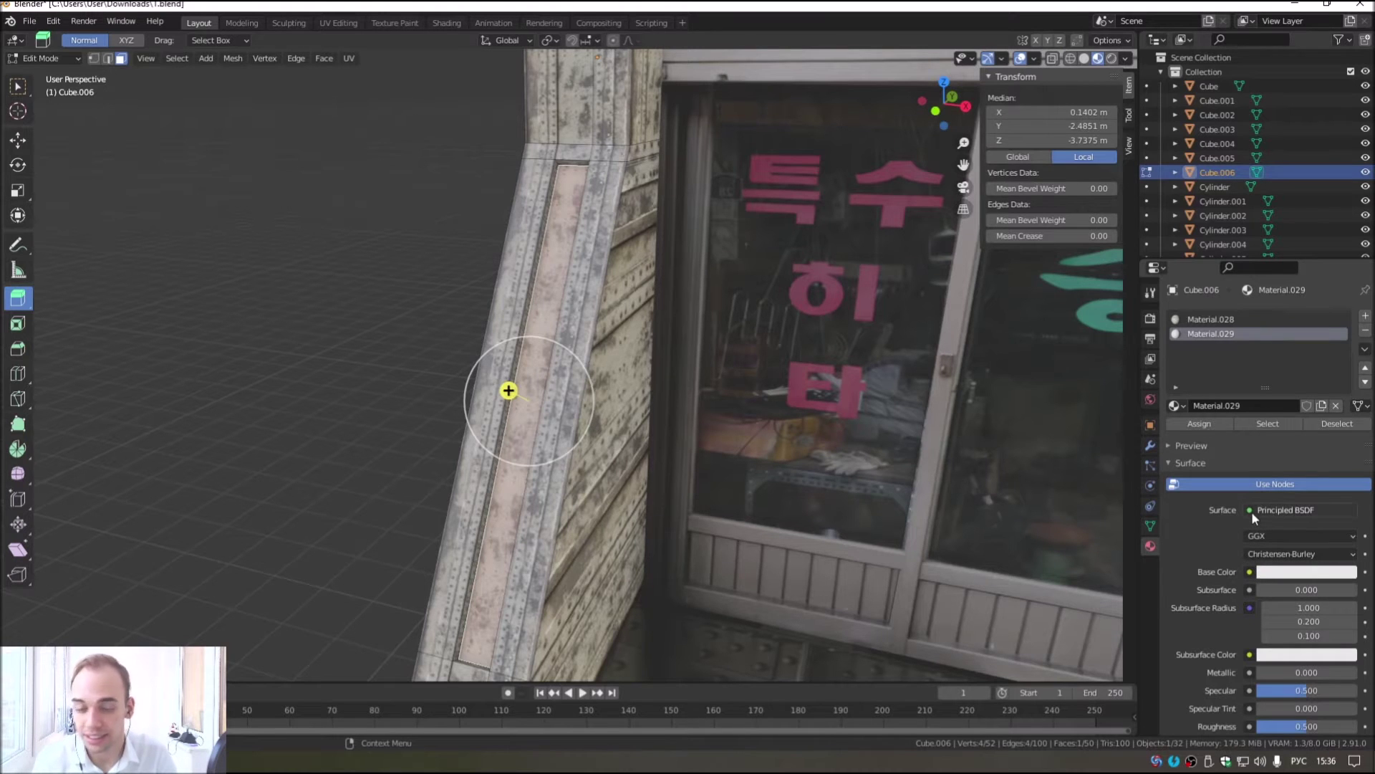
pyautogui.scroll(-2, 1282, 569)
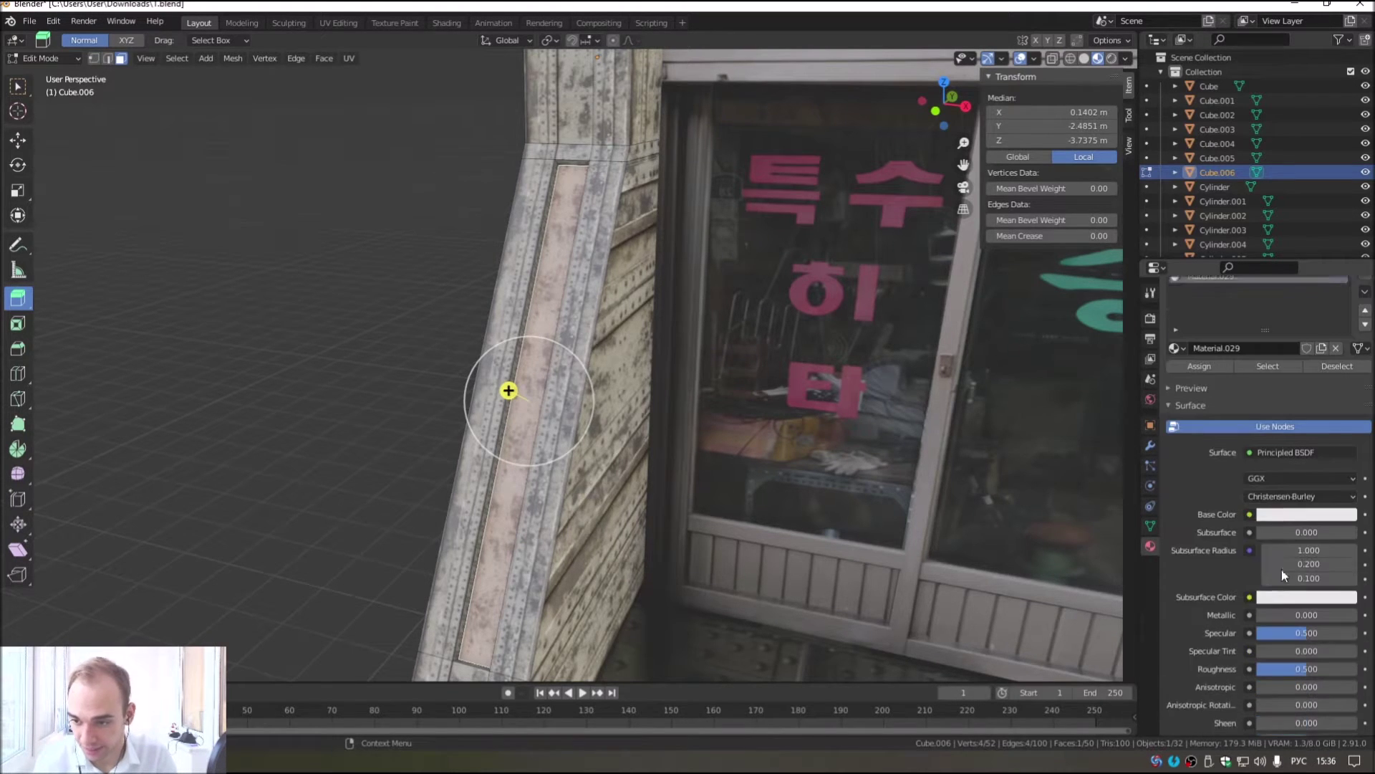
pyautogui.scroll(-1, 1289, 516)
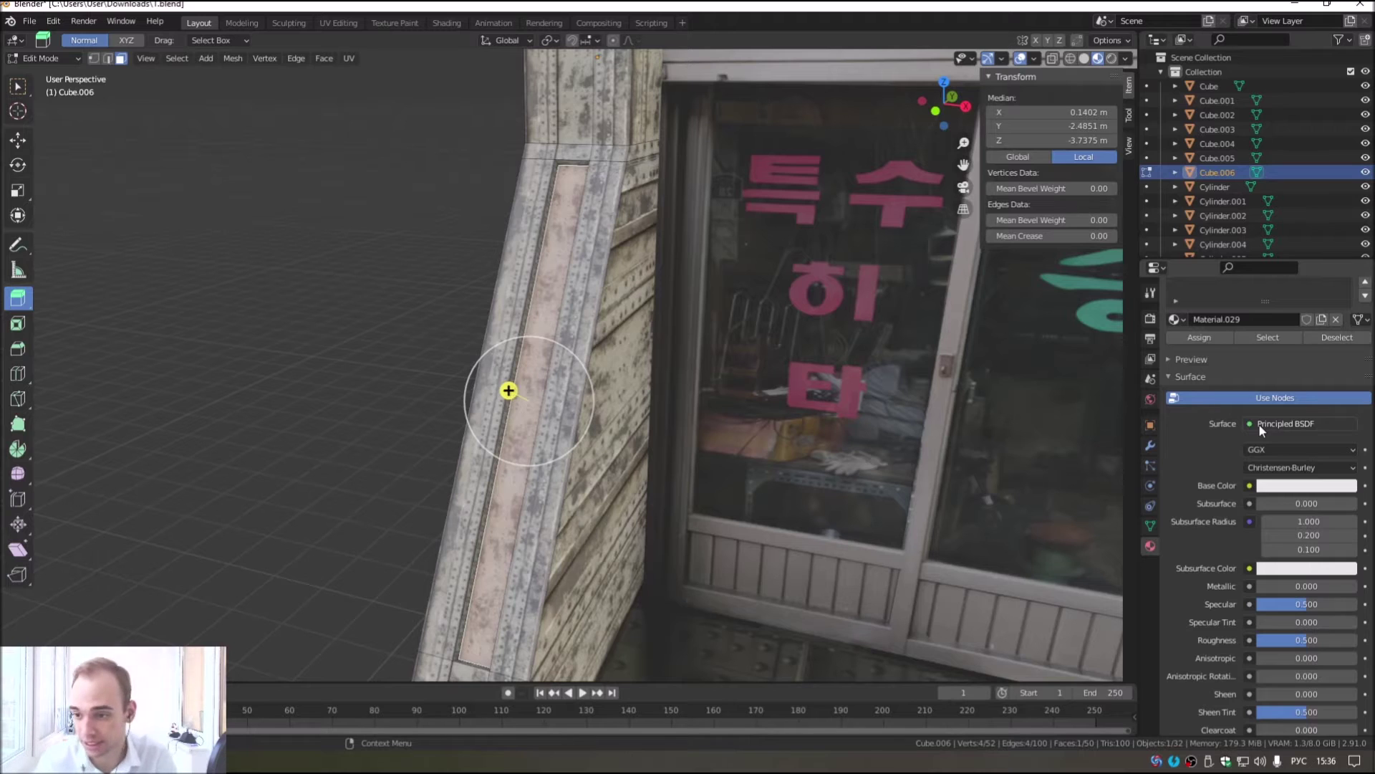
# Step: Open the Surface shader type list for Material.029
pyautogui.click(1298, 424)
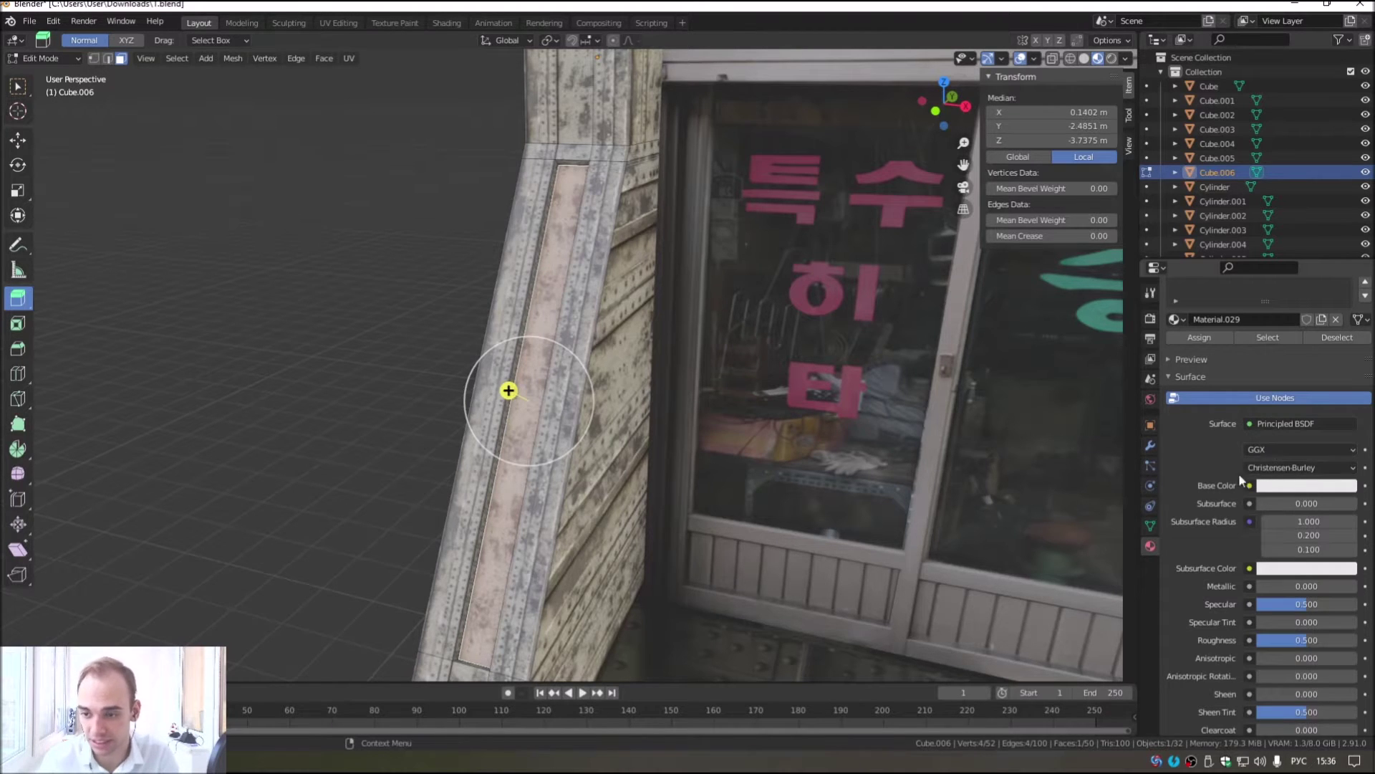
pyautogui.scroll(-4, 1244, 494)
pyautogui.scroll(2, 1269, 486)
pyautogui.scroll(2, 1271, 487)
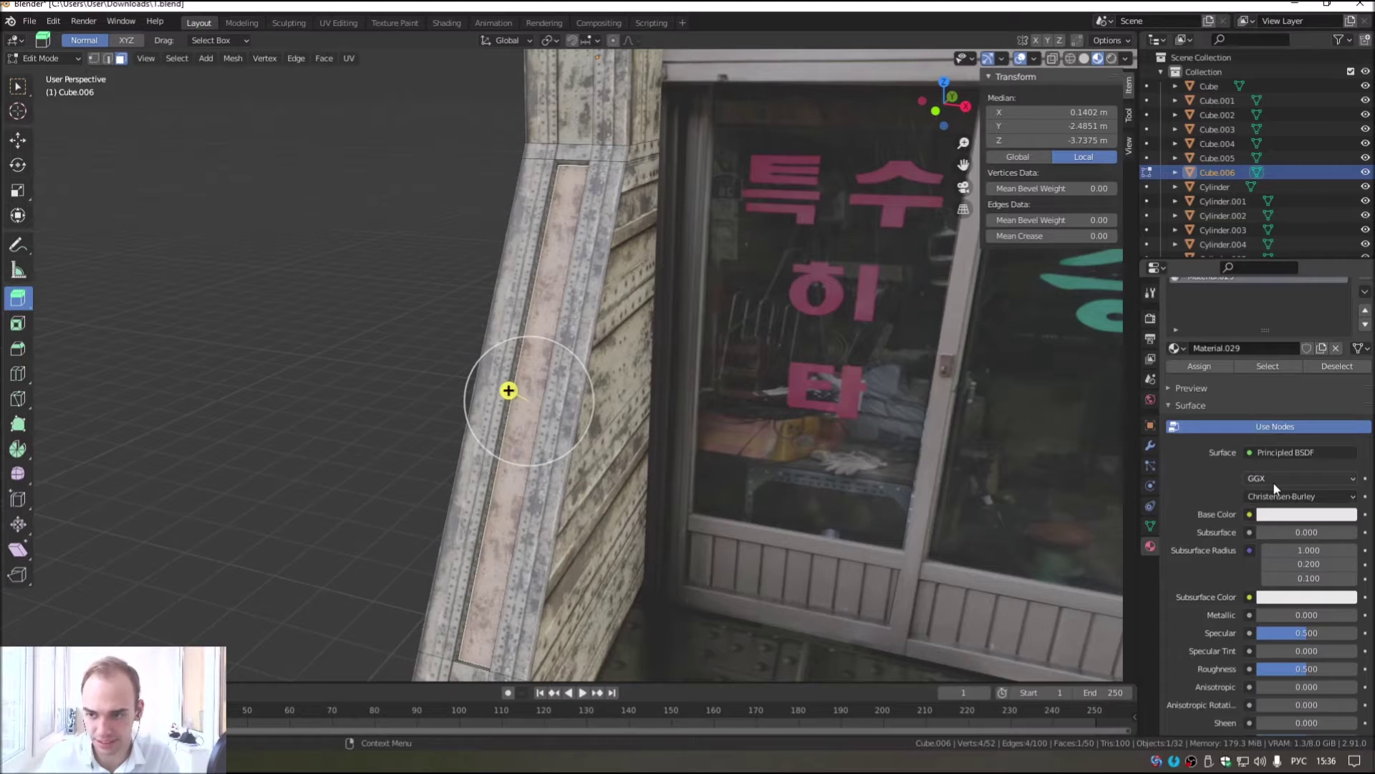
pyautogui.scroll(-3, 1272, 495)
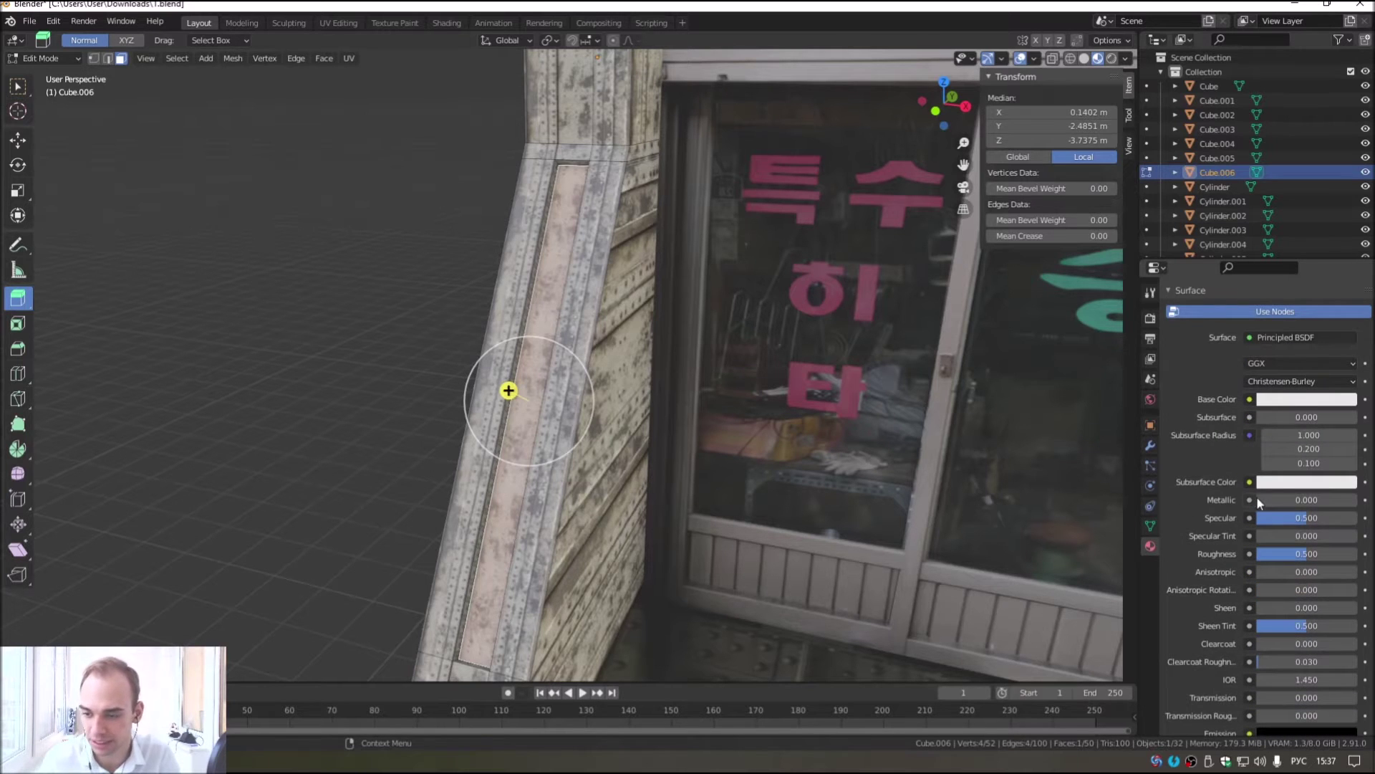
pyautogui.scroll(6, 1271, 548)
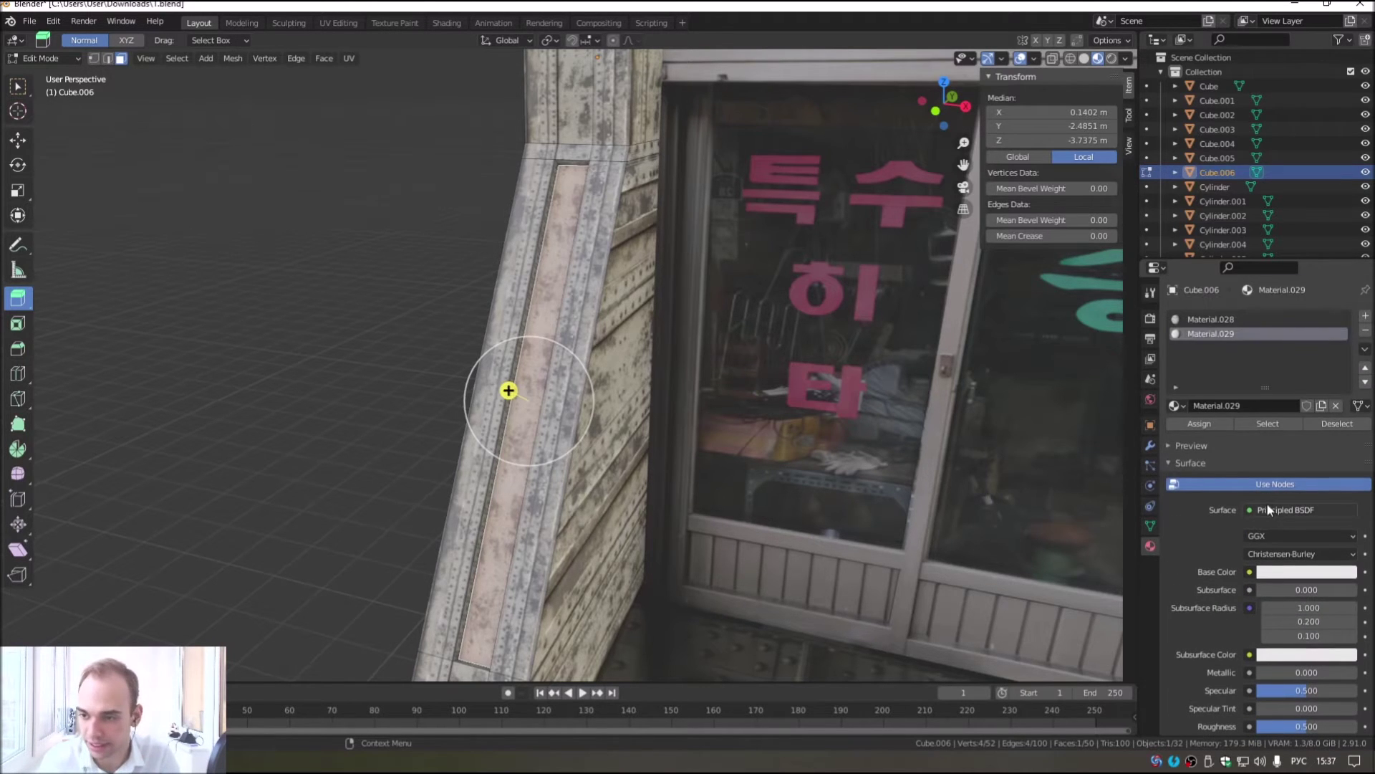
pyautogui.click(1275, 513)
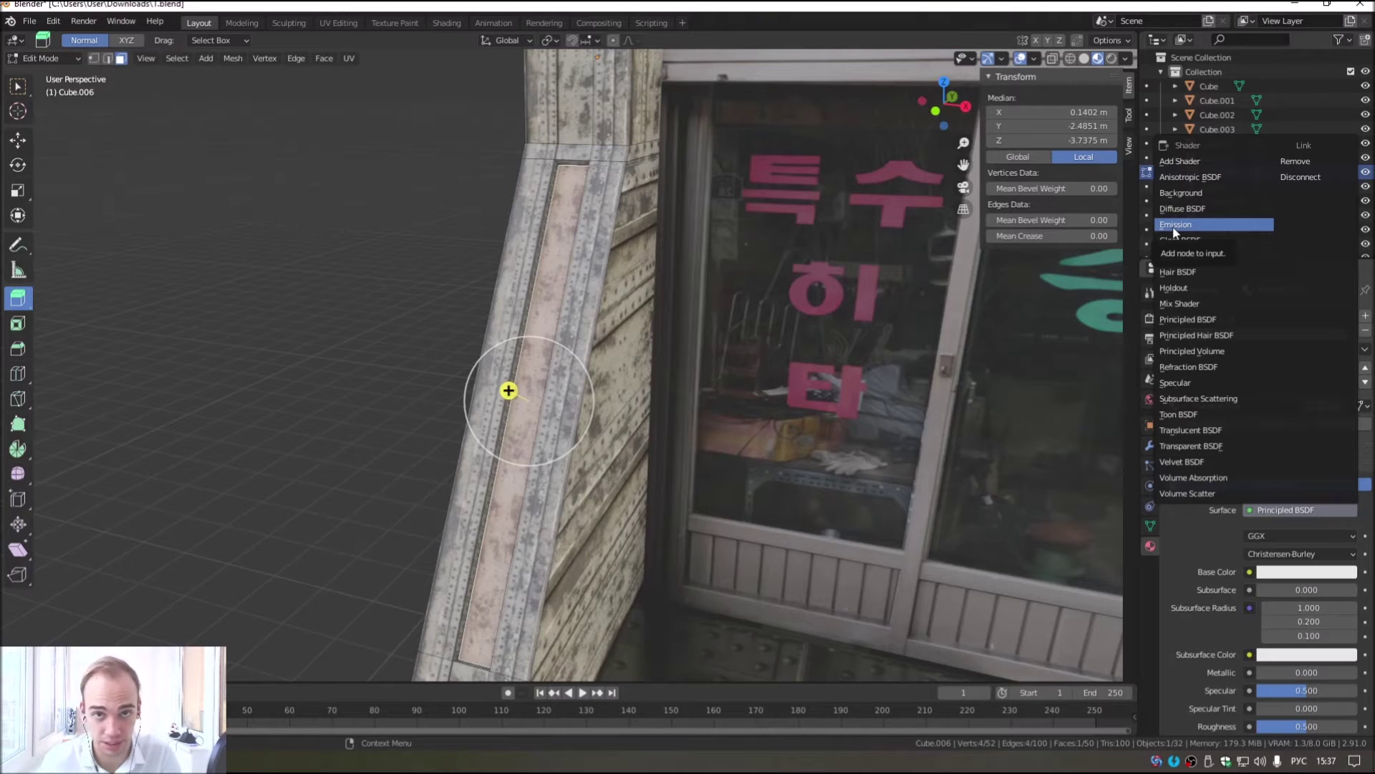
# Step: Make Material.029 an Emission shader, assign it to the groove faces, and return to Object Mode
pyautogui.click(1175, 225)
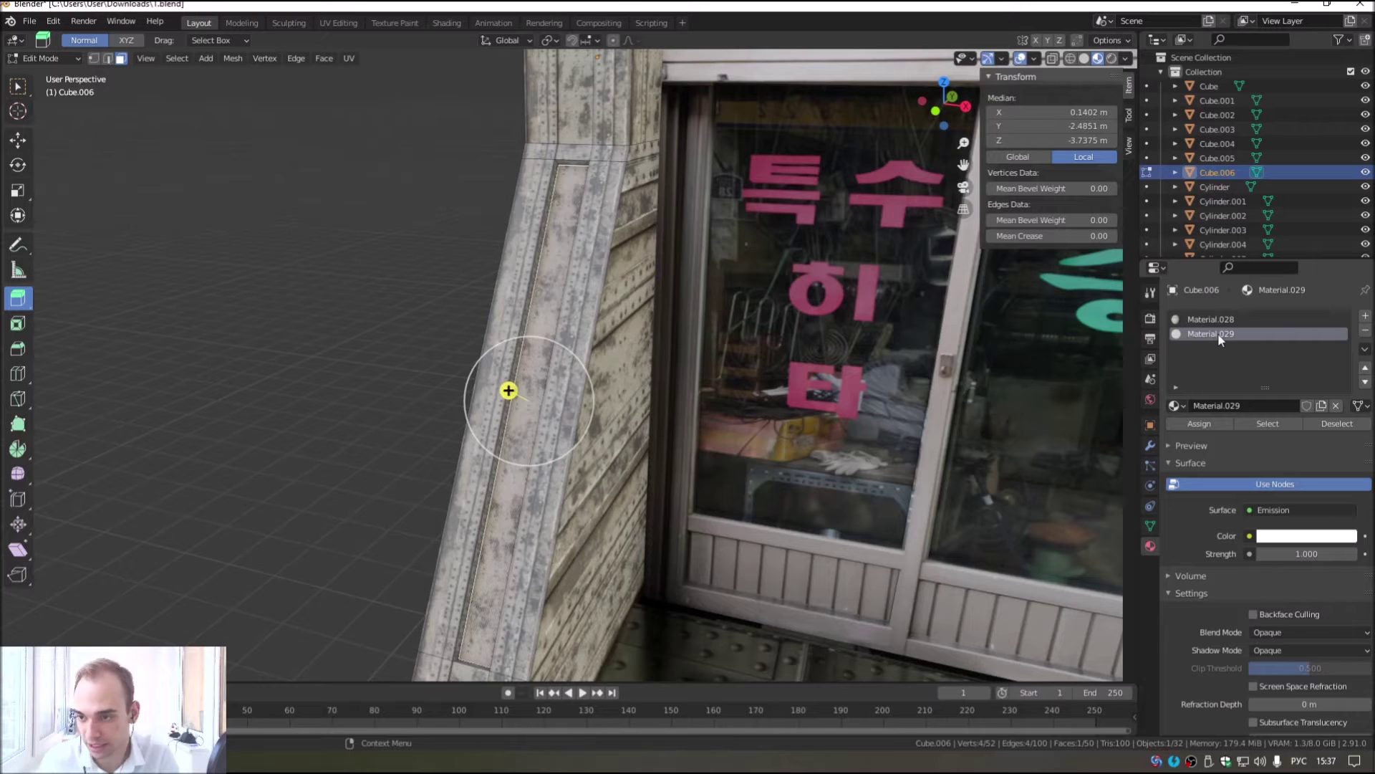
pyautogui.click(1230, 424)
pyautogui.click(43, 58)
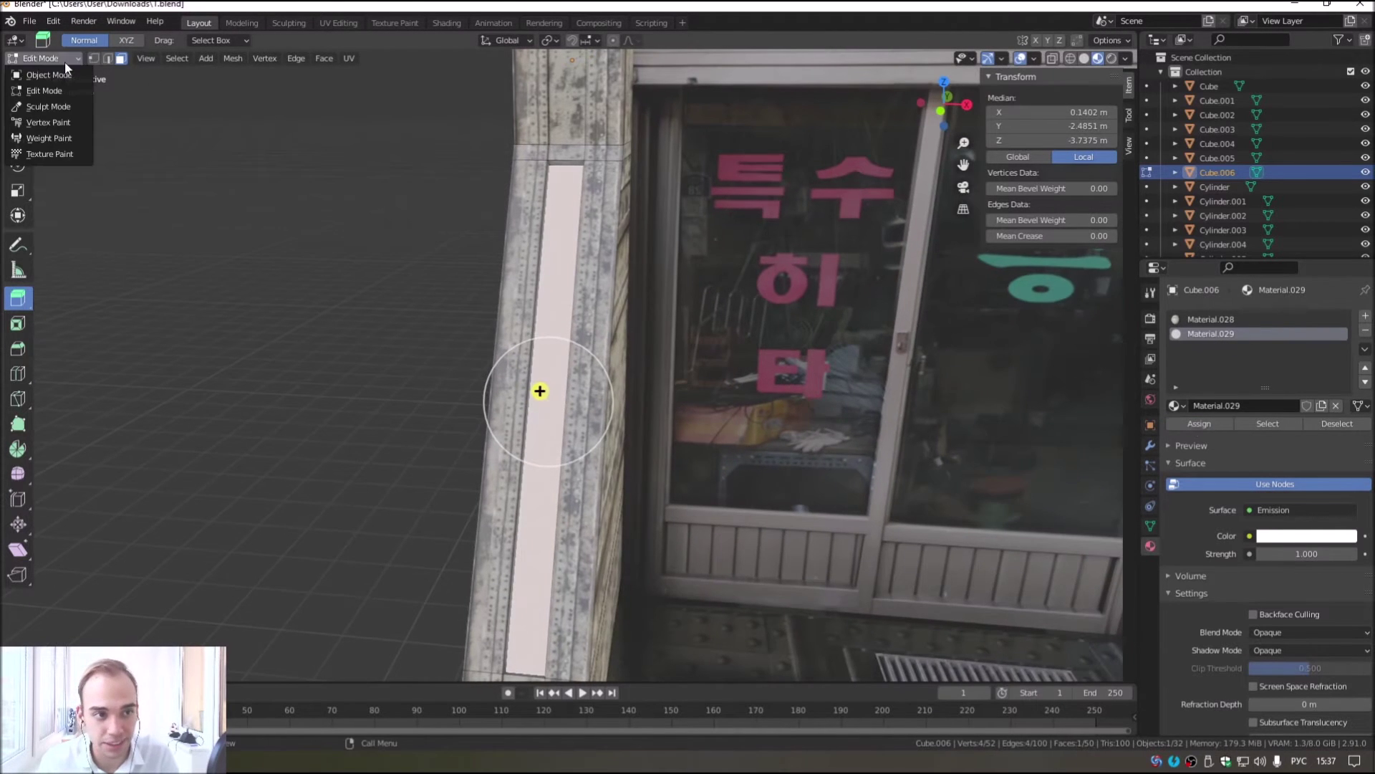
pyautogui.click(45, 74)
pyautogui.moveTo(553, 298); pyautogui.dragTo(561, 318, button='middle')
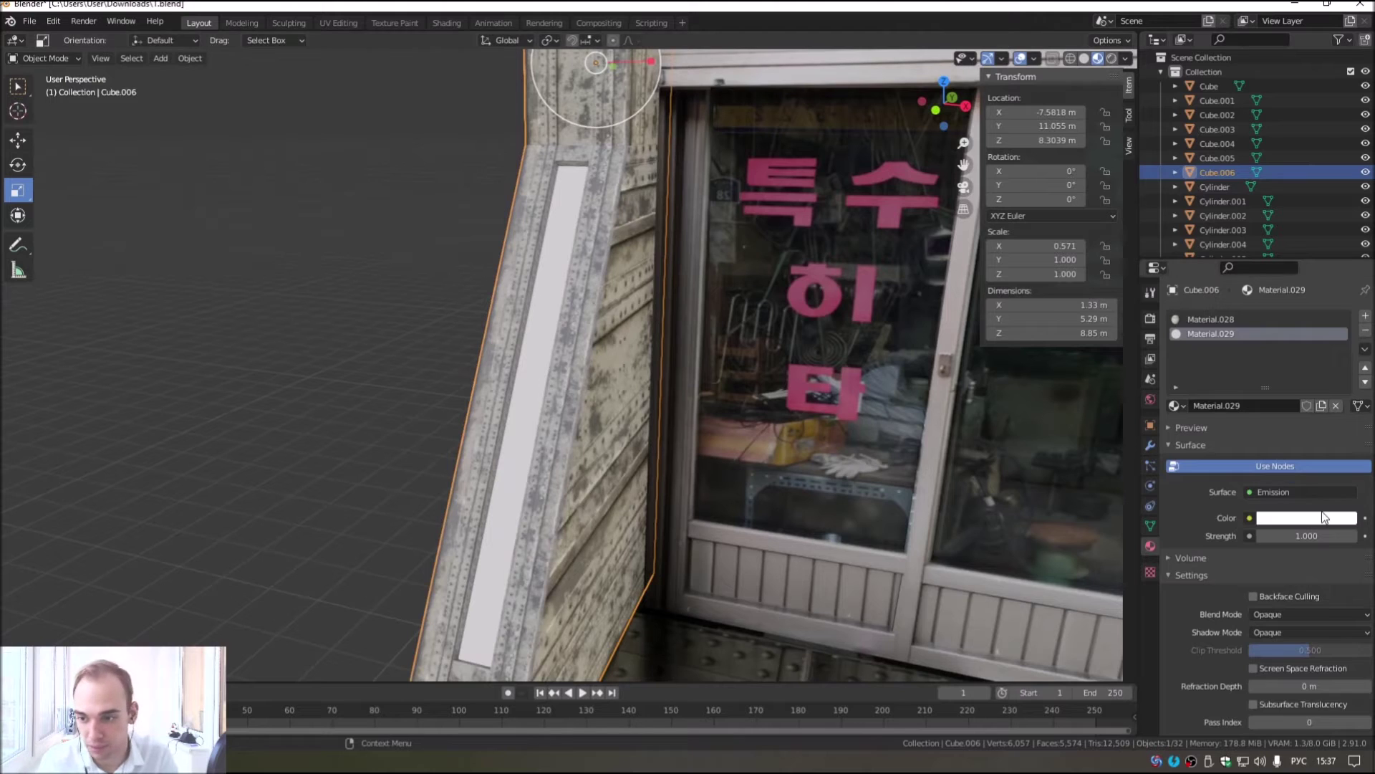
pyautogui.scroll(-2, 1318, 516)
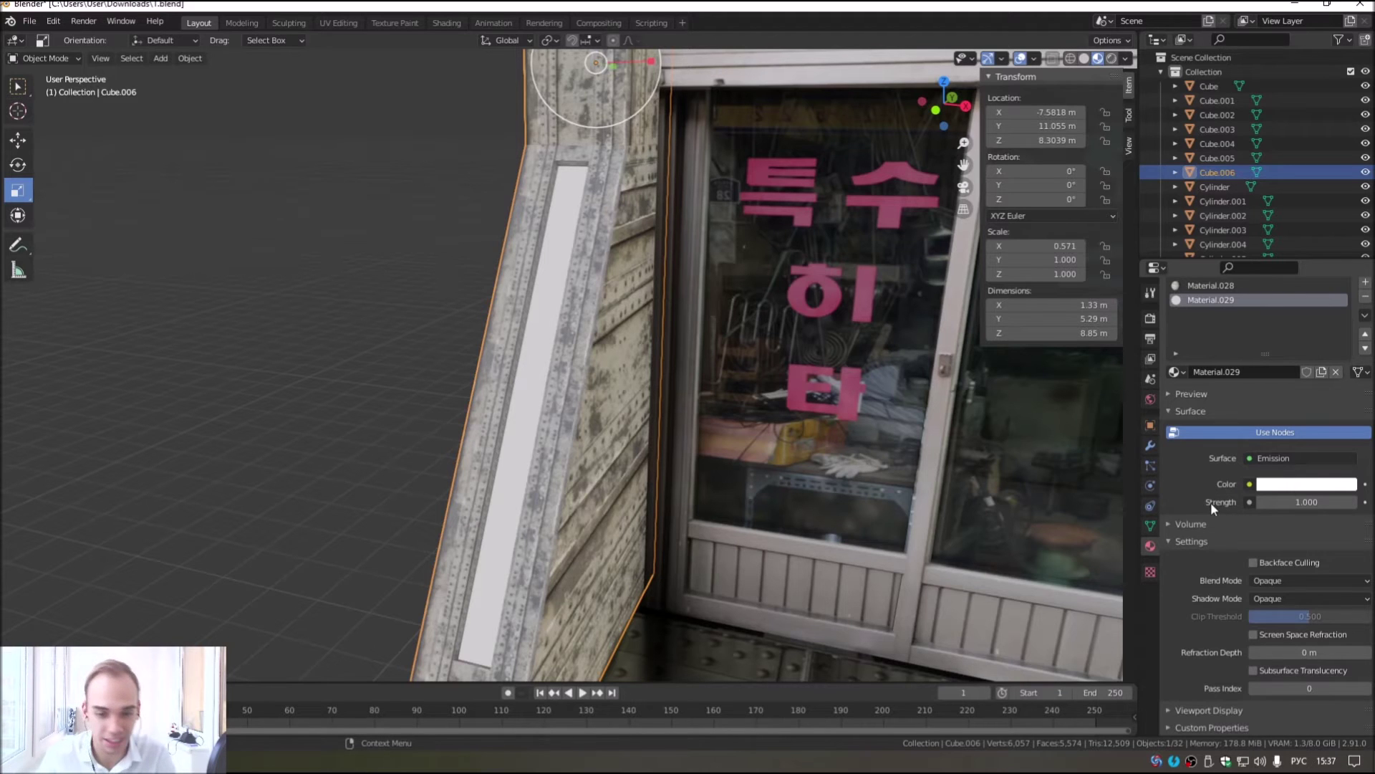
# Step: Try a pink glow colour, revert to white, and view the purple cyberpunk reference in the browser
pyautogui.click(1273, 485)
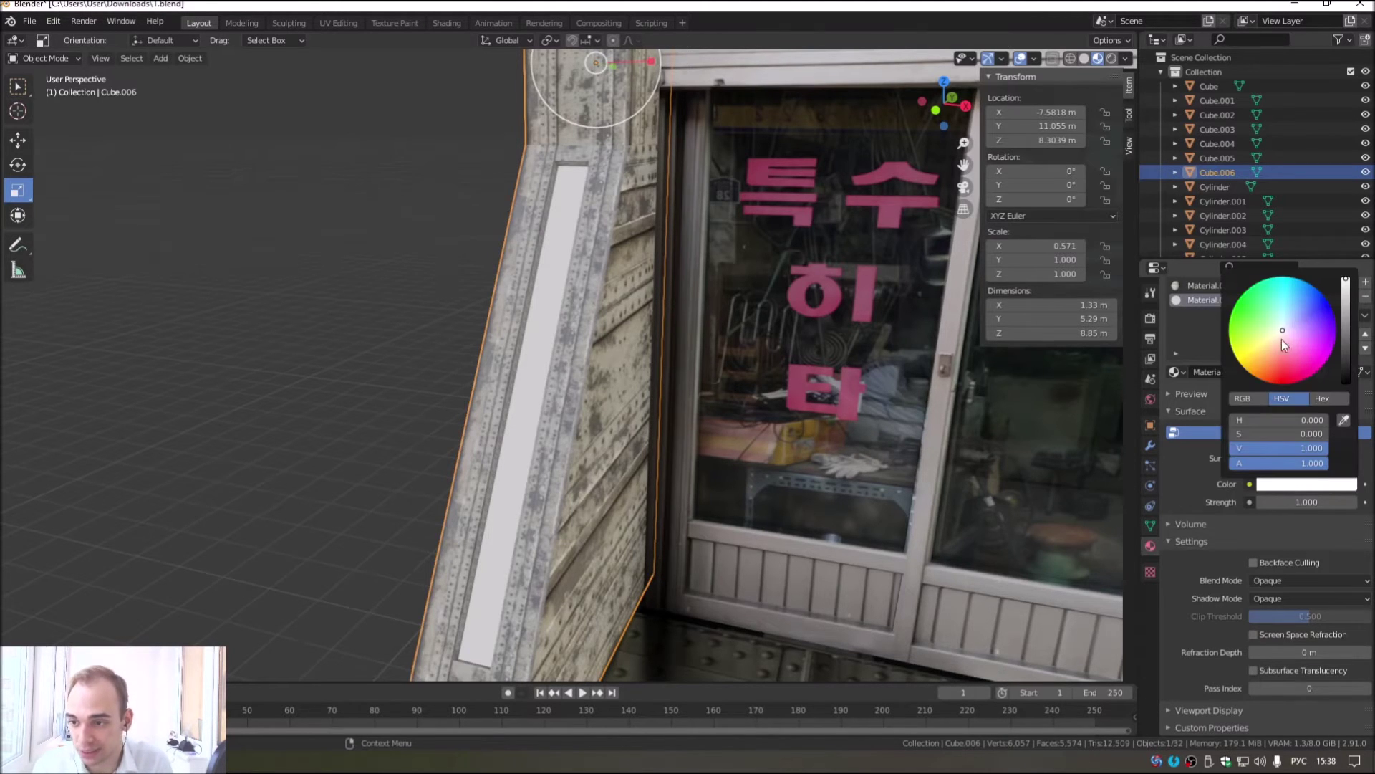
pyautogui.moveTo(1282, 339); pyautogui.dragTo(1283, 360)
pyautogui.press('Escape')
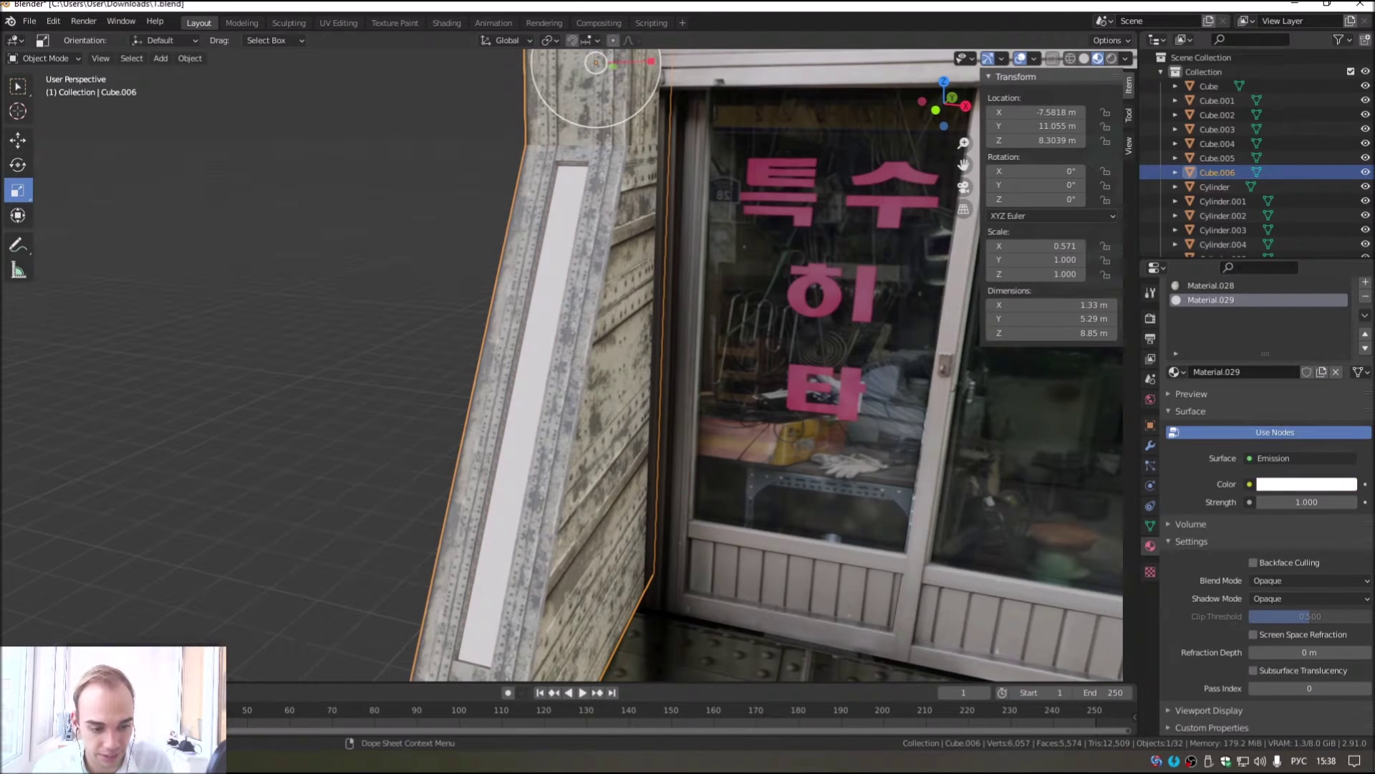
pyautogui.hotkey('alt', 'Tab')
pyautogui.click(186, 7)
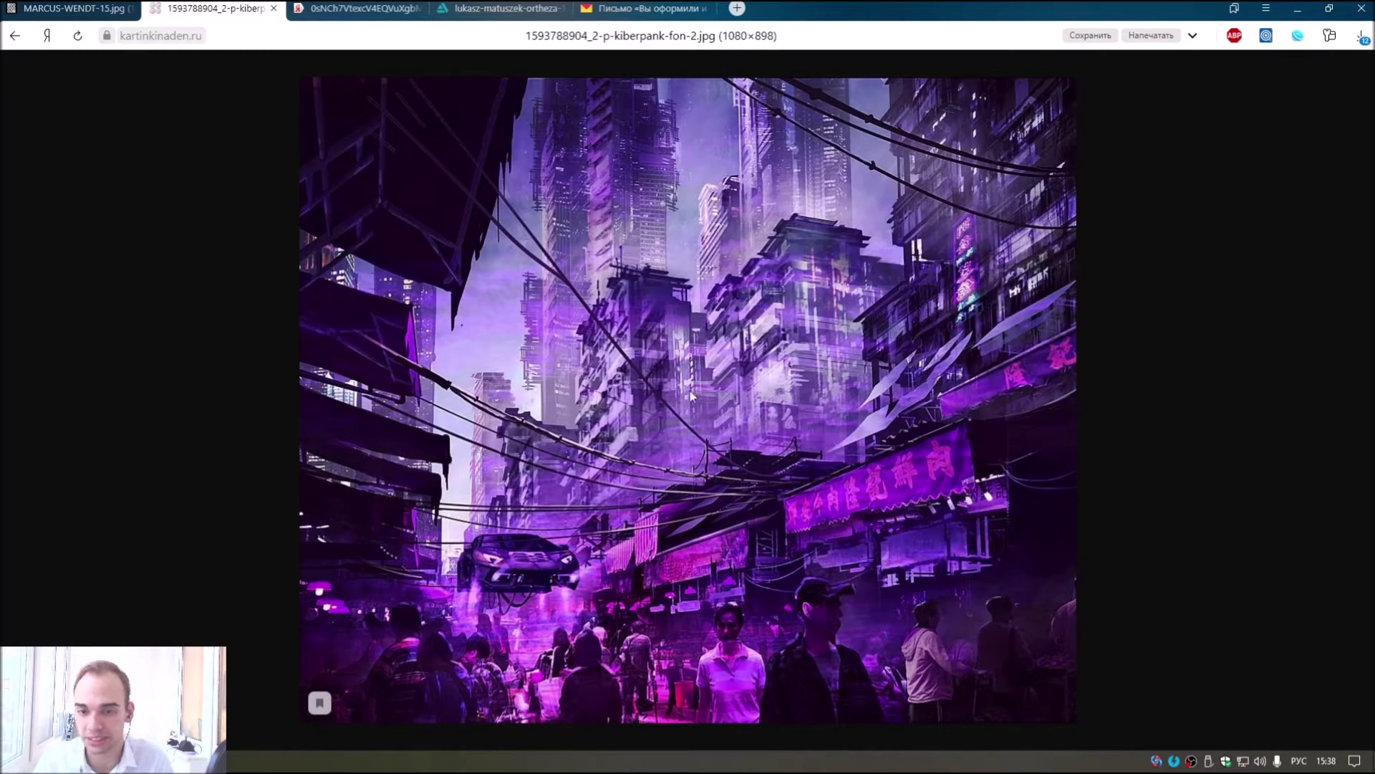
# Step: Flip through the browser's reference tabs, ending on the city image with HOTEL and MARINA signs
pyautogui.click(369, 7)
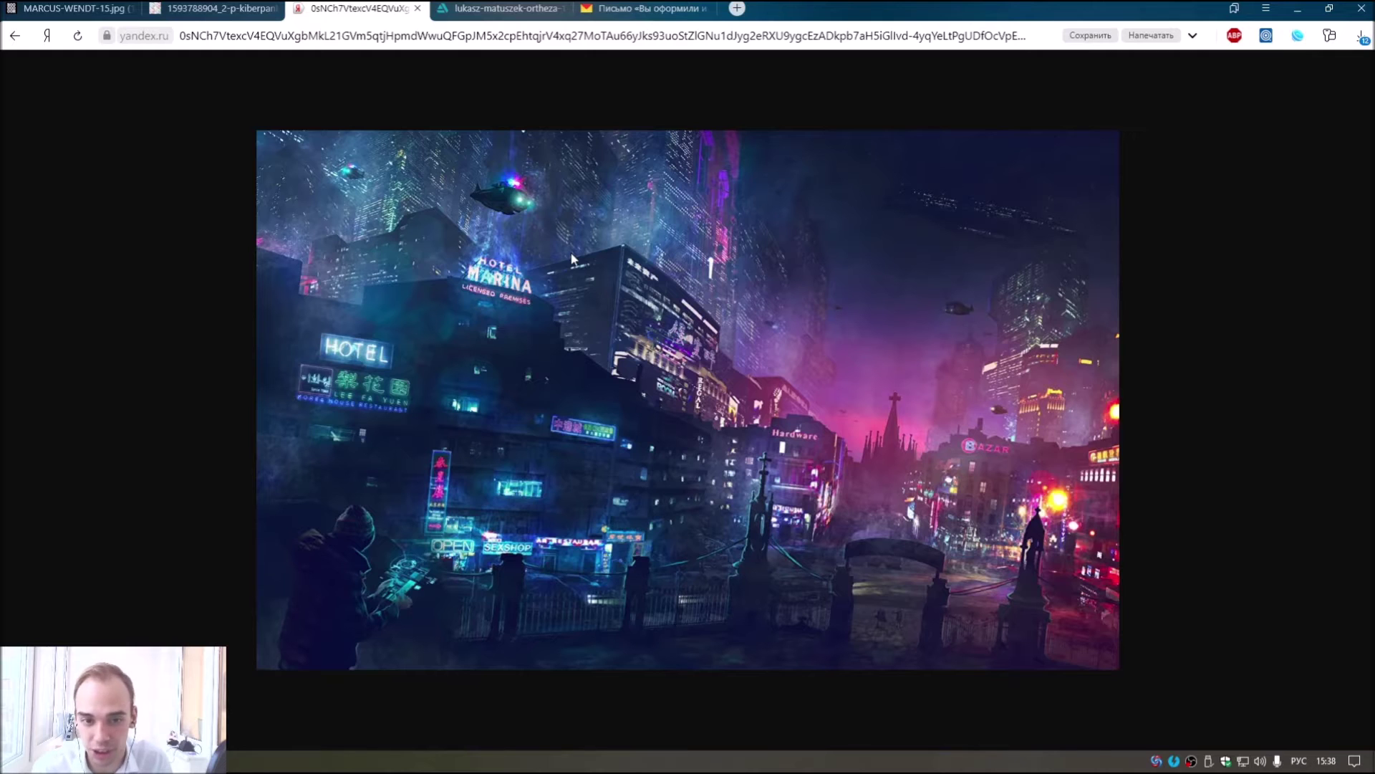
pyautogui.click(488, 7)
pyautogui.click(361, 8)
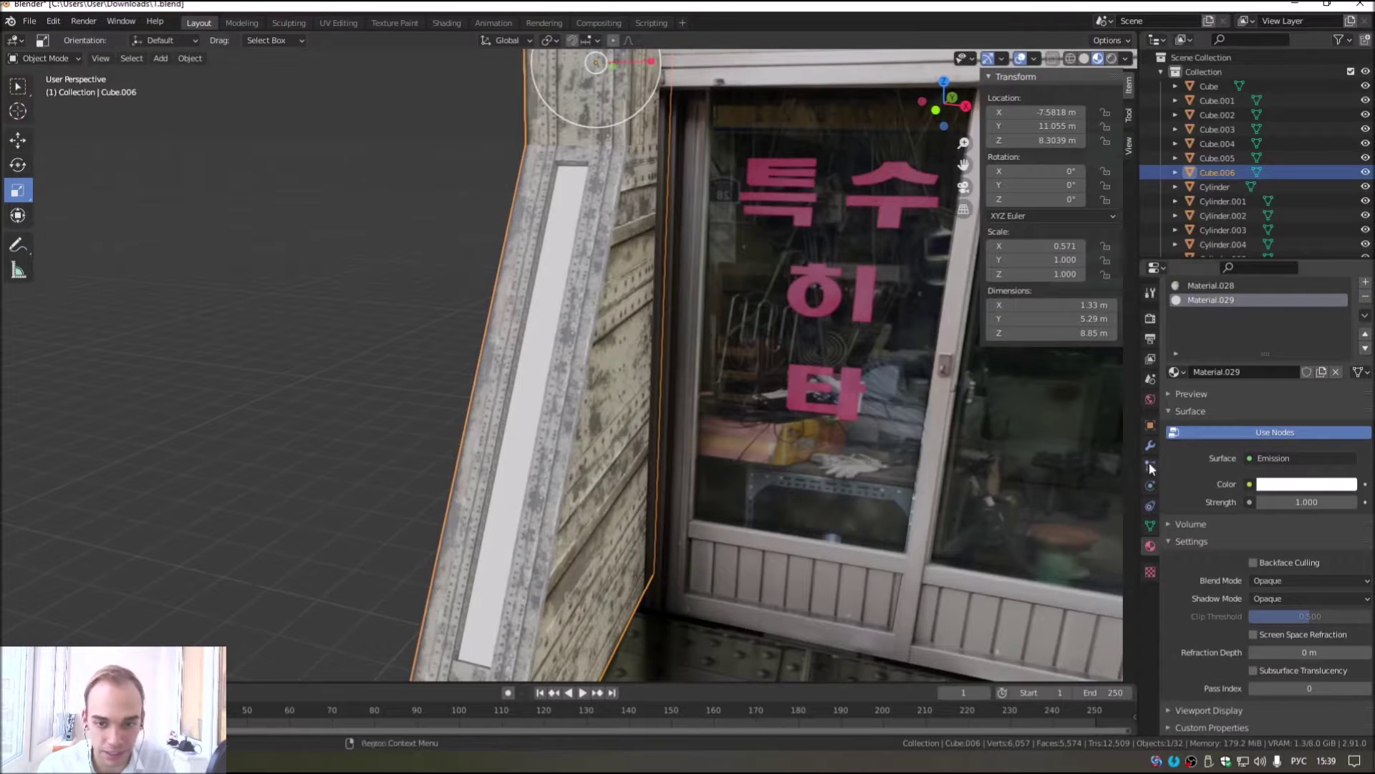
# Step: Tint Material.029's glow magenta and set its emission strength to 10
pyautogui.click(1292, 485)
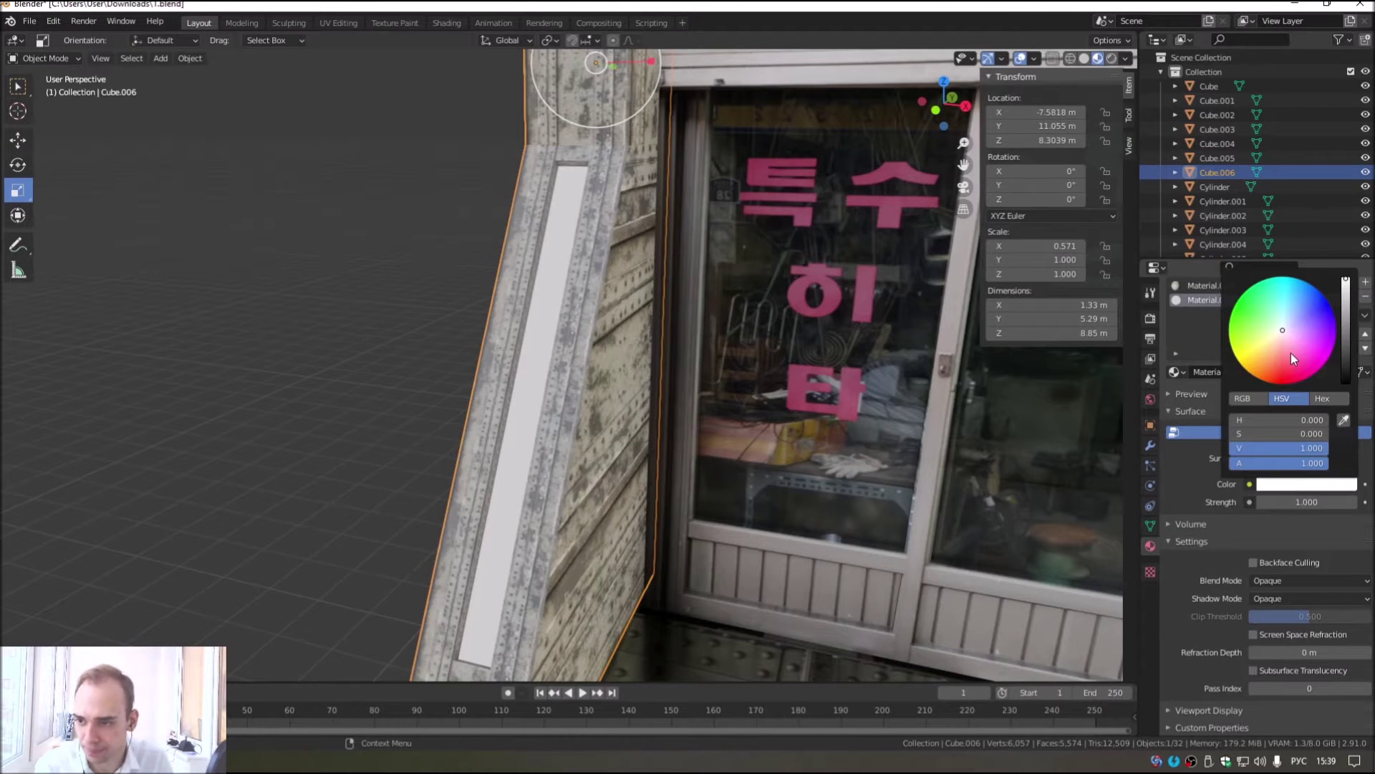
pyautogui.moveTo(1295, 328); pyautogui.dragTo(1328, 347)
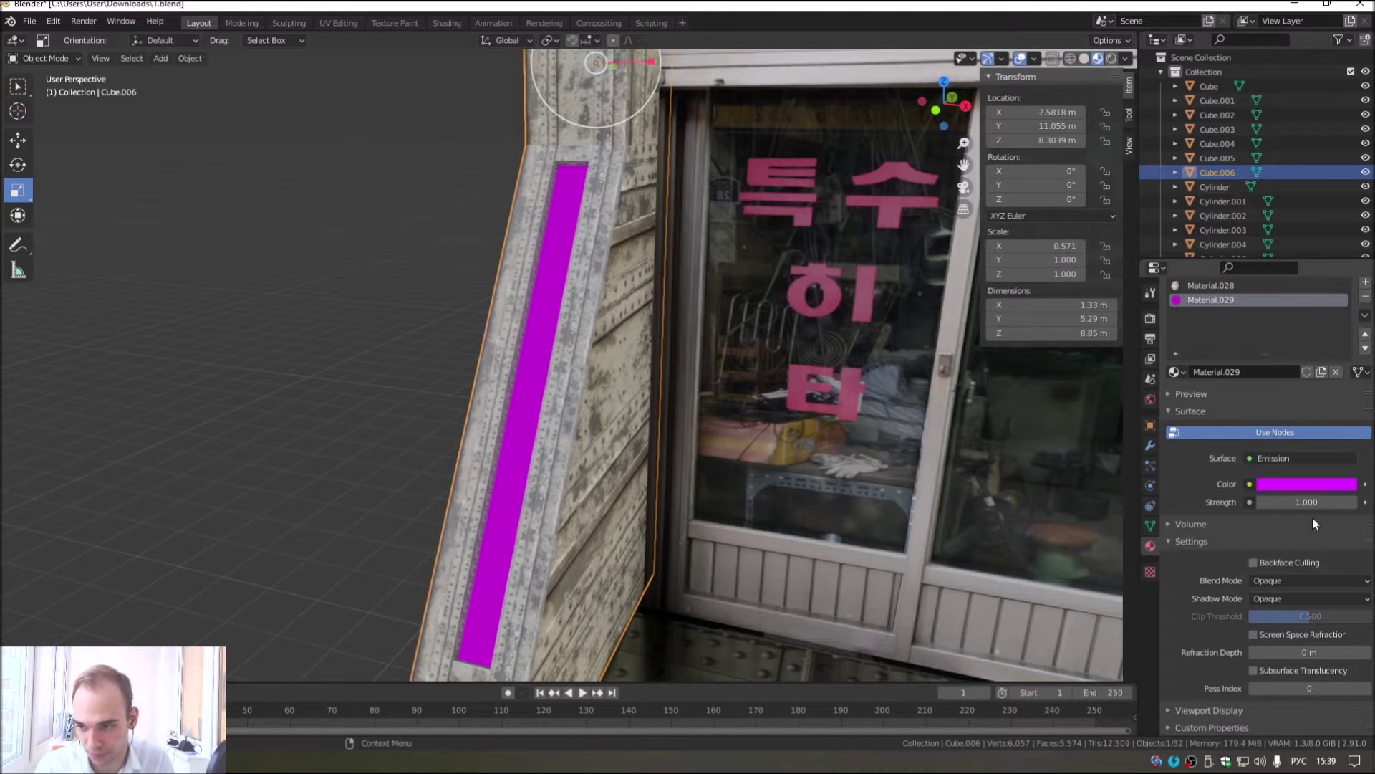
pyautogui.click(1301, 501)
pyautogui.write('1')
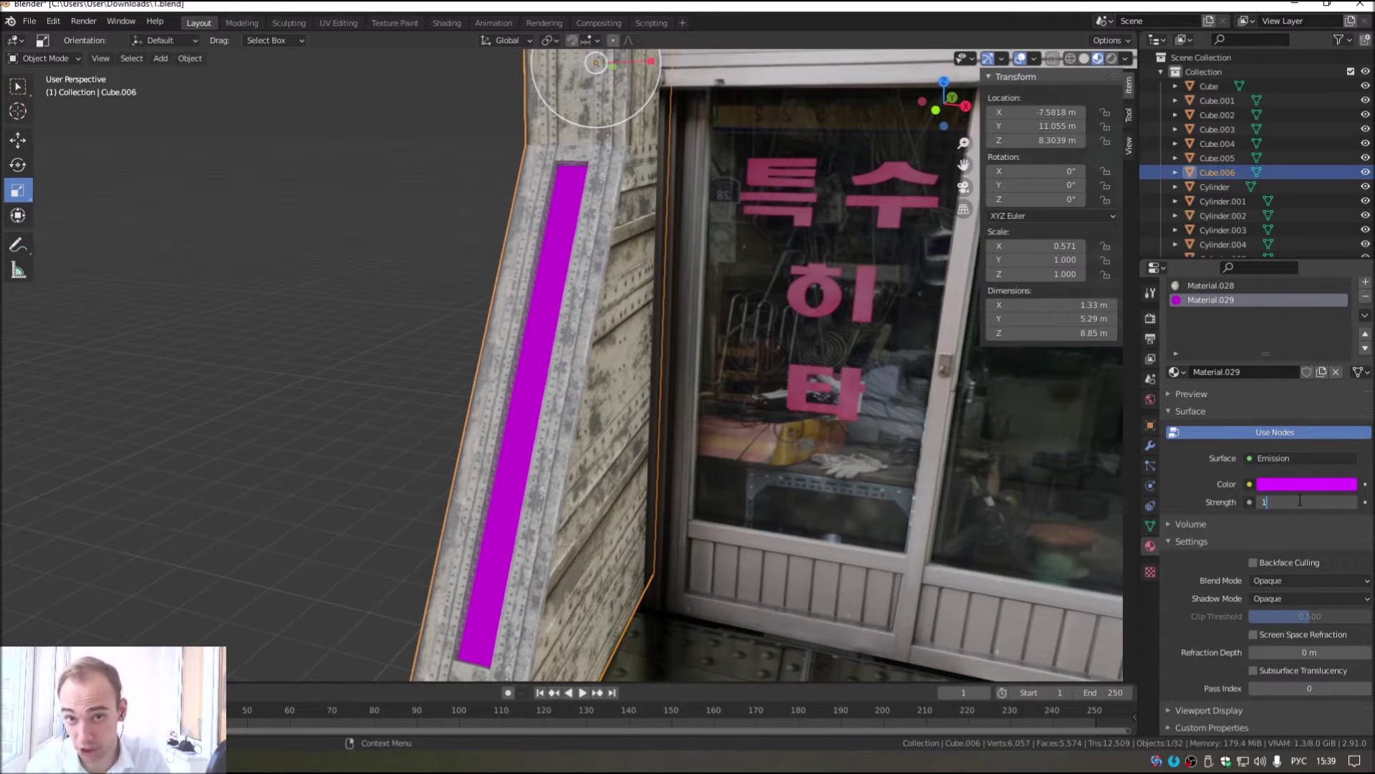
pyautogui.write('0.000')
pyautogui.press('Return')
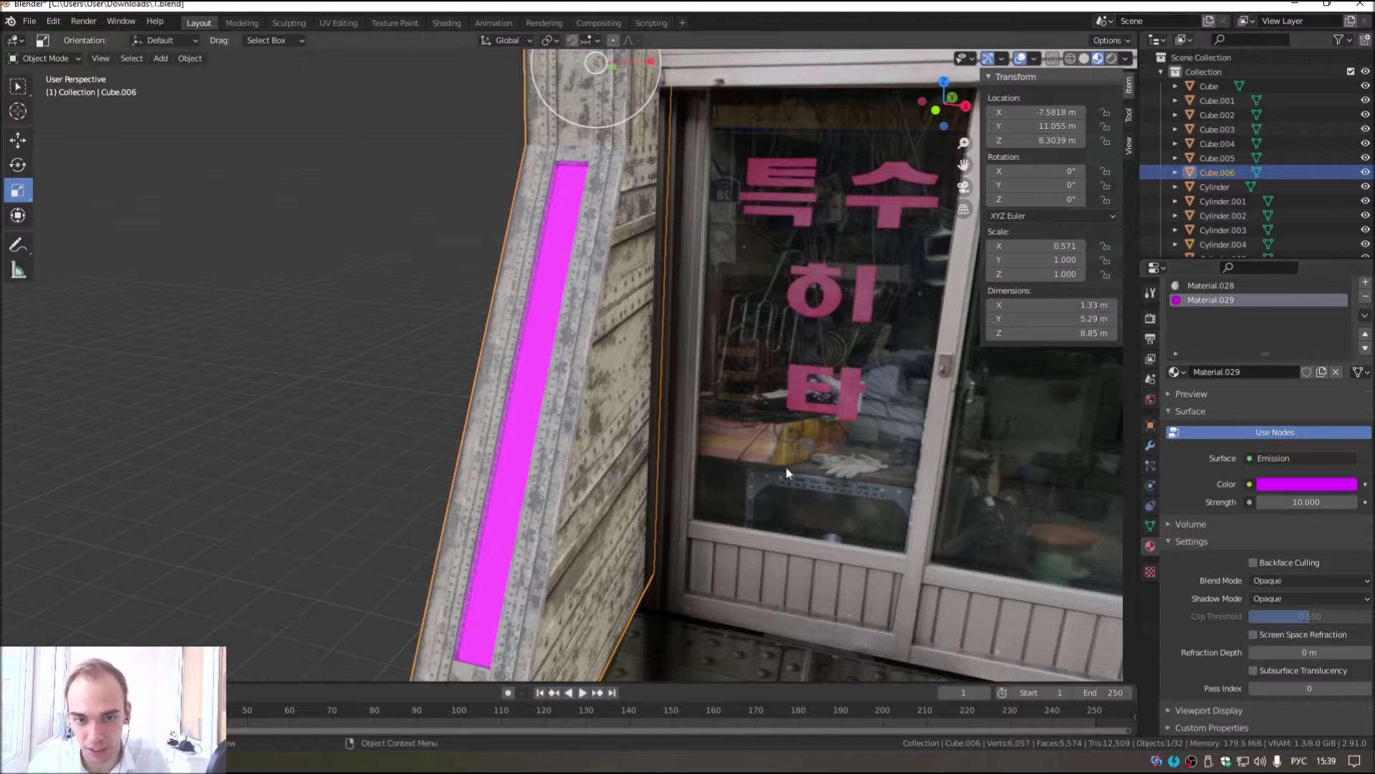
pyautogui.moveTo(814, 466); pyautogui.dragTo(704, 466, button='middle')
pyautogui.scroll(3, 703, 466)
pyautogui.scroll(-4, 508, 296)
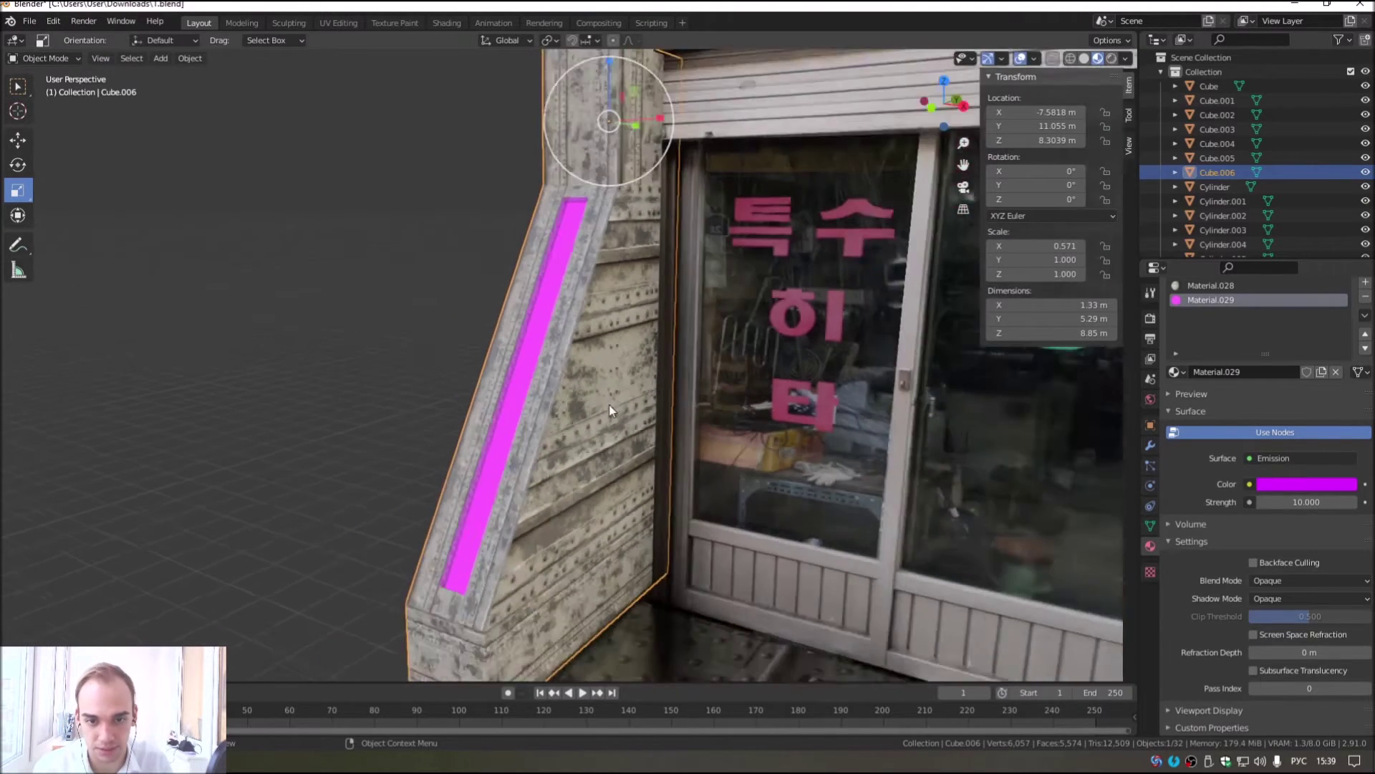
pyautogui.scroll(-3, 609, 406)
pyautogui.moveTo(575, 371)
pyautogui.mouseDown(button='middle')
pyautogui.moveTo(547, 377)
pyautogui.moveTo(667, 485)
pyautogui.moveTo(644, 402)
pyautogui.moveTo(539, 477)
pyautogui.moveTo(668, 515)
pyautogui.mouseUp(button='middle')
pyautogui.scroll(-3, 547, 381)
pyautogui.scroll(2, 573, 409)
pyautogui.scroll(2, 666, 484)
pyautogui.scroll(-2, 644, 402)
pyautogui.scroll(2, 667, 509)
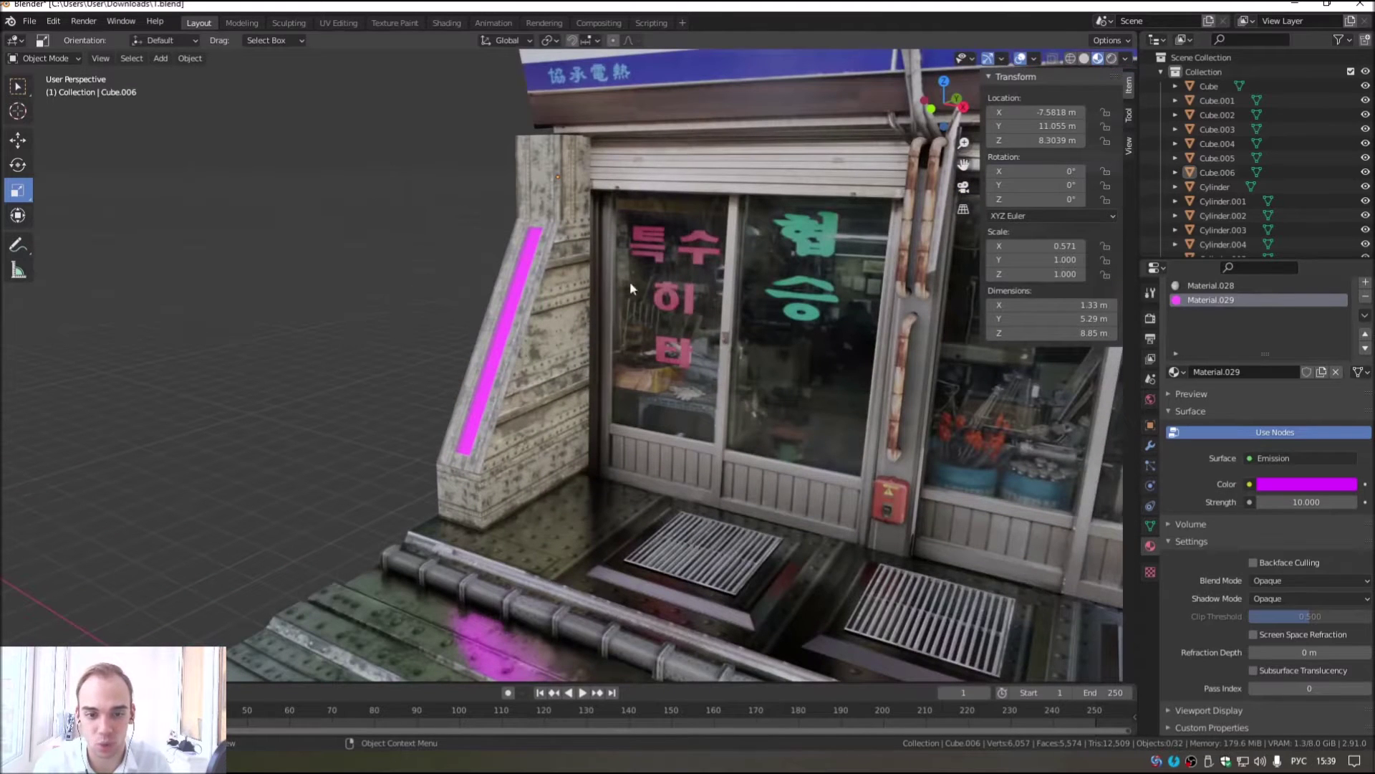
pyautogui.scroll(2, 552, 347)
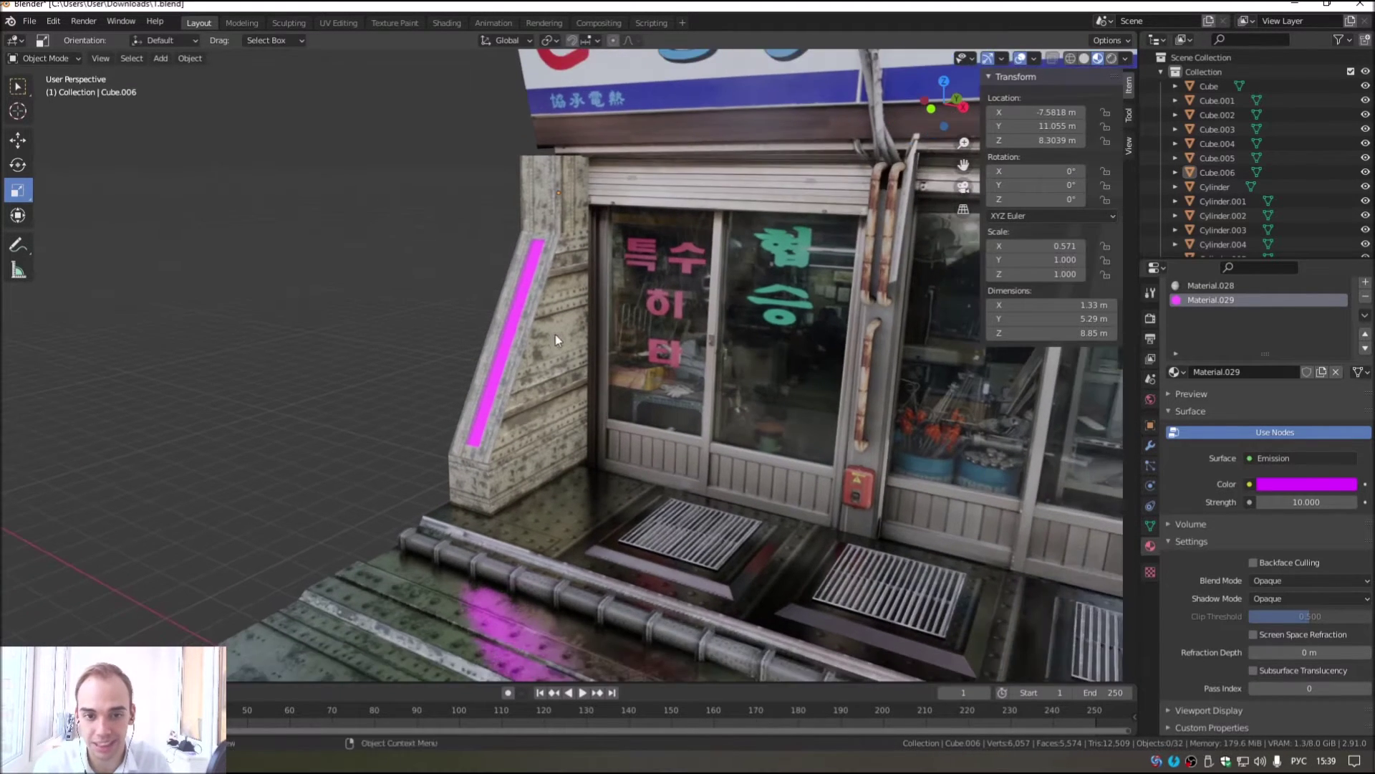
pyautogui.scroll(2, 556, 337)
pyautogui.scroll(-1, 552, 367)
pyautogui.scroll(-1, 552, 372)
pyautogui.scroll(-2, 548, 376)
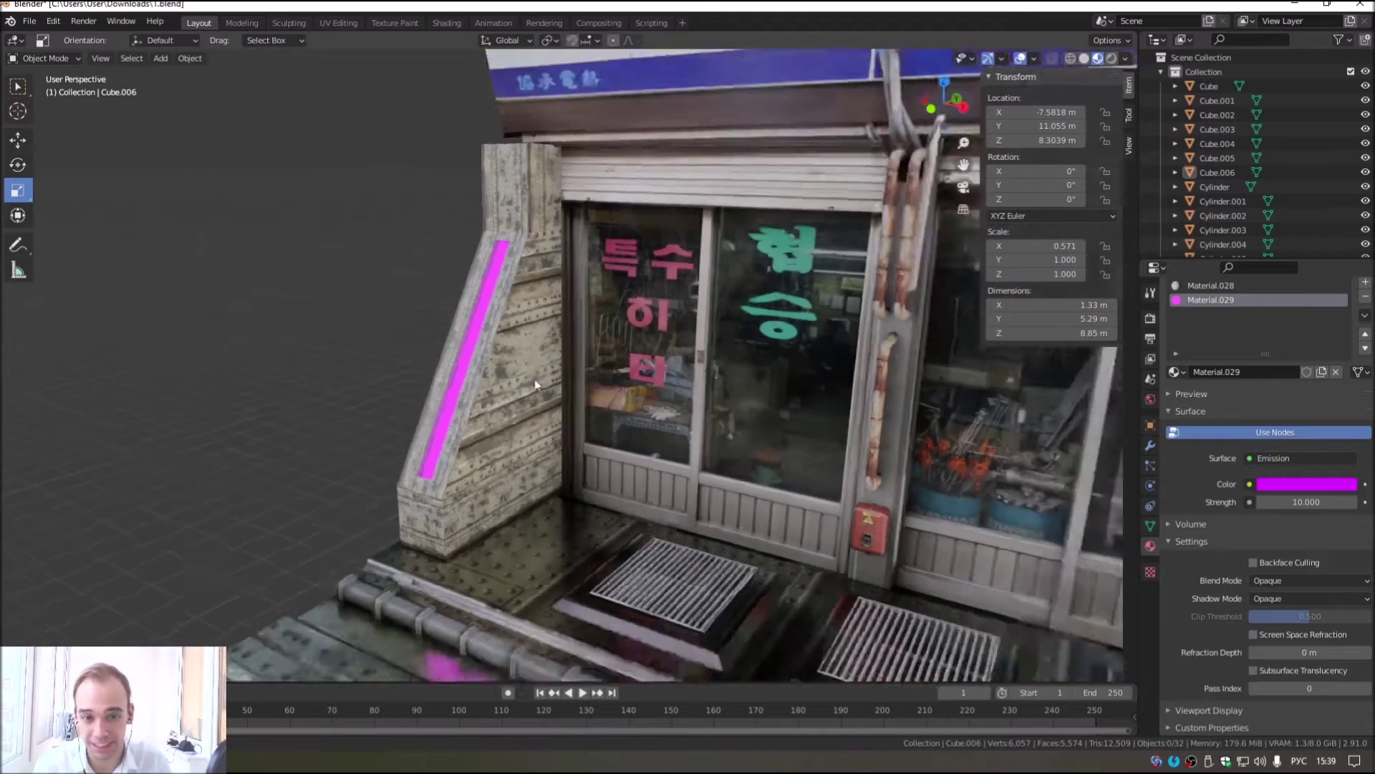
pyautogui.scroll(-2, 502, 383)
pyautogui.moveTo(499, 389)
pyautogui.mouseDown(button='middle')
pyautogui.moveTo(518, 365)
pyautogui.moveTo(716, 436)
pyautogui.moveTo(545, 367)
pyautogui.mouseUp(button='middle')
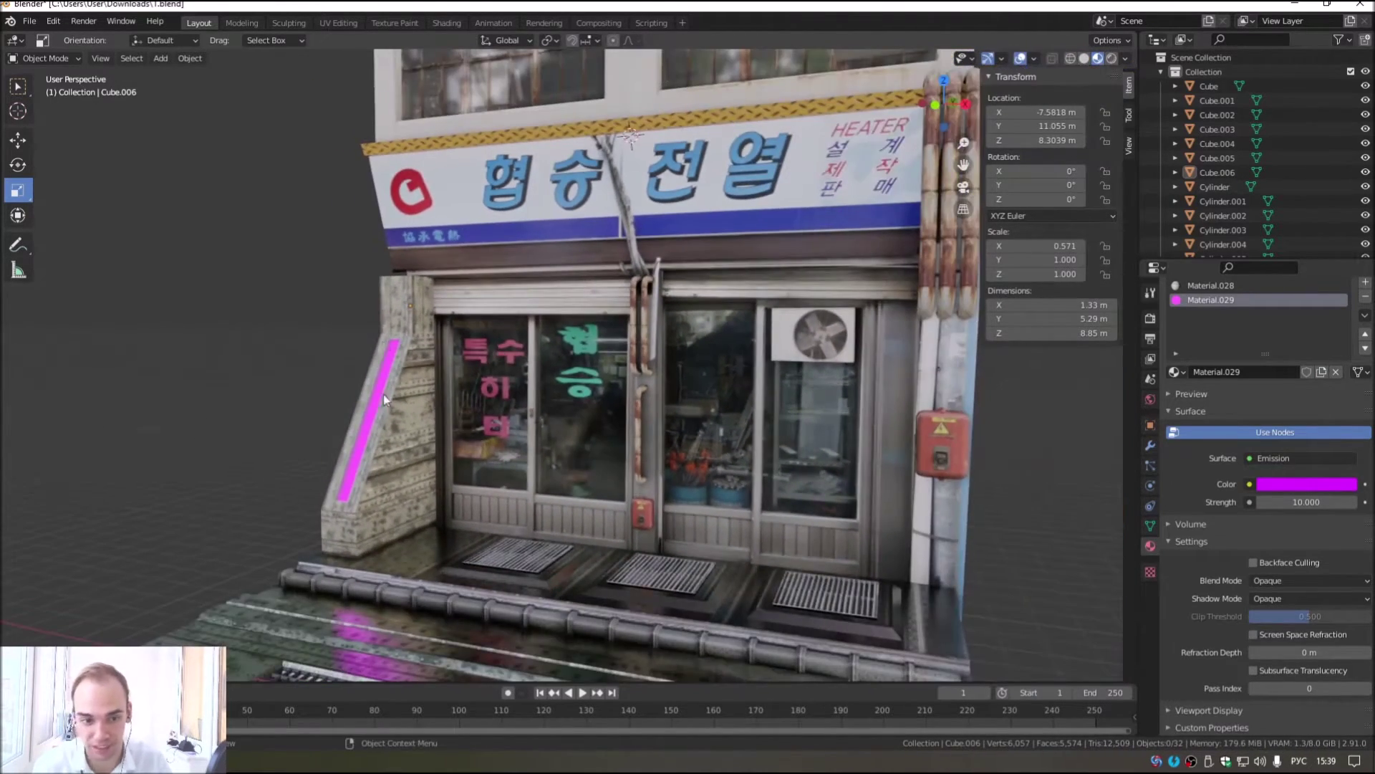
pyautogui.moveTo(423, 429); pyautogui.dragTo(428, 443, button='middle')
pyautogui.scroll(1, 428, 443)
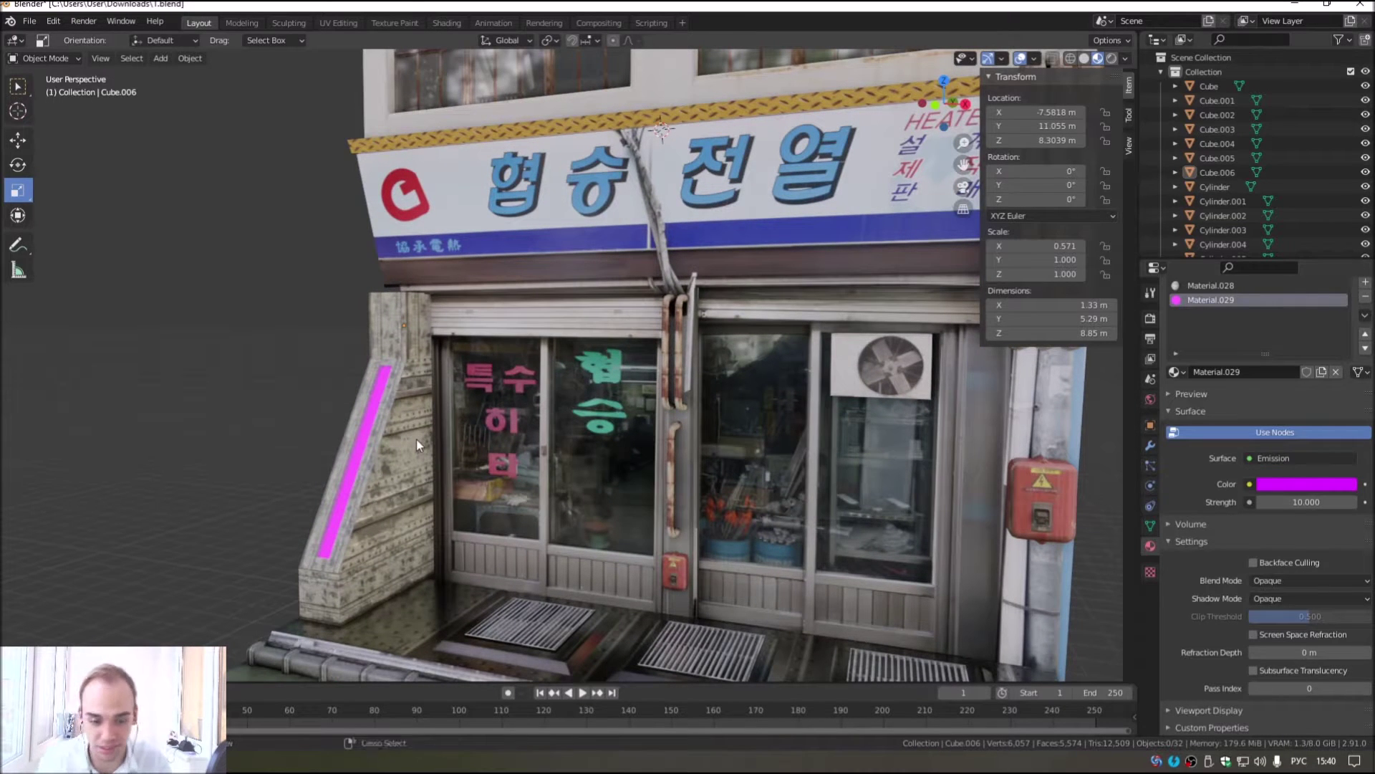
pyautogui.scroll(2, 488, 383)
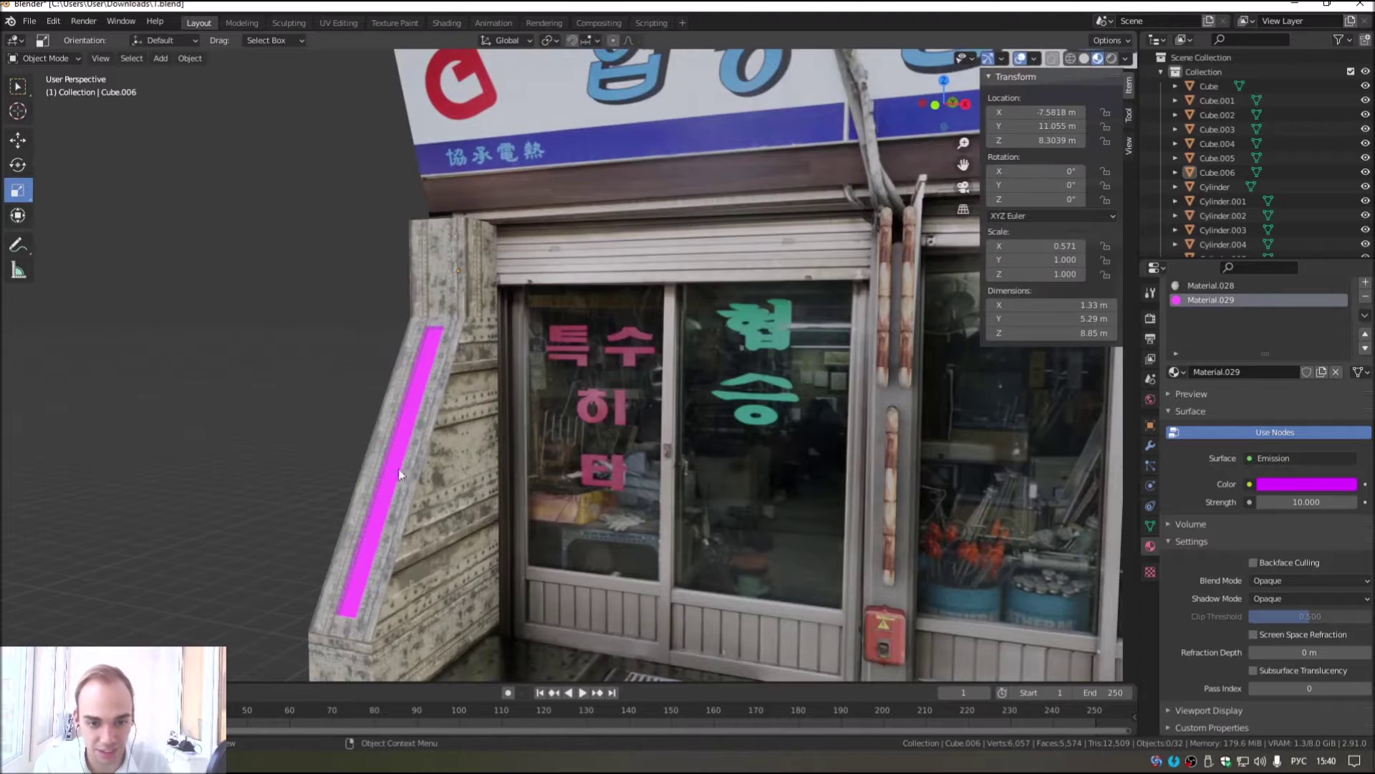
pyautogui.keyDown('shift'); pyautogui.moveTo(398, 469); pyautogui.dragTo(429, 398, button='middle'); pyautogui.keyUp('shift')
pyautogui.moveTo(602, 465)
pyautogui.mouseDown(button='middle')
pyautogui.moveTo(691, 382)
pyautogui.moveTo(786, 385)
pyautogui.moveTo(767, 389)
pyautogui.mouseUp(button='middle')
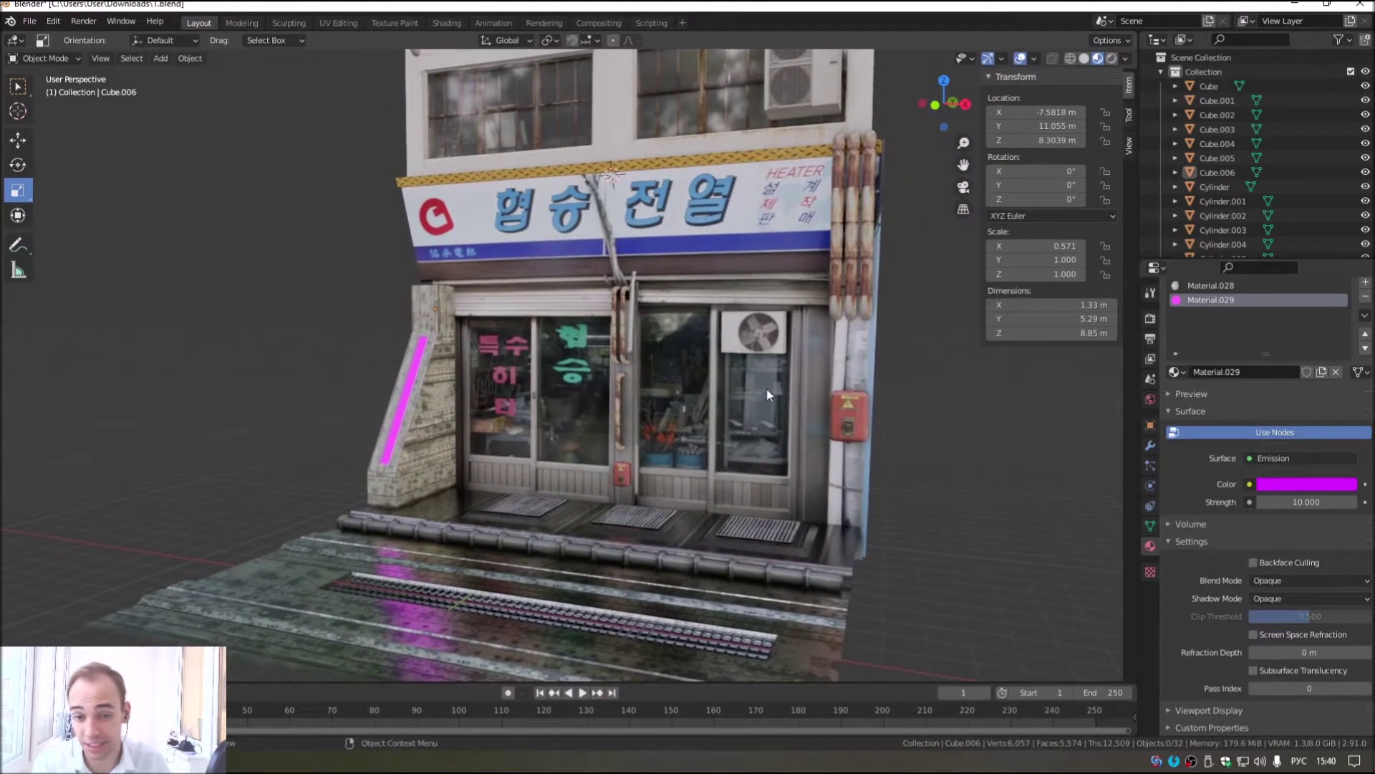
# Step: Keep Ambient Occlusion on and enable Screen Space Reflections in the Eevee render settings
pyautogui.click(1150, 320)
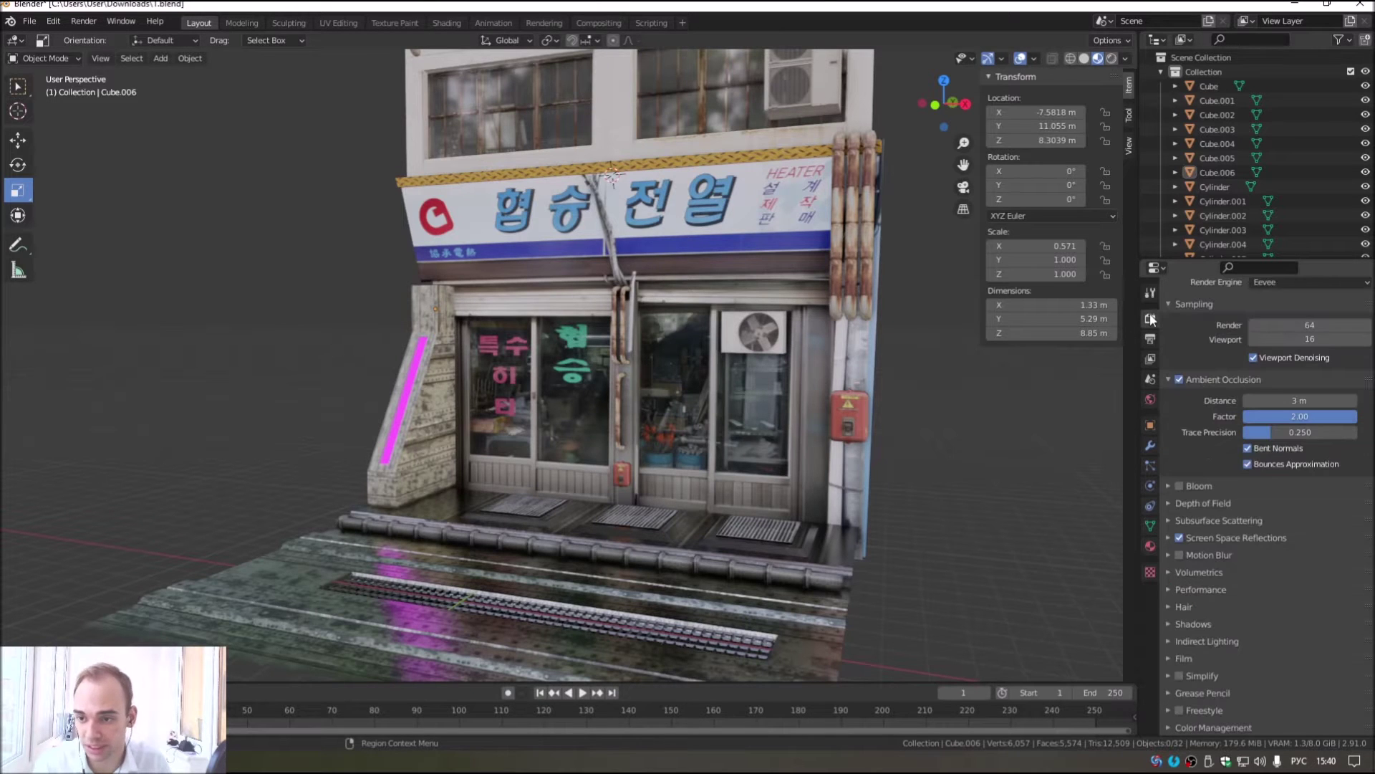
pyautogui.click(1179, 380)
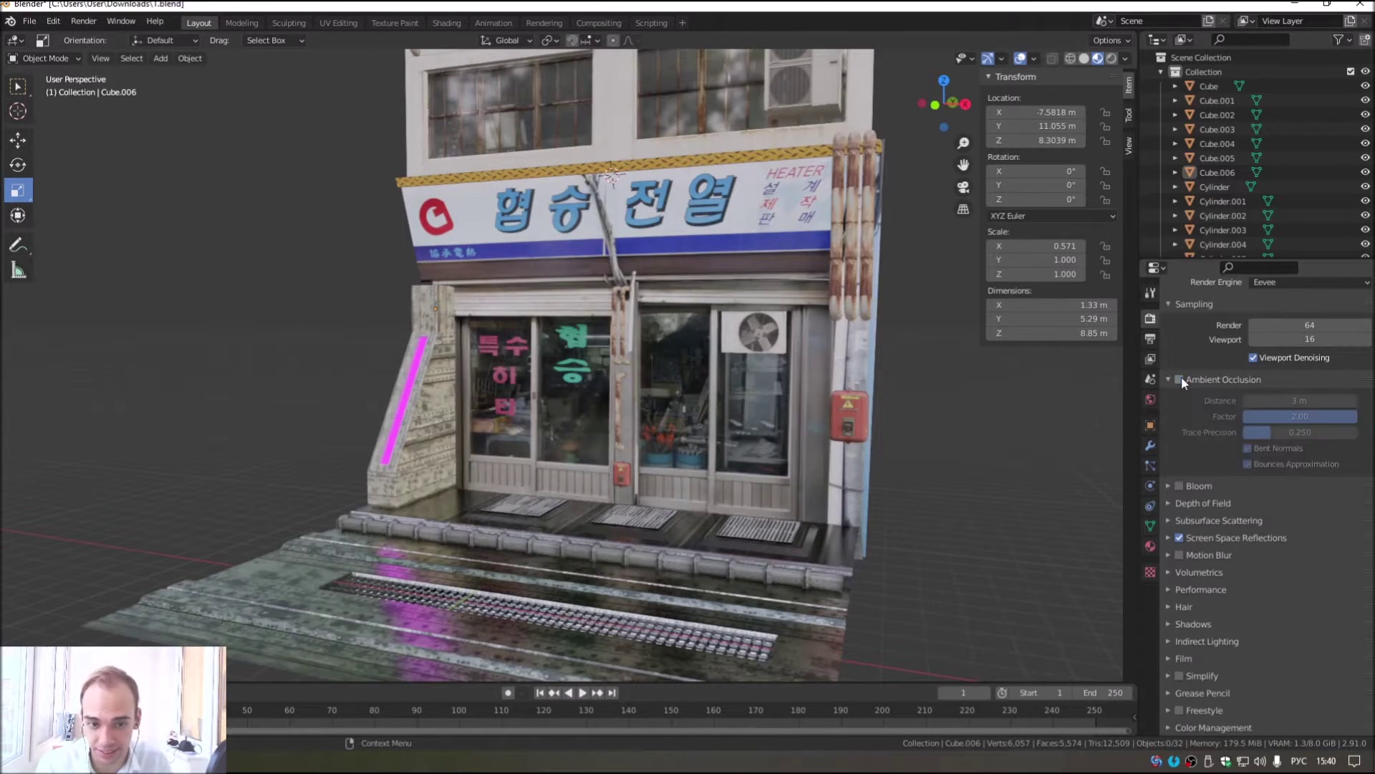
pyautogui.click(1179, 379)
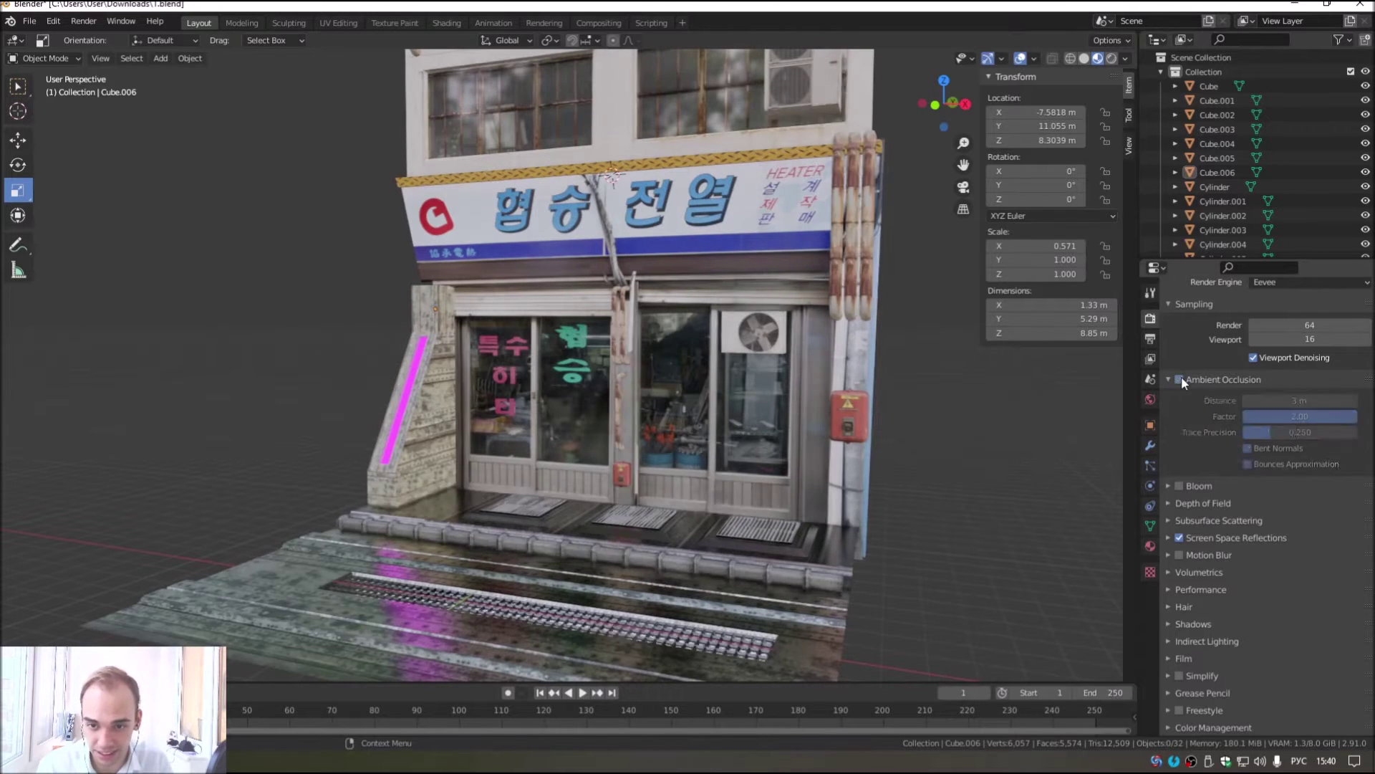
pyautogui.click(1179, 379)
pyautogui.click(1179, 537)
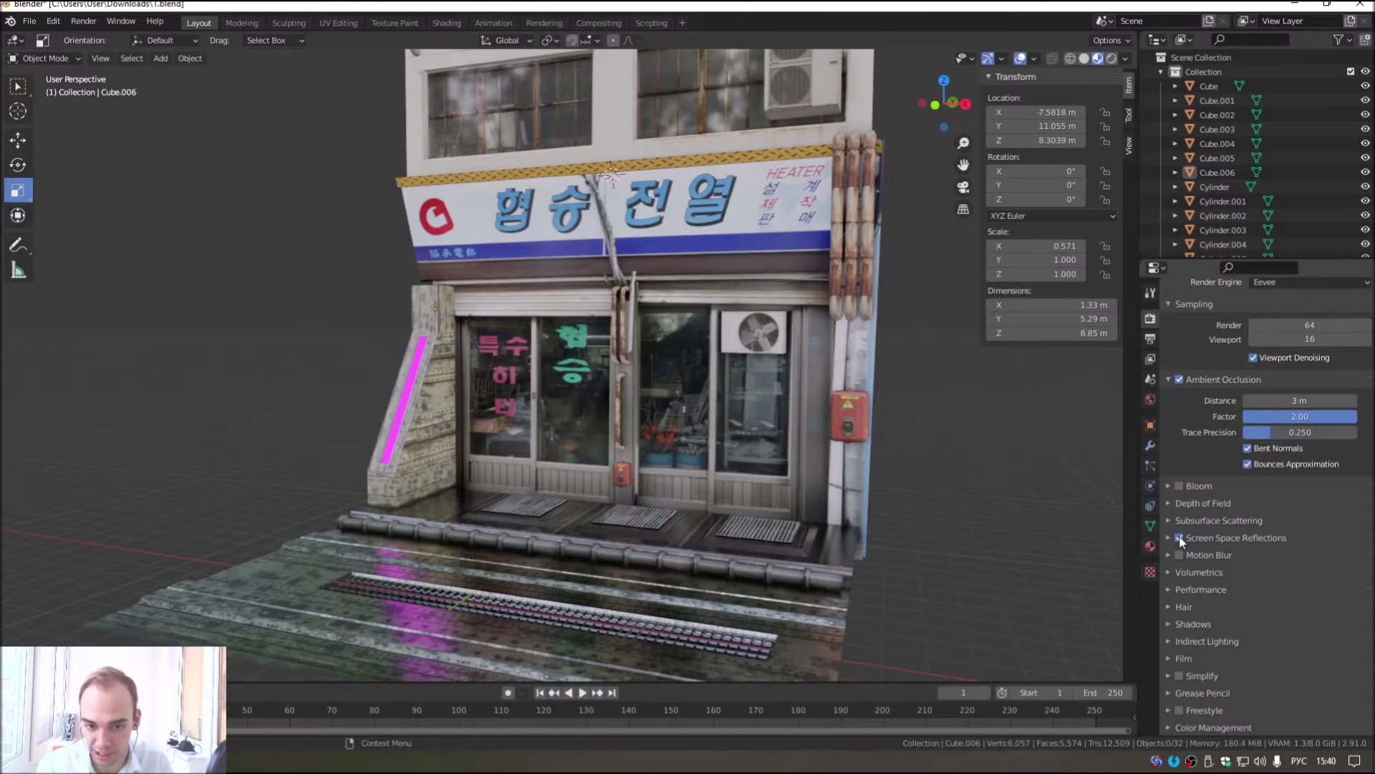
# Step: Enable Bloom, compare the glow with it off and on, and expand its settings
pyautogui.click(1180, 486)
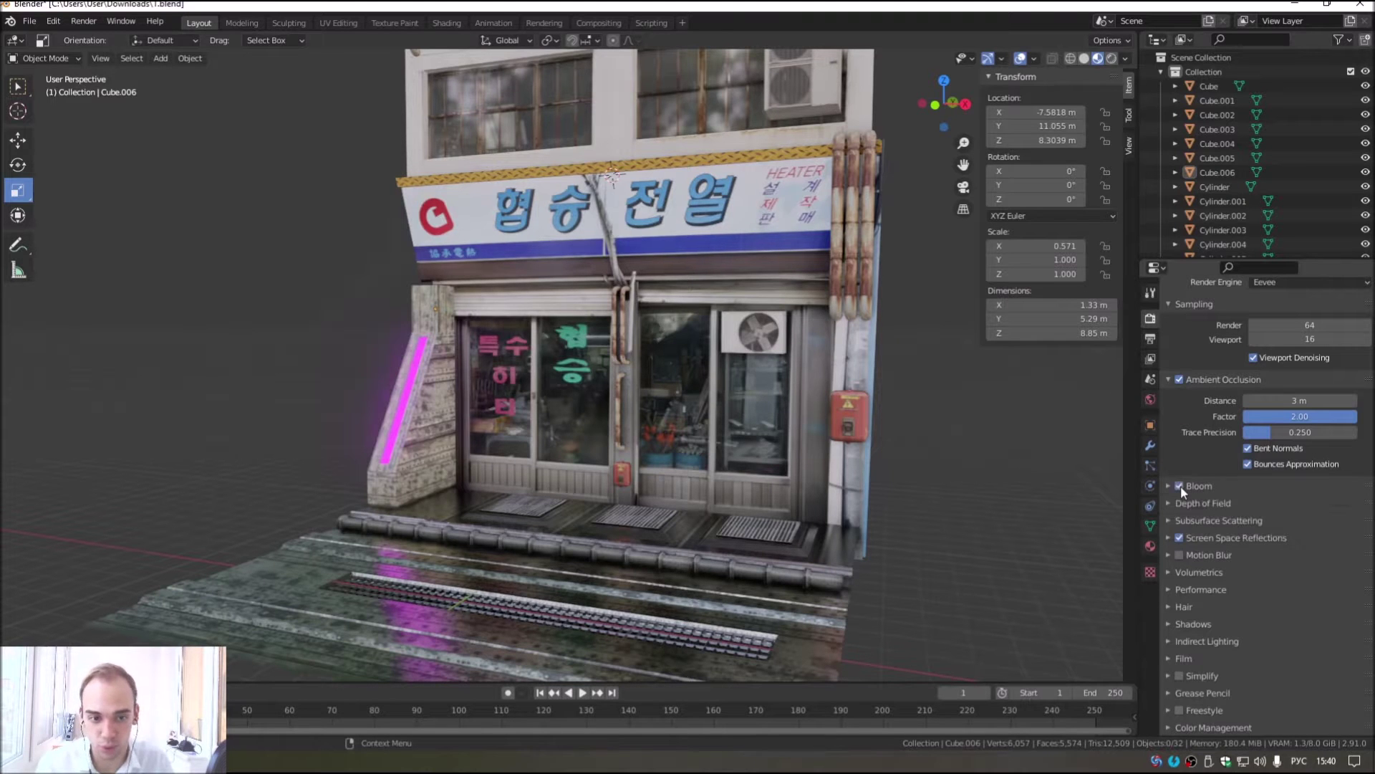
pyautogui.scroll(3, 366, 440)
pyautogui.scroll(2, 366, 440)
pyautogui.scroll(2, 354, 447)
pyautogui.scroll(3, 354, 447)
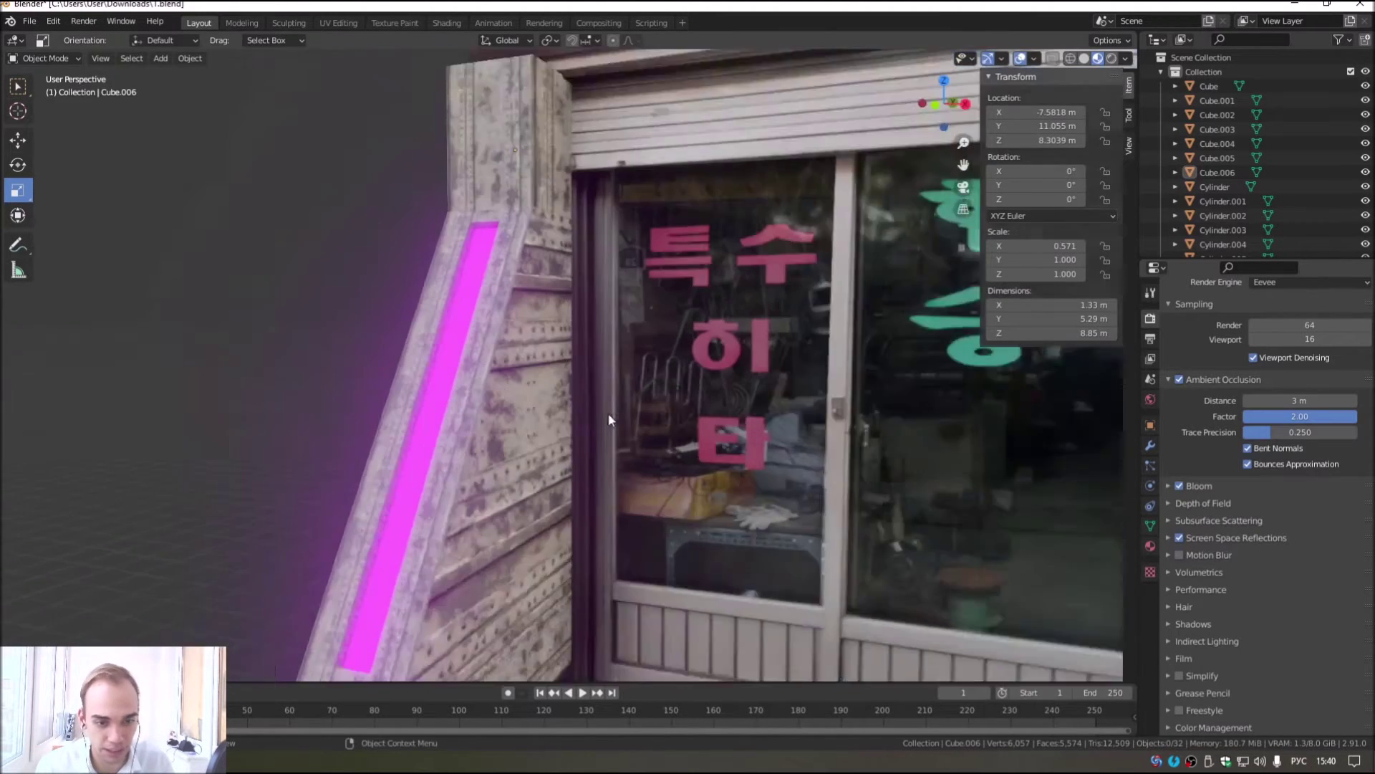
pyautogui.click(1177, 485)
pyautogui.click(1177, 485)
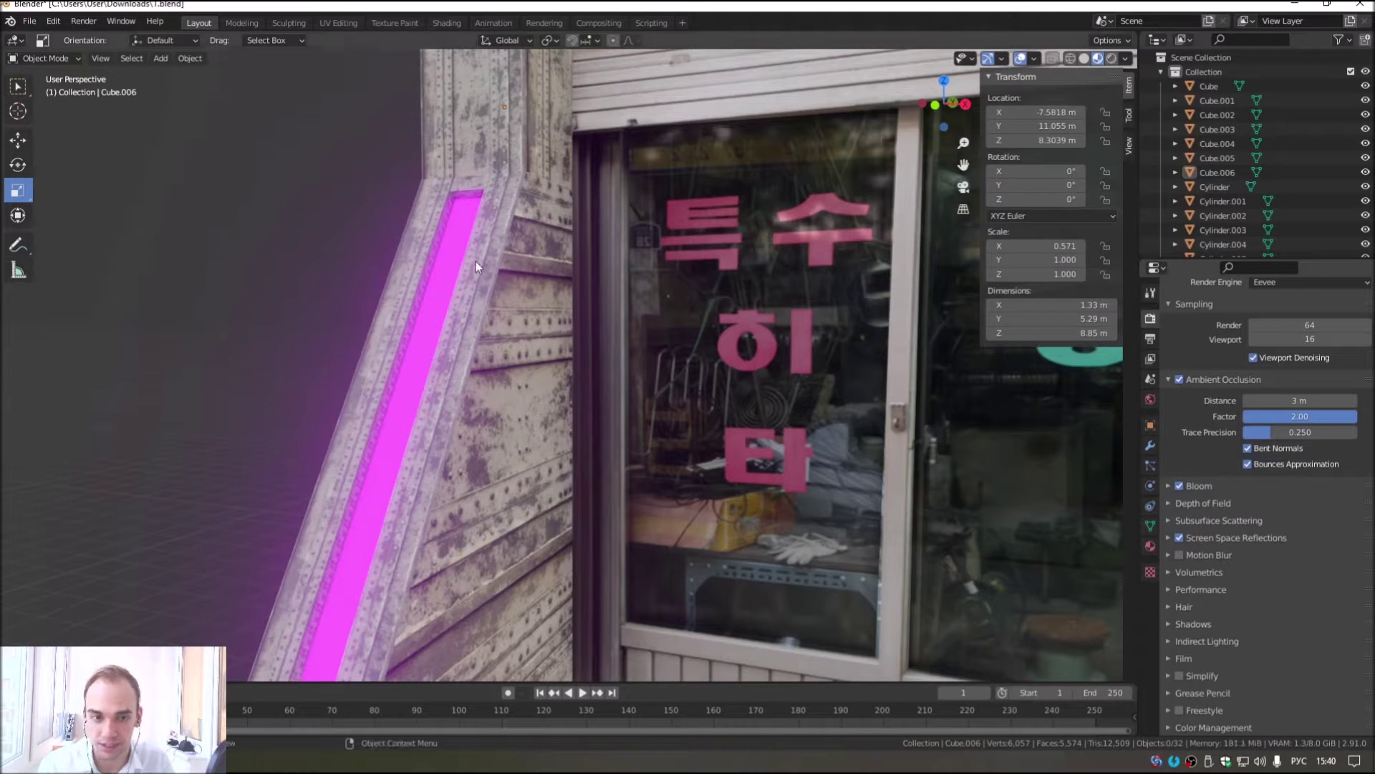
pyautogui.click(1167, 485)
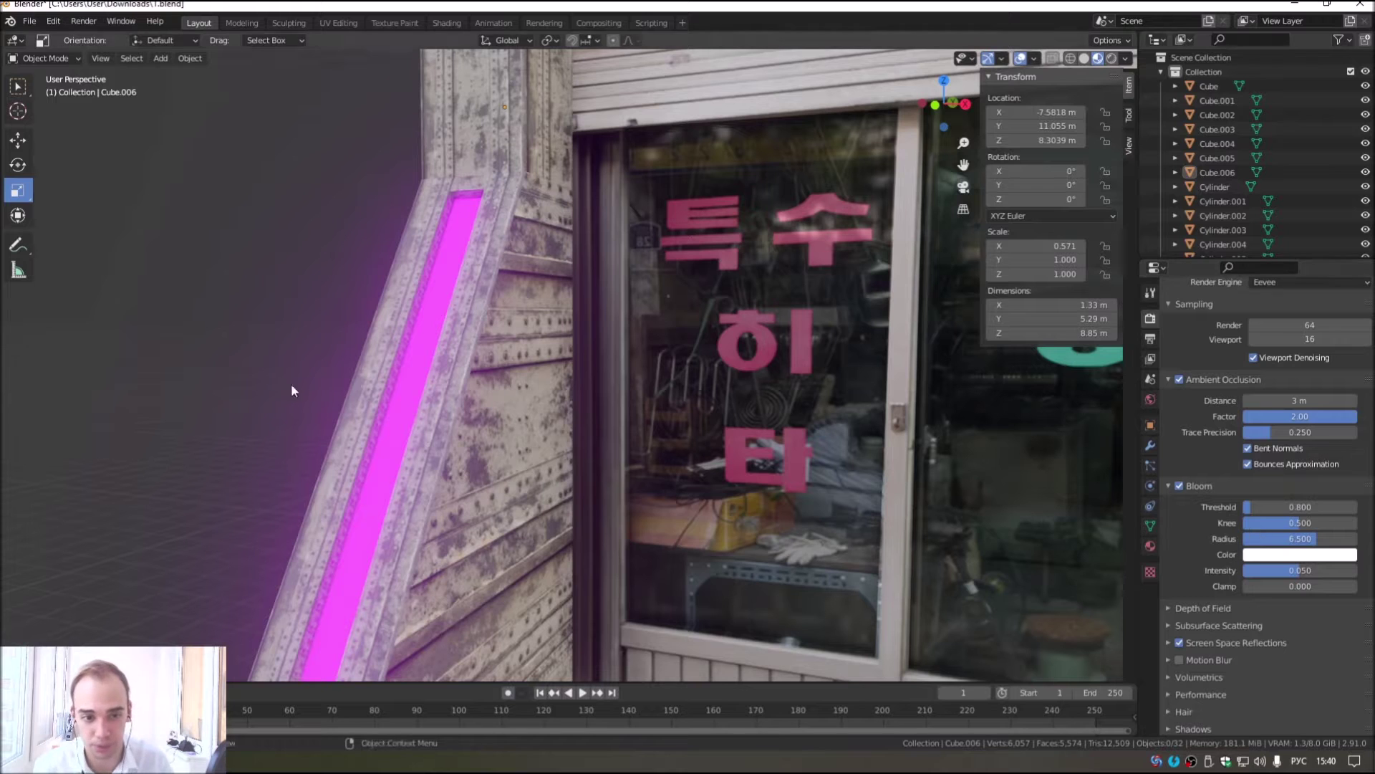
pyautogui.scroll(-2, 432, 441)
pyautogui.scroll(-3, 434, 441)
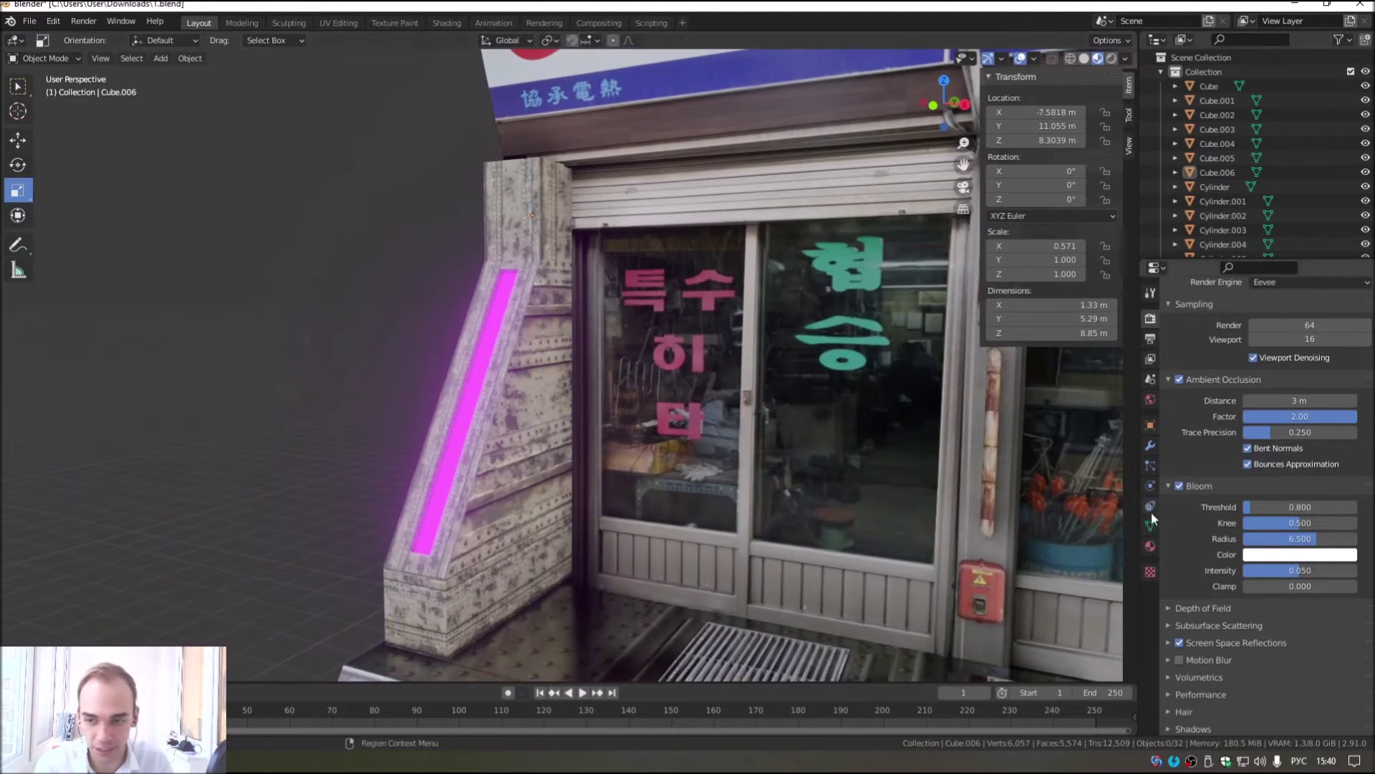
# Step: Reduce the bloom radius from 10 to 6
pyautogui.scroll(3, 440, 293)
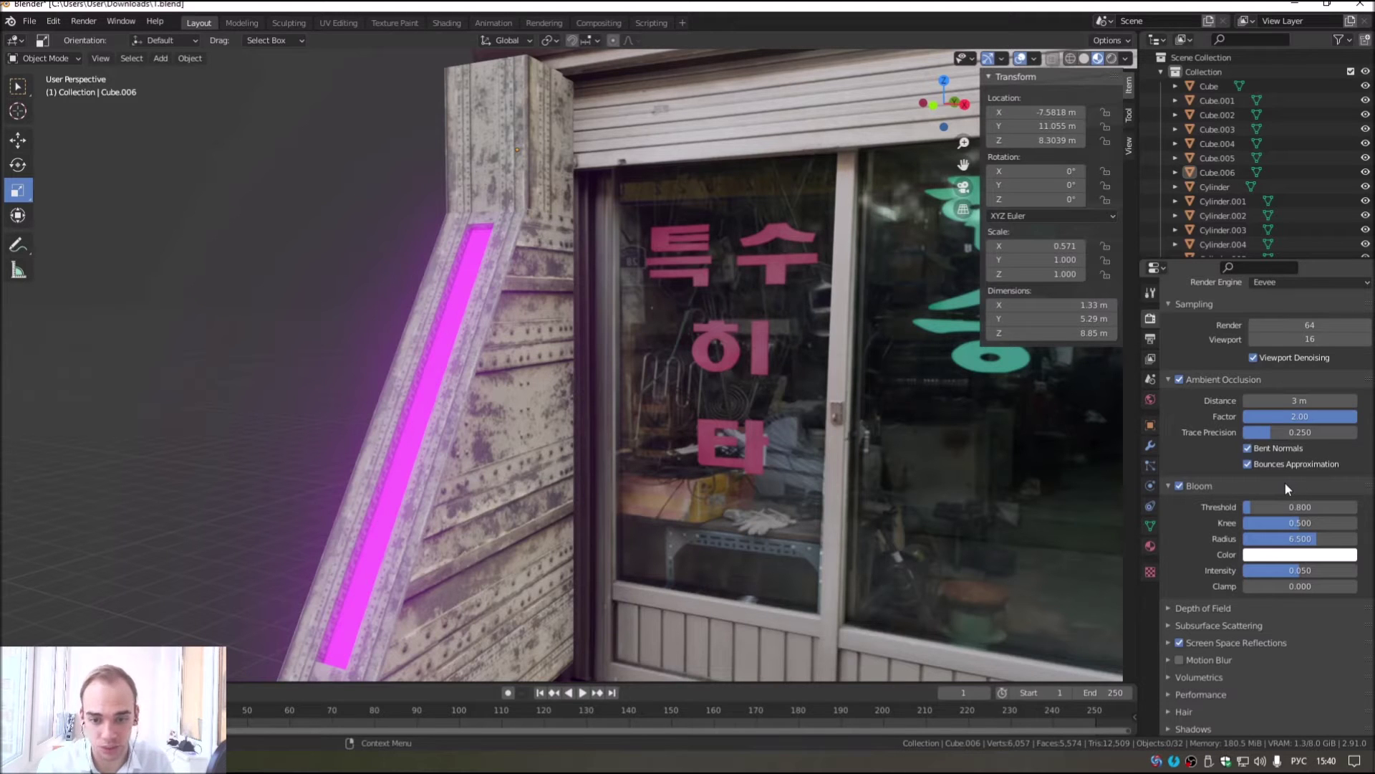
pyautogui.moveTo(589, 399)
pyautogui.mouseDown(button='middle')
pyautogui.moveTo(504, 435)
pyautogui.moveTo(526, 354)
pyautogui.moveTo(644, 380)
pyautogui.mouseUp(button='middle')
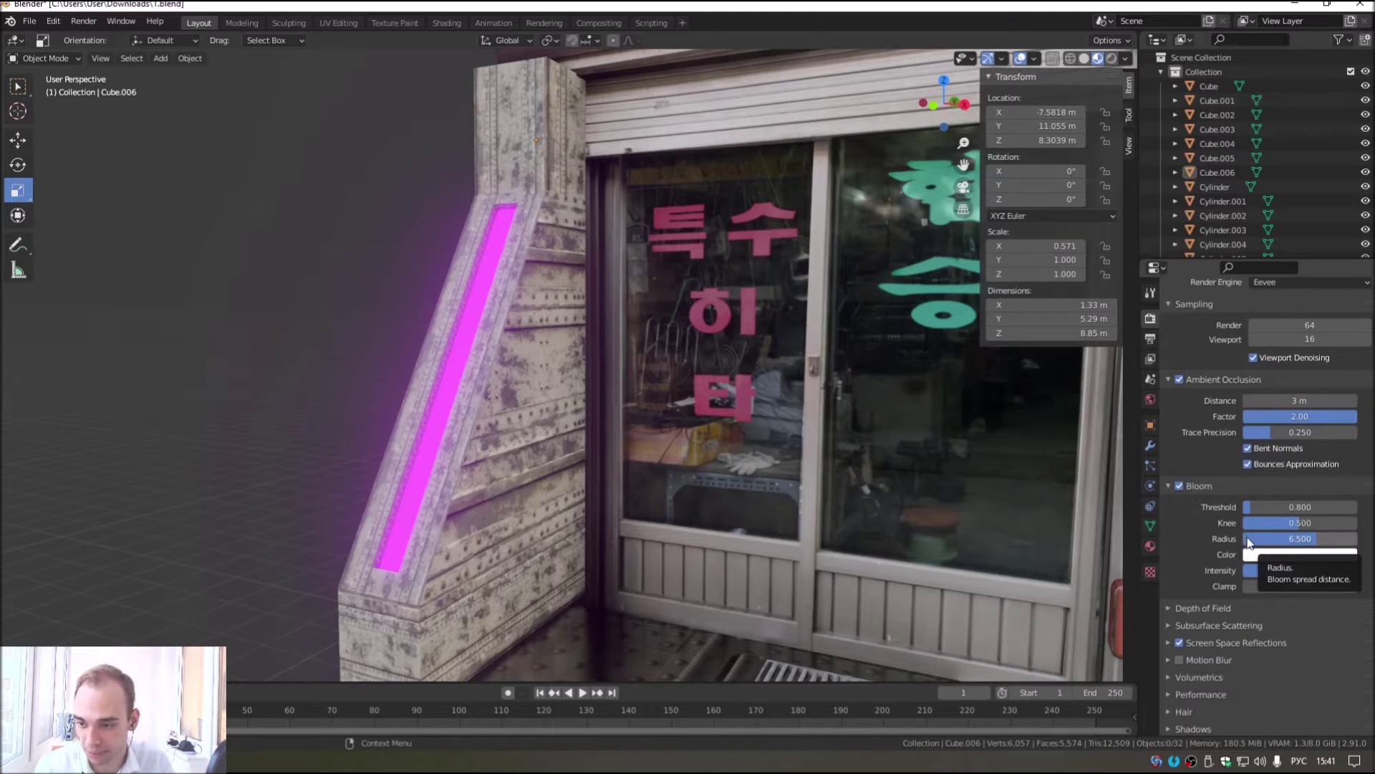
pyautogui.moveTo(1293, 539)
pyautogui.mouseDown()
pyautogui.moveTo(1247, 539)
pyautogui.moveTo(1357, 538)
pyautogui.mouseUp()
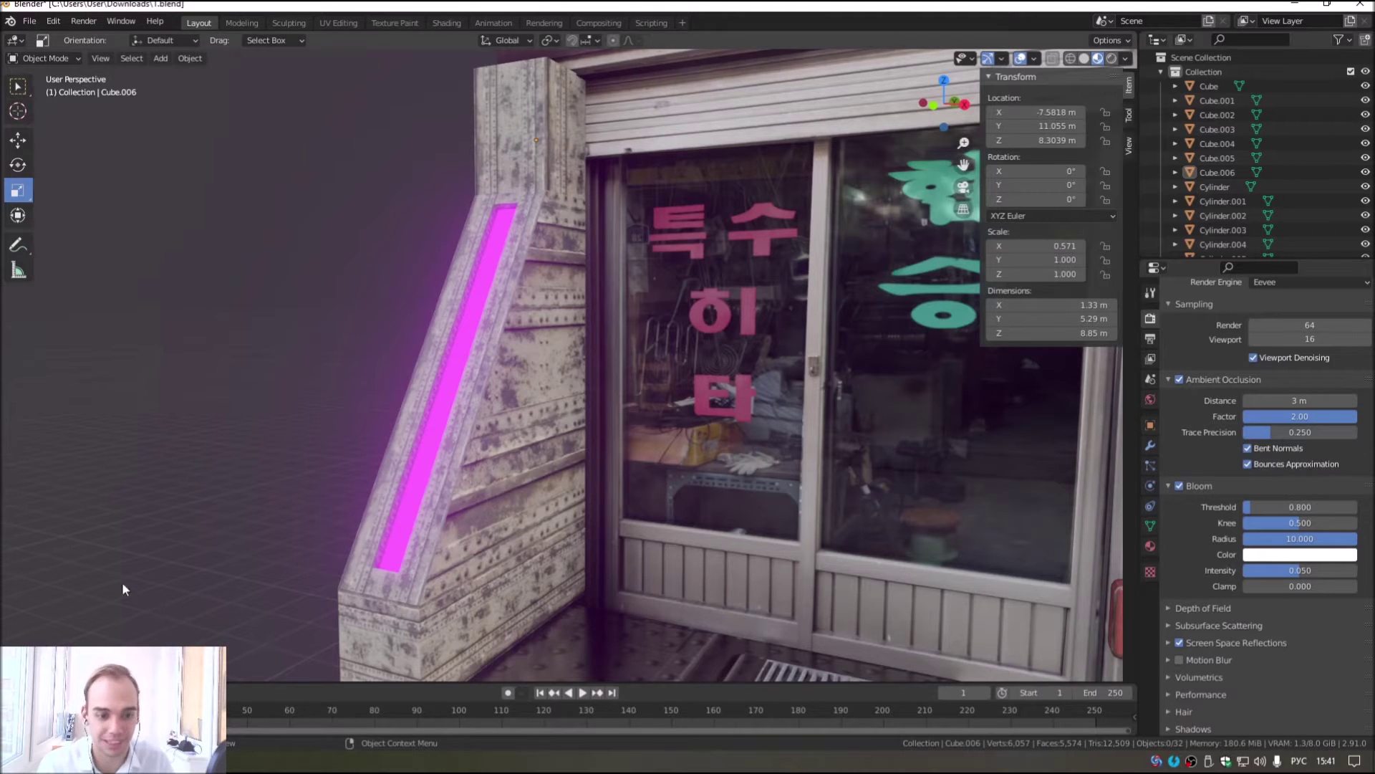
pyautogui.moveTo(1344, 543); pyautogui.dragTo(1302, 538)
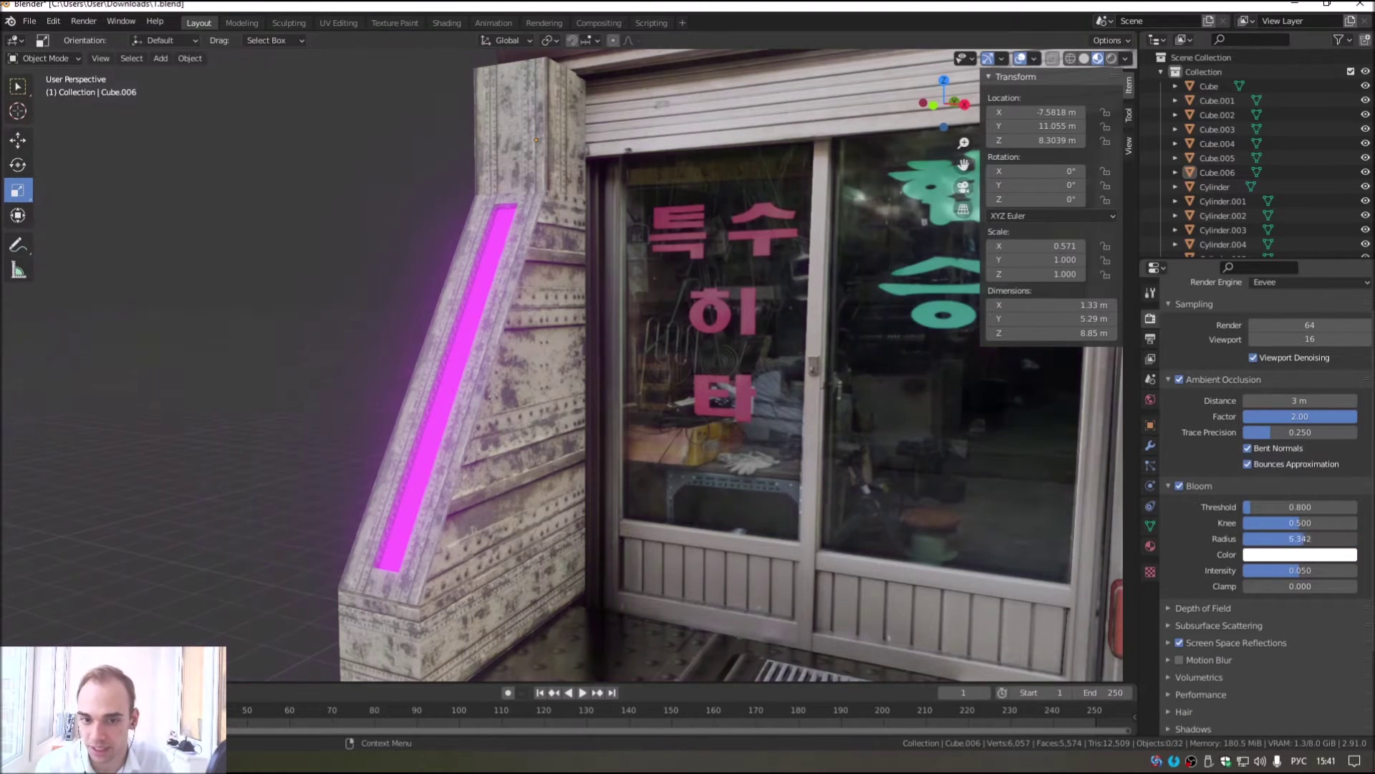
pyautogui.click(1318, 538)
pyautogui.write('6')
pyautogui.press('Return')
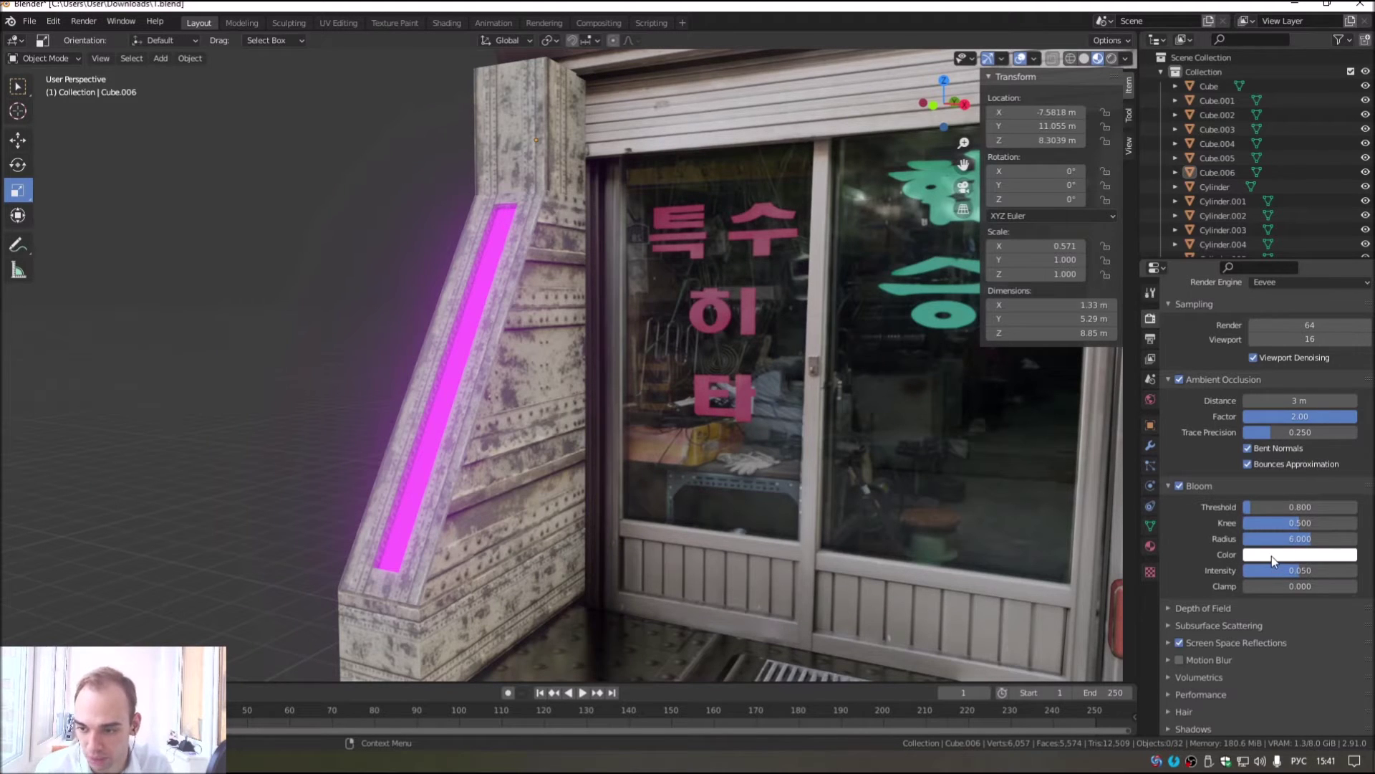
# Step: Try a magenta bloom colour, then return it to white
pyautogui.click(1271, 556)
pyautogui.moveTo(1271, 518); pyautogui.dragTo(1325, 517)
pyautogui.moveTo(1232, 504); pyautogui.dragTo(1315, 504)
pyautogui.moveTo(1329, 442); pyautogui.dragTo(1295, 422)
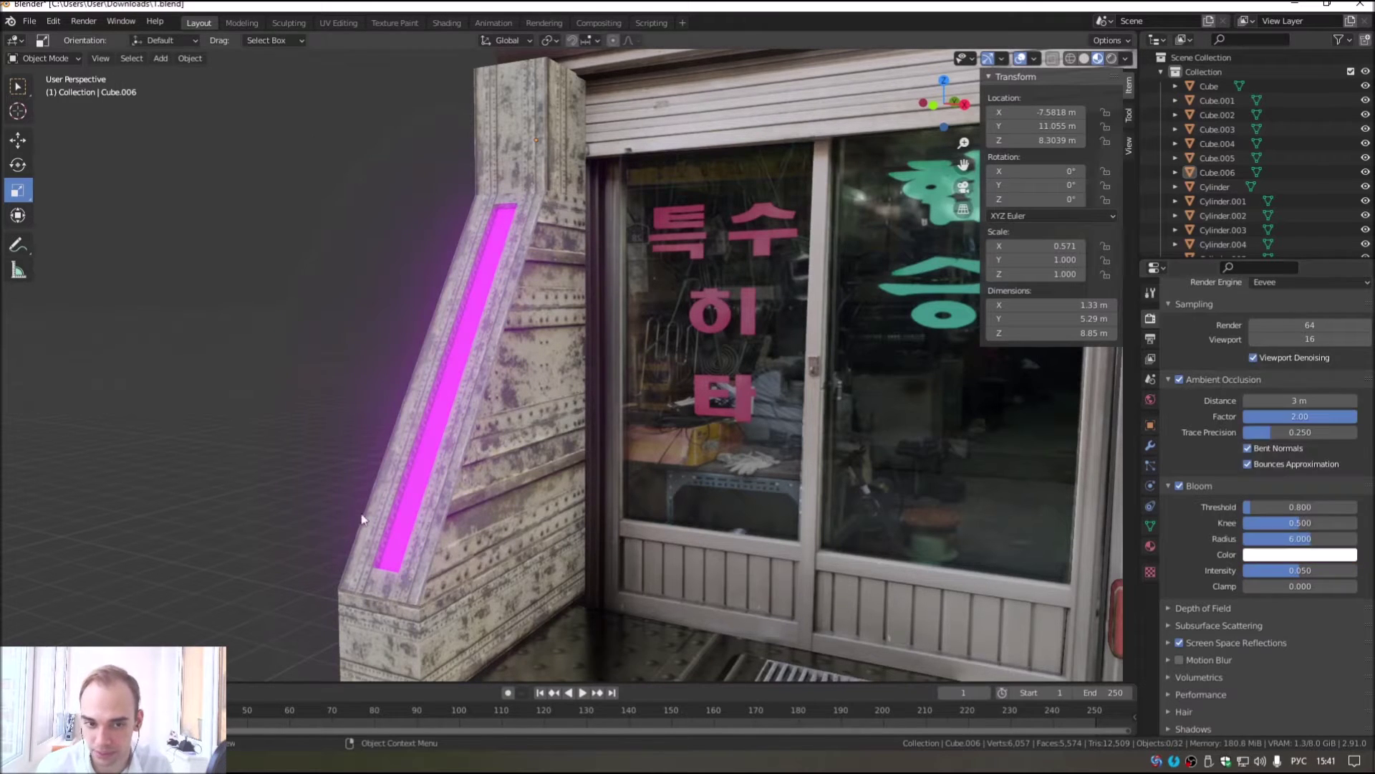
pyautogui.click(1260, 556)
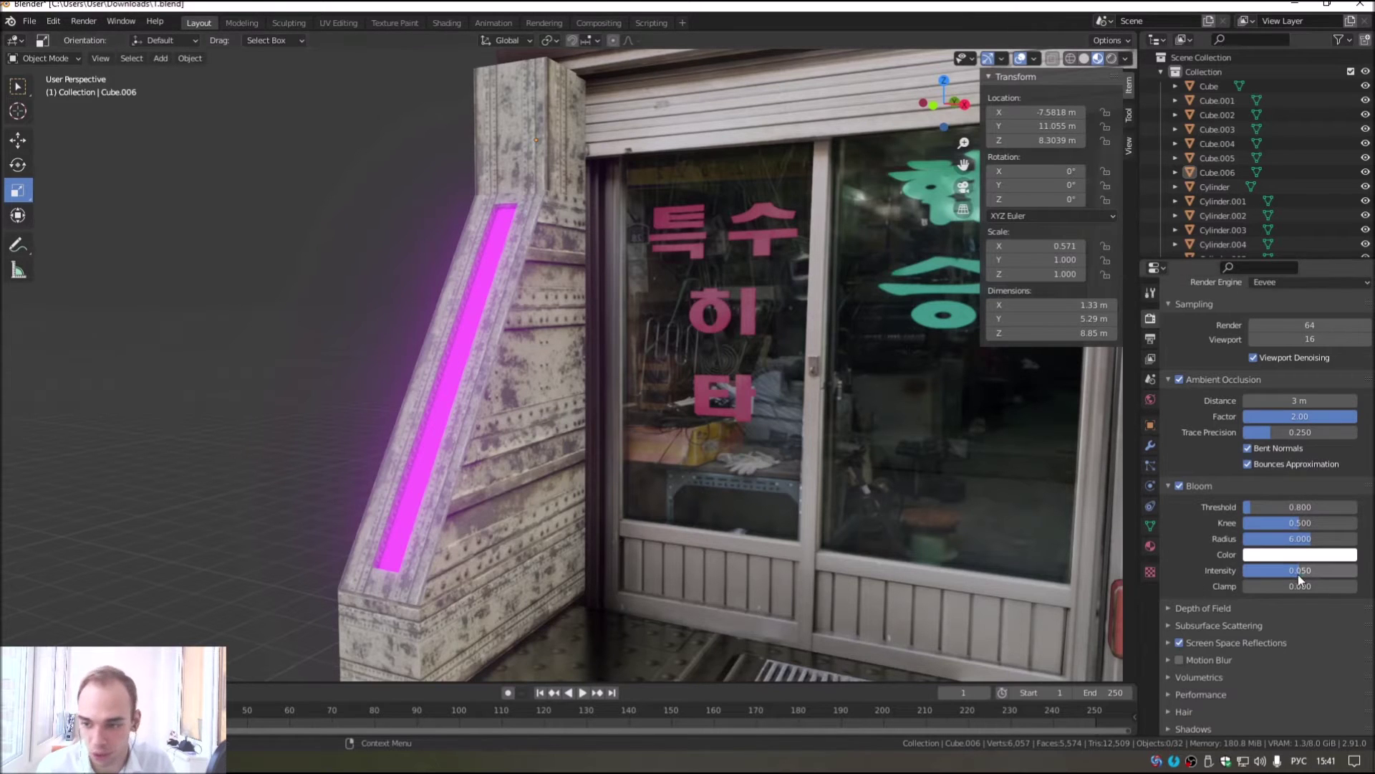
# Step: Experiment with the bloom intensity, settling on 0.5
pyautogui.moveTo(1304, 573); pyautogui.dragTo(1253, 570)
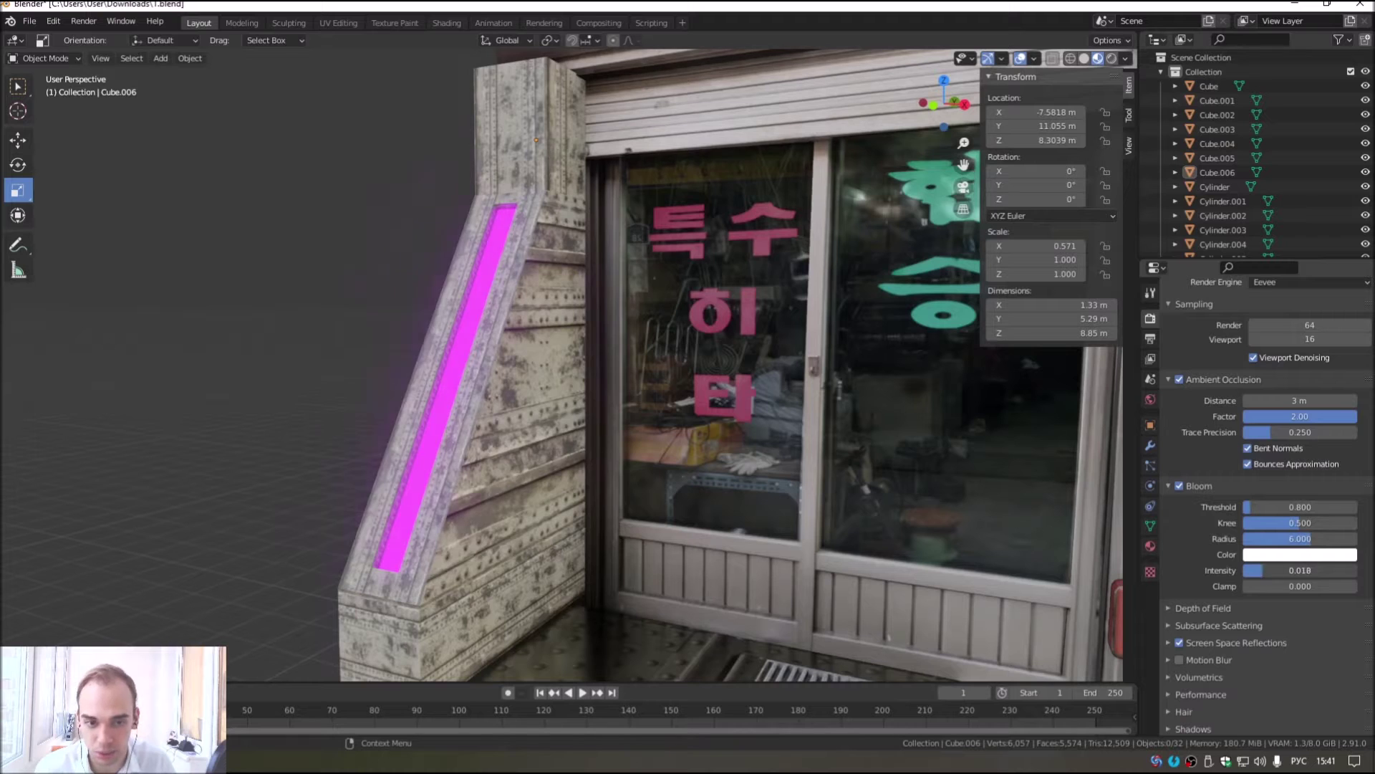
pyautogui.moveTo(1304, 571); pyautogui.dragTo(1347, 571)
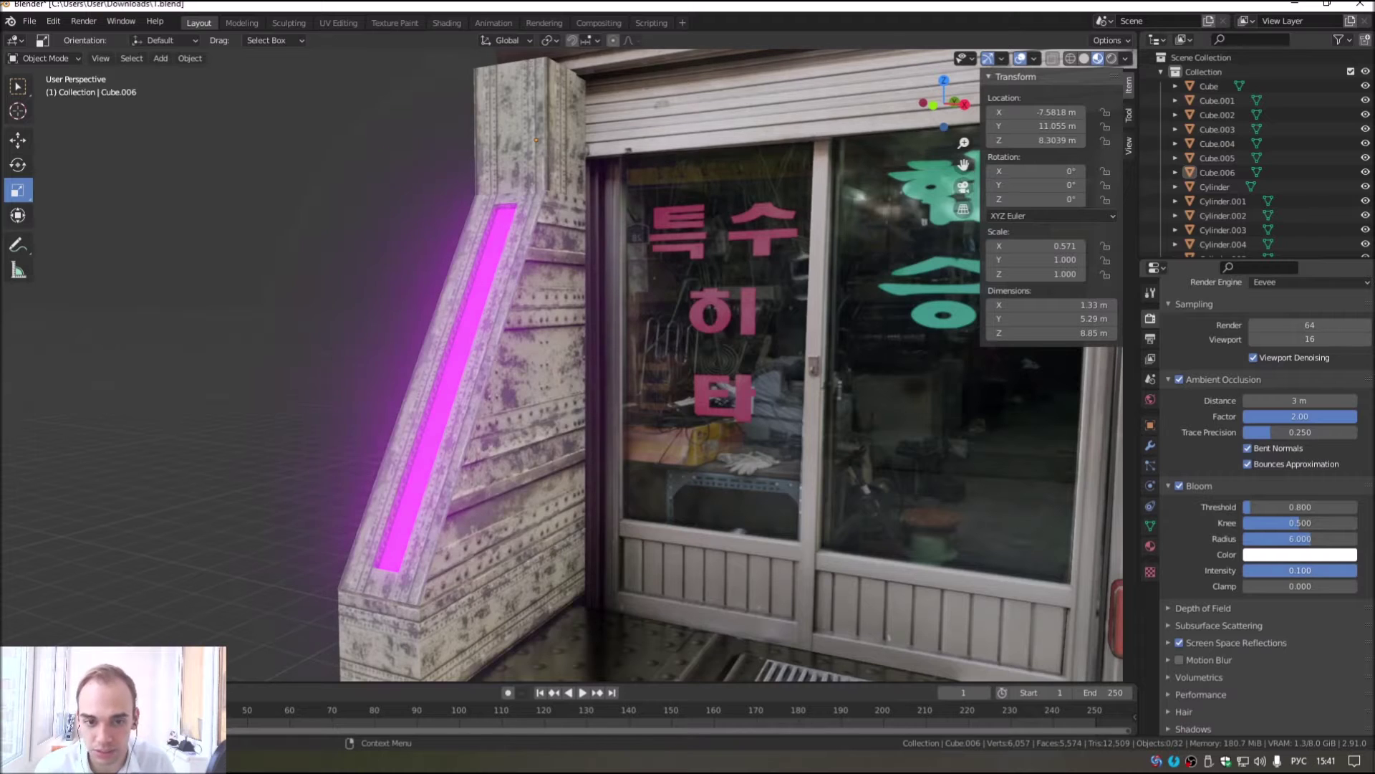
pyautogui.doubleClick(1291, 573)
pyautogui.press('BackSpace')
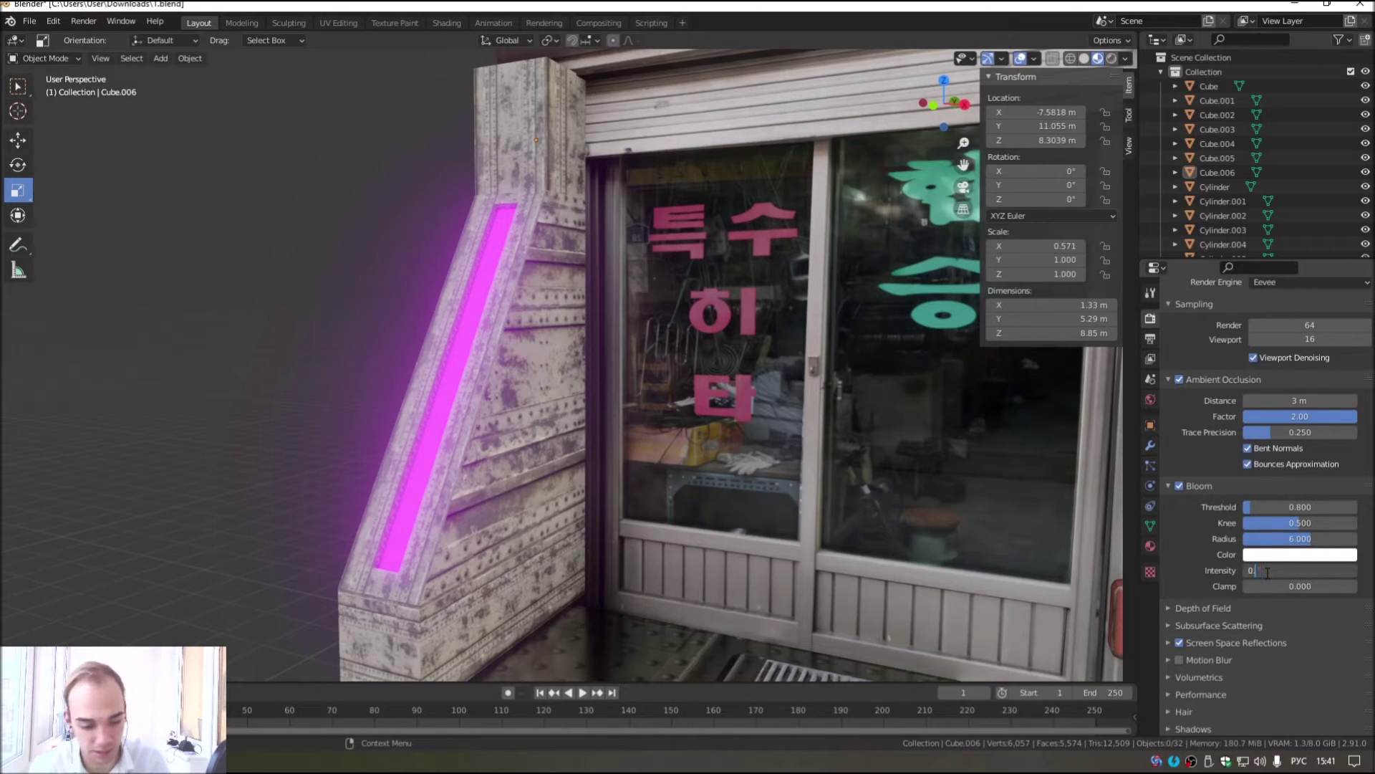
pyautogui.write('5')
pyautogui.press('Return')
# Step: Review the glow around the shopfront and lower the bloom intensity to 0.05
pyautogui.scroll(-5, 560, 371)
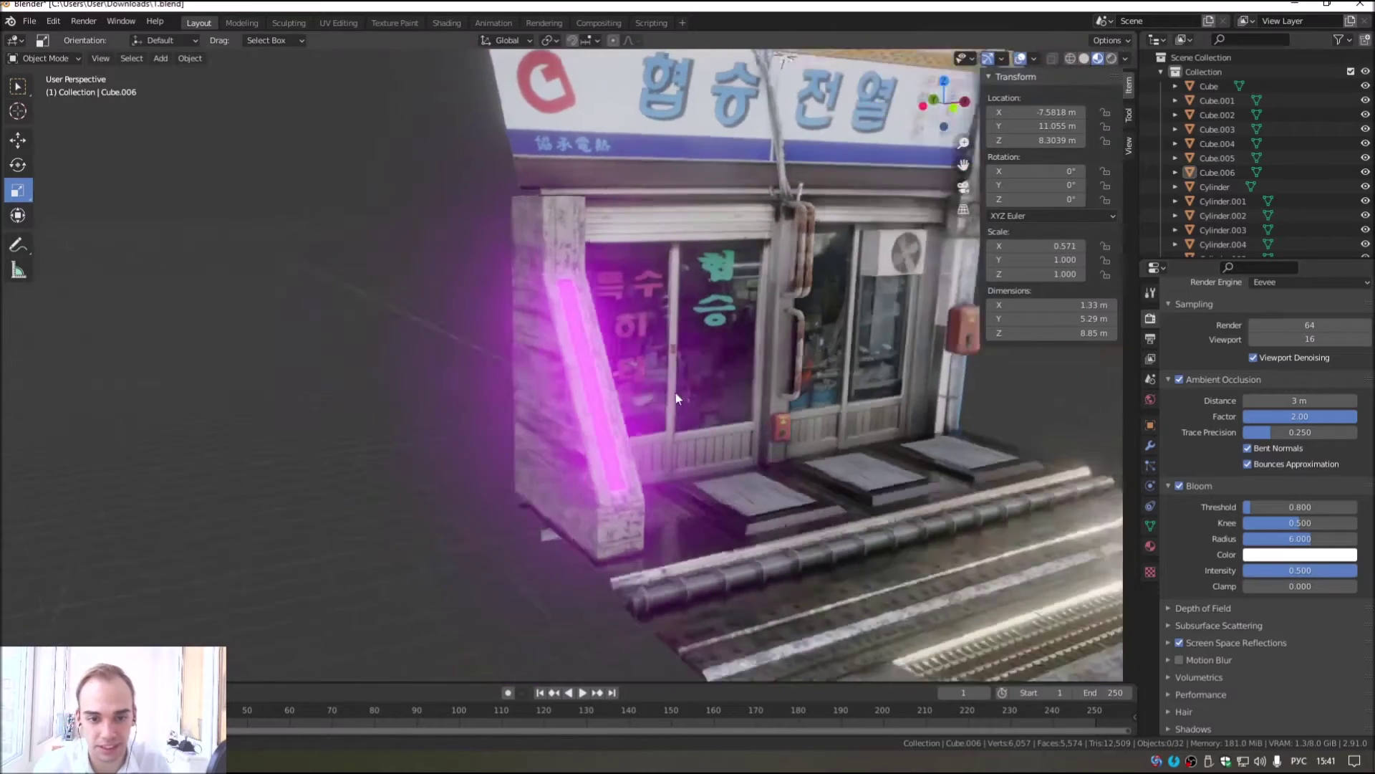
pyautogui.moveTo(677, 392)
pyautogui.mouseDown(button='middle')
pyautogui.moveTo(722, 428)
pyautogui.moveTo(636, 396)
pyautogui.moveTo(509, 384)
pyautogui.mouseUp(button='middle')
pyautogui.scroll(5, 720, 424)
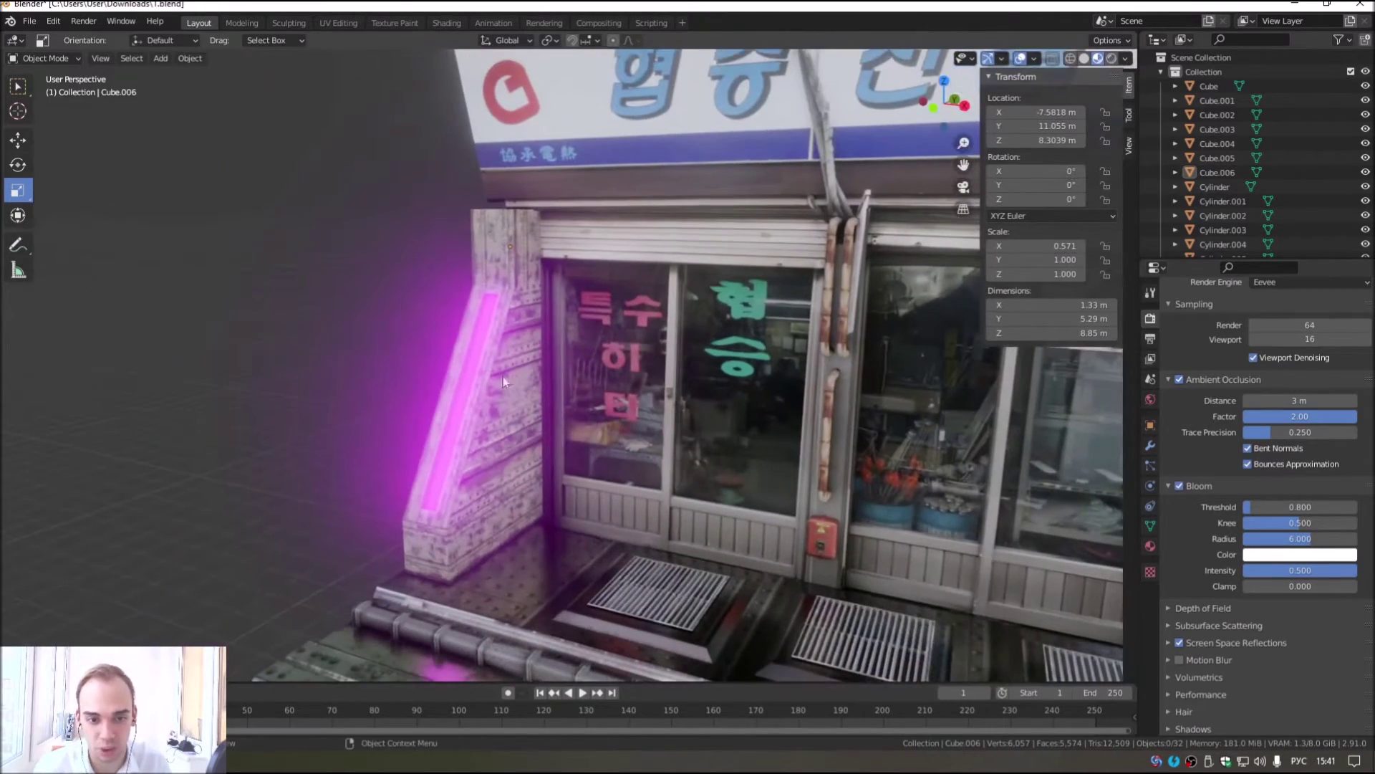
pyautogui.scroll(-4, 487, 431)
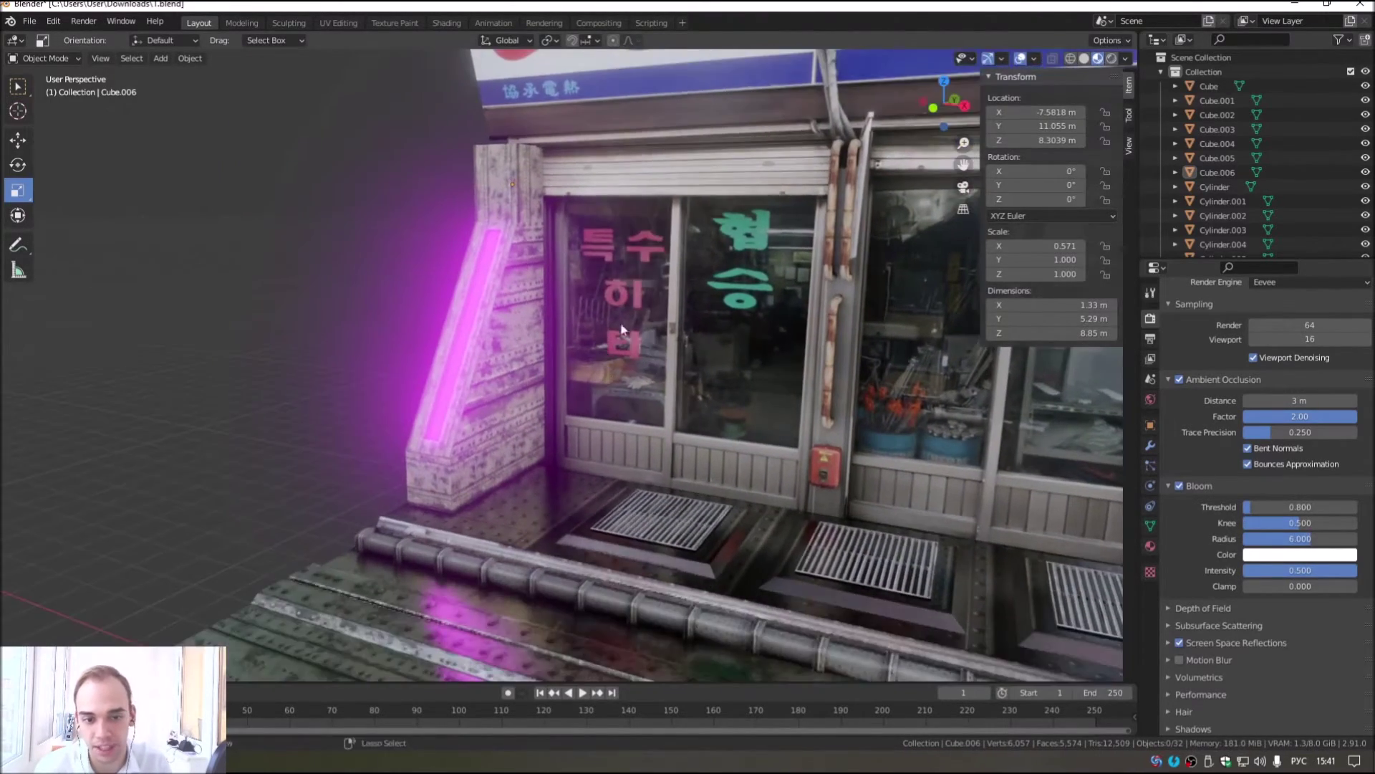
pyautogui.moveTo(672, 420)
pyautogui.mouseDown(button='middle')
pyautogui.moveTo(677, 372)
pyautogui.moveTo(641, 409)
pyautogui.moveTo(828, 389)
pyautogui.moveTo(656, 392)
pyautogui.mouseUp(button='middle')
pyautogui.scroll(4, 678, 372)
pyautogui.scroll(-2, 686, 393)
pyautogui.scroll(2, 641, 408)
pyautogui.scroll(2, 828, 389)
pyautogui.scroll(-1, 699, 390)
pyautogui.doubleClick(1298, 571)
pyautogui.write('0.05')
pyautogui.press('Return')
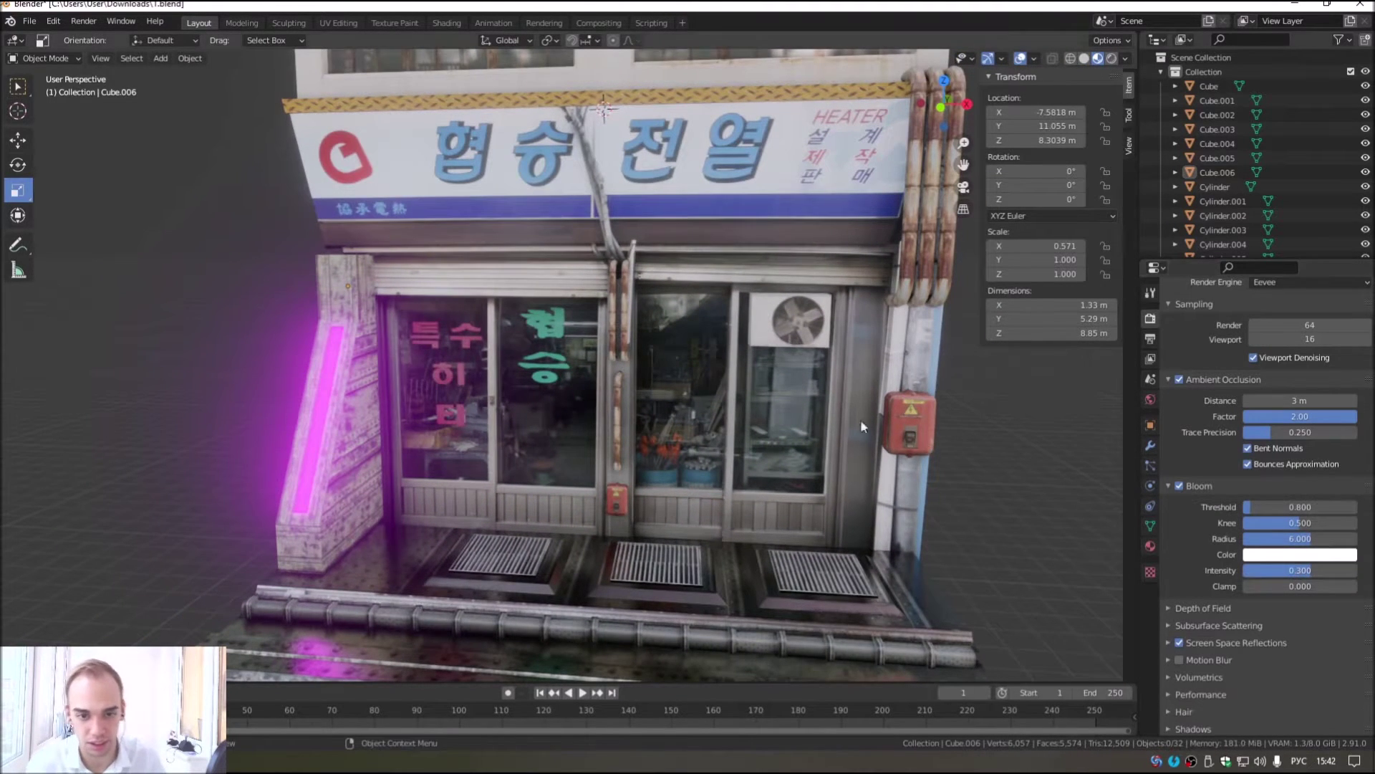
# Step: Try a purple bloom tint, then set the bloom colour back to white
pyautogui.moveTo(900, 427); pyautogui.dragTo(974, 434, button='middle')
pyautogui.click(1306, 556)
pyautogui.moveTo(1304, 430); pyautogui.dragTo(1335, 428)
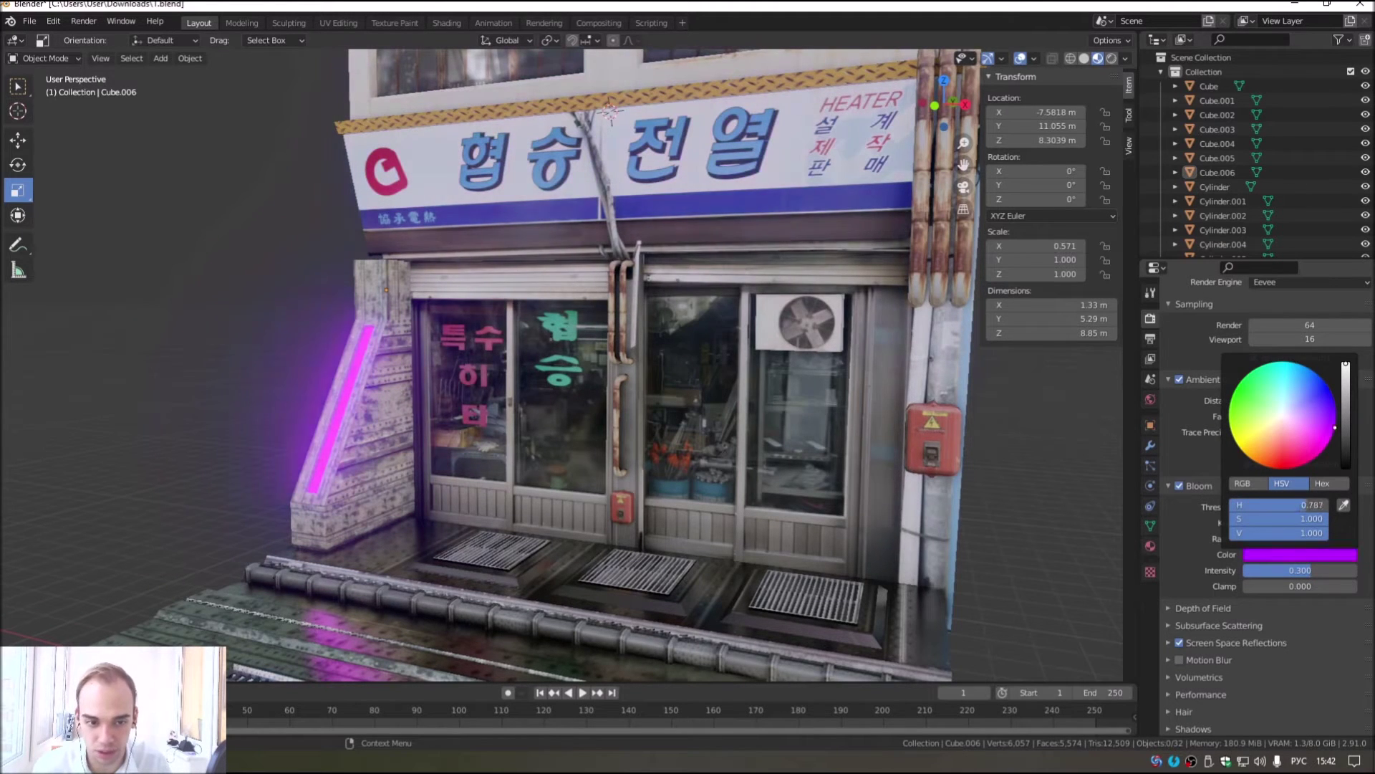
pyautogui.moveTo(1334, 428); pyautogui.dragTo(1282, 414)
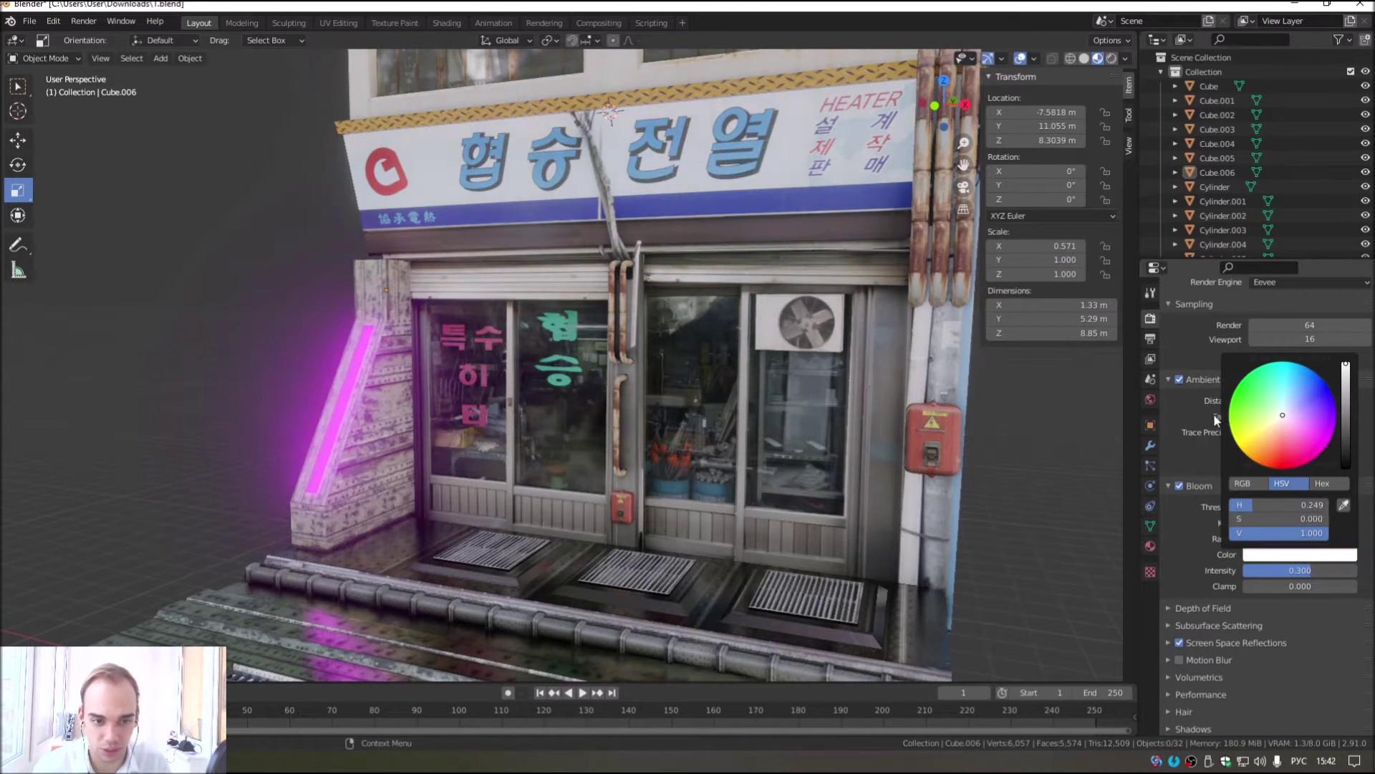
pyautogui.scroll(-3, 753, 412)
pyautogui.scroll(-2, 690, 470)
pyautogui.scroll(6, 708, 436)
# Step: Nudge the neon pillar Cube.006 along the Y axis
pyautogui.click(517, 388)
pyautogui.scroll(2, 517, 388)
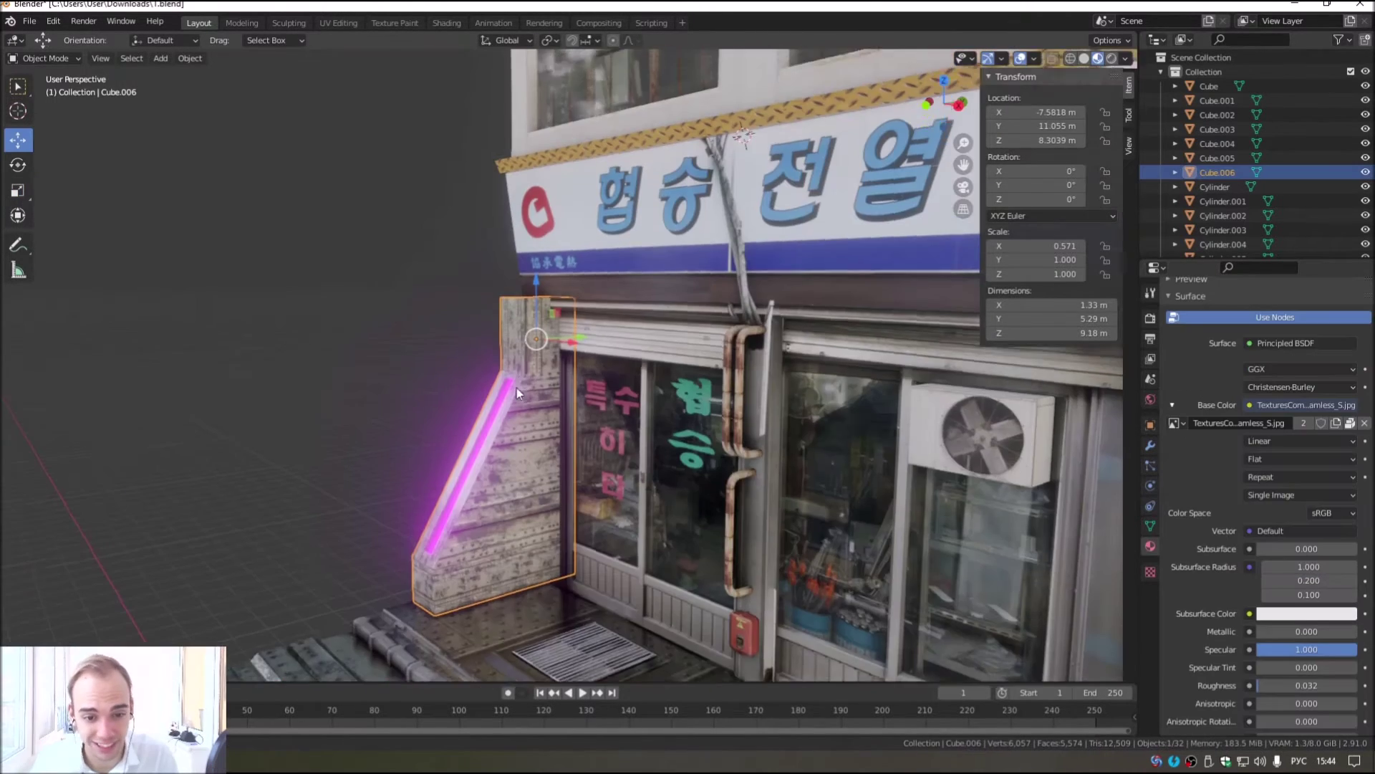
pyautogui.scroll(2, 535, 381)
pyautogui.scroll(2, 559, 363)
pyautogui.scroll(-2, 559, 367)
pyautogui.press('g')
pyautogui.press('y')
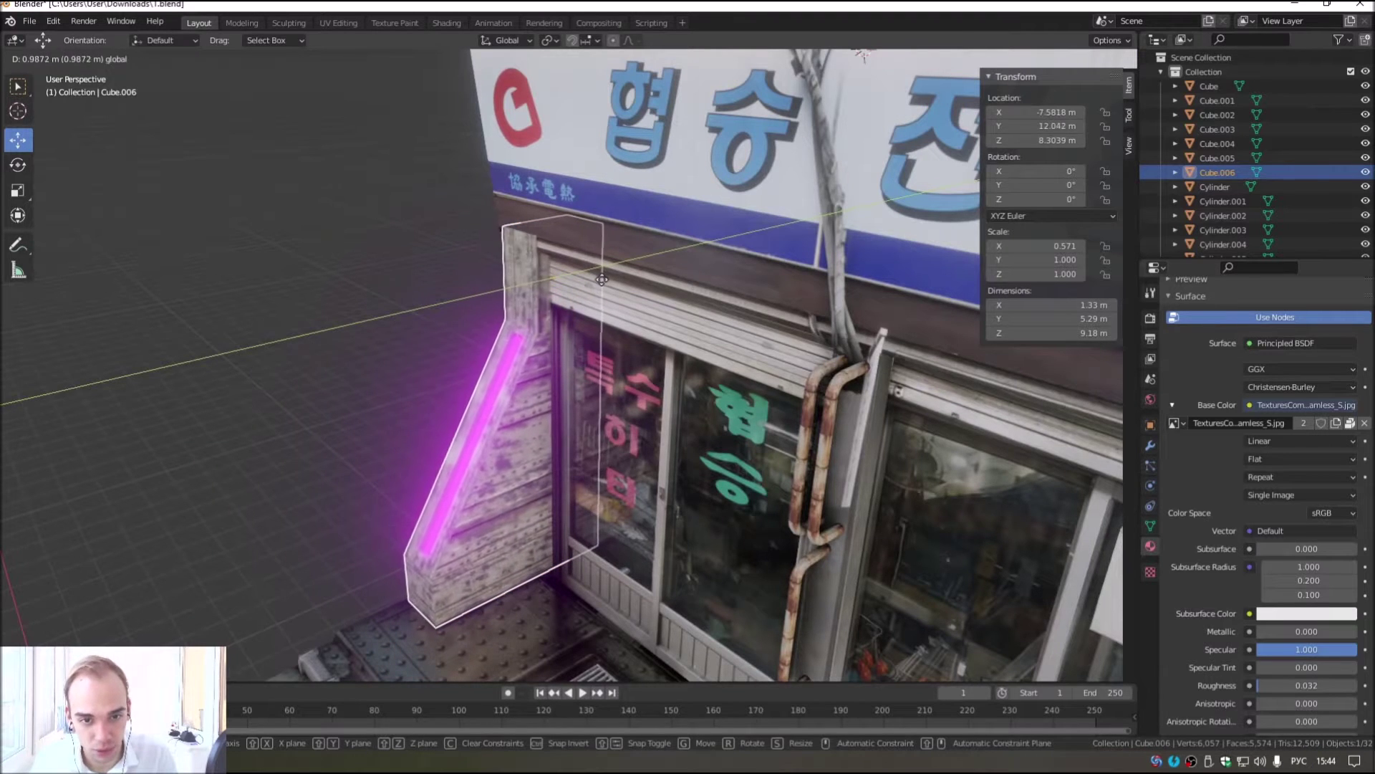
pyautogui.click(602, 285)
pyautogui.hotkey('alt', 'a')
# Step: Reselect the pillar from a frontal view and set its Metallic to 0.5
pyautogui.scroll(-3, 494, 380)
pyautogui.scroll(2, 492, 398)
pyautogui.moveTo(494, 380); pyautogui.dragTo(493, 436, button='middle')
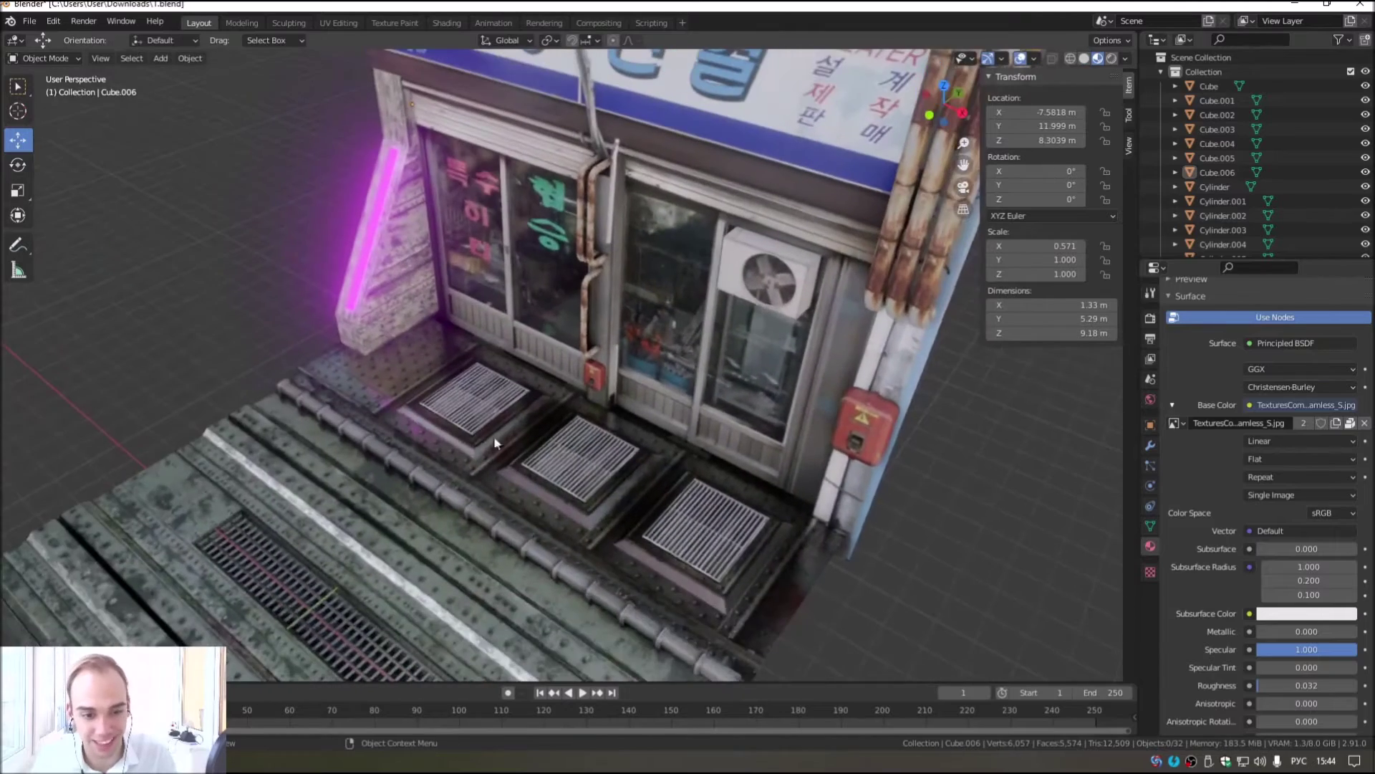
pyautogui.moveTo(358, 390); pyautogui.dragTo(268, 376, button='middle')
pyautogui.scroll(2, 268, 377)
pyautogui.moveTo(589, 578)
pyautogui.mouseDown(button='middle')
pyautogui.moveTo(464, 463)
pyautogui.moveTo(250, 376)
pyautogui.mouseUp(button='middle')
pyautogui.scroll(2, 418, 450)
pyautogui.click(418, 449)
pyautogui.scroll(3, 1227, 483)
pyautogui.scroll(1, 1245, 496)
pyautogui.scroll(-4, 1254, 570)
pyautogui.scroll(-2, 1254, 570)
pyautogui.scroll(-1, 1255, 559)
pyautogui.click(1267, 550)
pyautogui.write('0.5')
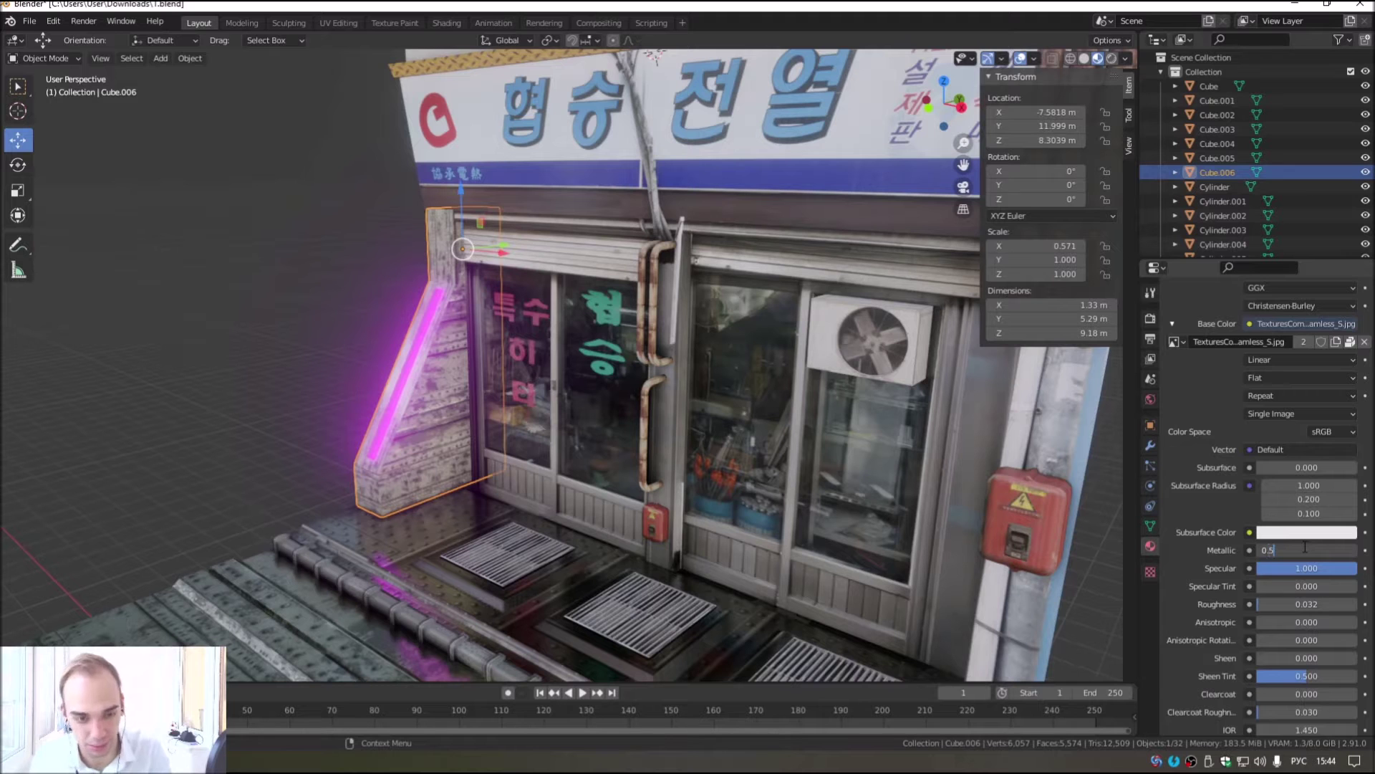
pyautogui.press('Return')
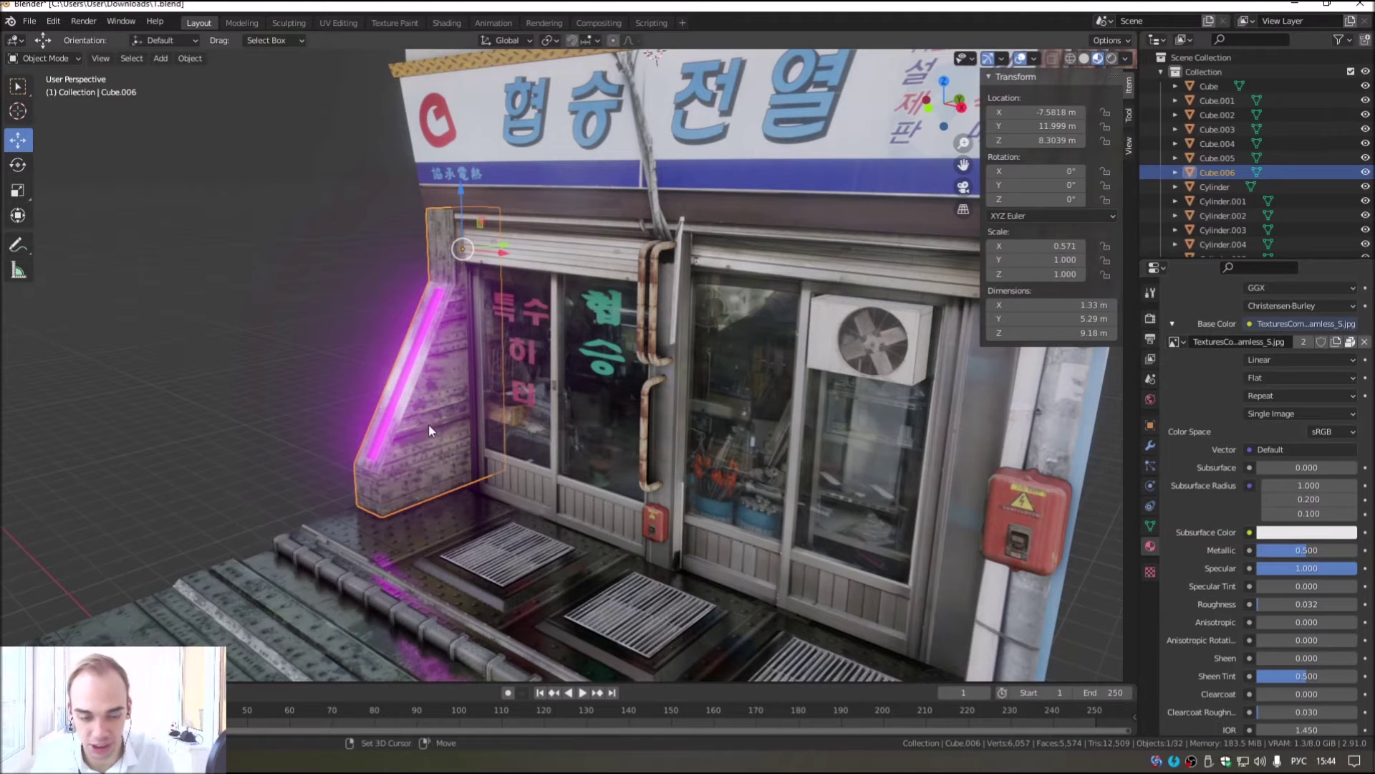
# Step: Give the pillar Metallic 0.6 and Roughness 0.1
pyautogui.scroll(2, 621, 475)
pyautogui.moveTo(620, 474); pyautogui.dragTo(802, 521, button='middle')
pyautogui.click(1318, 550)
pyautogui.write('0.5')
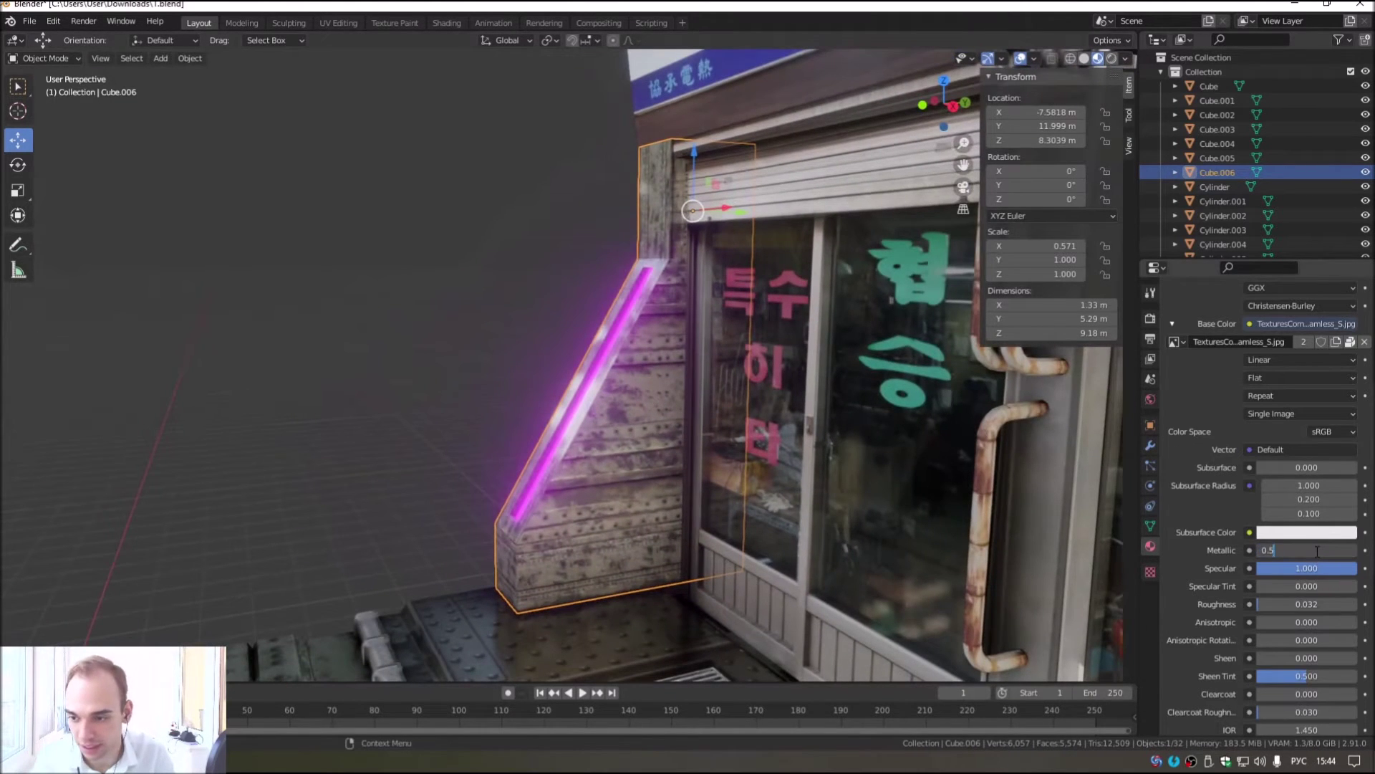
pyautogui.write('.6')
pyautogui.press('Return')
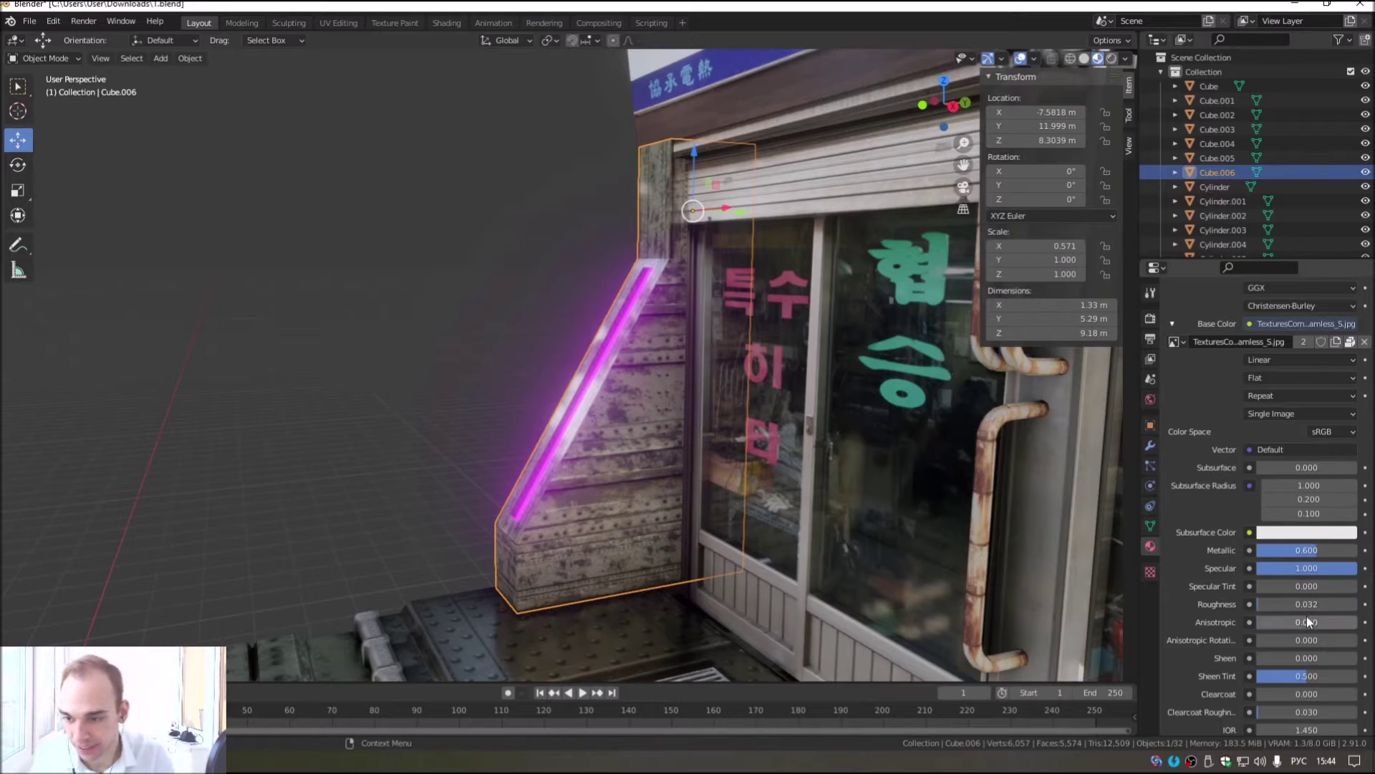
pyautogui.moveTo(1307, 604); pyautogui.dragTo(1282, 604)
pyautogui.hotkey('alt', 'a')
pyautogui.moveTo(562, 425)
pyautogui.mouseDown(button='middle')
pyautogui.moveTo(792, 427)
pyautogui.moveTo(702, 430)
pyautogui.mouseUp(button='middle')
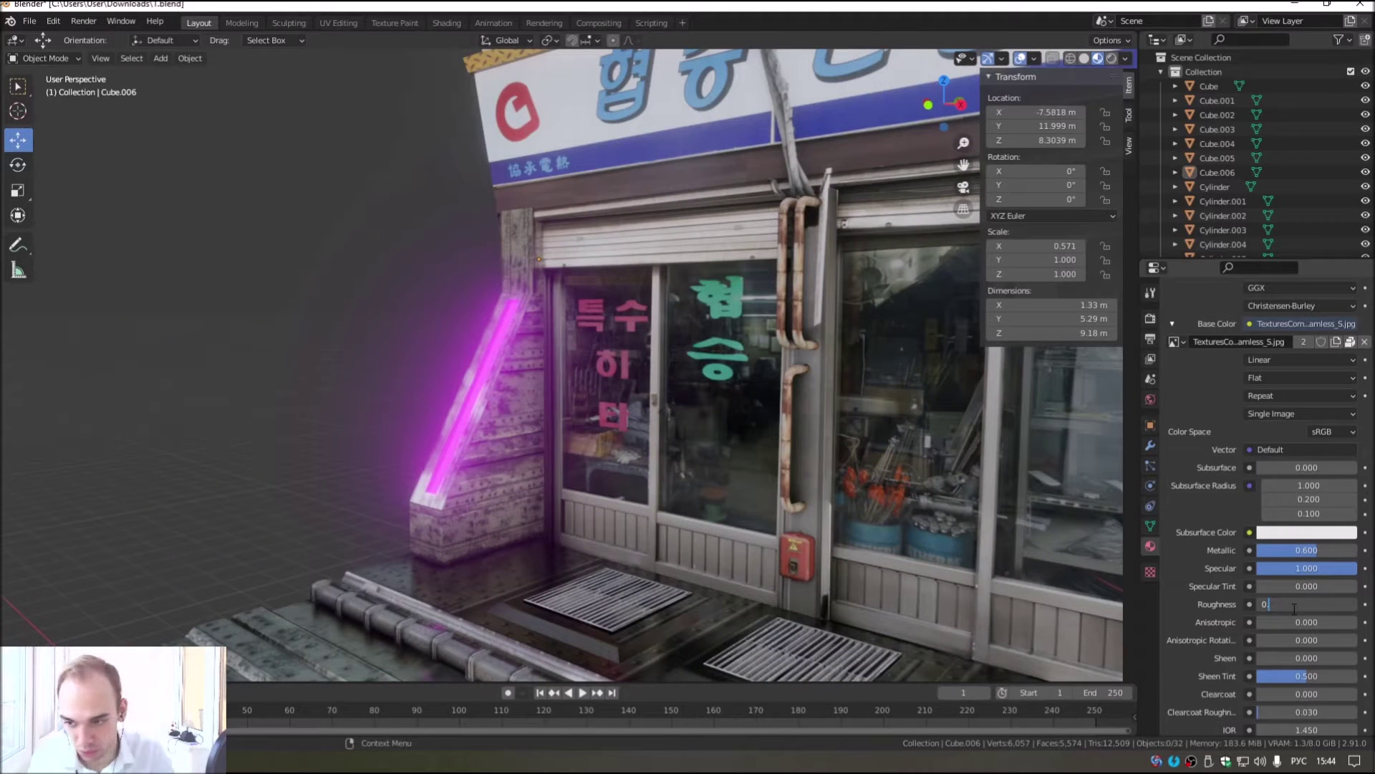
pyautogui.write('.1')
pyautogui.press('Return')
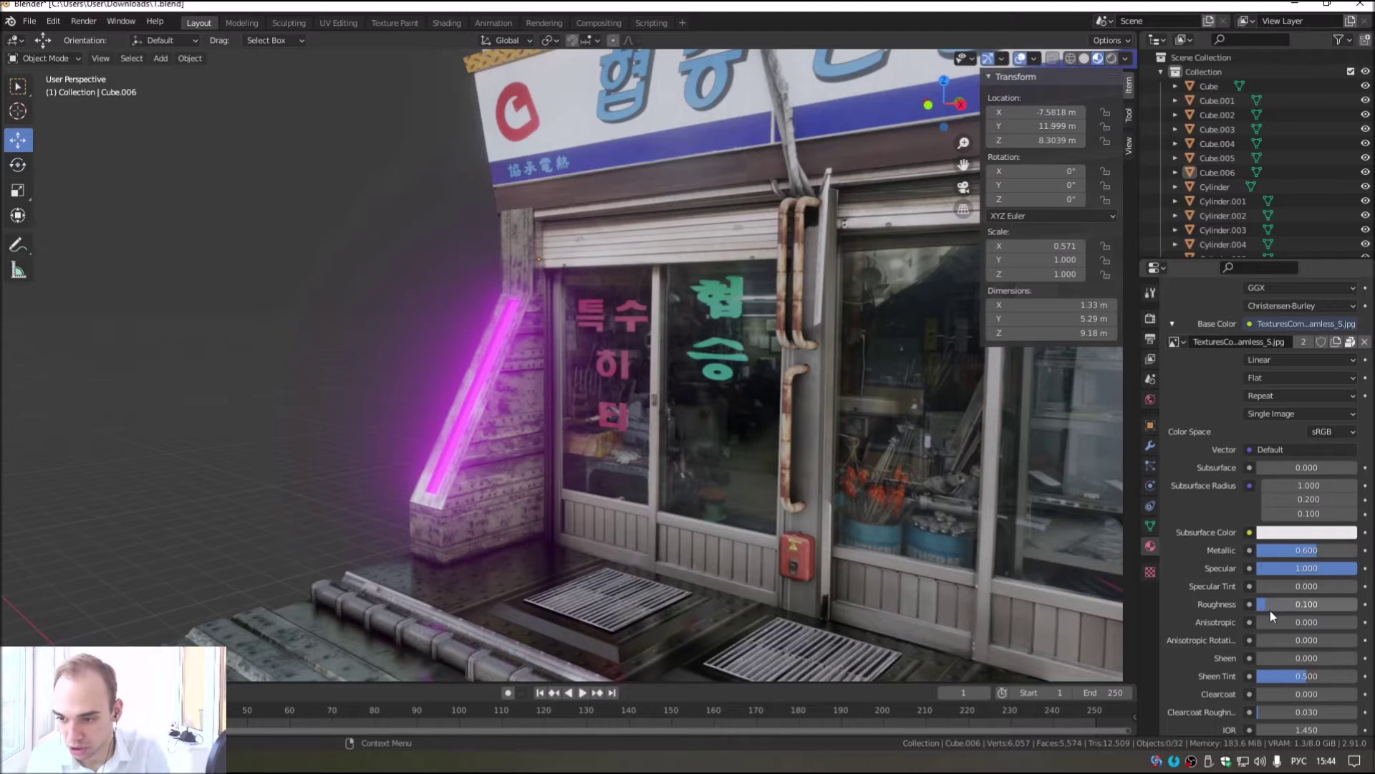
# Step: Raise the rusty pipe Cylinder.001's Metallic to about 0.6
pyautogui.moveTo(640, 421); pyautogui.dragTo(786, 438, button='middle')
pyautogui.scroll(3, 786, 438)
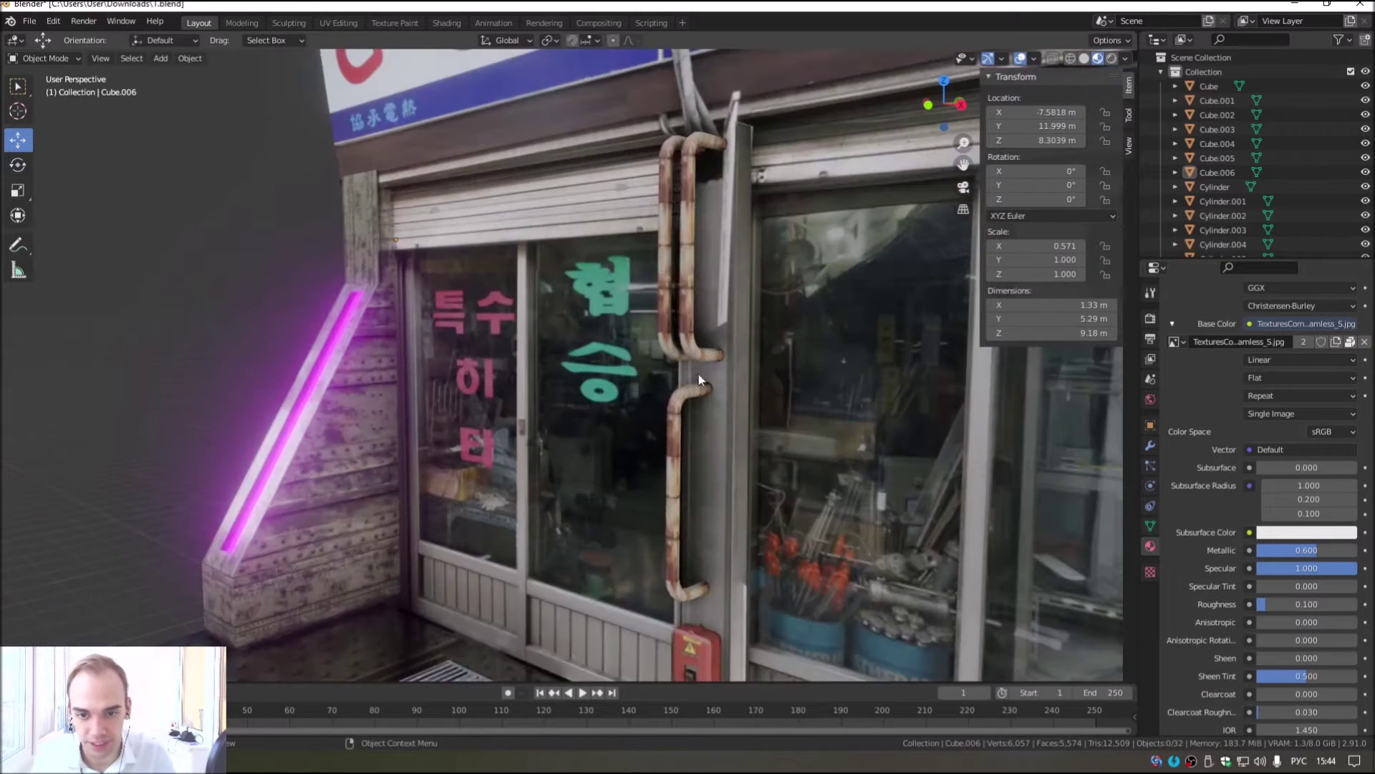
pyautogui.click(698, 355)
pyautogui.moveTo(1260, 522)
pyautogui.mouseDown()
pyautogui.moveTo(1328, 522)
pyautogui.moveTo(1308, 542)
pyautogui.moveTo(1318, 575)
pyautogui.mouseUp()
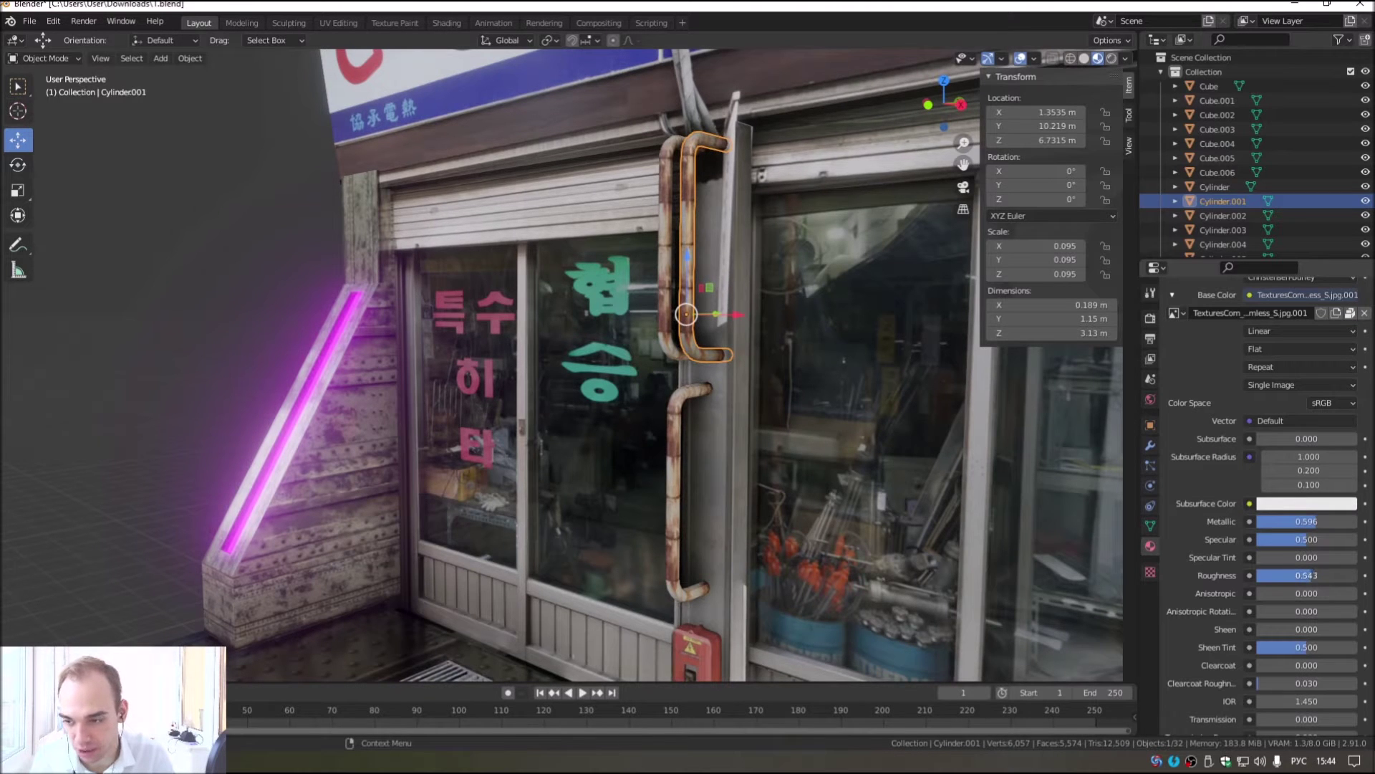
# Step: Slightly lower the rusty pipe's Roughness
pyautogui.moveTo(1307, 575); pyautogui.dragTo(1300, 575)
pyautogui.hotkey('alt', 'a')
pyautogui.scroll(3, 788, 415)
pyautogui.scroll(2, 723, 465)
pyautogui.scroll(-4, 713, 459)
pyautogui.moveTo(712, 471)
pyautogui.mouseDown(button='middle')
pyautogui.moveTo(677, 449)
pyautogui.moveTo(698, 398)
pyautogui.moveTo(826, 417)
pyautogui.moveTo(806, 436)
pyautogui.mouseUp(button='middle')
pyautogui.scroll(3, 826, 417)
pyautogui.scroll(-2, 807, 435)
# Step: Make the storefront air conditioner more metallic with Roughness 0.3
pyautogui.click(800, 396)
pyautogui.scroll(1, 785, 450)
pyautogui.scroll(1, 785, 449)
pyautogui.moveTo(1298, 522); pyautogui.dragTo(1331, 521)
pyautogui.doubleClick(1298, 577)
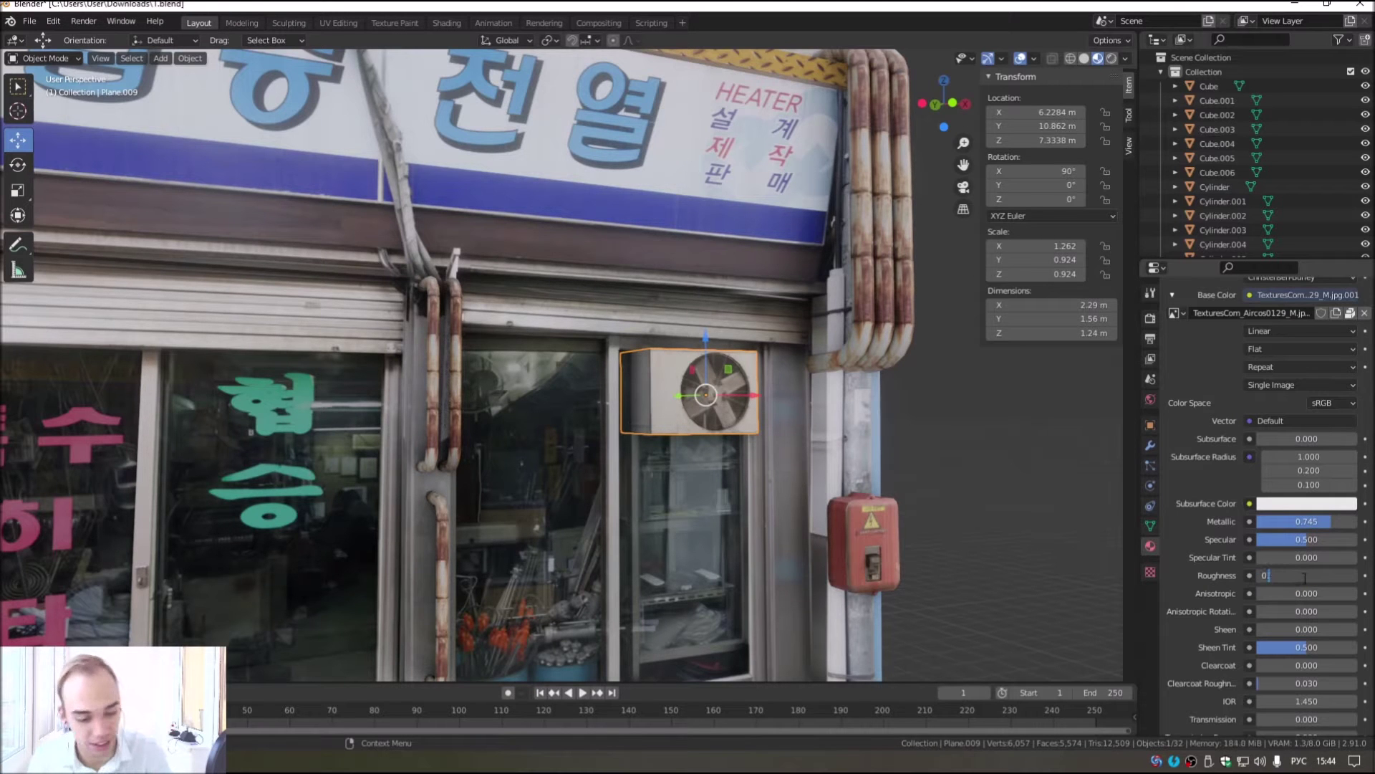
pyautogui.write('.3')
pyautogui.press('Return')
pyautogui.scroll(-3, 912, 456)
# Step: Raise Metallic and lower Roughness on the upper-floor air conditioner
pyautogui.moveTo(913, 455)
pyautogui.mouseDown(button='middle')
pyautogui.moveTo(681, 299)
pyautogui.moveTo(707, 388)
pyautogui.mouseUp(button='middle')
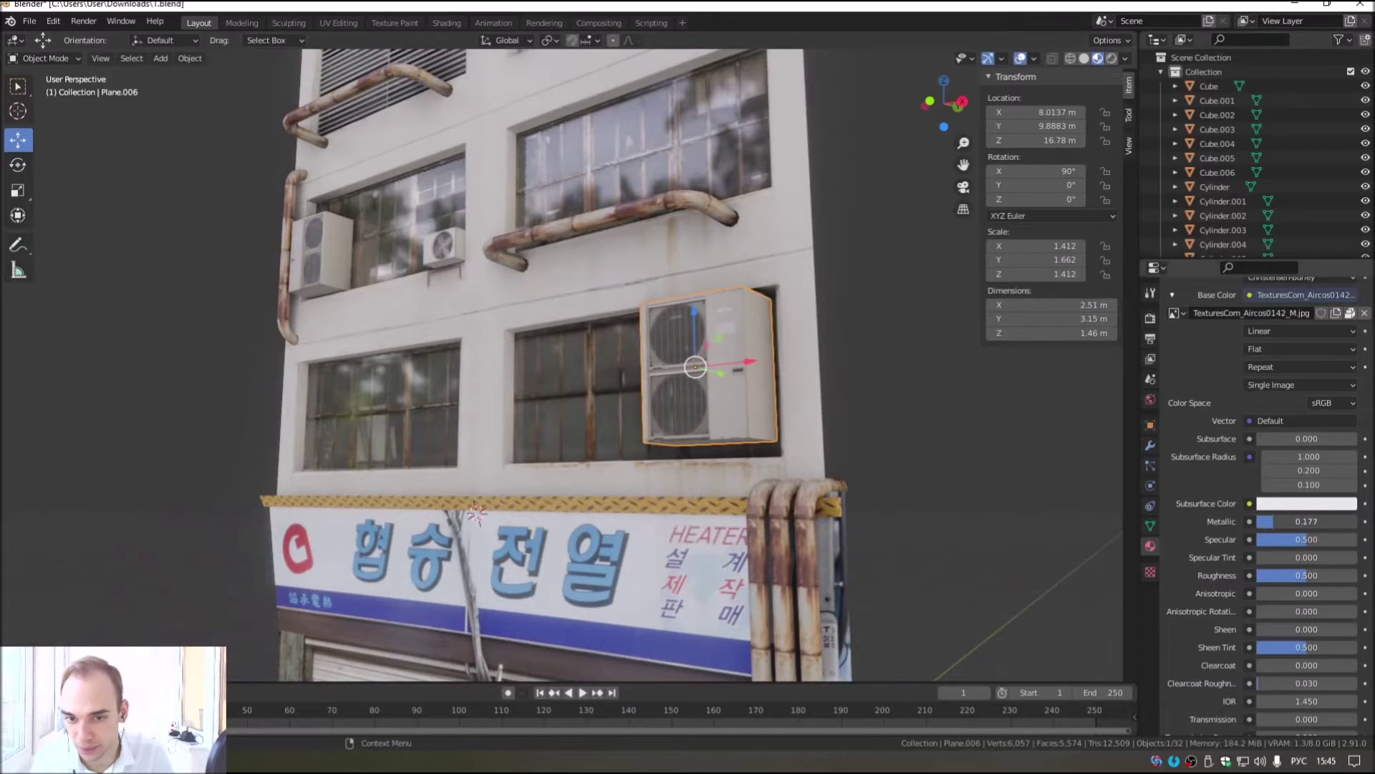
pyautogui.click(698, 373)
pyautogui.moveTo(1307, 522); pyautogui.dragTo(1330, 522)
pyautogui.moveTo(1308, 575); pyautogui.dragTo(1287, 575)
pyautogui.click(712, 439)
pyautogui.moveTo(712, 439)
pyautogui.mouseDown(button='middle')
pyautogui.moveTo(839, 428)
pyautogui.moveTo(685, 440)
pyautogui.mouseUp(button='middle')
pyautogui.scroll(3, 685, 446)
pyautogui.scroll(2, 666, 403)
# Step: Show the Bloom render settings and reselect the neon pillar Cube.006
pyautogui.click(1151, 317)
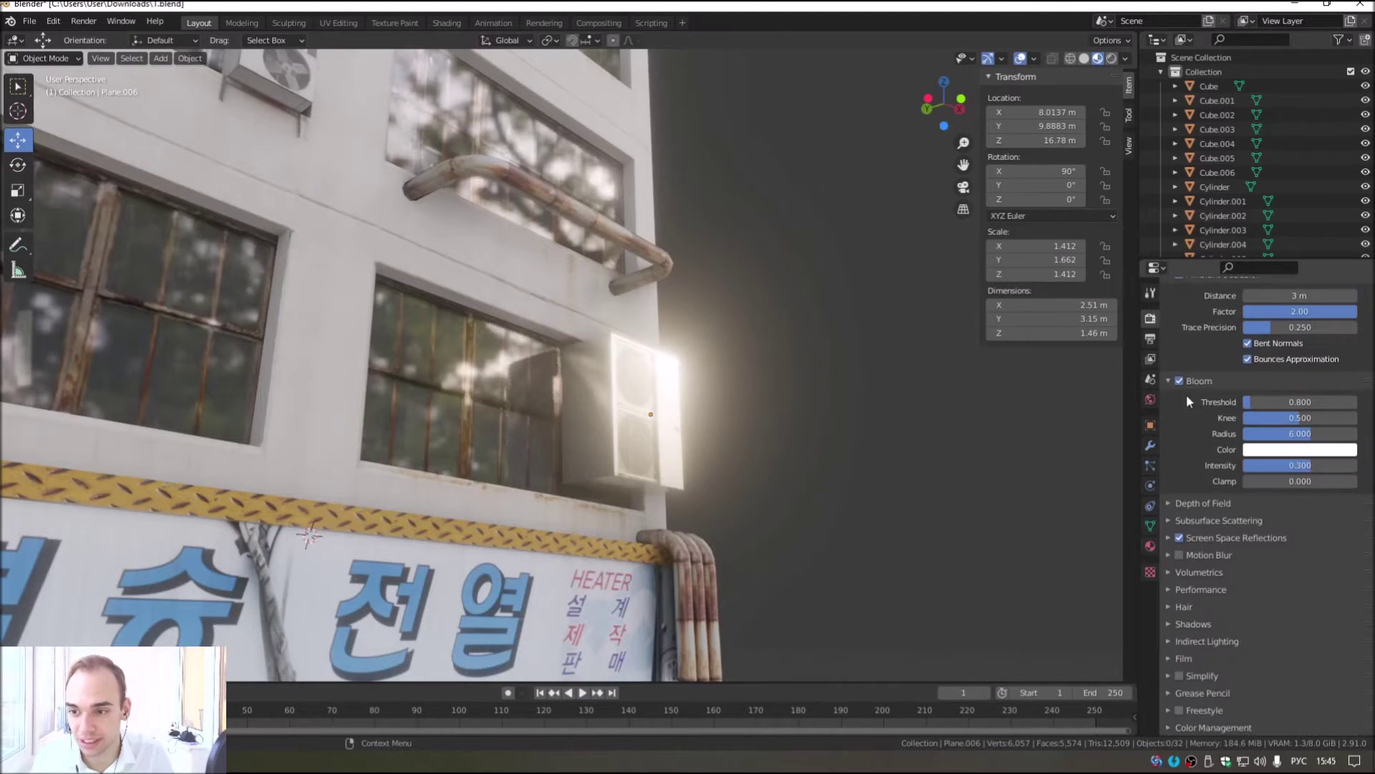
pyautogui.moveTo(658, 376); pyautogui.dragTo(725, 372, button='middle')
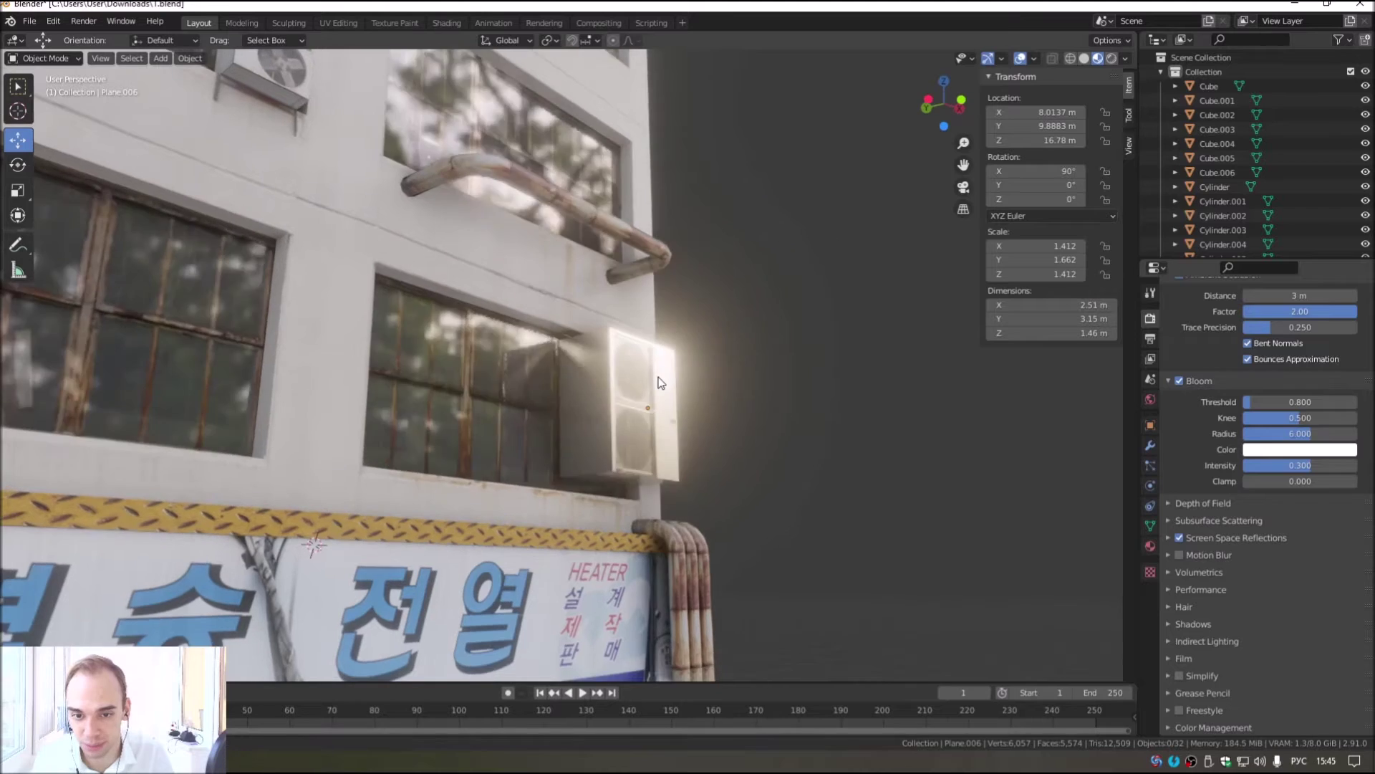
pyautogui.moveTo(693, 476)
pyautogui.mouseDown(button='middle')
pyautogui.moveTo(681, 424)
pyautogui.moveTo(656, 499)
pyautogui.moveTo(682, 504)
pyautogui.moveTo(651, 517)
pyautogui.moveTo(680, 431)
pyautogui.moveTo(324, 517)
pyautogui.moveTo(479, 452)
pyautogui.moveTo(495, 411)
pyautogui.mouseUp(button='middle')
pyautogui.click(323, 513)
pyautogui.scroll(2, 510, 450)
pyautogui.click(18, 190)
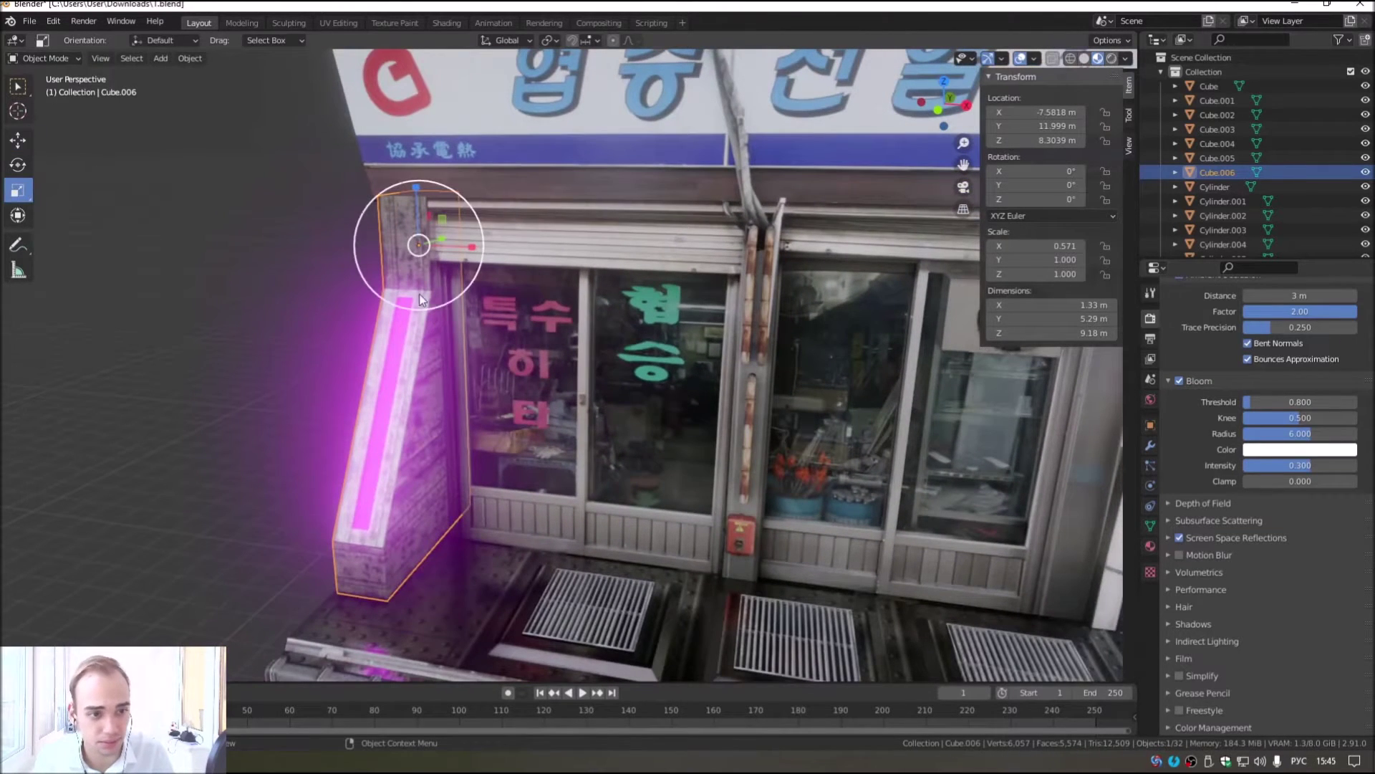
# Step: Thin the neon pillar along X and shift it left
pyautogui.moveTo(467, 247); pyautogui.dragTo(458, 250)
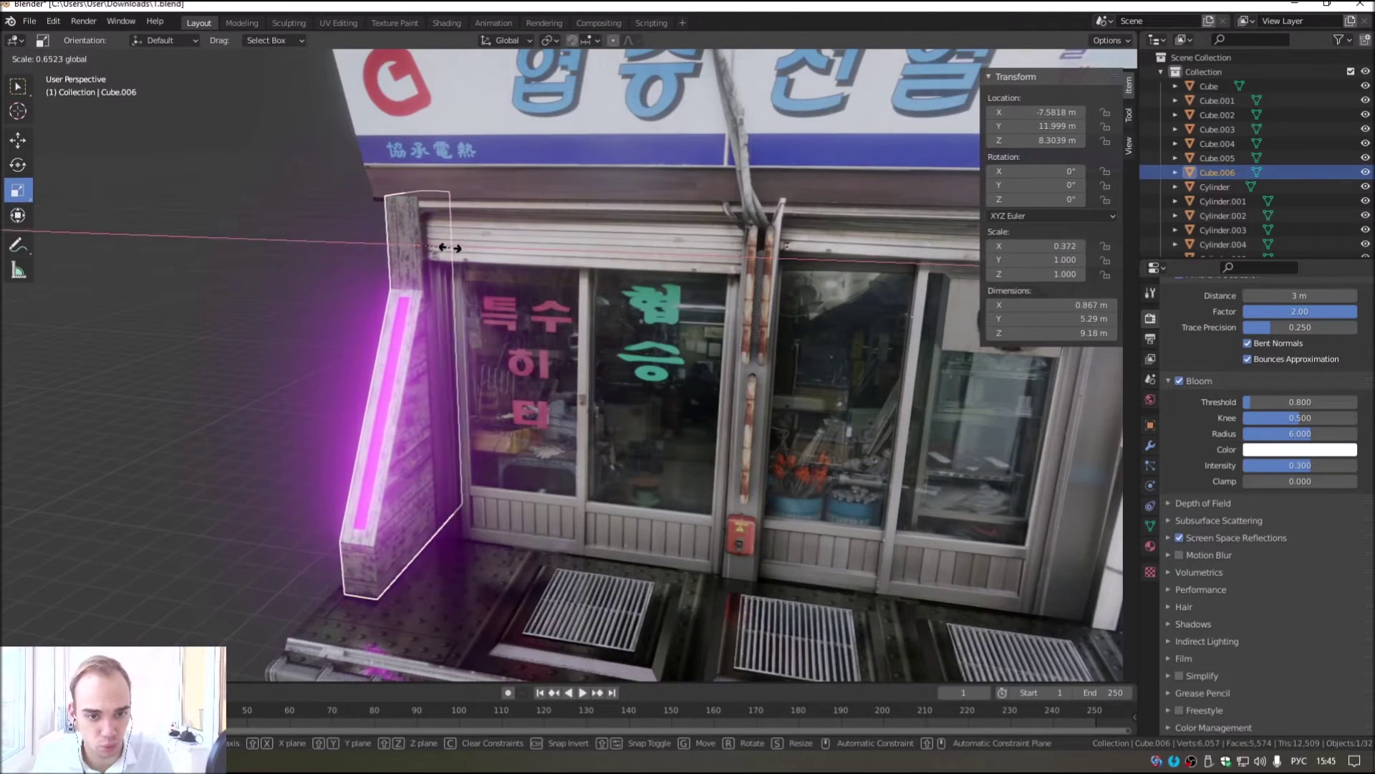
pyautogui.click(450, 250)
pyautogui.moveTo(491, 268); pyautogui.dragTo(428, 241)
pyautogui.scroll(-3, 506, 353)
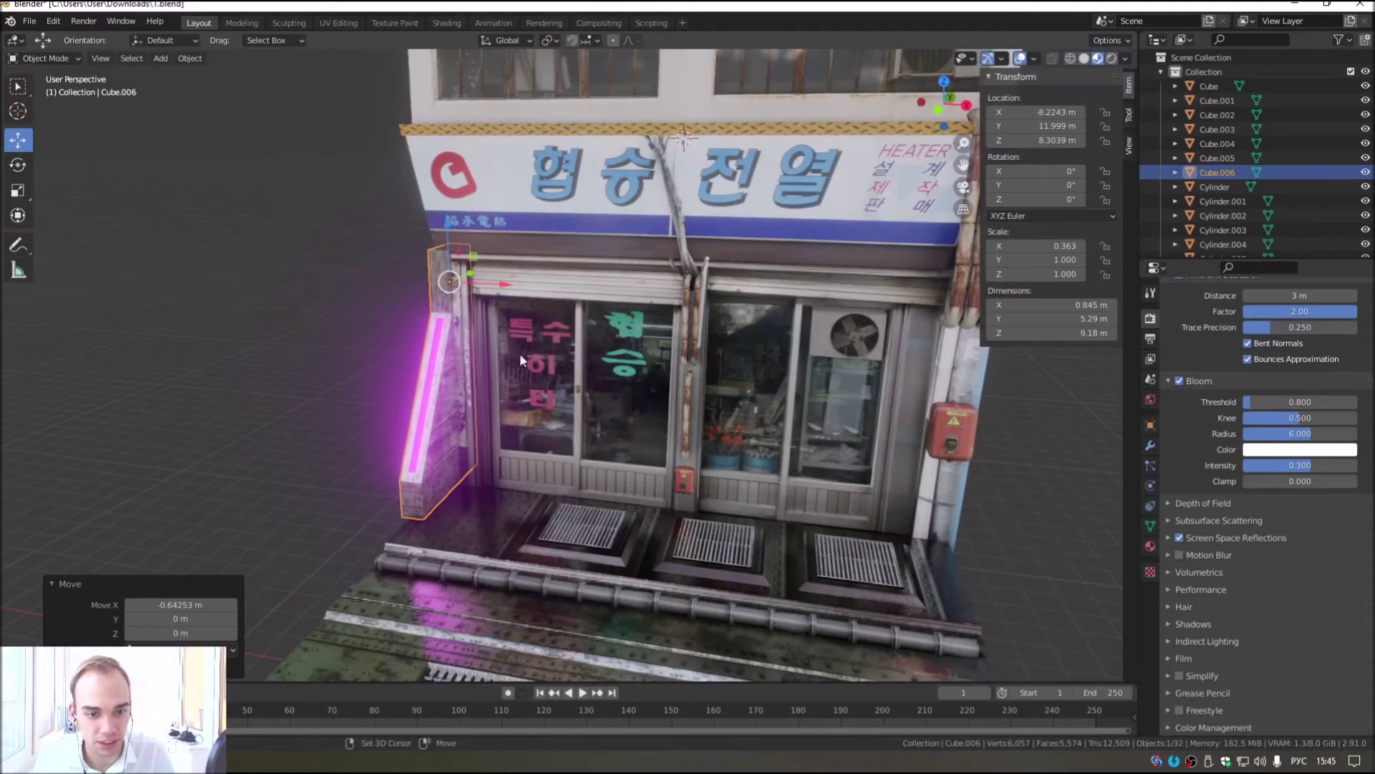
pyautogui.keyDown('shift'); pyautogui.moveTo(505, 353); pyautogui.dragTo(216, 315, button='middle'); pyautogui.keyUp('shift')
# Step: Paste a copy of the pillar and move it along X to the shop's right side
pyautogui.rightClick(216, 315)
pyautogui.click(202, 295)
pyautogui.press('g')
pyautogui.press('x')
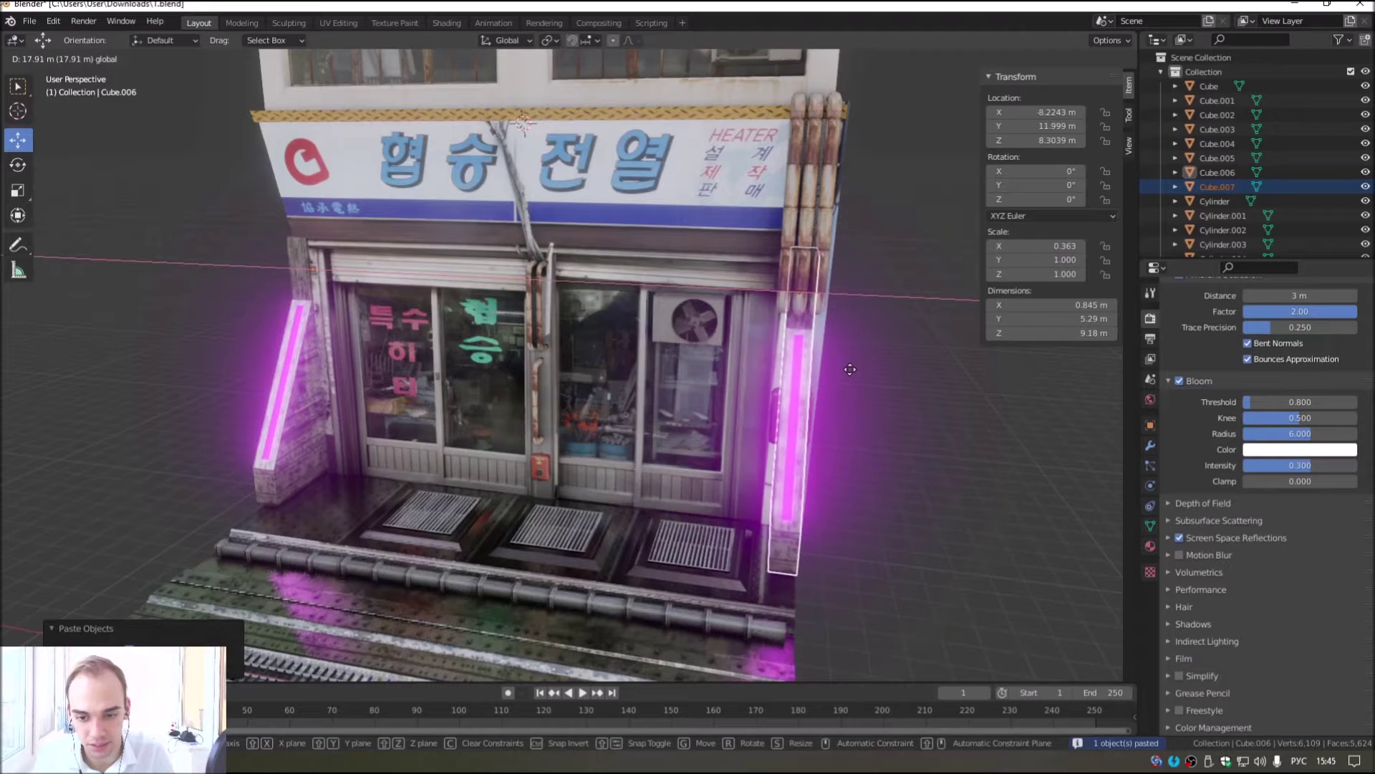
pyautogui.click(849, 368)
# Step: Select the red electrical box and orbit around it
pyautogui.scroll(3, 742, 413)
pyautogui.scroll(2, 776, 351)
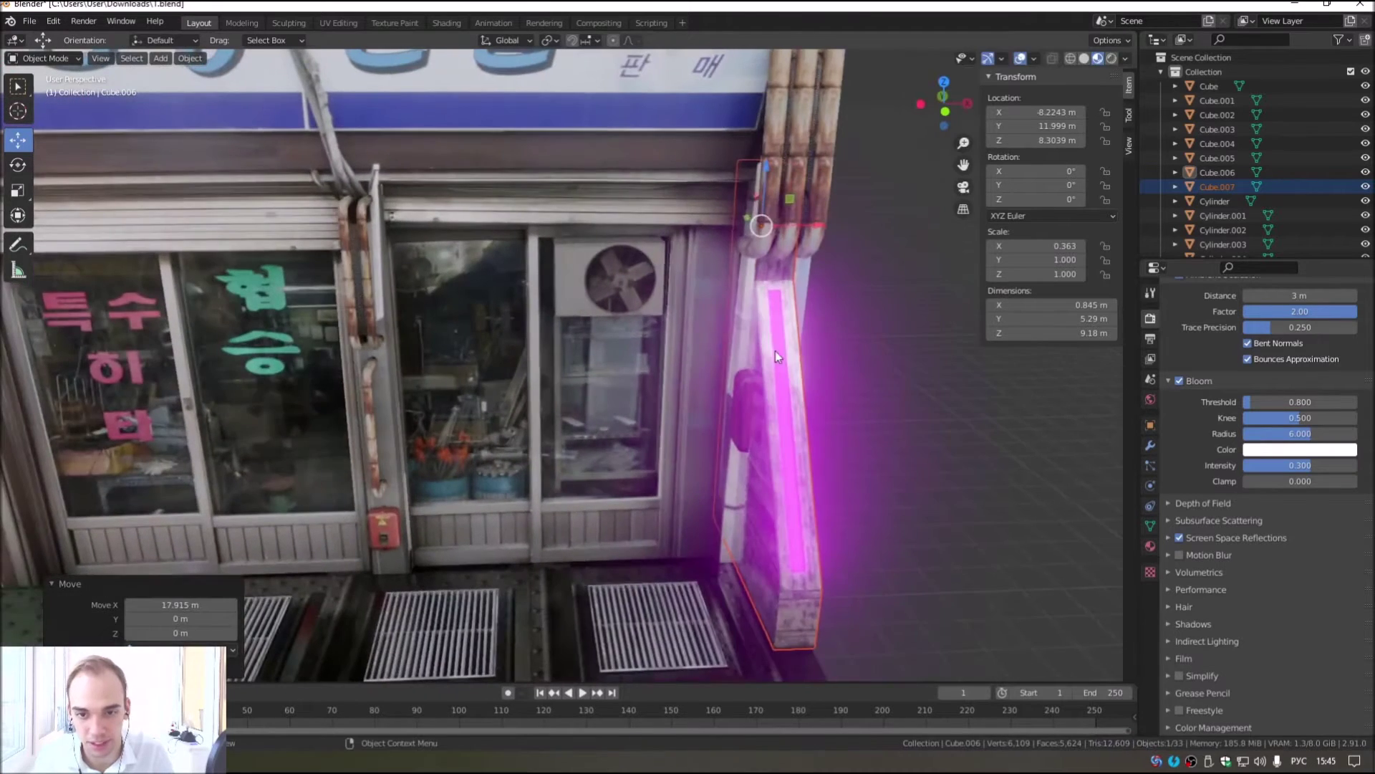
pyautogui.click(755, 423)
pyautogui.moveTo(755, 422)
pyautogui.mouseDown(button='middle')
pyautogui.moveTo(608, 414)
pyautogui.moveTo(553, 451)
pyautogui.moveTo(584, 446)
pyautogui.moveTo(580, 458)
pyautogui.mouseUp(button='middle')
# Step: Move the electrical box along Y and Z onto the right neon pillar
pyautogui.press('g')
pyautogui.press('y')
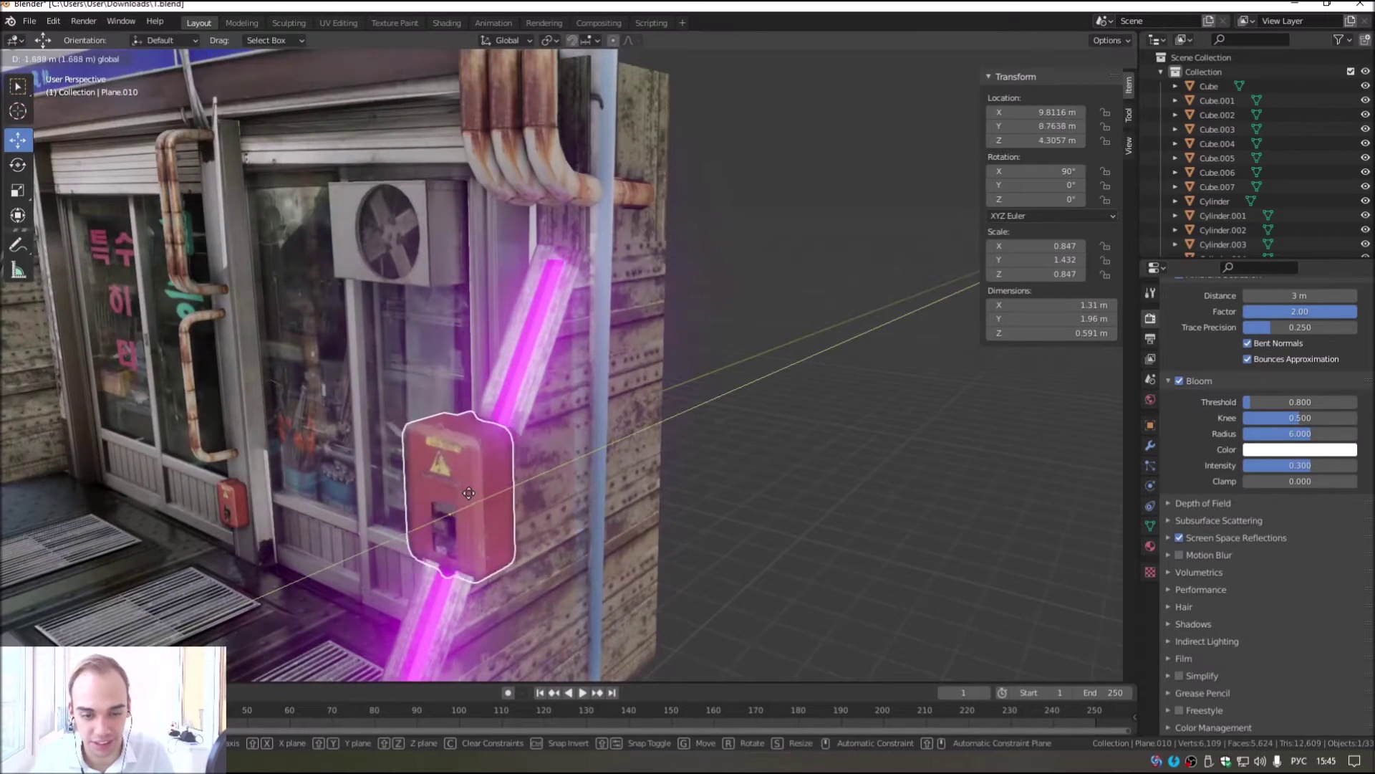
pyautogui.click(451, 495)
pyautogui.press('g')
pyautogui.press('z')
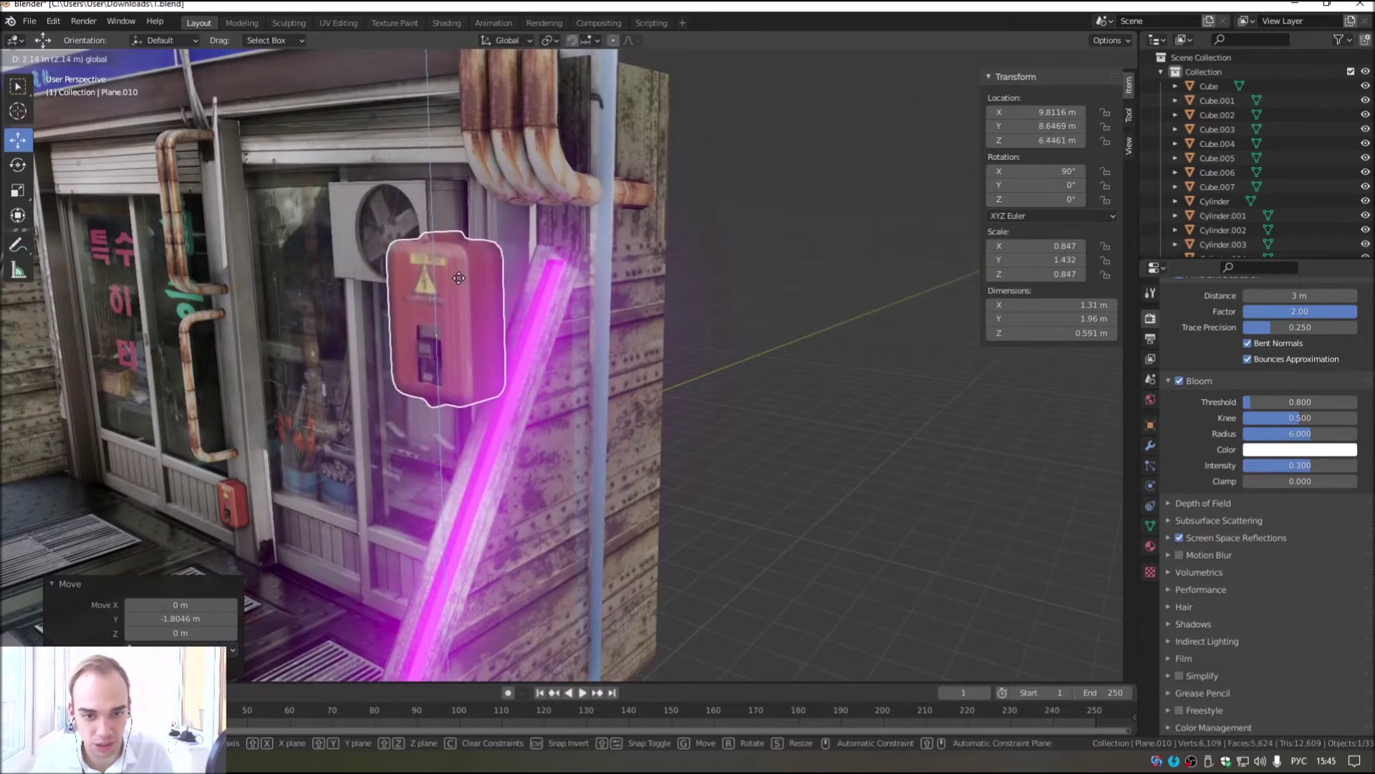
pyautogui.press('y')
pyautogui.click(530, 260)
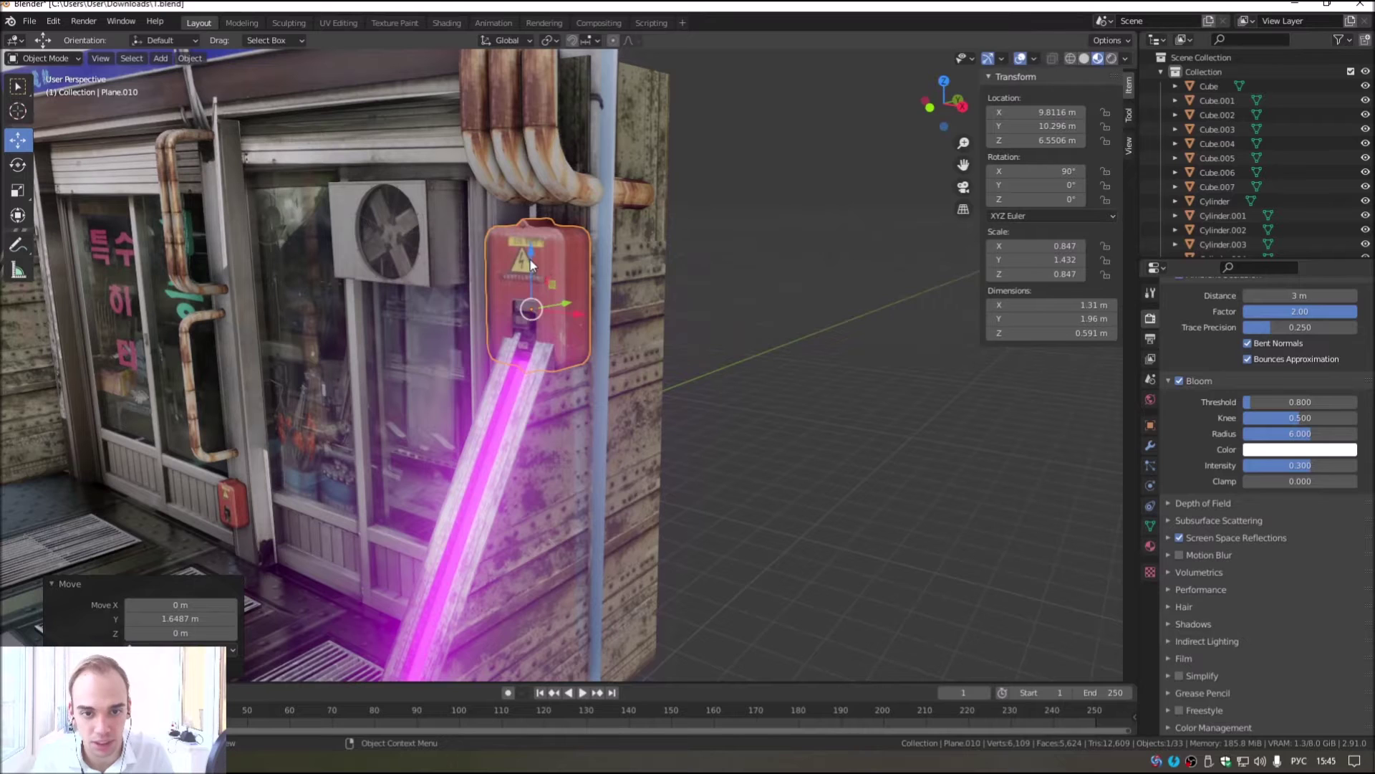
pyautogui.moveTo(530, 260); pyautogui.dragTo(531, 250)
pyautogui.moveTo(568, 294); pyautogui.dragTo(527, 287)
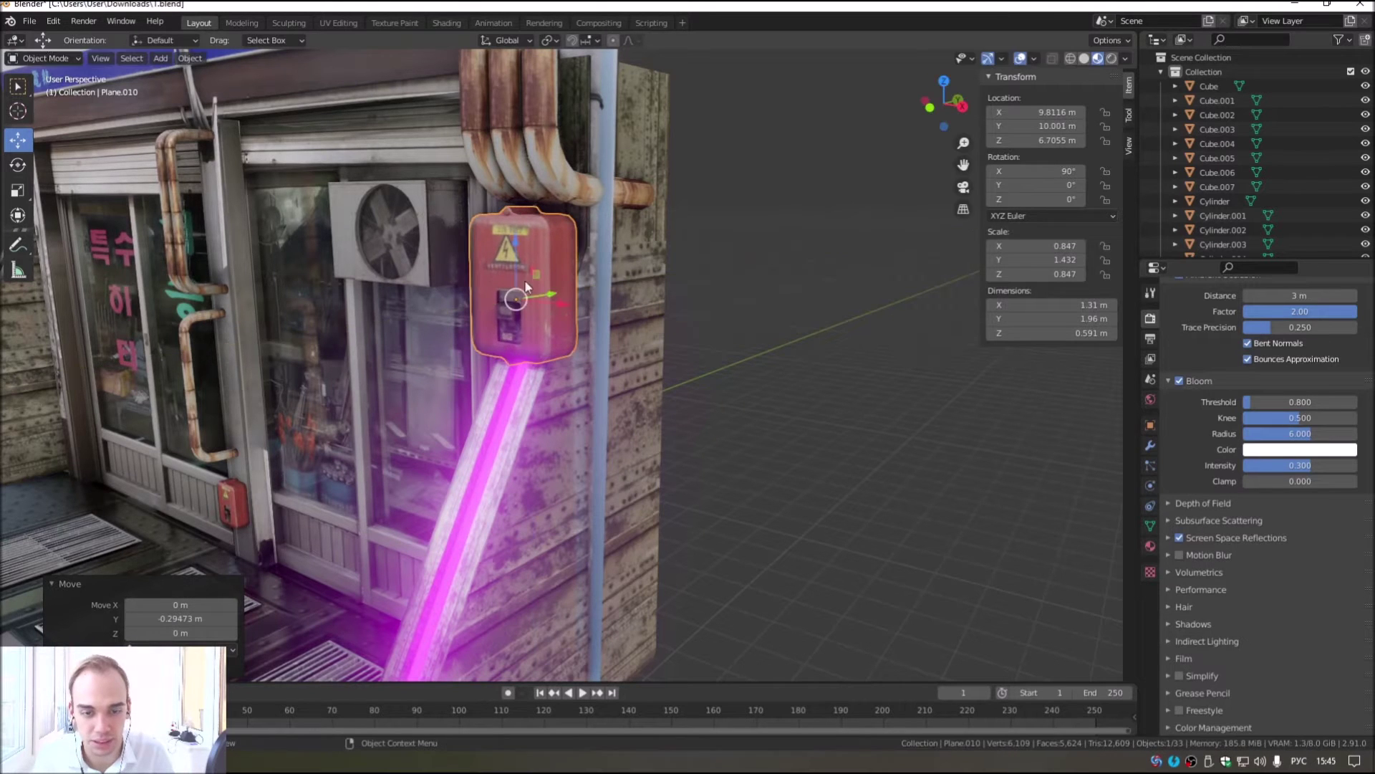
# Step: Tilt the electrical box around X to match the pillar, then reselect it
pyautogui.hotkey('shift', 'space')
pyautogui.press('r')
pyautogui.moveTo(488, 263); pyautogui.dragTo(526, 247)
pyautogui.moveTo(527, 247)
pyautogui.mouseDown(button='middle')
pyautogui.moveTo(313, 229)
pyautogui.moveTo(785, 351)
pyautogui.moveTo(736, 341)
pyautogui.moveTo(715, 401)
pyautogui.moveTo(652, 433)
pyautogui.moveTo(676, 444)
pyautogui.moveTo(687, 384)
pyautogui.mouseUp(button='middle')
pyautogui.click(784, 351)
pyautogui.scroll(-3, 715, 401)
pyautogui.scroll(-2, 750, 377)
pyautogui.click(685, 344)
pyautogui.scroll(4, 682, 414)
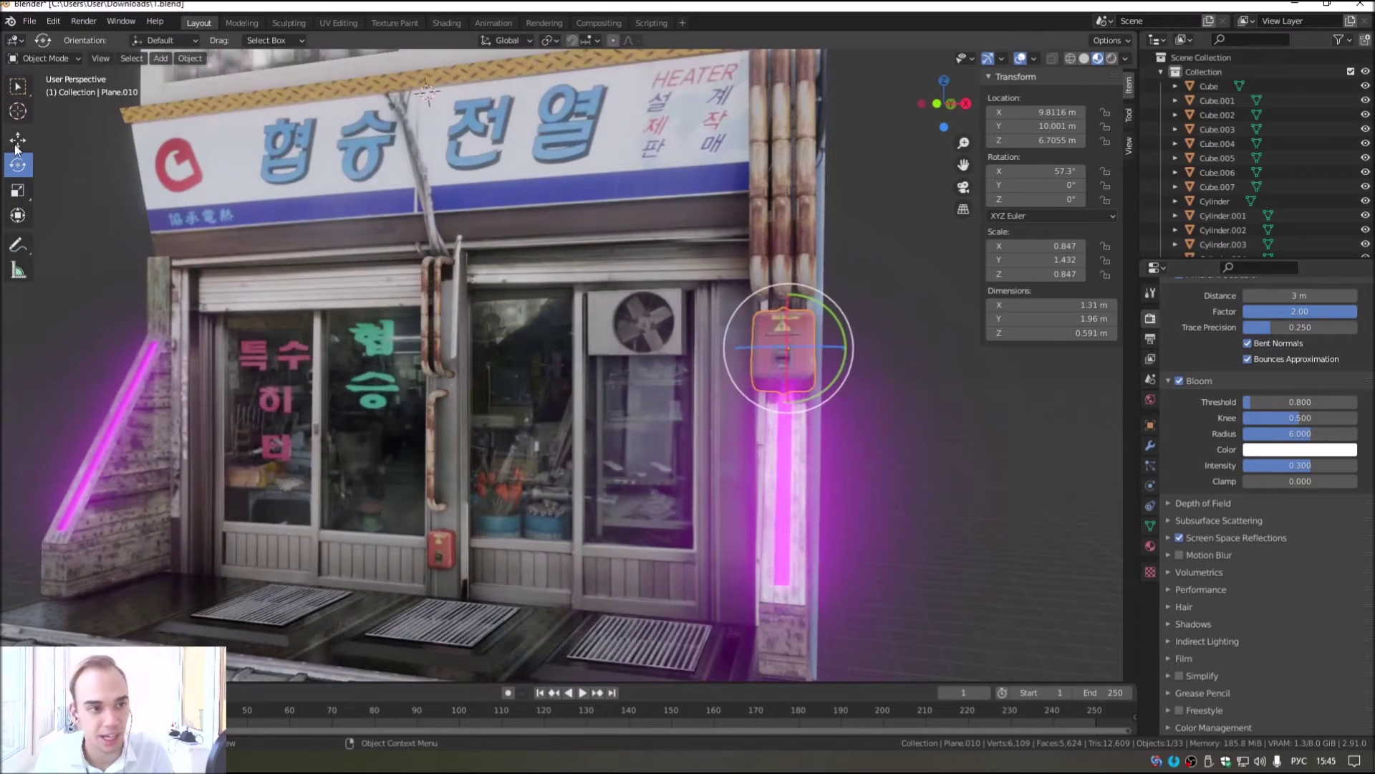
# Step: Copy and paste the electrical box, sliding the copy along X onto the left pillar
pyautogui.click(13, 145)
pyautogui.rightClick(545, 350)
pyautogui.click(551, 331)
pyautogui.rightClick(523, 319)
pyautogui.click(530, 335)
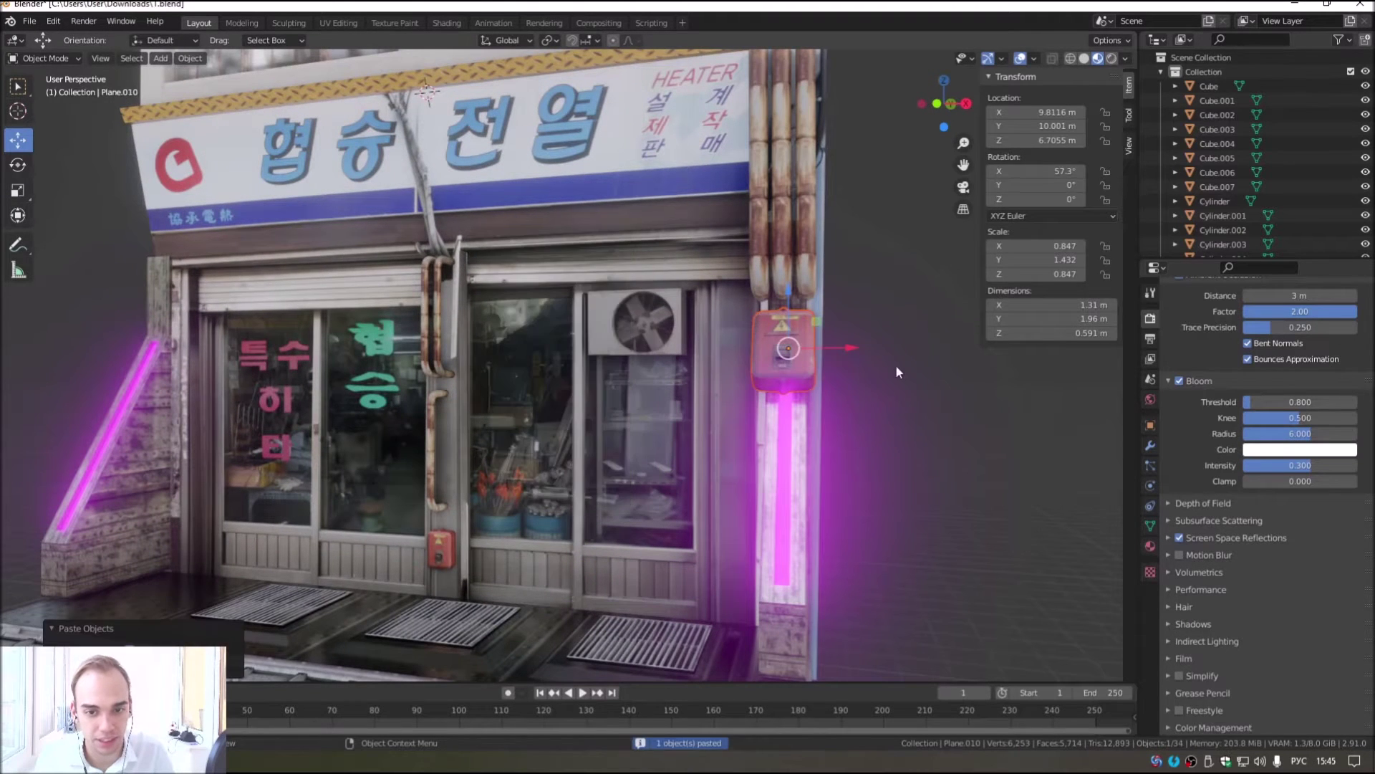
pyautogui.press('g')
pyautogui.press('x')
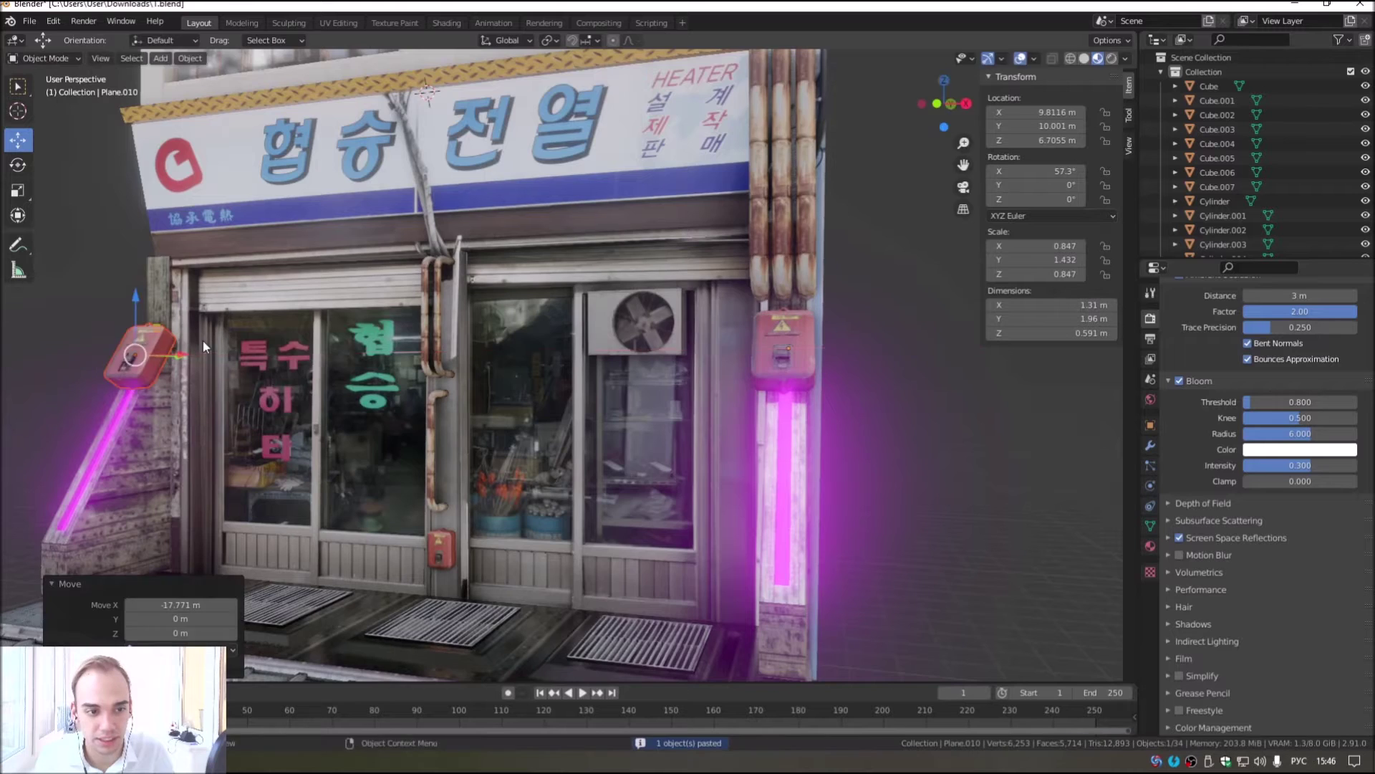
pyautogui.click(204, 342)
pyautogui.press('KP_Decimal')
# Step: Rotate the copied box to 90° on X
pyautogui.click(18, 165)
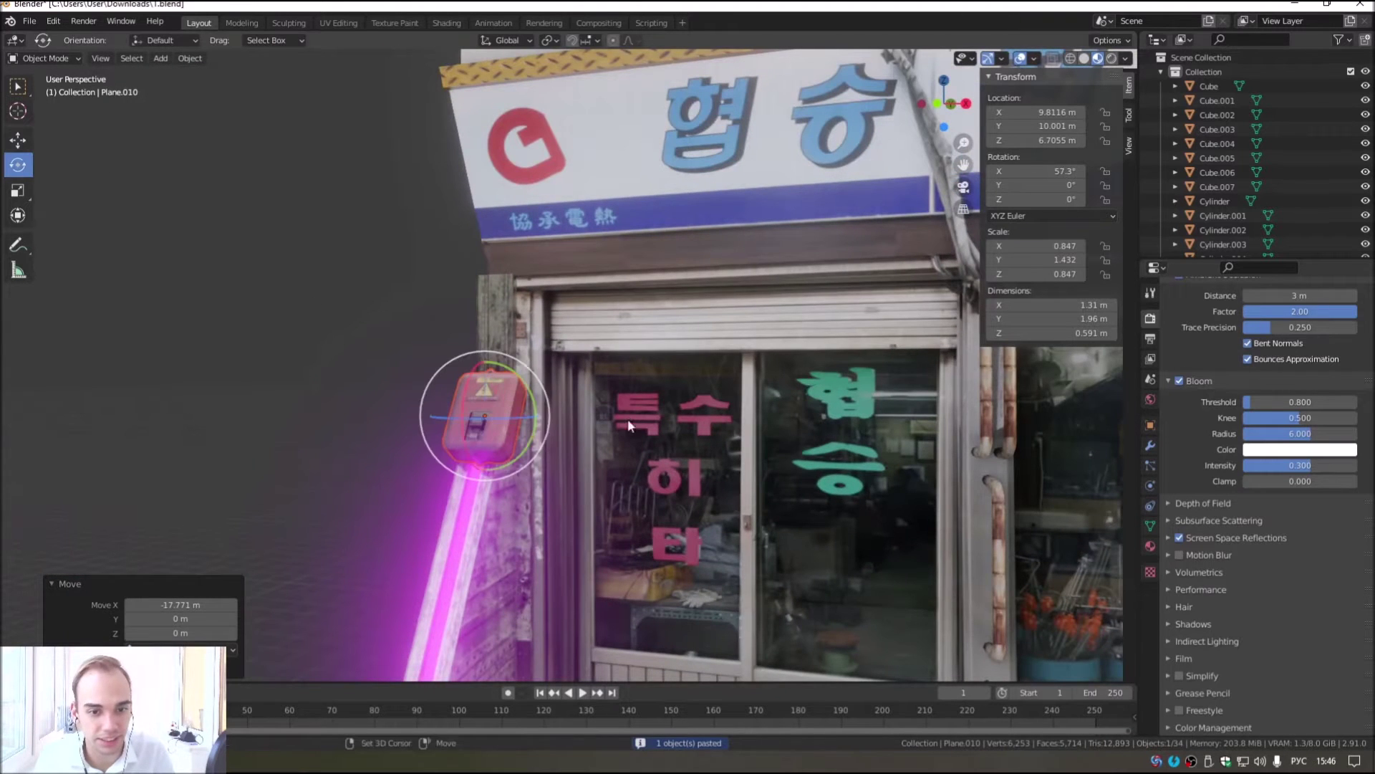
pyautogui.scroll(3, 506, 463)
pyautogui.scroll(3, 487, 452)
pyautogui.moveTo(467, 436); pyautogui.dragTo(459, 462)
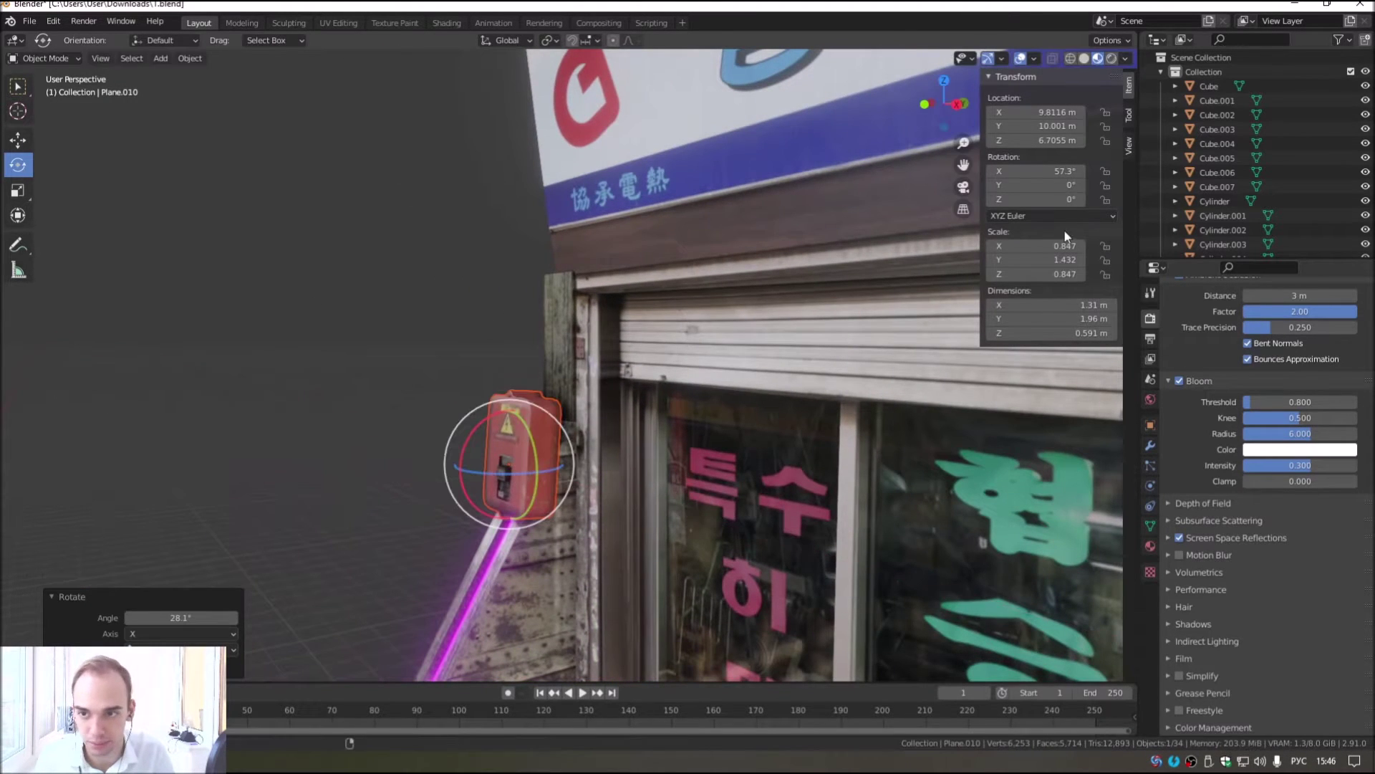
pyautogui.doubleClick(1043, 171)
pyautogui.write('90')
pyautogui.press('Return')
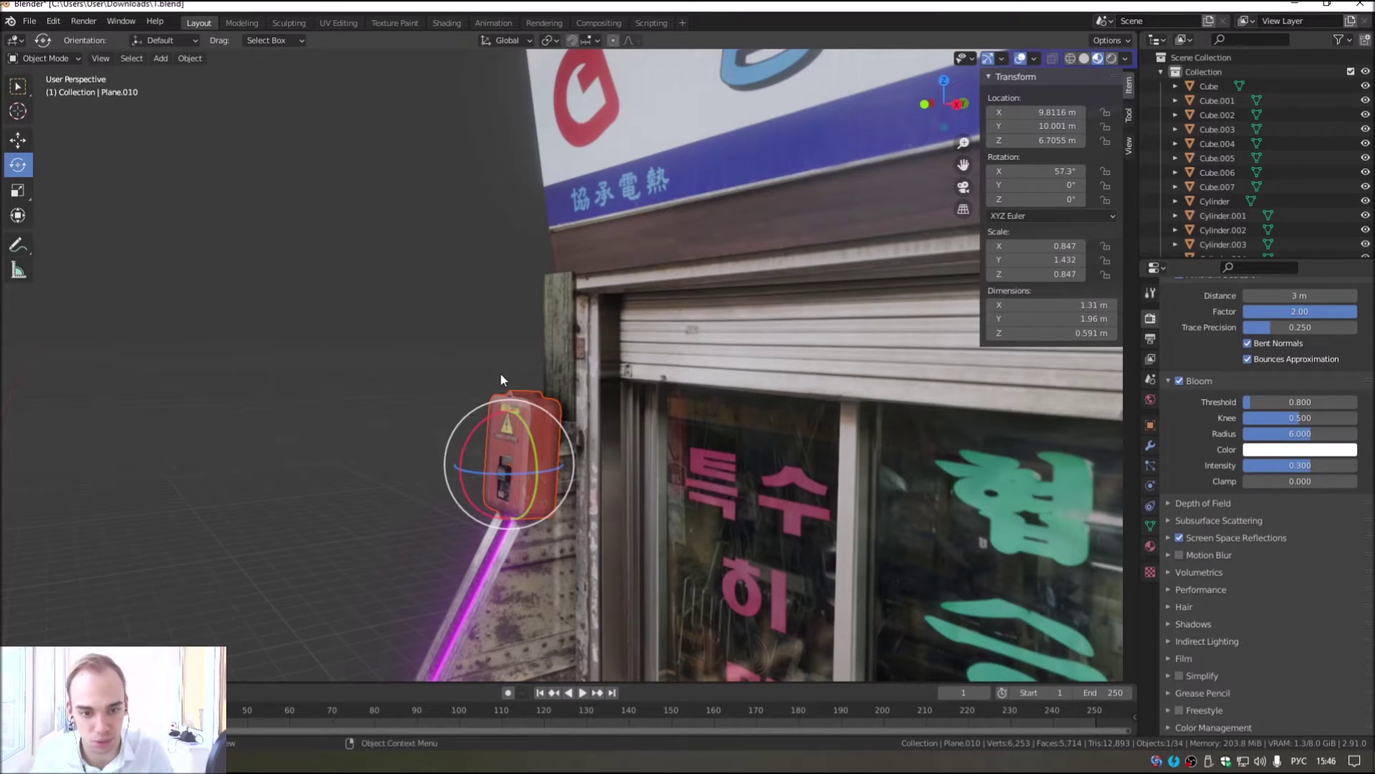
# Step: Set Plane.016's X rotation to 90°
pyautogui.click(523, 395)
pyautogui.click(1035, 172)
pyautogui.write('90')
pyautogui.press('Return')
# Step: Raise Plane.016 along Z, then nudge it along Y and X onto the left pillar wall
pyautogui.click(18, 140)
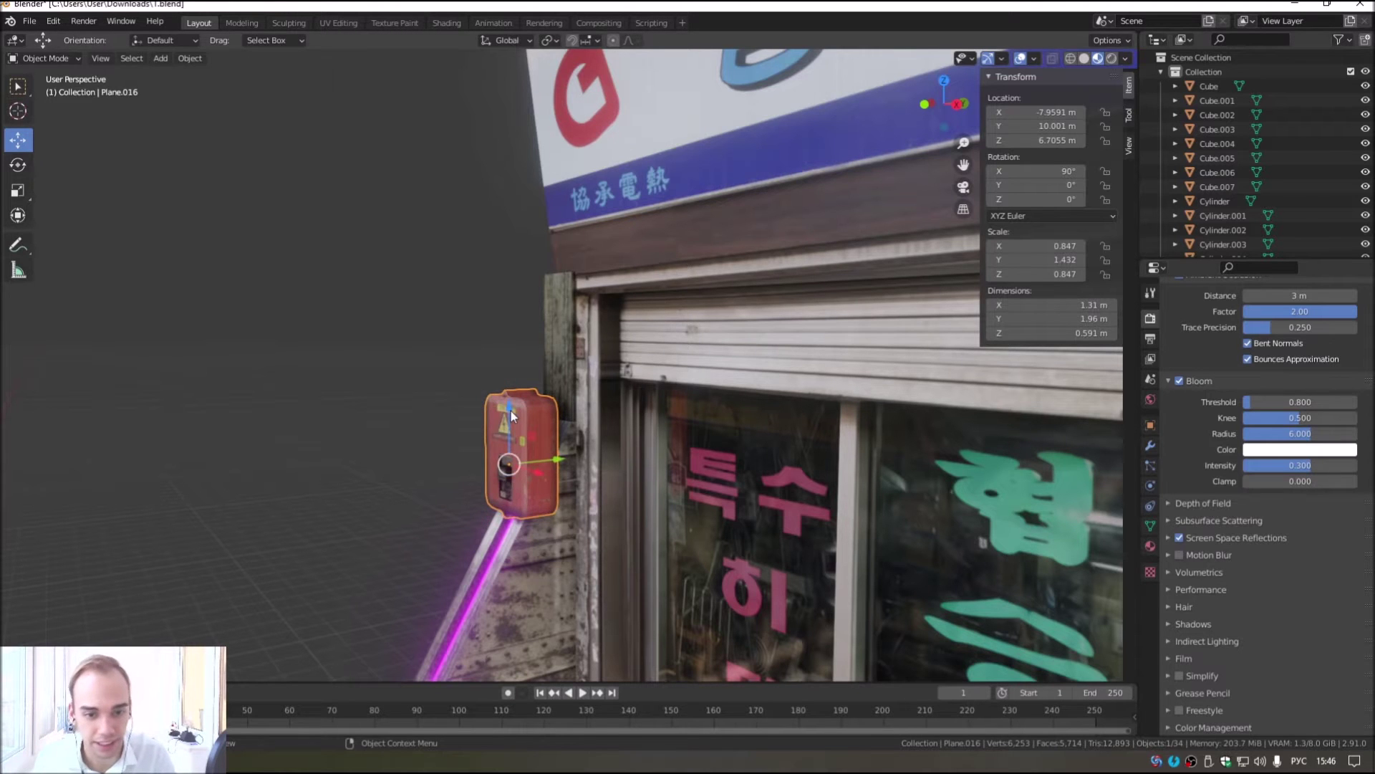
pyautogui.moveTo(511, 416); pyautogui.dragTo(512, 313)
pyautogui.press('g')
pyautogui.press('y')
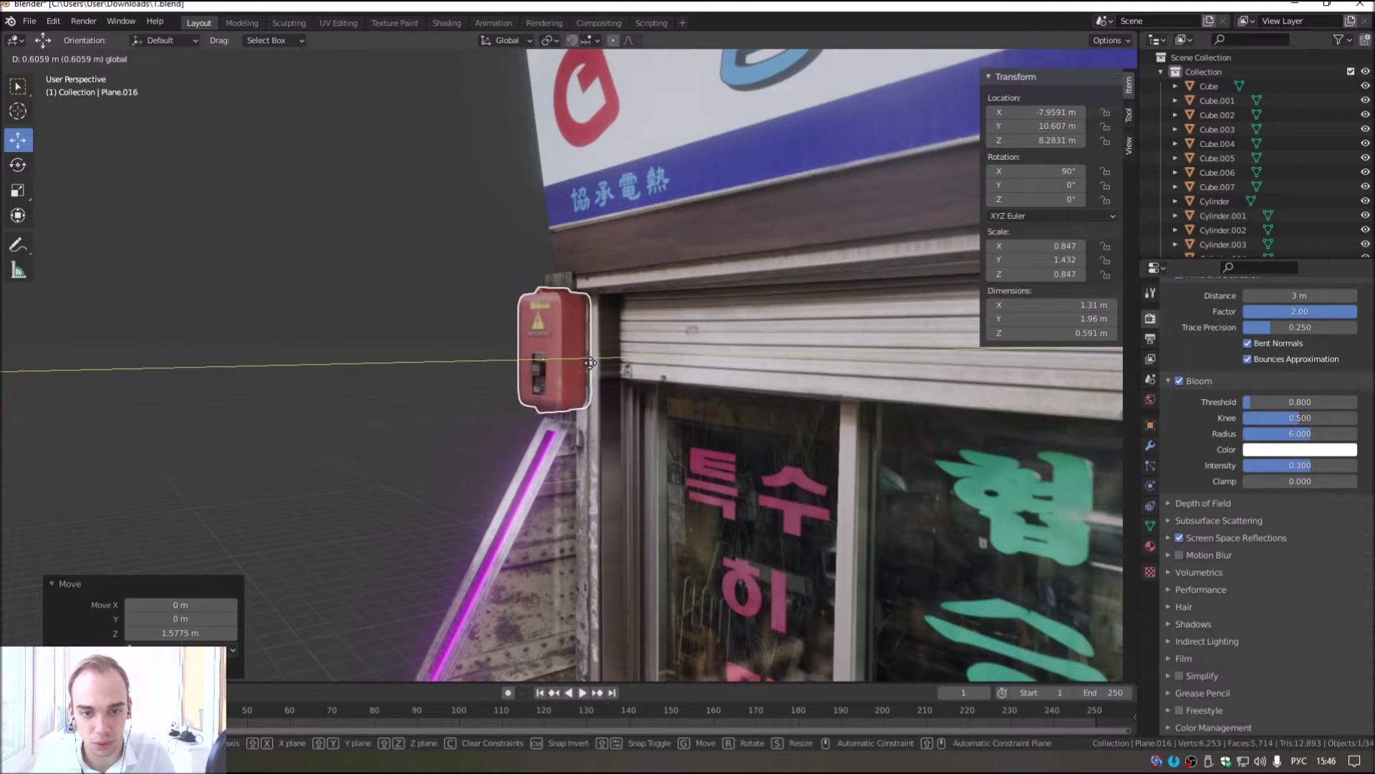
pyautogui.click(576, 362)
pyautogui.moveTo(577, 362); pyautogui.dragTo(547, 345, button='middle')
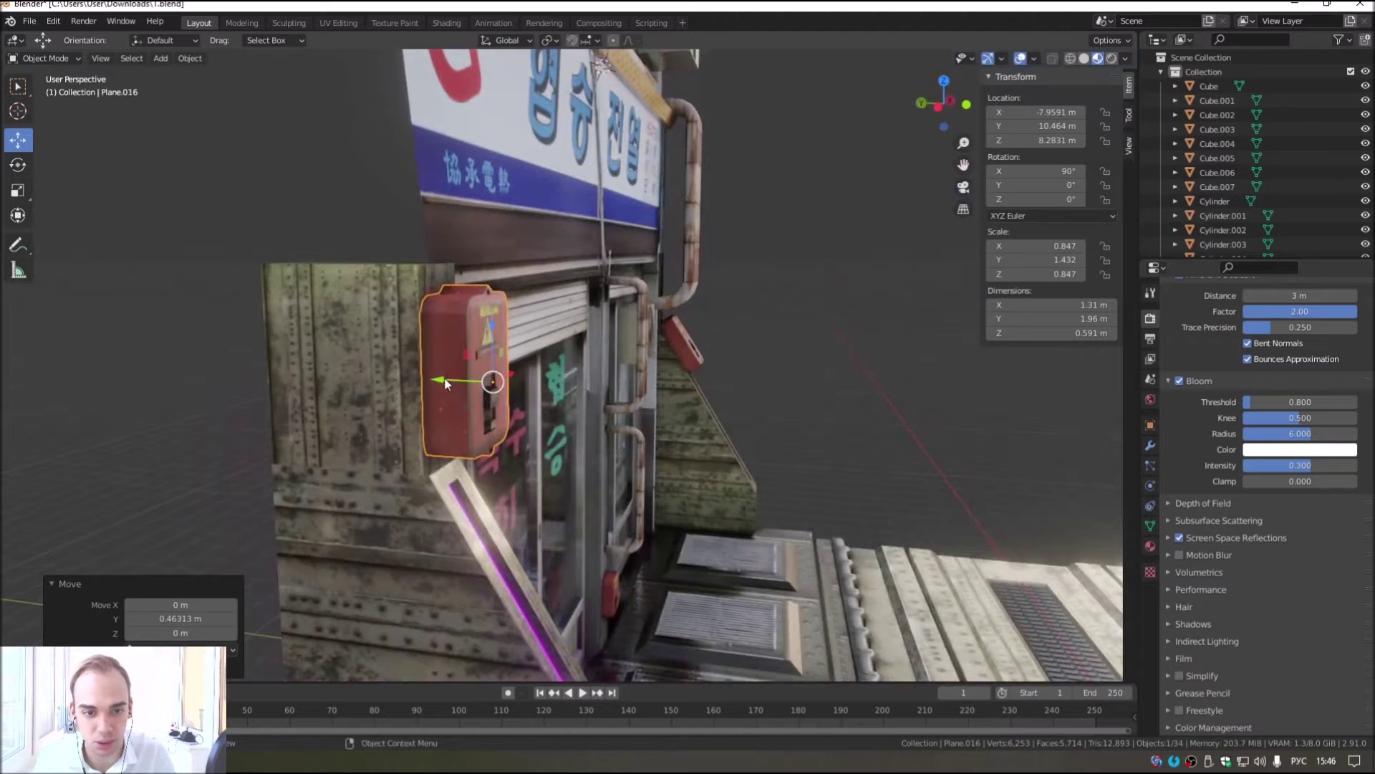
pyautogui.moveTo(444, 383); pyautogui.dragTo(457, 365)
pyautogui.moveTo(457, 366); pyautogui.dragTo(493, 361, button='middle')
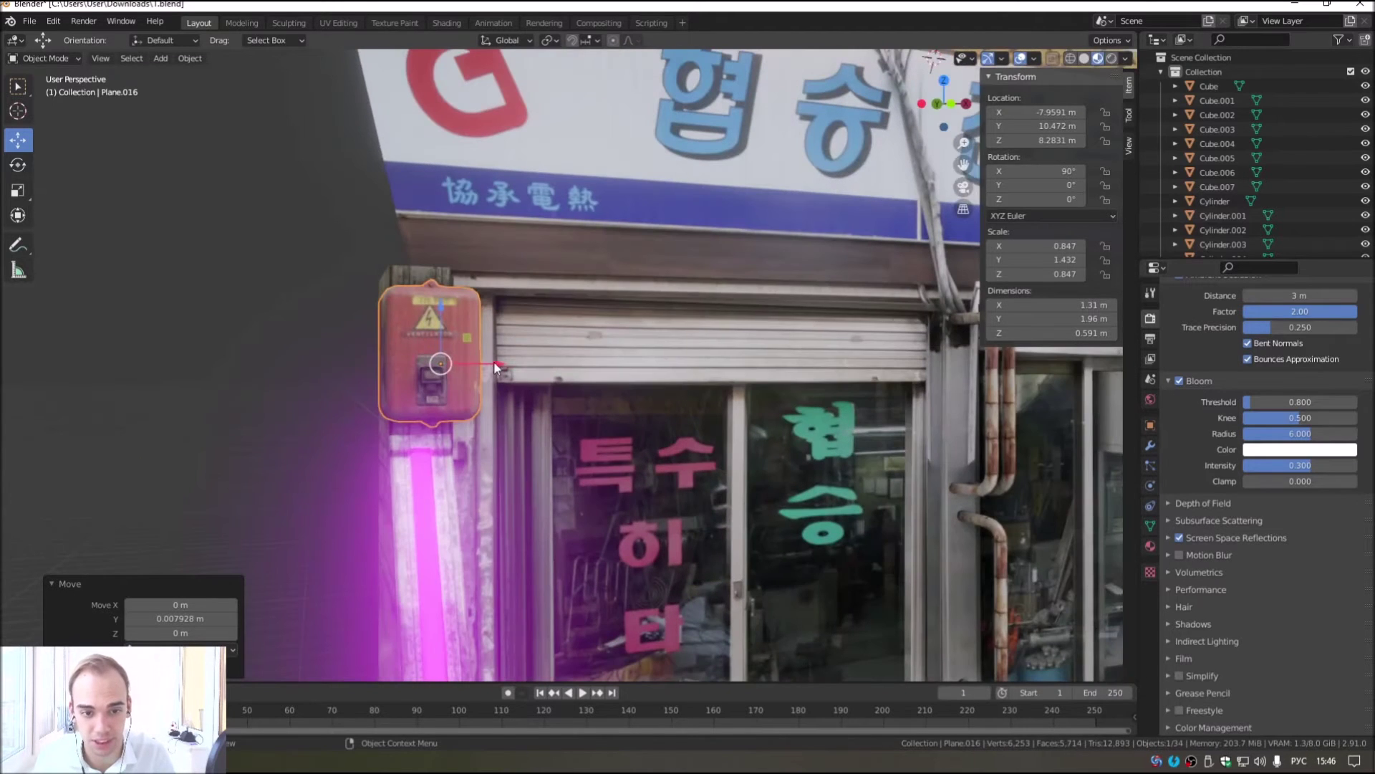
pyautogui.moveTo(495, 366); pyautogui.dragTo(486, 362)
pyautogui.moveTo(486, 362); pyautogui.dragTo(636, 472, button='middle')
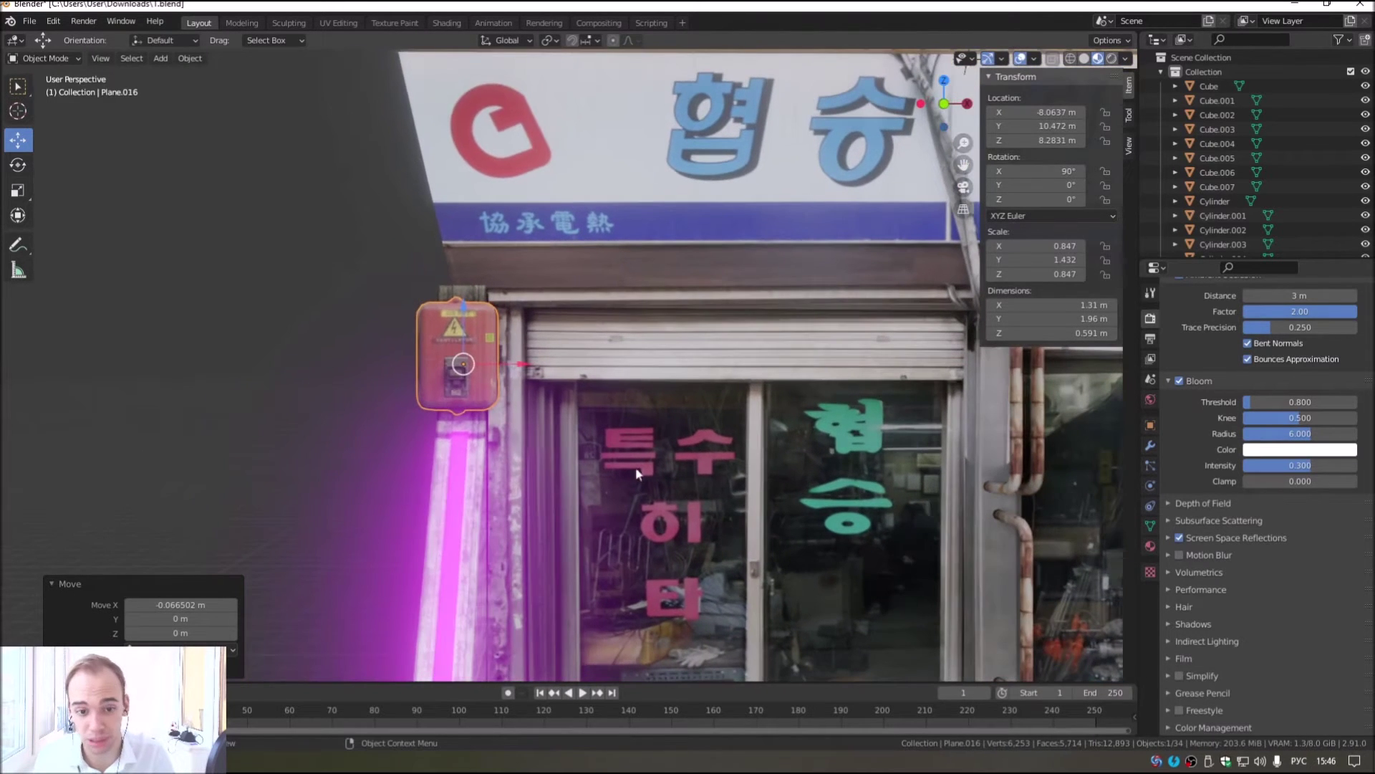
pyautogui.click(311, 359)
pyautogui.moveTo(310, 358)
pyautogui.mouseDown(button='middle')
pyautogui.moveTo(720, 537)
pyautogui.moveTo(480, 359)
pyautogui.moveTo(557, 424)
pyautogui.mouseUp(button='middle')
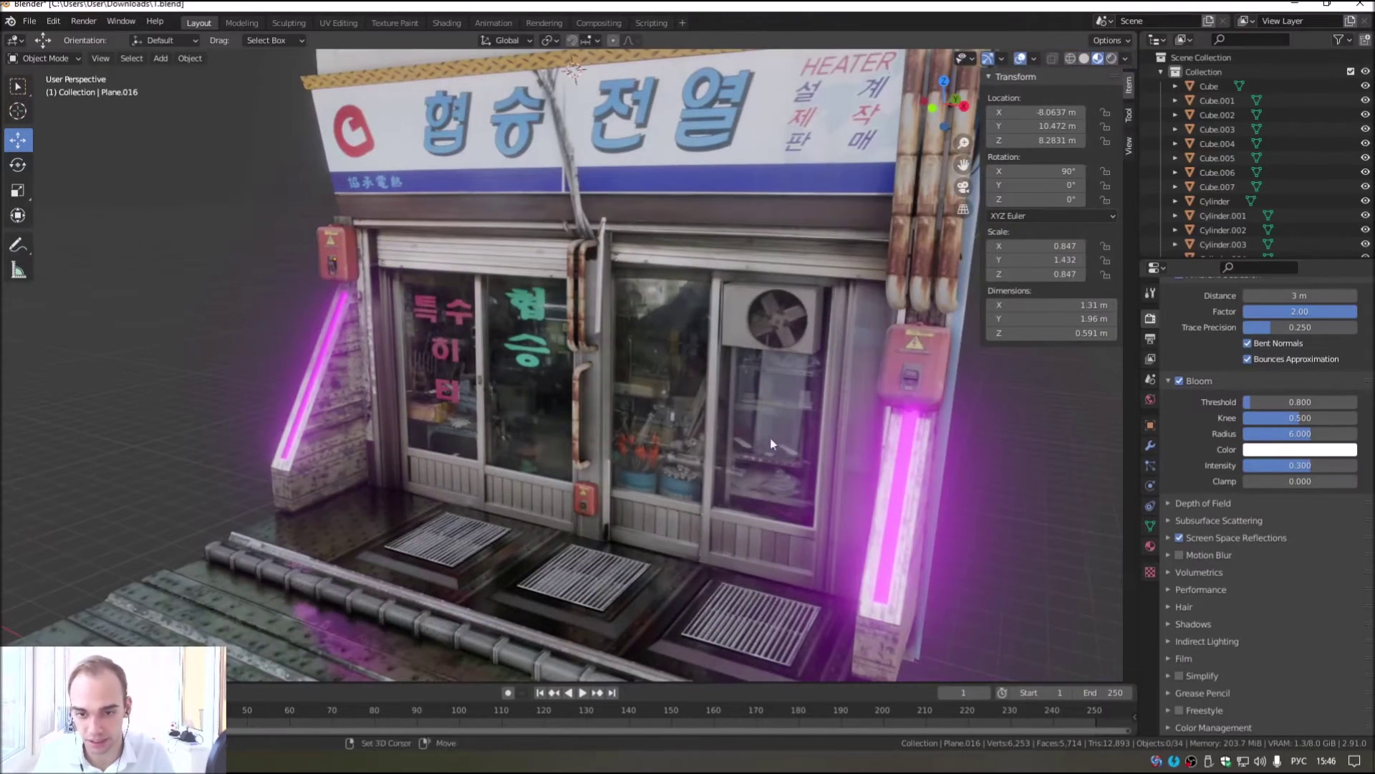
# Step: Orbit to a low frontal view of the shopfront and switch to Rendered shading
pyautogui.scroll(4, 703, 598)
pyautogui.scroll(-3, 702, 597)
pyautogui.moveTo(703, 598)
pyautogui.mouseDown(button='middle')
pyautogui.moveTo(410, 497)
pyautogui.moveTo(570, 460)
pyautogui.moveTo(538, 473)
pyautogui.mouseUp(button='middle')
pyautogui.scroll(3, 410, 497)
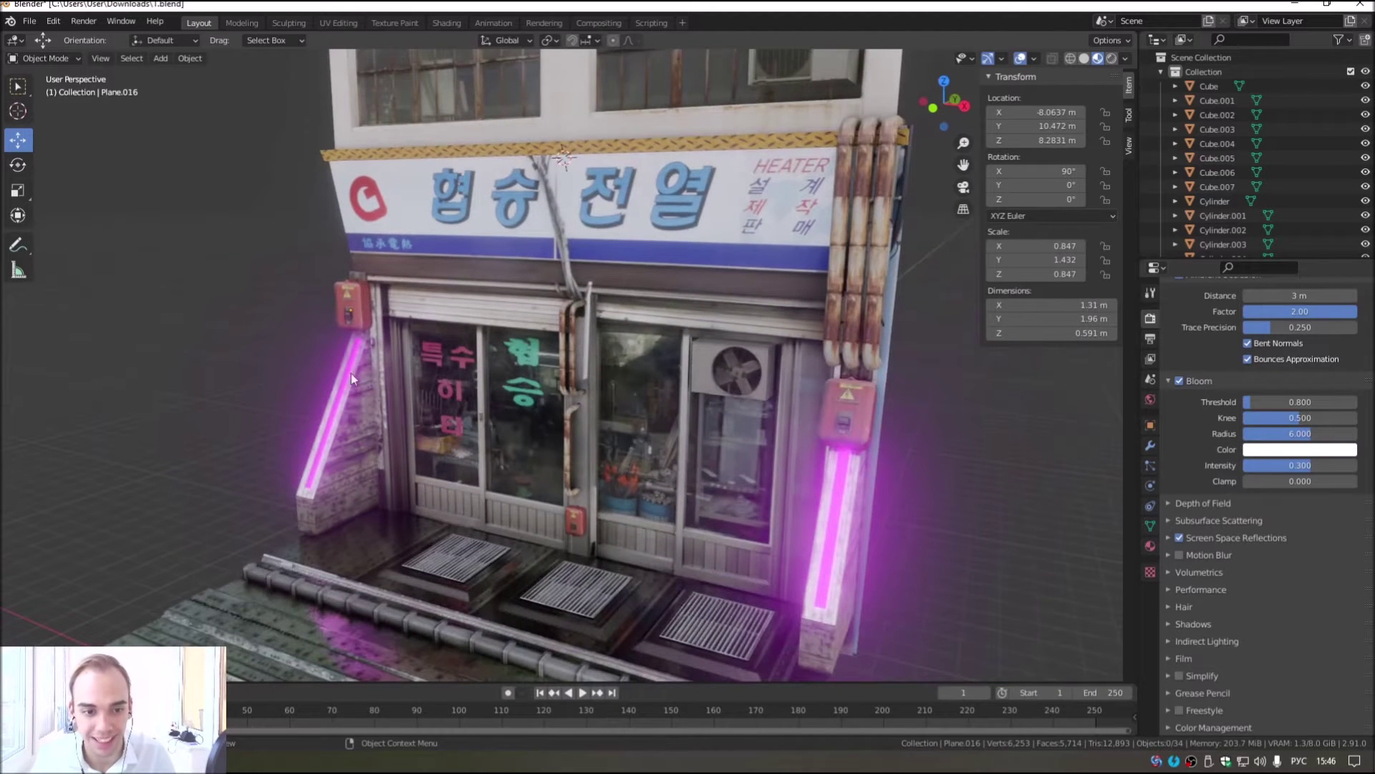
pyautogui.moveTo(843, 493)
pyautogui.mouseDown(button='middle')
pyautogui.moveTo(832, 305)
pyautogui.moveTo(749, 333)
pyautogui.moveTo(305, 330)
pyautogui.mouseUp(button='middle')
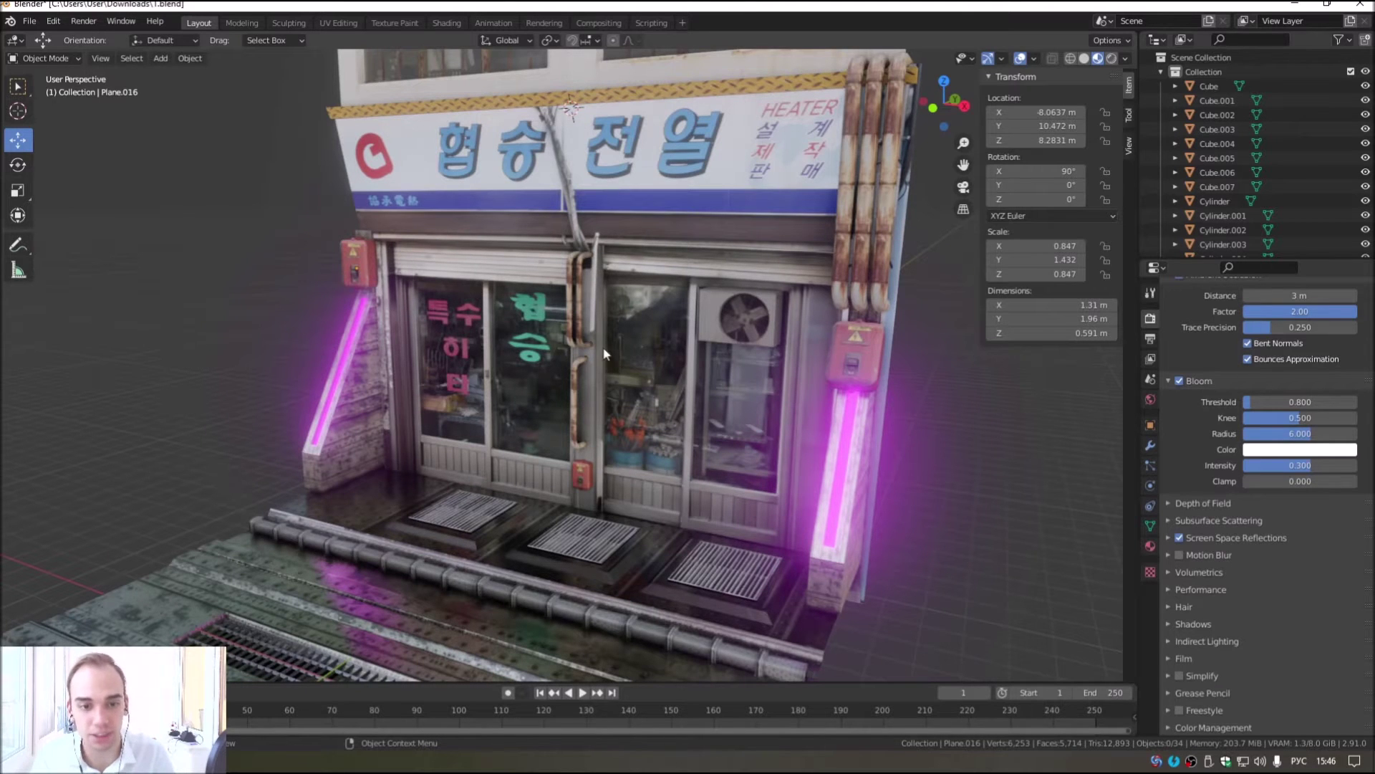
pyautogui.moveTo(536, 500)
pyautogui.mouseDown(button='middle')
pyautogui.moveTo(670, 560)
pyautogui.moveTo(388, 345)
pyautogui.mouseUp(button='middle')
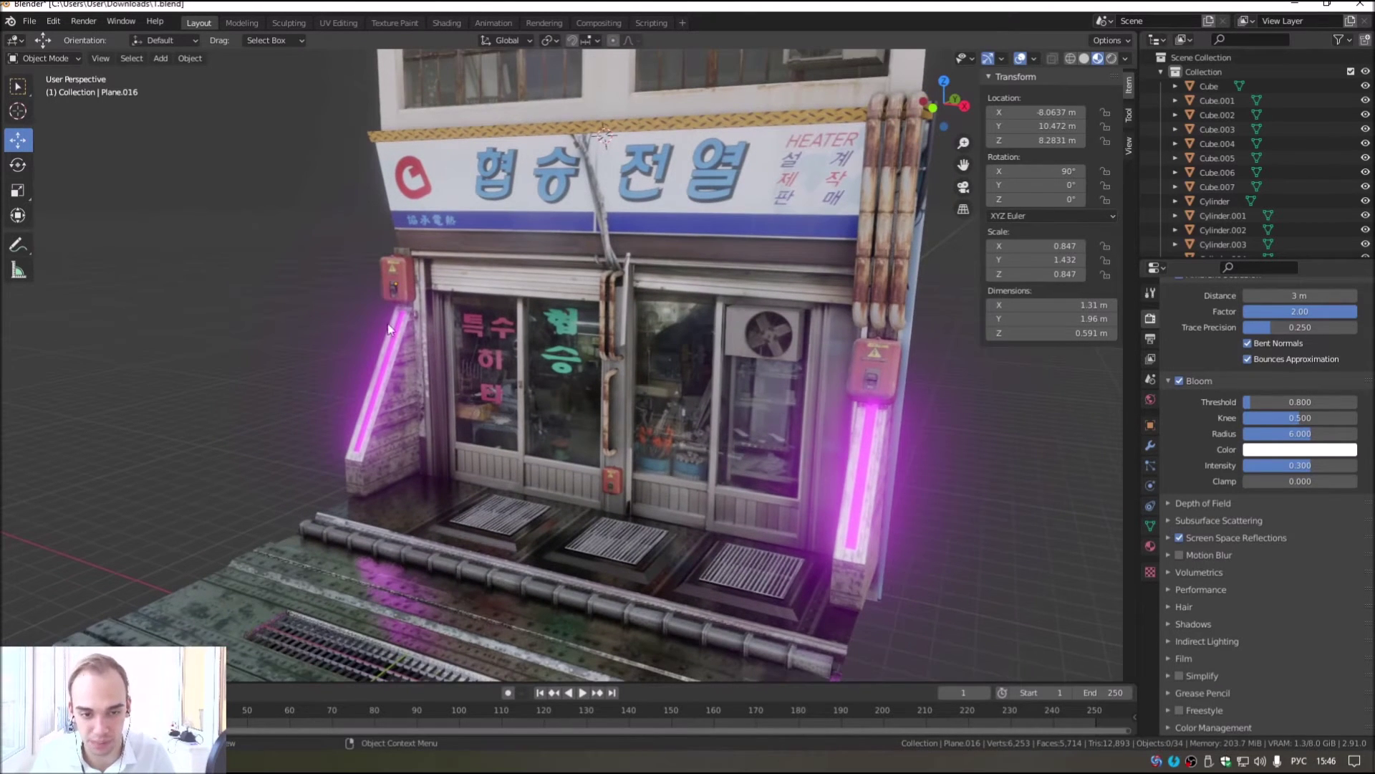
pyautogui.moveTo(361, 455)
pyautogui.mouseDown(button='middle')
pyautogui.moveTo(582, 424)
pyautogui.moveTo(293, 374)
pyautogui.moveTo(668, 418)
pyautogui.moveTo(737, 411)
pyautogui.mouseUp(button='middle')
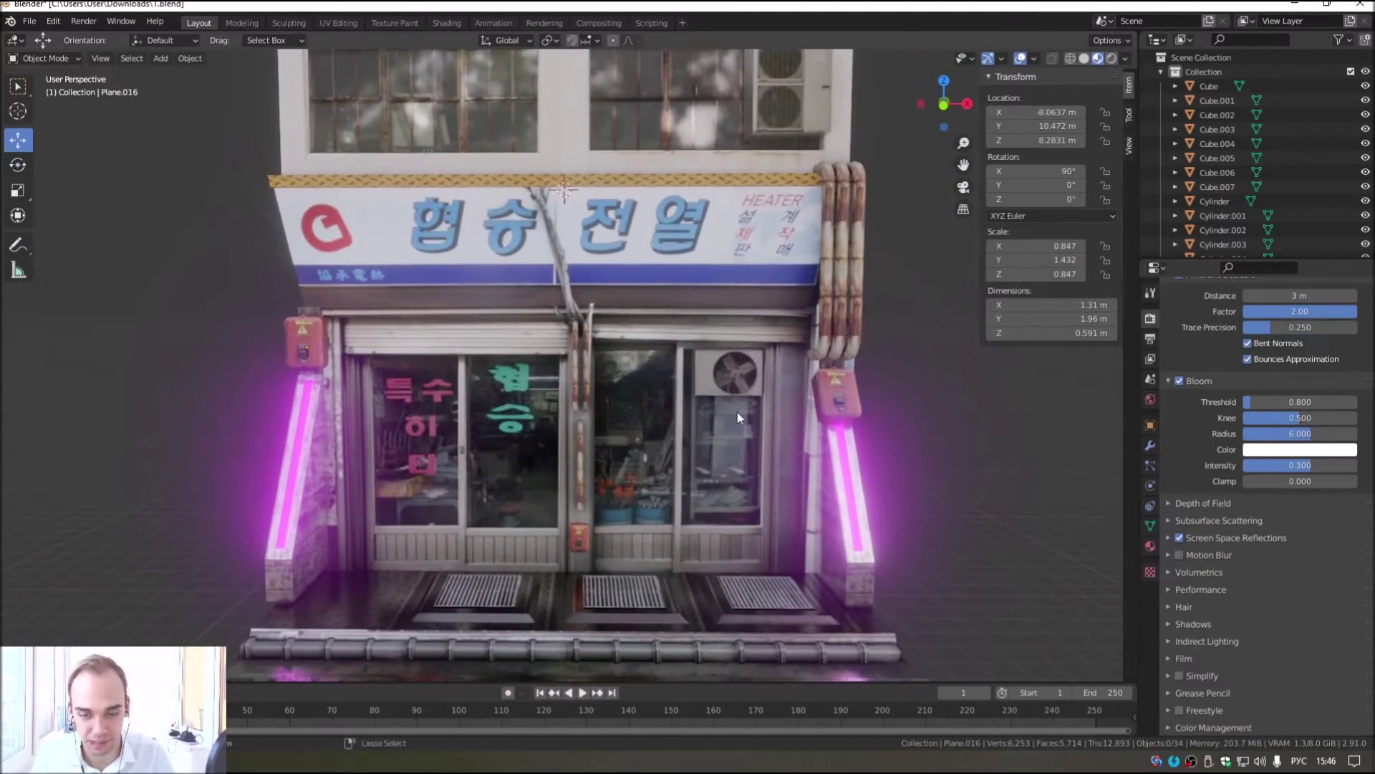
pyautogui.click(1113, 59)
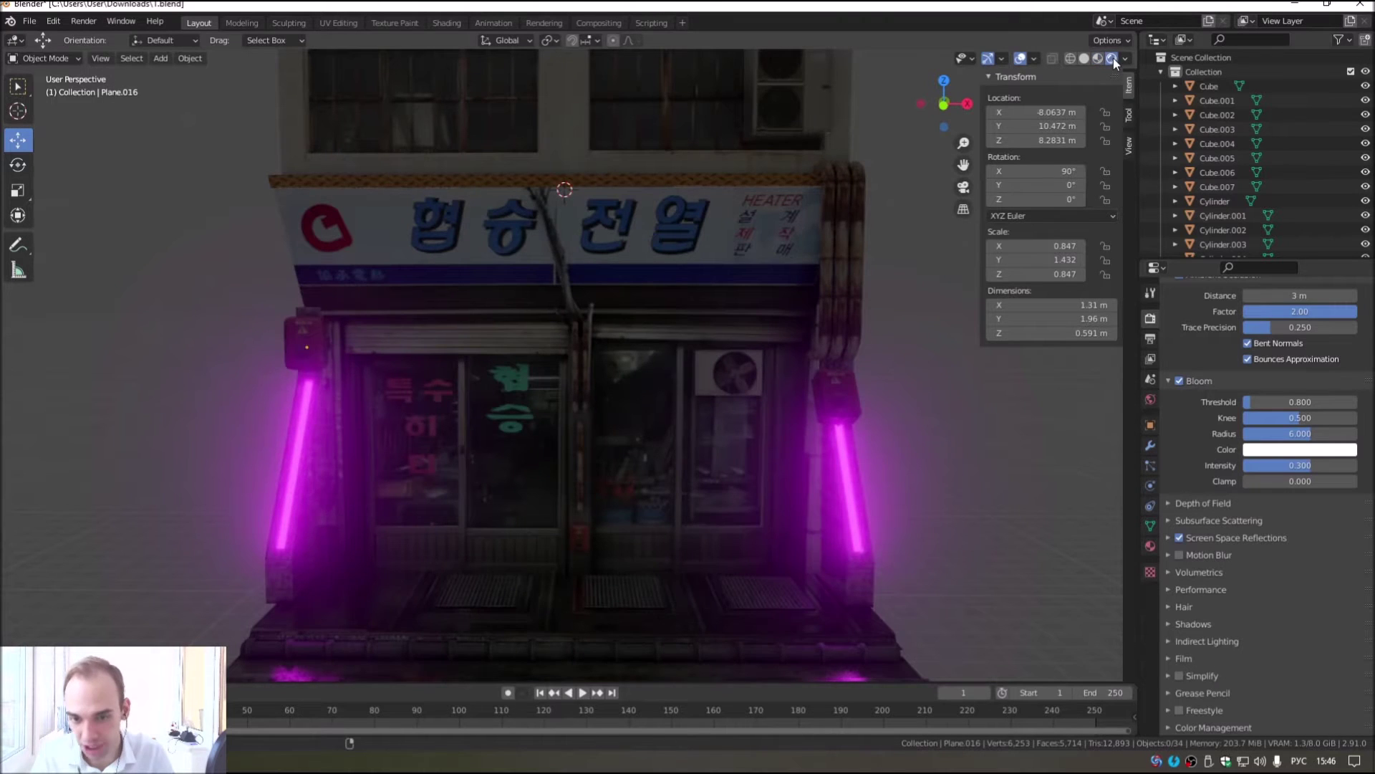
# Step: Set the World background strength to 0, trying 1.9 before undoing back to 0
pyautogui.scroll(-2, 672, 372)
pyautogui.moveTo(672, 372); pyautogui.dragTo(717, 405, button='middle')
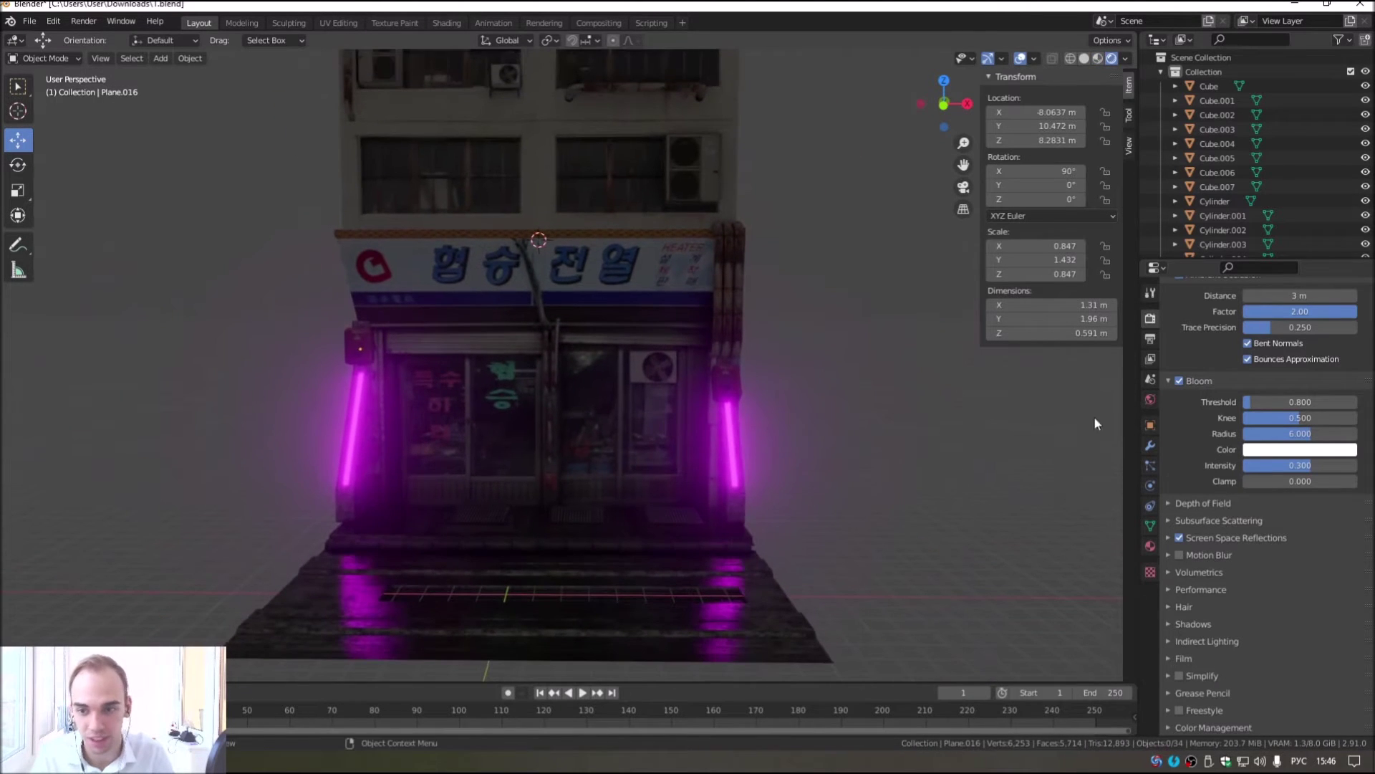
pyautogui.click(1151, 399)
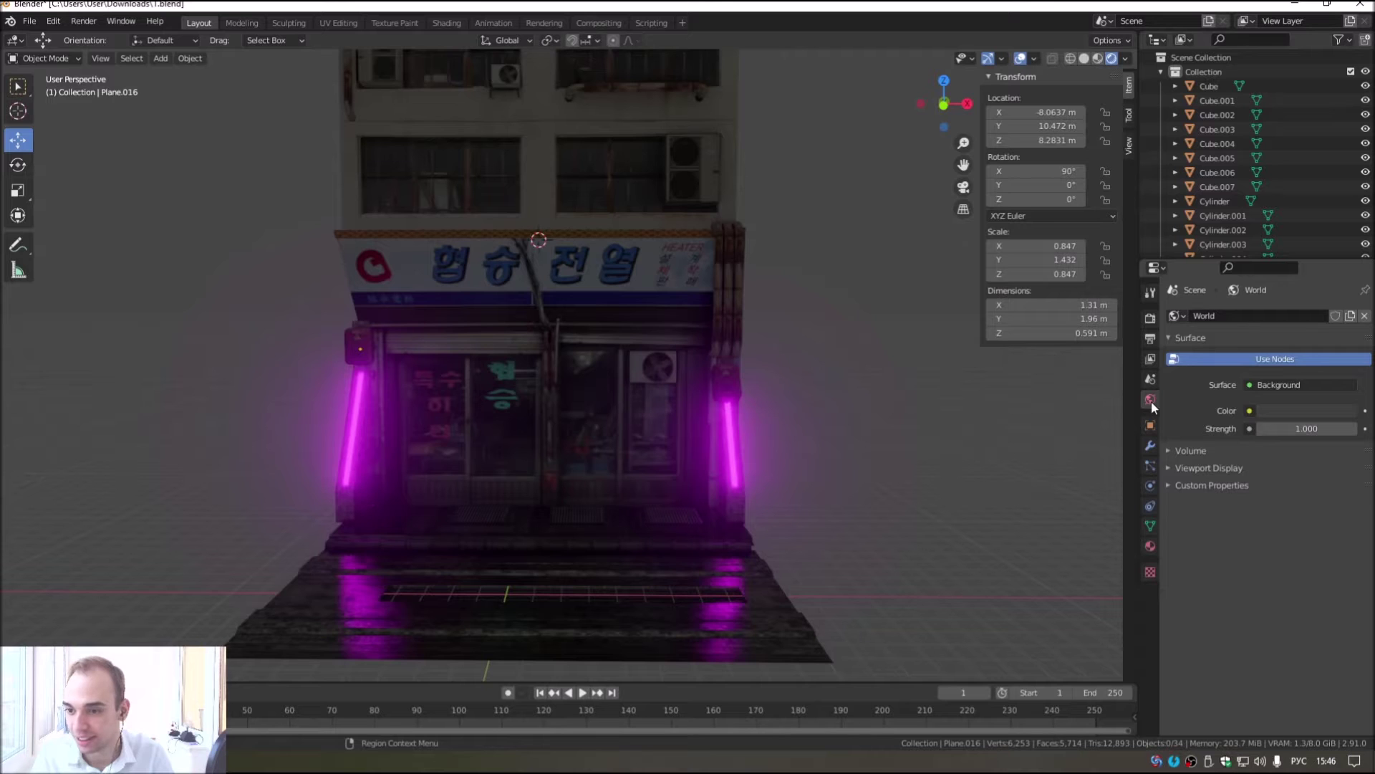
pyautogui.click(1306, 427)
pyautogui.write('0')
pyautogui.press('Return')
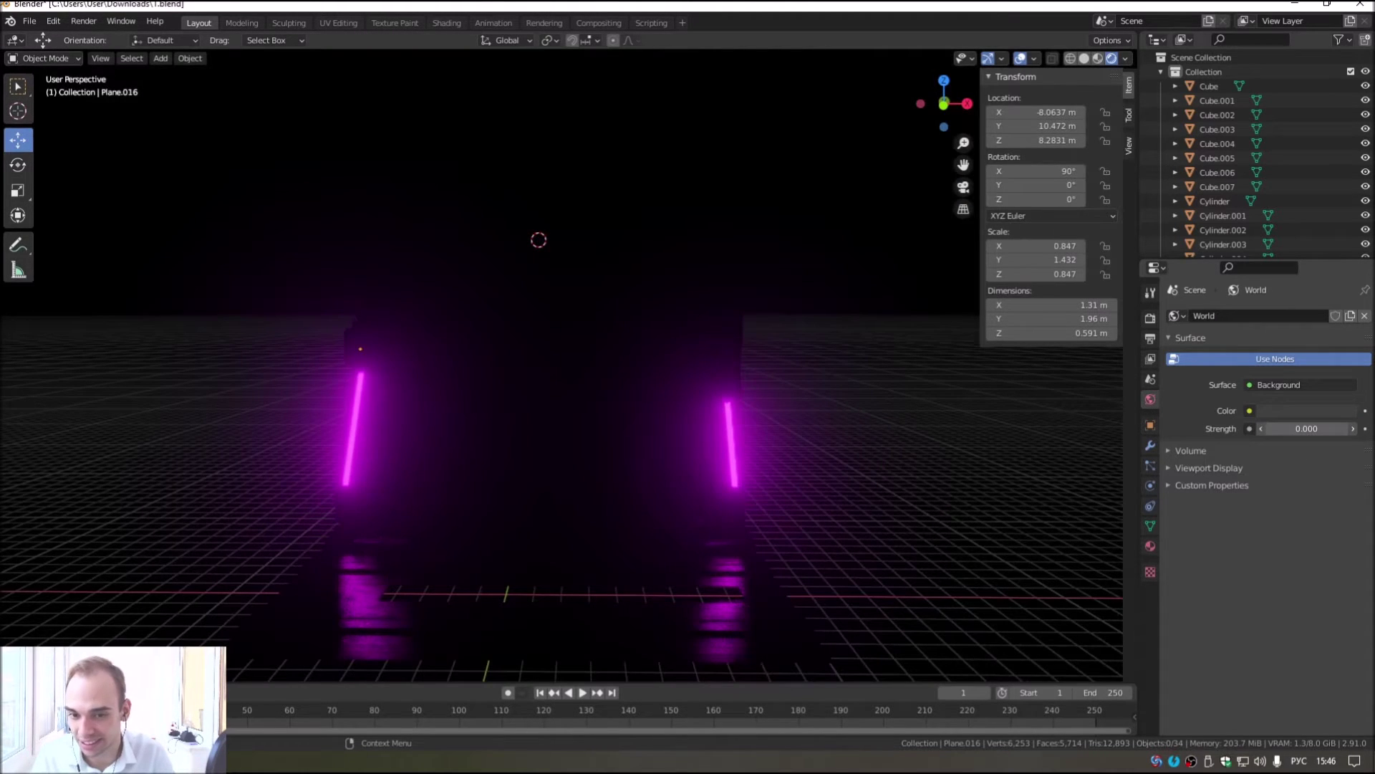
pyautogui.click(1306, 428)
pyautogui.write('1.9')
pyautogui.press('Return')
pyautogui.hotkey('ctrl', 'z')
# Step: Inspect the glowing neon bars in the dark scene, then return to Material Preview shading
pyautogui.moveTo(768, 472)
pyautogui.mouseDown(button='middle')
pyautogui.moveTo(774, 547)
pyautogui.moveTo(738, 551)
pyautogui.moveTo(720, 459)
pyautogui.mouseUp(button='middle')
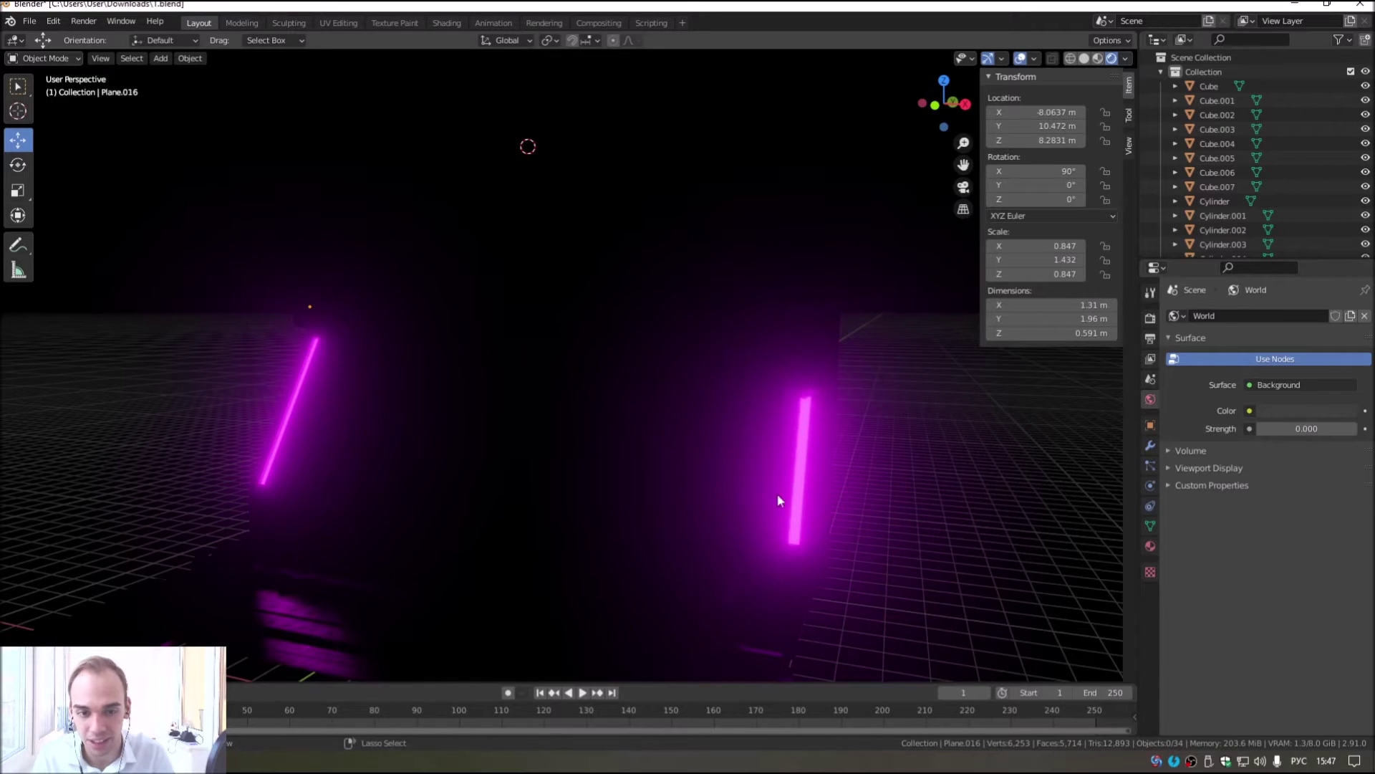
pyautogui.moveTo(776, 495); pyautogui.dragTo(782, 446, button='middle')
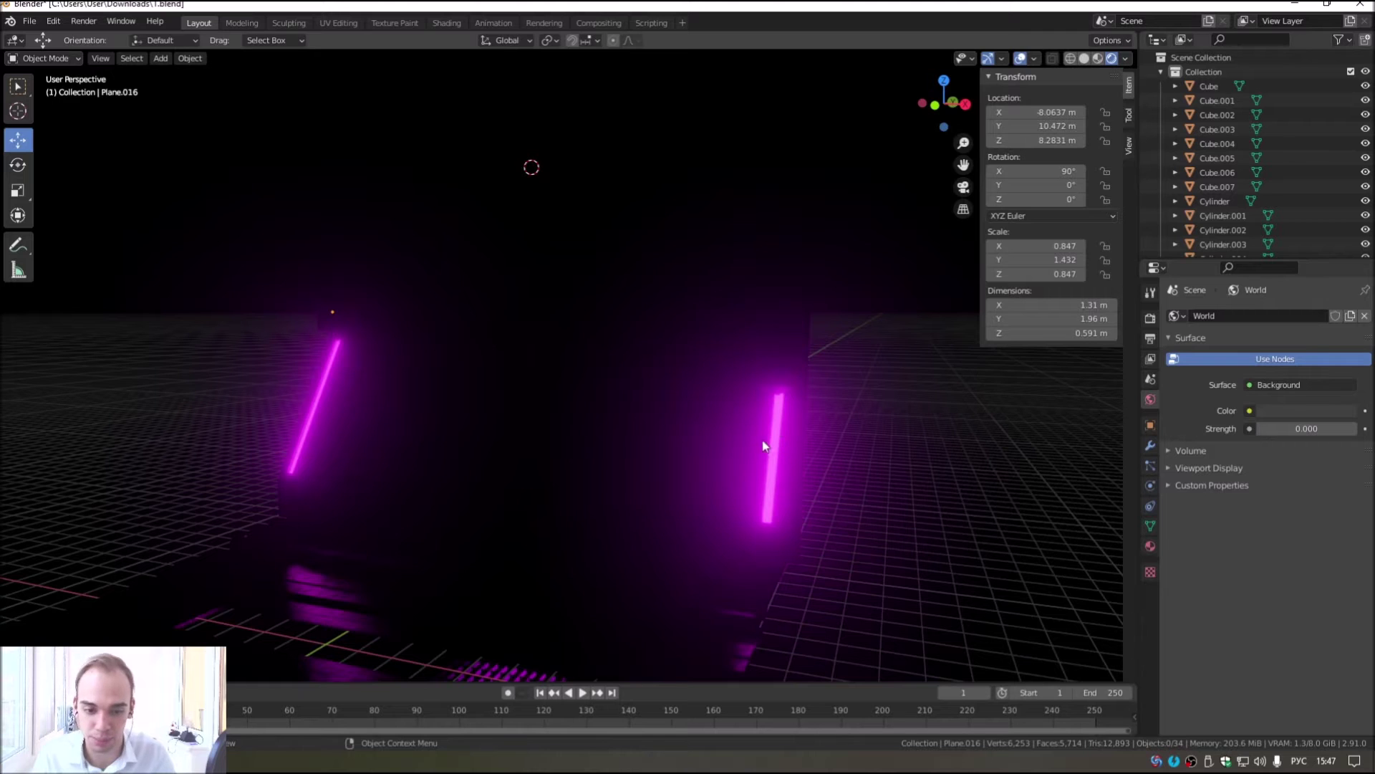
pyautogui.click(1099, 58)
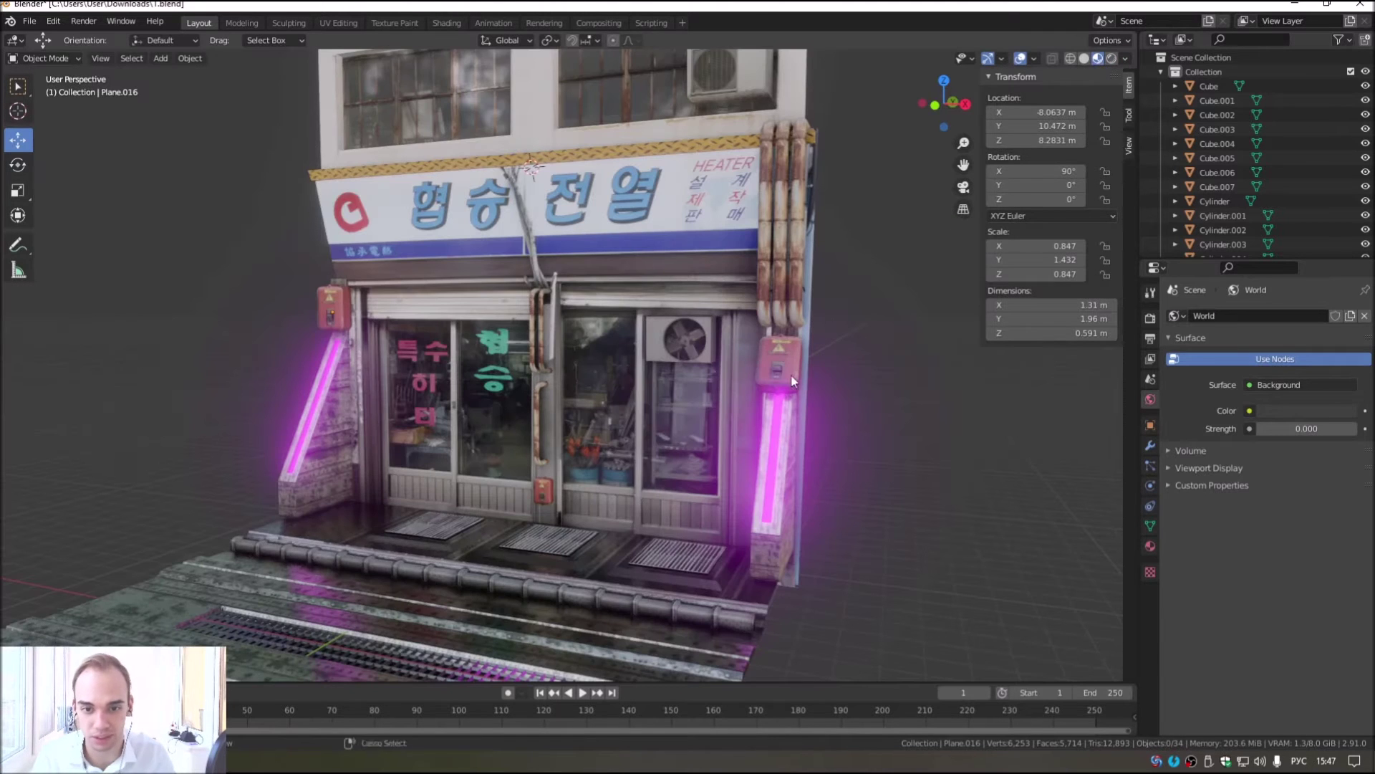
# Step: Add a mesh plane and move it along Y onto the shop sign
pyautogui.moveTo(760, 336); pyautogui.dragTo(726, 366, button='middle')
pyautogui.click(766, 319)
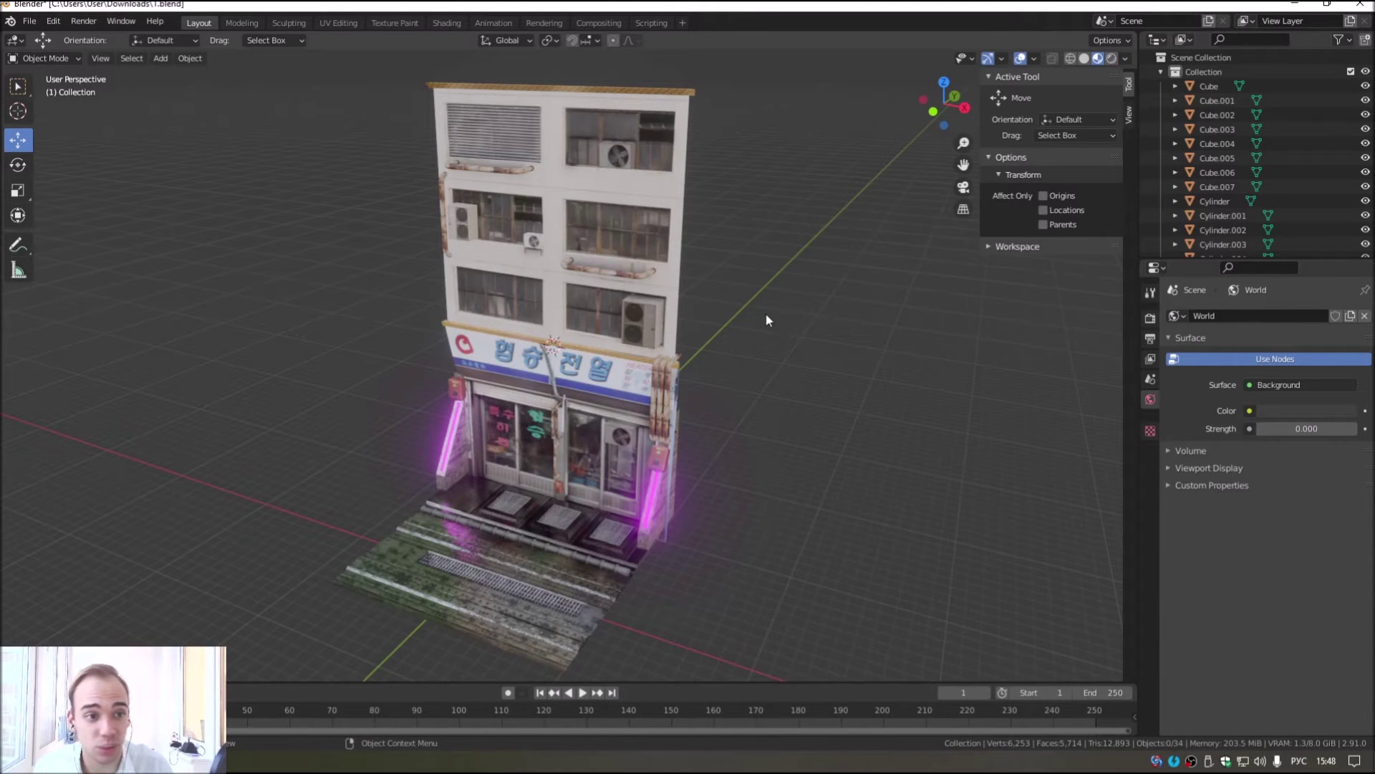
pyautogui.click(161, 61)
pyautogui.moveTo(204, 74)
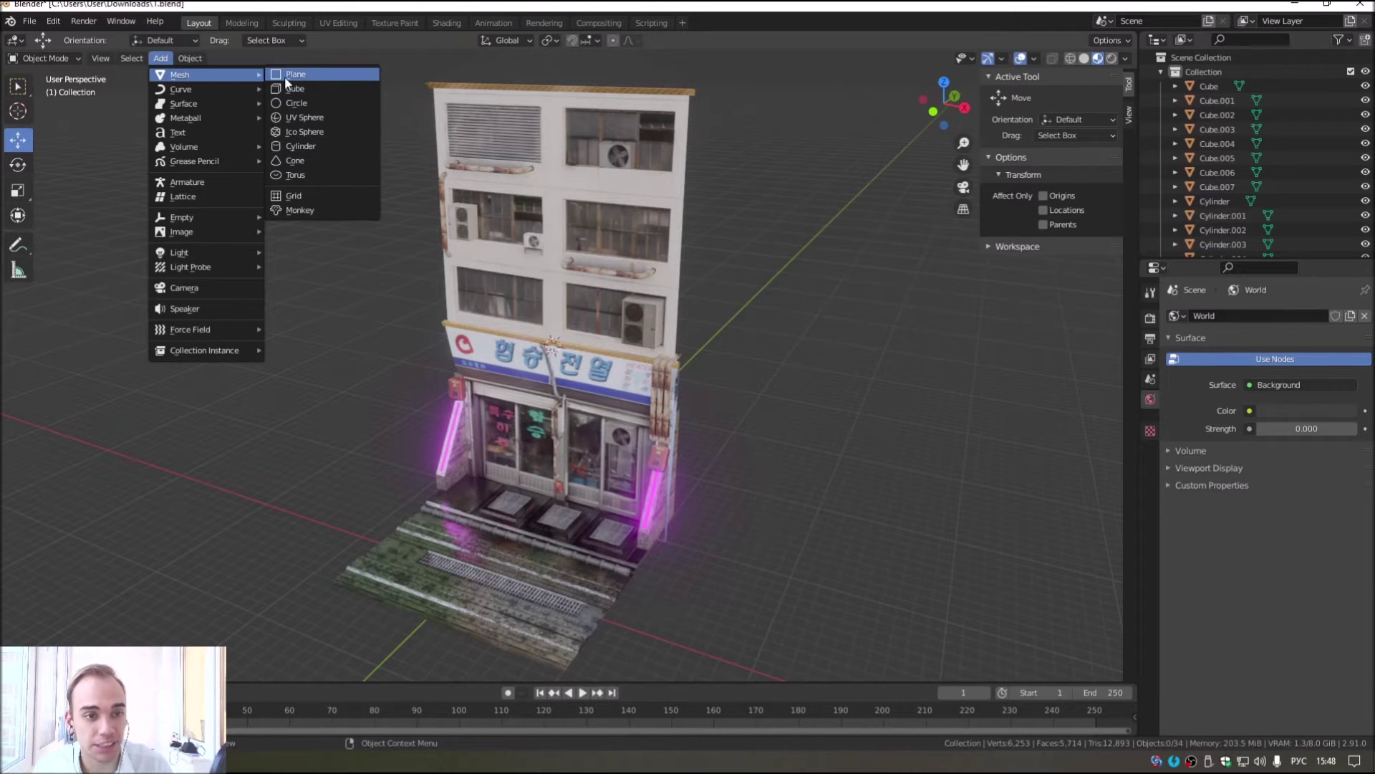
pyautogui.click(285, 75)
pyautogui.scroll(3, 562, 290)
pyautogui.scroll(2, 560, 413)
pyautogui.scroll(2, 560, 413)
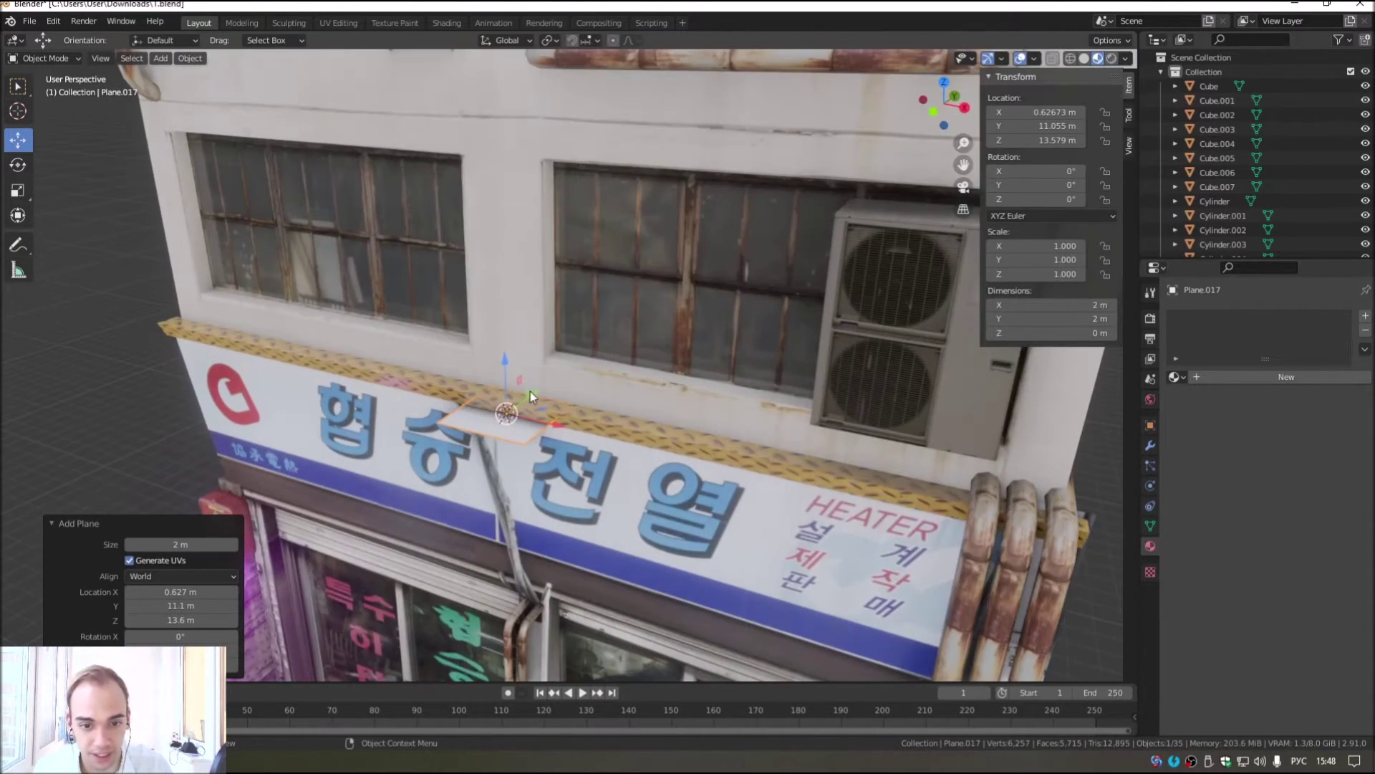
pyautogui.moveTo(536, 397); pyautogui.dragTo(344, 533)
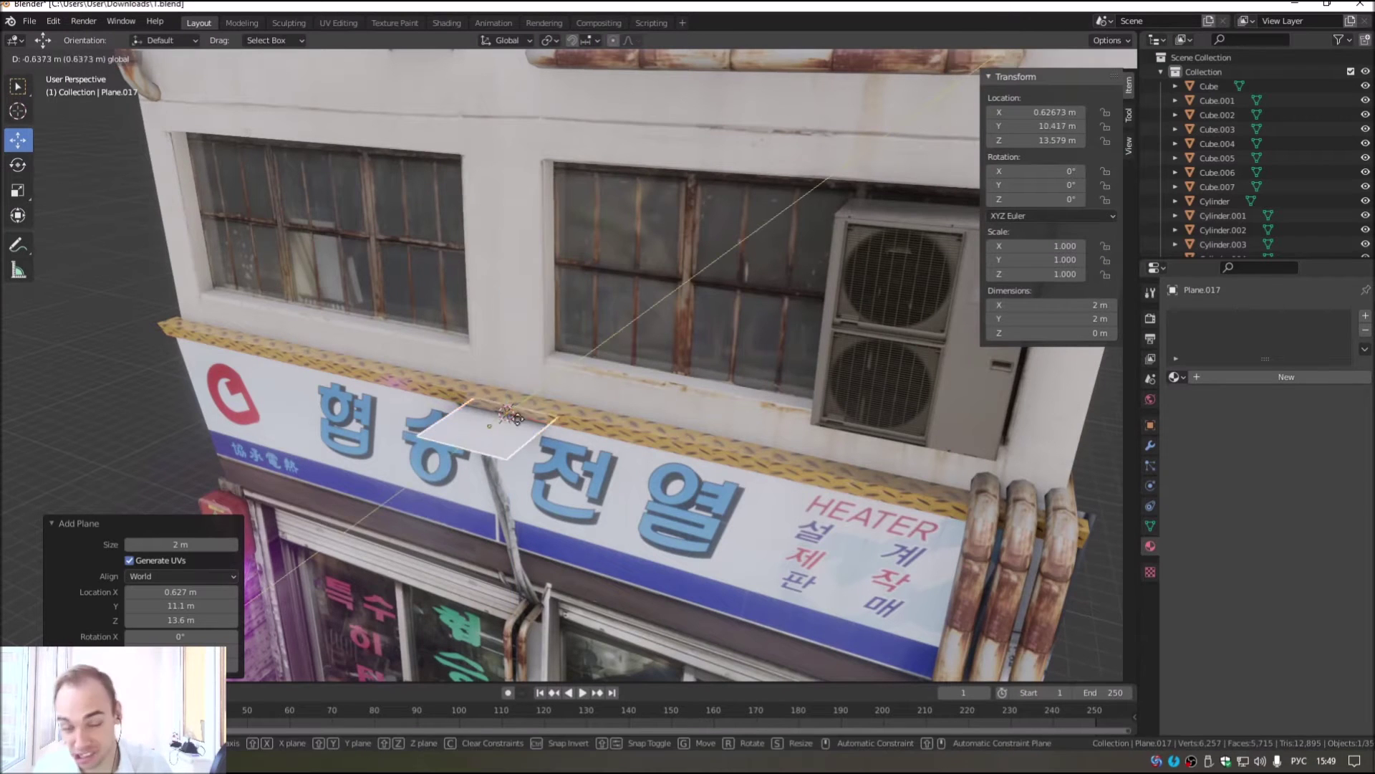
pyautogui.scroll(-3, 344, 534)
pyautogui.scroll(4, 595, 452)
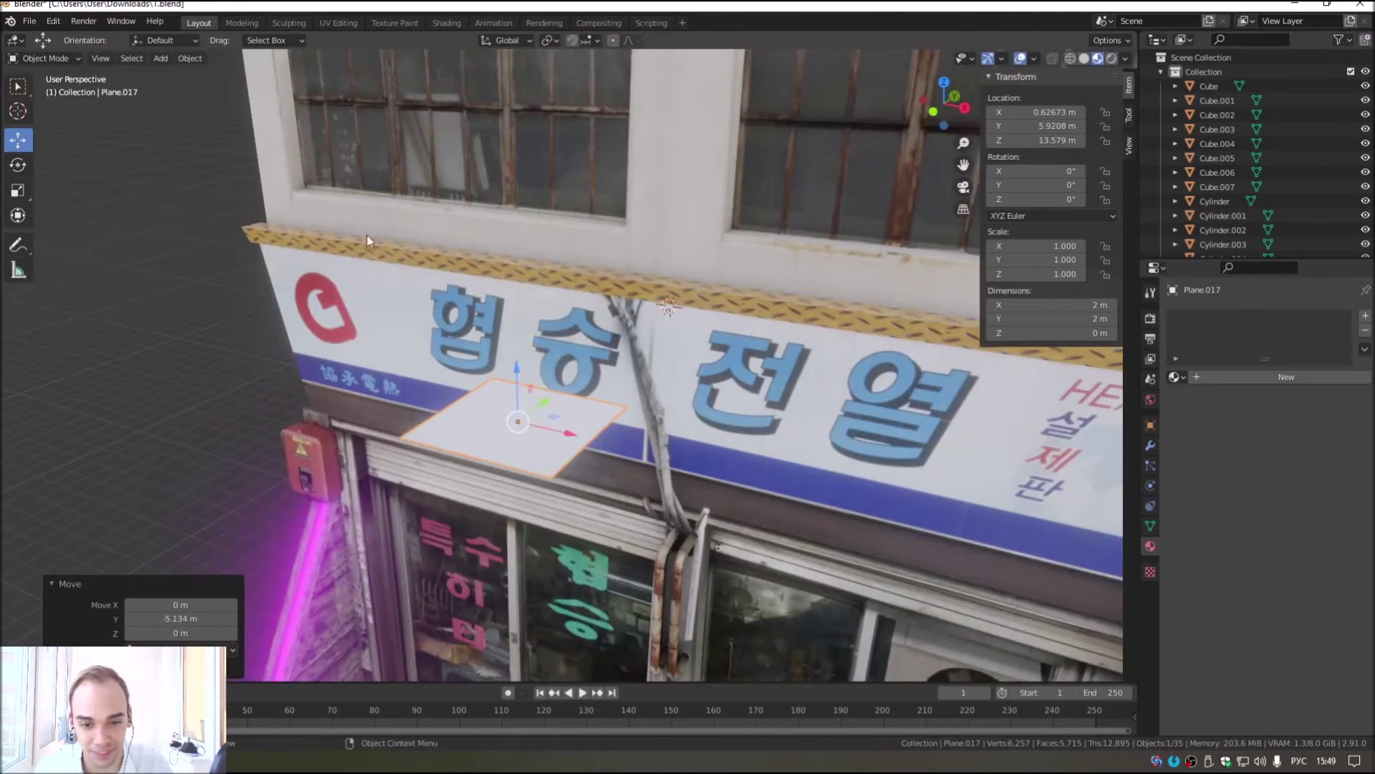
pyautogui.scroll(-3, 321, 240)
# Step: Give the plane a new material with an Emission surface shader
pyautogui.click(1272, 379)
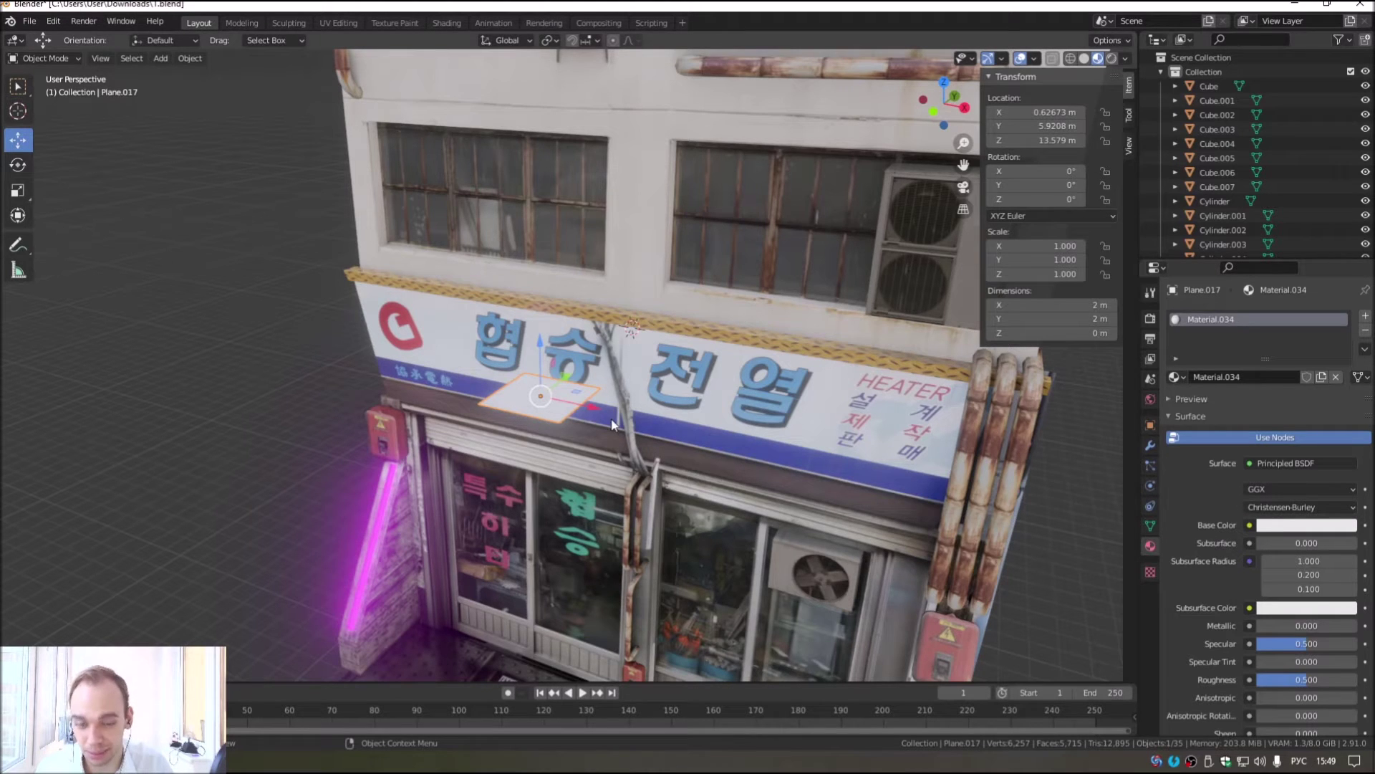
pyautogui.click(1260, 466)
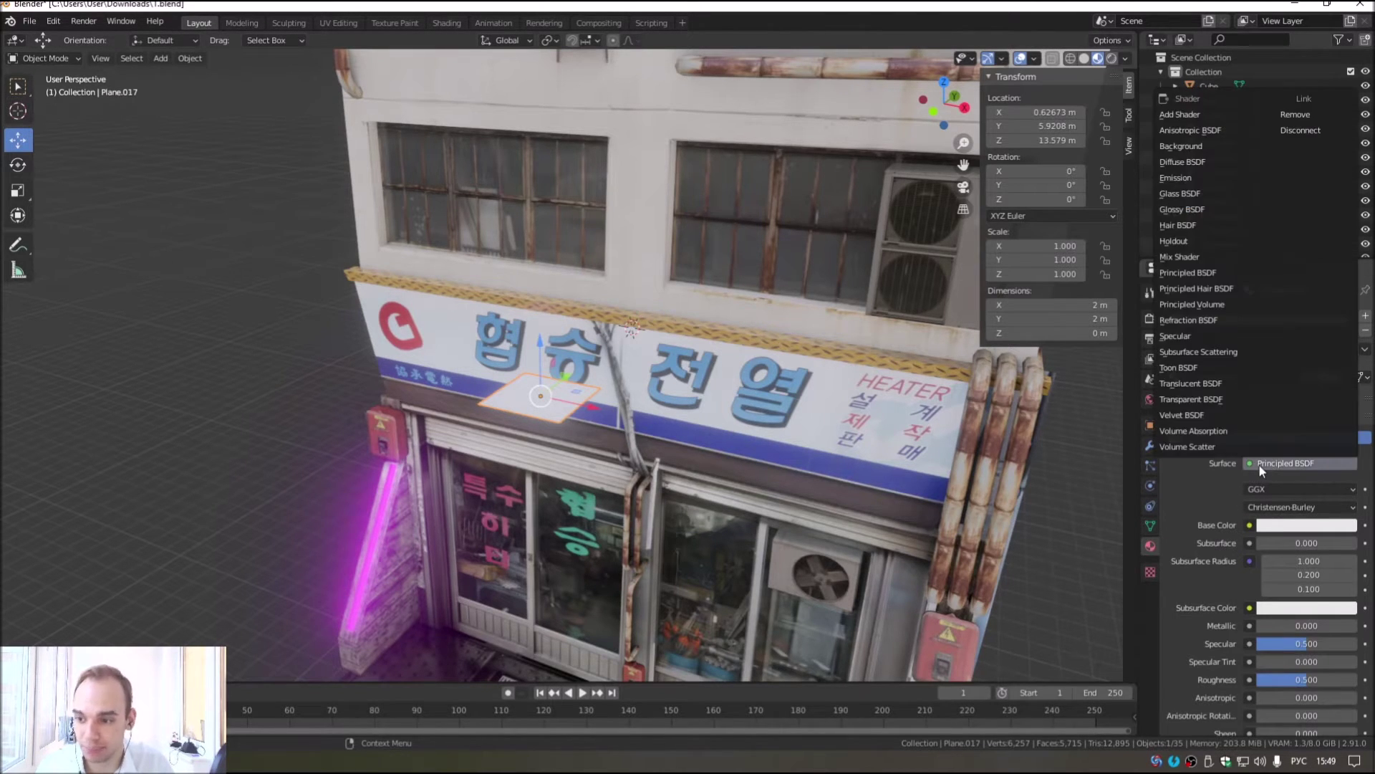
pyautogui.click(1187, 178)
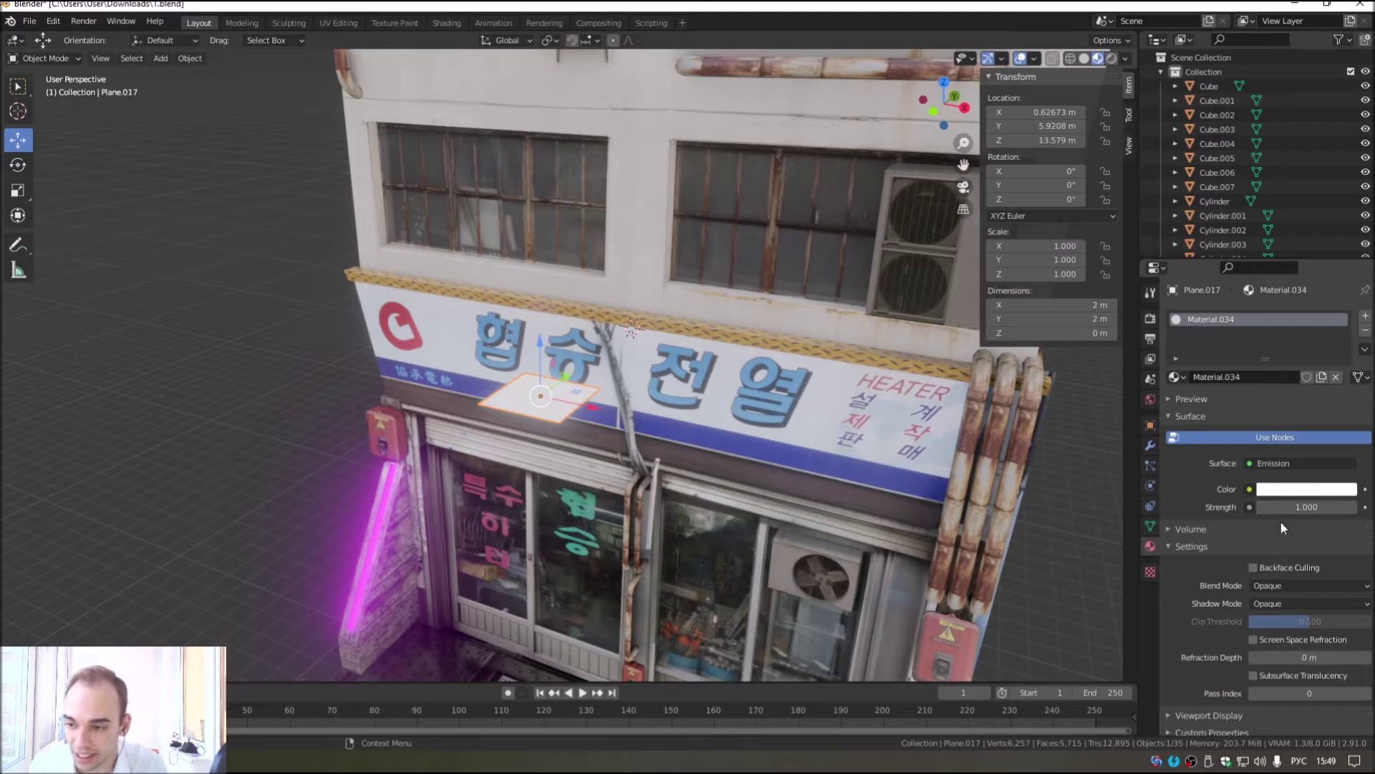
# Step: Drive the plane's emission Color with an Image Texture loaded from 4.png
pyautogui.click(1249, 489)
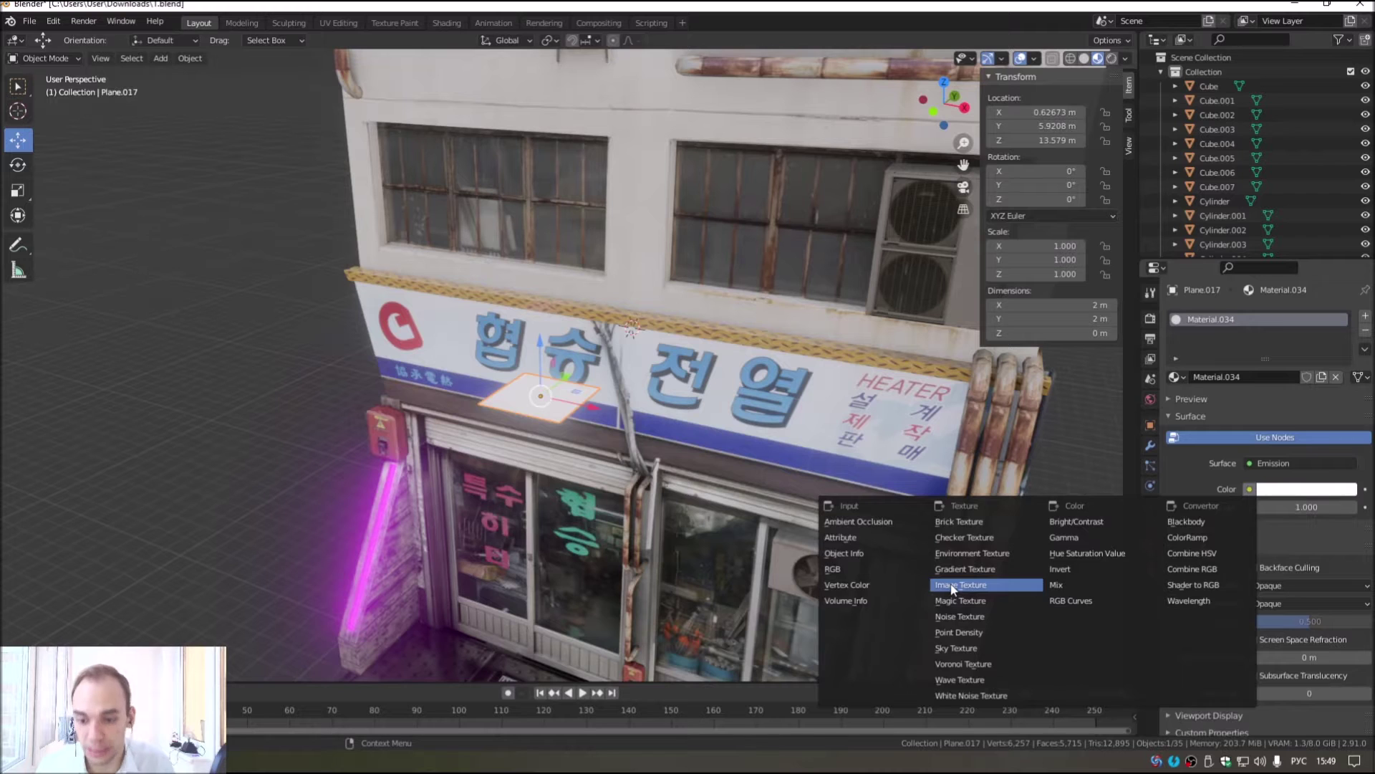
pyautogui.click(953, 586)
pyautogui.click(1325, 505)
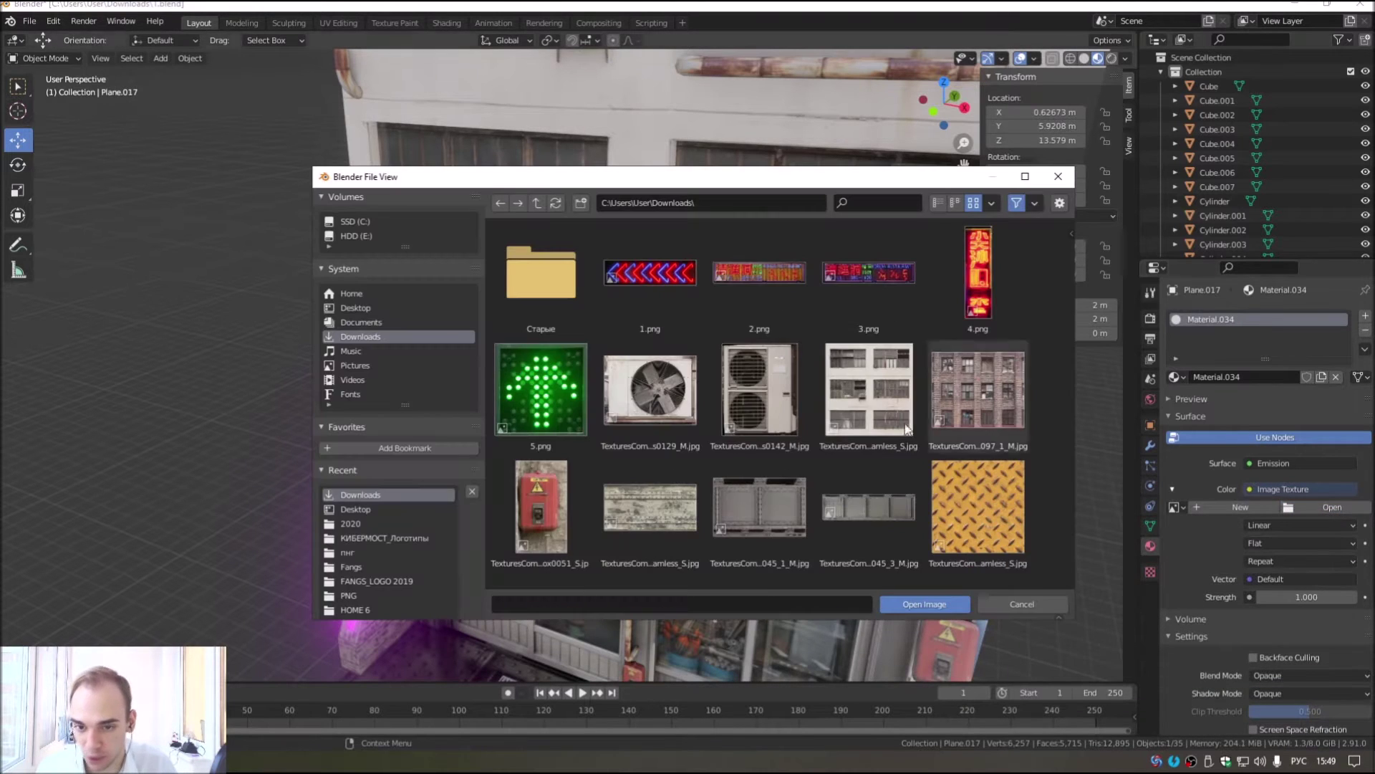
pyautogui.scroll(-2, 711, 320)
pyautogui.scroll(2, 710, 320)
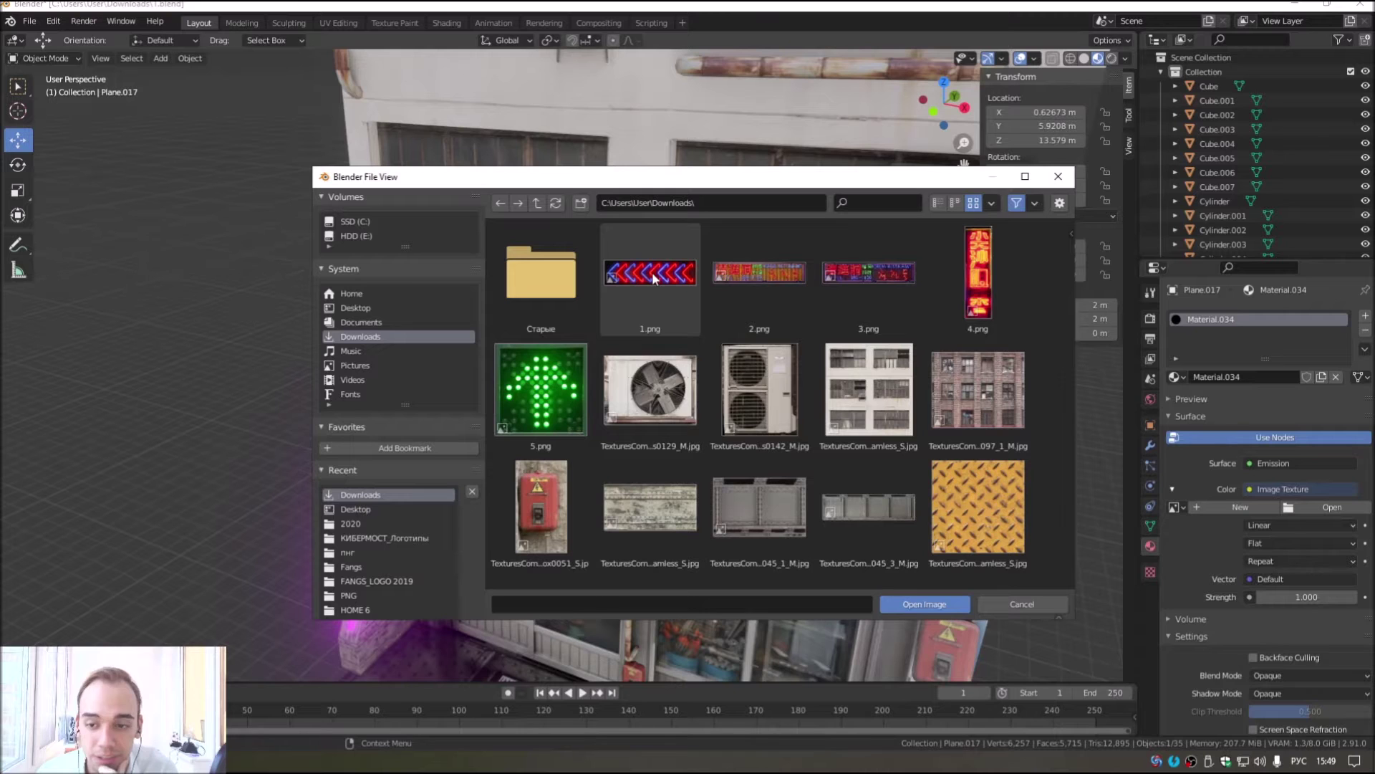
pyautogui.doubleClick(978, 285)
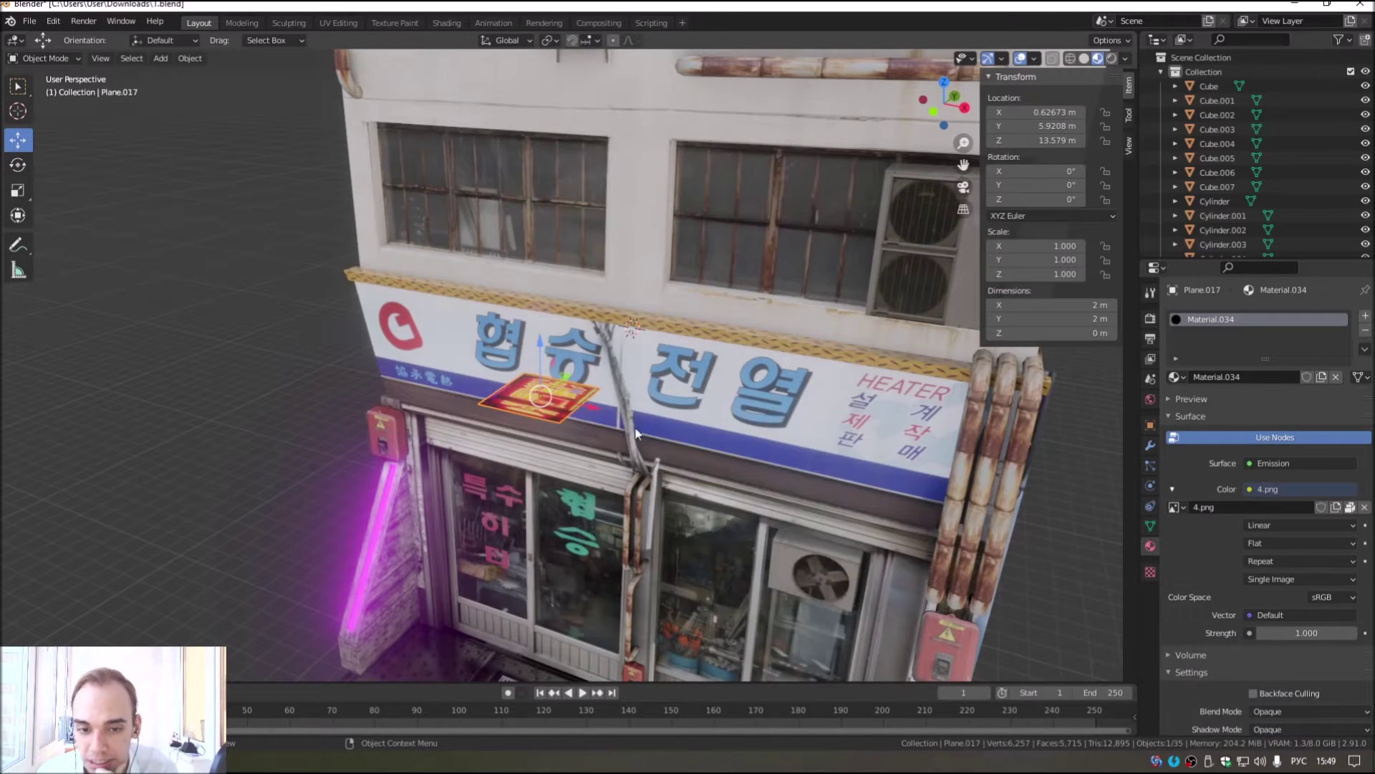
# Step: Stretch the neon sign lengthwise to about 3.5 times its length
pyautogui.scroll(3, 517, 423)
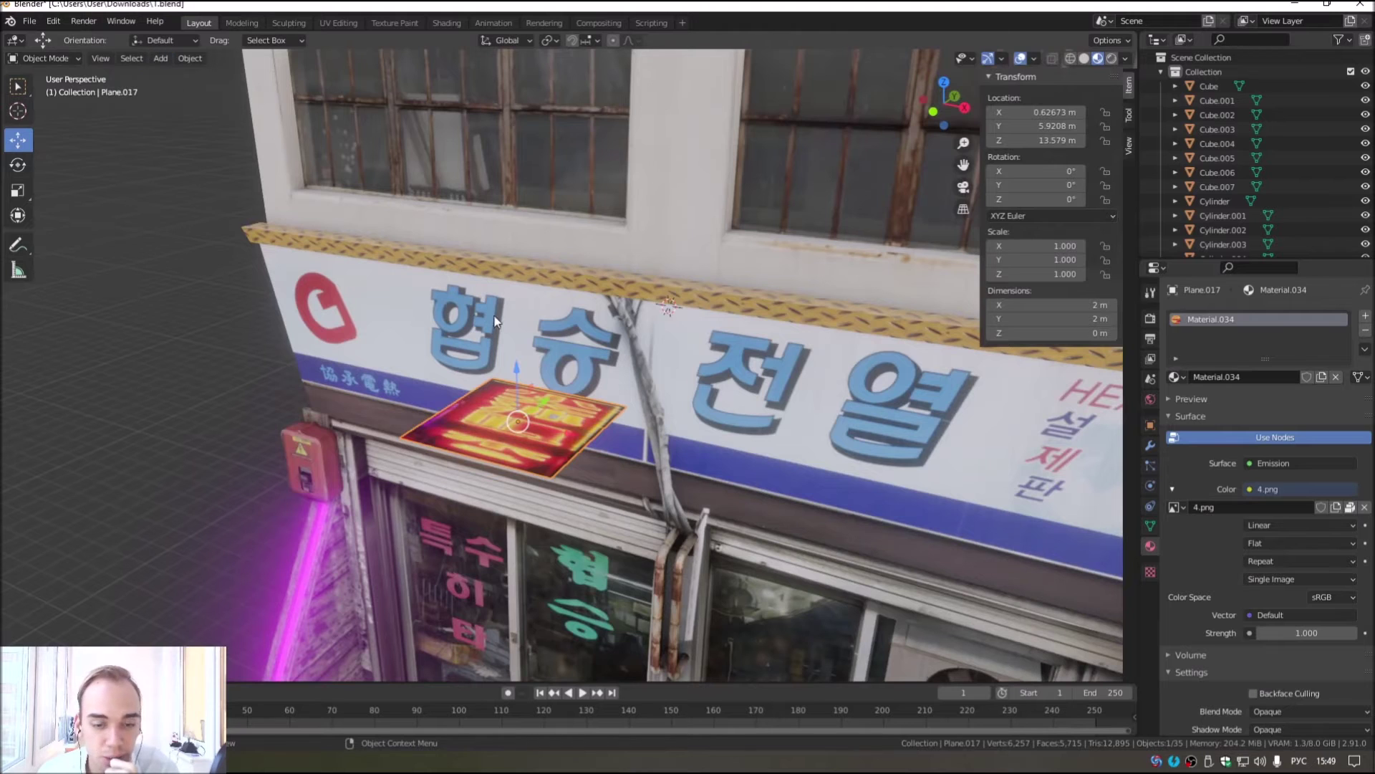
pyautogui.moveTo(492, 320); pyautogui.dragTo(487, 389, button='middle')
pyautogui.click(18, 189)
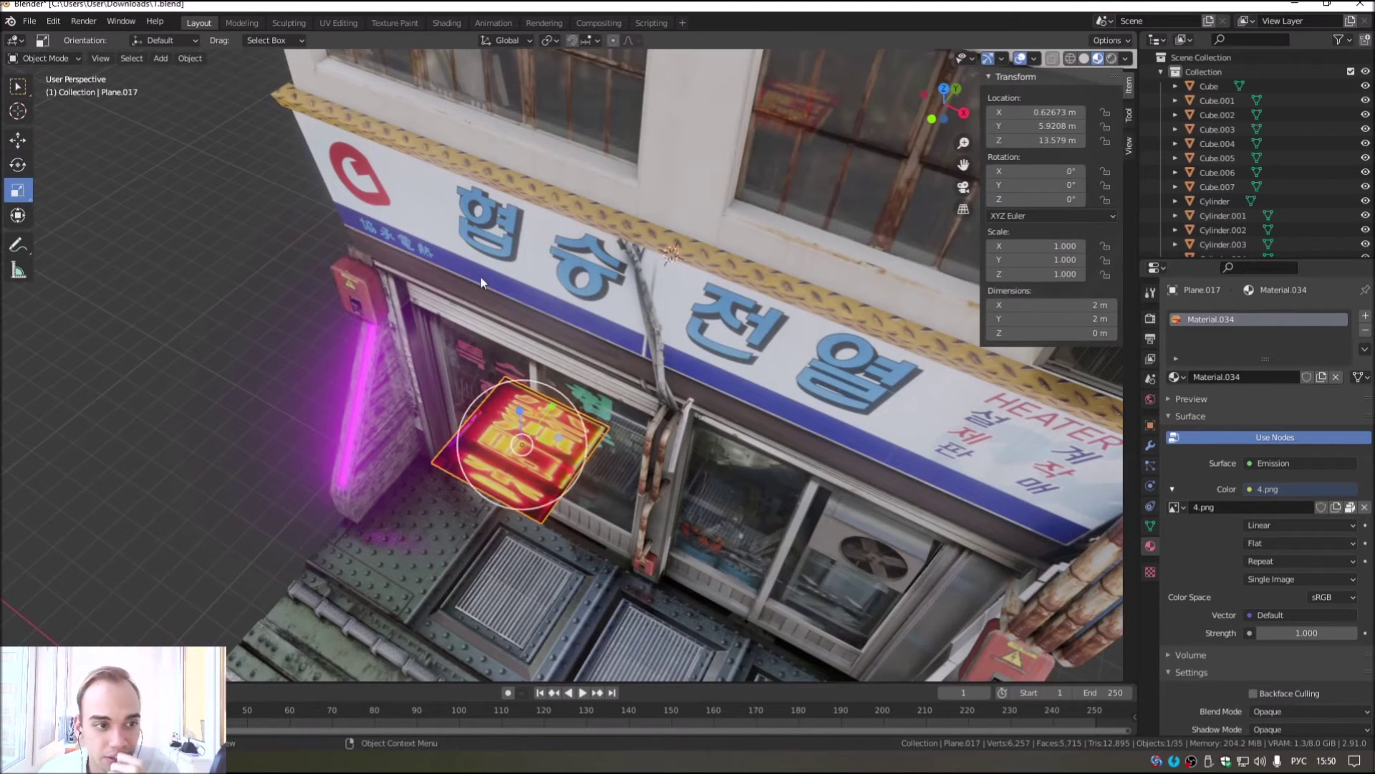
pyautogui.moveTo(556, 398); pyautogui.dragTo(643, 349)
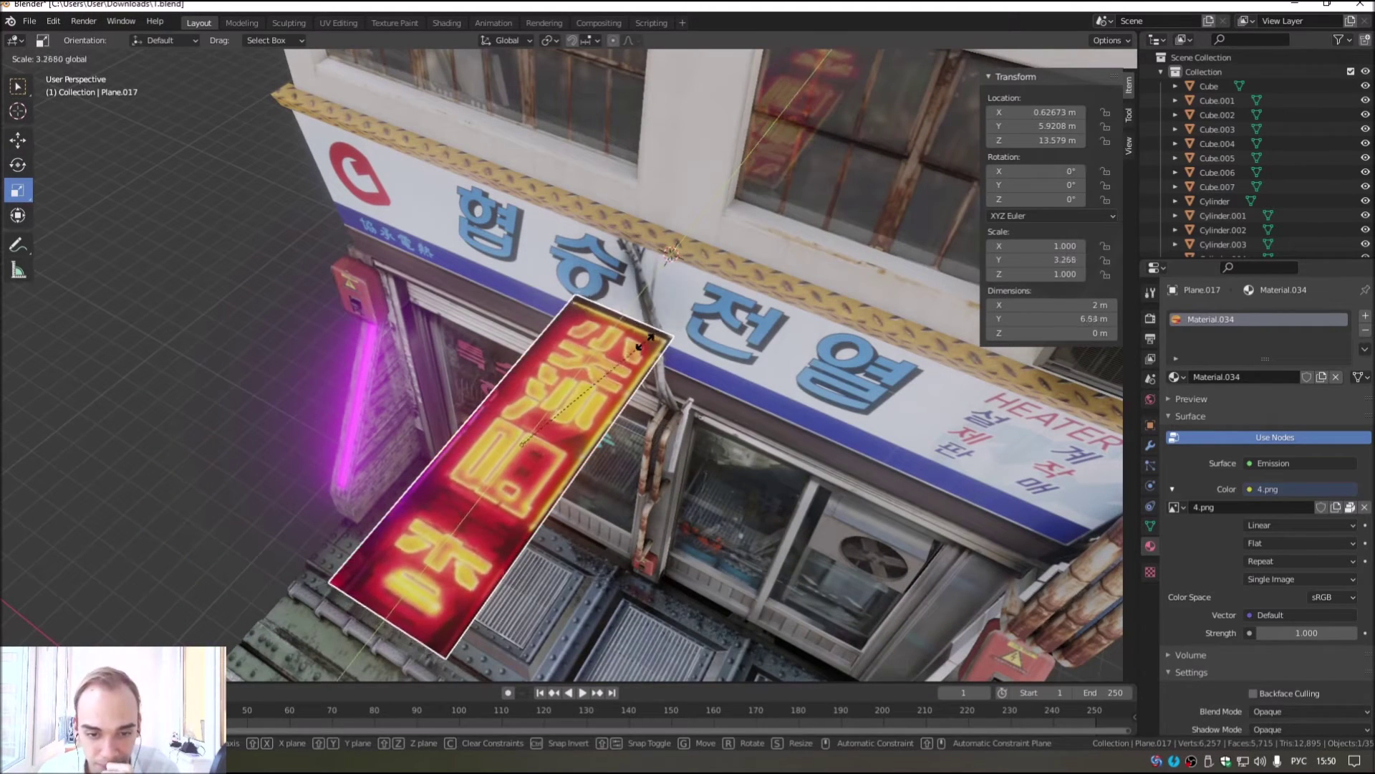
pyautogui.moveTo(642, 349); pyautogui.dragTo(659, 336)
# Step: Set the sign's emission strength to 5, then lower it to 3
pyautogui.click(1295, 631)
pyautogui.write('5')
pyautogui.press('Return')
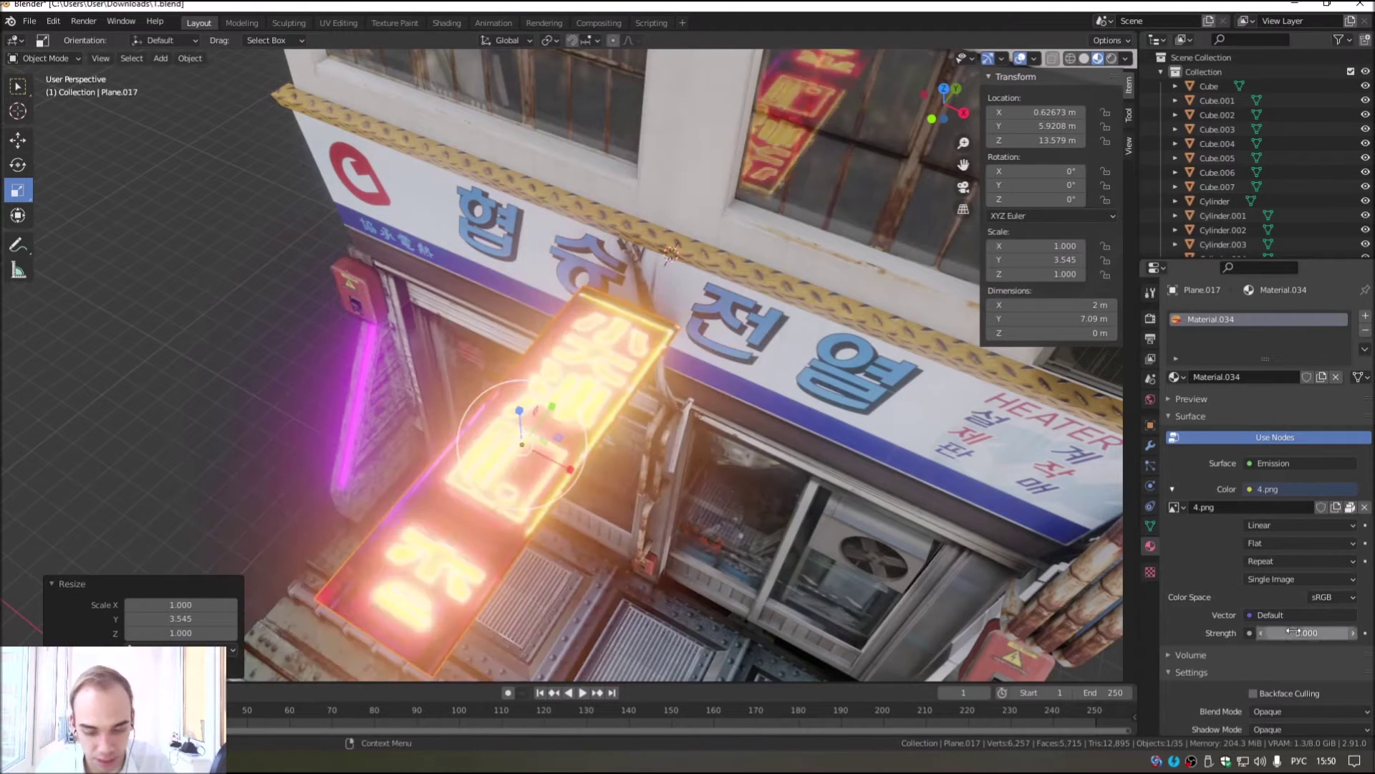
pyautogui.moveTo(759, 501); pyautogui.dragTo(811, 532, button='middle')
pyautogui.click(1329, 631)
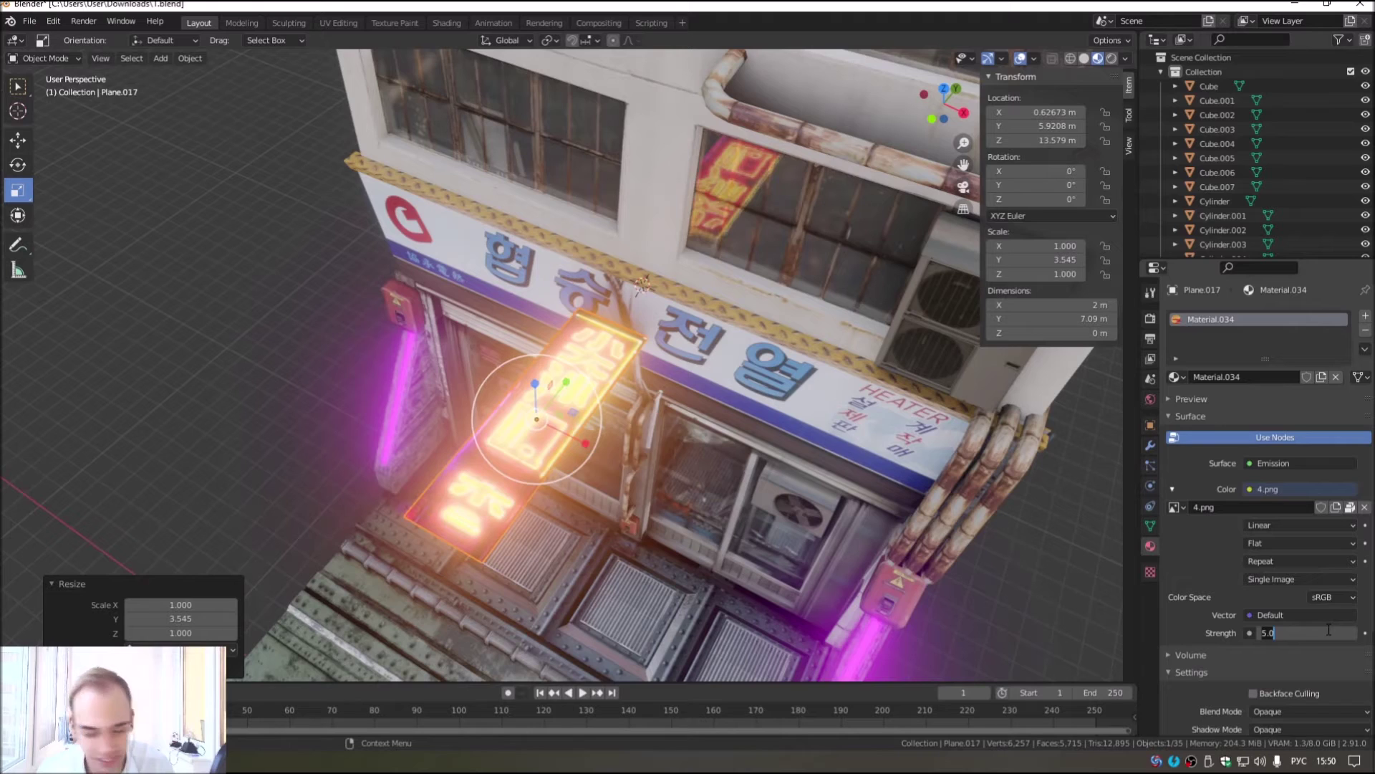
pyautogui.press('Return')
pyautogui.moveTo(995, 515); pyautogui.dragTo(262, 215, button='middle')
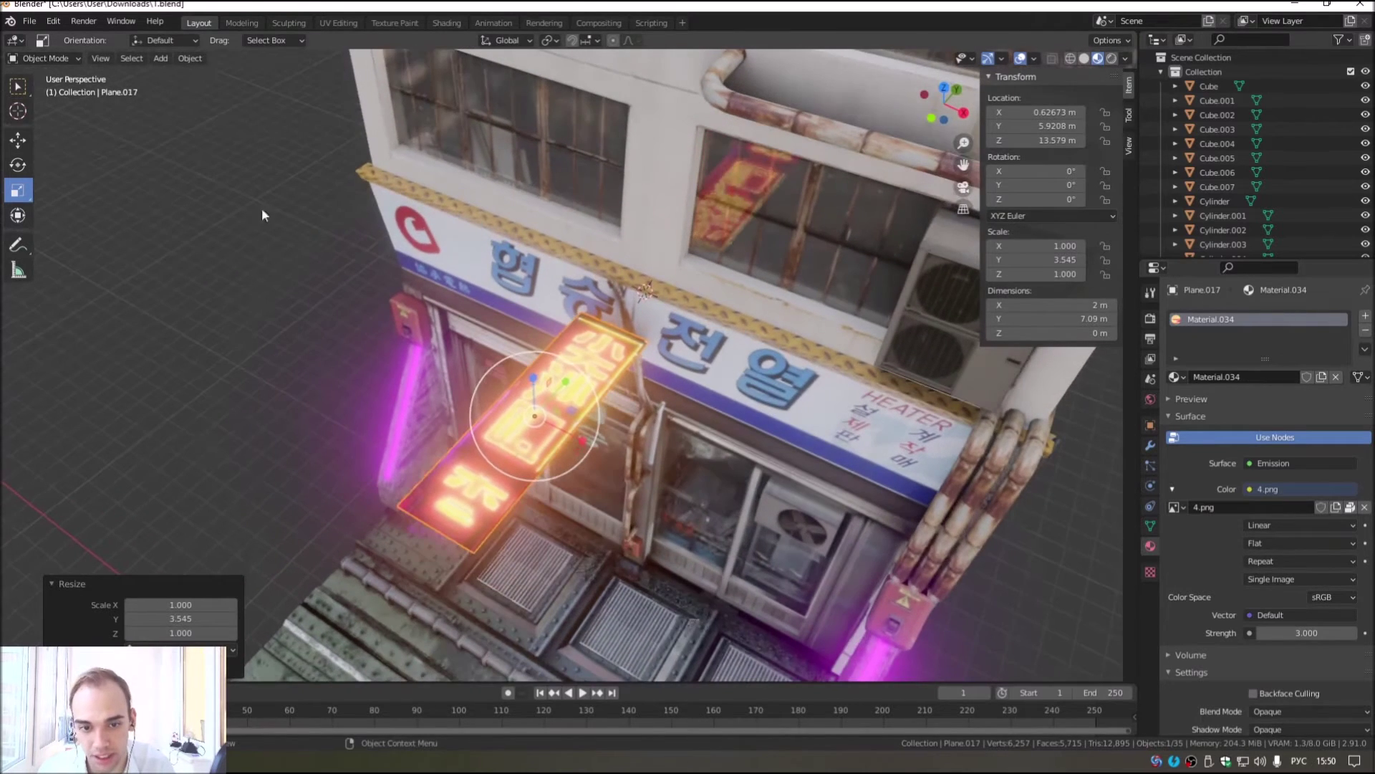
# Step: Tilt the sign upright around the X axis
pyautogui.click(17, 165)
pyautogui.moveTo(520, 404); pyautogui.dragTo(511, 437)
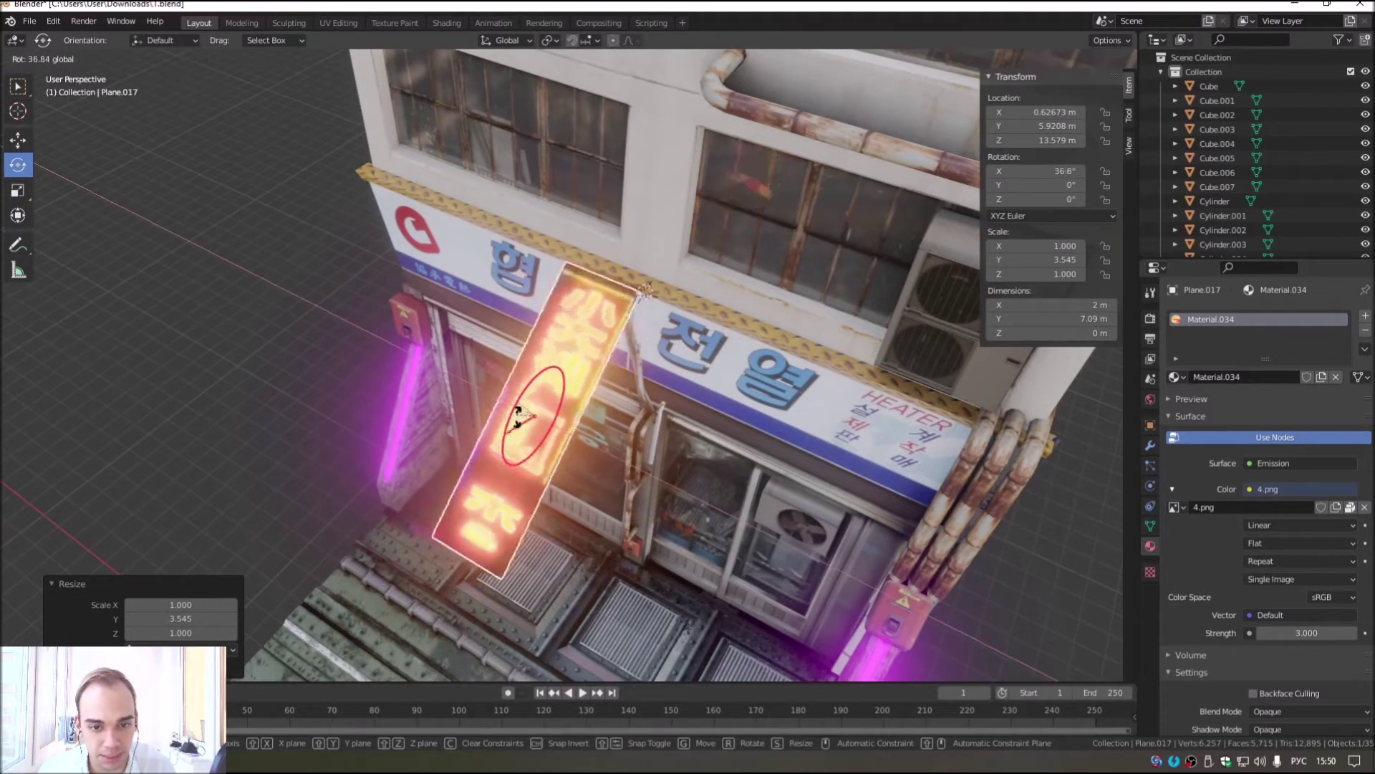
pyautogui.moveTo(511, 438); pyautogui.dragTo(573, 322, button='middle')
# Step: Toggle Bloom off and back on in render settings to compare the glow
pyautogui.click(1149, 317)
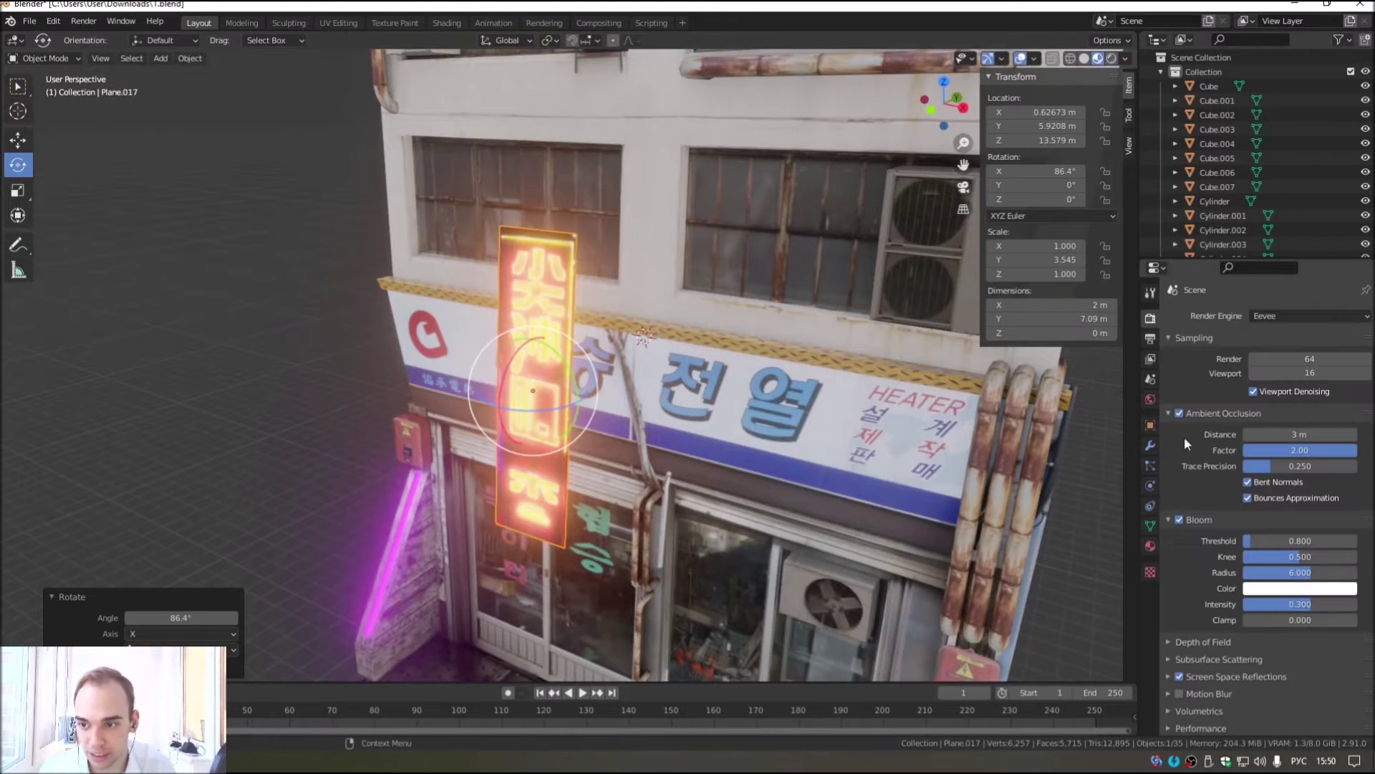
pyautogui.click(1181, 514)
pyautogui.moveTo(967, 430)
pyautogui.mouseDown(button='middle')
pyautogui.moveTo(889, 364)
pyautogui.moveTo(1056, 447)
pyautogui.mouseUp(button='middle')
pyautogui.click(1181, 521)
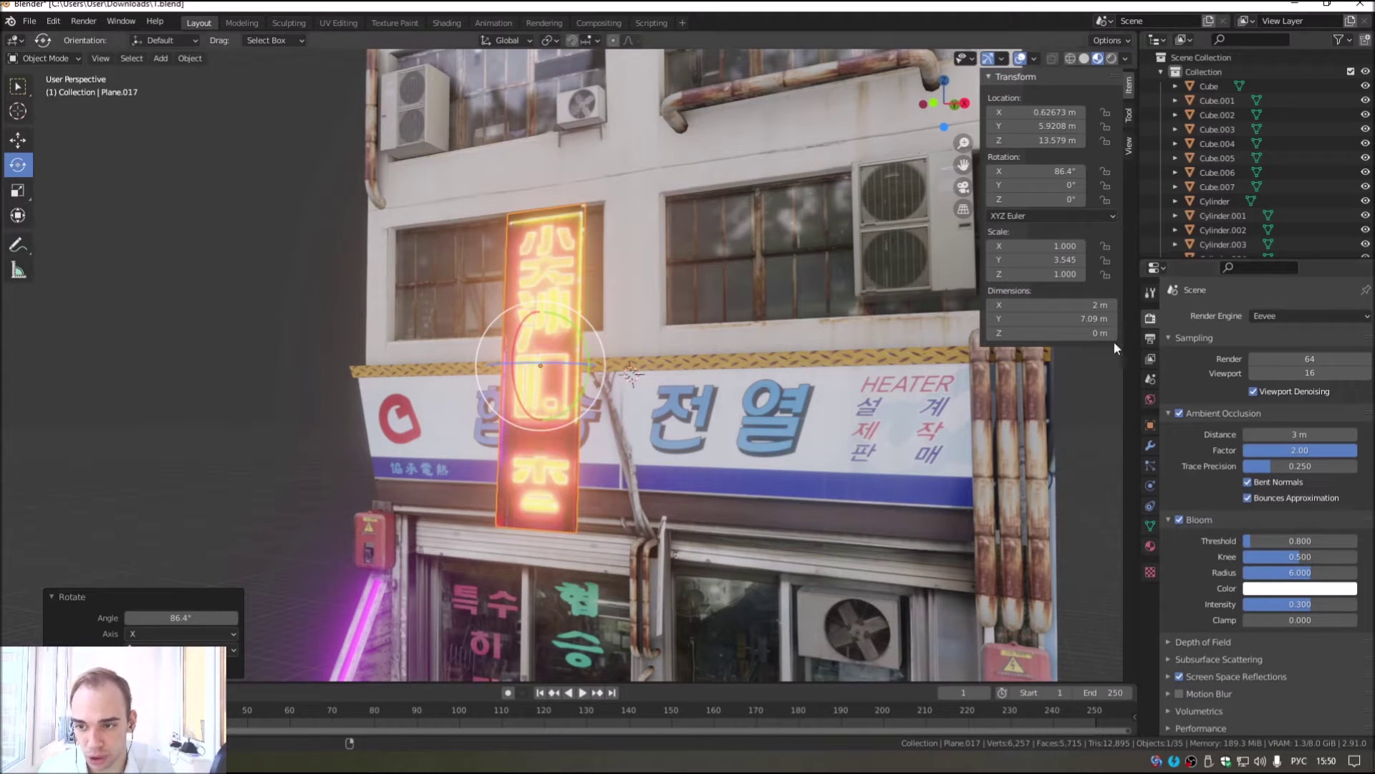
pyautogui.click(1149, 545)
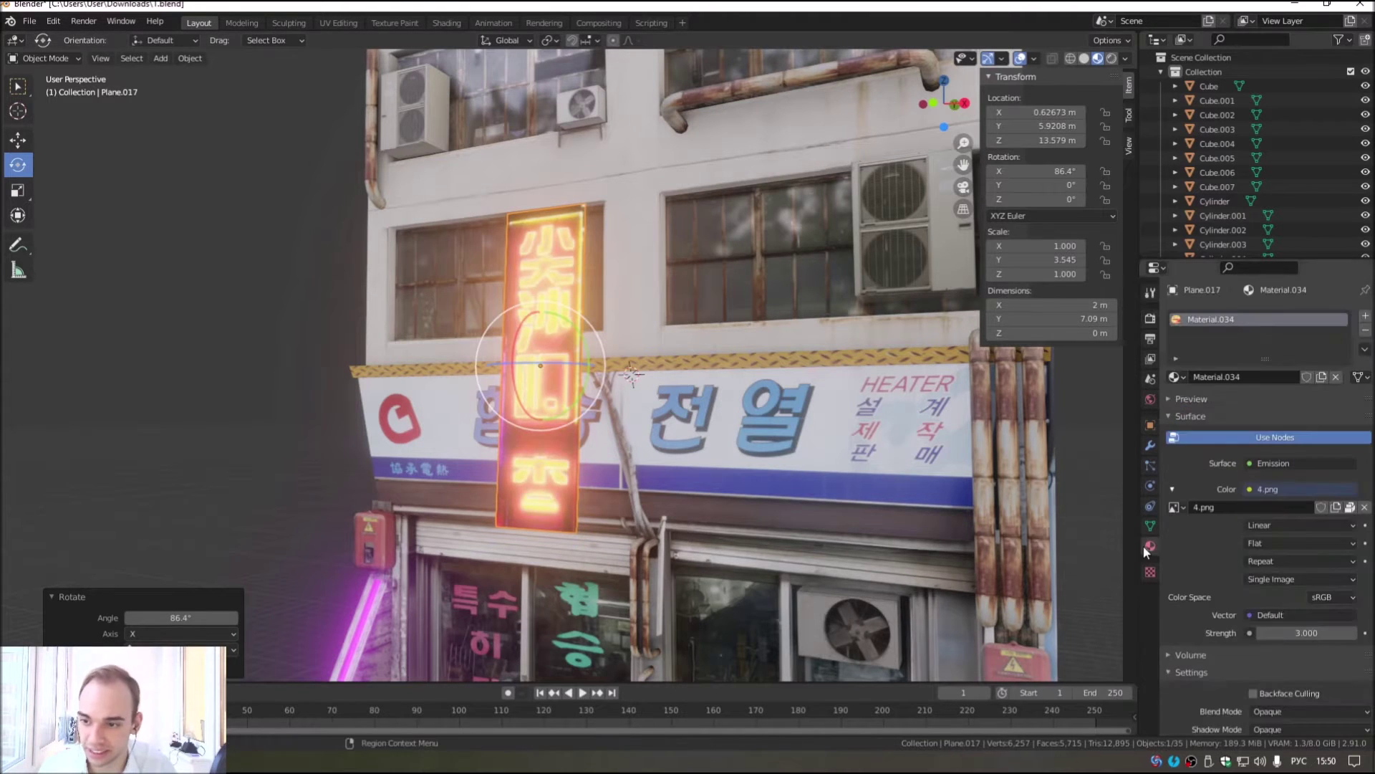
# Step: Set the sign's rotation to exactly 90° on X and 90° on Z
pyautogui.moveTo(502, 215); pyautogui.dragTo(587, 215, button='middle')
pyautogui.click(1058, 172)
pyautogui.write('90')
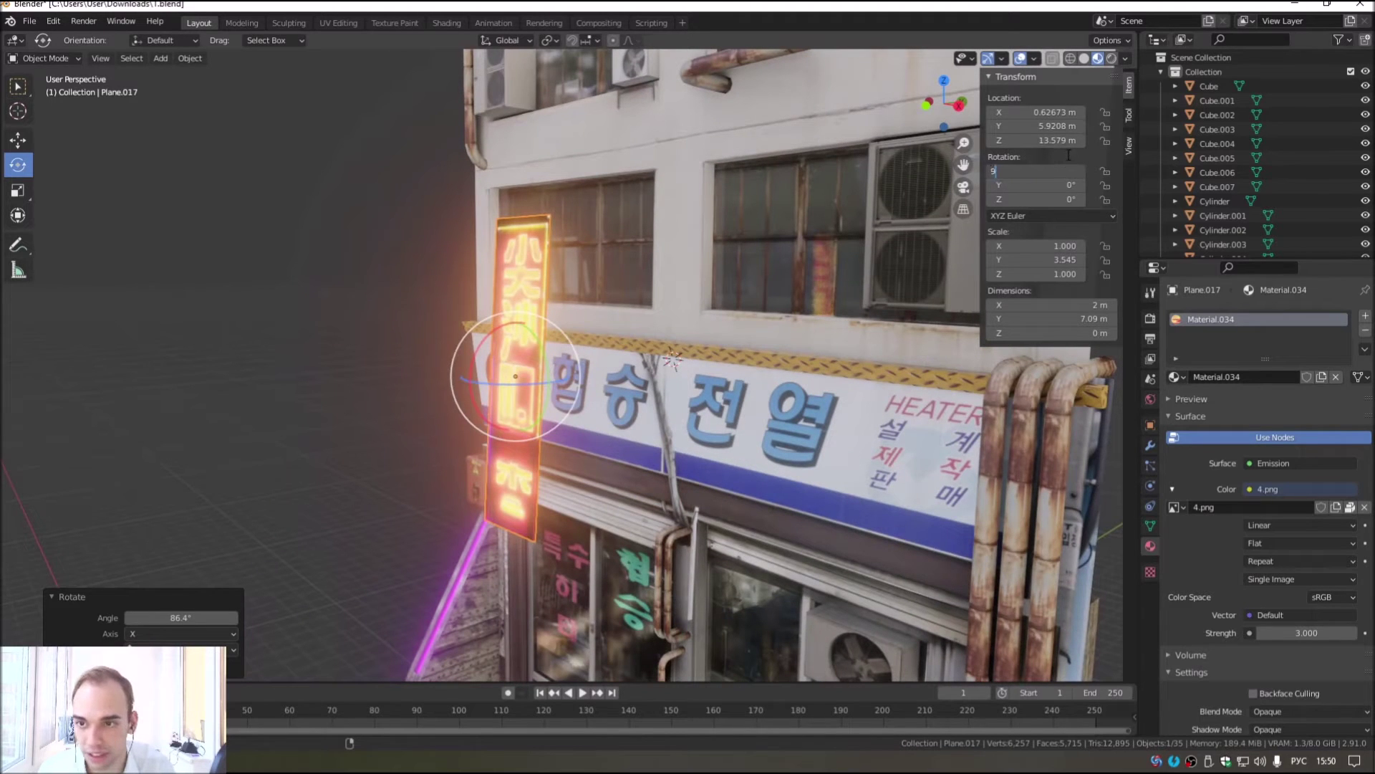
pyautogui.press('Return')
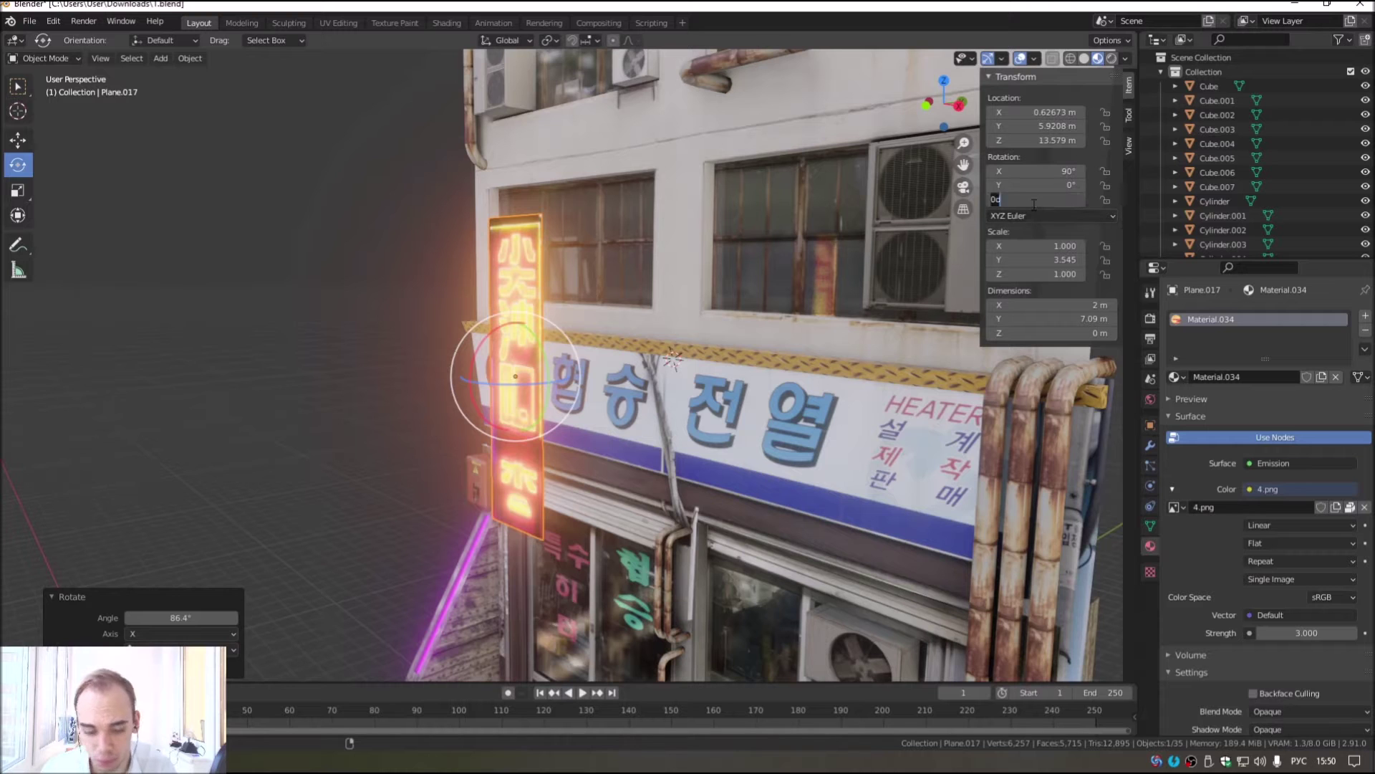
pyautogui.write('90')
pyautogui.press('Return')
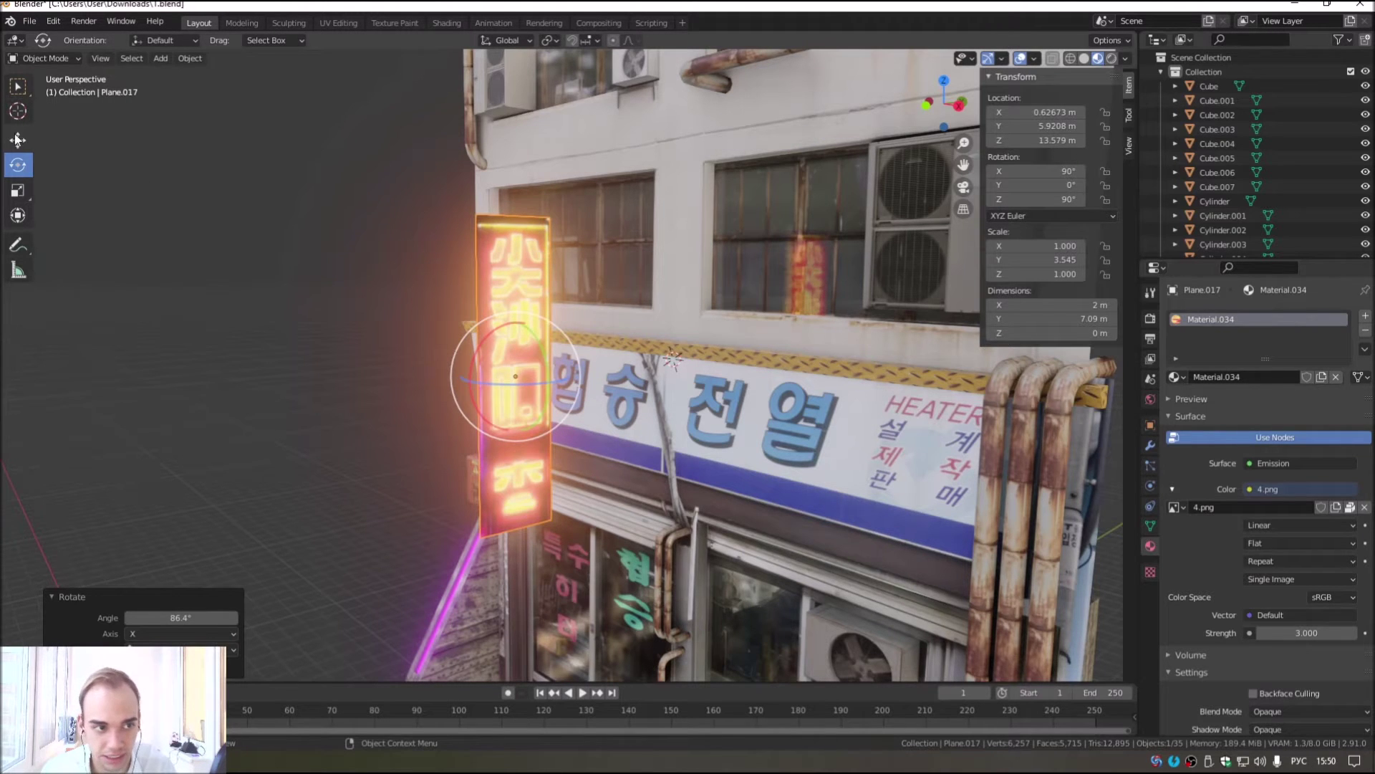
# Step: Slide the sign sideways along the facade and raise it up the wall
pyautogui.click(17, 141)
pyautogui.moveTo(554, 375); pyautogui.dragTo(698, 362)
pyautogui.moveTo(712, 301); pyautogui.dragTo(712, 191)
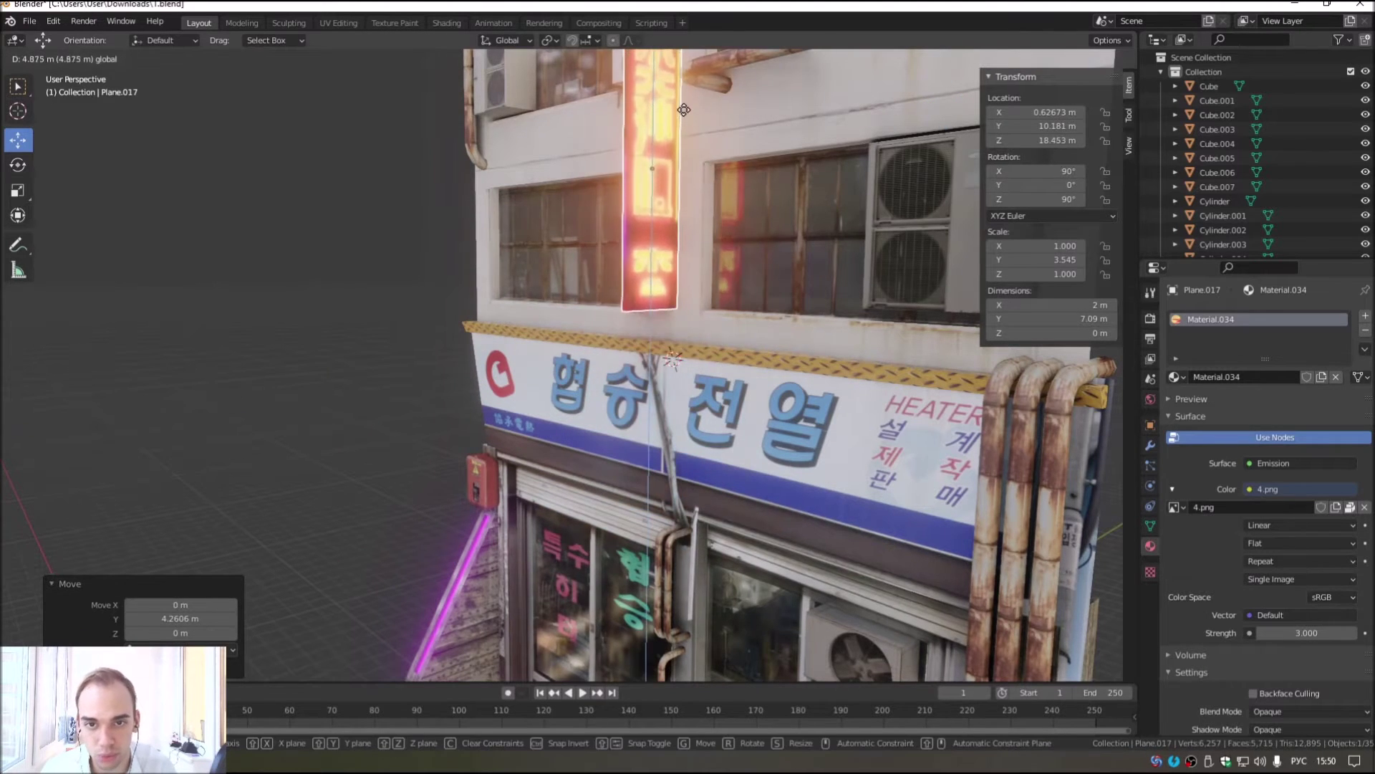
# Step: Raise the neon sign along Z onto the building's upper floors, around Z 26.936 m
pyautogui.moveTo(712, 191); pyautogui.dragTo(568, 380, button='middle')
pyautogui.moveTo(569, 380); pyautogui.dragTo(569, 100)
pyautogui.moveTo(568, 101); pyautogui.dragTo(573, 248, button='middle')
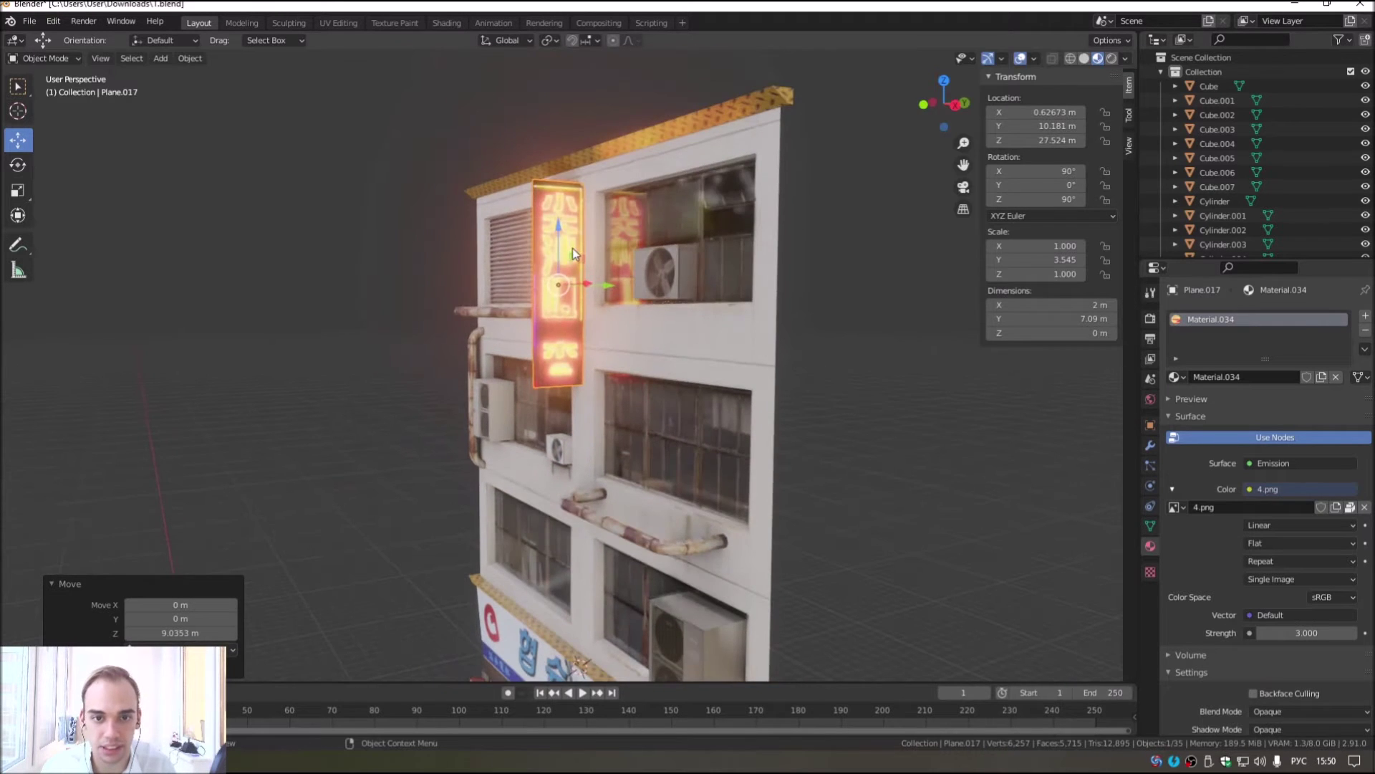
pyautogui.scroll(3, 573, 248)
pyautogui.moveTo(783, 300); pyautogui.dragTo(528, 308, button='middle')
pyautogui.scroll(-3, 528, 308)
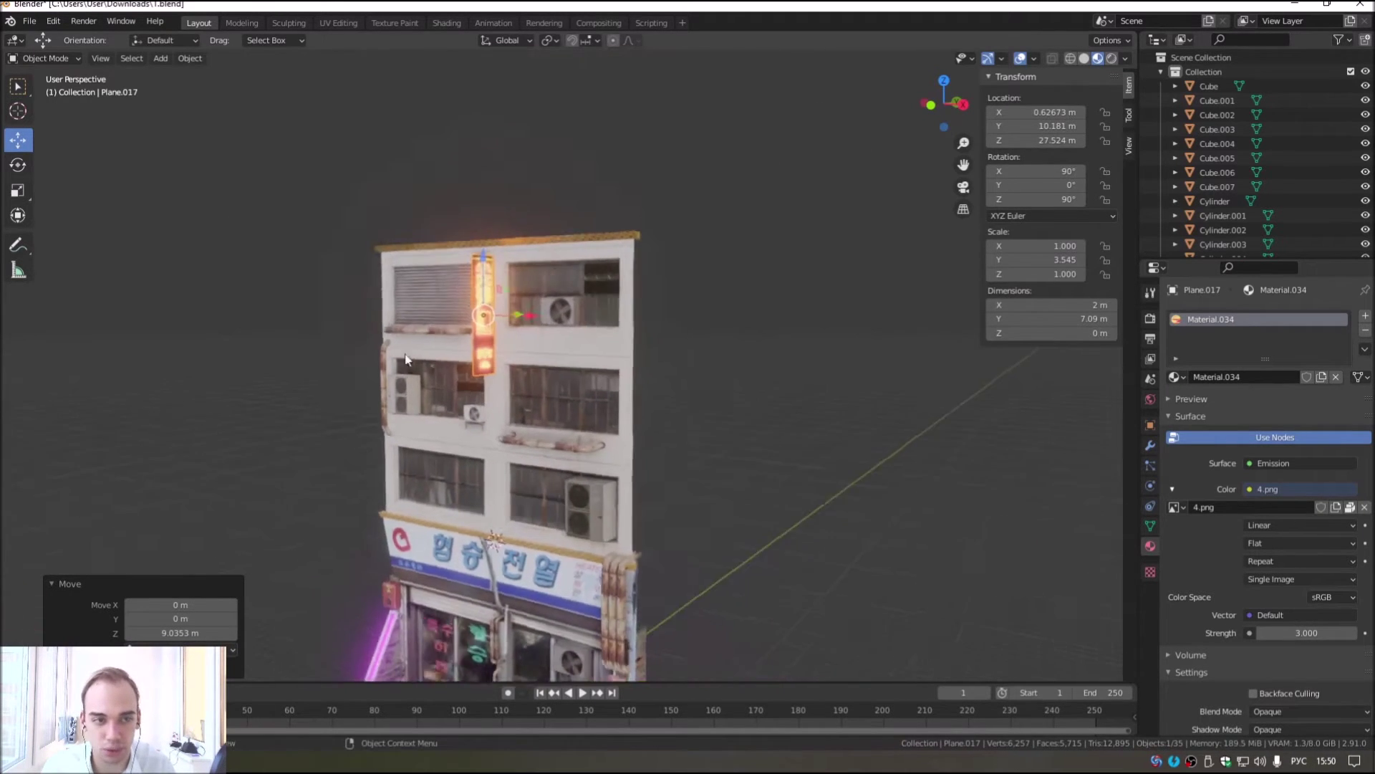
pyautogui.scroll(5, 527, 308)
# Step: Scale the neon sign uniformly to 1.25 times its size
pyautogui.click(18, 190)
pyautogui.moveTo(280, 270); pyautogui.dragTo(401, 301, button='middle')
pyautogui.moveTo(458, 339); pyautogui.dragTo(465, 354)
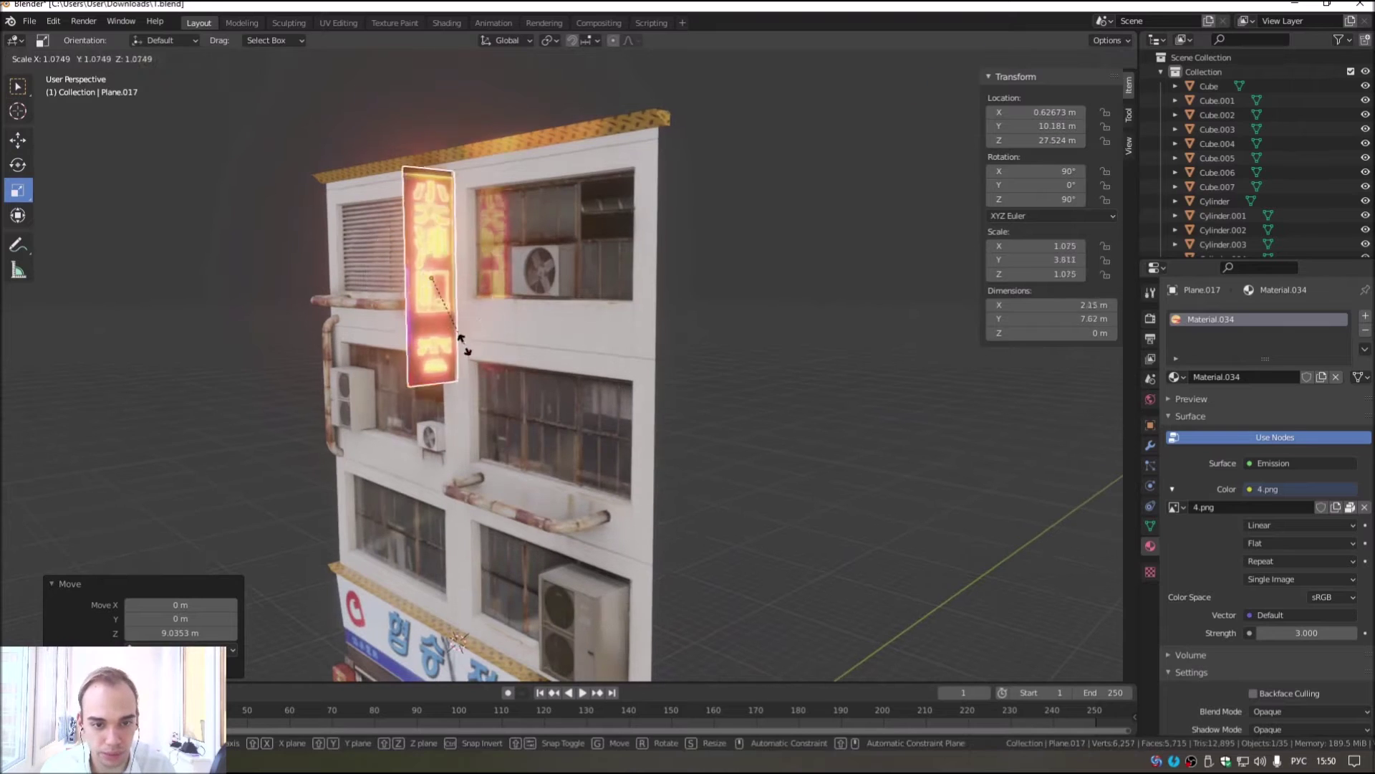
pyautogui.rightClick(465, 355)
# Step: Lower the sign slightly and nudge it along Y to 9.7092 m
pyautogui.click(18, 140)
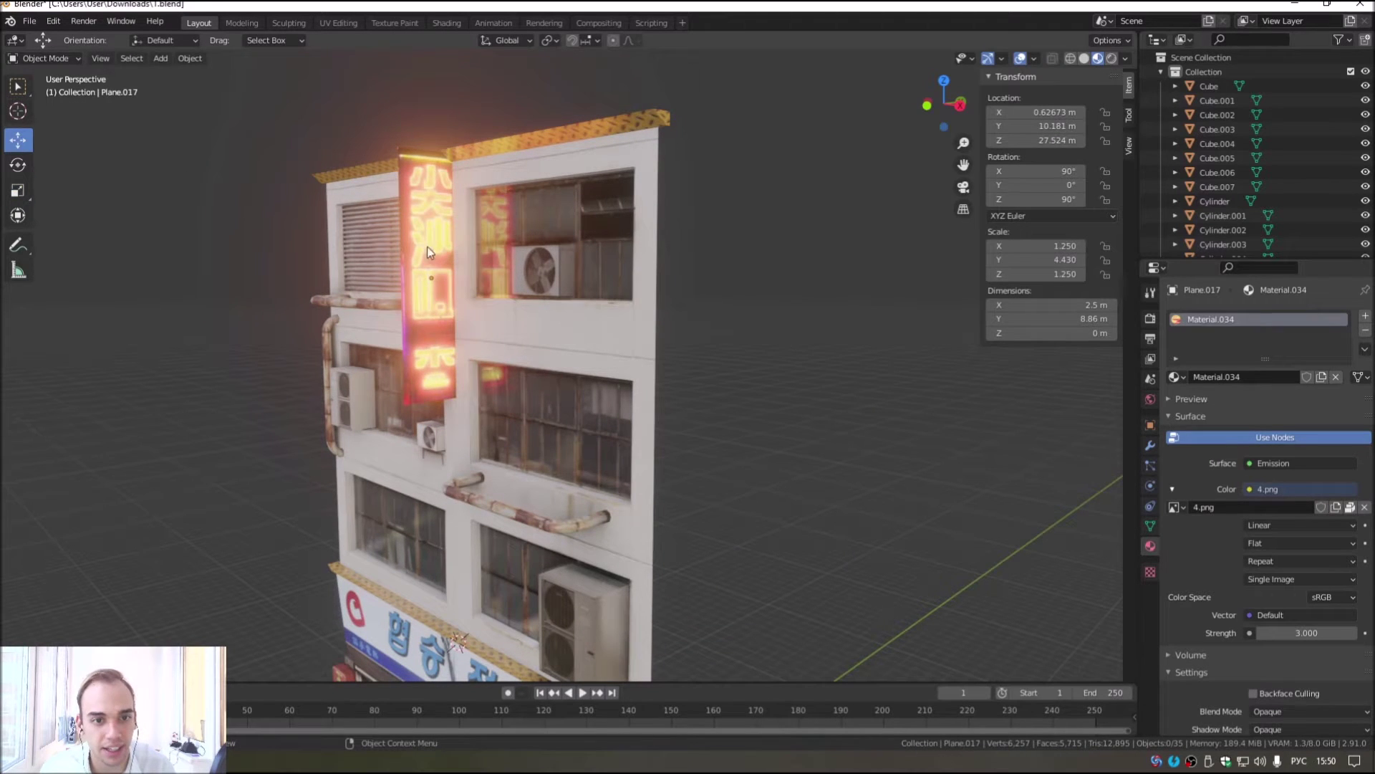
pyautogui.moveTo(431, 228); pyautogui.dragTo(430, 250)
pyautogui.moveTo(478, 315); pyautogui.dragTo(481, 286, button='middle')
pyautogui.moveTo(478, 279); pyautogui.dragTo(476, 277)
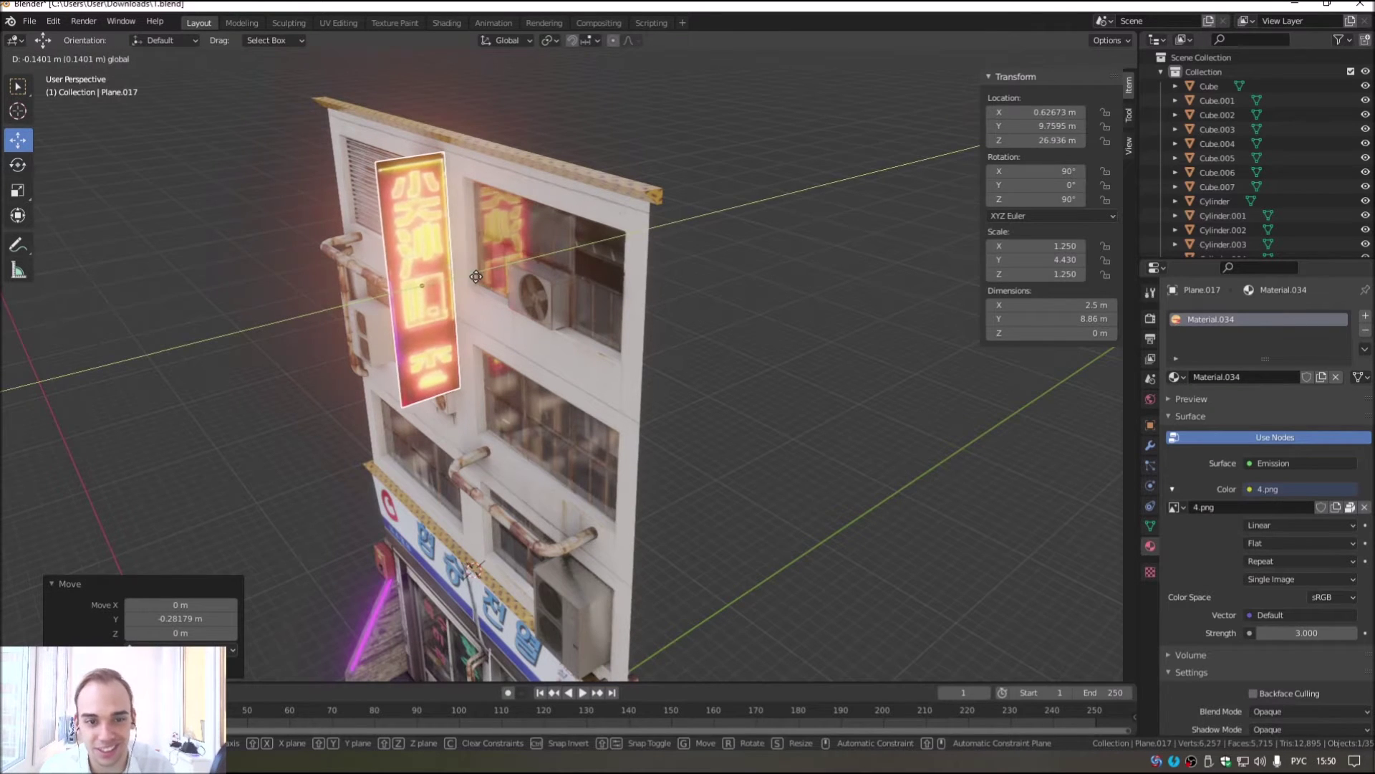
pyautogui.moveTo(476, 277); pyautogui.dragTo(478, 280)
# Step: Select the neon sign Plane.017 and frame the view on it
pyautogui.moveTo(673, 332)
pyautogui.mouseDown(button='middle')
pyautogui.moveTo(563, 379)
pyautogui.moveTo(712, 320)
pyautogui.moveTo(631, 338)
pyautogui.moveTo(492, 336)
pyautogui.moveTo(580, 294)
pyautogui.moveTo(537, 247)
pyautogui.moveTo(529, 349)
pyautogui.mouseUp(button='middle')
pyautogui.scroll(3, 492, 337)
pyautogui.scroll(-2, 607, 252)
pyautogui.scroll(1, 613, 265)
pyautogui.scroll(-1, 613, 272)
pyautogui.scroll(-1, 596, 277)
pyautogui.click(539, 372)
pyautogui.press('KP_Decimal')
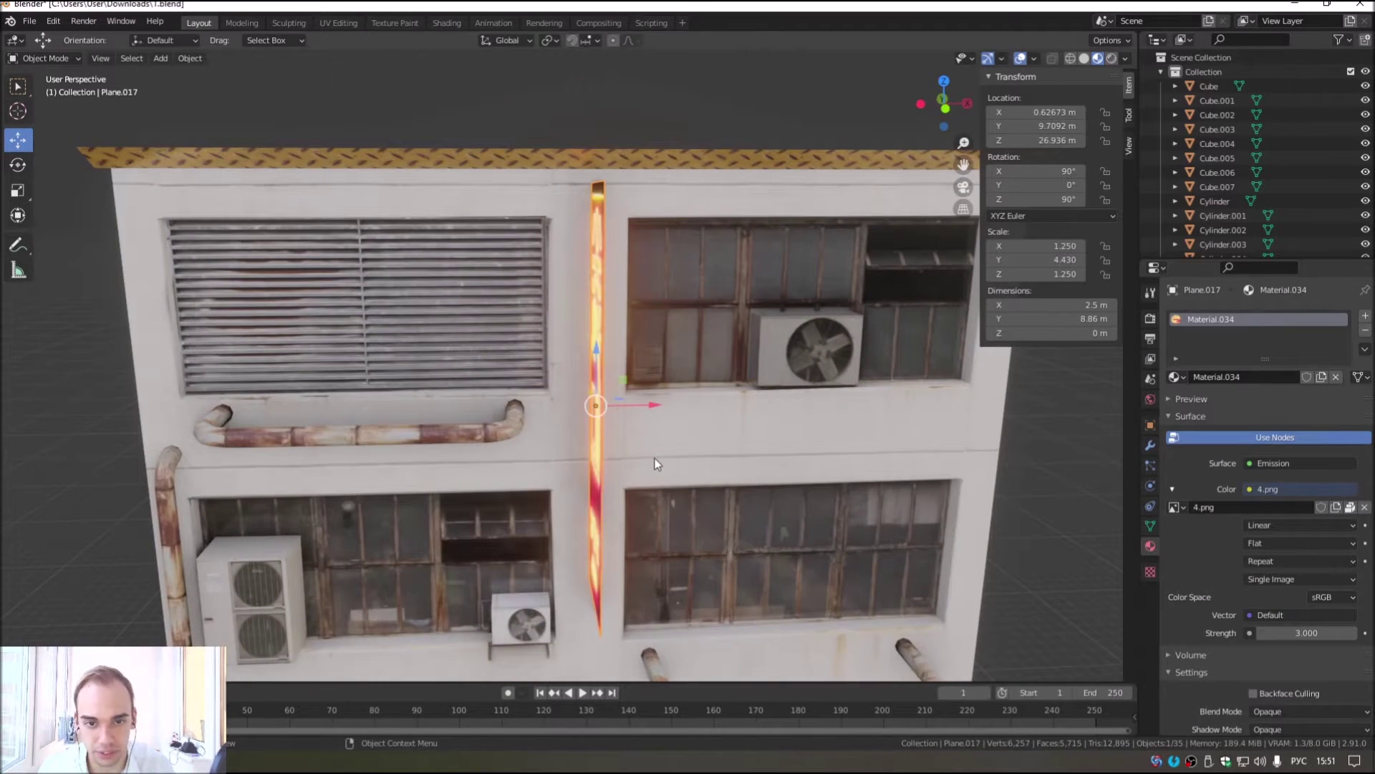
# Step: In Edit Mode, extrude the sign's face along its normal to give it thickness
pyautogui.scroll(1, 568, 411)
pyautogui.click(45, 57)
pyautogui.click(47, 89)
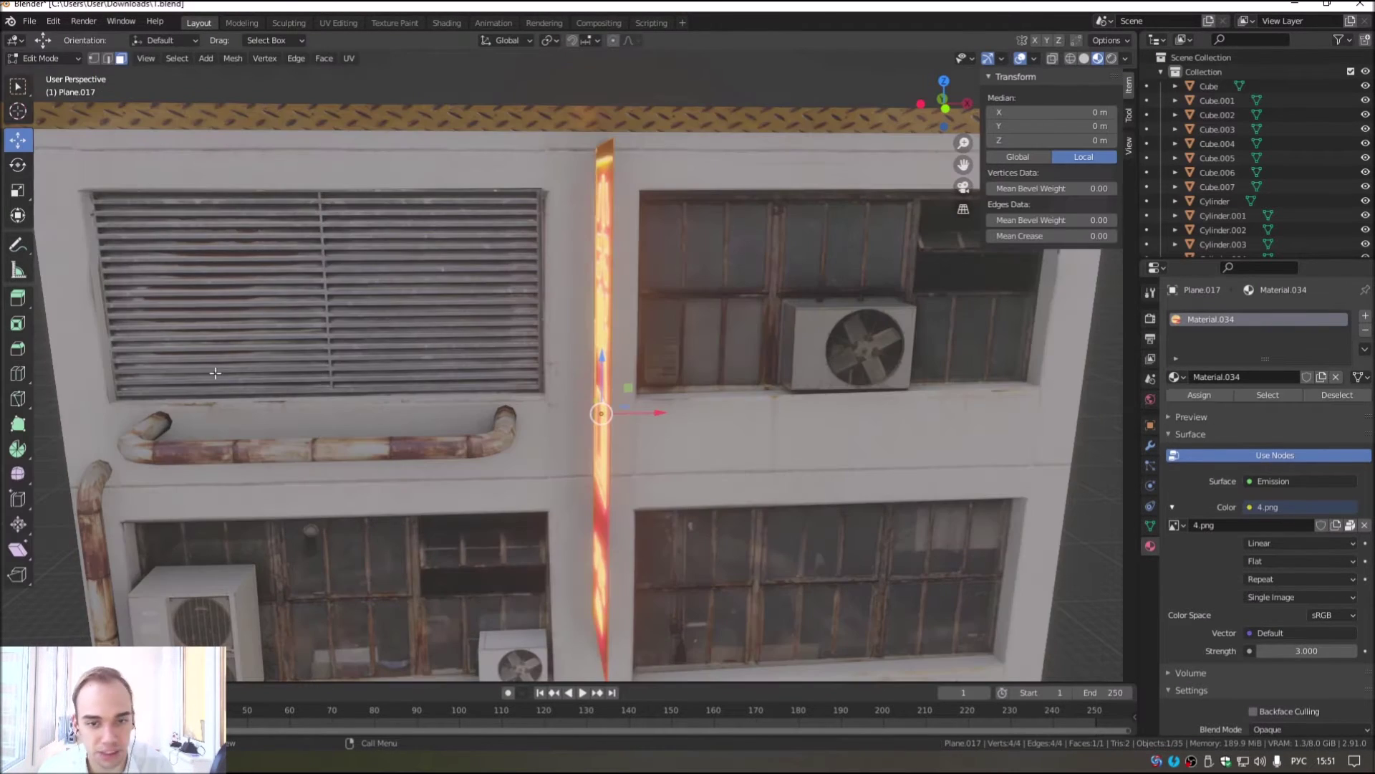
pyautogui.click(17, 298)
pyautogui.moveTo(308, 308); pyautogui.dragTo(385, 369, button='middle')
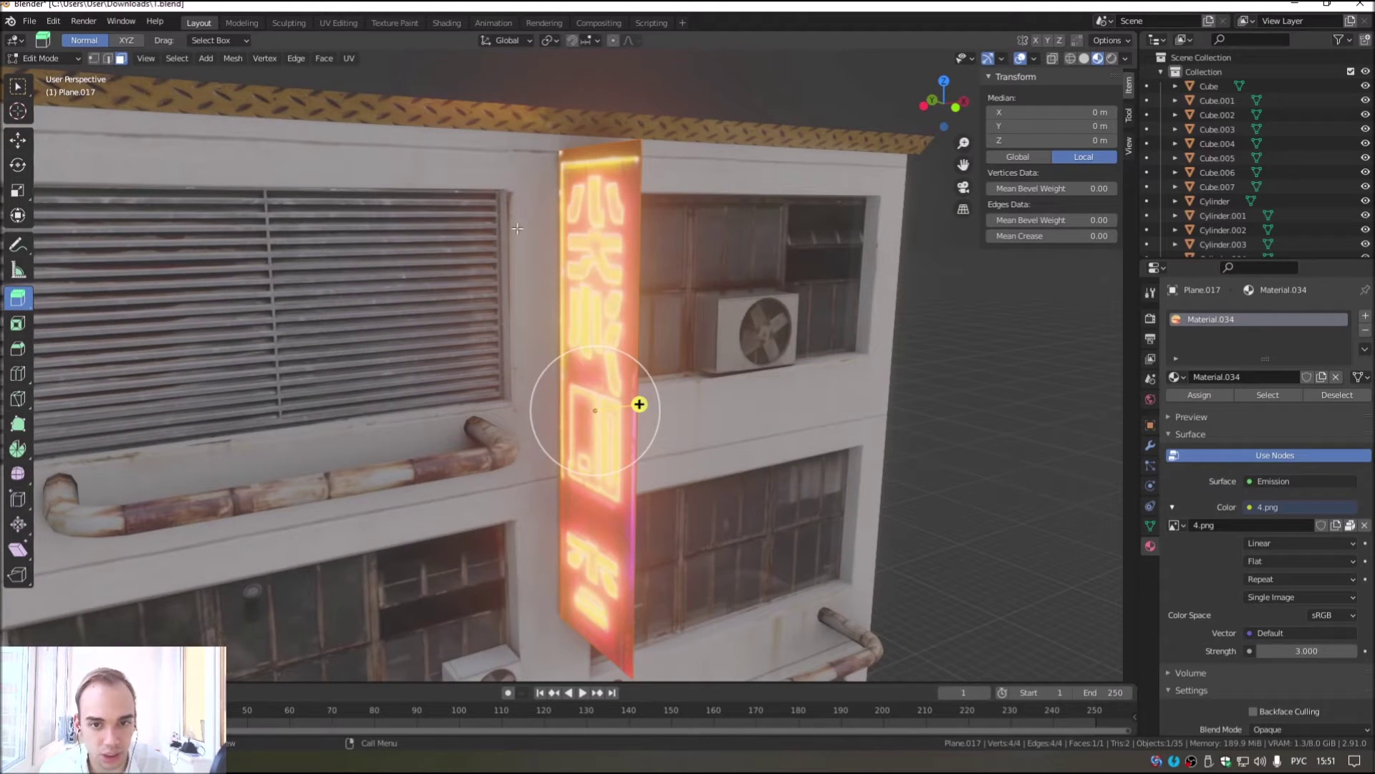
pyautogui.click(634, 242)
pyautogui.moveTo(584, 361); pyautogui.dragTo(676, 430, button='middle')
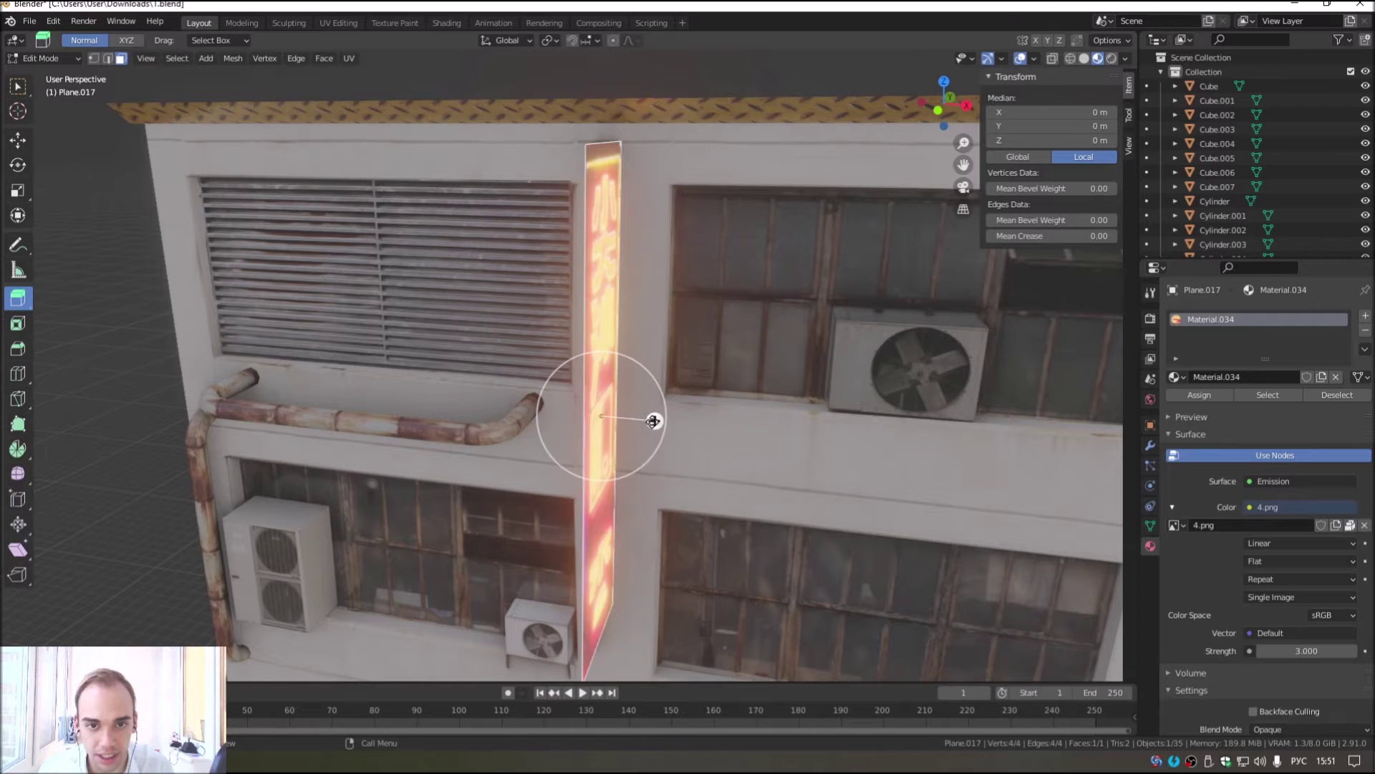
pyautogui.moveTo(655, 421); pyautogui.dragTo(648, 421)
pyautogui.click(648, 421)
pyautogui.press('Tab')
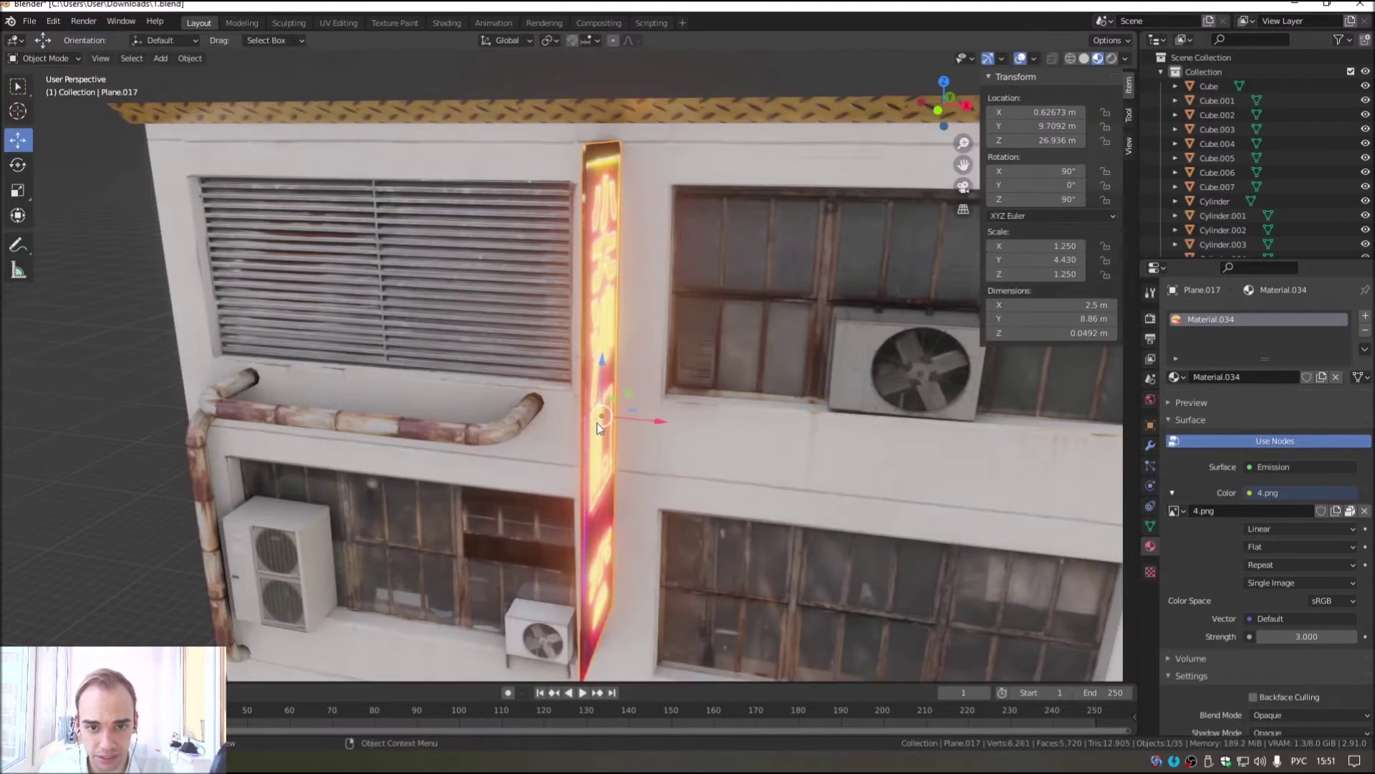
# Step: Shift the neon sign slightly along the facade
pyautogui.scroll(-3, 613, 423)
pyautogui.moveTo(551, 462); pyautogui.dragTo(303, 387, button='middle')
pyautogui.moveTo(673, 430)
pyautogui.mouseDown(button='middle')
pyautogui.moveTo(643, 449)
pyautogui.moveTo(651, 359)
pyautogui.mouseUp(button='middle')
pyautogui.scroll(-2, 652, 366)
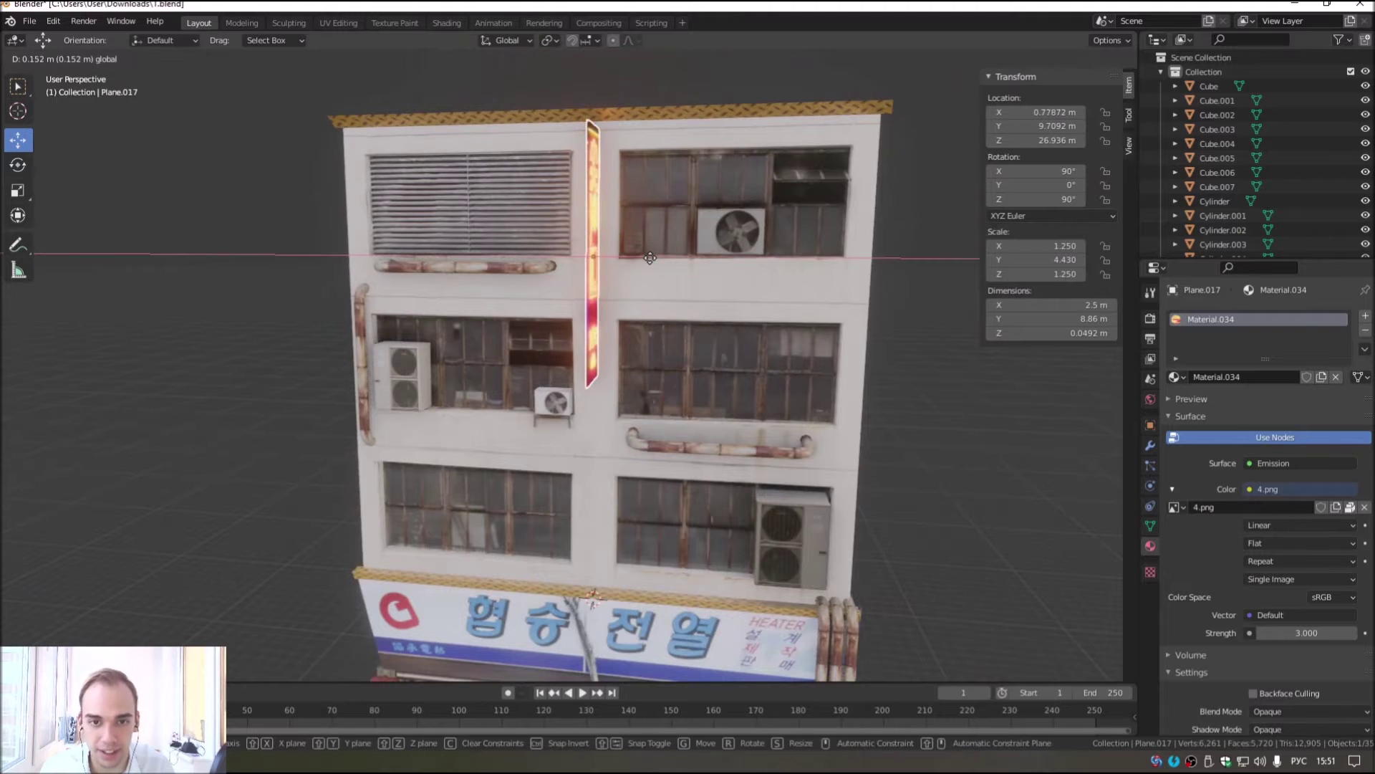
pyautogui.moveTo(644, 263); pyautogui.dragTo(649, 263)
pyautogui.scroll(-3, 588, 304)
# Step: Copy and paste the sign, moving the copy down 9.2621 m above the shop banner
pyautogui.rightClick(599, 301)
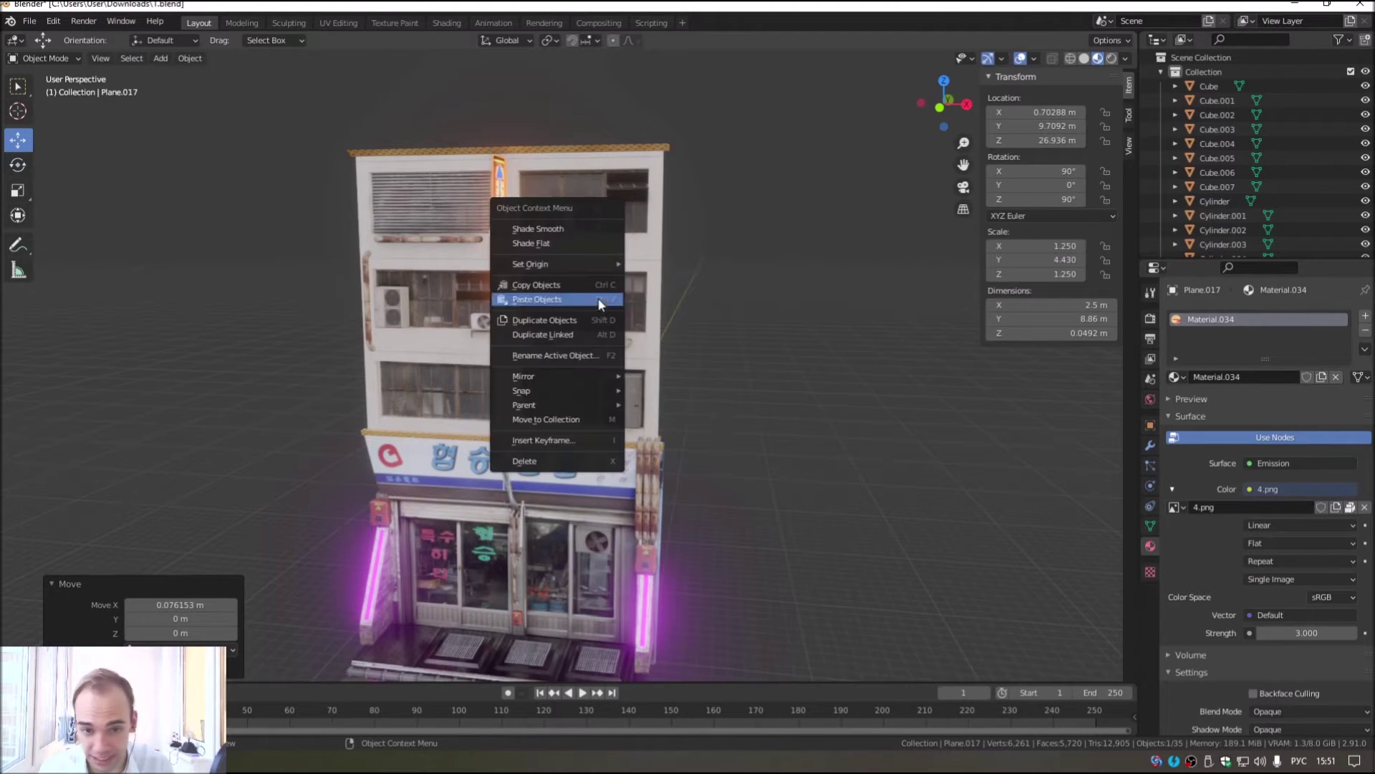
pyautogui.click(603, 284)
pyautogui.rightClick(573, 284)
pyautogui.click(573, 298)
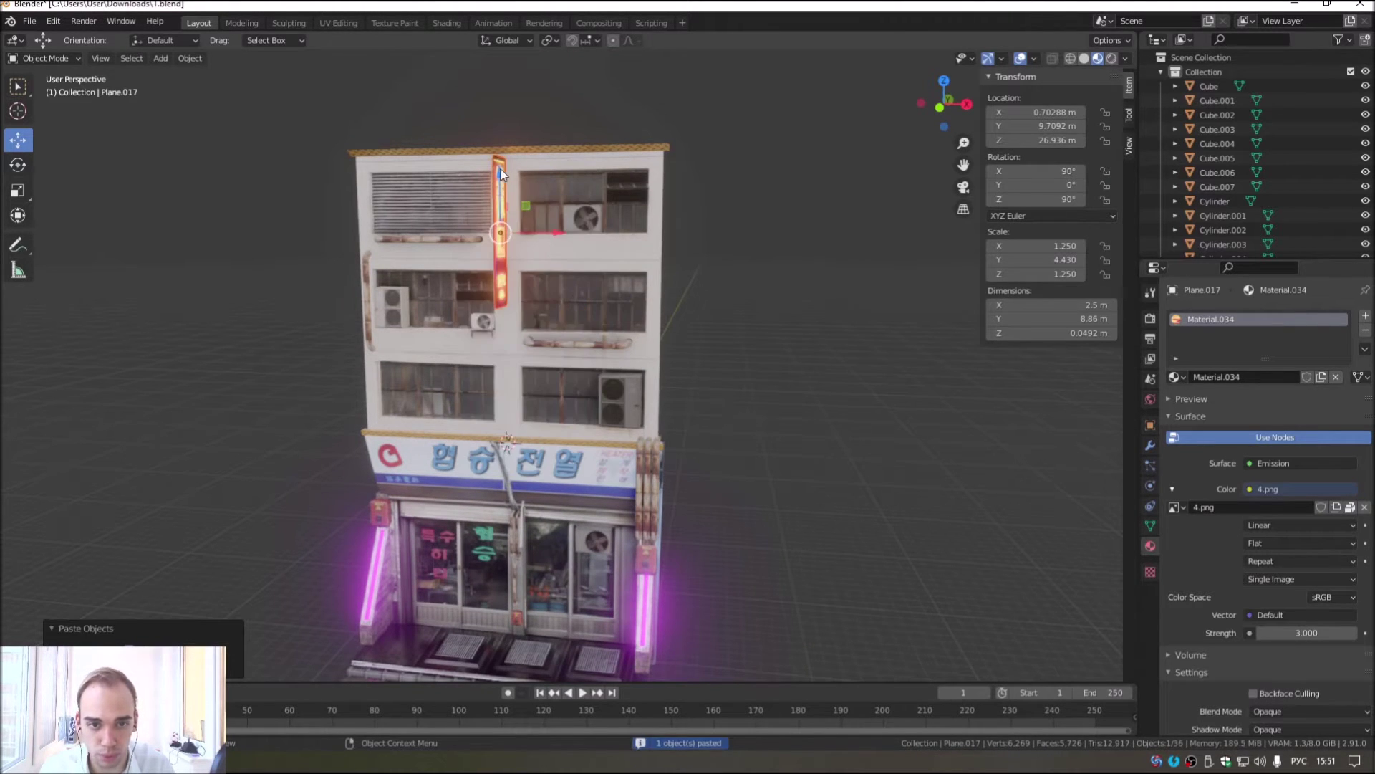
pyautogui.press('g')
pyautogui.press('z')
pyautogui.click(509, 325)
pyautogui.scroll(3, 566, 429)
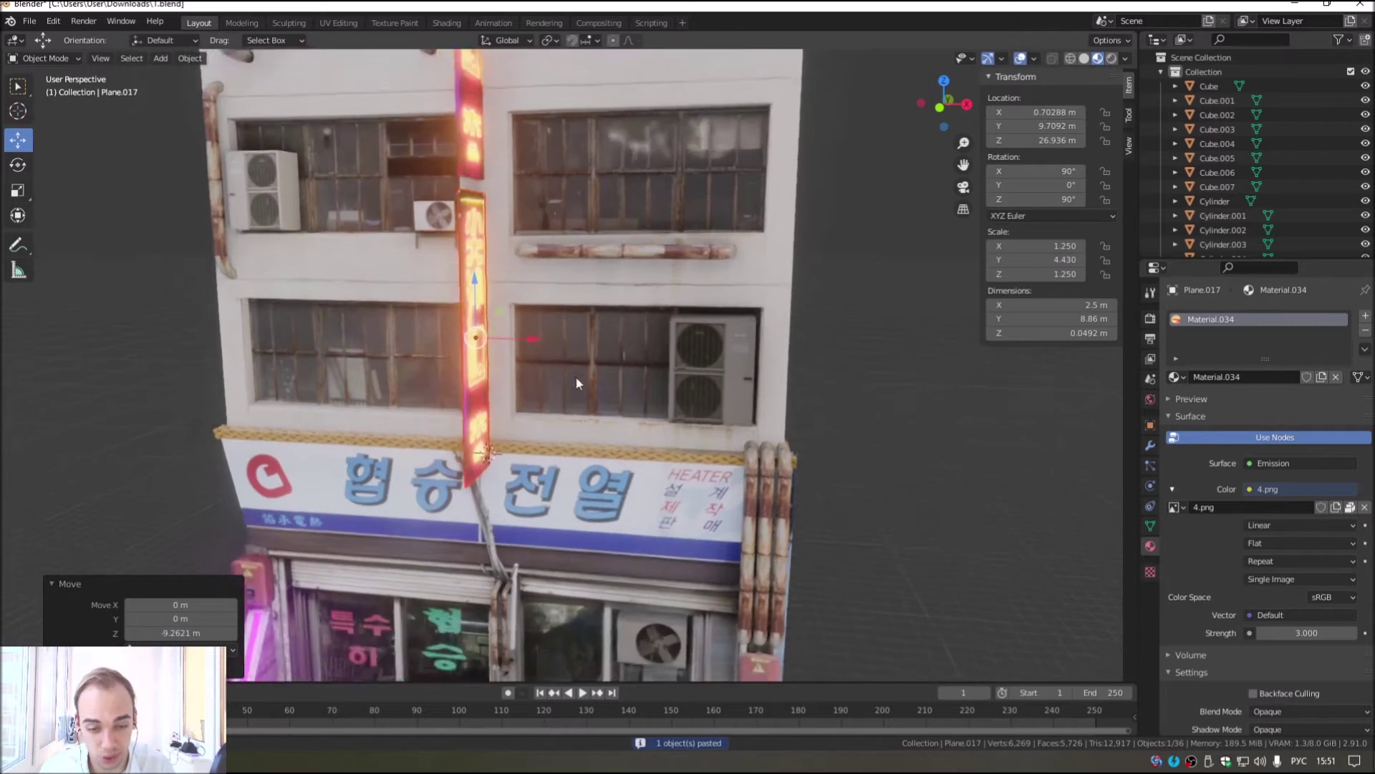
pyautogui.moveTo(575, 376); pyautogui.dragTo(630, 373, button='middle')
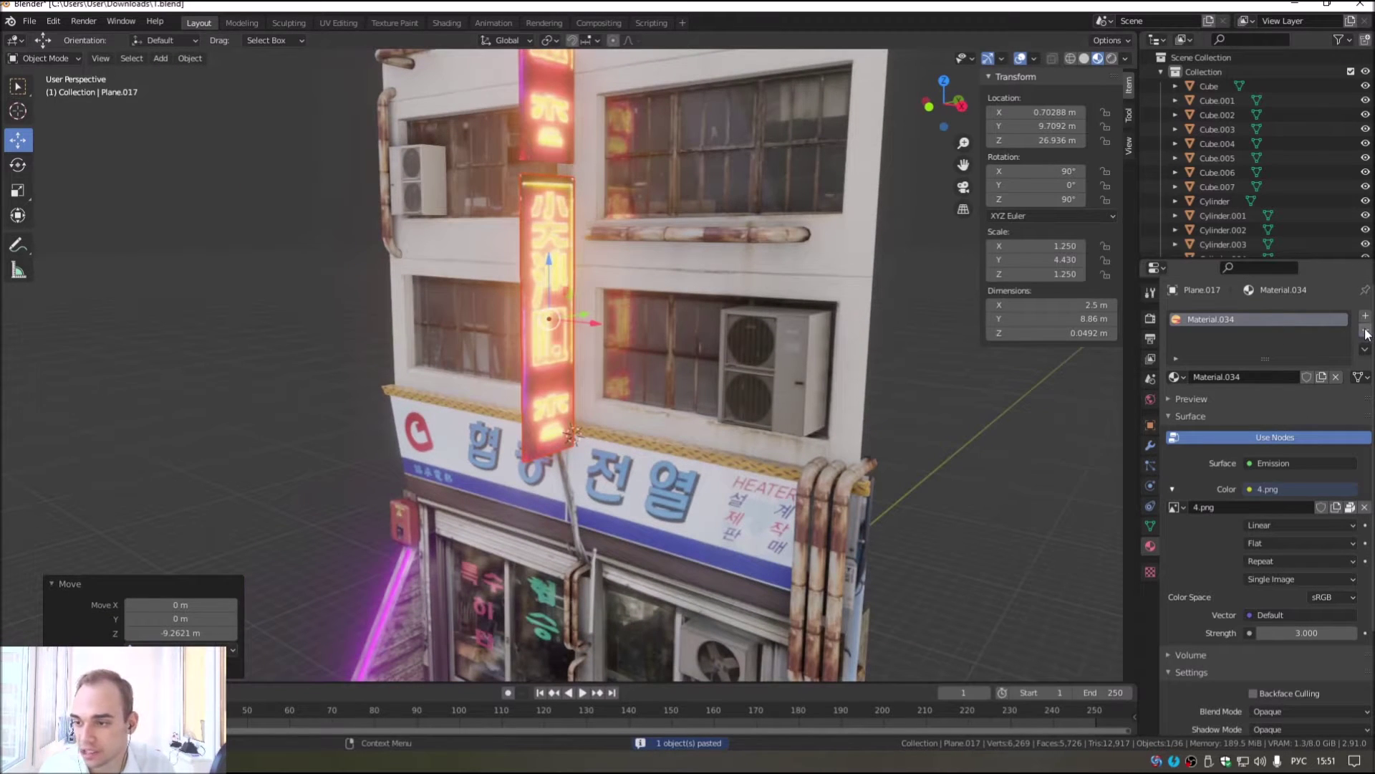
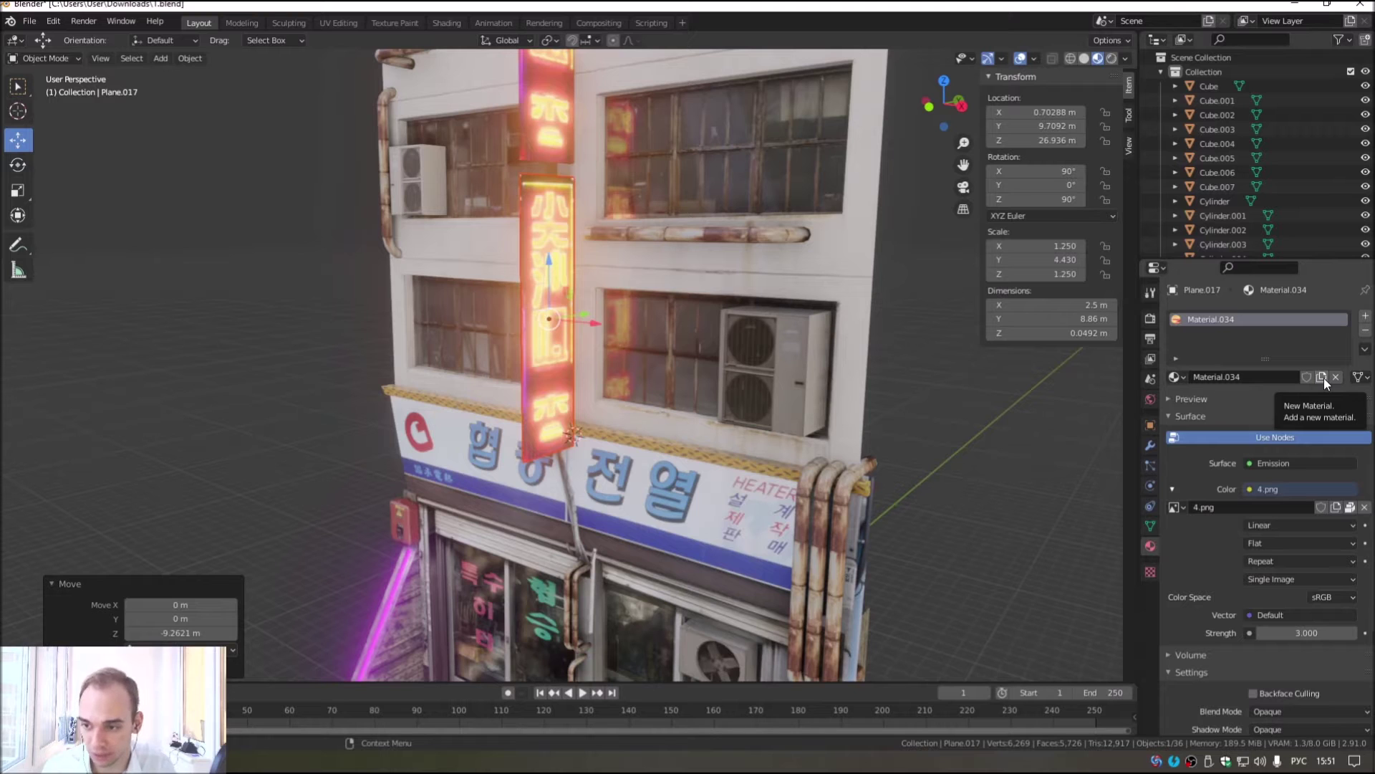
# Step: Make Plane.017's material a separate copy and unlink Plane.018's 4.png.001 image texture
pyautogui.click(1324, 377)
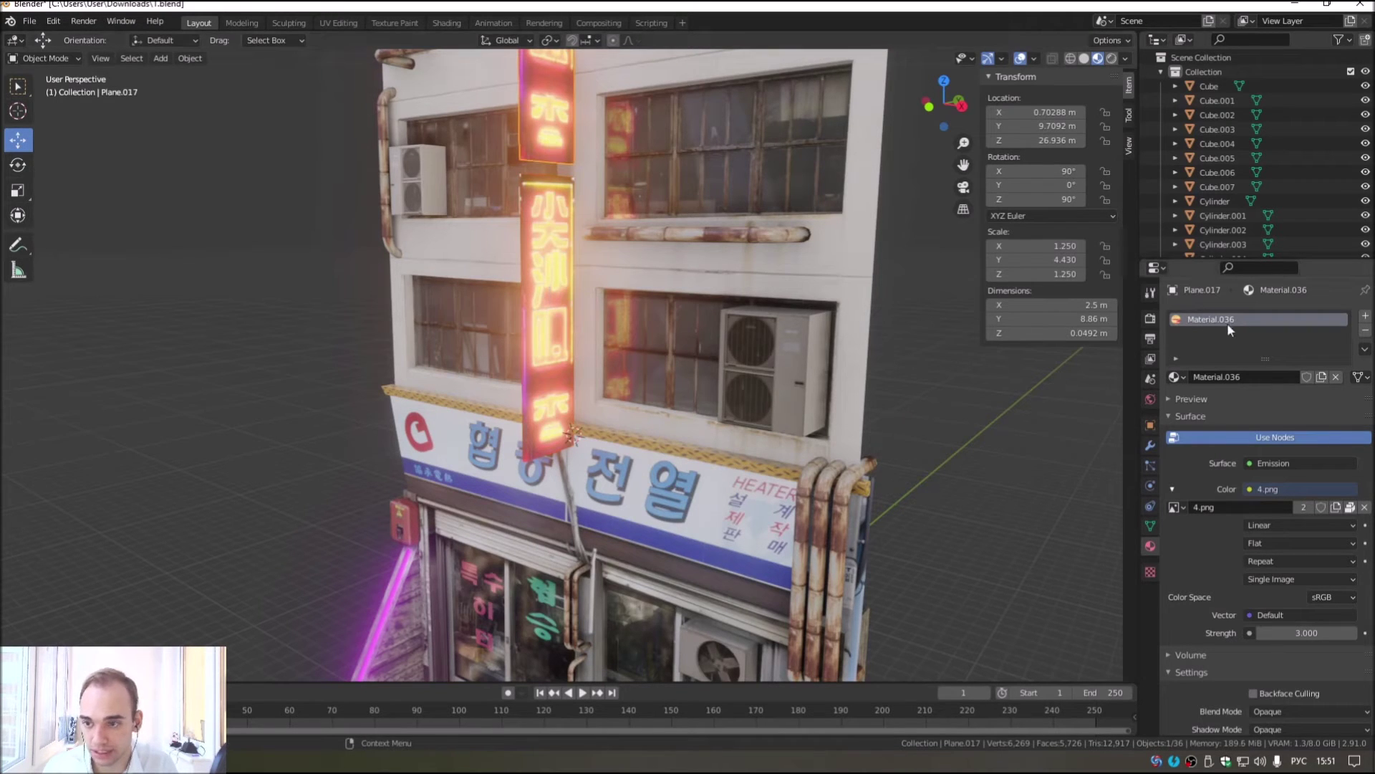
pyautogui.click(553, 239)
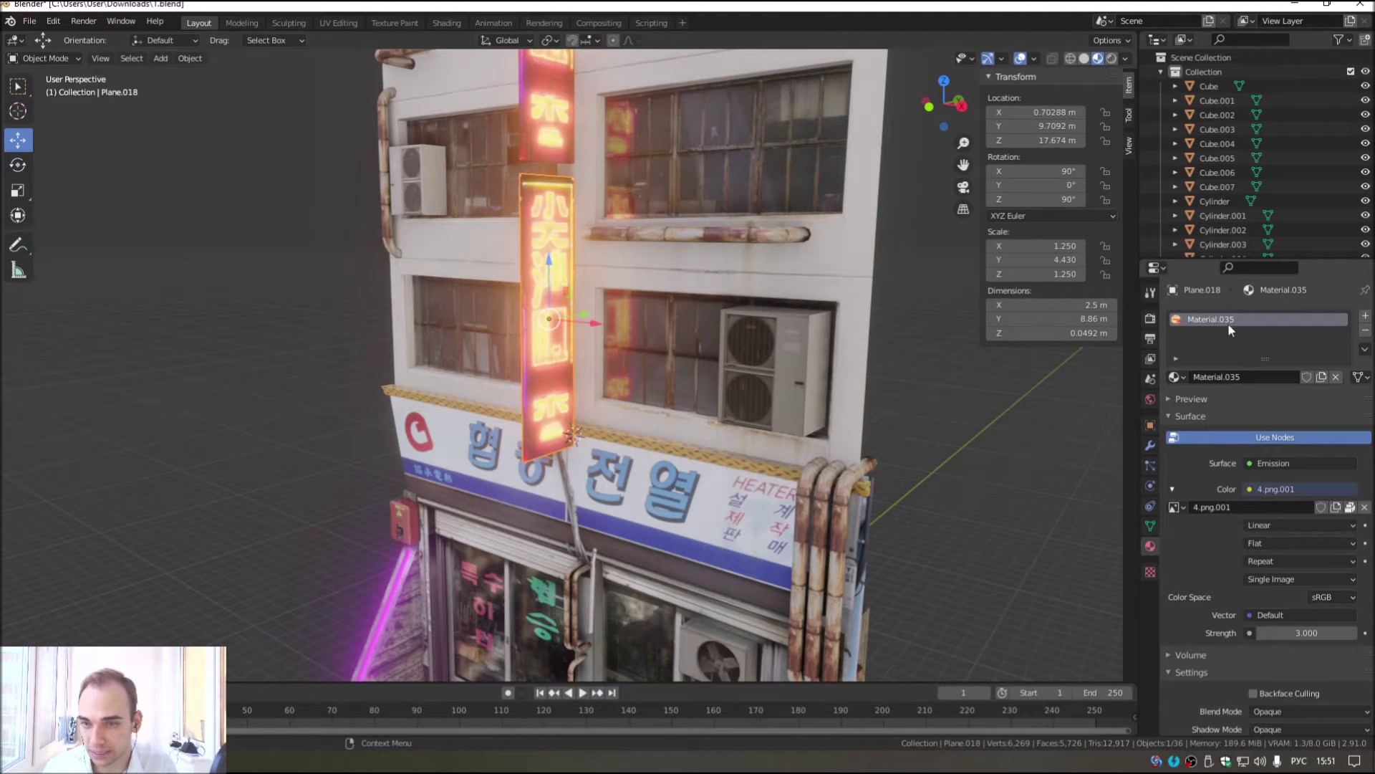
pyautogui.click(1364, 508)
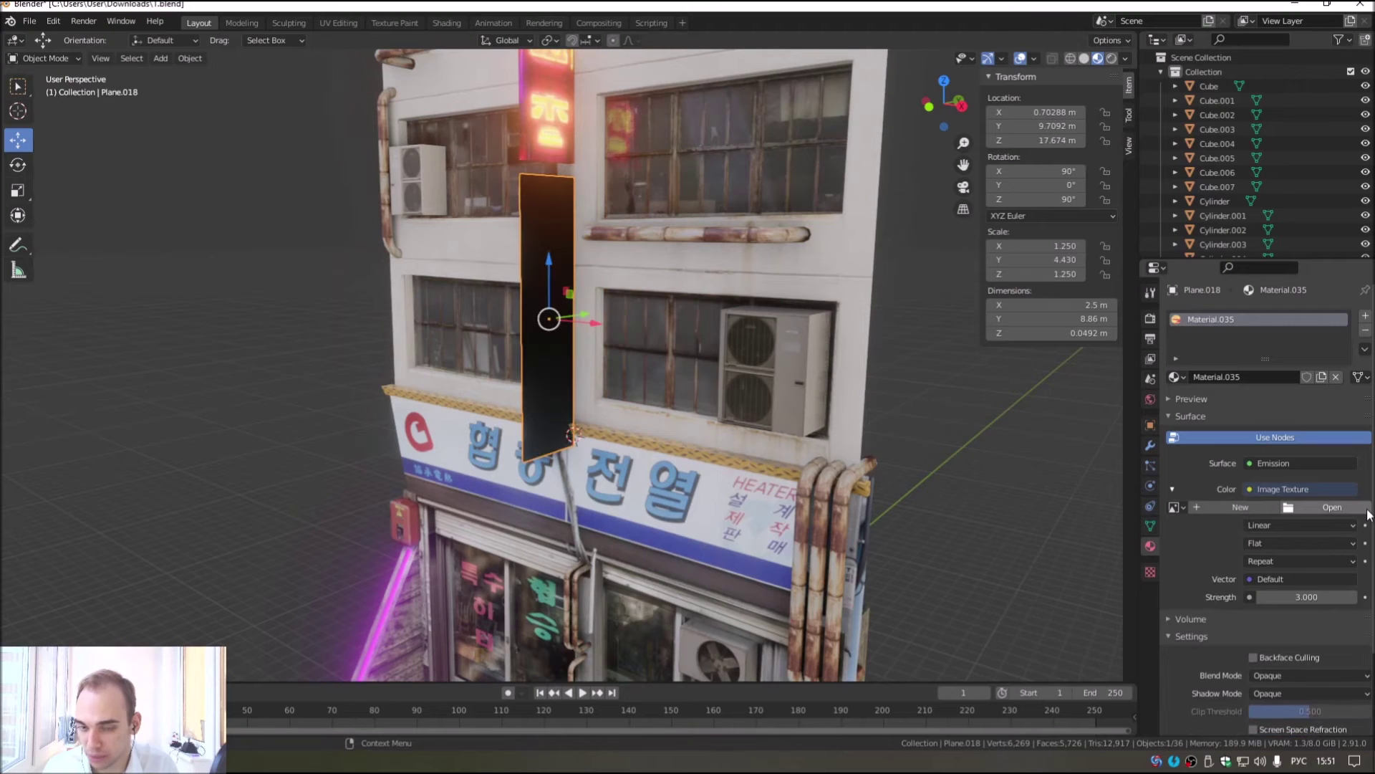
pyautogui.click(1329, 508)
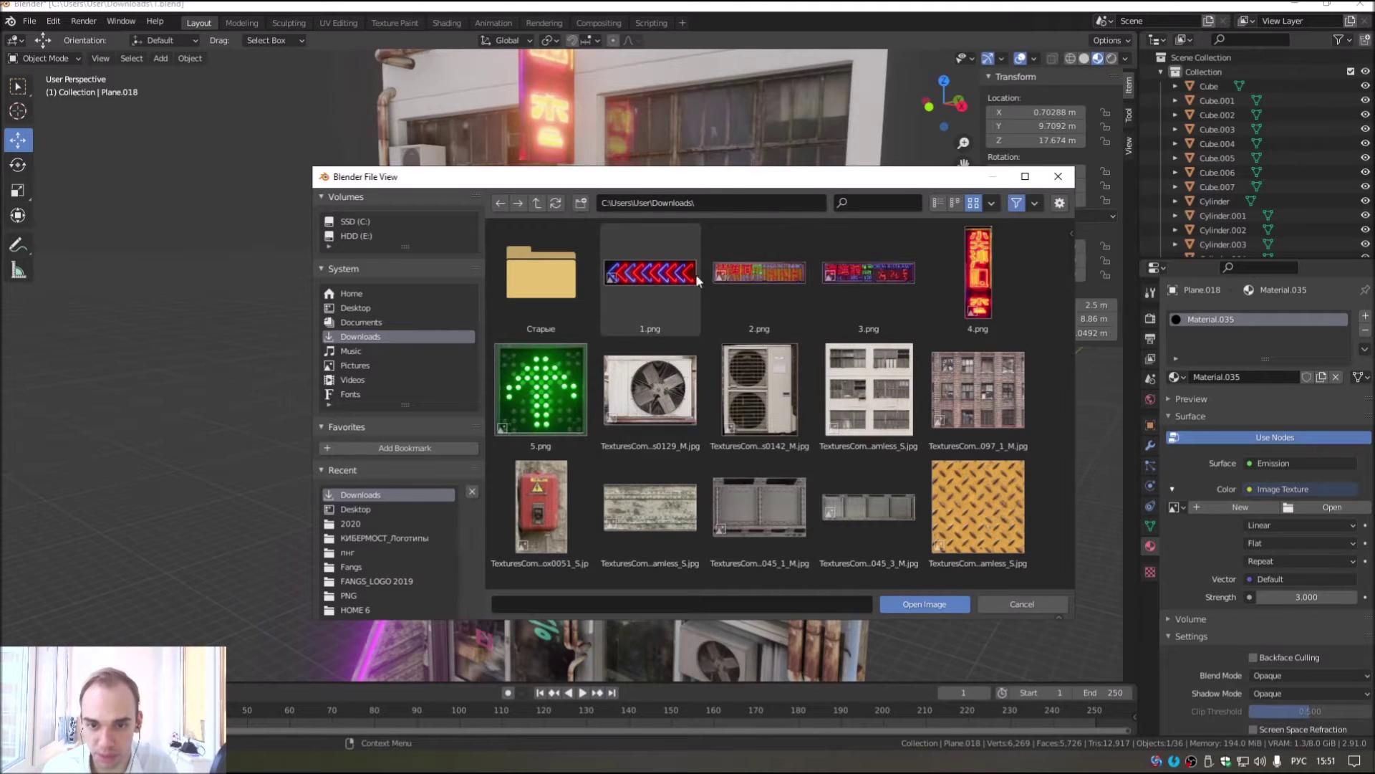
# Step: Load 1.png as the lower sign's emission image
pyautogui.doubleClick(668, 275)
pyautogui.scroll(5, 651, 334)
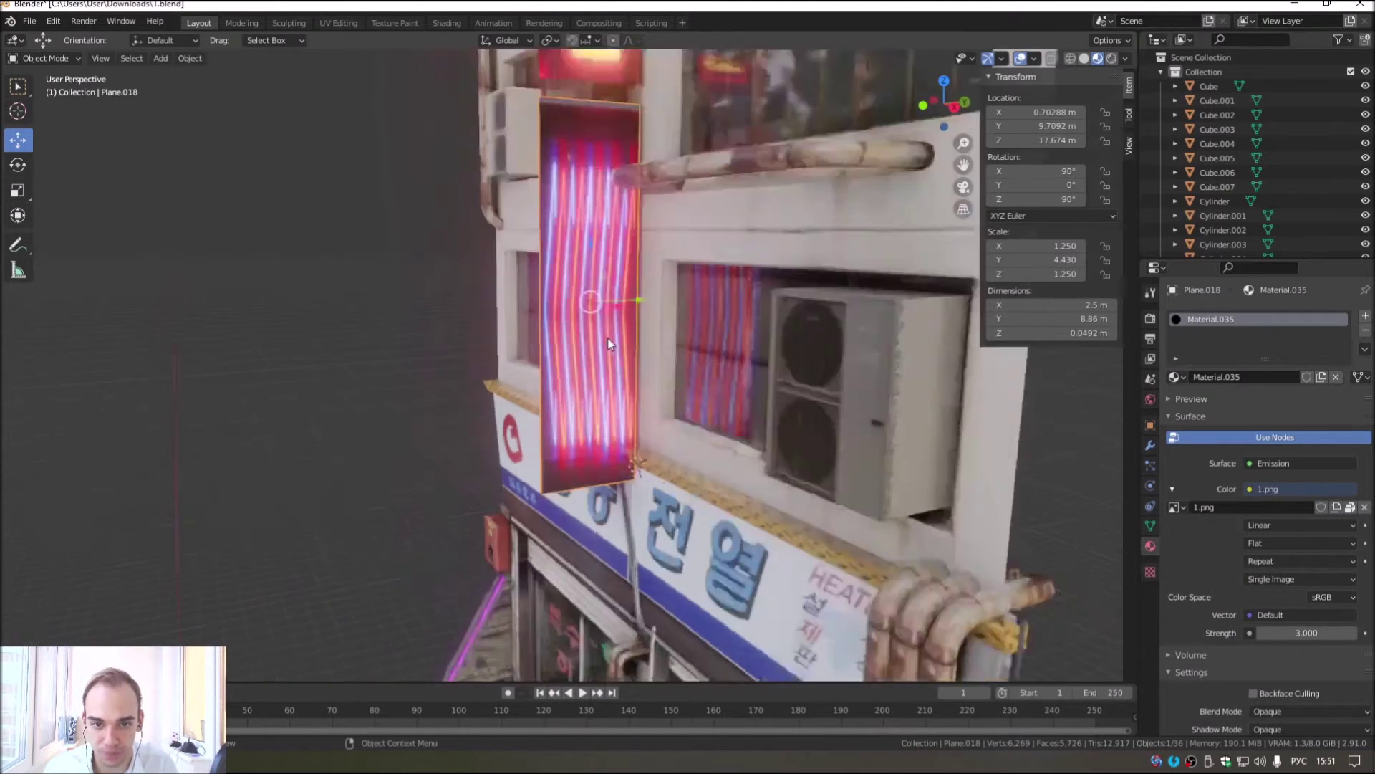
pyautogui.moveTo(608, 338); pyautogui.dragTo(464, 229, button='middle')
# Step: Scale the sign flatter on Z and stretch it along Y into a narrow strip
pyautogui.click(32, 187)
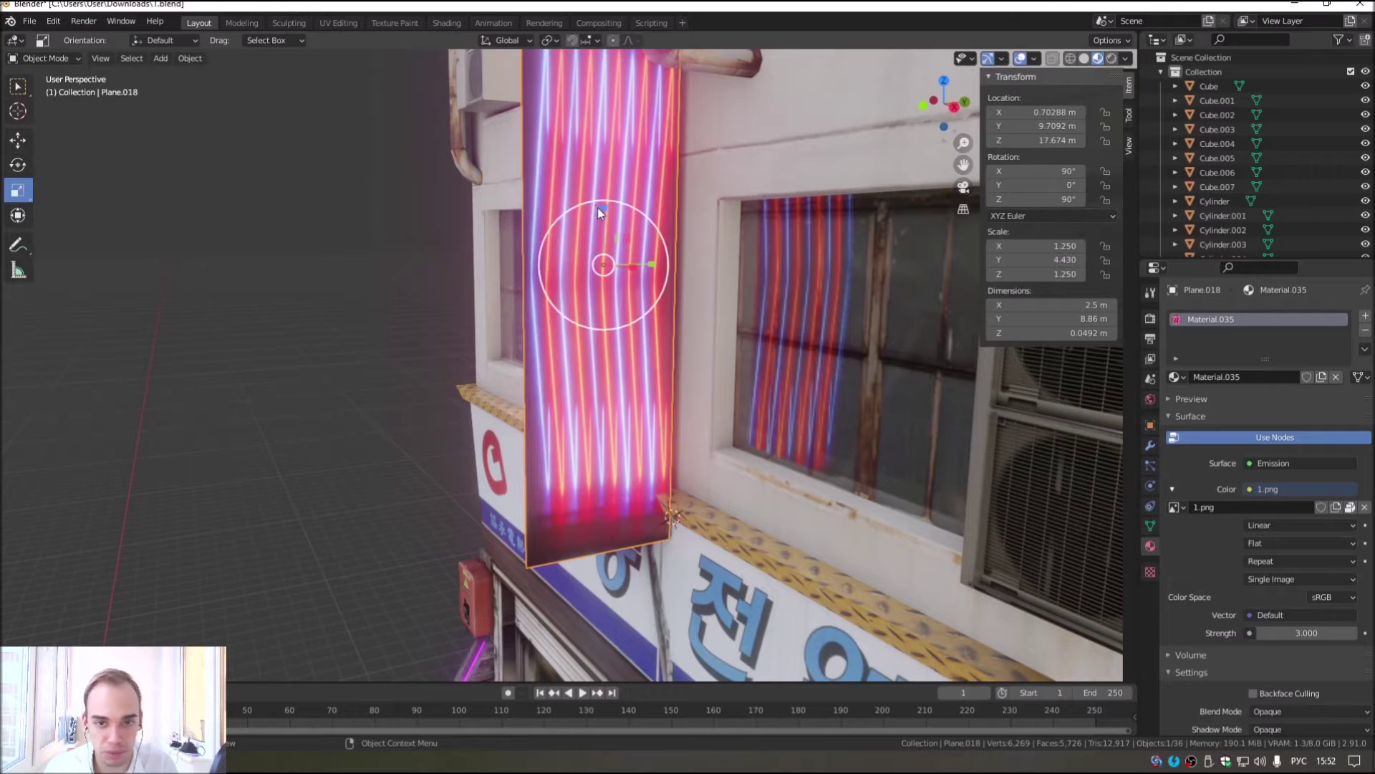
pyautogui.press('s')
pyautogui.press('z')
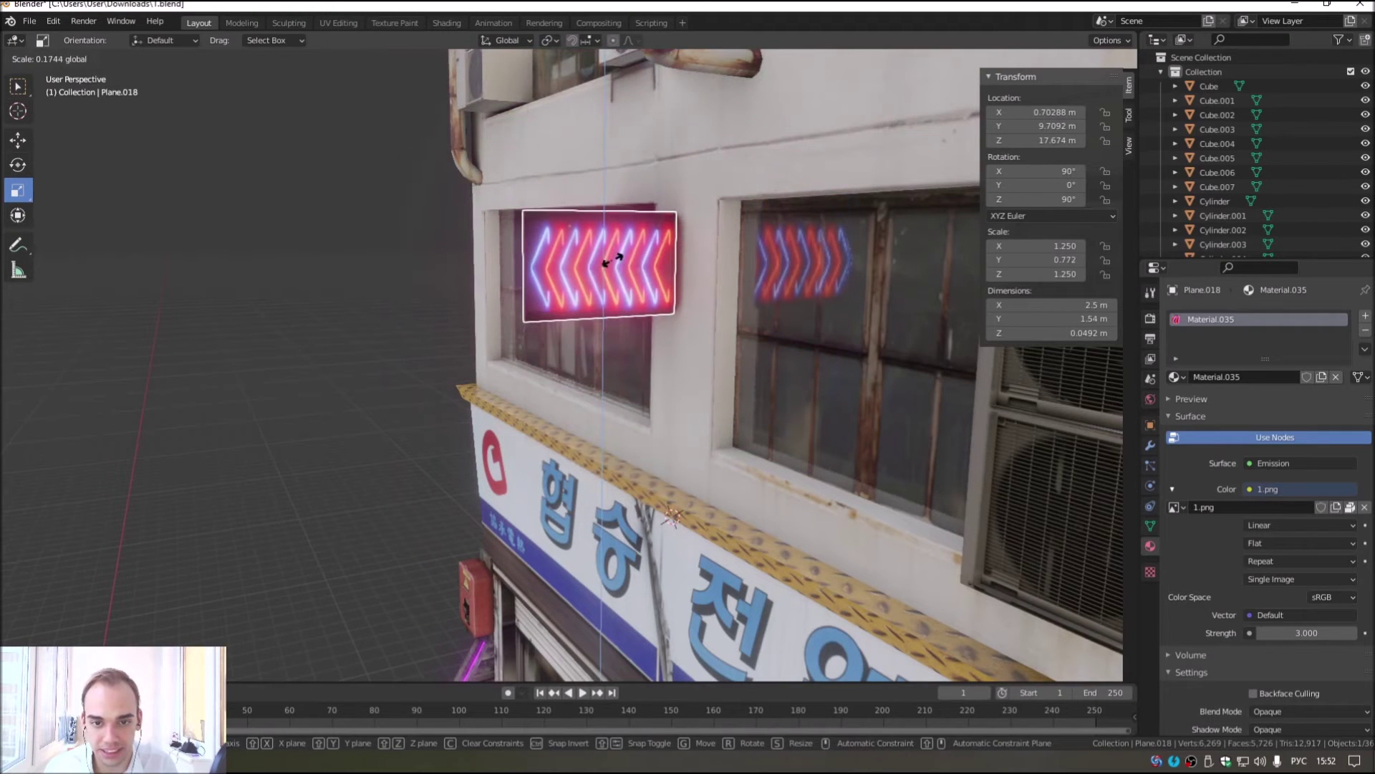
pyautogui.click(611, 177)
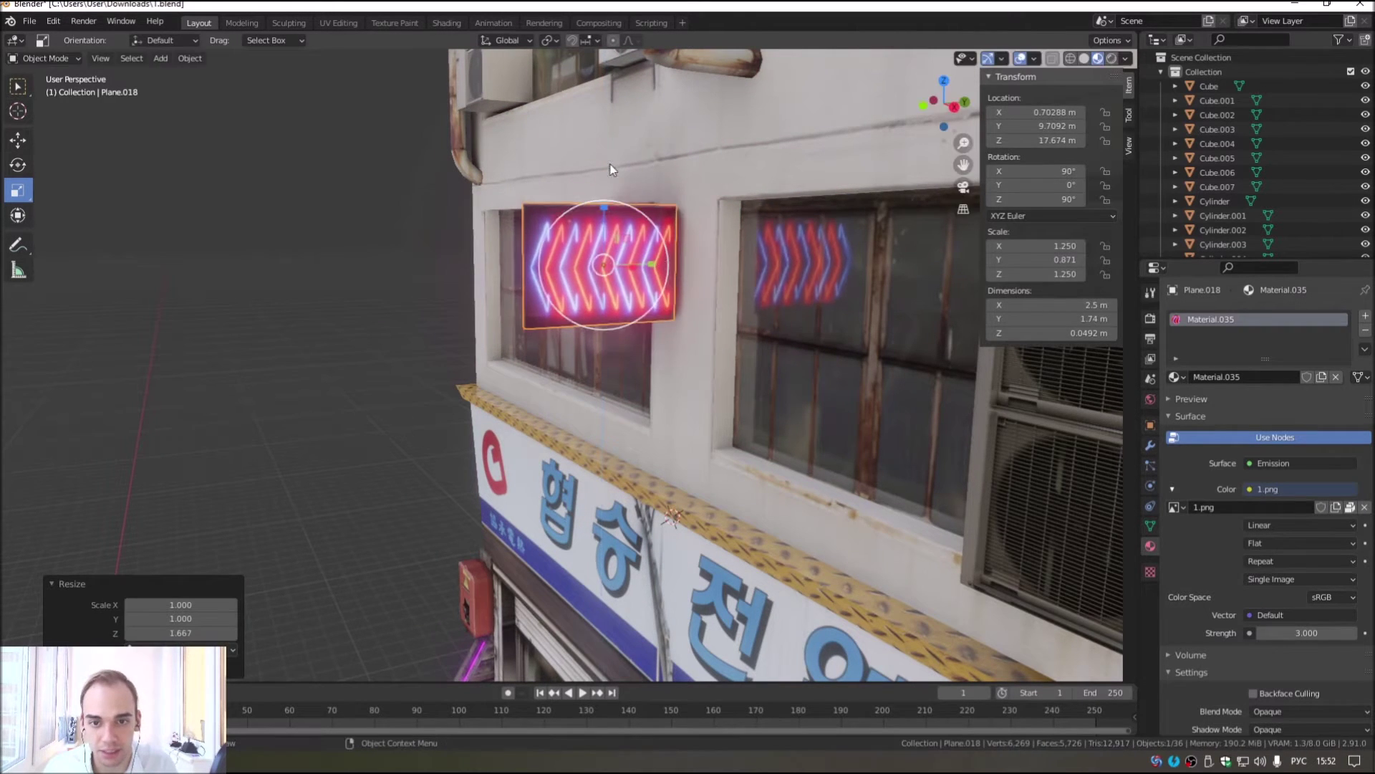
pyautogui.moveTo(656, 263); pyautogui.dragTo(684, 217, button='middle')
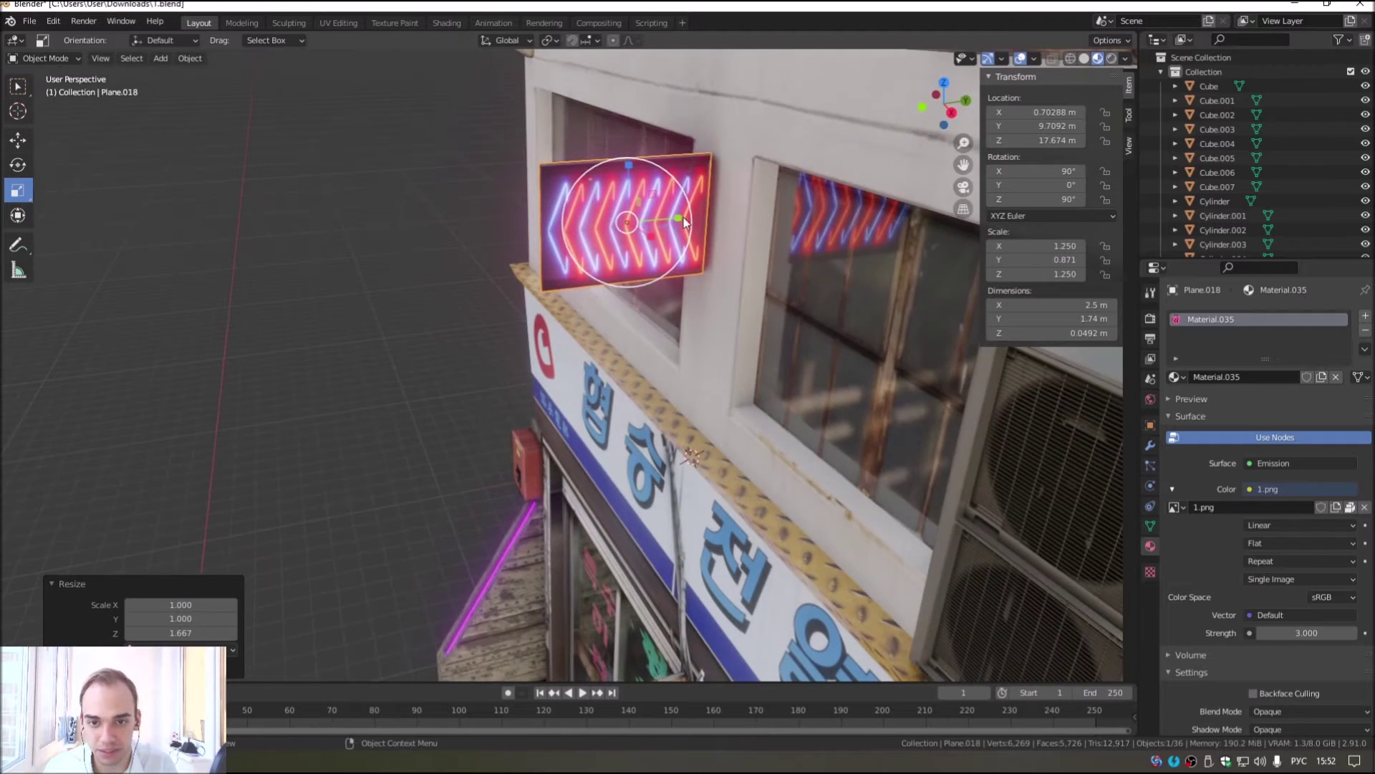
pyautogui.moveTo(686, 216); pyautogui.dragTo(716, 215)
pyautogui.press('y')
# Step: Move the arrow strip between the windows, just above the shop sign board
pyautogui.click(22, 136)
pyautogui.moveTo(651, 368); pyautogui.dragTo(627, 315, button='middle')
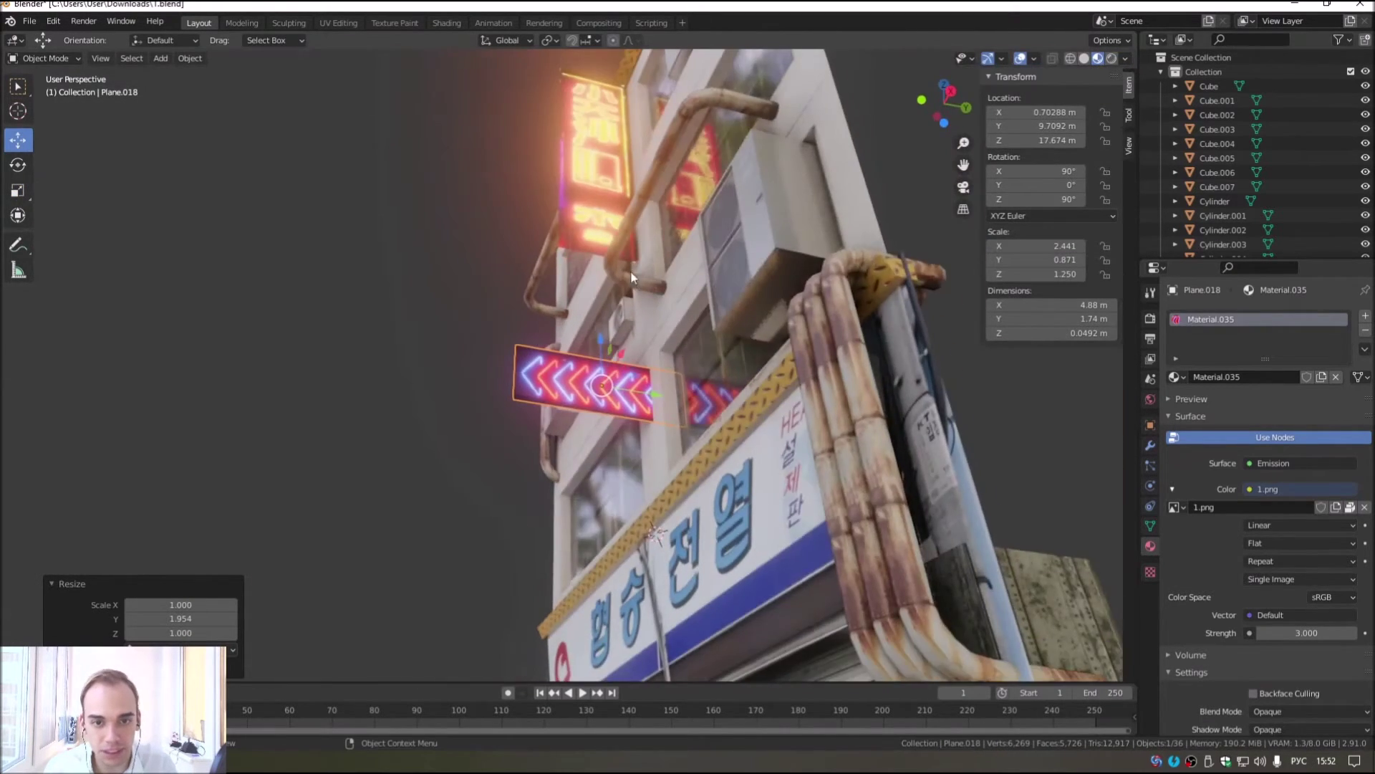
pyautogui.moveTo(627, 315); pyautogui.dragTo(608, 316)
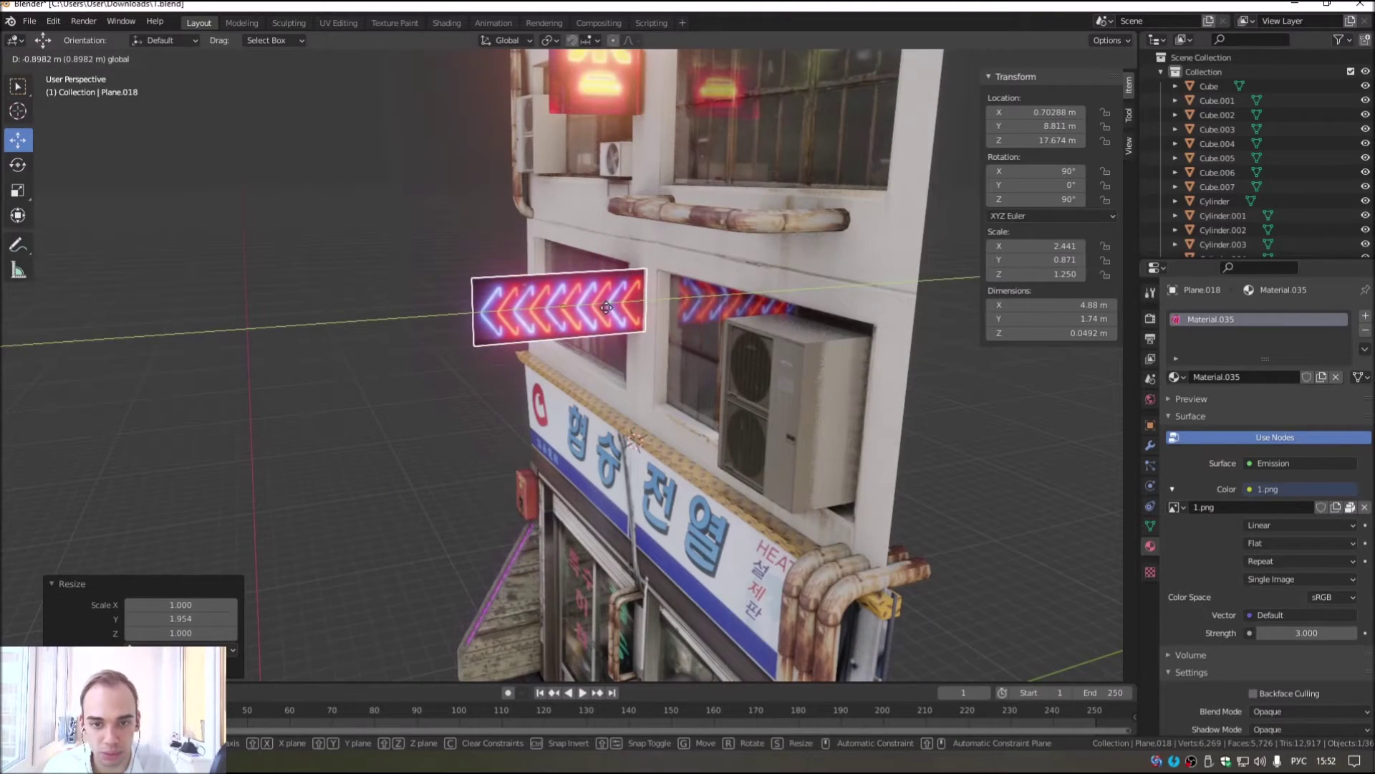
pyautogui.moveTo(609, 315)
pyautogui.mouseDown(button='middle')
pyautogui.moveTo(612, 244)
pyautogui.moveTo(651, 261)
pyautogui.mouseUp(button='middle')
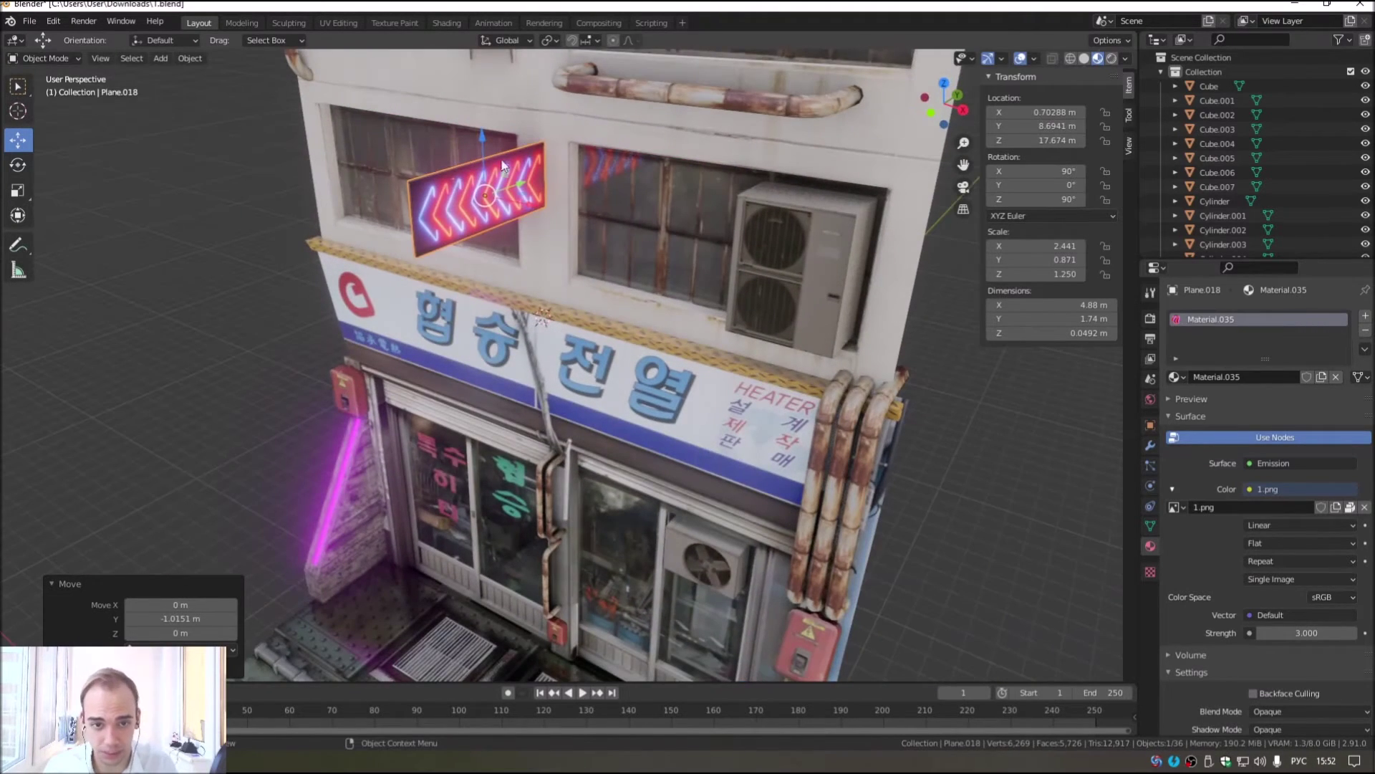
pyautogui.press('g')
pyautogui.press('z')
pyautogui.click(511, 382)
pyautogui.moveTo(511, 381)
pyautogui.mouseDown(button='middle')
pyautogui.moveTo(654, 270)
pyautogui.moveTo(648, 394)
pyautogui.mouseUp(button='middle')
pyautogui.scroll(3, 654, 270)
pyautogui.scroll(-3, 654, 270)
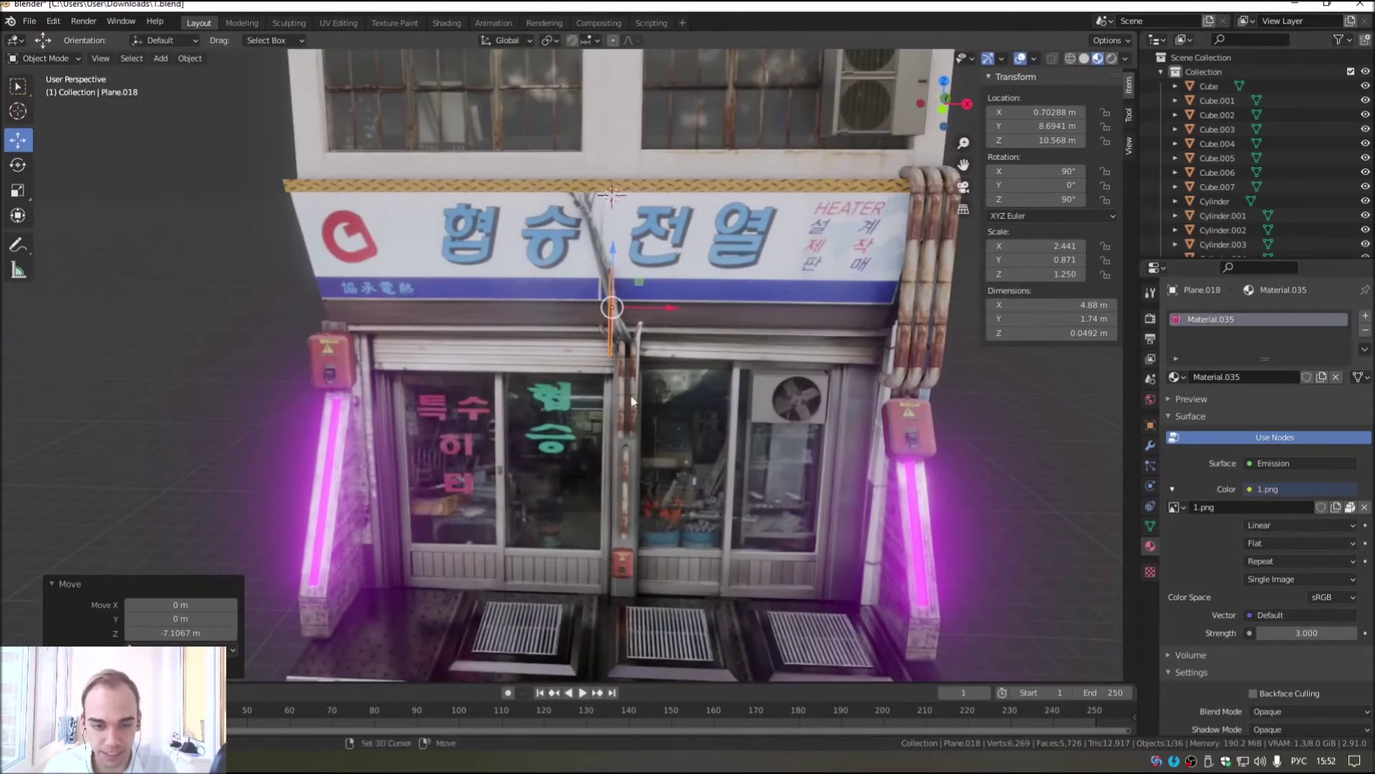
pyautogui.scroll(3, 623, 391)
pyautogui.moveTo(639, 317); pyautogui.dragTo(639, 151)
pyautogui.keyDown('shift'); pyautogui.moveTo(640, 151); pyautogui.dragTo(669, 290, button='middle'); pyautogui.keyUp('shift')
# Step: Set the sign's rotation to X 90°, Y -90°, Z 0° so the arrows point down
pyautogui.hotkey('shift', 'space')
pyautogui.press('r')
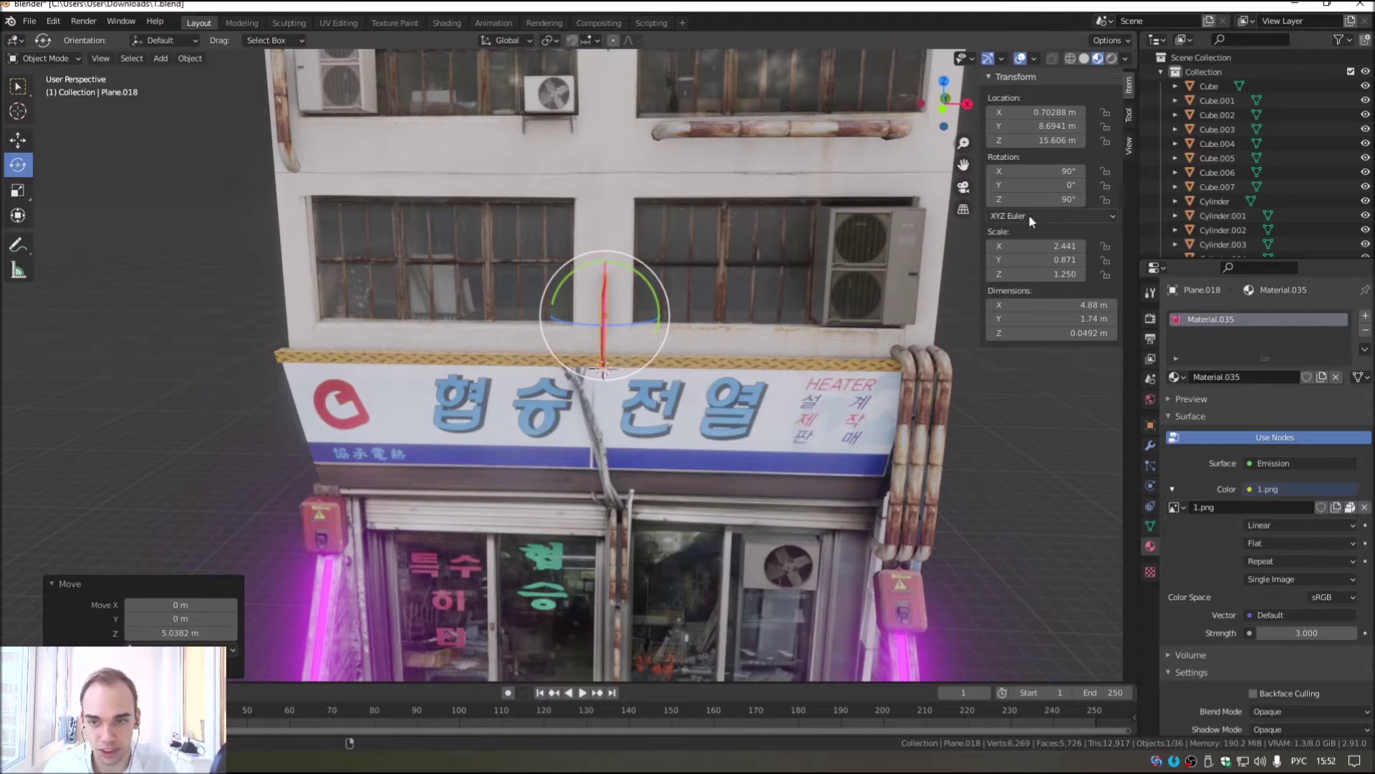
pyautogui.press('Return')
pyautogui.doubleClick(1047, 171)
pyautogui.write('90d')
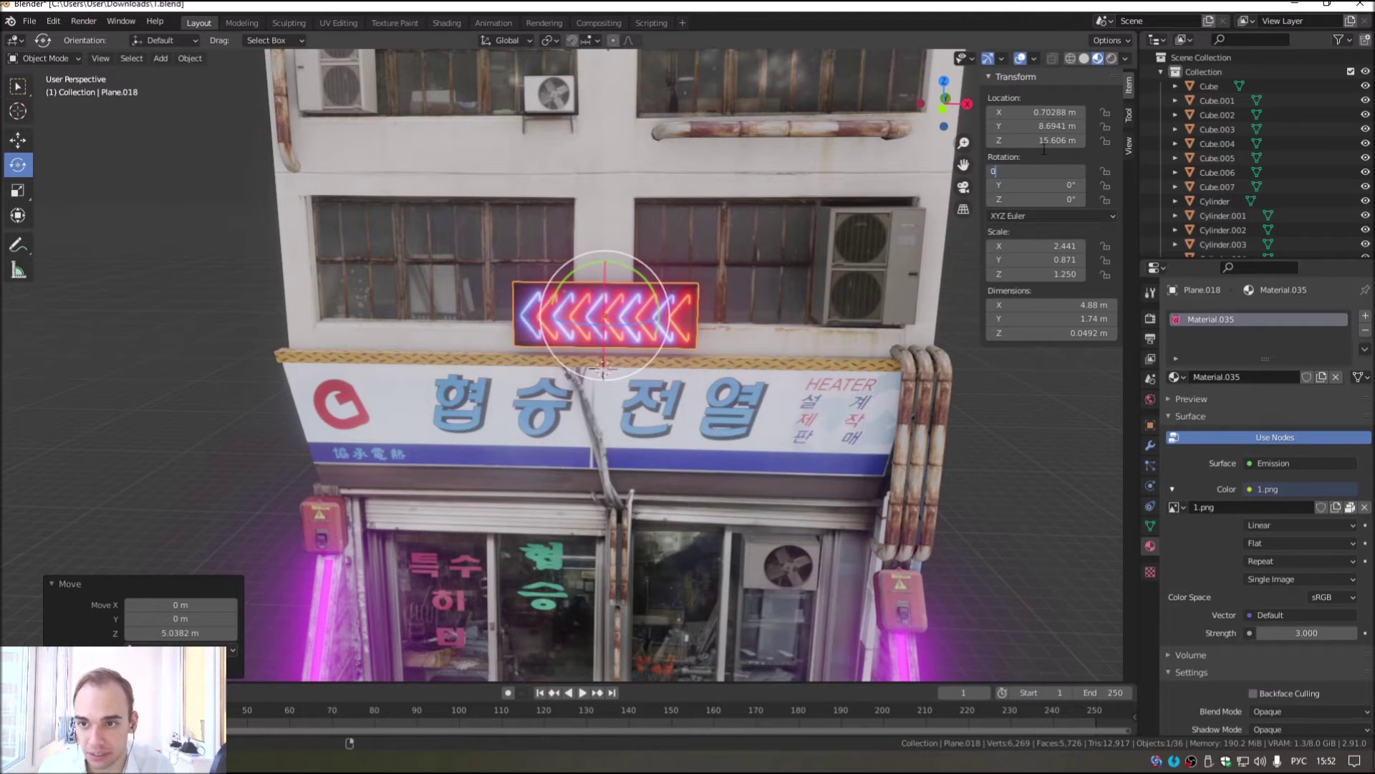
pyautogui.press('Return')
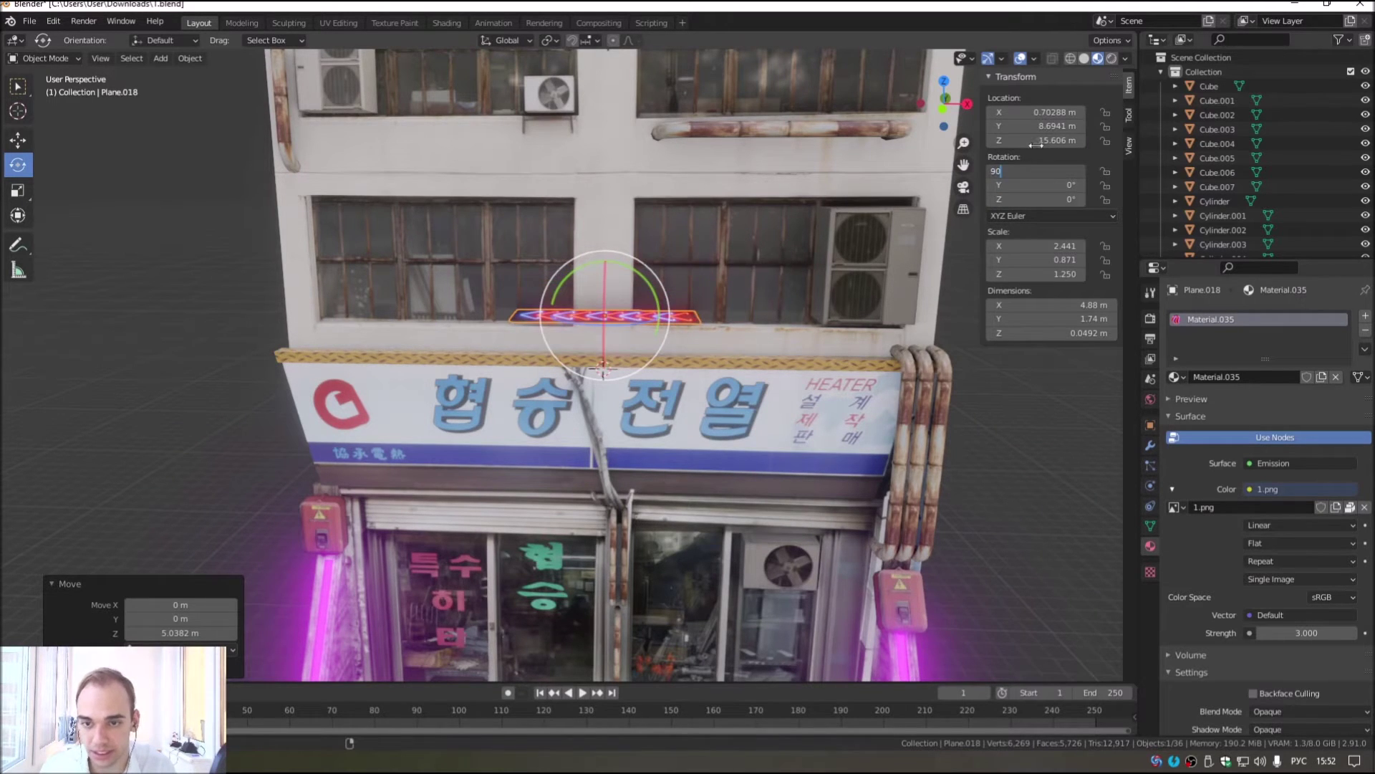
pyautogui.press('Return')
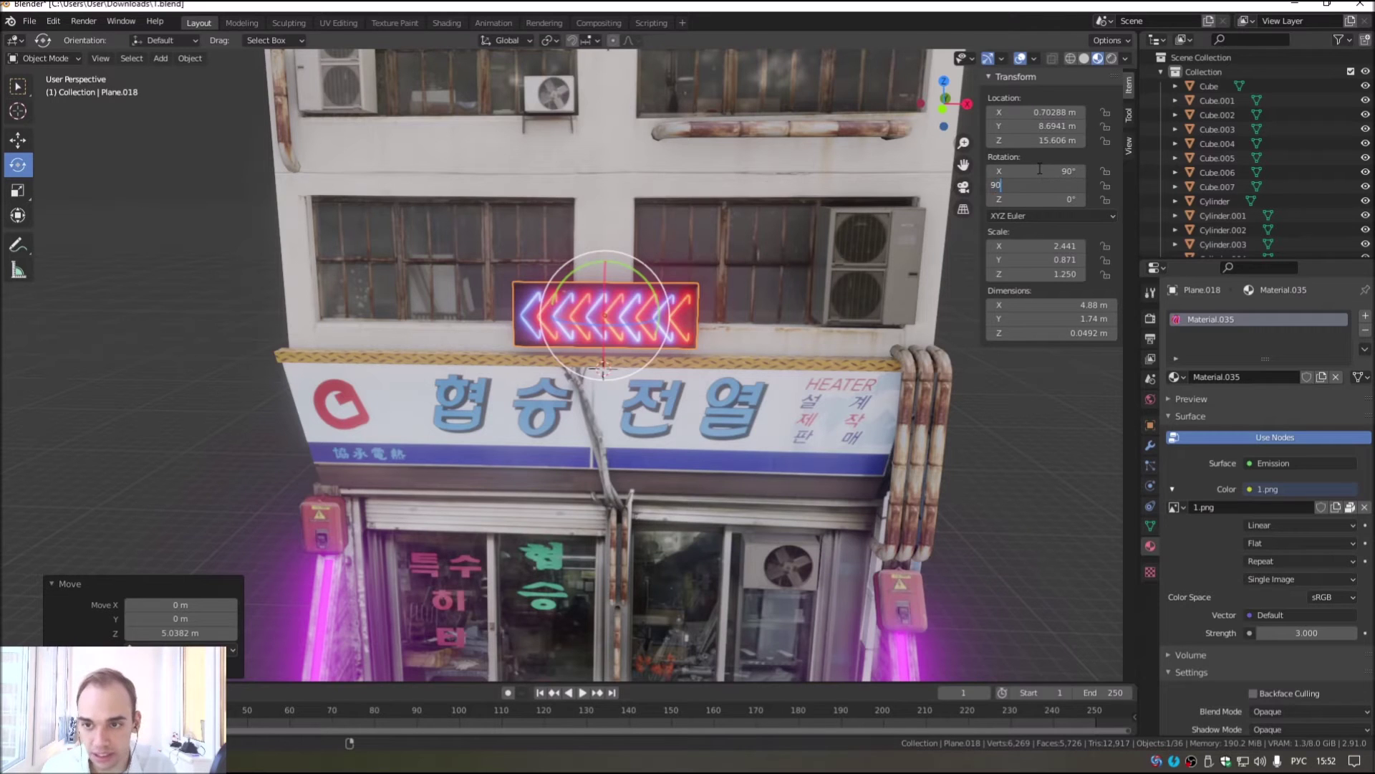
pyautogui.press('Return')
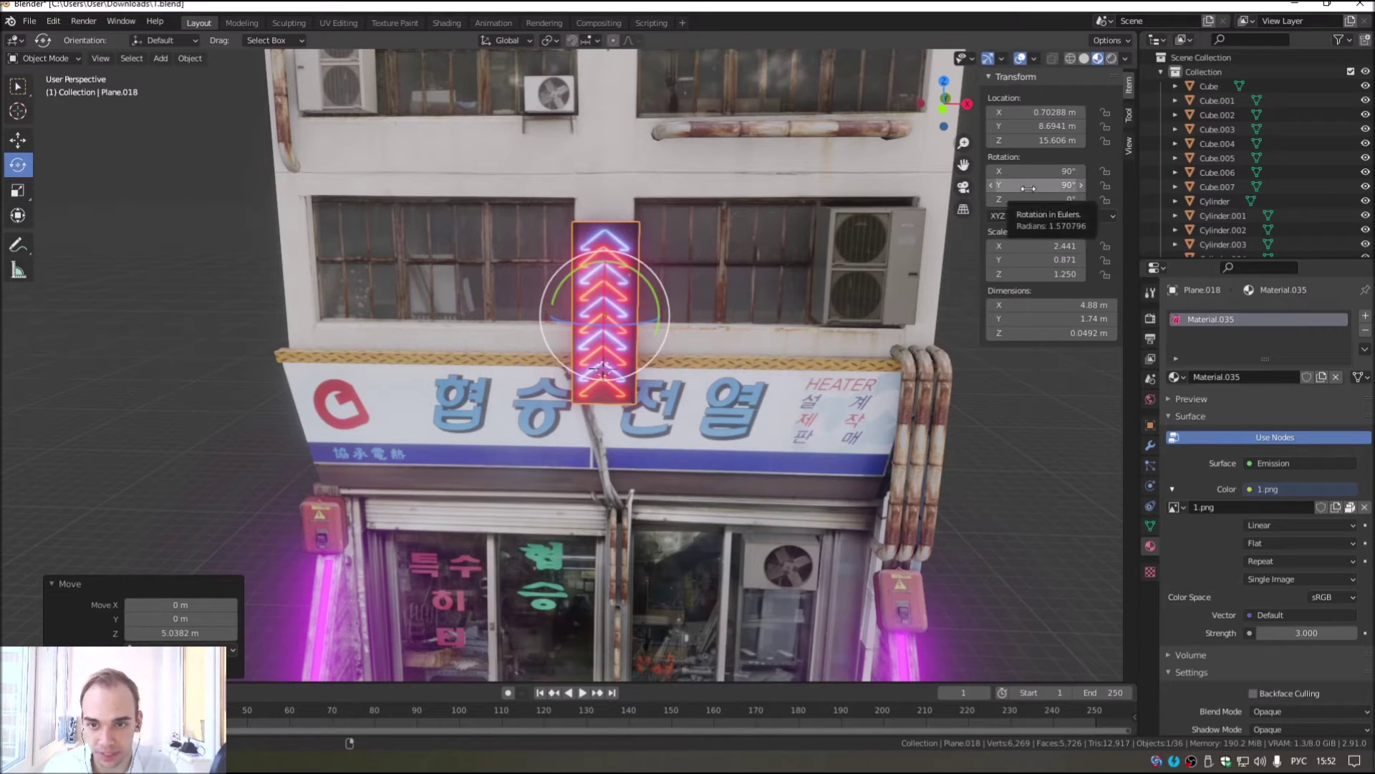
pyautogui.click(1028, 188)
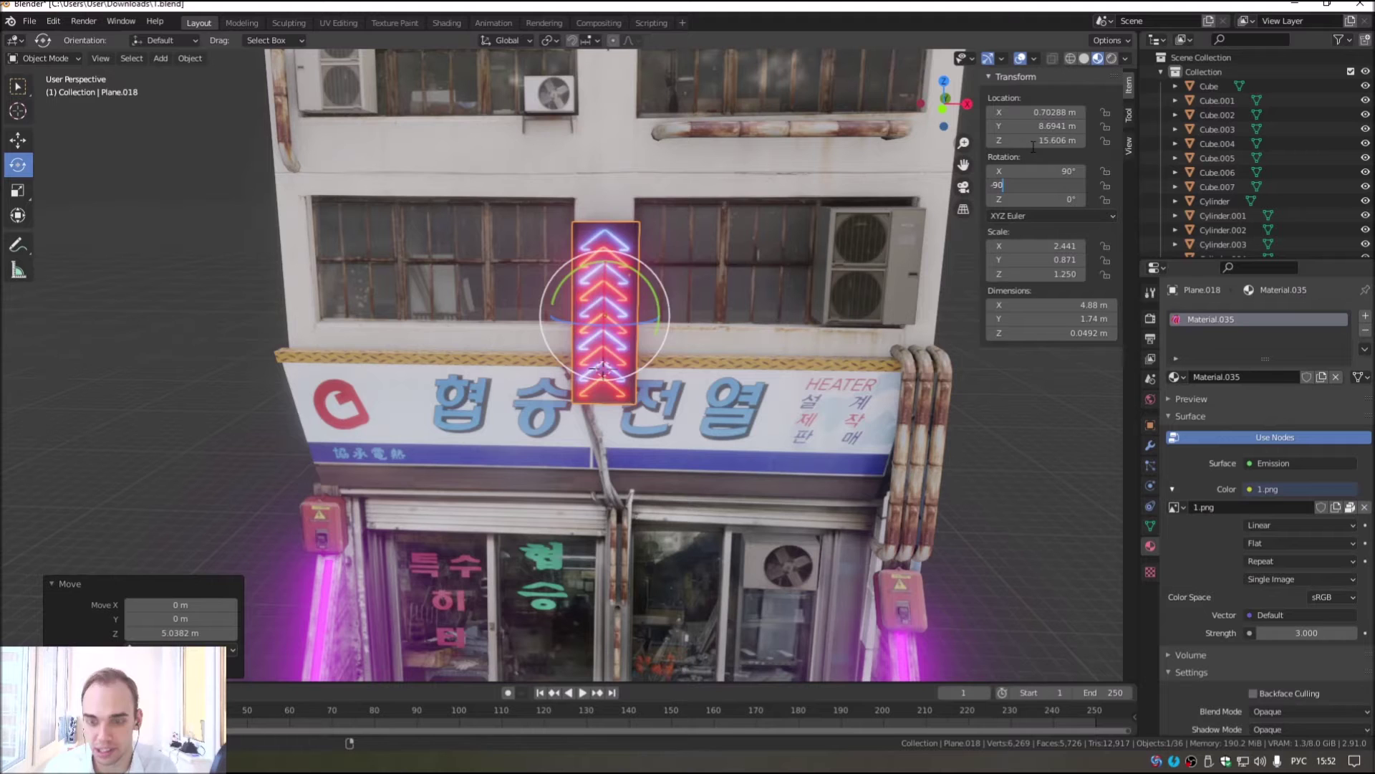
pyautogui.press('Return')
pyautogui.click(18, 140)
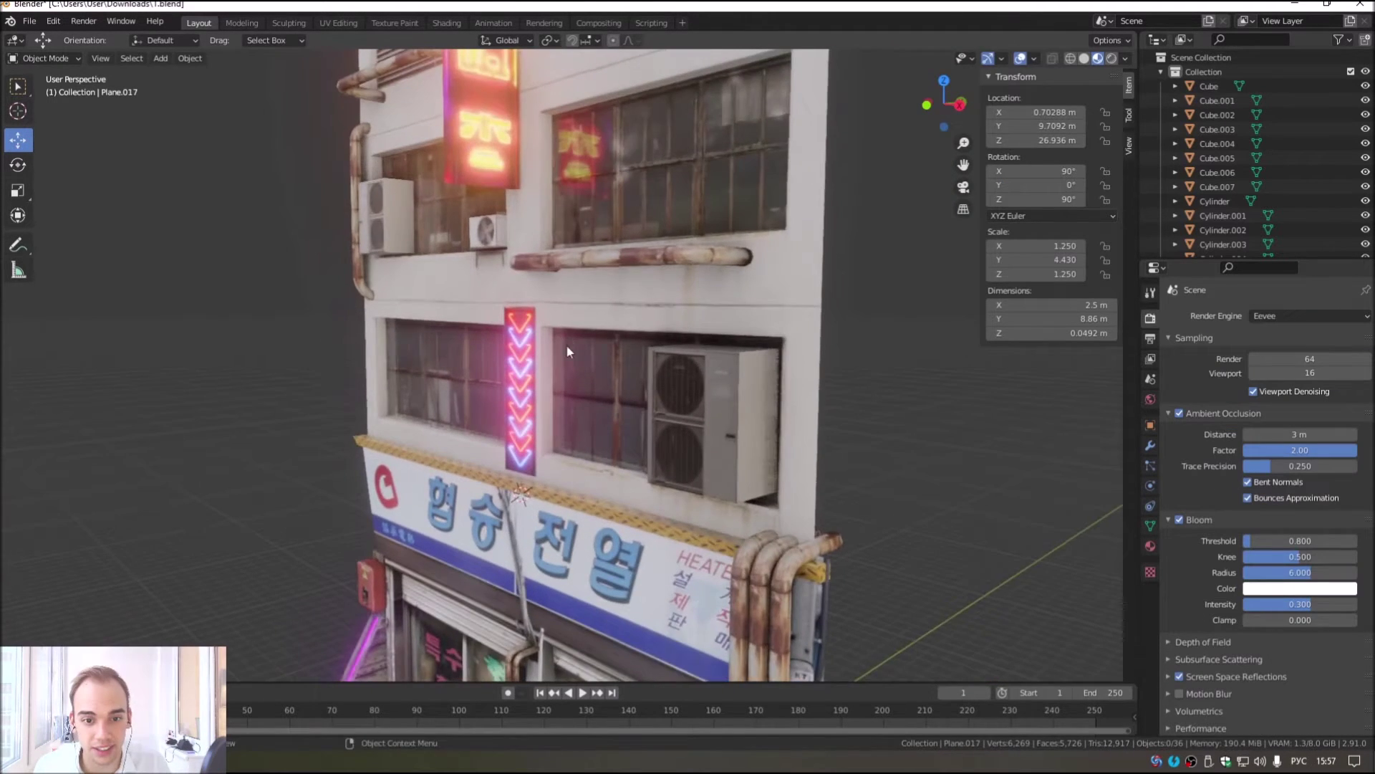
# Step: Select the neon arrow sign and view the building from higher and from the side
pyautogui.scroll(3, 562, 411)
pyautogui.click(528, 375)
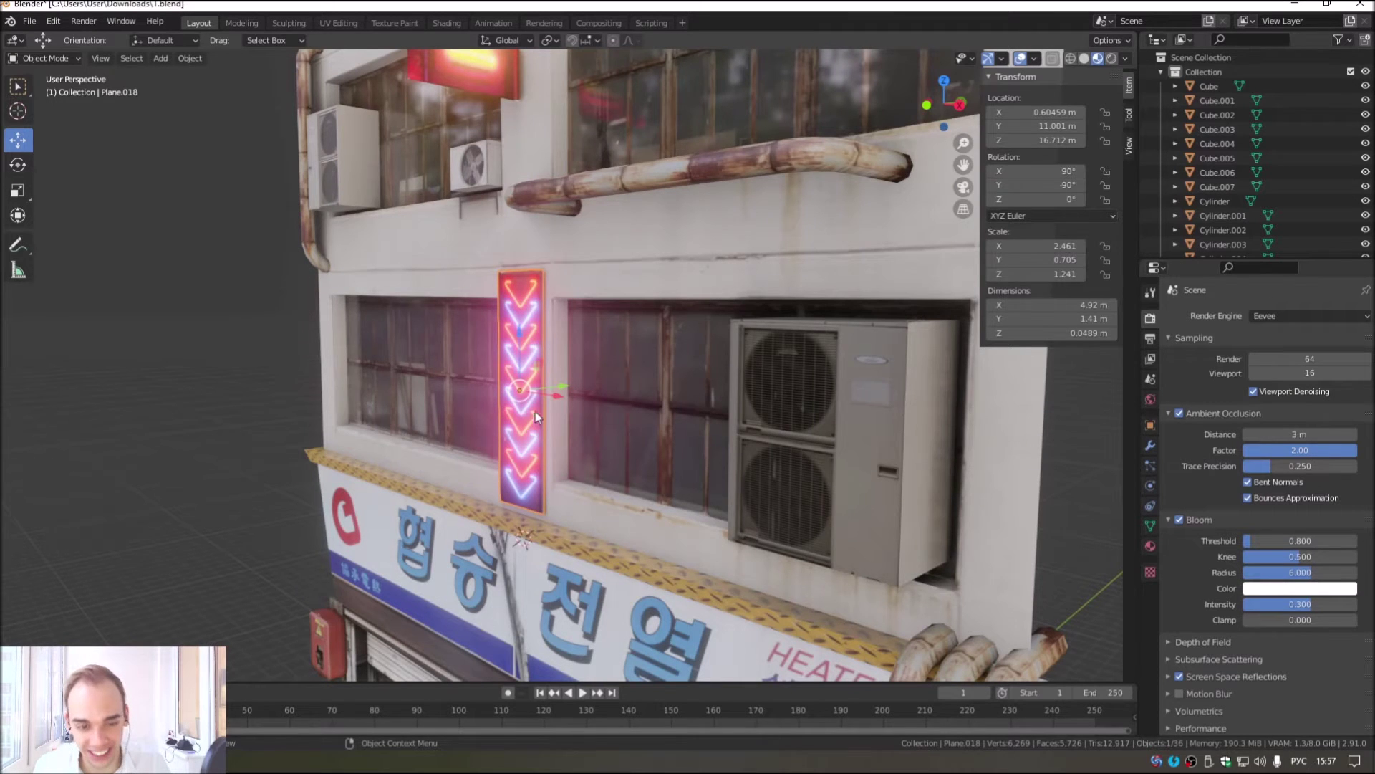
pyautogui.scroll(-2, 558, 347)
pyautogui.scroll(-3, 587, 467)
pyautogui.scroll(2, 612, 408)
pyautogui.scroll(-3, 612, 409)
pyautogui.scroll(-2, 629, 403)
pyautogui.moveTo(629, 402); pyautogui.dragTo(626, 426, button='middle')
pyautogui.scroll(2, 626, 425)
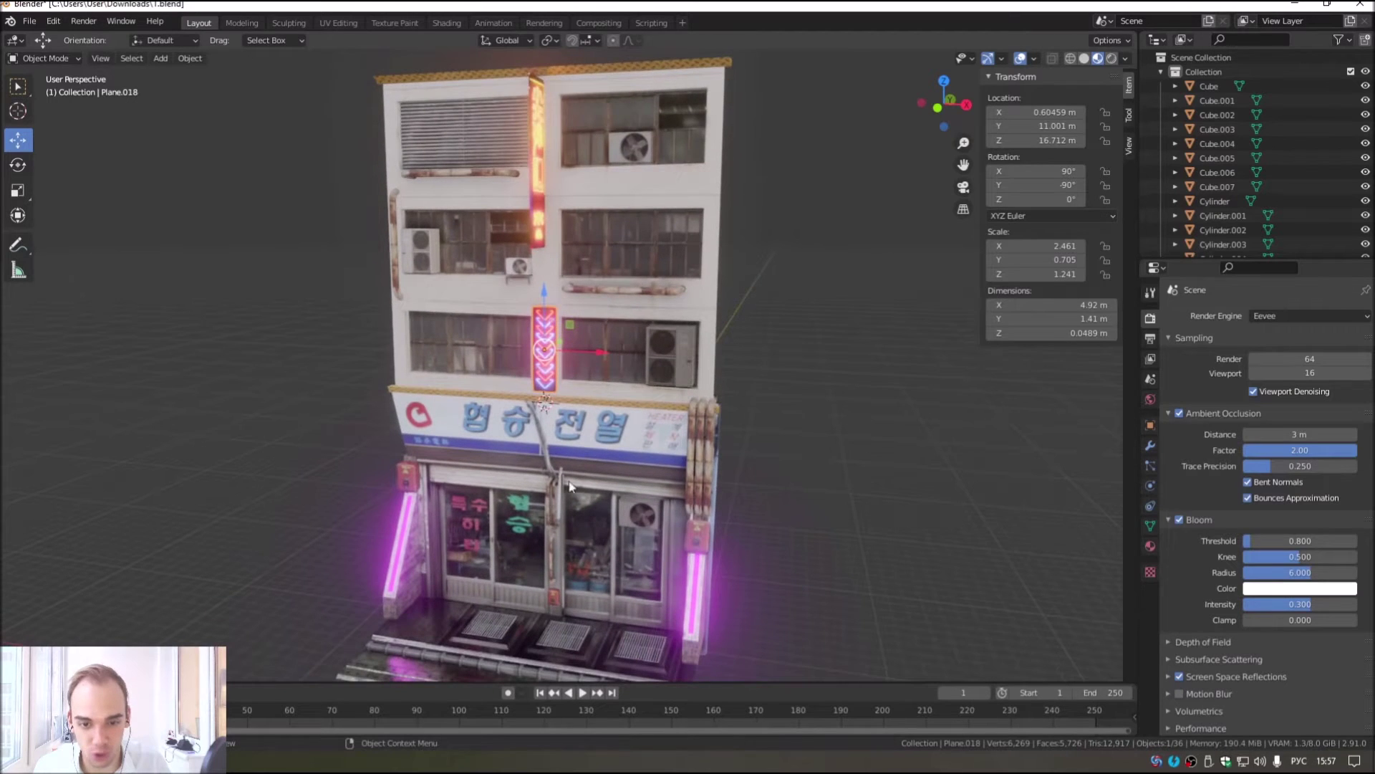
pyautogui.scroll(-2, 347, 654)
pyautogui.moveTo(501, 466); pyautogui.dragTo(557, 439, button='middle')
pyautogui.scroll(3, 557, 439)
pyautogui.scroll(2, 557, 439)
# Step: Copy and paste Plane.017, then move the copy 9.3 m down below the original
pyautogui.click(510, 334)
pyautogui.scroll(2, 534, 303)
pyautogui.rightClick(557, 342)
pyautogui.scroll(-1, 622, 367)
pyautogui.rightClick(573, 309)
pyautogui.click(554, 290)
pyautogui.rightClick(553, 311)
pyautogui.click(501, 305)
pyautogui.press('g')
pyautogui.press('z')
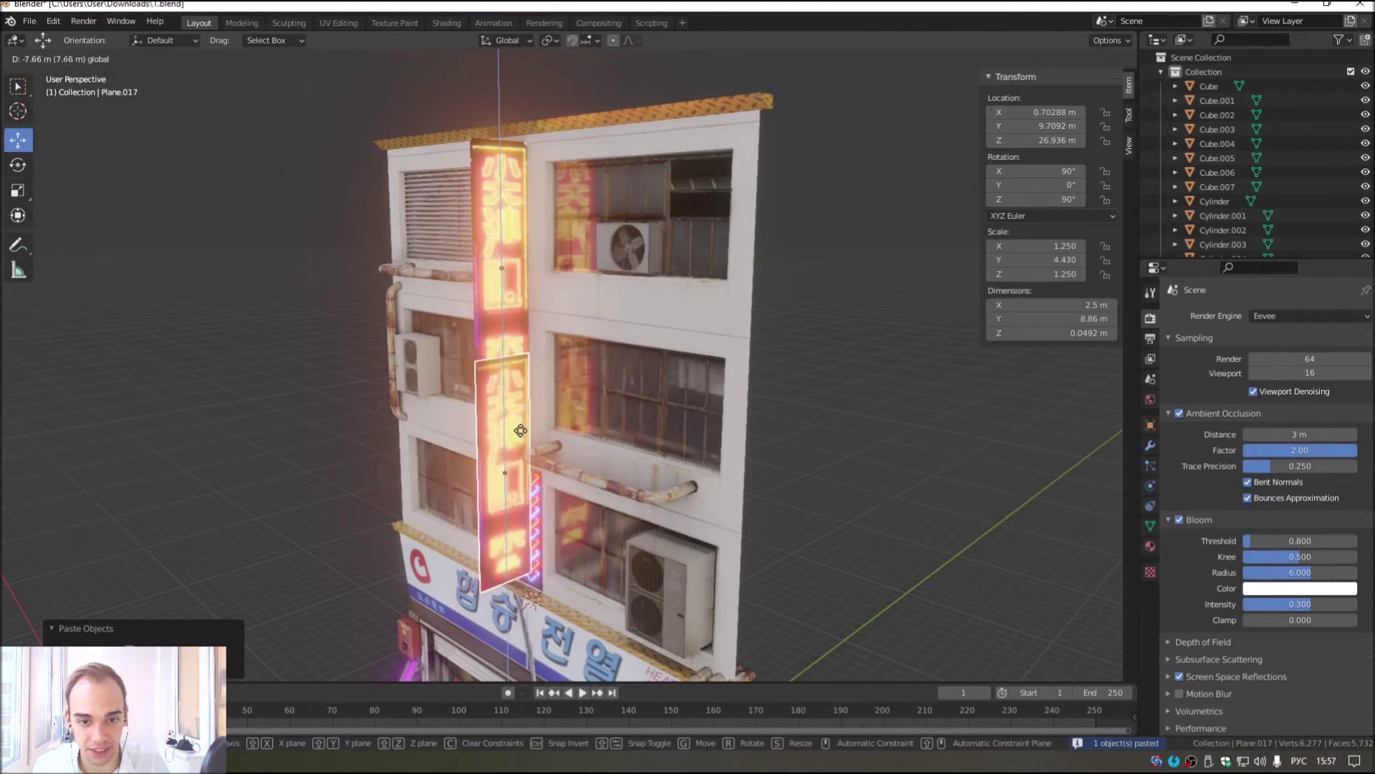
pyautogui.click(530, 459)
# Step: Give the copied sign its own Material.038 and unlink its 4.png.002 image
pyautogui.click(1151, 546)
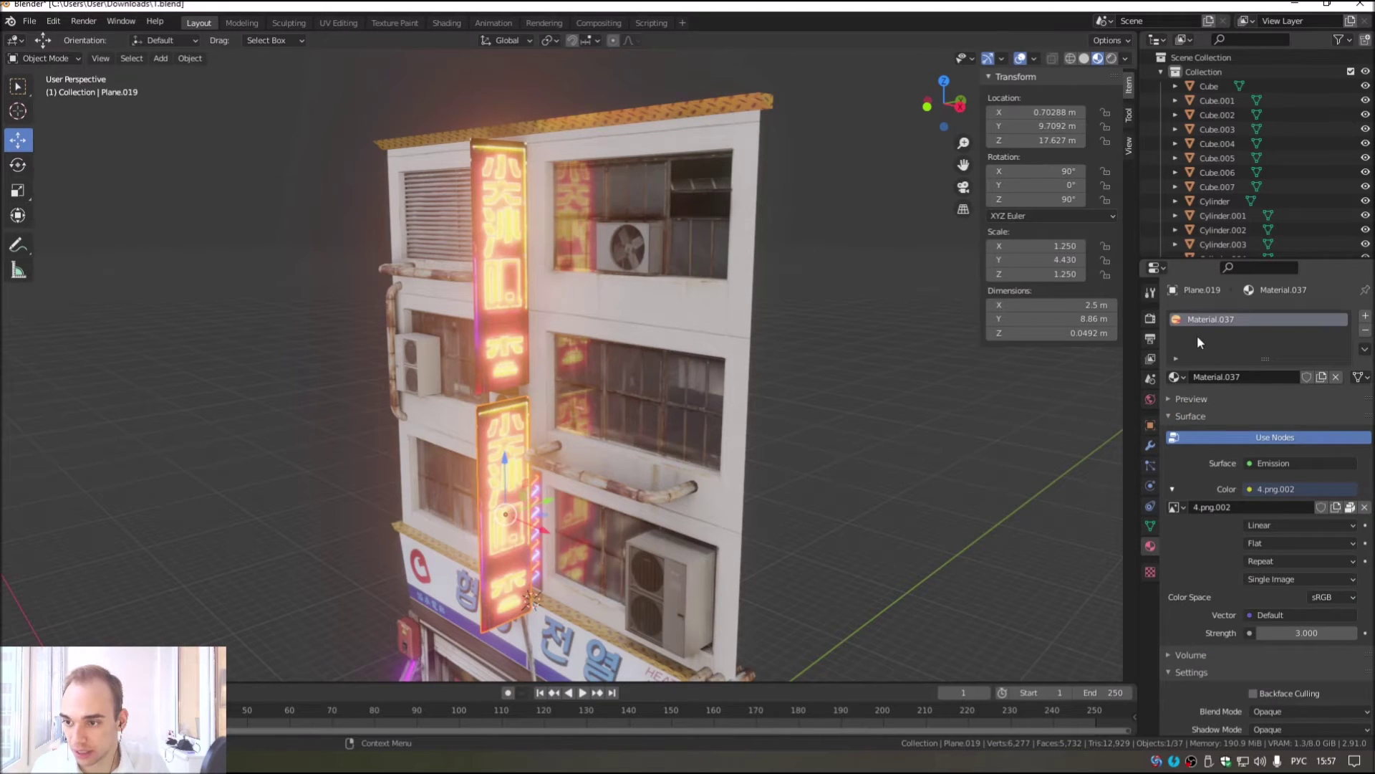
pyautogui.click(1322, 378)
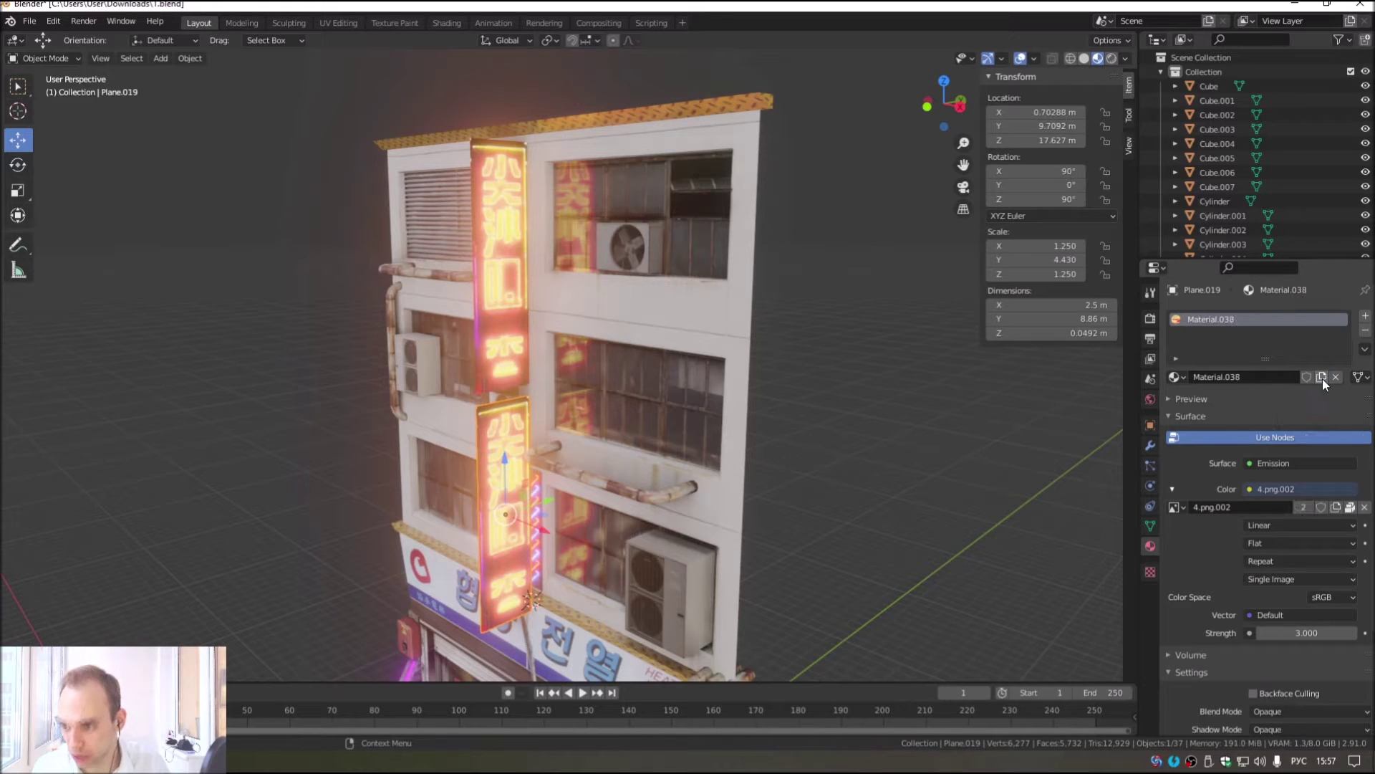
pyautogui.click(1365, 507)
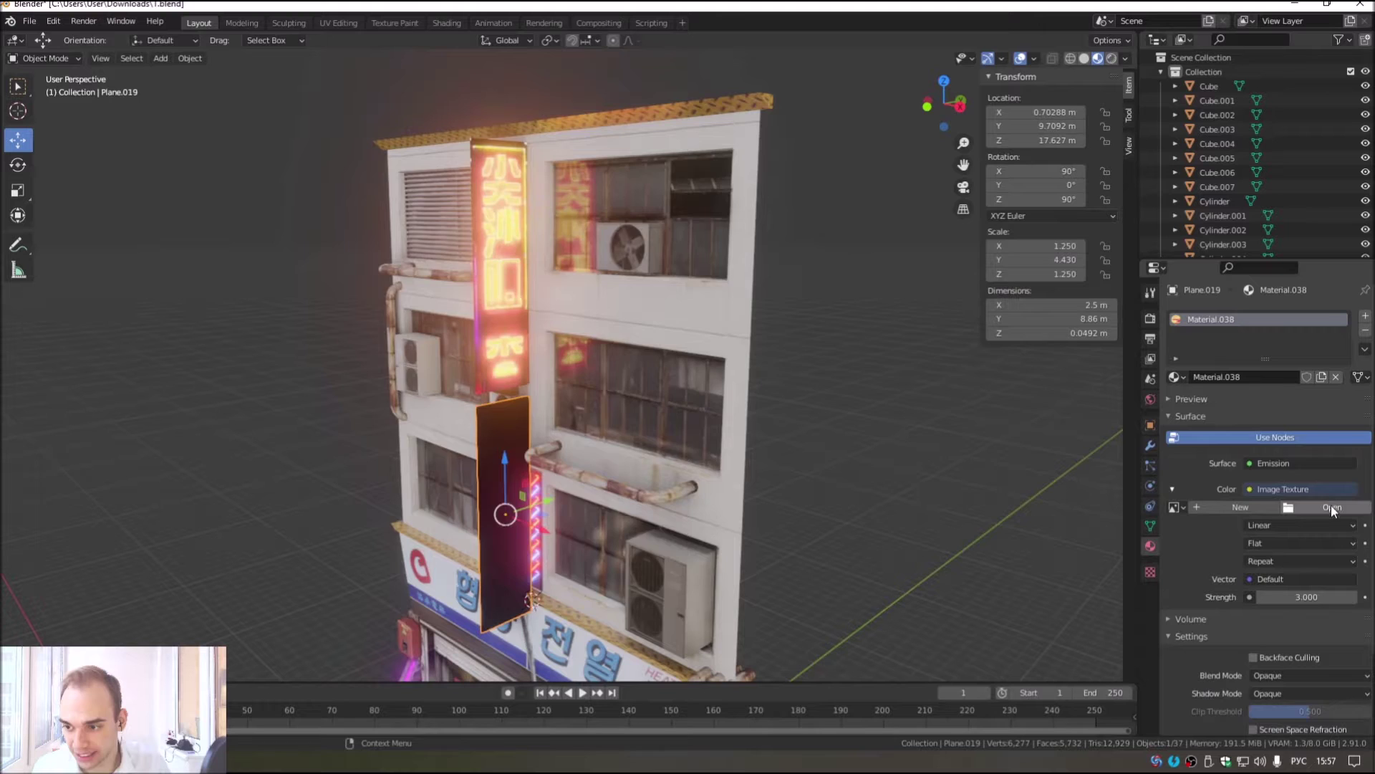
pyautogui.click(1331, 506)
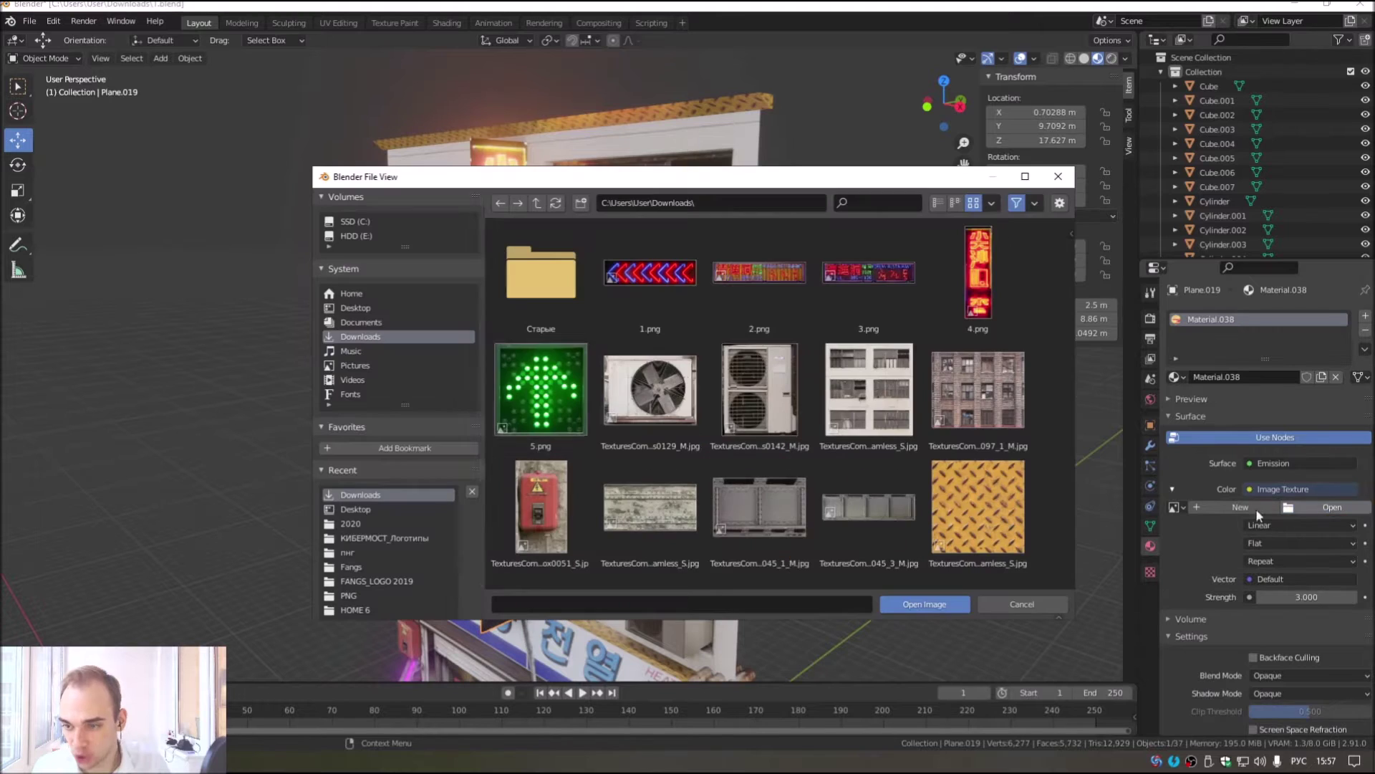
# Step: Load 2.png onto the copied sign, flatten it vertically and stretch it wider along Y
pyautogui.doubleClick(788, 276)
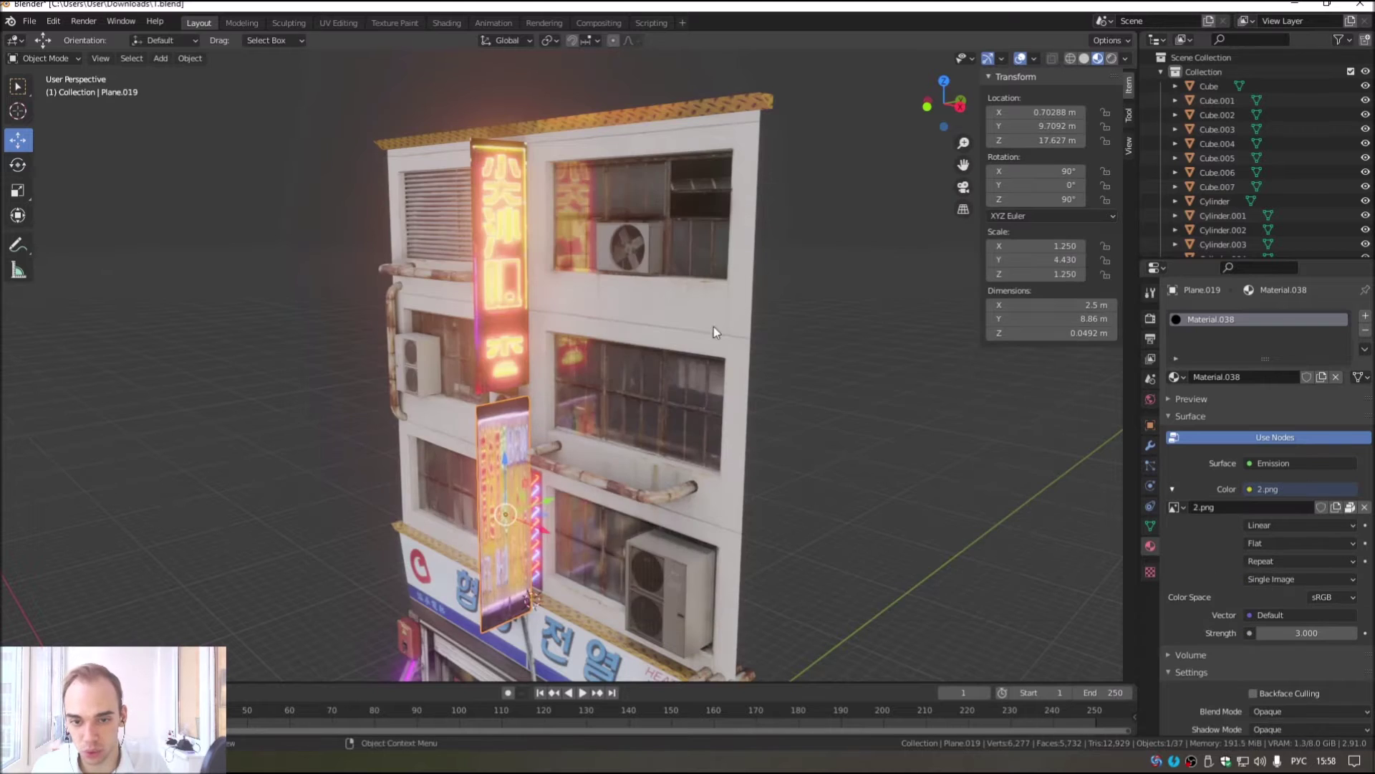
pyautogui.moveTo(713, 326); pyautogui.dragTo(664, 311, button='middle')
pyautogui.scroll(5, 520, 376)
pyautogui.click(31, 191)
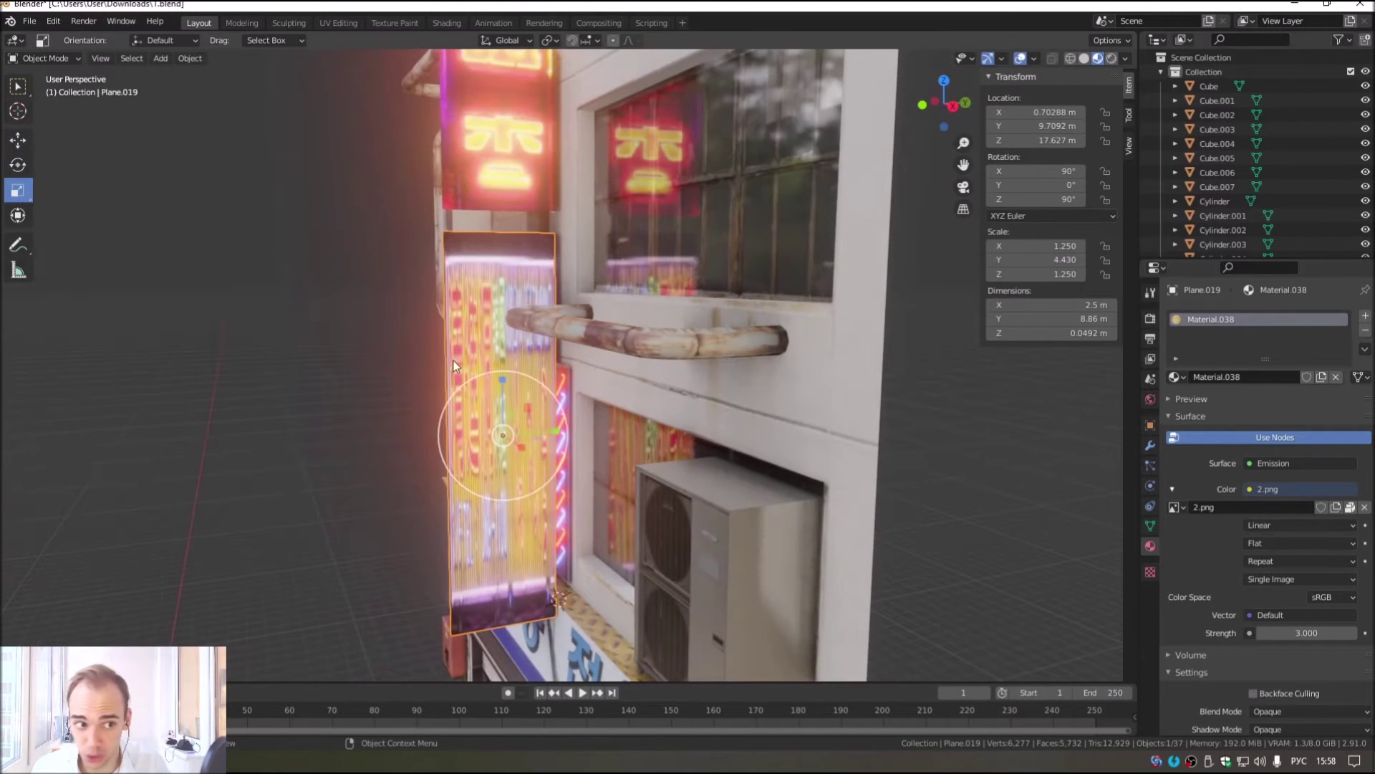
pyautogui.moveTo(503, 383); pyautogui.dragTo(502, 425)
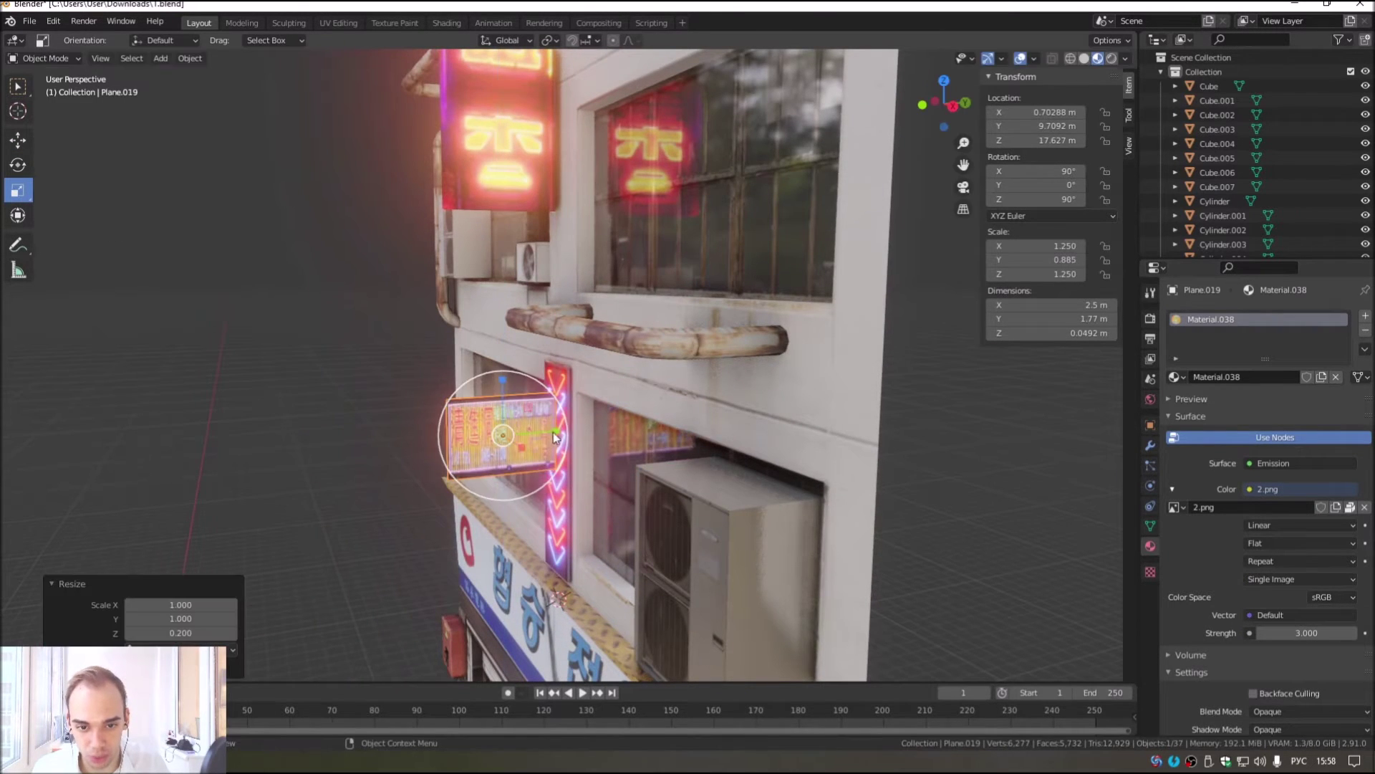
pyautogui.press('s')
pyautogui.press('y')
pyautogui.click(359, 424)
# Step: Slide the sign back along Y and raise it higher up the wall
pyautogui.hotkey('shift', 'space')
pyautogui.press('g')
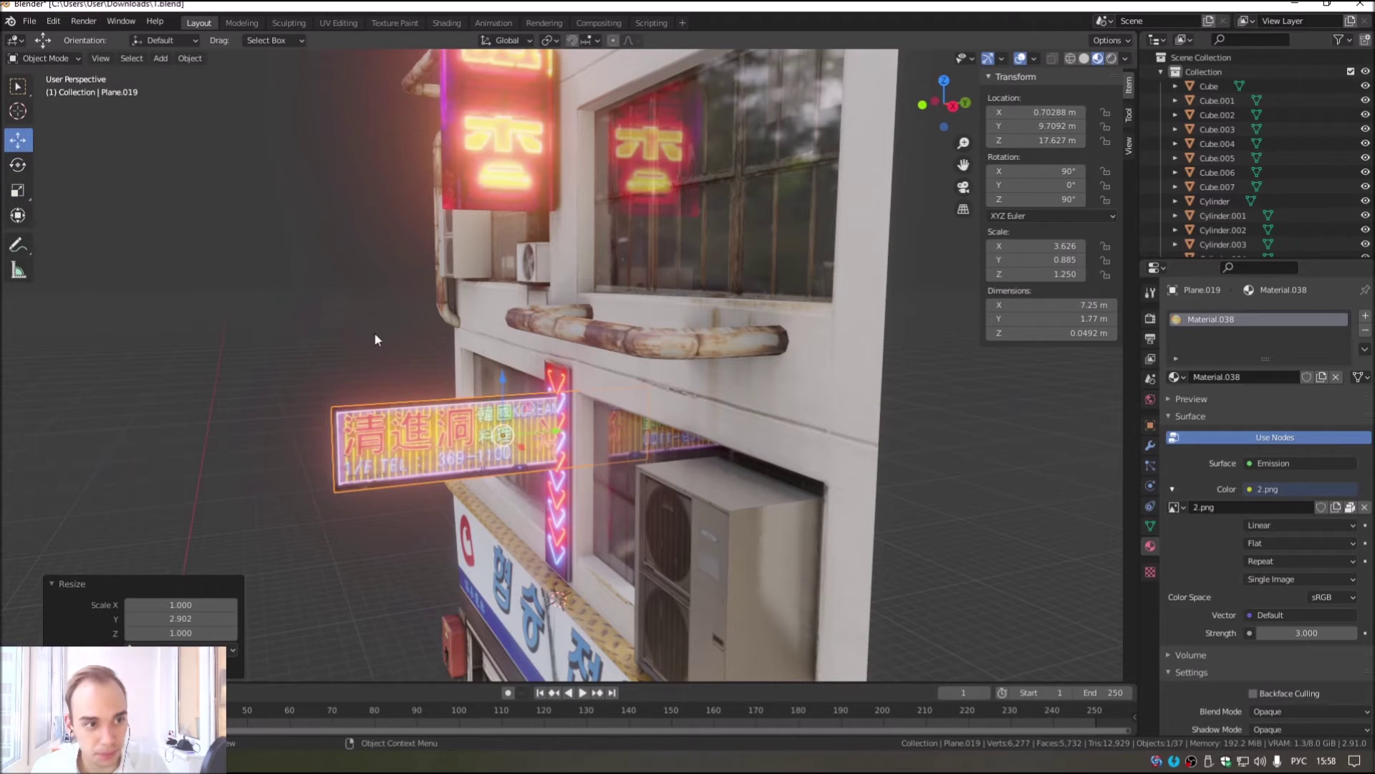
pyautogui.moveTo(557, 444); pyautogui.dragTo(496, 448)
pyautogui.moveTo(496, 447)
pyautogui.mouseDown(button='middle')
pyautogui.moveTo(568, 293)
pyautogui.moveTo(626, 312)
pyautogui.moveTo(536, 390)
pyautogui.moveTo(494, 401)
pyautogui.mouseUp(button='middle')
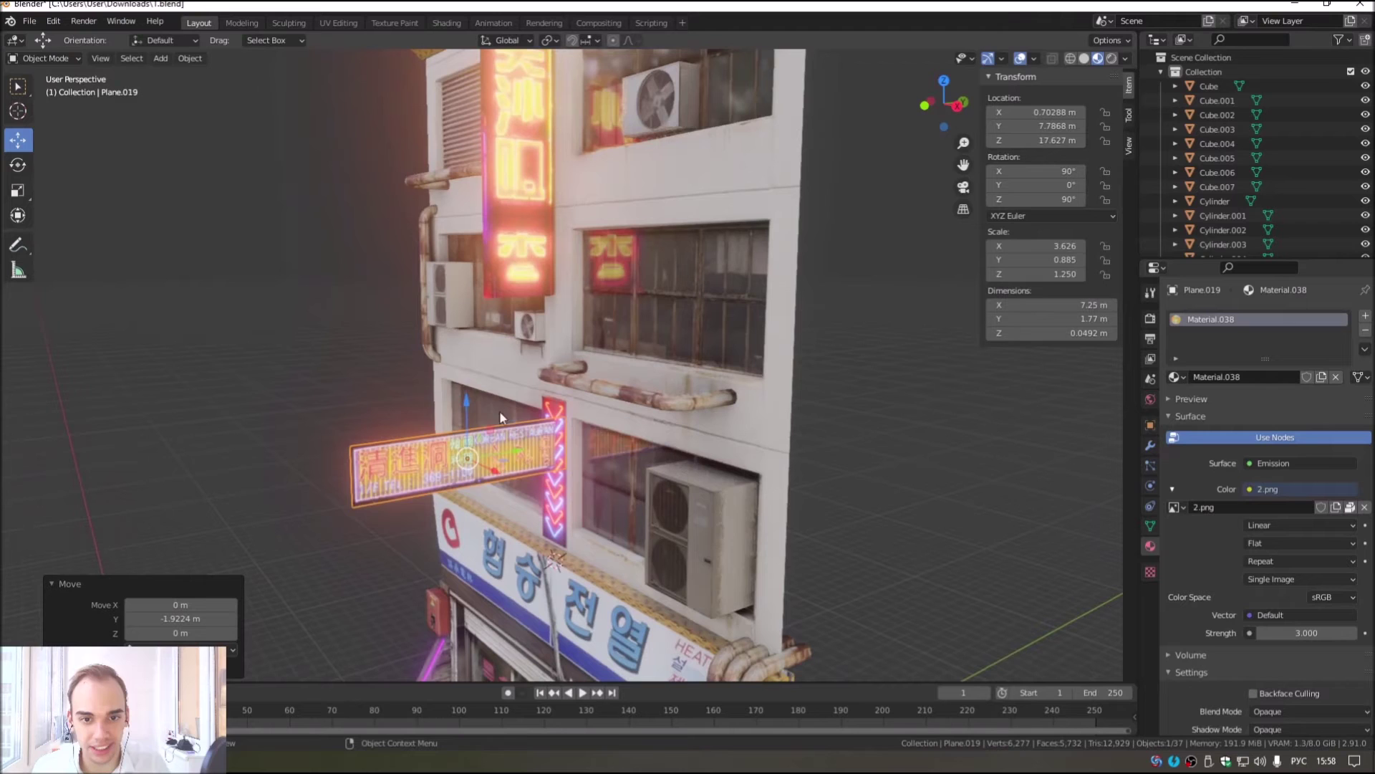
pyautogui.moveTo(494, 402); pyautogui.dragTo(523, 314)
pyautogui.moveTo(522, 314)
pyautogui.mouseDown(button='middle')
pyautogui.moveTo(629, 374)
pyautogui.moveTo(669, 346)
pyautogui.mouseUp(button='middle')
pyautogui.moveTo(535, 336)
pyautogui.mouseDown(button='middle')
pyautogui.moveTo(501, 359)
pyautogui.moveTo(681, 321)
pyautogui.moveTo(662, 329)
pyautogui.mouseUp(button='middle')
# Step: Set the sign's Z rotation to 0° and enlarge it about 1.5 times
pyautogui.click(18, 164)
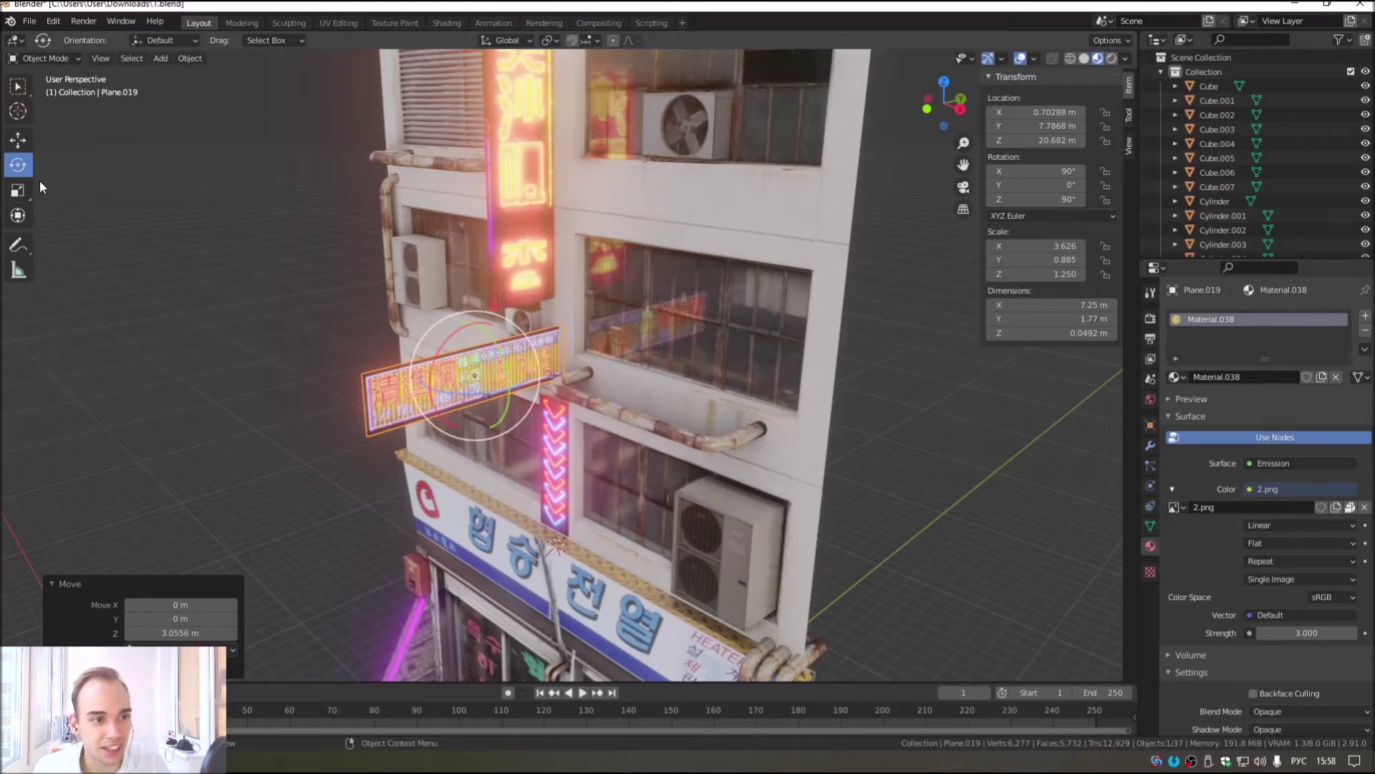
pyautogui.moveTo(1038, 199); pyautogui.dragTo(1048, 199)
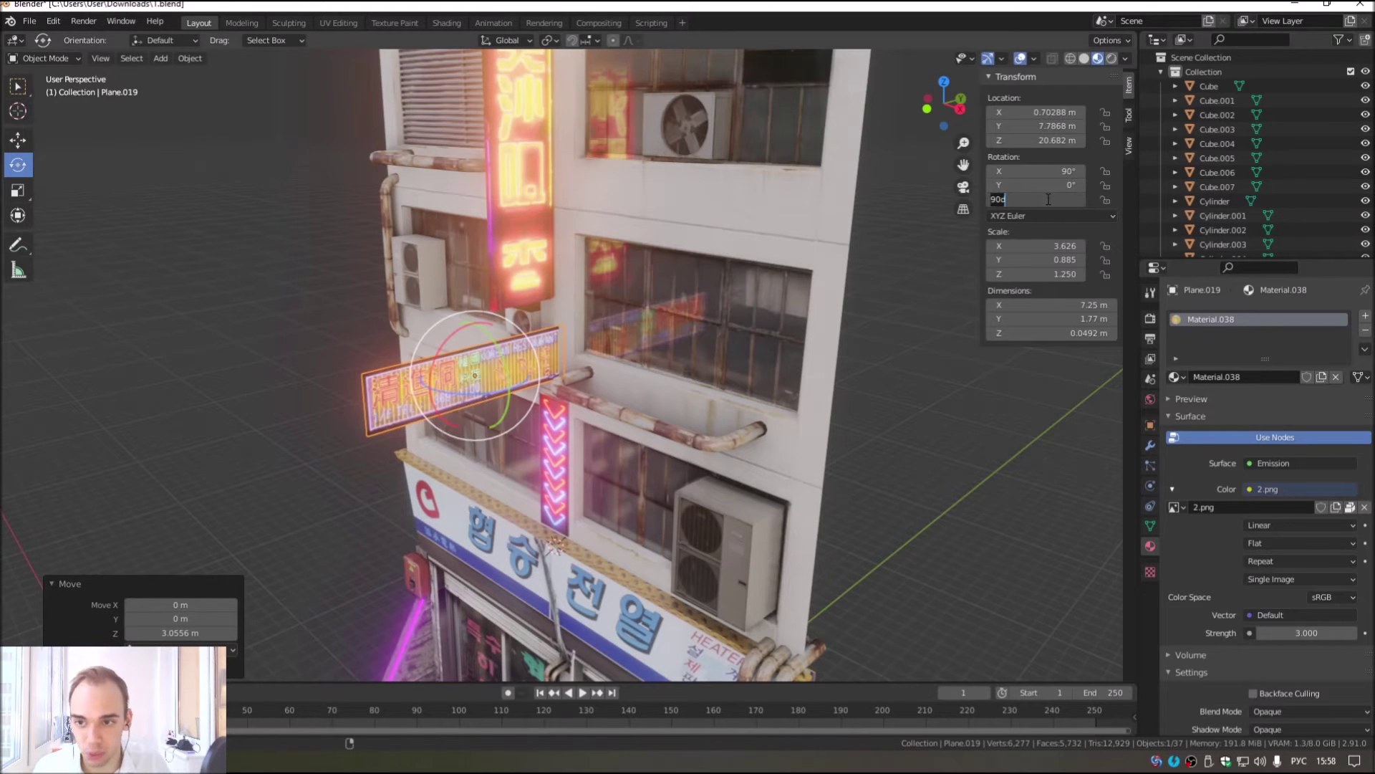
pyautogui.press('Return')
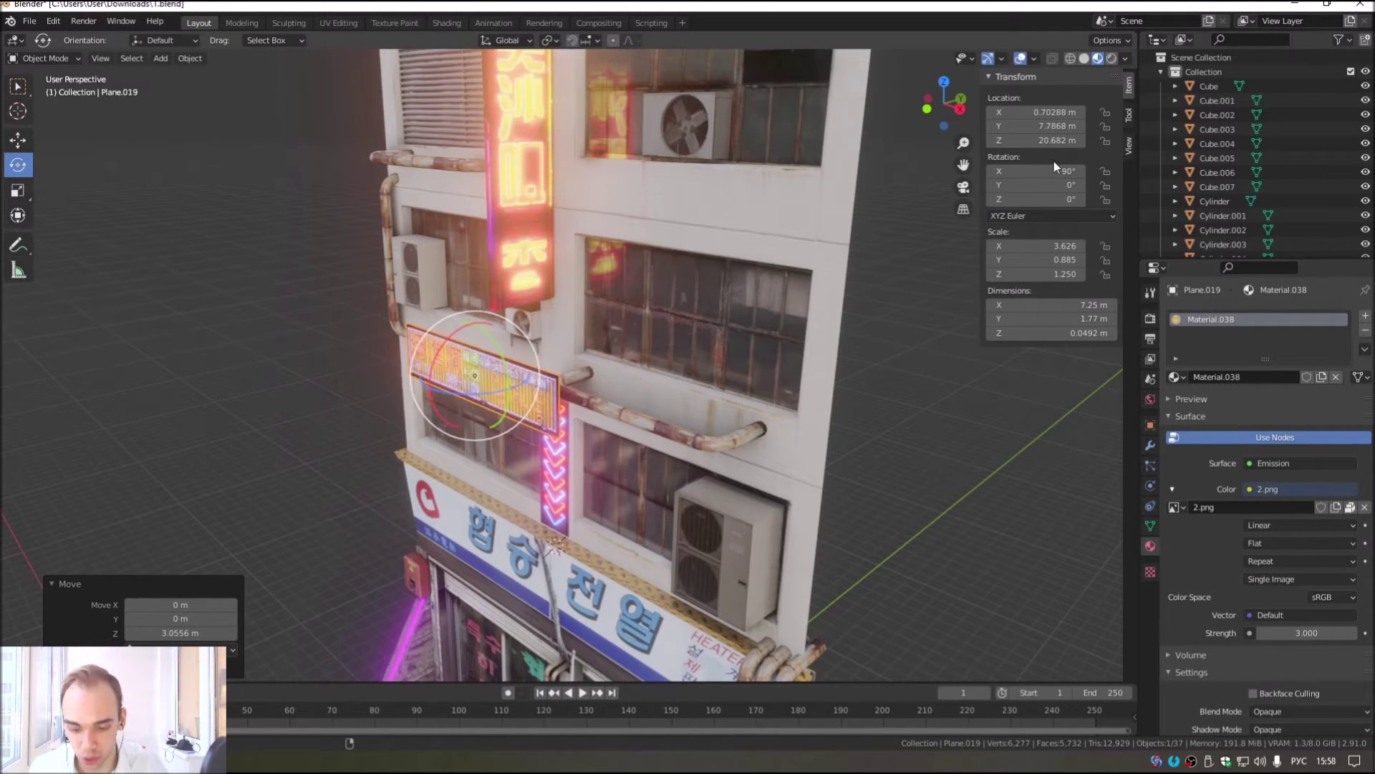
pyautogui.moveTo(733, 335); pyautogui.dragTo(420, 326, button='middle')
pyautogui.scroll(3, 420, 326)
pyautogui.click(20, 189)
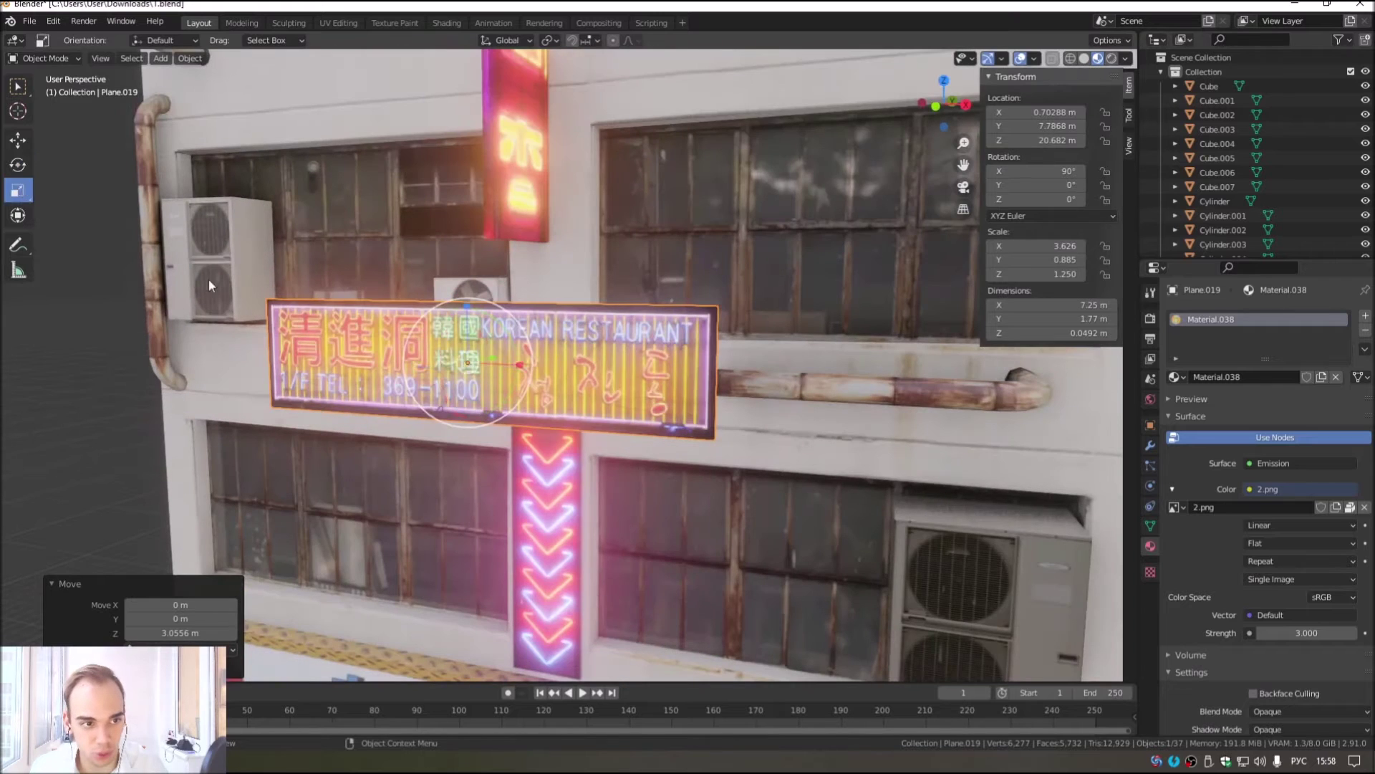
pyautogui.moveTo(520, 401); pyautogui.dragTo(548, 422)
pyautogui.scroll(-5, 548, 422)
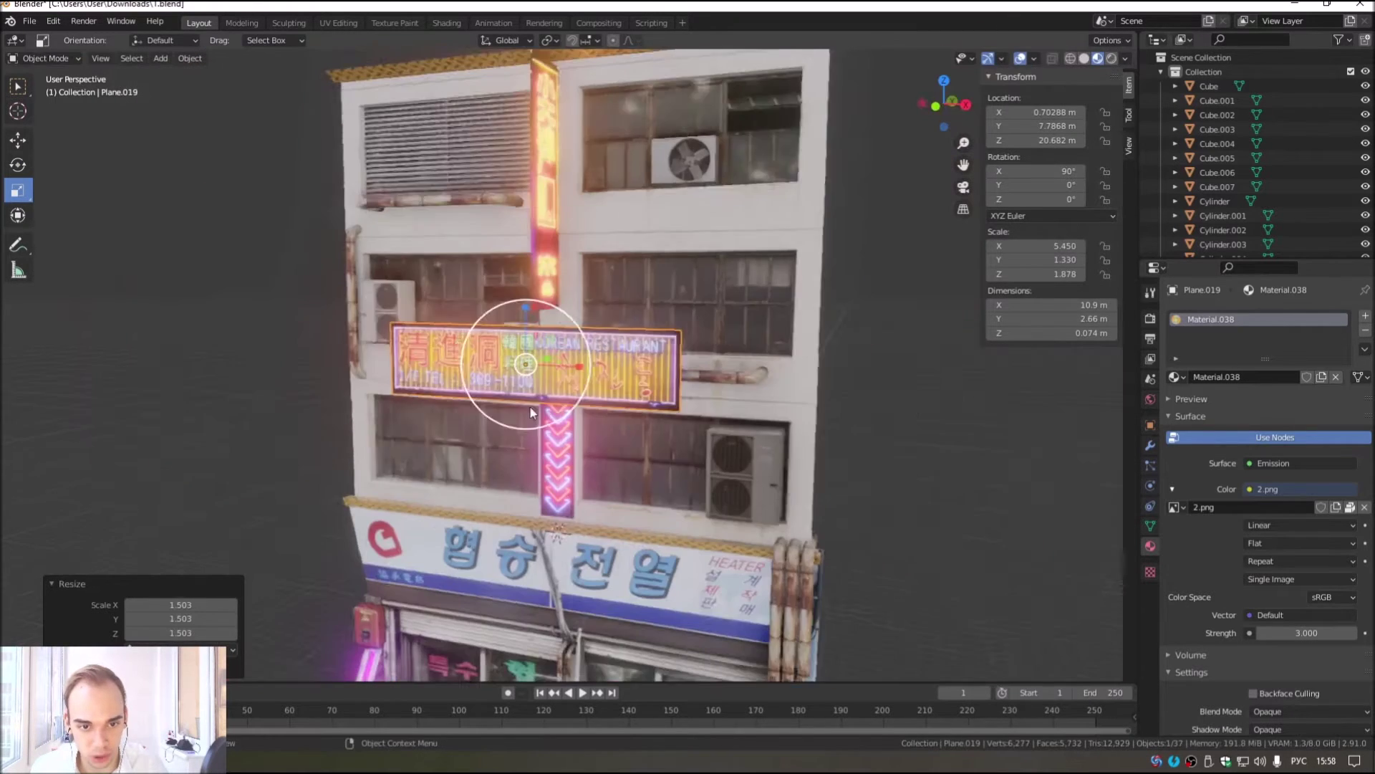
# Step: Lower the sign down the facade so it sits under the blue sign
pyautogui.click(18, 140)
pyautogui.moveTo(79, 153); pyautogui.dragTo(287, 165, button='middle')
pyautogui.moveTo(566, 387); pyautogui.dragTo(606, 357)
pyautogui.moveTo(605, 356); pyautogui.dragTo(545, 301, button='middle')
pyautogui.scroll(3, 544, 301)
pyautogui.moveTo(581, 208); pyautogui.dragTo(600, 414)
pyautogui.moveTo(600, 414); pyautogui.dragTo(601, 394, button='middle')
pyautogui.moveTo(601, 393)
pyautogui.mouseDown()
pyautogui.moveTo(542, 393)
pyautogui.moveTo(612, 345)
pyautogui.moveTo(613, 395)
pyautogui.mouseUp()
pyautogui.scroll(1, 644, 358)
pyautogui.scroll(4, 660, 331)
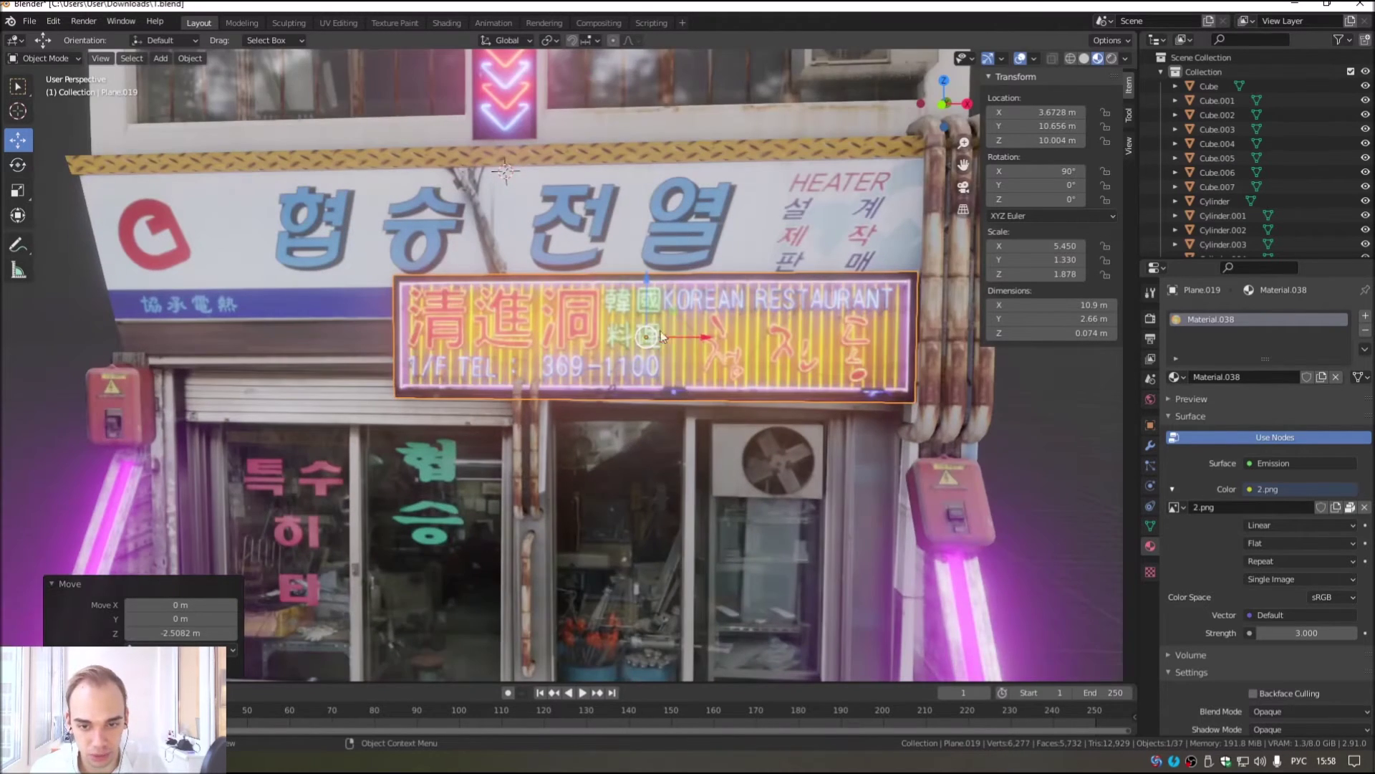
pyautogui.moveTo(685, 315); pyautogui.dragTo(672, 265, button='middle')
pyautogui.moveTo(660, 401); pyautogui.dragTo(711, 545)
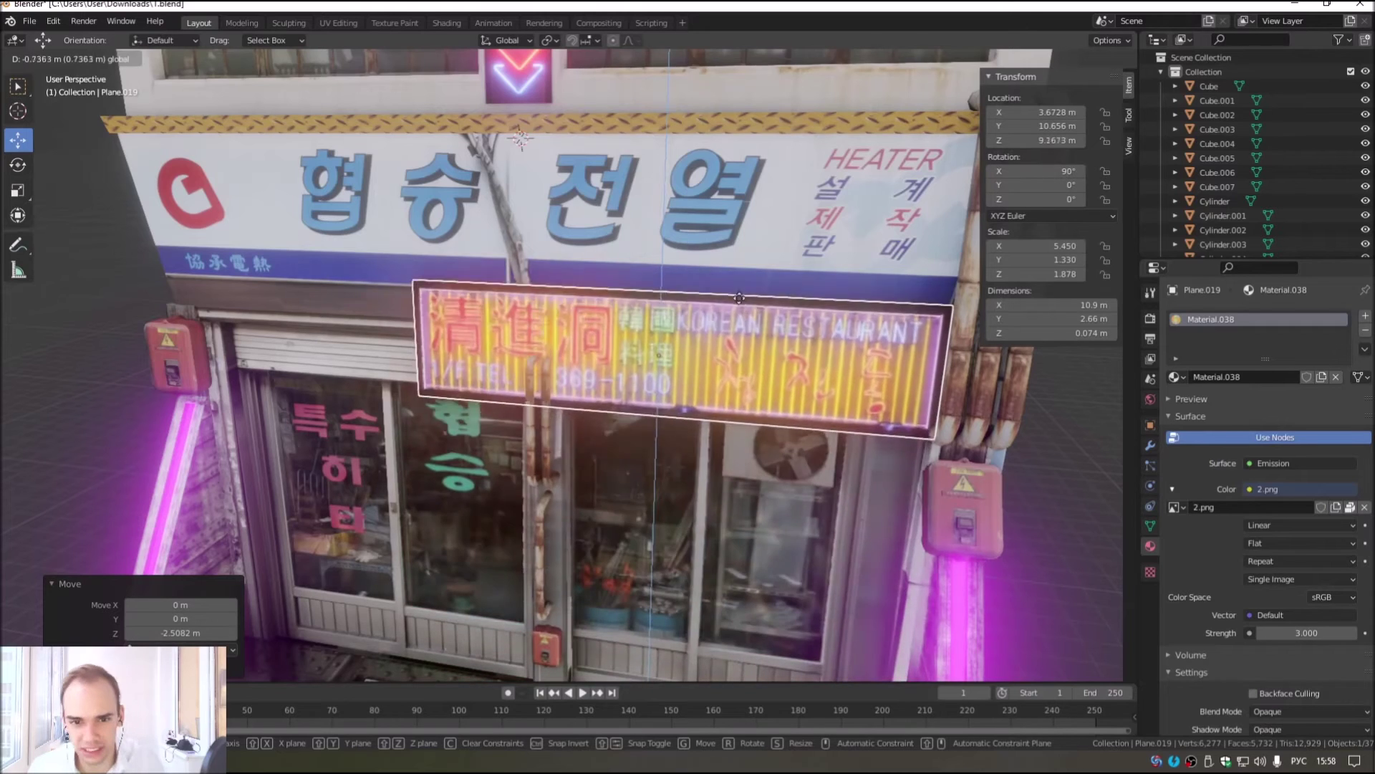
pyautogui.click(600, 387)
# Step: Shrink the Korean Restaurant sign to 0.686 scale
pyautogui.scroll(3, 601, 387)
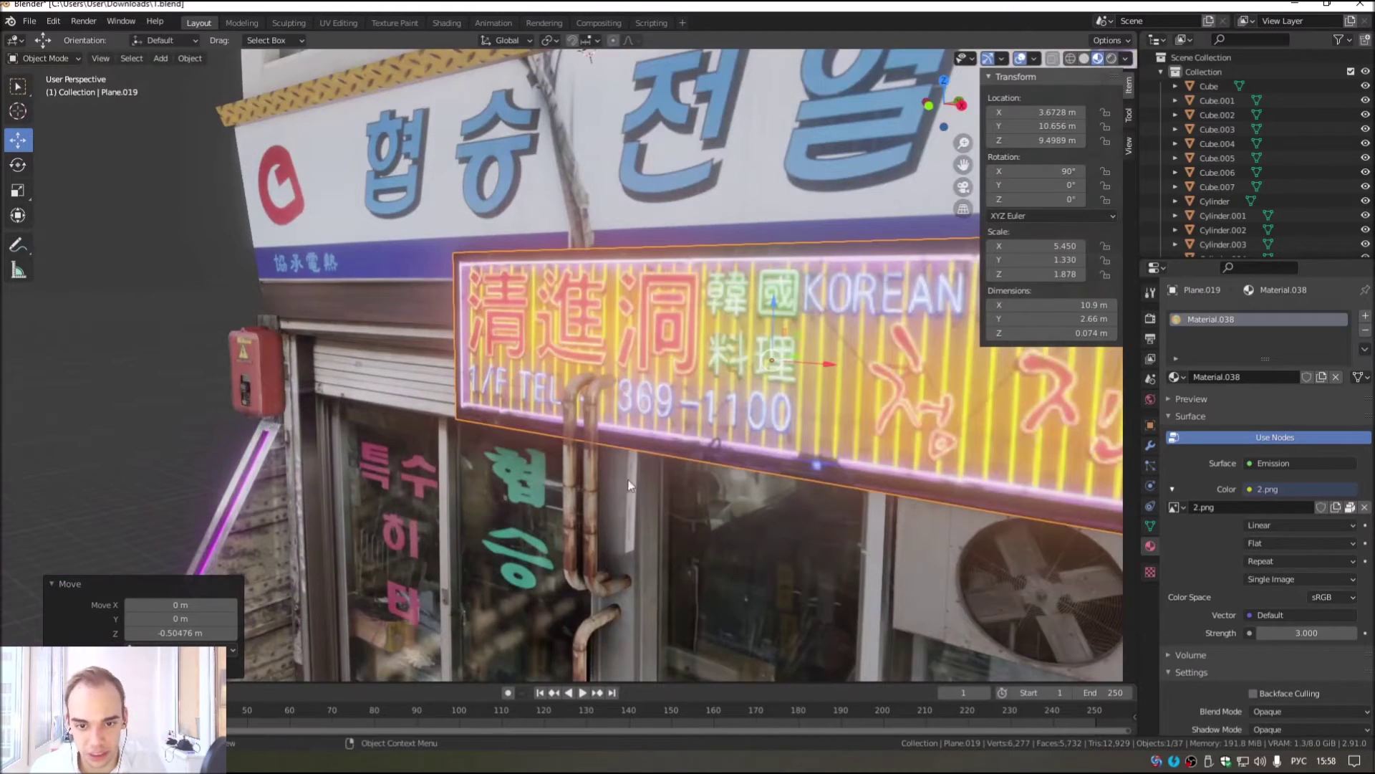
pyautogui.scroll(-4, 609, 378)
pyautogui.moveTo(580, 377)
pyautogui.mouseDown(button='middle')
pyautogui.moveTo(531, 367)
pyautogui.moveTo(522, 409)
pyautogui.mouseUp(button='middle')
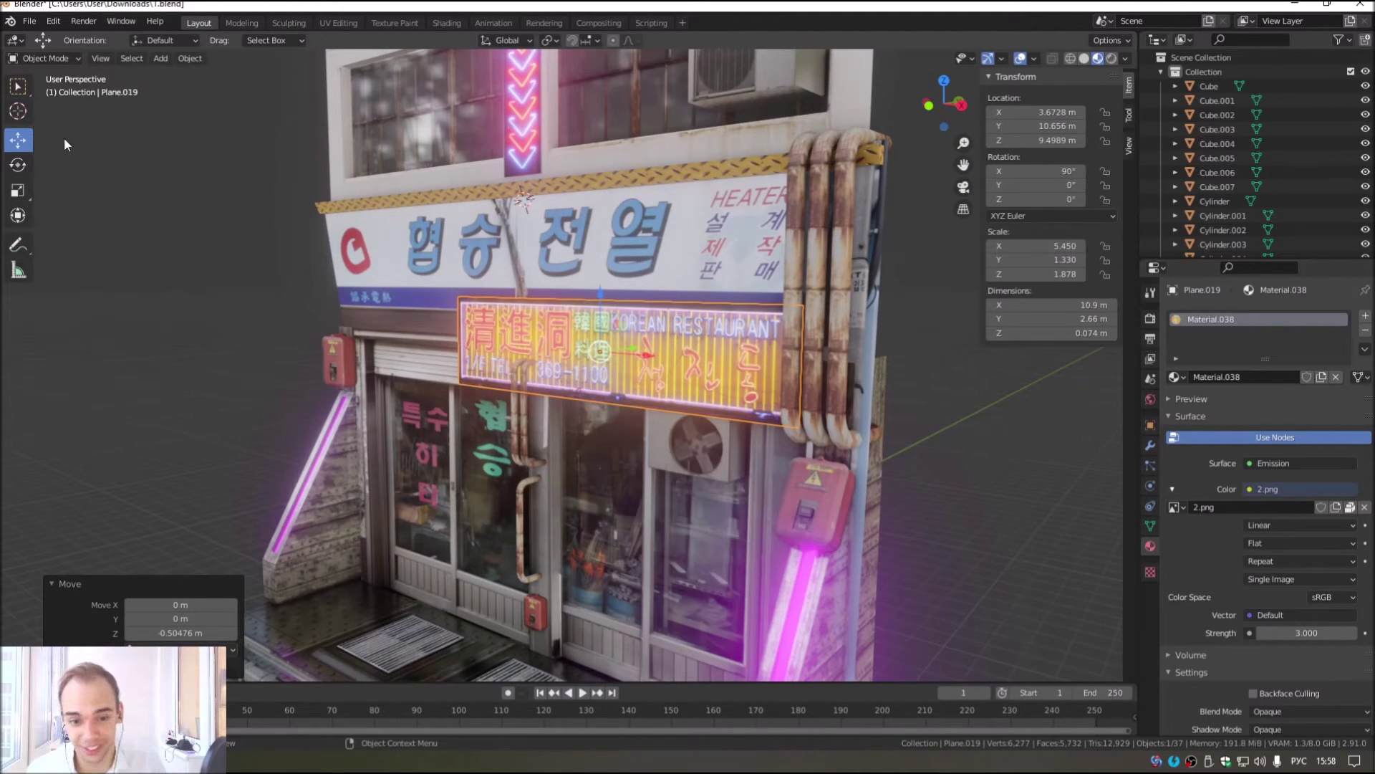
pyautogui.scroll(3, 571, 331)
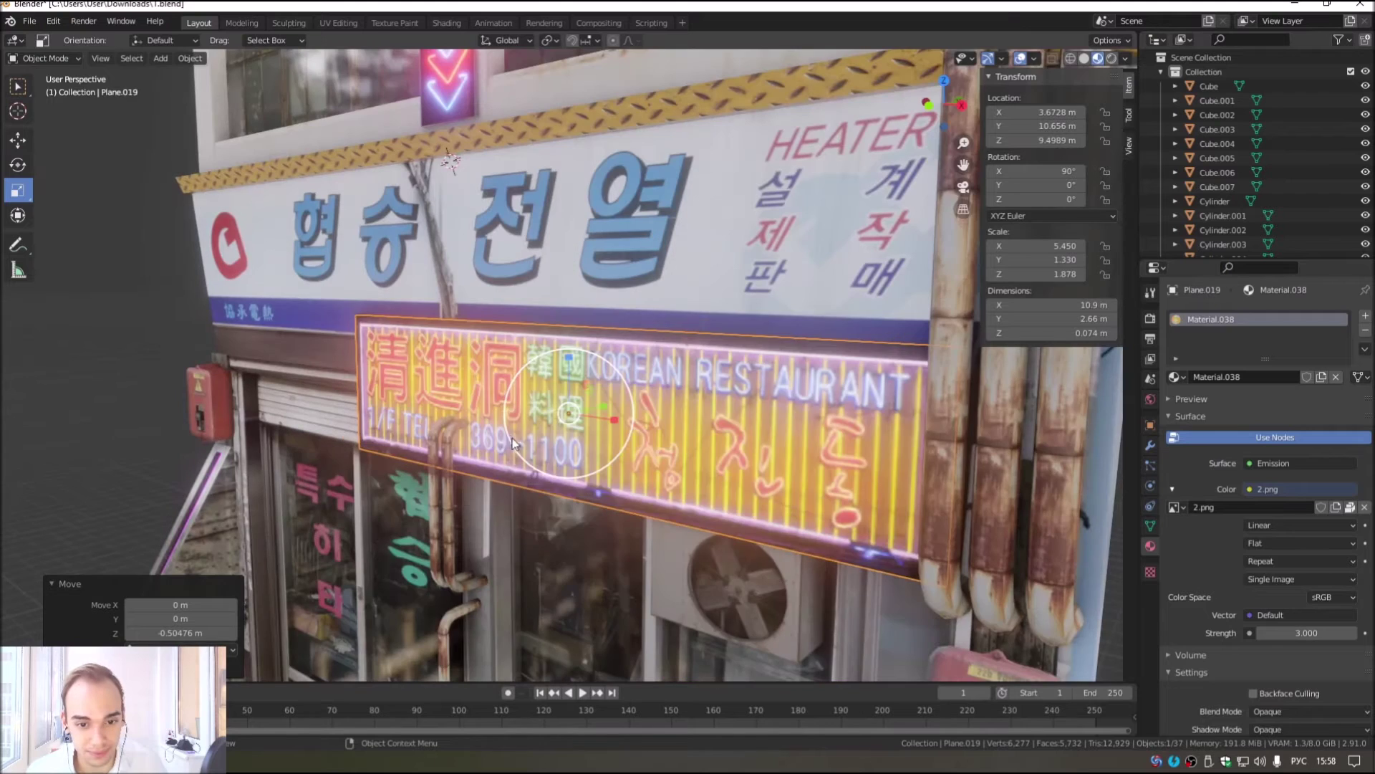
pyautogui.press('s')
pyautogui.click(533, 432)
# Step: Slide the sign right to center it over the shop entrance, then review the storefront
pyautogui.click(27, 146)
pyautogui.scroll(2, 616, 422)
pyautogui.moveTo(616, 422); pyautogui.dragTo(726, 433)
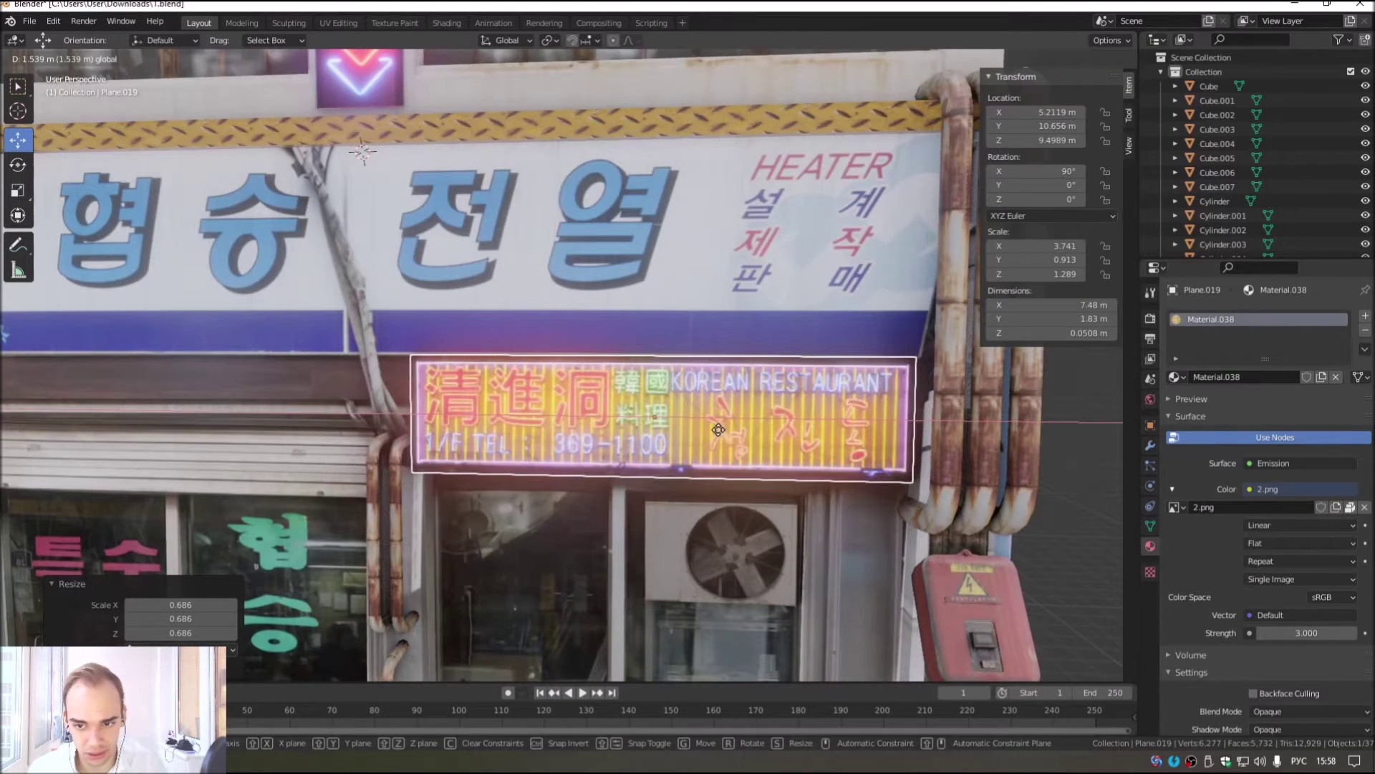
pyautogui.moveTo(724, 434); pyautogui.dragTo(724, 435)
pyautogui.scroll(-3, 723, 435)
pyautogui.moveTo(723, 435); pyautogui.dragTo(847, 445, button='middle')
pyautogui.moveTo(581, 398)
pyautogui.mouseDown(button='middle')
pyautogui.moveTo(539, 395)
pyautogui.moveTo(570, 365)
pyautogui.moveTo(638, 432)
pyautogui.mouseUp(button='middle')
pyautogui.scroll(-3, 539, 395)
pyautogui.scroll(4, 637, 432)
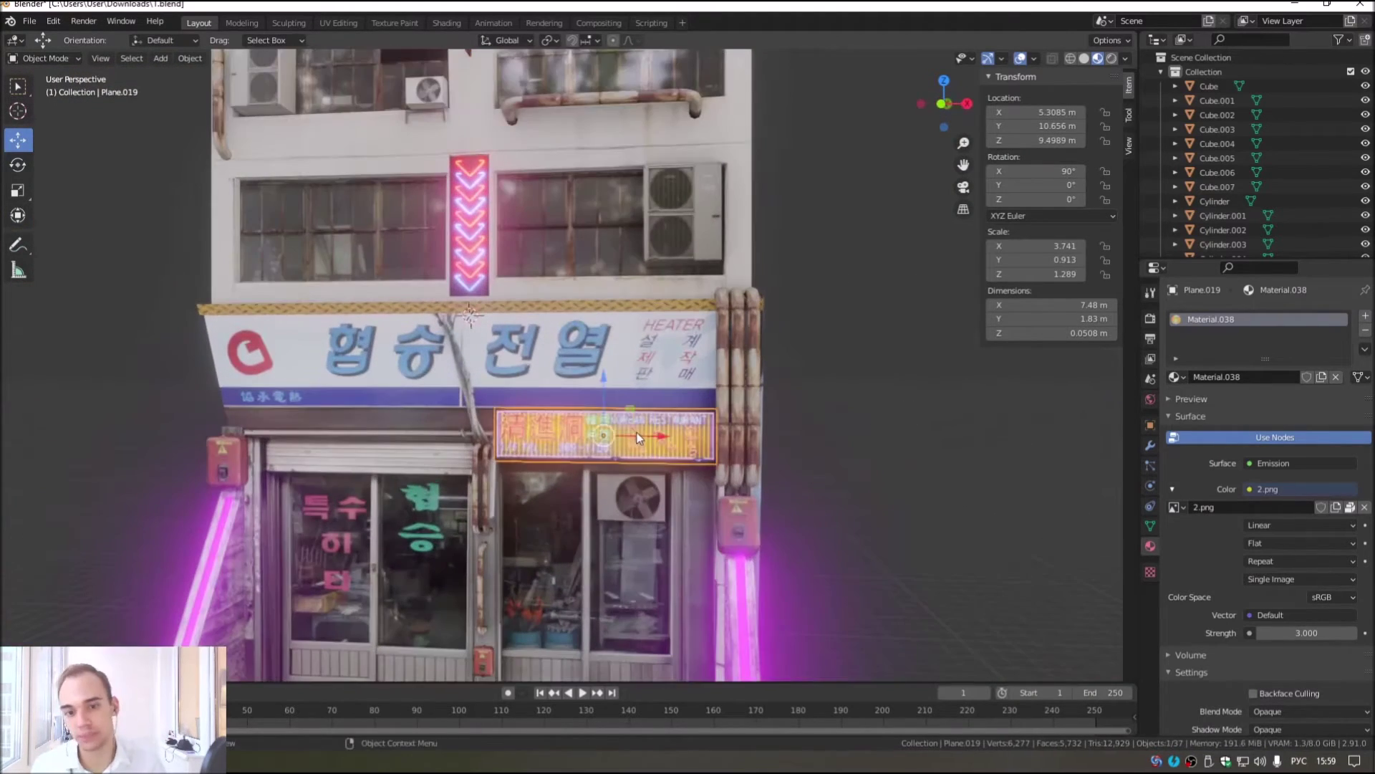
pyautogui.scroll(-2, 657, 412)
pyautogui.scroll(-1, 649, 535)
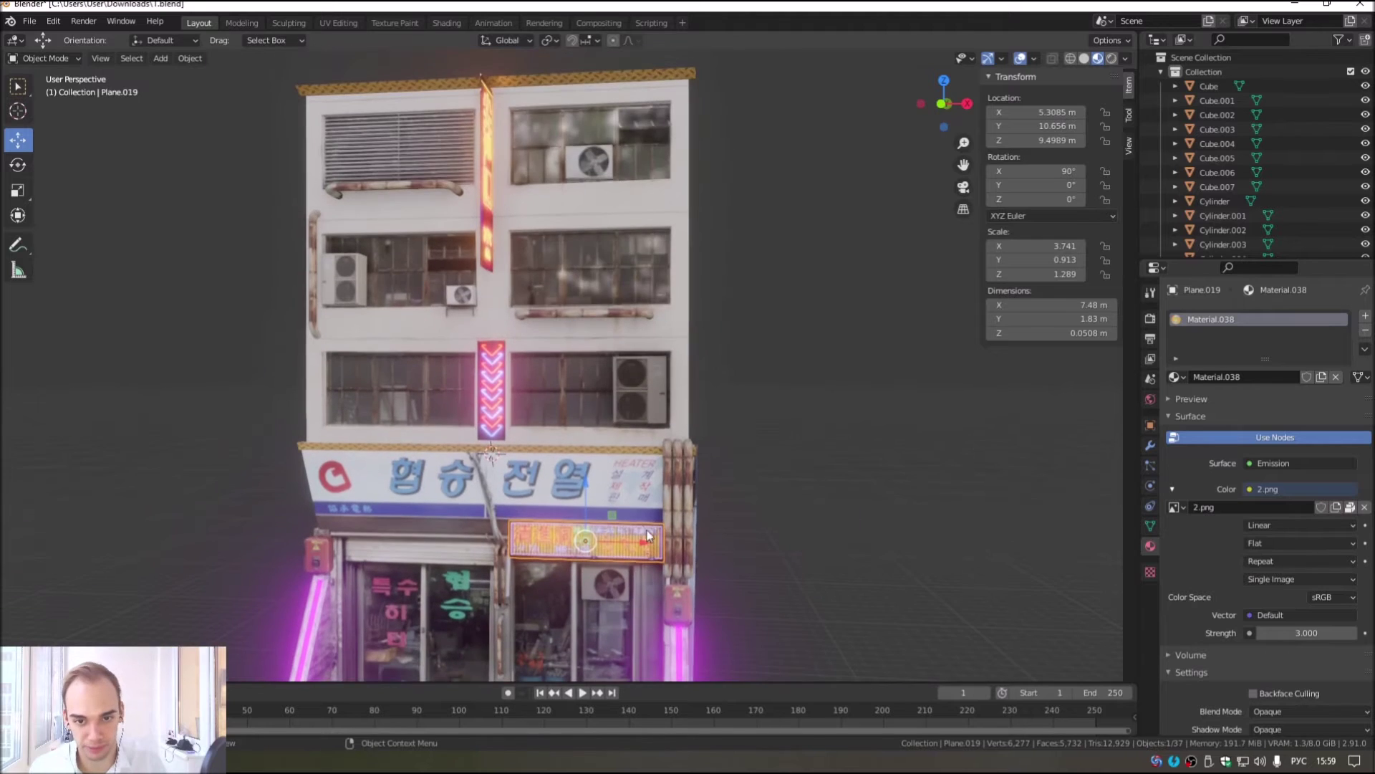
# Step: Paste the copied Korean Restaurant neon sign and lift it up to the roof
pyautogui.moveTo(648, 536); pyautogui.dragTo(659, 491, button='middle')
pyautogui.rightClick(650, 507)
pyautogui.click(614, 490)
pyautogui.rightClick(614, 491)
pyautogui.click(612, 509)
pyautogui.moveTo(616, 486); pyautogui.dragTo(618, 86)
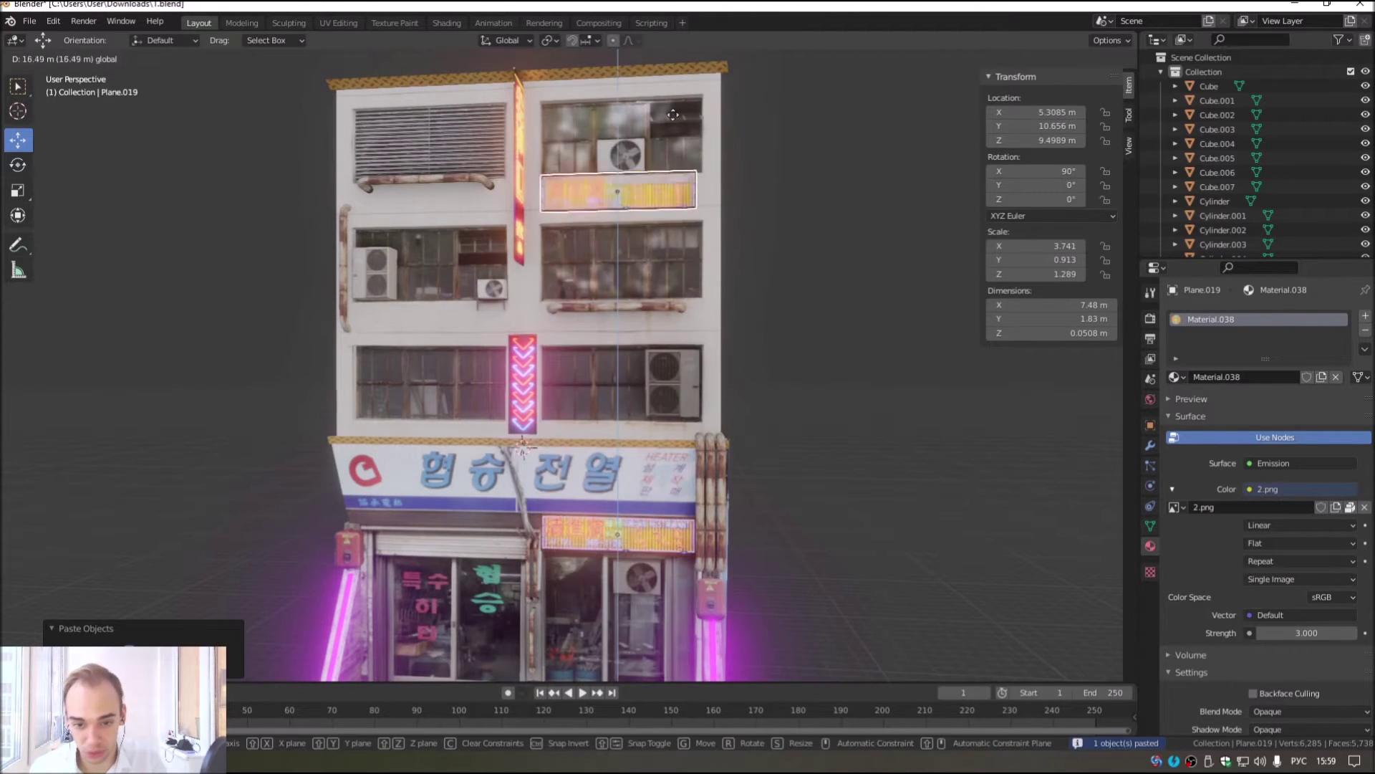
# Step: Enlarge the pasted sign about threefold and position it above the roof along X and Y
pyautogui.keyDown('shift'); pyautogui.moveTo(656, 82); pyautogui.dragTo(656, 208, button='middle'); pyautogui.keyUp('shift')
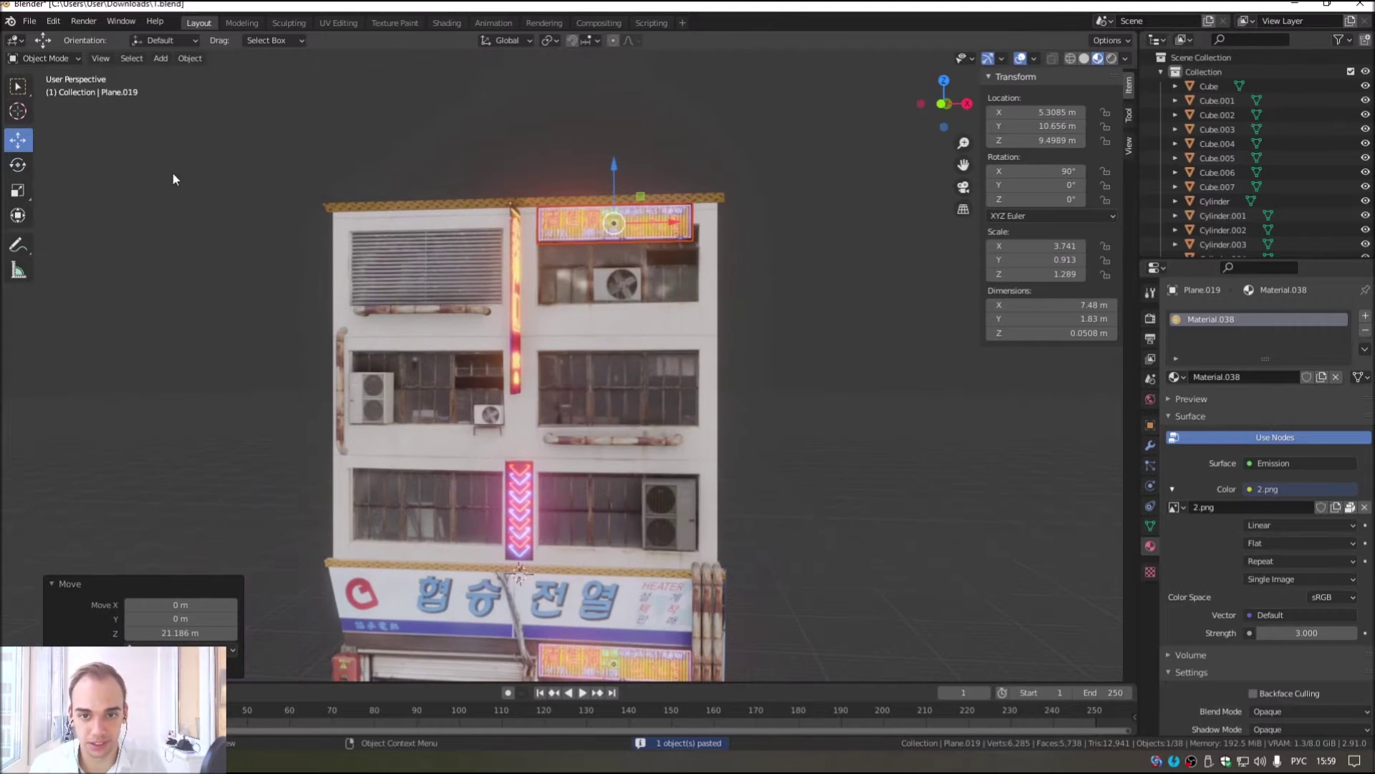
pyautogui.moveTo(644, 282); pyautogui.dragTo(759, 338)
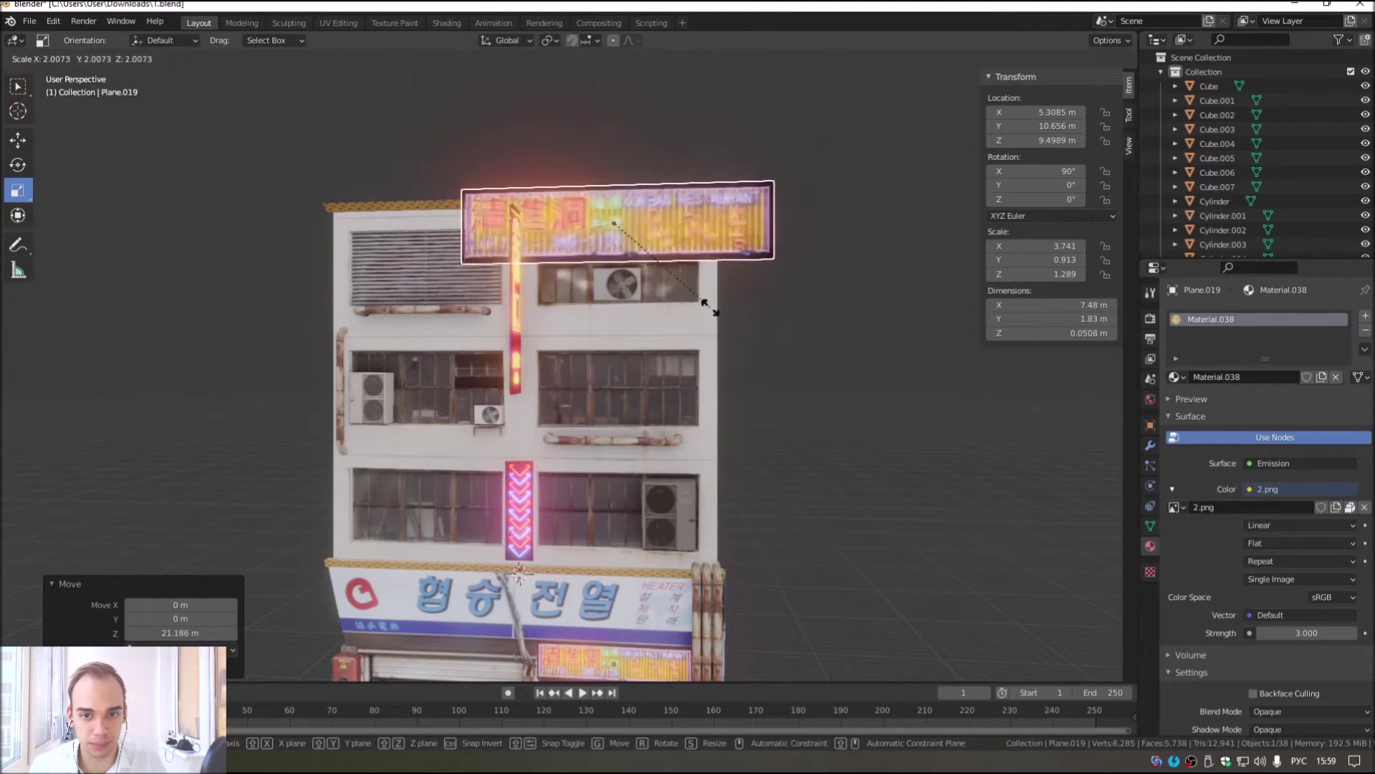
pyautogui.moveTo(676, 226)
pyautogui.mouseDown()
pyautogui.moveTo(531, 199)
pyautogui.moveTo(513, 76)
pyautogui.mouseUp()
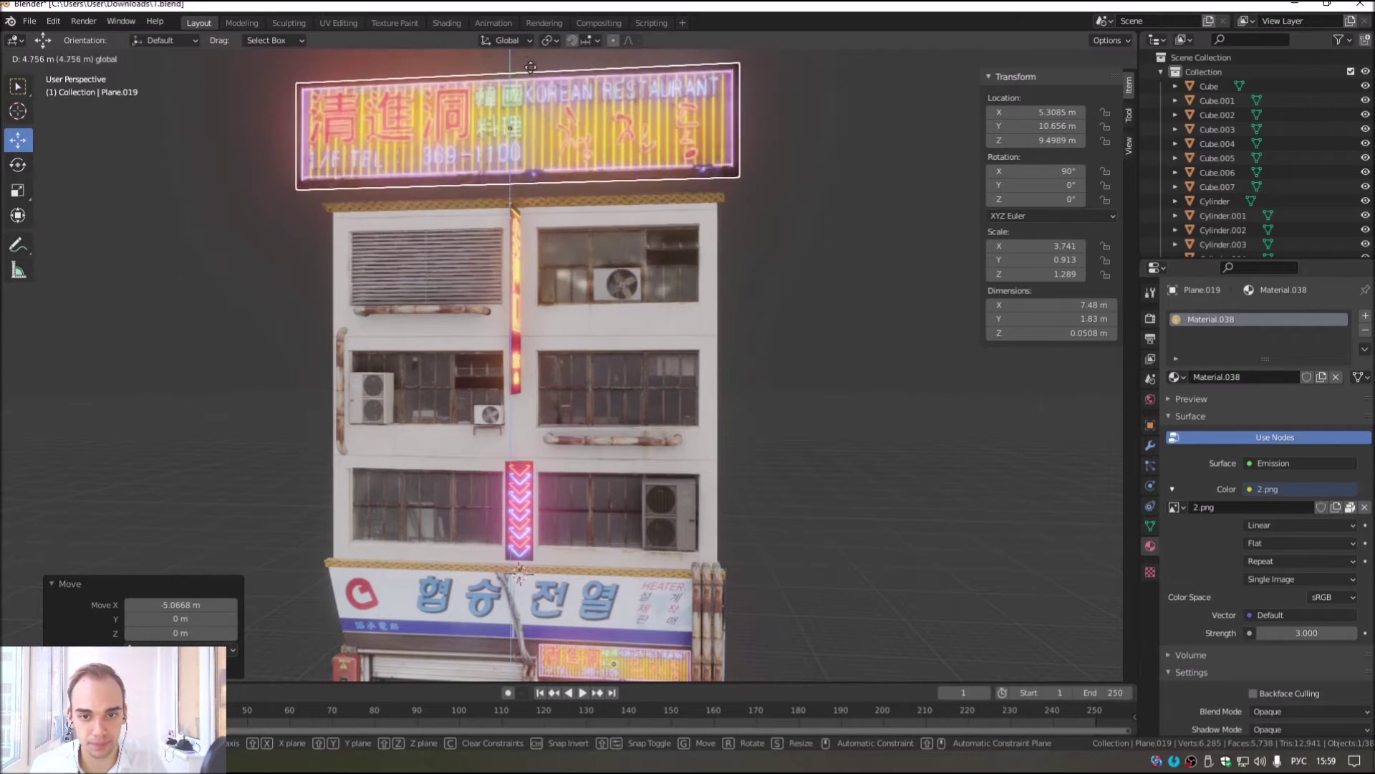
pyautogui.moveTo(513, 75)
pyautogui.mouseDown(button='middle')
pyautogui.moveTo(638, 252)
pyautogui.moveTo(592, 139)
pyautogui.mouseUp(button='middle')
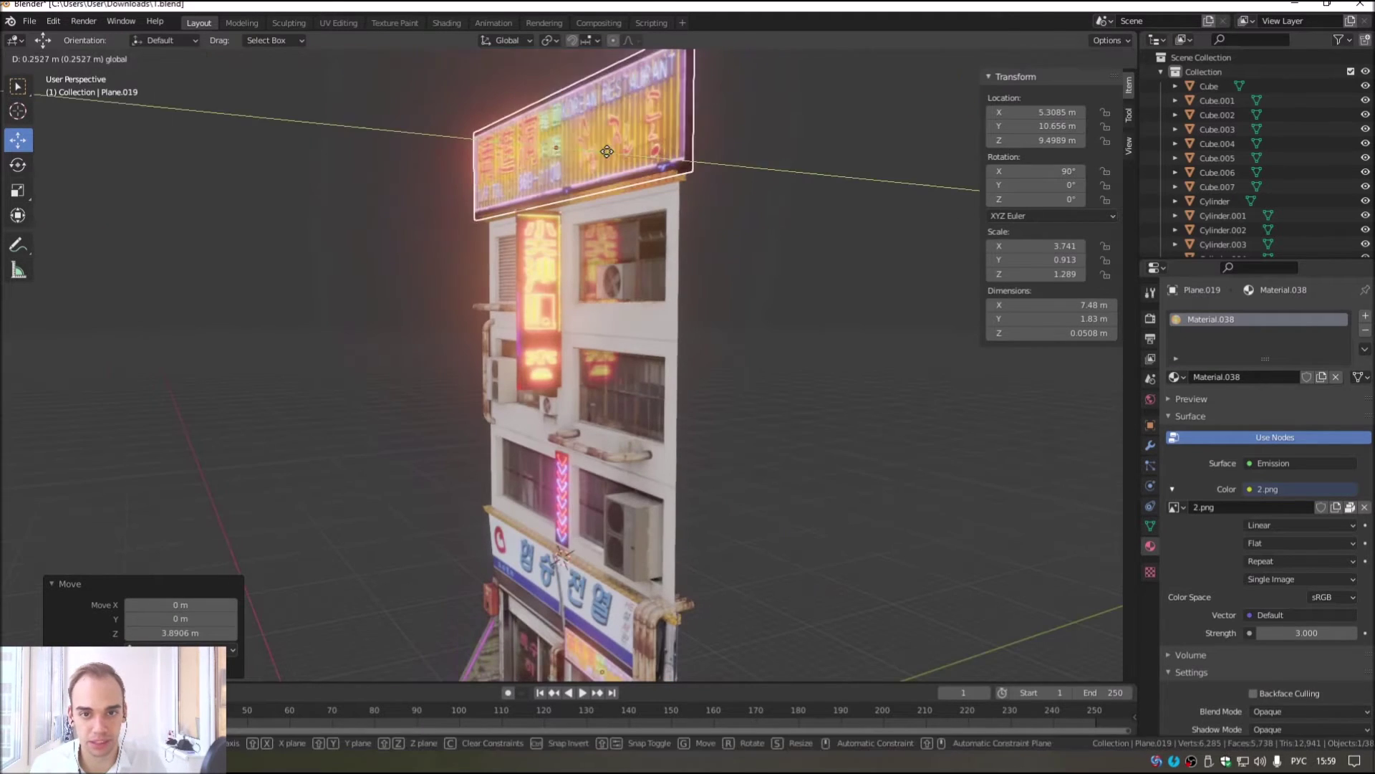
pyautogui.moveTo(591, 138); pyautogui.dragTo(553, 89)
pyautogui.moveTo(668, 174); pyautogui.dragTo(634, 362, button='middle')
pyautogui.moveTo(501, 300); pyautogui.dragTo(544, 272, button='middle')
# Step: Resize the roof sign to fit the roof width and lower it onto the rooftop
pyautogui.press('s')
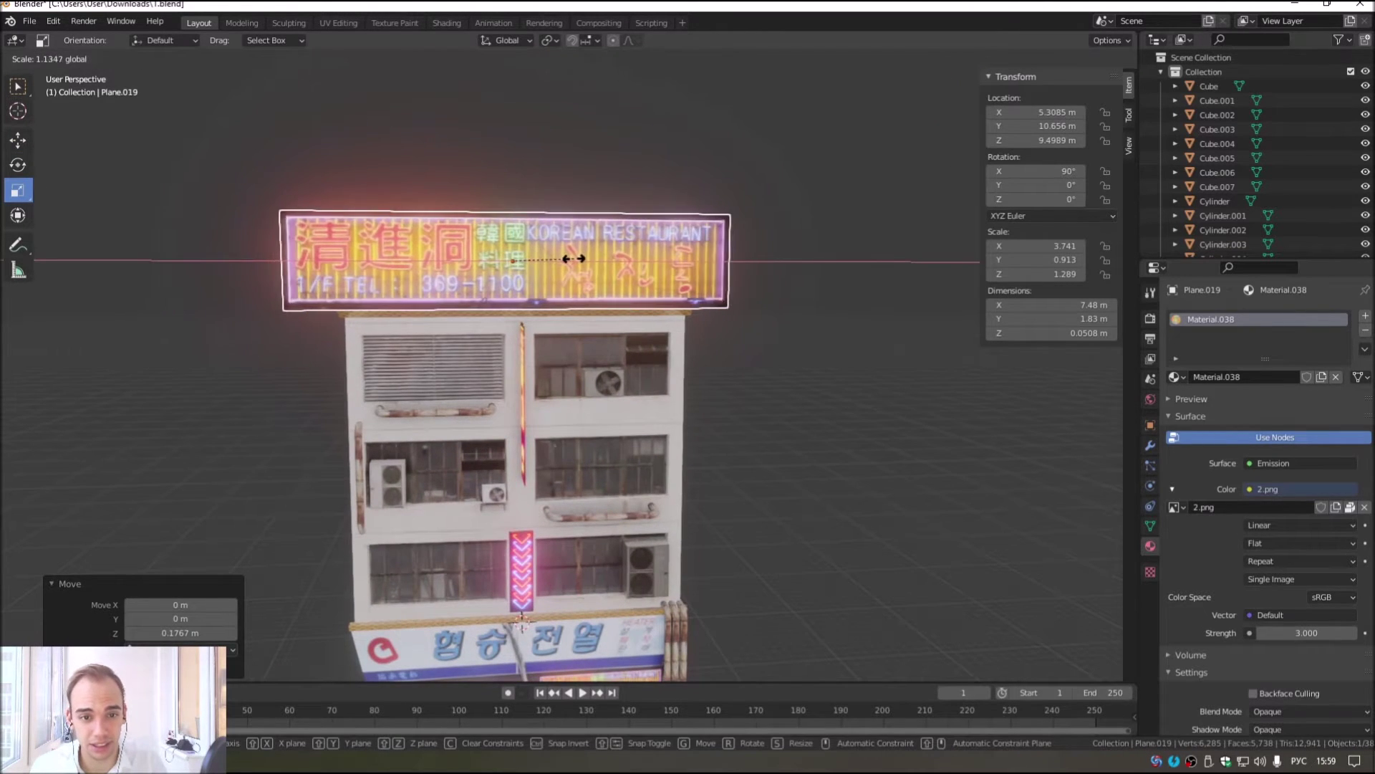
pyautogui.click(575, 258)
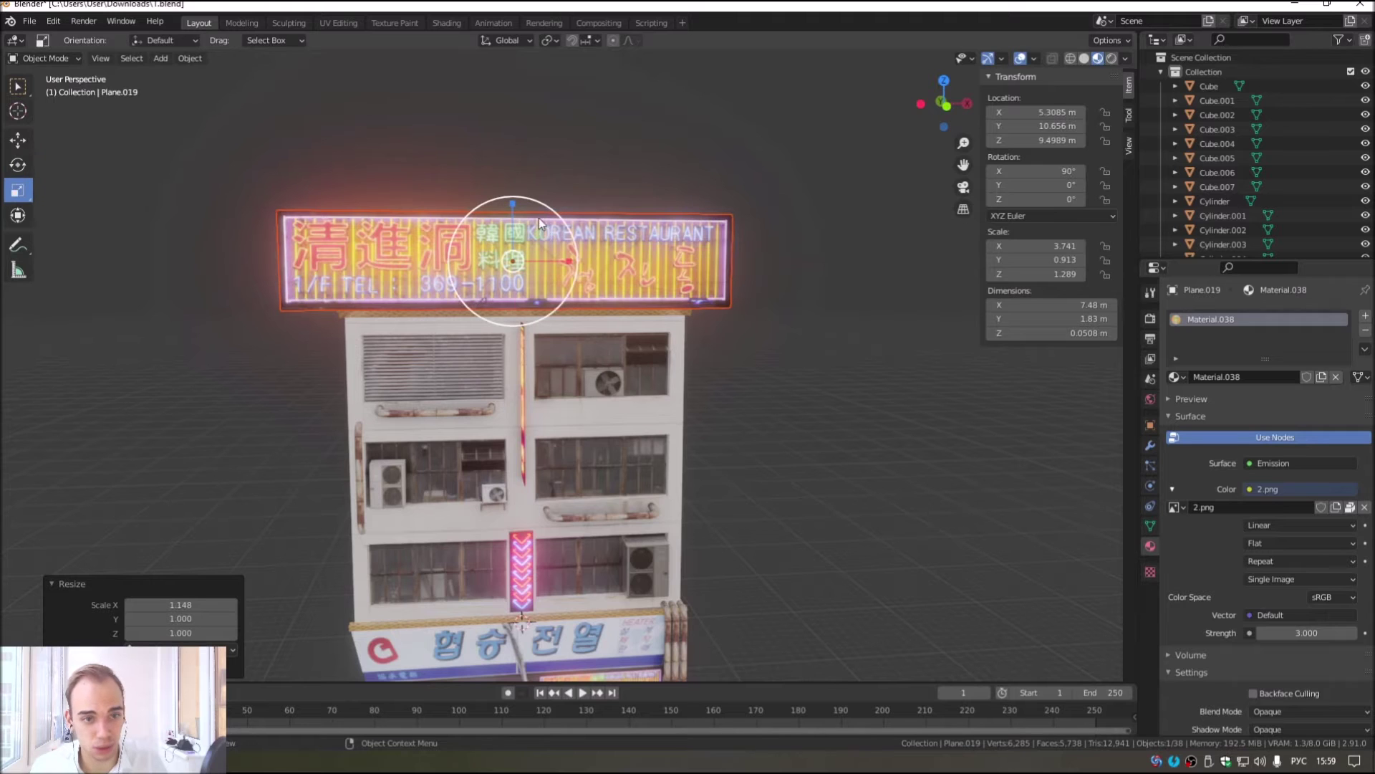
pyautogui.moveTo(561, 217); pyautogui.dragTo(548, 221)
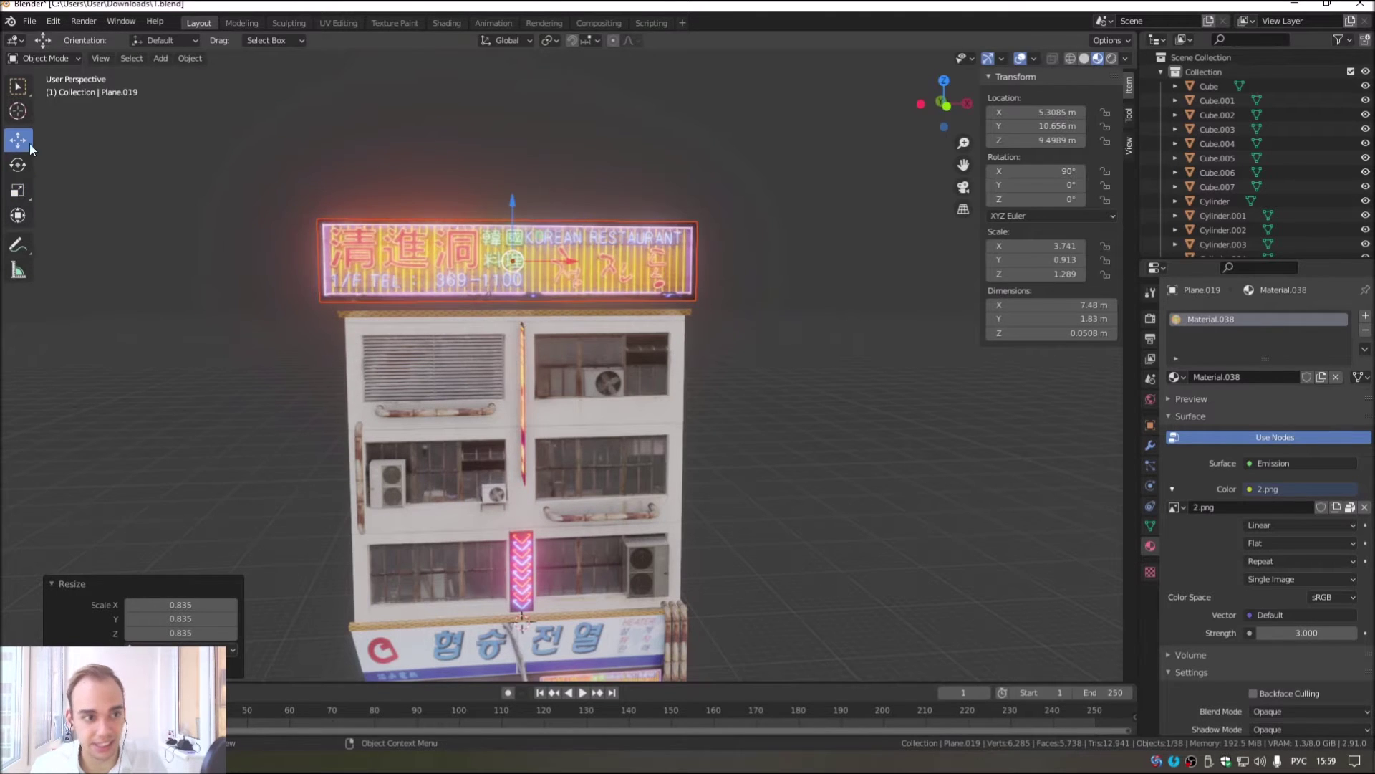
pyautogui.moveTo(565, 272); pyautogui.dragTo(591, 274, button='middle')
pyautogui.moveTo(573, 264); pyautogui.dragTo(589, 265)
pyautogui.moveTo(518, 204); pyautogui.dragTo(522, 212)
# Step: Check the roof sign from a raised side angle, then duplicate it
pyautogui.moveTo(522, 212)
pyautogui.mouseDown(button='middle')
pyautogui.moveTo(610, 425)
pyautogui.moveTo(642, 388)
pyautogui.moveTo(600, 405)
pyautogui.mouseUp(button='middle')
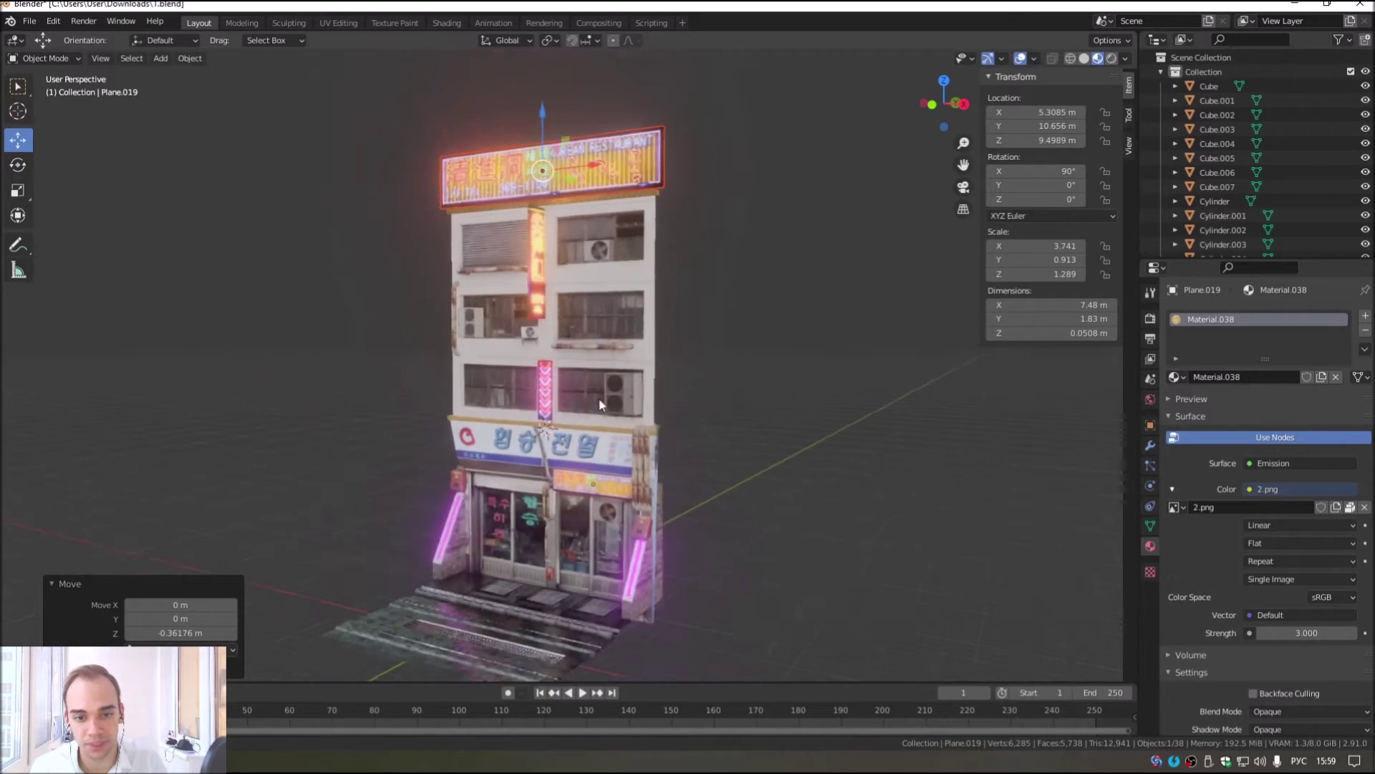
pyautogui.scroll(3, 627, 354)
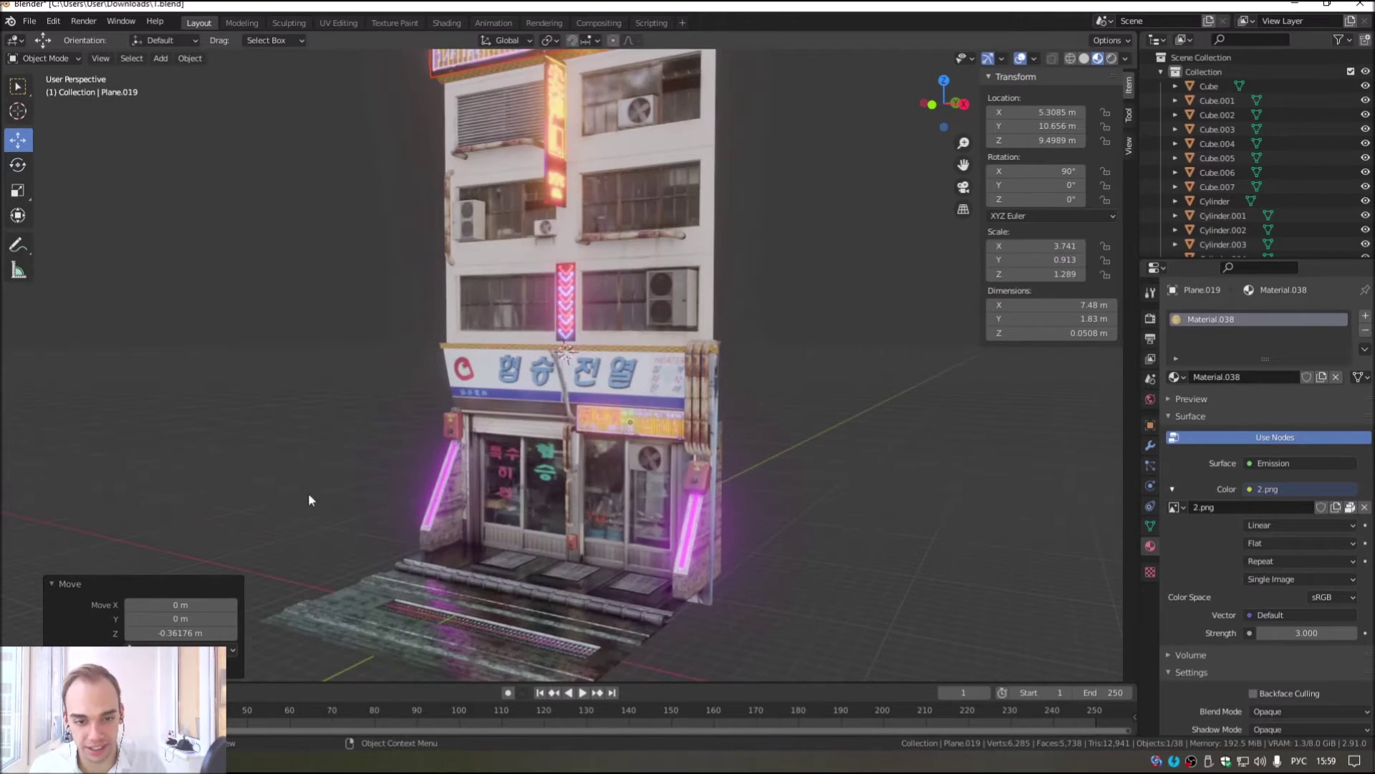
pyautogui.moveTo(540, 484)
pyautogui.mouseDown(button='middle')
pyautogui.moveTo(608, 432)
pyautogui.moveTo(659, 470)
pyautogui.moveTo(549, 487)
pyautogui.mouseUp(button='middle')
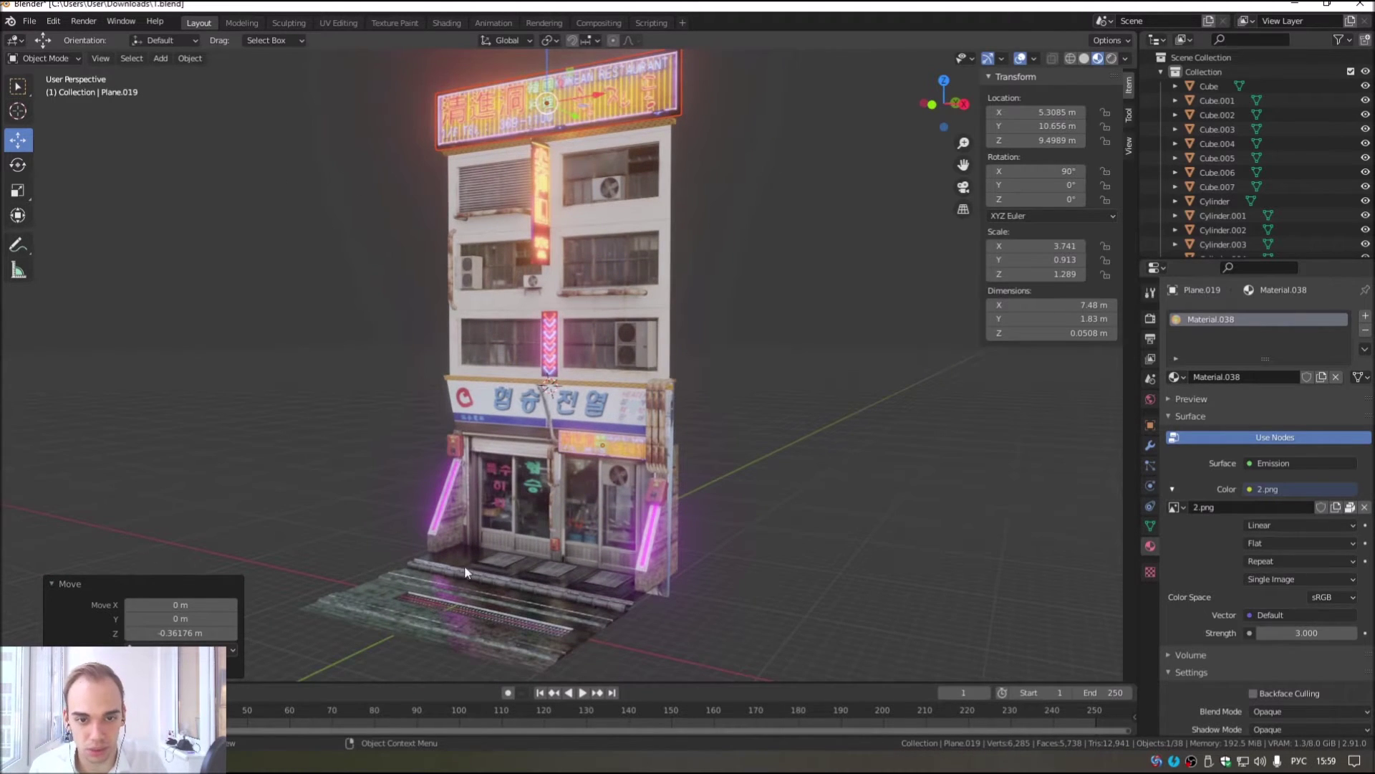
pyautogui.moveTo(571, 289); pyautogui.dragTo(562, 344, button='middle')
pyautogui.scroll(2, 559, 373)
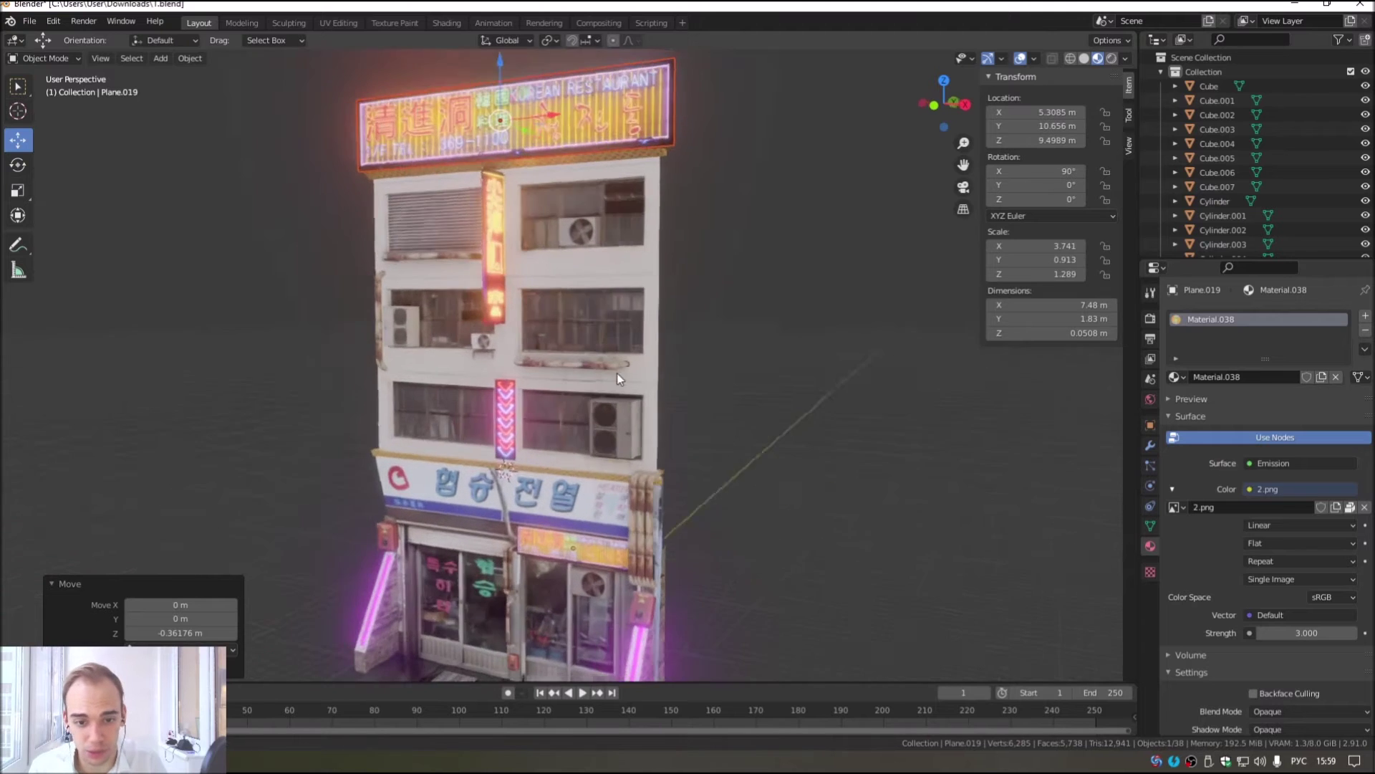
pyautogui.scroll(2, 555, 398)
pyautogui.scroll(2, 557, 350)
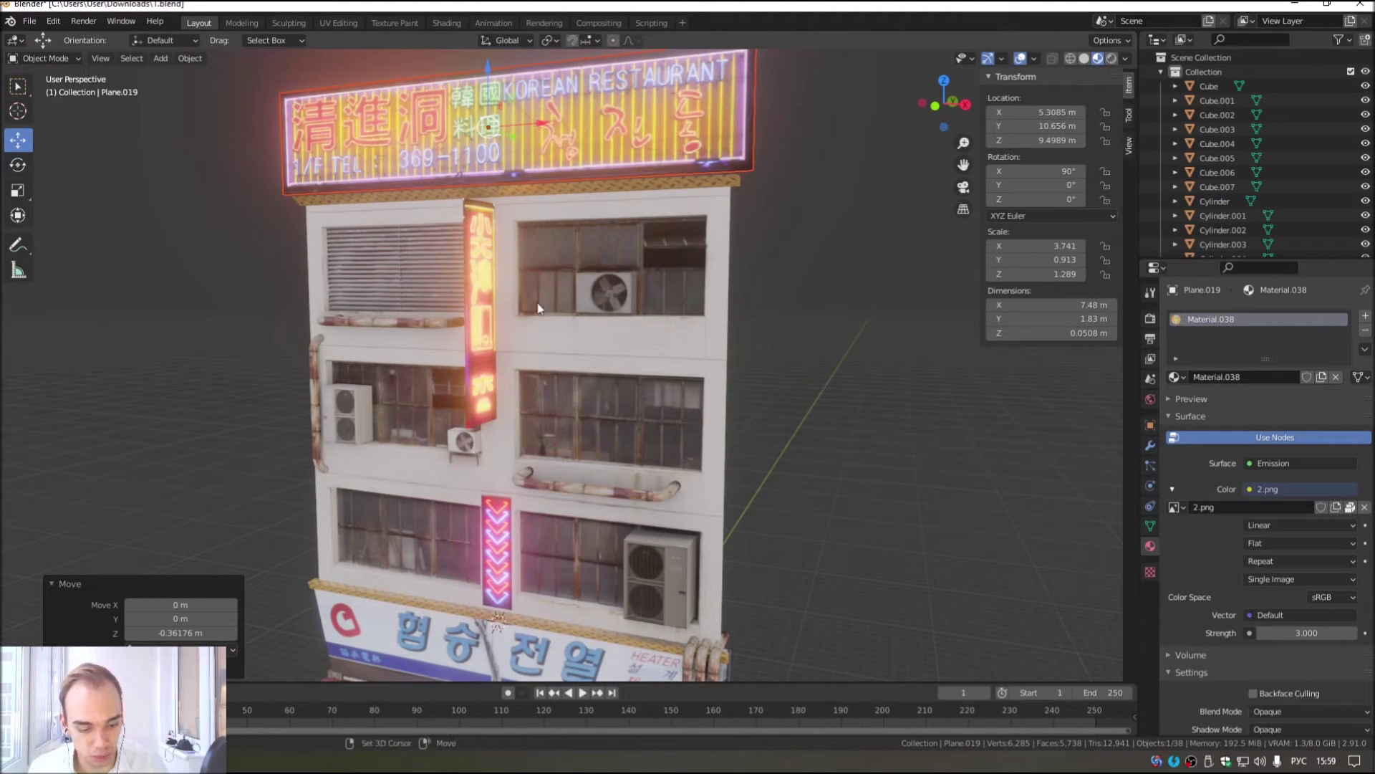
pyautogui.hotkey('shift', 'd')
# Step: Lower the duplicate sign onto the facade and give it its own material with the 3.png image
pyautogui.press('Escape')
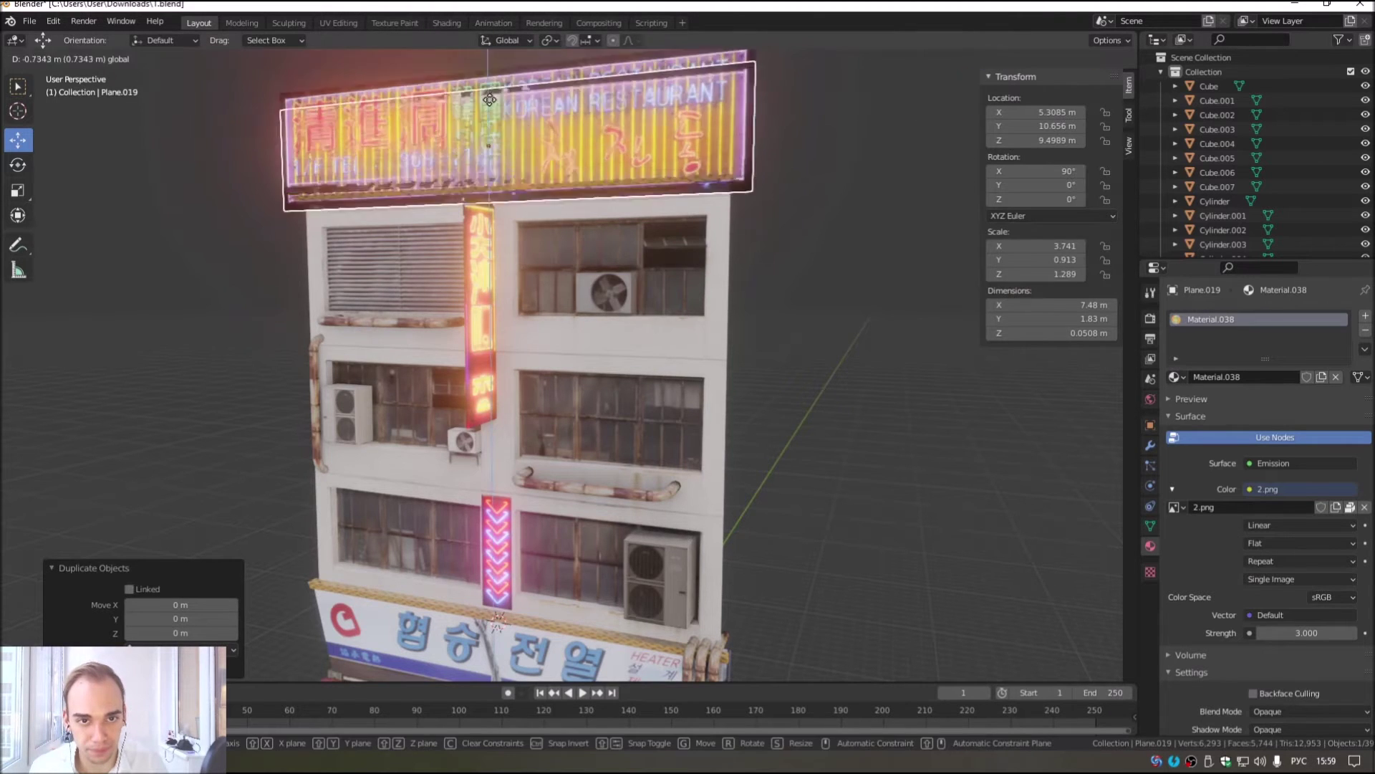
pyautogui.press('g')
pyautogui.press('z')
pyautogui.click(1058, 475)
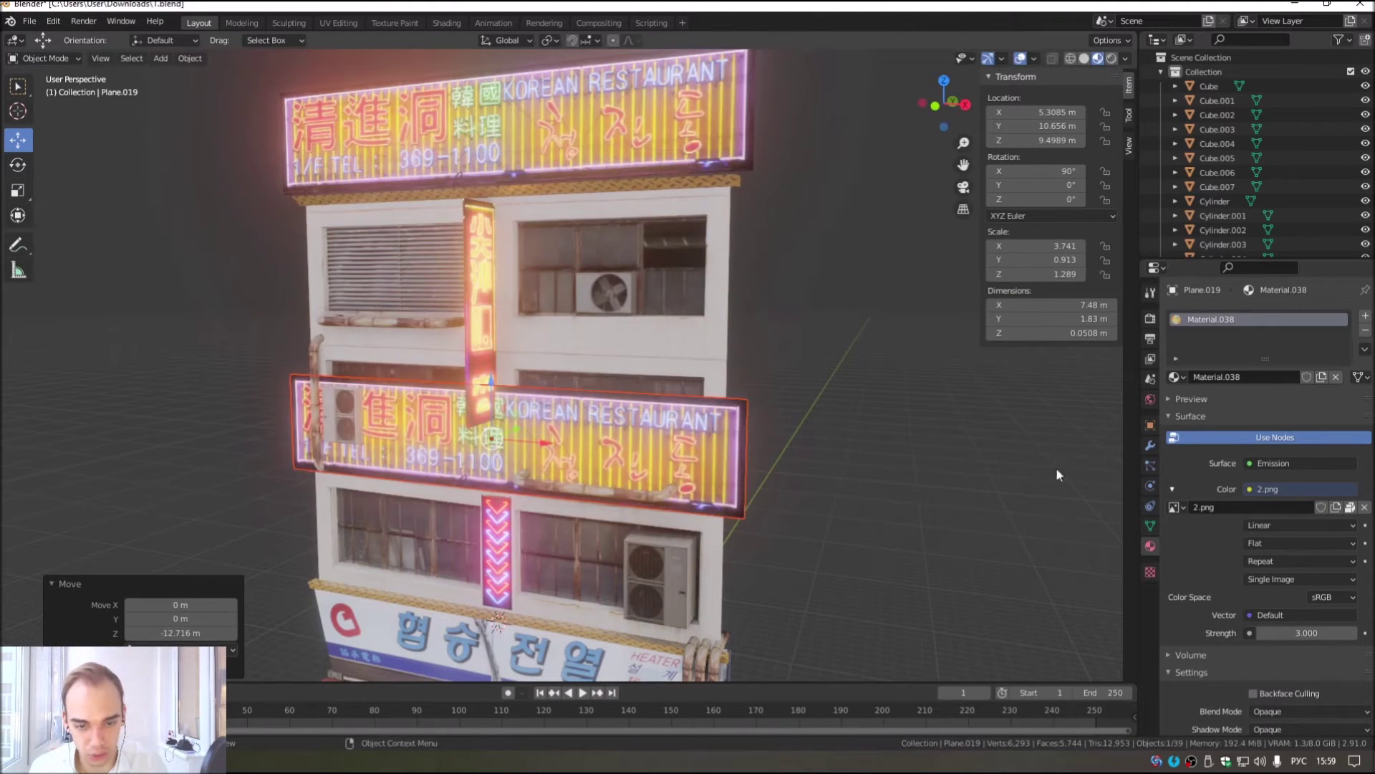
pyautogui.click(1323, 379)
pyautogui.click(1364, 507)
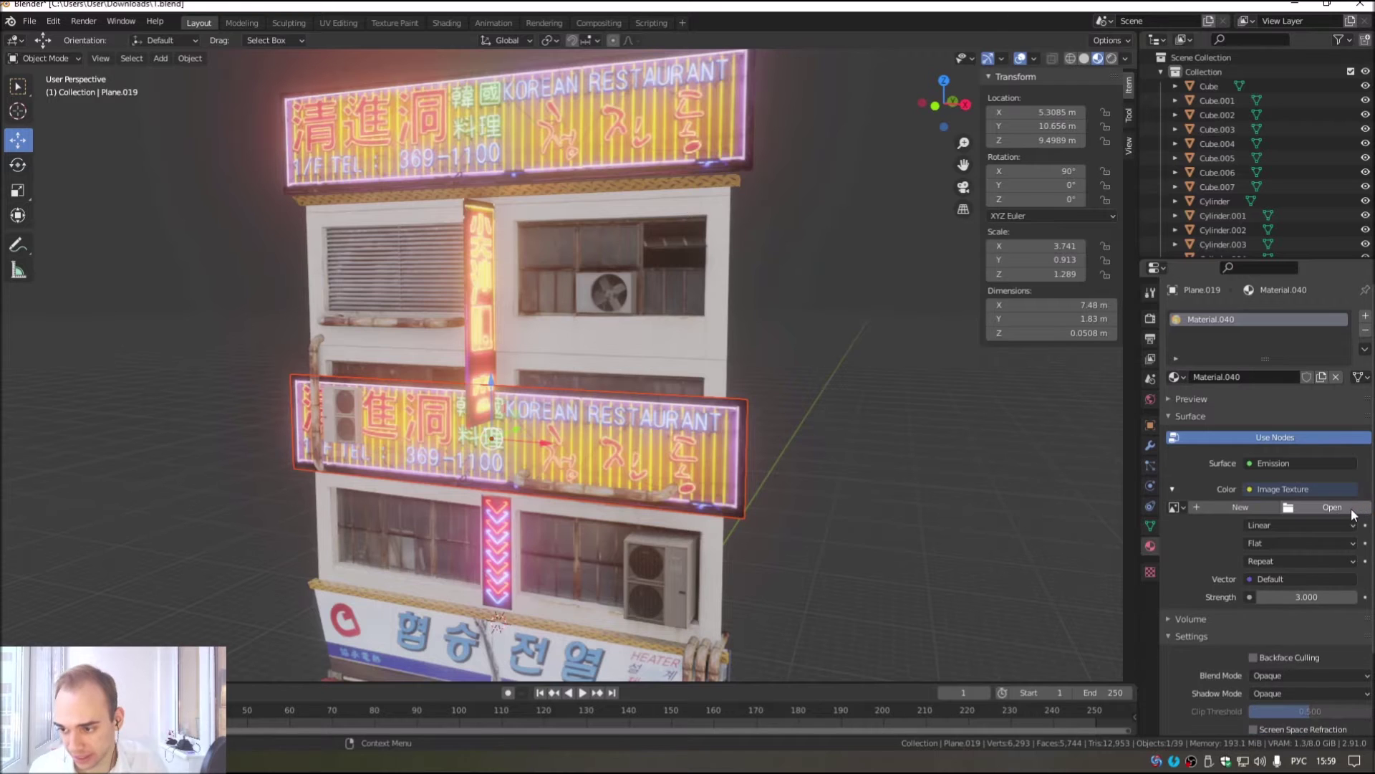
pyautogui.doubleClick(874, 281)
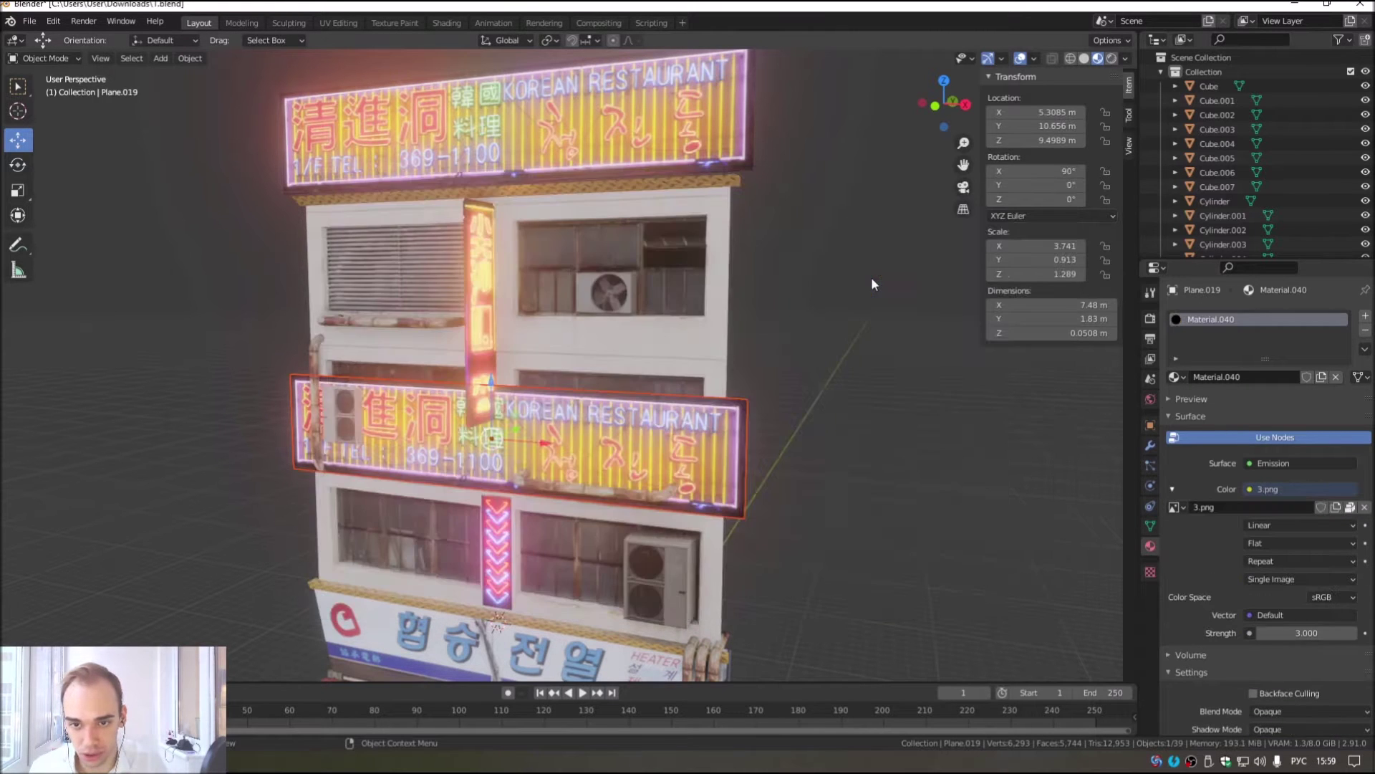
# Step: Delete the duplicate restaurant sign from the middle of the facade
pyautogui.keyDown('shift'); pyautogui.moveTo(640, 480); pyautogui.dragTo(602, 408, button='middle'); pyautogui.keyUp('shift')
pyautogui.scroll(-4, 693, 392)
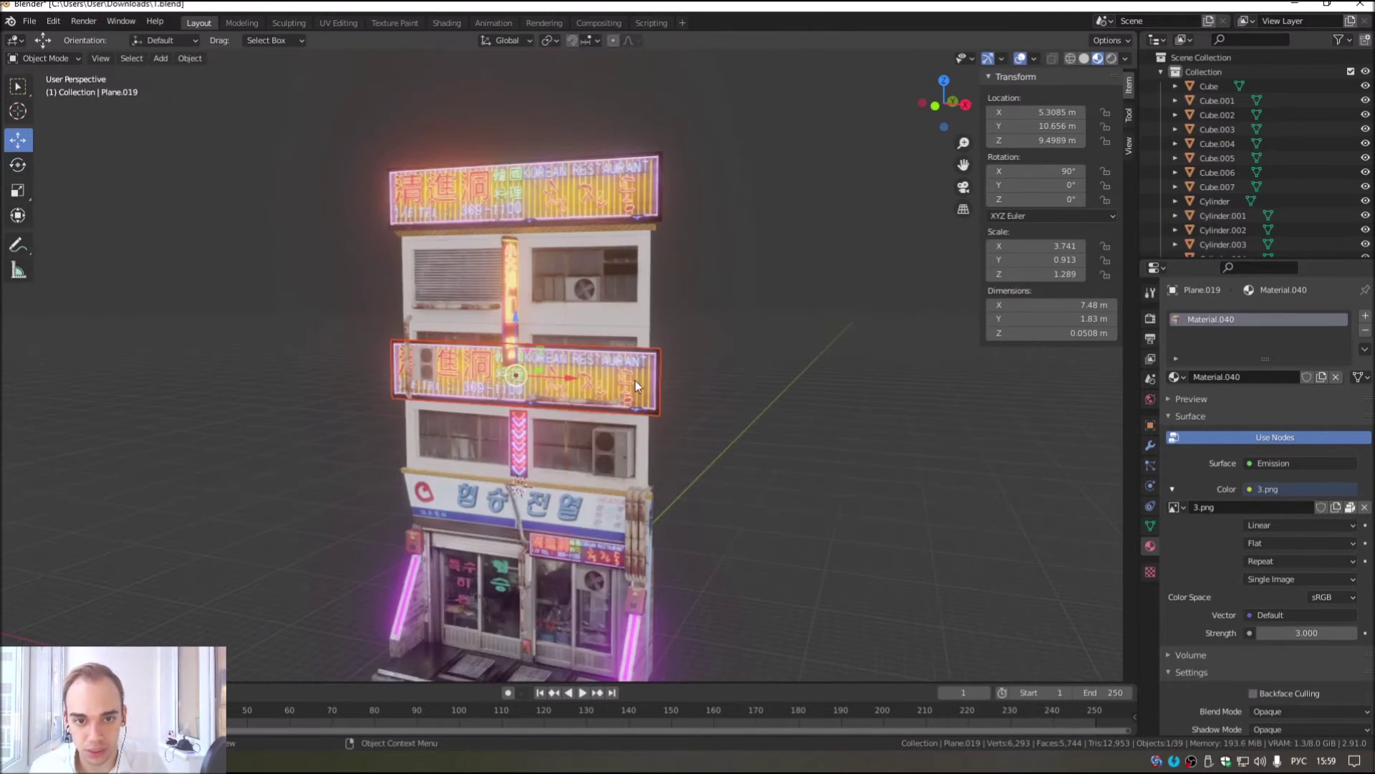
pyautogui.scroll(2, 634, 380)
pyautogui.click(645, 390)
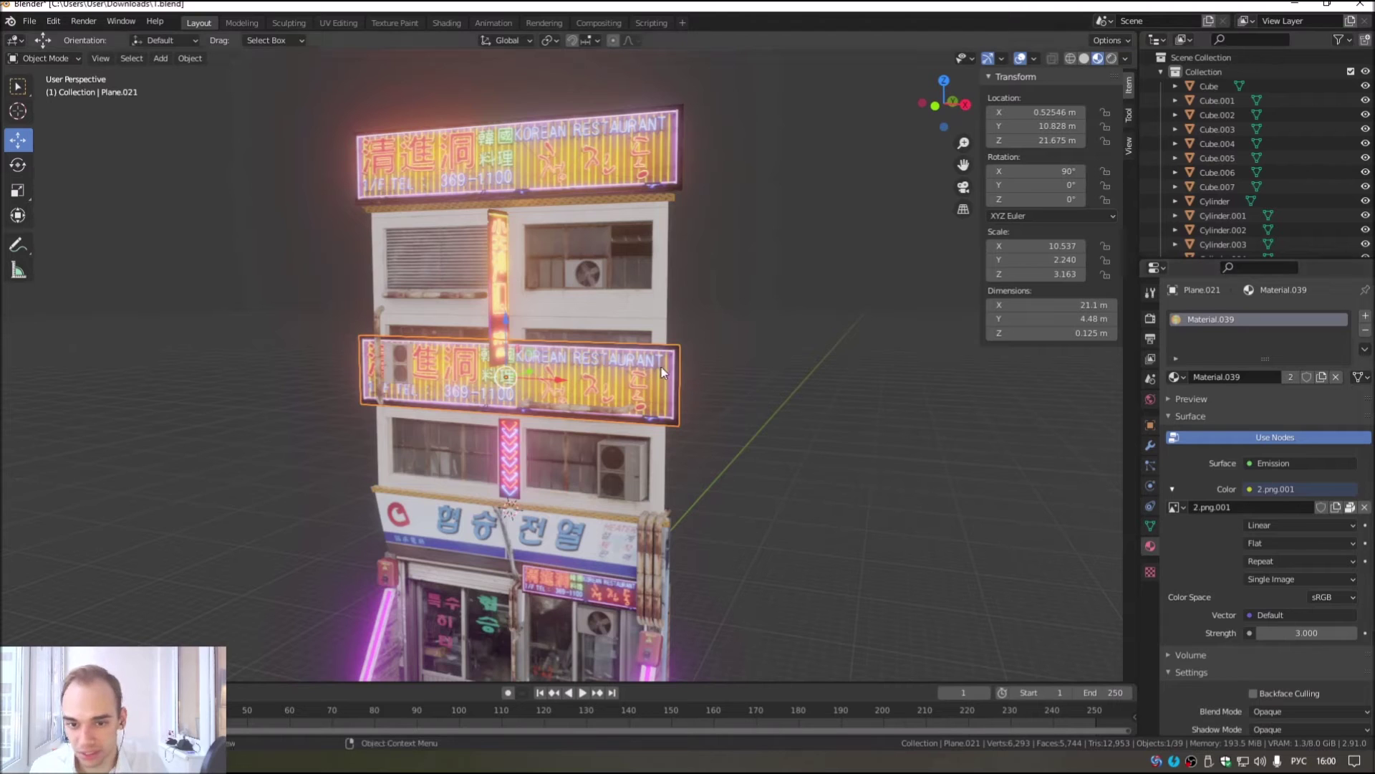
pyautogui.click(1321, 377)
pyautogui.click(1365, 507)
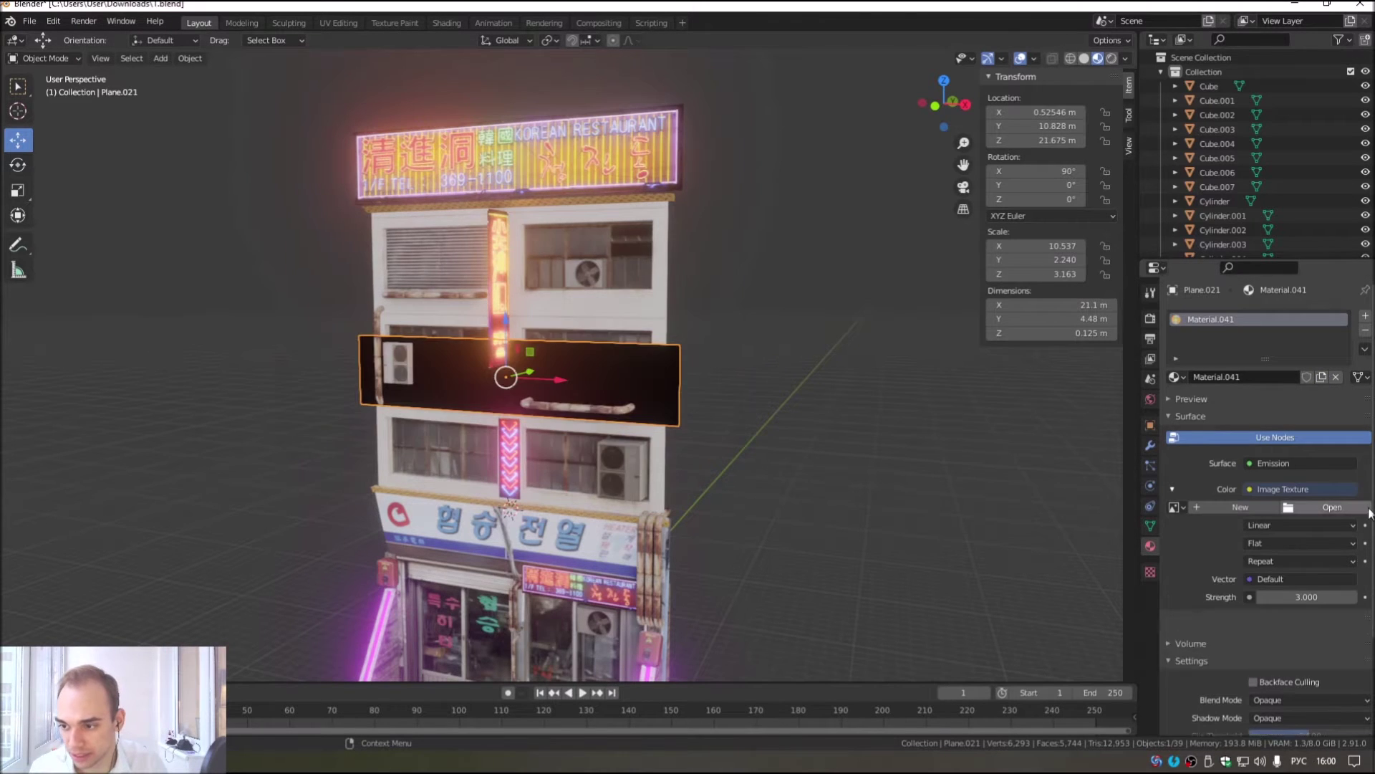
pyautogui.click(1349, 510)
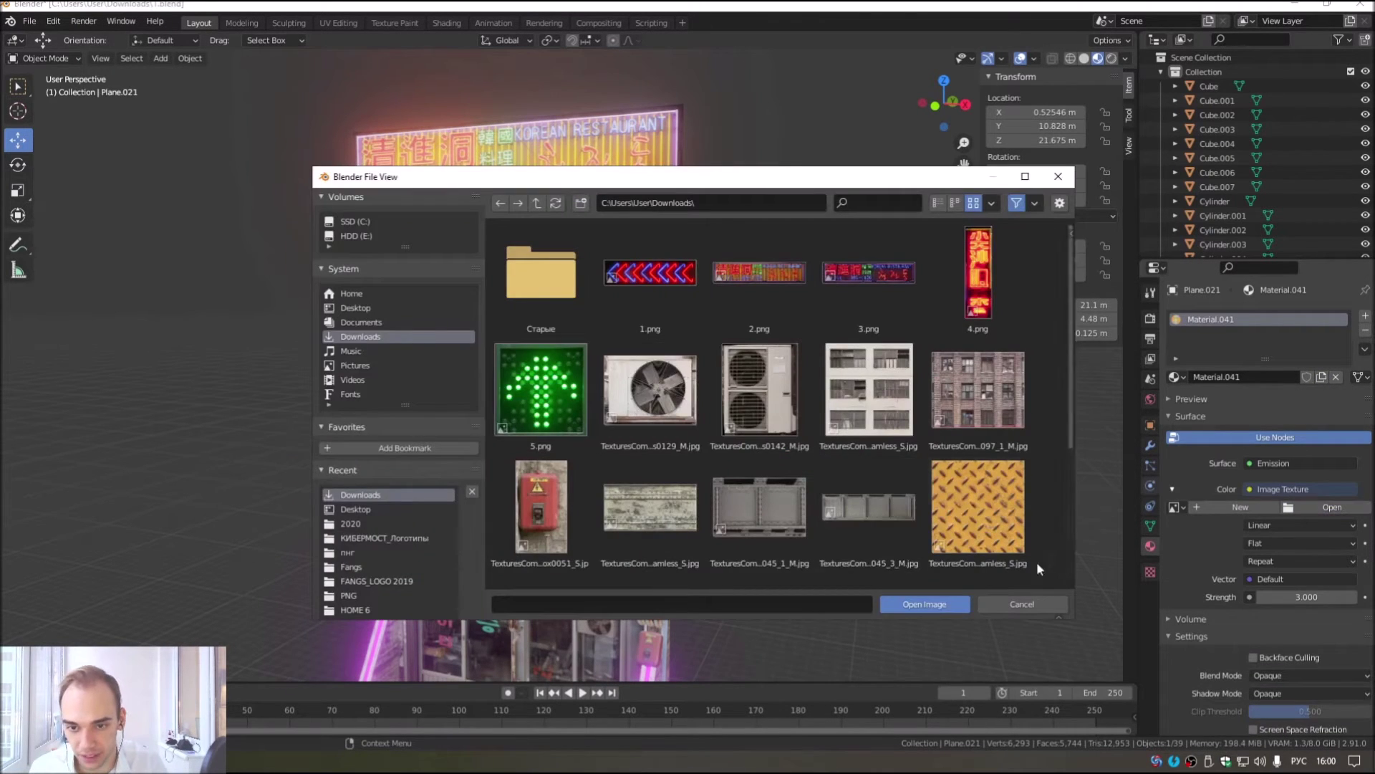
pyautogui.click(1024, 605)
pyautogui.press('Delete')
# Step: Select the neon sign above the shop and frame the building
pyautogui.keyDown('shift'); pyautogui.moveTo(668, 441); pyautogui.dragTo(670, 365, button='middle'); pyautogui.keyUp('shift')
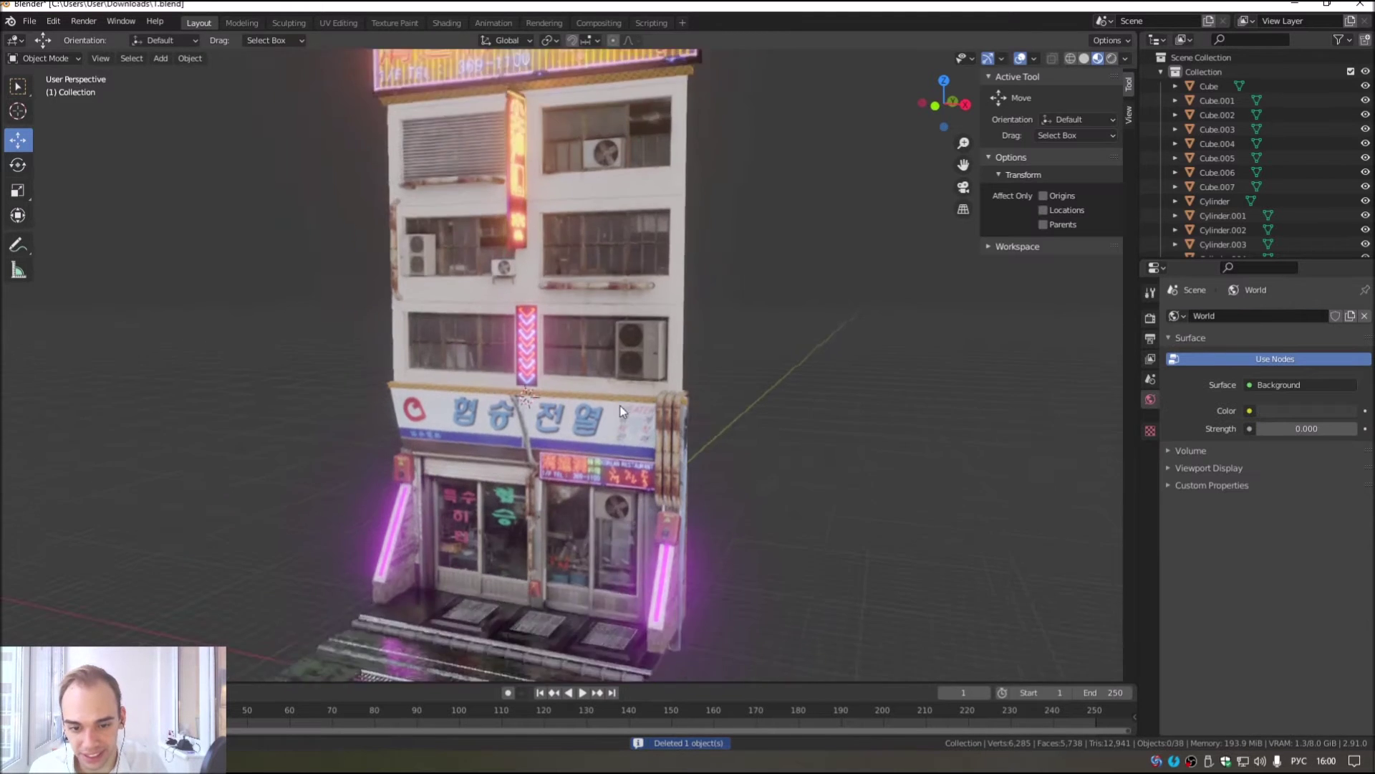
pyautogui.scroll(4, 602, 521)
pyautogui.click(602, 521)
pyautogui.scroll(-3, 602, 521)
pyautogui.keyDown('shift'); pyautogui.moveTo(531, 79); pyautogui.dragTo(532, 169, button='middle'); pyautogui.keyUp('shift')
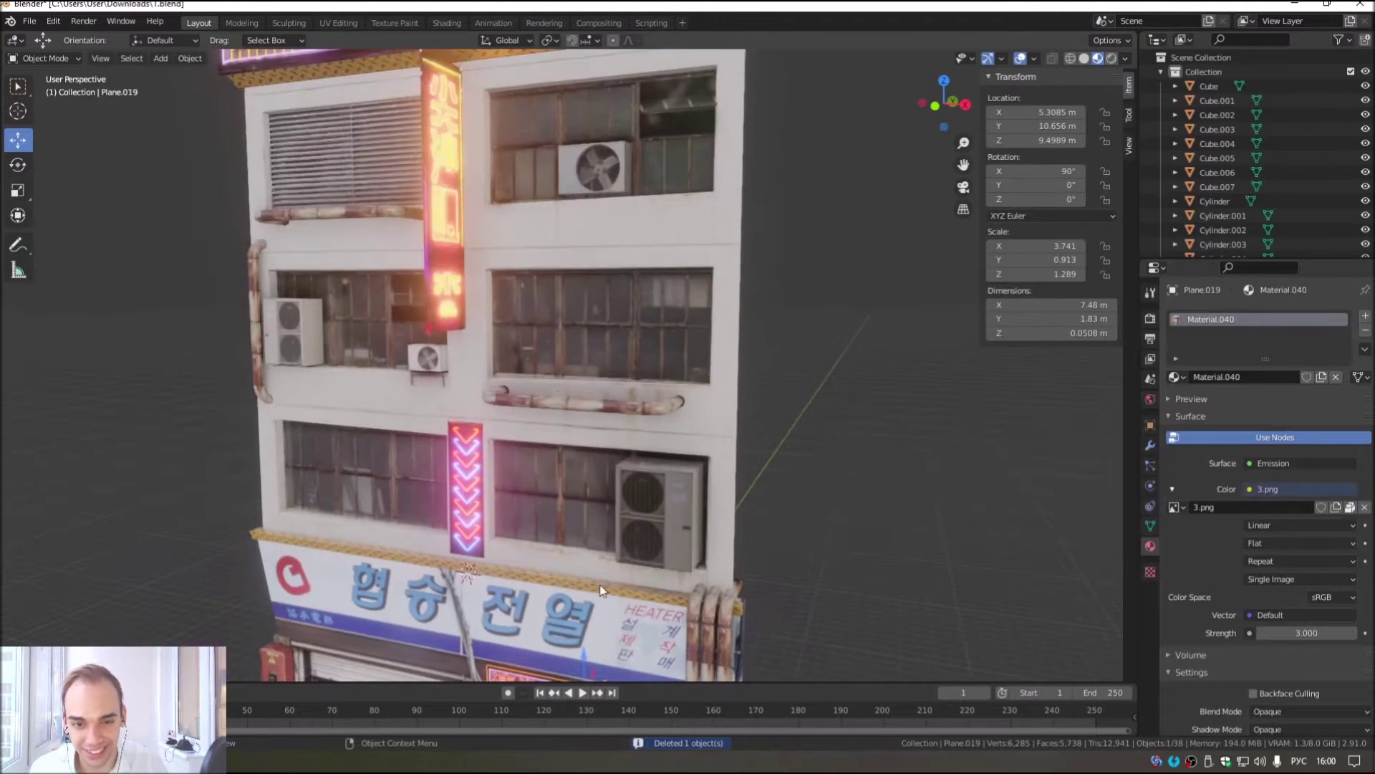
# Step: Copy and paste the 3.png restaurant shop sign
pyautogui.keyDown('shift'); pyautogui.moveTo(612, 371); pyautogui.dragTo(616, 316, button='middle'); pyautogui.keyUp('shift')
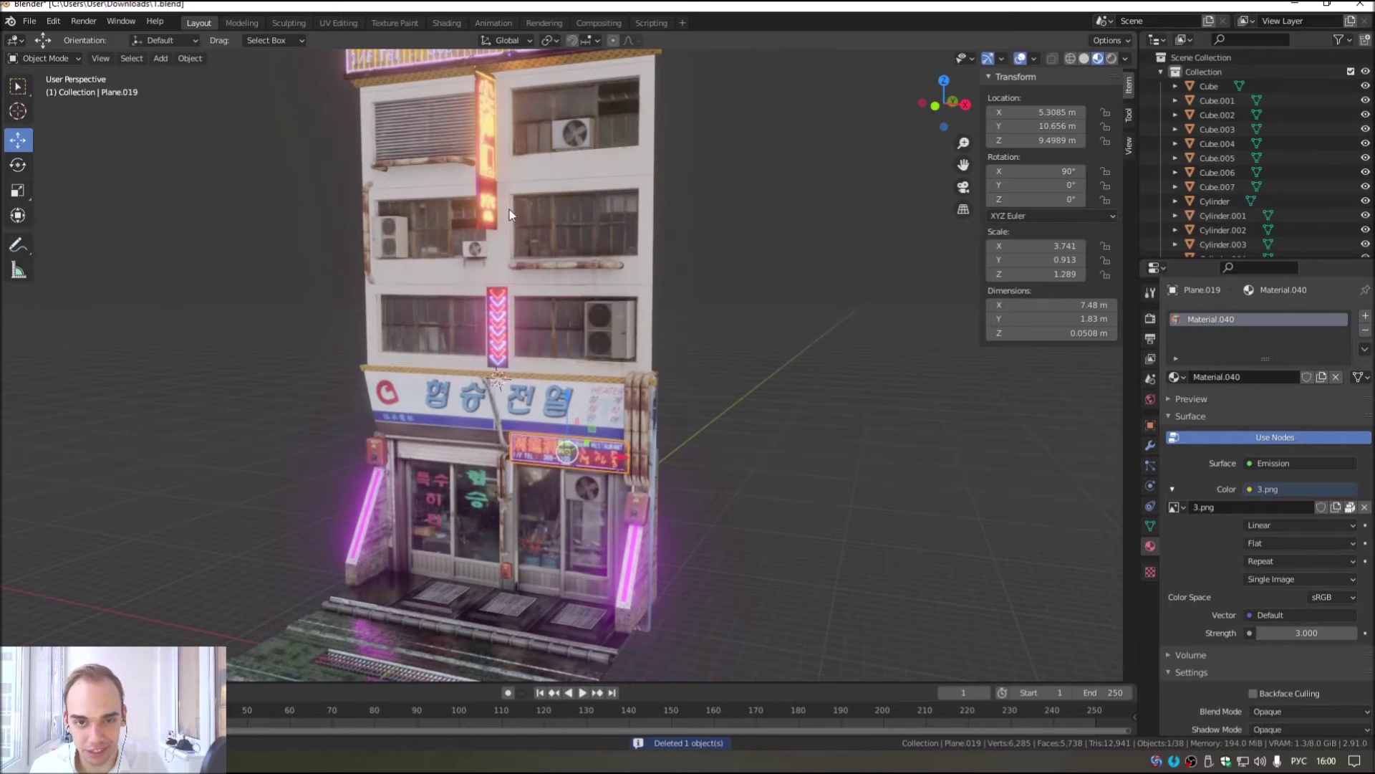
pyautogui.scroll(3, 552, 344)
pyautogui.scroll(2, 561, 445)
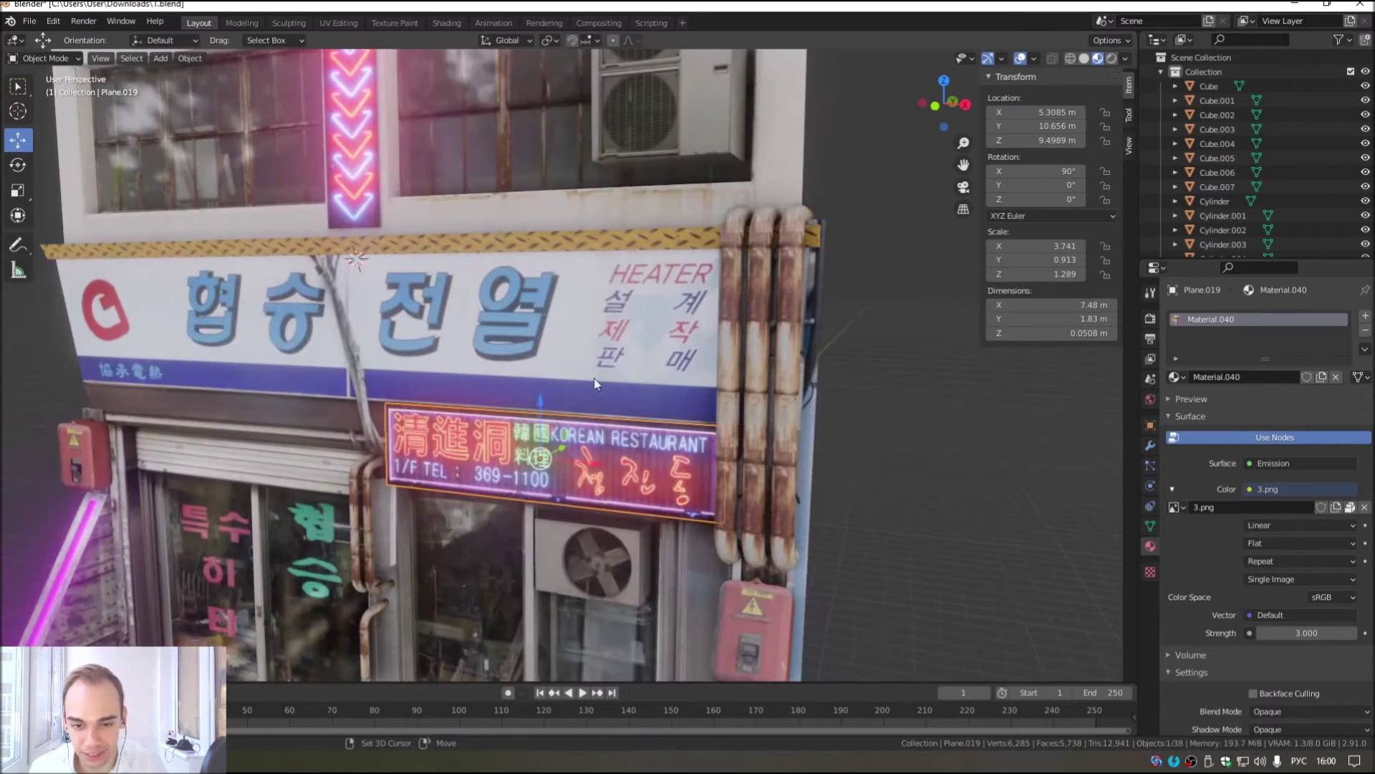
pyautogui.scroll(-3, 595, 383)
pyautogui.moveTo(512, 129)
pyautogui.keyDown('shift'); pyautogui.mouseDown(button='middle')
pyautogui.moveTo(511, 302)
pyautogui.moveTo(569, 182)
pyautogui.mouseUp(button='middle'); pyautogui.keyUp('shift')
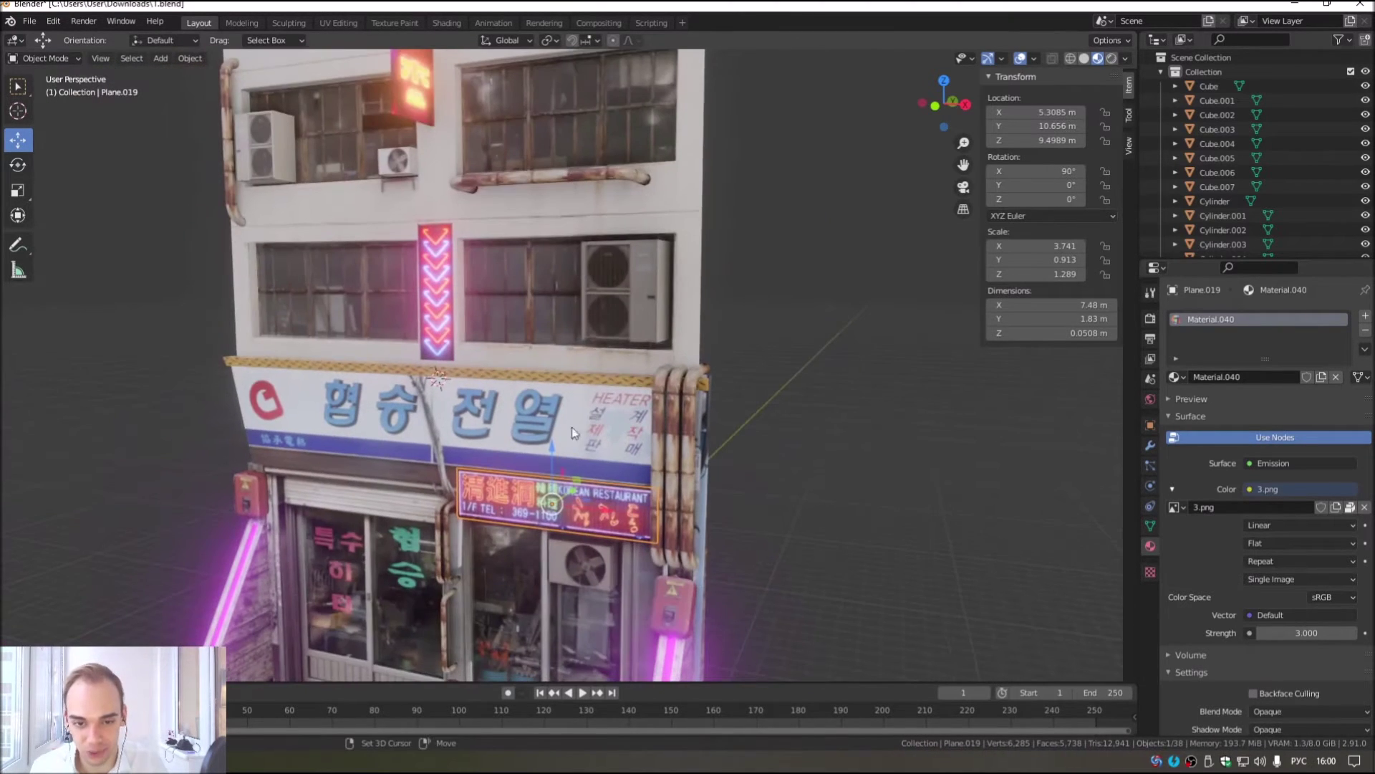
pyautogui.keyDown('shift'); pyautogui.moveTo(572, 432); pyautogui.dragTo(563, 364, button='middle'); pyautogui.keyUp('shift')
pyautogui.scroll(1, 552, 350)
pyautogui.scroll(1, 530, 378)
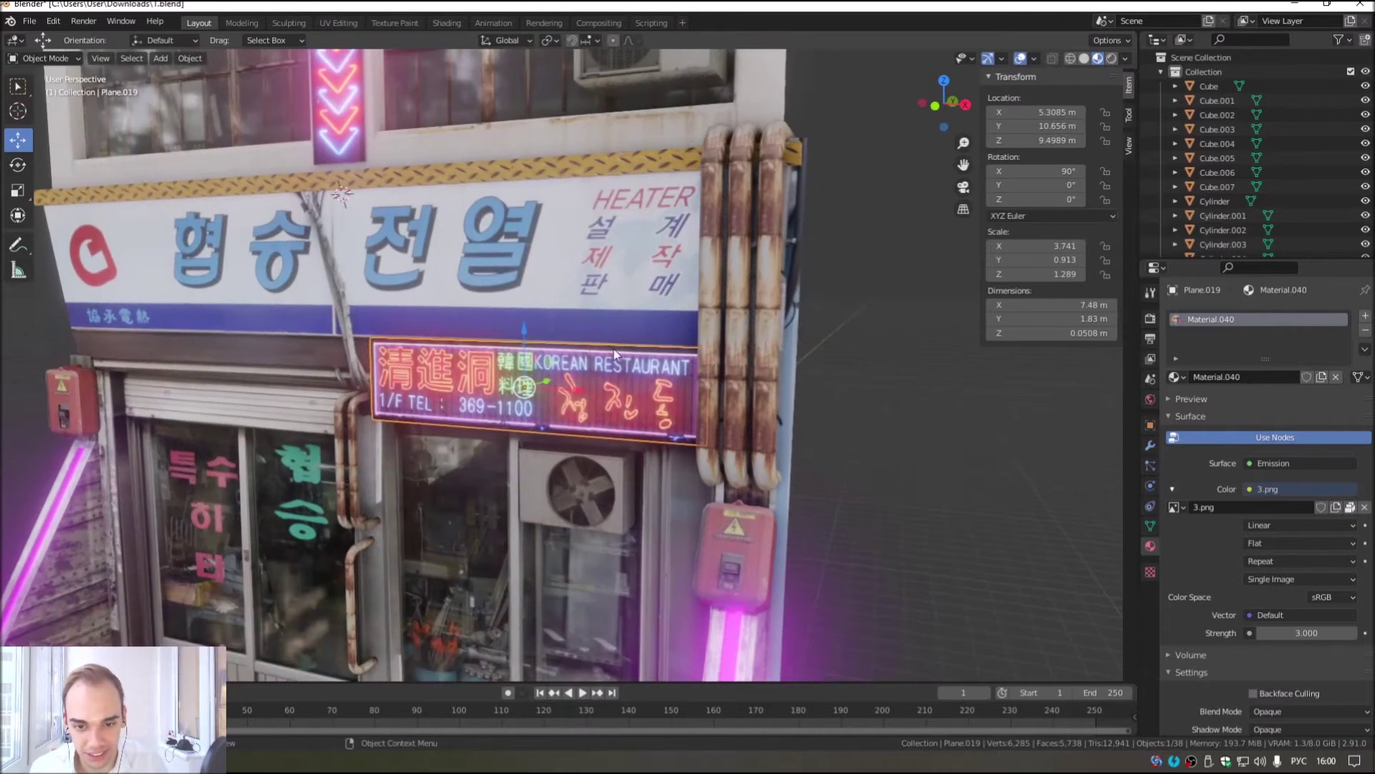
pyautogui.scroll(-1, 614, 373)
pyautogui.scroll(-1, 614, 401)
pyautogui.scroll(-2, 614, 437)
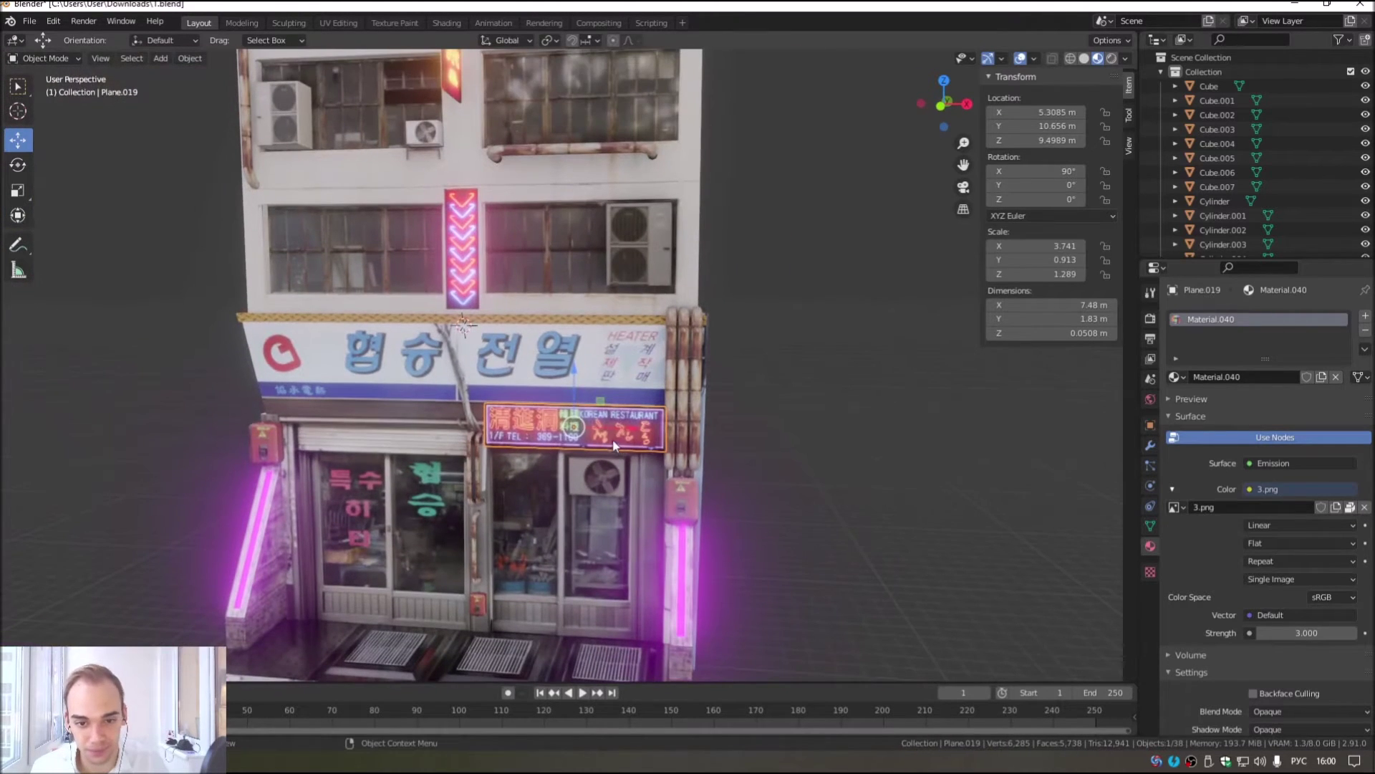
pyautogui.rightClick(613, 444)
pyautogui.click(616, 426)
pyautogui.rightClick(594, 439)
pyautogui.click(594, 455)
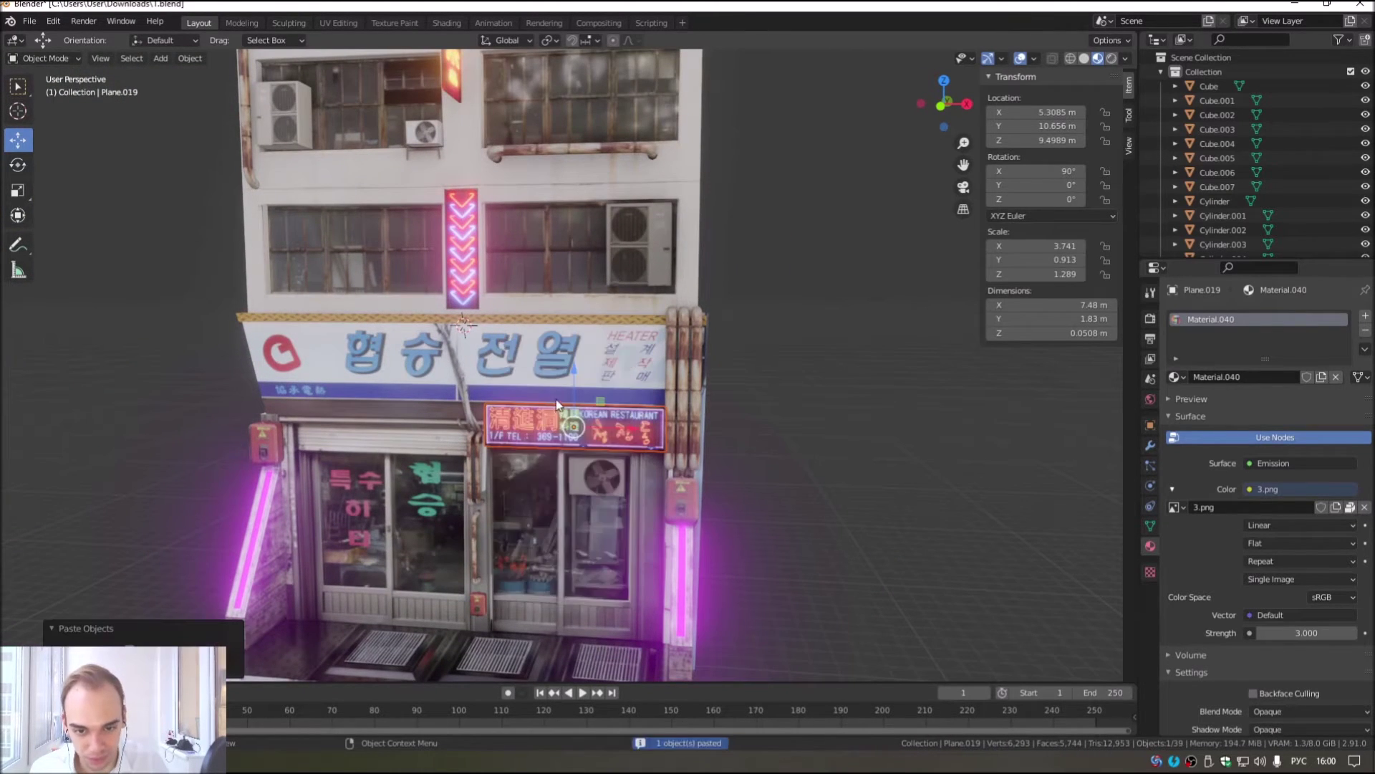
# Step: Move the pasted sign up, then left along X, onto the middle floor beside the windows
pyautogui.press('g')
pyautogui.press('z')
pyautogui.click(612, 716)
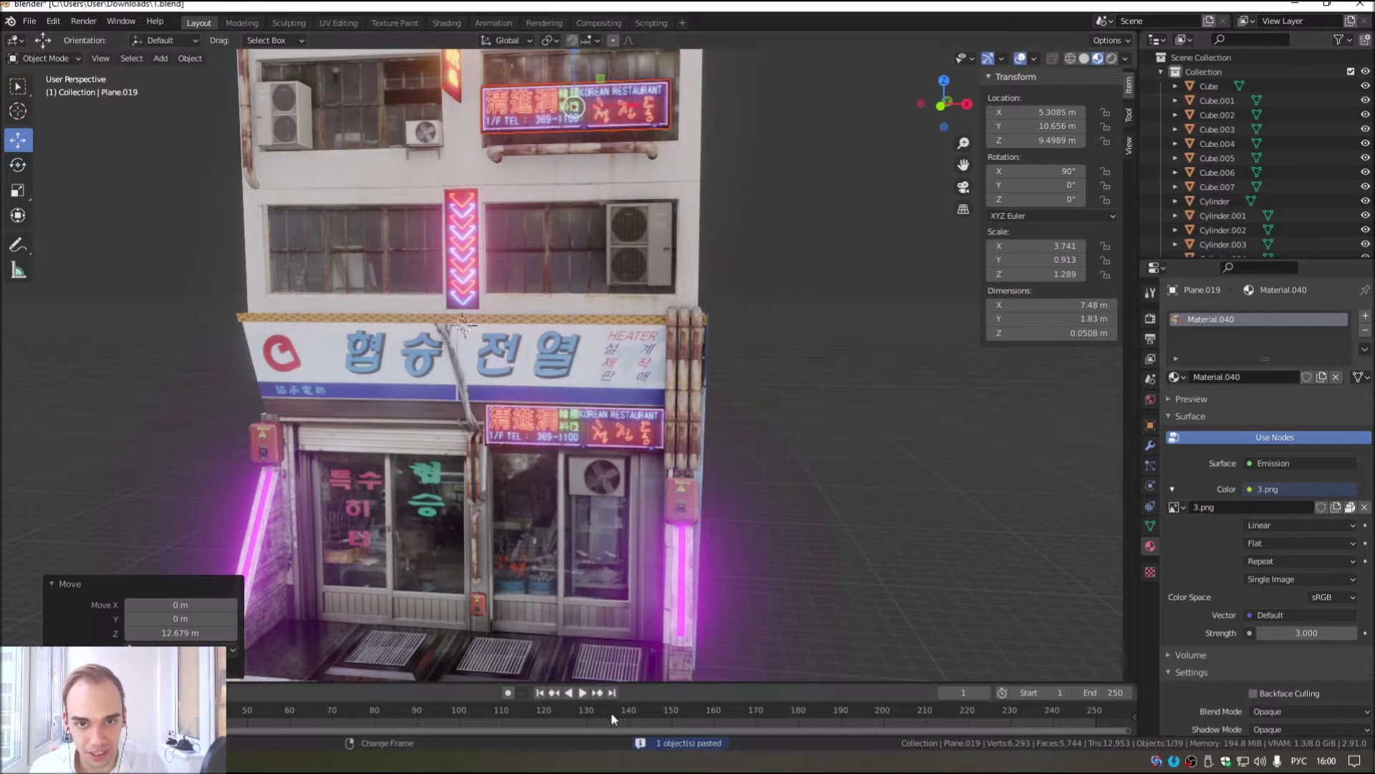
pyautogui.scroll(-2, 630, 685)
pyautogui.scroll(1, 614, 66)
pyautogui.scroll(1, 658, 359)
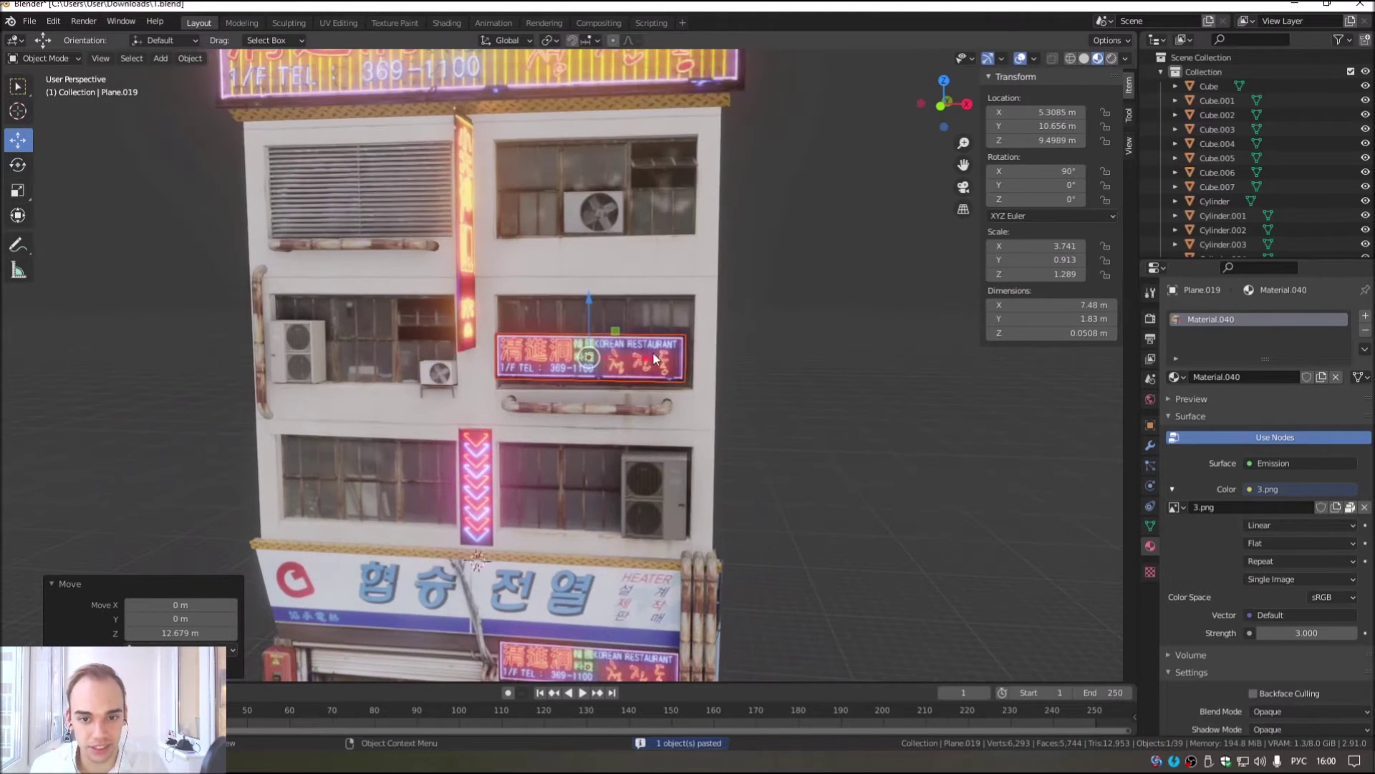
pyautogui.press('g')
pyautogui.press('x')
pyautogui.click(383, 361)
pyautogui.press('g')
pyautogui.press('z')
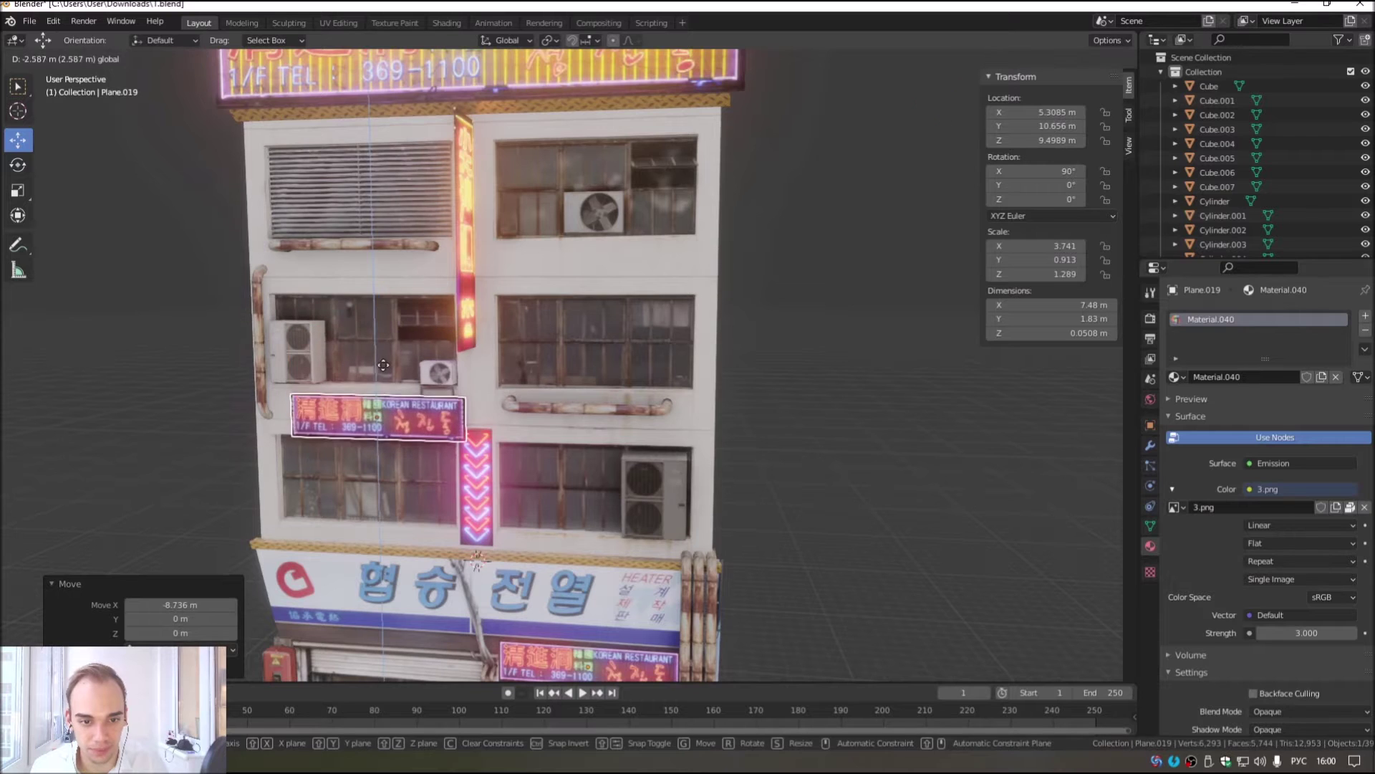
pyautogui.click(749, 433)
# Step: Duplicate the tall vertical neon sign and slide the copy down the facade
pyautogui.moveTo(749, 433)
pyautogui.mouseDown(button='middle')
pyautogui.moveTo(515, 380)
pyautogui.moveTo(462, 341)
pyautogui.mouseUp(button='middle')
pyautogui.scroll(3, 452, 351)
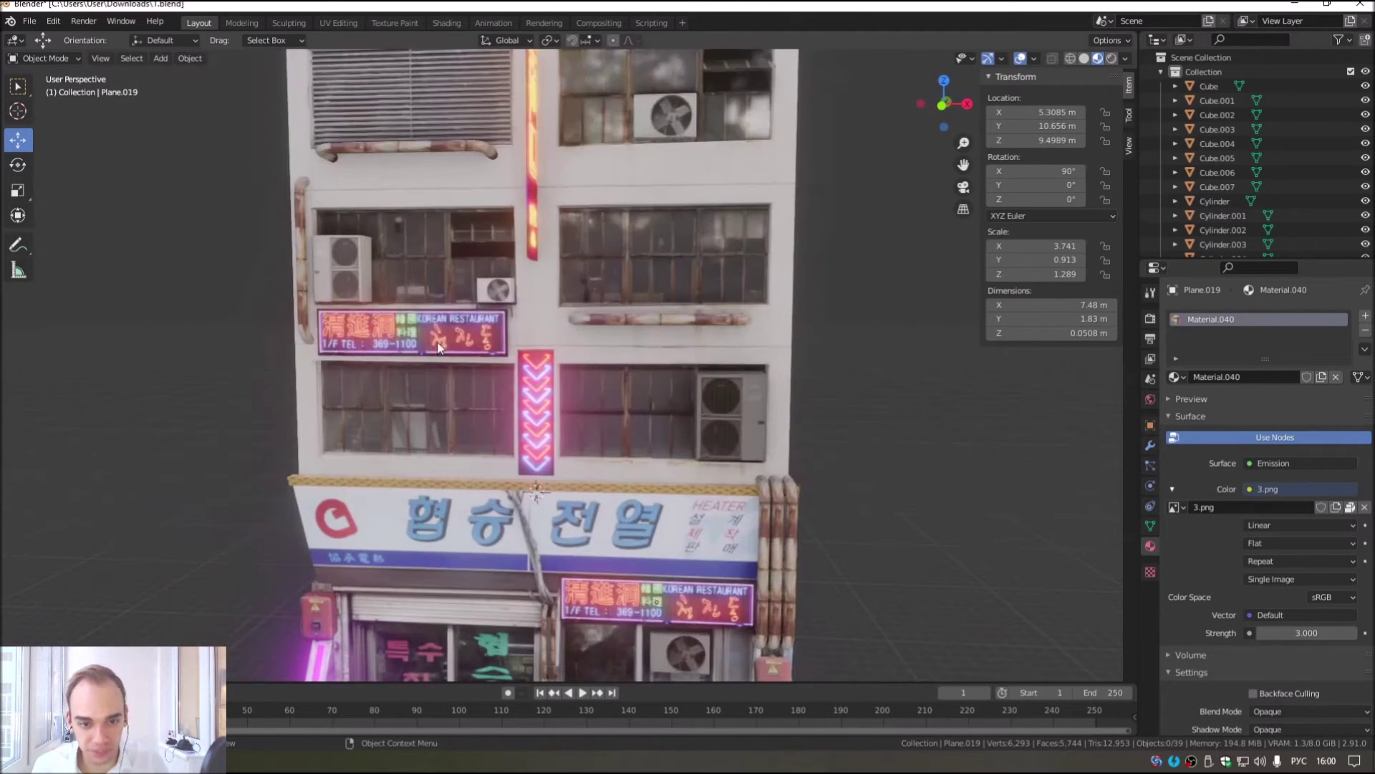
pyautogui.click(531, 440)
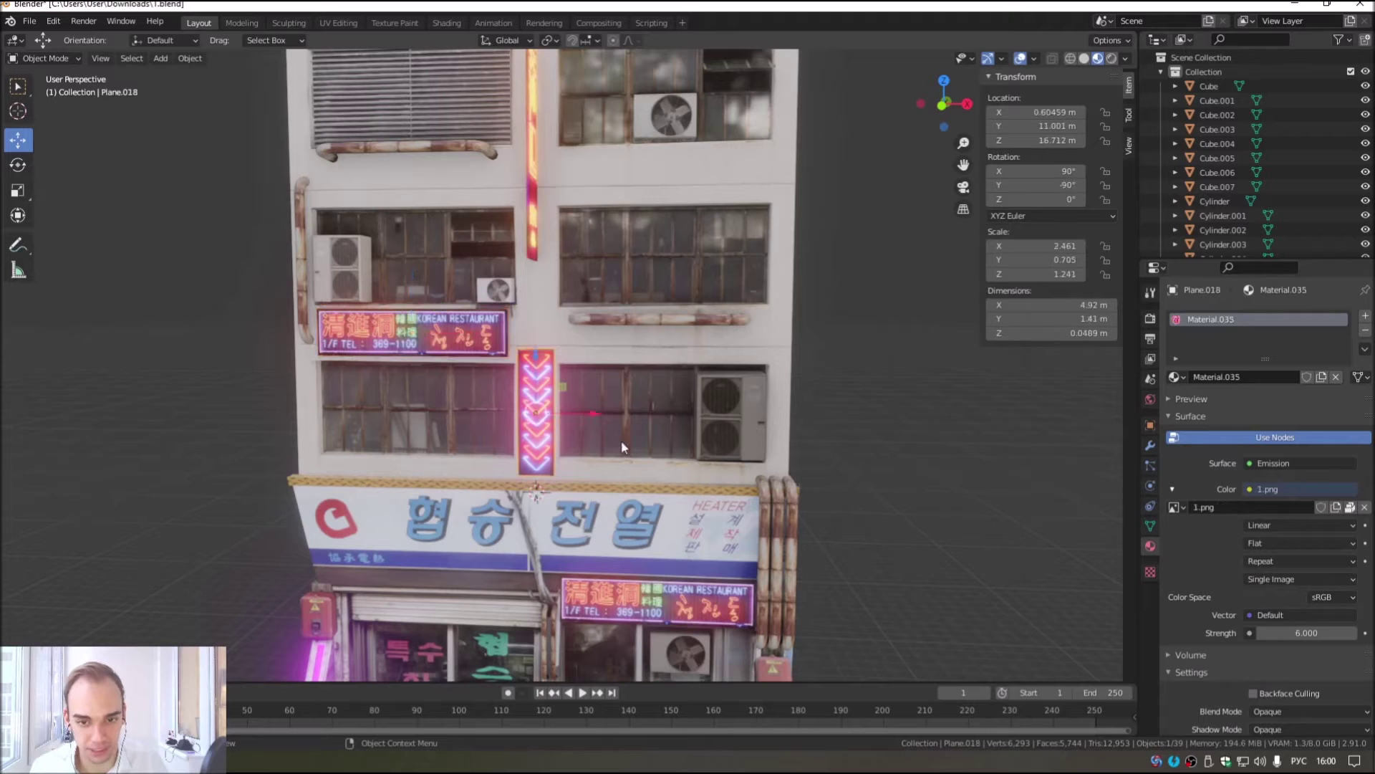
pyautogui.moveTo(531, 440); pyautogui.dragTo(510, 344, button='middle')
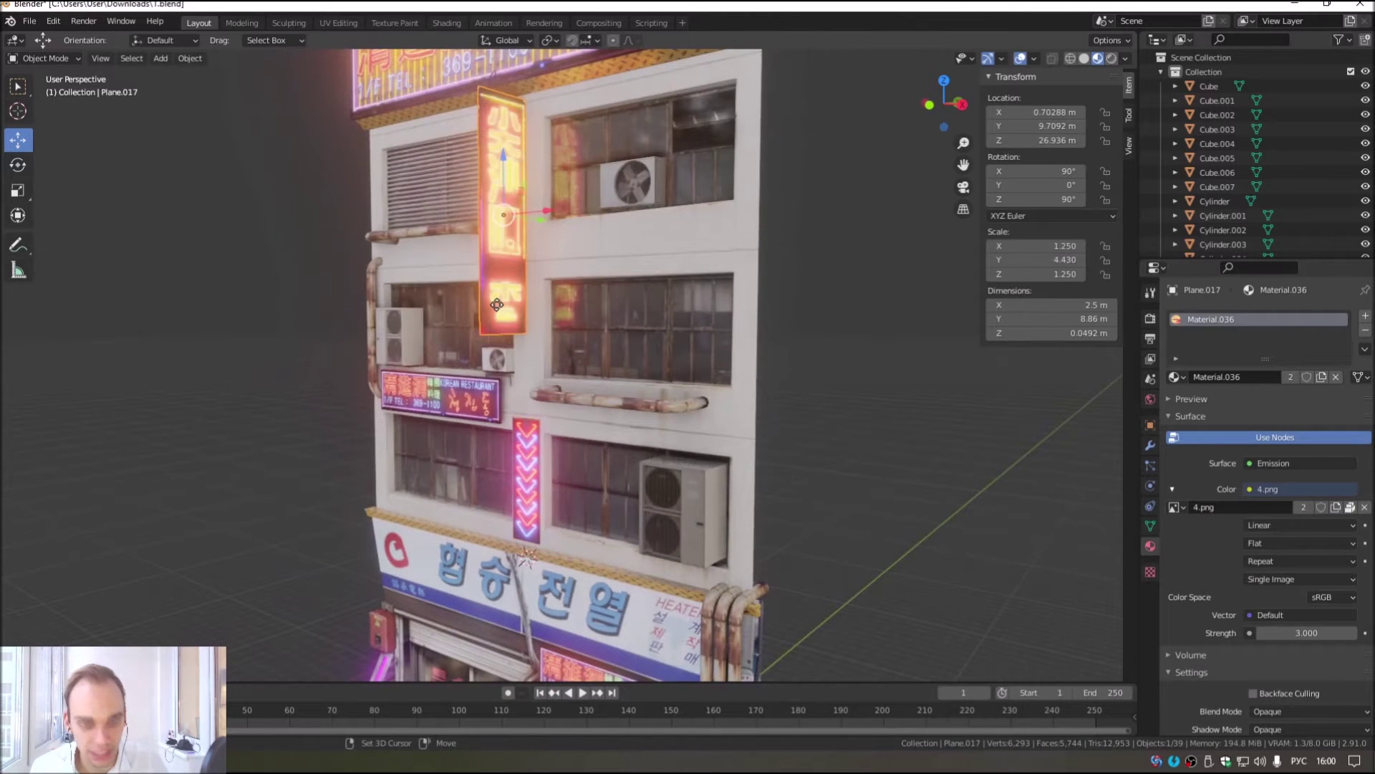
pyautogui.hotkey('shift', 'd')
pyautogui.rightClick(499, 218)
pyautogui.moveTo(504, 168)
pyautogui.mouseDown(button='middle')
pyautogui.moveTo(561, 197)
pyautogui.moveTo(512, 175)
pyautogui.mouseUp(button='middle')
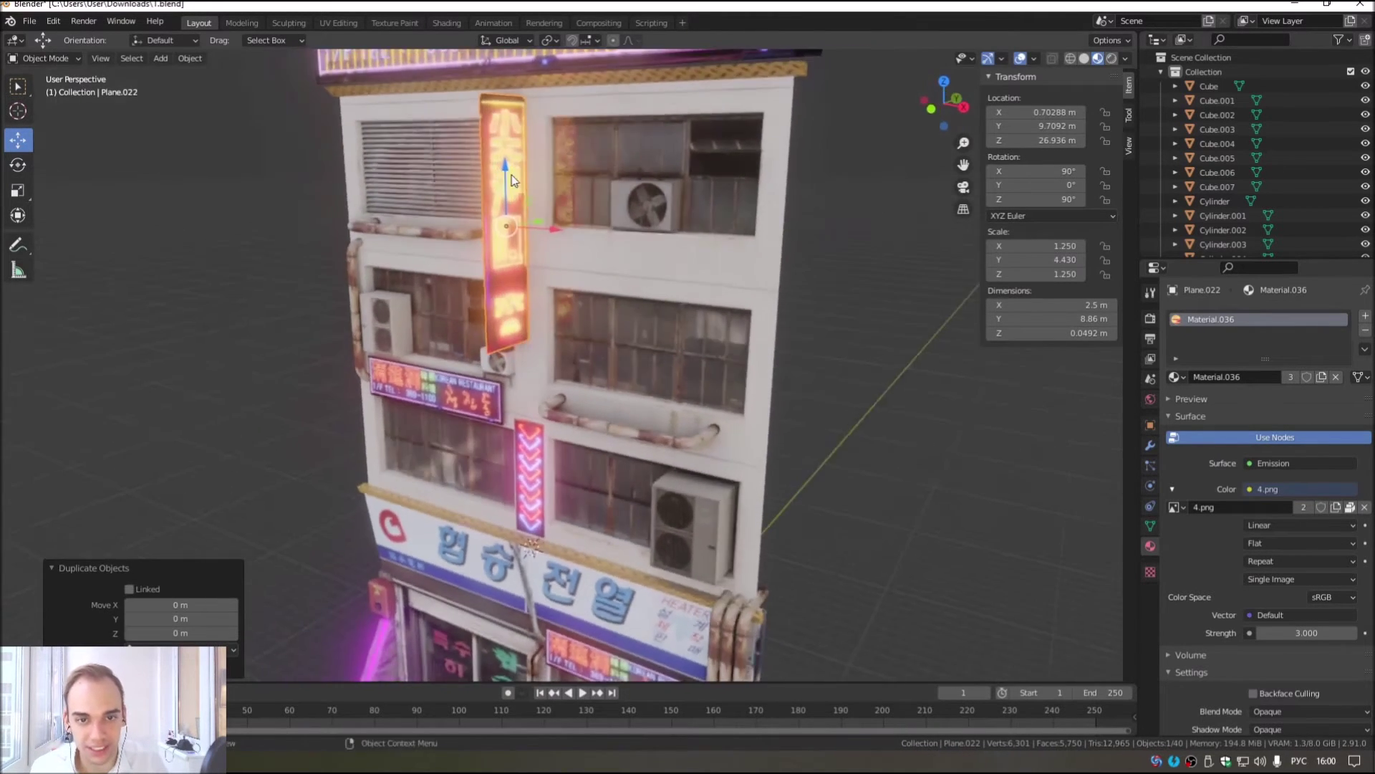
pyautogui.moveTo(511, 175)
pyautogui.mouseDown()
pyautogui.moveTo(512, 340)
pyautogui.moveTo(536, 424)
pyautogui.mouseUp()
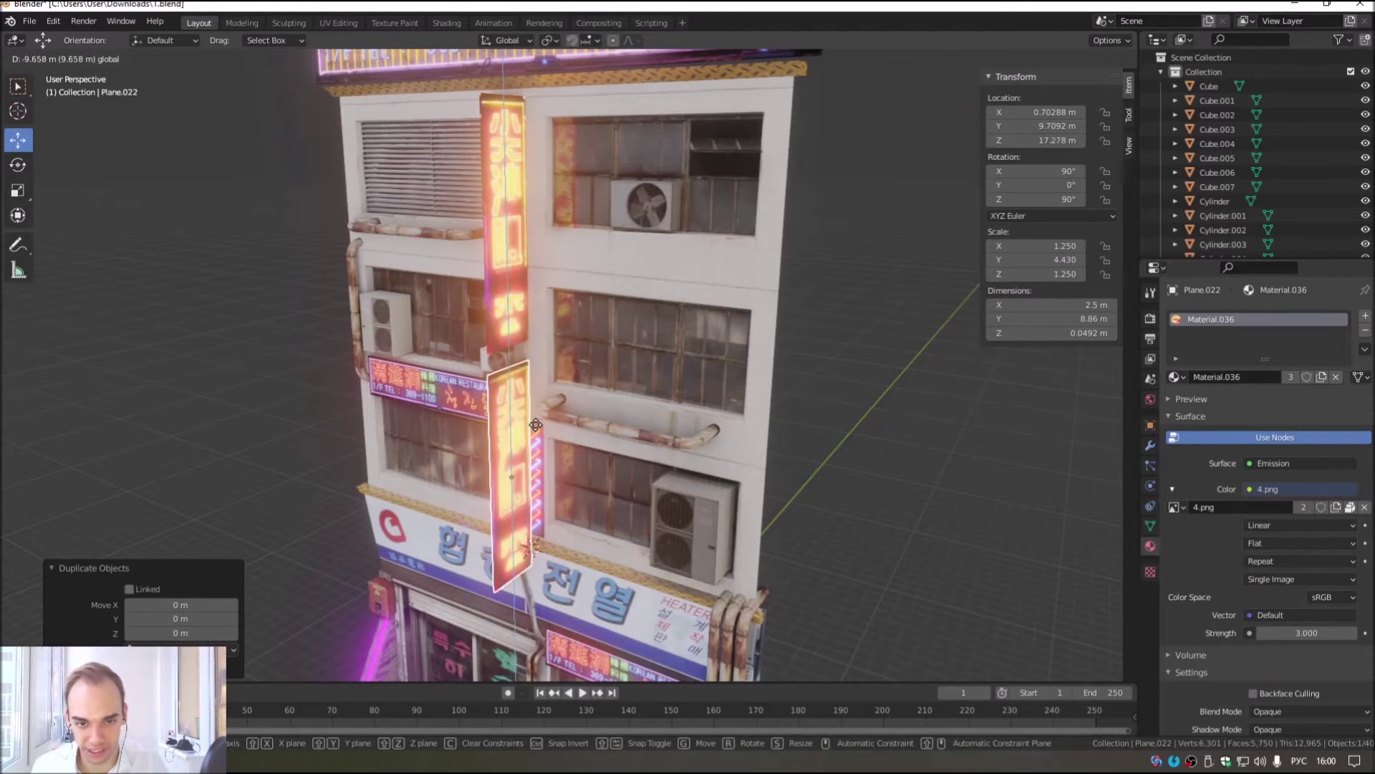
# Step: Confirm the duplicate's lower position and set its Z rotation to 0° to face front
pyautogui.click(536, 425)
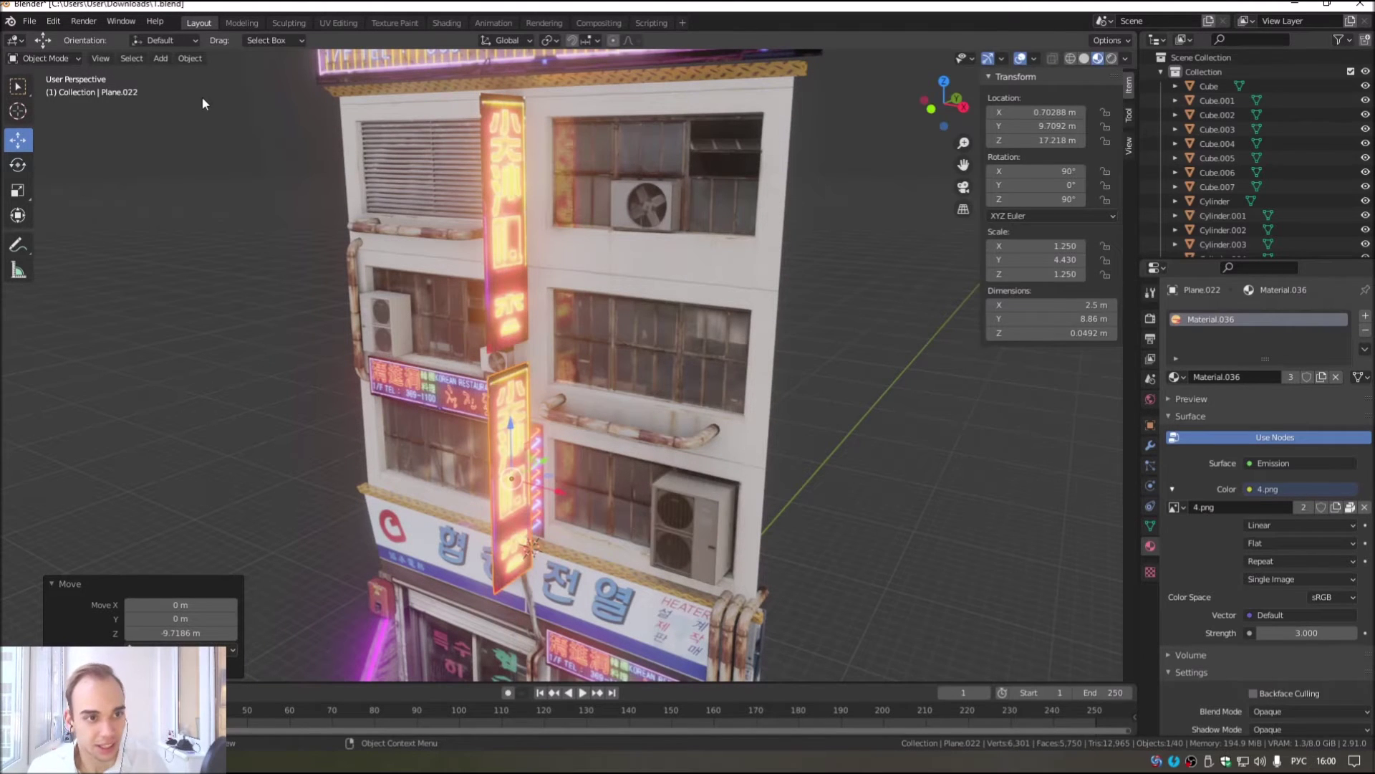
pyautogui.moveTo(517, 379)
pyautogui.mouseDown(button='middle')
pyautogui.moveTo(527, 423)
pyautogui.moveTo(607, 272)
pyautogui.moveTo(530, 290)
pyautogui.mouseUp(button='middle')
pyautogui.moveTo(517, 409); pyautogui.dragTo(655, 441, button='middle')
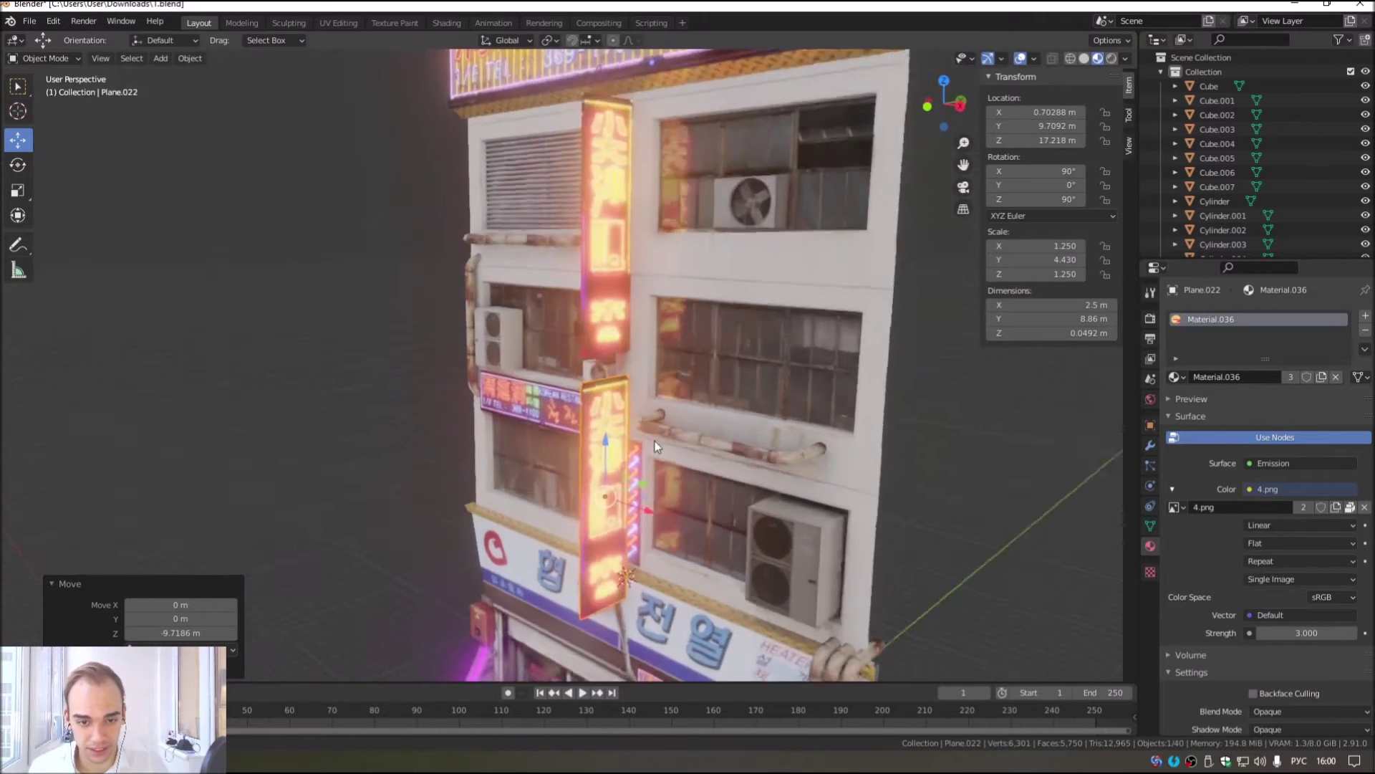
pyautogui.scroll(3, 654, 441)
pyautogui.scroll(3, 132, 100)
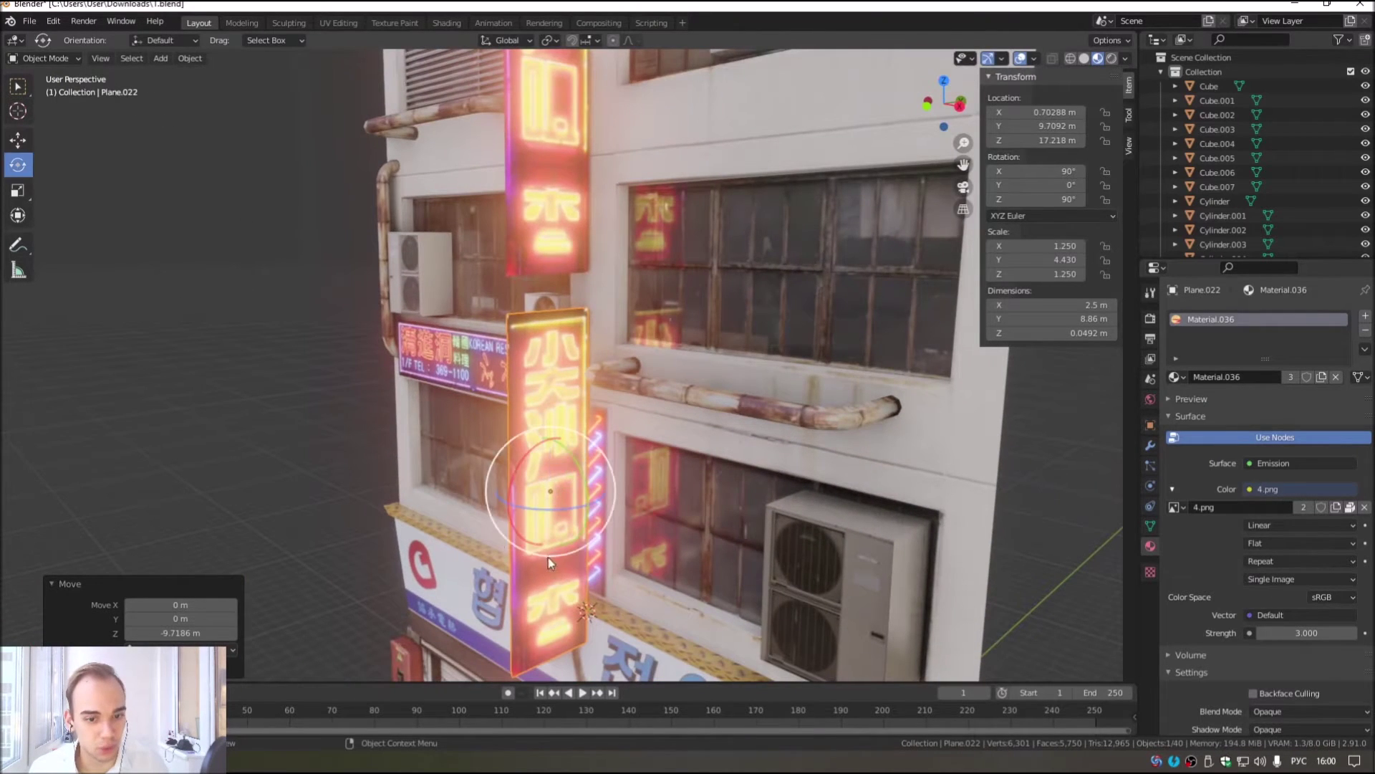
pyautogui.moveTo(560, 514); pyautogui.dragTo(537, 491)
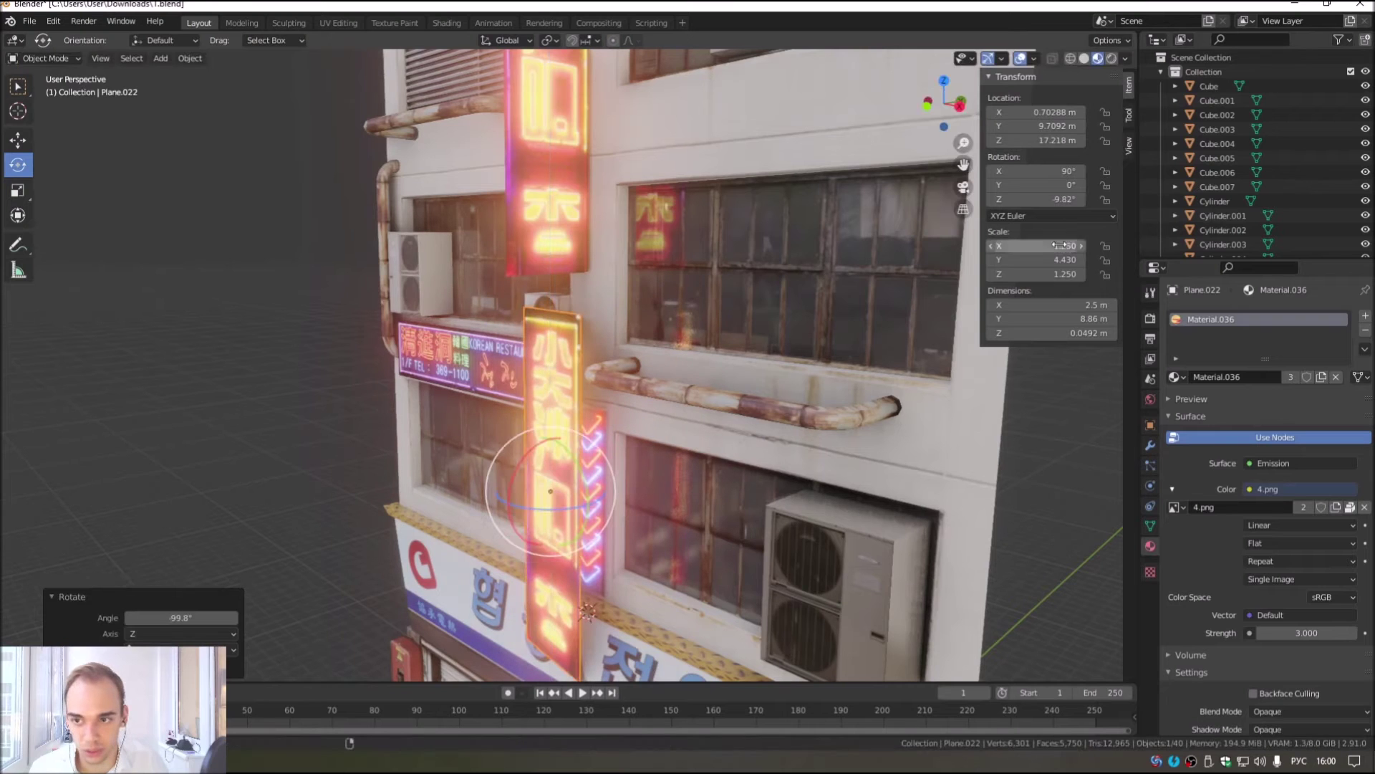
pyautogui.press('Return')
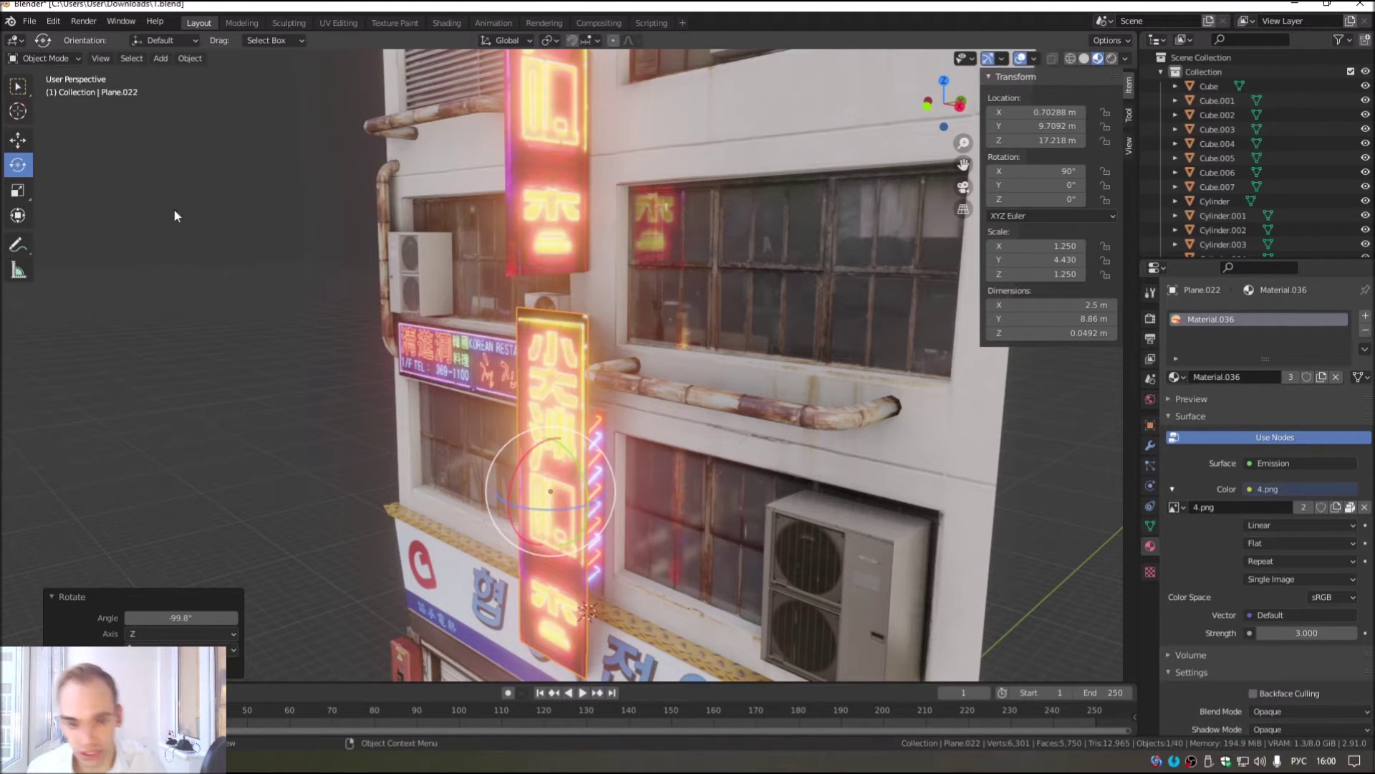
# Step: Shift the duplicate sign along Y off the wall and left across the facade
pyautogui.moveTo(601, 499); pyautogui.dragTo(611, 495)
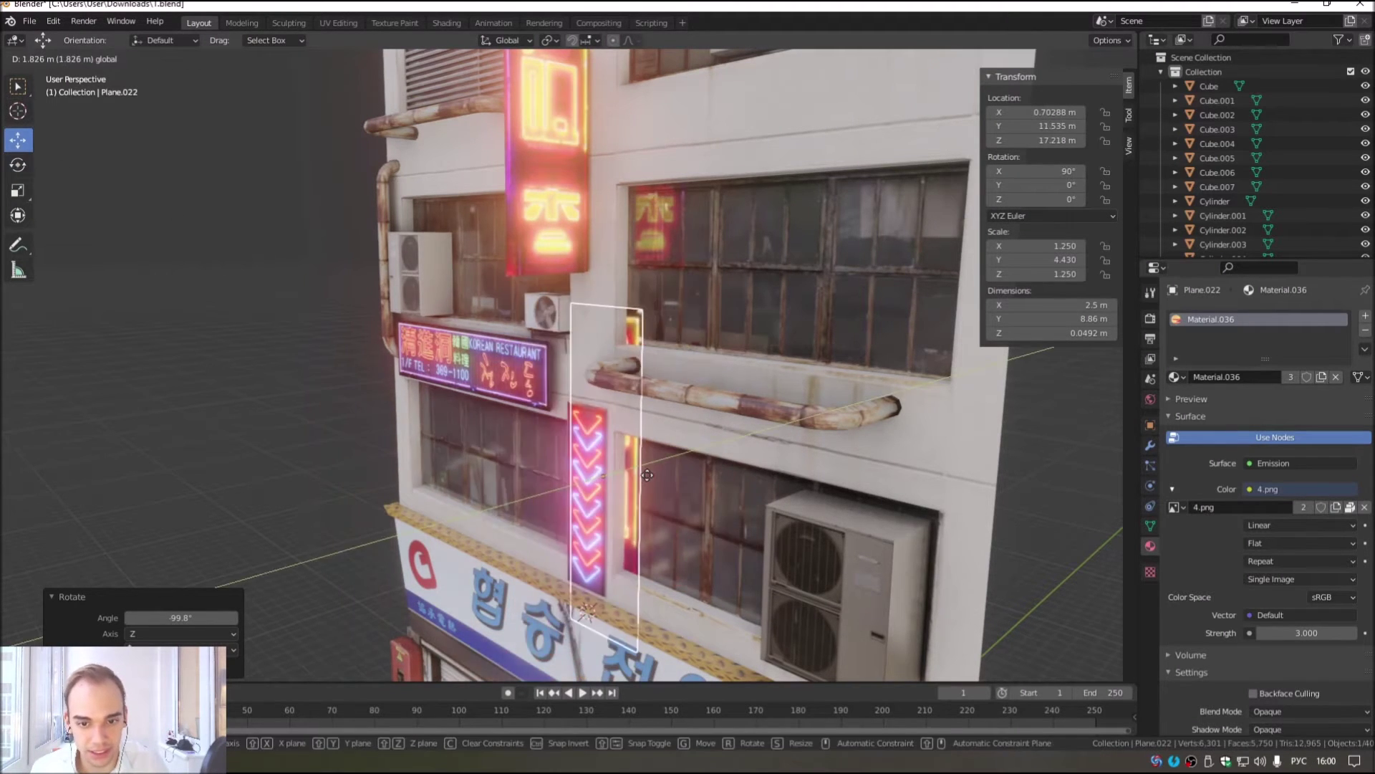
pyautogui.keyDown('shift'); pyautogui.moveTo(610, 494); pyautogui.dragTo(617, 391, button='middle'); pyautogui.keyUp('shift')
pyautogui.moveTo(617, 391); pyautogui.dragTo(752, 387)
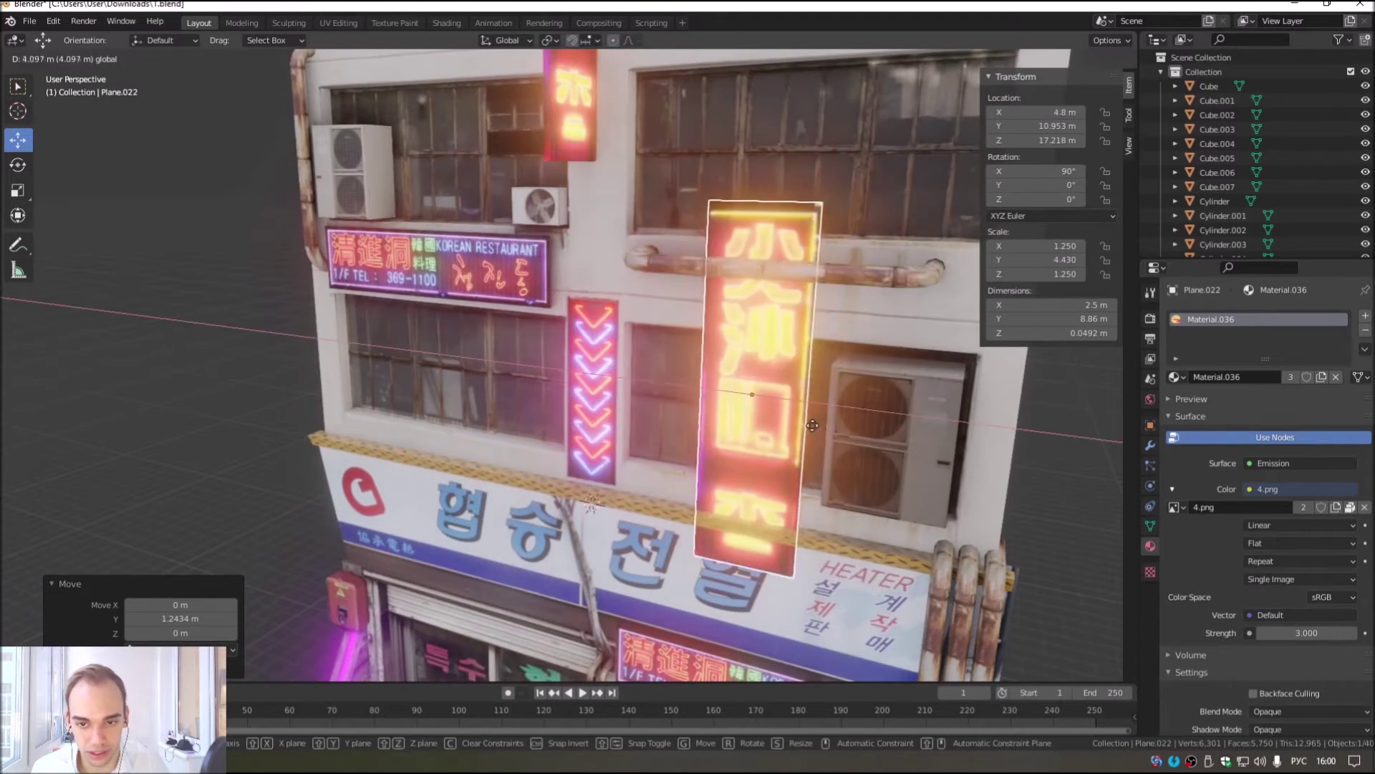
pyautogui.moveTo(758, 478)
pyautogui.mouseDown(button='middle')
pyautogui.moveTo(687, 435)
pyautogui.moveTo(727, 393)
pyautogui.mouseUp(button='middle')
pyautogui.moveTo(728, 393); pyautogui.dragTo(458, 382)
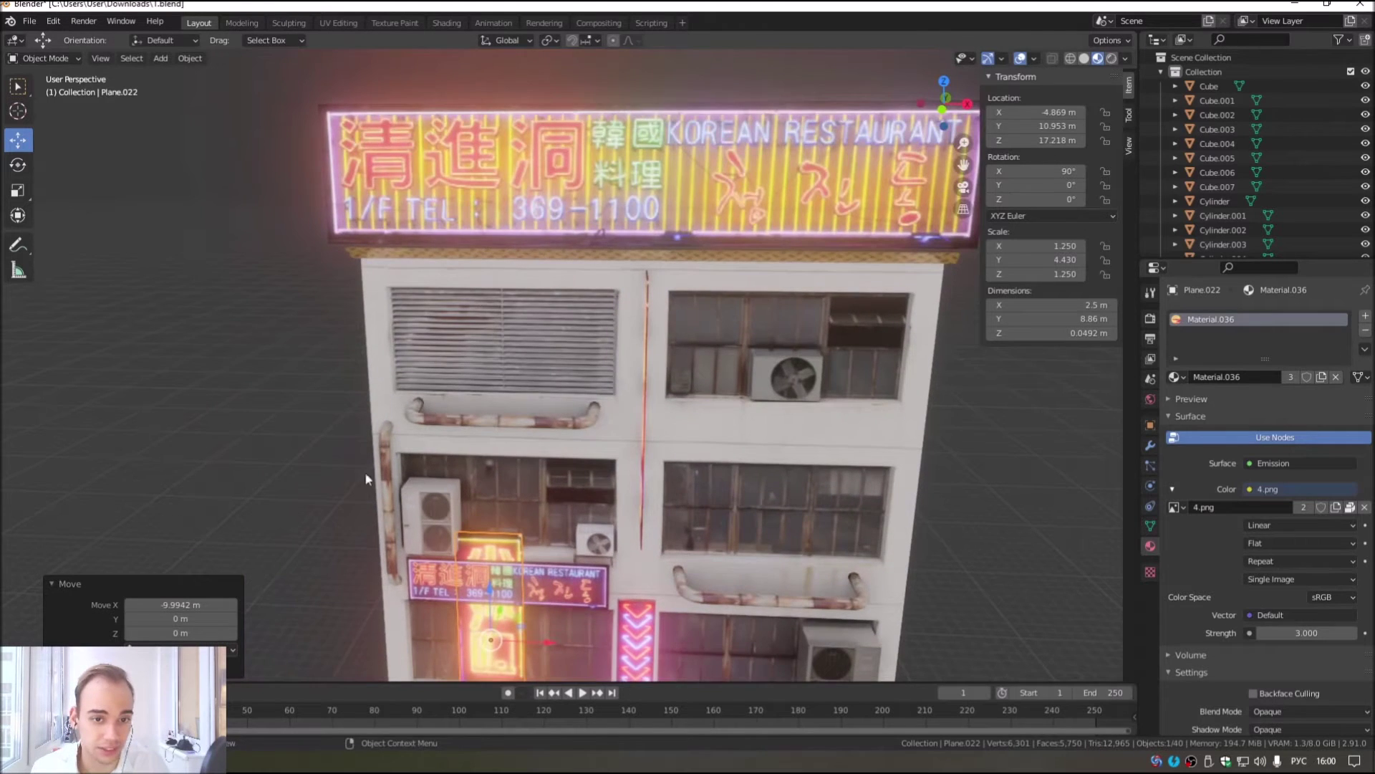
# Step: Lower the duplicate sign along Z toward the storefront, over the shop sign
pyautogui.keyDown('shift'); pyautogui.moveTo(365, 478); pyautogui.dragTo(500, 447, button='middle'); pyautogui.keyUp('shift')
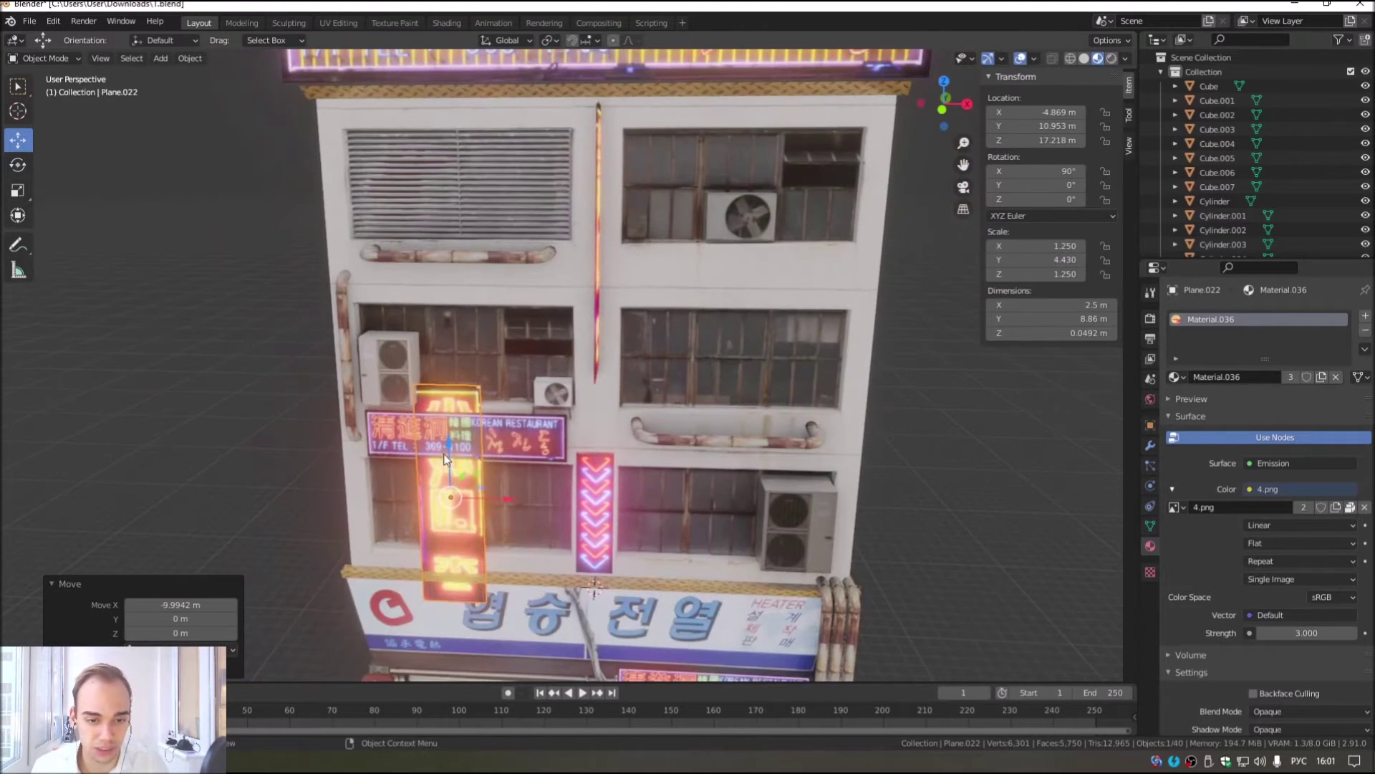
pyautogui.press('g')
pyautogui.press('z')
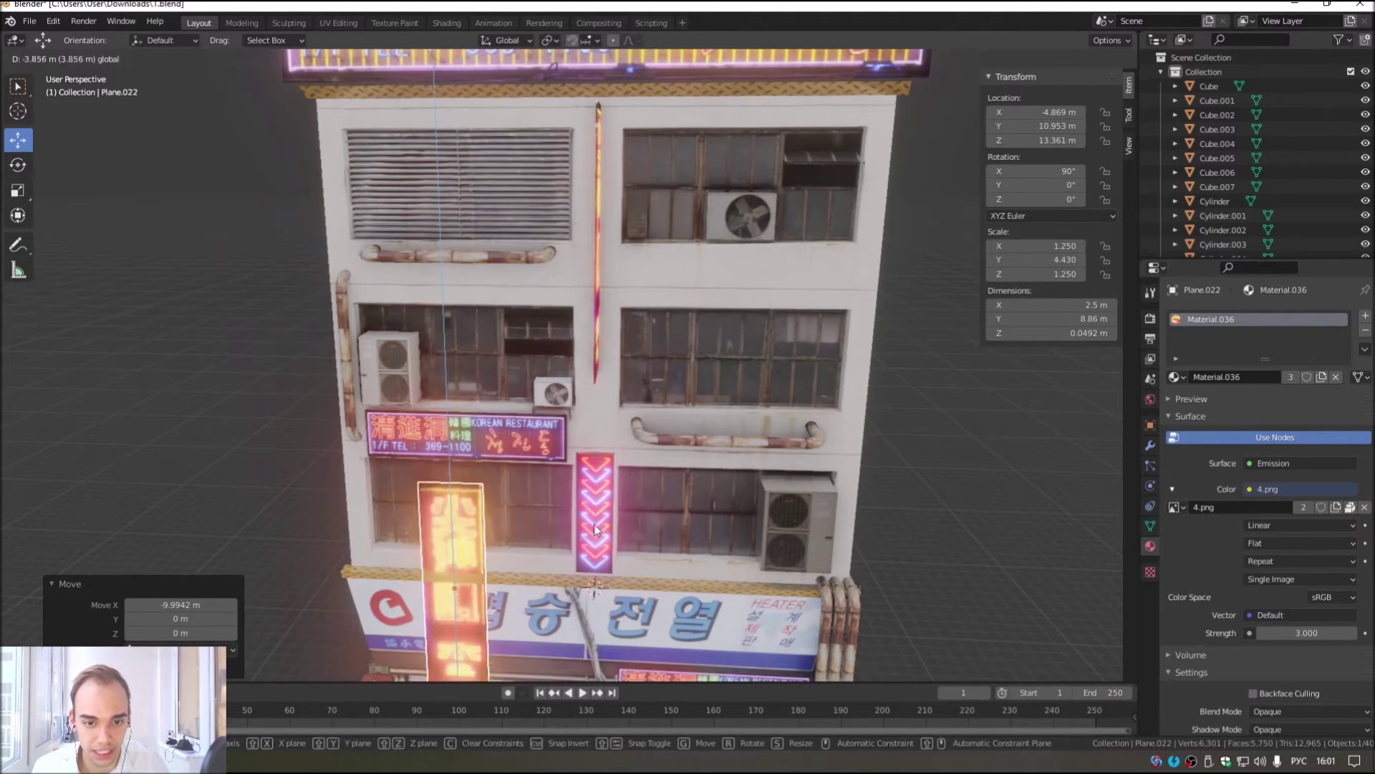
pyautogui.click(591, 516)
pyautogui.scroll(-5, 591, 515)
pyautogui.scroll(6, 591, 516)
# Step: Lower the neon sign along Z and scale it down uniformly
pyautogui.press('g')
pyautogui.press('z')
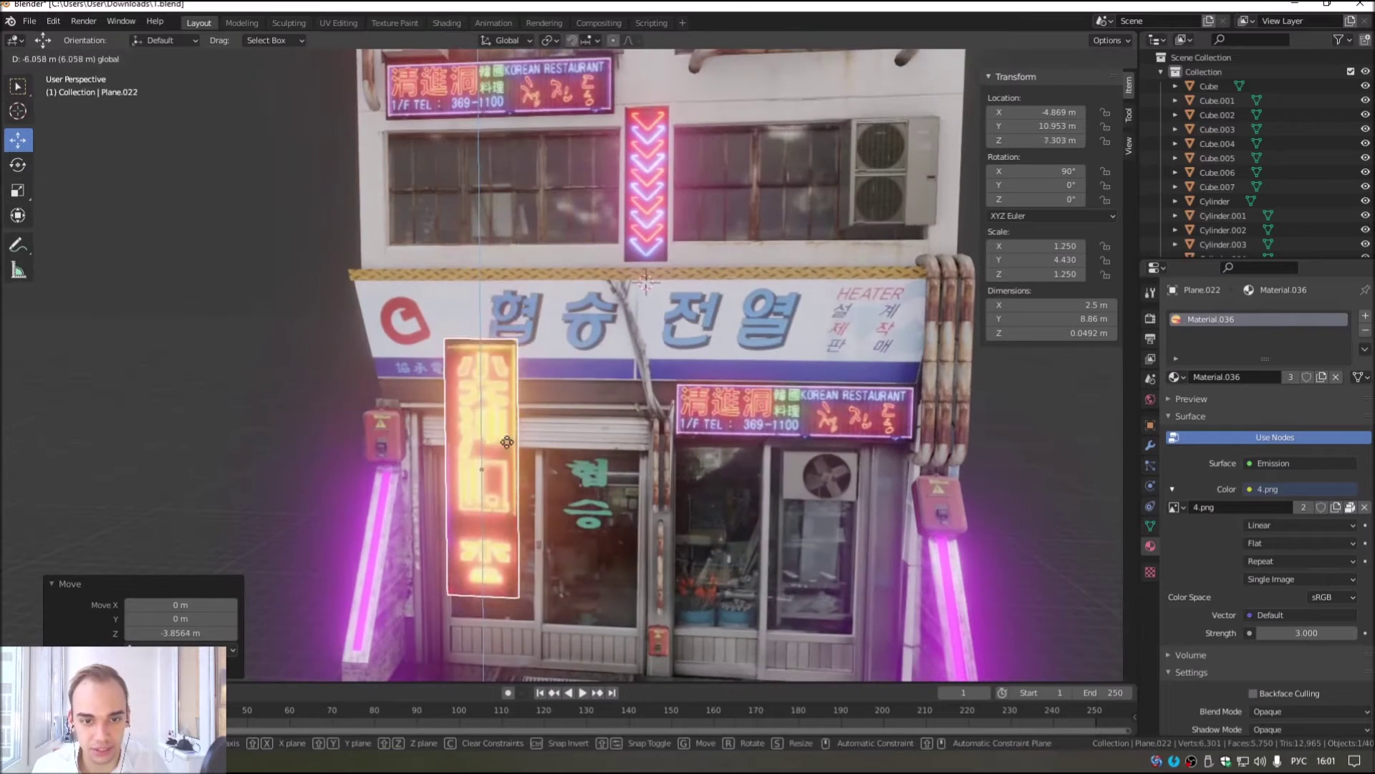
pyautogui.click(543, 502)
pyautogui.keyDown('shift'); pyautogui.moveTo(543, 501); pyautogui.dragTo(543, 357, button='middle'); pyautogui.keyUp('shift')
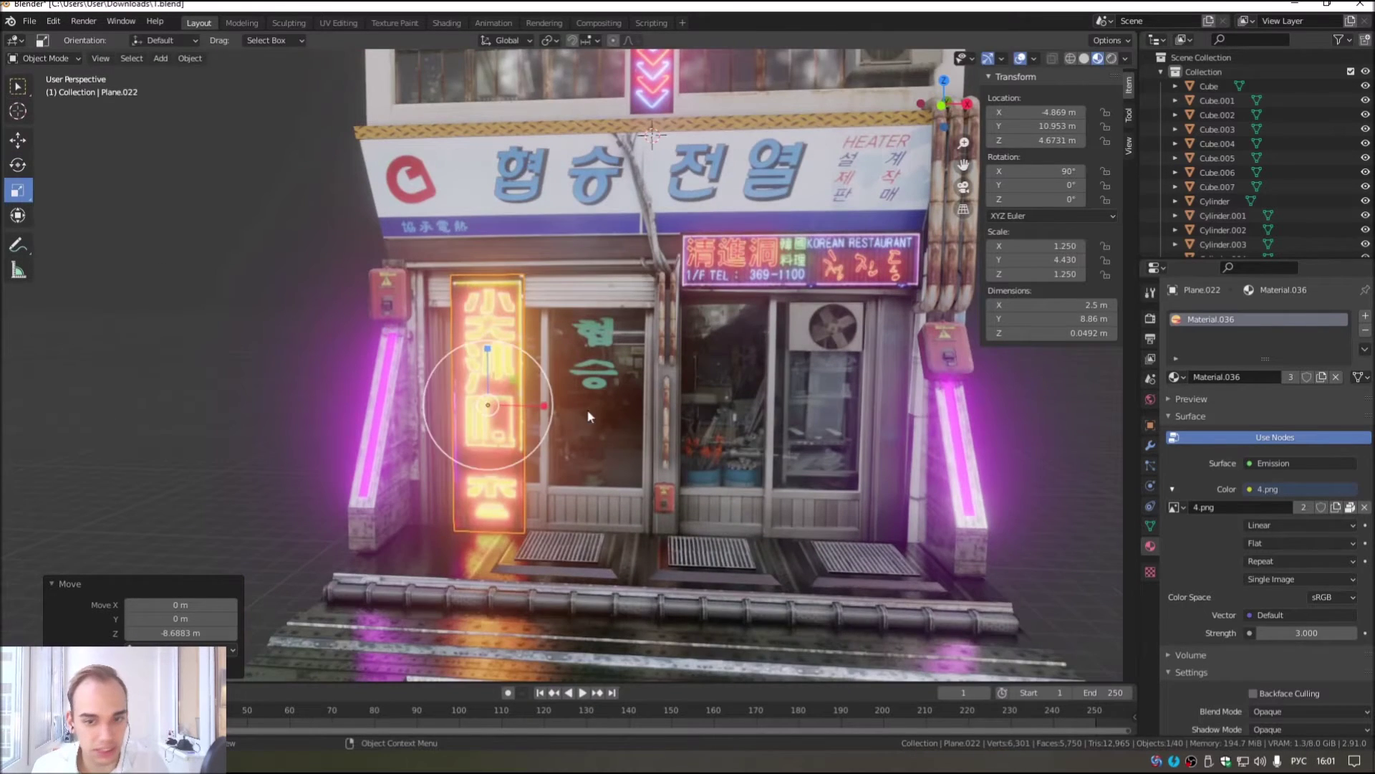
pyautogui.scroll(2, 580, 405)
pyautogui.press('s')
pyautogui.click(516, 427)
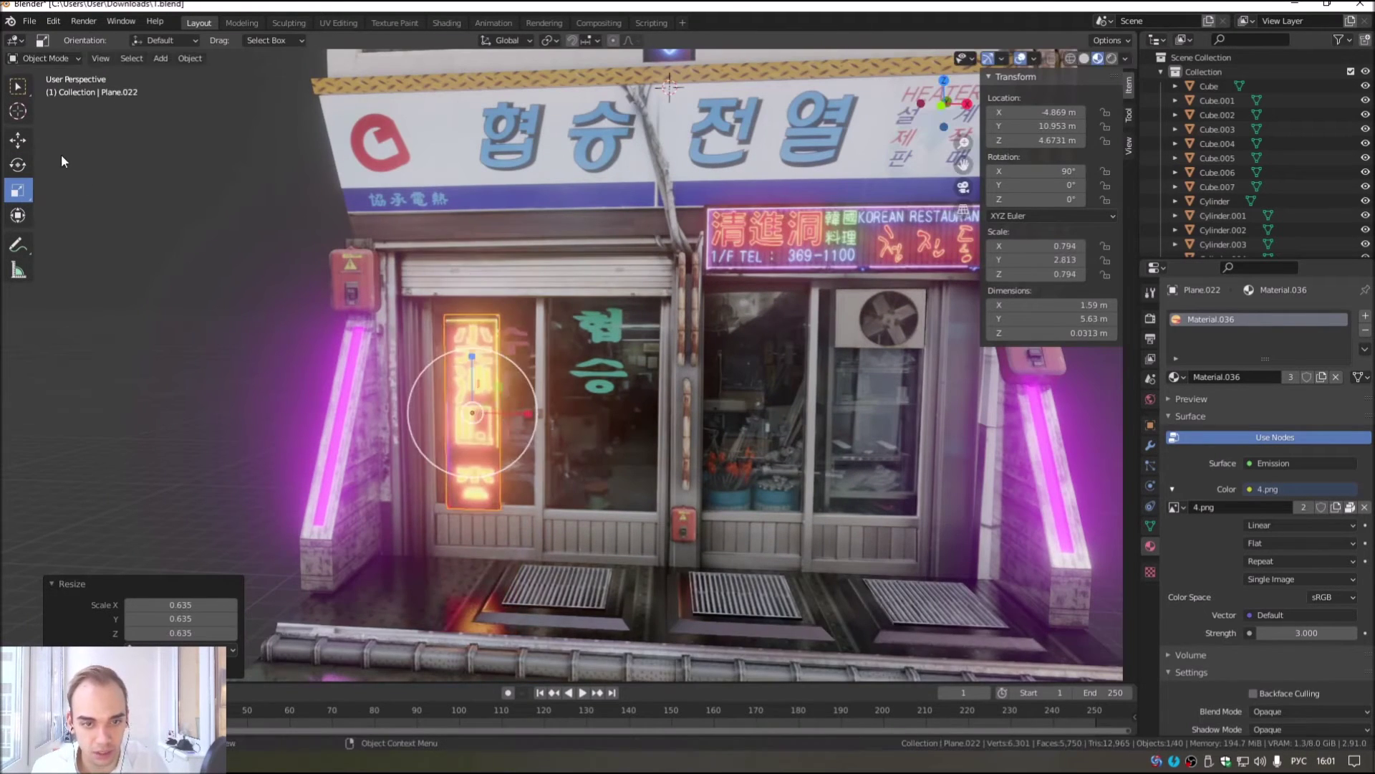
# Step: Raise the sign slightly on Z and push it back along Y
pyautogui.press('g')
pyautogui.press('z')
pyautogui.click(486, 354)
pyautogui.scroll(2, 486, 354)
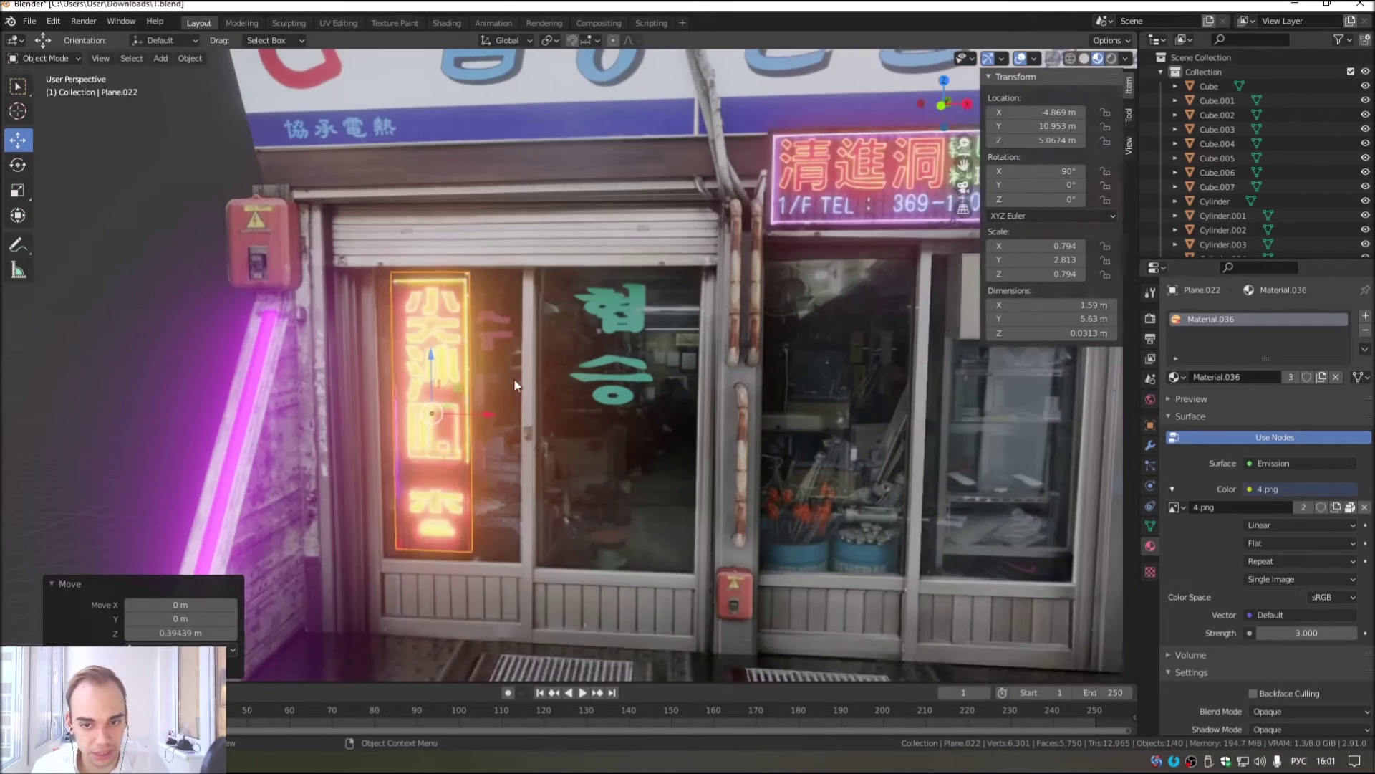
pyautogui.scroll(2, 501, 430)
pyautogui.press('g')
pyautogui.press('y')
pyautogui.click(479, 446)
pyautogui.scroll(2, 763, 361)
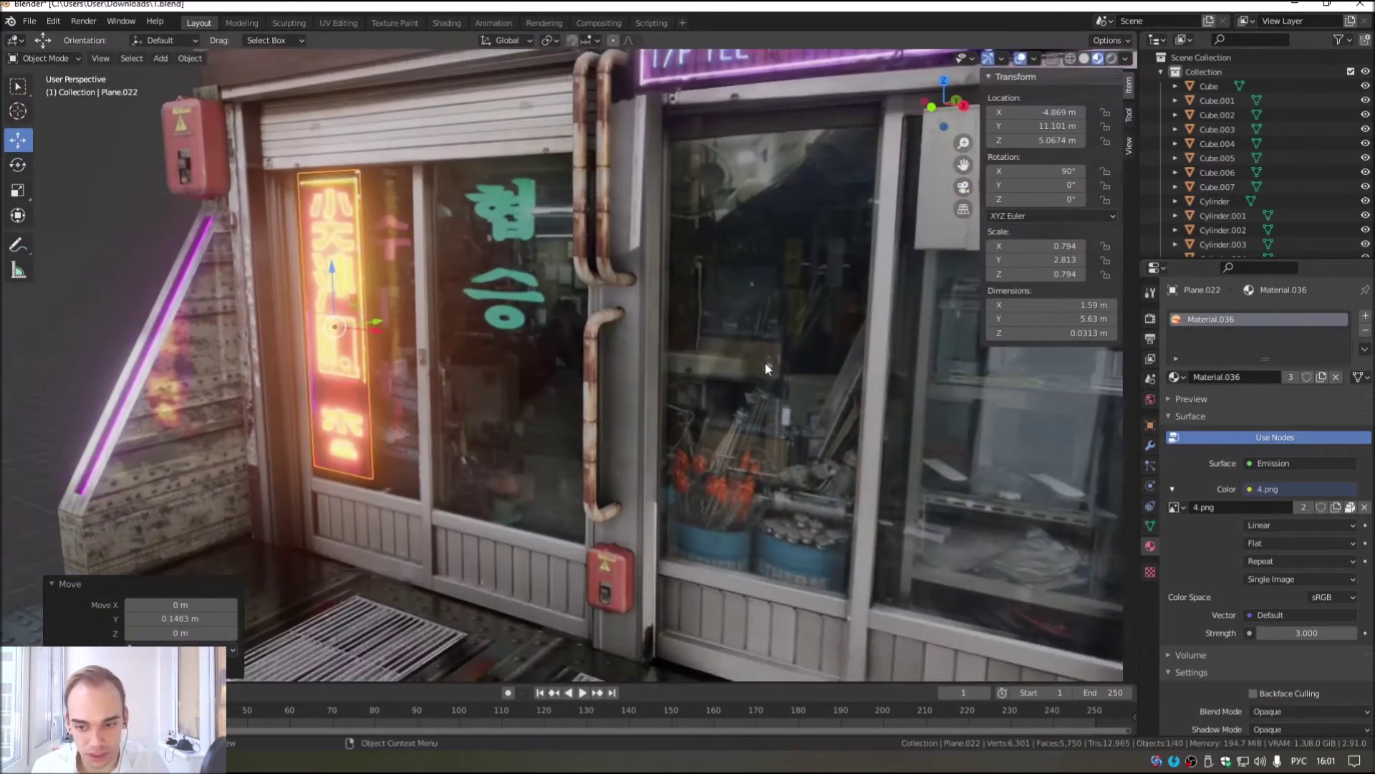
# Step: Slide the sign deeper along Y so it sits behind the left window glass
pyautogui.keyDown('shift'); pyautogui.moveTo(763, 361); pyautogui.dragTo(695, 487, button='middle'); pyautogui.keyUp('shift')
pyautogui.scroll(2, 751, 455)
pyautogui.scroll(2, 750, 456)
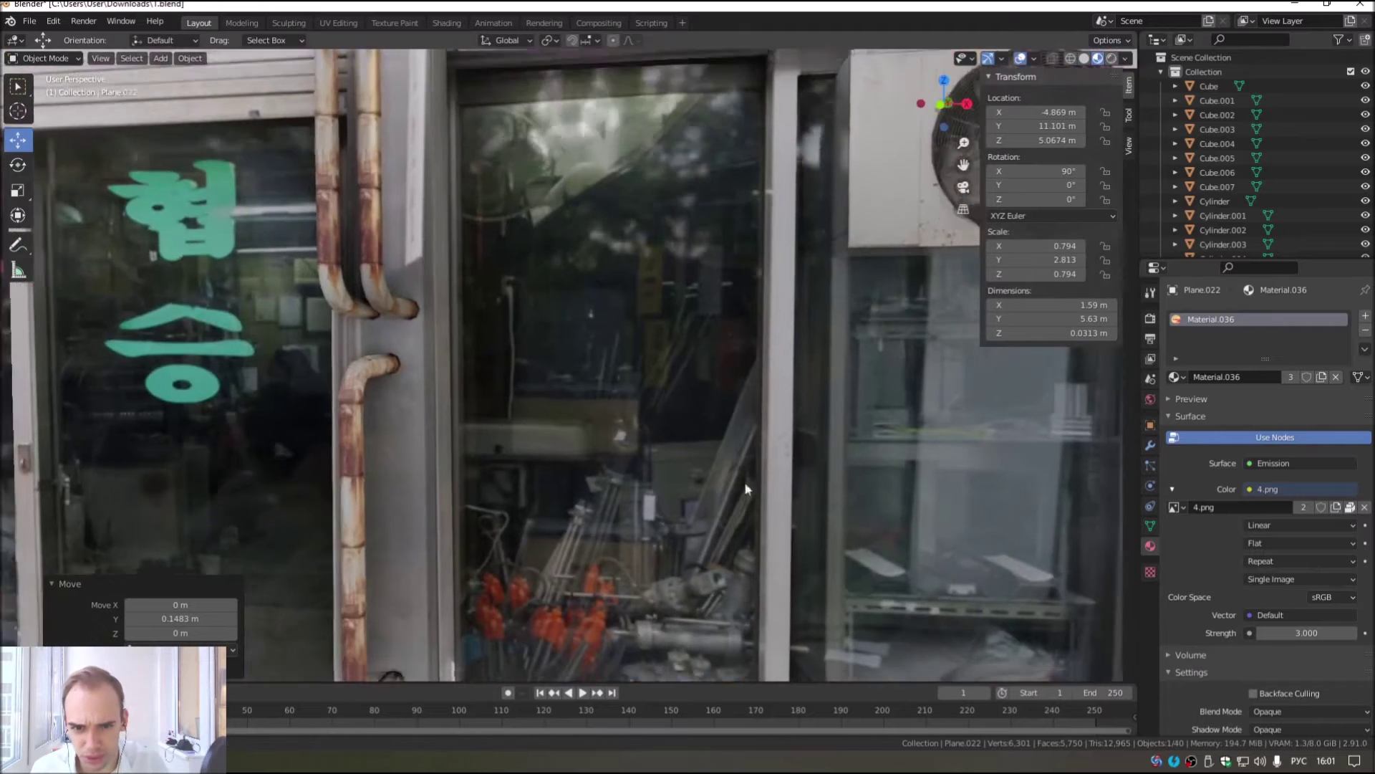
pyautogui.scroll(-1, 655, 476)
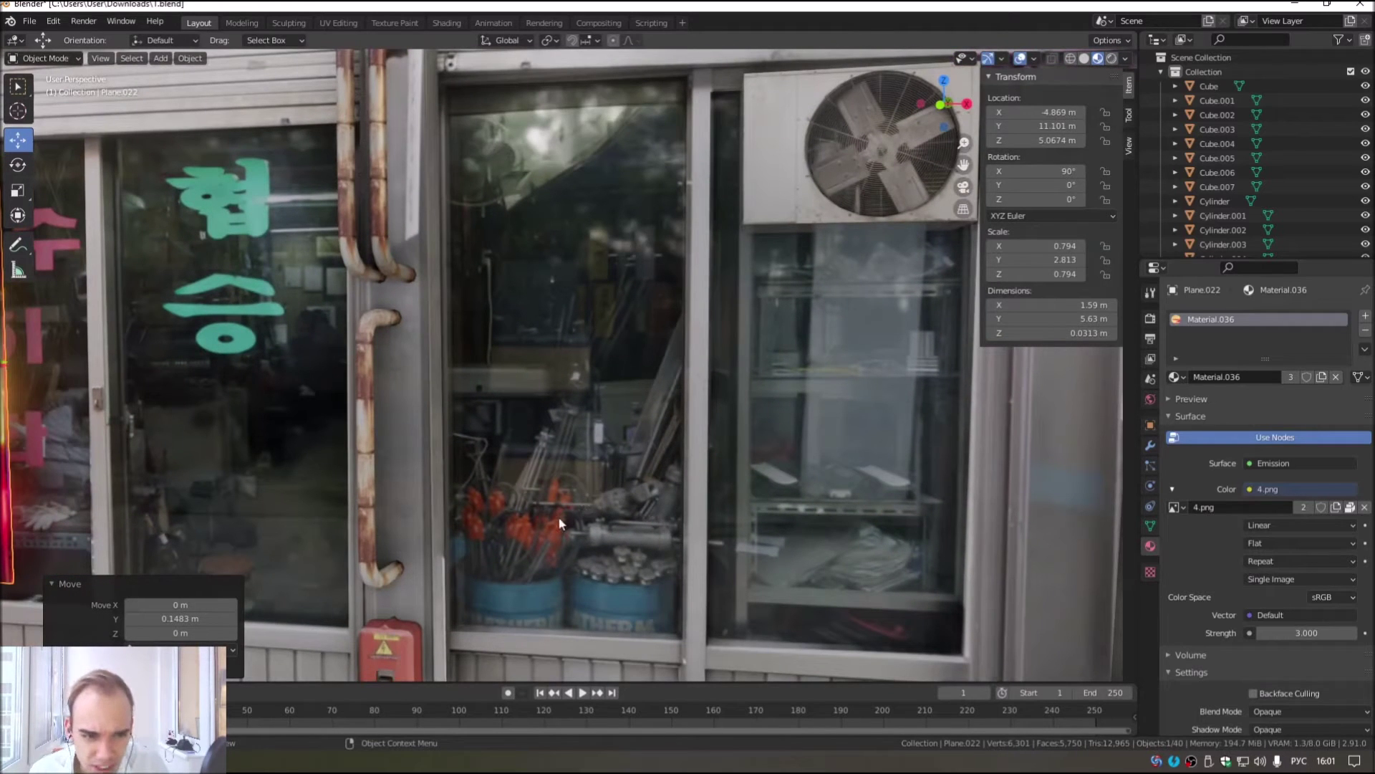
pyautogui.keyDown('shift'); pyautogui.moveTo(397, 509); pyautogui.dragTo(508, 504, button='middle'); pyautogui.keyUp('shift')
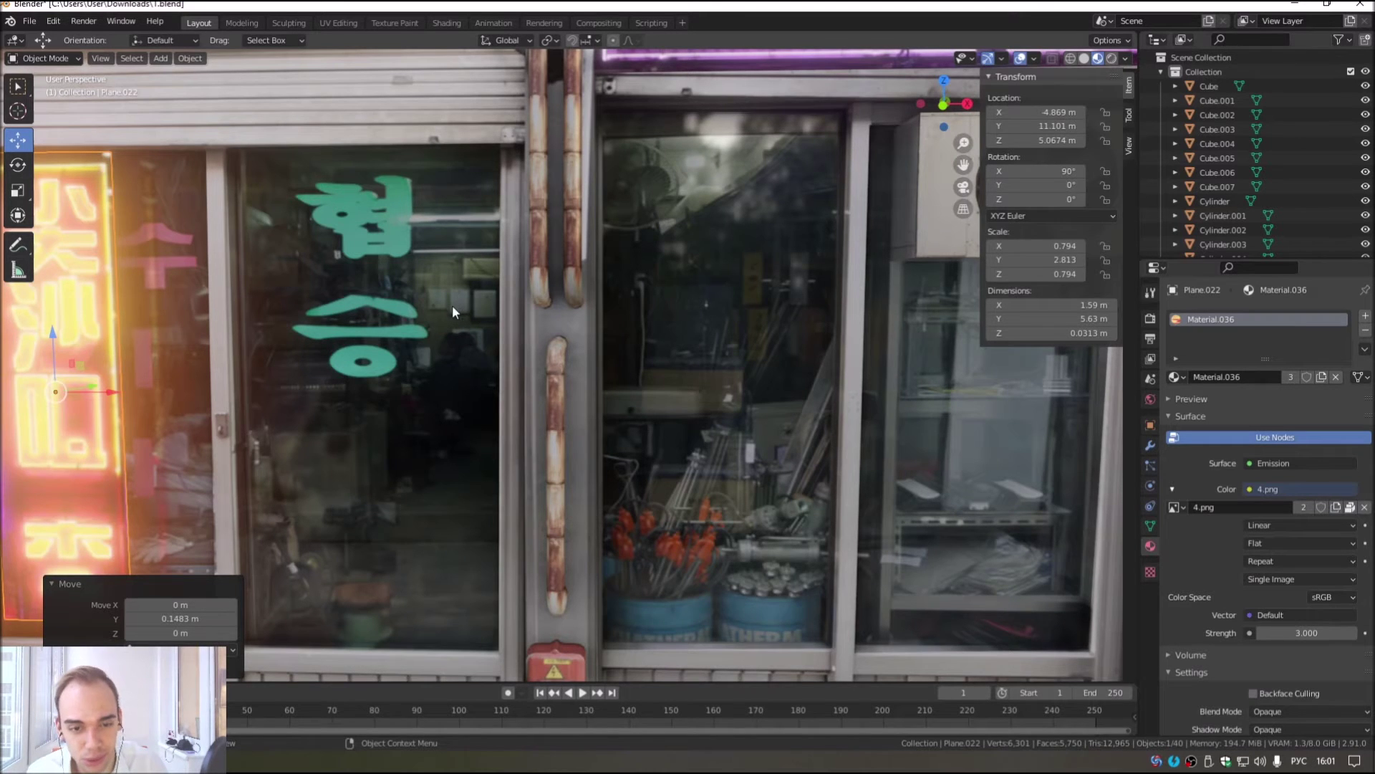
pyautogui.scroll(-3, 454, 358)
pyautogui.scroll(5, 484, 393)
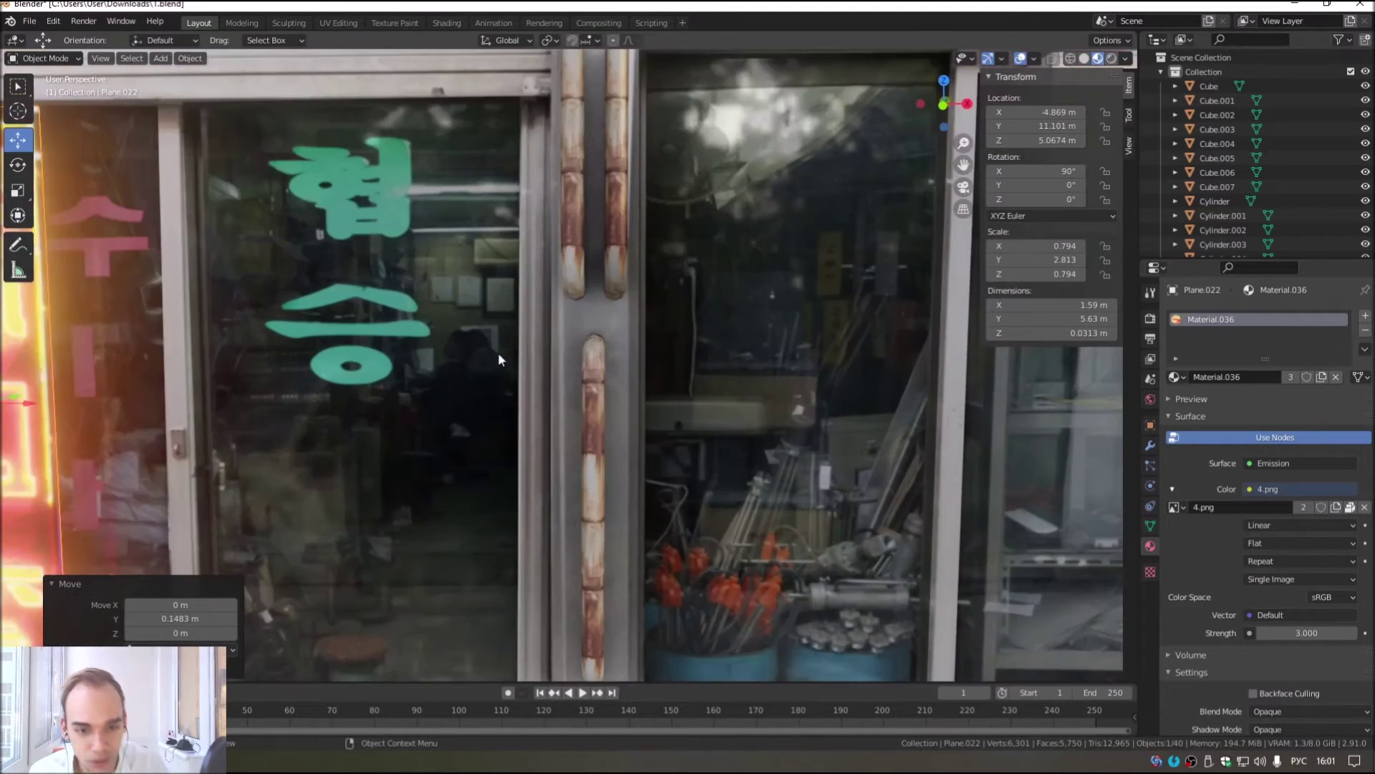
pyautogui.scroll(-3, 431, 324)
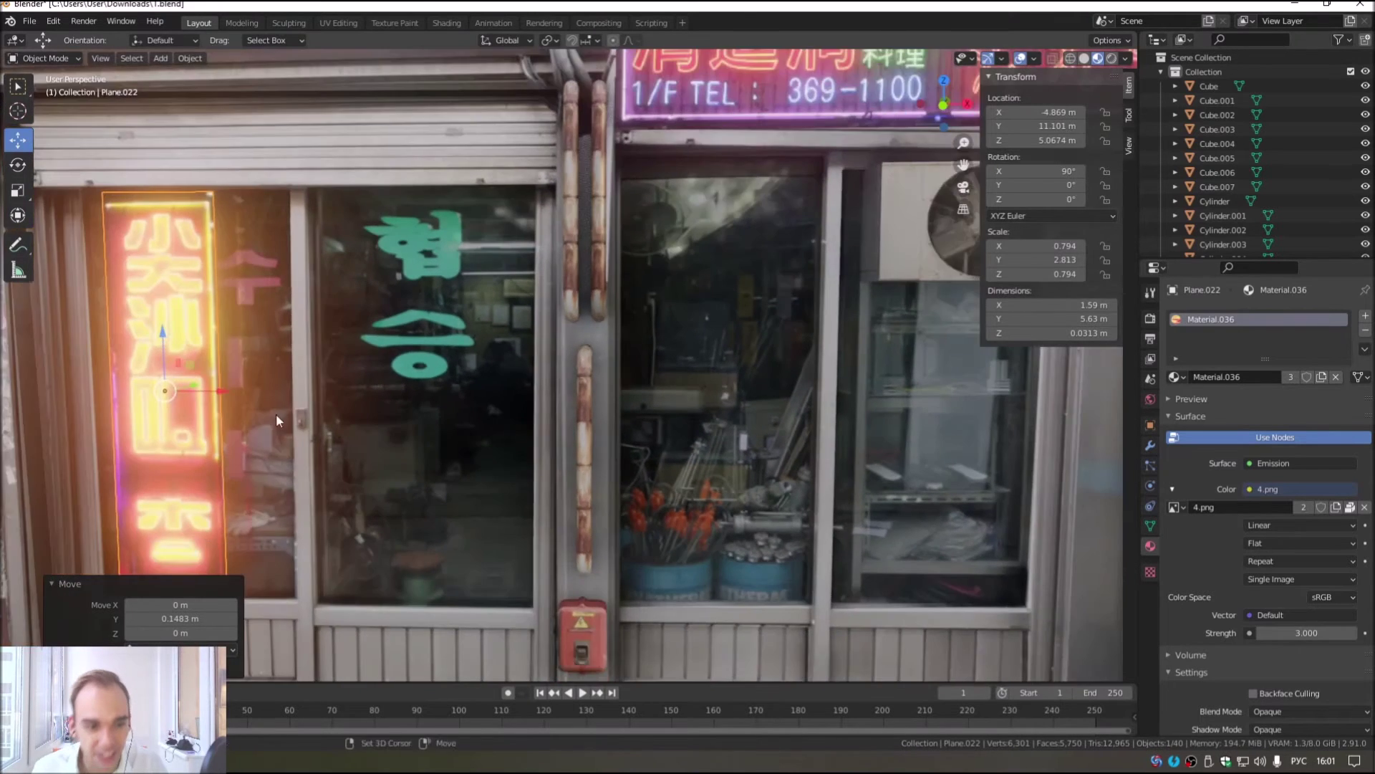
pyautogui.moveTo(273, 415); pyautogui.dragTo(350, 423, button='middle')
pyautogui.scroll(3, 358, 380)
pyautogui.moveTo(356, 379); pyautogui.dragTo(404, 374)
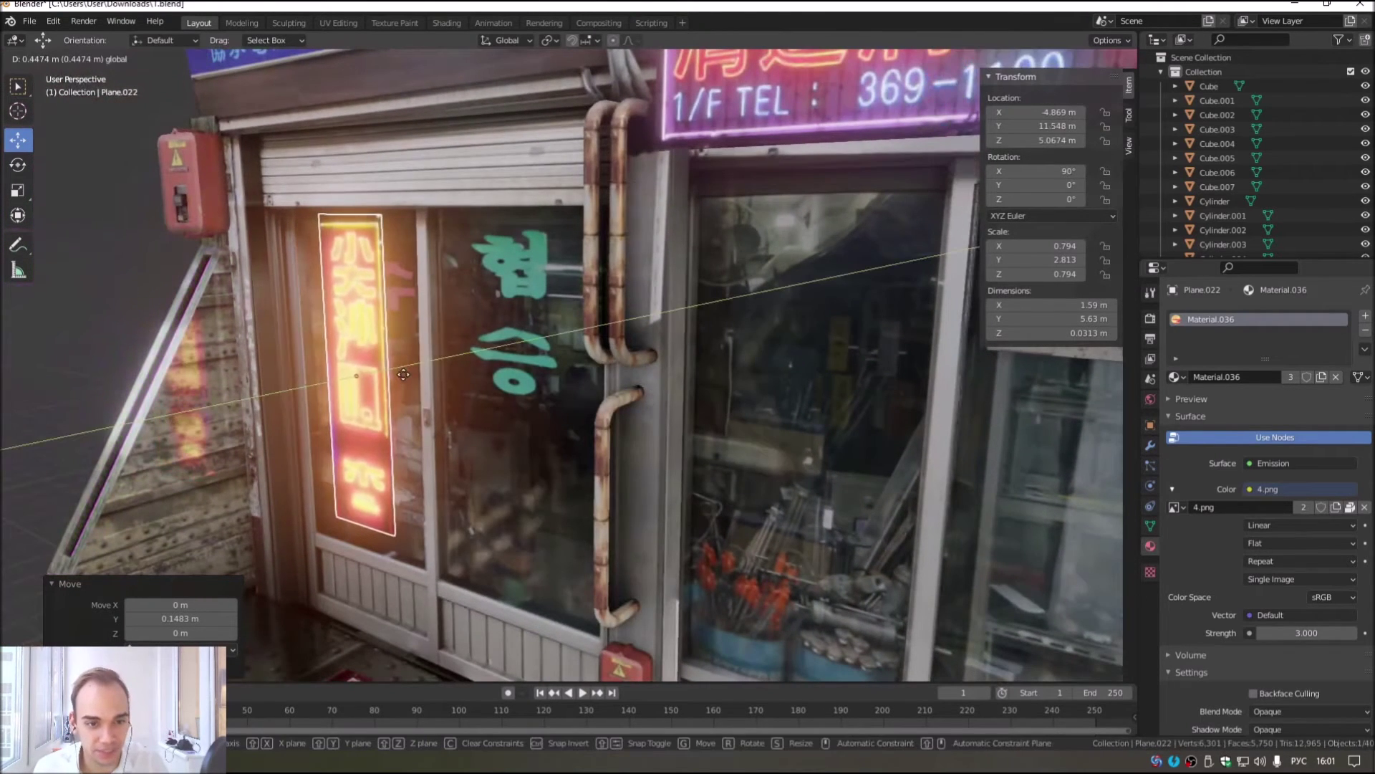
pyautogui.click(402, 374)
# Step: Lower the sign slightly, shift it left along X, then nudge it right and down
pyautogui.moveTo(356, 331); pyautogui.dragTo(357, 338)
pyautogui.moveTo(356, 337); pyautogui.dragTo(394, 382, button='middle')
pyautogui.moveTo(383, 424); pyautogui.dragTo(348, 419)
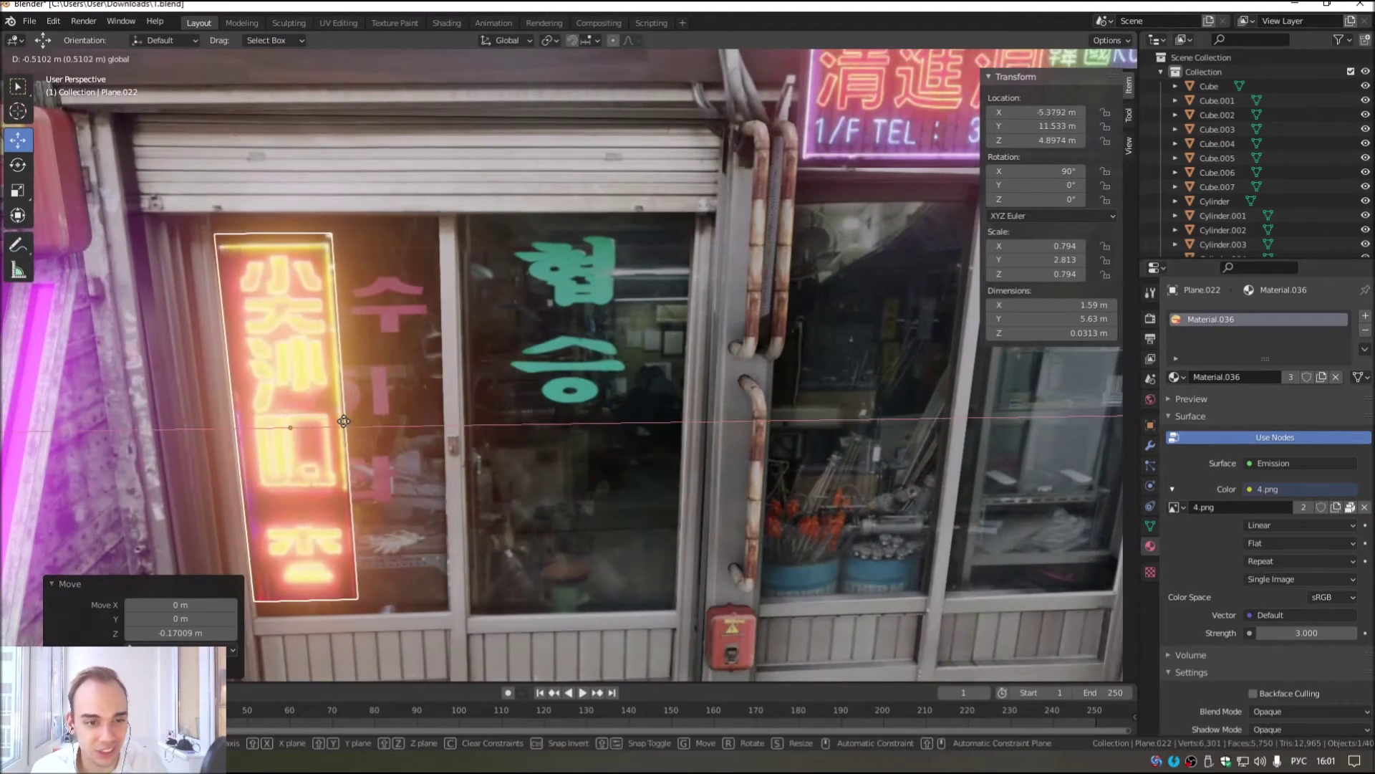
pyautogui.click(348, 419)
pyautogui.moveTo(443, 464); pyautogui.dragTo(471, 440, button='middle')
pyautogui.scroll(3, 430, 445)
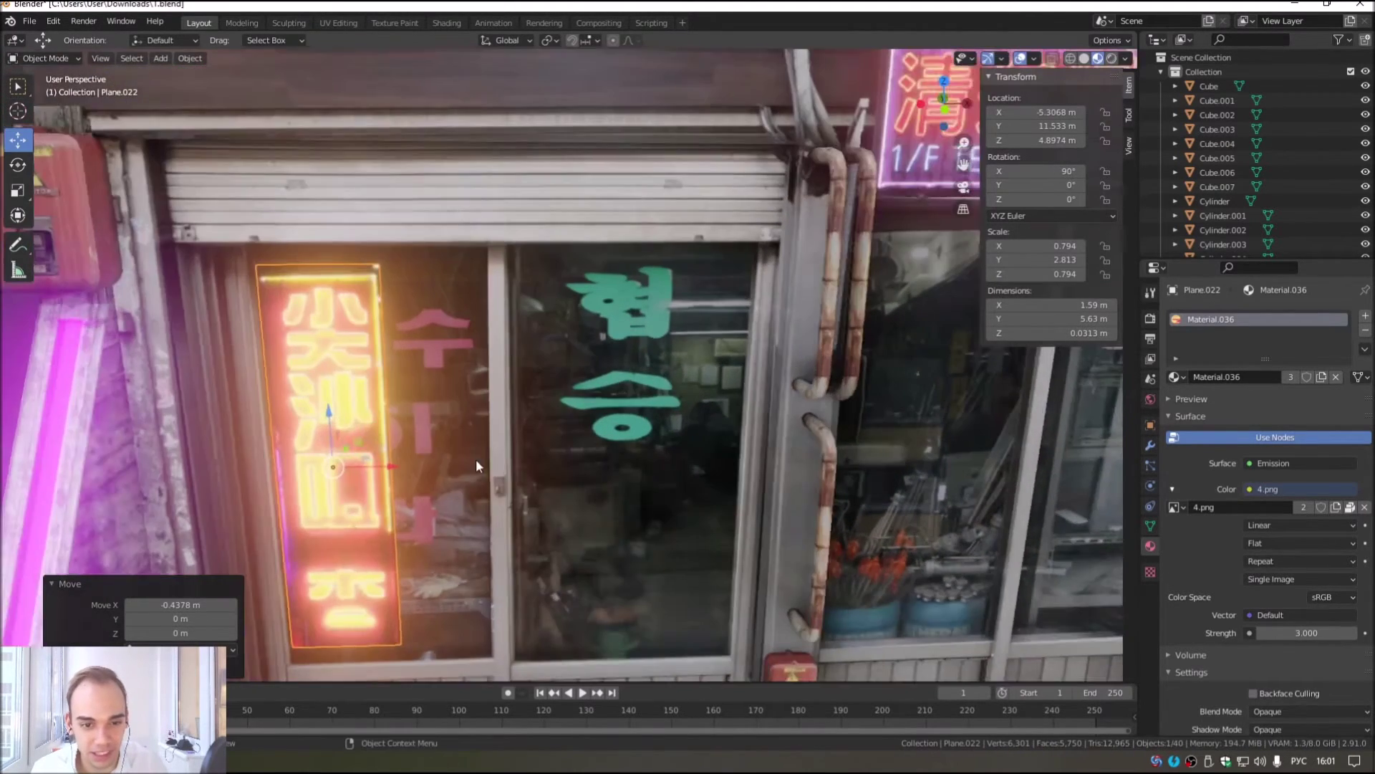
pyautogui.moveTo(380, 445); pyautogui.dragTo(386, 445)
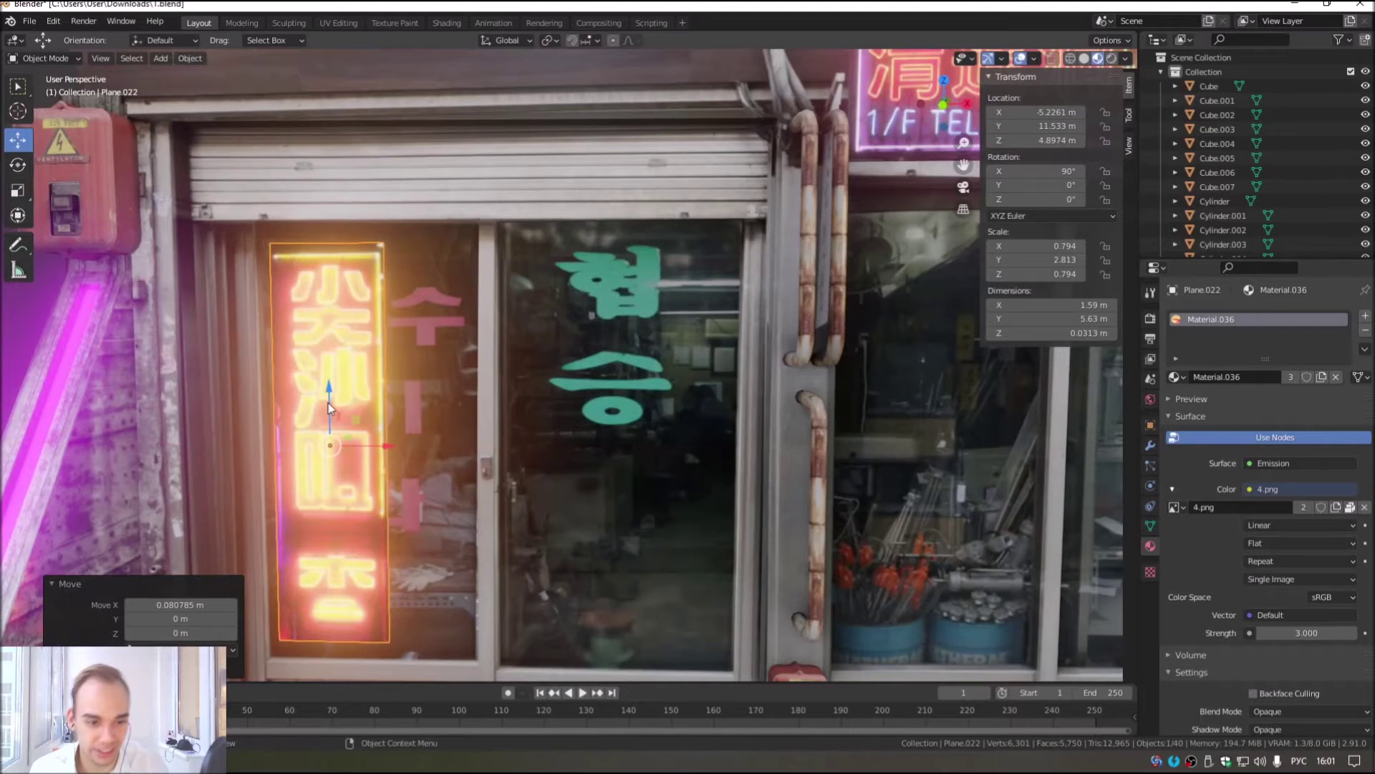
pyautogui.moveTo(328, 405); pyautogui.dragTo(360, 402)
pyautogui.scroll(-3, 618, 414)
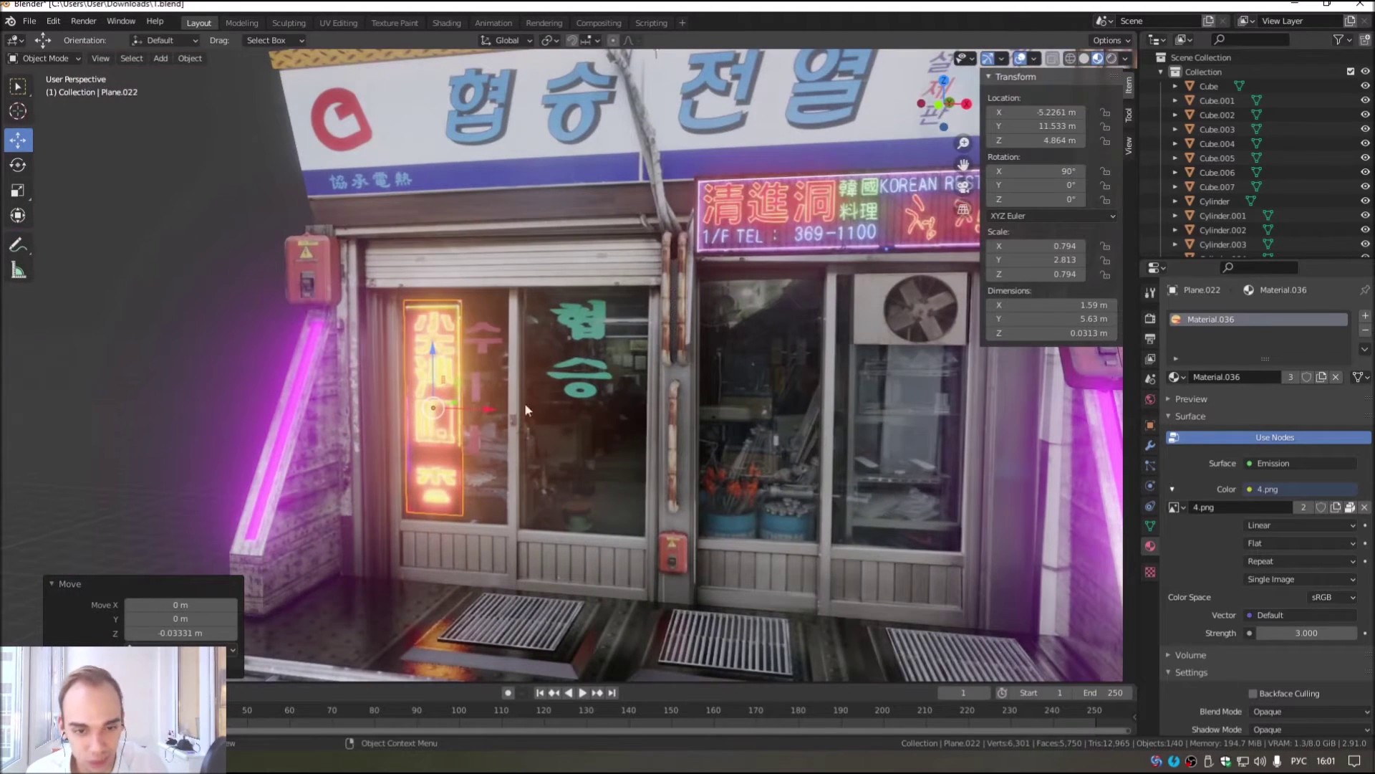
# Step: Move the sign along X beside the door and enlarge it slightly to 0.832 scale
pyautogui.press('g')
pyautogui.press('x')
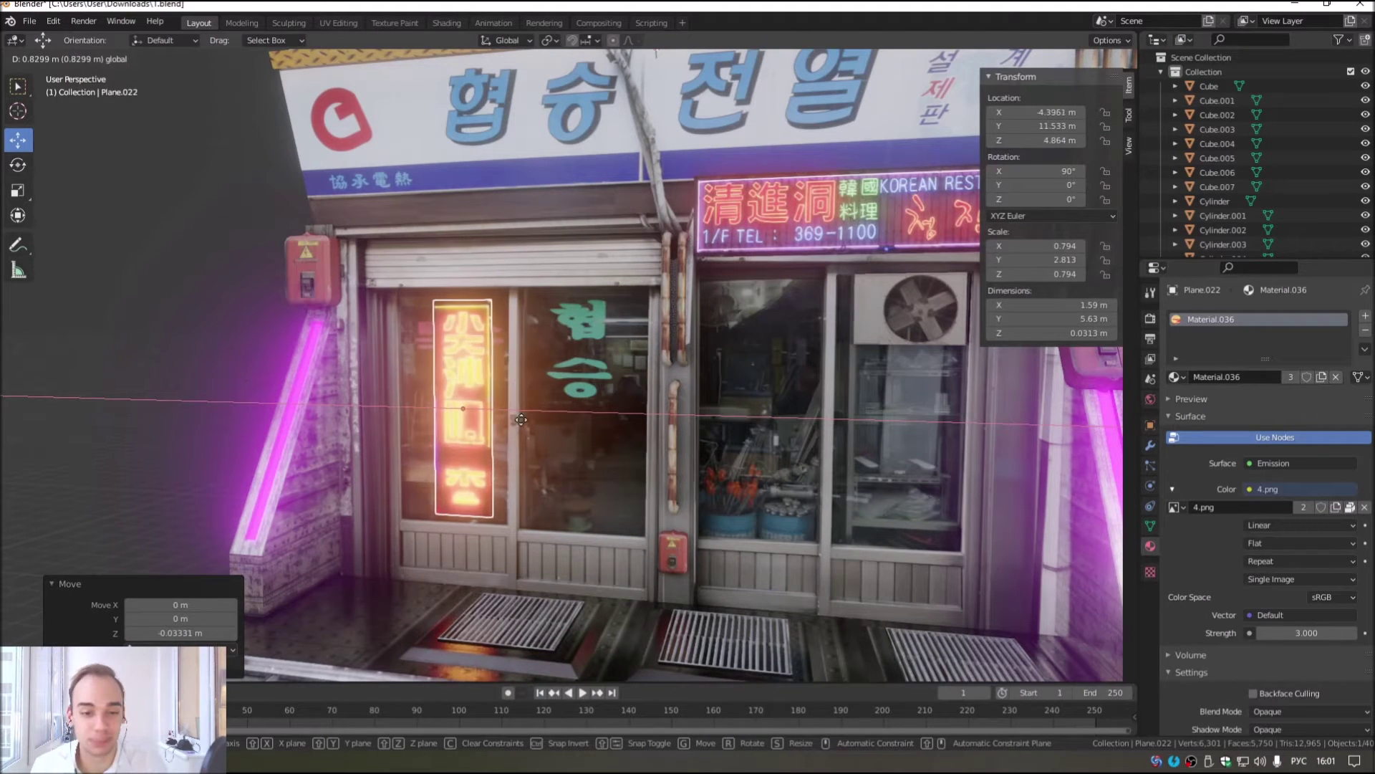
pyautogui.click(526, 417)
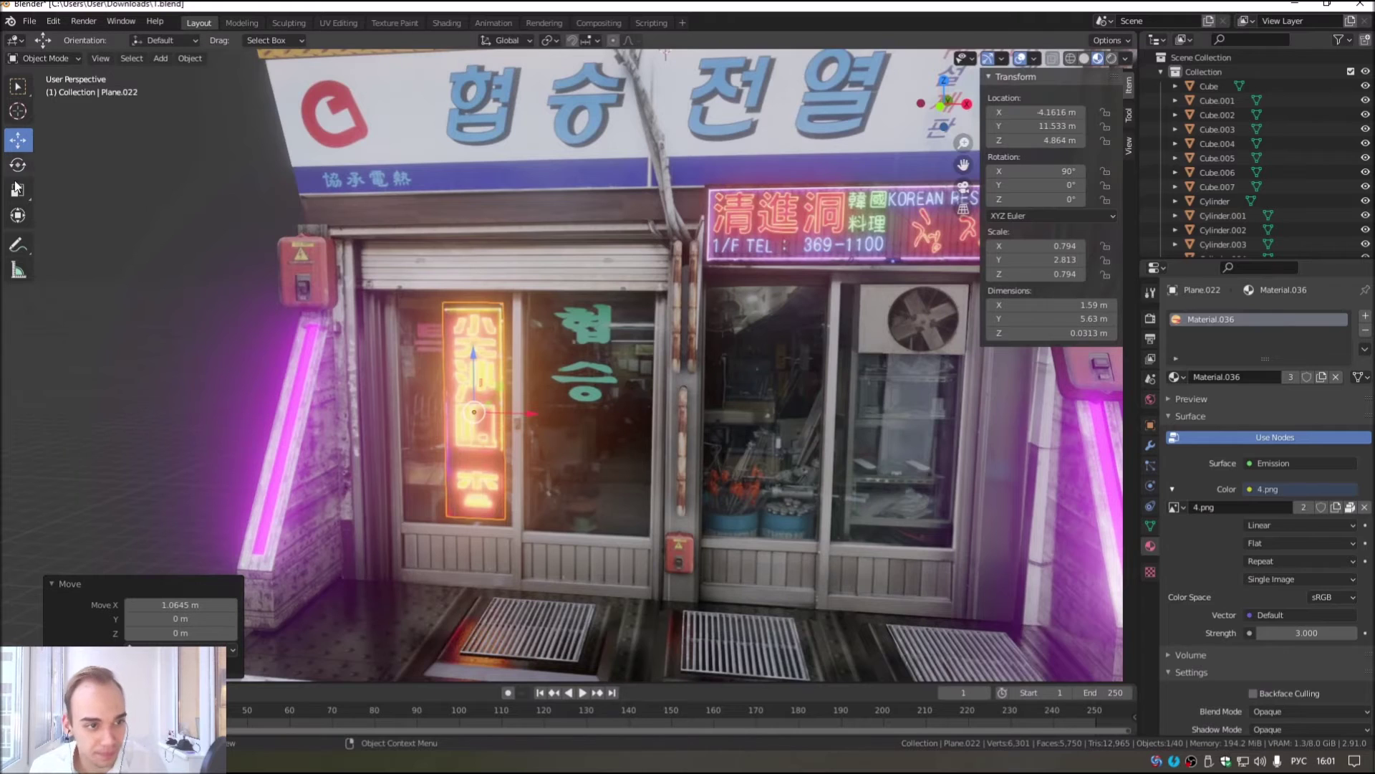
pyautogui.click(18, 190)
pyautogui.scroll(4, 553, 385)
pyautogui.moveTo(512, 444); pyautogui.dragTo(513, 445)
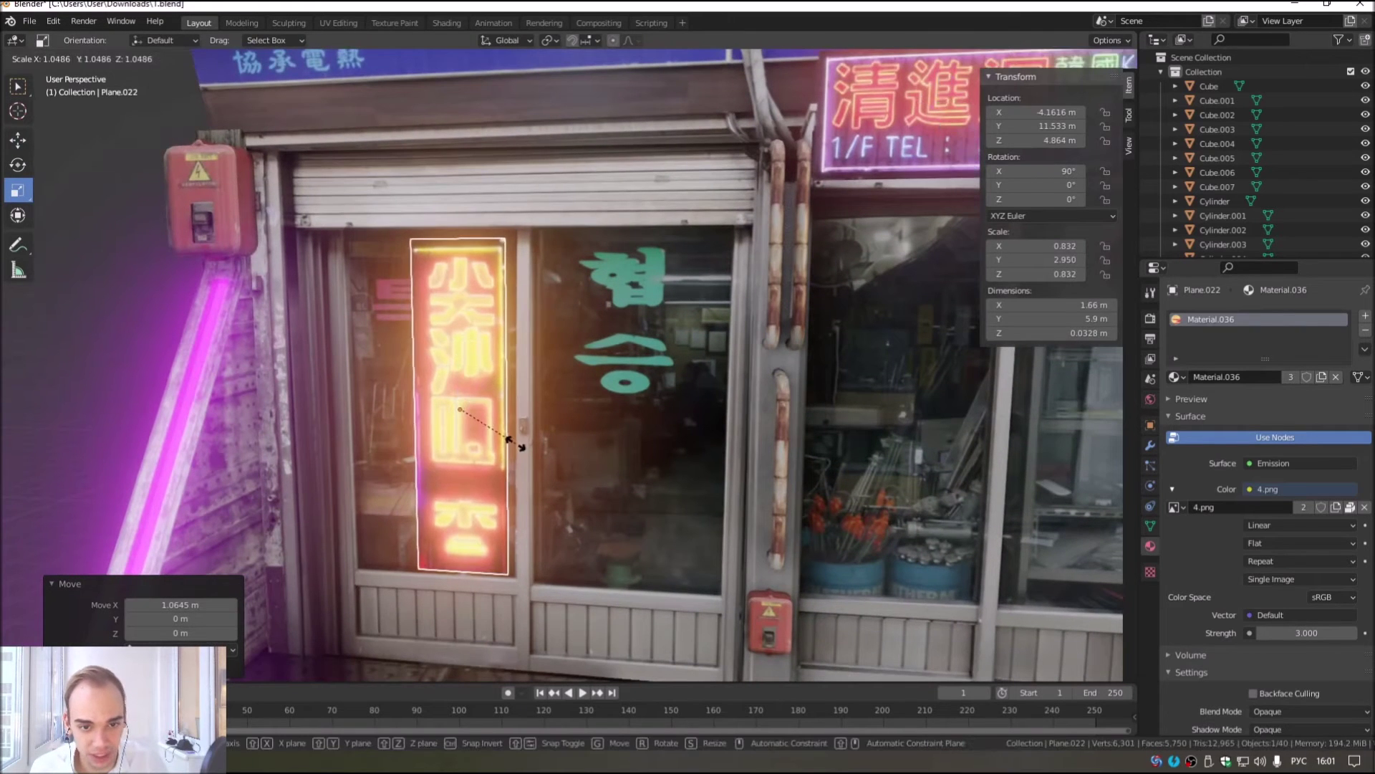
# Step: Raise the sign a tiny bit vertically
pyautogui.hotkey('shift', 'space')
pyautogui.press('g')
pyautogui.moveTo(461, 366); pyautogui.dragTo(453, 349)
pyautogui.scroll(-3, 625, 418)
pyautogui.moveTo(575, 449)
pyautogui.mouseDown(button='middle')
pyautogui.moveTo(663, 435)
pyautogui.moveTo(637, 423)
pyautogui.moveTo(573, 444)
pyautogui.mouseUp(button='middle')
pyautogui.scroll(4, 638, 423)
pyautogui.scroll(-4, 637, 422)
# Step: Reselect the sign, slide it along X once more, then deselect everything
pyautogui.click(212, 348)
pyautogui.scroll(4, 496, 417)
pyautogui.click(496, 417)
pyautogui.moveTo(532, 414); pyautogui.dragTo(496, 405)
pyautogui.moveTo(518, 423)
pyautogui.mouseDown(button='middle')
pyautogui.moveTo(478, 421)
pyautogui.moveTo(351, 361)
pyautogui.moveTo(564, 411)
pyautogui.mouseUp(button='middle')
pyautogui.hotkey('alt', 'a')
pyautogui.scroll(3, 564, 412)
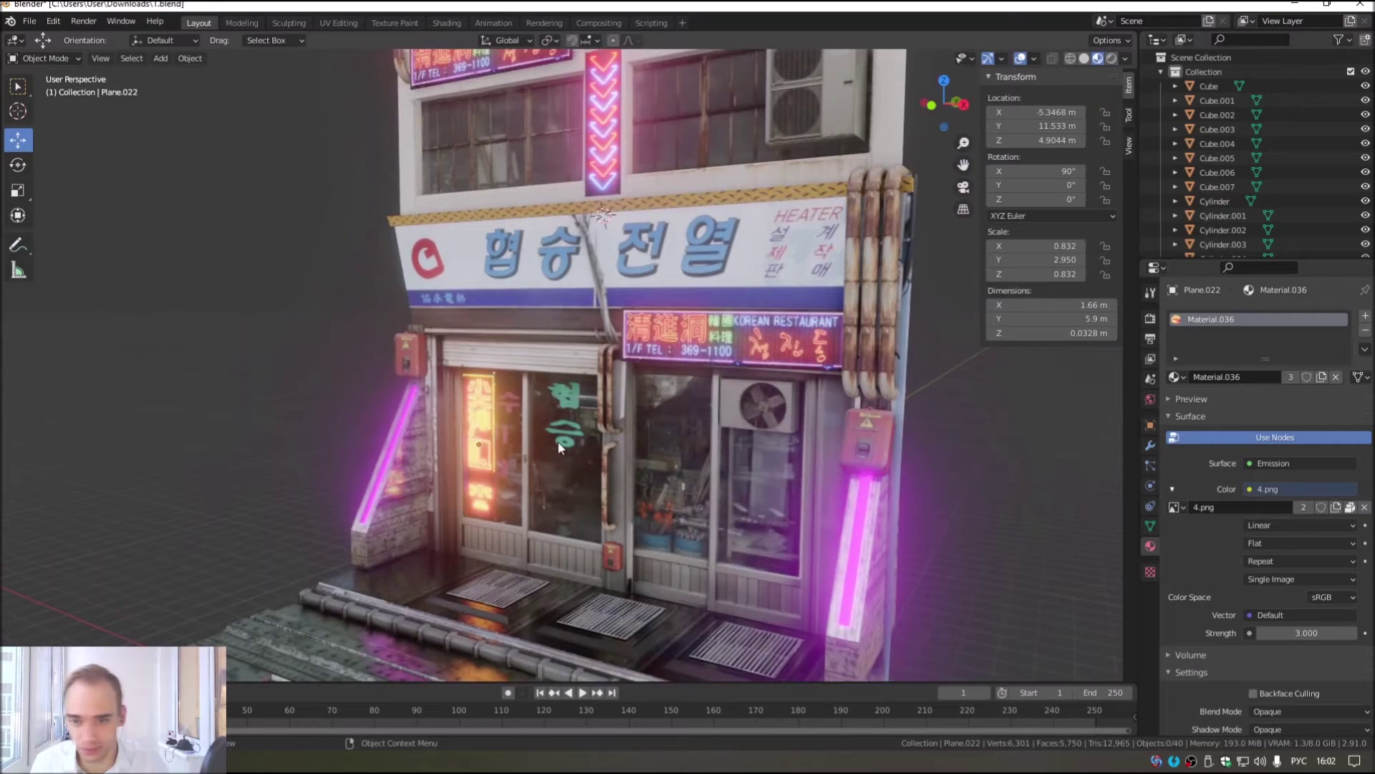
# Step: Copy and paste the tall upper neon sign, moving the copy lower down the facade
pyautogui.moveTo(575, 437)
pyautogui.keyDown('ctrl'); pyautogui.mouseDown(button='middle')
pyautogui.moveTo(602, 494)
pyautogui.moveTo(580, 459)
pyautogui.moveTo(624, 429)
pyautogui.moveTo(706, 444)
pyautogui.moveTo(595, 420)
pyautogui.moveTo(573, 435)
pyautogui.moveTo(579, 450)
pyautogui.moveTo(570, 401)
pyautogui.mouseUp(button='middle'); pyautogui.keyUp('ctrl')
pyautogui.scroll(4, 594, 419)
pyautogui.scroll(-3, 594, 419)
pyautogui.scroll(3, 570, 401)
pyautogui.scroll(2, 501, 405)
pyautogui.scroll(2, 493, 243)
pyautogui.scroll(-3, 493, 243)
pyautogui.click(485, 328)
pyautogui.rightClick(485, 328)
pyautogui.click(482, 329)
pyautogui.rightClick(481, 331)
pyautogui.click(471, 338)
pyautogui.moveTo(489, 242); pyautogui.dragTo(489, 443)
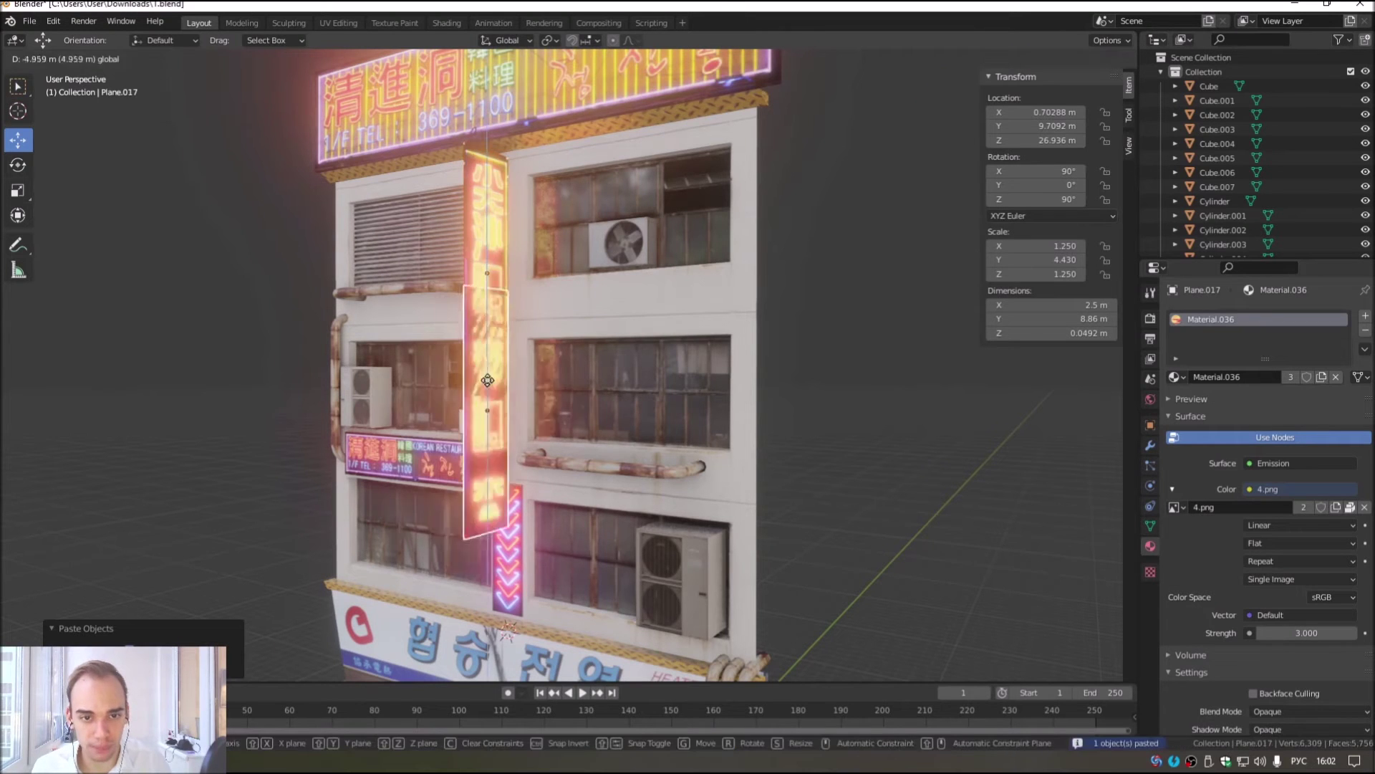
# Step: Give the copy its own Material.044, clear its colour image and browse for a new one
pyautogui.click(469, 437)
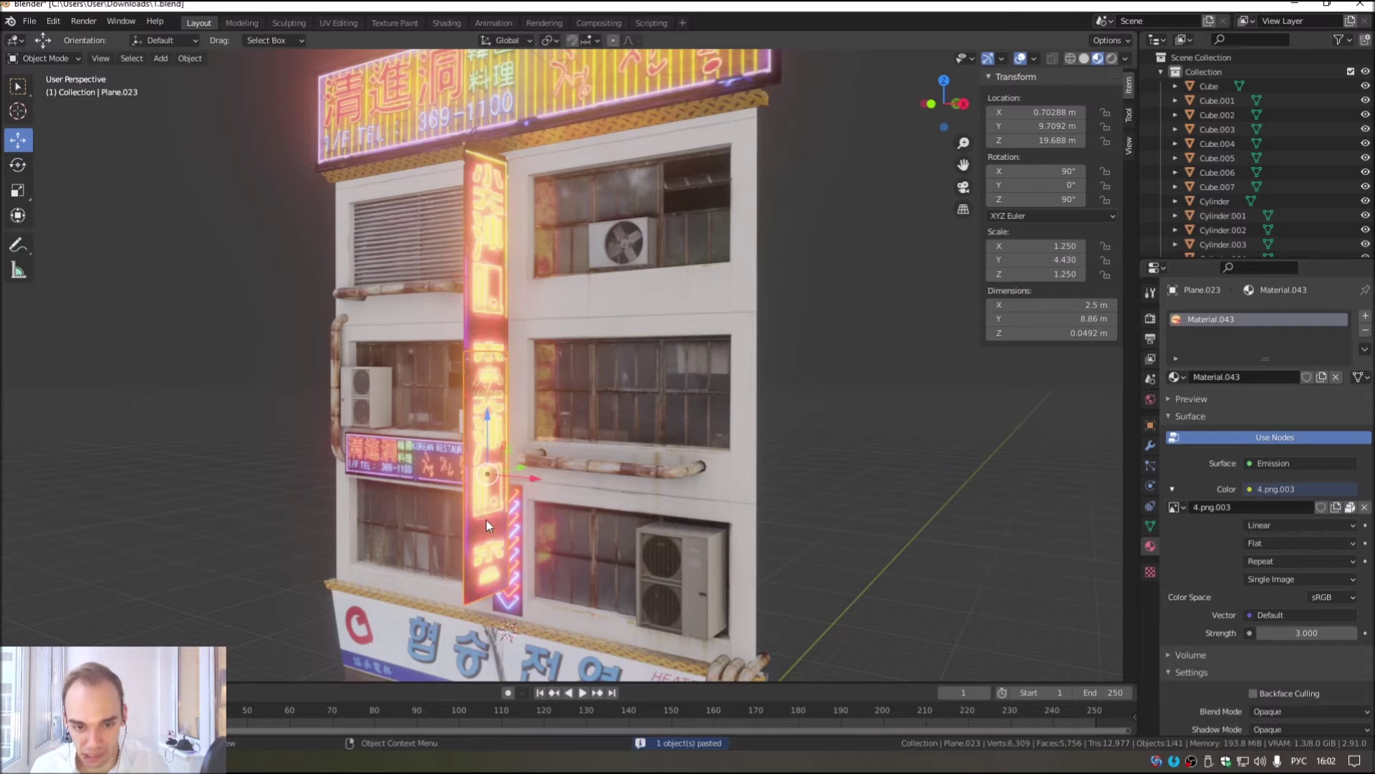
pyautogui.click(1322, 379)
pyautogui.click(1365, 506)
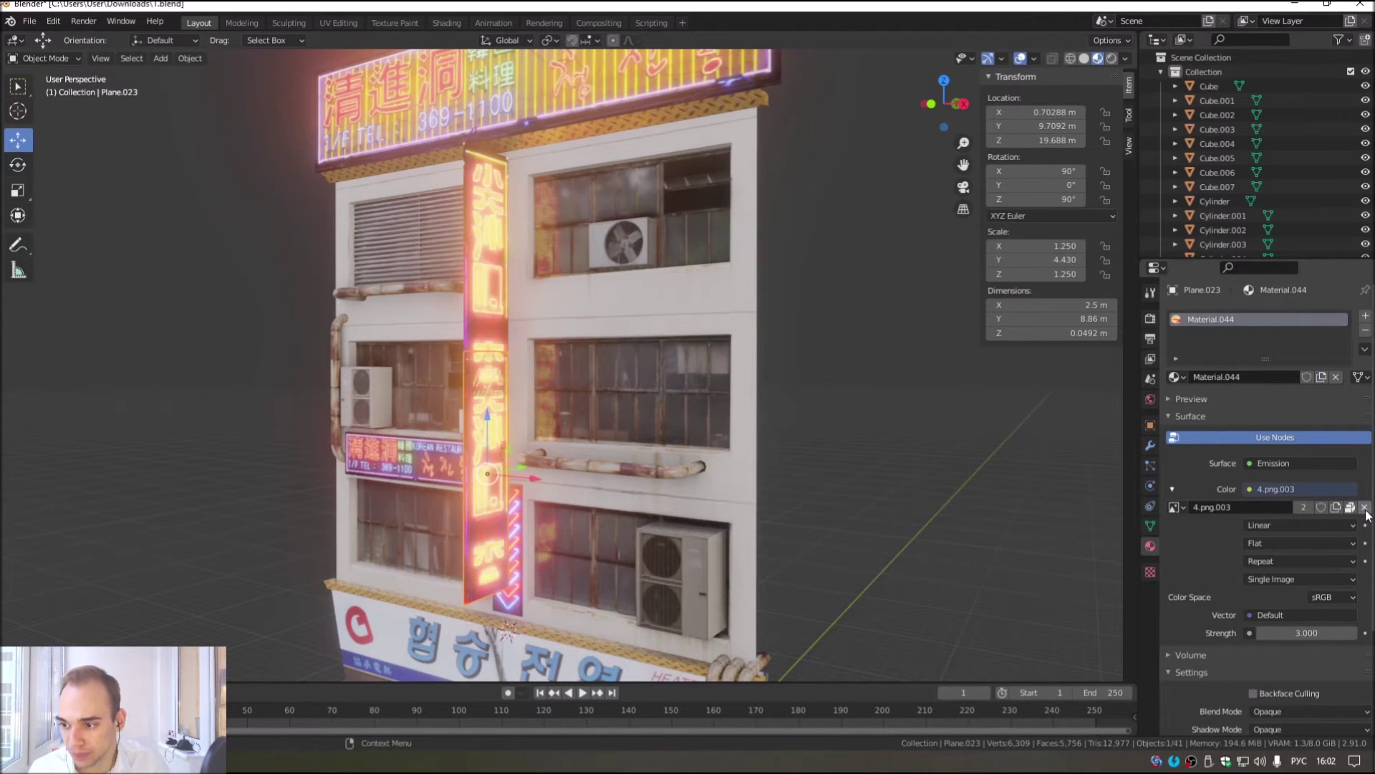
pyautogui.click(1365, 508)
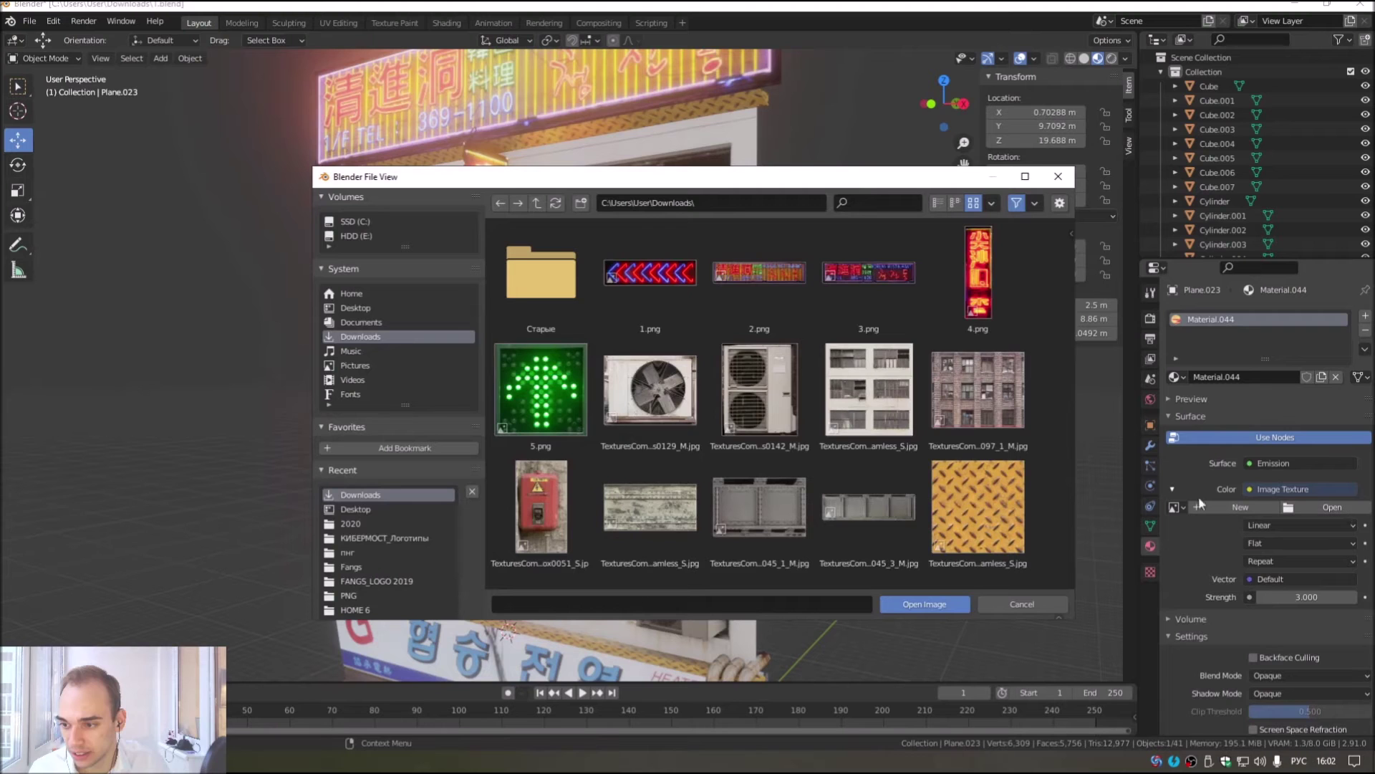
# Step: Load 5.png as the sign's texture and squash it along Y into a roughly square sign
pyautogui.doubleClick(553, 380)
pyautogui.scroll(3, 529, 458)
pyautogui.scroll(2, 529, 458)
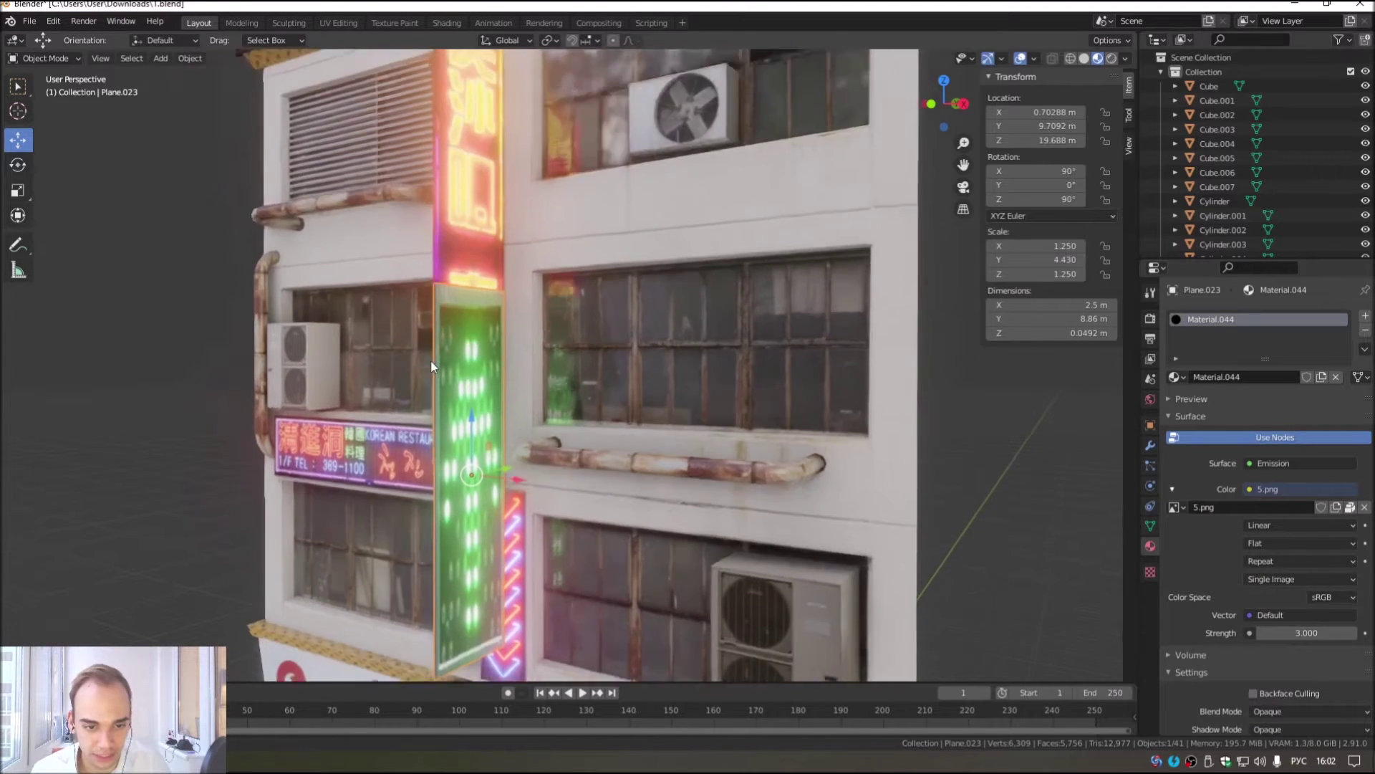
pyautogui.click(17, 189)
pyautogui.moveTo(501, 358); pyautogui.dragTo(430, 359, button='middle')
pyautogui.moveTo(423, 438); pyautogui.dragTo(424, 421)
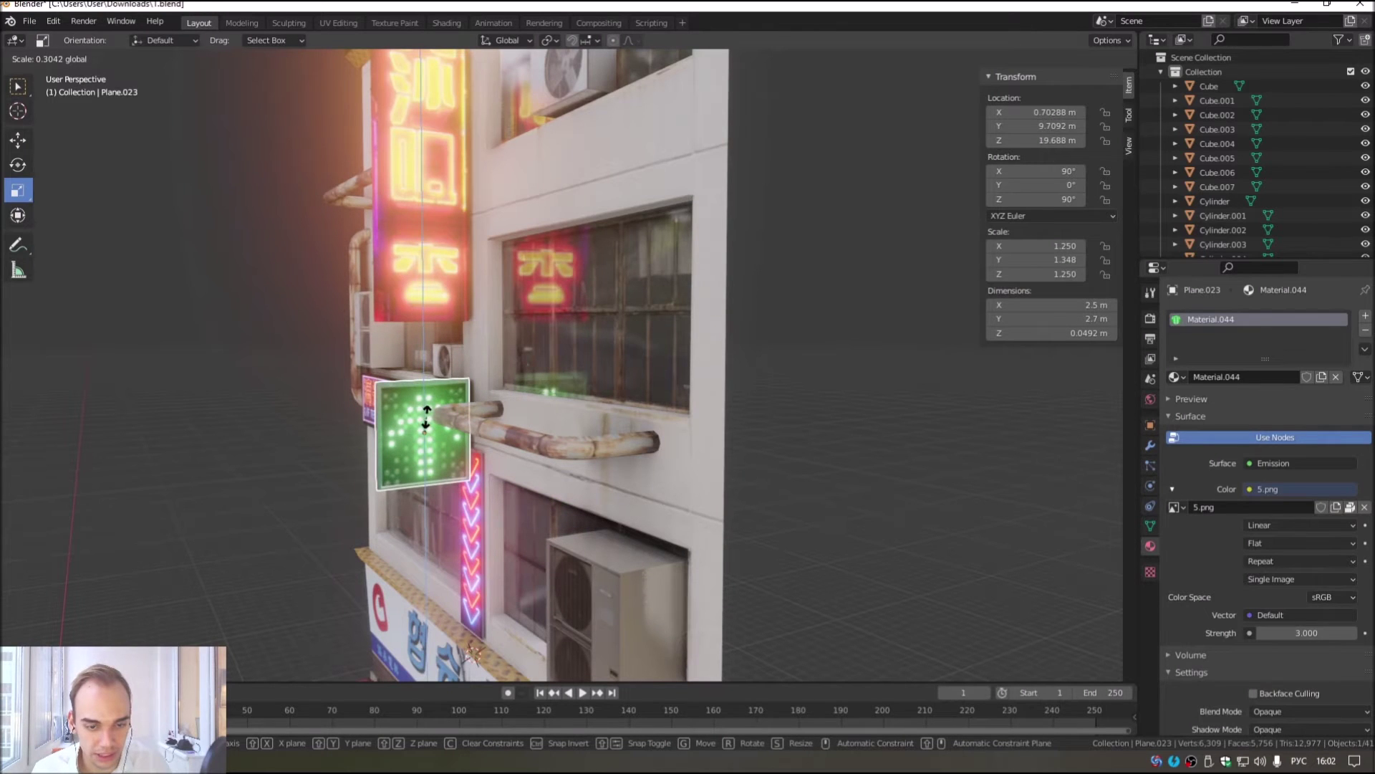
pyautogui.moveTo(426, 415); pyautogui.dragTo(358, 493)
# Step: Rotate the sign -90° on Y so it sticks out from the building
pyautogui.click(17, 165)
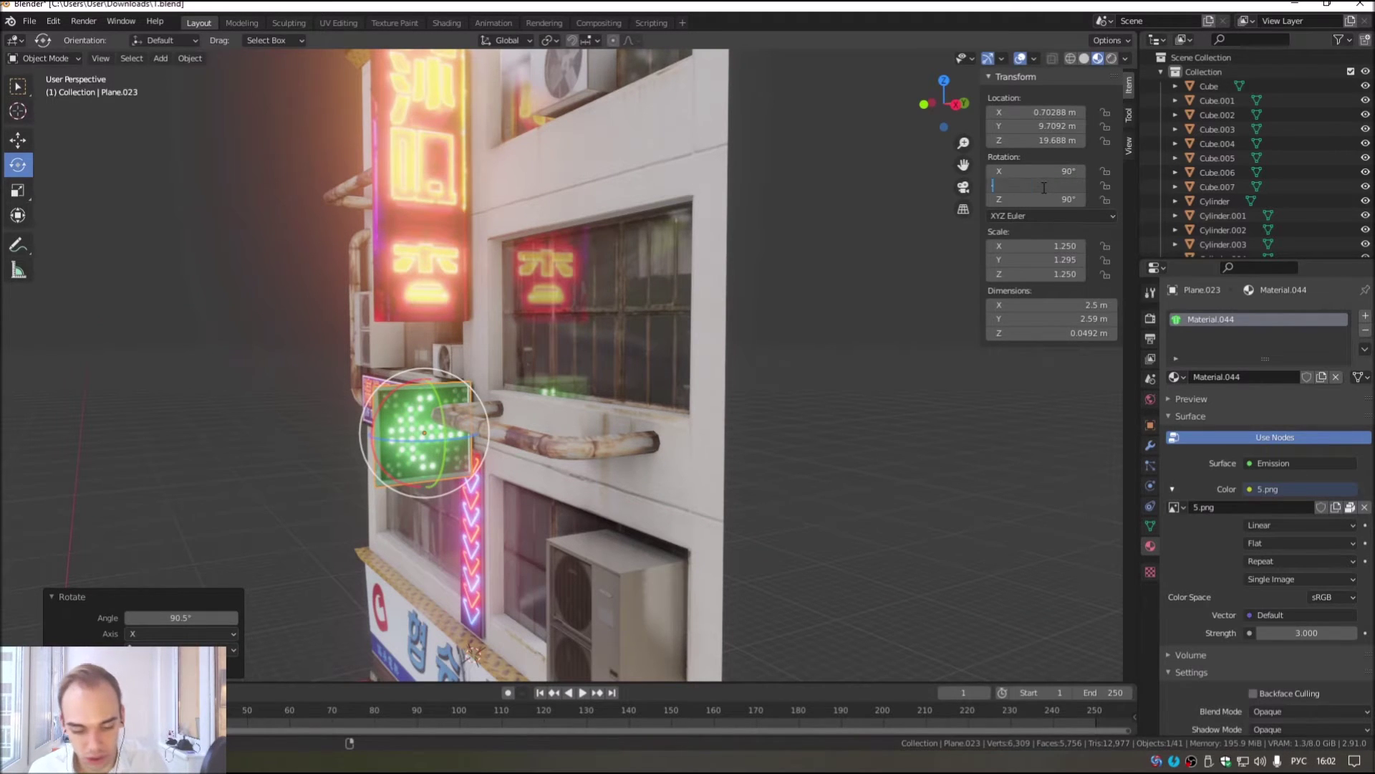
pyautogui.click(1044, 186)
pyautogui.write('-90')
pyautogui.press('Return')
pyautogui.click(24, 139)
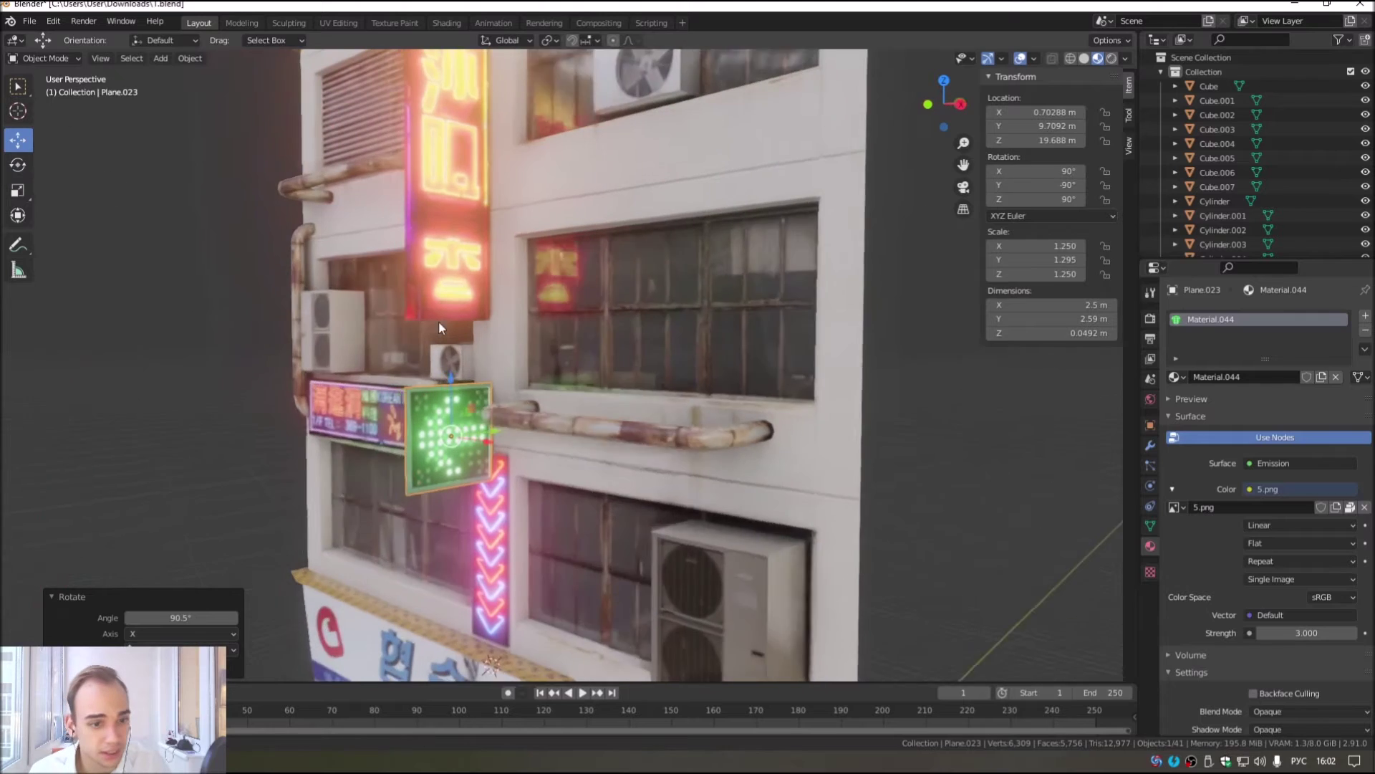
# Step: Slide the green sign along X across the building and nudge it along Y
pyautogui.moveTo(435, 323); pyautogui.dragTo(513, 434, button='middle')
pyautogui.moveTo(513, 435); pyautogui.dragTo(924, 423)
pyautogui.moveTo(924, 422)
pyautogui.mouseDown(button='middle')
pyautogui.moveTo(948, 510)
pyautogui.moveTo(811, 455)
pyautogui.moveTo(774, 295)
pyautogui.mouseUp(button='middle')
pyautogui.click(835, 315)
pyautogui.moveTo(774, 295); pyautogui.dragTo(772, 293)
pyautogui.click(772, 292)
pyautogui.moveTo(772, 293)
pyautogui.mouseDown(button='middle')
pyautogui.moveTo(810, 380)
pyautogui.moveTo(836, 359)
pyautogui.moveTo(716, 337)
pyautogui.mouseUp(button='middle')
# Step: Copy and paste the green sign, moving the copy along X
pyautogui.rightClick(835, 359)
pyautogui.click(843, 369)
pyautogui.hotkey('ctrl', 'v')
pyautogui.press('g')
pyautogui.press('x')
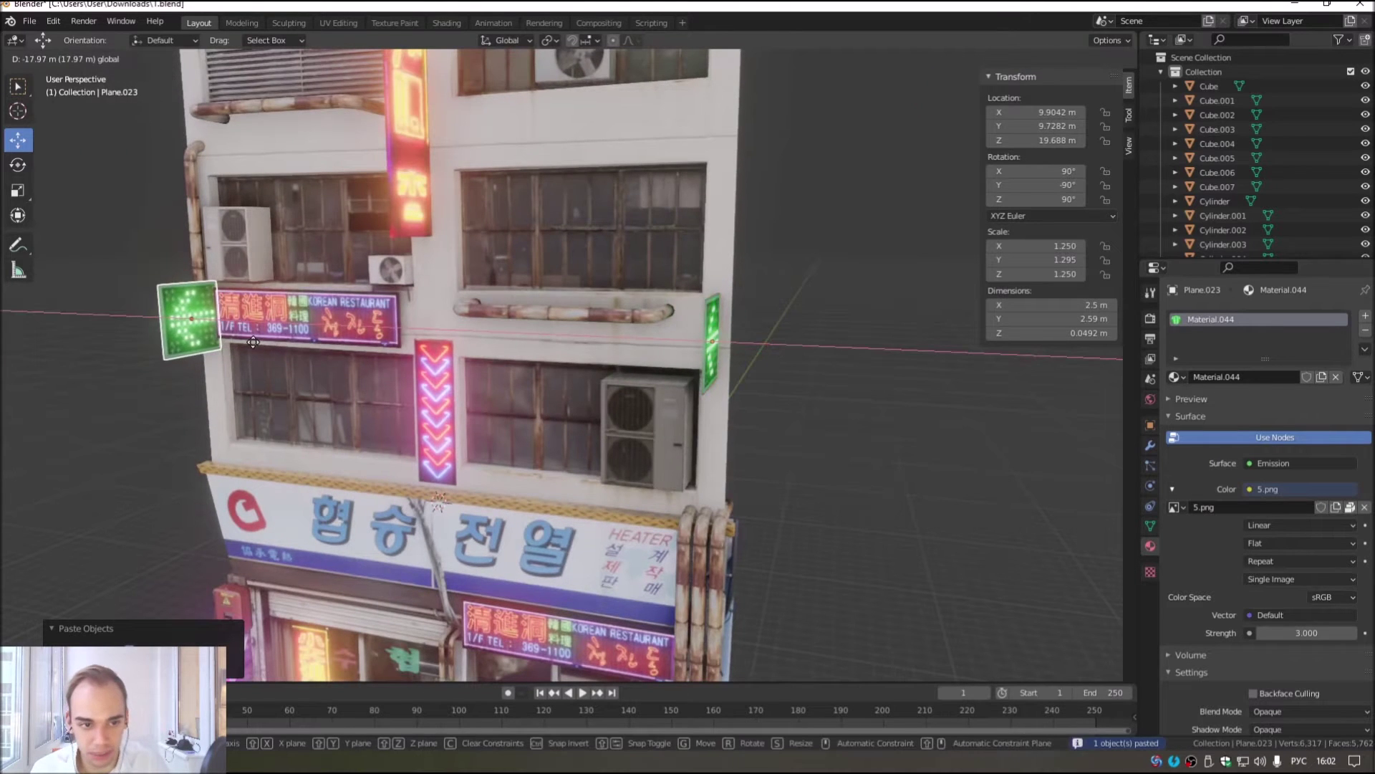
pyautogui.click(222, 327)
pyautogui.scroll(2, 260, 392)
pyautogui.scroll(2, 236, 322)
# Step: Raise the pasted green sign vertically on Z
pyautogui.press('g')
pyautogui.press('z')
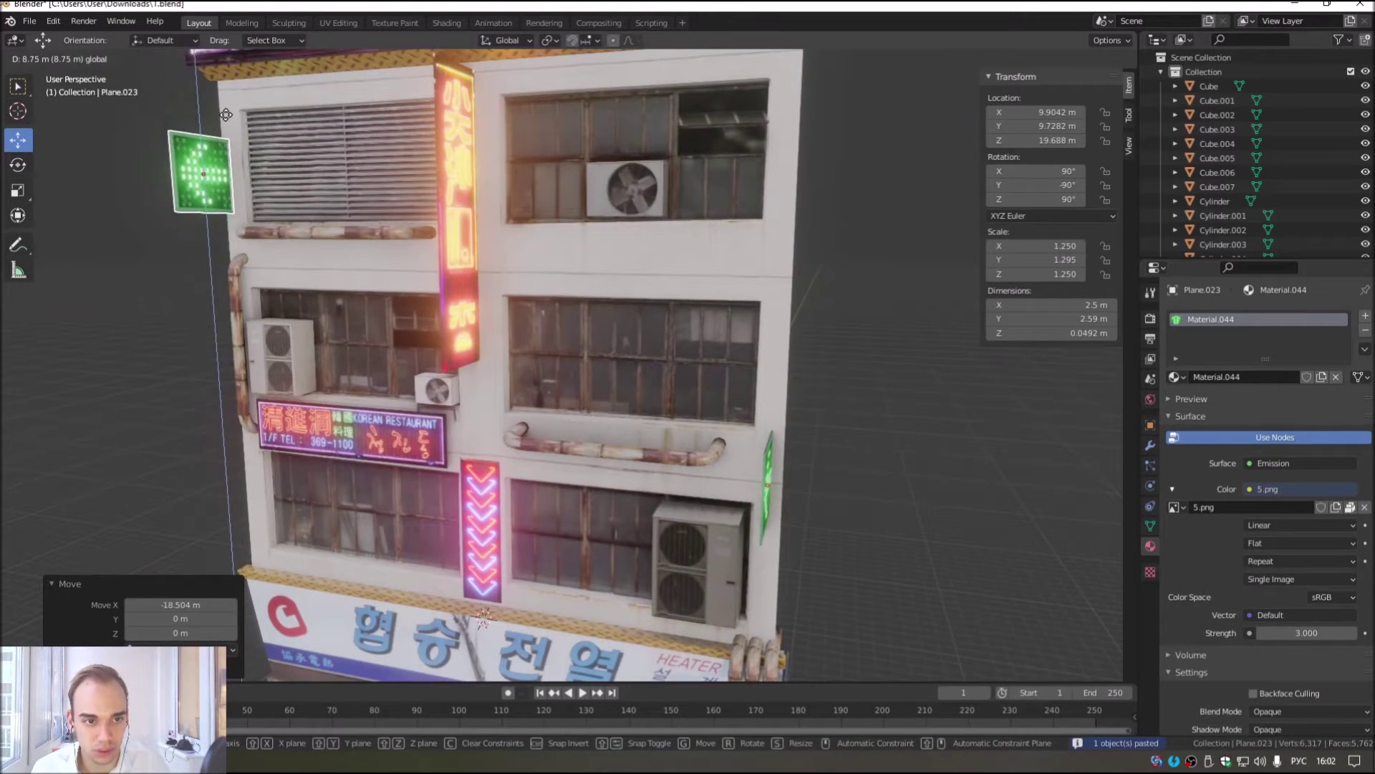
pyautogui.click(211, 100)
pyautogui.scroll(2, 330, 279)
pyautogui.scroll(-3, 577, 371)
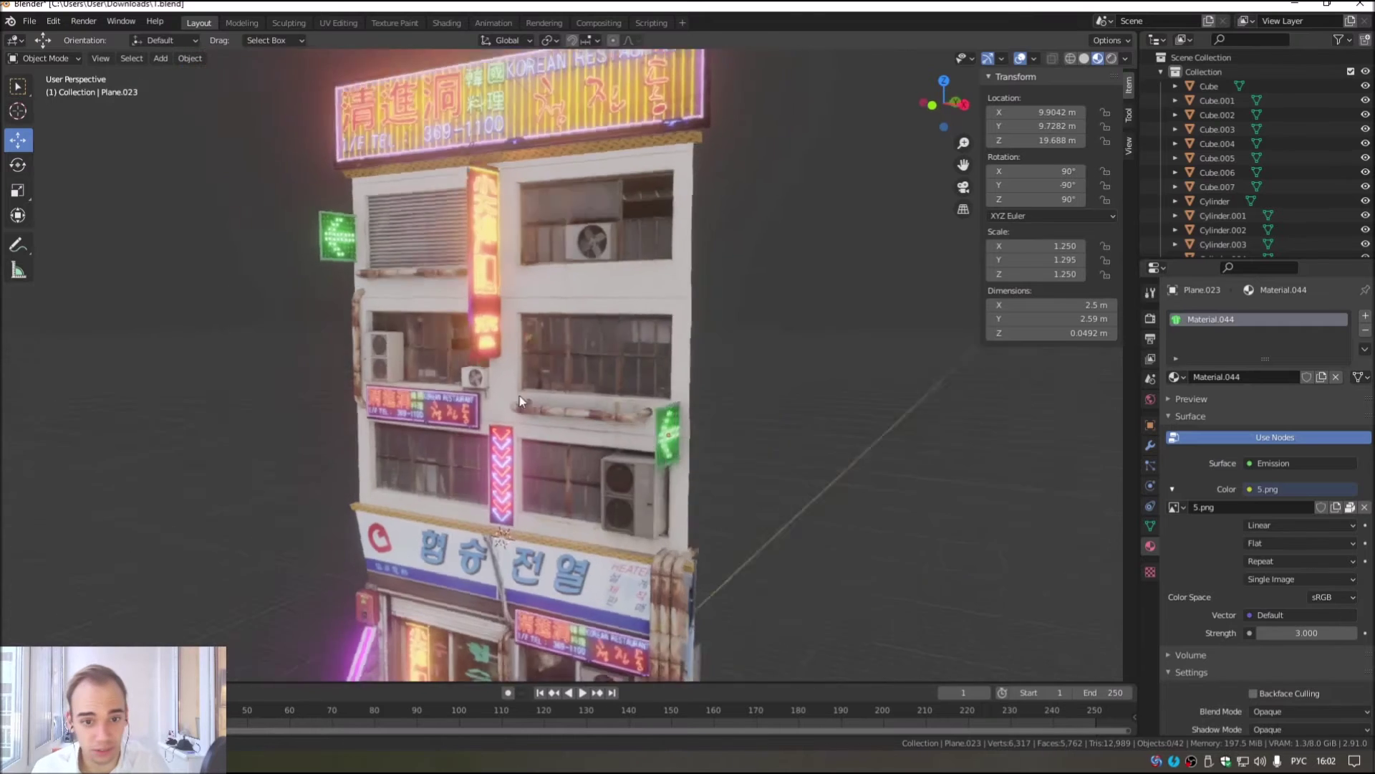
# Step: Paste another copy of the left green sign lower down the wall and preview the rendered scene
pyautogui.click(360, 273)
pyautogui.rightClick(323, 298)
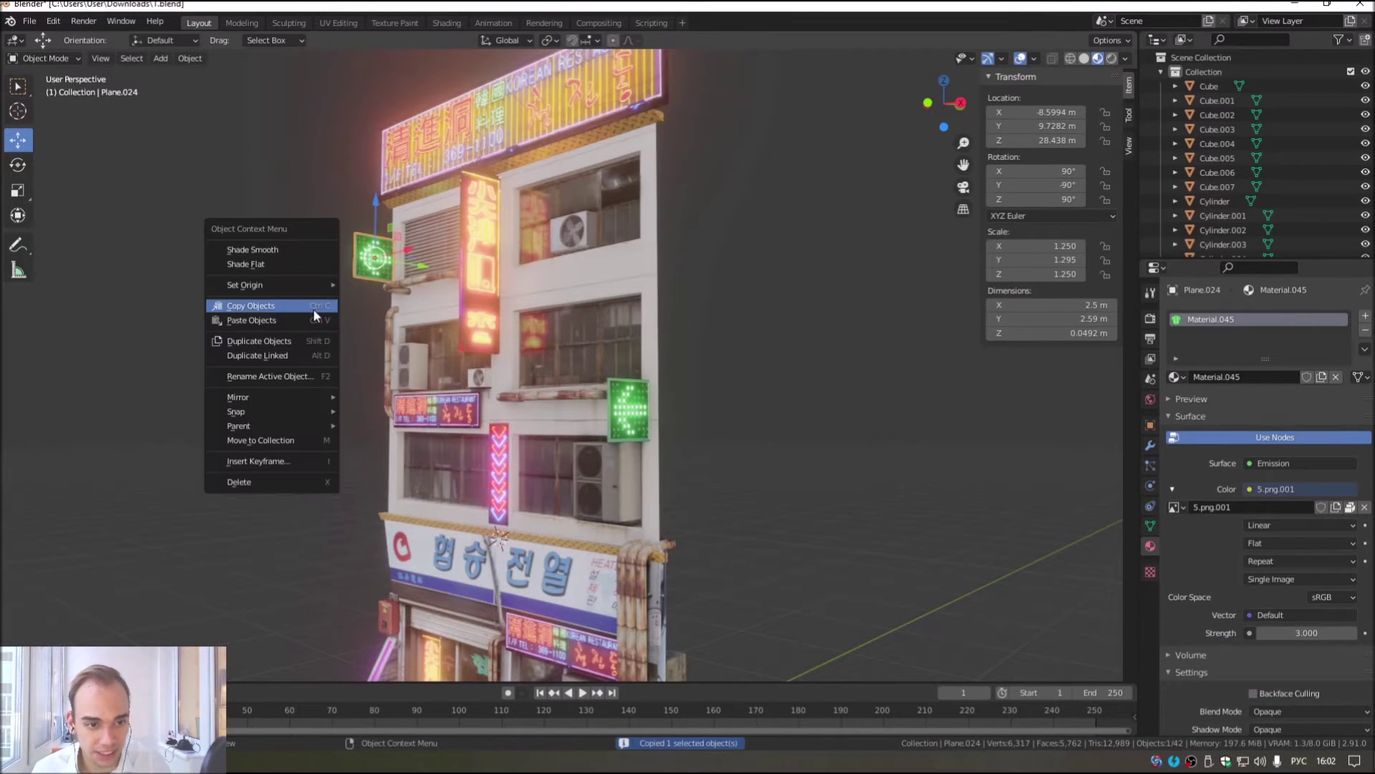
pyautogui.click(314, 307)
pyautogui.press('g')
pyautogui.press('z')
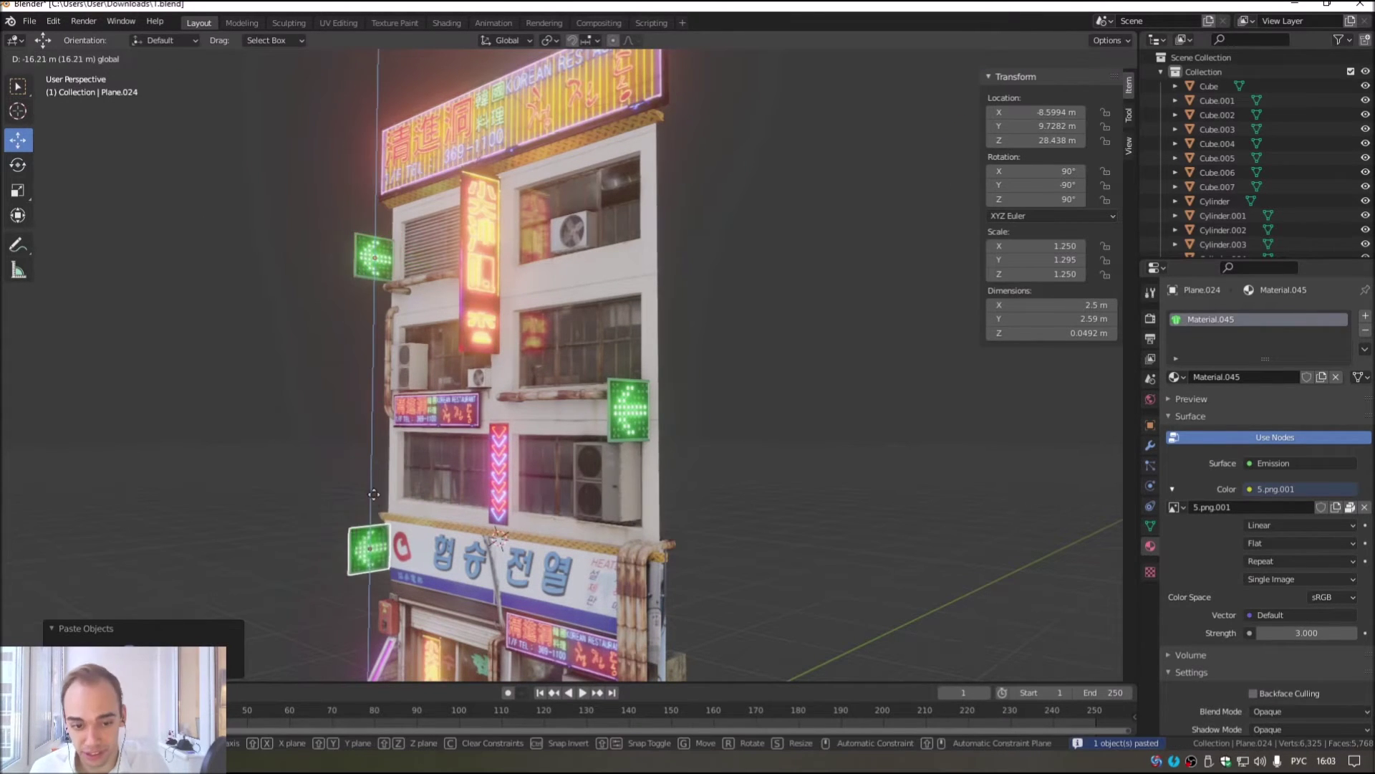
pyautogui.click(281, 501)
pyautogui.moveTo(281, 502)
pyautogui.keyDown('shift'); pyautogui.mouseDown(button='middle')
pyautogui.moveTo(281, 387)
pyautogui.moveTo(784, 497)
pyautogui.moveTo(761, 509)
pyautogui.moveTo(694, 465)
pyautogui.moveTo(719, 526)
pyautogui.moveTo(625, 573)
pyautogui.moveTo(665, 553)
pyautogui.moveTo(797, 332)
pyautogui.moveTo(881, 272)
pyautogui.mouseUp(button='middle'); pyautogui.keyUp('shift')
pyautogui.click(281, 387)
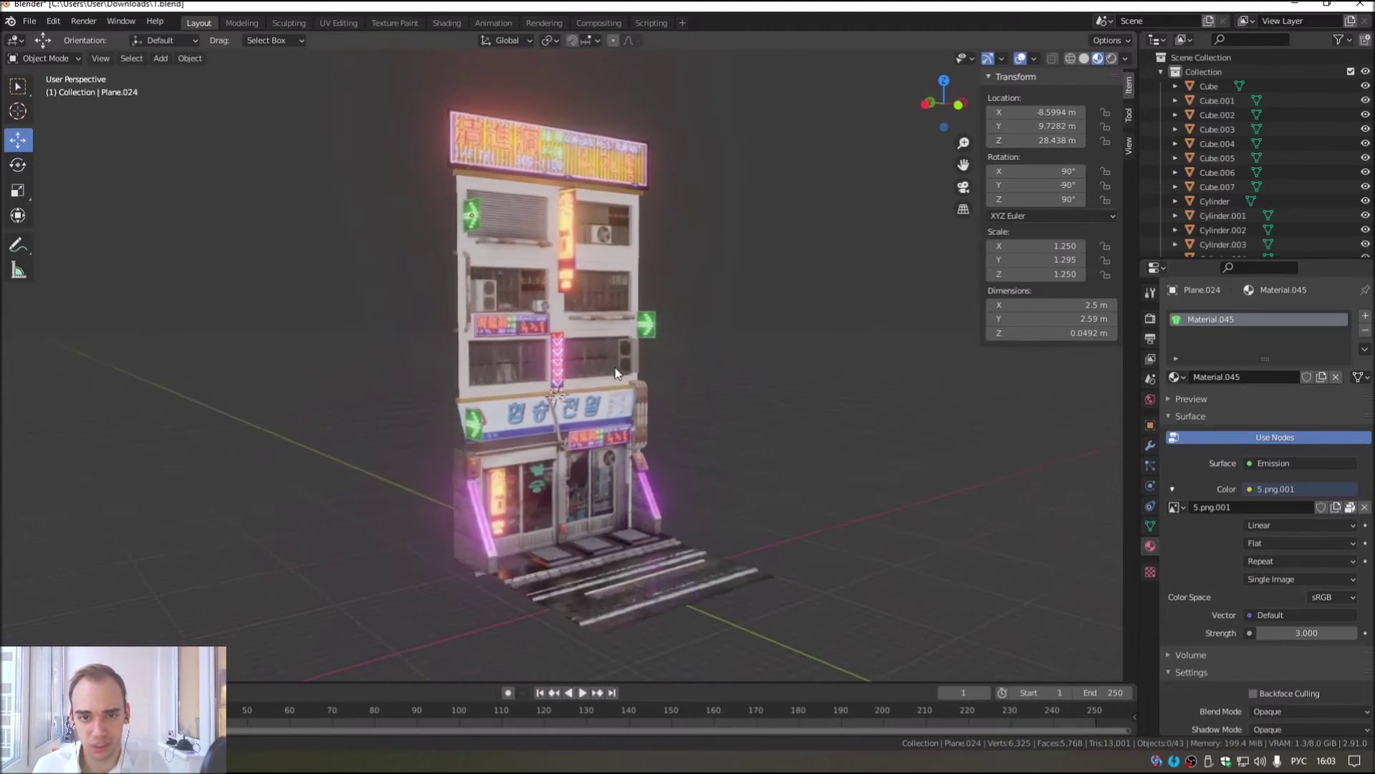
pyautogui.click(1111, 58)
pyautogui.scroll(3, 781, 408)
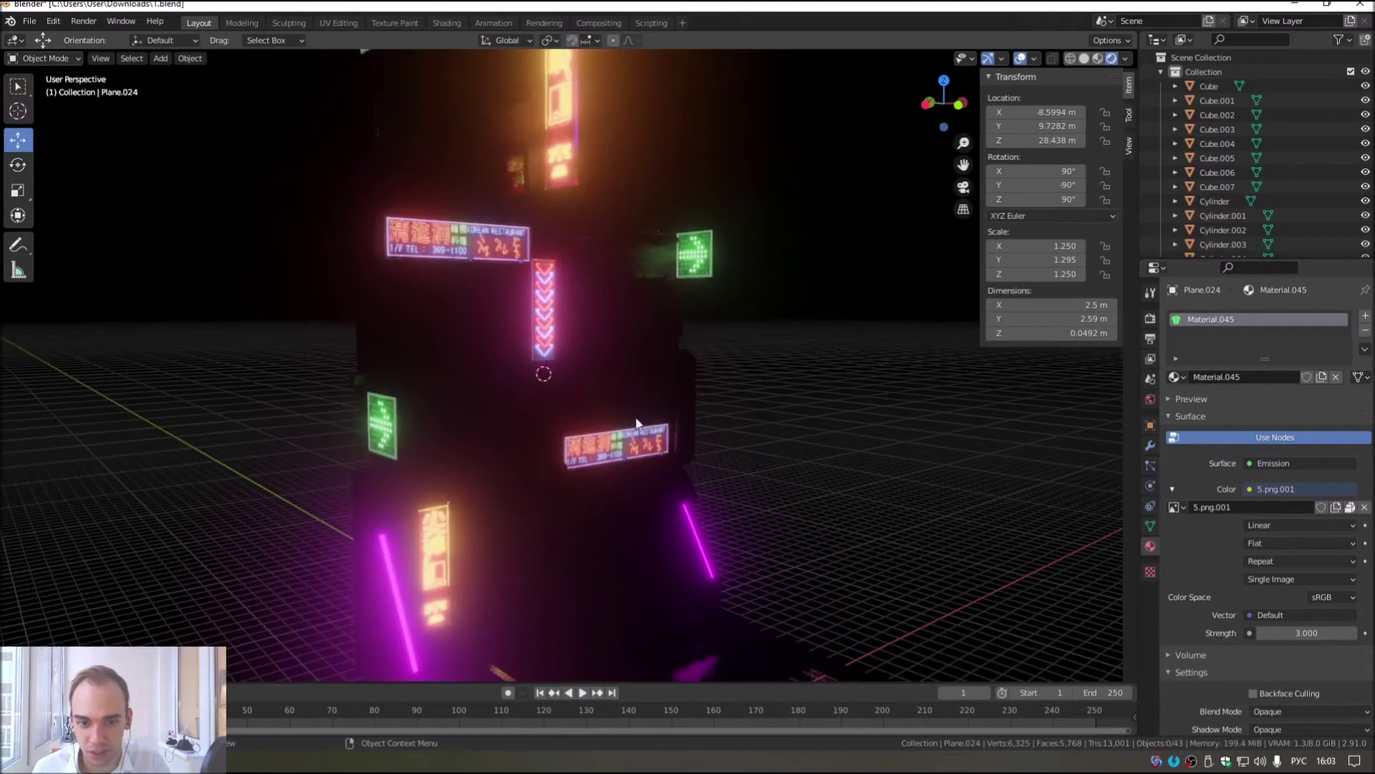
pyautogui.scroll(2, 716, 420)
pyautogui.scroll(2, 666, 426)
pyautogui.moveTo(654, 431)
pyautogui.mouseDown(button='middle')
pyautogui.moveTo(651, 446)
pyautogui.moveTo(619, 389)
pyautogui.moveTo(638, 422)
pyautogui.moveTo(571, 450)
pyautogui.mouseUp(button='middle')
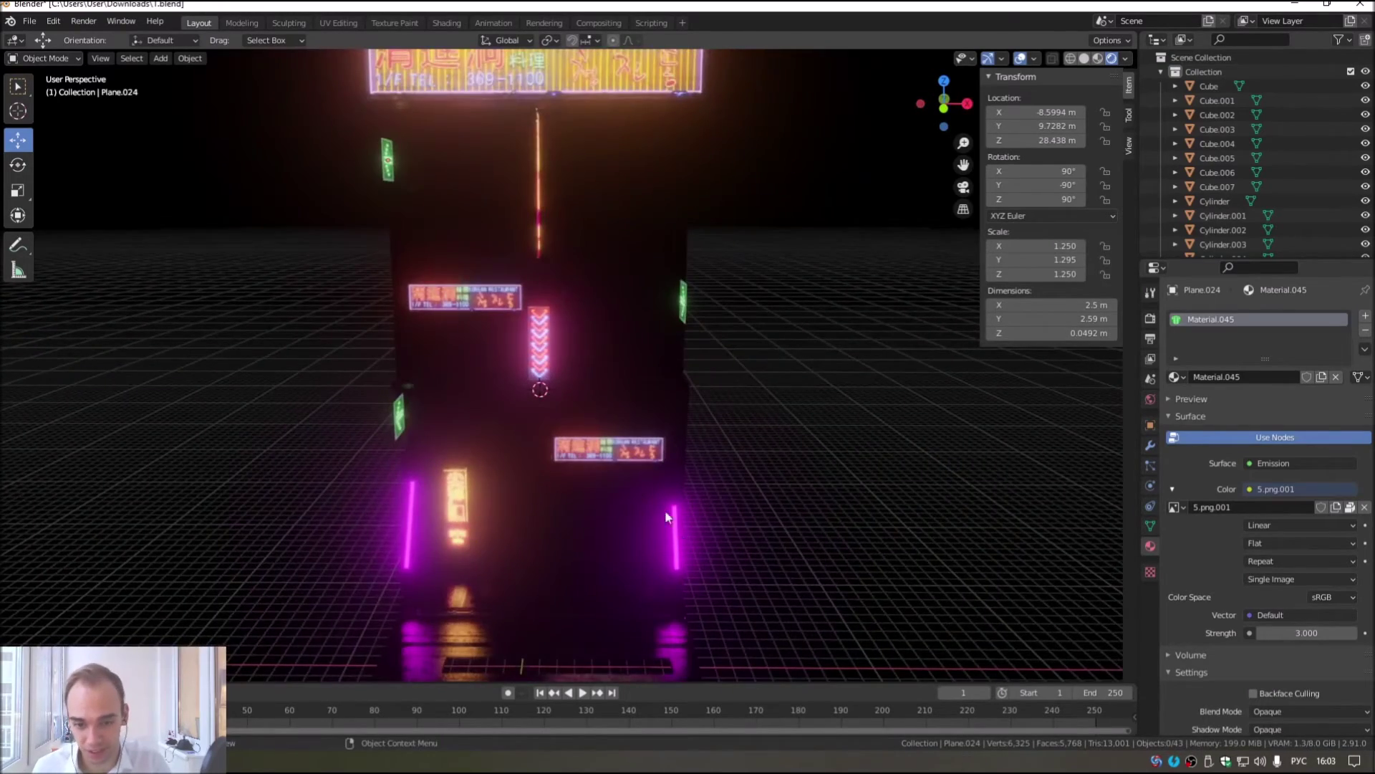
pyautogui.moveTo(669, 549); pyautogui.dragTo(619, 491, button='middle')
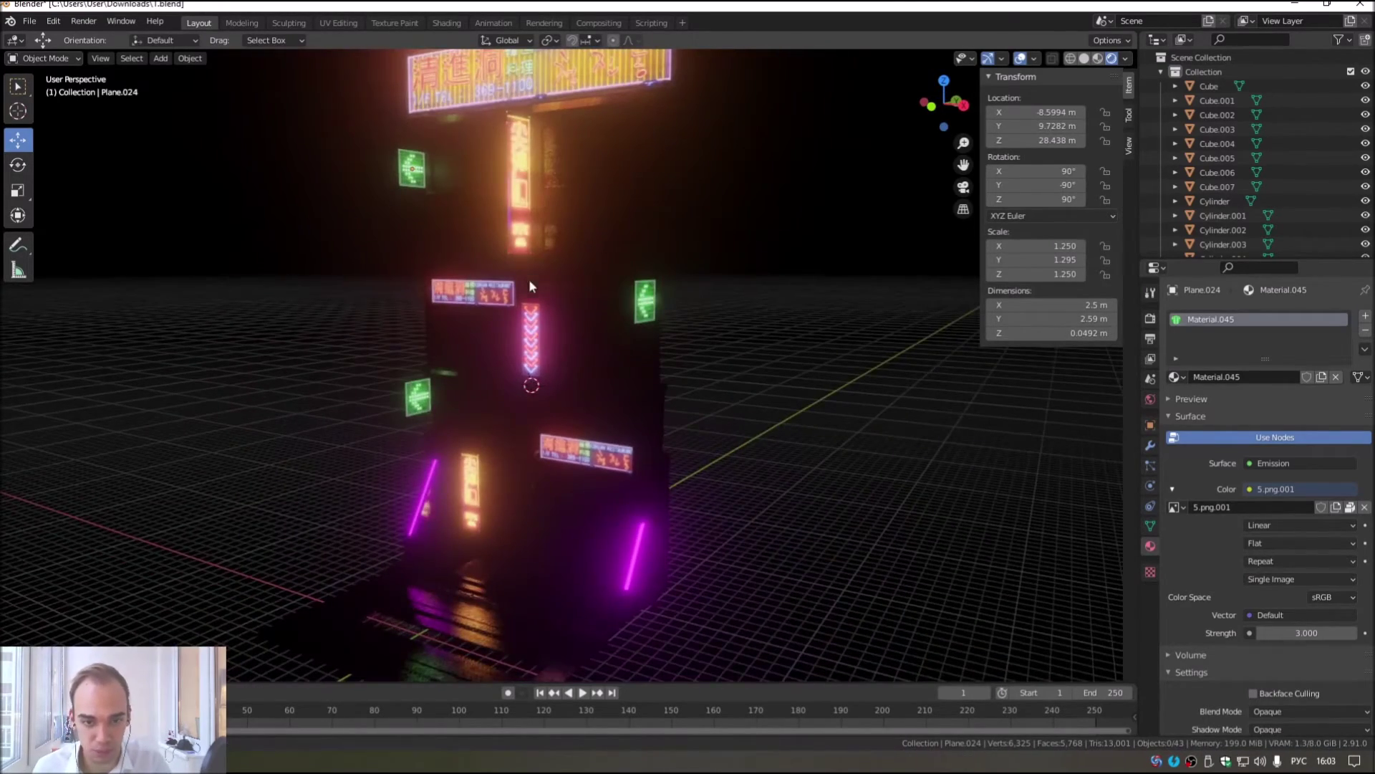
pyautogui.scroll(3, 530, 280)
pyautogui.click(583, 174)
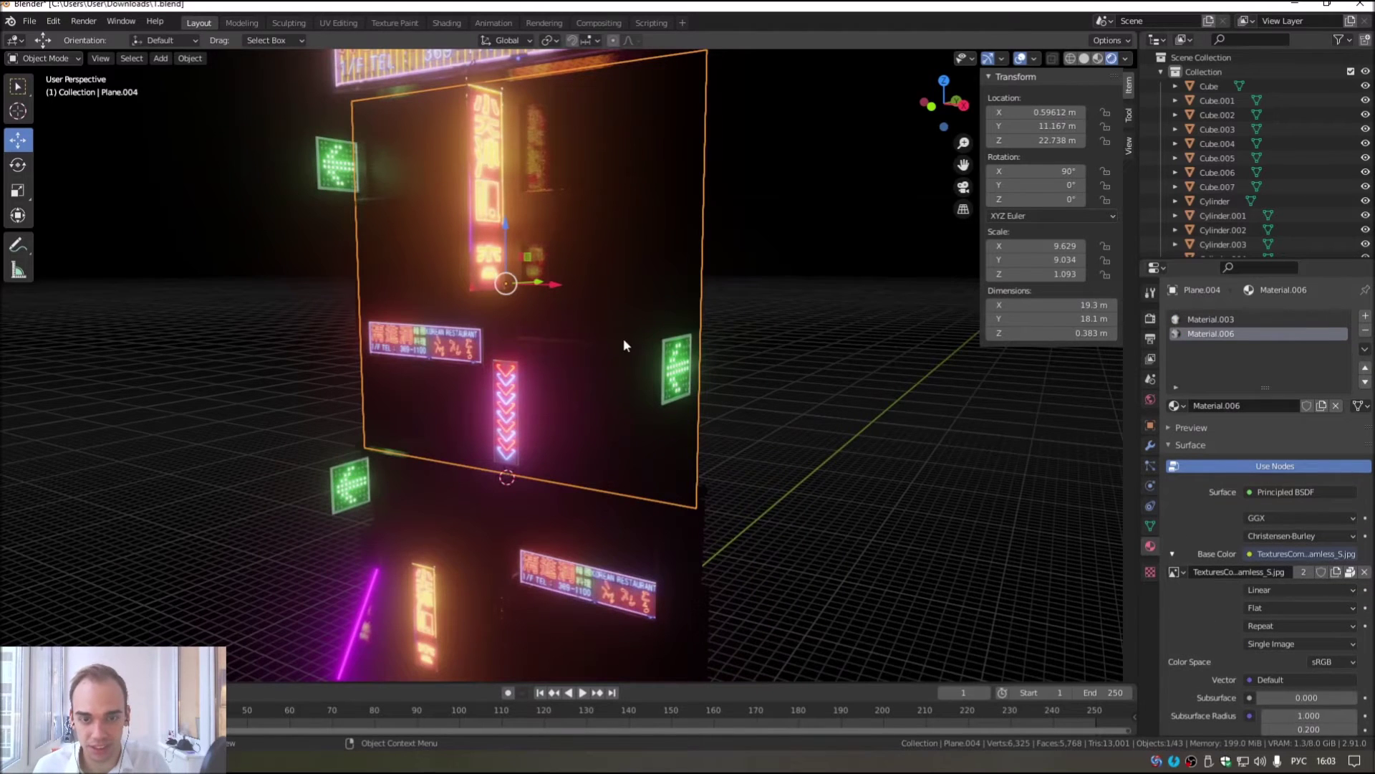
pyautogui.keyDown('shift'); pyautogui.scroll(-3, 608, 211); pyautogui.keyUp('shift')
pyautogui.keyDown('shift'); pyautogui.scroll(-3, 539, 369); pyautogui.keyUp('shift')
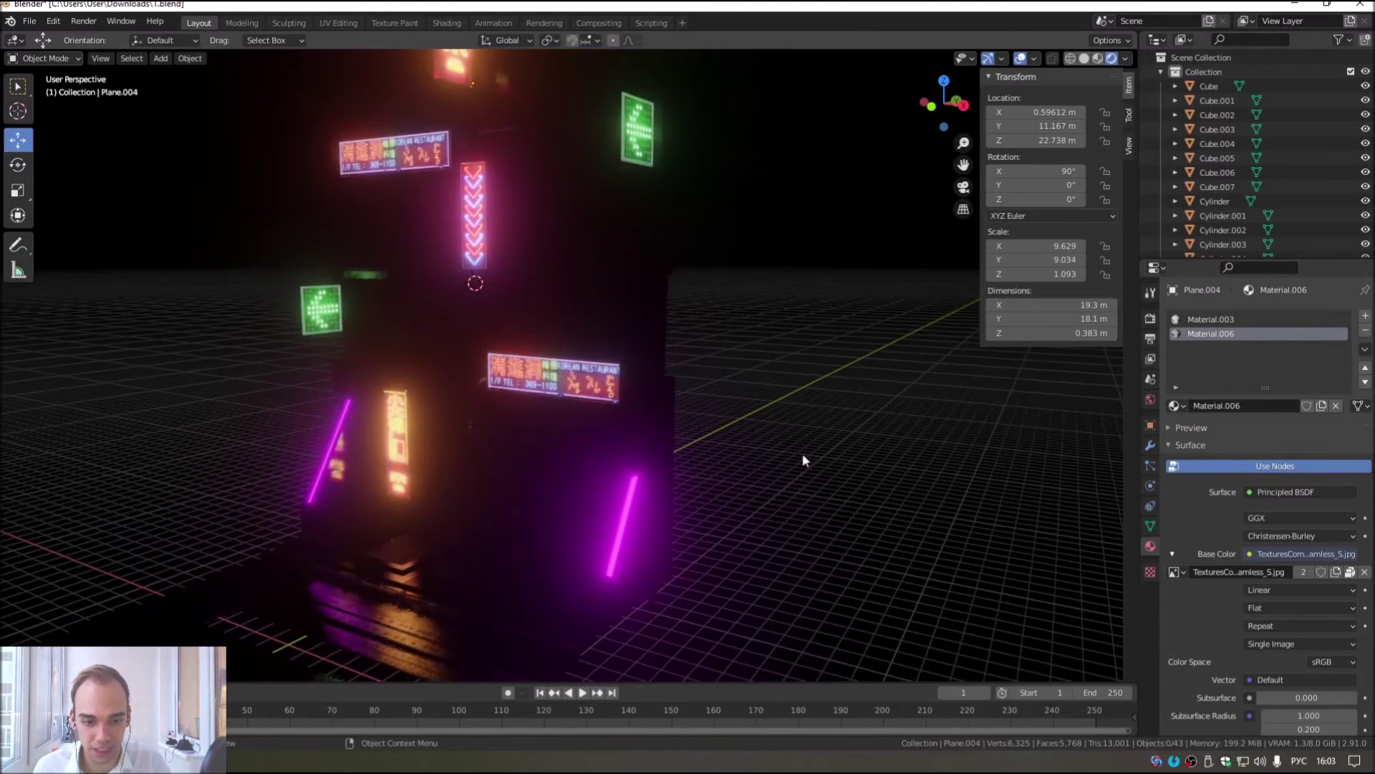
pyautogui.click(803, 453)
pyautogui.scroll(4, 617, 513)
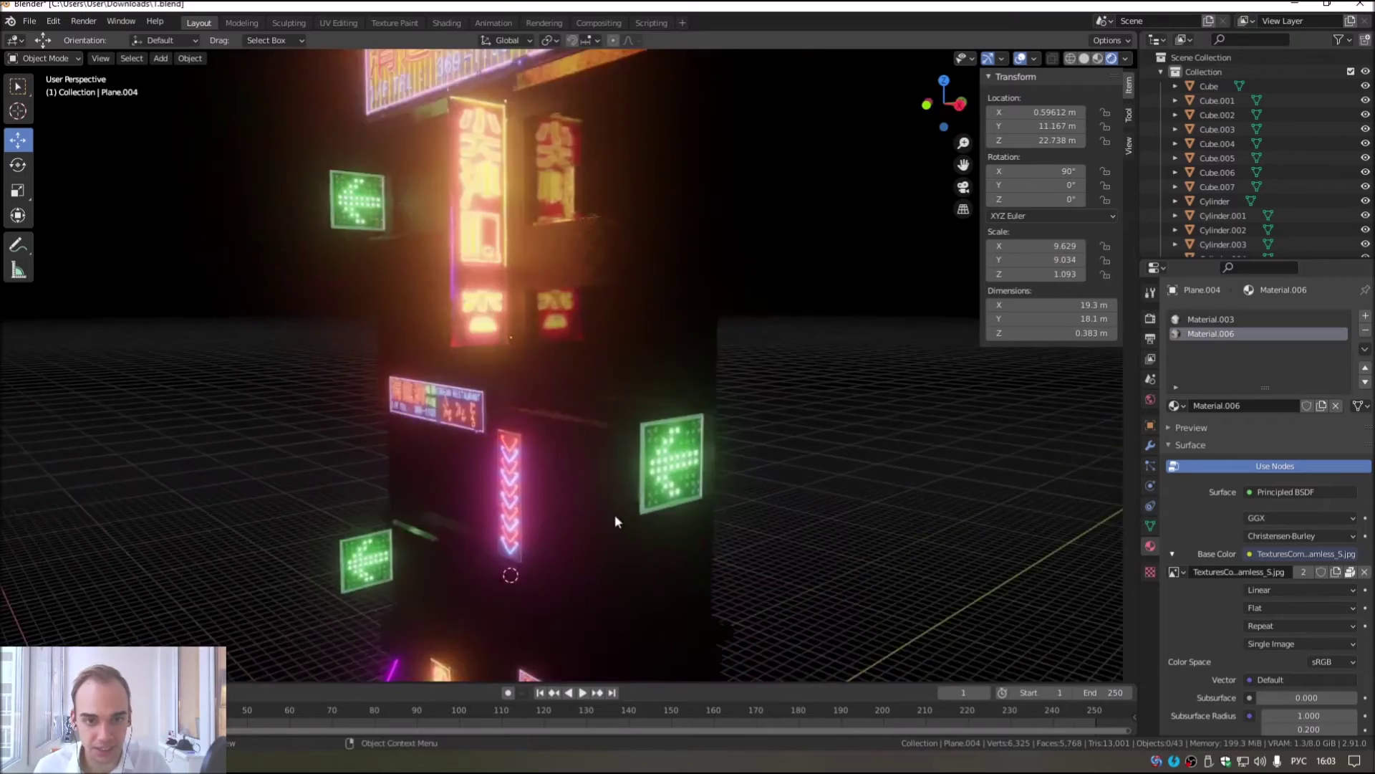
pyautogui.scroll(-3, 618, 513)
pyautogui.scroll(-2, 617, 513)
pyautogui.scroll(5, 636, 394)
pyautogui.moveTo(550, 397); pyautogui.dragTo(767, 393, button='middle')
pyautogui.click(1097, 59)
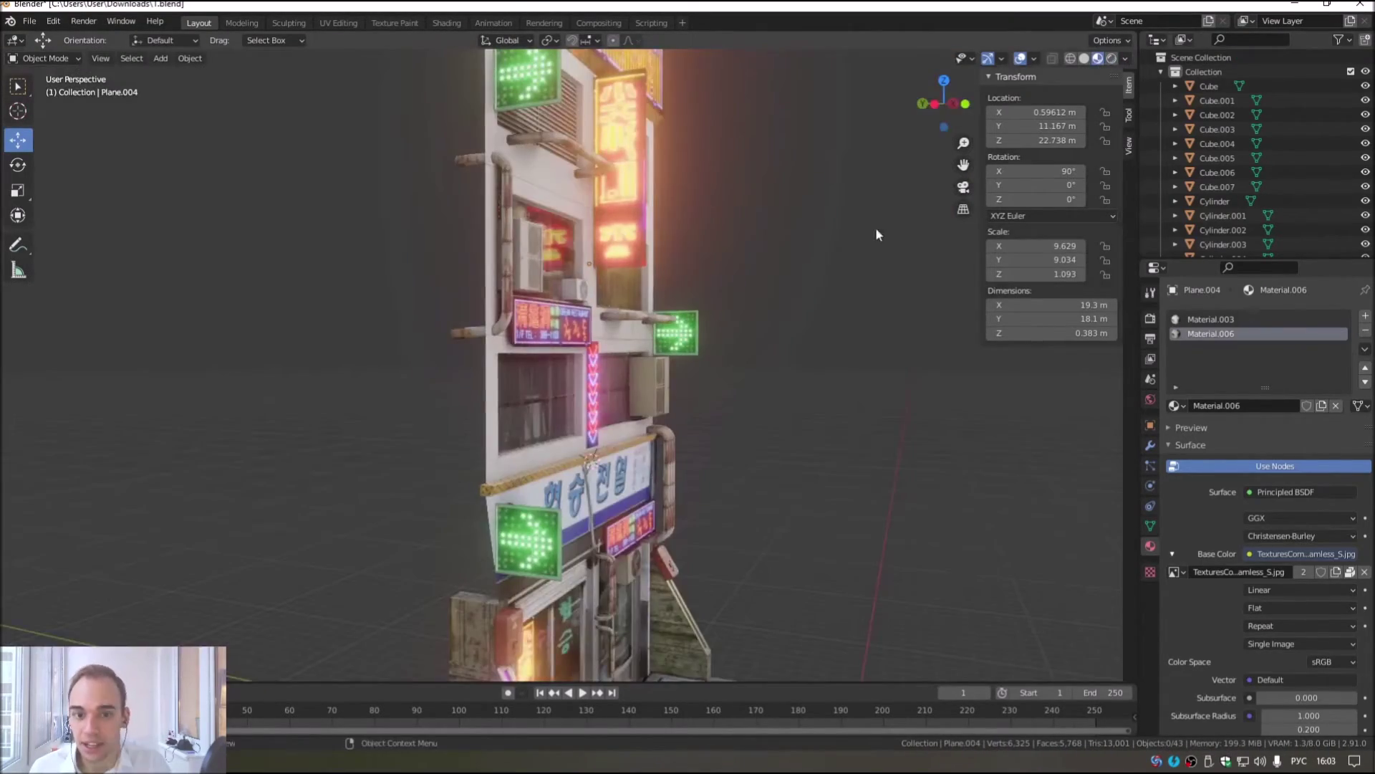
pyautogui.moveTo(723, 452)
pyautogui.mouseDown(button='middle')
pyautogui.moveTo(708, 499)
pyautogui.moveTo(655, 444)
pyautogui.moveTo(671, 459)
pyautogui.moveTo(631, 128)
pyautogui.mouseUp(button='middle')
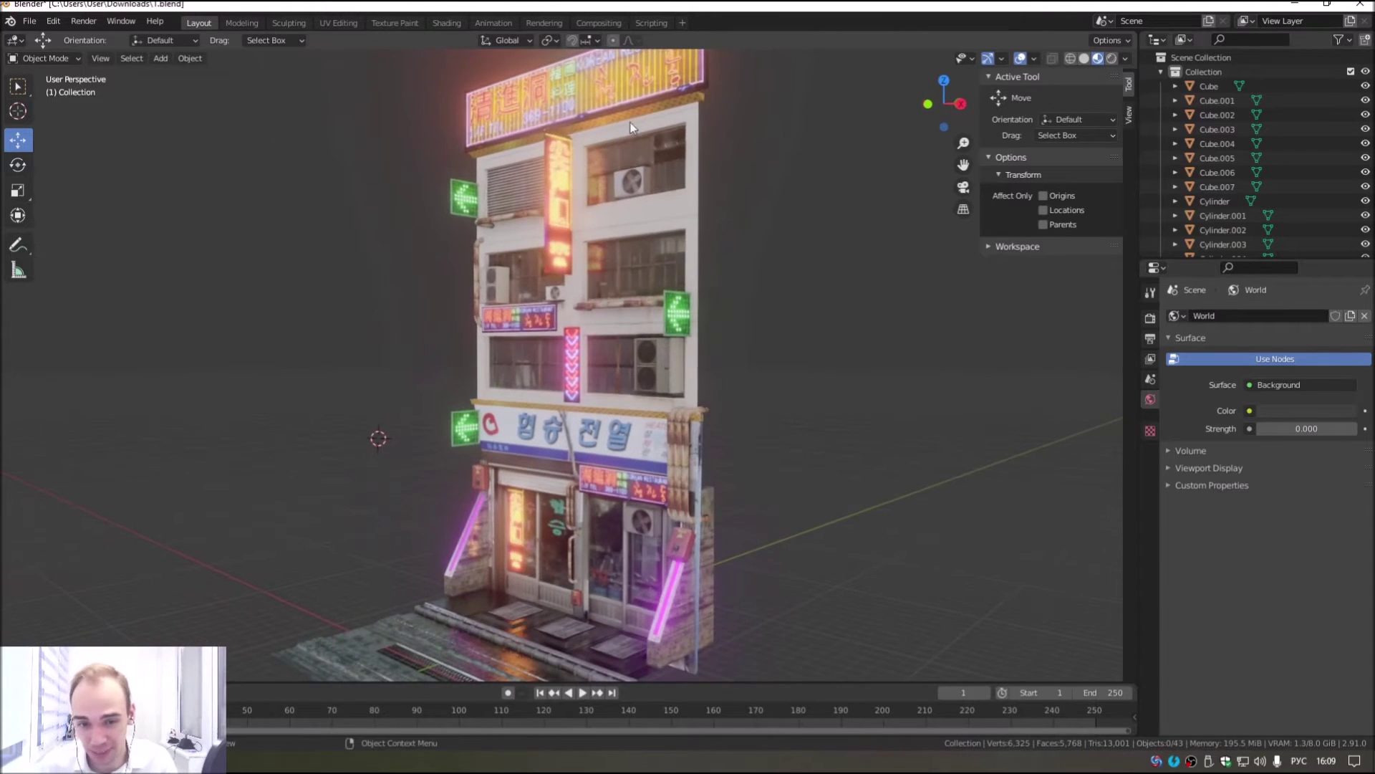
# Step: Orbit, pan and zoom around the storefront to inspect the street and upper floors
pyautogui.moveTo(732, 541)
pyautogui.mouseDown(button='middle')
pyautogui.moveTo(664, 496)
pyautogui.moveTo(827, 485)
pyautogui.moveTo(686, 462)
pyautogui.moveTo(700, 498)
pyautogui.moveTo(798, 498)
pyautogui.moveTo(585, 164)
pyautogui.mouseUp(button='middle')
pyautogui.moveTo(484, 202)
pyautogui.keyDown('shift'); pyautogui.mouseDown(button='middle')
pyautogui.moveTo(492, 338)
pyautogui.moveTo(553, 389)
pyautogui.moveTo(620, 386)
pyautogui.moveTo(443, 412)
pyautogui.moveTo(663, 478)
pyautogui.mouseUp(button='middle'); pyautogui.keyUp('shift')
pyautogui.scroll(-3, 759, 530)
pyautogui.moveTo(745, 447)
pyautogui.keyDown('shift'); pyautogui.mouseDown(button='middle')
pyautogui.moveTo(693, 488)
pyautogui.moveTo(690, 450)
pyautogui.moveTo(622, 389)
pyautogui.mouseUp(button='middle'); pyautogui.keyUp('shift')
pyautogui.scroll(-2, 609, 386)
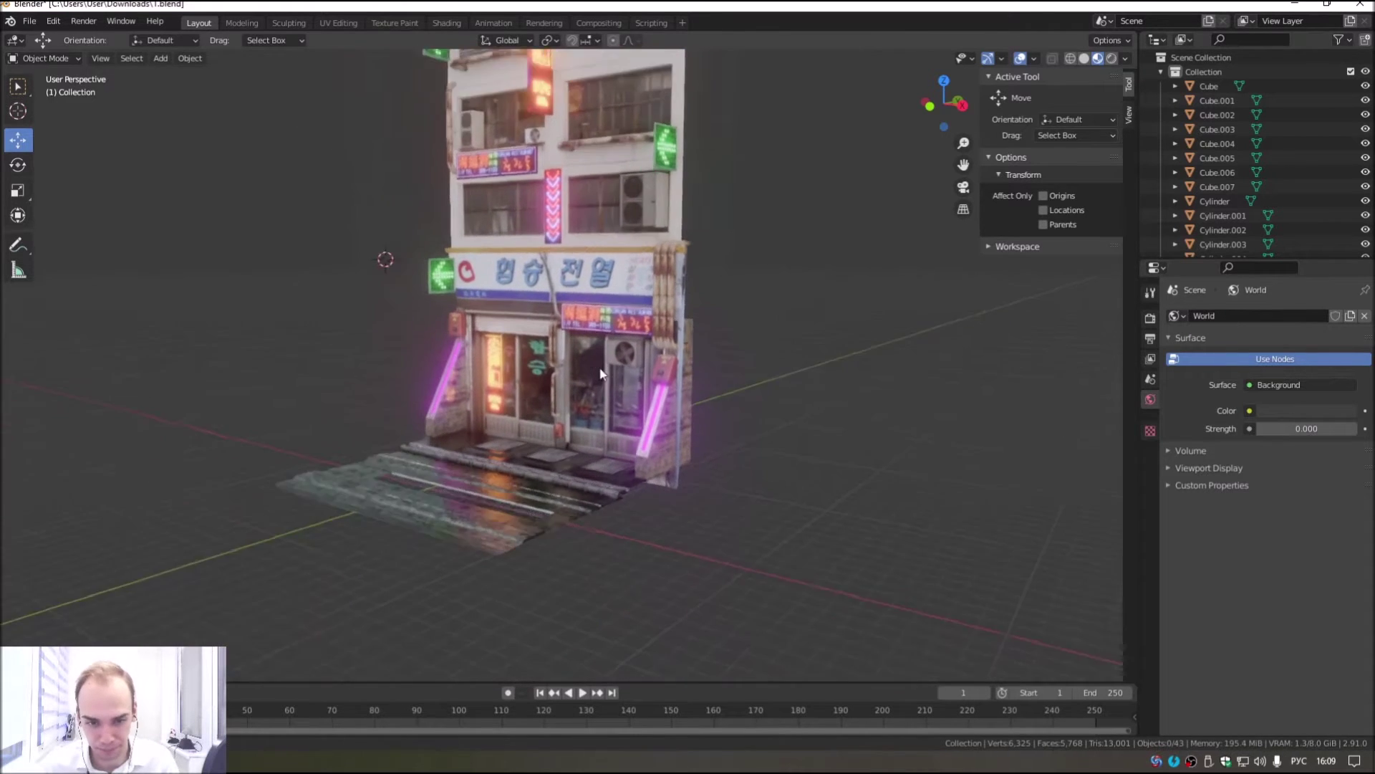
pyautogui.scroll(1, 595, 382)
pyautogui.scroll(2, 563, 444)
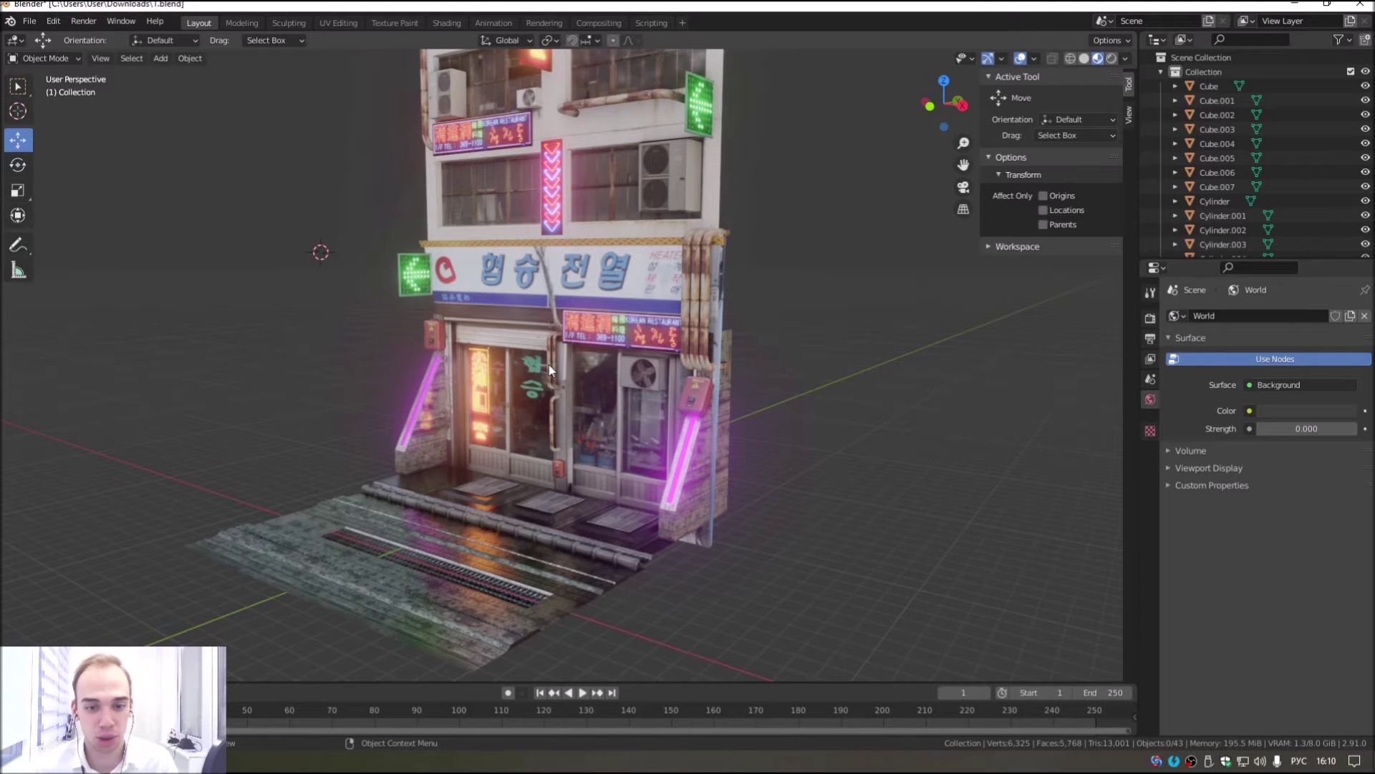
pyautogui.keyDown('shift'); pyautogui.scroll(5, 596, 402); pyautogui.keyUp('shift')
pyautogui.scroll(3, 544, 338)
pyautogui.scroll(5, 530, 407)
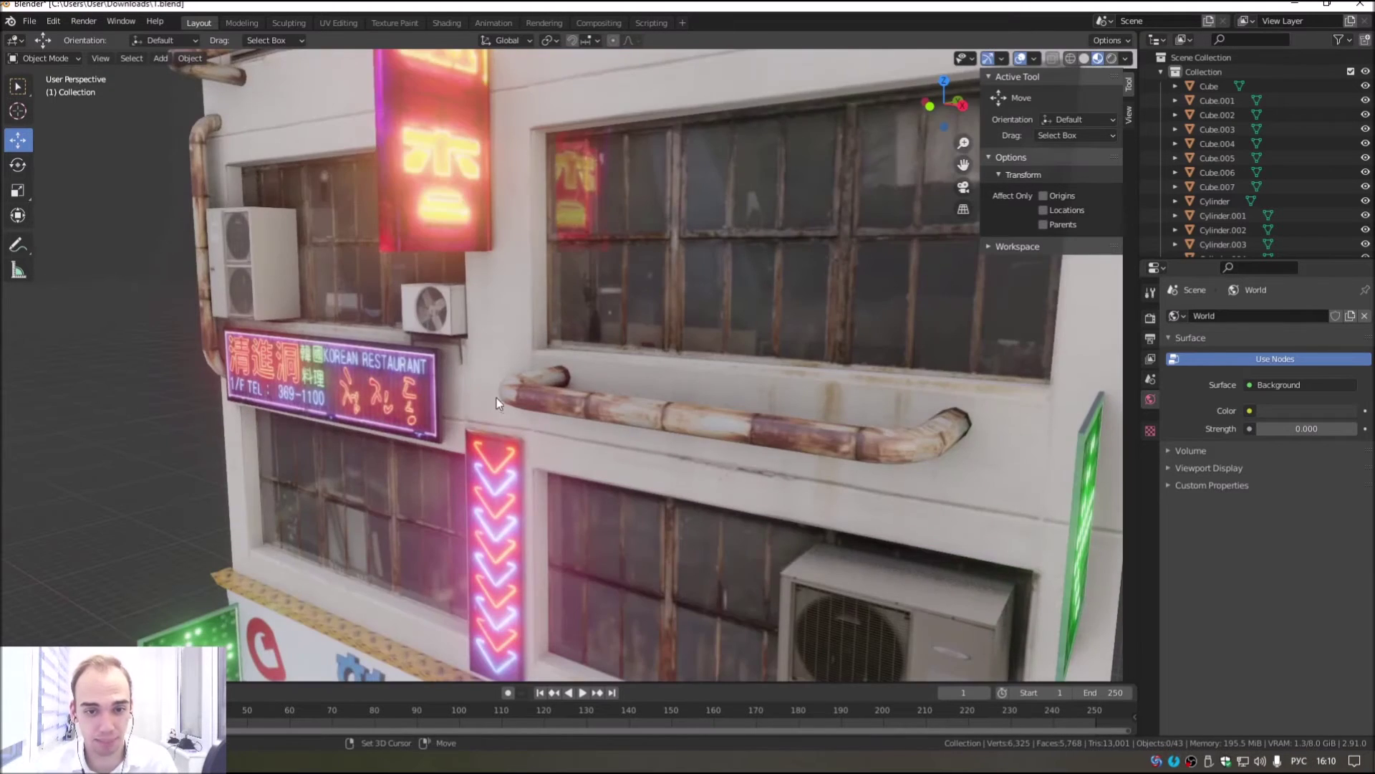
pyautogui.scroll(-4, 494, 436)
pyautogui.scroll(-3, 494, 437)
pyautogui.scroll(3, 565, 573)
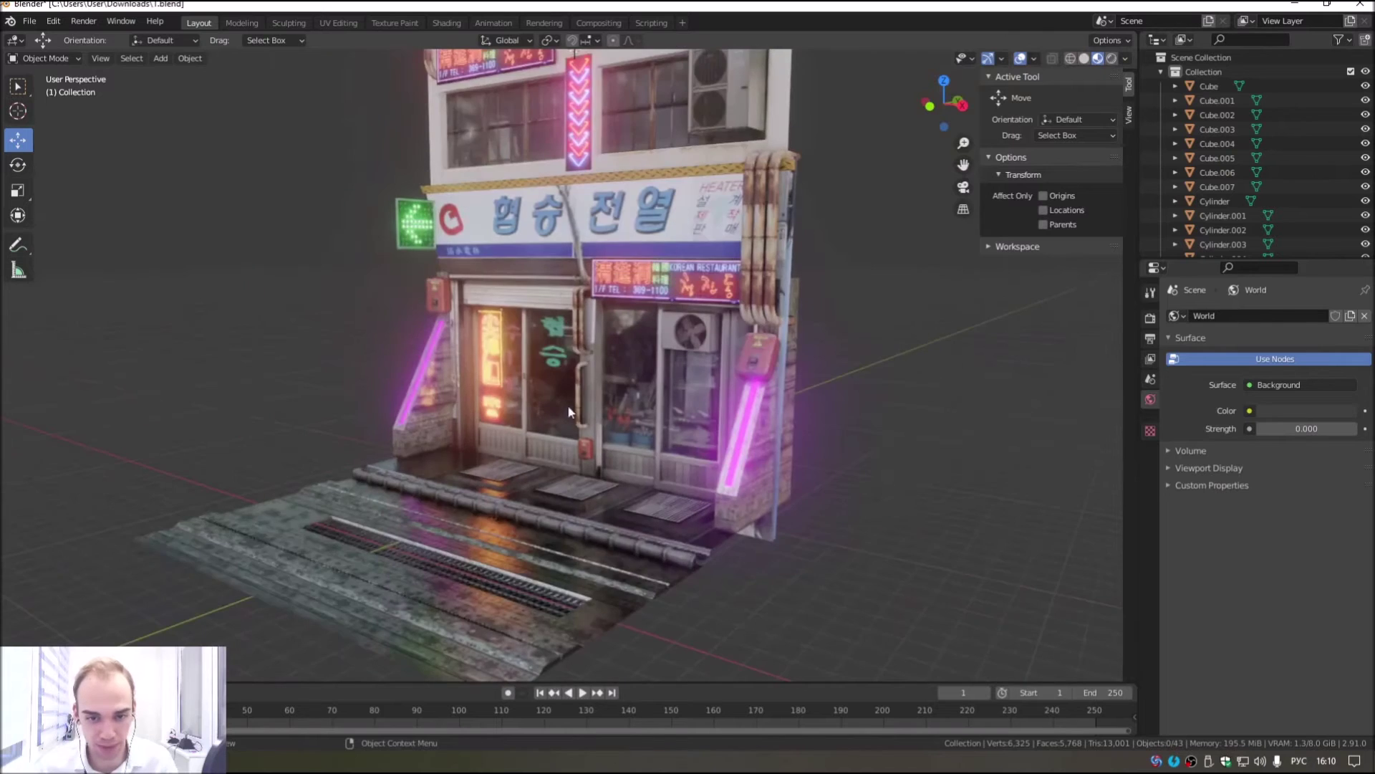
pyautogui.scroll(2, 565, 573)
pyautogui.scroll(-3, 565, 573)
pyautogui.scroll(3, 588, 301)
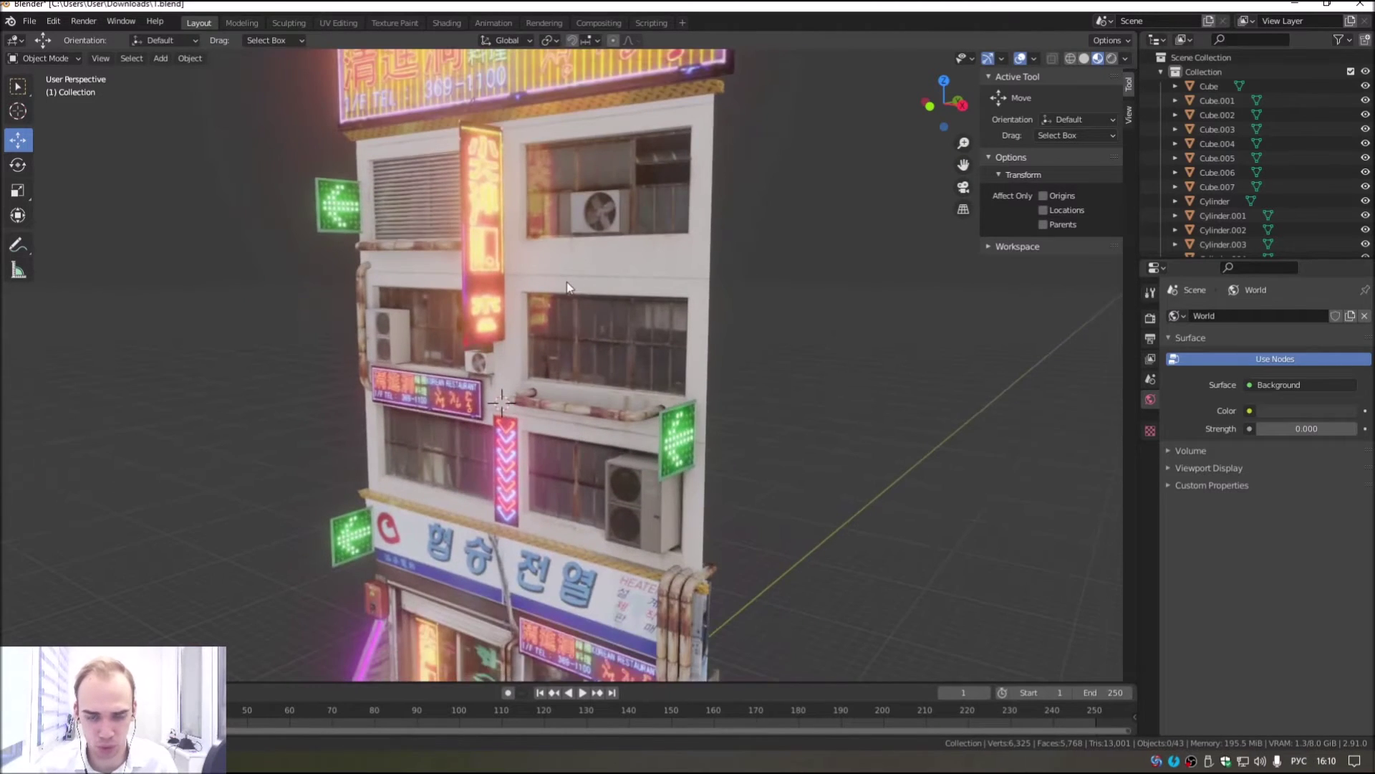
pyautogui.scroll(2, 566, 286)
# Step: Return to a frontal view of the building and open the viewport's Add menu
pyautogui.moveTo(559, 264); pyautogui.dragTo(638, 270, button='middle')
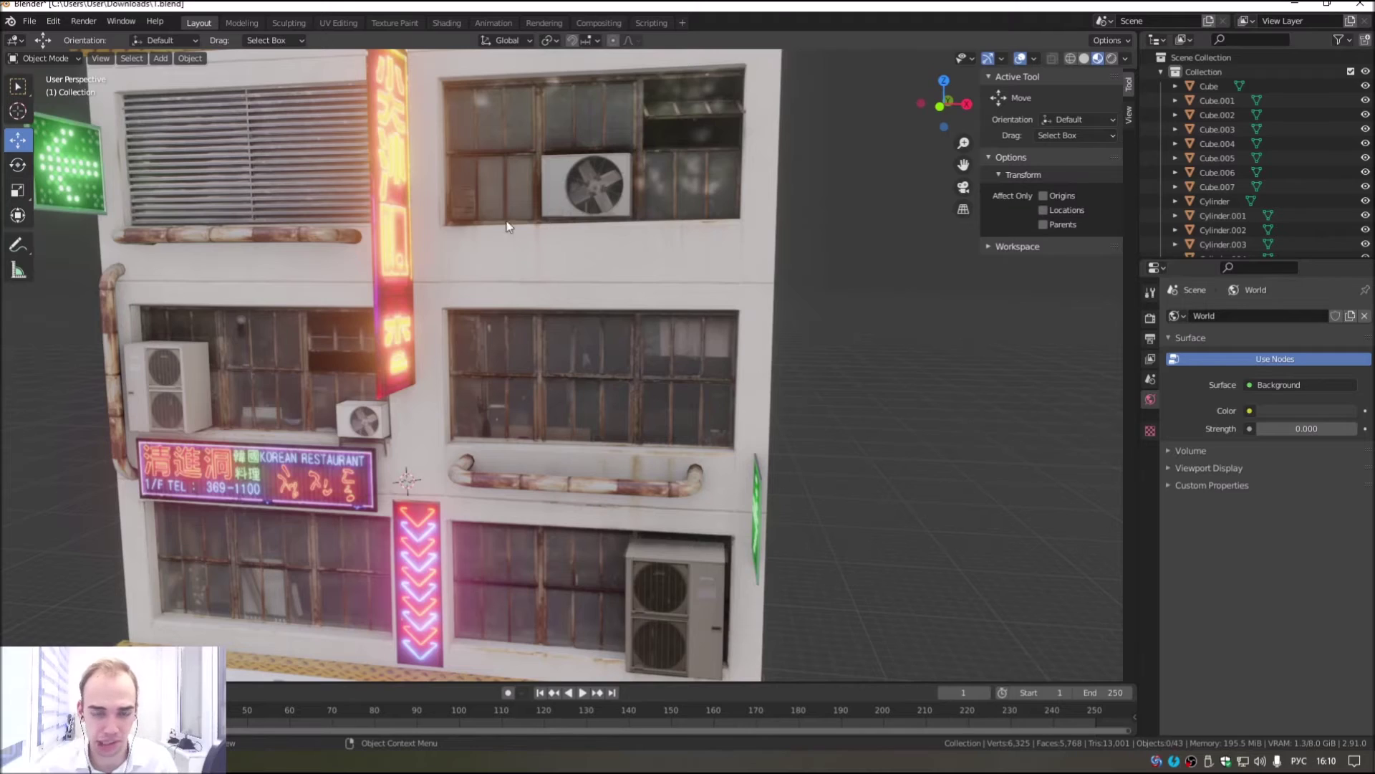
pyautogui.scroll(-3, 605, 278)
pyautogui.moveTo(543, 285); pyautogui.dragTo(504, 423, button='middle')
pyautogui.scroll(2, 530, 344)
pyautogui.scroll(2, 504, 423)
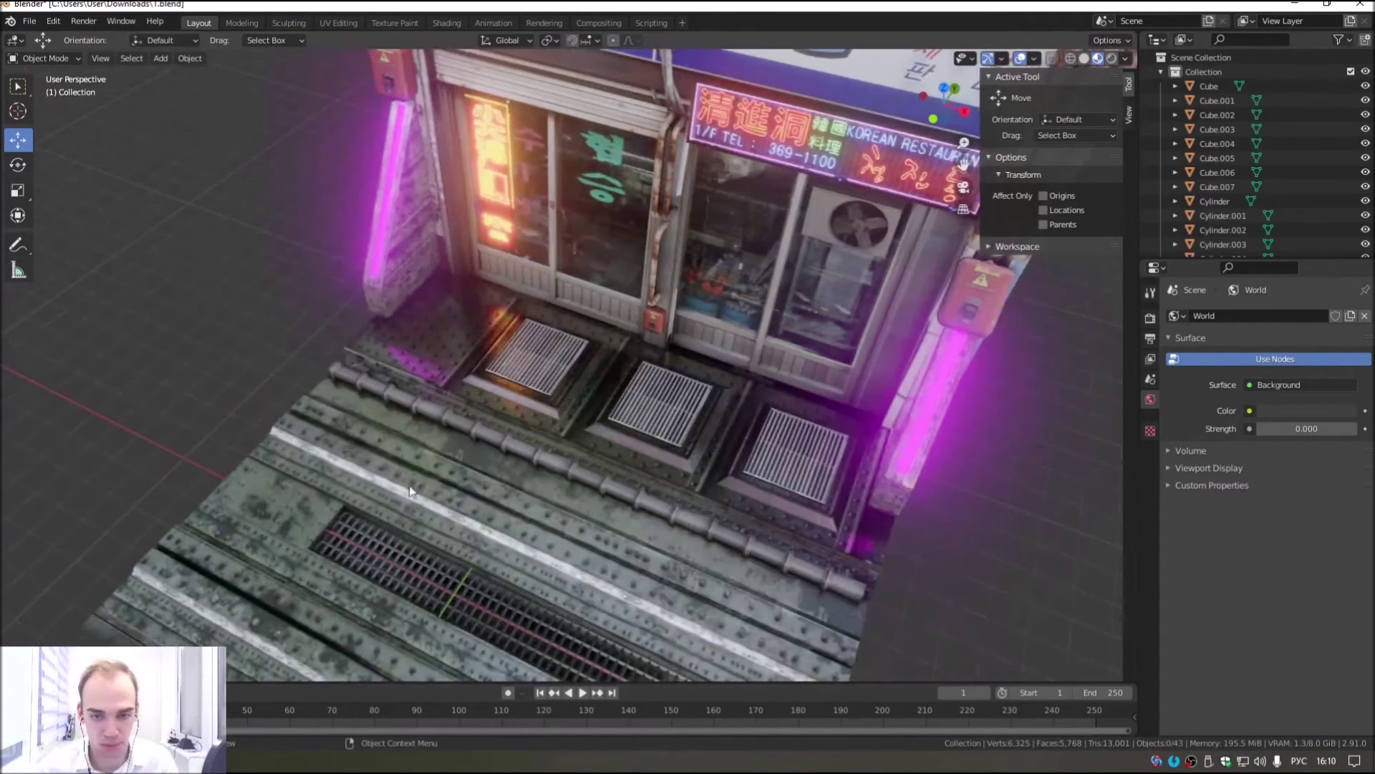
pyautogui.scroll(-3, 562, 470)
pyautogui.moveTo(562, 470)
pyautogui.mouseDown(button='middle')
pyautogui.moveTo(548, 488)
pyautogui.moveTo(616, 407)
pyautogui.mouseUp(button='middle')
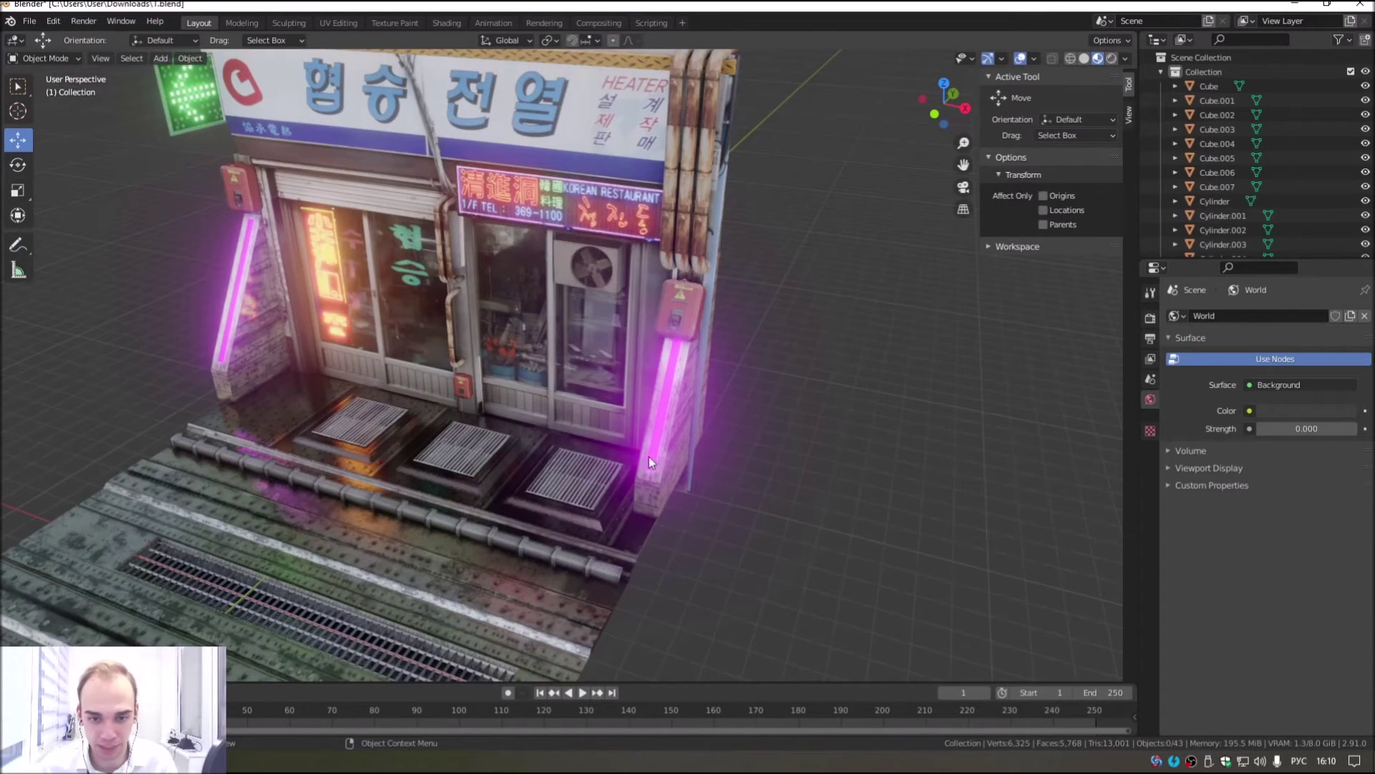
pyautogui.moveTo(186, 87); pyautogui.dragTo(550, 390, button='middle')
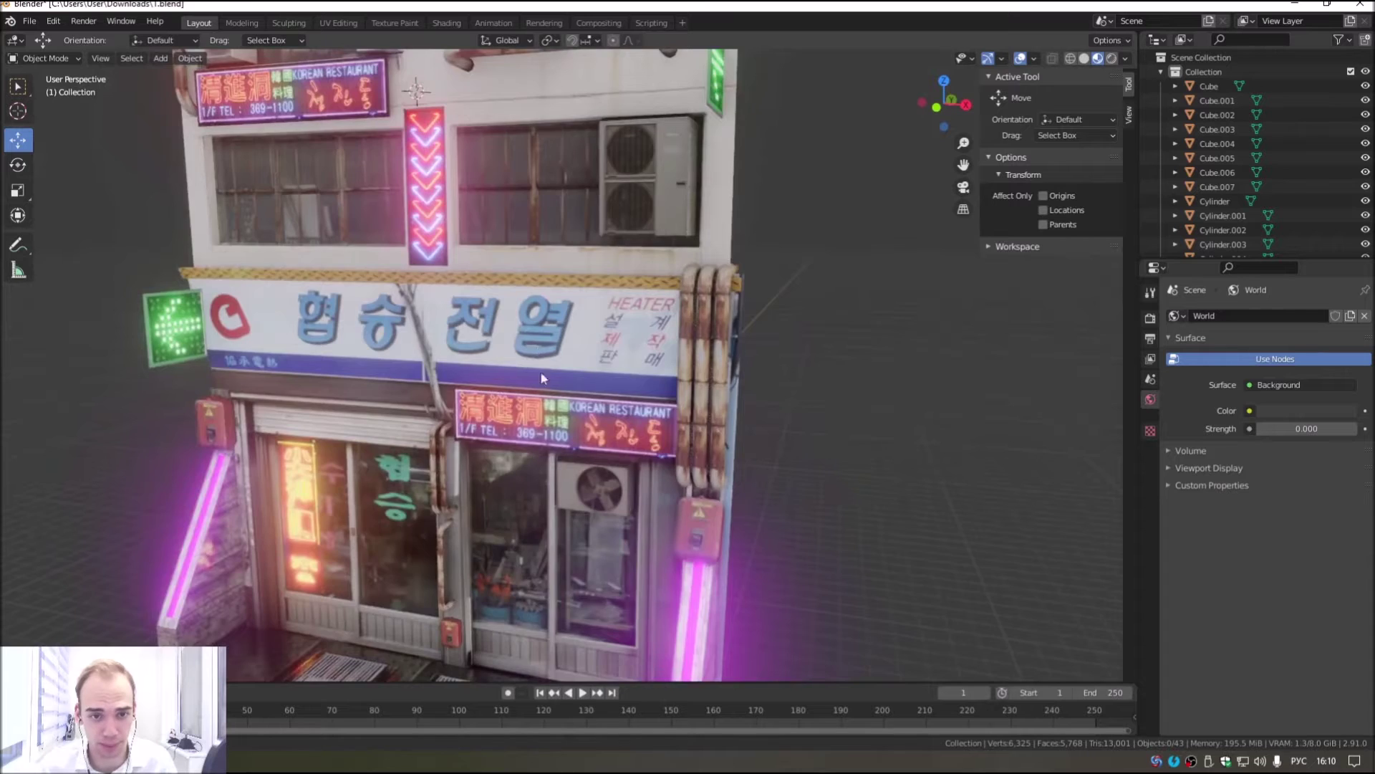
pyautogui.scroll(-3, 550, 389)
pyautogui.click(160, 59)
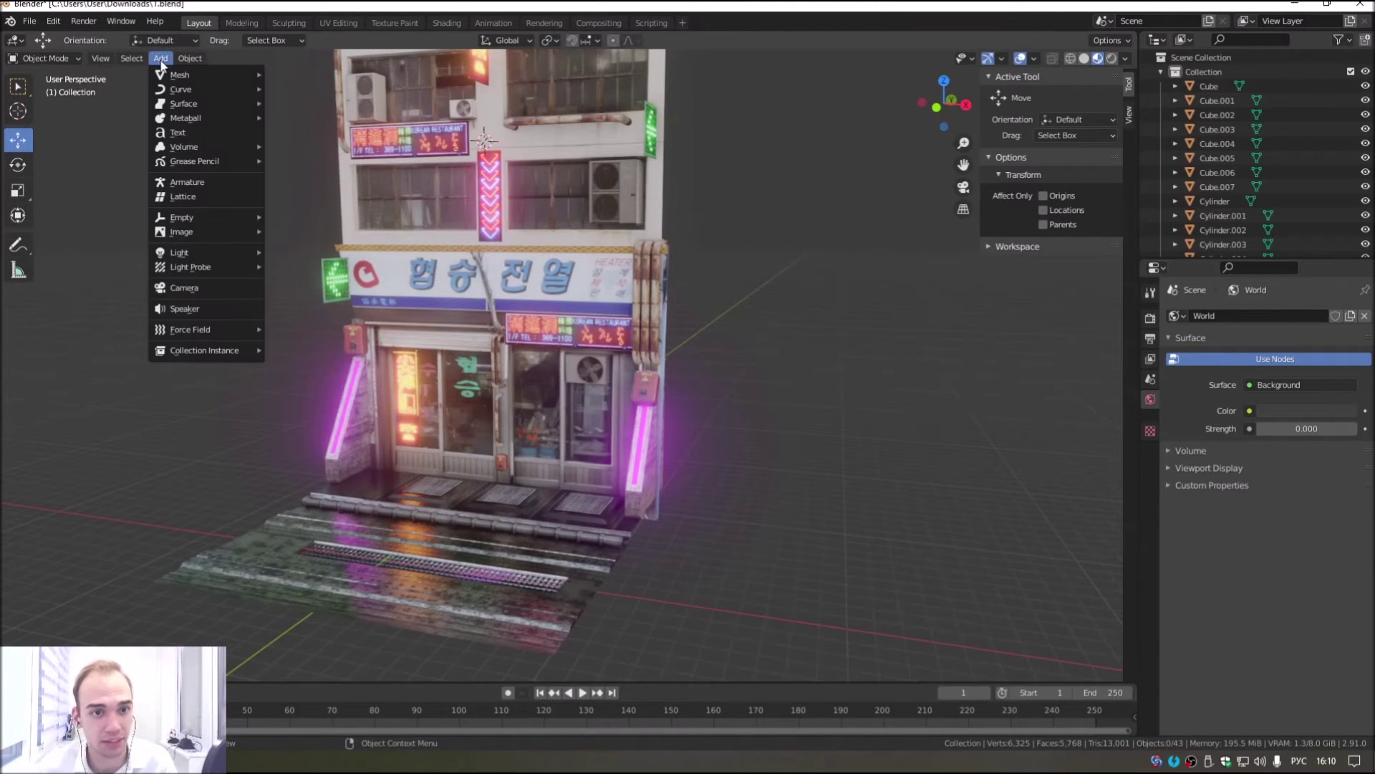
# Step: Add a cube beside the rusty pipe and give it a new Emission material
pyautogui.click(160, 59)
pyautogui.moveTo(179, 74)
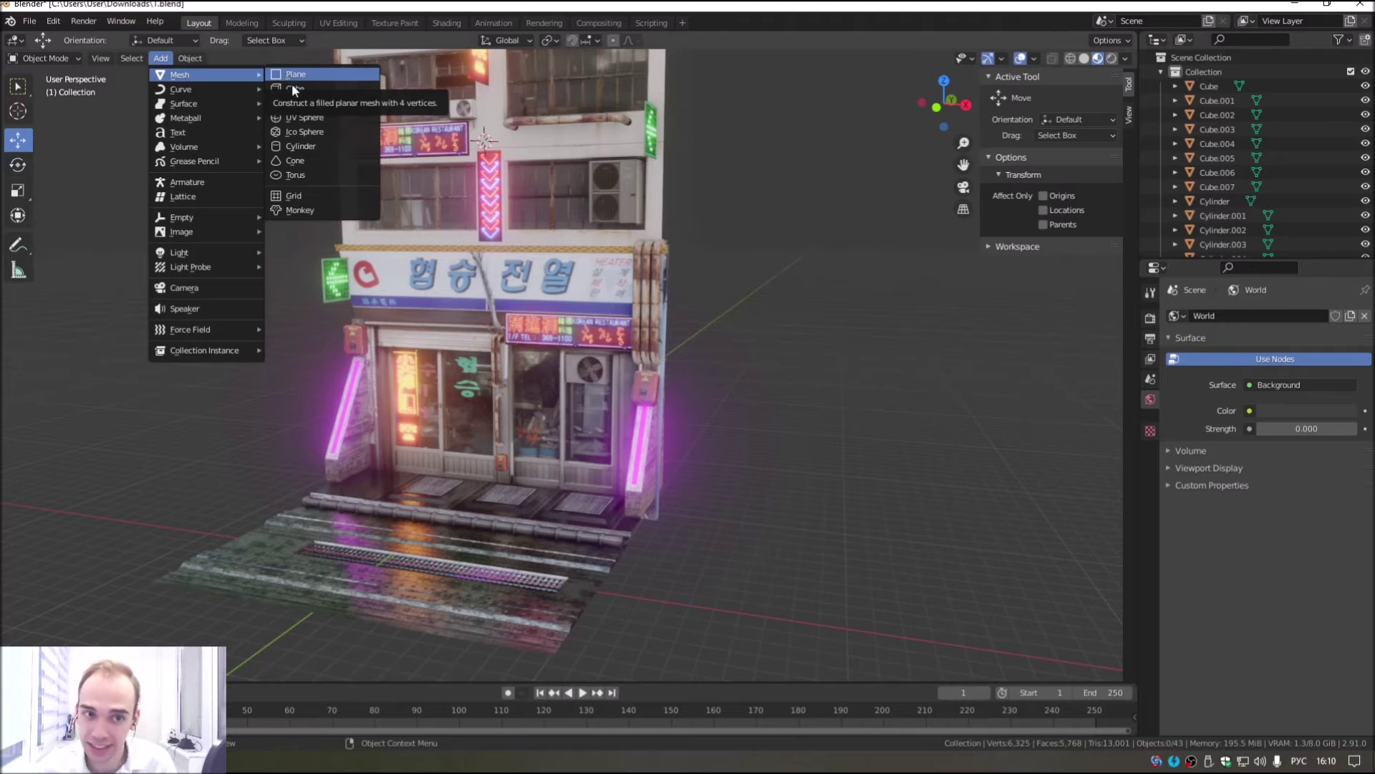
pyautogui.click(295, 88)
pyautogui.press('KP_Decimal')
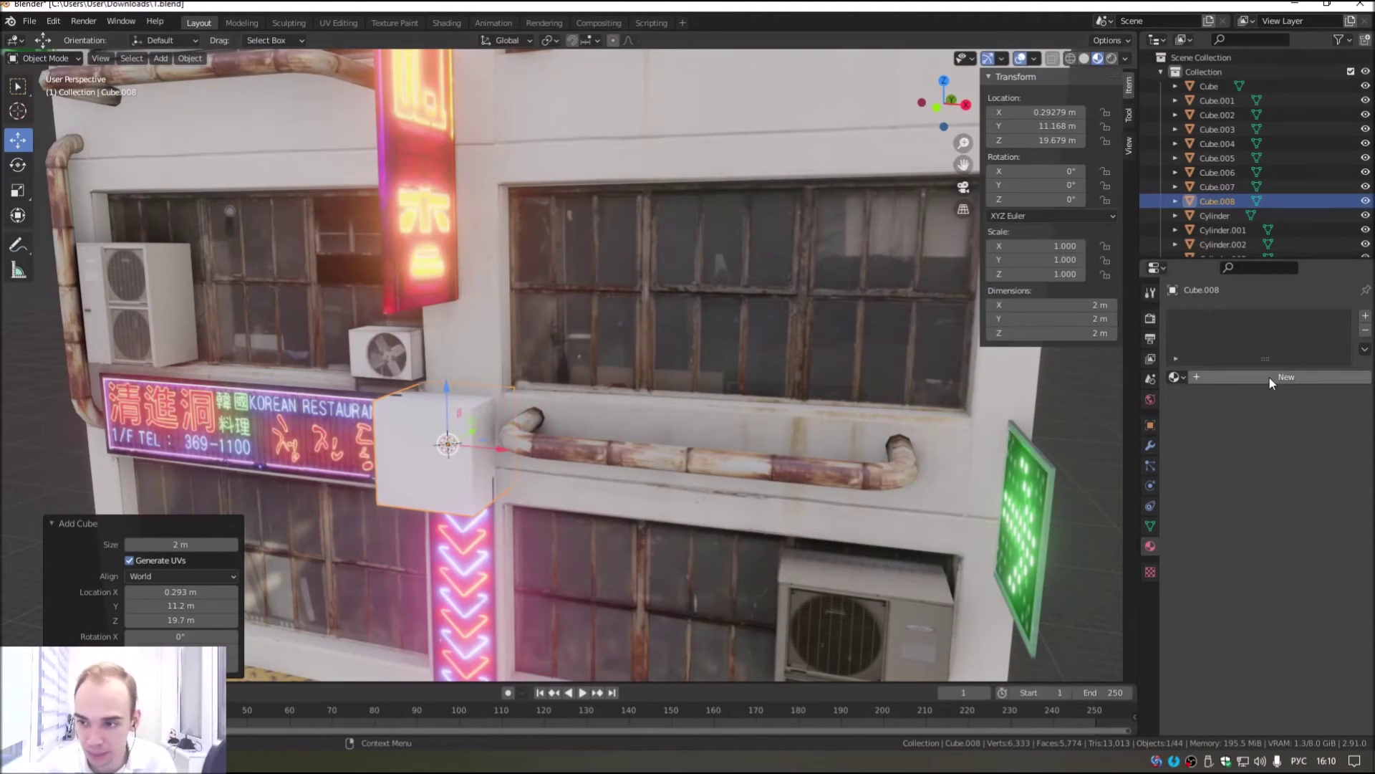
pyautogui.click(1270, 377)
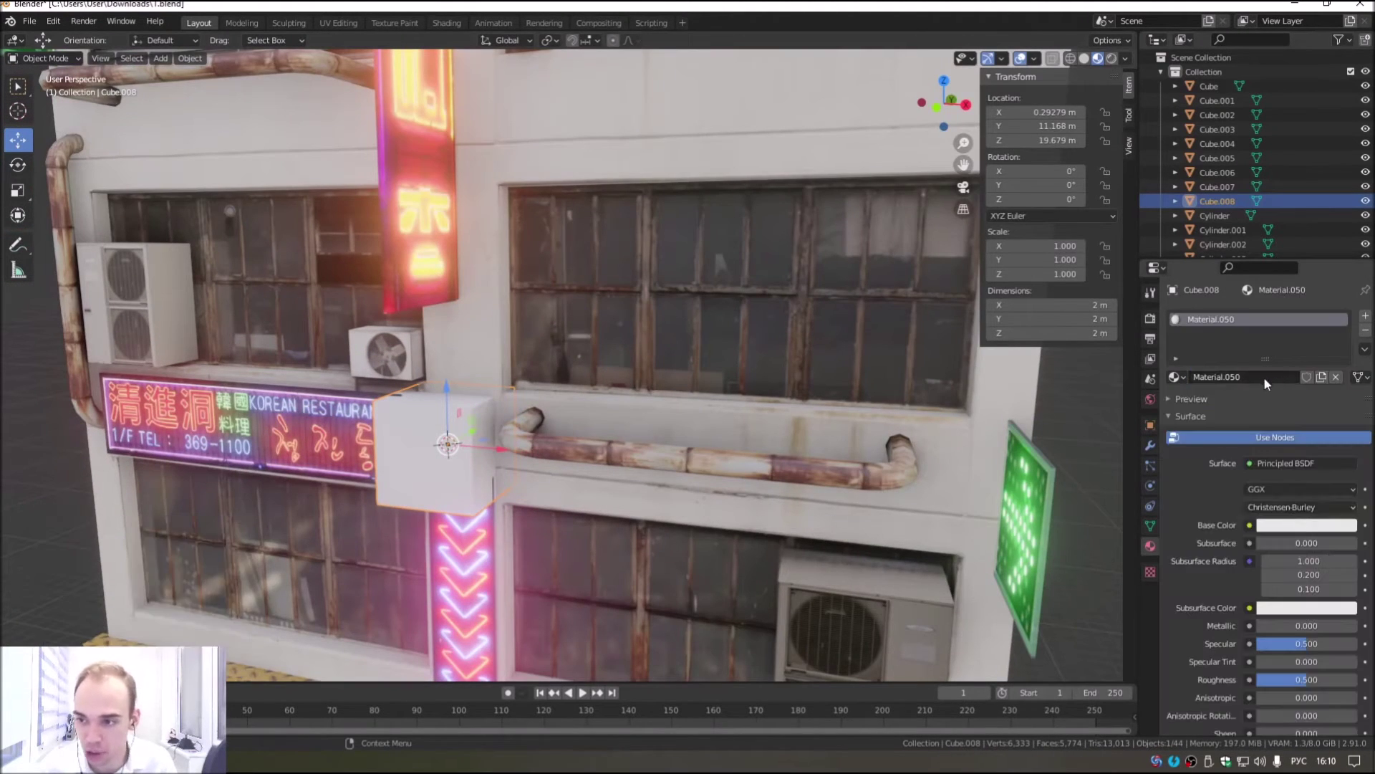
pyautogui.click(1274, 465)
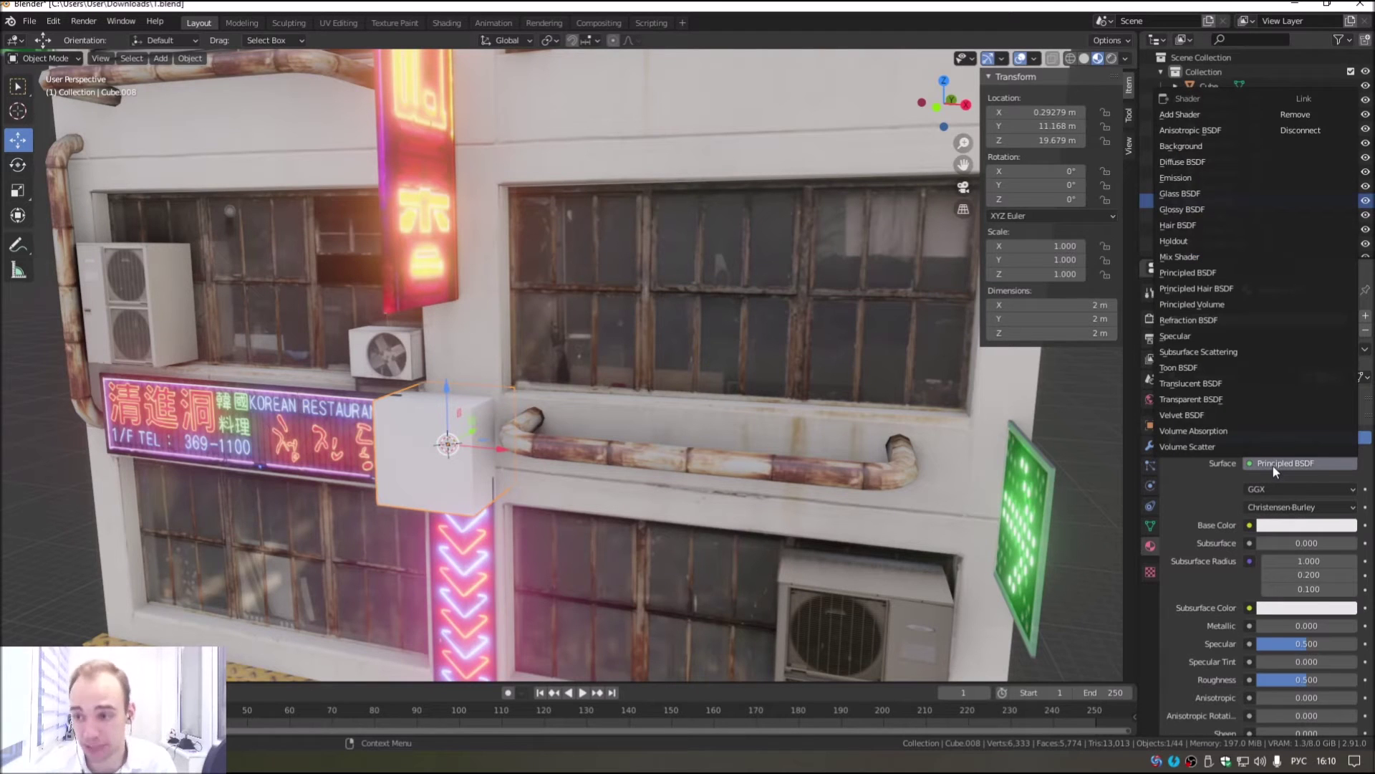
pyautogui.click(1175, 178)
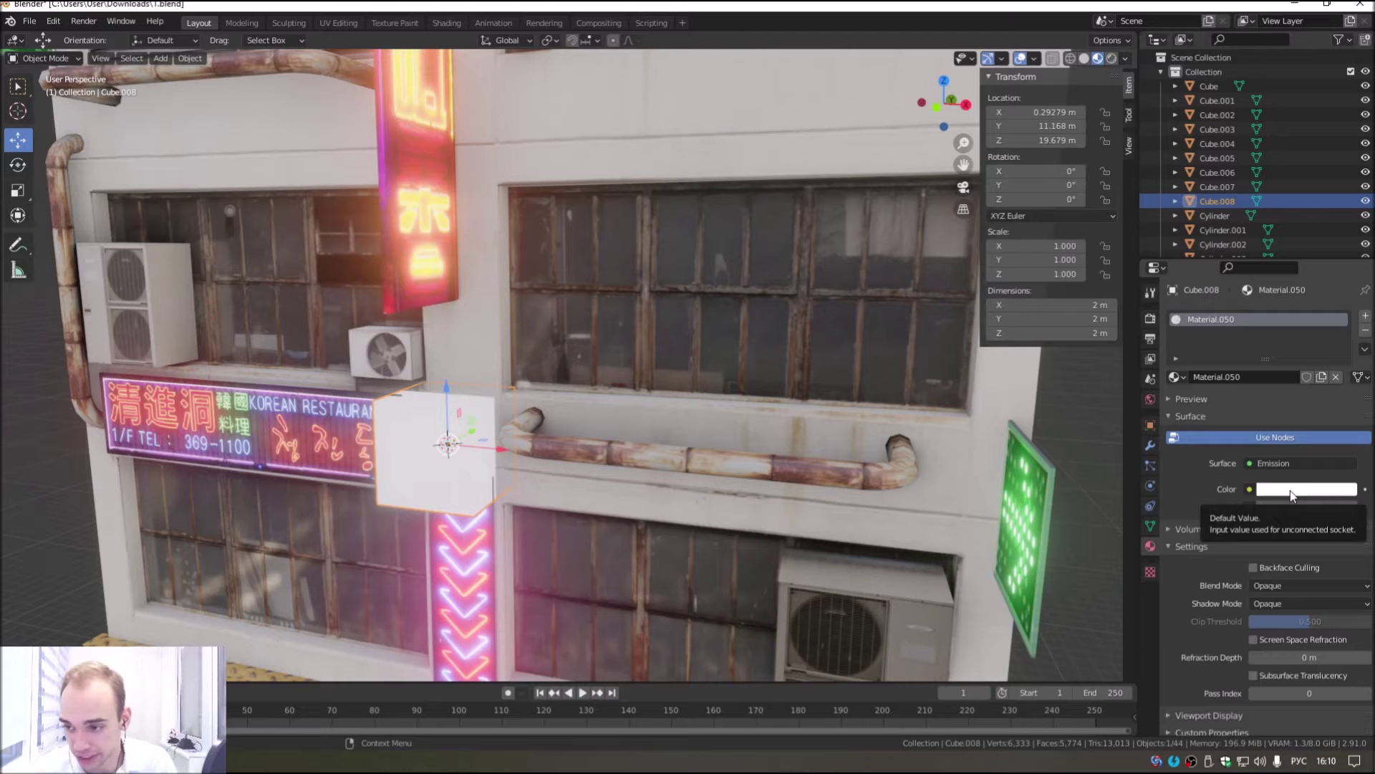
# Step: Bring up the cube's white emission colour for editing
pyautogui.click(1292, 494)
pyautogui.scroll(-6, 553, 365)
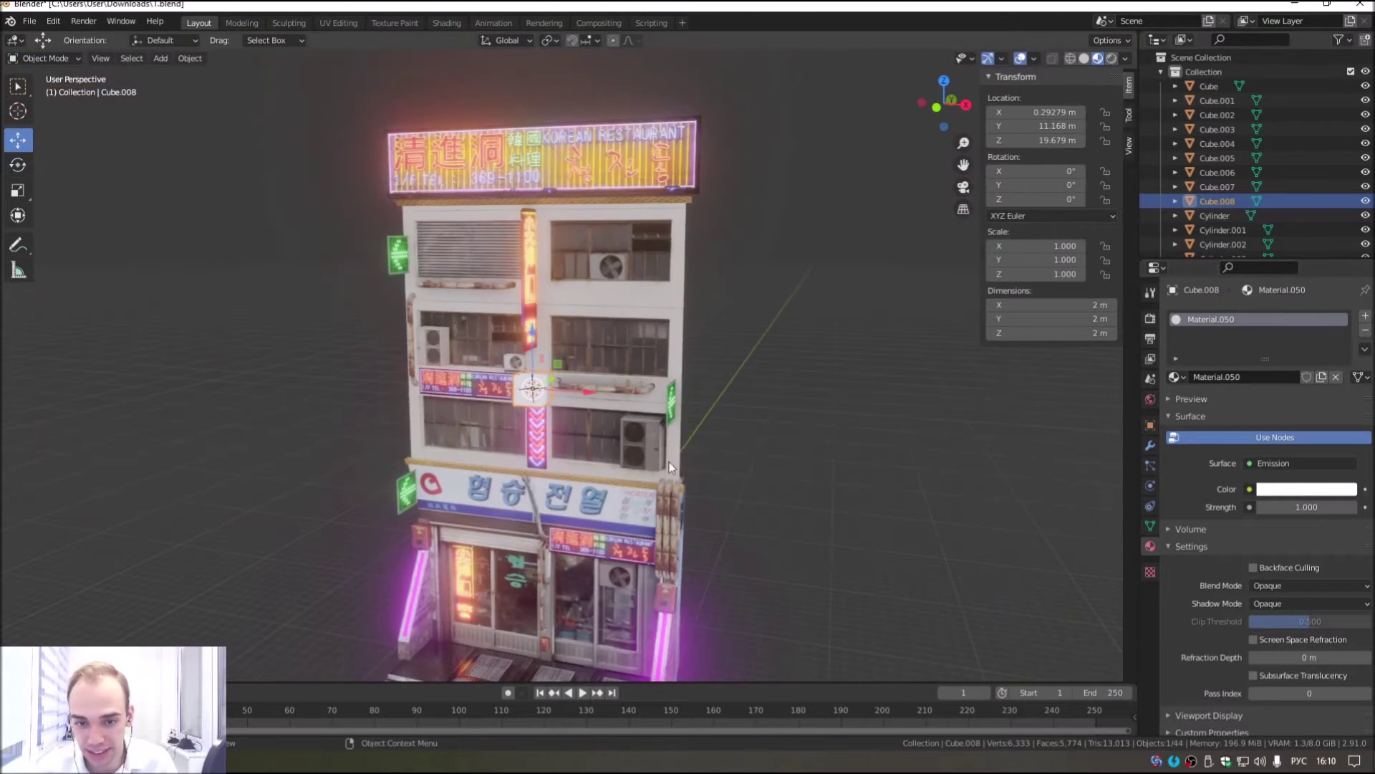
pyautogui.moveTo(616, 401)
pyautogui.mouseDown(button='middle')
pyautogui.moveTo(609, 533)
pyautogui.moveTo(574, 390)
pyautogui.mouseUp(button='middle')
pyautogui.scroll(3, 572, 390)
pyautogui.scroll(2, 570, 391)
pyautogui.click(1282, 495)
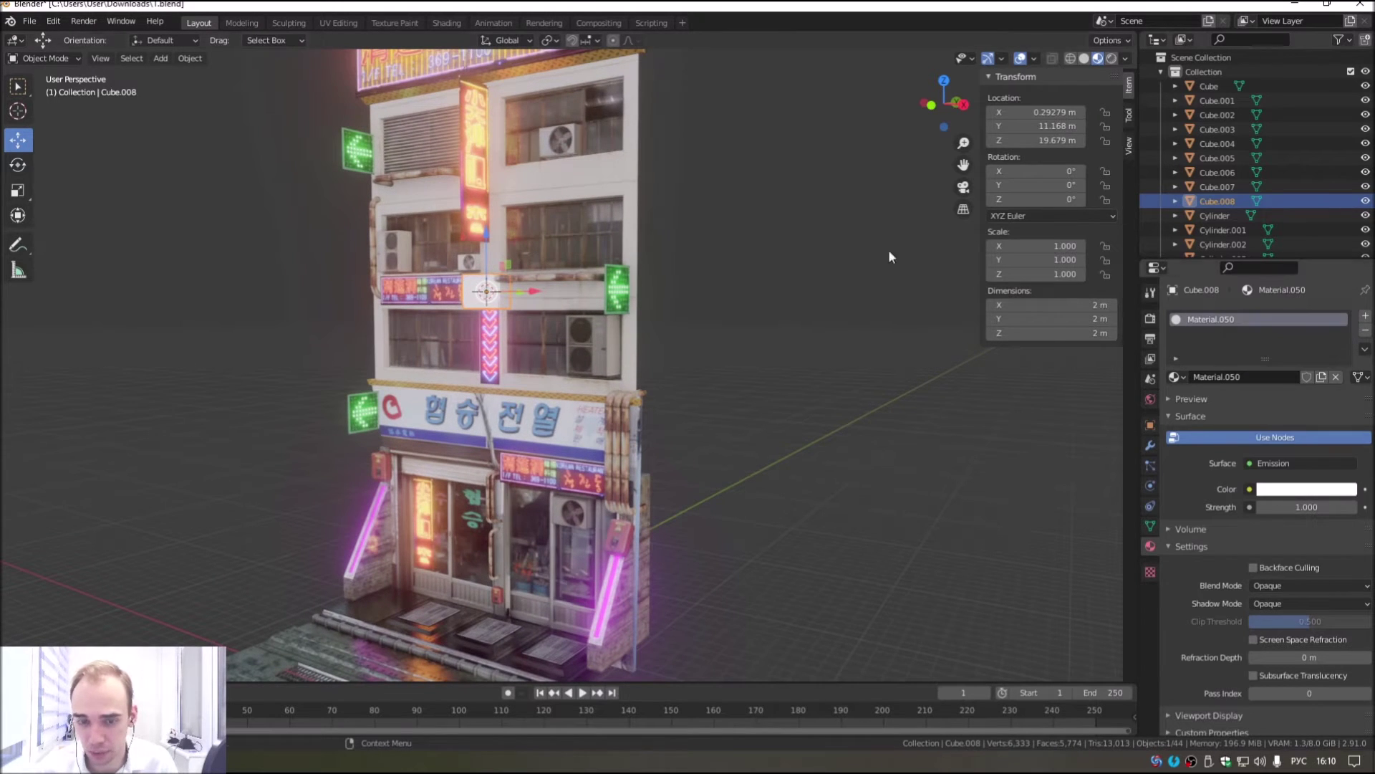
pyautogui.scroll(-2, 526, 444)
pyautogui.scroll(-2, 566, 437)
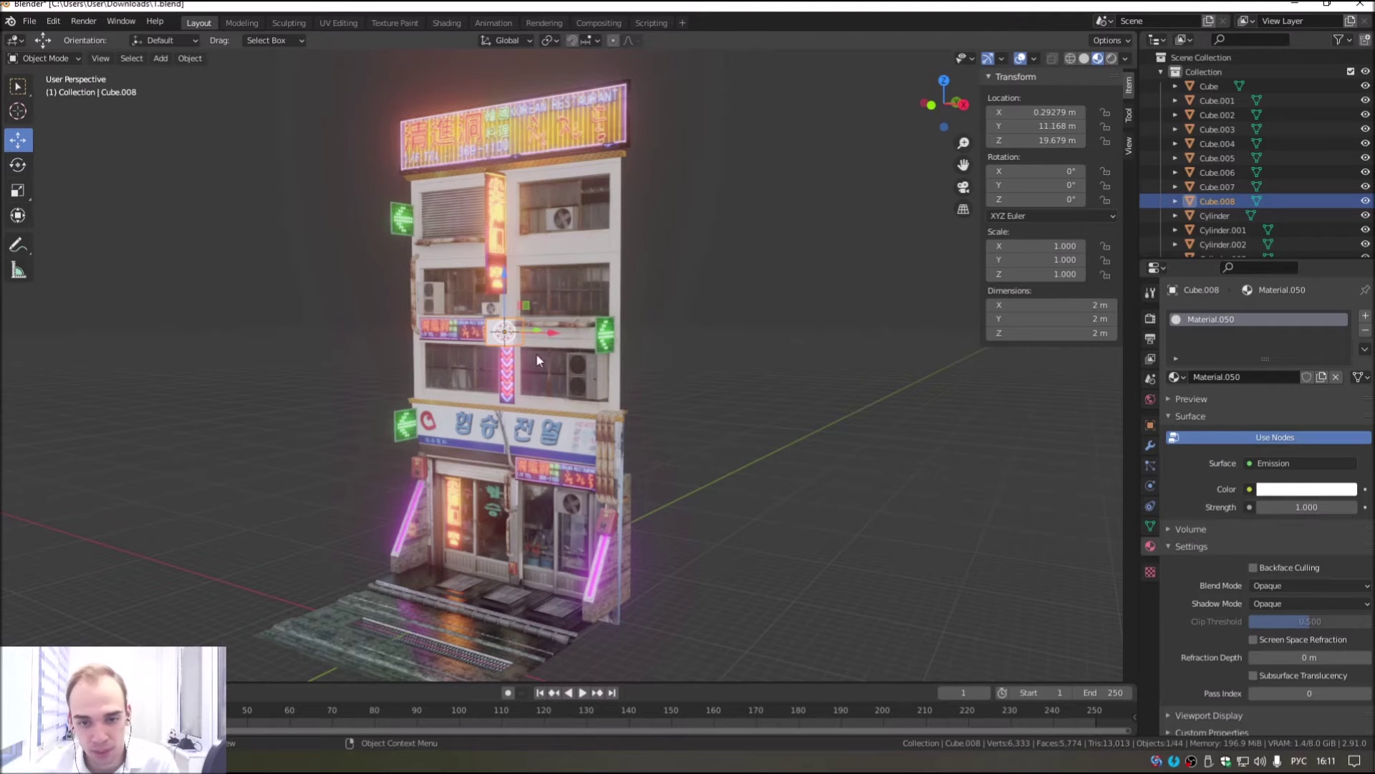
pyautogui.scroll(1, 523, 420)
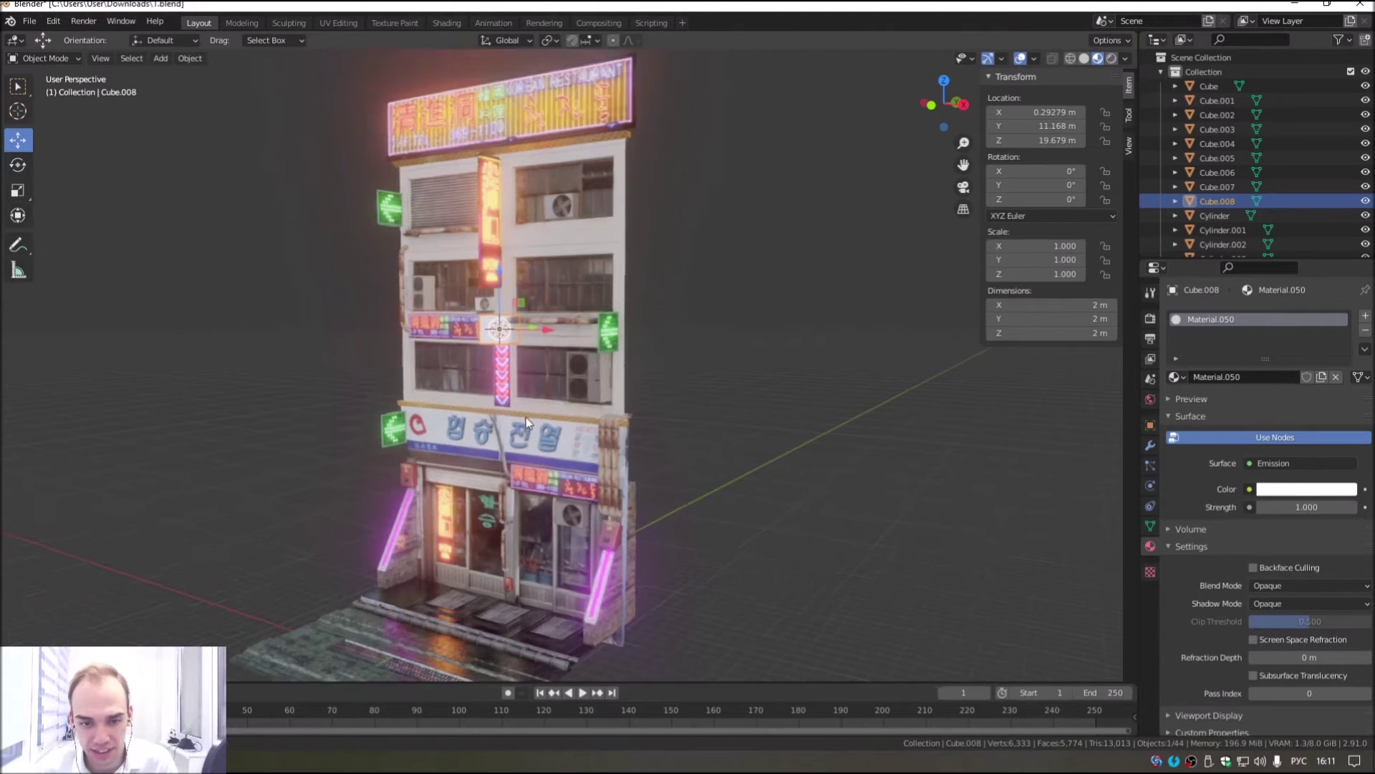
pyautogui.scroll(1, 466, 454)
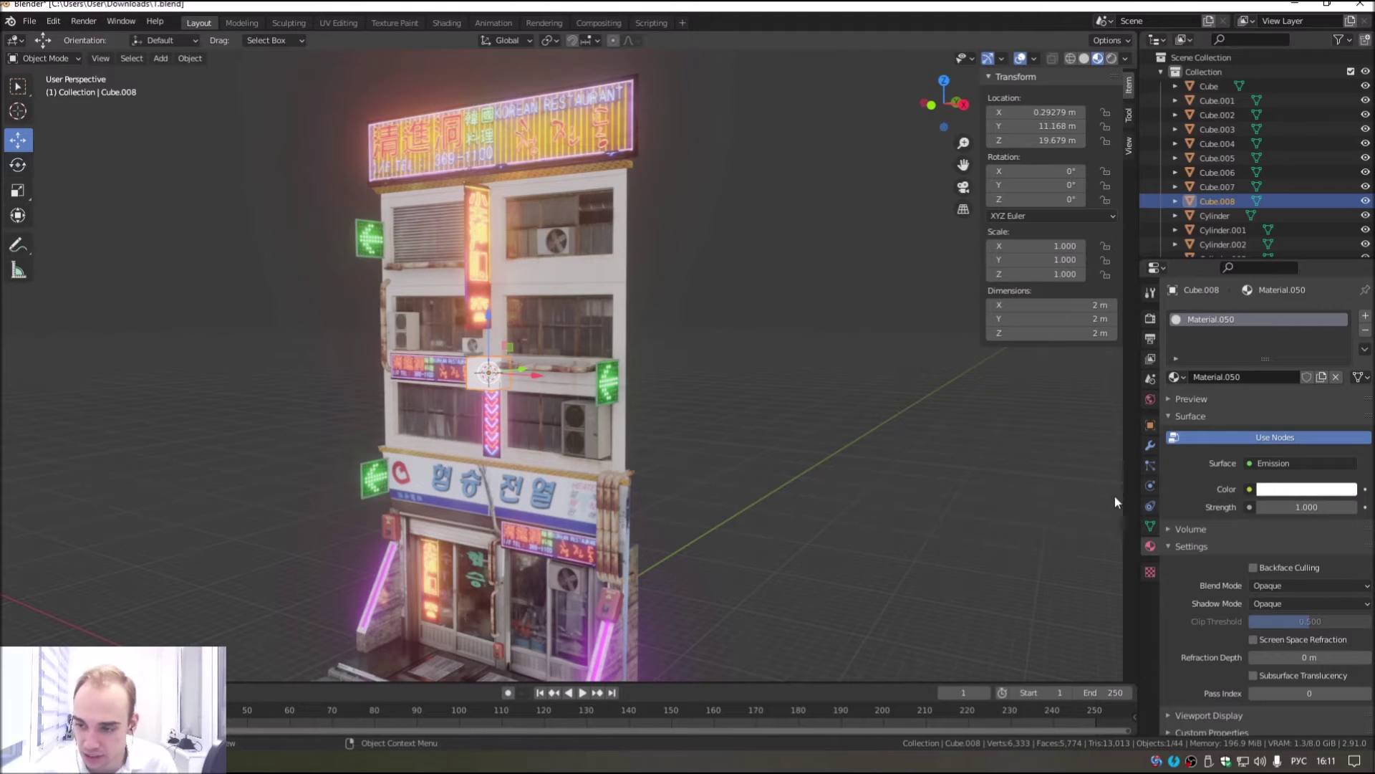
pyautogui.click(1280, 495)
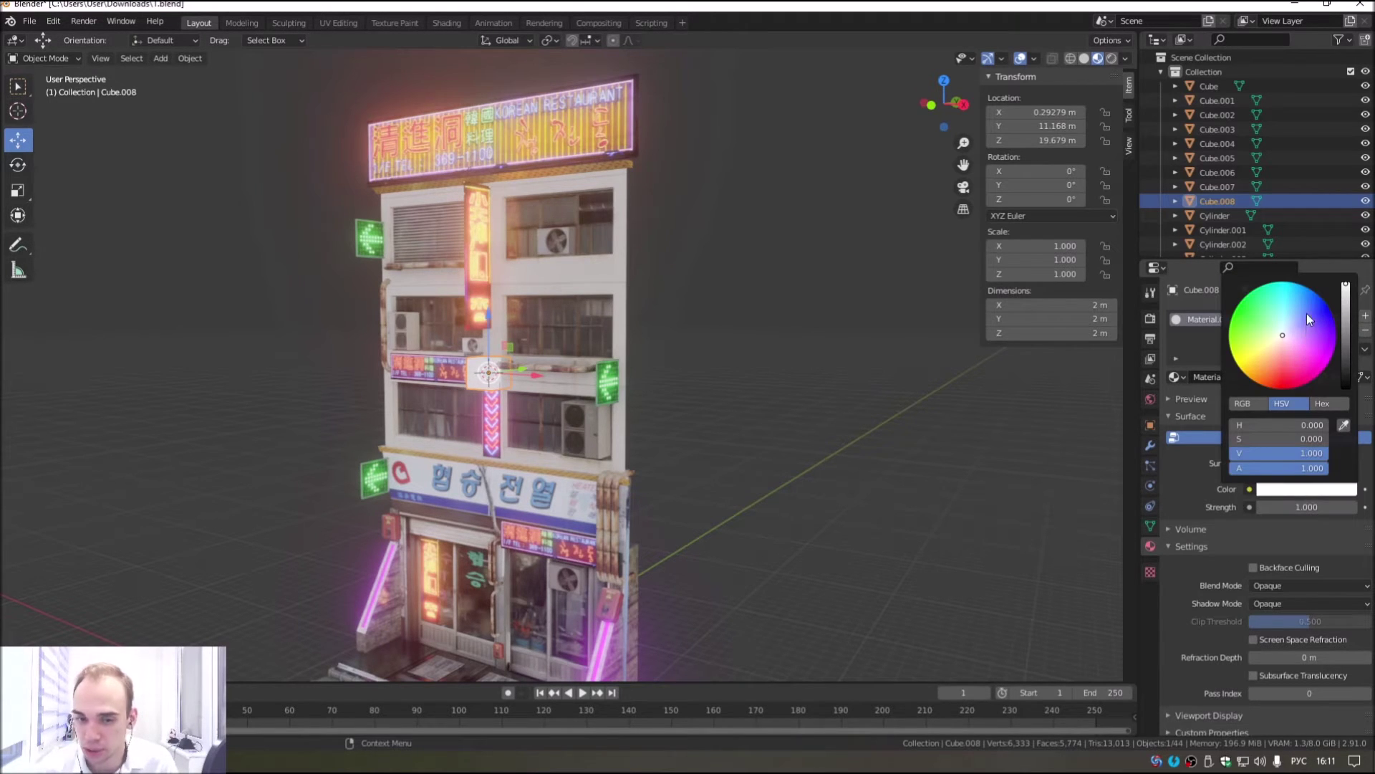
# Step: Make Cube.008 glow saturated blue at strength 10 and raise it to Z 20.518 m
pyautogui.moveTo(1307, 313); pyautogui.dragTo(1306, 287)
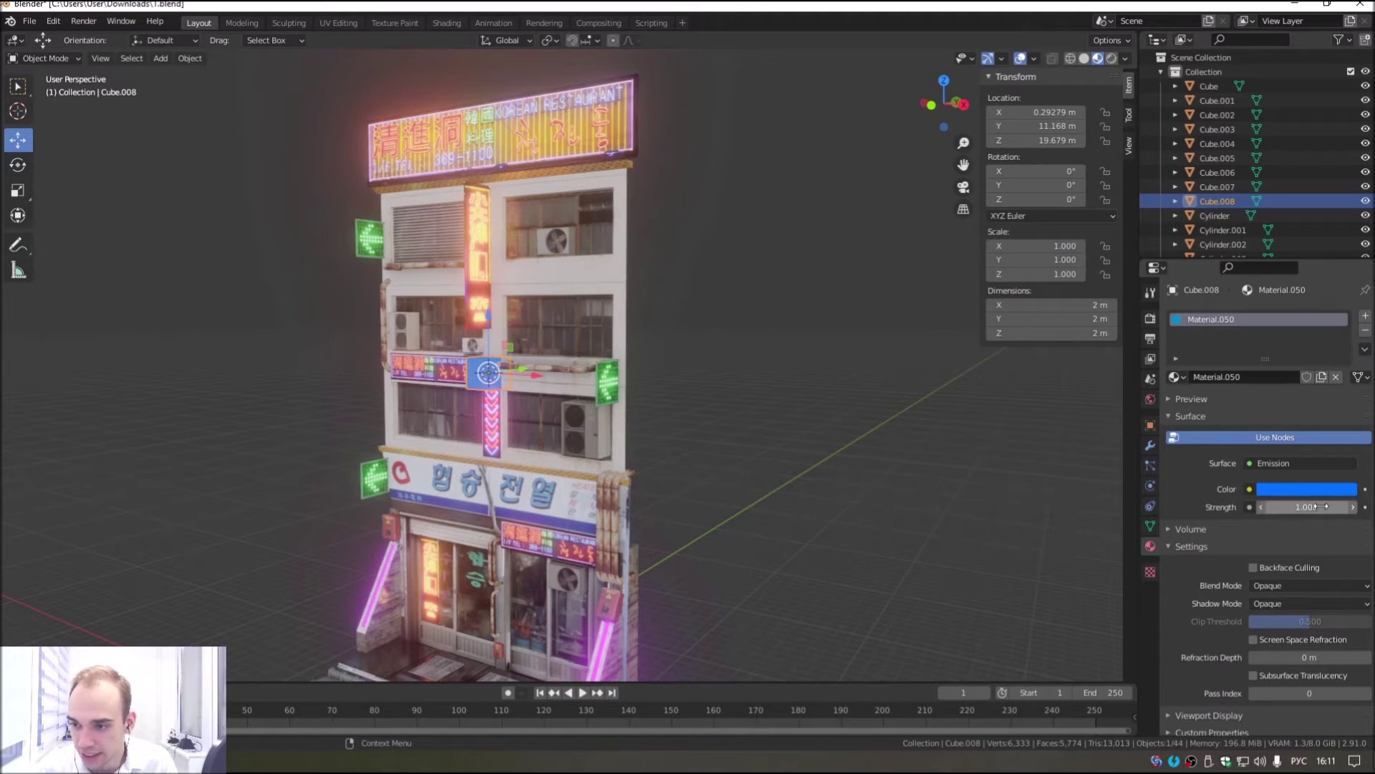
pyautogui.click(1320, 506)
pyautogui.write('10')
pyautogui.press('Return')
pyautogui.scroll(3, 636, 414)
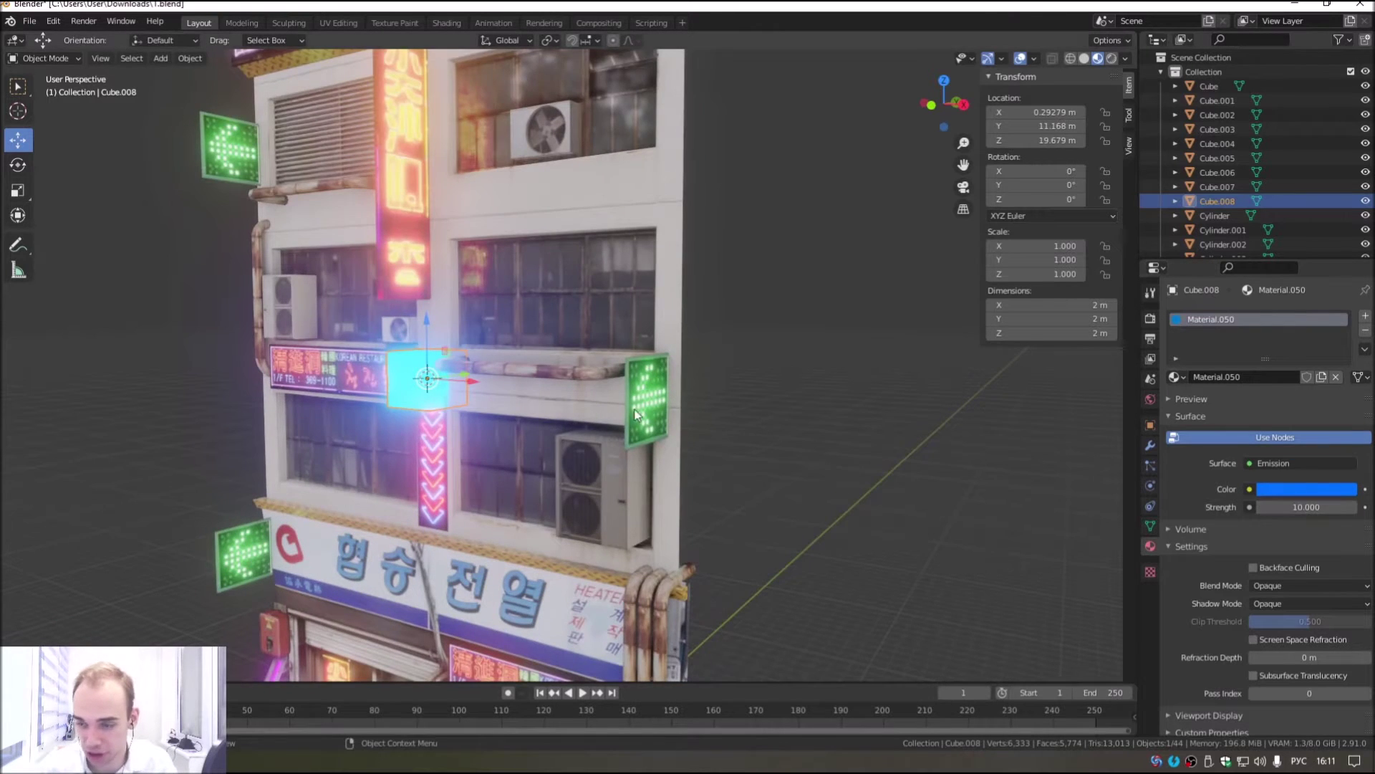
pyautogui.moveTo(636, 414); pyautogui.dragTo(384, 298, button='middle')
pyautogui.moveTo(449, 332); pyautogui.dragTo(449, 309)
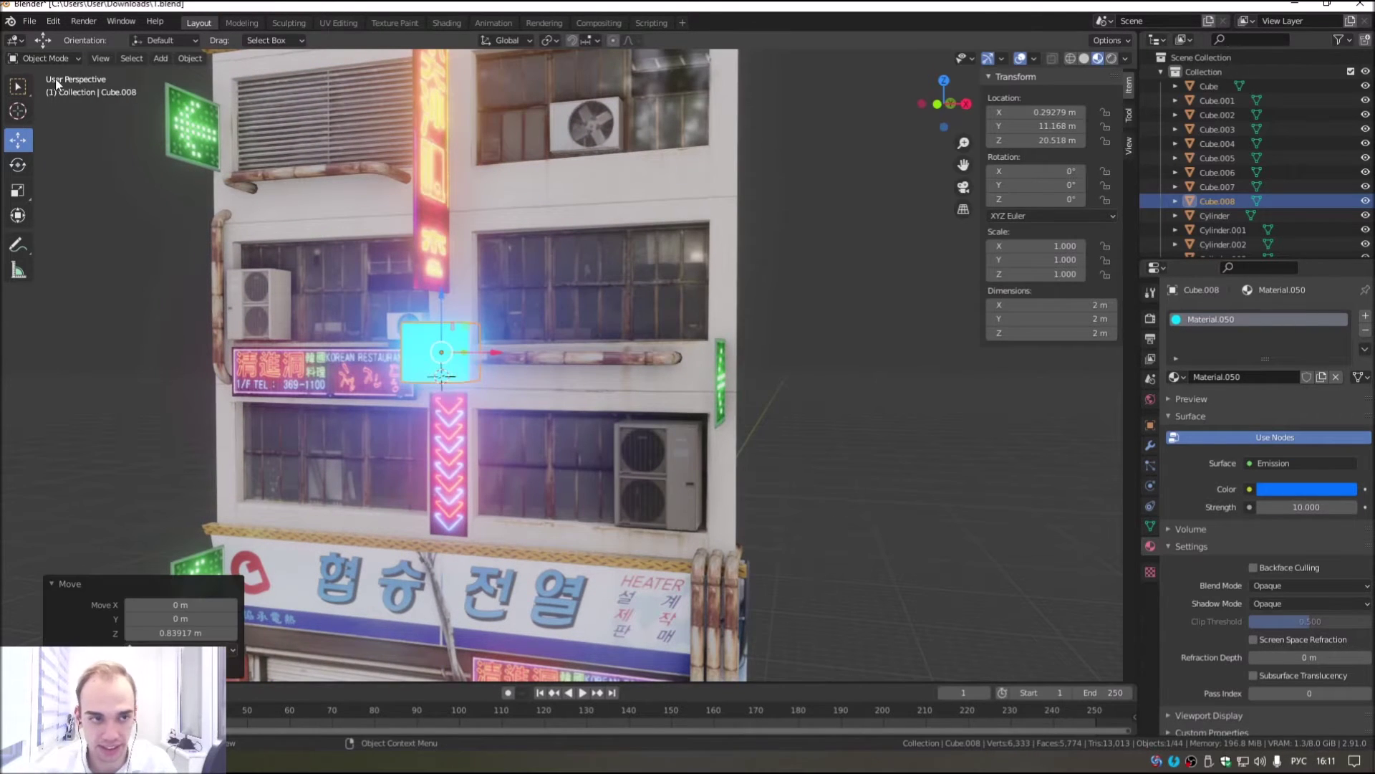
pyautogui.click(18, 190)
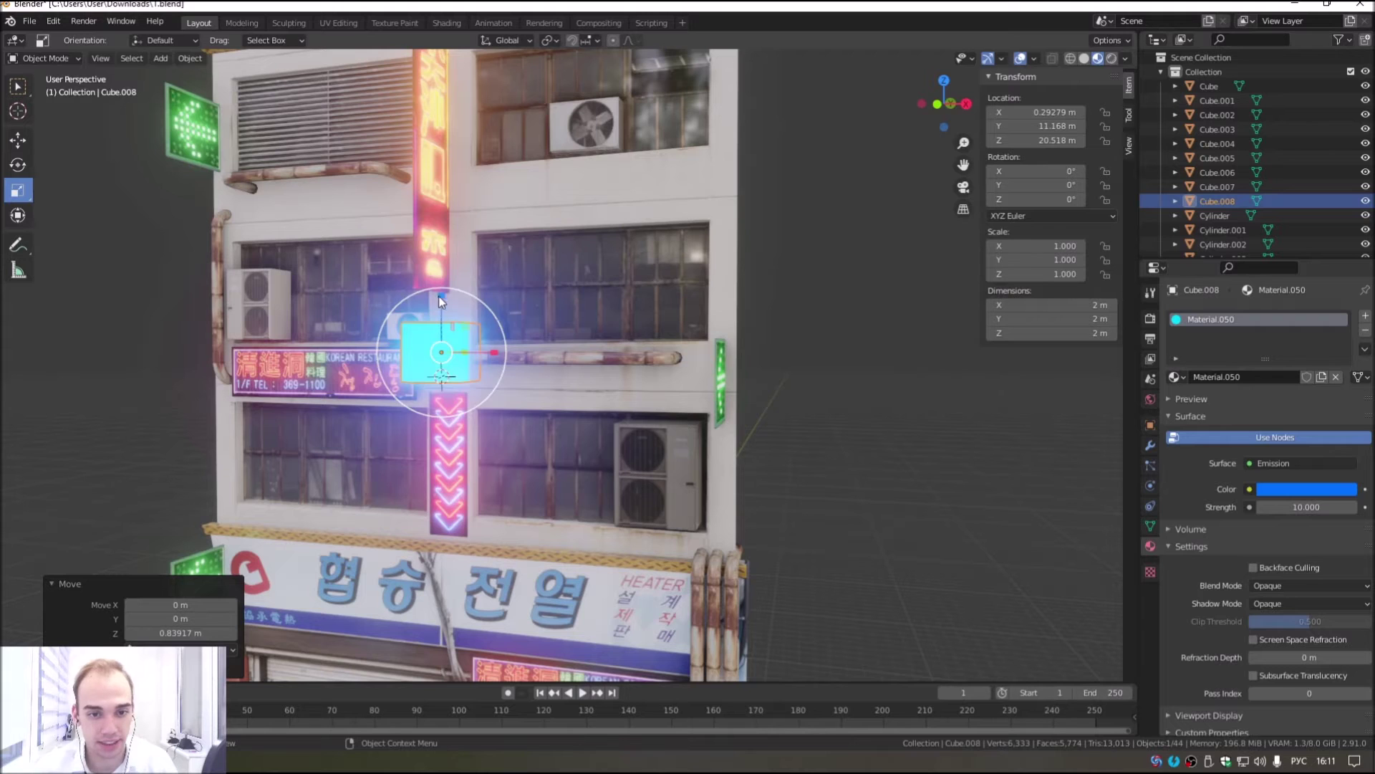
# Step: Flatten the glowing cube vertically and stretch it sideways into a long bar
pyautogui.moveTo(440, 294); pyautogui.dragTo(439, 337)
pyautogui.moveTo(500, 342); pyautogui.dragTo(492, 412, button='middle')
pyautogui.moveTo(493, 411); pyautogui.dragTo(677, 466)
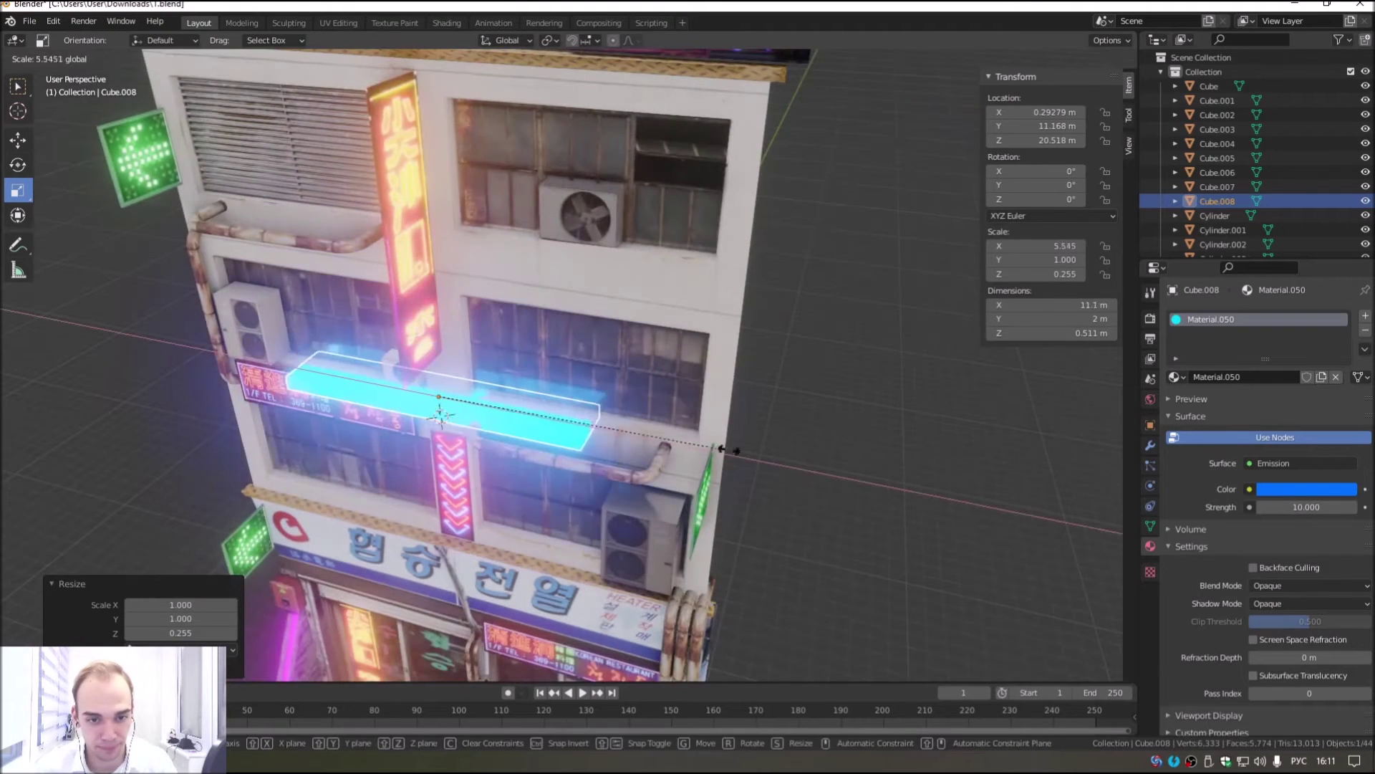
pyautogui.scroll(2, 418, 332)
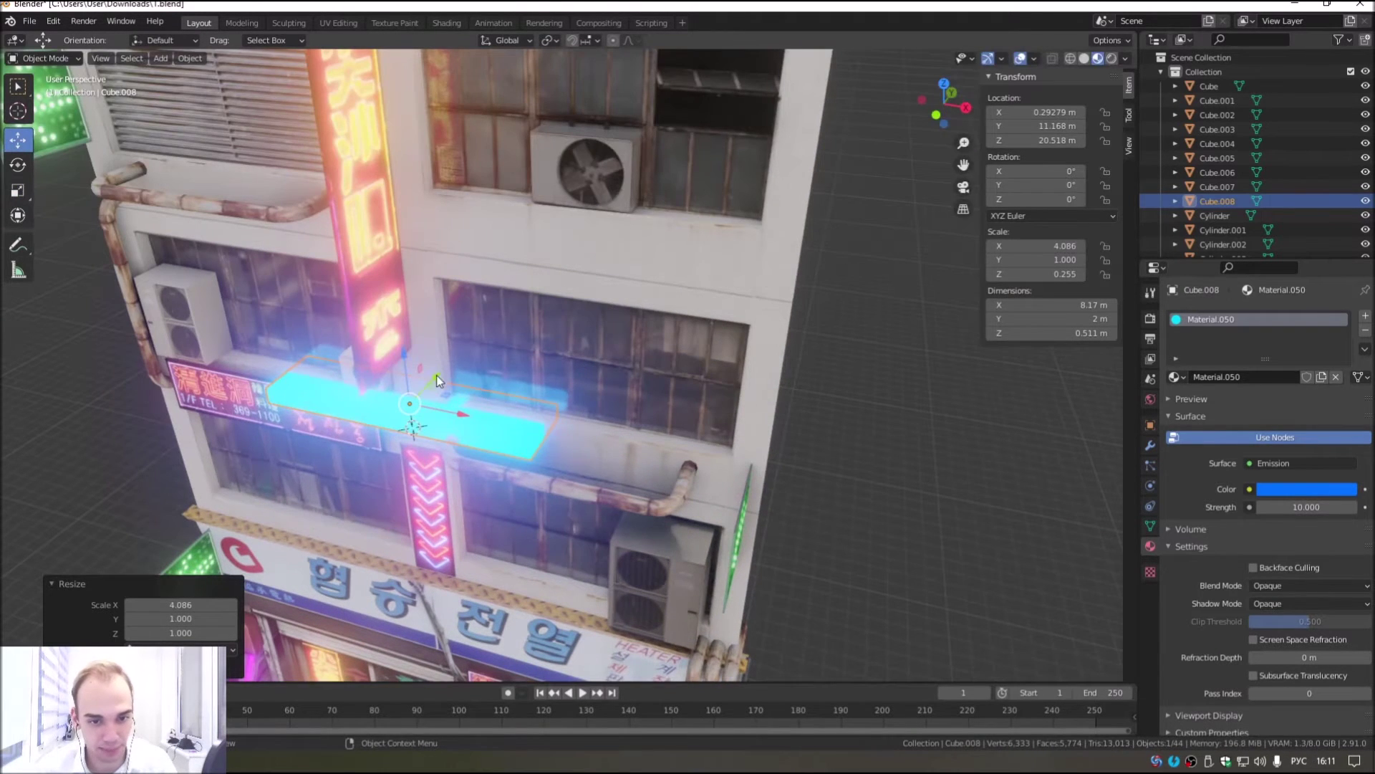
# Step: Move the bar along X, then up to the next floor
pyautogui.press('g')
pyautogui.press('x')
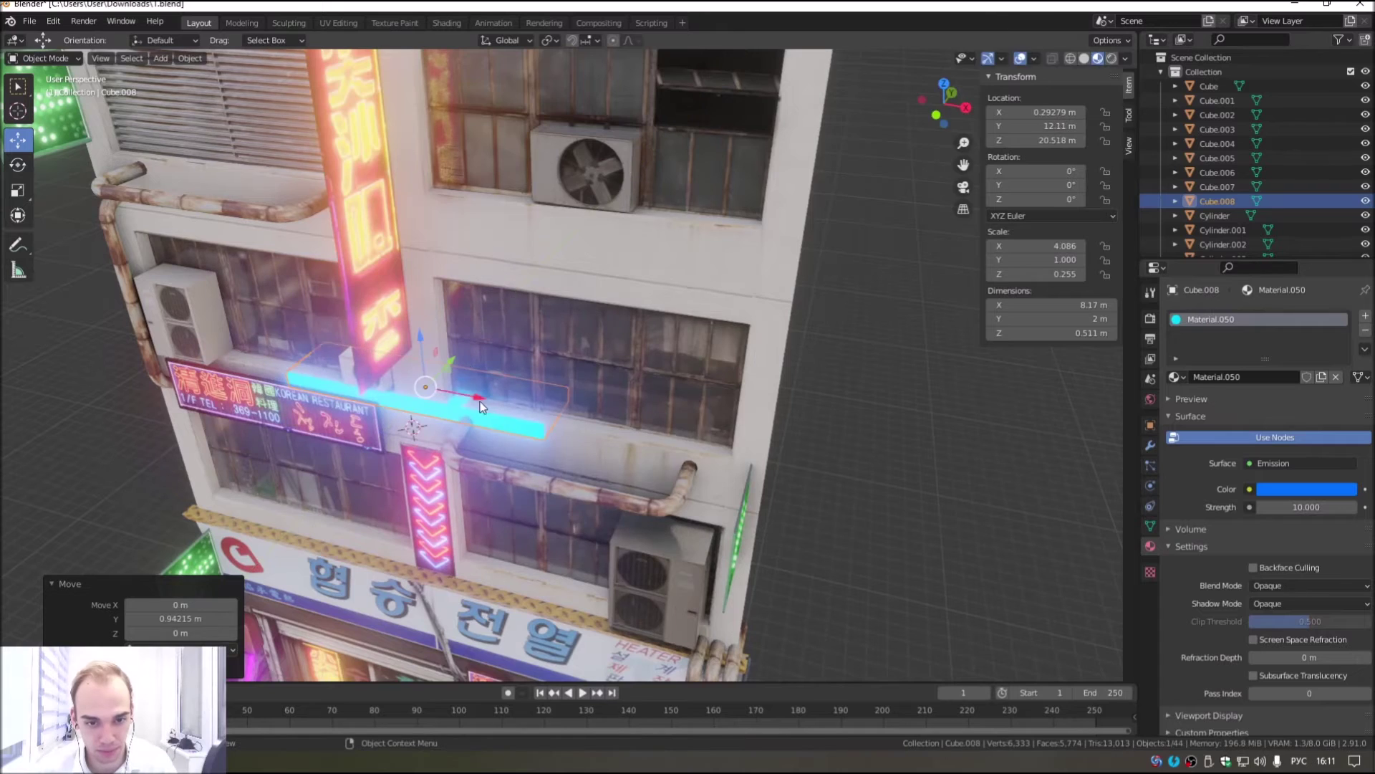
pyautogui.click(592, 385)
pyautogui.press('g')
pyautogui.press('z')
pyautogui.click(611, 213)
pyautogui.moveTo(612, 214)
pyautogui.mouseDown(button='middle')
pyautogui.moveTo(634, 323)
pyautogui.moveTo(609, 420)
pyautogui.mouseUp(button='middle')
pyautogui.scroll(3, 609, 420)
pyautogui.scroll(1, 562, 424)
# Step: Shrink the bar to about a third and set it against the wall under the air conditioner
pyautogui.hotkey('shift', 'space')
pyautogui.press('s')
pyautogui.moveTo(547, 440); pyautogui.dragTo(500, 433)
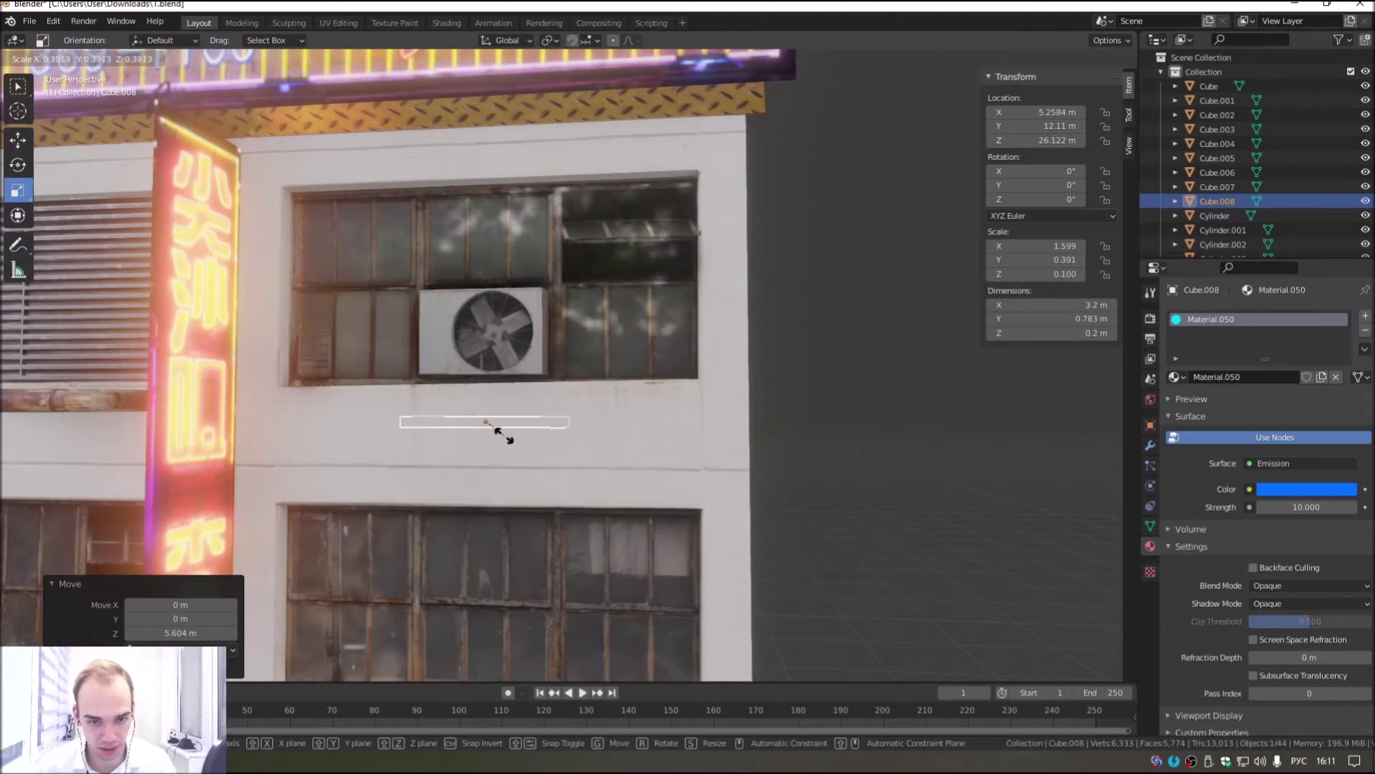
pyautogui.moveTo(501, 433); pyautogui.dragTo(451, 461, button='middle')
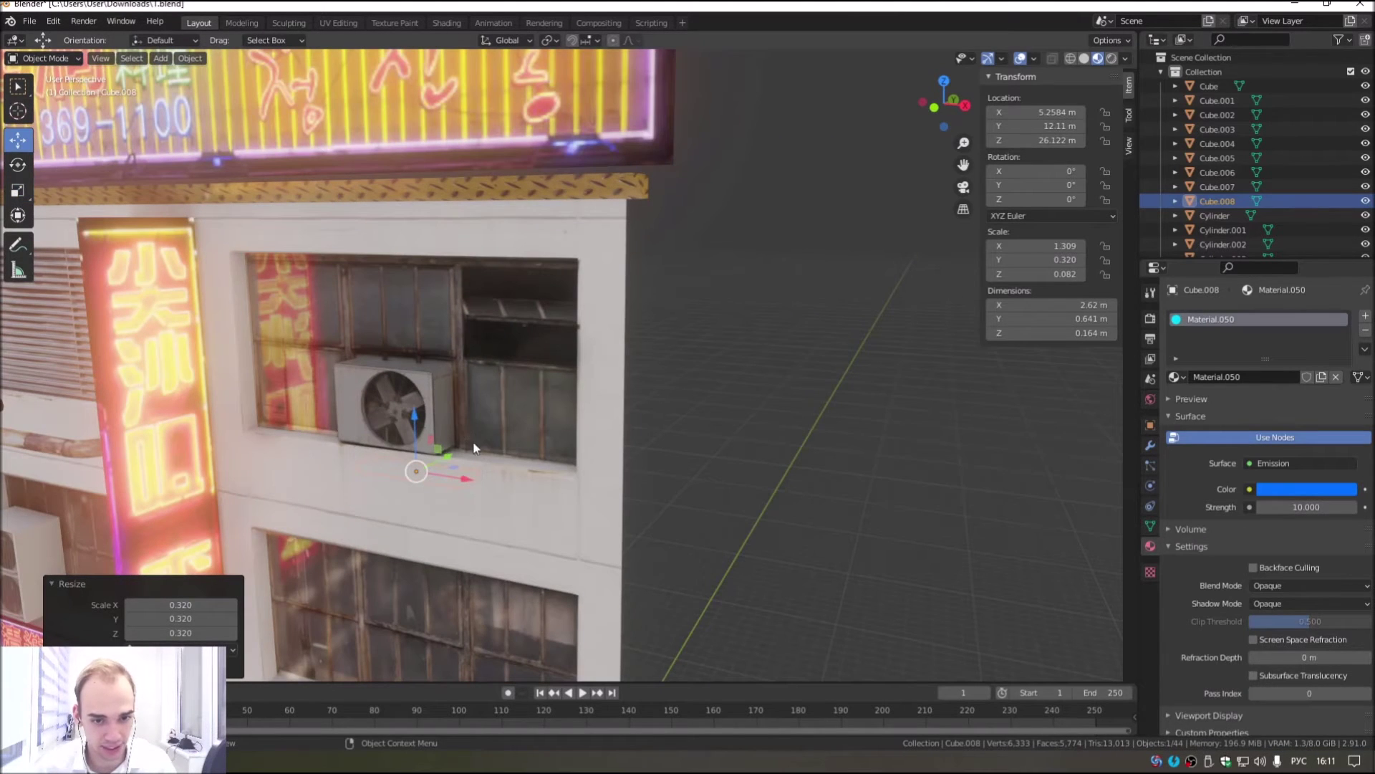
pyautogui.press('g')
pyautogui.press('y')
pyautogui.click(420, 459)
pyautogui.press('g')
pyautogui.press('z')
pyautogui.click(401, 458)
# Step: Stretch the strip to 6.06 m along the window, centre it and lower it slightly
pyautogui.moveTo(491, 405); pyautogui.dragTo(3, 190, button='middle')
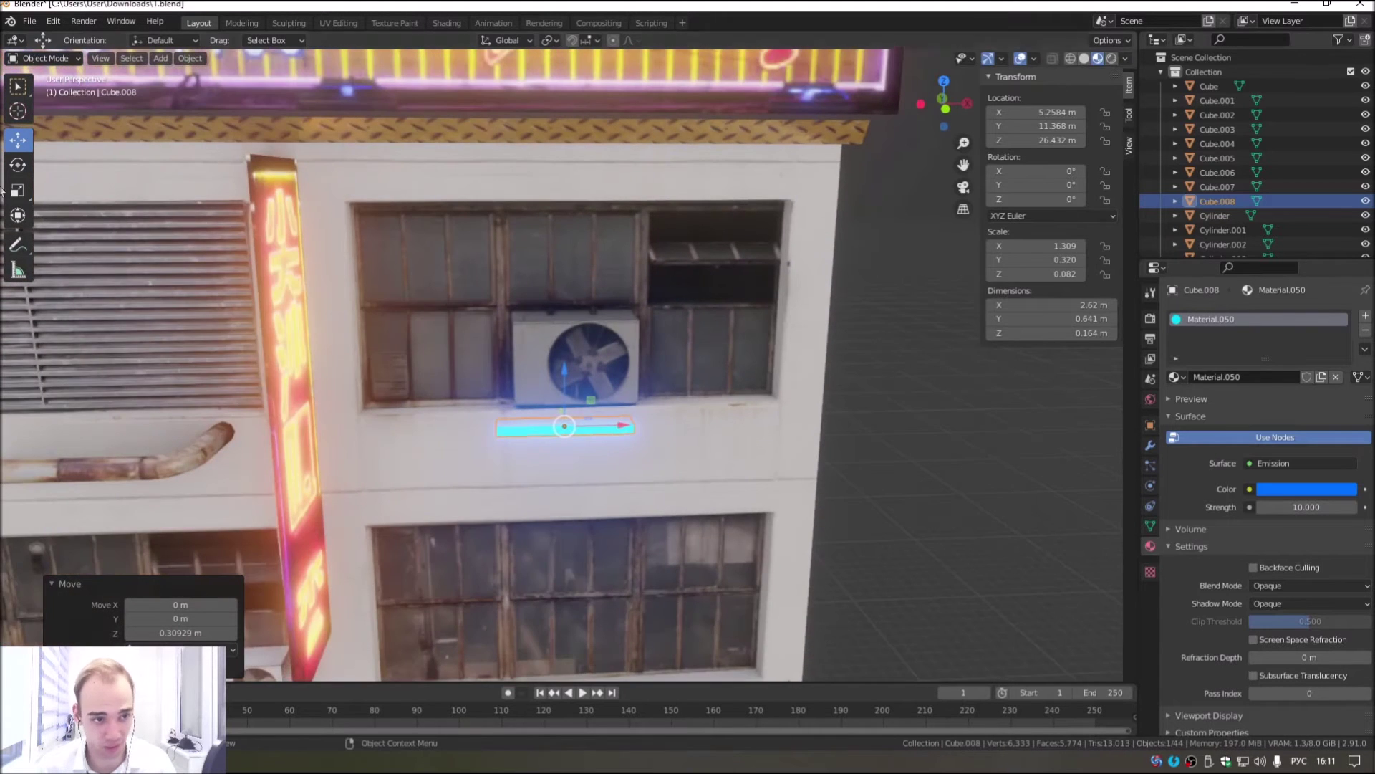
pyautogui.click(17, 190)
pyautogui.moveTo(617, 427); pyautogui.dragTo(704, 441)
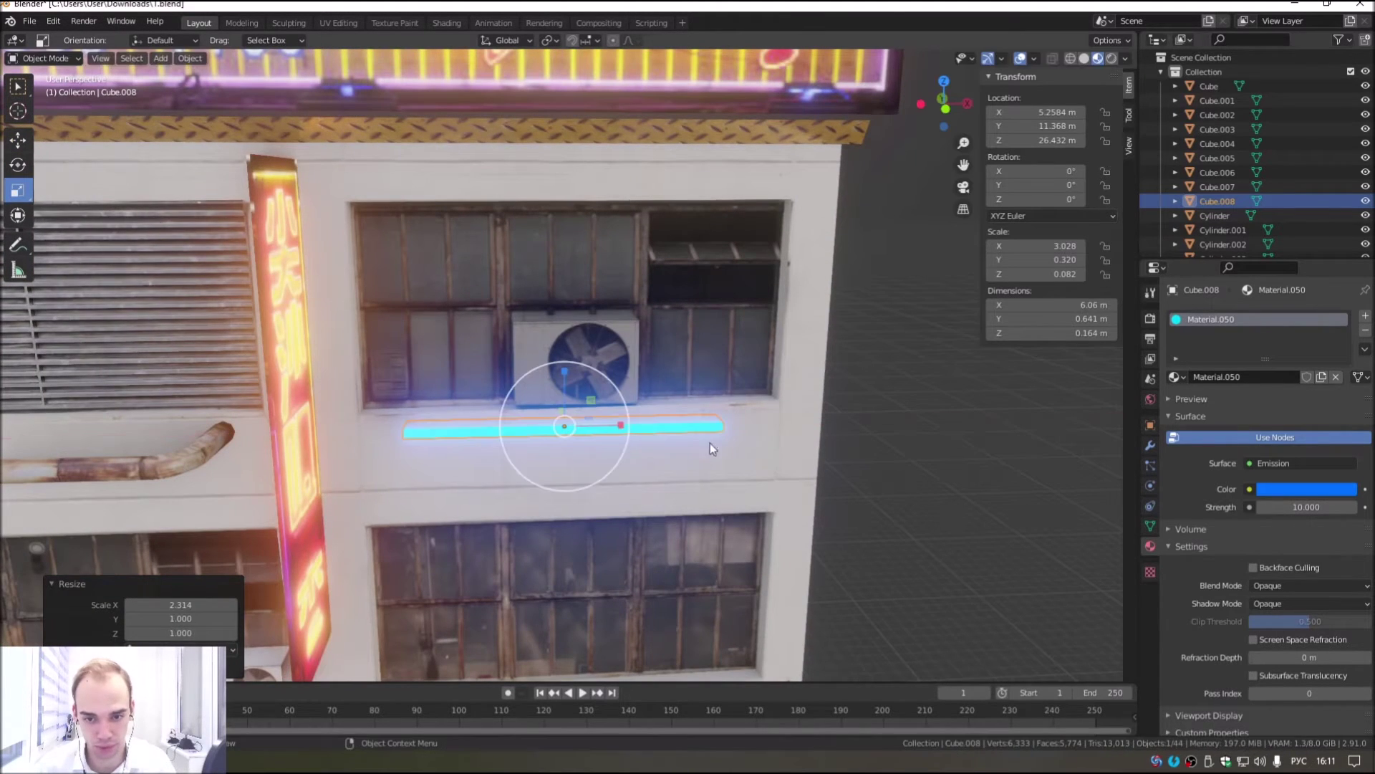
pyautogui.click(24, 144)
pyautogui.moveTo(620, 426); pyautogui.dragTo(632, 426)
pyautogui.moveTo(575, 380); pyautogui.dragTo(570, 390)
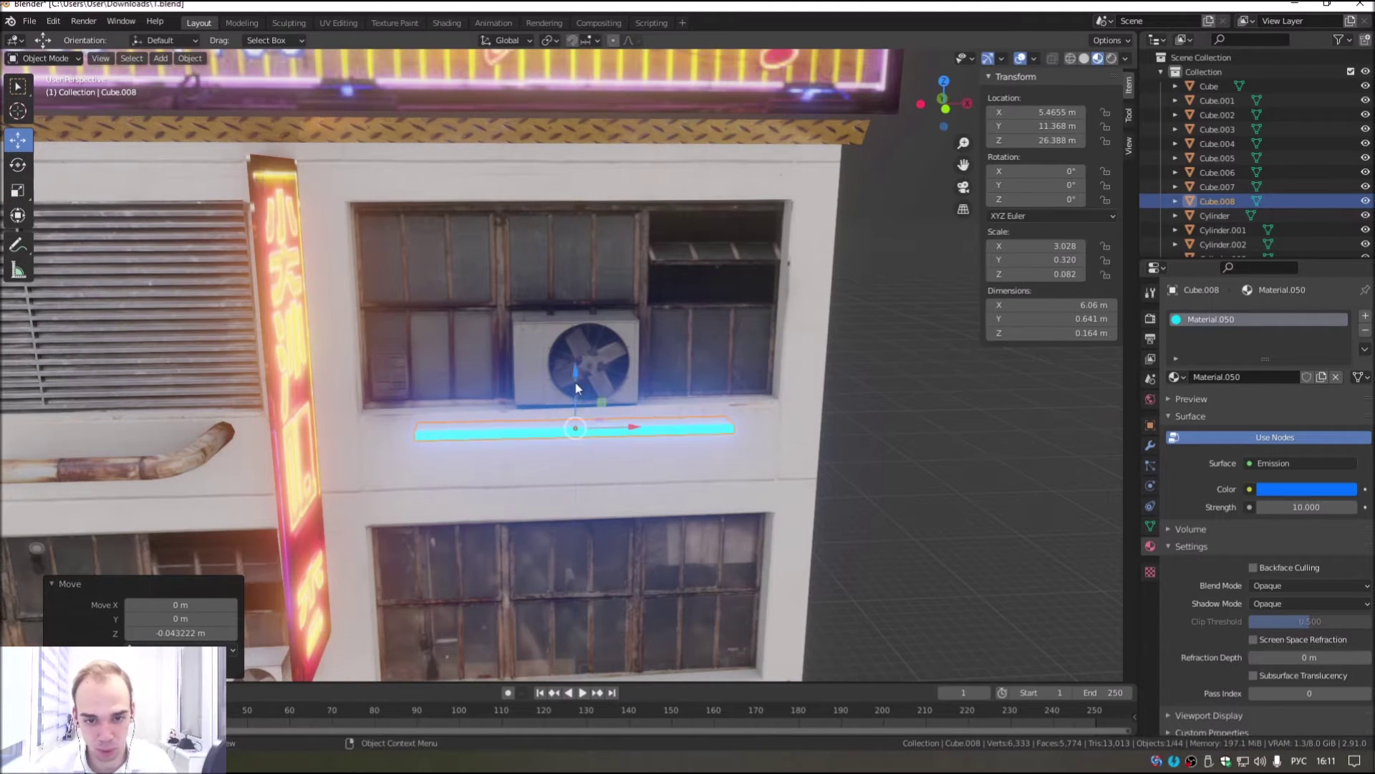
# Step: Copy the blue neon strip and paste a duplicate as Cube.009
pyautogui.rightClick(544, 418)
pyautogui.click(544, 437)
pyautogui.rightClick(540, 437)
pyautogui.click(540, 437)
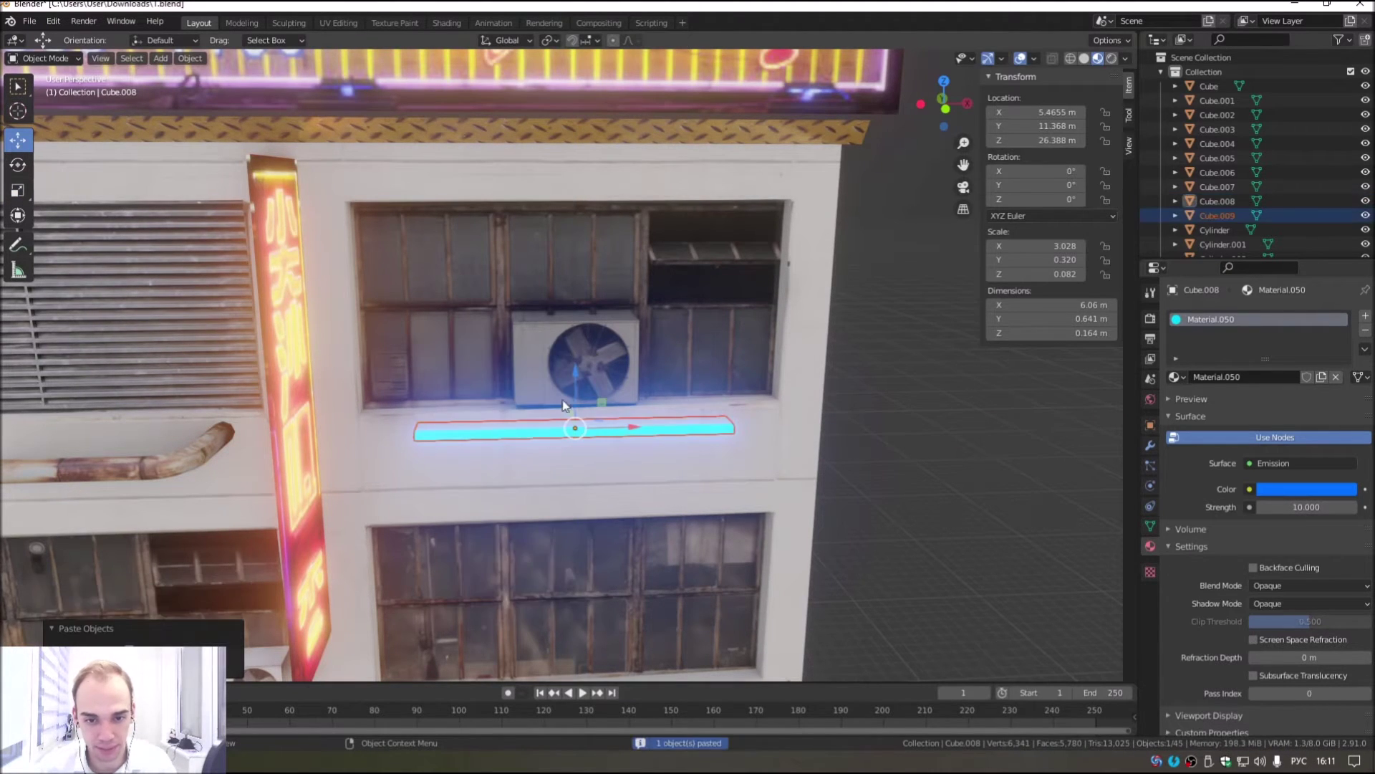
# Step: Lower the pasted Cube.009 about 0.57 m below the original strip
pyautogui.press('g')
pyautogui.press('z')
pyautogui.click(573, 406)
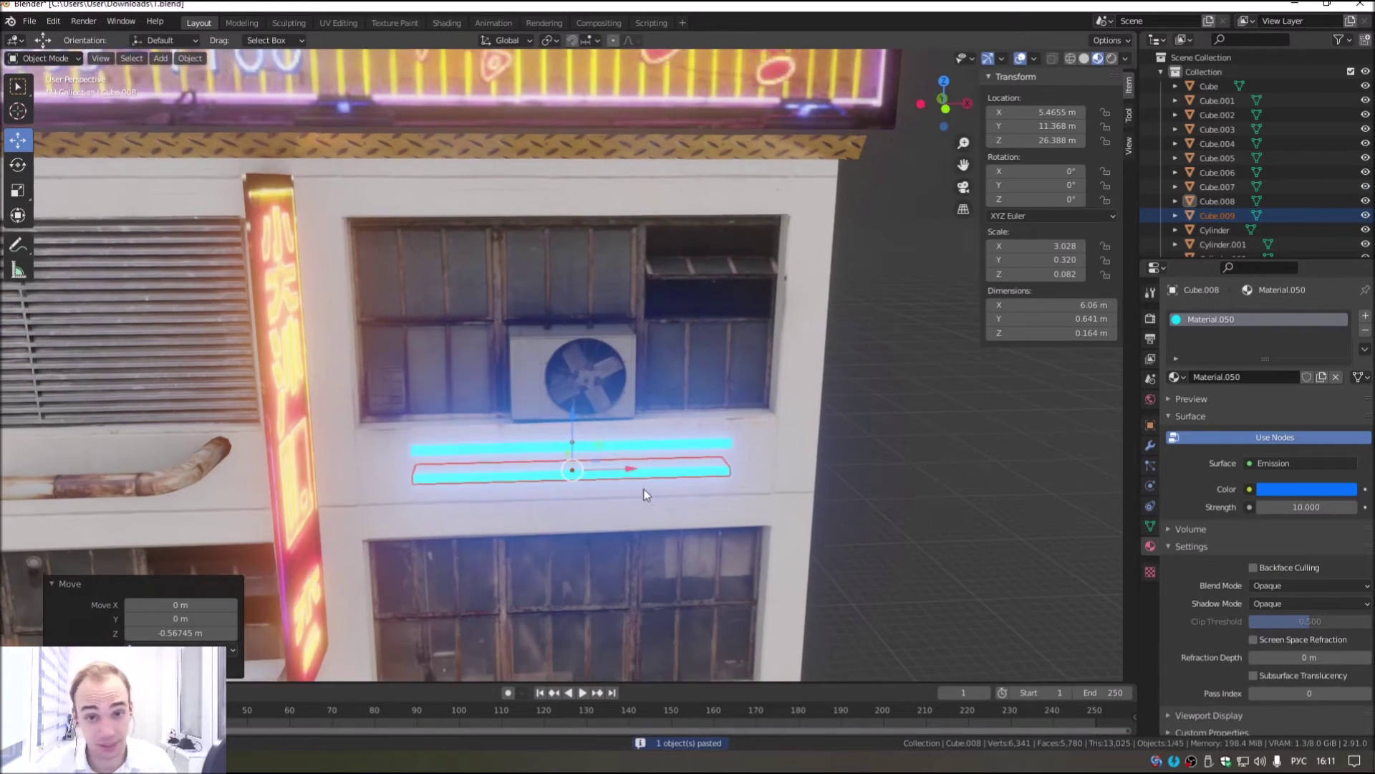
pyautogui.moveTo(573, 406); pyautogui.dragTo(560, 444, button='middle')
pyautogui.scroll(5, 560, 444)
pyautogui.scroll(-3, 573, 506)
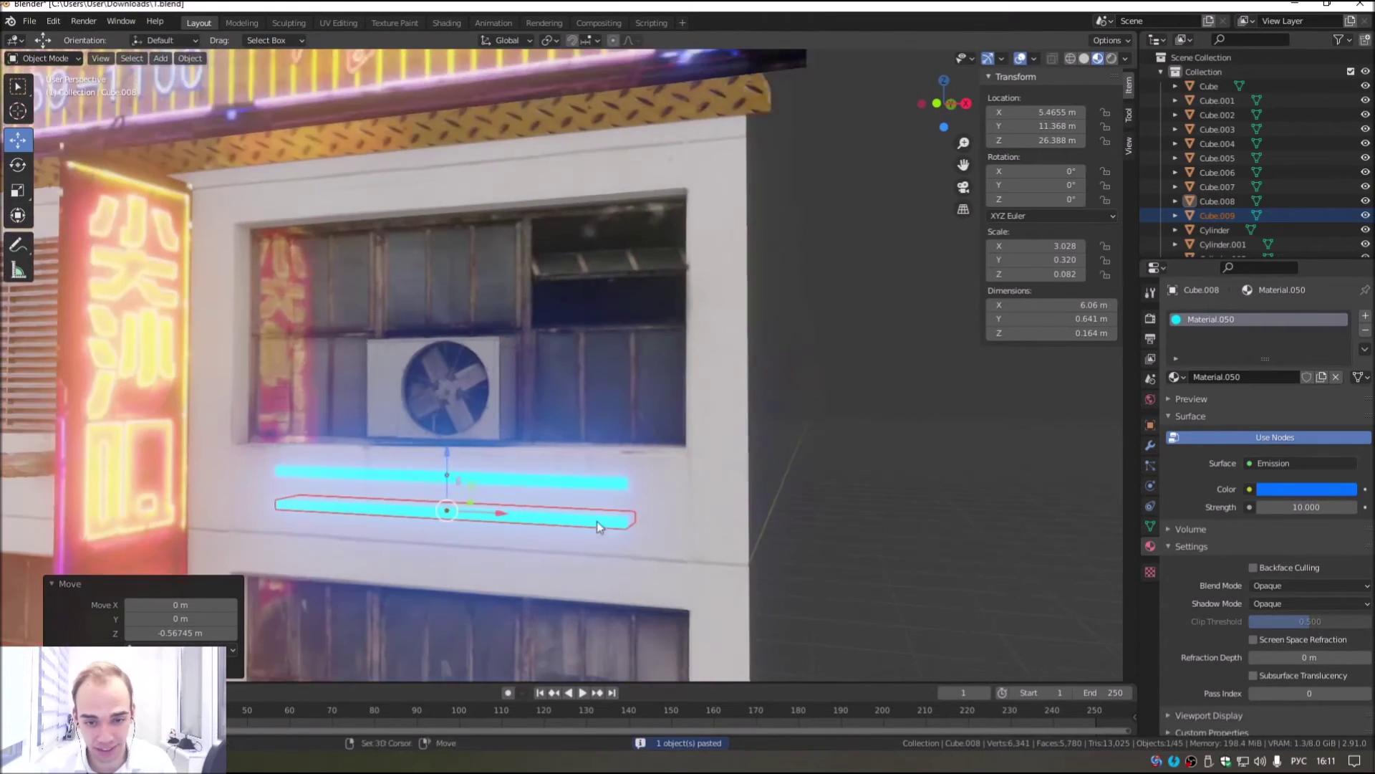
pyautogui.moveTo(596, 521); pyautogui.dragTo(570, 387, button='middle')
pyautogui.scroll(-4, 570, 387)
pyautogui.scroll(2, 588, 445)
pyautogui.scroll(2, 586, 446)
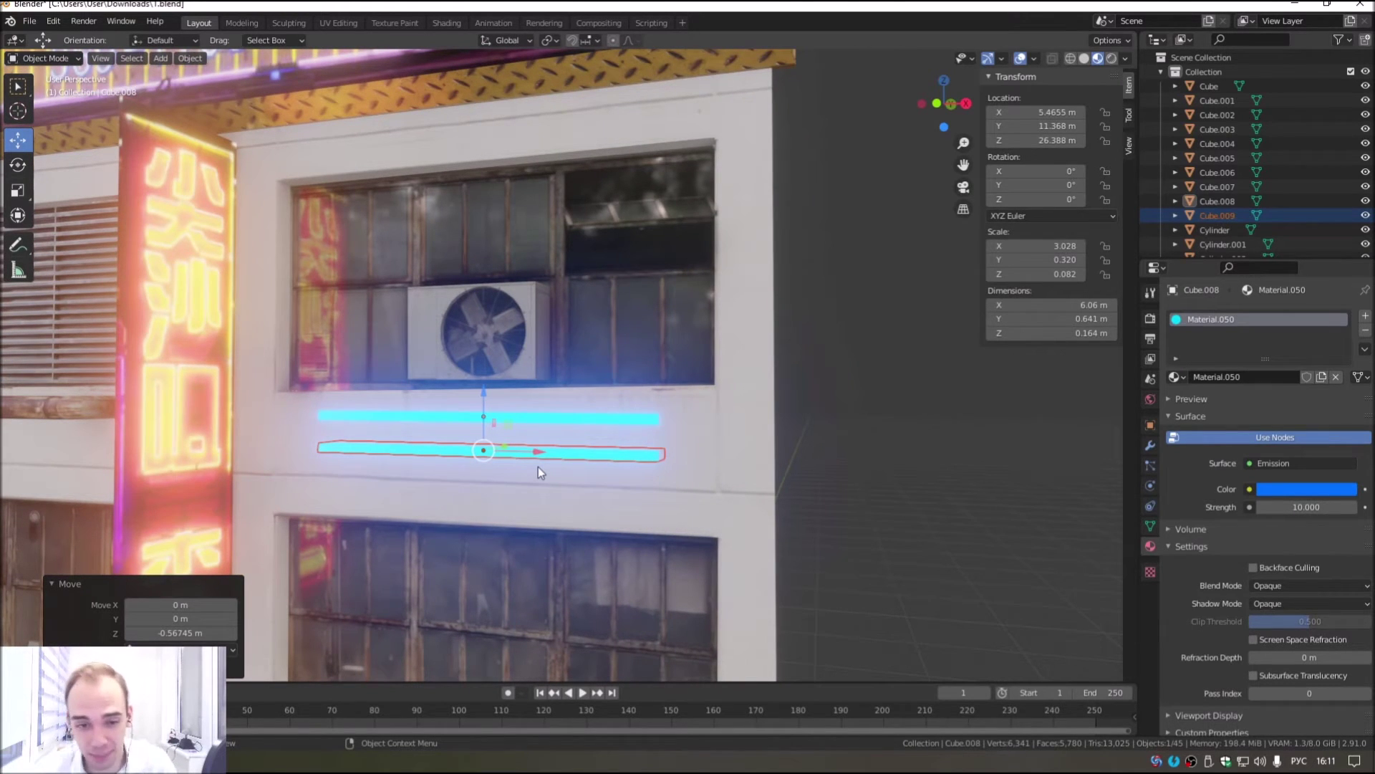
pyautogui.scroll(-5, 595, 470)
# Step: Select the lower Cube.009 strip and bring up its emission colour options
pyautogui.moveTo(645, 351)
pyautogui.mouseDown(button='middle')
pyautogui.moveTo(551, 410)
pyautogui.moveTo(564, 347)
pyautogui.moveTo(534, 420)
pyautogui.moveTo(566, 430)
pyautogui.mouseUp(button='middle')
pyautogui.scroll(2, 583, 385)
pyautogui.scroll(2, 533, 406)
pyautogui.scroll(-2, 565, 346)
pyautogui.scroll(5, 533, 334)
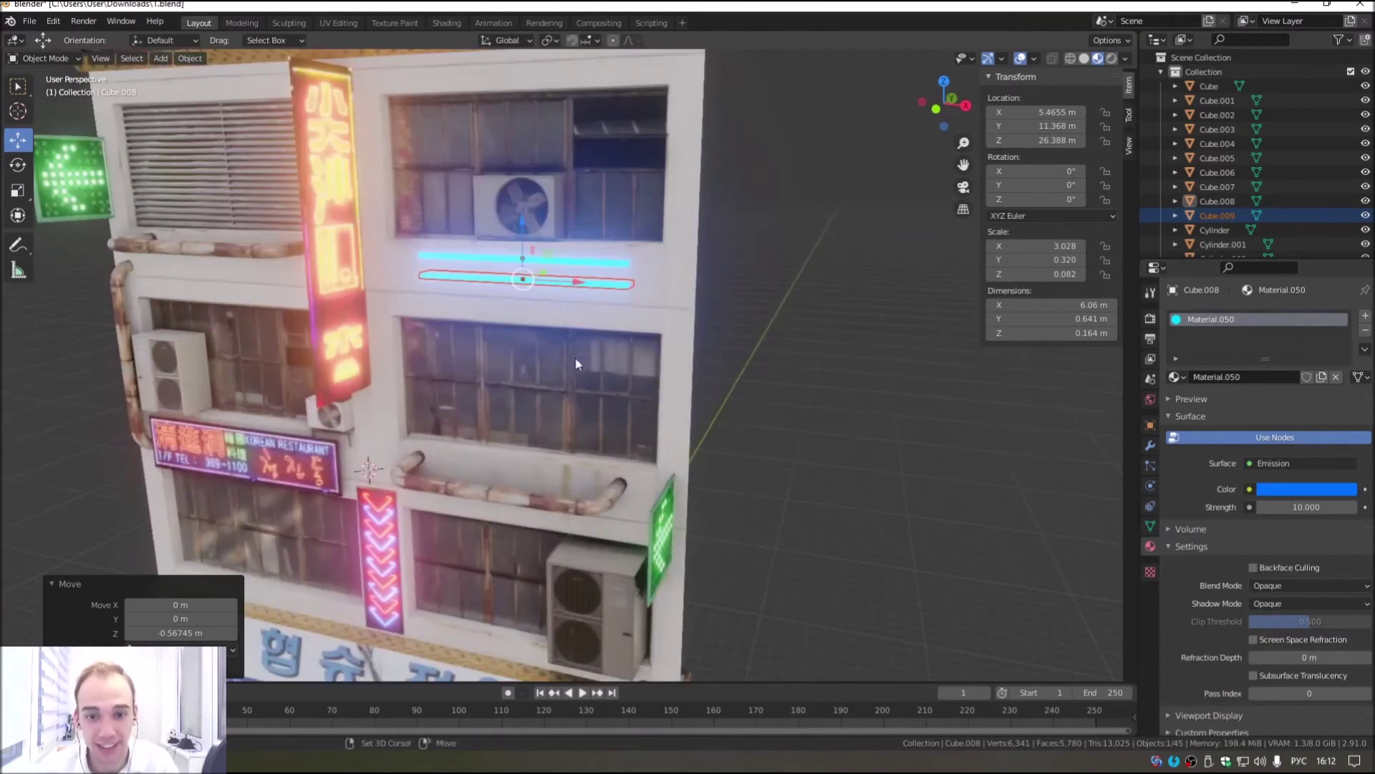
pyautogui.scroll(2, 566, 430)
pyautogui.scroll(2, 582, 450)
pyautogui.click(581, 450)
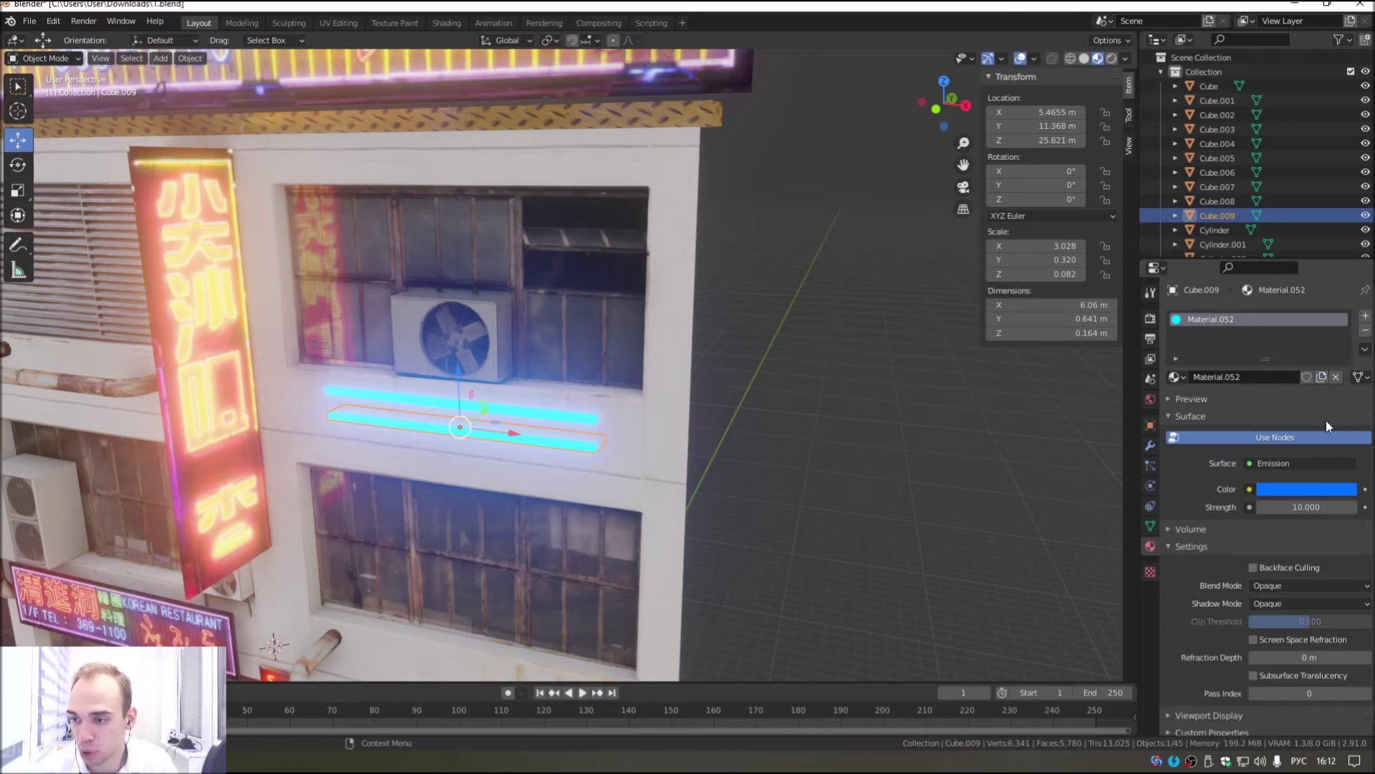
pyautogui.click(1308, 488)
# Step: Make the lower strip glow pink-red at emission strength 20
pyautogui.moveTo(1290, 346)
pyautogui.mouseDown()
pyautogui.moveTo(1282, 389)
pyautogui.moveTo(1236, 359)
pyautogui.moveTo(1241, 299)
pyautogui.moveTo(1322, 297)
pyautogui.moveTo(1334, 322)
pyautogui.moveTo(1324, 369)
pyautogui.mouseUp()
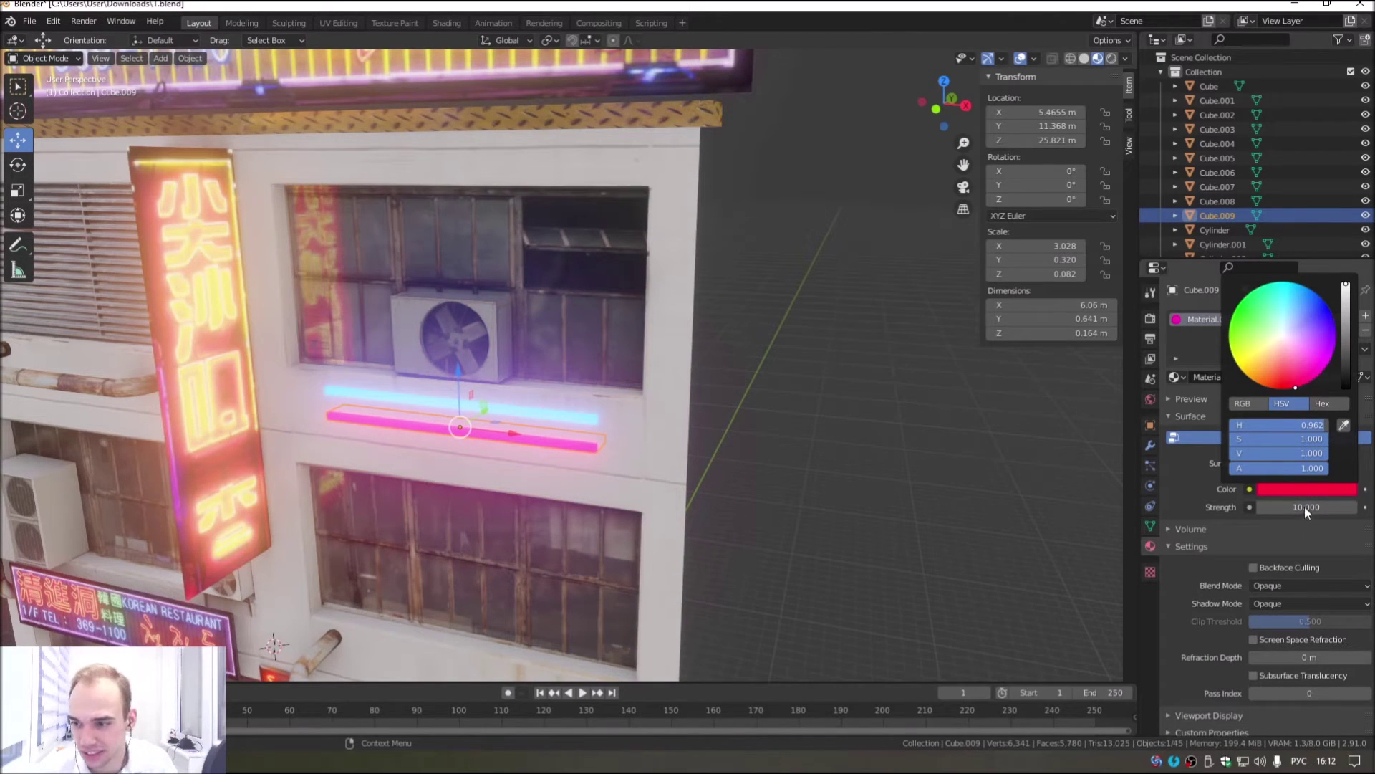
pyautogui.write('20')
pyautogui.press('Return')
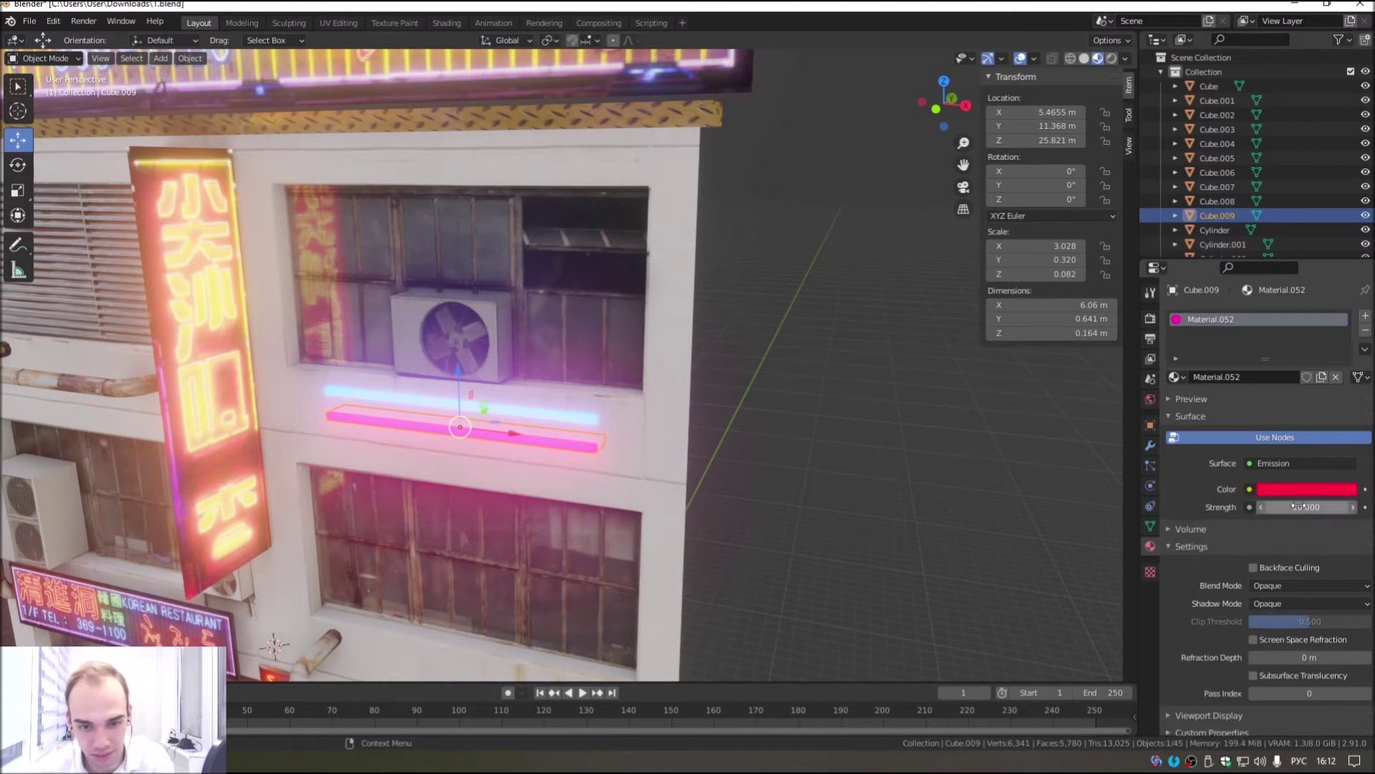
pyautogui.click(722, 561)
# Step: Duplicate the pink strip as Cube.010 and move it down toward the street
pyautogui.scroll(-5, 720, 502)
pyautogui.scroll(-3, 652, 436)
pyautogui.moveTo(624, 457)
pyautogui.mouseDown(button='middle')
pyautogui.moveTo(575, 402)
pyautogui.moveTo(562, 422)
pyautogui.moveTo(566, 358)
pyautogui.mouseUp(button='middle')
pyautogui.scroll(3, 563, 323)
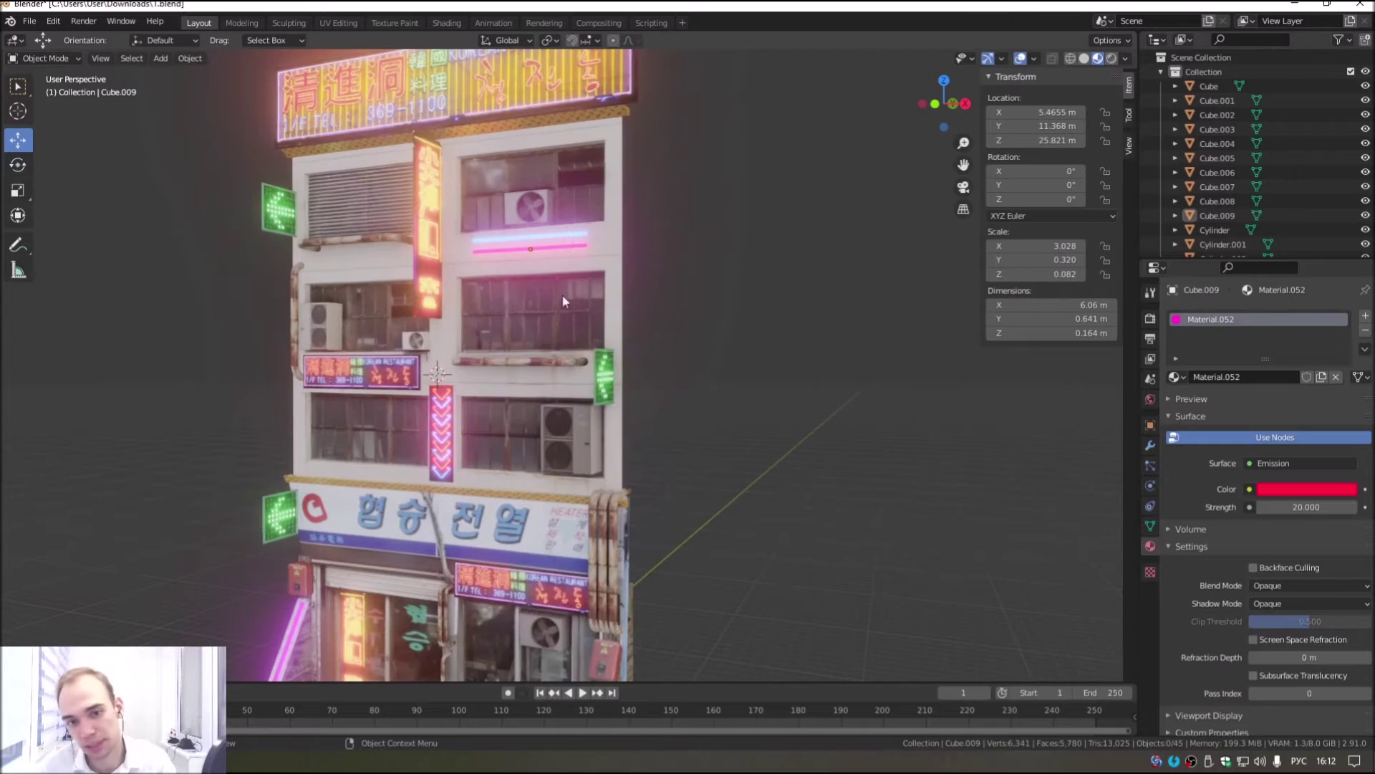
pyautogui.click(576, 245)
pyautogui.moveTo(573, 234); pyautogui.dragTo(565, 327, button='middle')
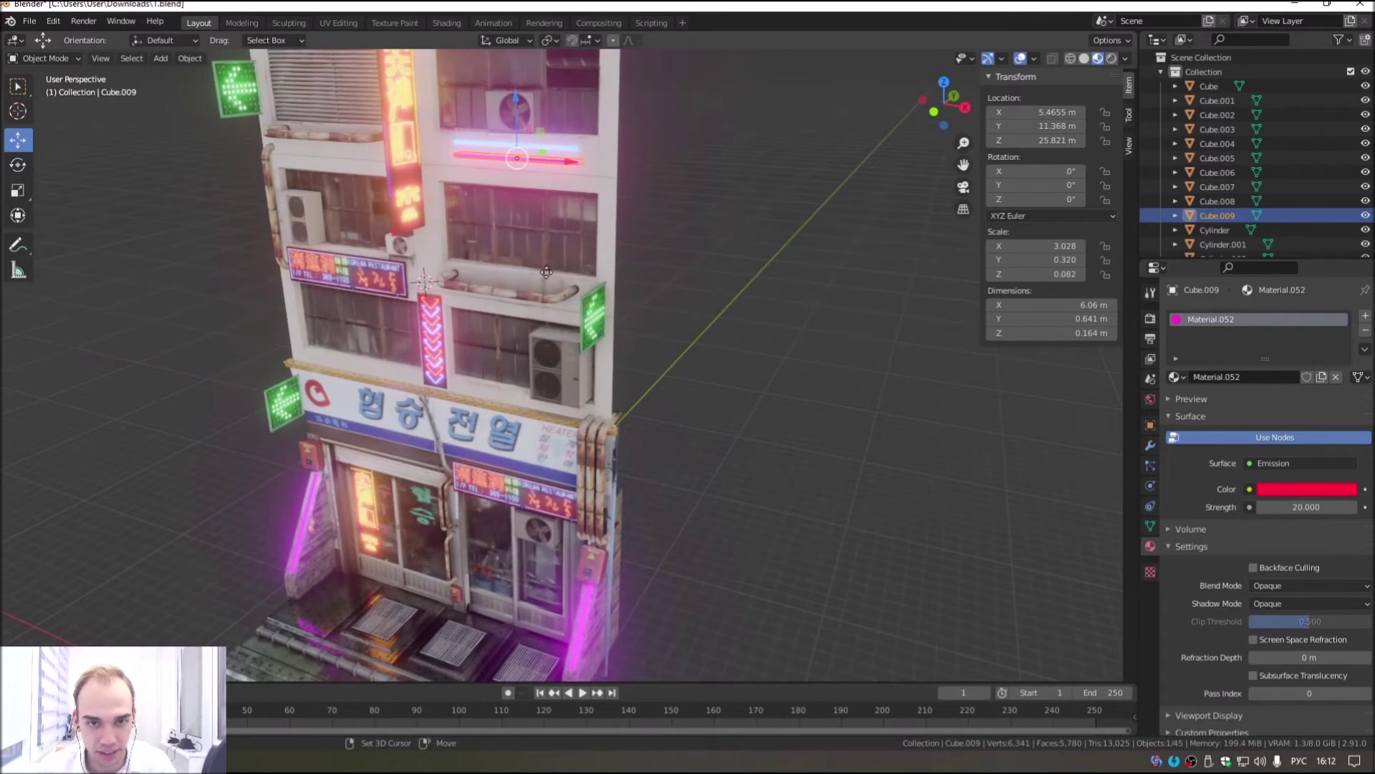
pyautogui.hotkey('shift', 'd')
pyautogui.click(437, 609)
pyautogui.scroll(2, 417, 331)
pyautogui.press('g')
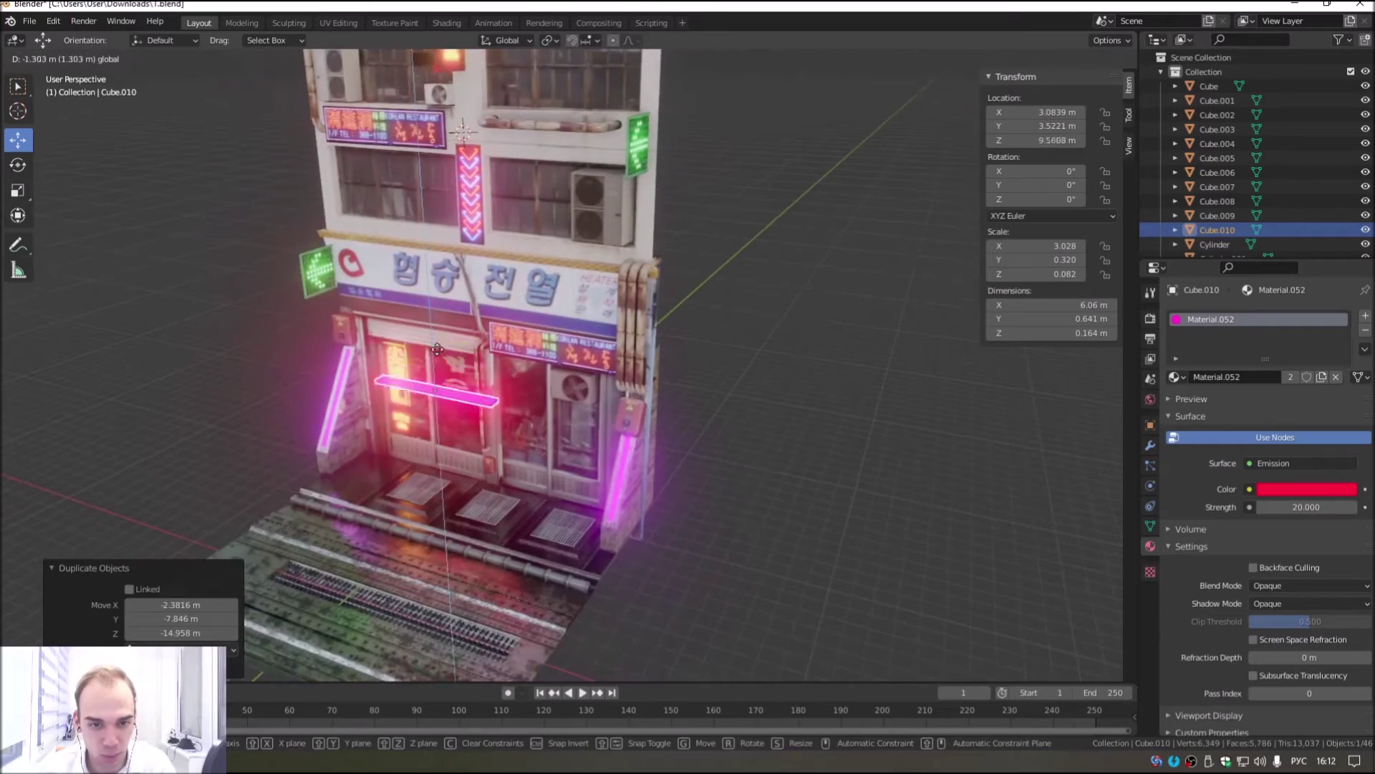
# Step: Bring Cube.010 to street level over the grate and sink it into the grate
pyautogui.click(470, 524)
pyautogui.scroll(2, 536, 460)
pyautogui.scroll(2, 535, 460)
pyautogui.moveTo(536, 460)
pyautogui.mouseDown(button='middle')
pyautogui.moveTo(527, 403)
pyautogui.moveTo(548, 406)
pyautogui.mouseUp(button='middle')
pyautogui.press('g')
pyautogui.press('y')
pyautogui.click(406, 467)
pyautogui.moveTo(406, 467); pyautogui.dragTo(427, 387, button='middle')
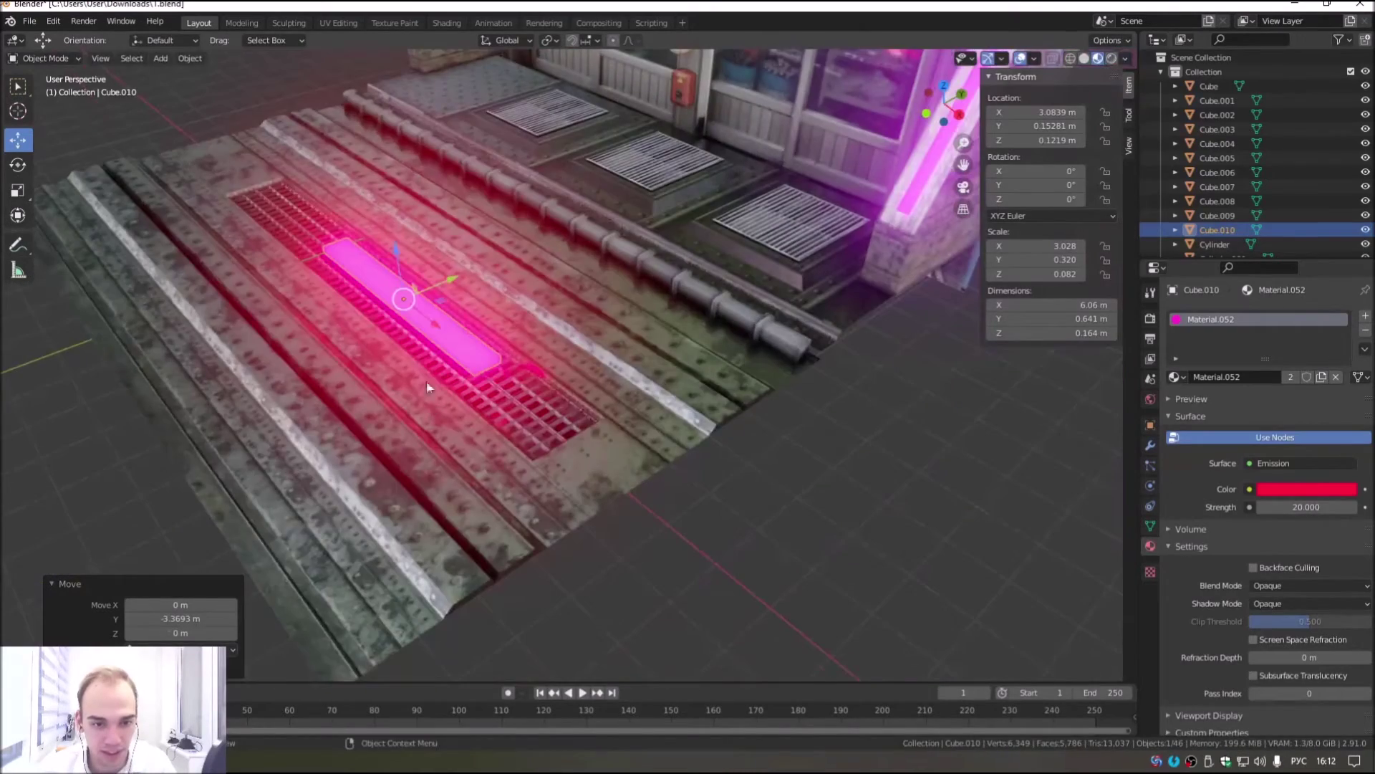
pyautogui.press('g')
pyautogui.press('z')
pyautogui.click(422, 304)
# Step: Stretch the grate strip along X to 14.7 m and centre it in the grate
pyautogui.moveTo(421, 304)
pyautogui.mouseDown(button='middle')
pyautogui.moveTo(529, 435)
pyautogui.moveTo(656, 510)
pyautogui.mouseUp(button='middle')
pyautogui.press('g')
pyautogui.press('x')
pyautogui.click(627, 531)
pyautogui.click(22, 189)
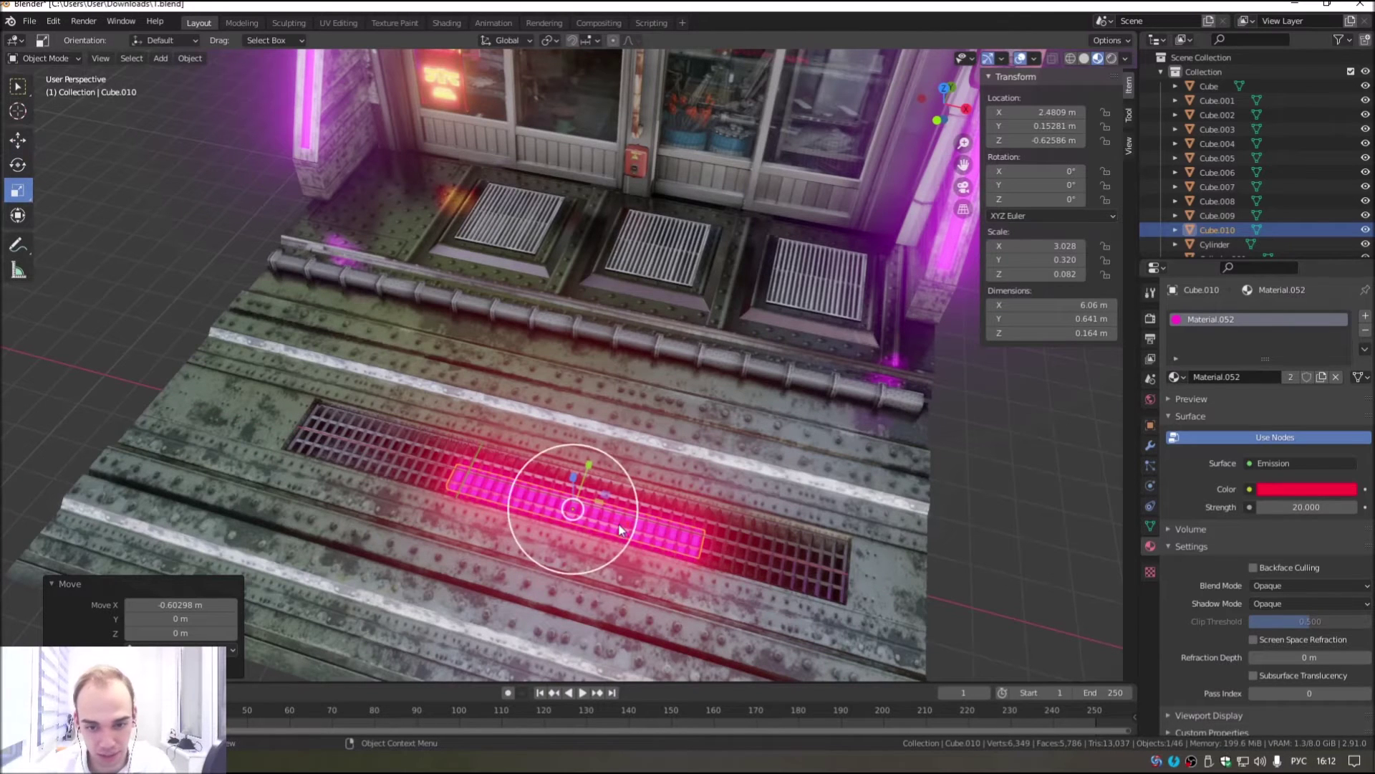
pyautogui.press('s')
pyautogui.press('x')
pyautogui.click(699, 501)
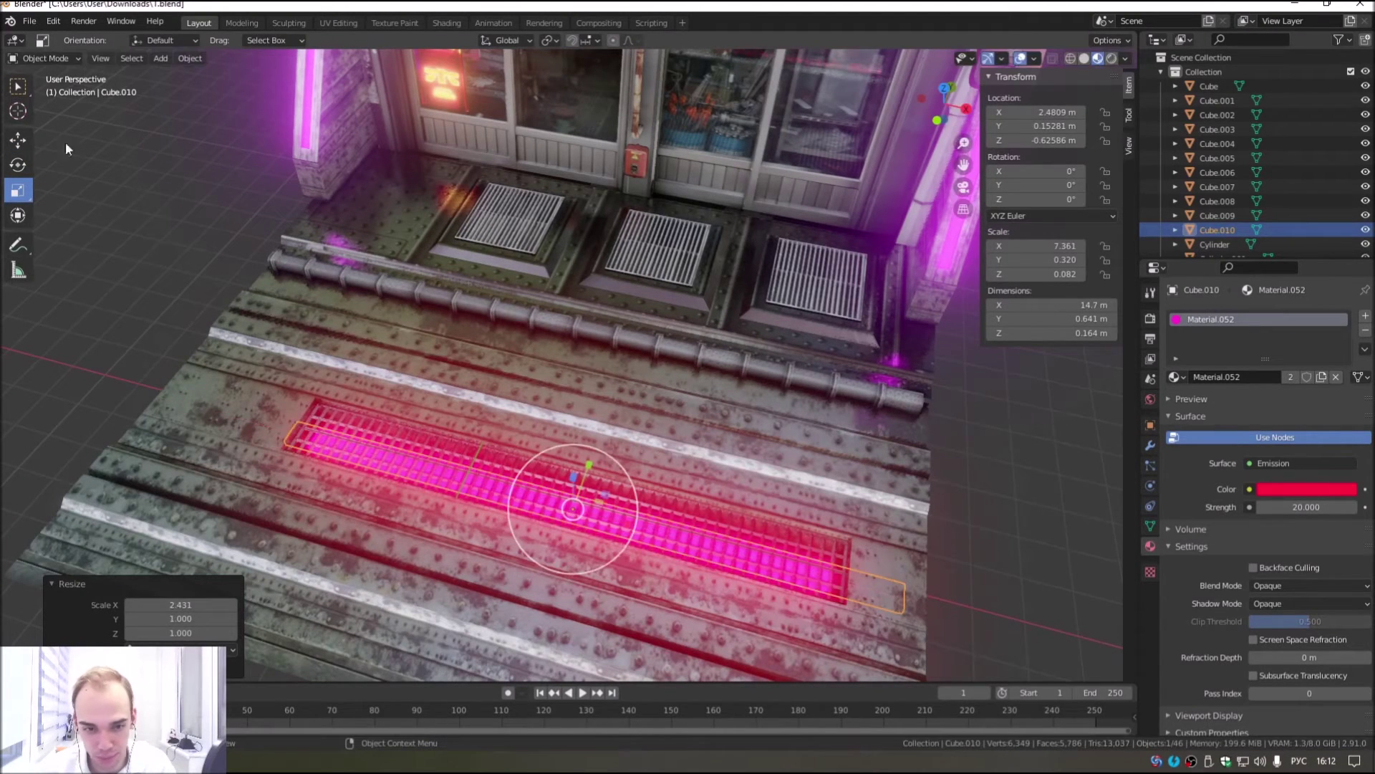
pyautogui.click(25, 139)
pyautogui.press('g')
pyautogui.press('x')
pyautogui.click(576, 495)
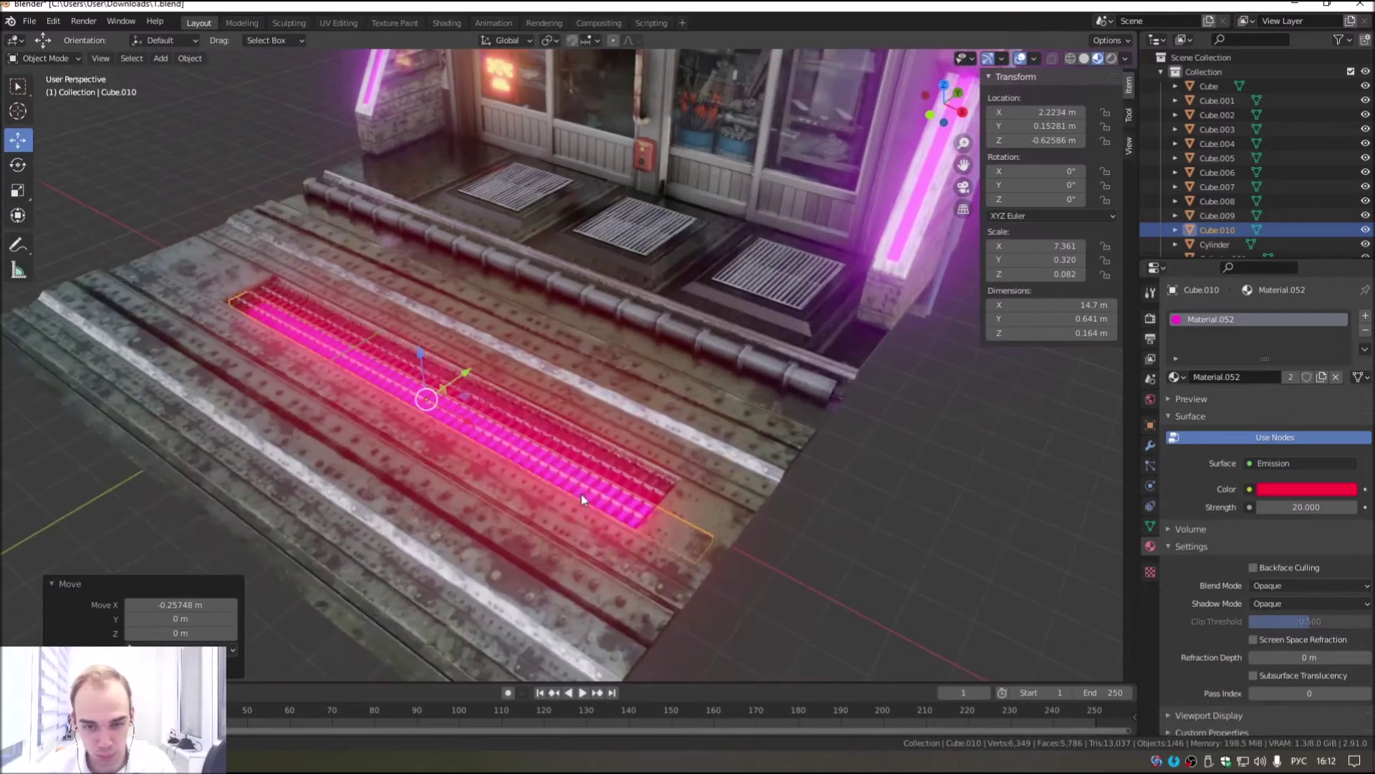
# Step: Review the storefront and reselect the Cube.010 strip in the grate
pyautogui.moveTo(582, 493); pyautogui.dragTo(594, 494, button='middle')
pyautogui.scroll(-3, 595, 495)
pyautogui.click(801, 454)
pyautogui.moveTo(802, 454); pyautogui.dragTo(659, 489, button='middle')
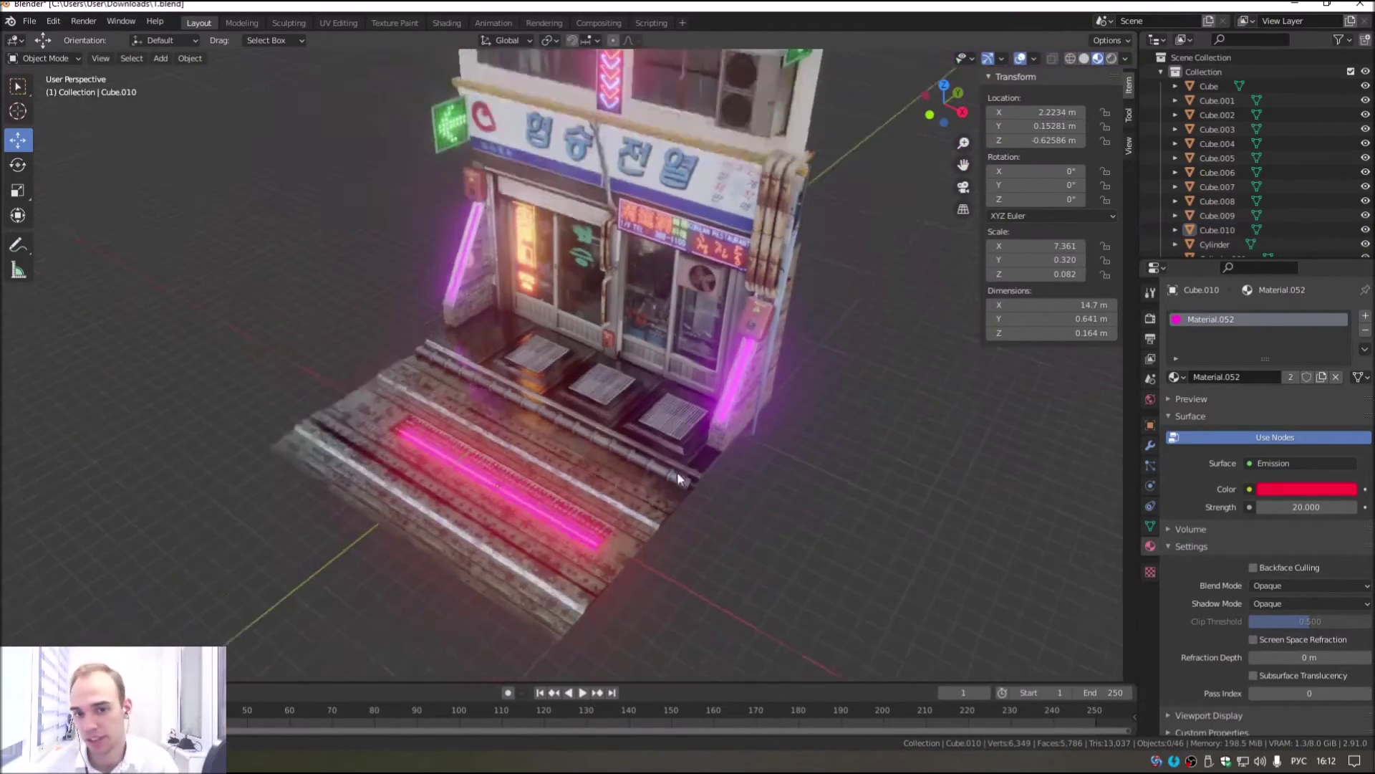
pyautogui.scroll(4, 536, 502)
pyautogui.click(583, 616)
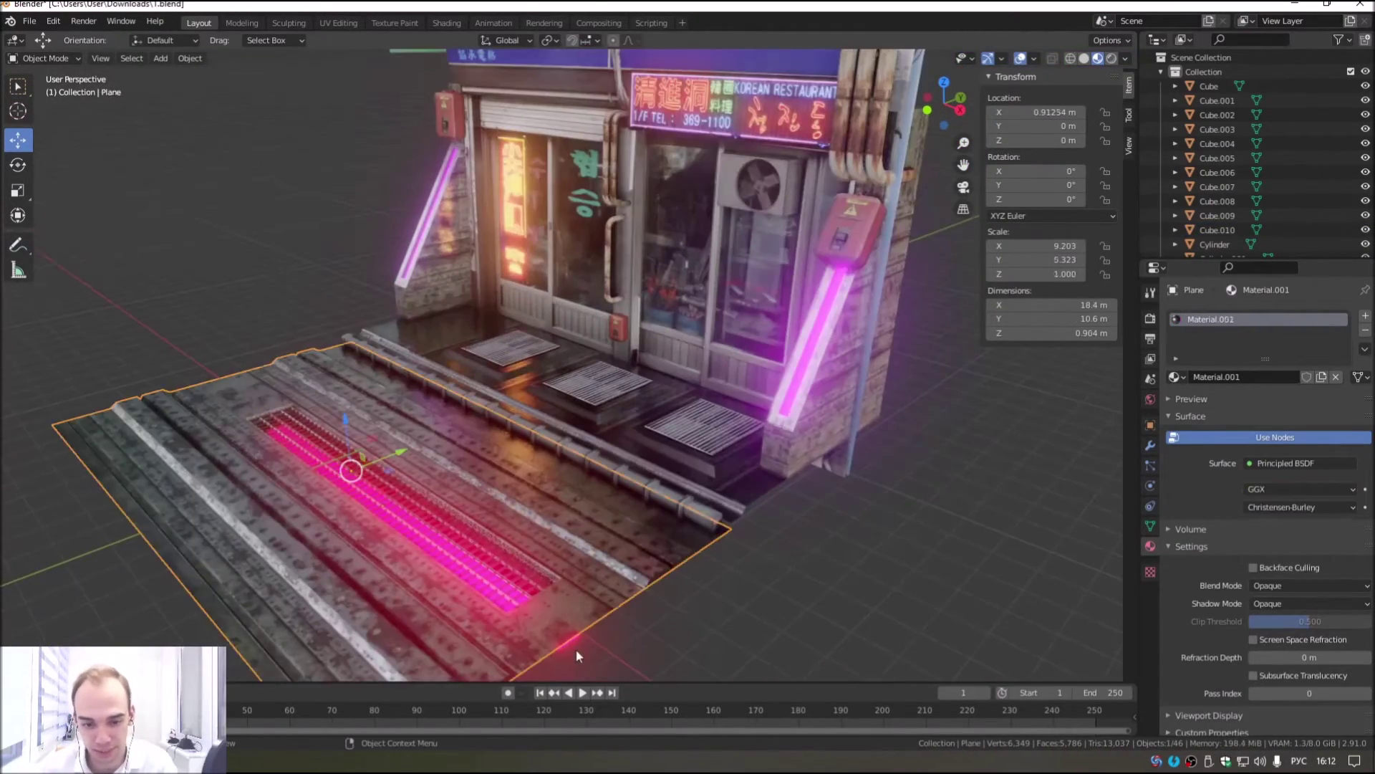
pyautogui.click(563, 650)
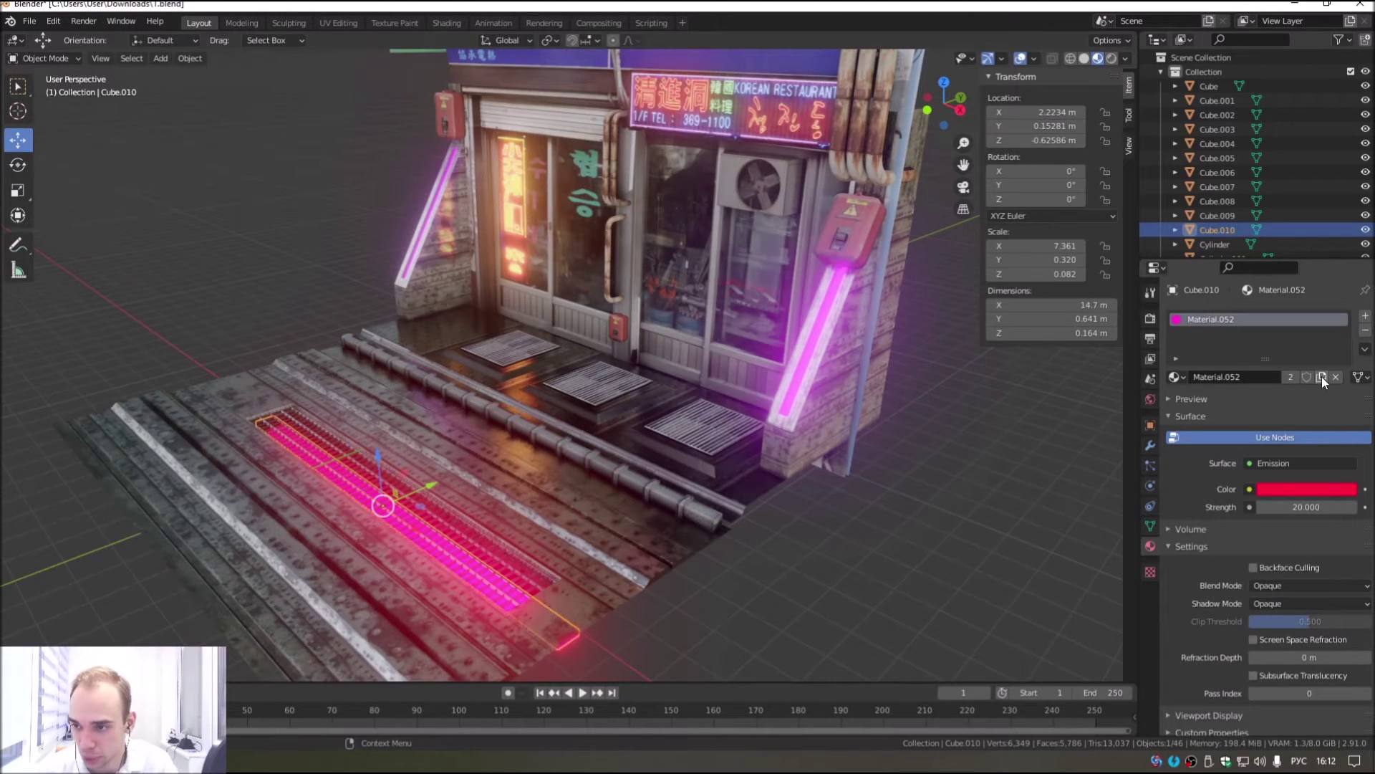
# Step: Recolour the street-grate strip's emission to cyan-blue
pyautogui.click(1317, 493)
pyautogui.moveTo(1291, 337); pyautogui.dragTo(1305, 287)
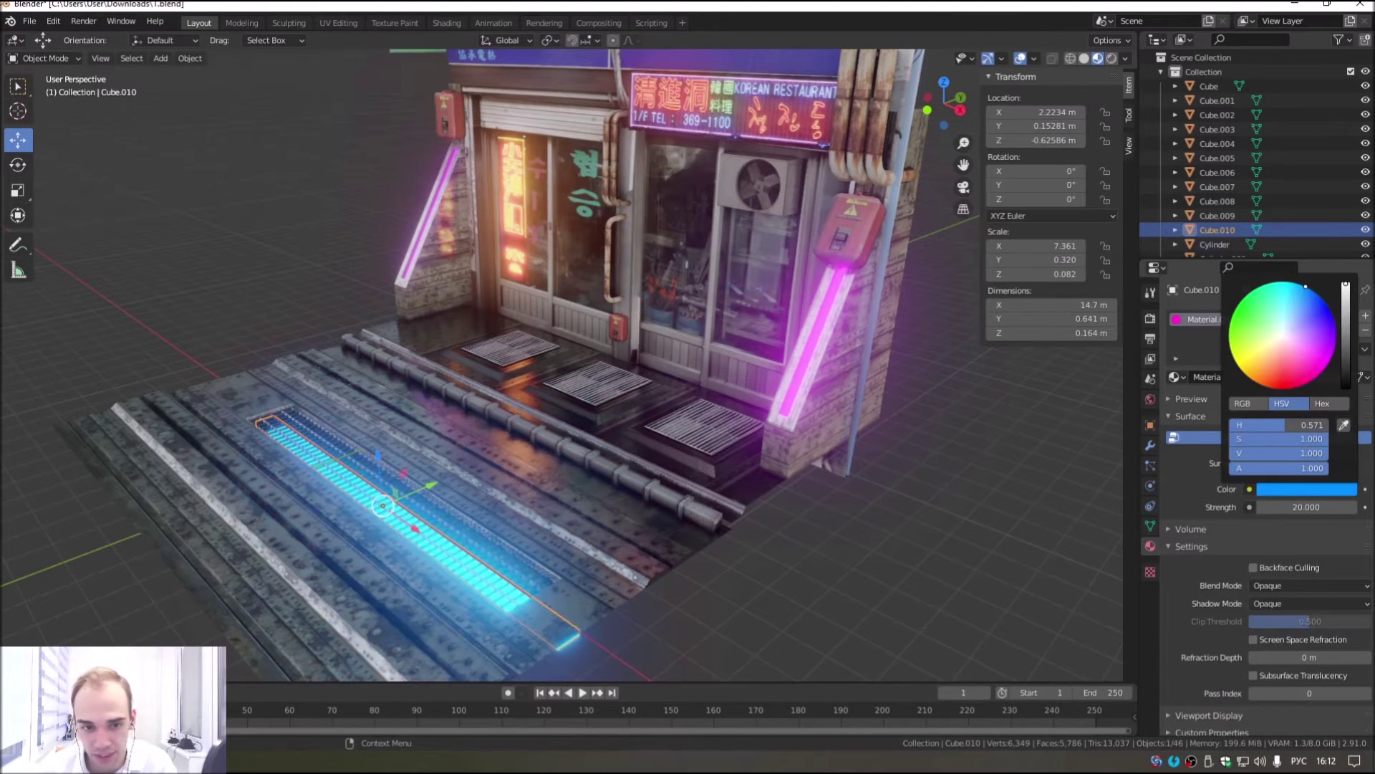
pyautogui.hotkey('alt', 'a')
# Step: View the storefront from the front and bring up the Add menu's mesh list
pyautogui.moveTo(645, 466)
pyautogui.mouseDown(button='middle')
pyautogui.moveTo(779, 515)
pyautogui.moveTo(733, 488)
pyautogui.moveTo(759, 398)
pyautogui.mouseUp(button='middle')
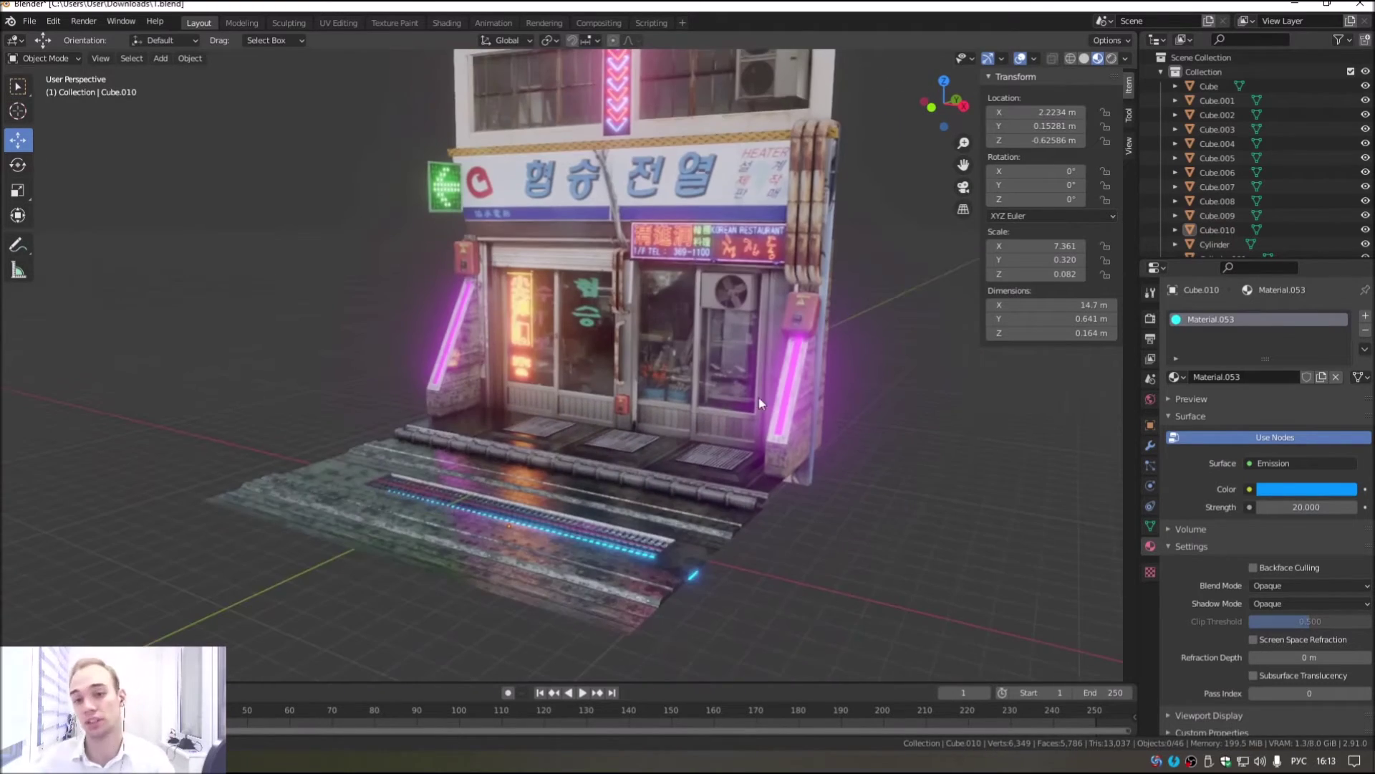
pyautogui.scroll(1, 552, 473)
pyautogui.scroll(2, 502, 476)
pyautogui.scroll(2, 452, 480)
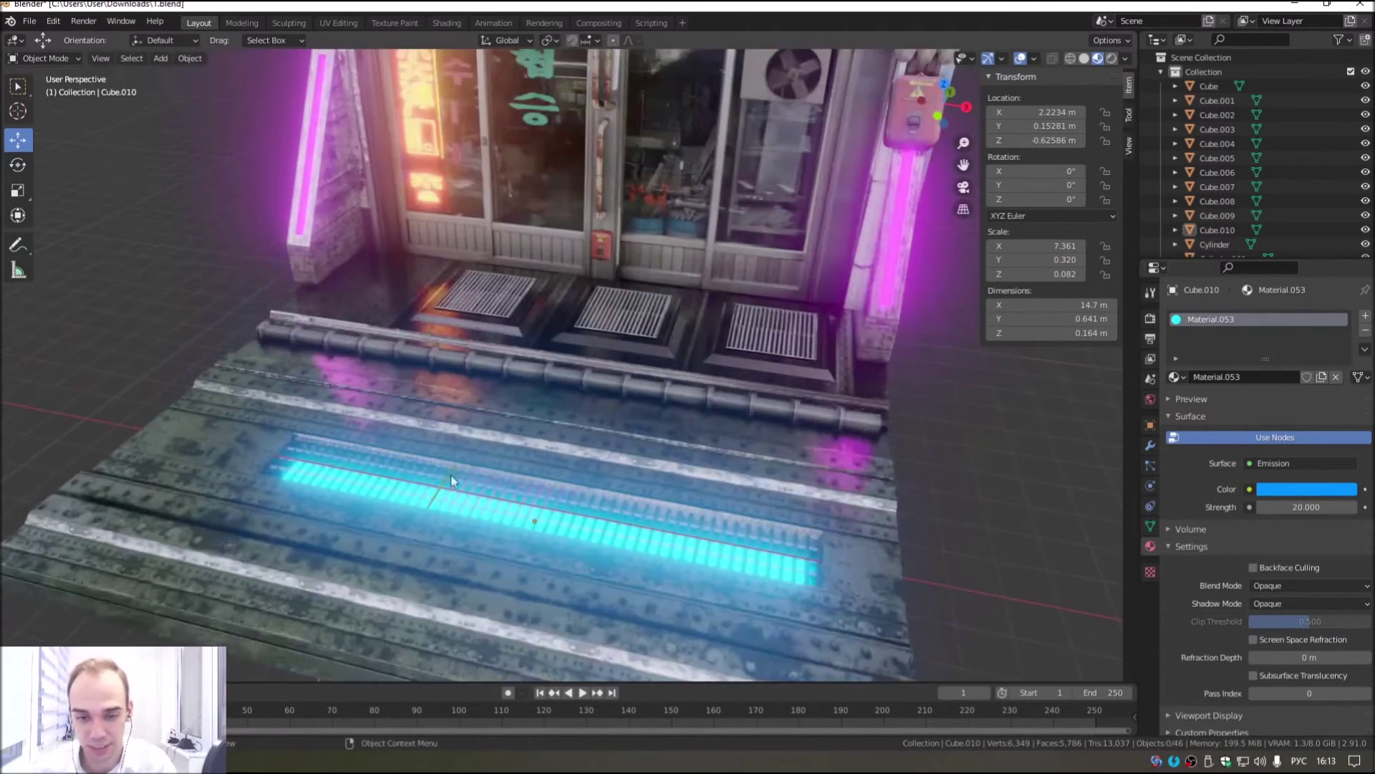
pyautogui.scroll(-1, 577, 539)
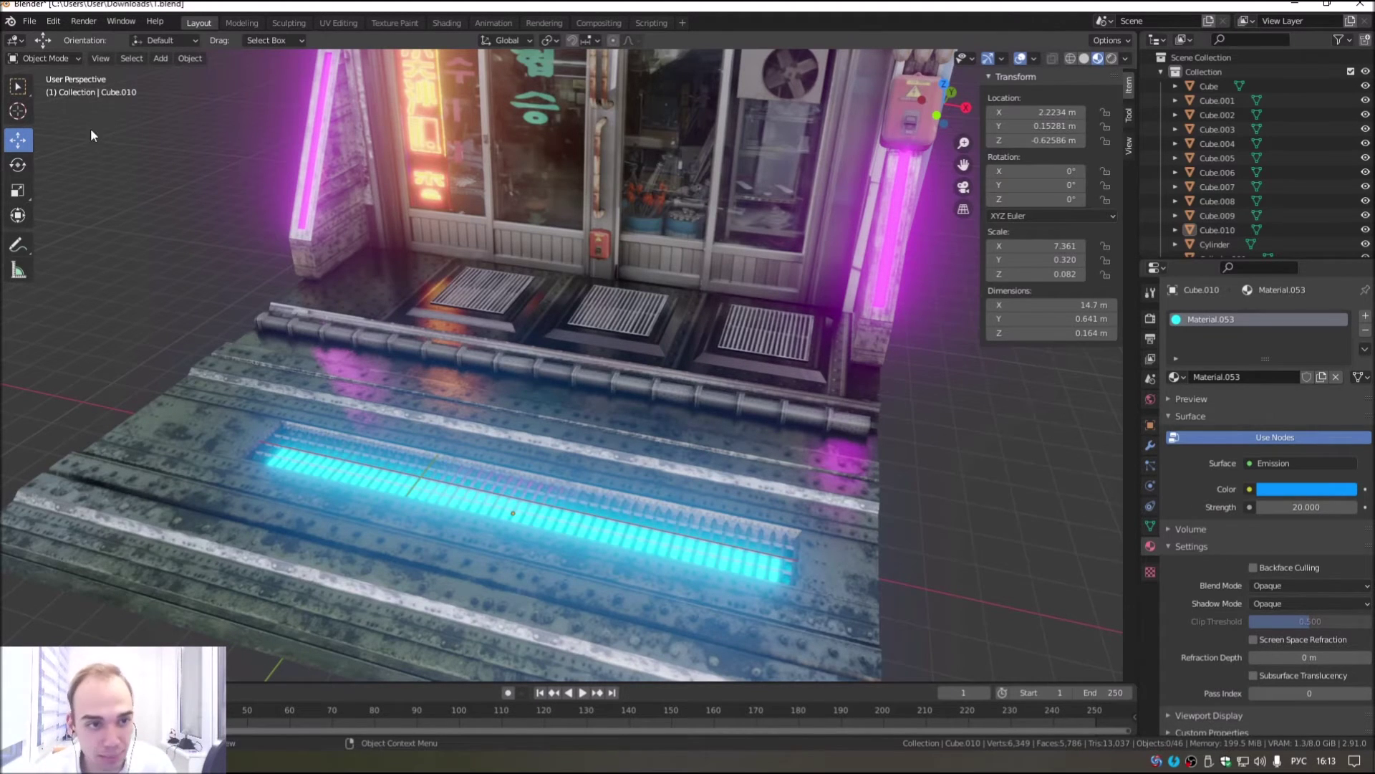
pyautogui.click(161, 58)
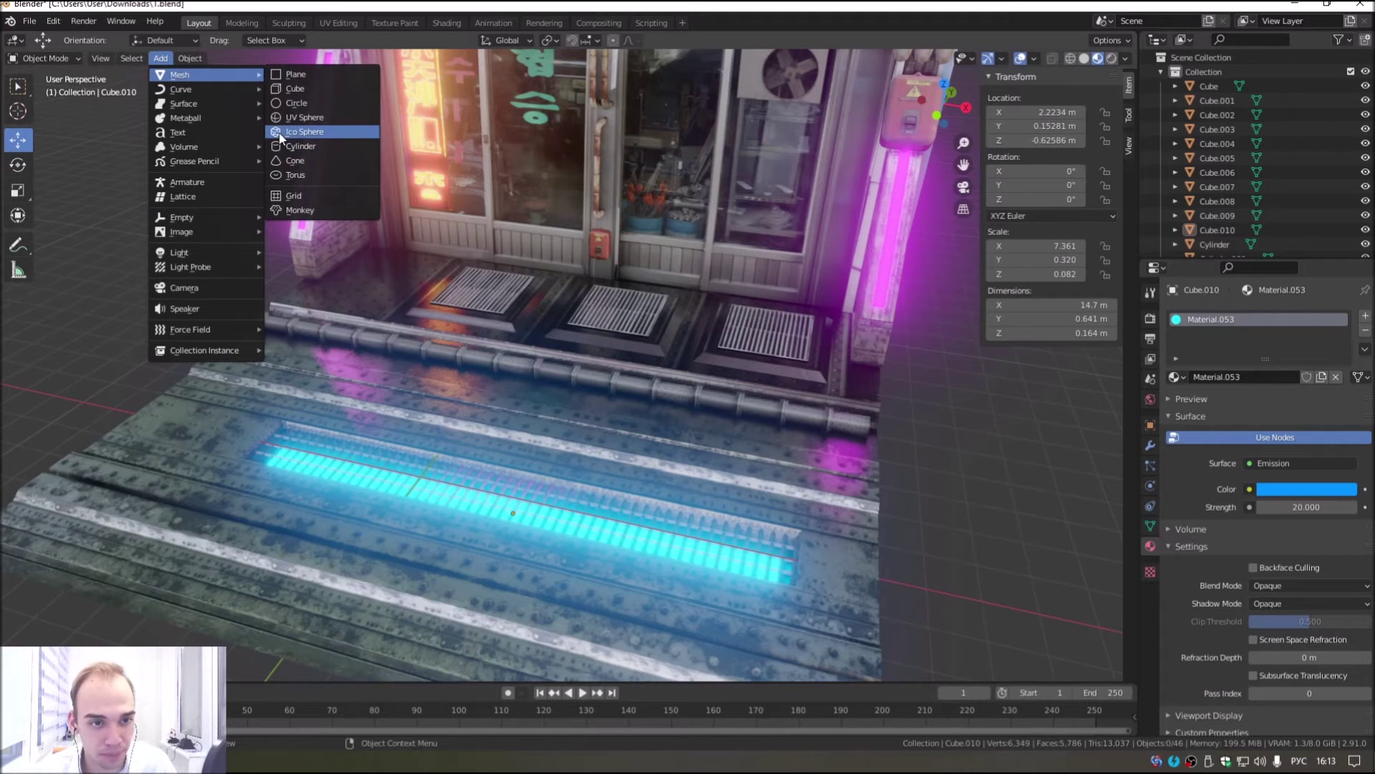
# Step: Add a Suzanne monkey head and drag it down to the storefront's base
pyautogui.click(297, 215)
pyautogui.scroll(-5, 561, 229)
pyautogui.scroll(2, 561, 229)
pyautogui.scroll(2, 560, 229)
pyautogui.moveTo(561, 229); pyautogui.dragTo(493, 469)
pyautogui.press('KP_Decimal')
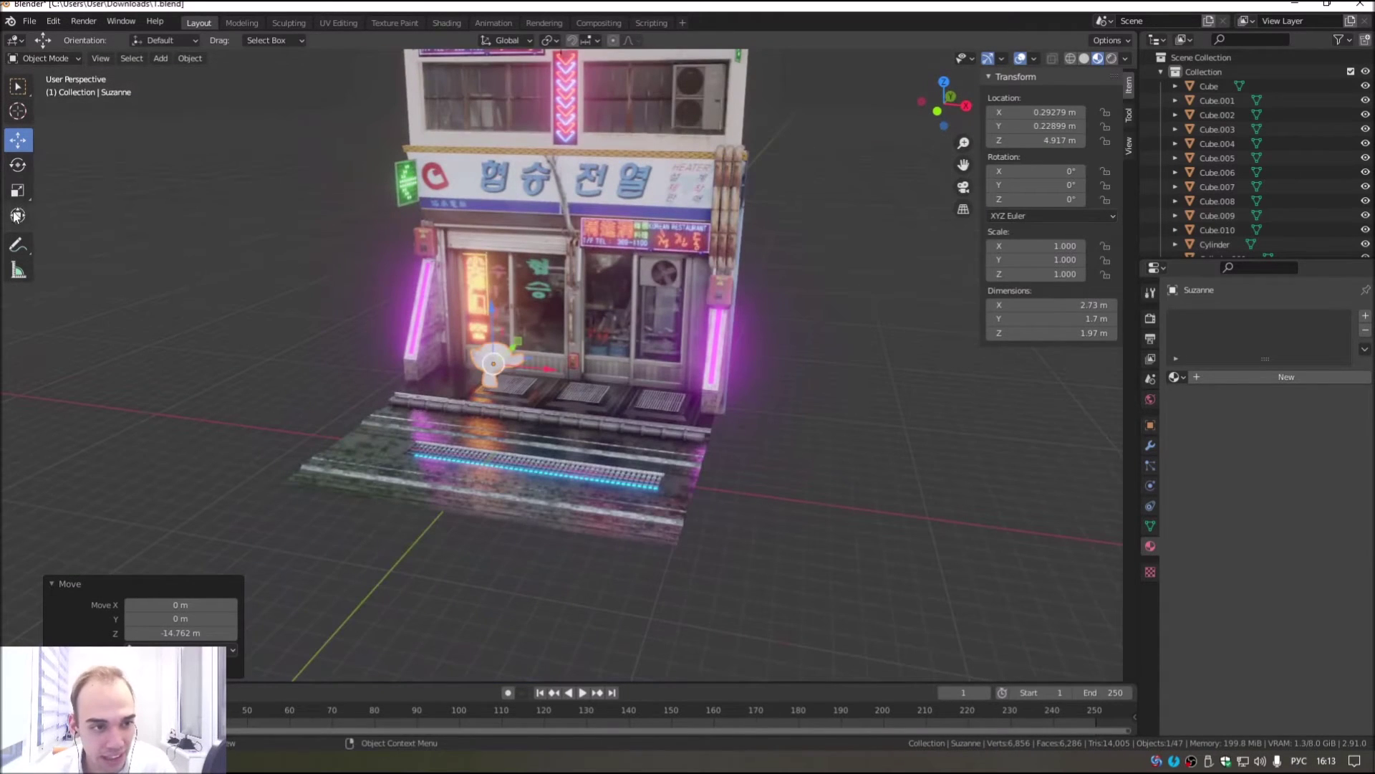
# Step: Scale the monkey up to 2.173 and slide it along X in front of the entrance
pyautogui.click(16, 215)
pyautogui.click(18, 189)
pyautogui.scroll(5, 573, 543)
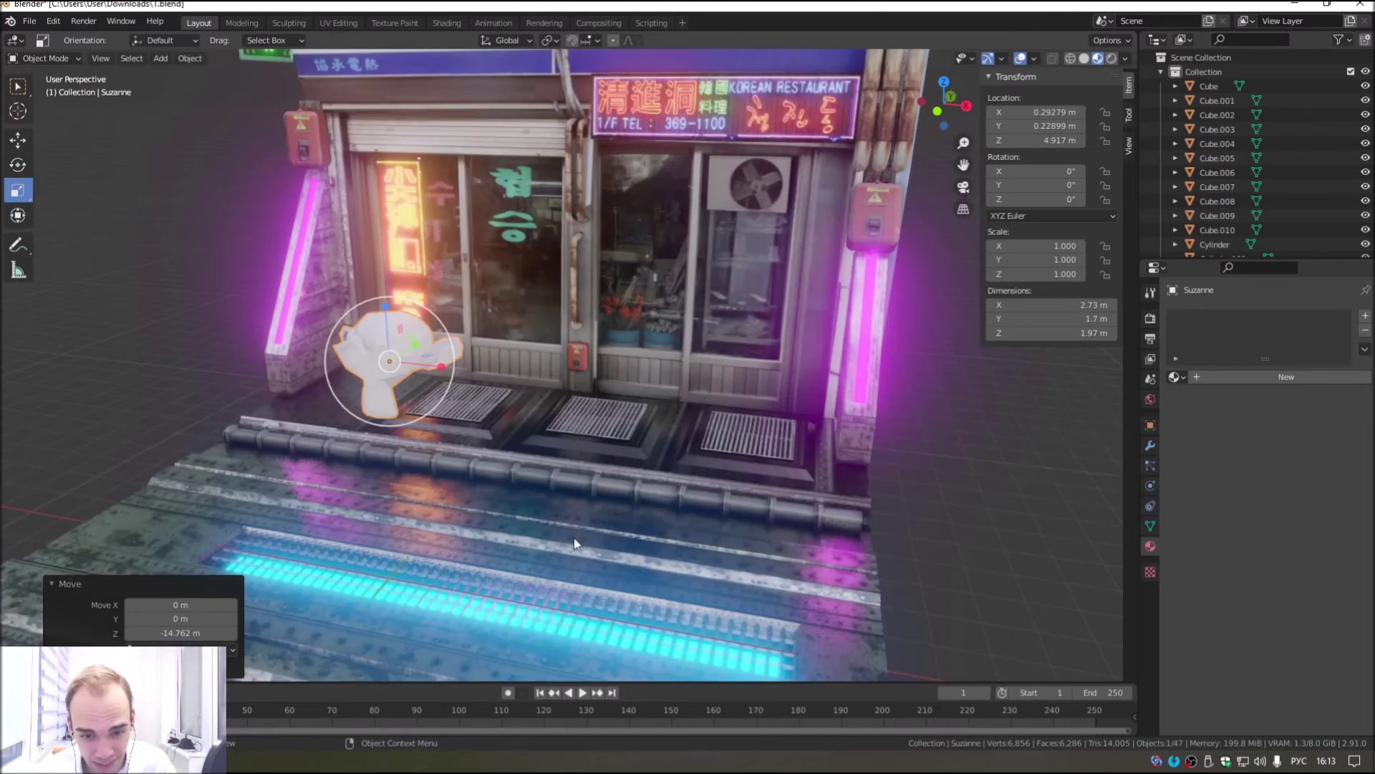
pyautogui.keyDown('shift'); pyautogui.moveTo(573, 541); pyautogui.dragTo(381, 499, button='middle'); pyautogui.keyUp('shift')
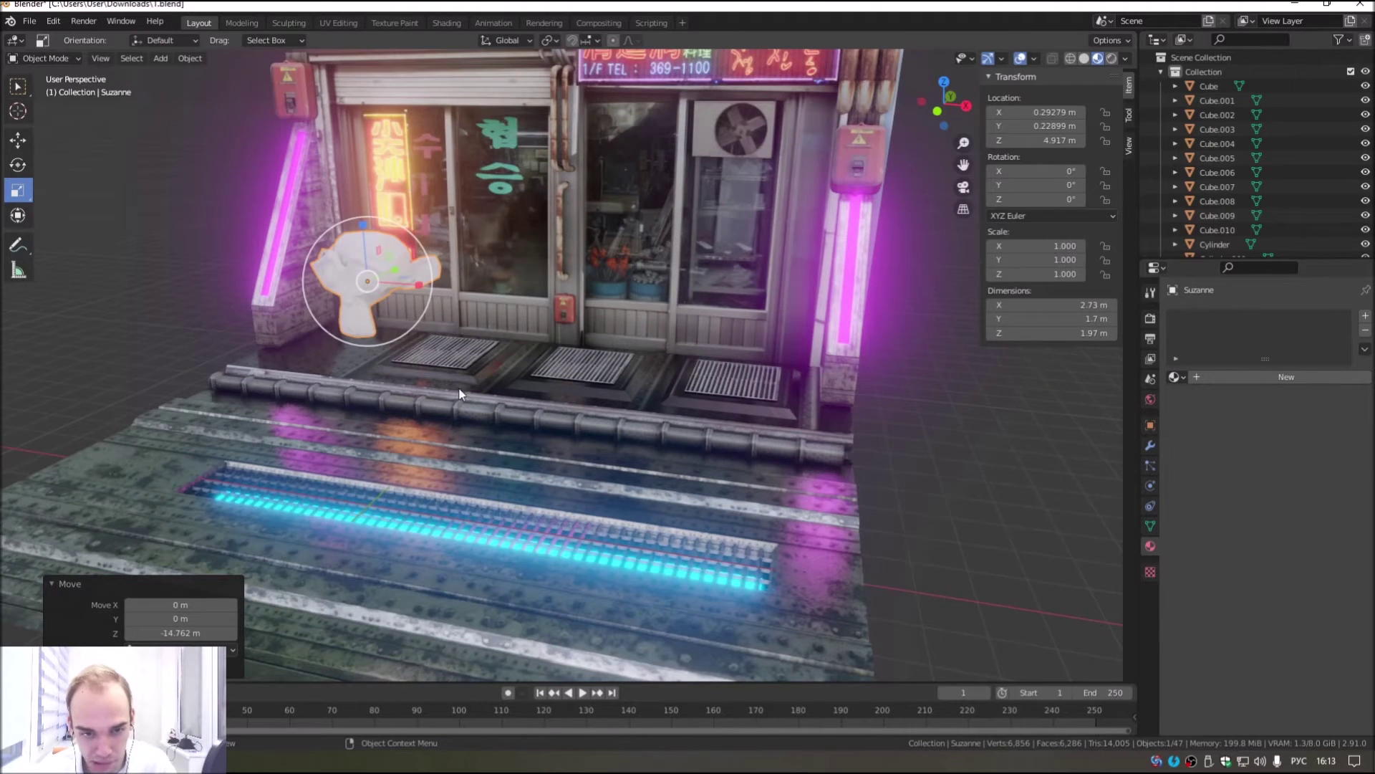
pyautogui.moveTo(407, 340); pyautogui.dragTo(452, 409)
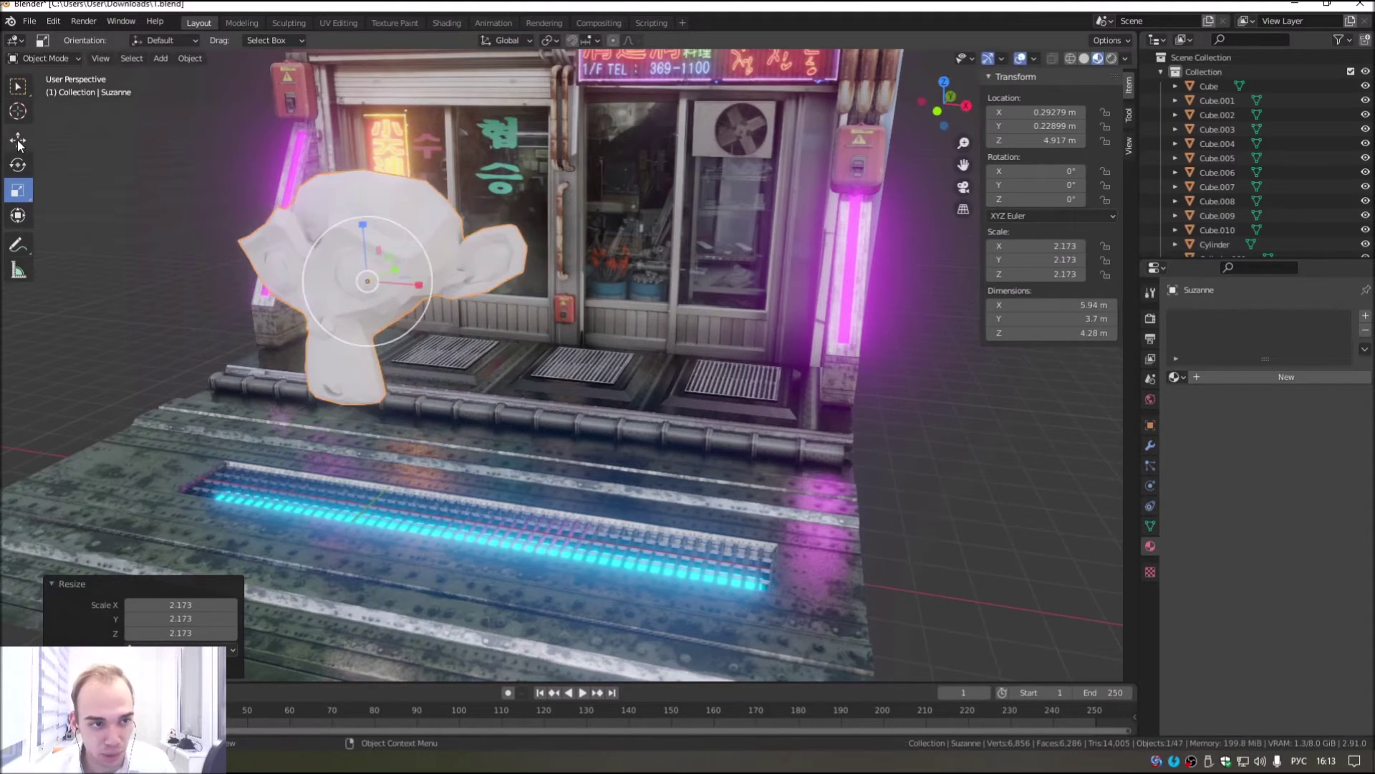
pyautogui.moveTo(432, 290); pyautogui.dragTo(513, 294)
pyautogui.moveTo(514, 294); pyautogui.dragTo(583, 358, button='middle')
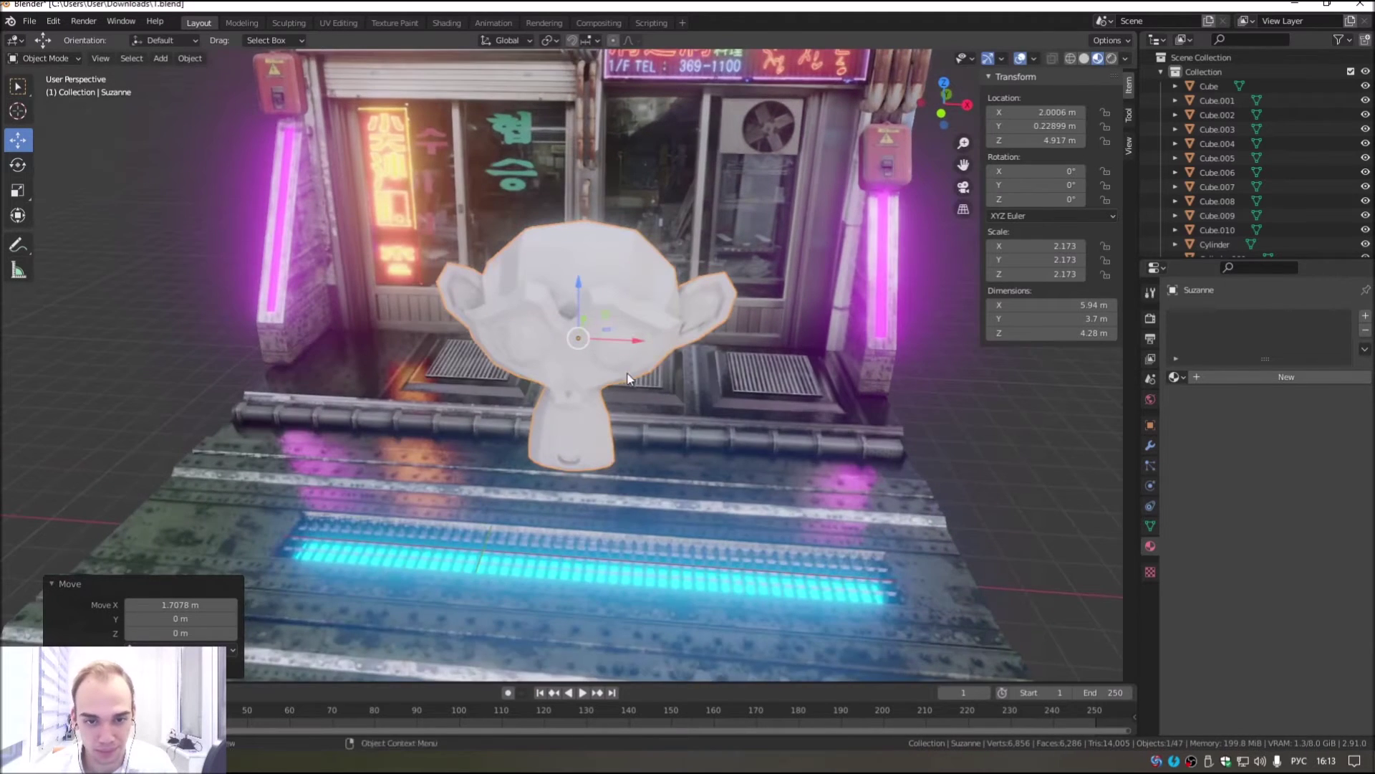
pyautogui.click(1150, 445)
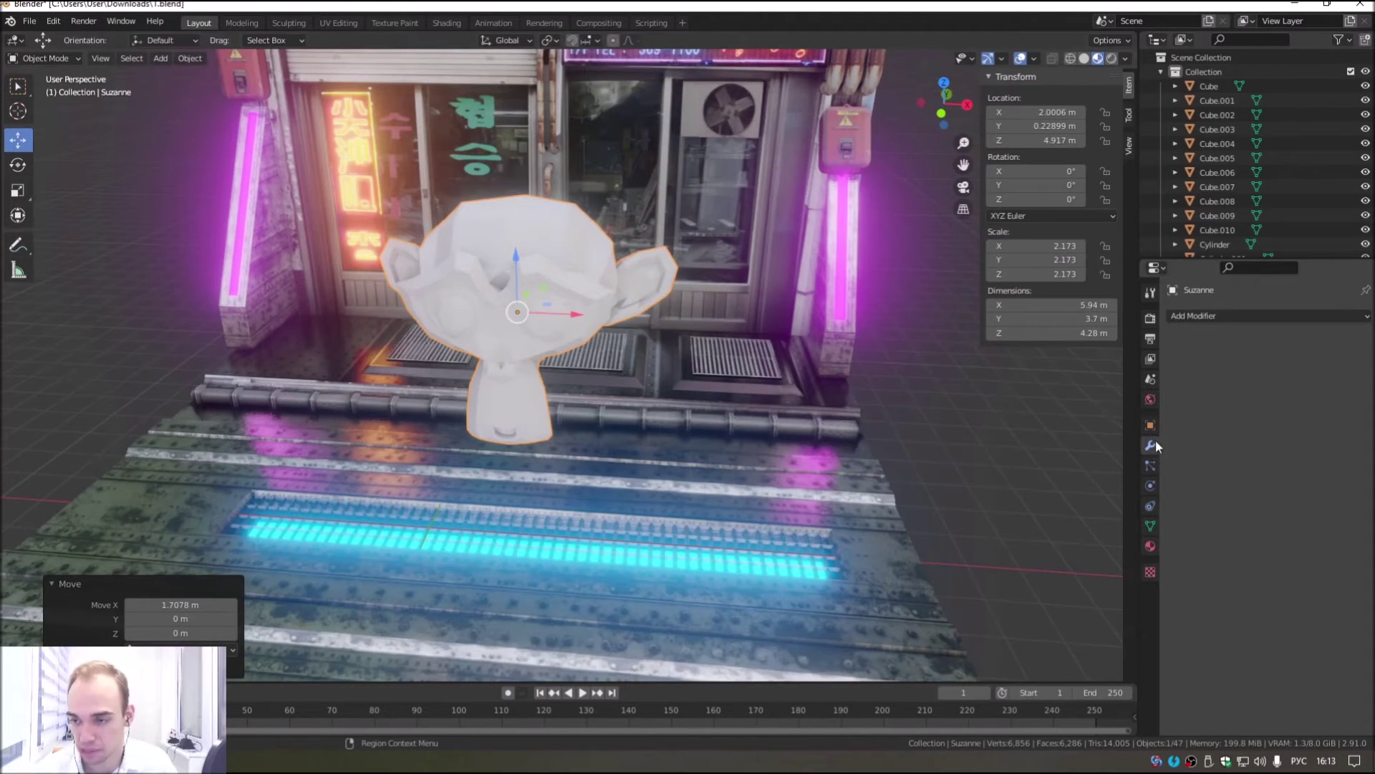
# Step: Add a Wireframe modifier to the monkey and give it a new material
pyautogui.click(1184, 316)
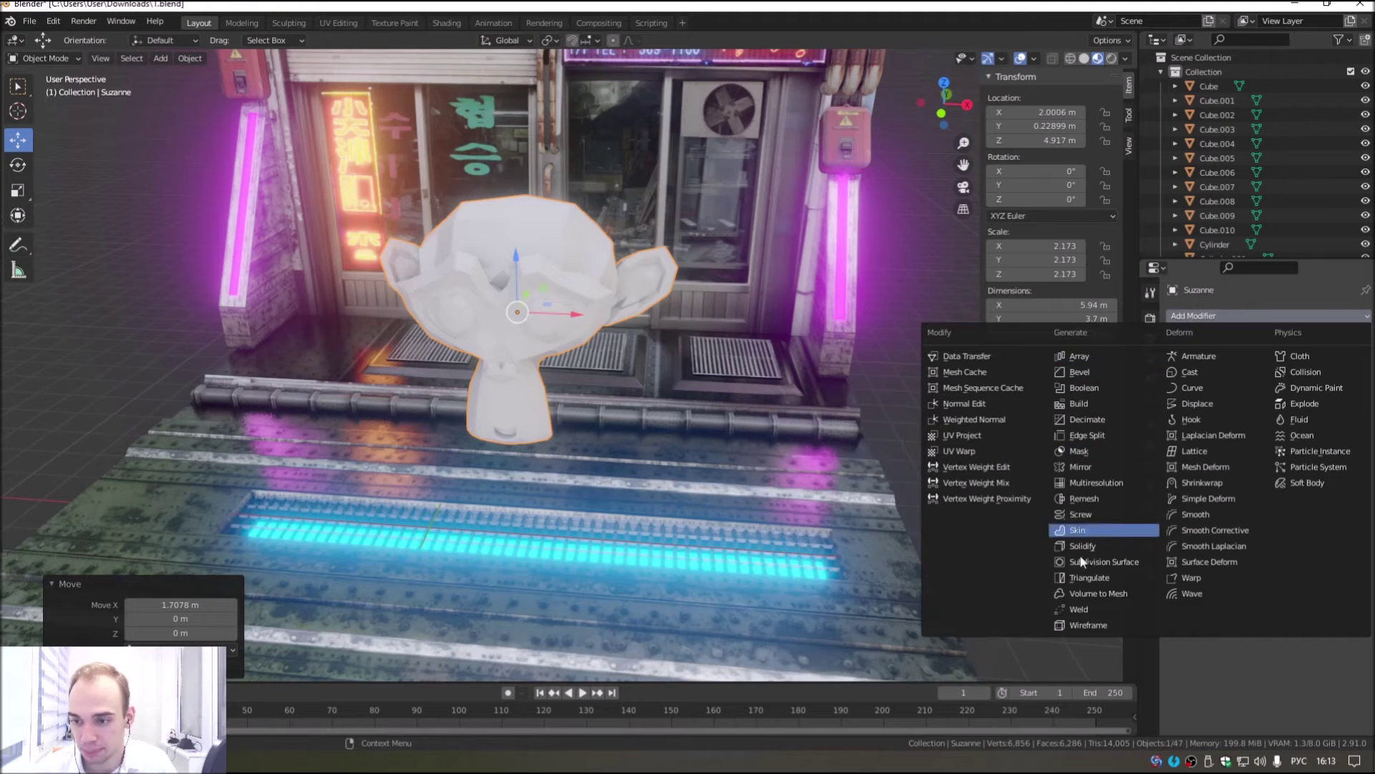
pyautogui.click(1072, 624)
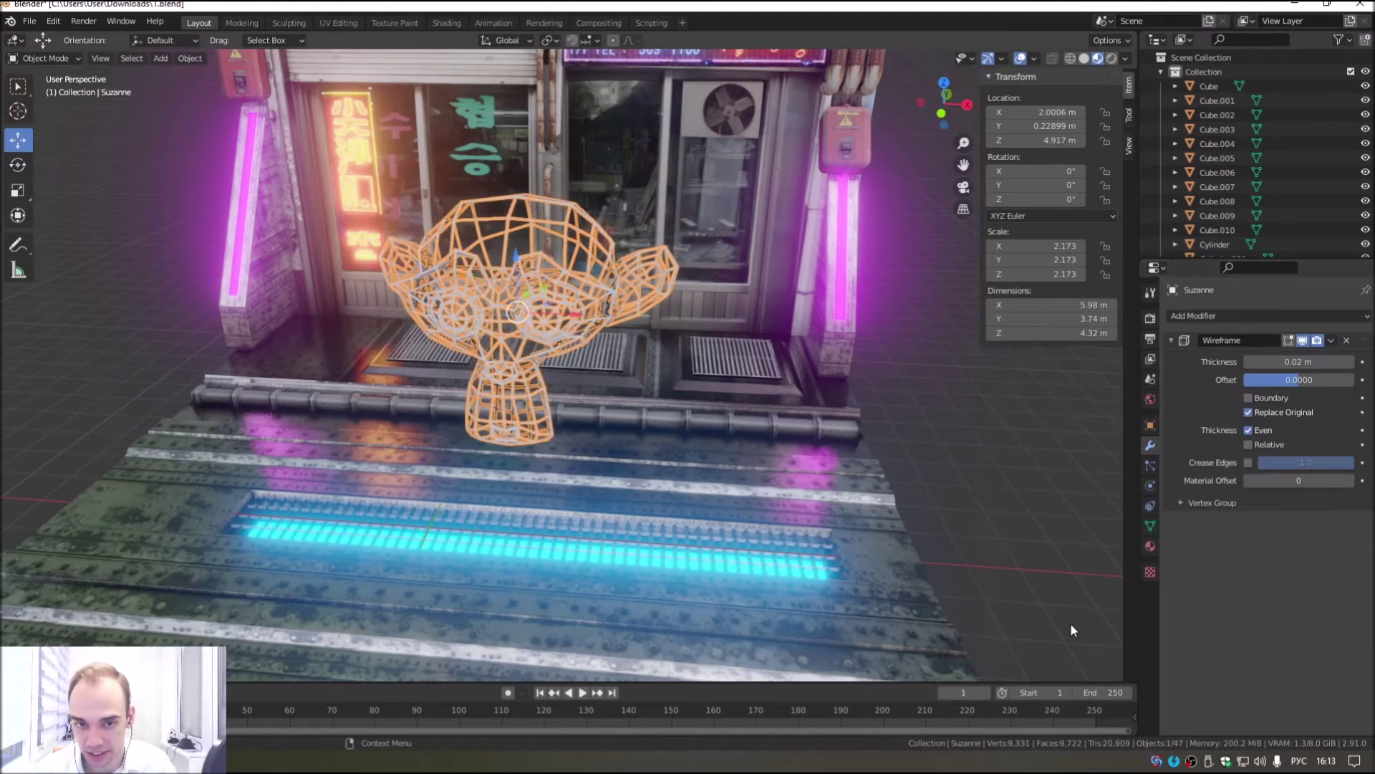
pyautogui.click(1149, 547)
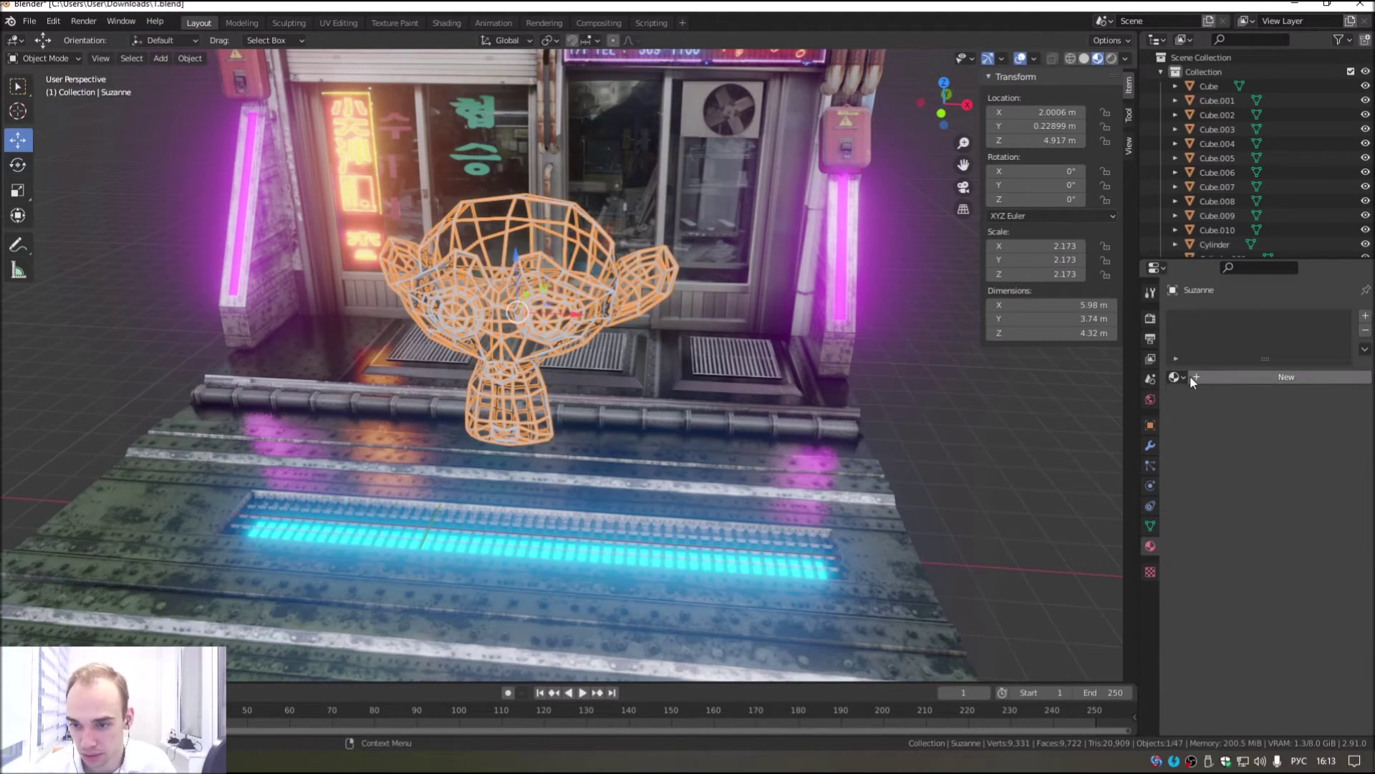
pyautogui.click(1230, 377)
# Step: Make the monkey's material a blue Emission shader with strength 10
pyautogui.click(1267, 464)
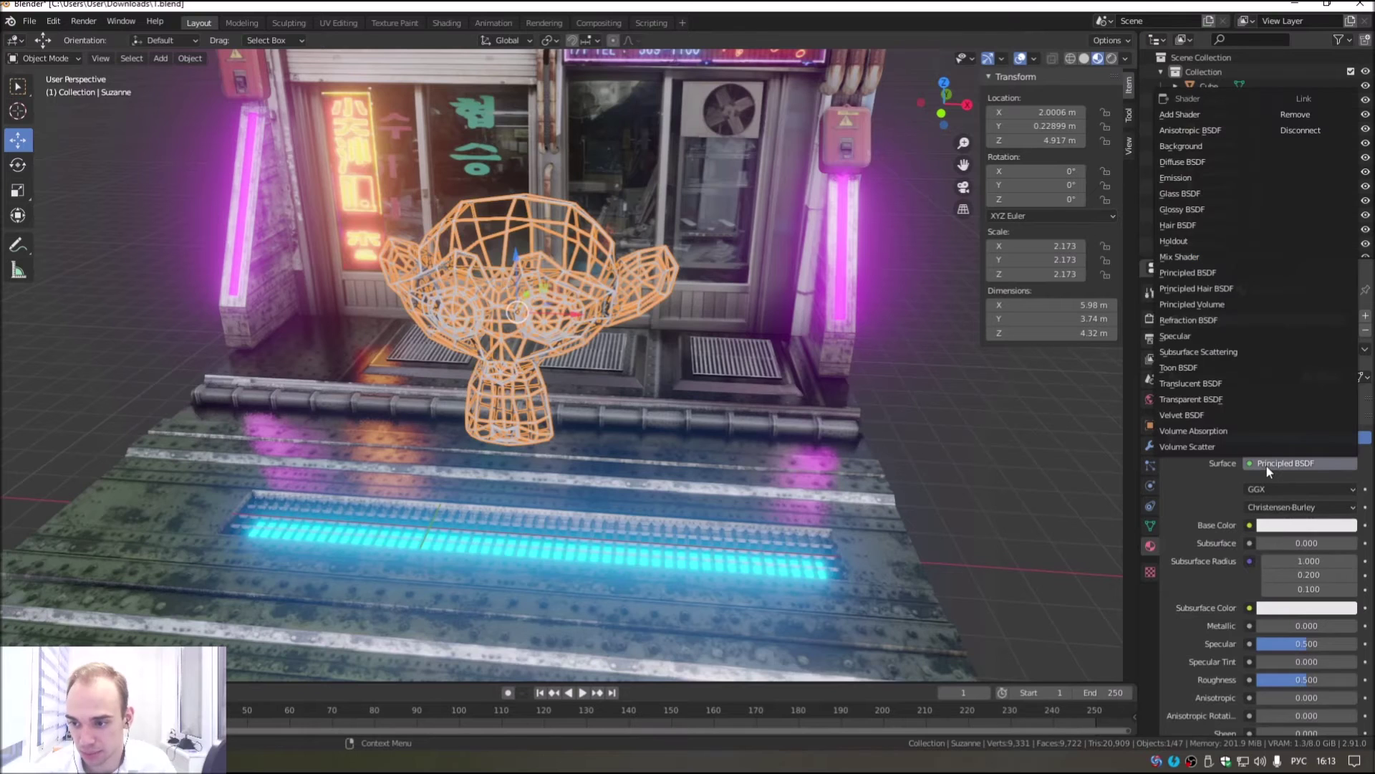
pyautogui.click(1175, 178)
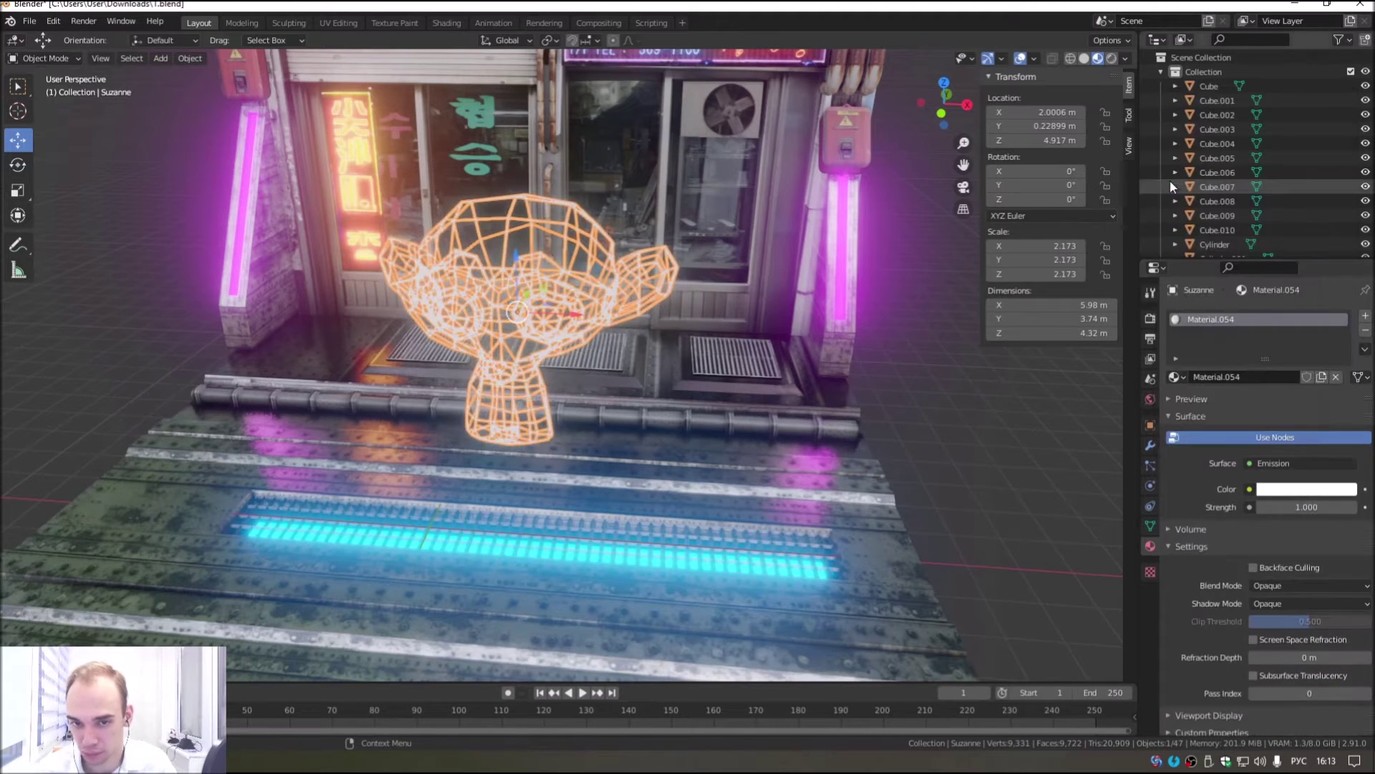
pyautogui.click(1300, 489)
pyautogui.moveTo(1282, 392); pyautogui.dragTo(1313, 305)
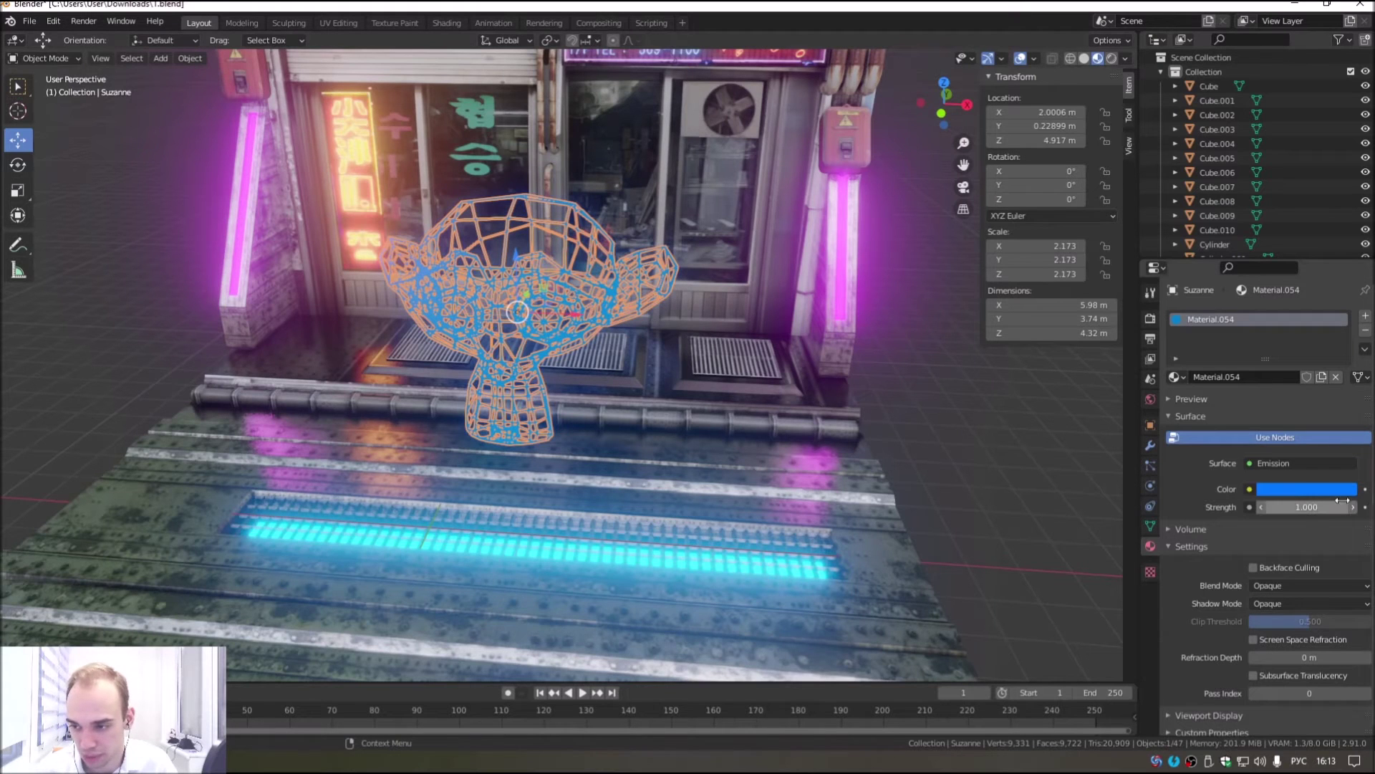
pyautogui.write('20')
pyautogui.press('Return')
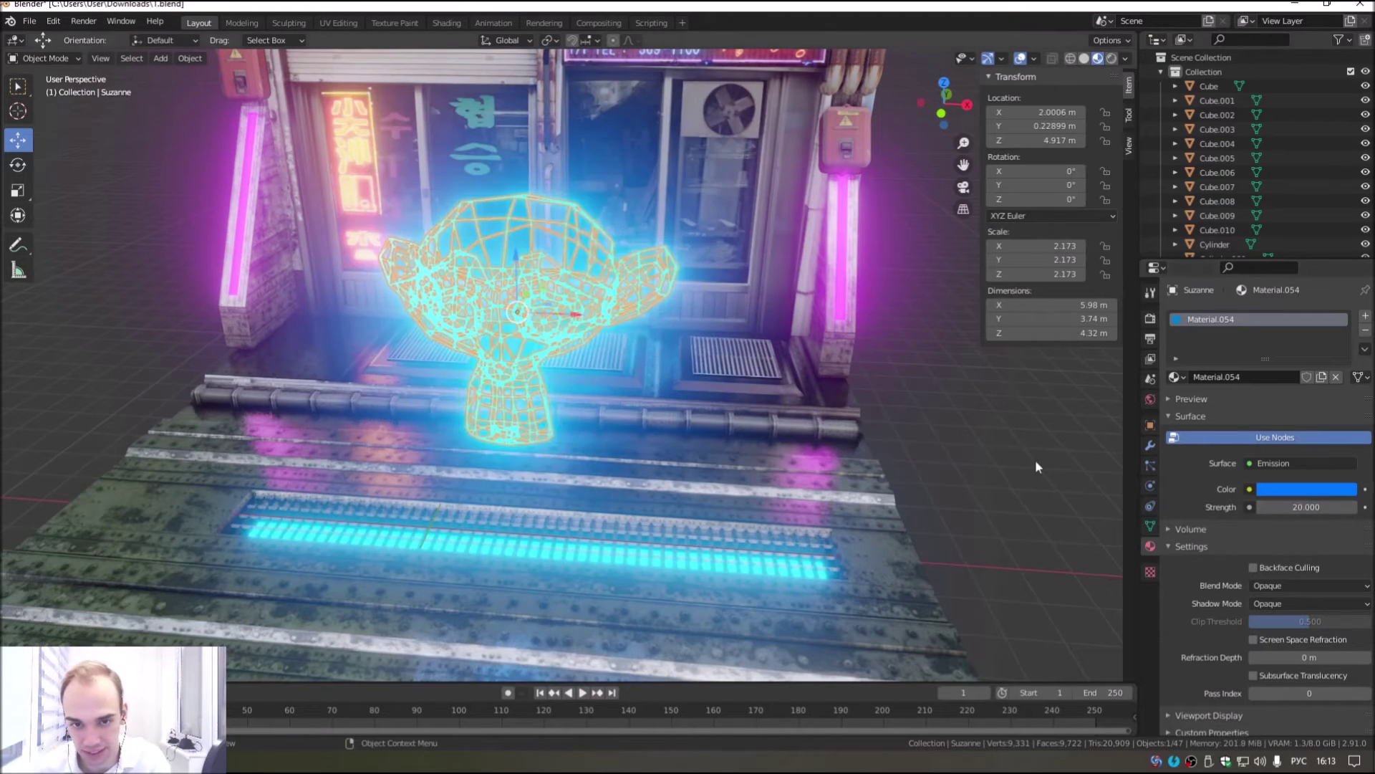
pyautogui.moveTo(844, 475)
pyautogui.mouseDown(button='middle')
pyautogui.moveTo(664, 384)
pyautogui.moveTo(577, 363)
pyautogui.moveTo(637, 473)
pyautogui.moveTo(616, 456)
pyautogui.moveTo(736, 419)
pyautogui.mouseUp(button='middle')
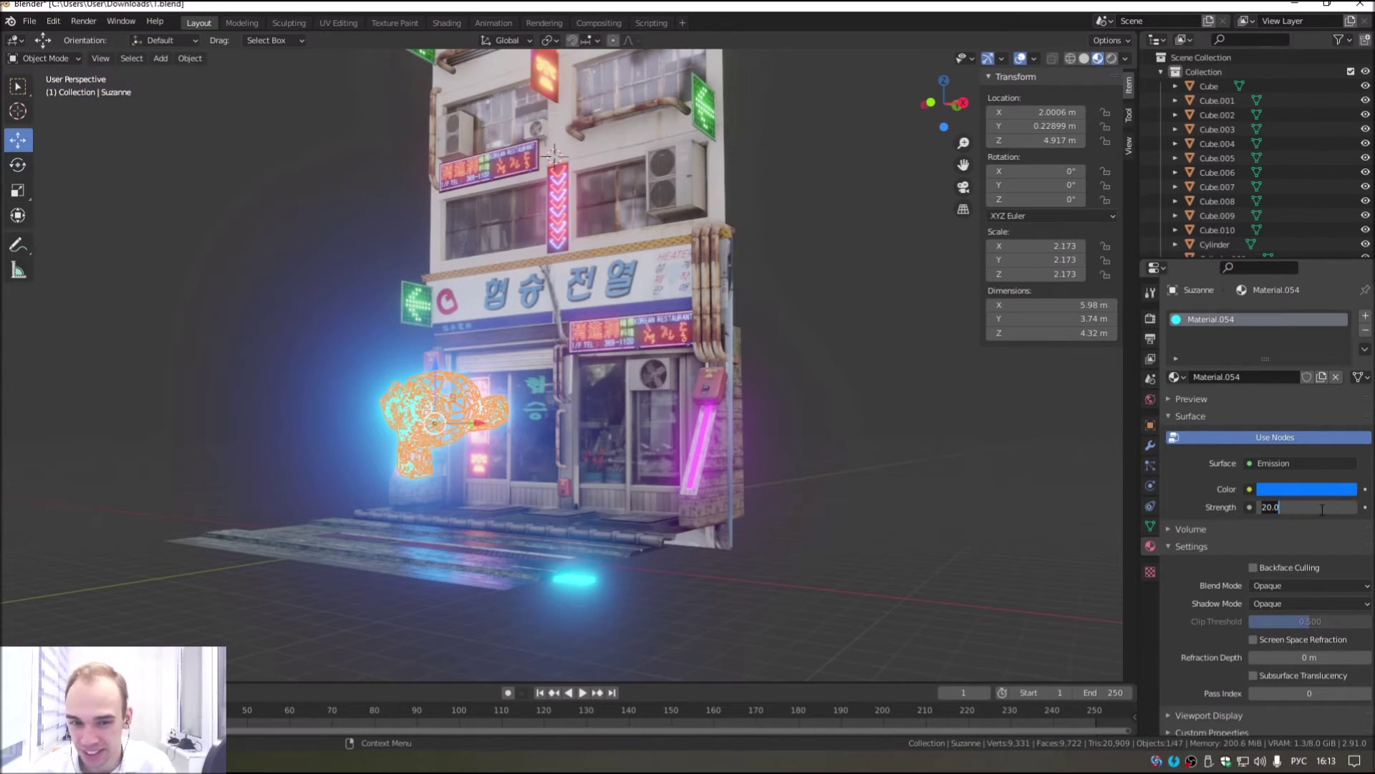
pyautogui.click(1320, 508)
pyautogui.write('10')
pyautogui.press('Return')
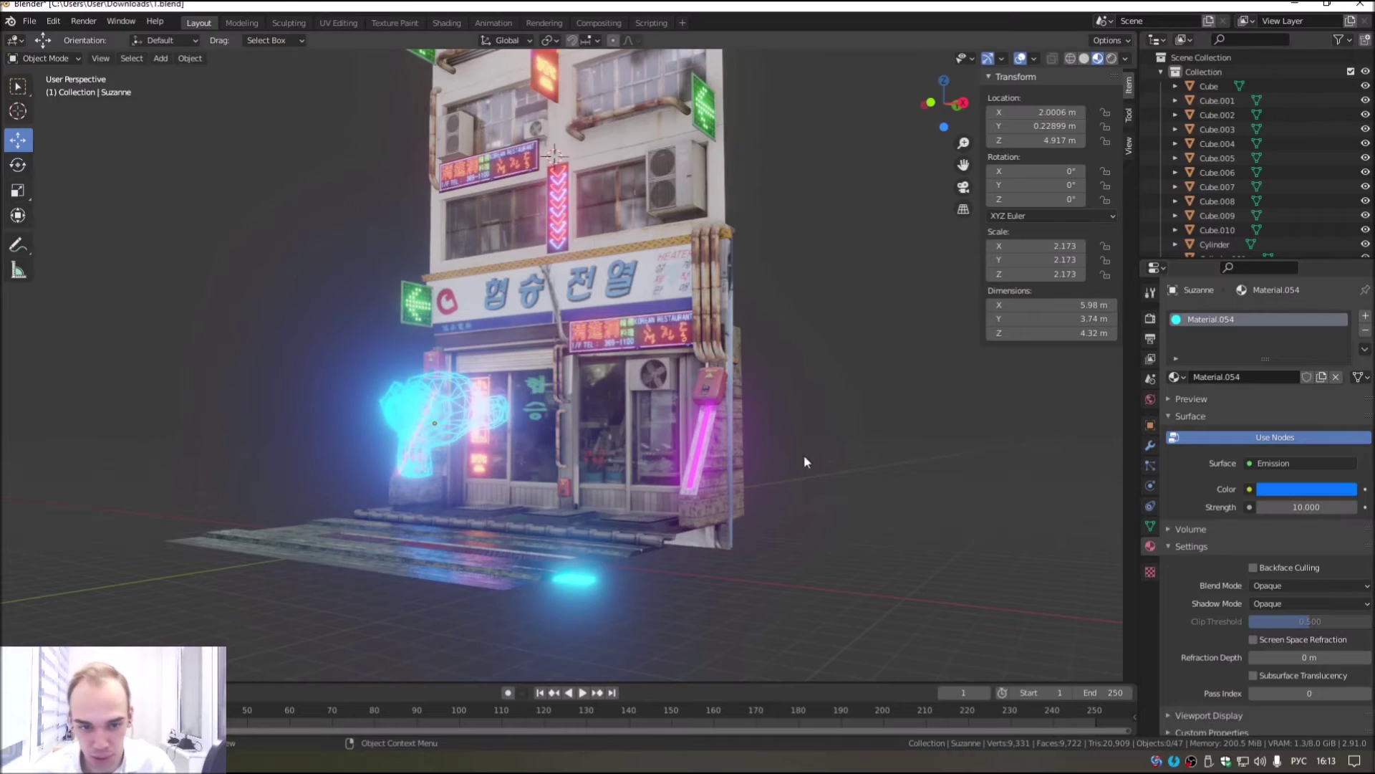
pyautogui.moveTo(849, 454); pyautogui.dragTo(729, 418, button='middle')
pyautogui.scroll(3, 745, 454)
# Step: Enlarge the neon monkey slightly, to about 2.643 scale
pyautogui.press('s')
pyautogui.click(763, 464)
pyautogui.moveTo(762, 464); pyautogui.dragTo(654, 488, button='middle')
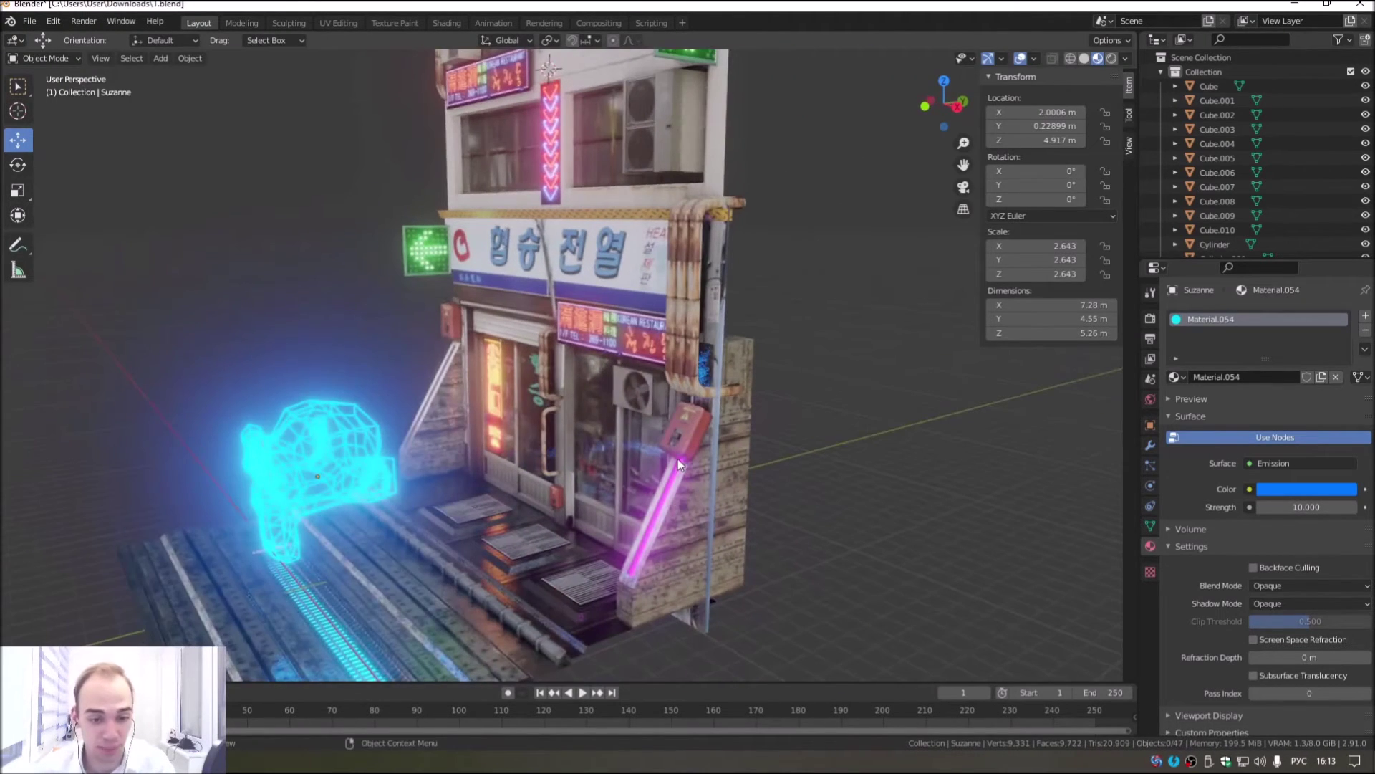
pyautogui.scroll(3, 677, 459)
pyautogui.moveTo(715, 402); pyautogui.dragTo(394, 359, button='middle')
# Step: Tilt the monkey -35° on X, shrink it to 1.556 scale, and raise it slightly
pyautogui.click(16, 169)
pyautogui.moveTo(323, 423); pyautogui.dragTo(354, 346)
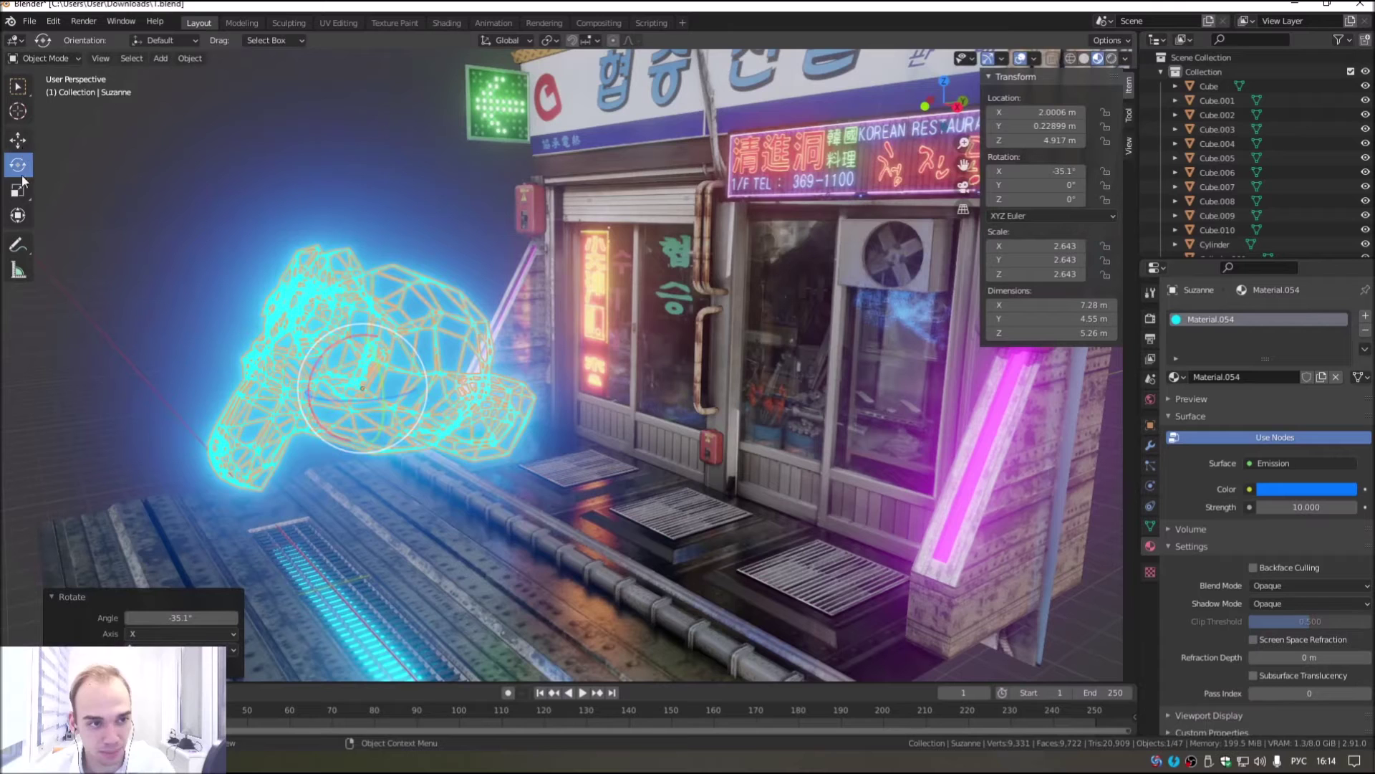
pyautogui.click(19, 188)
pyautogui.moveTo(414, 419); pyautogui.dragTo(392, 406)
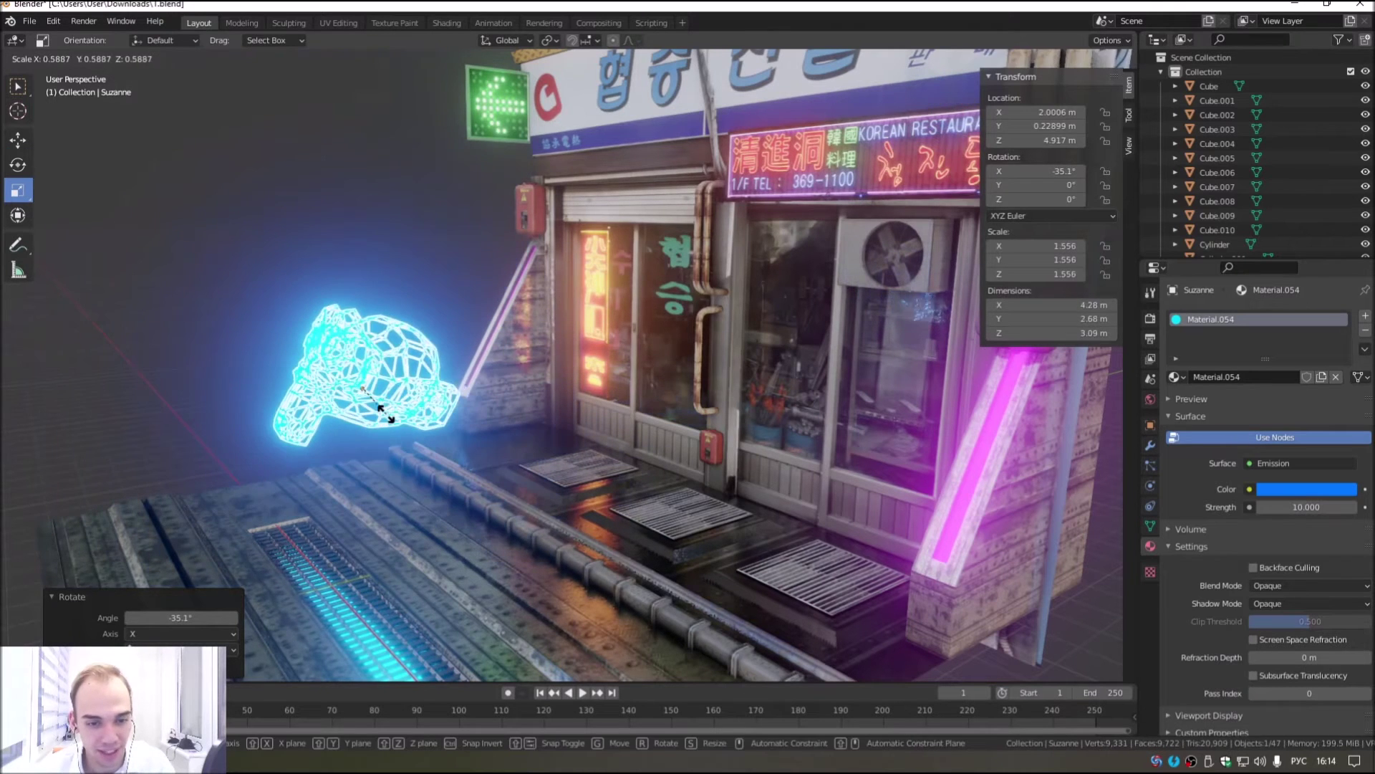
pyautogui.click(18, 140)
pyautogui.moveTo(356, 335); pyautogui.dragTo(356, 324)
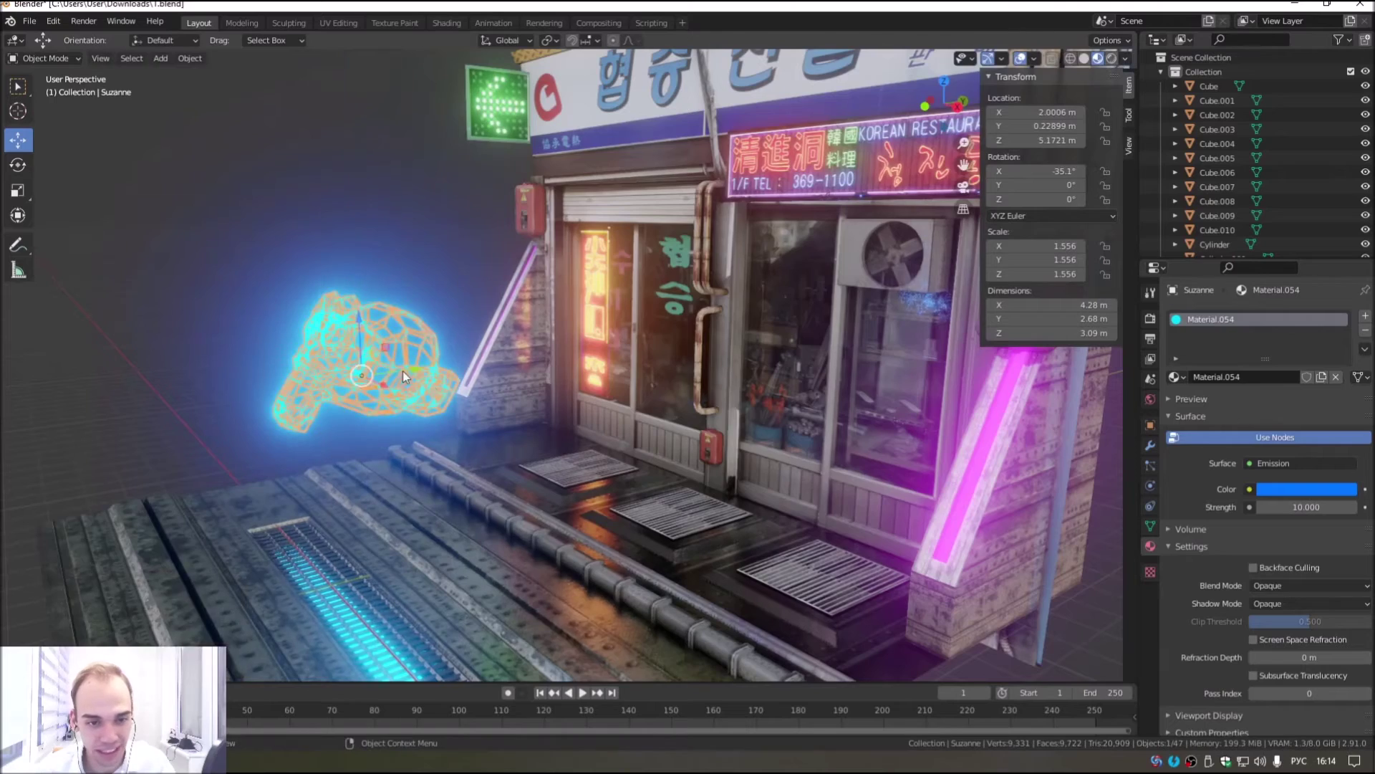
pyautogui.moveTo(402, 371); pyautogui.dragTo(492, 393, button='middle')
pyautogui.scroll(-3, 487, 430)
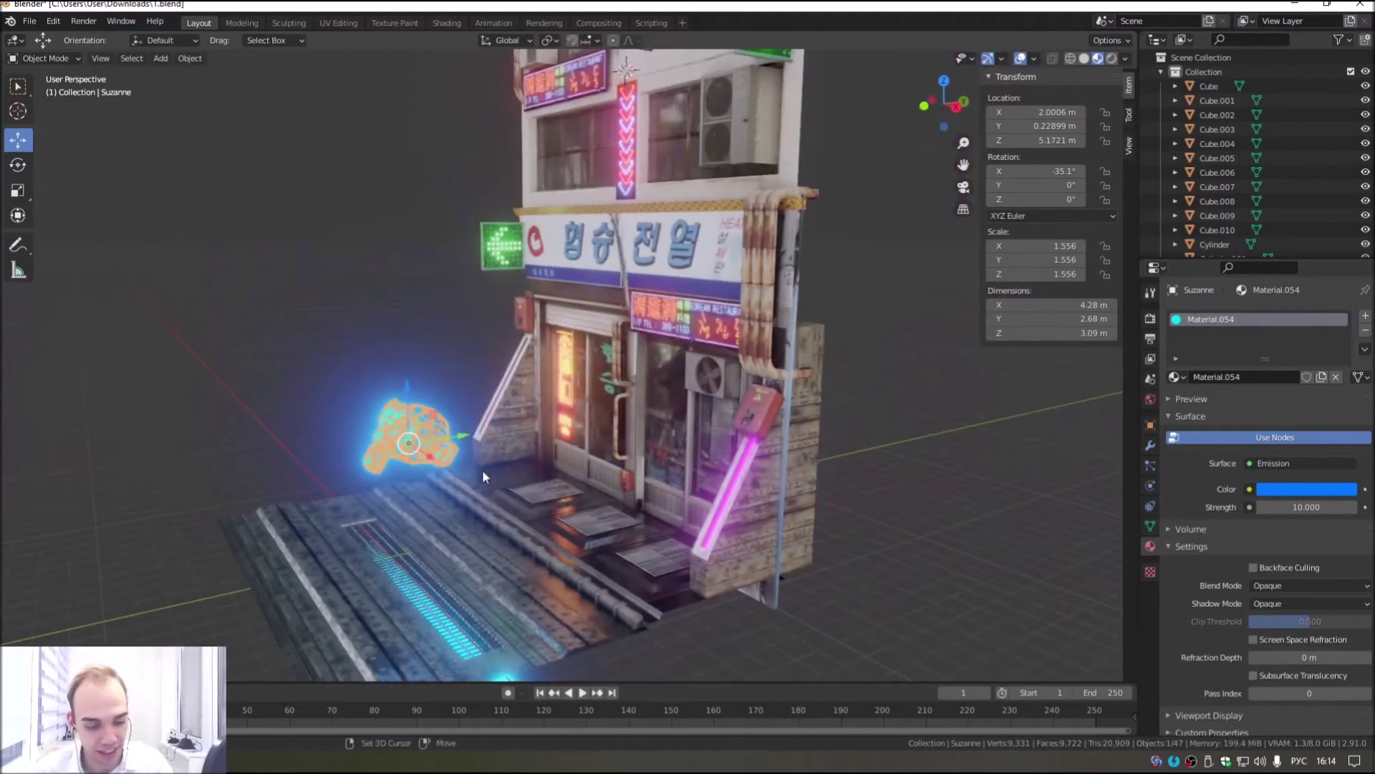
# Step: Duplicate the monkey, raise the copy above the building, then delete the copy
pyautogui.hotkey('shift', 'd')
pyautogui.press('Escape')
pyautogui.scroll(-3, 473, 451)
pyautogui.press('g')
pyautogui.press('z')
pyautogui.click(491, 144)
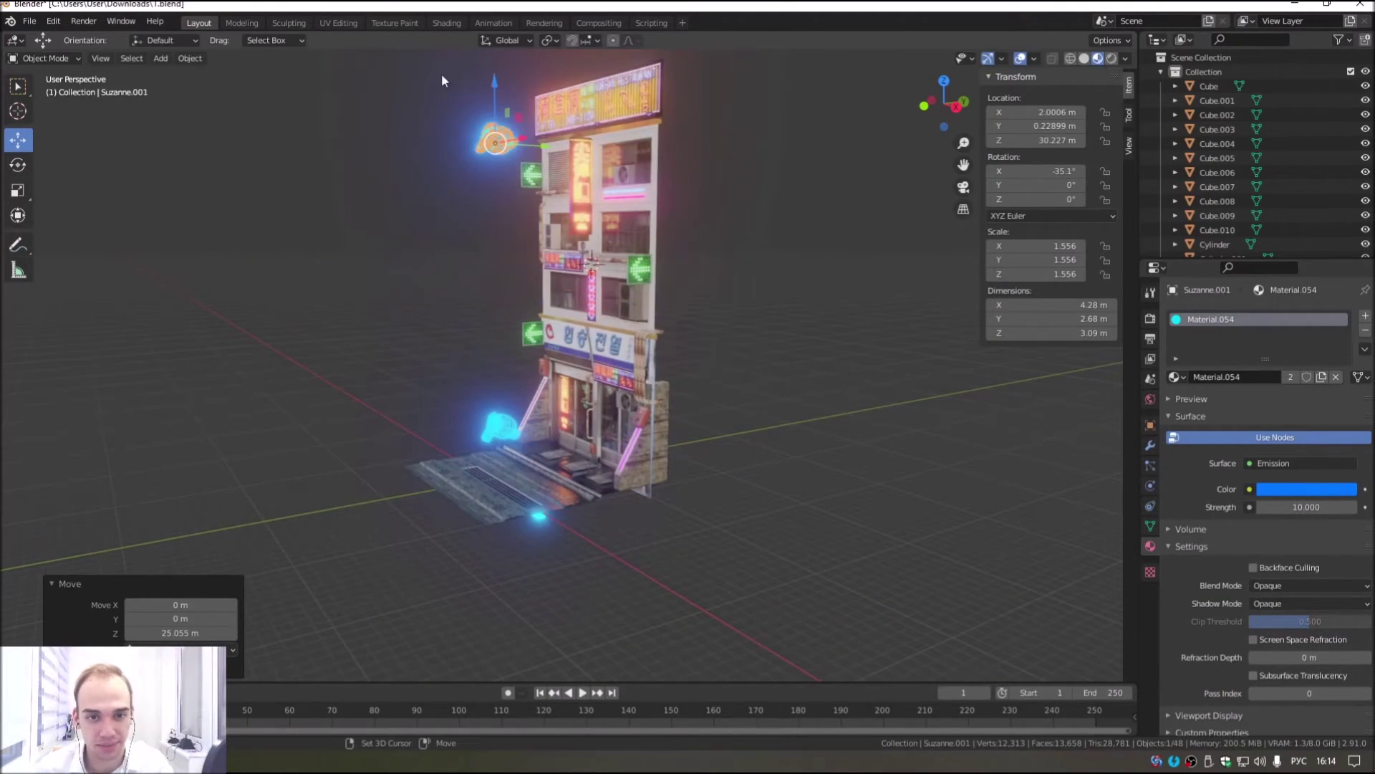
pyautogui.press('Delete')
pyautogui.click(161, 58)
pyautogui.moveTo(179, 75)
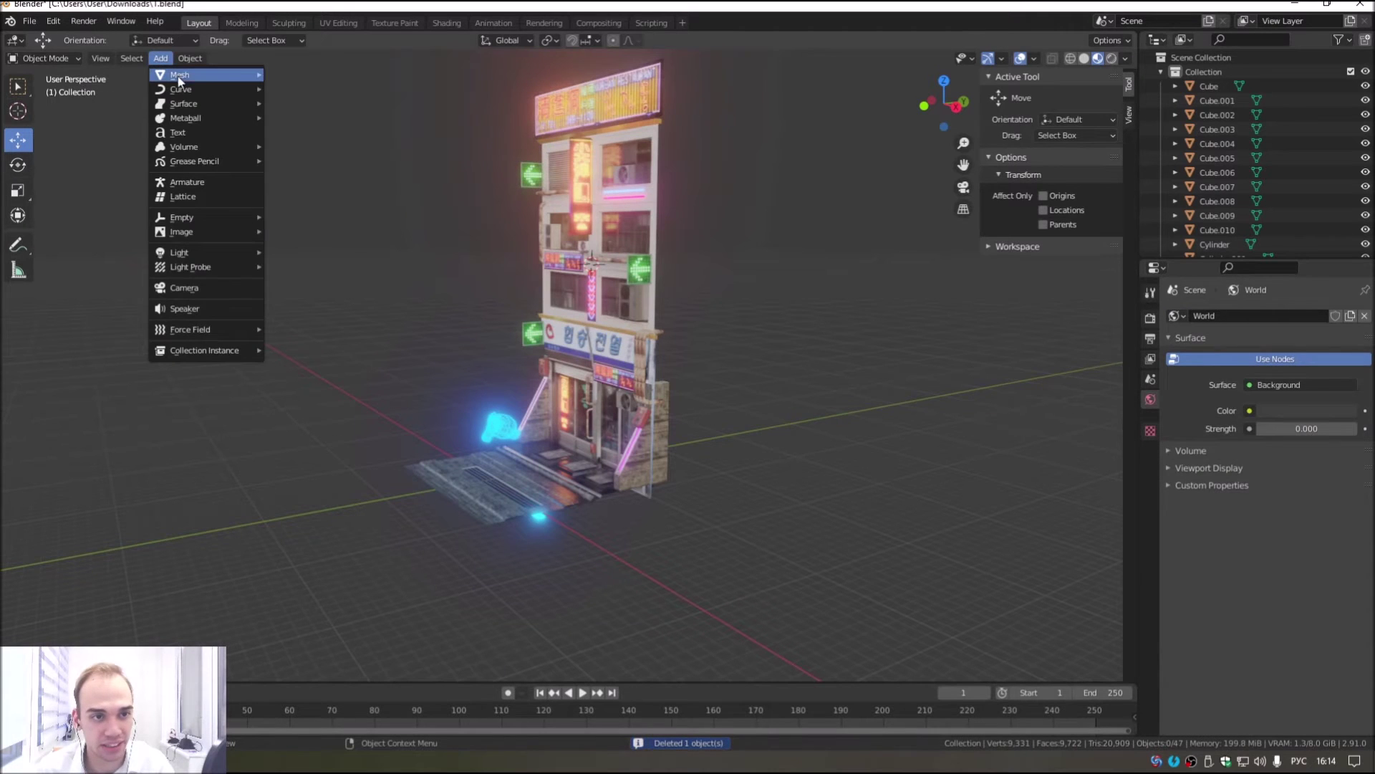
# Step: Add a UV sphere scaled to about 10.18 with a Wireframe modifier
pyautogui.click(301, 117)
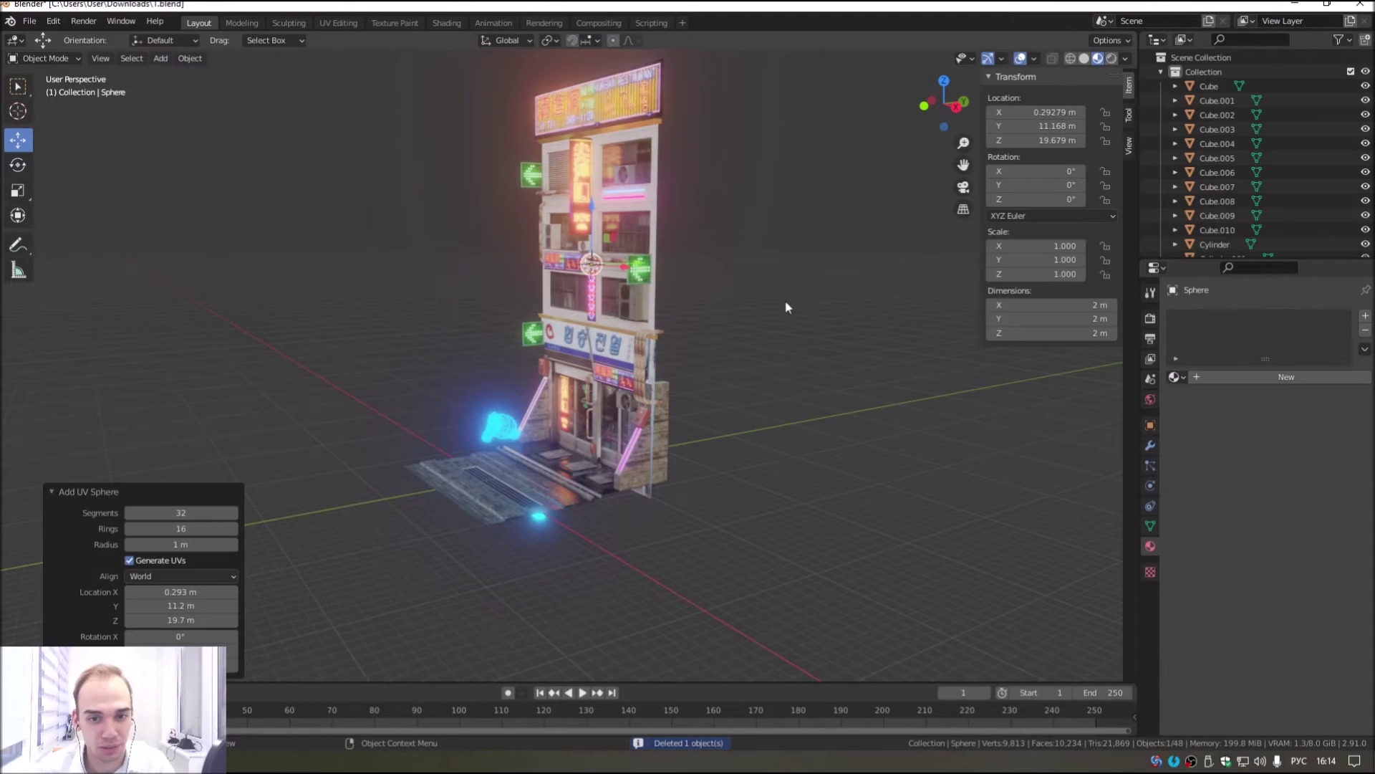
pyautogui.press('s')
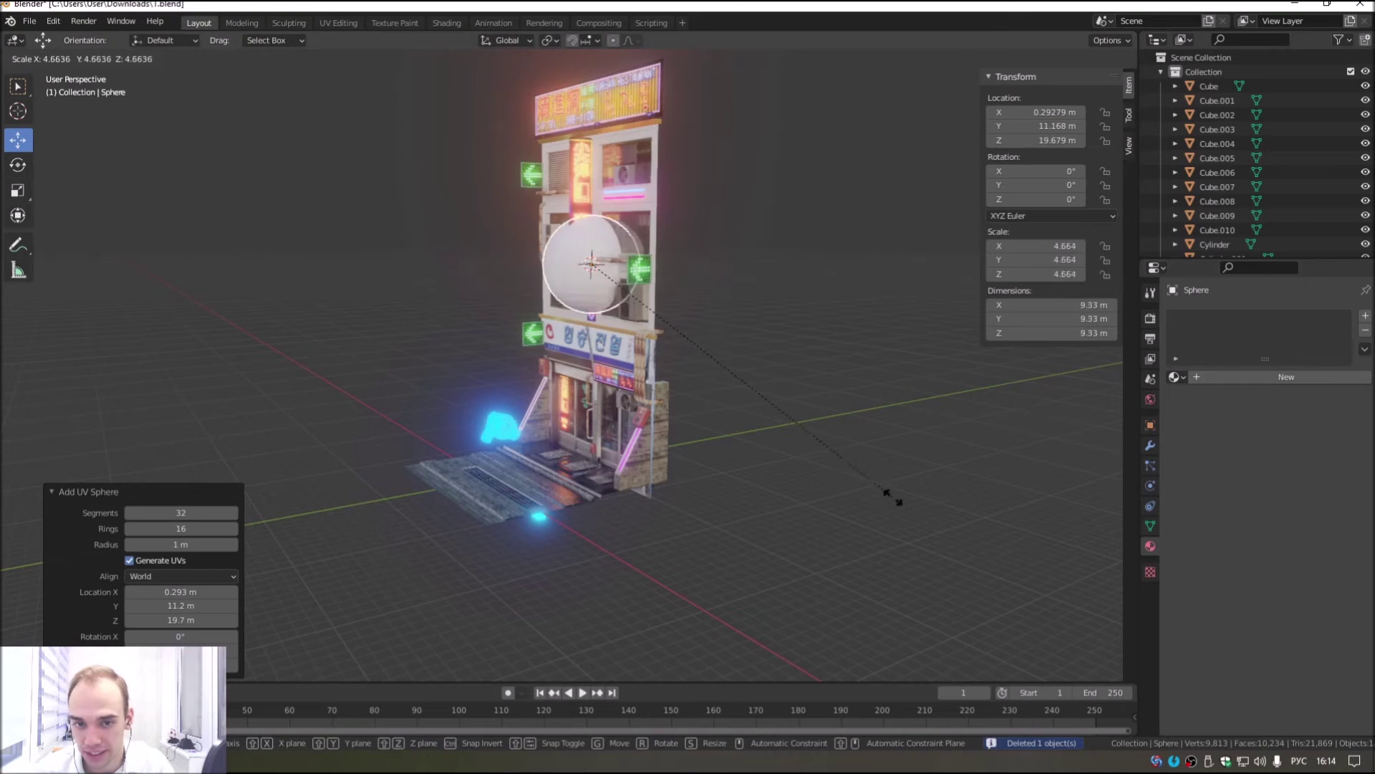
pyautogui.click(509, 596)
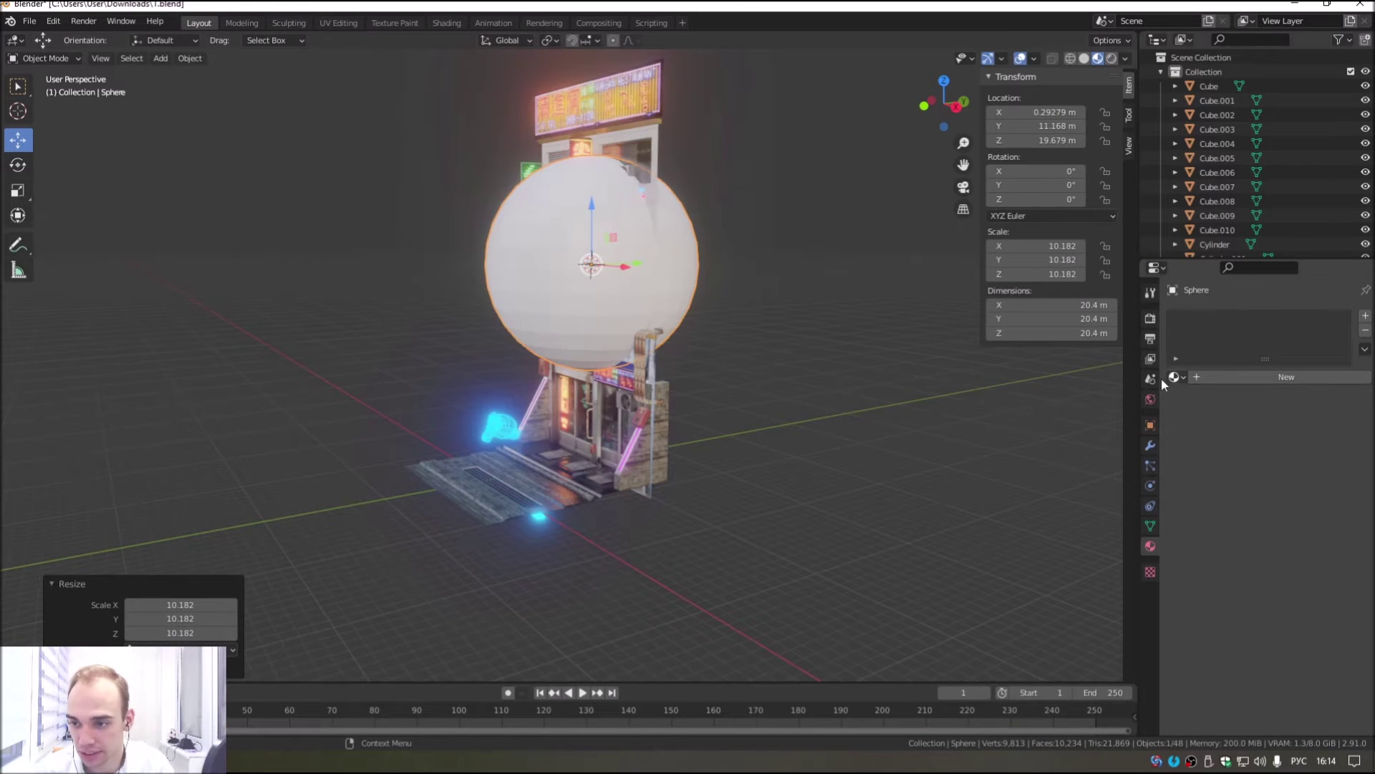
pyautogui.click(1151, 446)
pyautogui.click(1207, 318)
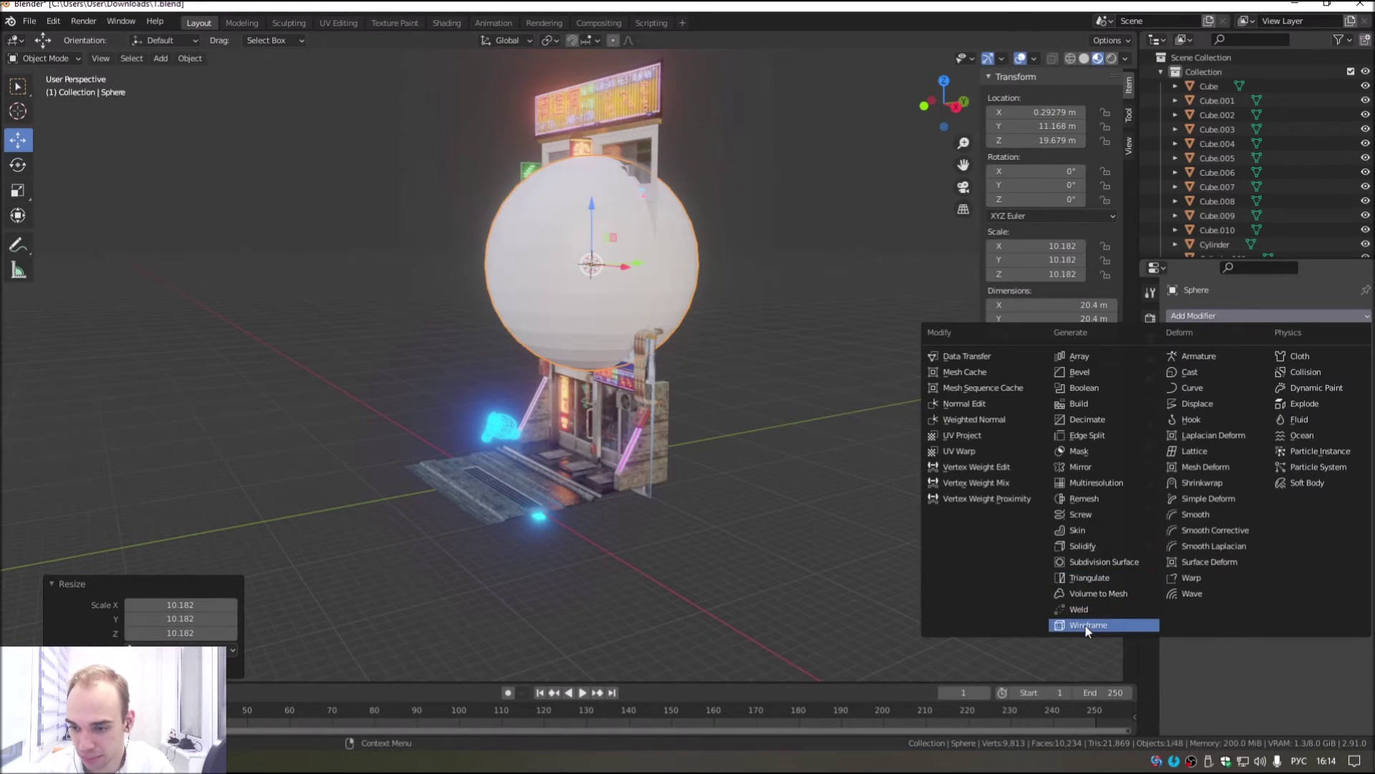
pyautogui.click(1085, 626)
pyautogui.scroll(4, 827, 385)
# Step: Assign the blue emission Material.054 to the wireframe sphere
pyautogui.click(1151, 546)
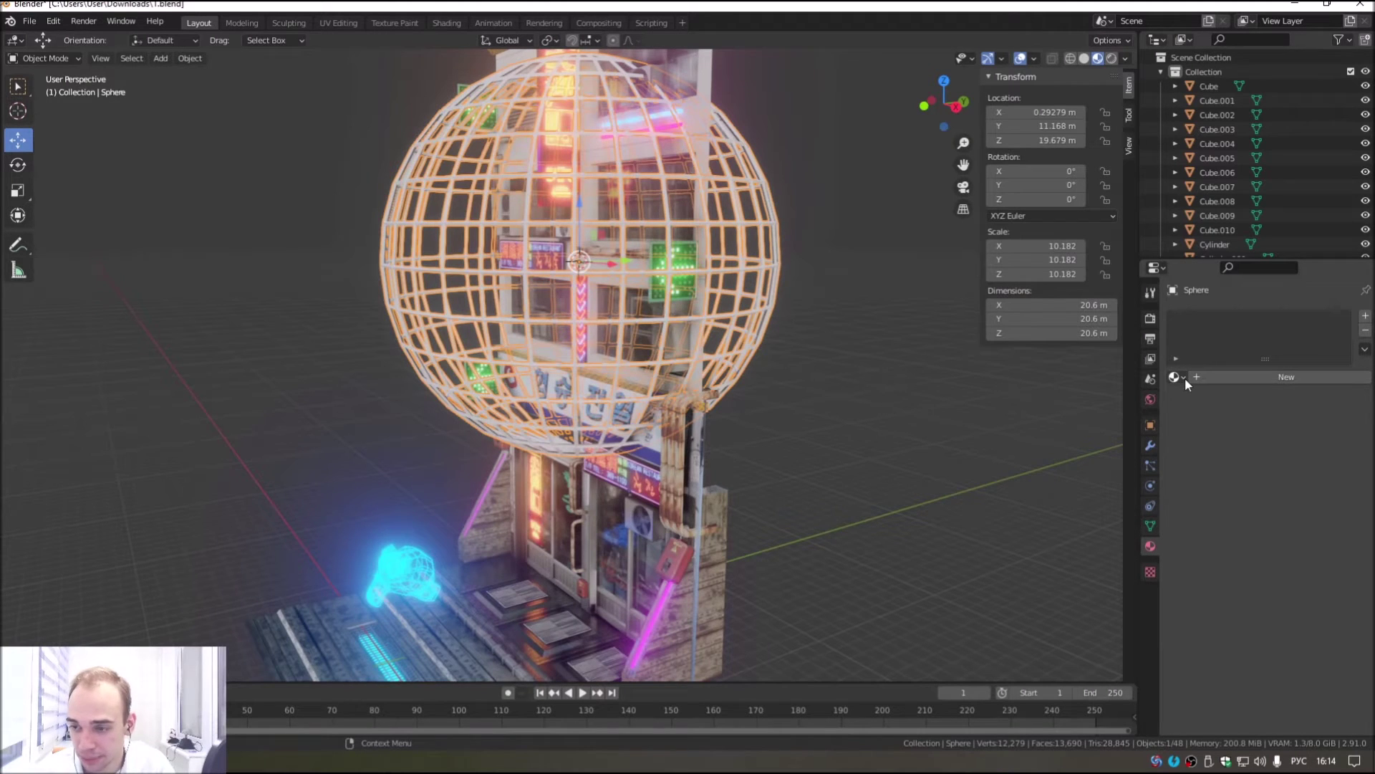
pyautogui.click(411, 550)
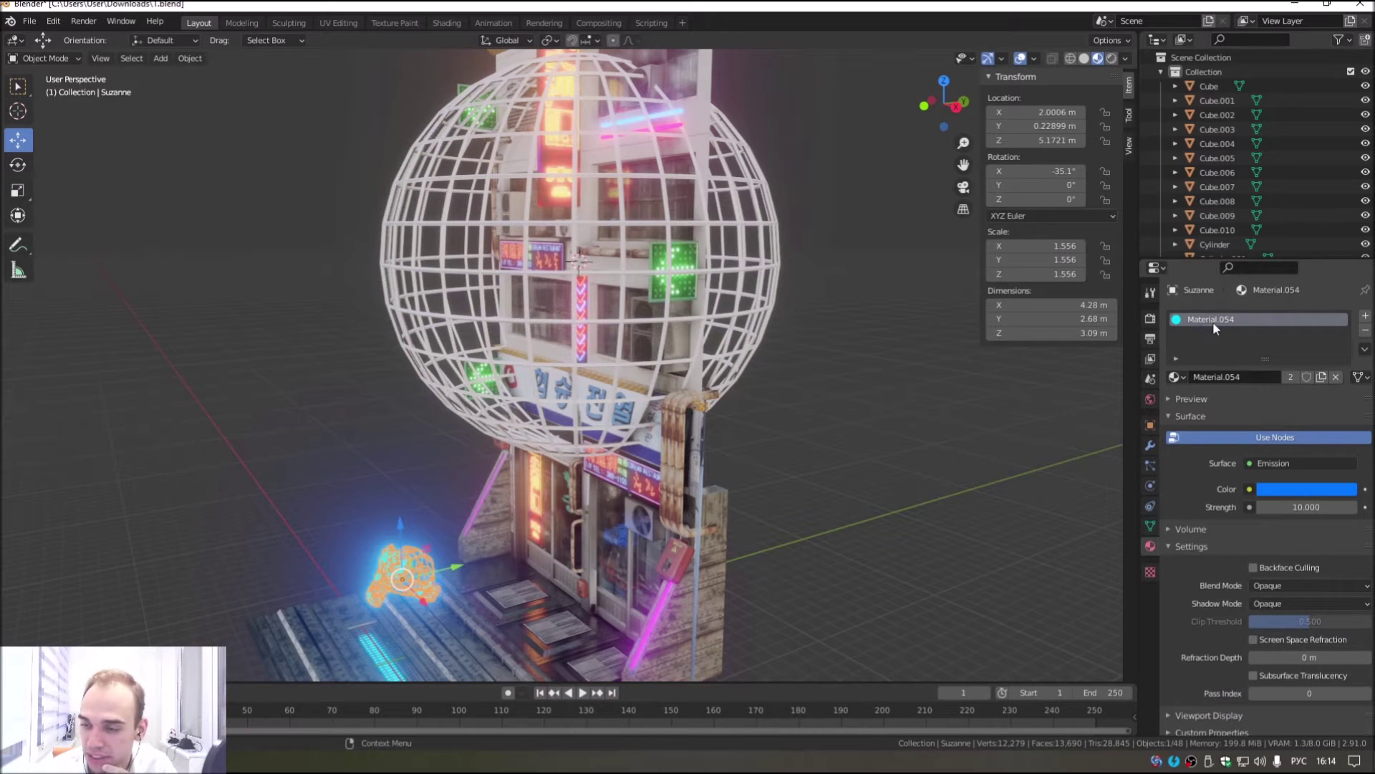
pyautogui.click(1176, 377)
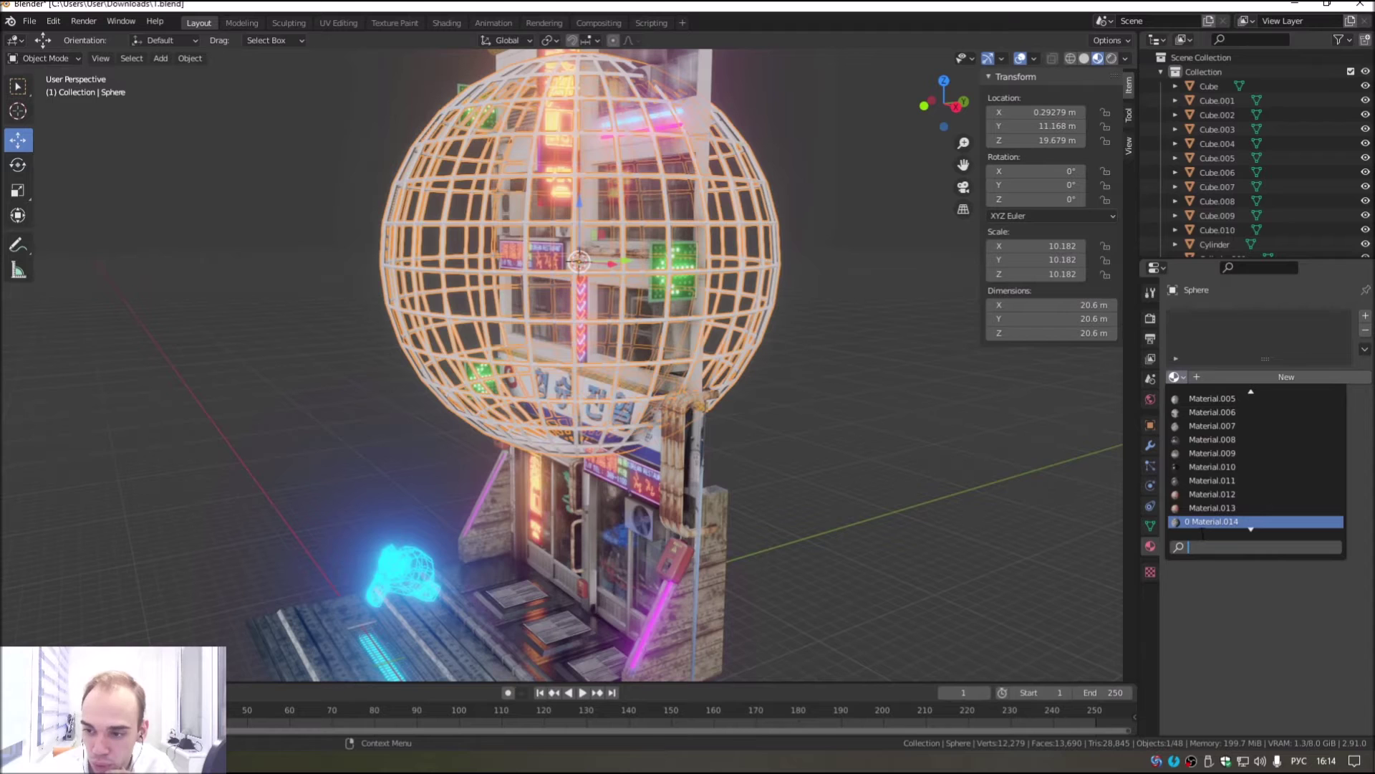
pyautogui.scroll(-8, 1205, 531)
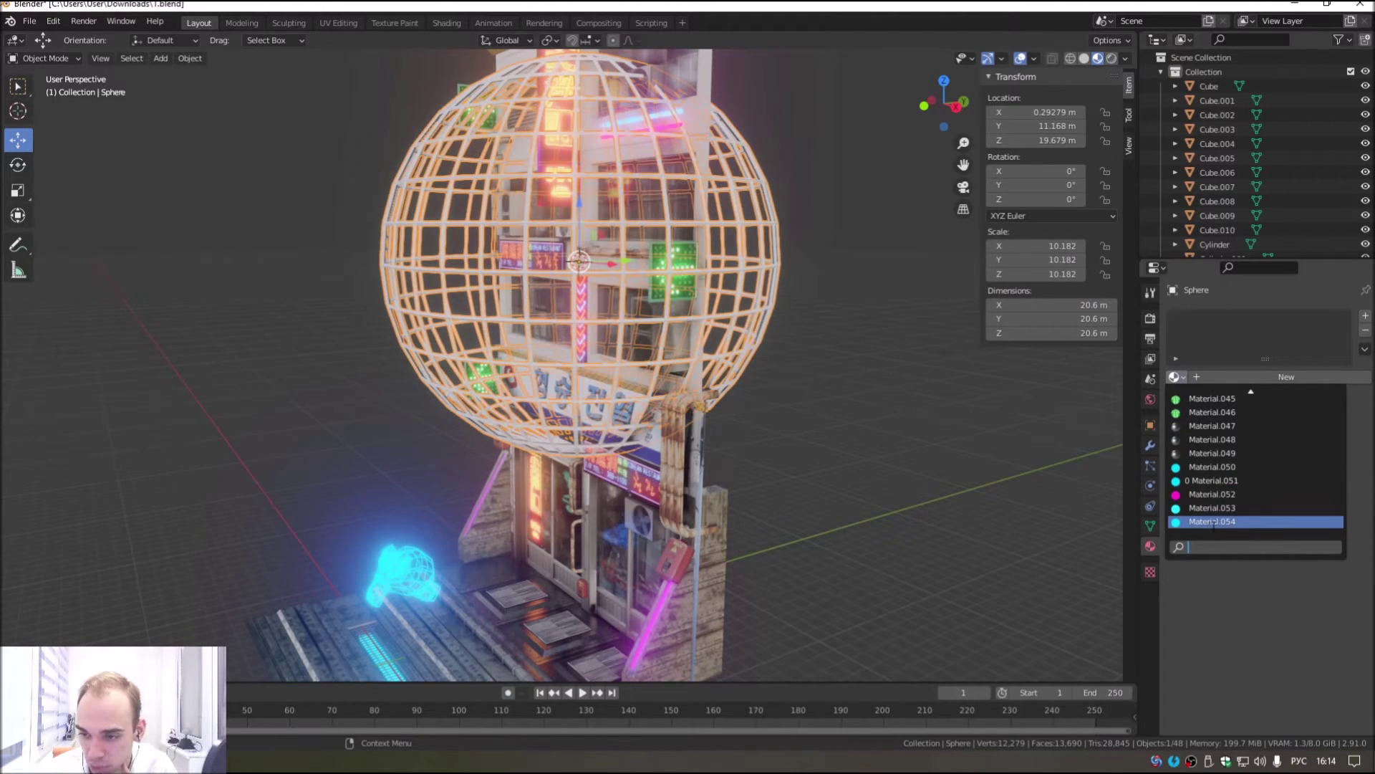
pyautogui.click(1213, 523)
pyautogui.scroll(-5, 805, 454)
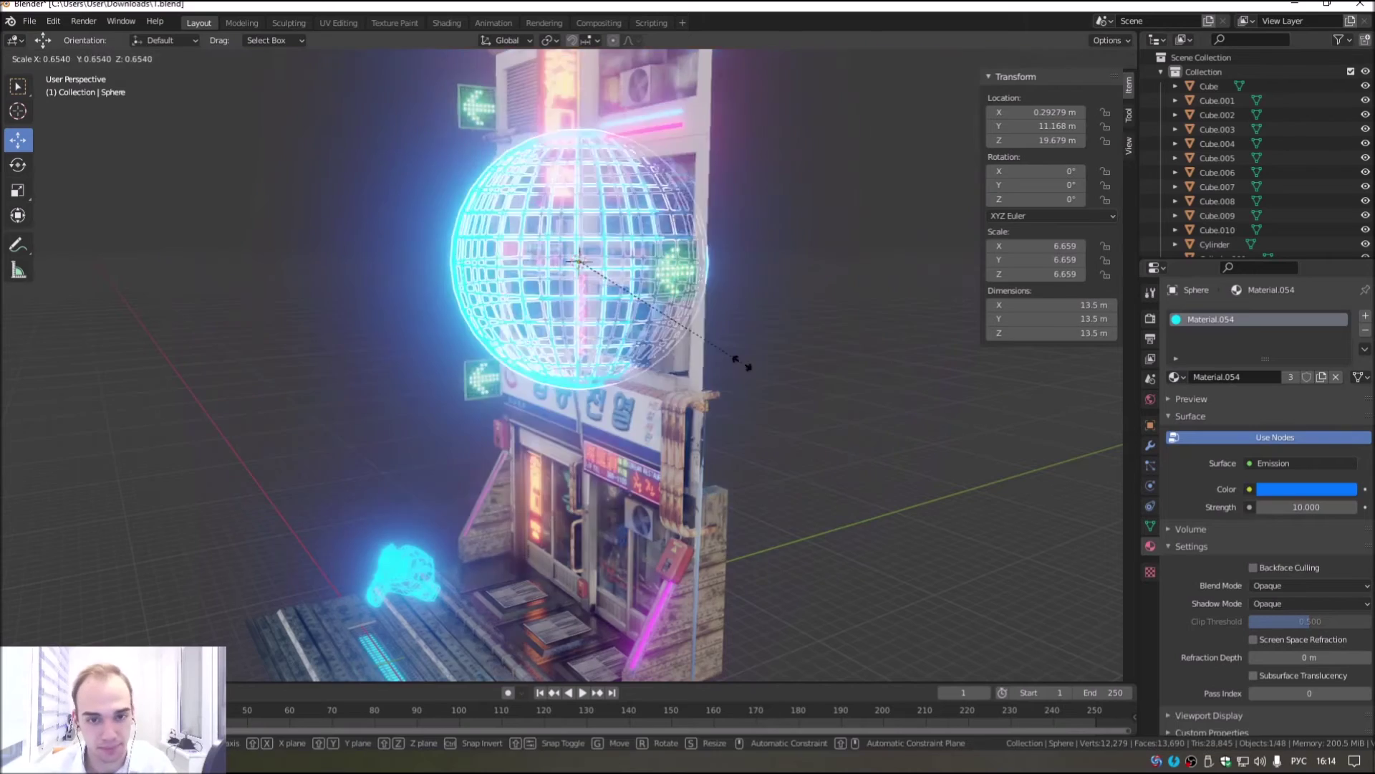
# Step: Resize the sphere and reposition it high above the building
pyautogui.press('s')
pyautogui.click(677, 381)
pyautogui.press('g')
pyautogui.click(563, 143)
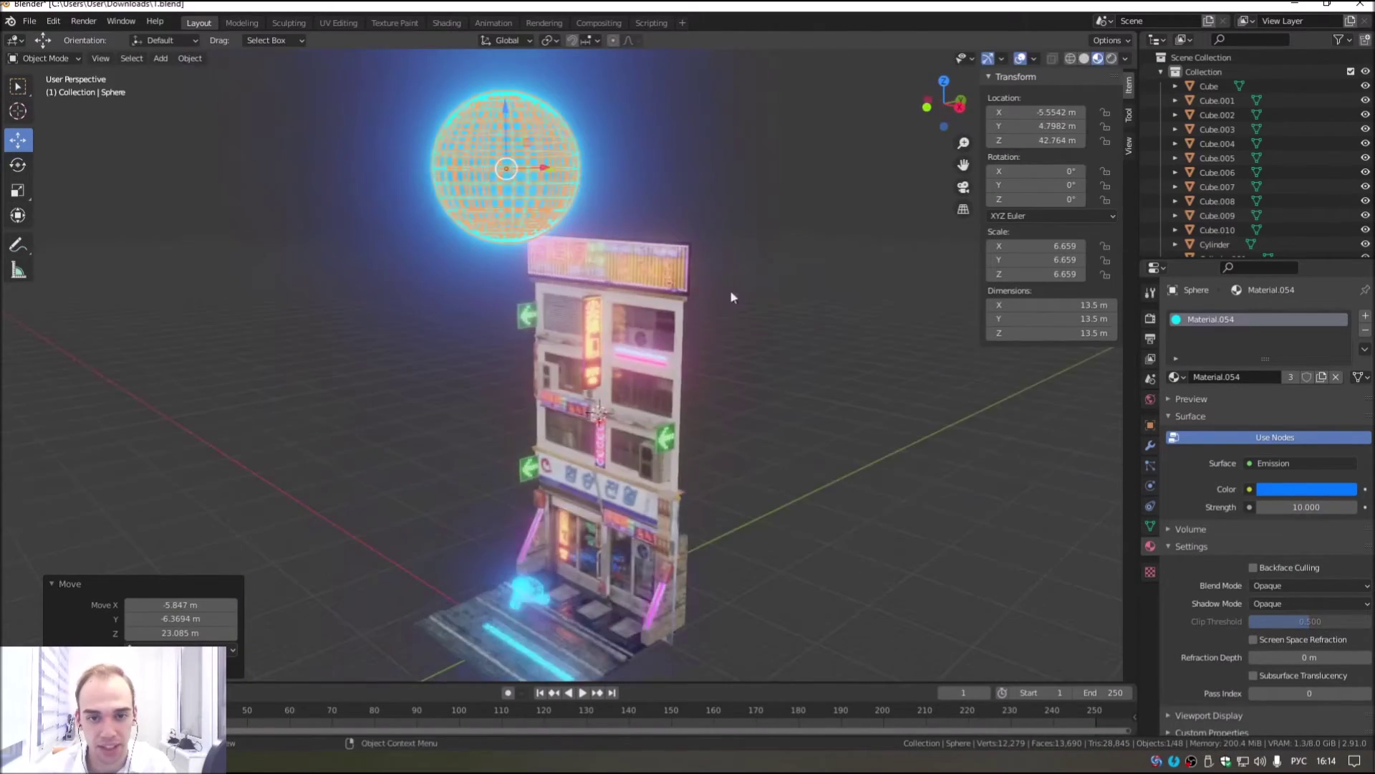
pyautogui.moveTo(563, 144); pyautogui.dragTo(737, 272, button='middle')
pyautogui.press('s')
pyautogui.click(815, 334)
pyautogui.press('g')
pyautogui.click(814, 310)
pyautogui.moveTo(814, 309)
pyautogui.mouseDown(button='middle')
pyautogui.moveTo(666, 337)
pyautogui.moveTo(668, 387)
pyautogui.mouseUp(button='middle')
pyautogui.click(668, 386)
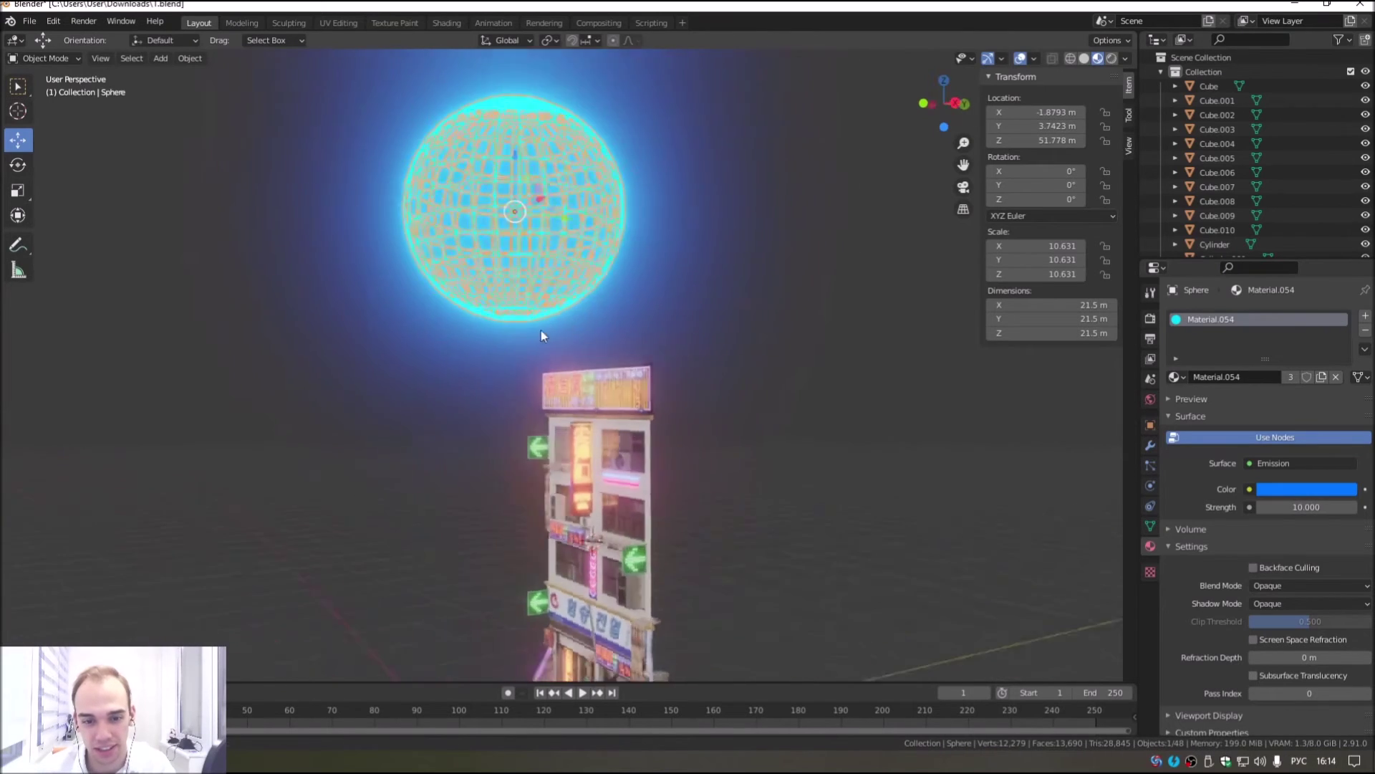
# Step: Enlarge the sphere to about 16.434 and push it along Y behind the building
pyautogui.moveTo(573, 184); pyautogui.dragTo(511, 274, button='middle')
pyautogui.press('g')
pyautogui.press('y')
pyautogui.click(763, 451)
pyautogui.moveTo(764, 451)
pyautogui.mouseDown(button='middle')
pyautogui.moveTo(820, 439)
pyautogui.moveTo(737, 377)
pyautogui.mouseUp(button='middle')
pyautogui.press('s')
pyautogui.click(800, 480)
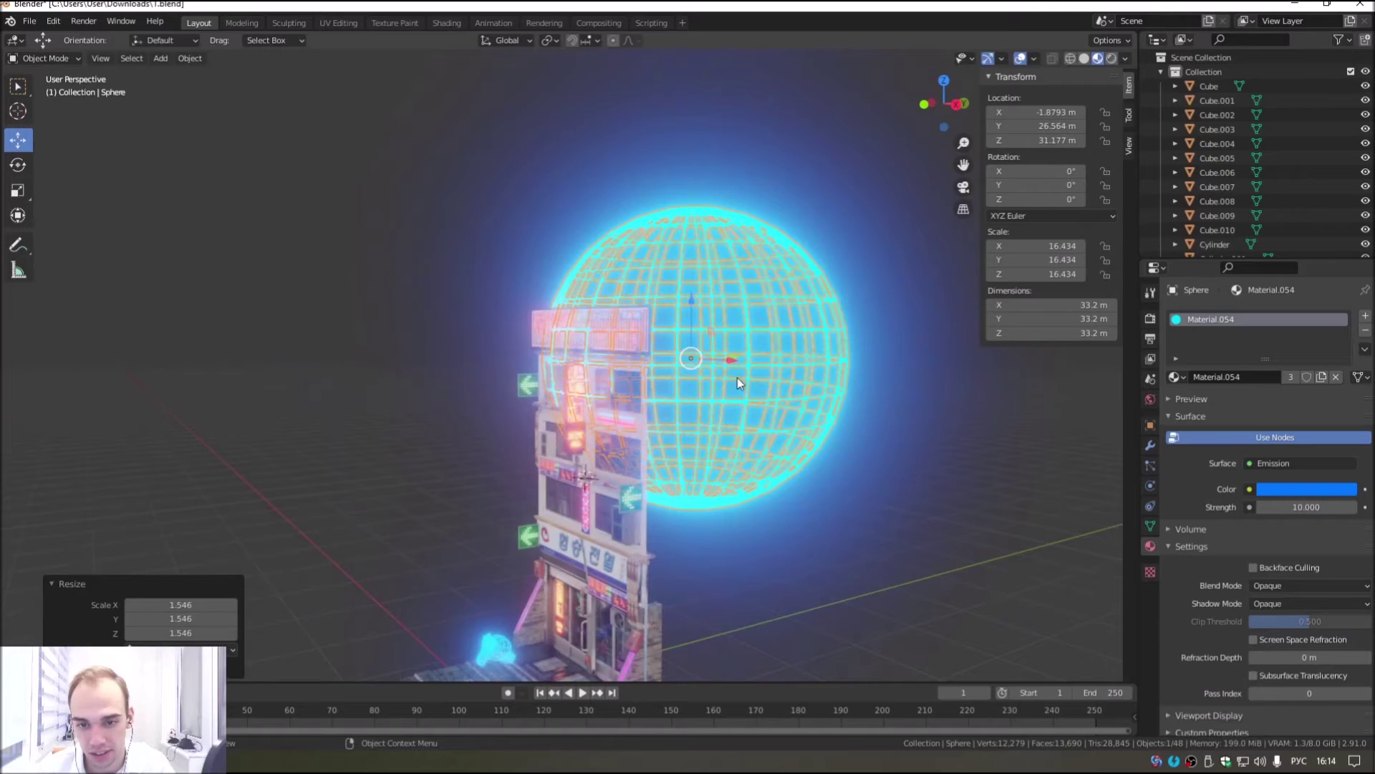
pyautogui.press('g')
pyautogui.press('y')
pyautogui.click(742, 522)
pyautogui.moveTo(743, 521)
pyautogui.mouseDown(button='middle')
pyautogui.moveTo(766, 526)
pyautogui.moveTo(723, 397)
pyautogui.moveTo(750, 394)
pyautogui.moveTo(736, 397)
pyautogui.moveTo(767, 276)
pyautogui.mouseUp(button='middle')
# Step: Delete the sphere, leaving only the storefront and neon monkey
pyautogui.press('Delete')
pyautogui.moveTo(759, 343); pyautogui.dragTo(706, 328, button='middle')
pyautogui.scroll(2, 707, 329)
pyautogui.scroll(5, 573, 330)
# Step: Select the neon monkey and thin its Wireframe thickness to 0.014 m
pyautogui.click(505, 322)
pyautogui.moveTo(513, 331); pyautogui.dragTo(545, 373, button='middle')
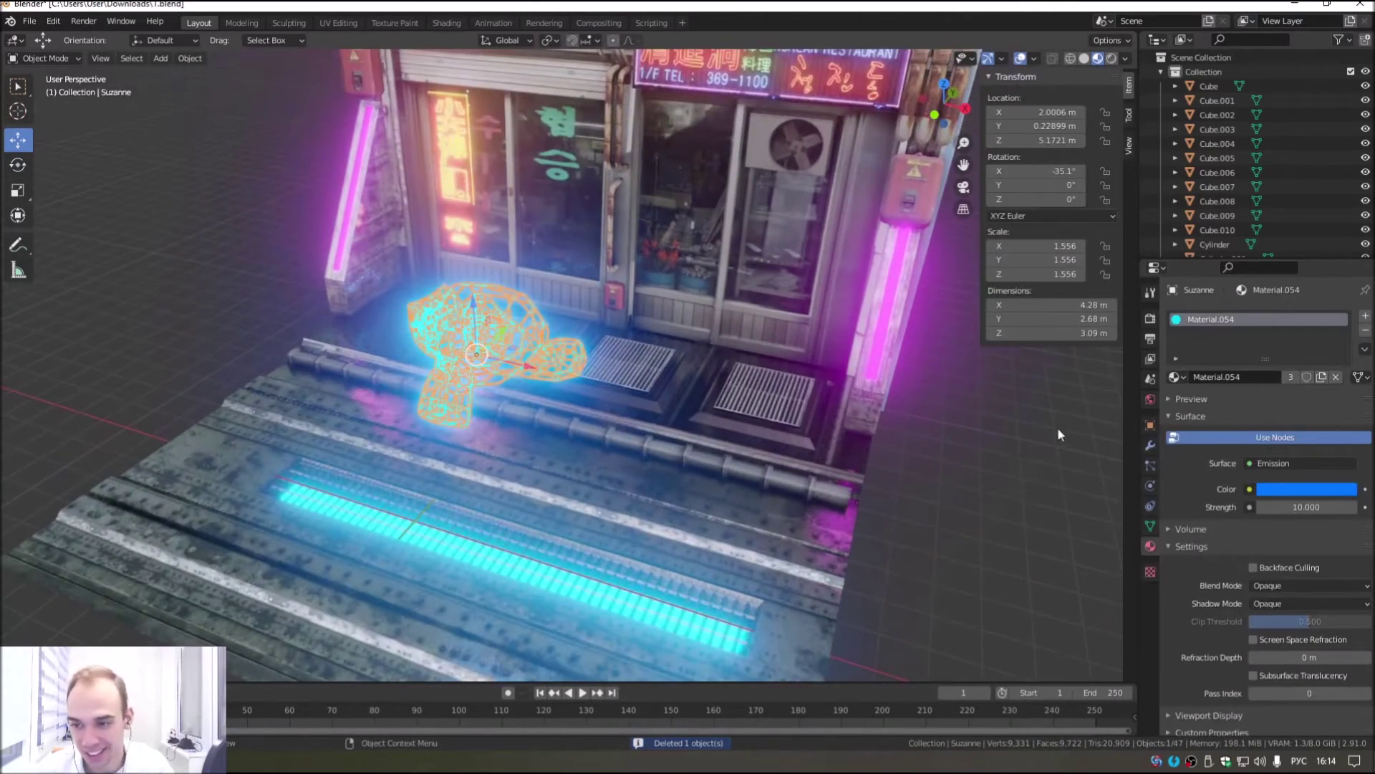
pyautogui.click(1151, 445)
pyautogui.moveTo(666, 430)
pyautogui.mouseDown(button='middle')
pyautogui.moveTo(685, 436)
pyautogui.moveTo(687, 459)
pyautogui.mouseUp(button='middle')
pyautogui.scroll(2, 685, 436)
pyautogui.scroll(2, 685, 436)
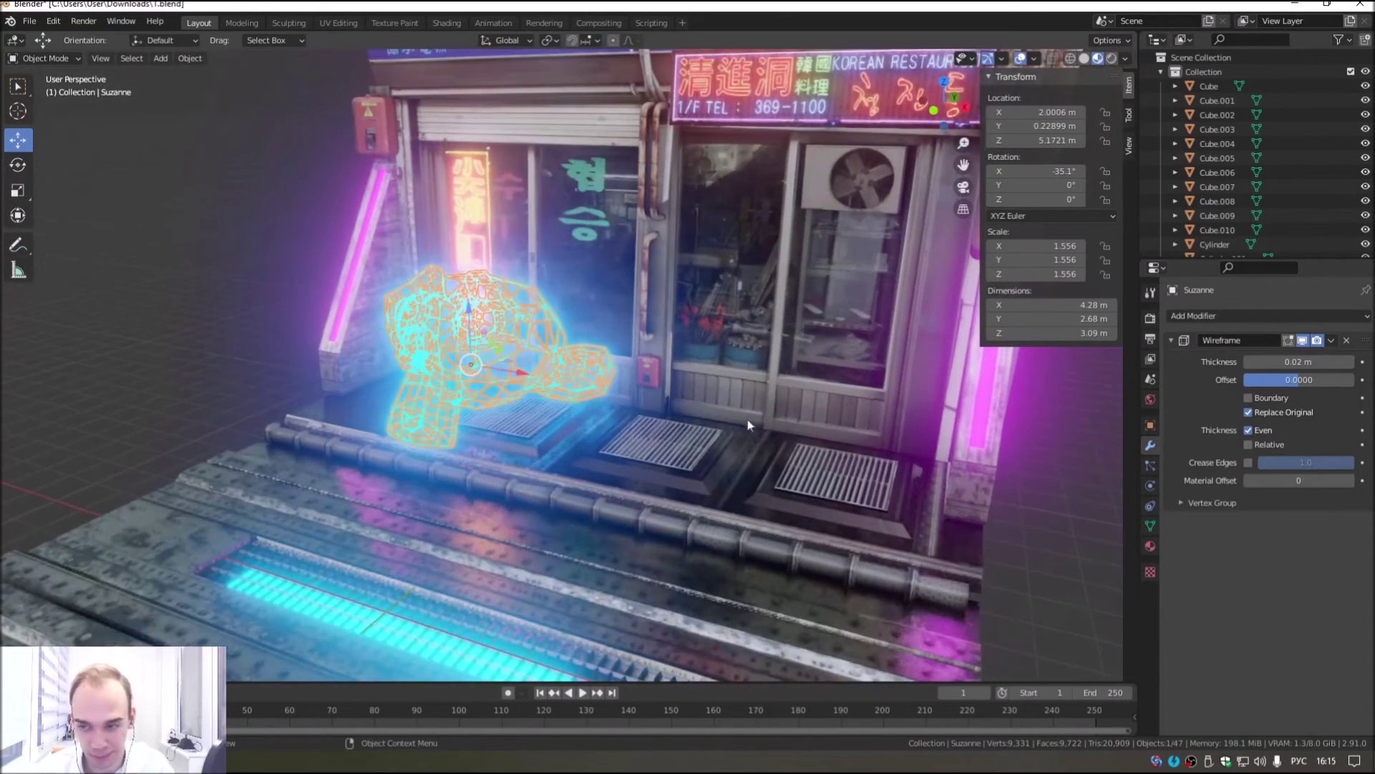
pyautogui.moveTo(1252, 362); pyautogui.dragTo(1235, 362)
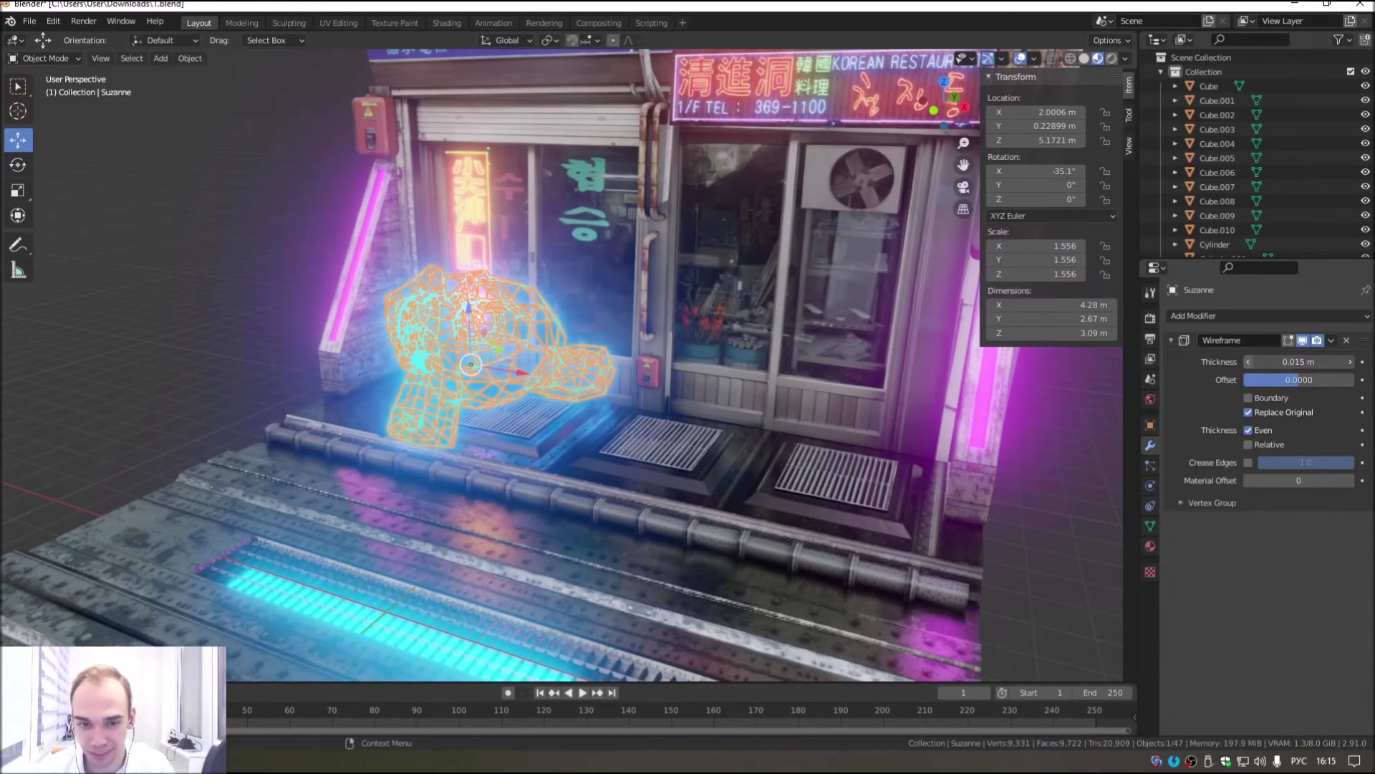
pyautogui.scroll(-3, 346, 328)
pyautogui.click(1025, 491)
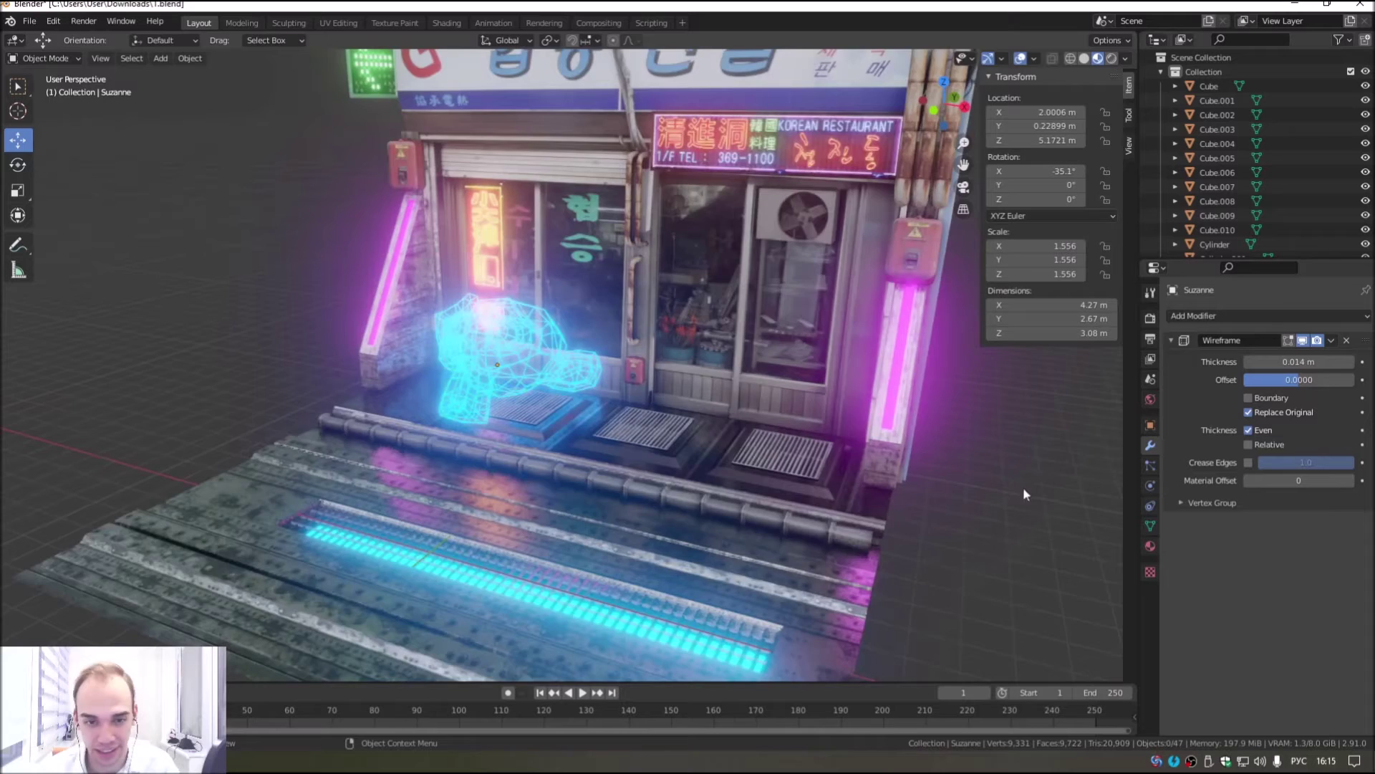
# Step: Try a 0.007 m wire thickness, then settle on 0.01 m
pyautogui.scroll(5, 444, 364)
pyautogui.click(444, 364)
pyautogui.keyDown('shift'); pyautogui.moveTo(444, 364); pyautogui.dragTo(502, 409, button='middle'); pyautogui.keyUp('shift')
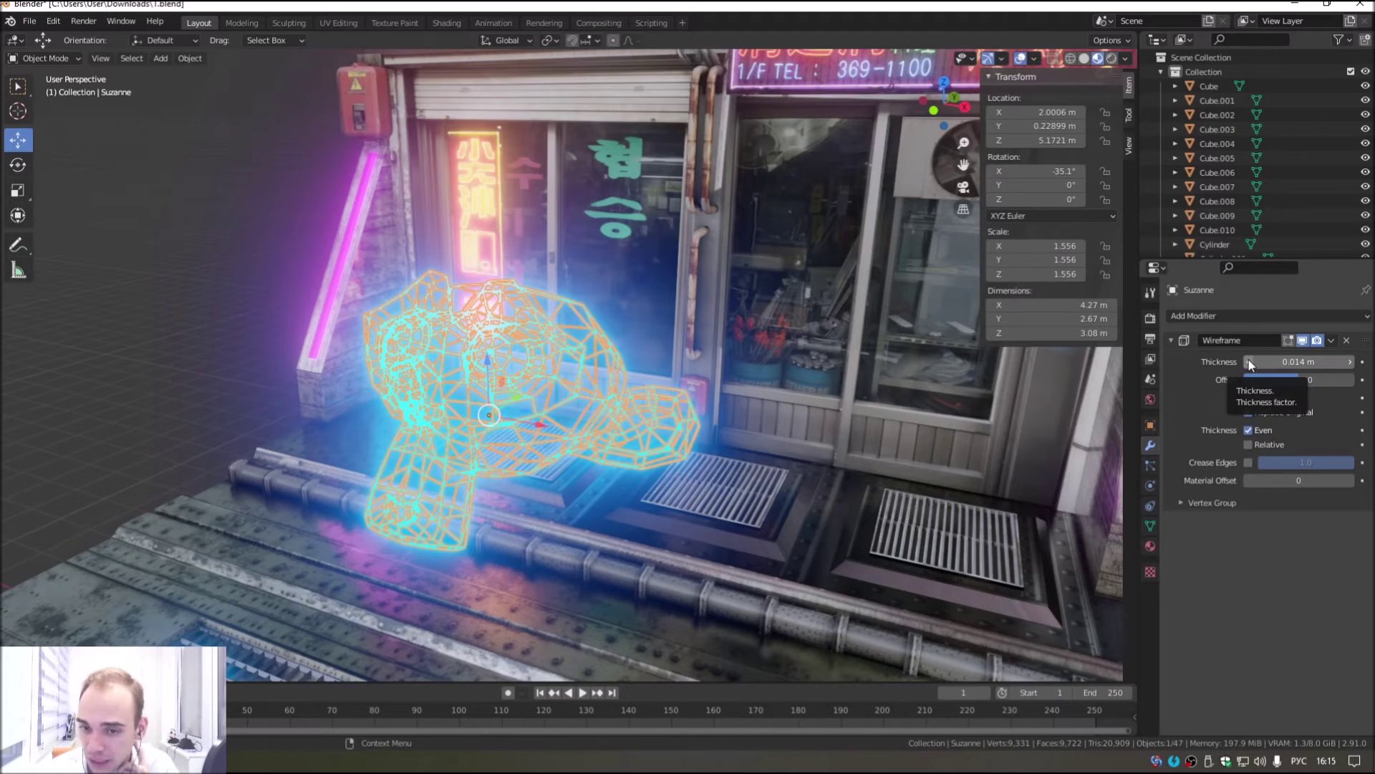
pyautogui.moveTo(1249, 360); pyautogui.dragTo(1229, 360)
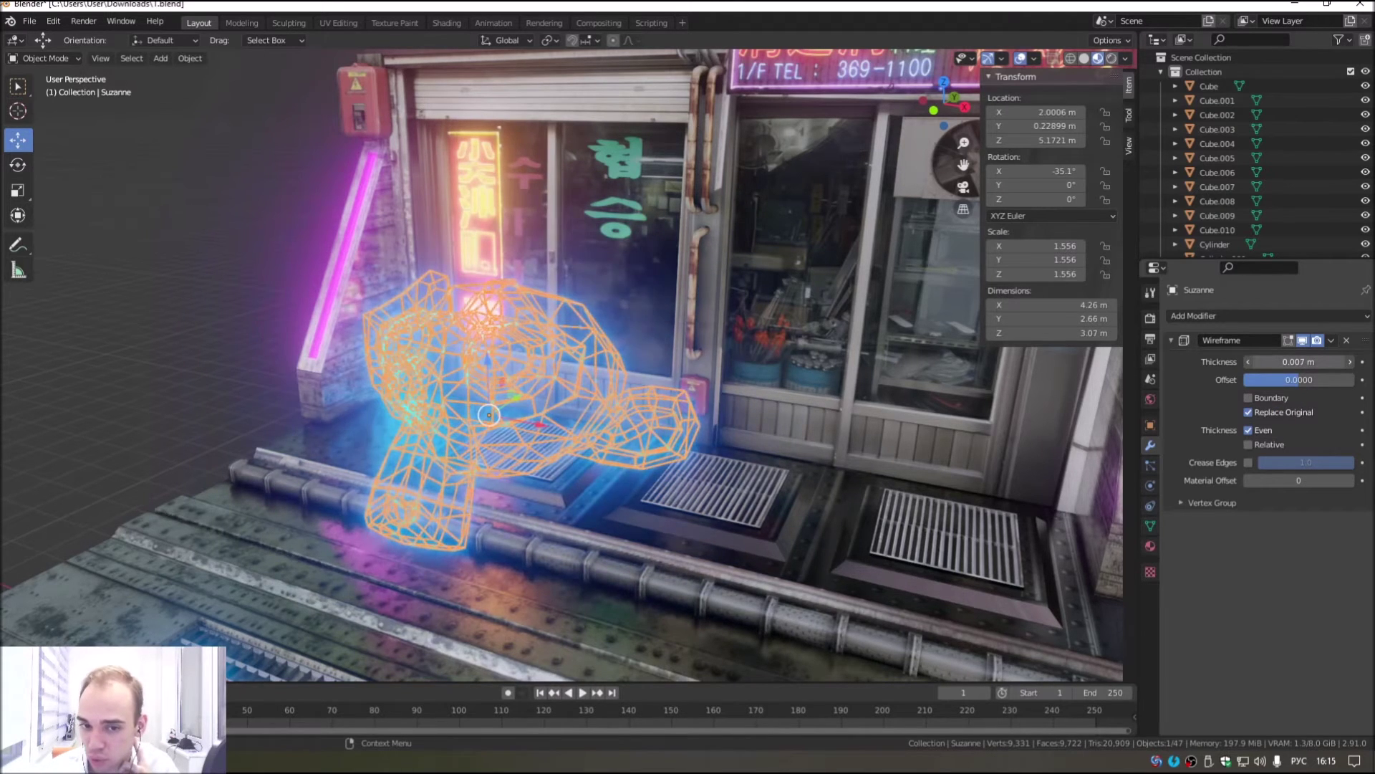
pyautogui.moveTo(1289, 361); pyautogui.dragTo(1301, 361)
pyautogui.click(71, 333)
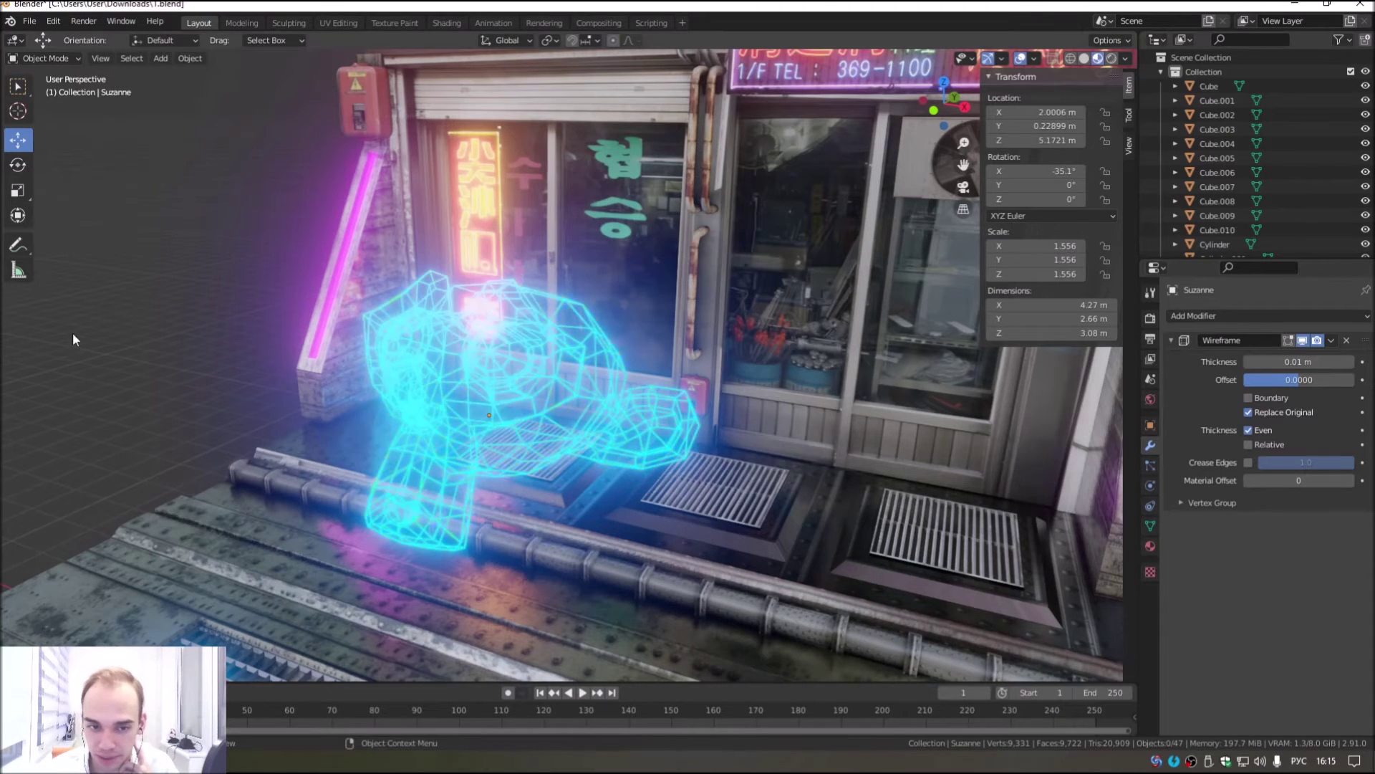
pyautogui.scroll(-6, 446, 389)
# Step: Save the Blender project as 1.blend
pyautogui.moveTo(461, 372)
pyautogui.mouseDown(button='middle')
pyautogui.moveTo(441, 330)
pyautogui.moveTo(423, 326)
pyautogui.mouseUp(button='middle')
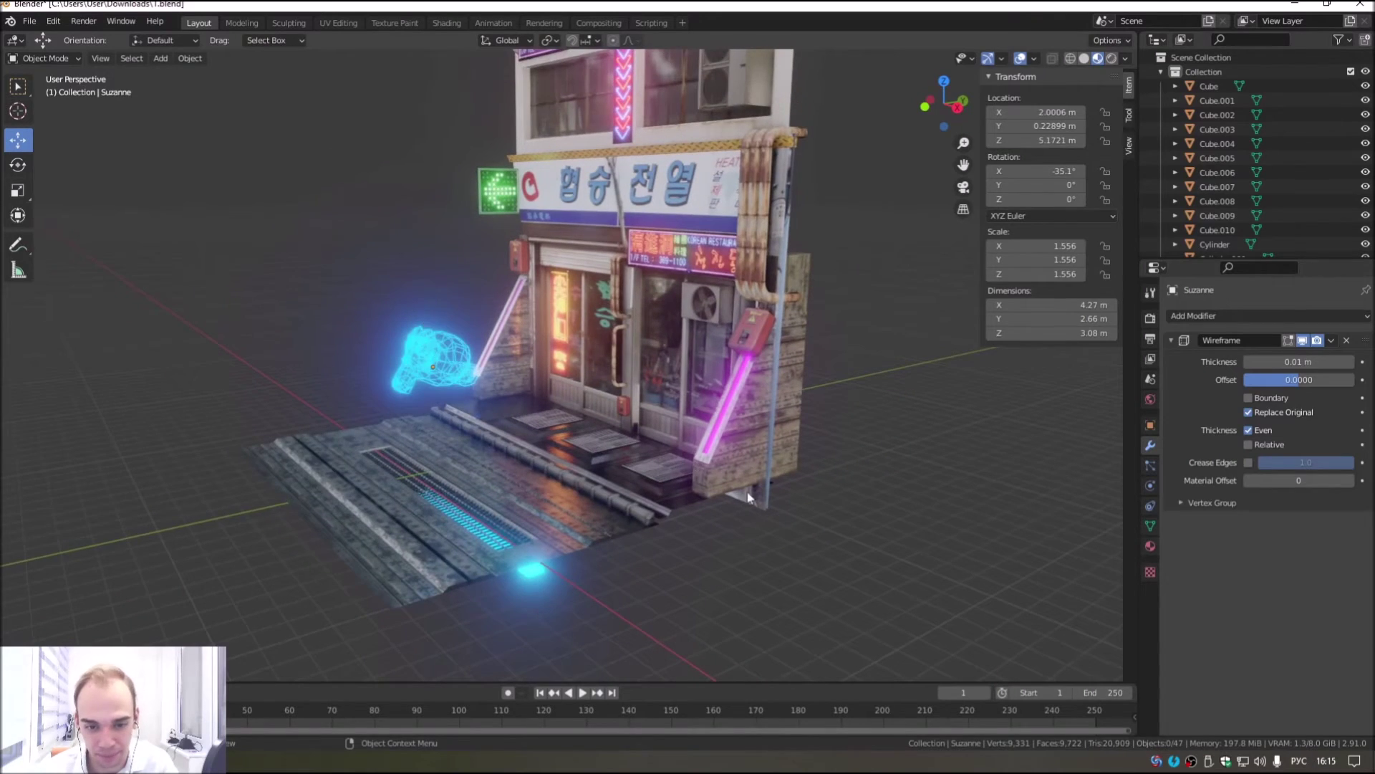
pyautogui.click(693, 458)
pyautogui.moveTo(693, 458)
pyautogui.mouseDown(button='middle')
pyautogui.moveTo(854, 357)
pyautogui.moveTo(716, 372)
pyautogui.moveTo(768, 368)
pyautogui.mouseUp(button='middle')
pyautogui.scroll(3, 808, 366)
pyautogui.scroll(3, 741, 389)
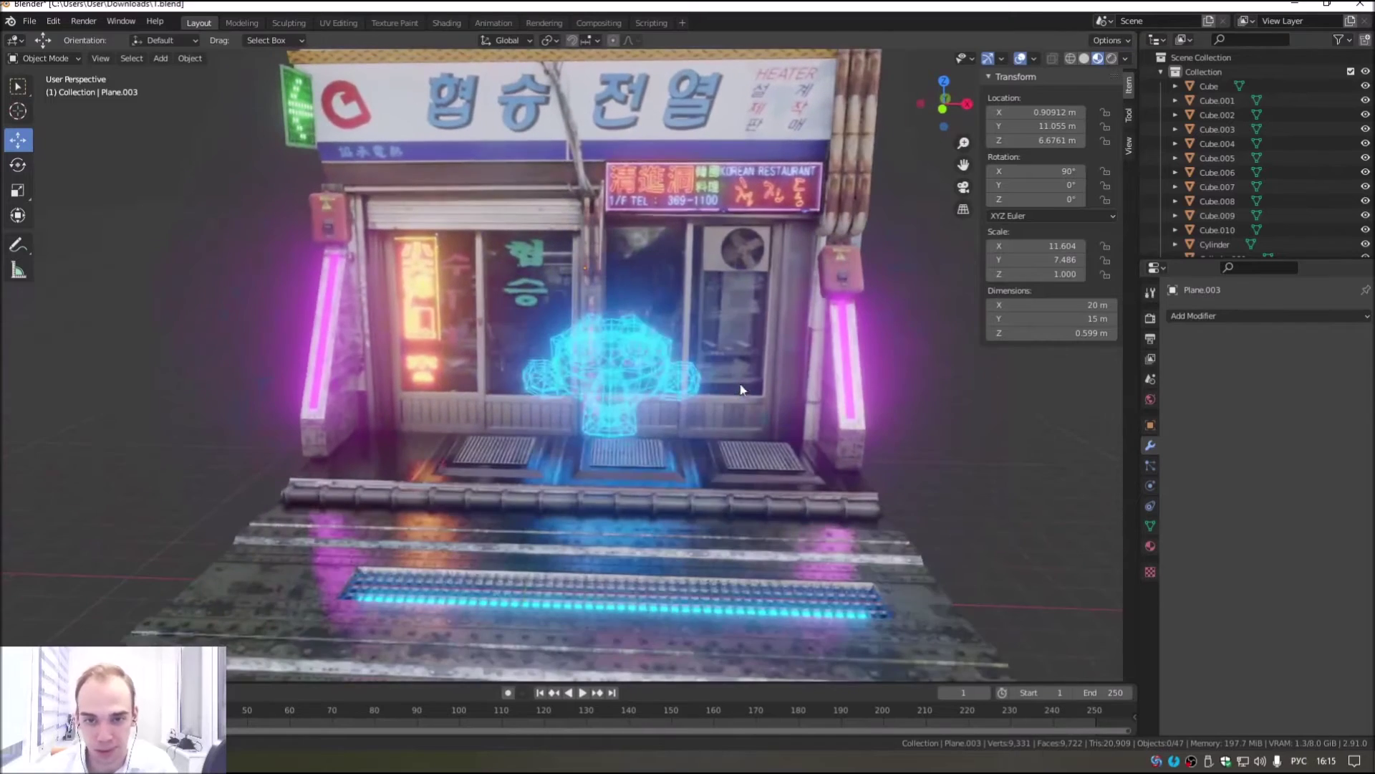
pyautogui.click(29, 21)
pyautogui.click(49, 114)
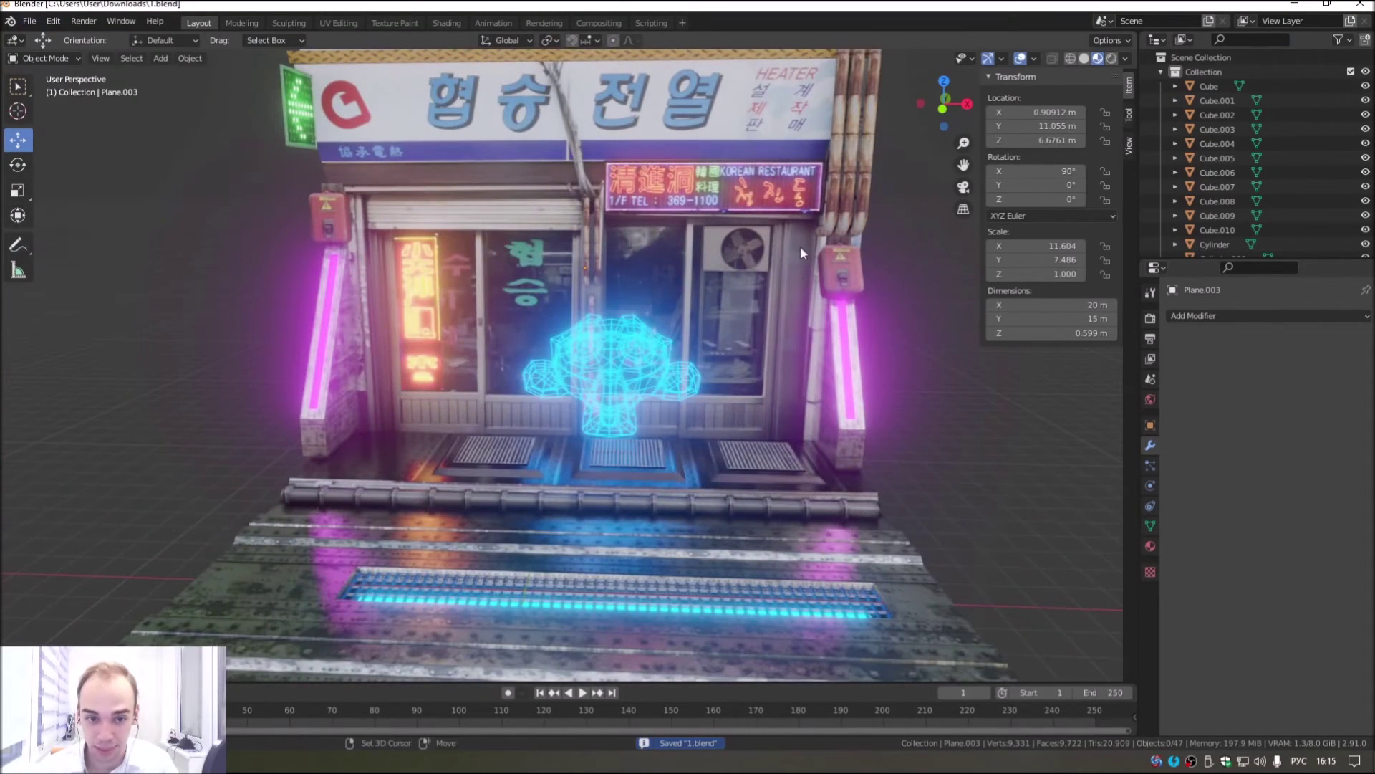
# Step: Orbit around the finished building to inspect it from several angles
pyautogui.keyDown('shift'); pyautogui.moveTo(802, 242); pyautogui.dragTo(745, 430, button='middle'); pyautogui.keyUp('shift')
pyautogui.scroll(-4, 686, 429)
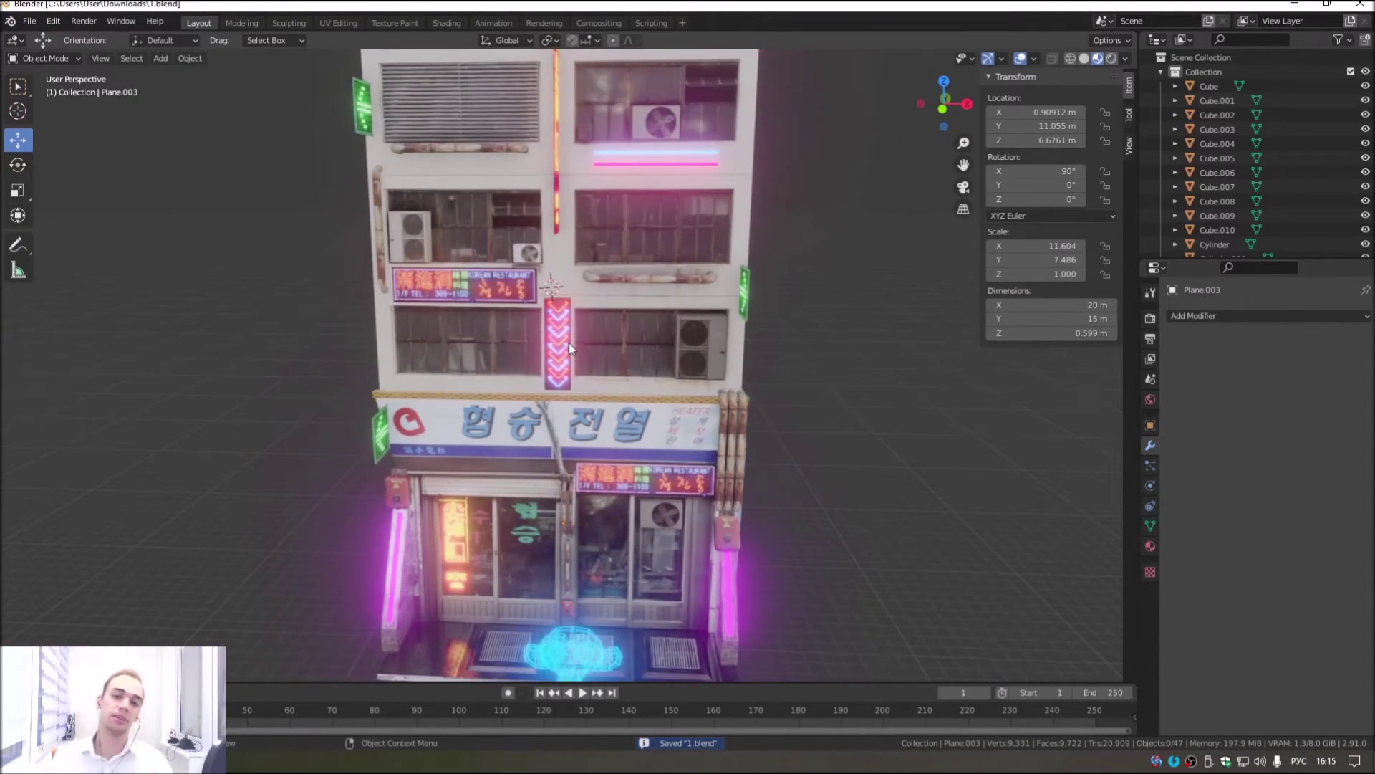
pyautogui.moveTo(569, 343); pyautogui.dragTo(612, 352, button='middle')
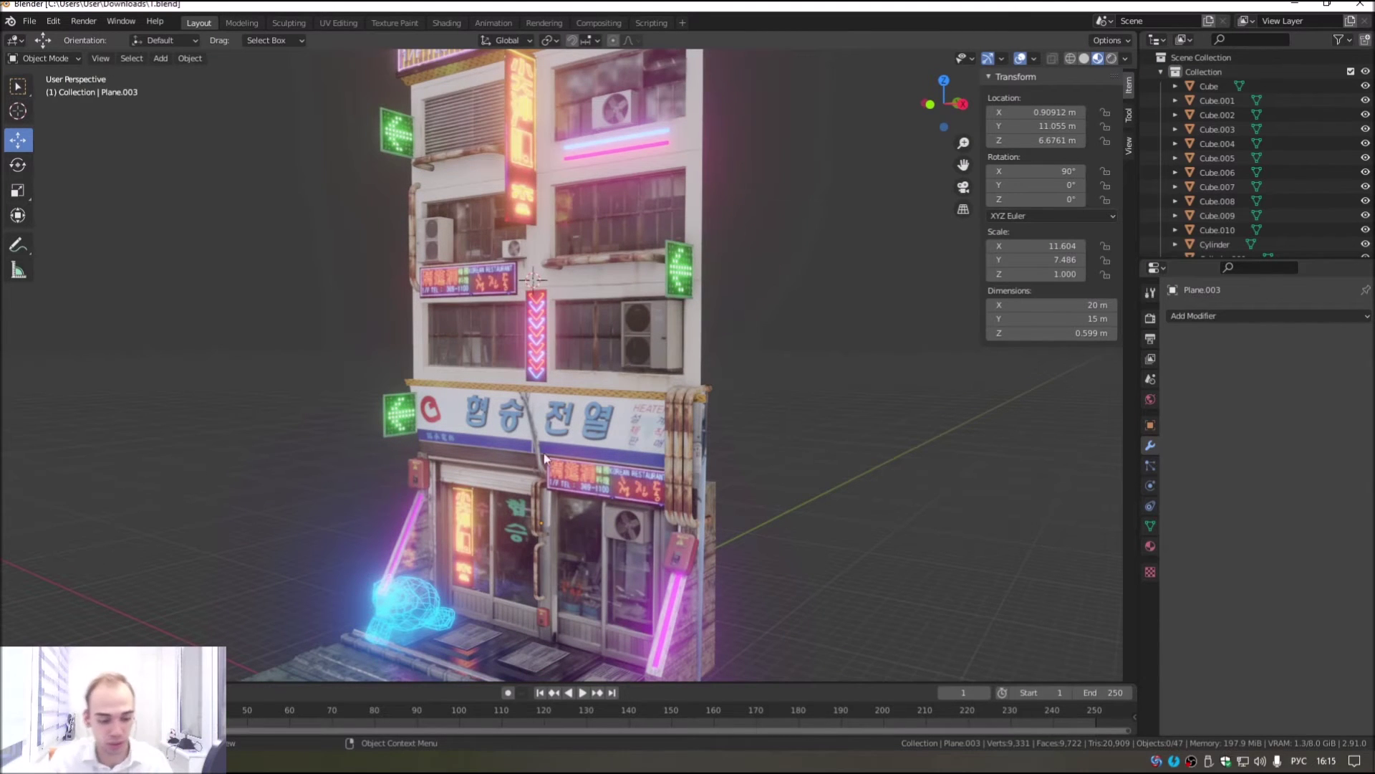
pyautogui.scroll(-4, 550, 438)
pyautogui.scroll(-2, 547, 427)
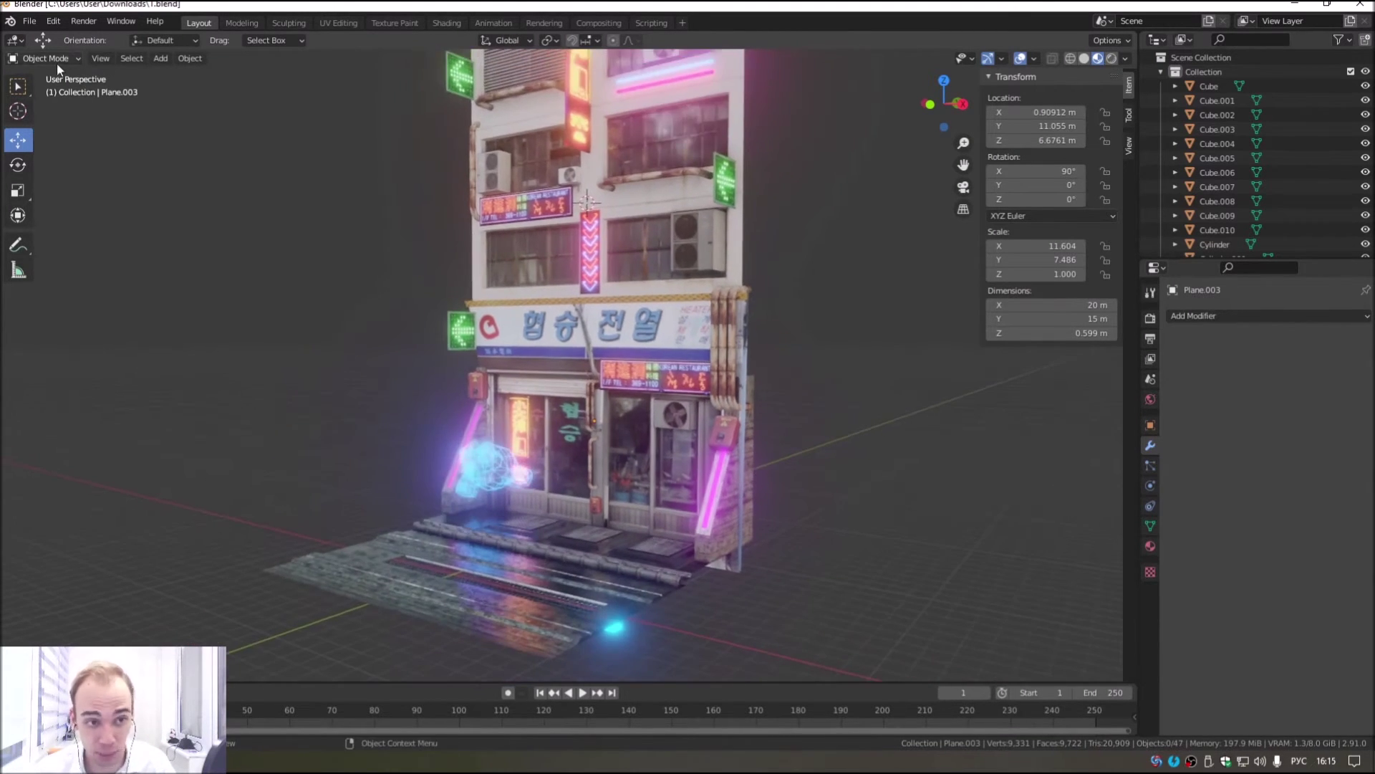
pyautogui.moveTo(322, 201); pyautogui.dragTo(505, 374, button='middle')
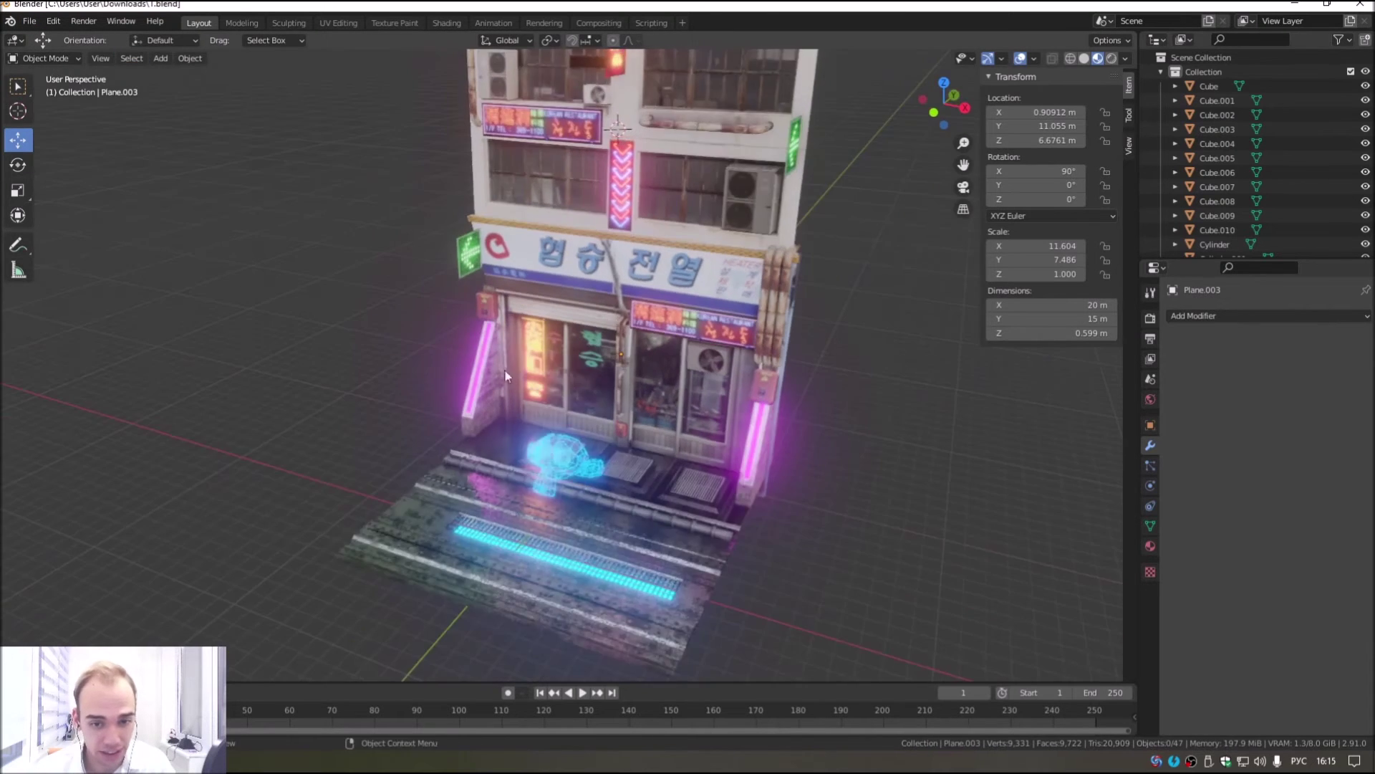
pyautogui.scroll(4, 505, 375)
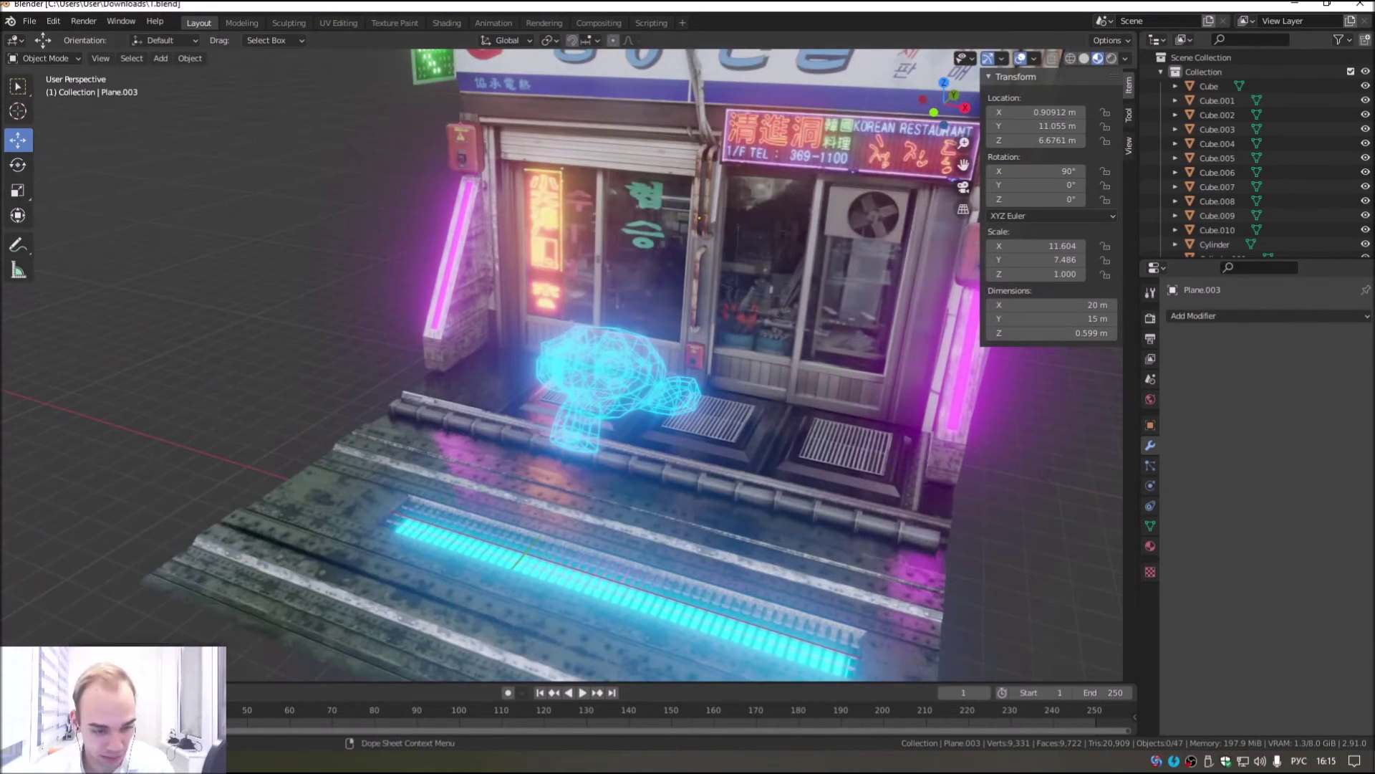
pyautogui.hotkey('alt', 'Tab')
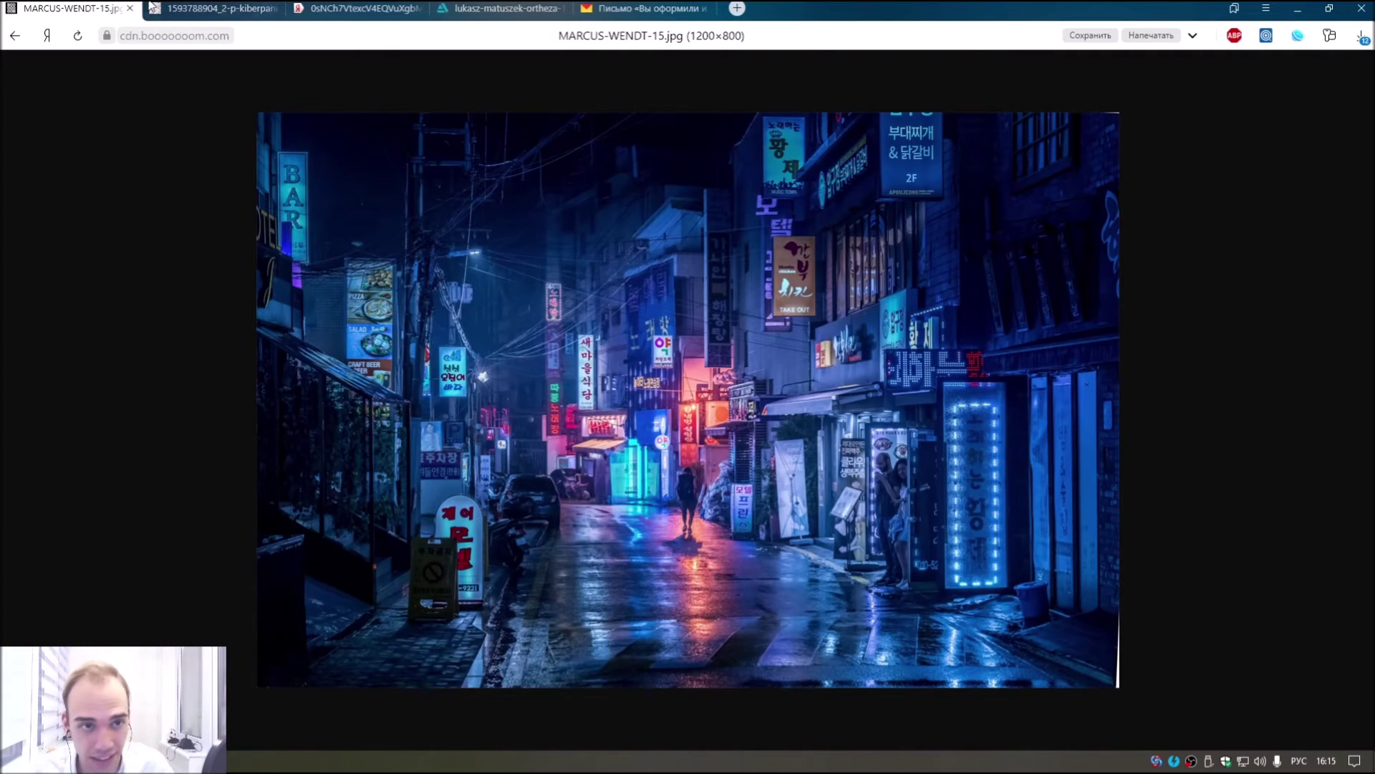
# Step: View the purple cyberpunk street image, then the blue neon city reference
pyautogui.click(181, 6)
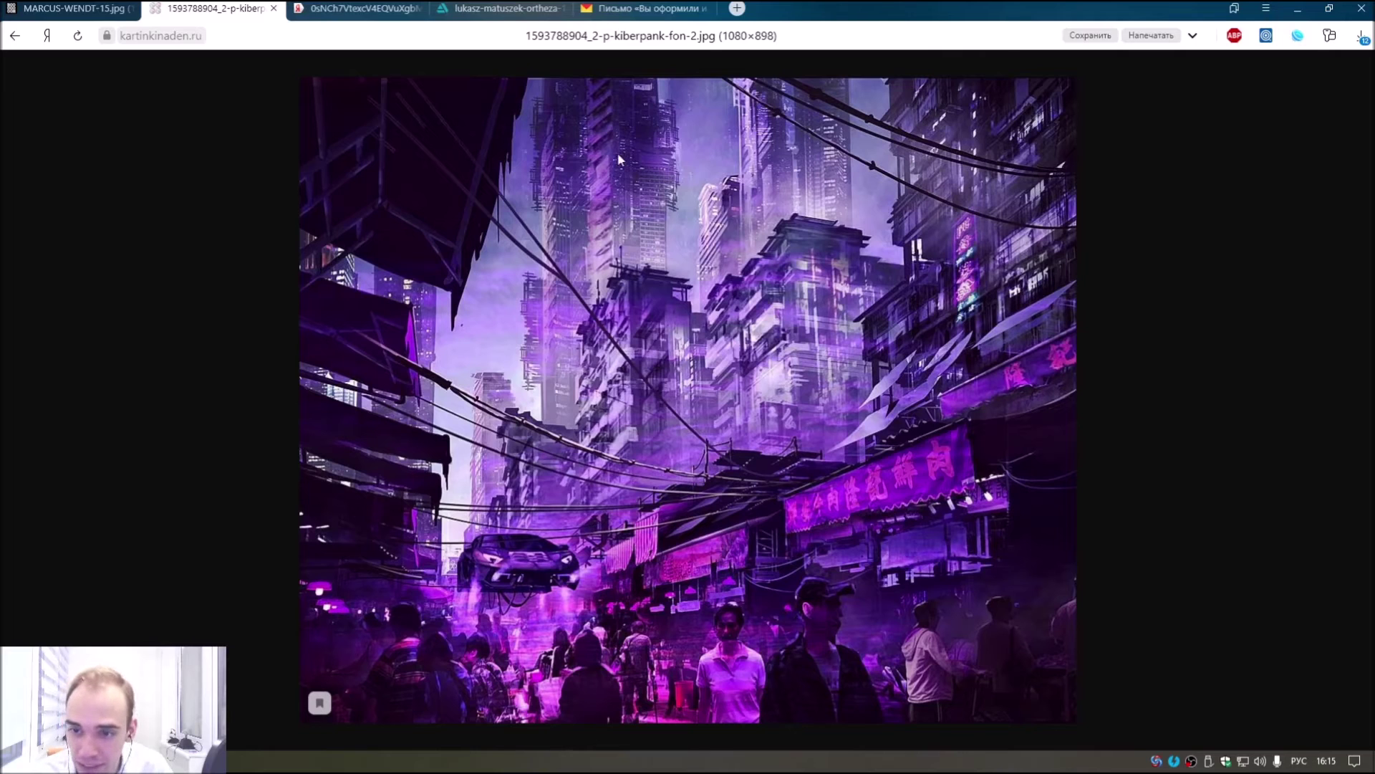
pyautogui.click(320, 11)
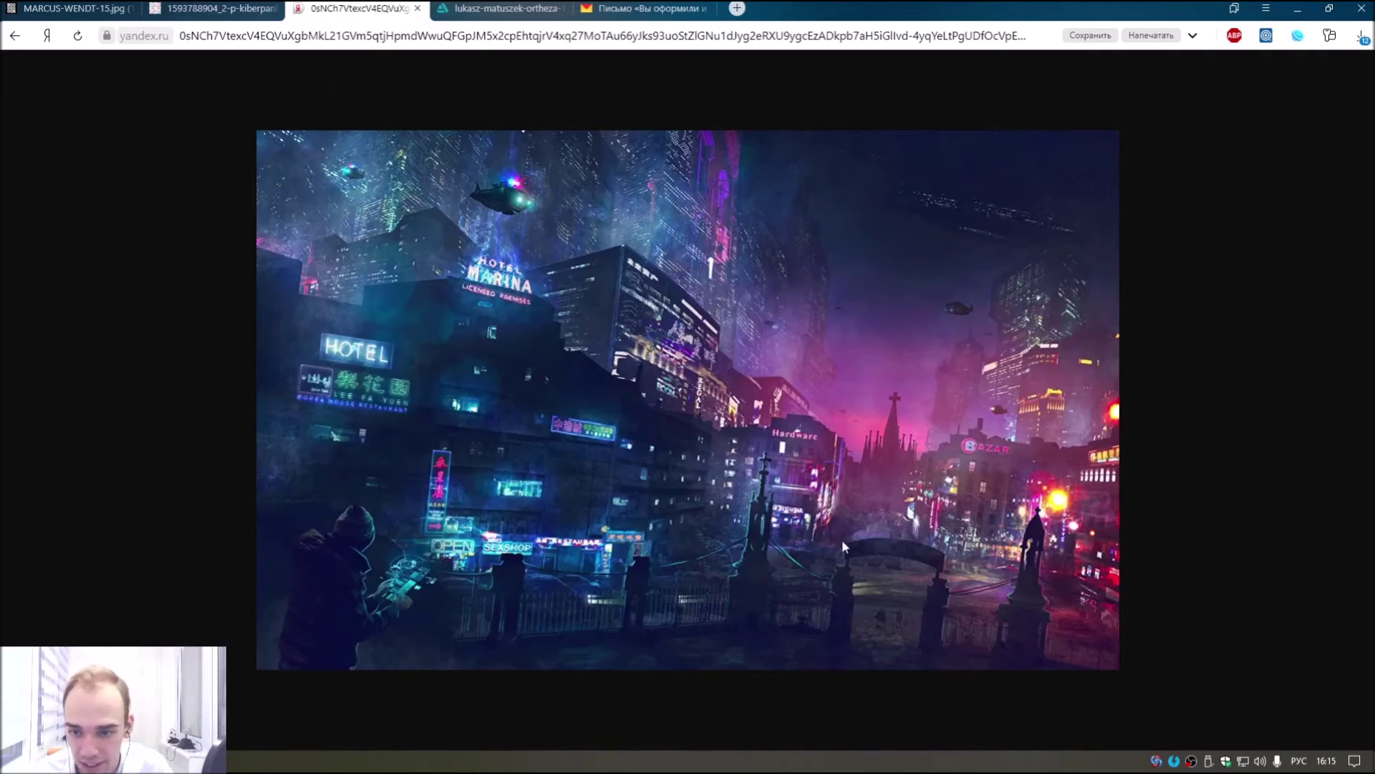
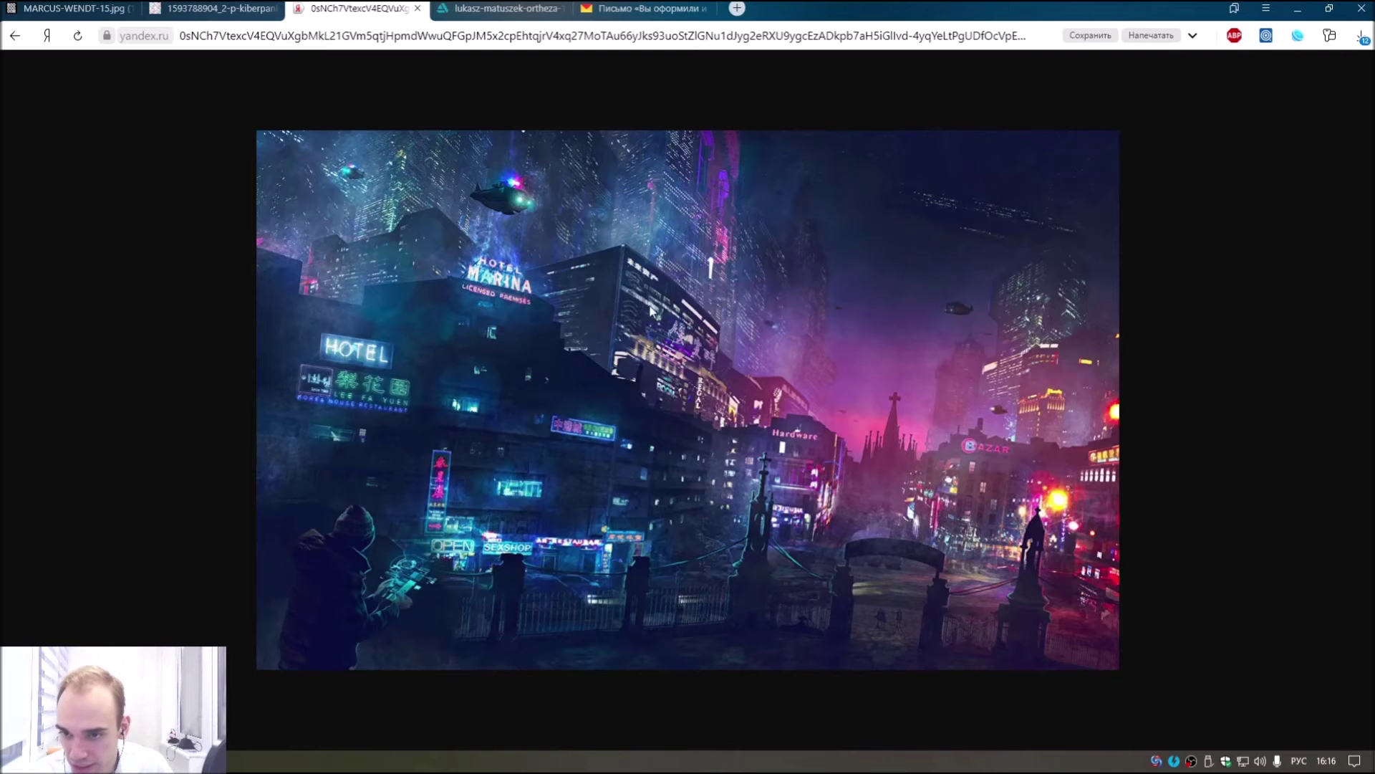
# Step: Review the red neon hotel and neon street reference images, ending on the first tab
pyautogui.click(545, 9)
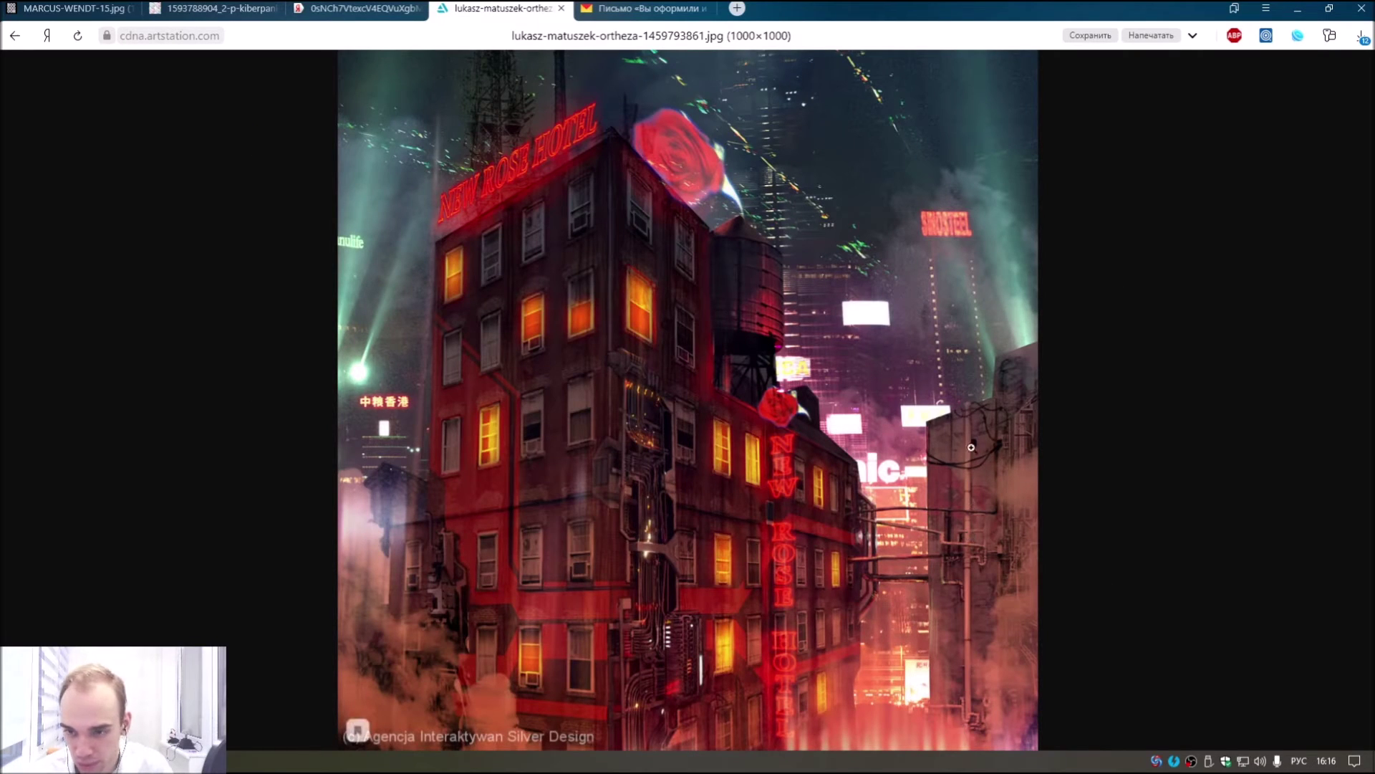
pyautogui.click(71, 9)
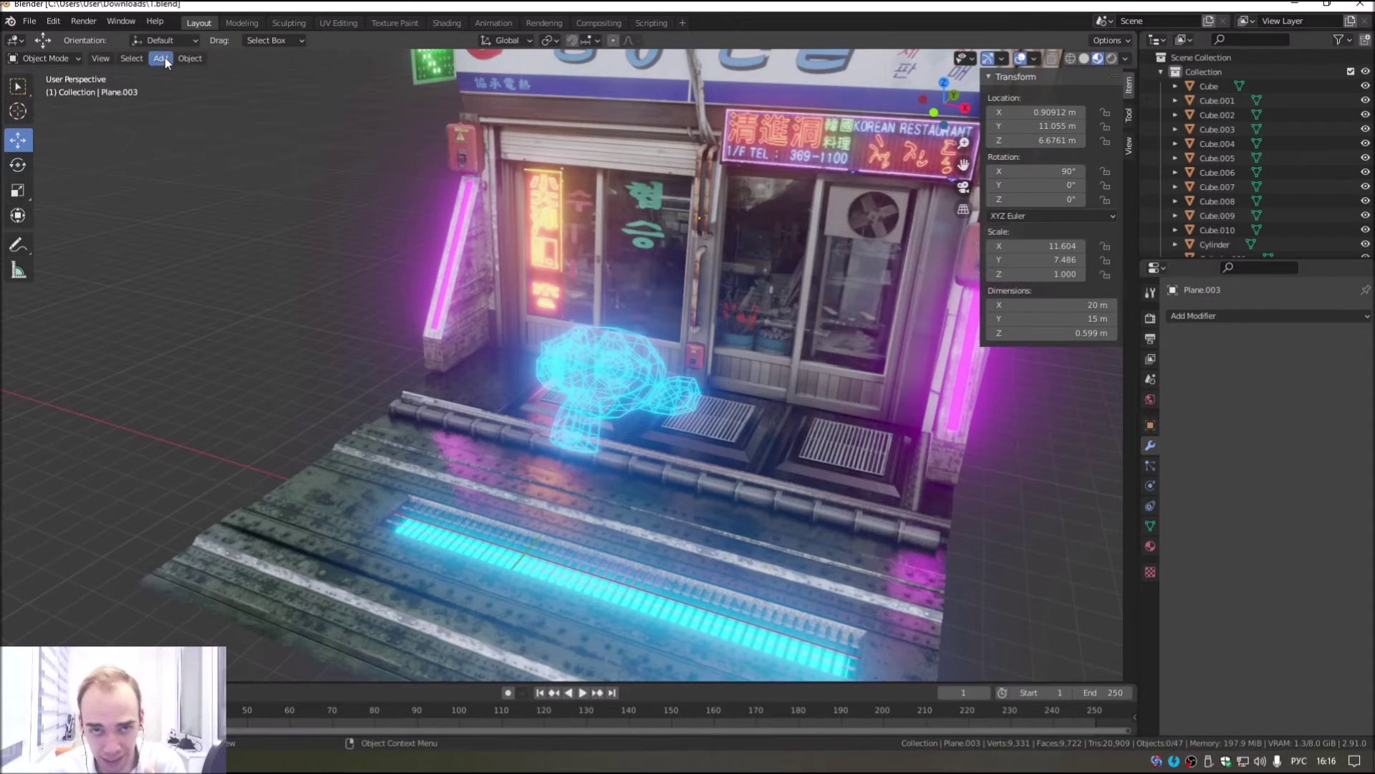
# Step: Add a cylinder and move it down onto the street in front of the shop
pyautogui.click(163, 58)
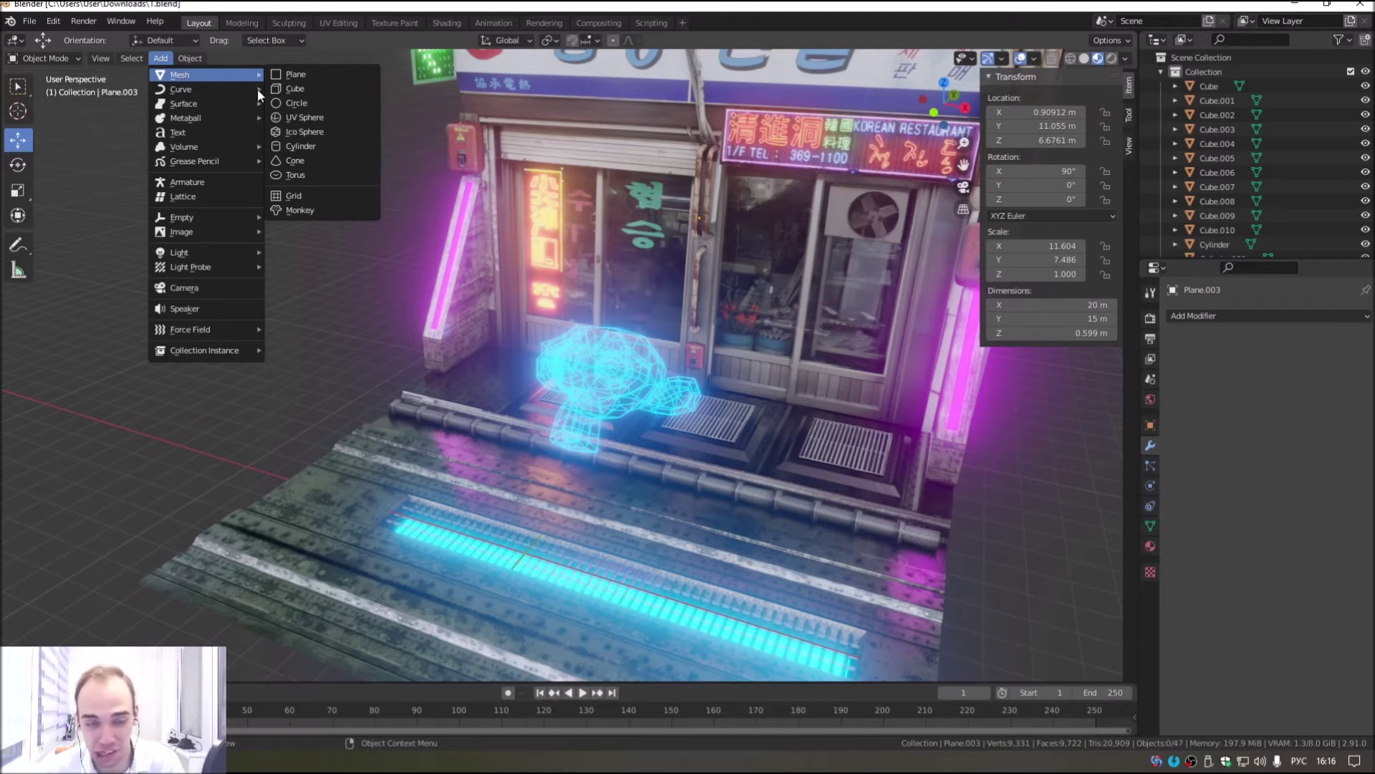
pyautogui.click(290, 145)
pyautogui.moveTo(512, 430)
pyautogui.mouseDown(button='middle')
pyautogui.moveTo(695, 202)
pyautogui.moveTo(581, 286)
pyautogui.mouseUp(button='middle')
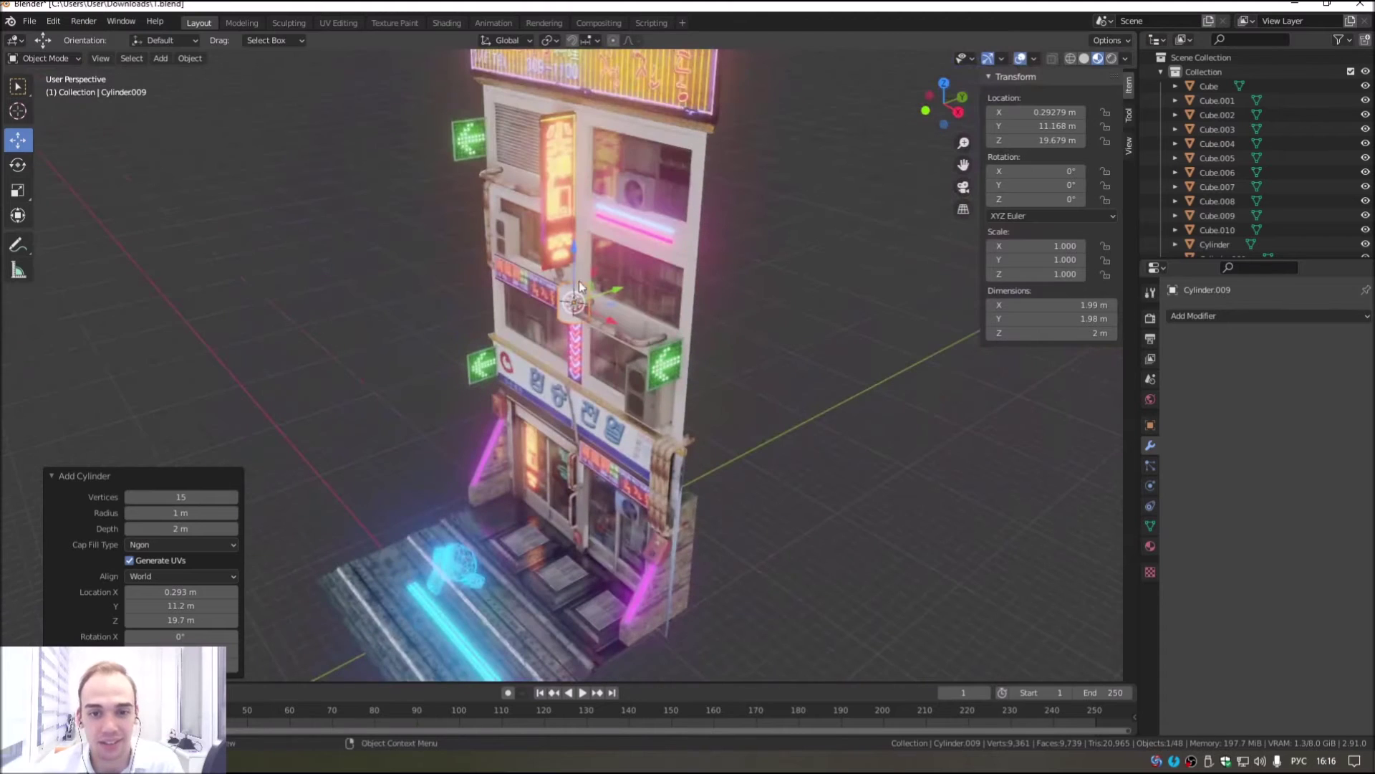
pyautogui.moveTo(616, 296); pyautogui.dragTo(411, 361)
pyautogui.scroll(3, 411, 362)
pyautogui.scroll(2, 411, 362)
pyautogui.moveTo(421, 175)
pyautogui.mouseDown()
pyautogui.moveTo(418, 440)
pyautogui.moveTo(461, 583)
pyautogui.mouseUp()
pyautogui.scroll(5, 460, 583)
pyautogui.moveTo(480, 380)
pyautogui.mouseDown()
pyautogui.moveTo(490, 366)
pyautogui.moveTo(491, 426)
pyautogui.mouseUp()
pyautogui.moveTo(495, 430)
pyautogui.mouseDown(button='middle')
pyautogui.moveTo(602, 339)
pyautogui.moveTo(586, 487)
pyautogui.mouseUp(button='middle')
pyautogui.moveTo(466, 494); pyautogui.dragTo(477, 413, button='middle')
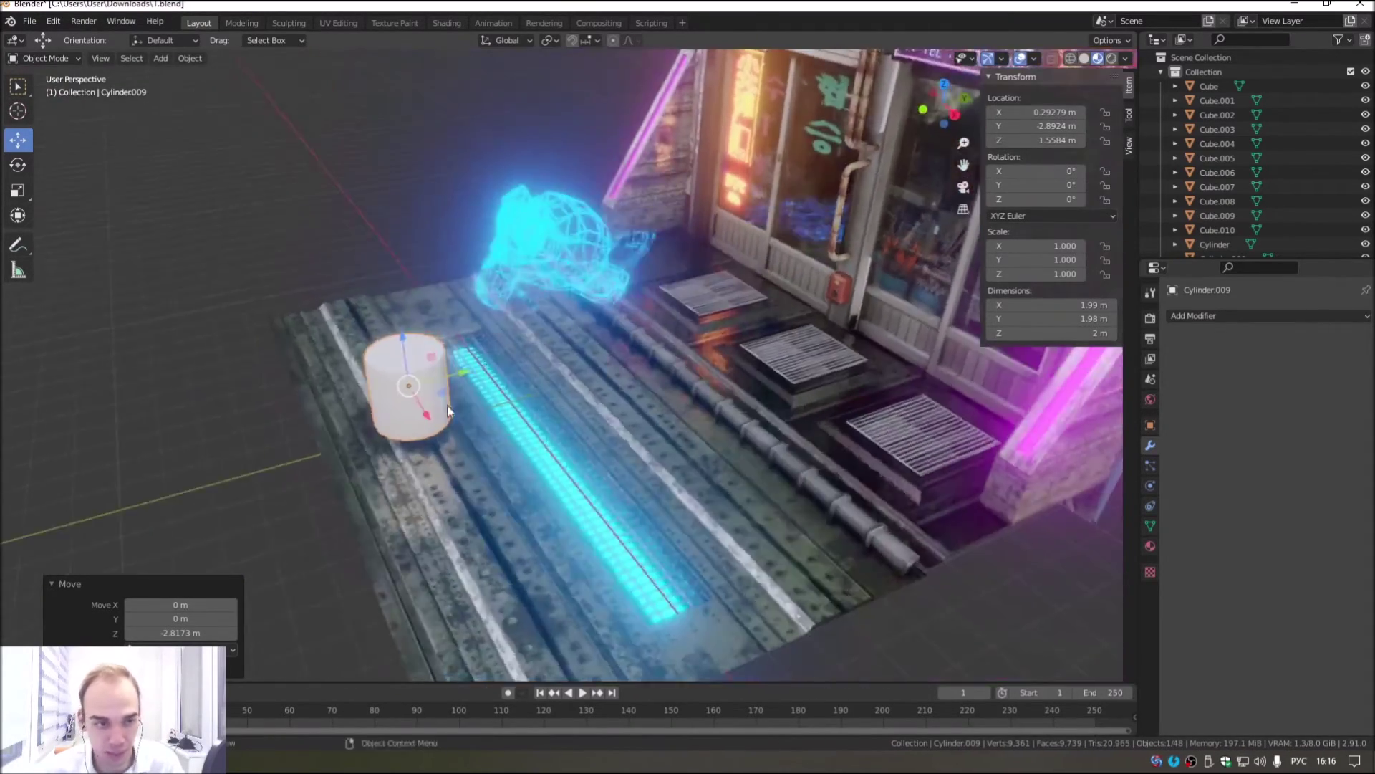
# Step: Scale the cylinder thin and tall into a pole and raise it up
pyautogui.click(18, 191)
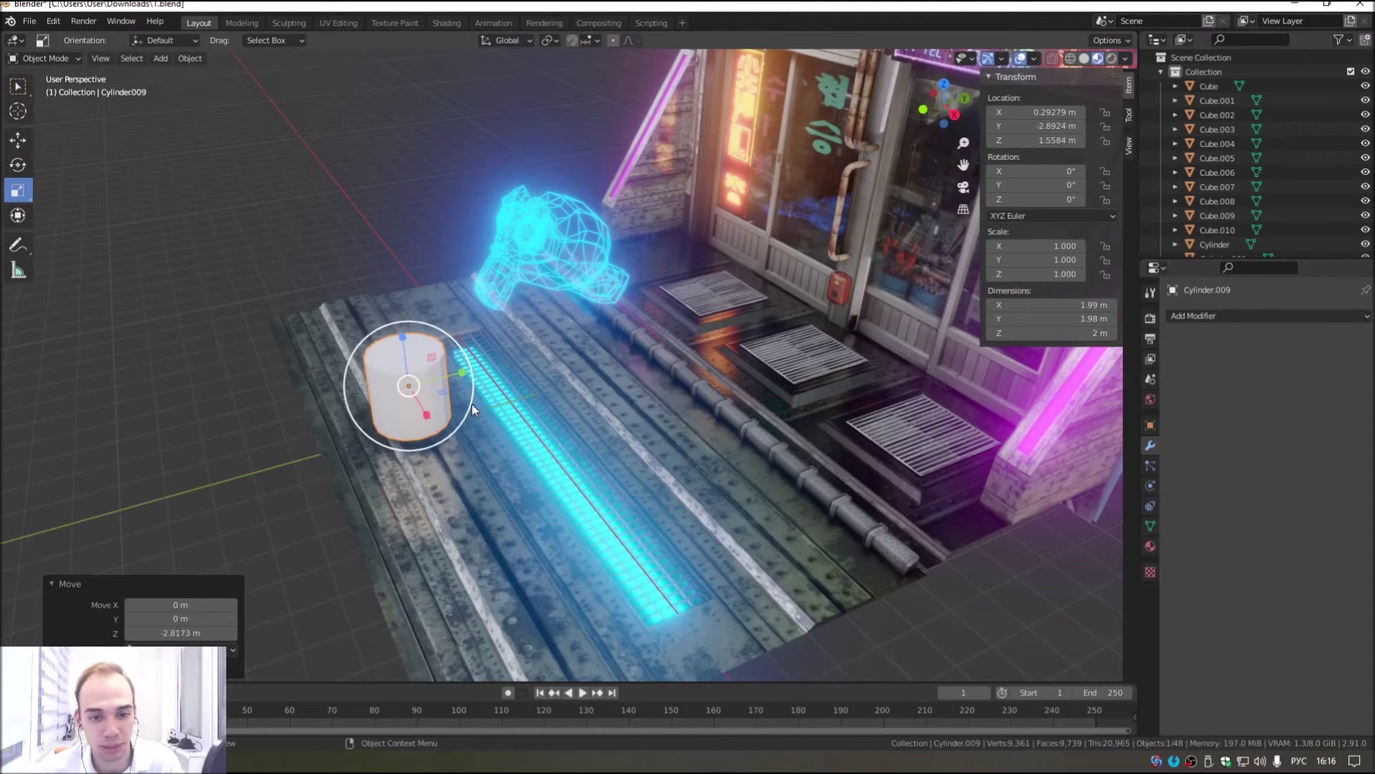
pyautogui.moveTo(473, 410); pyautogui.dragTo(423, 390)
pyautogui.moveTo(404, 336)
pyautogui.mouseDown()
pyautogui.moveTo(397, 161)
pyautogui.moveTo(731, 431)
pyautogui.mouseUp()
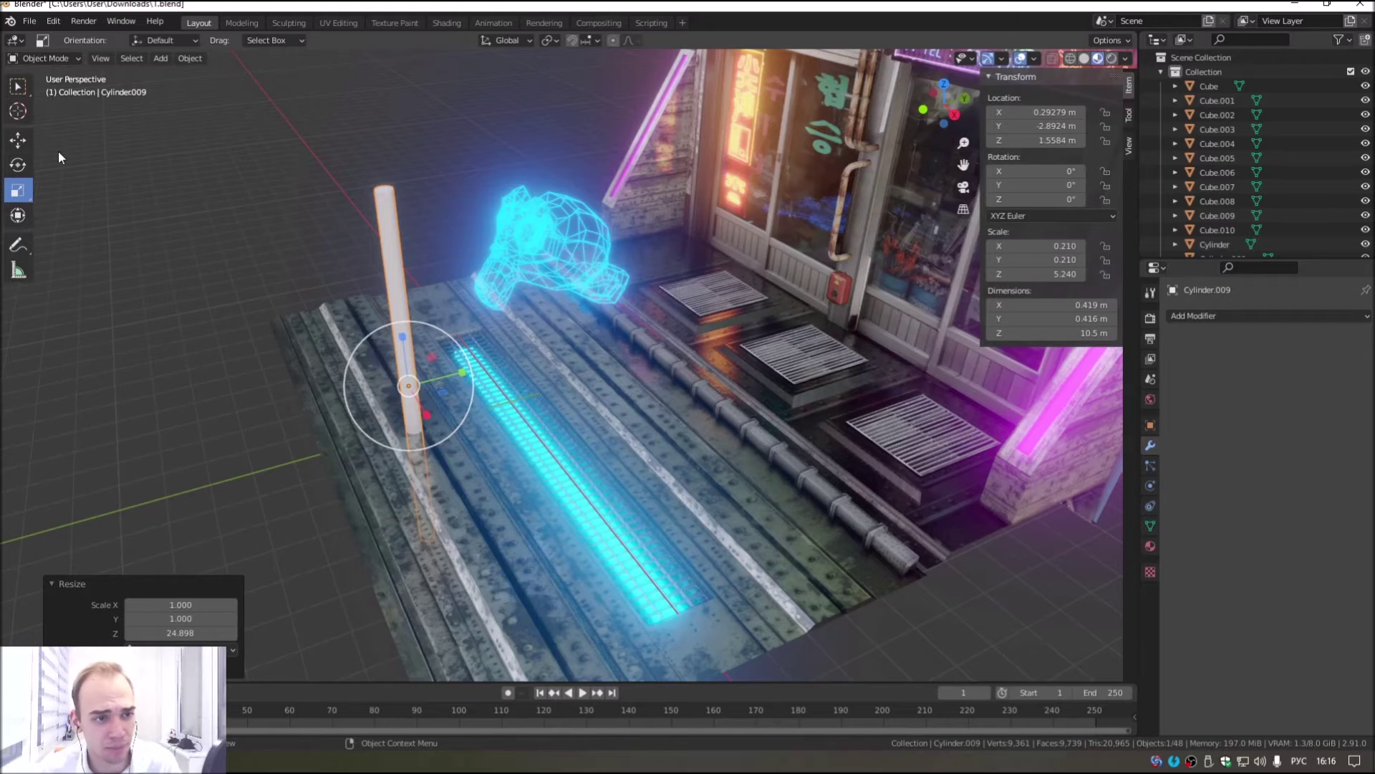
pyautogui.click(18, 140)
pyautogui.moveTo(403, 341)
pyautogui.mouseDown()
pyautogui.moveTo(407, 188)
pyautogui.moveTo(418, 192)
pyautogui.mouseUp()
pyautogui.moveTo(418, 192); pyautogui.dragTo(15, 199, button='middle')
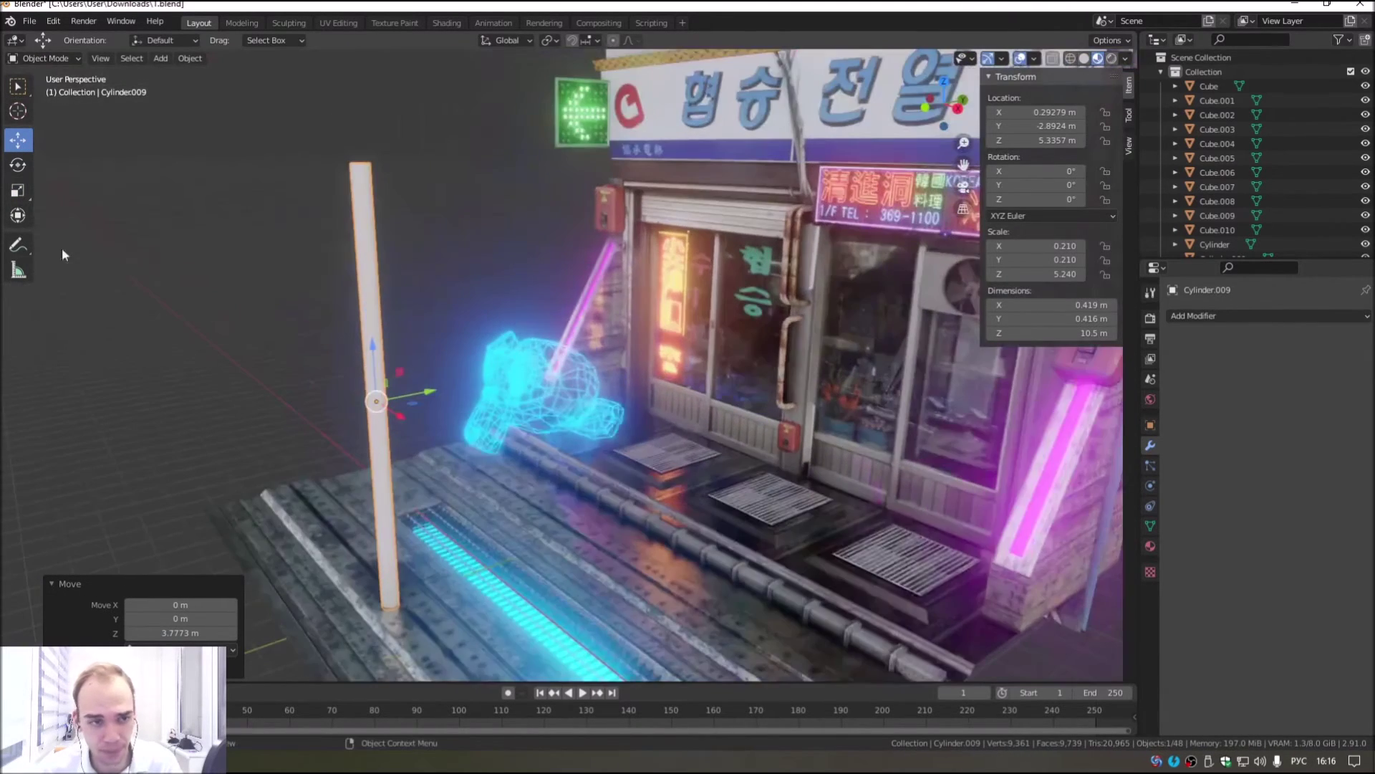
# Step: Thin the pole further, rest its base on the street, and stretch it slightly taller
pyautogui.click(17, 192)
pyautogui.moveTo(442, 413); pyautogui.dragTo(376, 338)
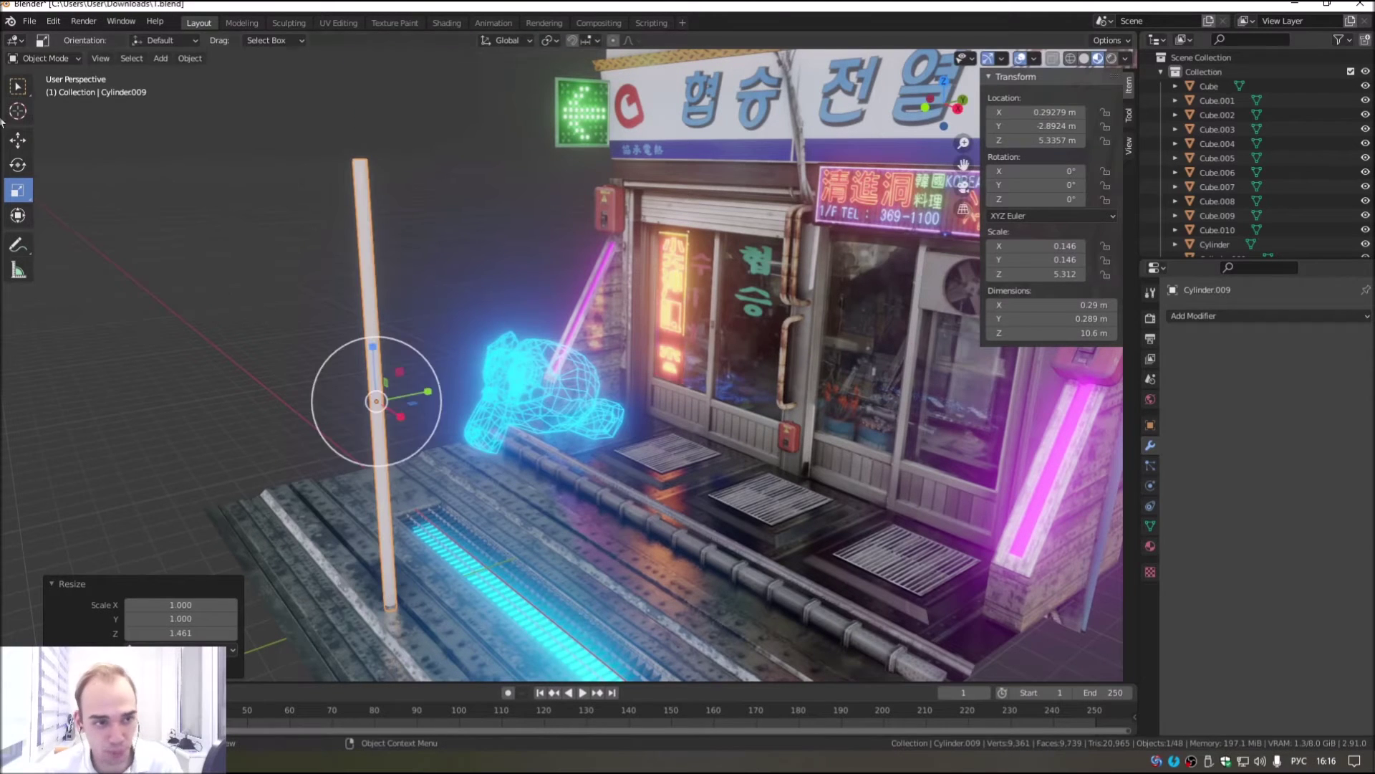
pyautogui.click(18, 141)
pyautogui.moveTo(385, 356)
pyautogui.mouseDown()
pyautogui.moveTo(399, 398)
pyautogui.moveTo(279, 306)
pyautogui.mouseUp()
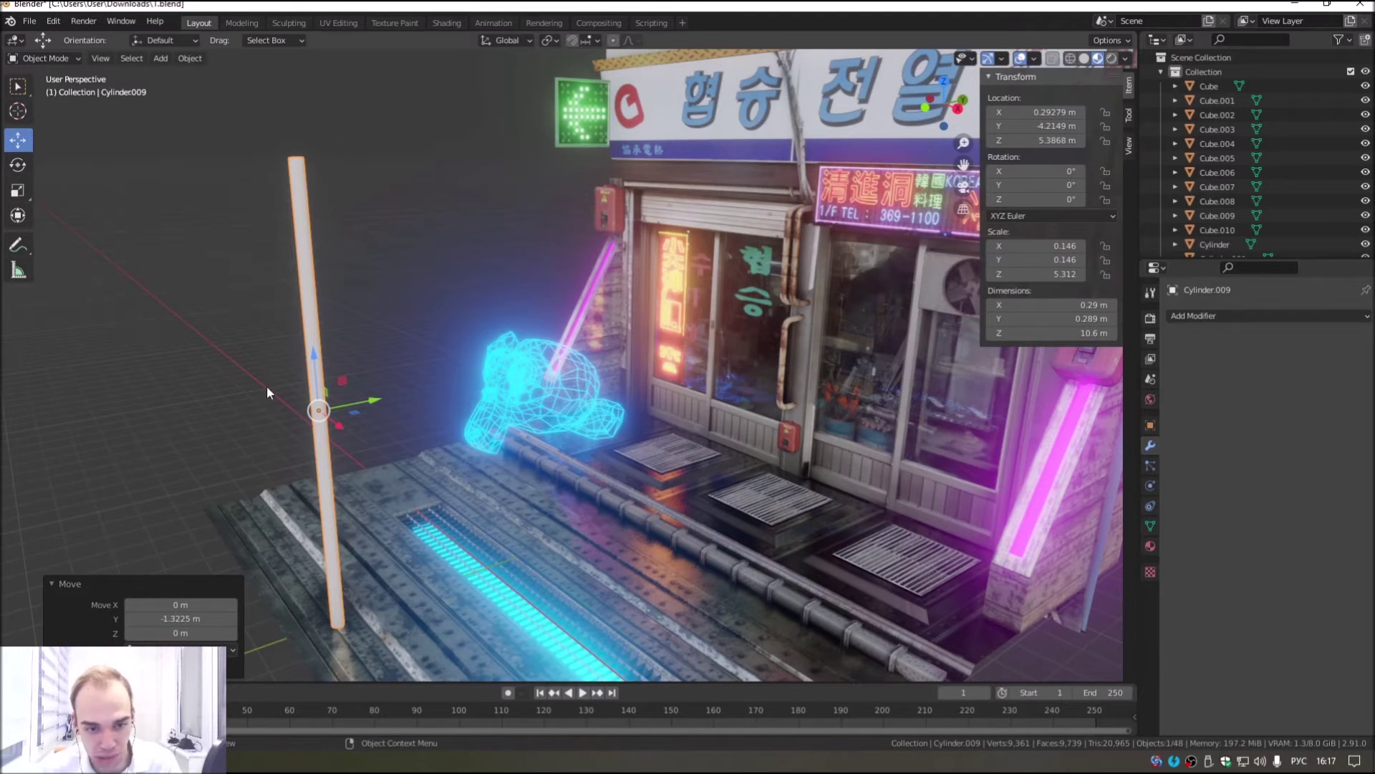
pyautogui.click(15, 196)
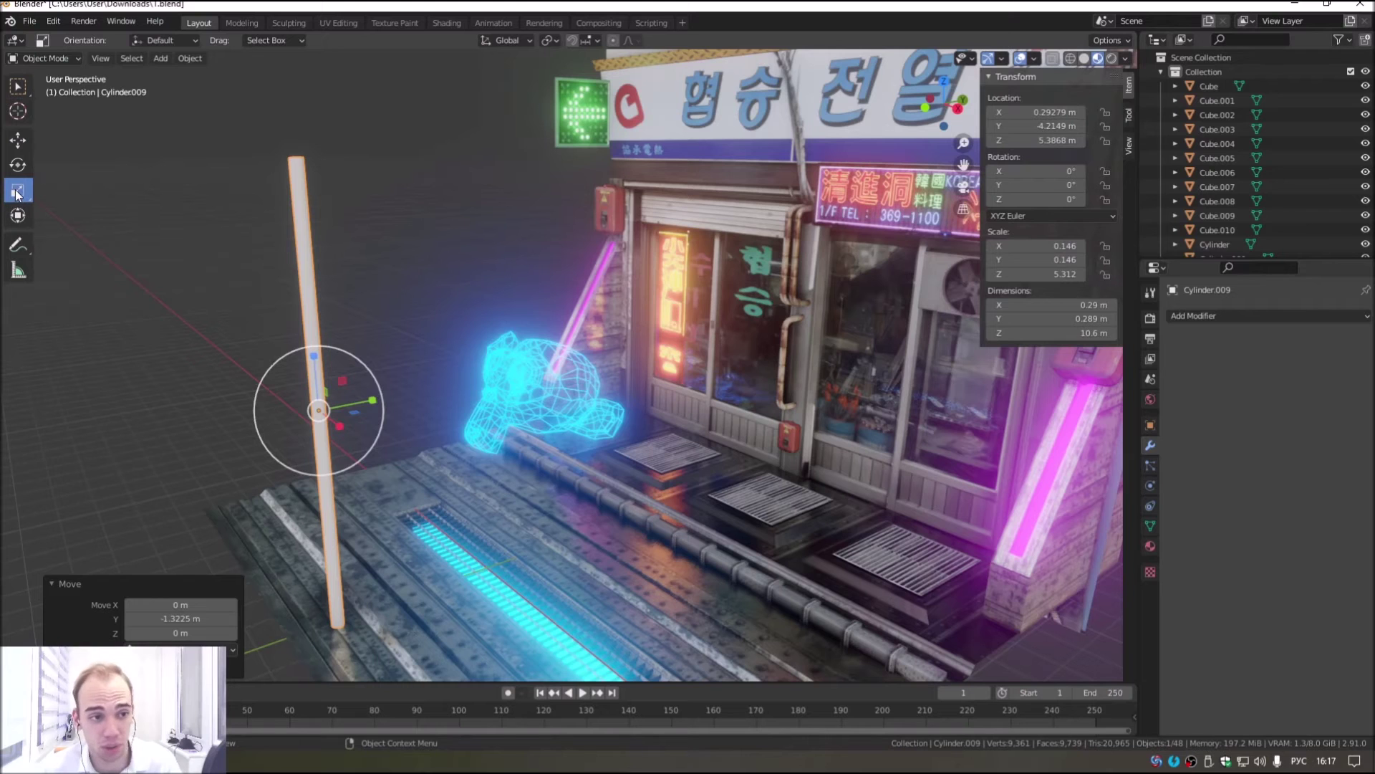
pyautogui.moveTo(313, 355); pyautogui.dragTo(320, 356)
pyautogui.click(1150, 545)
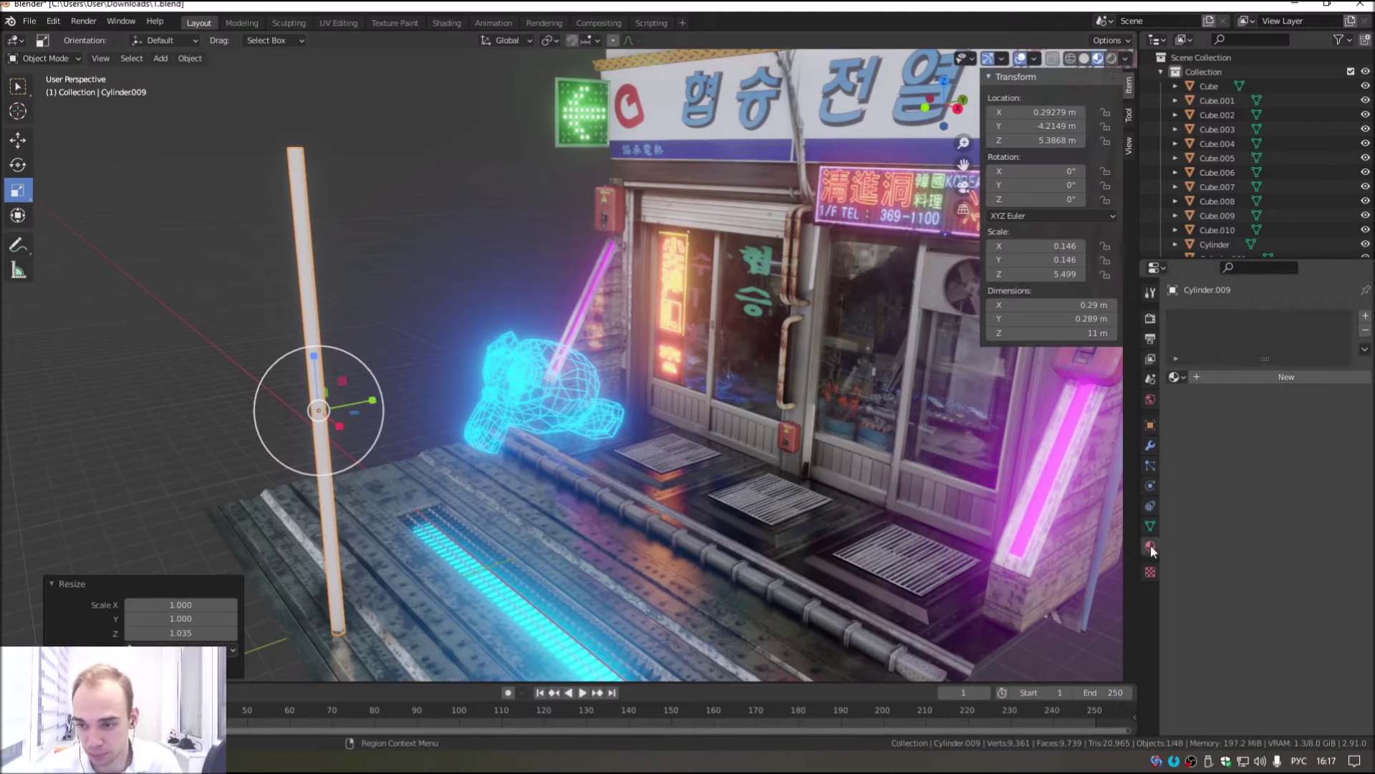
# Step: Give the pole a new material with metallic 0.241 and a weathered brick image base colour
pyautogui.click(1235, 375)
pyautogui.moveTo(1268, 625); pyautogui.dragTo(1282, 625)
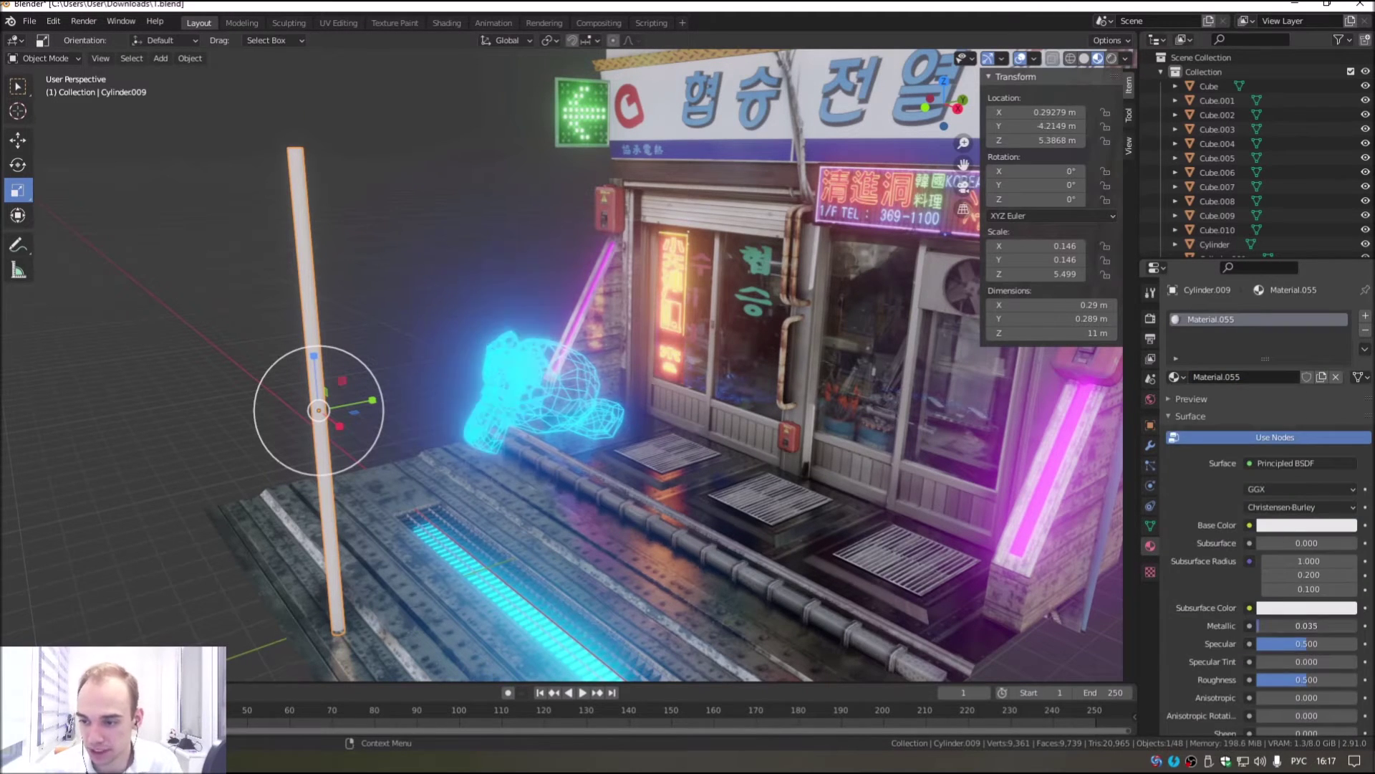
pyautogui.click(1250, 526)
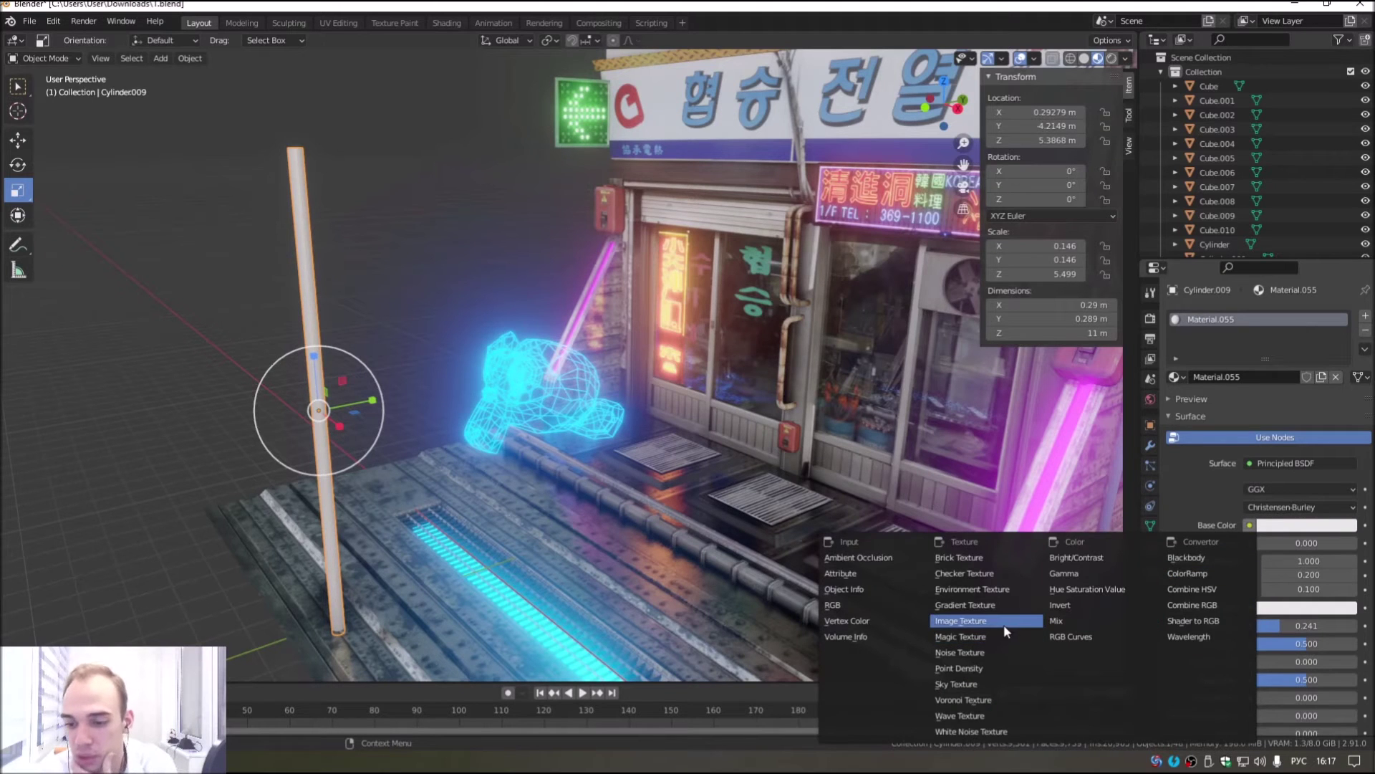
pyautogui.click(1003, 623)
pyautogui.click(1334, 544)
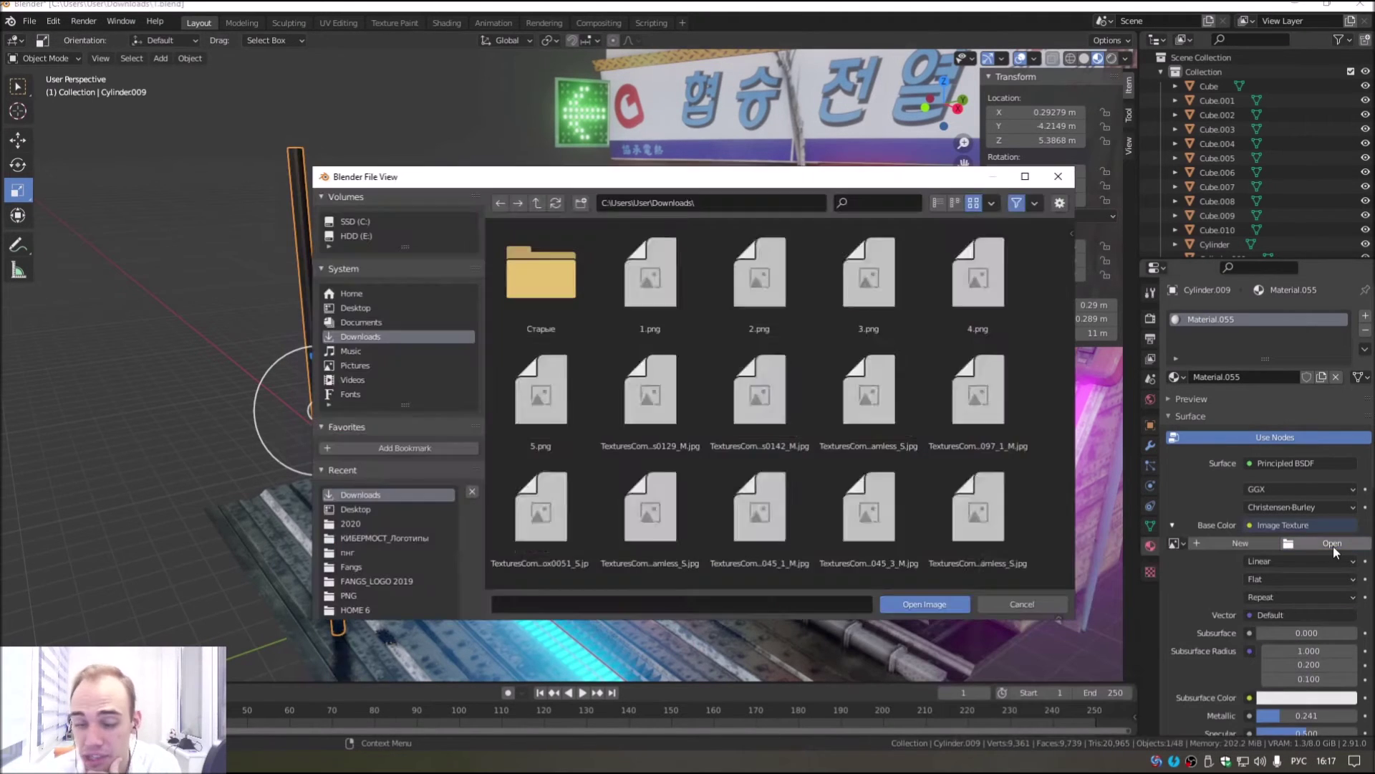
pyautogui.scroll(-3, 611, 462)
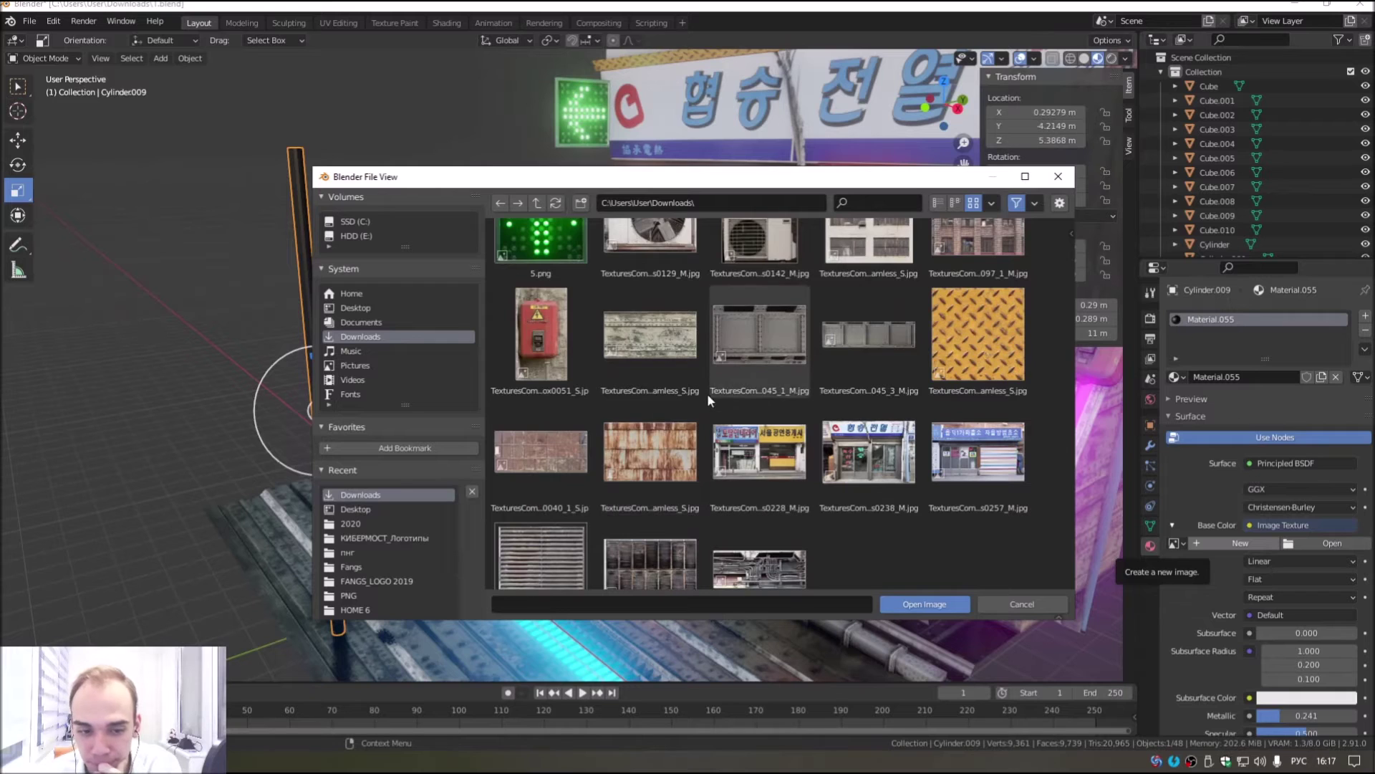
pyautogui.doubleClick(536, 453)
# Step: Scale the pole along Z to an 11 m height
pyautogui.moveTo(536, 453)
pyautogui.mouseDown(button='middle')
pyautogui.moveTo(481, 422)
pyautogui.moveTo(482, 465)
pyautogui.mouseUp(button='middle')
pyautogui.scroll(4, 480, 430)
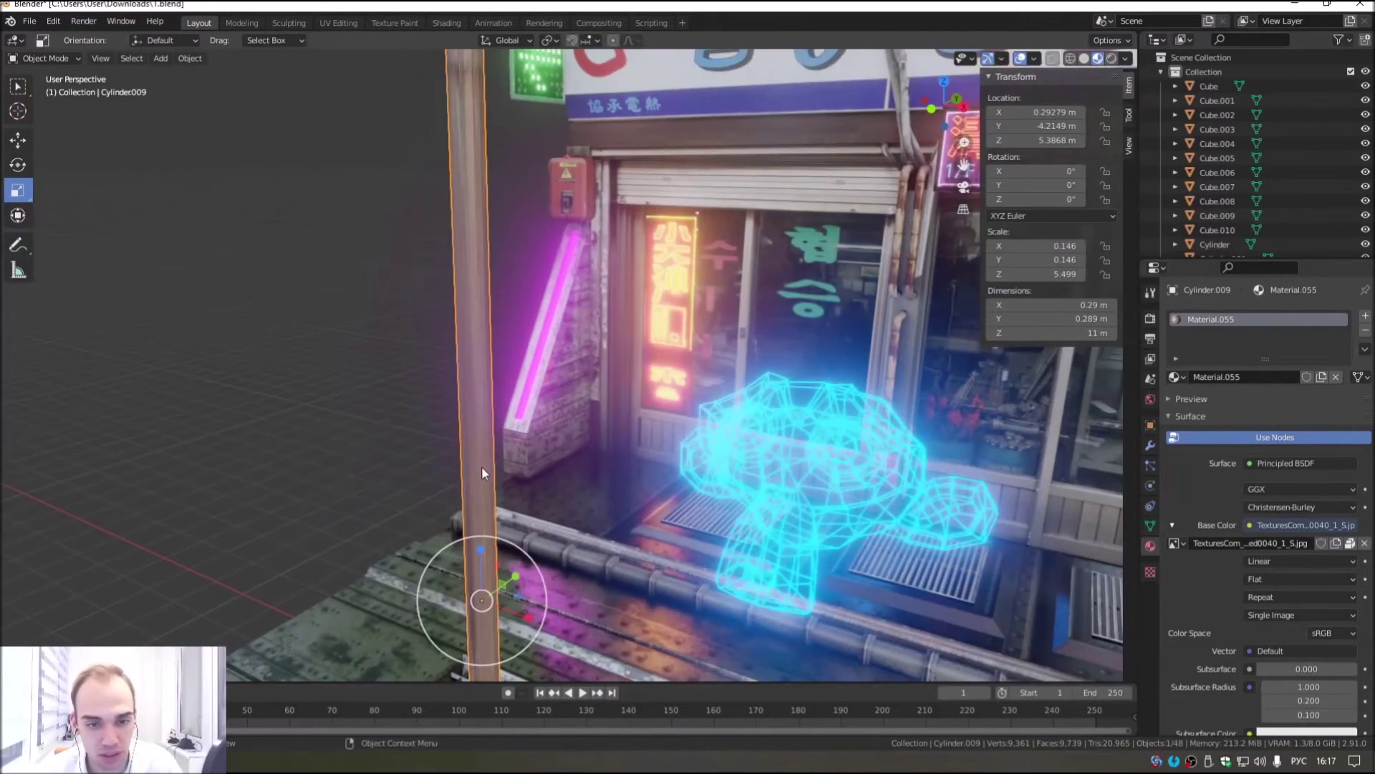
pyautogui.scroll(2, 480, 465)
pyautogui.scroll(2, 440, 437)
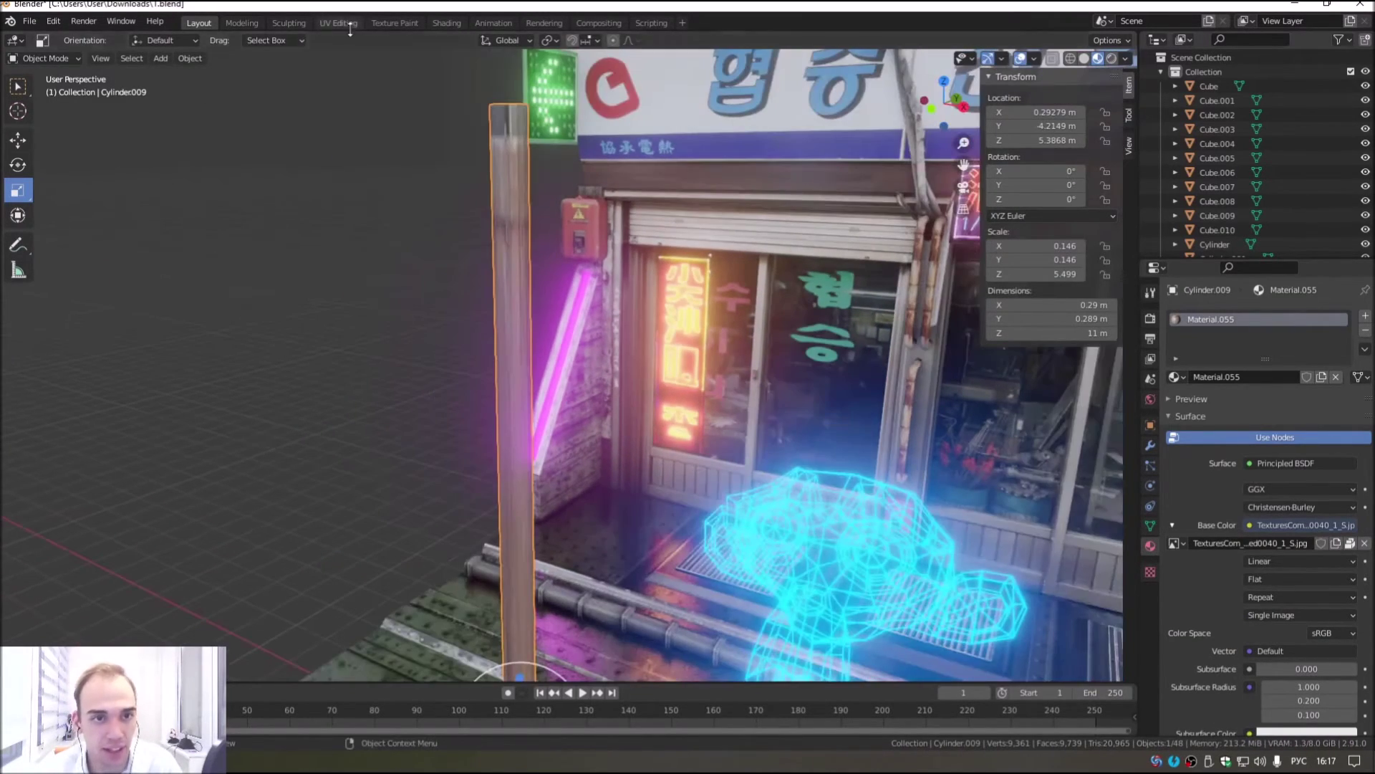
pyautogui.scroll(-4, 525, 446)
pyautogui.press('s')
pyautogui.press('z')
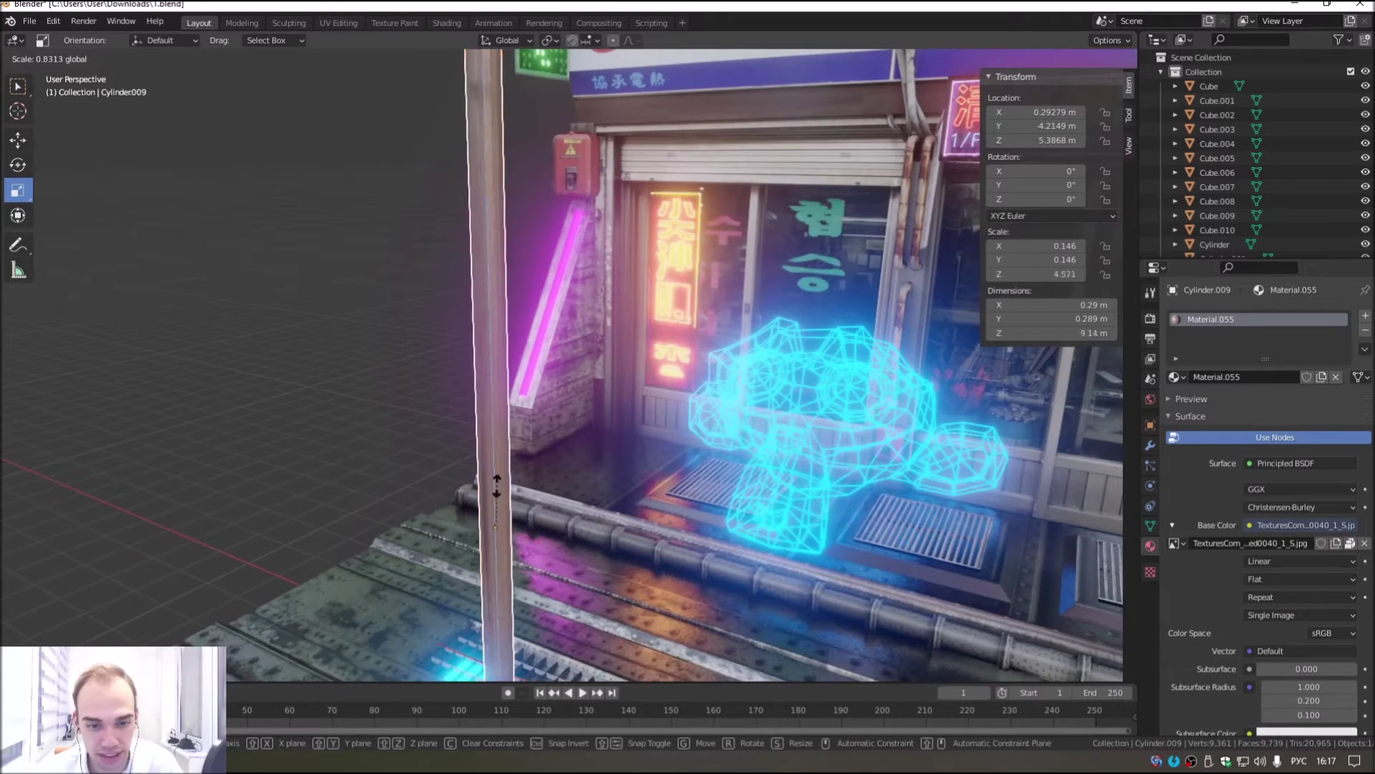
pyautogui.click(493, 437)
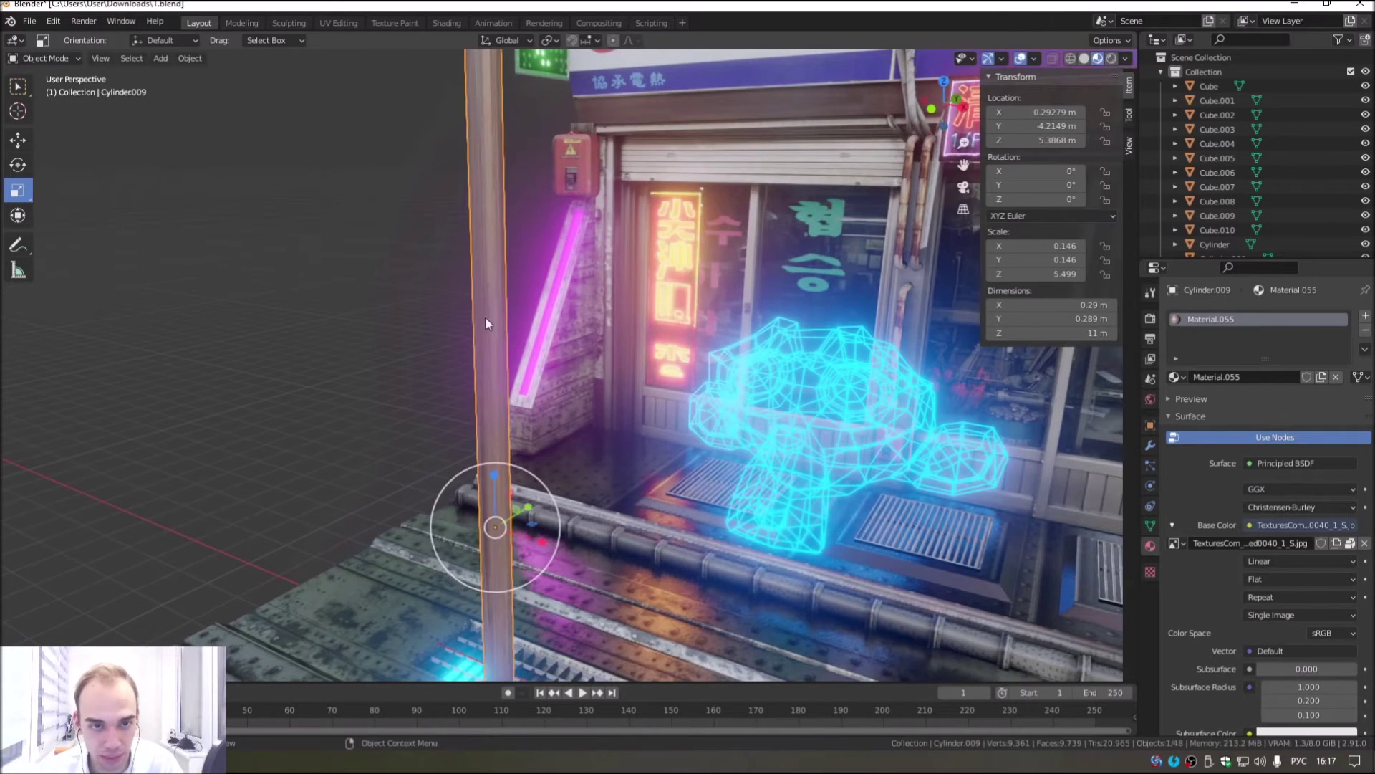
pyautogui.scroll(-4, 486, 323)
pyautogui.click(337, 23)
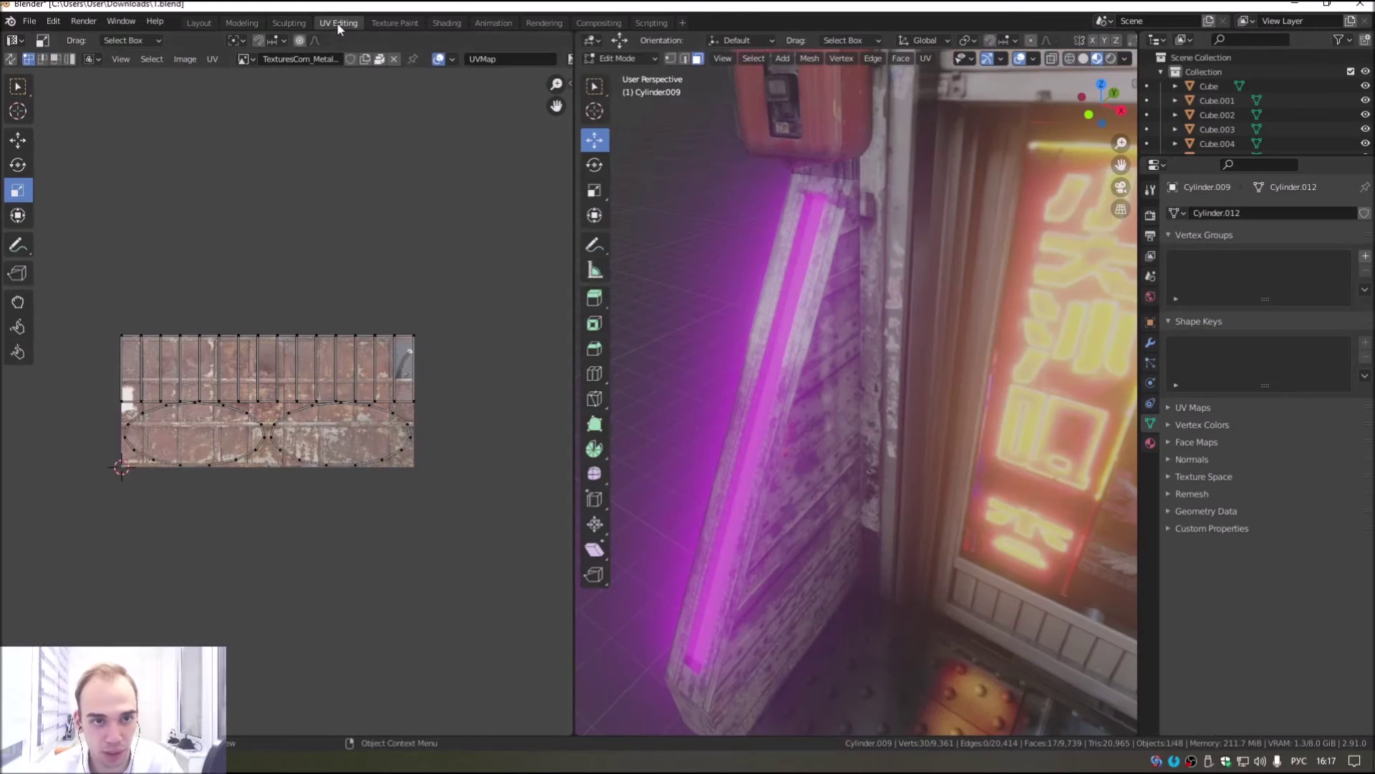
# Step: Select all of the pole's faces in the UV Editing workspace
pyautogui.scroll(-5, 834, 458)
pyautogui.moveTo(834, 458)
pyautogui.mouseDown(button='middle')
pyautogui.moveTo(773, 396)
pyautogui.moveTo(723, 387)
pyautogui.mouseUp(button='middle')
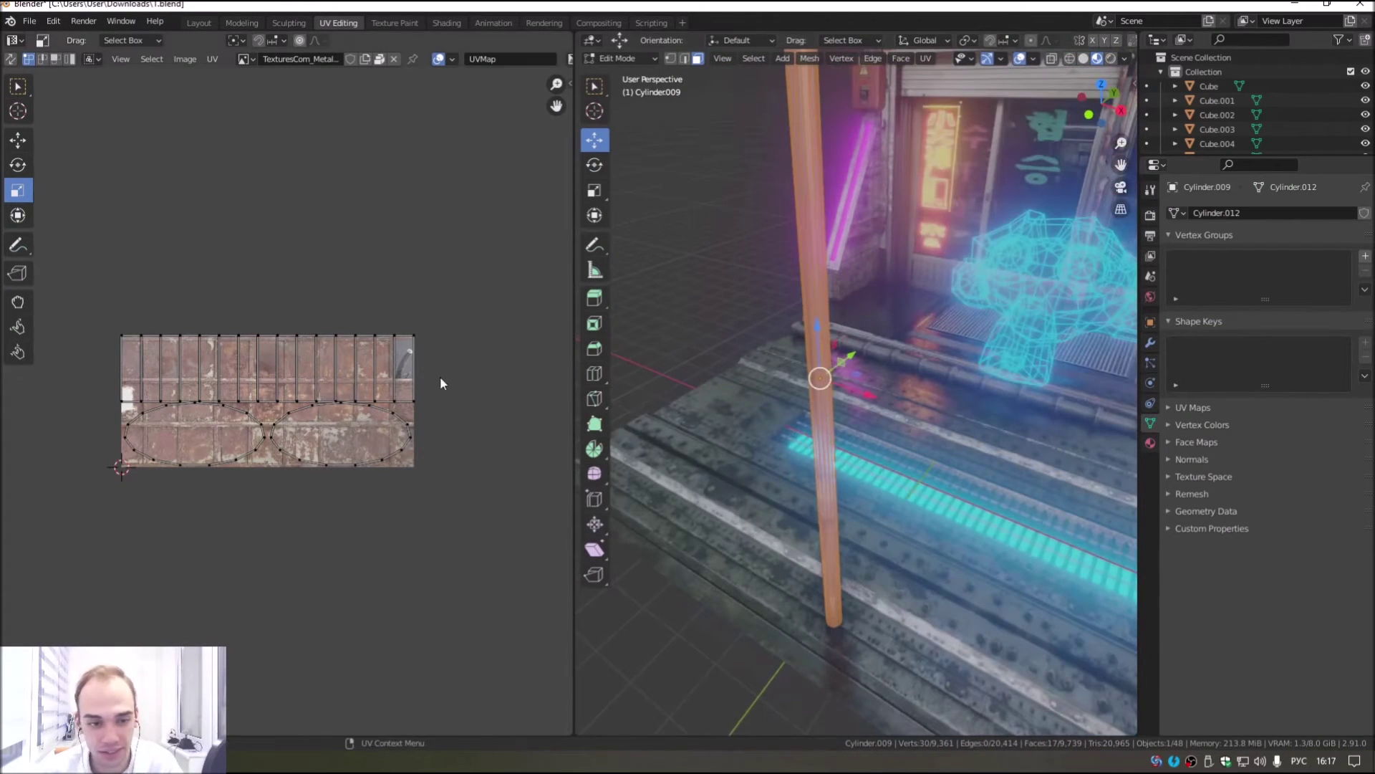
pyautogui.click(119, 331)
pyautogui.moveTo(64, 266); pyautogui.dragTo(551, 401)
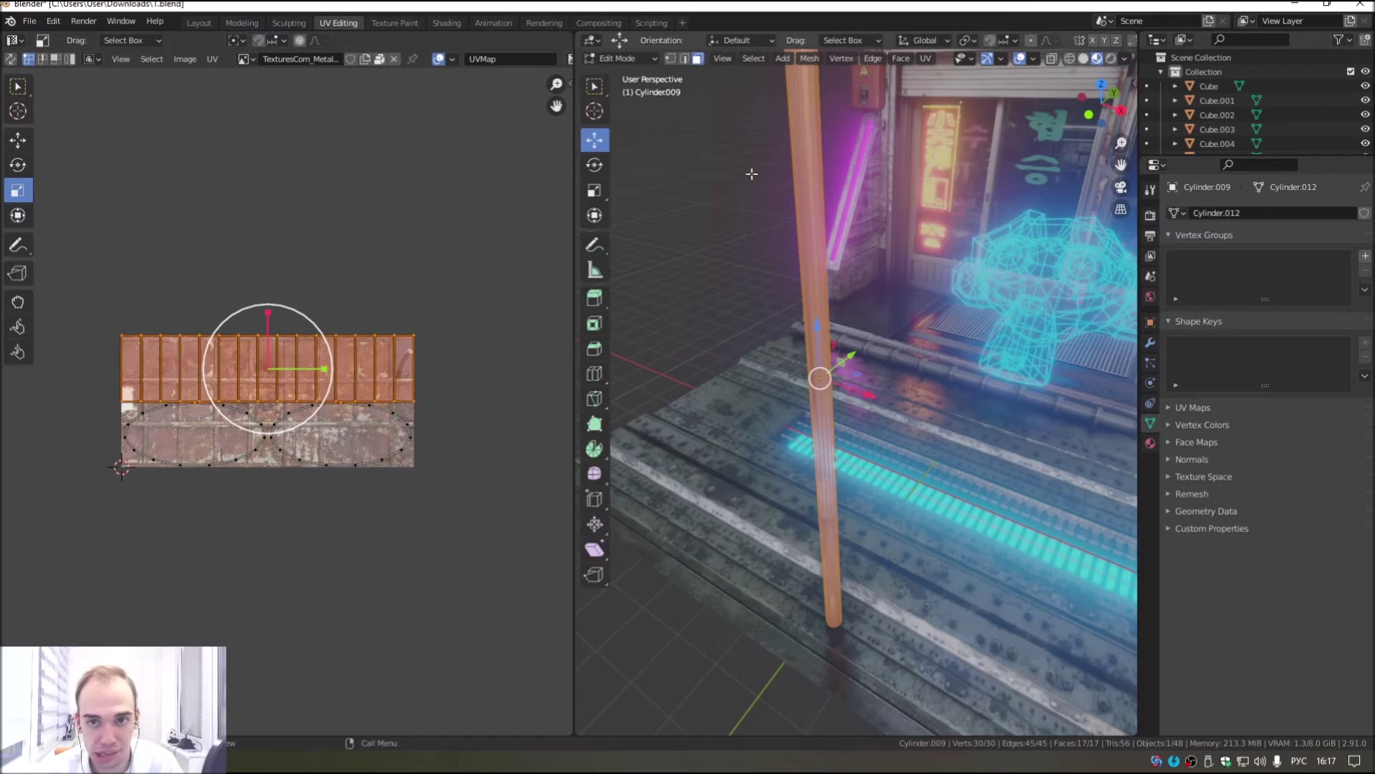
pyautogui.click(806, 250)
pyautogui.moveTo(807, 250); pyautogui.dragTo(968, 222, button='middle')
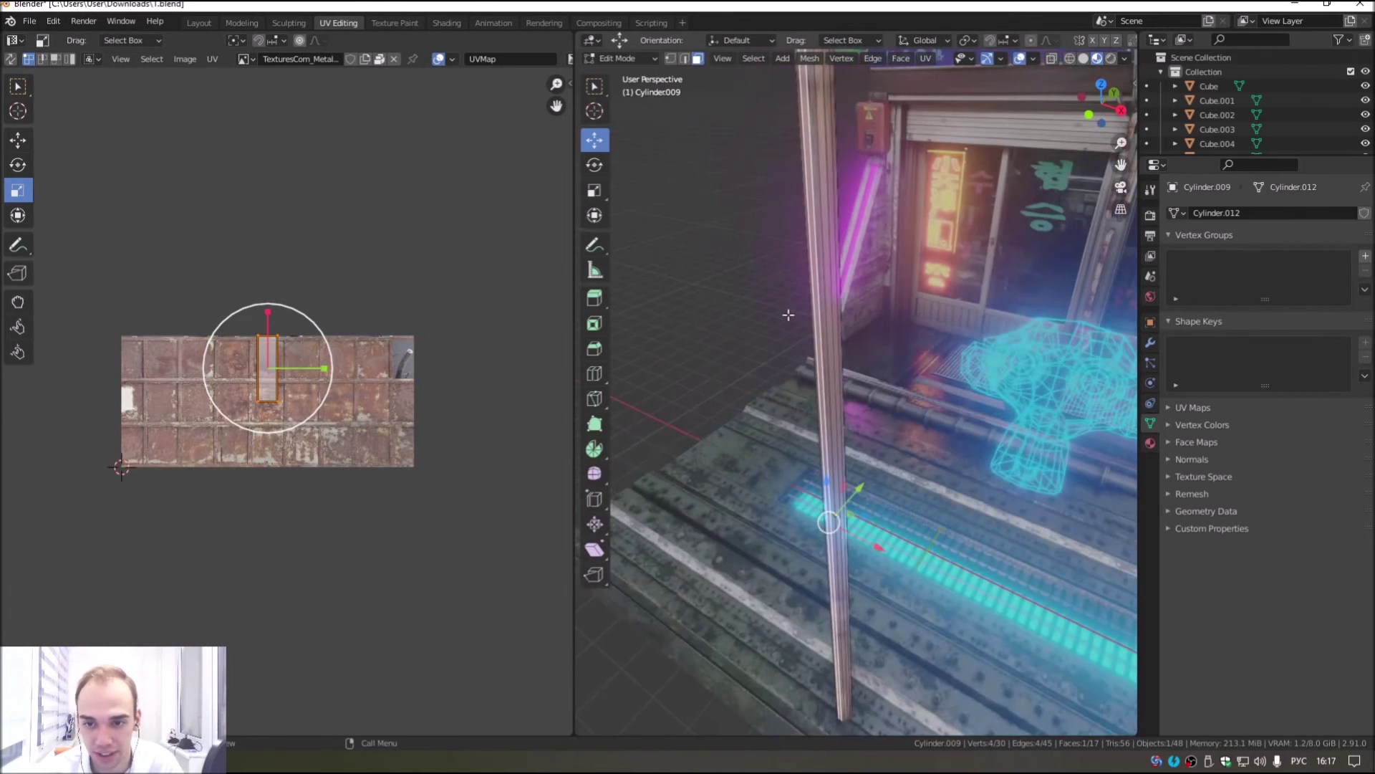
pyautogui.click(1072, 58)
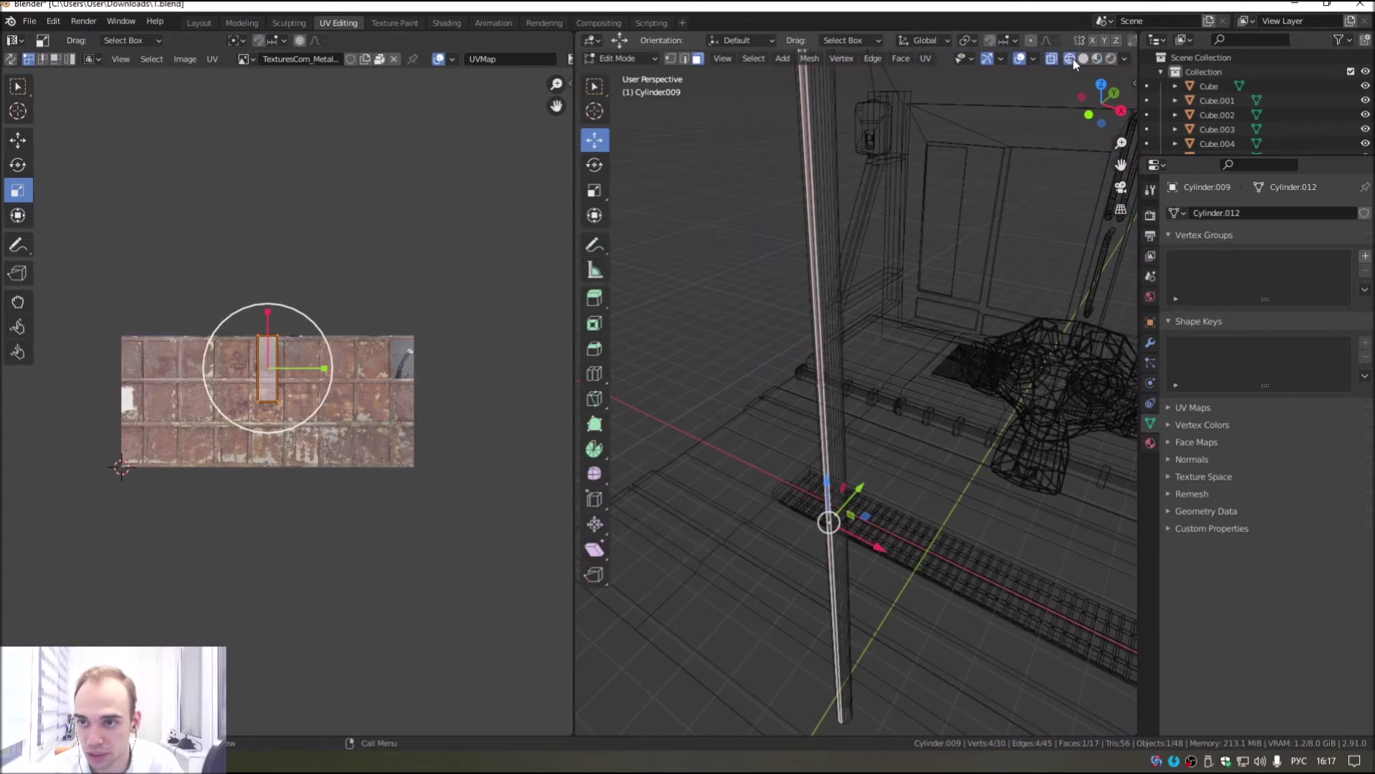
pyautogui.moveTo(887, 444); pyautogui.dragTo(926, 276, button='middle')
pyautogui.hotkey('ctrl', 'l')
pyautogui.click(1098, 60)
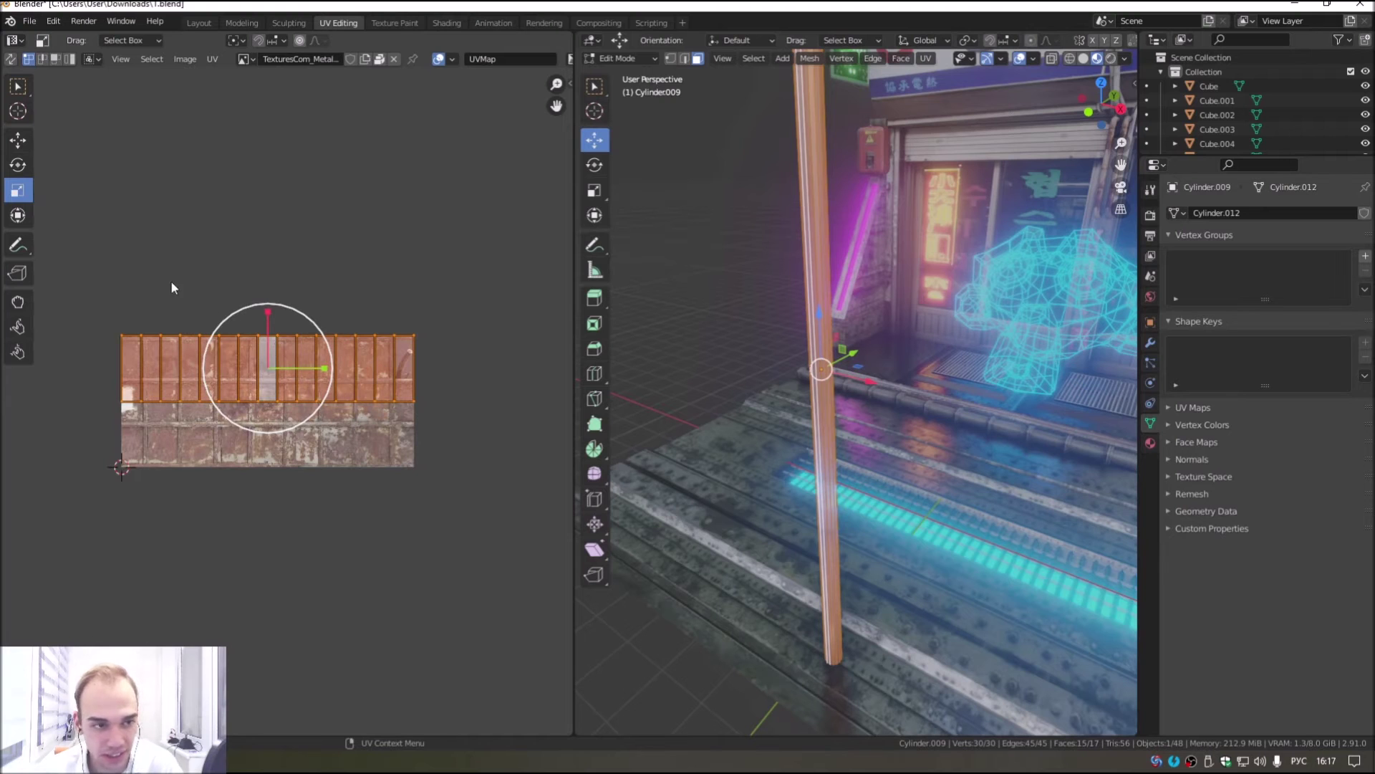
# Step: Scale the pole's UV strips up vertically and in horizontally, then return to Layout
pyautogui.moveTo(267, 313)
pyautogui.mouseDown()
pyautogui.moveTo(320, 183)
pyautogui.moveTo(369, 493)
pyautogui.moveTo(358, 473)
pyautogui.mouseUp()
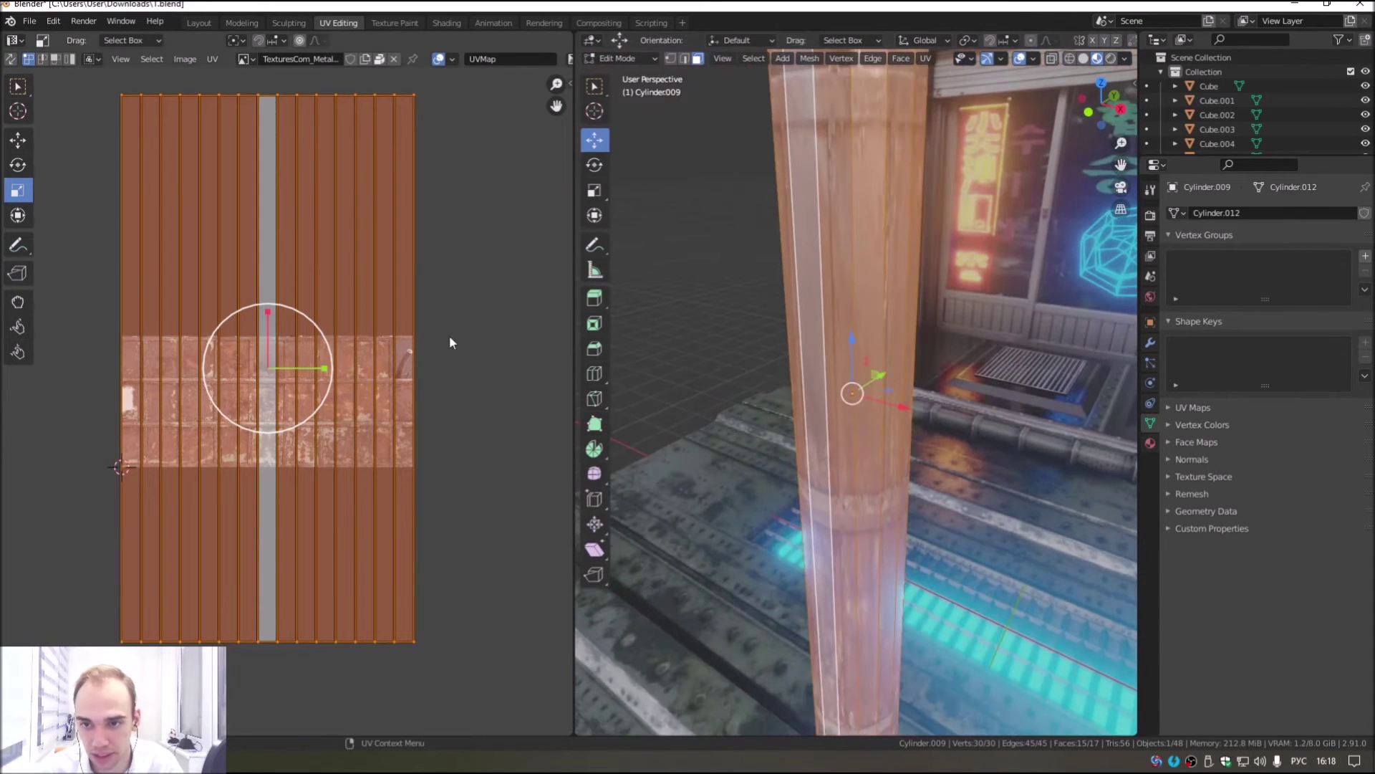
pyautogui.moveTo(267, 311); pyautogui.dragTo(271, 308)
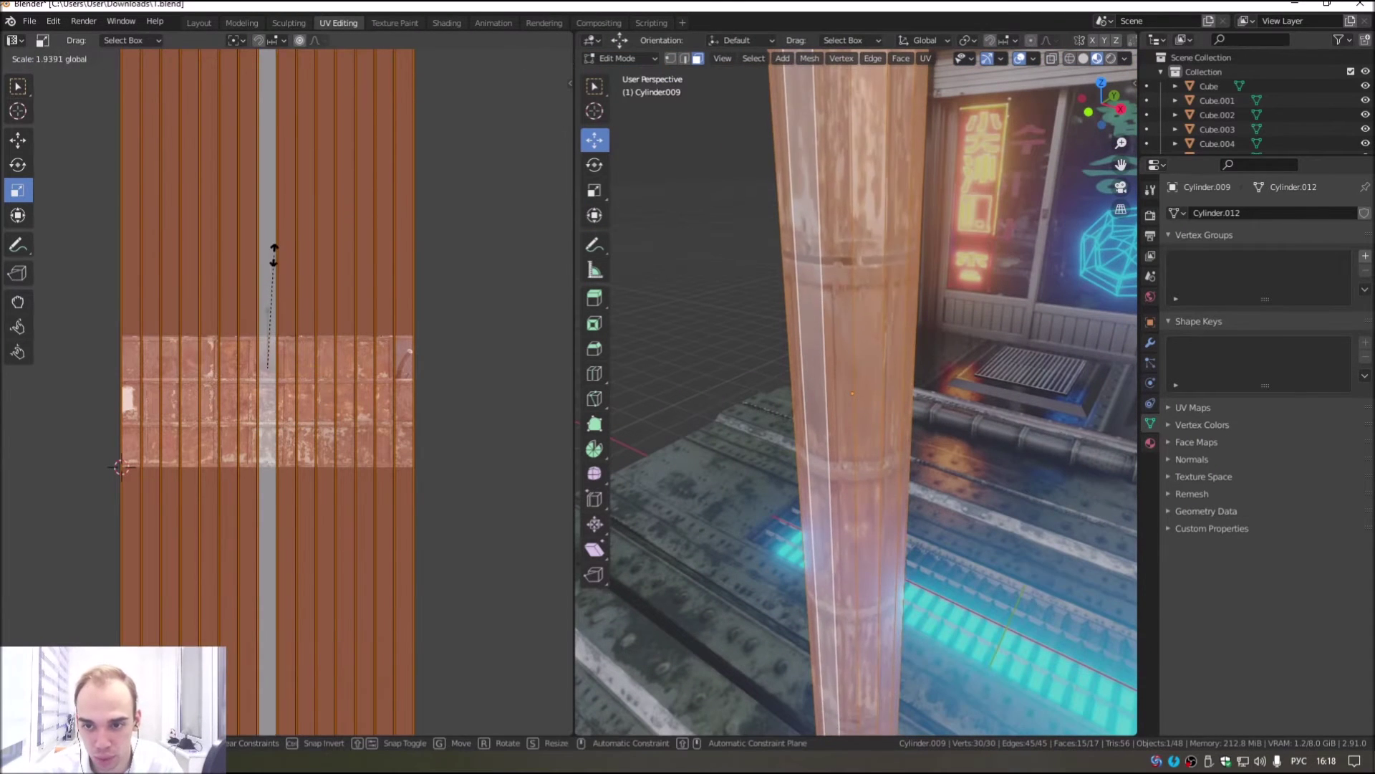
pyautogui.moveTo(274, 276); pyautogui.dragTo(299, 164)
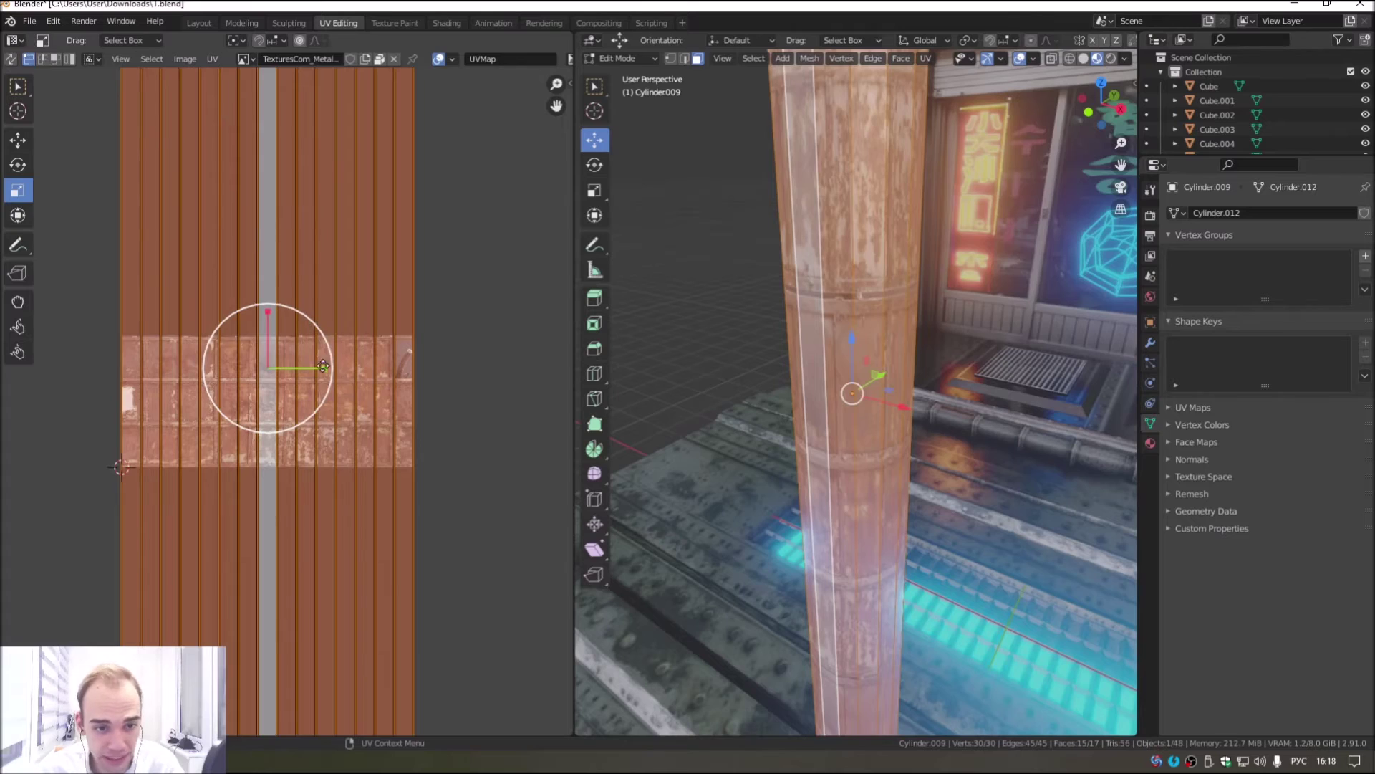
pyautogui.moveTo(325, 363); pyautogui.dragTo(298, 367)
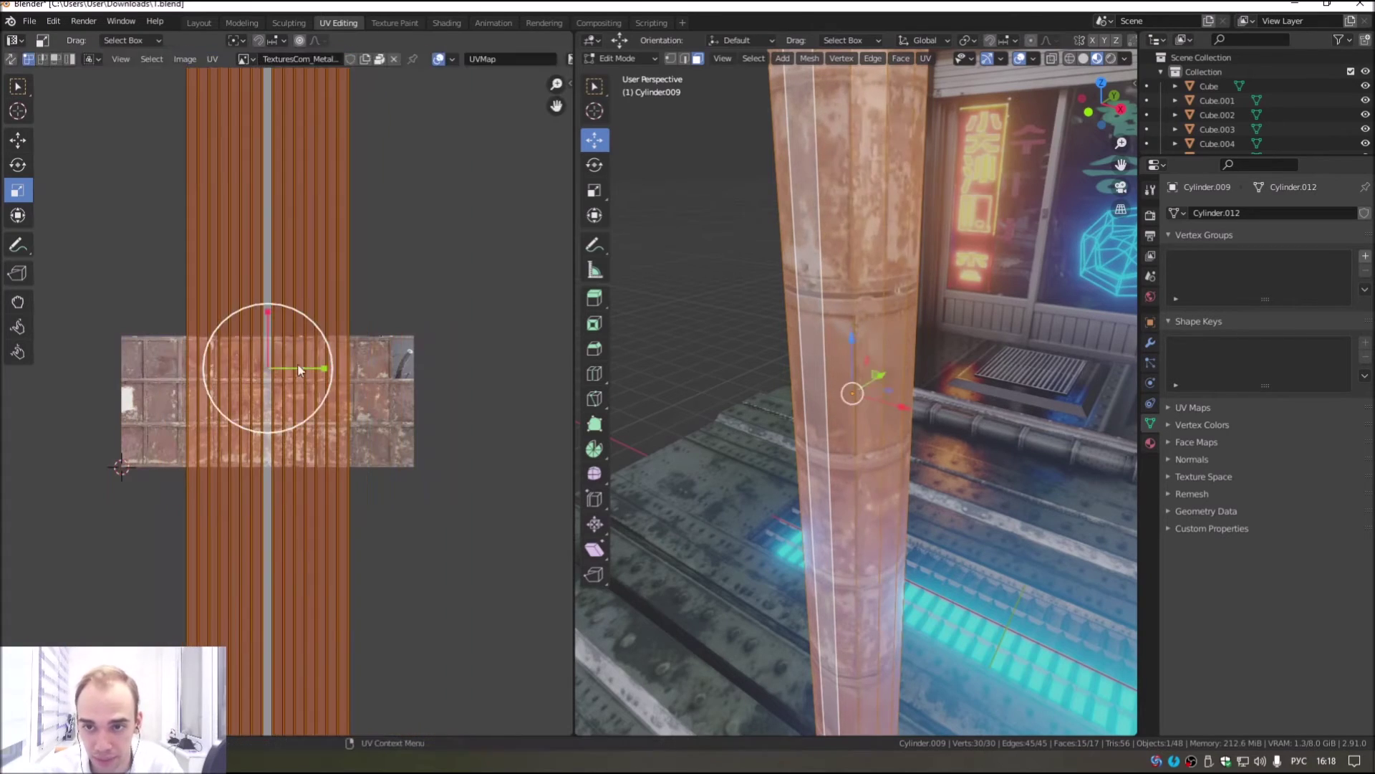
pyautogui.click(190, 23)
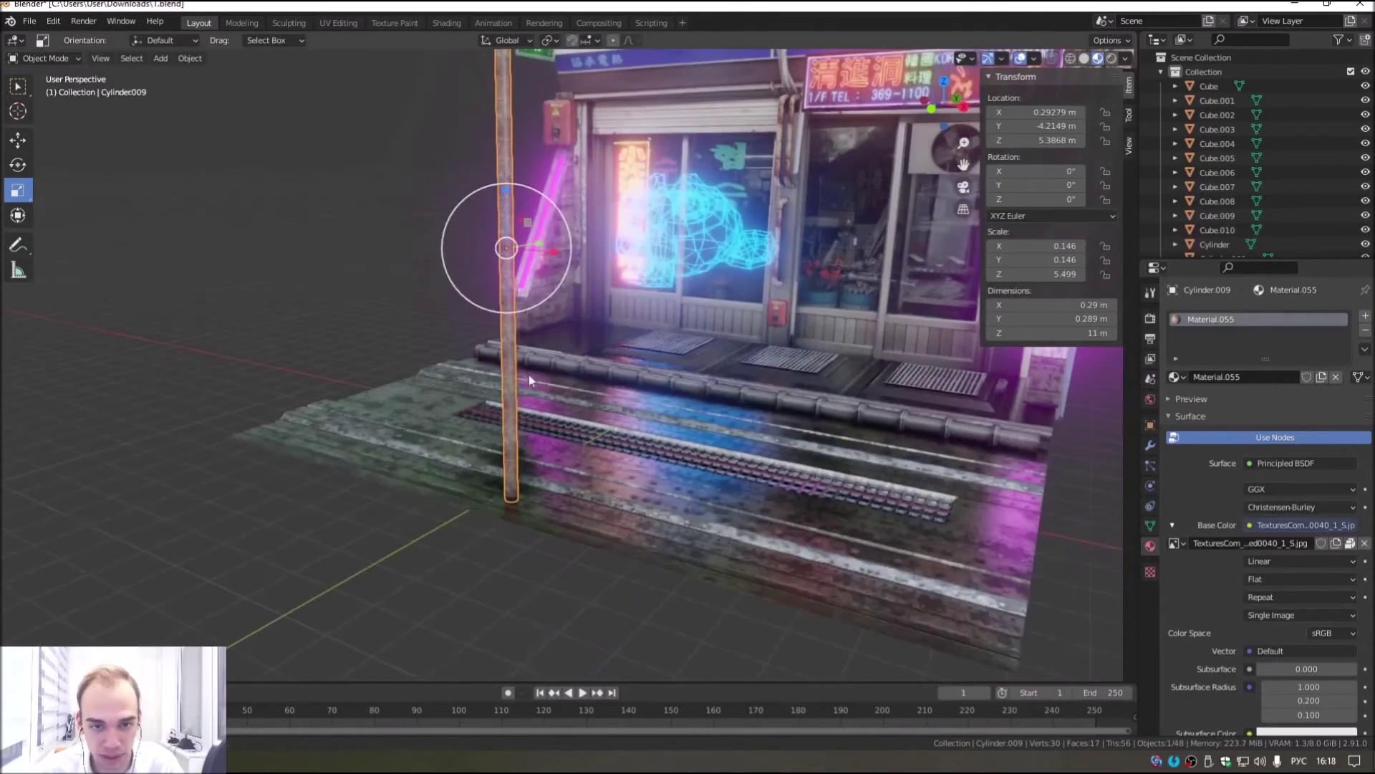
pyautogui.scroll(3, 528, 379)
pyautogui.moveTo(528, 387); pyautogui.dragTo(541, 434, button='middle')
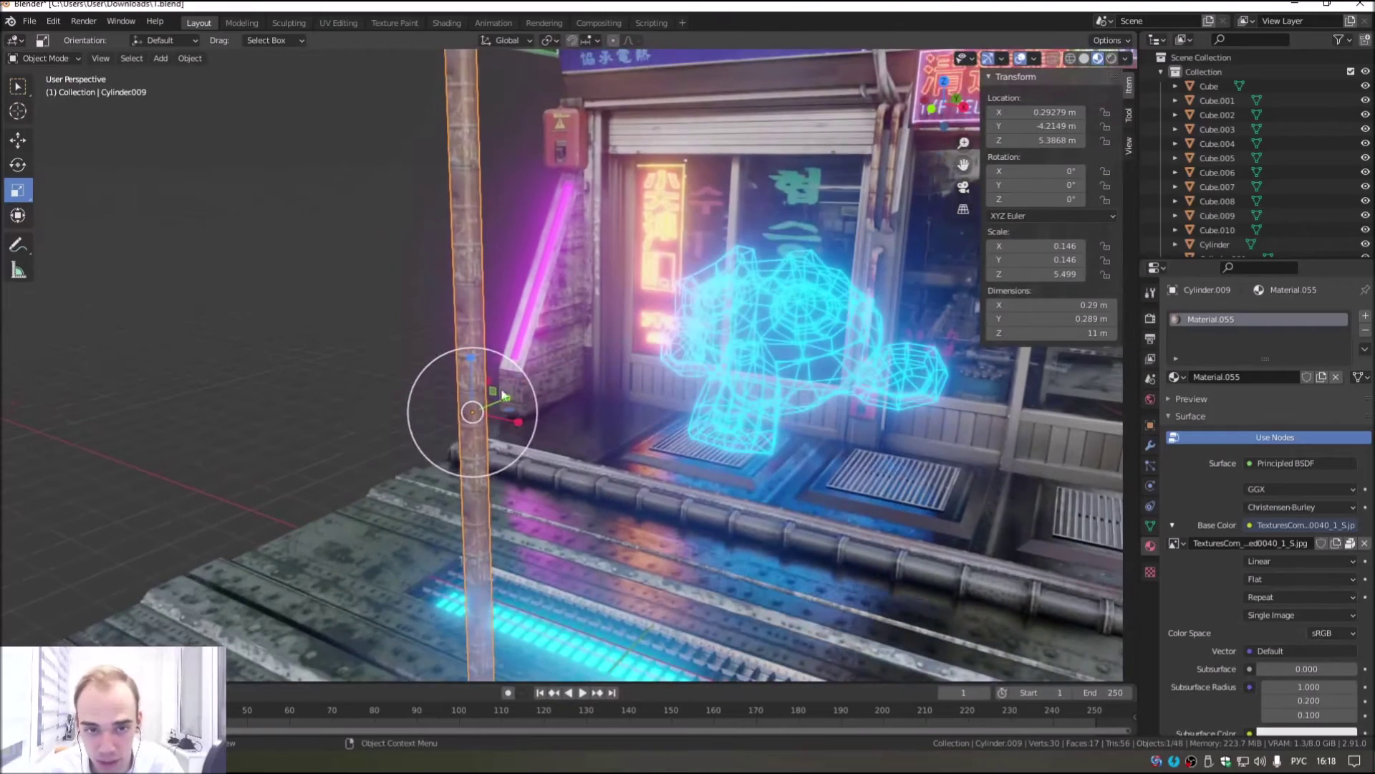
# Step: Apply Shade Smooth to the rusty pole
pyautogui.scroll(-2, 573, 387)
pyautogui.scroll(2, 543, 401)
pyautogui.scroll(3, 539, 398)
pyautogui.scroll(2, 545, 414)
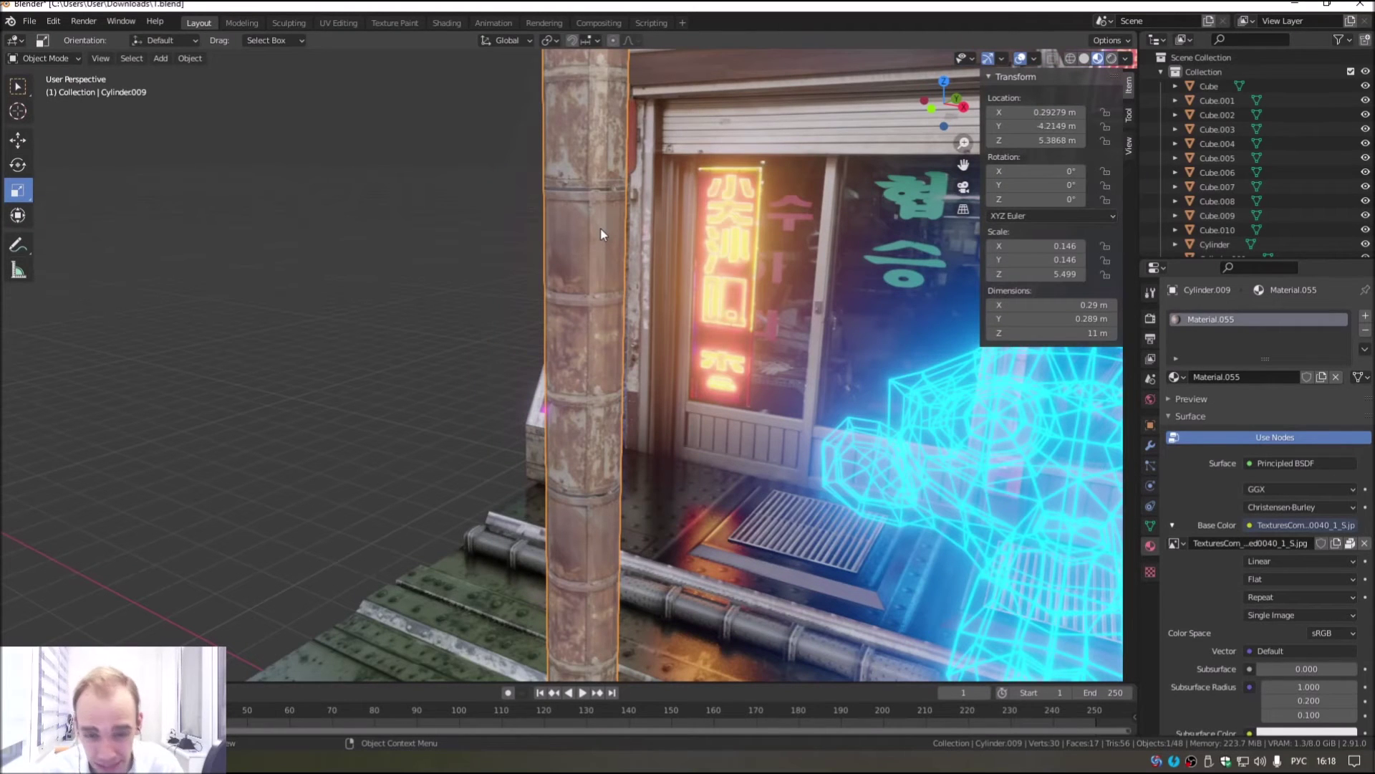
pyautogui.moveTo(593, 229); pyautogui.dragTo(580, 299, button='middle')
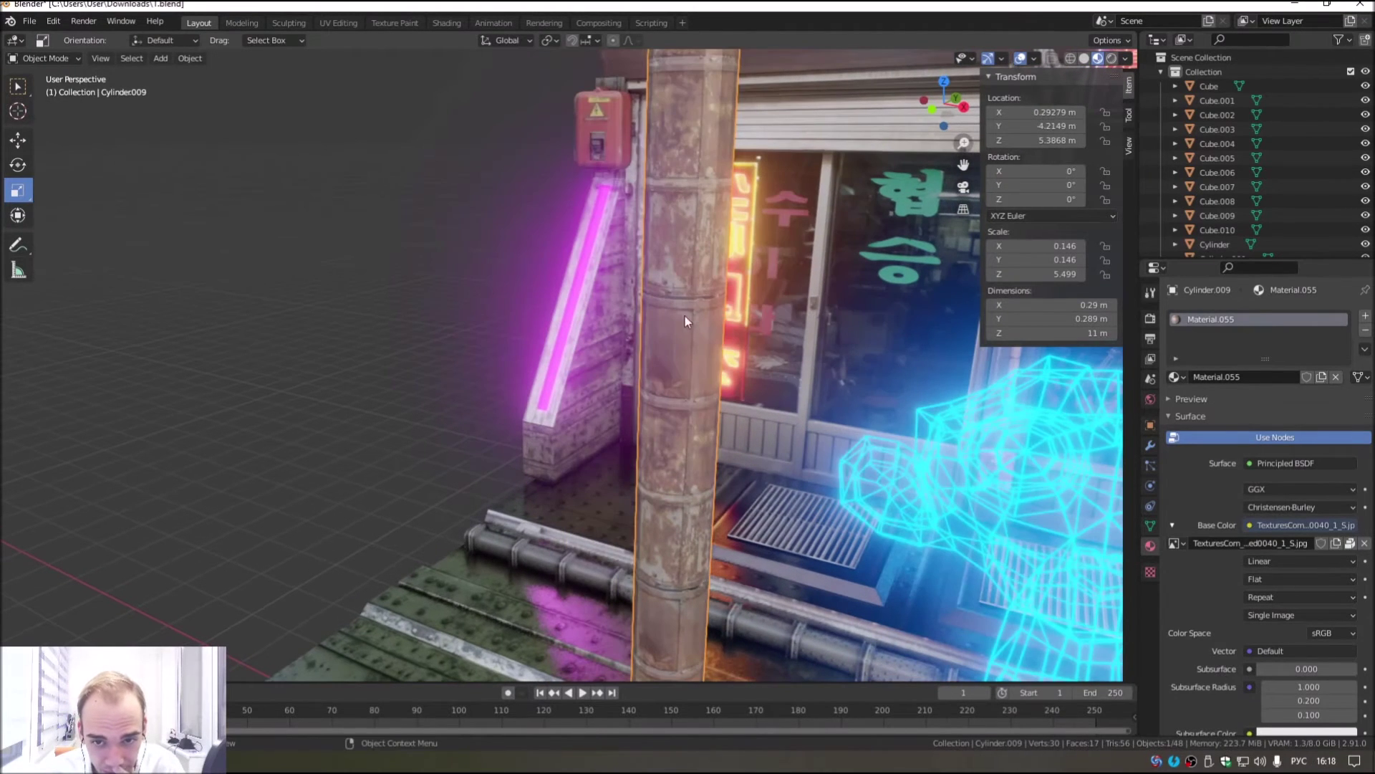
pyautogui.moveTo(686, 419); pyautogui.dragTo(647, 415, button='middle')
pyautogui.moveTo(437, 336); pyautogui.dragTo(349, 237, button='middle')
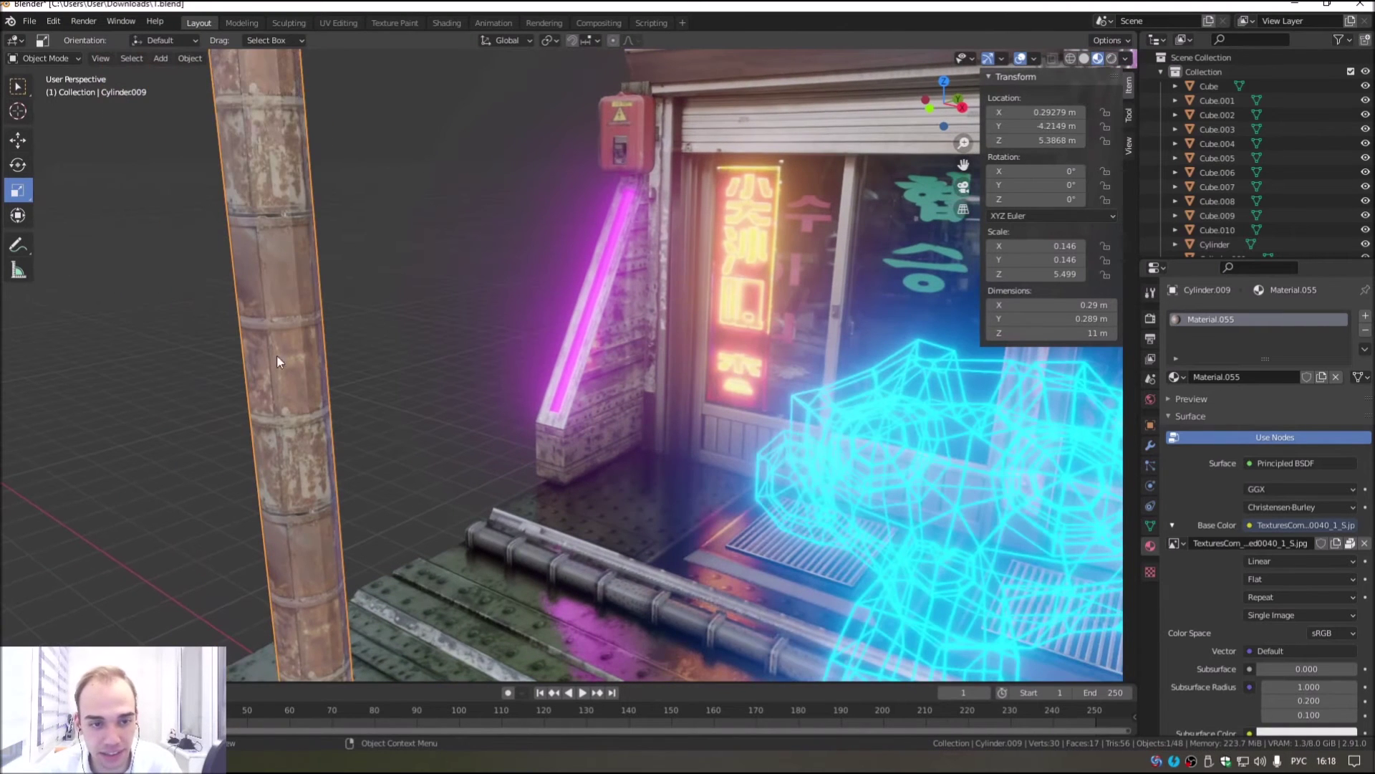
pyautogui.rightClick(371, 295)
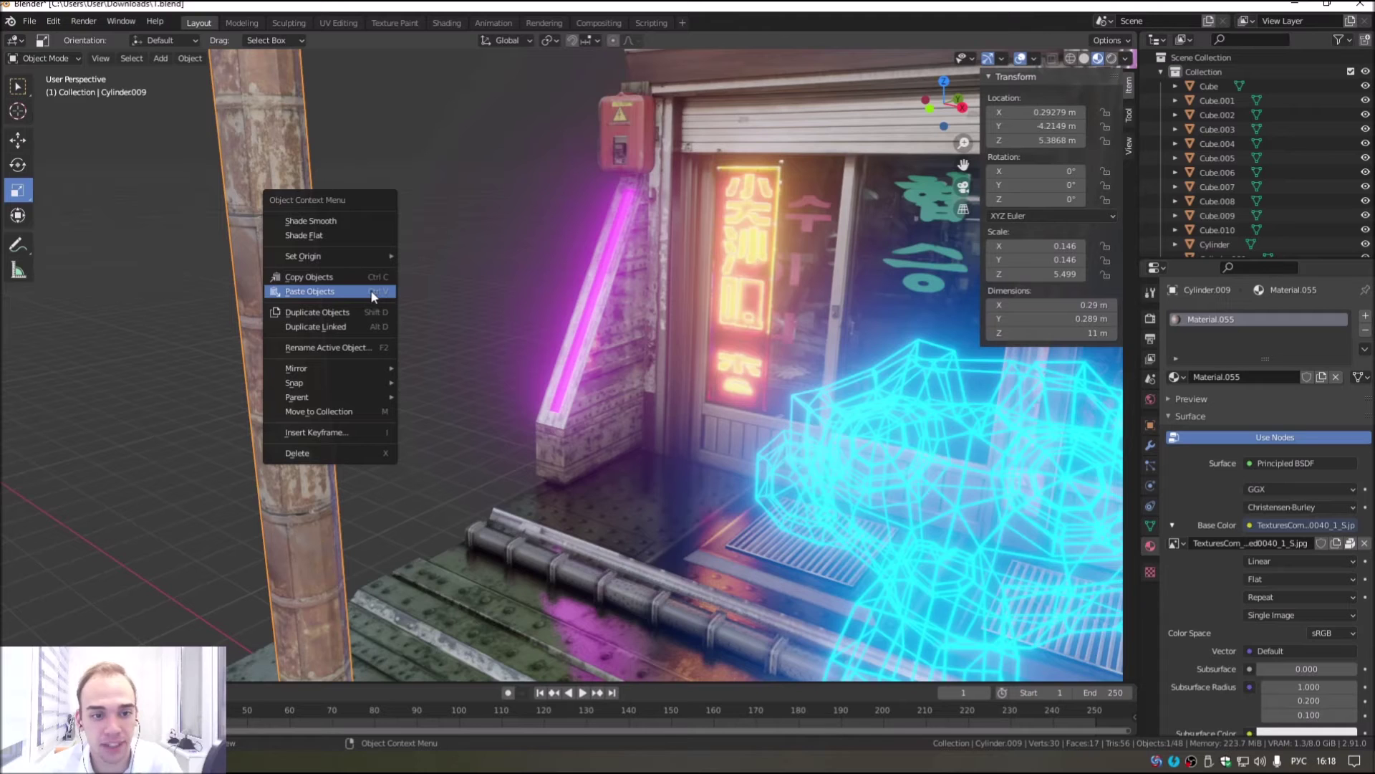
pyautogui.click(291, 221)
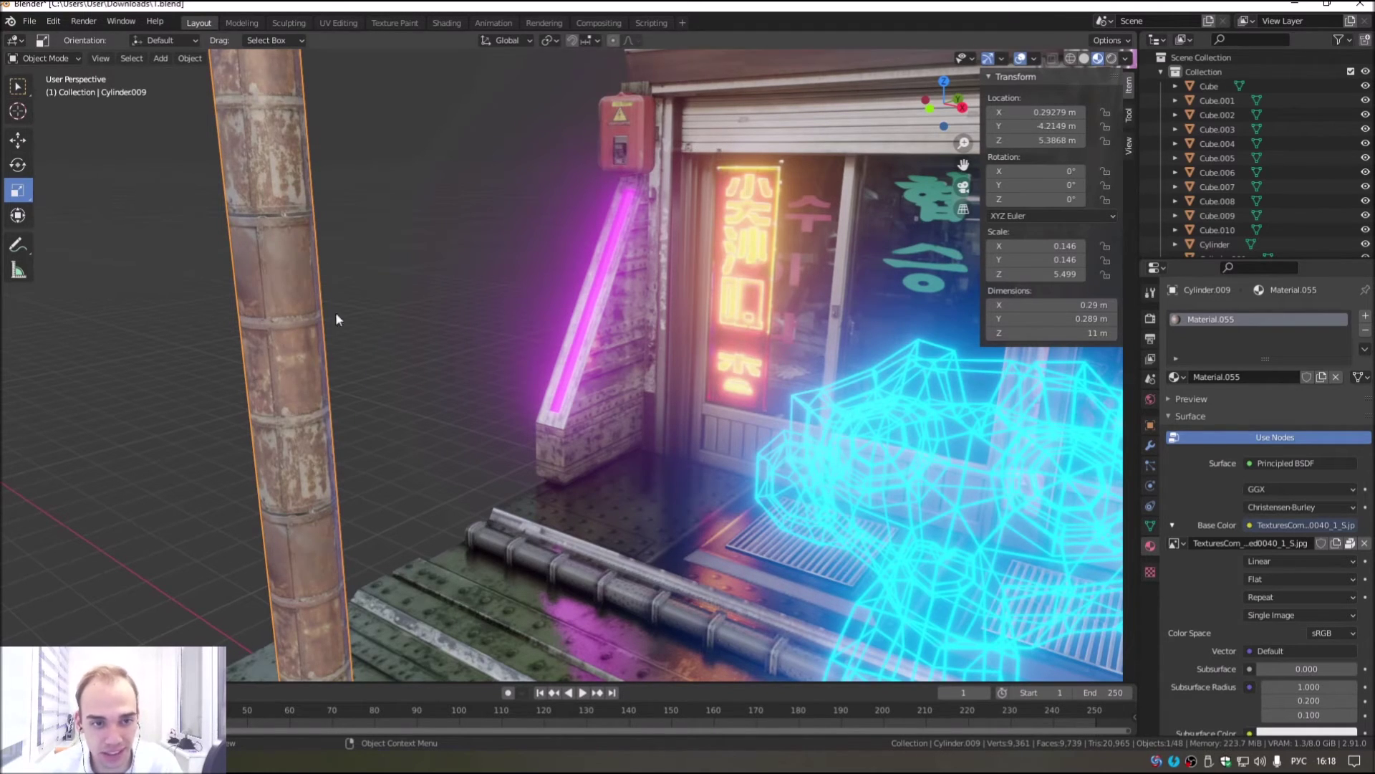
# Step: Zoom out to a wider view of the storefront and reopen the pole's context menu
pyautogui.moveTo(337, 319); pyautogui.dragTo(338, 380, button='middle')
pyautogui.scroll(-3, 1301, 673)
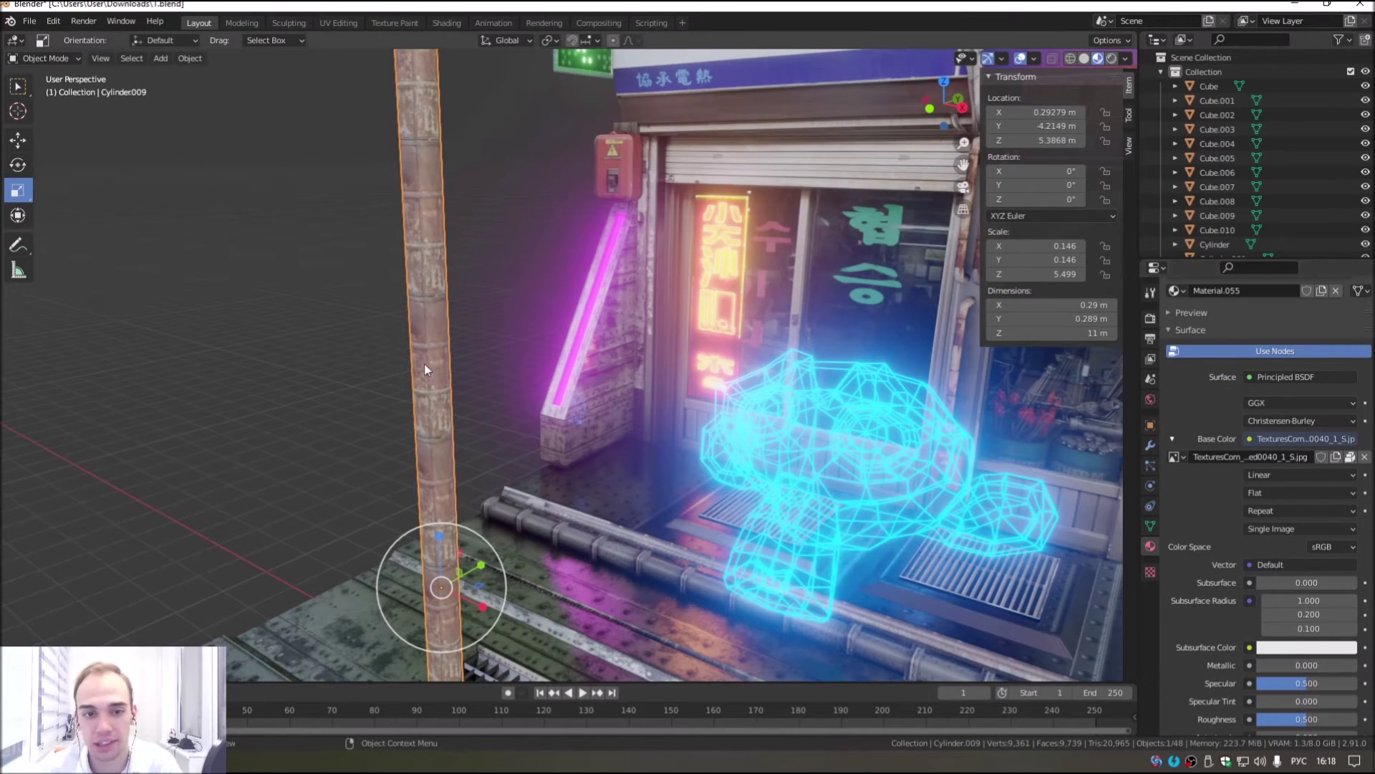
pyautogui.scroll(-2, 459, 389)
pyautogui.scroll(-2, 488, 386)
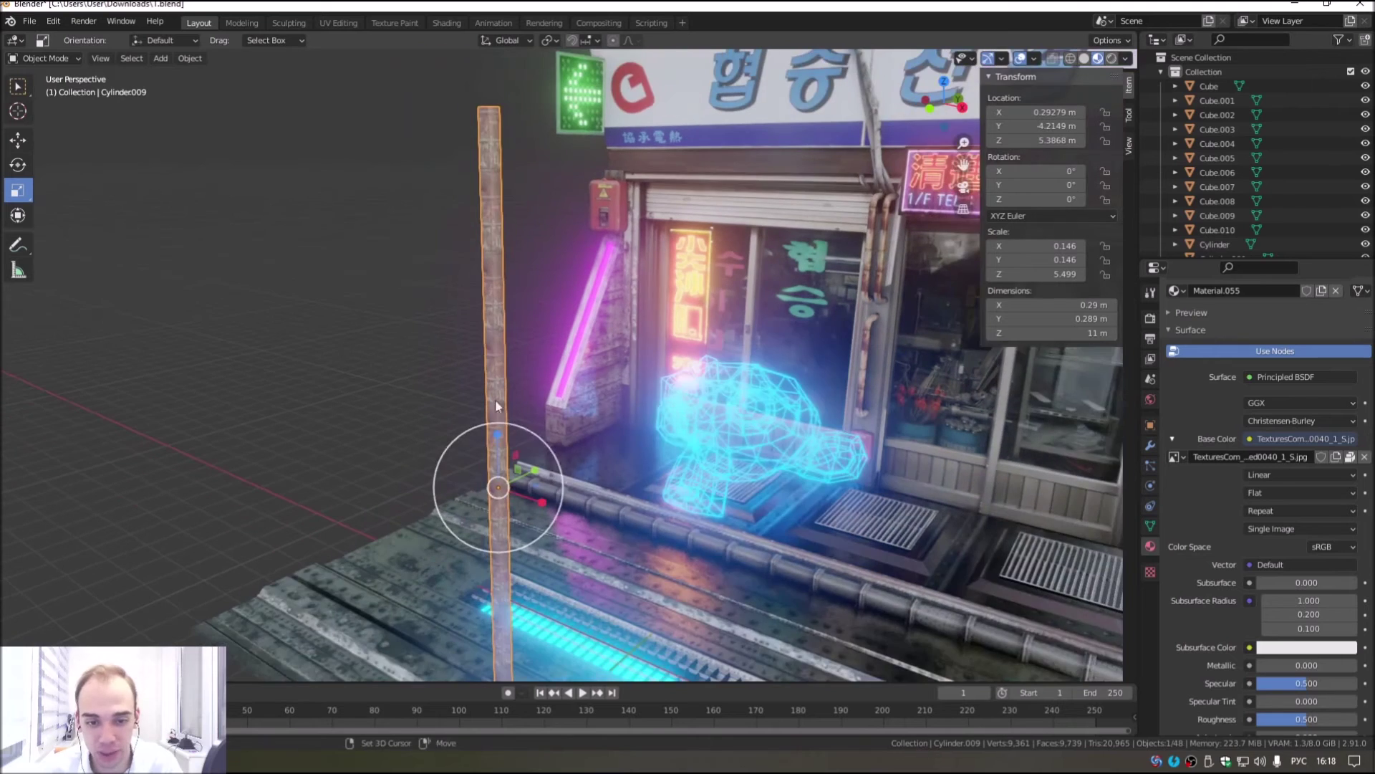
pyautogui.scroll(-2, 495, 398)
pyautogui.scroll(-2, 530, 451)
pyautogui.scroll(-1, 563, 506)
pyautogui.rightClick(367, 295)
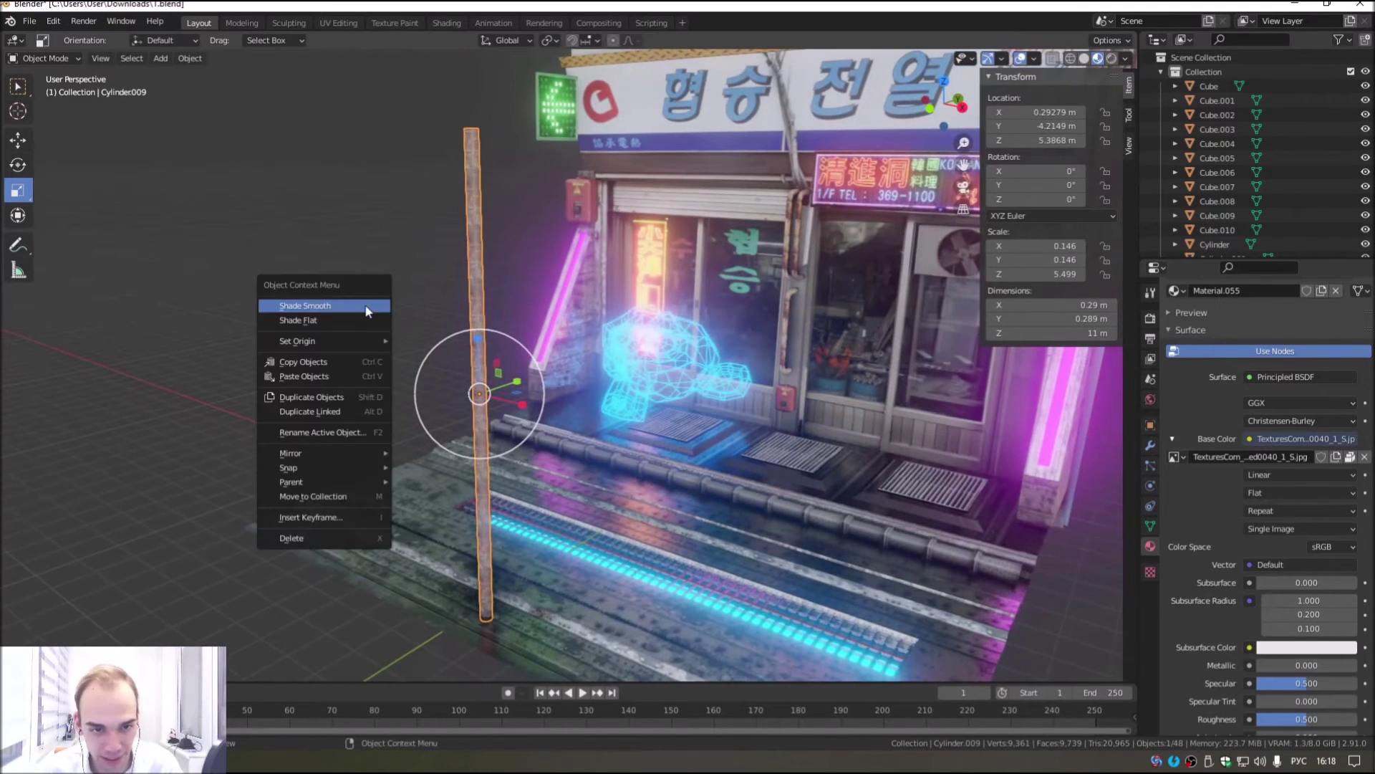
pyautogui.rightClick(275, 283)
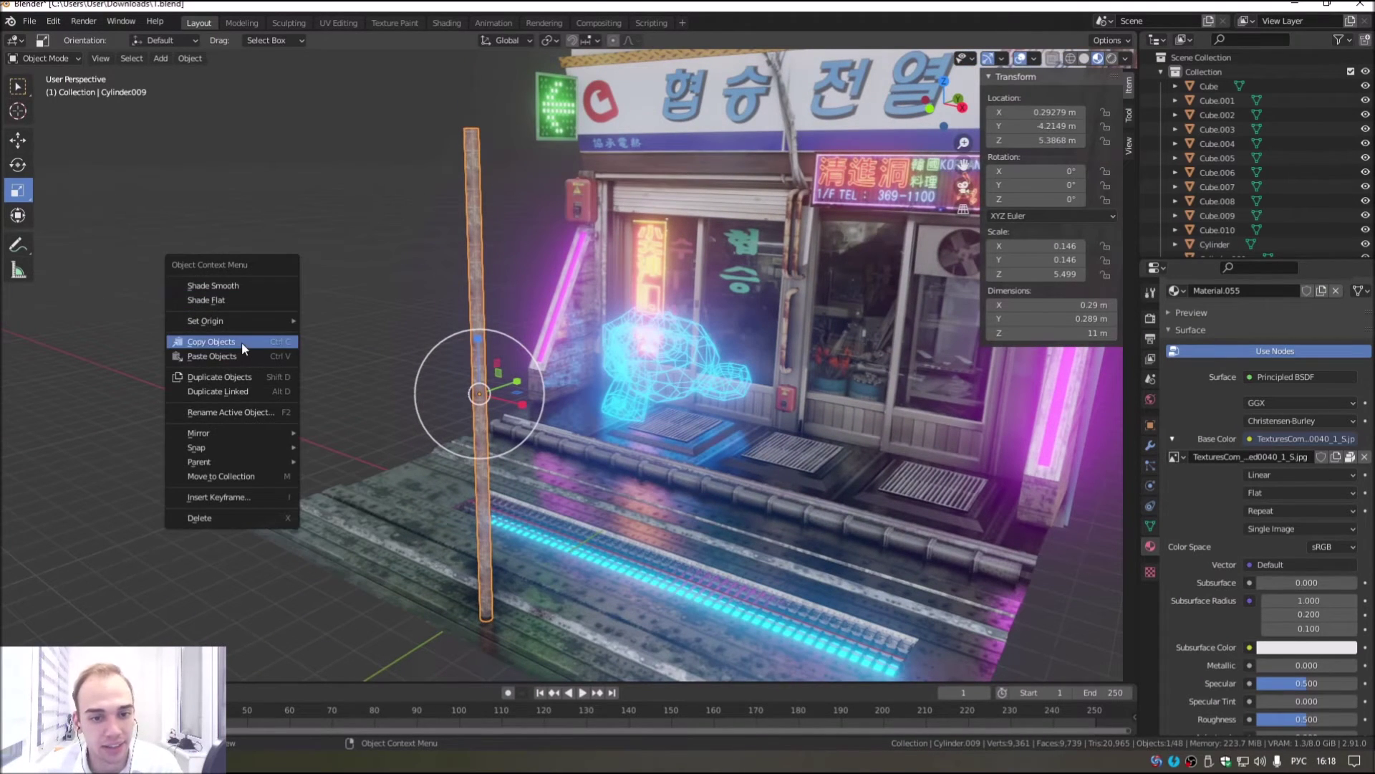
# Step: Paste a copy of the pole and rotate it 90° on Y to lie horizontal
pyautogui.click(242, 342)
pyautogui.rightClick(243, 341)
pyautogui.click(244, 342)
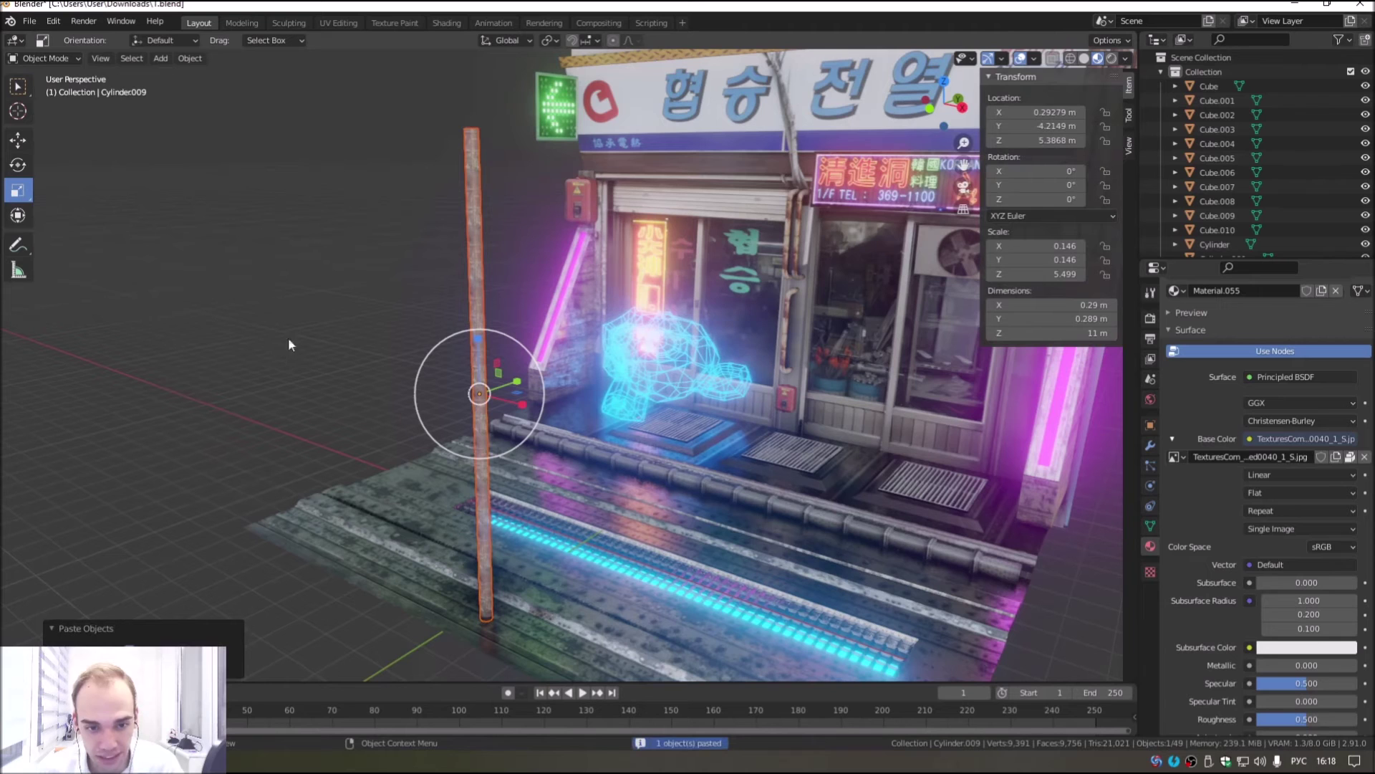
pyautogui.click(18, 165)
pyautogui.hotkey('ctrl', 'v')
pyautogui.moveTo(1039, 199)
pyautogui.mouseDown()
pyautogui.moveTo(1057, 199)
pyautogui.moveTo(1039, 199)
pyautogui.moveTo(1042, 185)
pyautogui.mouseUp()
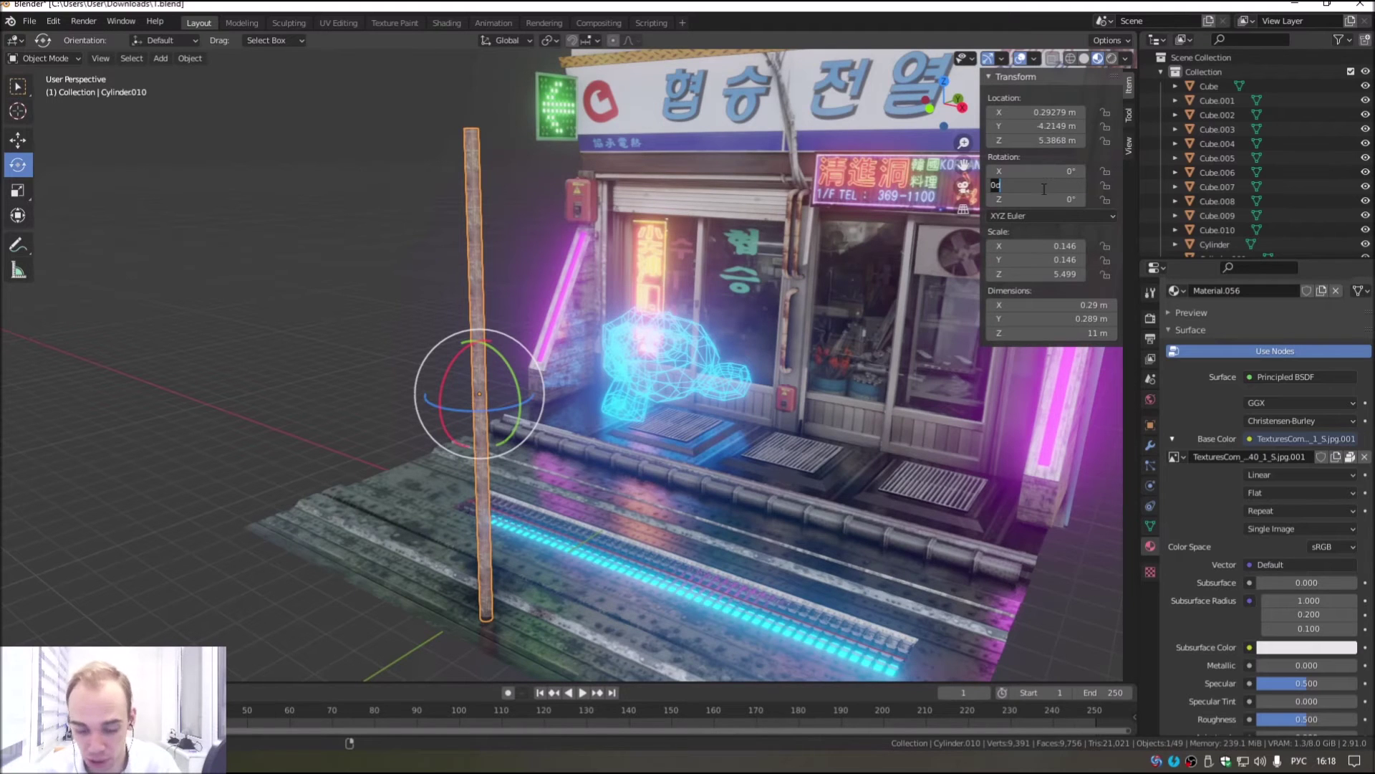
pyautogui.press('Return')
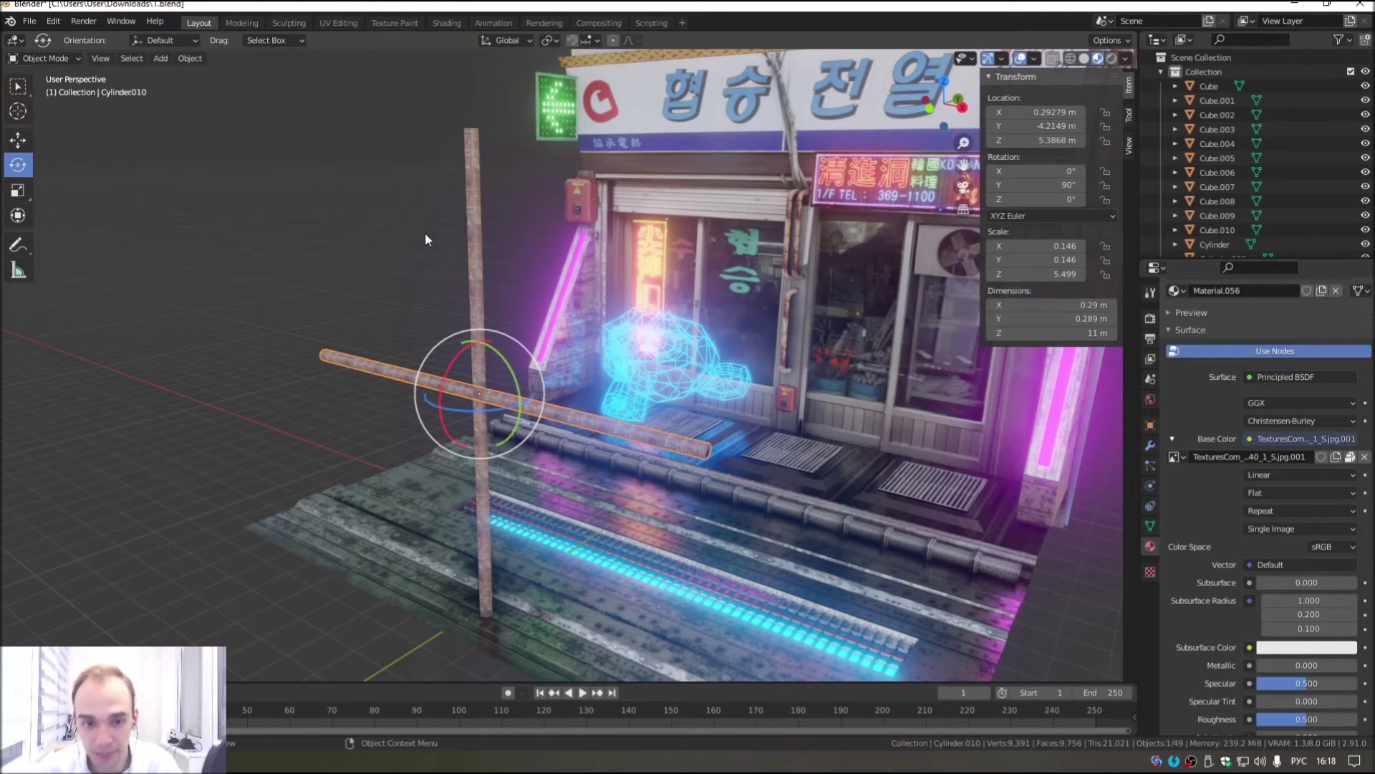
# Step: Raise the horizontal copy near the pole's top as a crossbar about 4.18 m long
pyautogui.click(18, 193)
pyautogui.moveTo(525, 447); pyautogui.dragTo(488, 400)
pyautogui.hotkey('shift', 'space')
pyautogui.press('g')
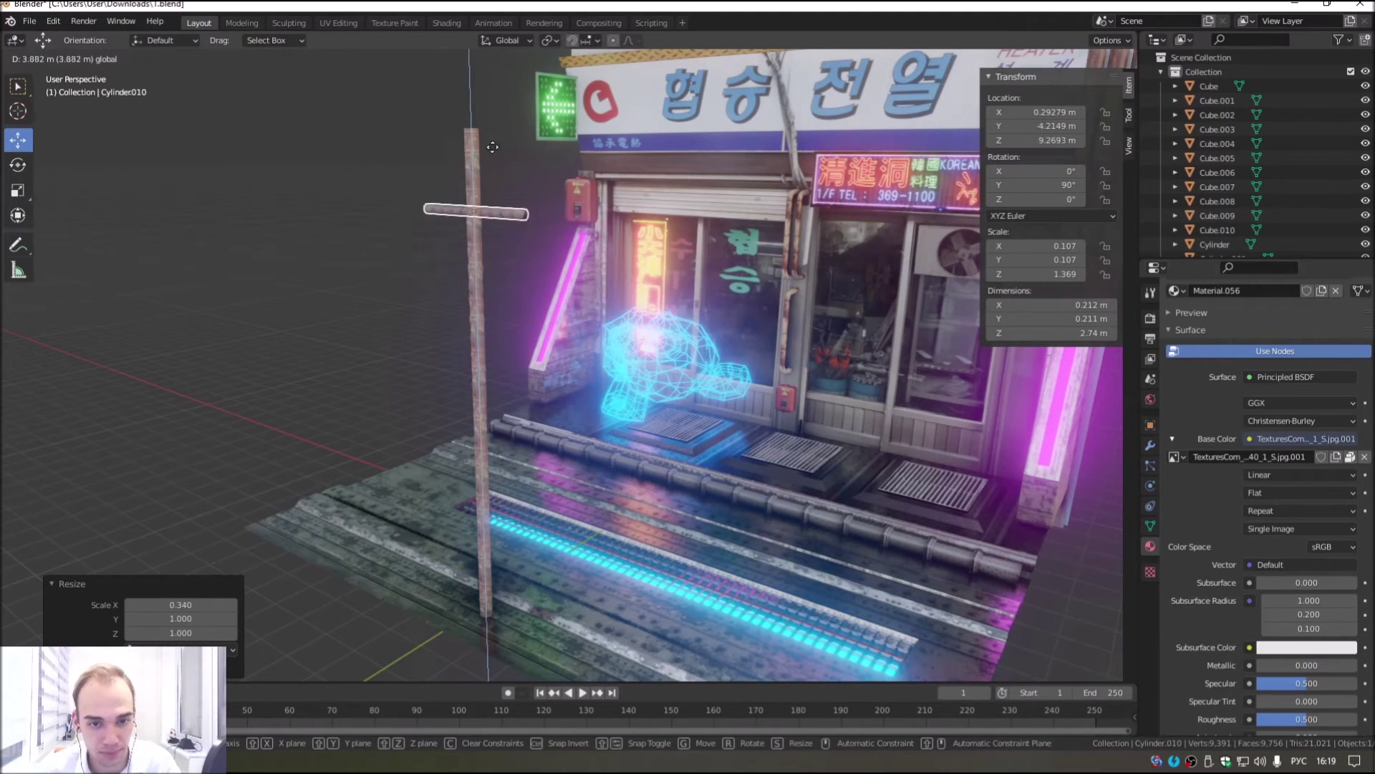
pyautogui.moveTo(476, 338); pyautogui.dragTo(298, 136)
pyautogui.click(19, 167)
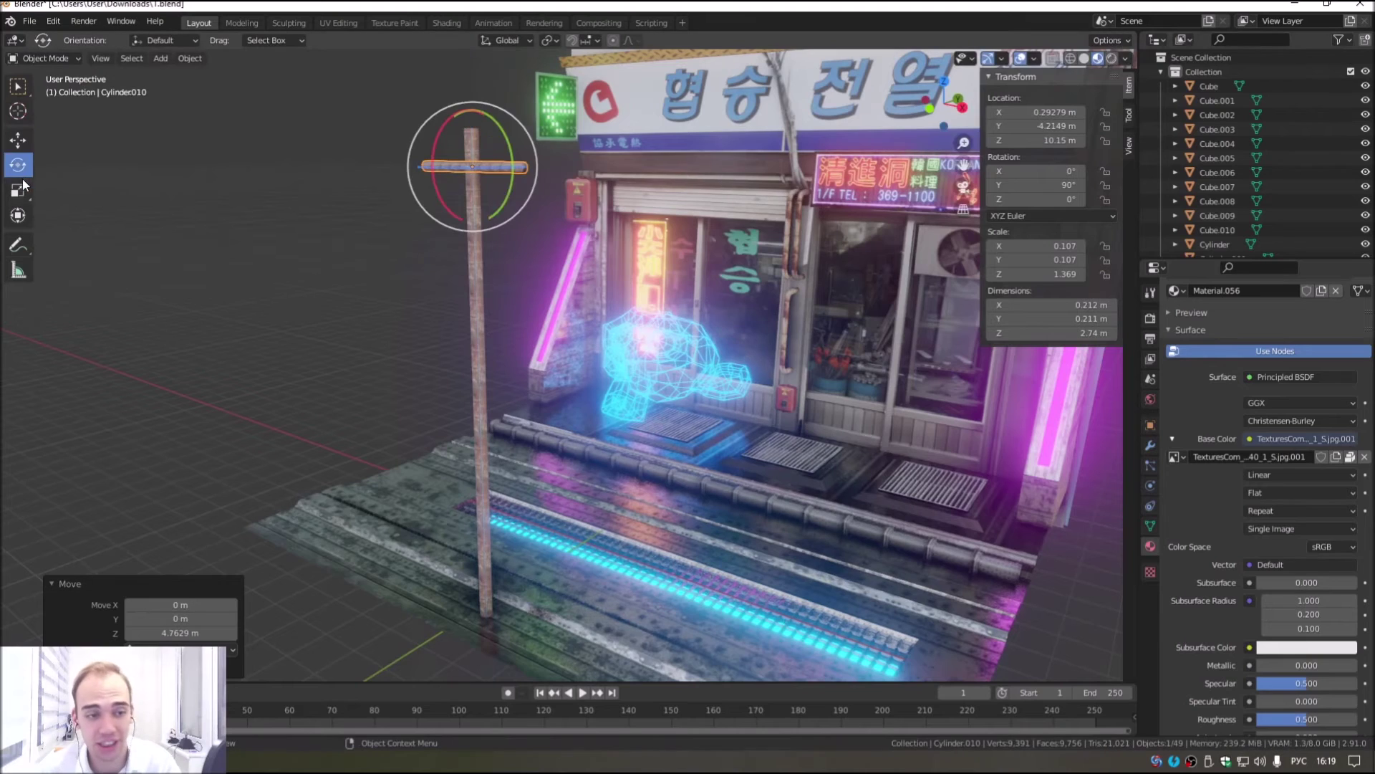
pyautogui.moveTo(493, 196); pyautogui.dragTo(689, 385, button='middle')
pyautogui.moveTo(719, 435); pyautogui.dragTo(752, 444)
pyautogui.scroll(4, 752, 444)
pyautogui.moveTo(752, 444); pyautogui.dragTo(592, 385, button='middle')
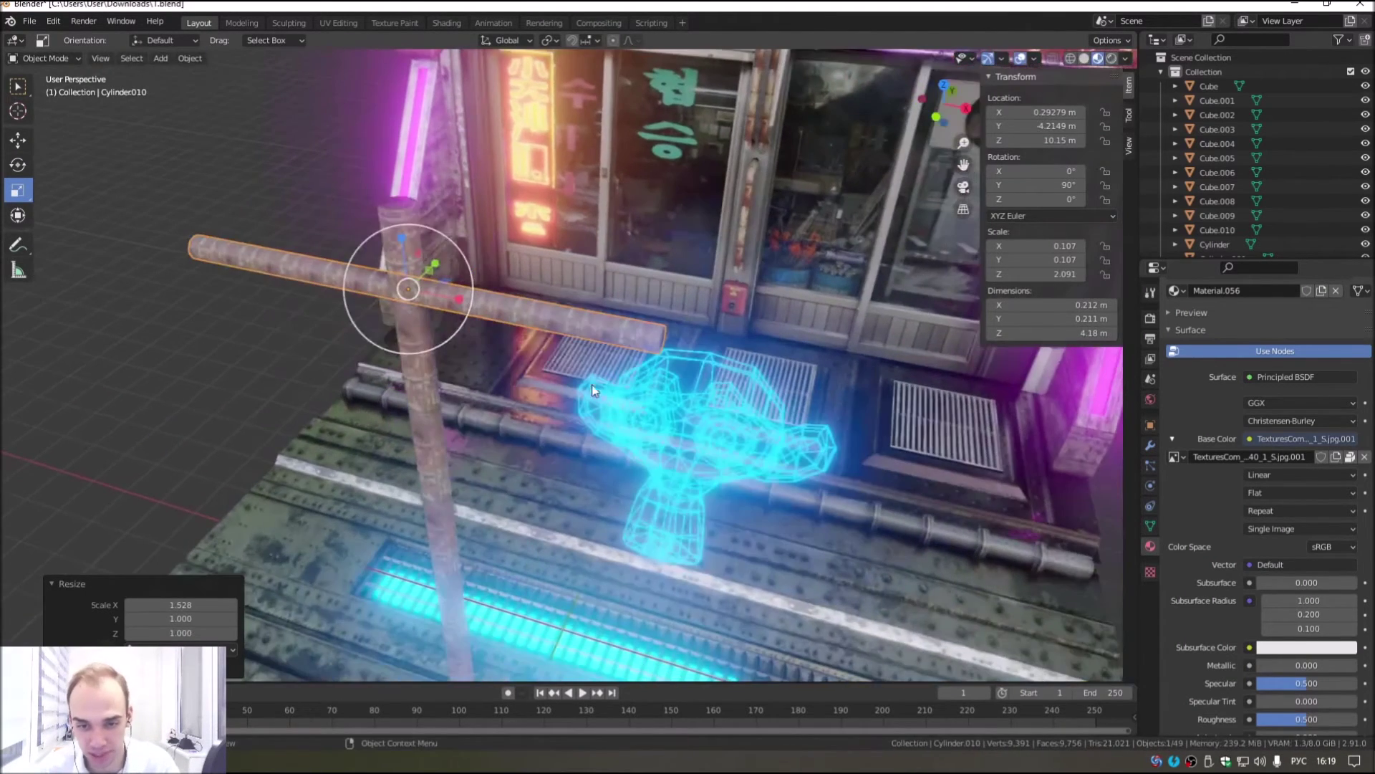
# Step: Copy-paste the crossbar and place the copy about 1 m below the first
pyautogui.click(18, 140)
pyautogui.moveTo(214, 215); pyautogui.dragTo(264, 250, button='middle')
pyautogui.rightClick(264, 251)
pyautogui.click(246, 242)
pyautogui.rightClick(243, 248)
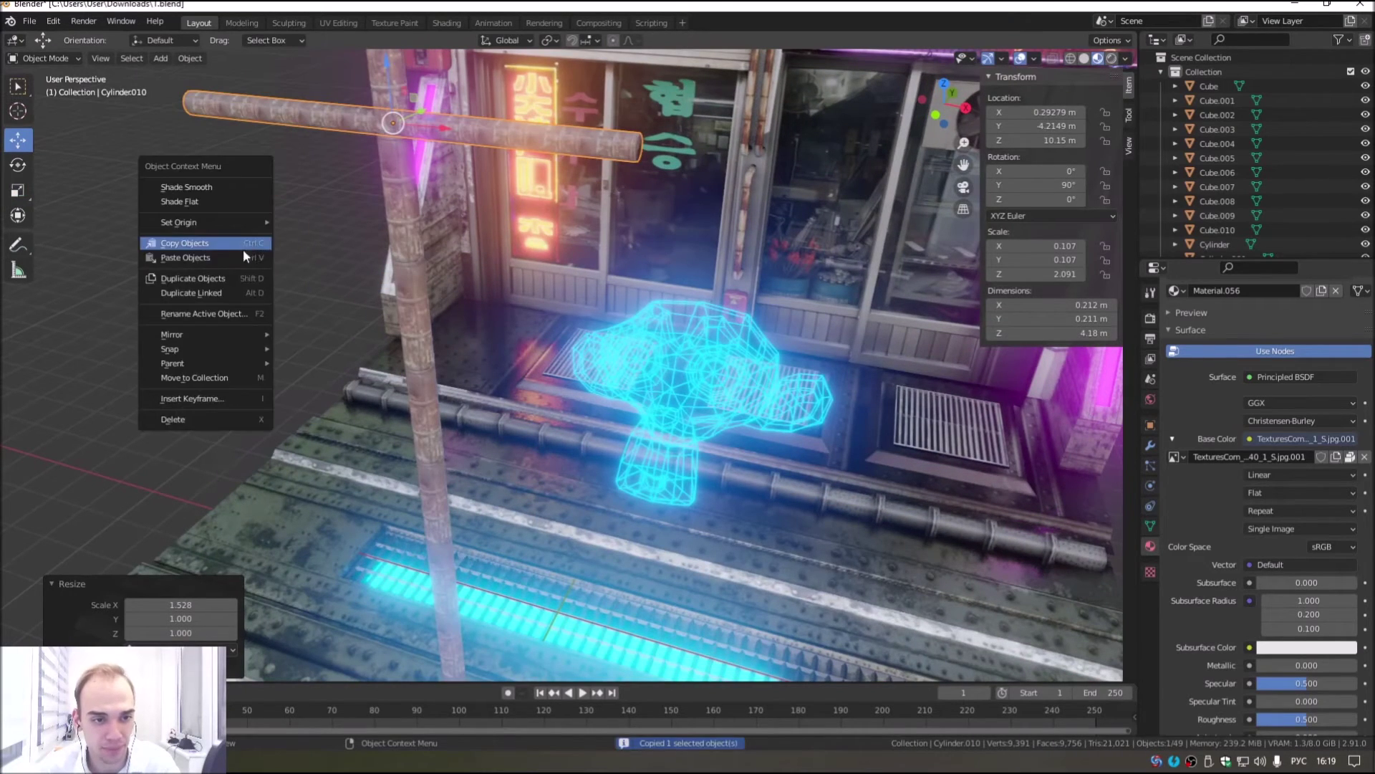
pyautogui.click(243, 258)
pyautogui.press('g')
pyautogui.click(428, 196)
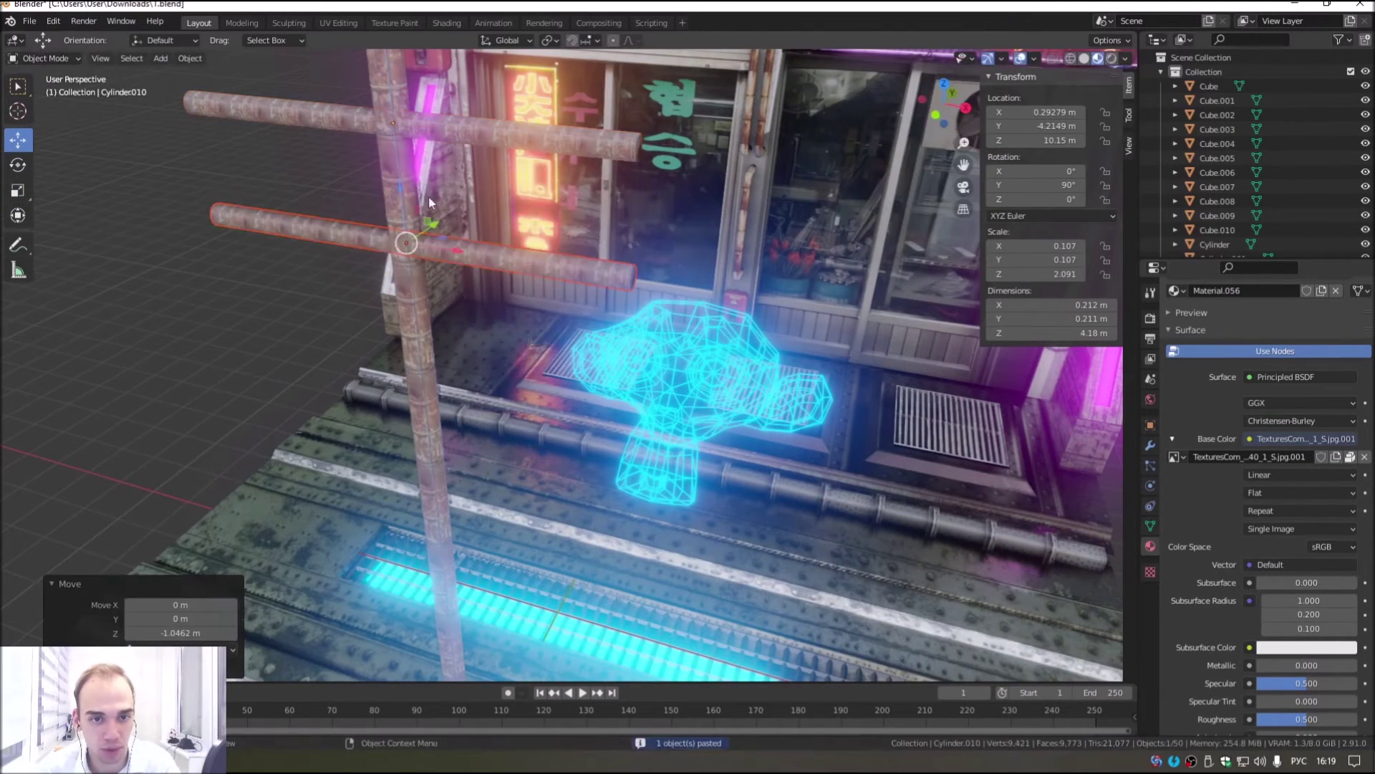
# Step: Shorten the lower crossbar
pyautogui.moveTo(428, 196); pyautogui.dragTo(536, 342, button='middle')
pyautogui.click(15, 189)
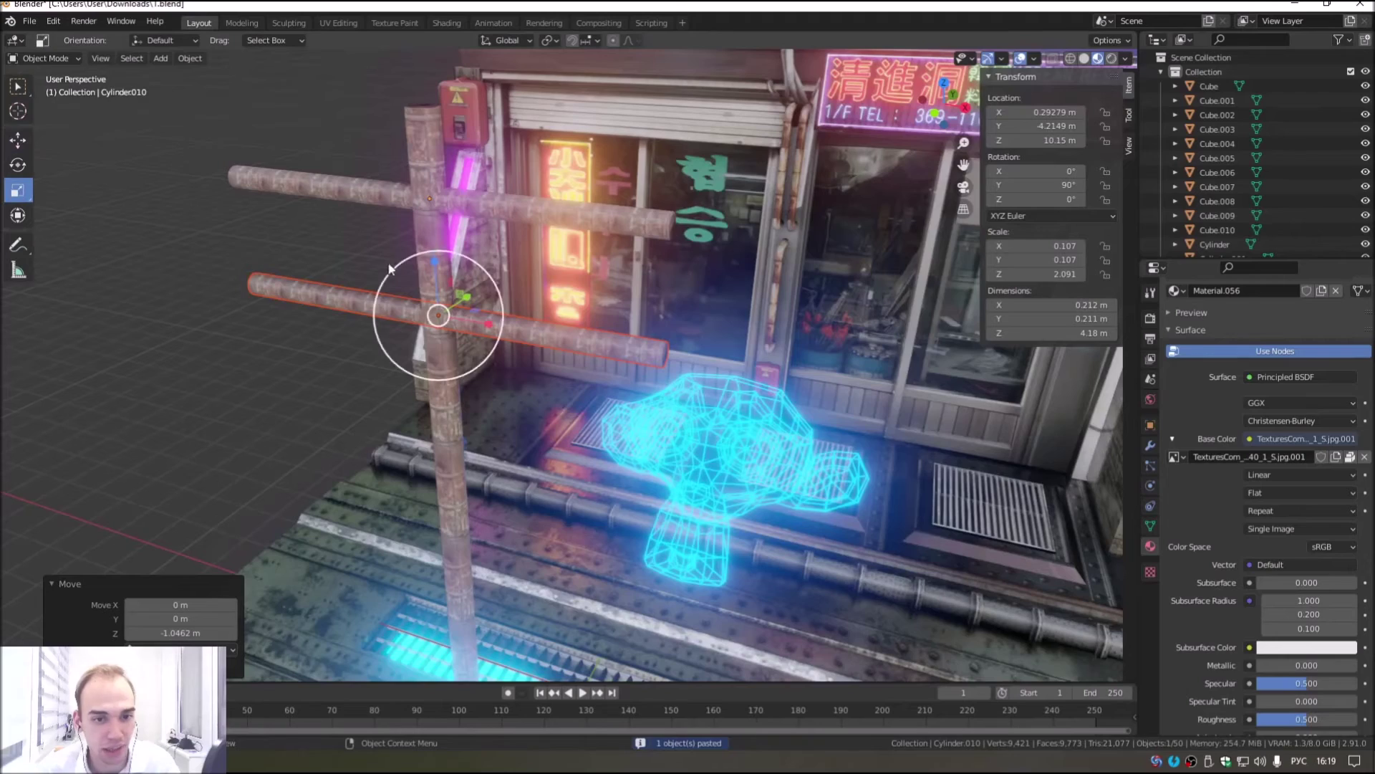
pyautogui.moveTo(489, 324); pyautogui.dragTo(472, 321)
pyautogui.moveTo(473, 320)
pyautogui.mouseDown(button='middle')
pyautogui.moveTo(399, 311)
pyautogui.moveTo(535, 361)
pyautogui.moveTo(502, 275)
pyautogui.mouseUp(button='middle')
pyautogui.scroll(-4, 502, 275)
pyautogui.scroll(2, 506, 346)
pyautogui.scroll(2, 462, 359)
pyautogui.click(452, 399)
# Step: Stretch the pole along Z to make it taller, then raise it
pyautogui.scroll(-3, 458, 398)
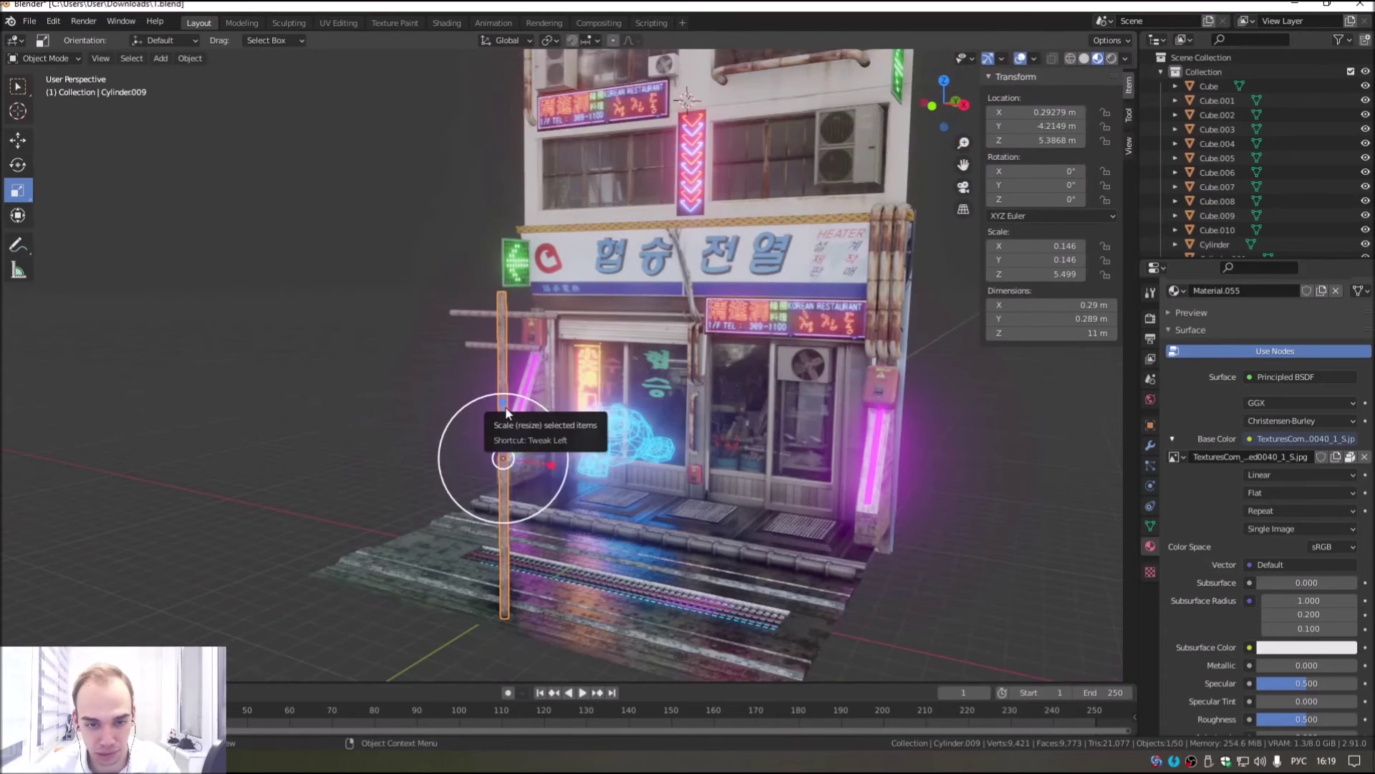
pyautogui.moveTo(505, 406); pyautogui.dragTo(504, 398)
pyautogui.press('z')
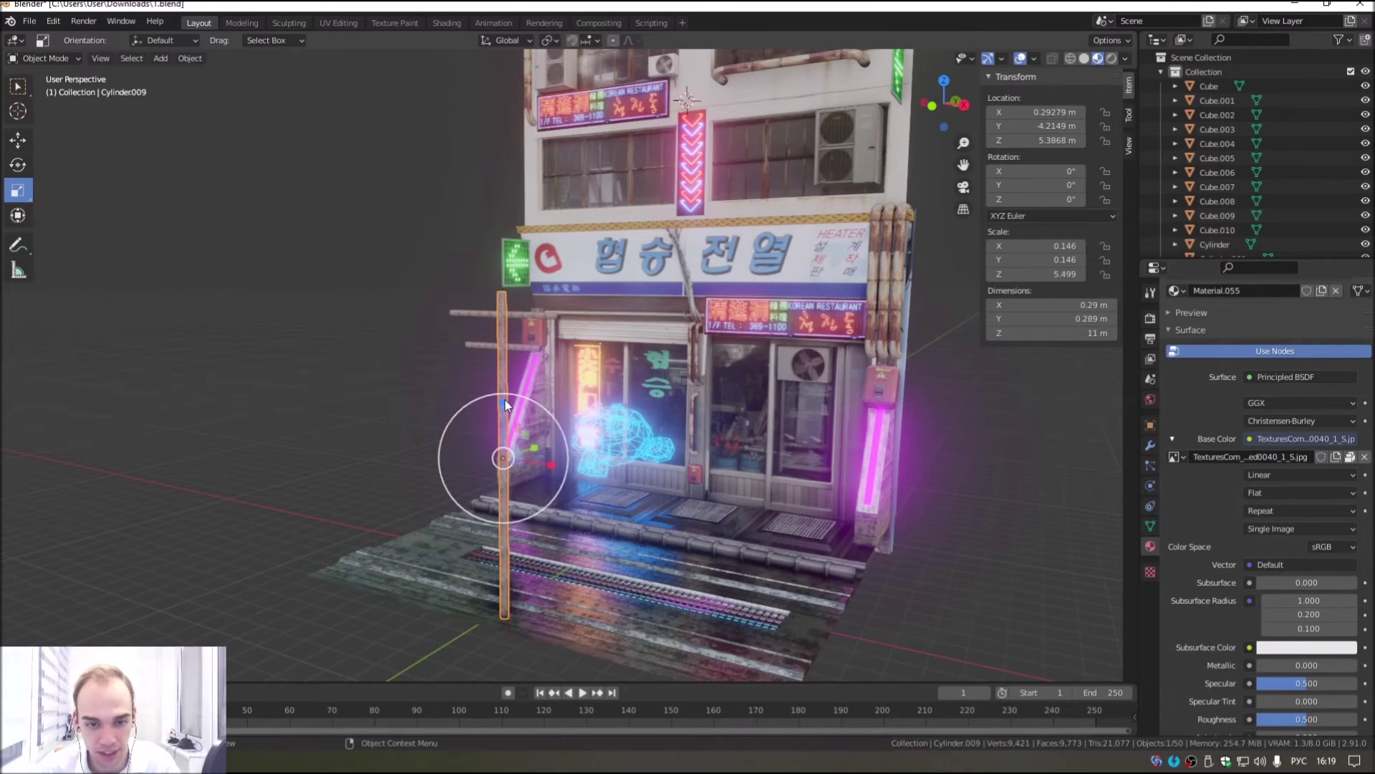
pyautogui.click(505, 391)
pyautogui.hotkey('shift', 'space')
pyautogui.press('g')
pyautogui.moveTo(513, 415); pyautogui.dragTo(503, 345)
# Step: Scale the pole up so it is thicker and taller, and move it higher
pyautogui.moveTo(503, 346); pyautogui.dragTo(494, 370, button='middle')
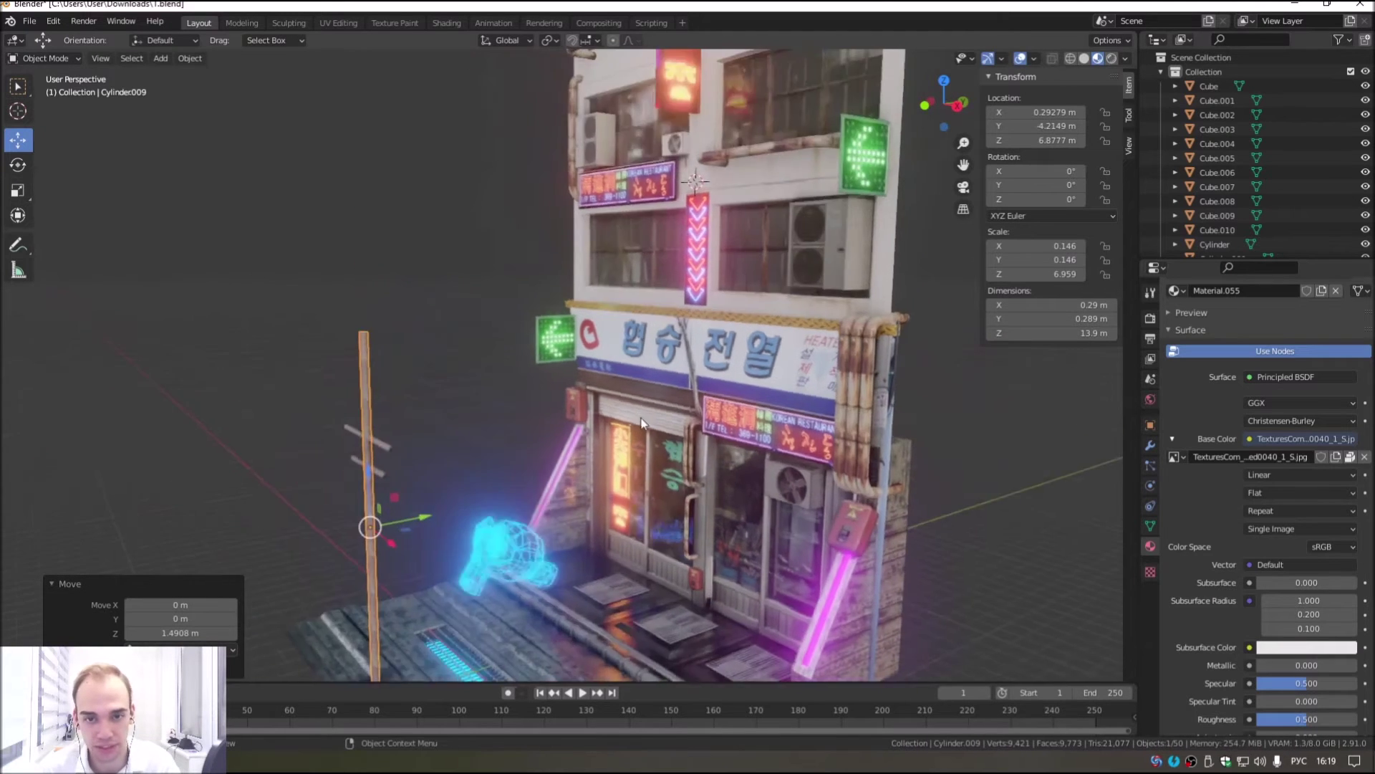
pyautogui.scroll(-2, 454, 380)
pyautogui.scroll(3, 456, 387)
pyautogui.moveTo(483, 422); pyautogui.dragTo(401, 401, button='middle')
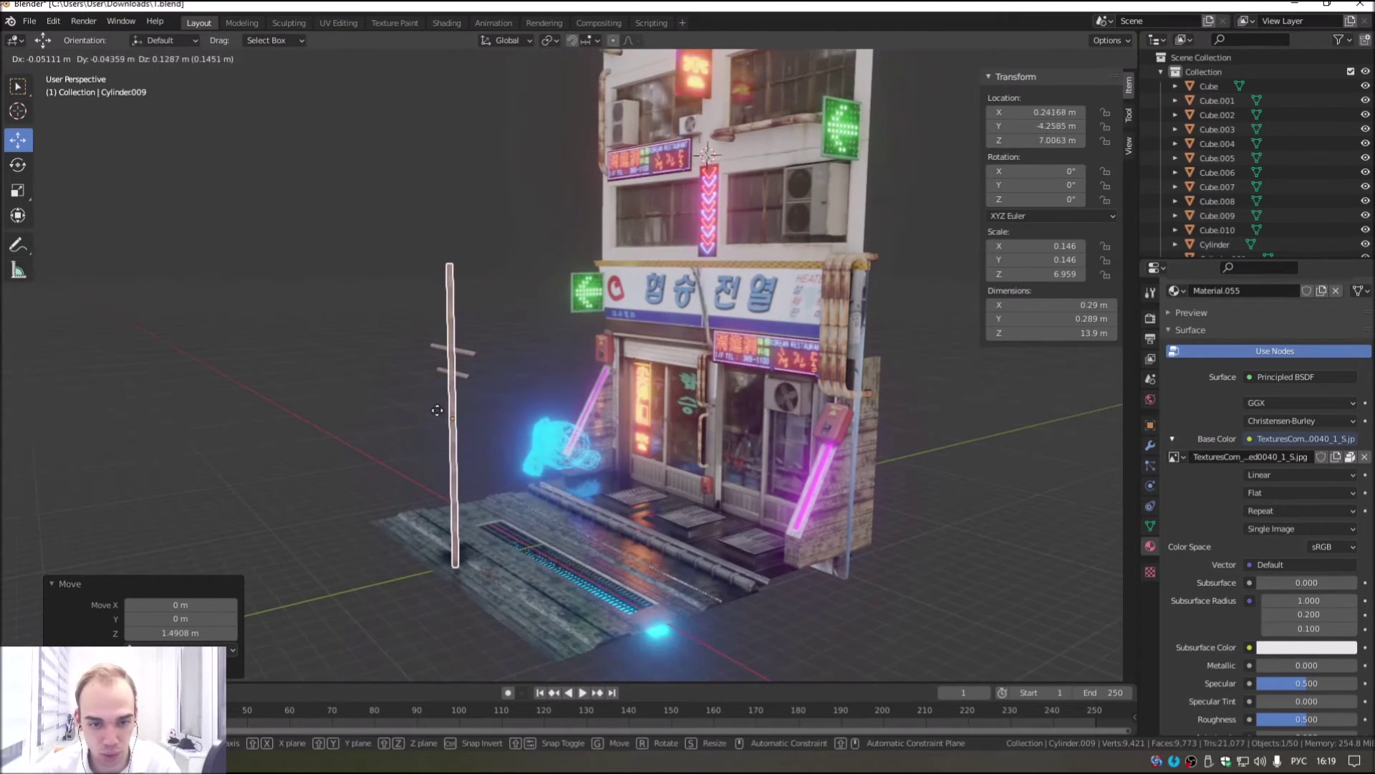
pyautogui.click(18, 190)
pyautogui.moveTo(436, 373)
pyautogui.mouseDown()
pyautogui.moveTo(419, 337)
pyautogui.moveTo(457, 329)
pyautogui.mouseUp()
pyautogui.click(18, 140)
pyautogui.hotkey('alt', 'a')
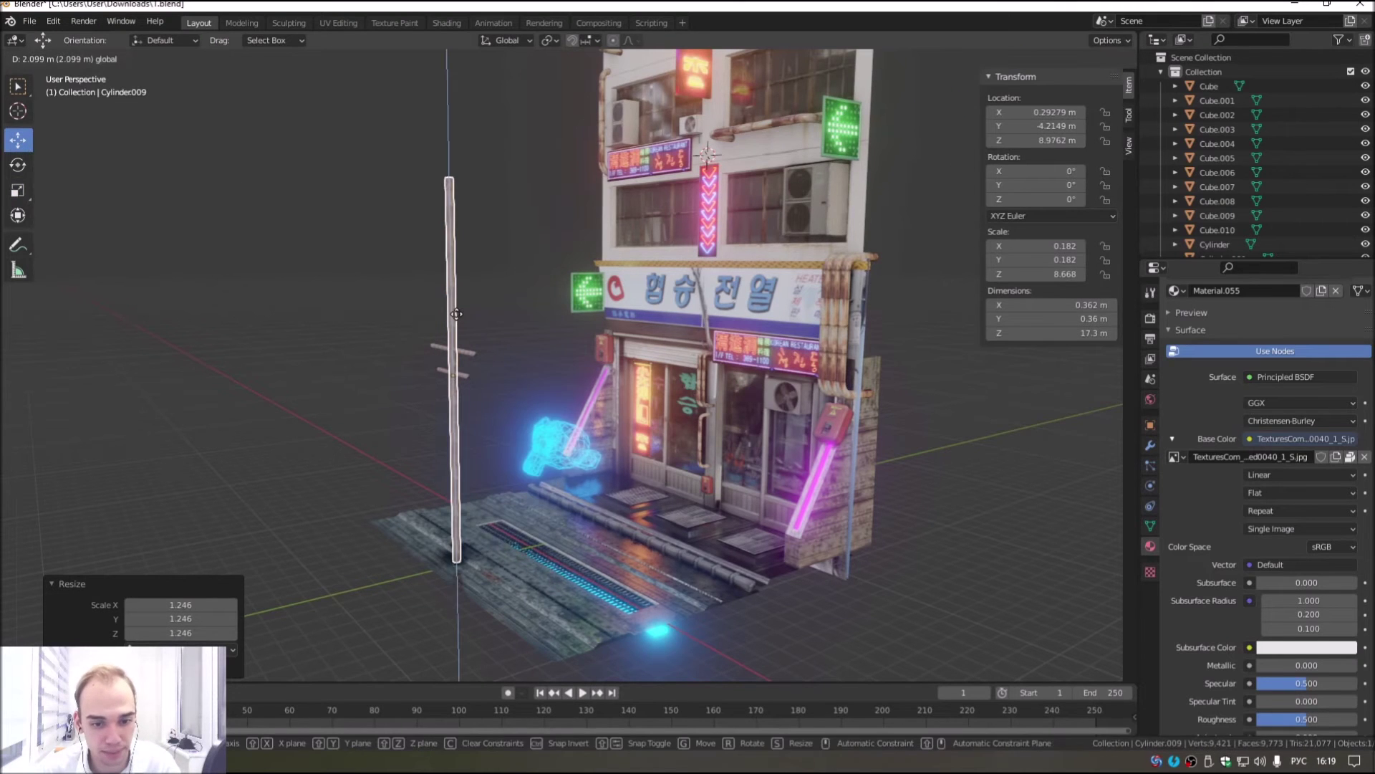
pyautogui.scroll(3, 433, 358)
pyautogui.moveTo(410, 356); pyautogui.dragTo(484, 405, button='middle')
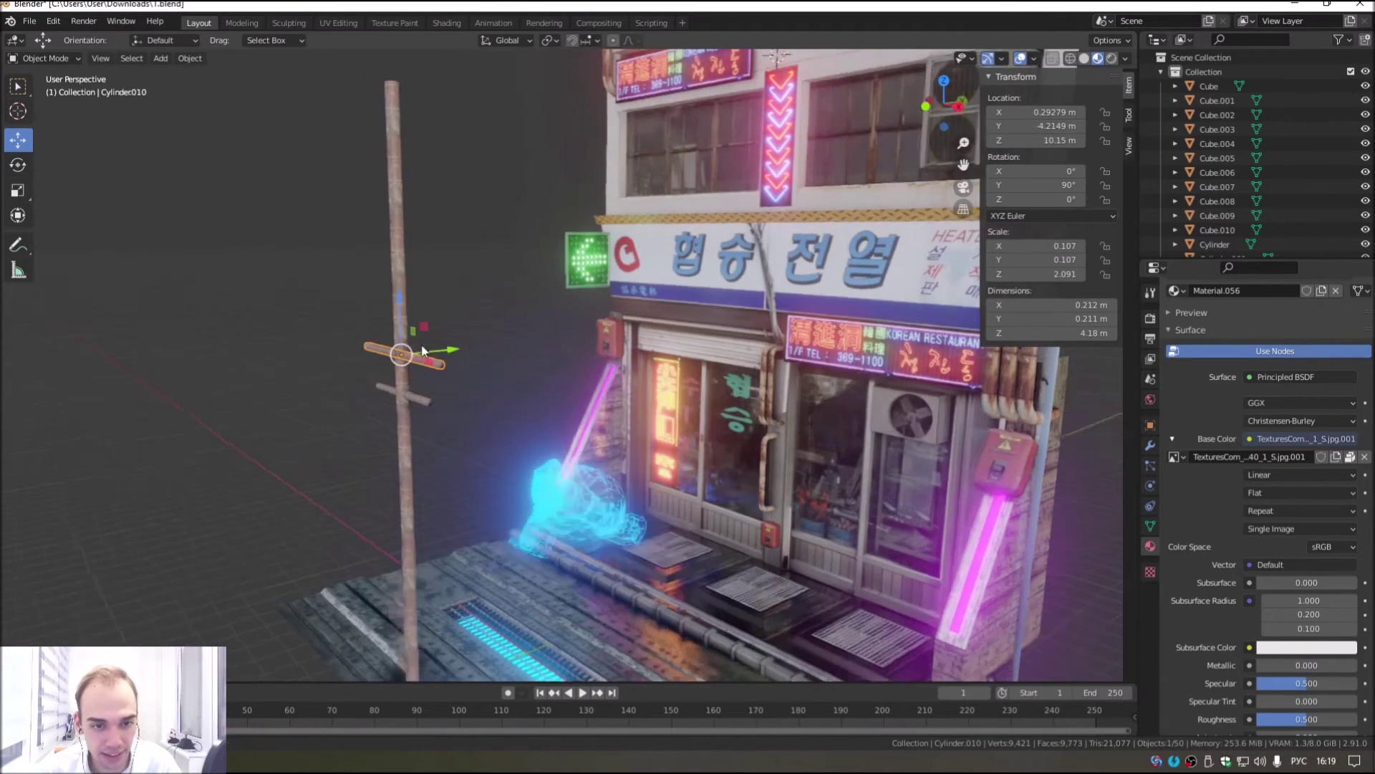
# Step: Raise both crossbars near the pole's new top and enlarge them slightly
pyautogui.click(466, 360)
pyautogui.keyDown('shift'); pyautogui.click(481, 395); pyautogui.keyUp('shift')
pyautogui.moveTo(463, 332); pyautogui.dragTo(459, 100)
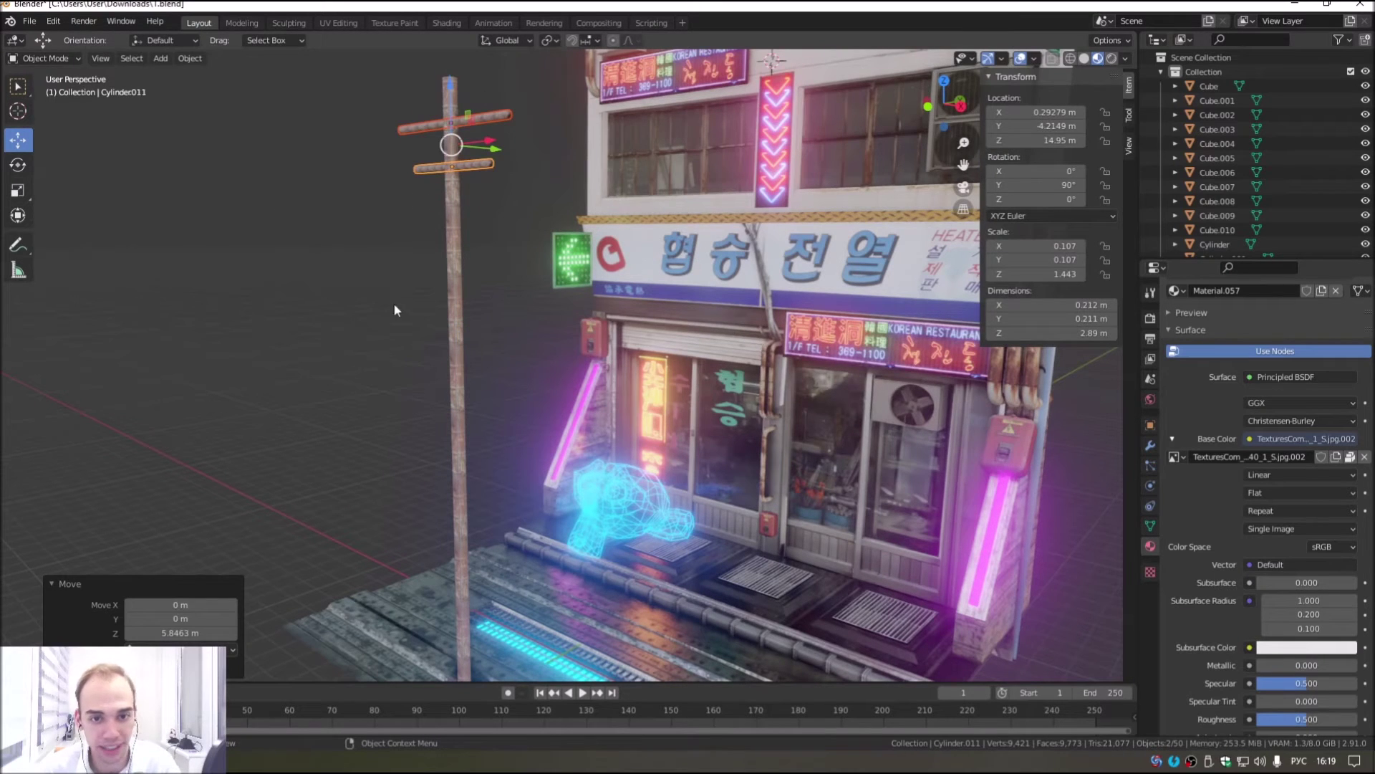
pyautogui.hotkey('shift', 'space')
pyautogui.press('s')
pyautogui.moveTo(500, 194); pyautogui.dragTo(538, 218)
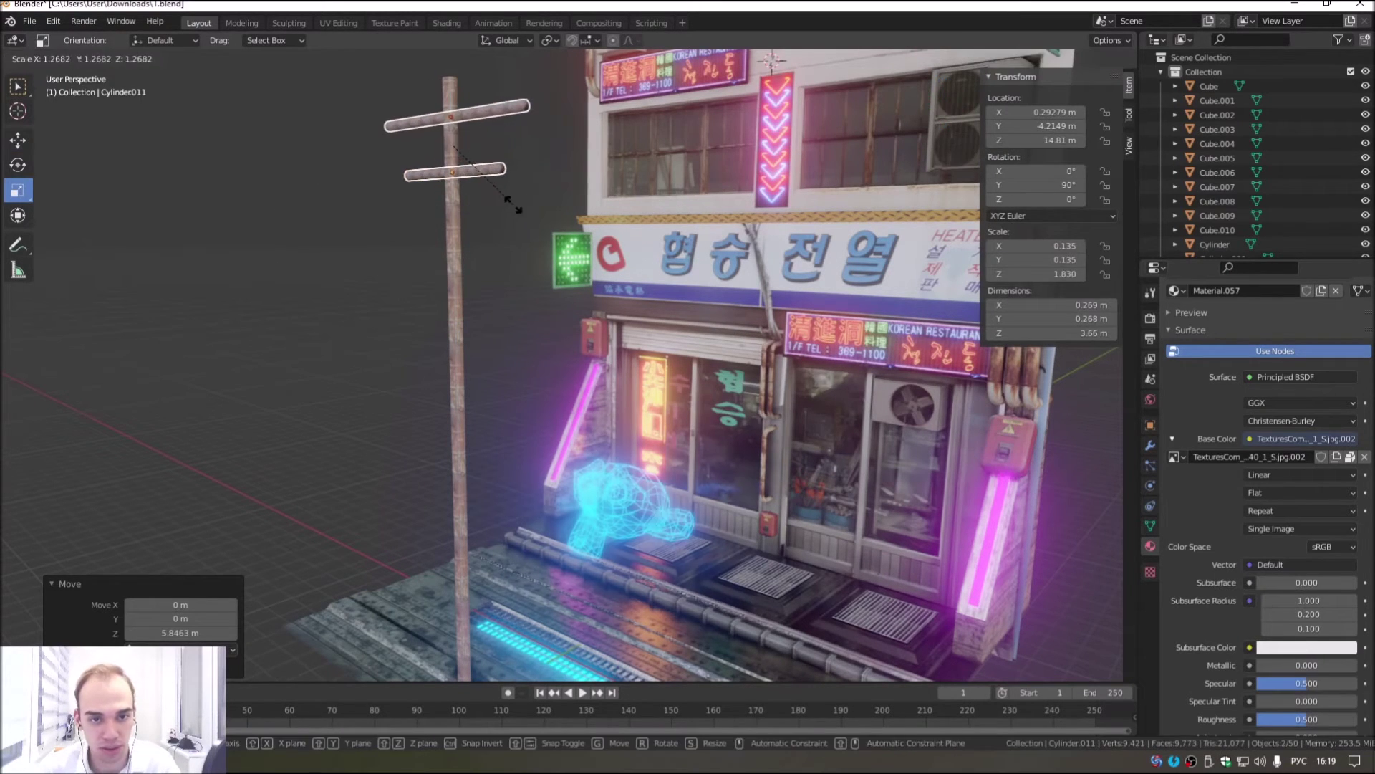
# Step: Zoom out to view the whole building, then select the lower crossbar
pyautogui.click(537, 218)
pyautogui.moveTo(537, 218)
pyautogui.mouseDown(button='middle')
pyautogui.moveTo(526, 319)
pyautogui.moveTo(702, 353)
pyautogui.mouseUp(button='middle')
pyautogui.scroll(2, 702, 353)
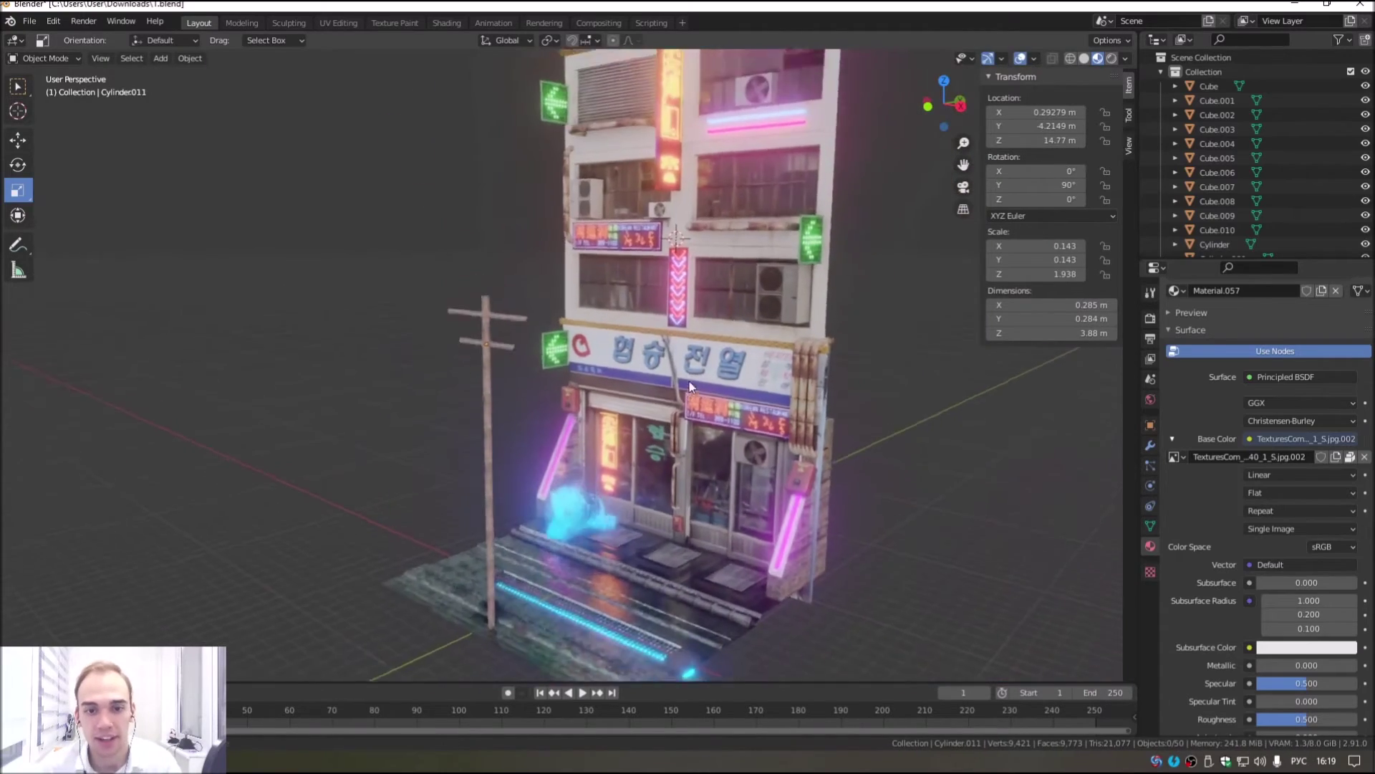
pyautogui.scroll(3, 689, 381)
pyautogui.scroll(2, 584, 353)
pyautogui.scroll(-2, 603, 416)
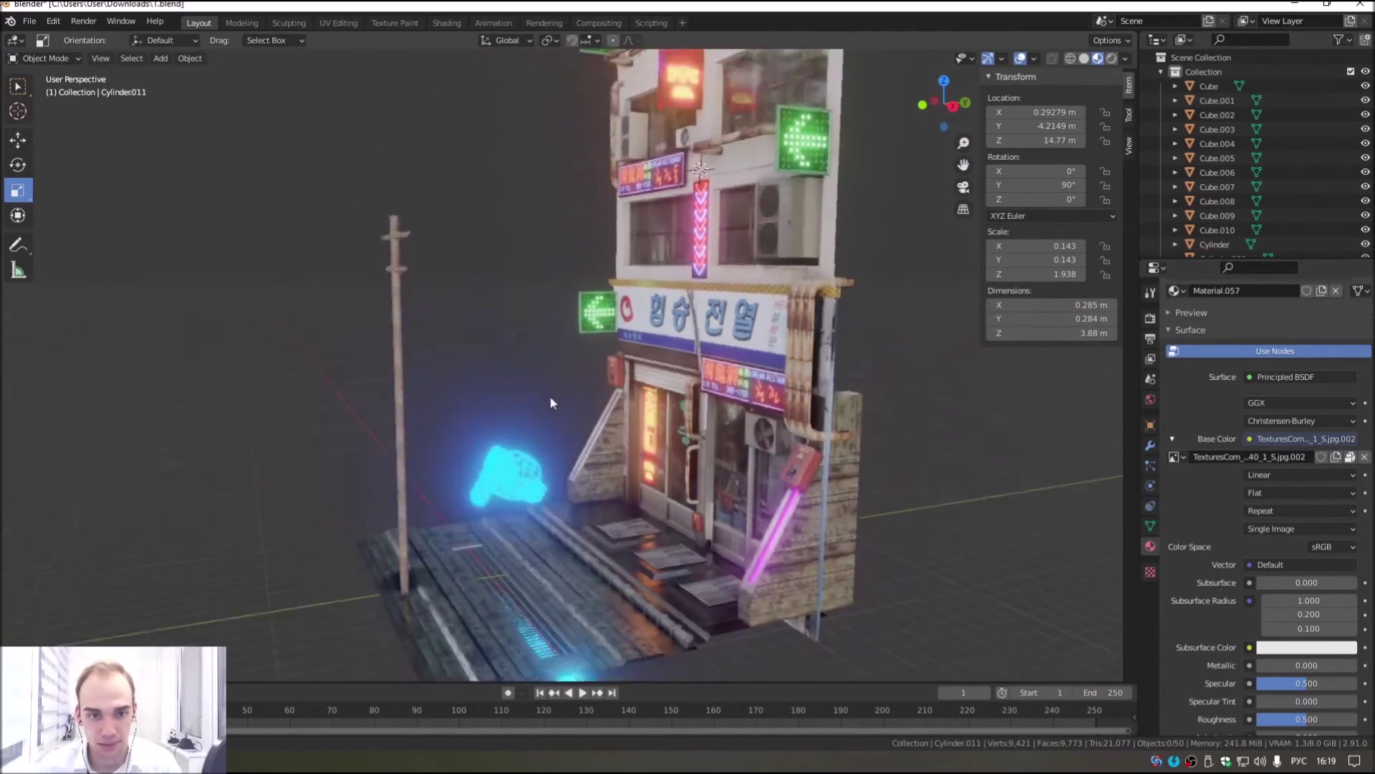
pyautogui.scroll(3, 549, 395)
pyautogui.scroll(3, 487, 356)
pyautogui.click(488, 391)
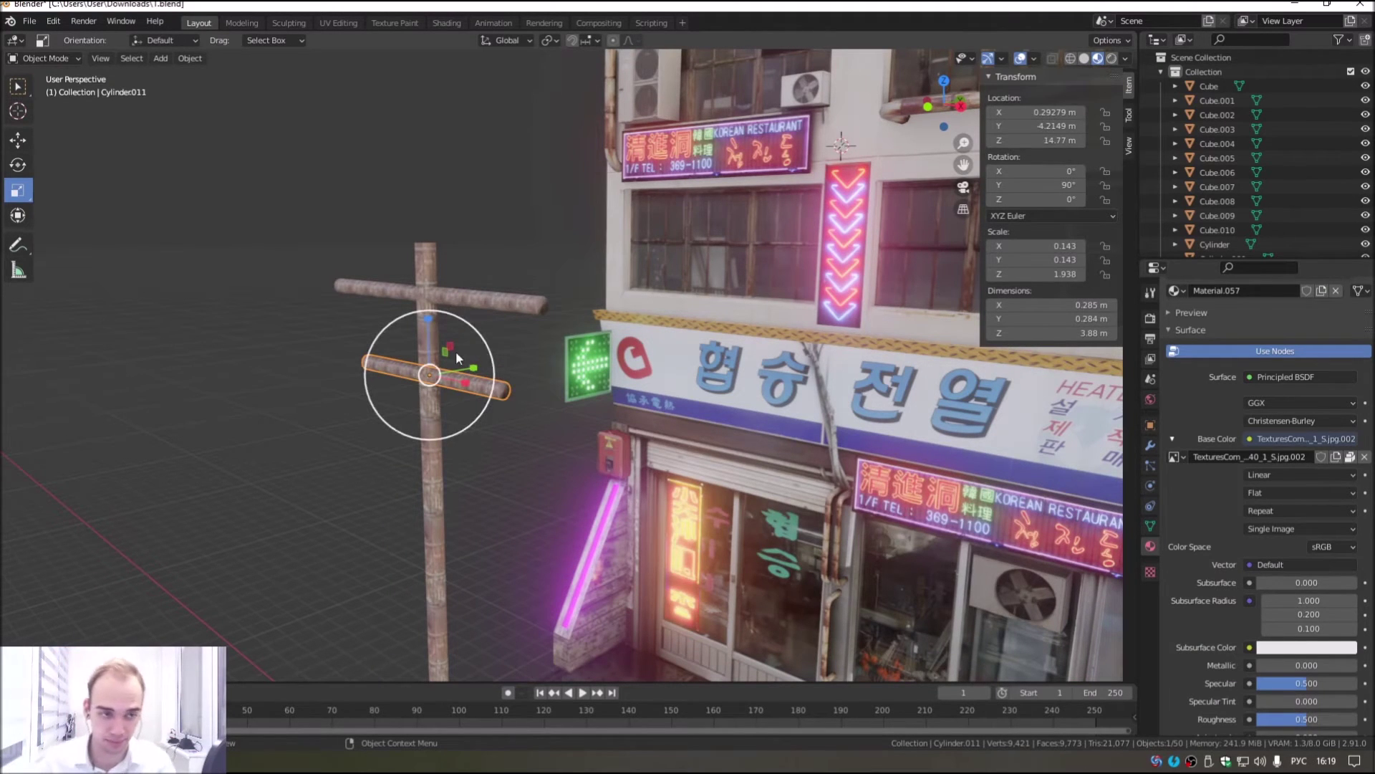
# Step: Copy and paste the lower crossbar, then select the pasted copy
pyautogui.rightClick(291, 241)
pyautogui.click(252, 236)
pyautogui.rightClick(253, 244)
pyautogui.click(253, 259)
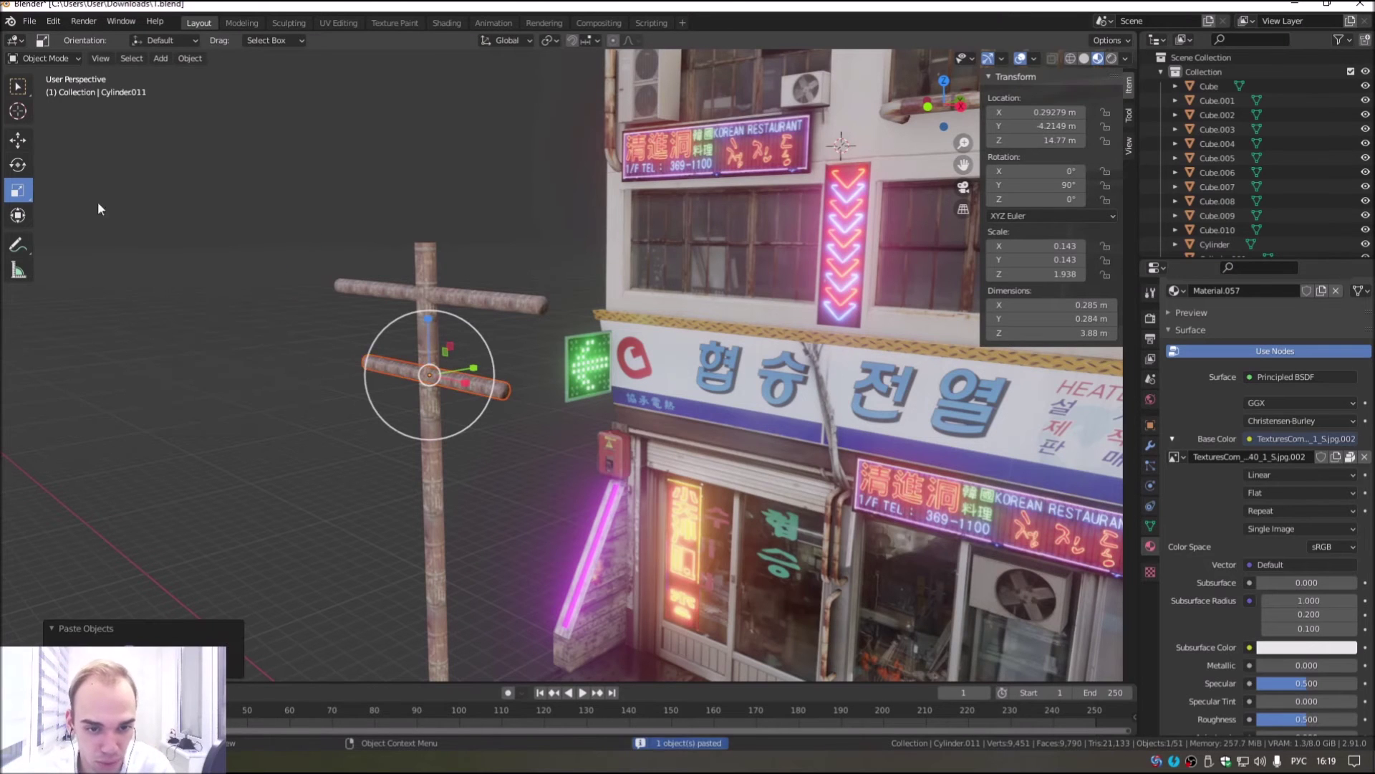
pyautogui.click(494, 406)
# Step: Rotate the copy upright, slide it beside the pole, and shrink it to about 0.72
pyautogui.click(17, 165)
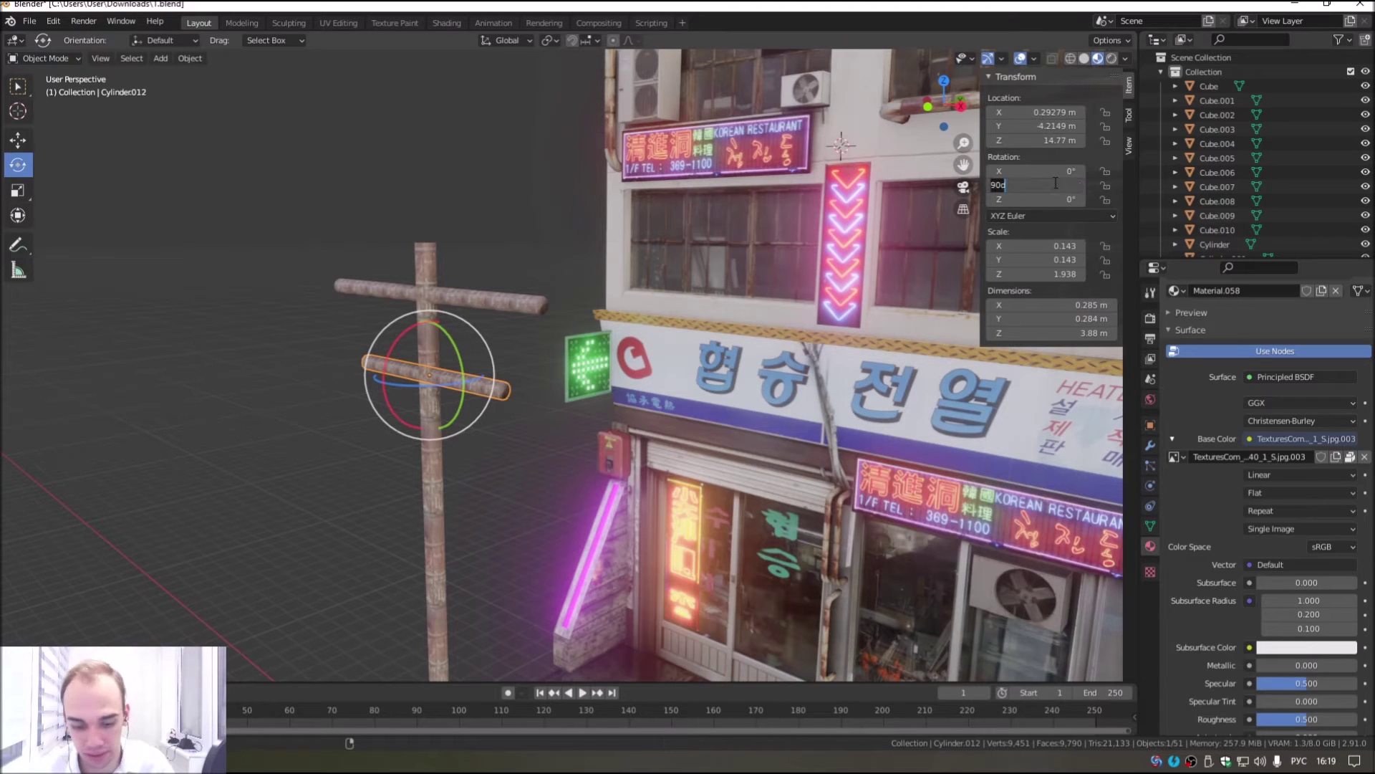
pyautogui.press('Return')
pyautogui.click(17, 139)
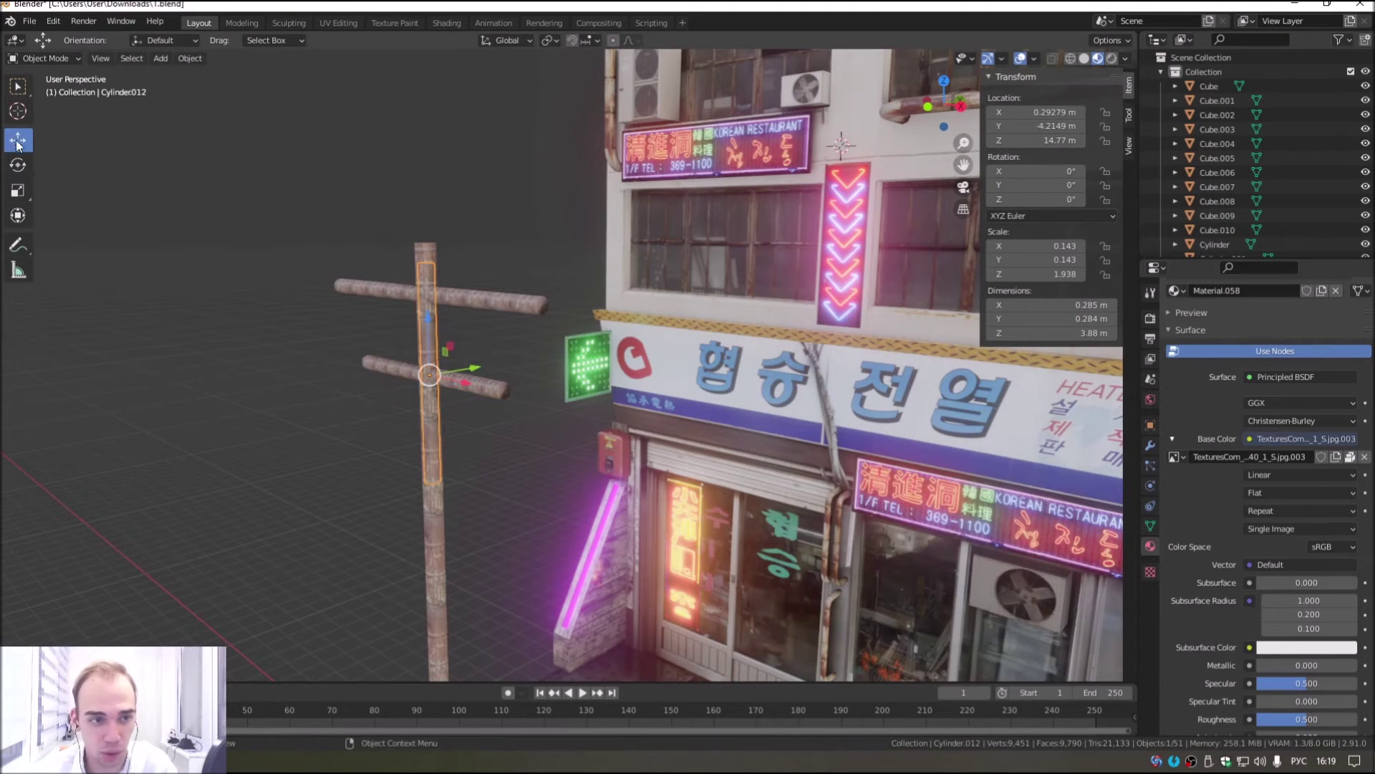
pyautogui.moveTo(464, 379); pyautogui.dragTo(505, 401)
pyautogui.click(16, 190)
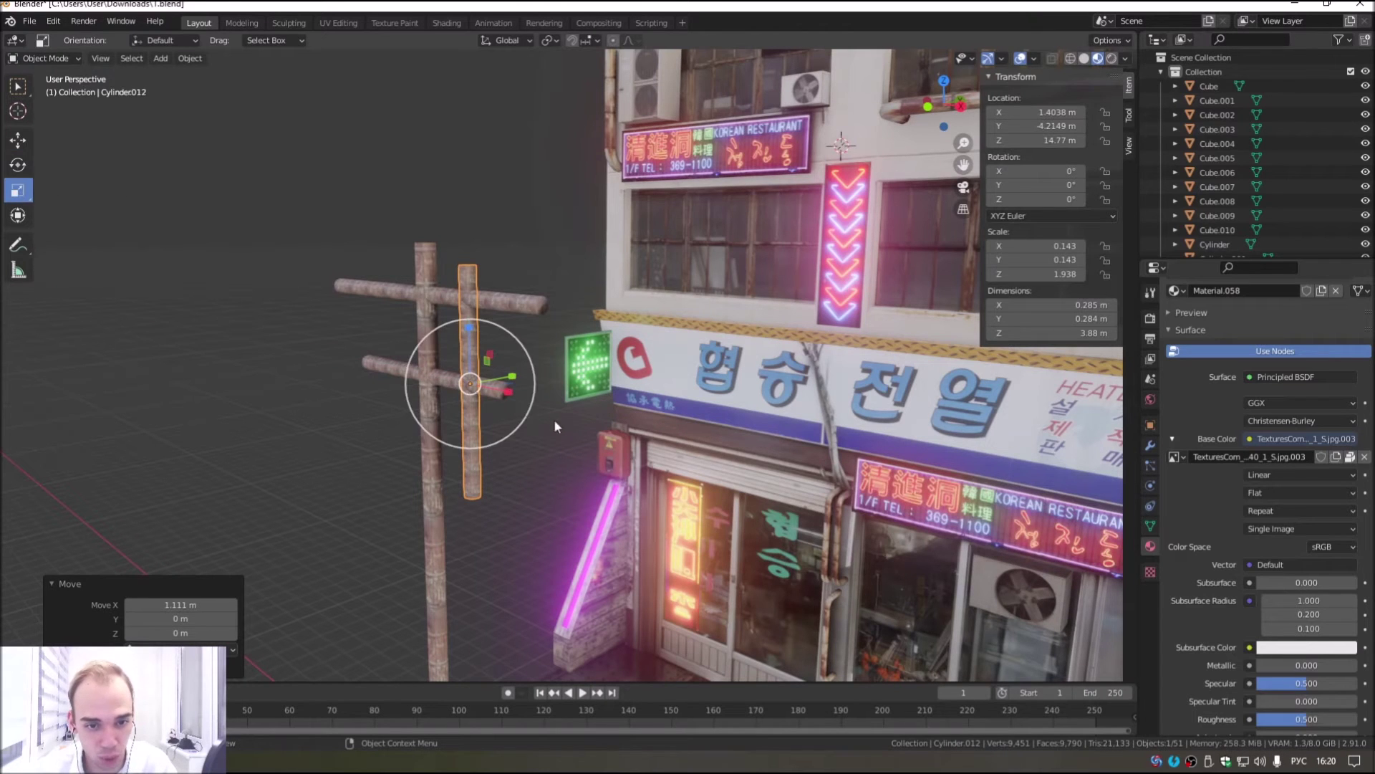
pyautogui.moveTo(518, 428); pyautogui.dragTo(505, 415)
# Step: Raise the thin upright rod along the pole, then duplicate it in place
pyautogui.hotkey('shift', 'space')
pyautogui.press('g')
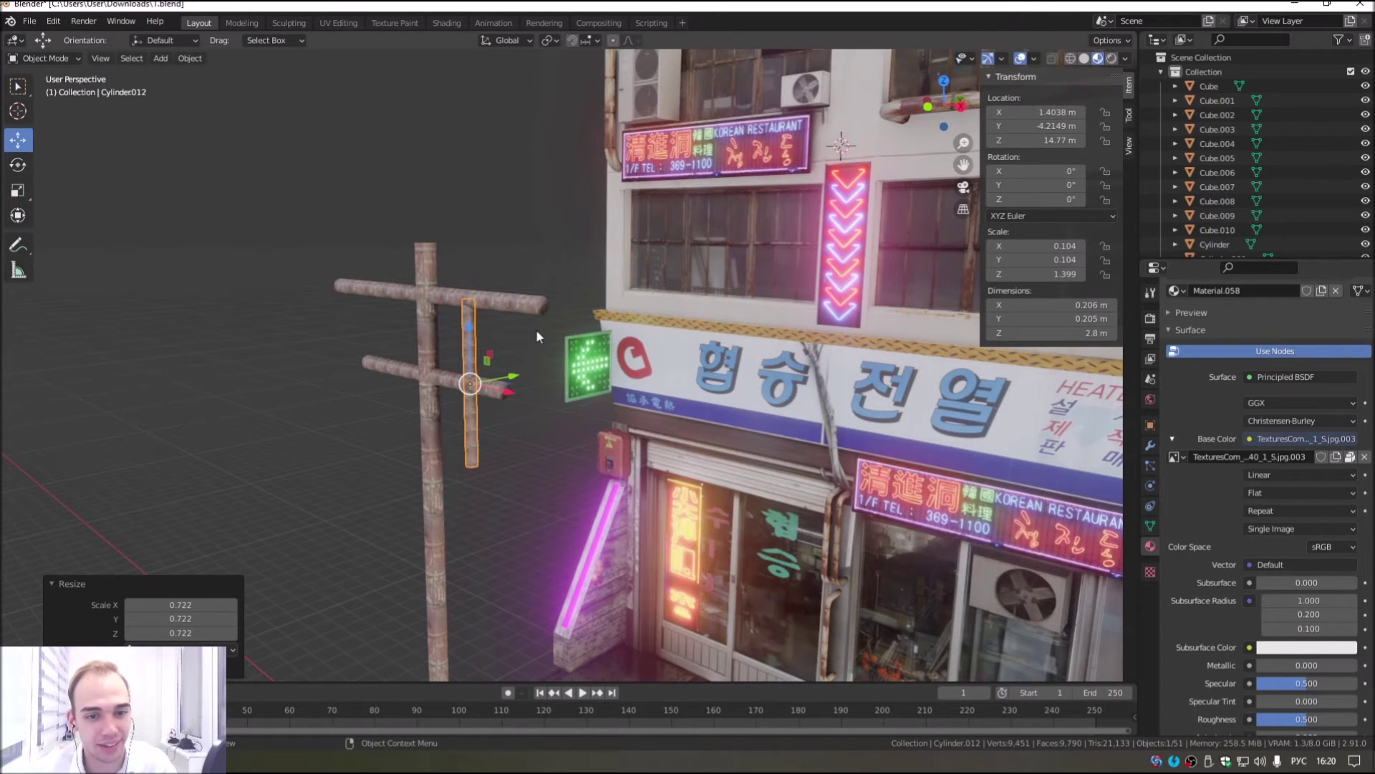
pyautogui.moveTo(471, 331); pyautogui.dragTo(470, 279)
pyautogui.moveTo(500, 311)
pyautogui.mouseDown(button='middle')
pyautogui.moveTo(660, 329)
pyautogui.moveTo(432, 358)
pyautogui.mouseUp(button='middle')
pyautogui.press('g')
pyautogui.click(639, 334)
pyautogui.hotkey('shift', 'd')
pyautogui.rightClick(432, 363)
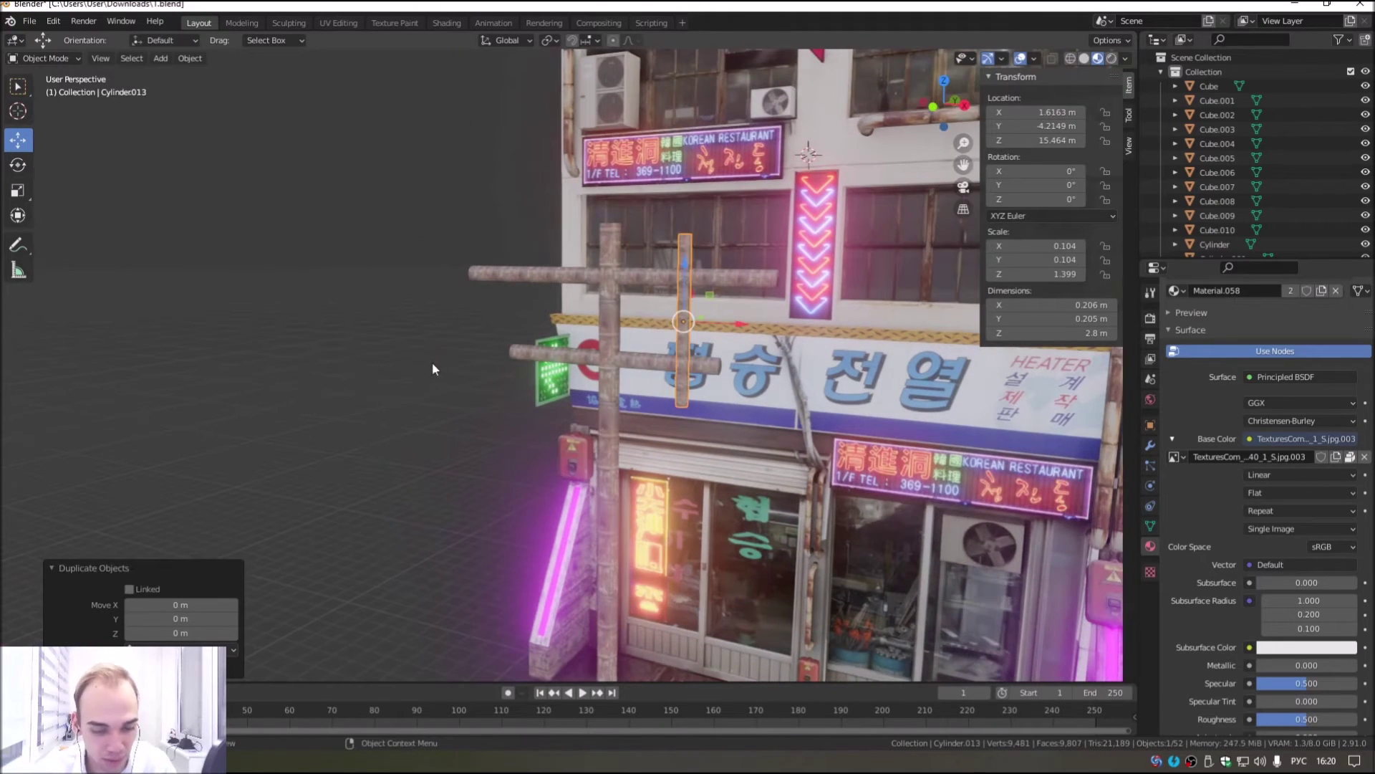
# Step: Move the duplicate rod to the other side of the pole and select both rods
pyautogui.moveTo(748, 320); pyautogui.dragTo(588, 321)
pyautogui.moveTo(589, 321)
pyautogui.mouseDown(button='middle')
pyautogui.moveTo(529, 458)
pyautogui.moveTo(540, 495)
pyautogui.moveTo(613, 378)
pyautogui.mouseUp(button='middle')
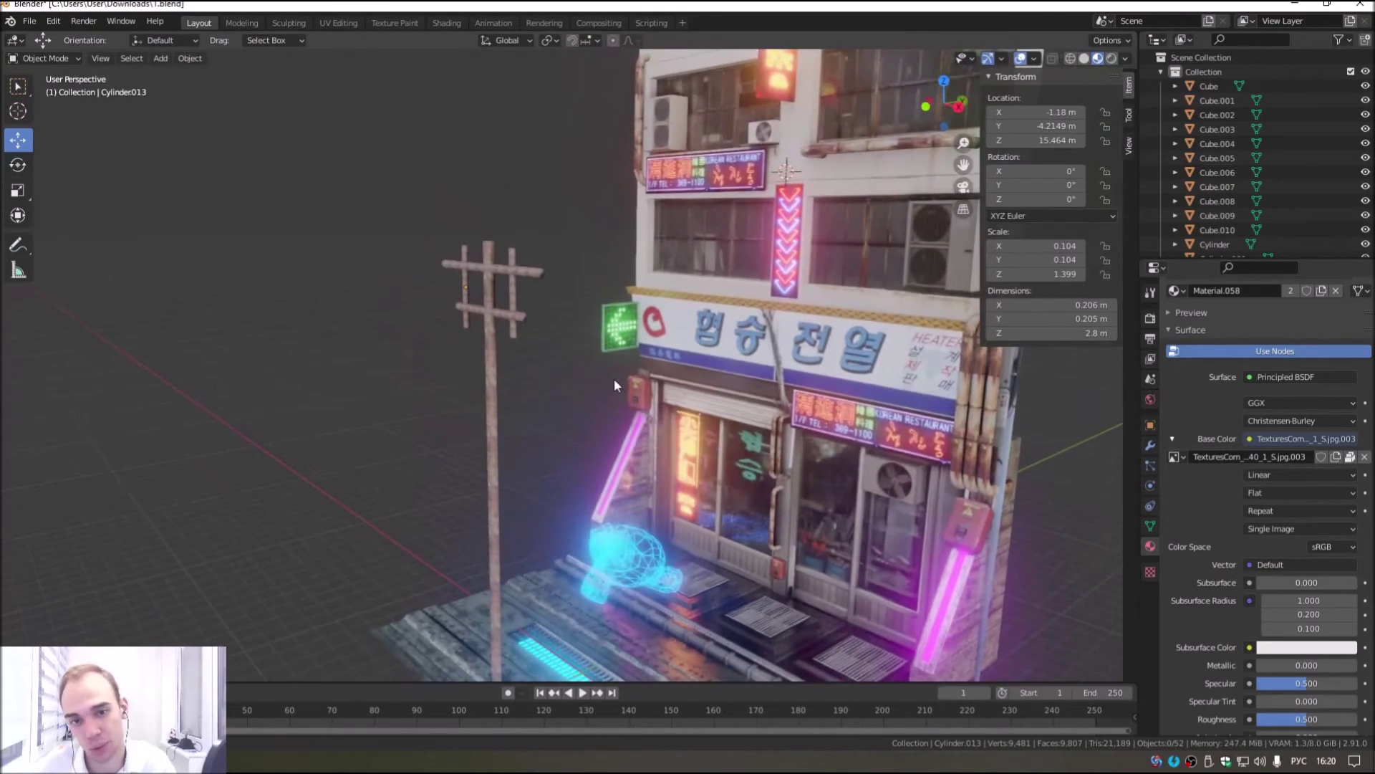
pyautogui.scroll(3, 598, 373)
pyautogui.moveTo(550, 409); pyautogui.dragTo(560, 415, button='middle')
pyautogui.click(561, 415)
pyautogui.keyDown('shift'); pyautogui.click(443, 398); pyautogui.keyUp('shift')
# Step: Scale both rods to about half thickness and stretch them taller
pyautogui.click(18, 190)
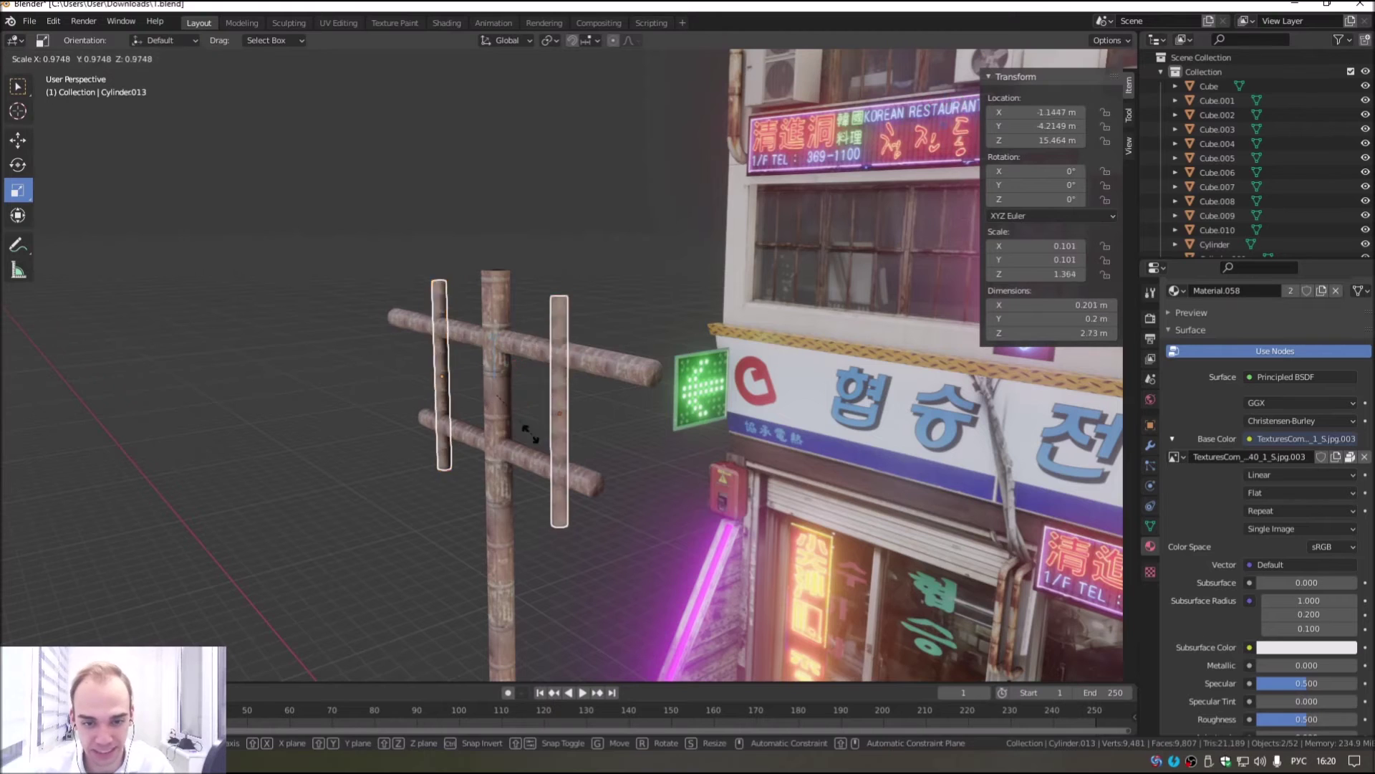
pyautogui.moveTo(504, 407); pyautogui.dragTo(508, 428)
pyautogui.moveTo(487, 340); pyautogui.dragTo(488, 290)
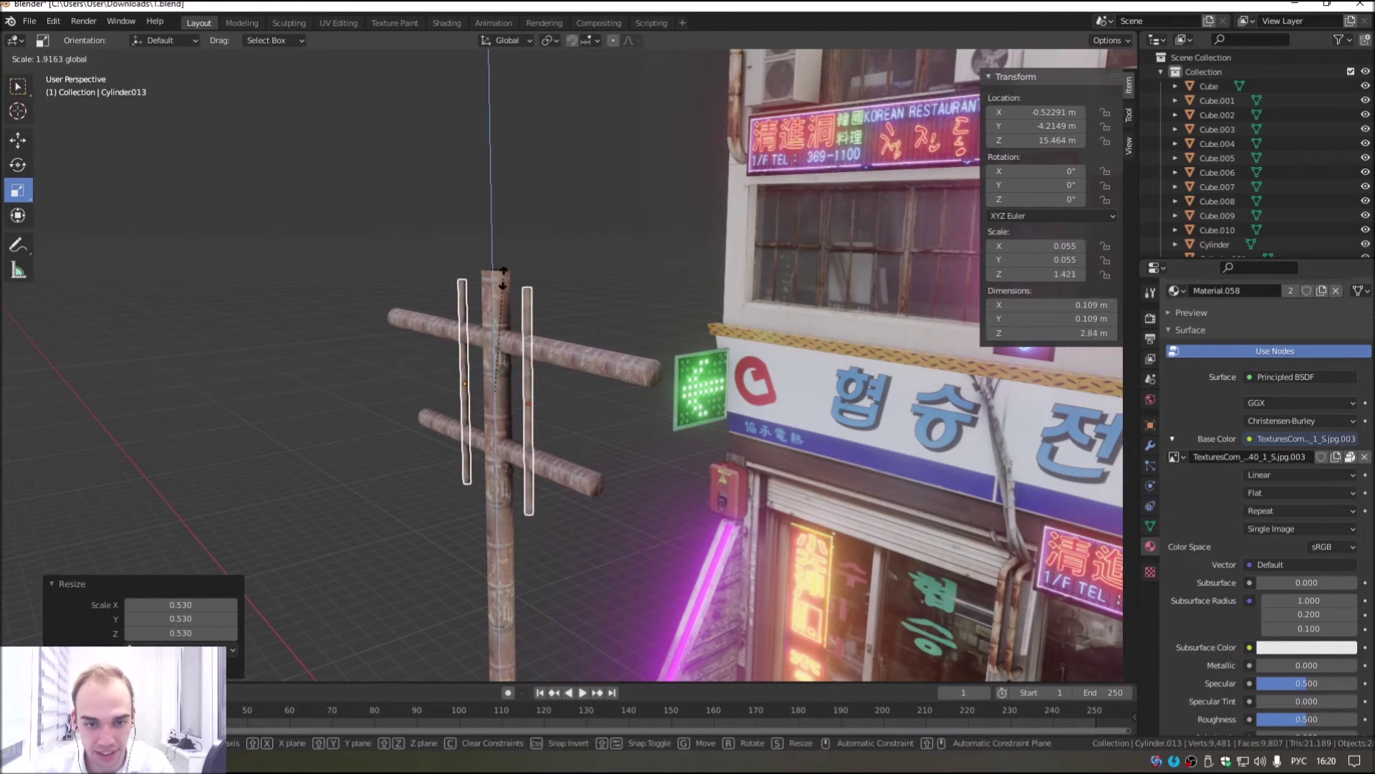
pyautogui.moveTo(489, 296); pyautogui.dragTo(558, 351, button='middle')
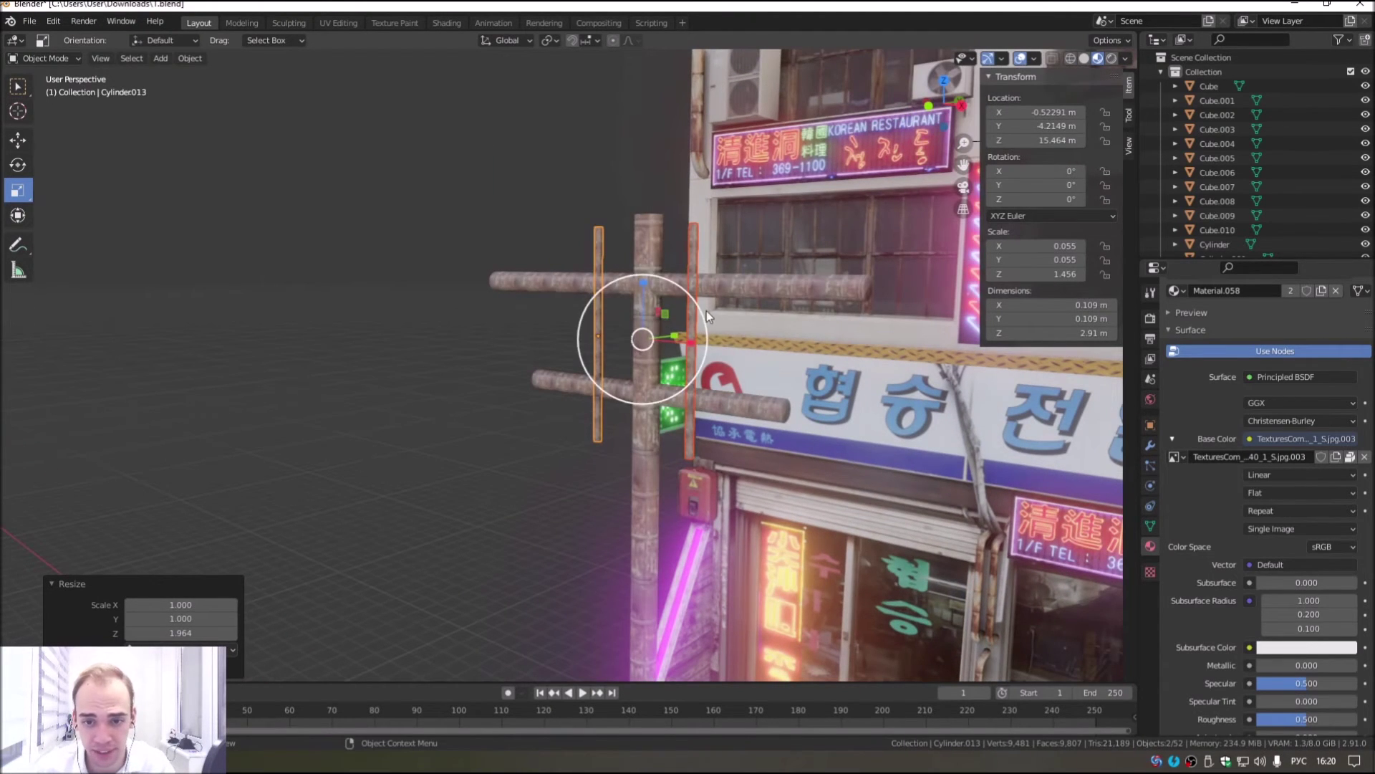
pyautogui.moveTo(706, 311); pyautogui.dragTo(695, 316)
pyautogui.moveTo(695, 316); pyautogui.dragTo(600, 322, button='middle')
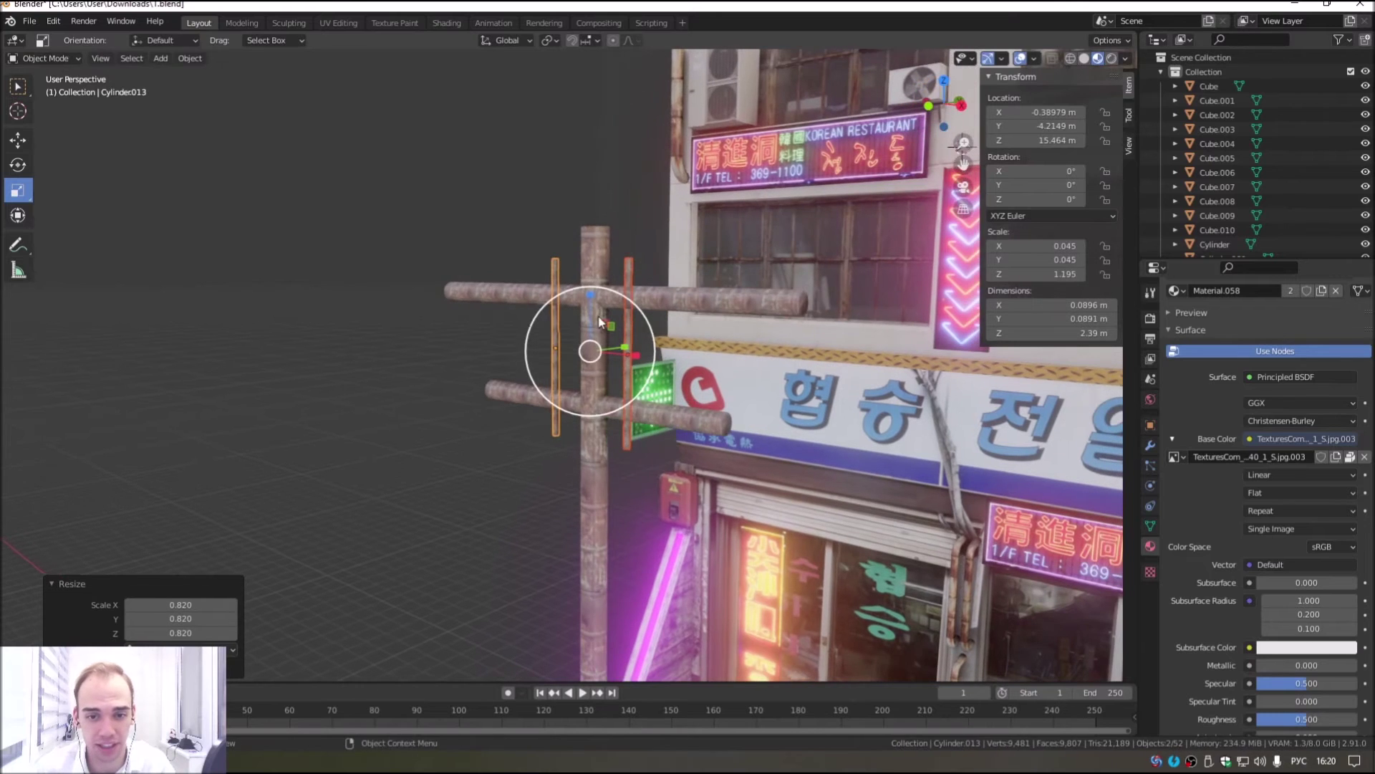
pyautogui.moveTo(591, 302); pyautogui.dragTo(590, 273)
pyautogui.click(547, 256)
# Step: Duplicate the left and right rods, placing each copy beside its original
pyautogui.click(555, 326)
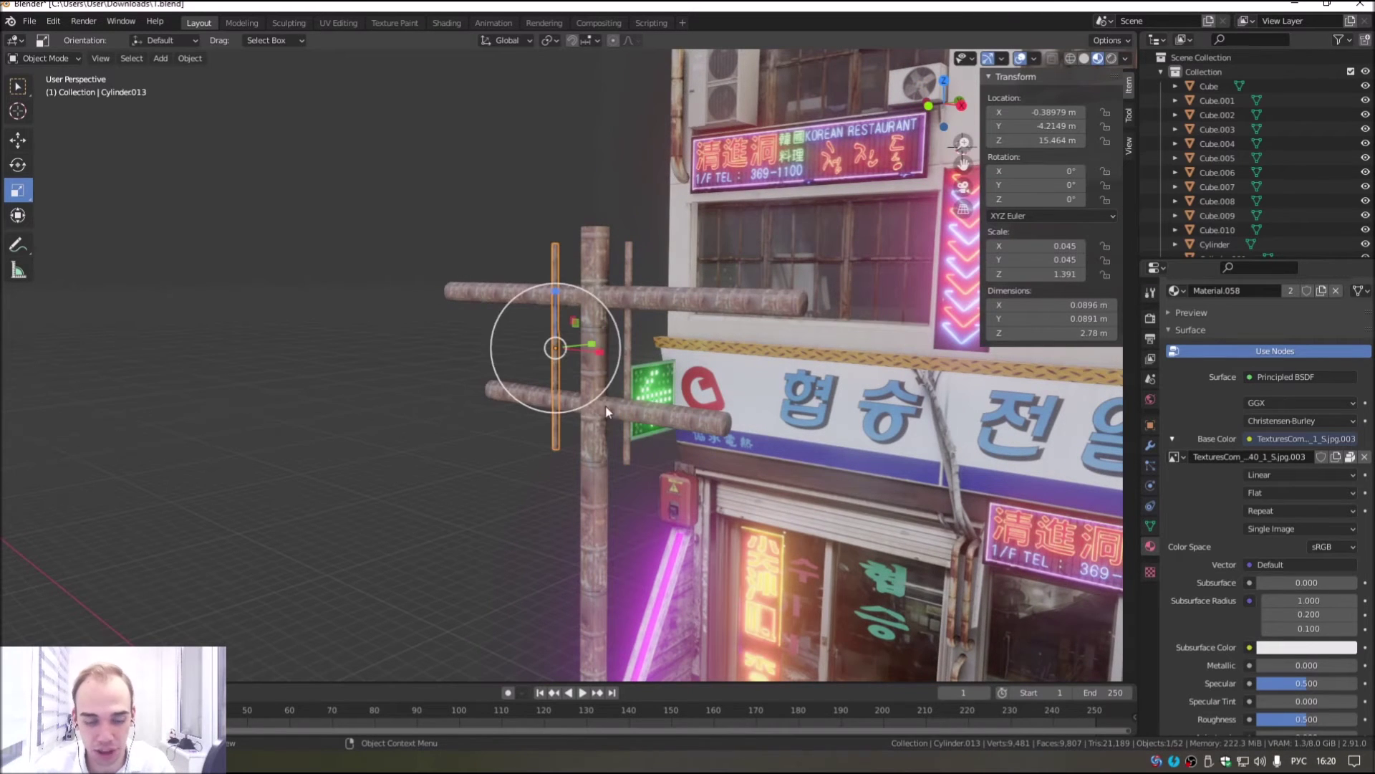
pyautogui.moveTo(541, 320); pyautogui.dragTo(543, 458, button='middle')
pyautogui.hotkey('shift', 'd')
pyautogui.press('Escape')
pyautogui.click(18, 140)
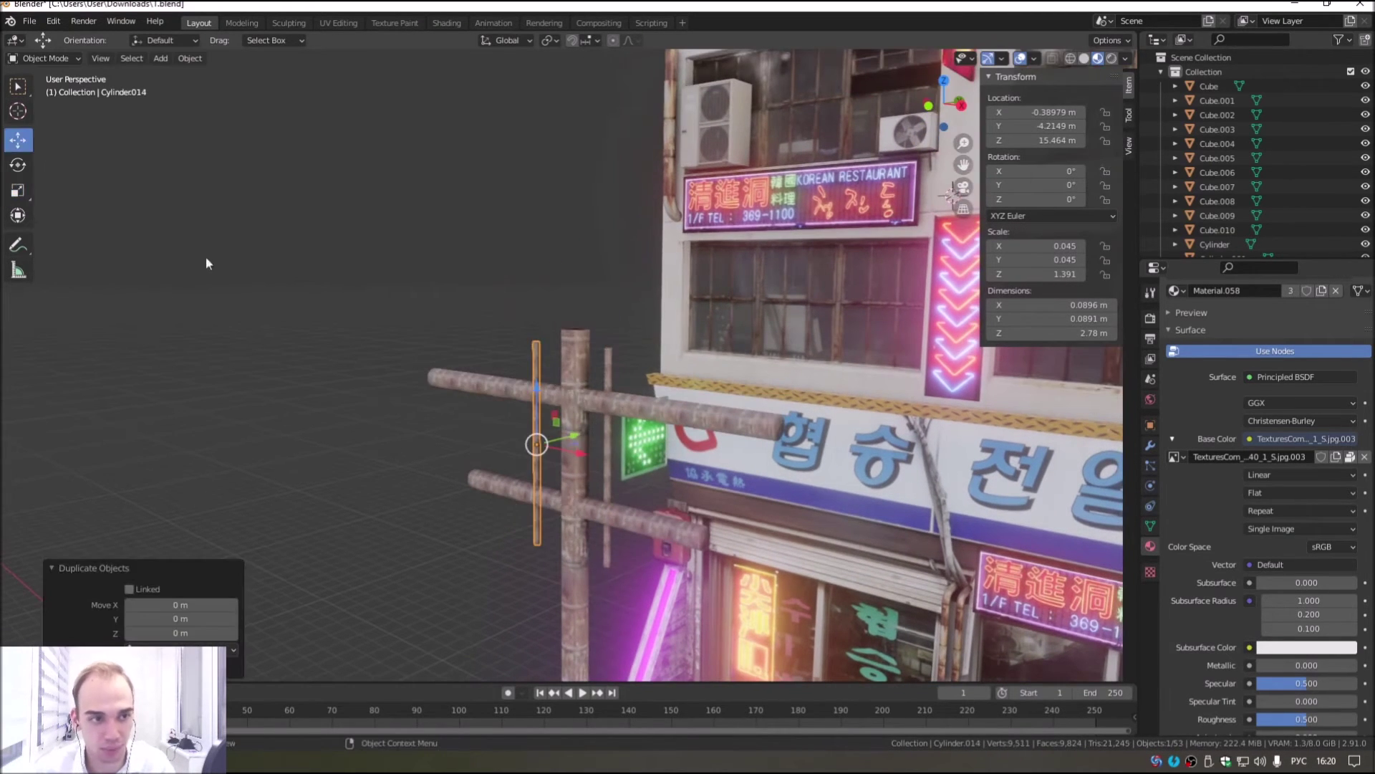
pyautogui.moveTo(578, 458); pyautogui.dragTo(562, 449)
pyautogui.click(608, 380)
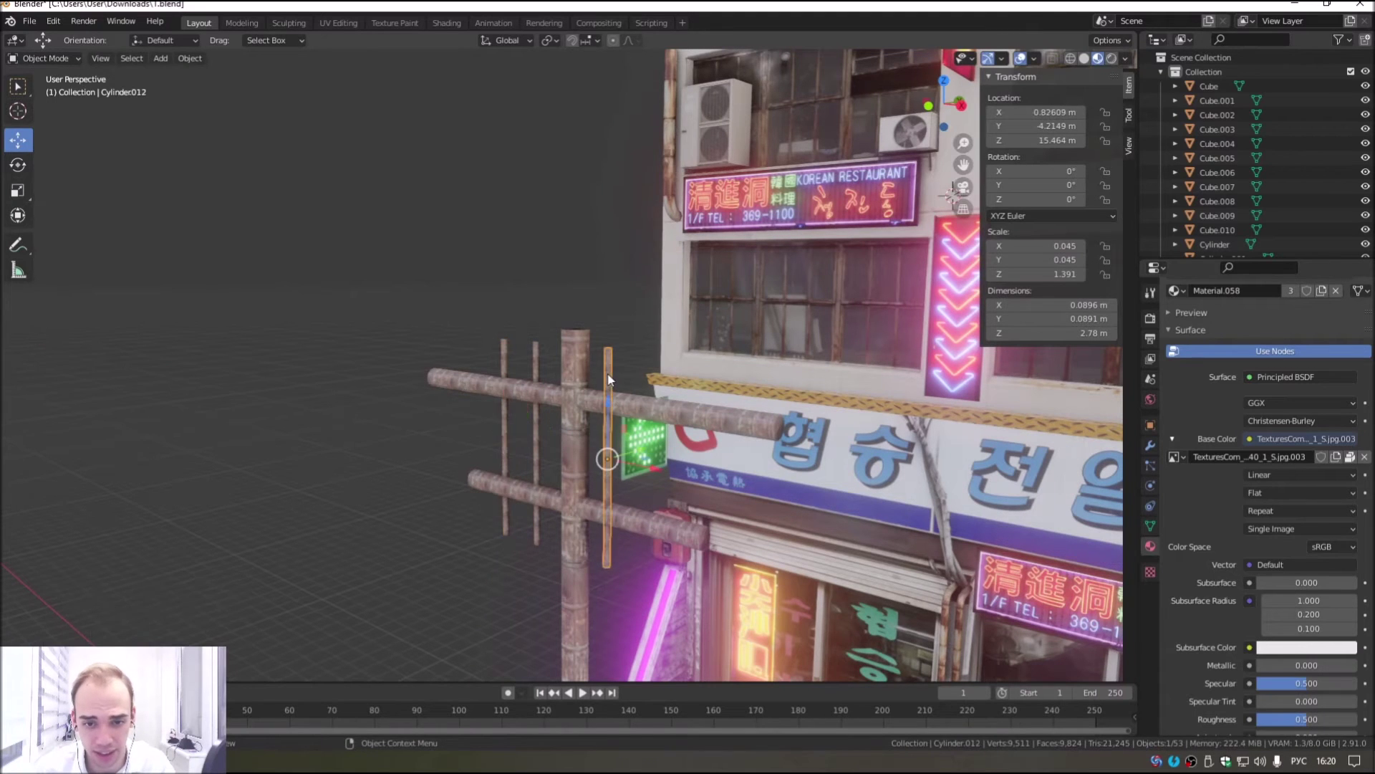
pyautogui.hotkey('shift', 'd')
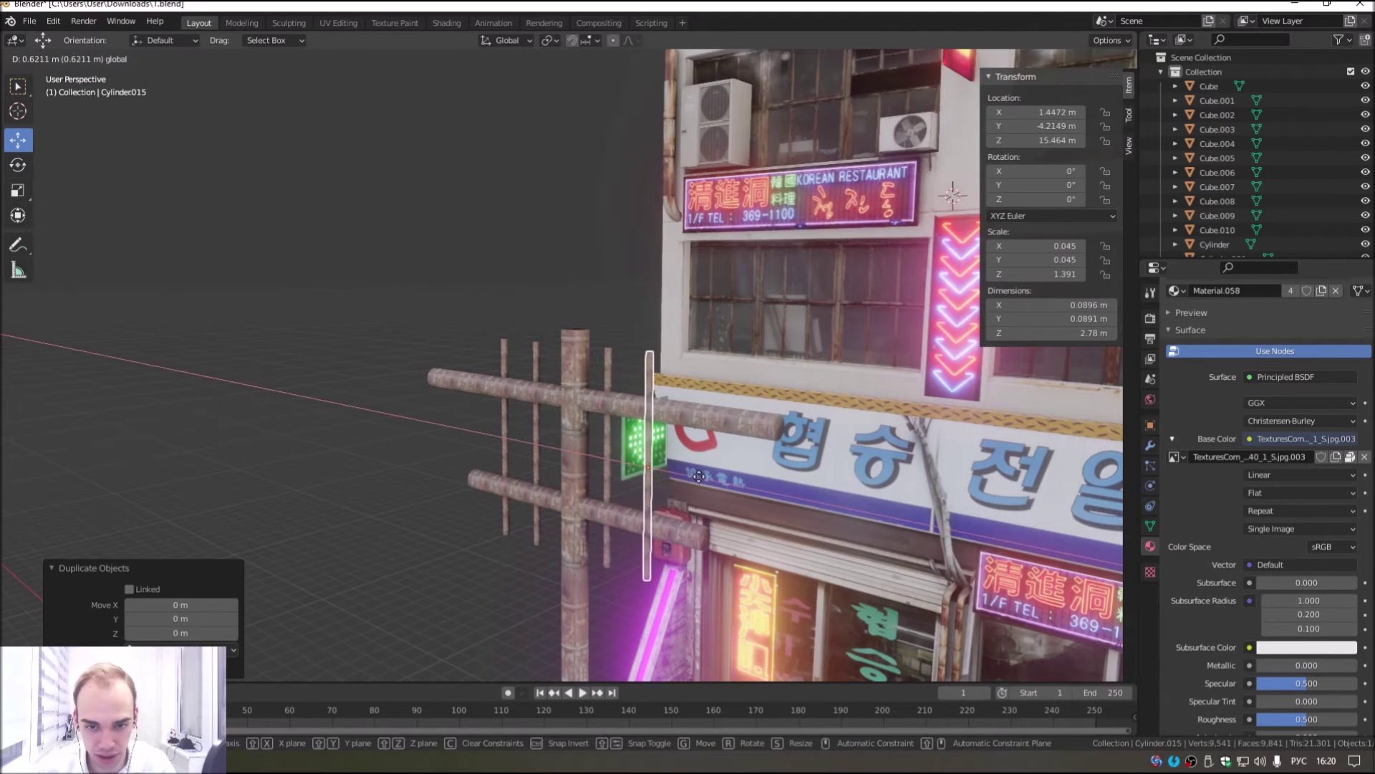
pyautogui.press('Escape')
# Step: Shift two of the rods slightly along the X axis
pyautogui.moveTo(507, 449); pyautogui.dragTo(591, 414, button='middle')
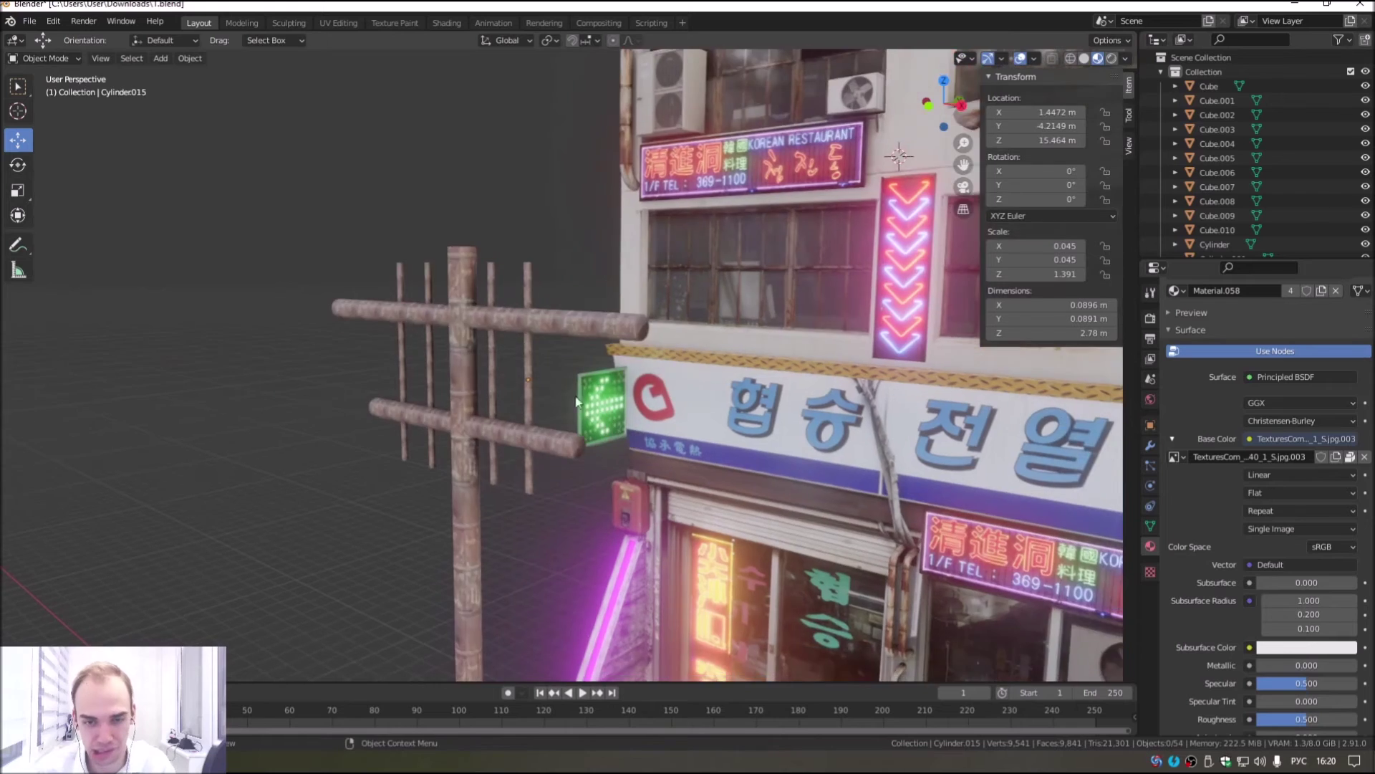
pyautogui.scroll(-2, 591, 414)
pyautogui.scroll(-4, 631, 401)
pyautogui.moveTo(683, 388); pyautogui.dragTo(666, 445, button='middle')
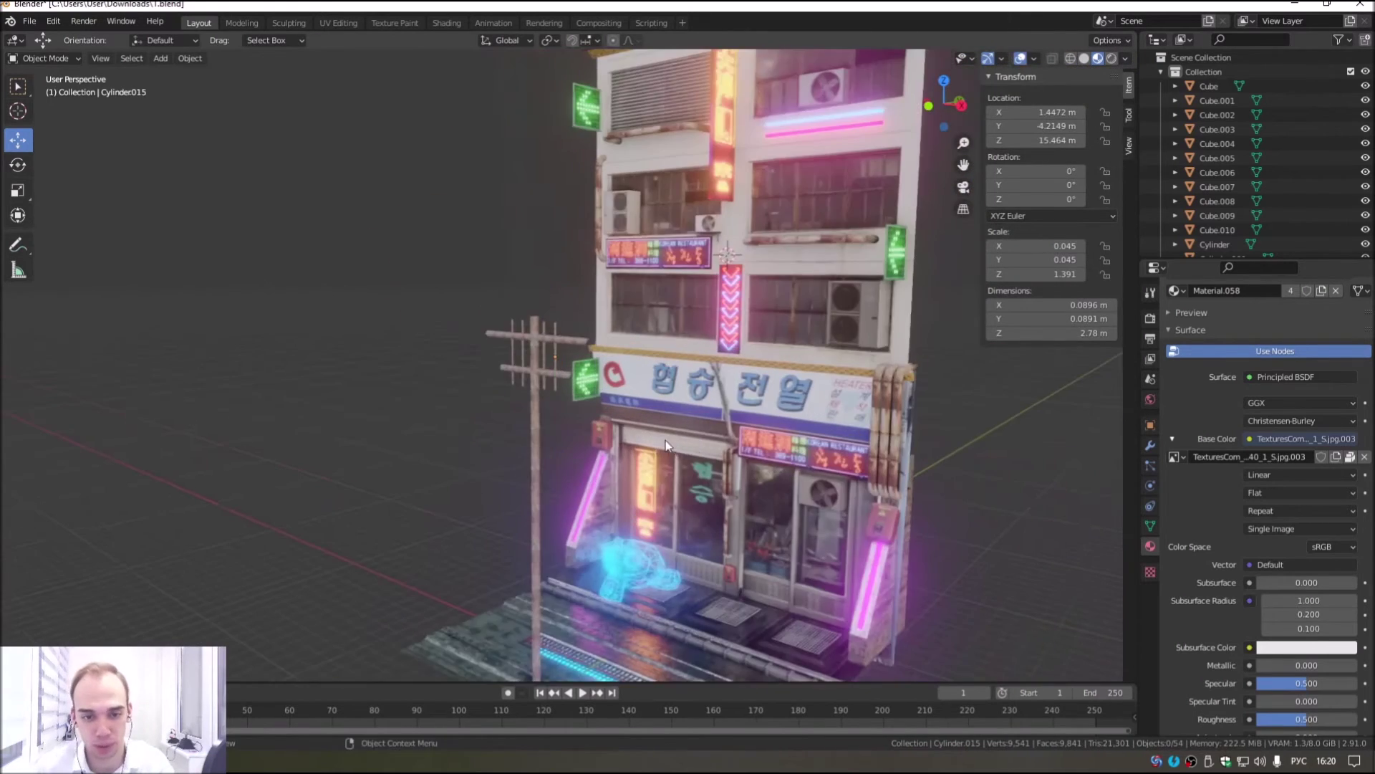
pyautogui.scroll(2, 652, 451)
pyautogui.scroll(3, 521, 351)
pyautogui.click(535, 358)
pyautogui.moveTo(536, 364); pyautogui.dragTo(541, 430, button='middle')
pyautogui.click(660, 433)
pyautogui.keyDown('shift'); pyautogui.click(709, 437); pyautogui.keyUp('shift')
pyautogui.press('g')
pyautogui.press('x')
pyautogui.press('Return')
# Step: Deselect everything and orbit out to review the building and the four-rod pole
pyautogui.click(281, 405)
pyautogui.scroll(-4, 282, 405)
pyautogui.moveTo(282, 405); pyautogui.dragTo(545, 306, button='middle')
pyautogui.moveTo(421, 261); pyautogui.dragTo(418, 326, button='middle')
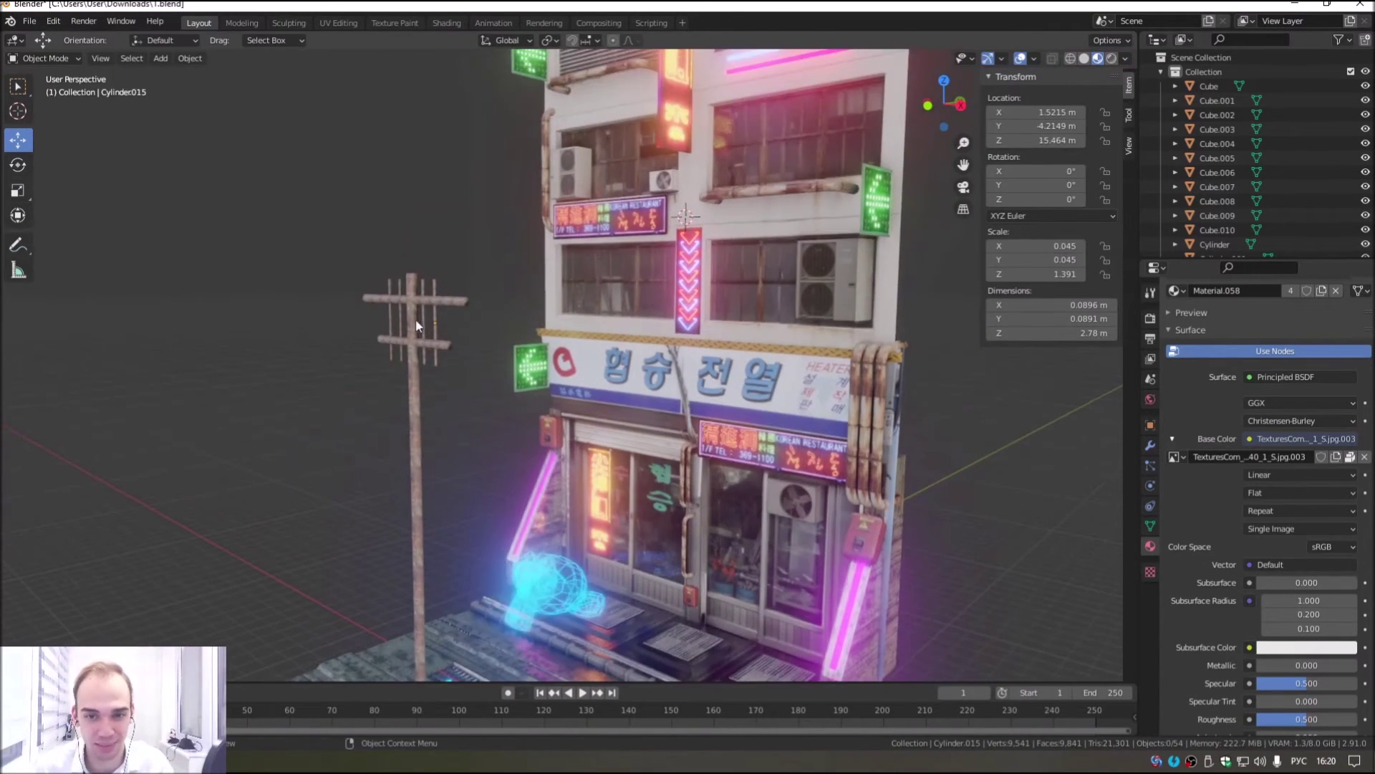
pyautogui.scroll(3, 460, 341)
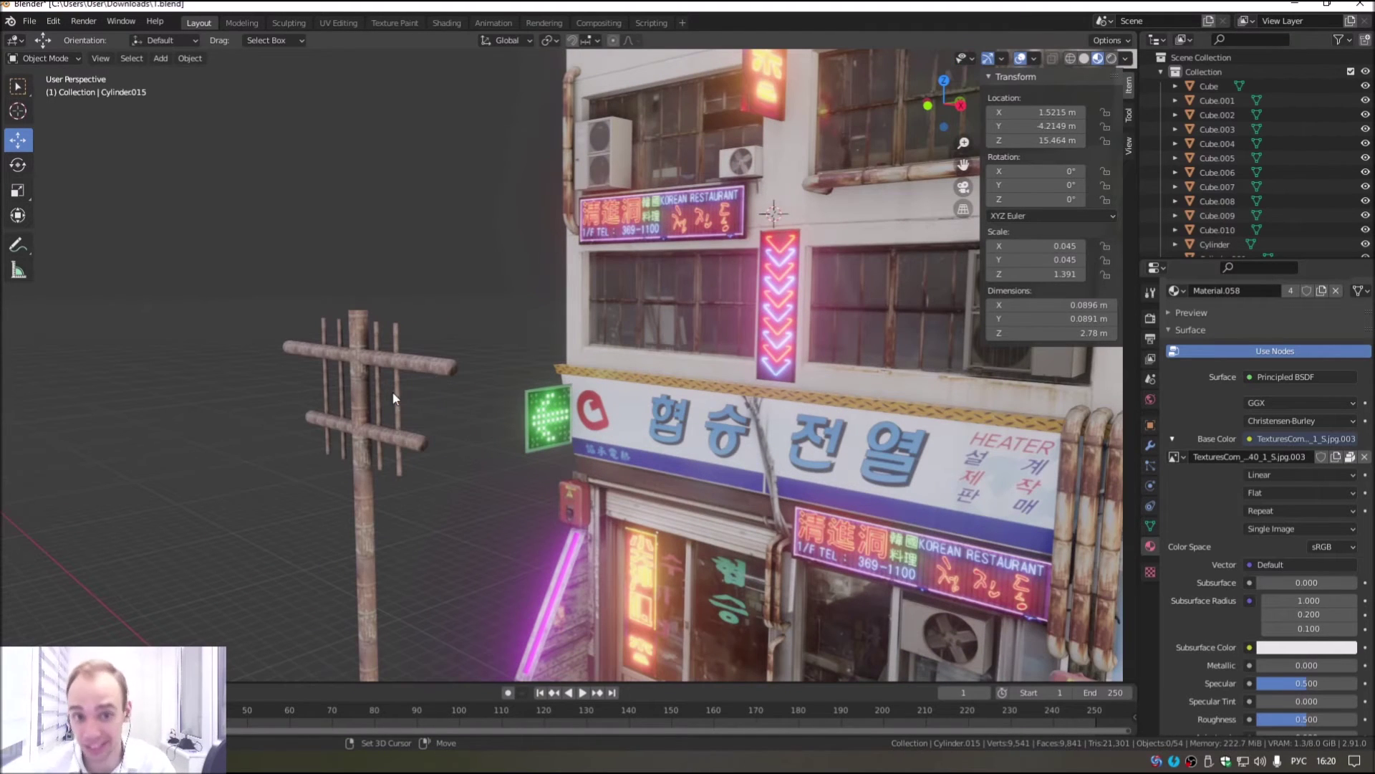
pyautogui.moveTo(428, 371); pyautogui.dragTo(450, 410, button='middle')
pyautogui.scroll(3, 500, 420)
pyautogui.scroll(-5, 500, 427)
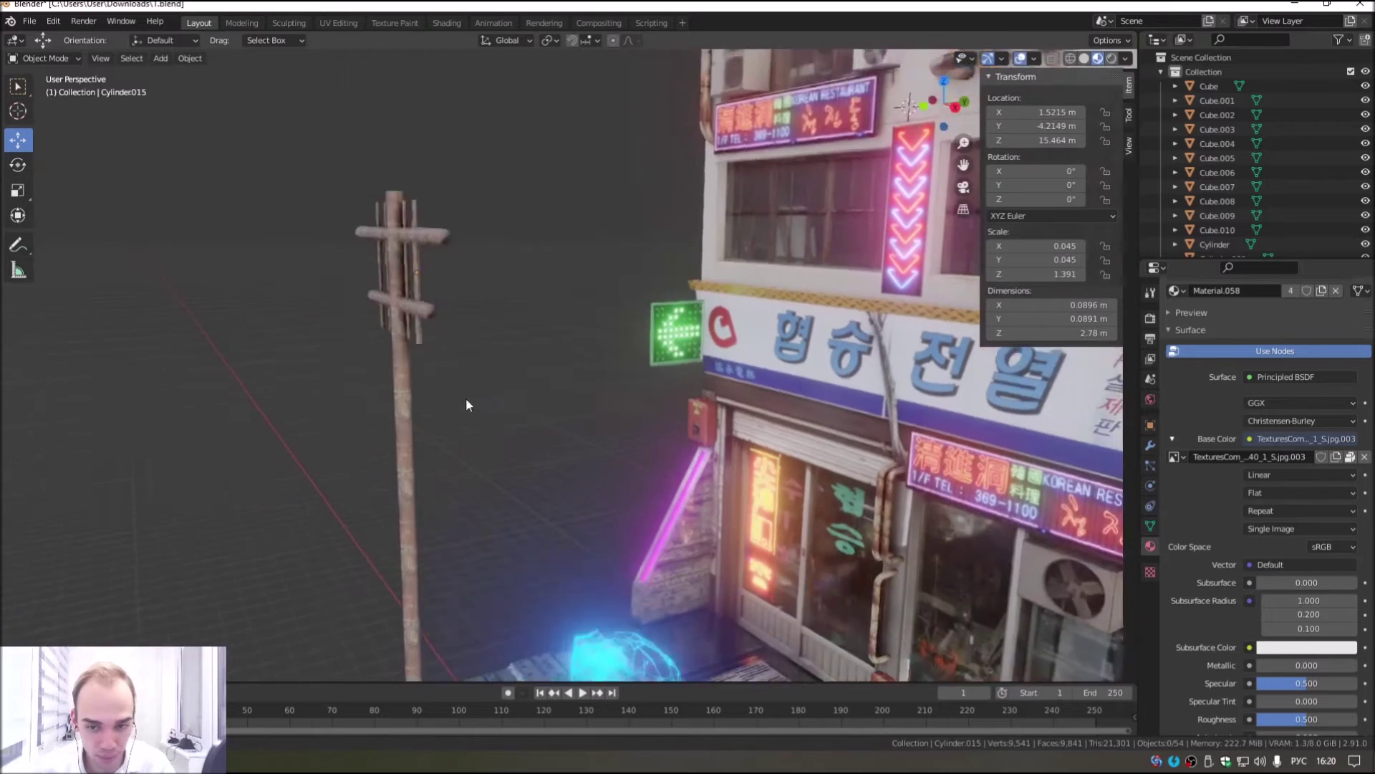
pyautogui.click(161, 58)
pyautogui.moveTo(179, 74)
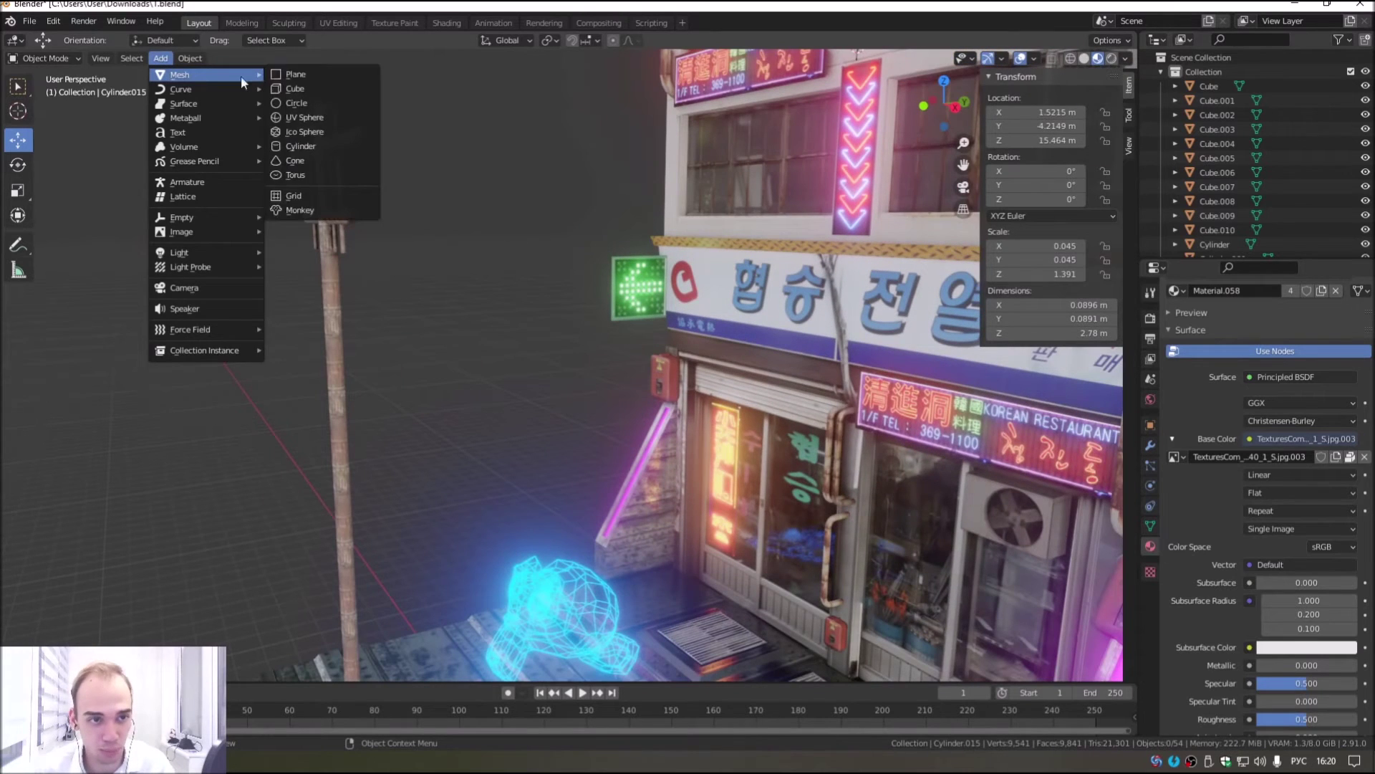
# Step: Add a new cube and bring it over toward the pole
pyautogui.click(293, 89)
pyautogui.scroll(-3, 654, 328)
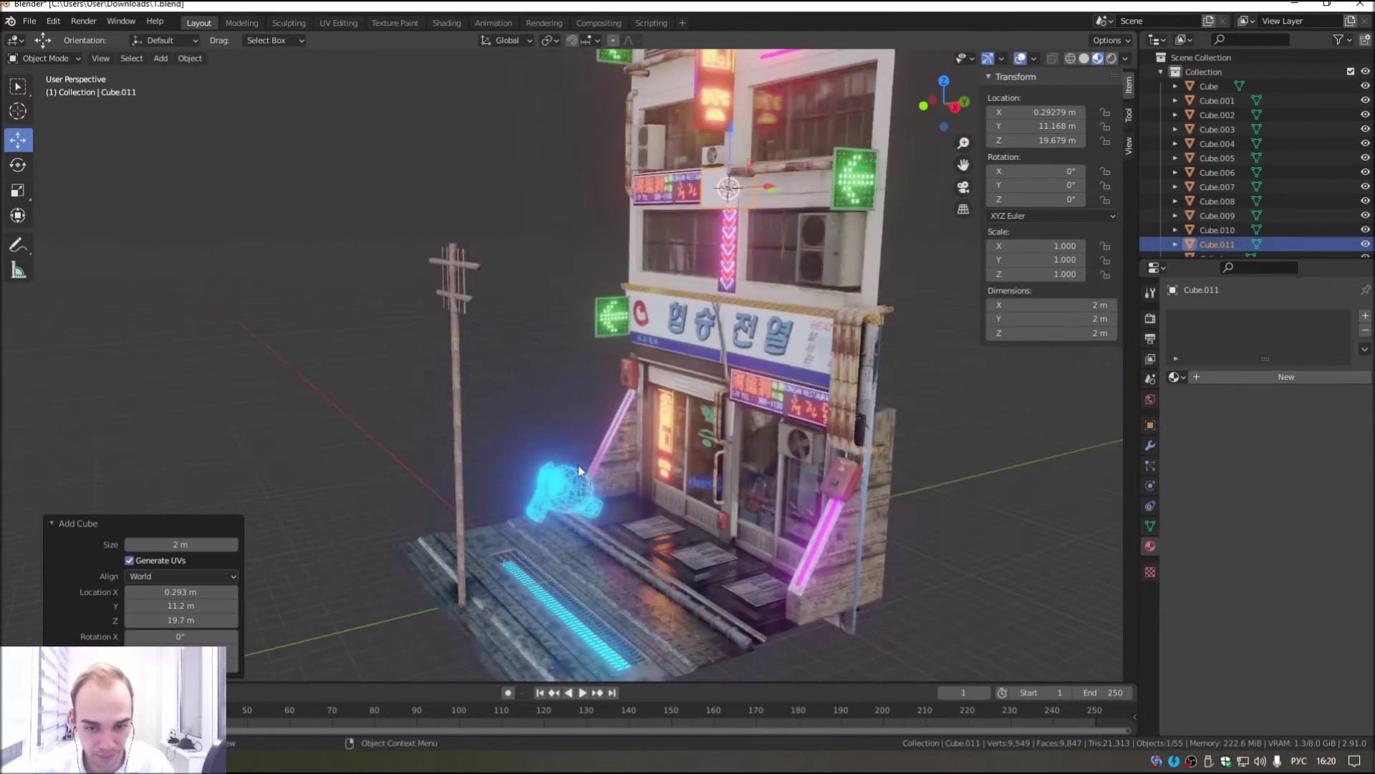
pyautogui.scroll(-3, 654, 328)
pyautogui.scroll(-2, 654, 328)
pyautogui.moveTo(740, 279); pyautogui.dragTo(545, 286)
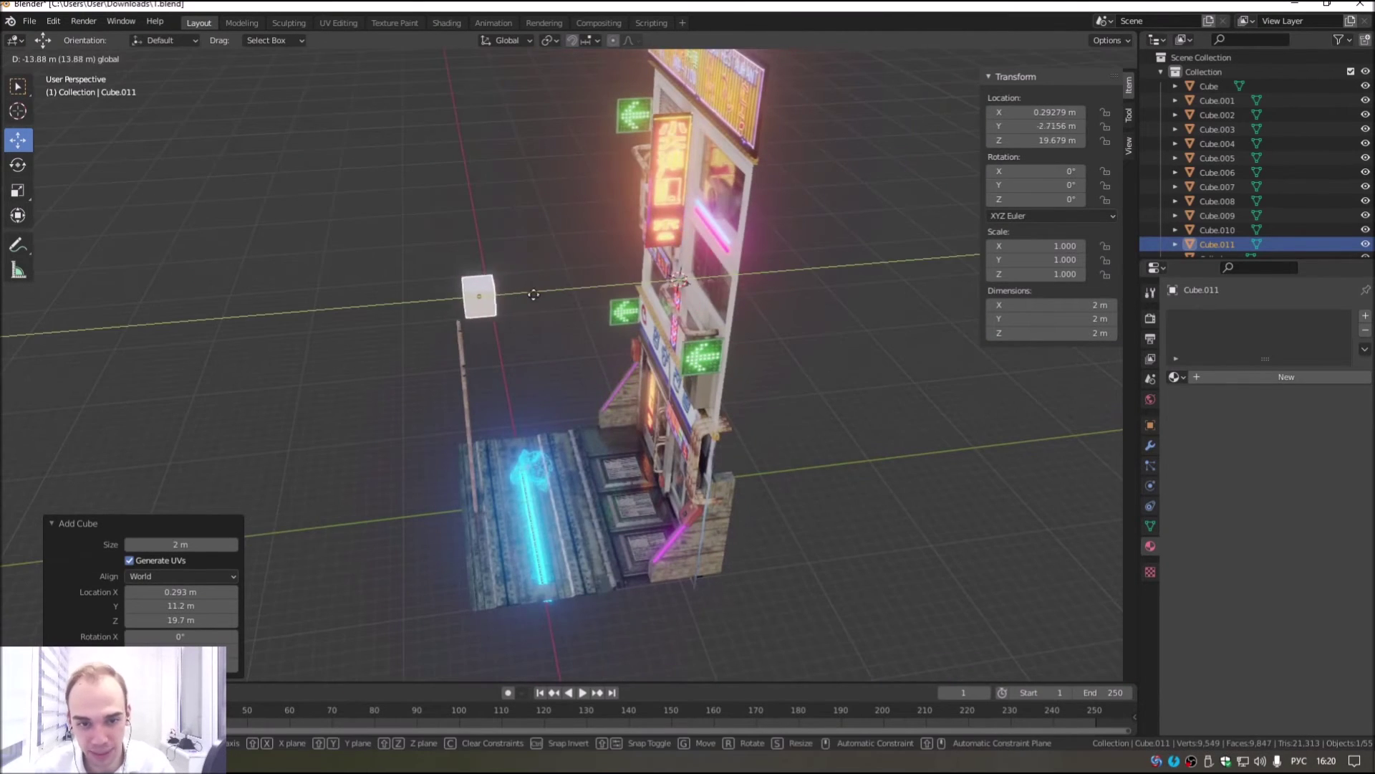
pyautogui.moveTo(545, 287); pyautogui.dragTo(497, 487, button='middle')
pyautogui.scroll(5, 538, 437)
# Step: Line the cube up with the top of the pole
pyautogui.moveTo(504, 353); pyautogui.dragTo(444, 379, button='middle')
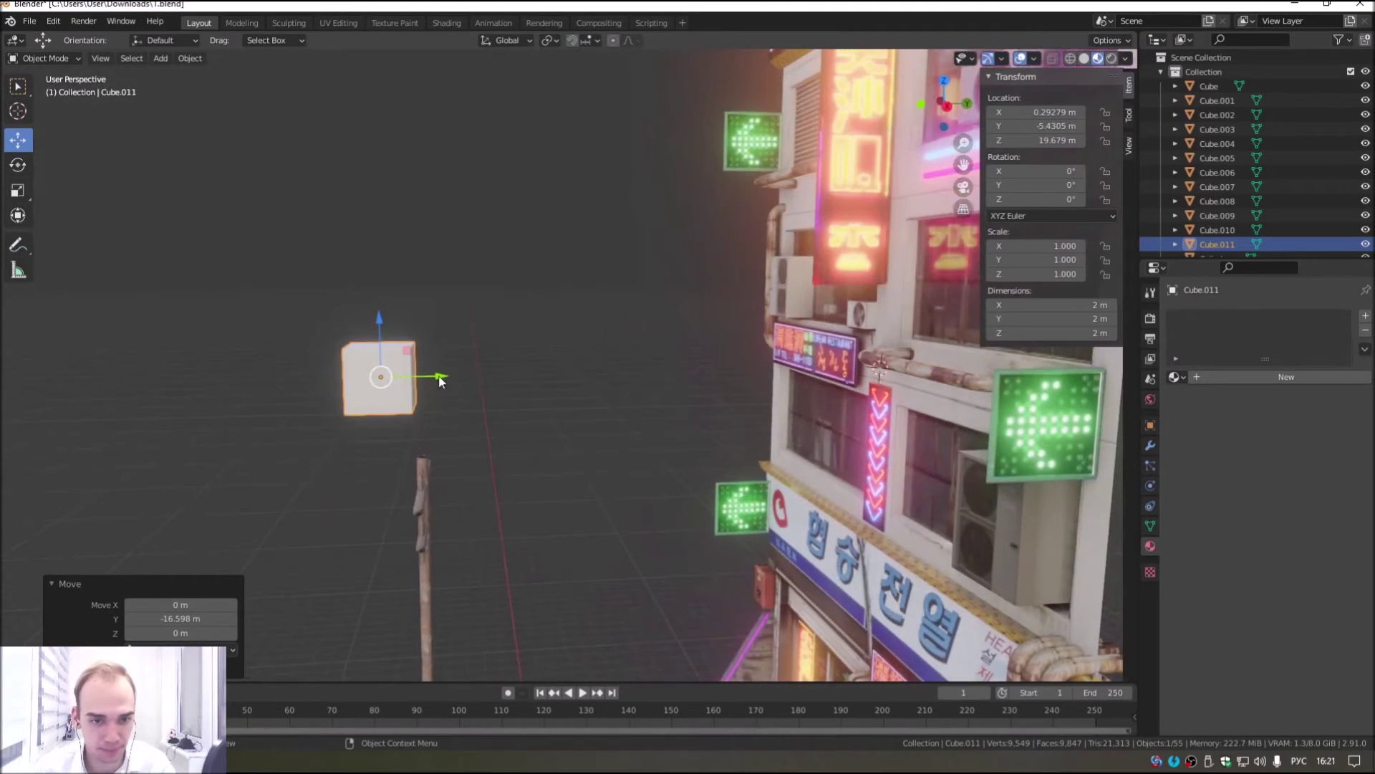
pyautogui.moveTo(429, 380); pyautogui.dragTo(498, 380)
pyautogui.moveTo(440, 326); pyautogui.dragTo(486, 445)
pyautogui.scroll(3, 486, 444)
pyautogui.moveTo(598, 500)
pyautogui.mouseDown(button='middle')
pyautogui.moveTo(632, 393)
pyautogui.moveTo(522, 475)
pyautogui.mouseUp(button='middle')
pyautogui.moveTo(527, 490); pyautogui.dragTo(505, 491)
pyautogui.scroll(3, 586, 422)
# Step: Shrink the cube to 0.056 scale and place it at the upper crossbar's tip
pyautogui.click(19, 190)
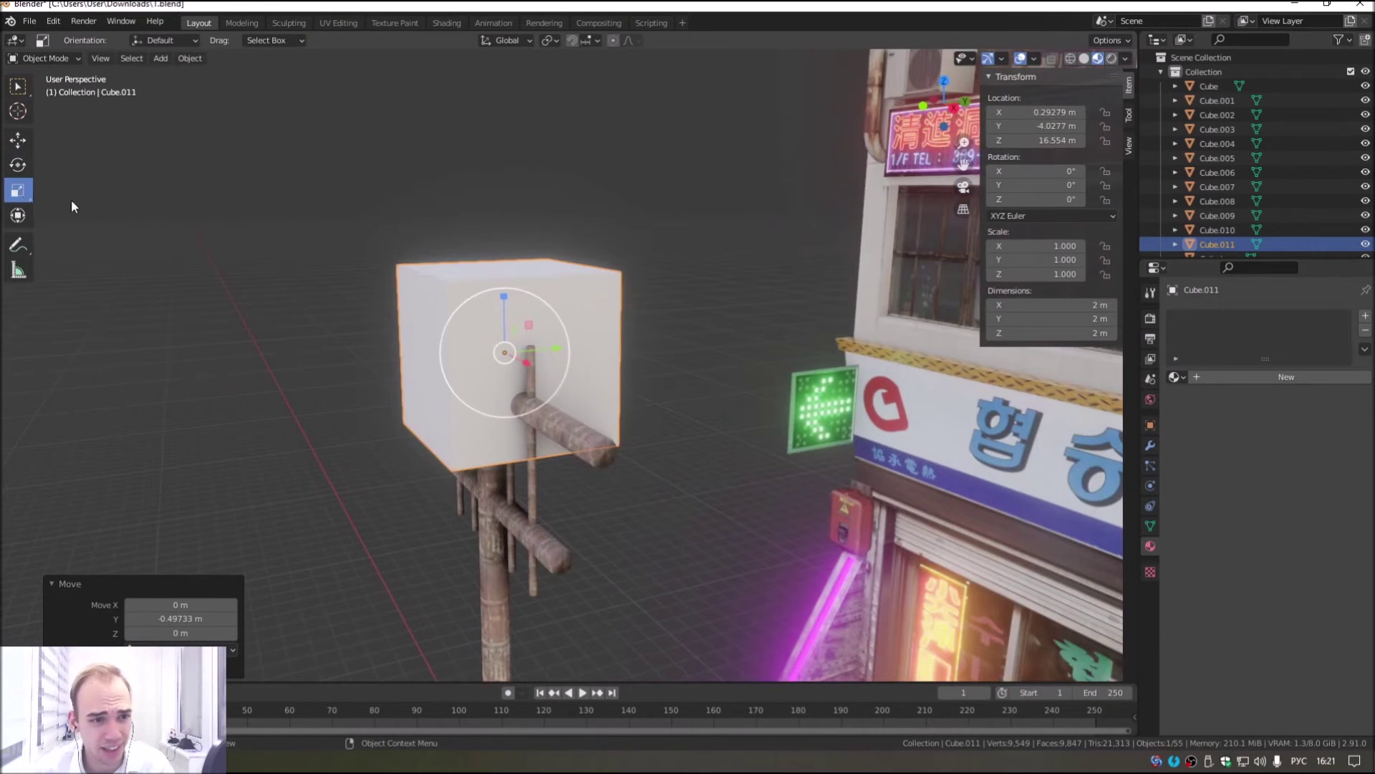
pyautogui.press('s')
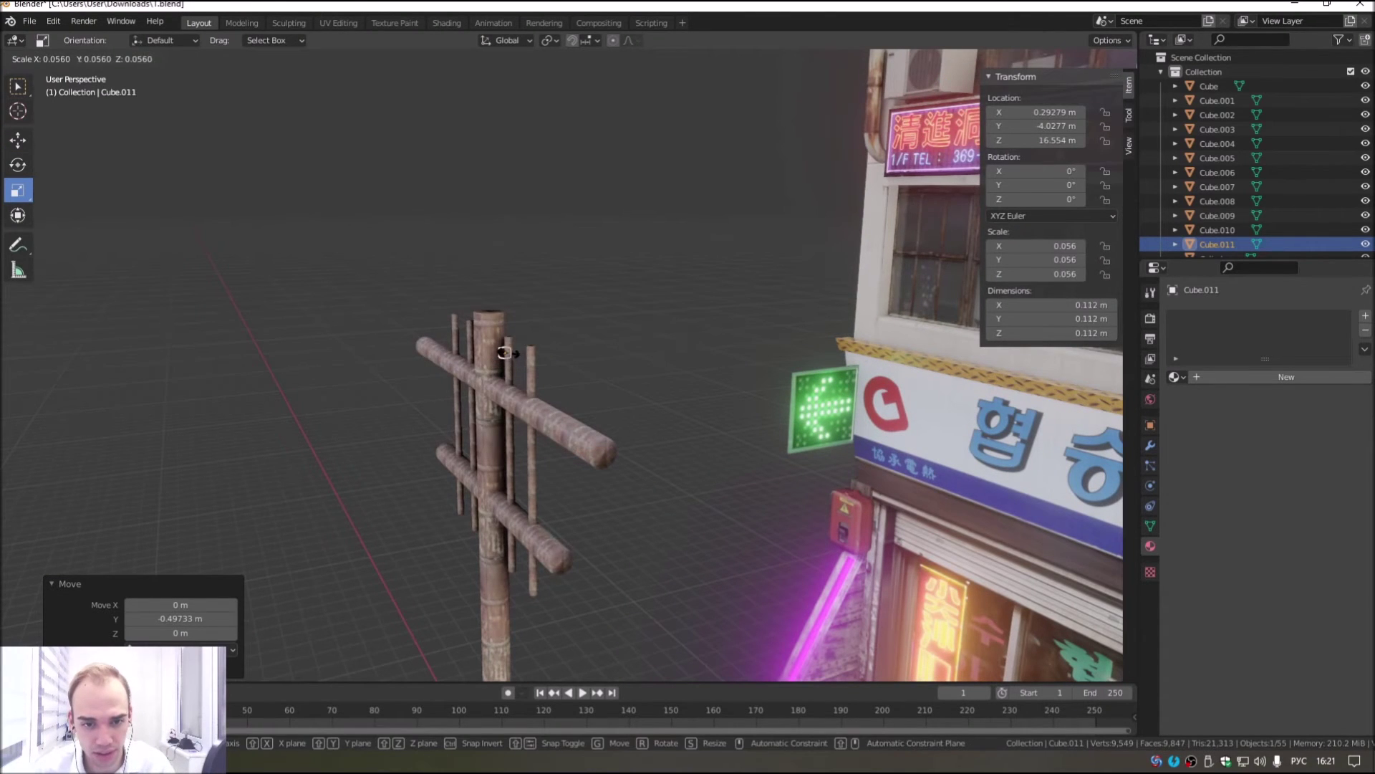
pyautogui.click(505, 353)
pyautogui.click(15, 142)
pyautogui.moveTo(512, 361)
pyautogui.mouseDown()
pyautogui.moveTo(623, 401)
pyautogui.moveTo(566, 432)
pyautogui.mouseUp()
pyautogui.scroll(2, 612, 412)
pyautogui.moveTo(613, 476); pyautogui.dragTo(653, 477)
pyautogui.moveTo(653, 476); pyautogui.dragTo(847, 403, button='middle')
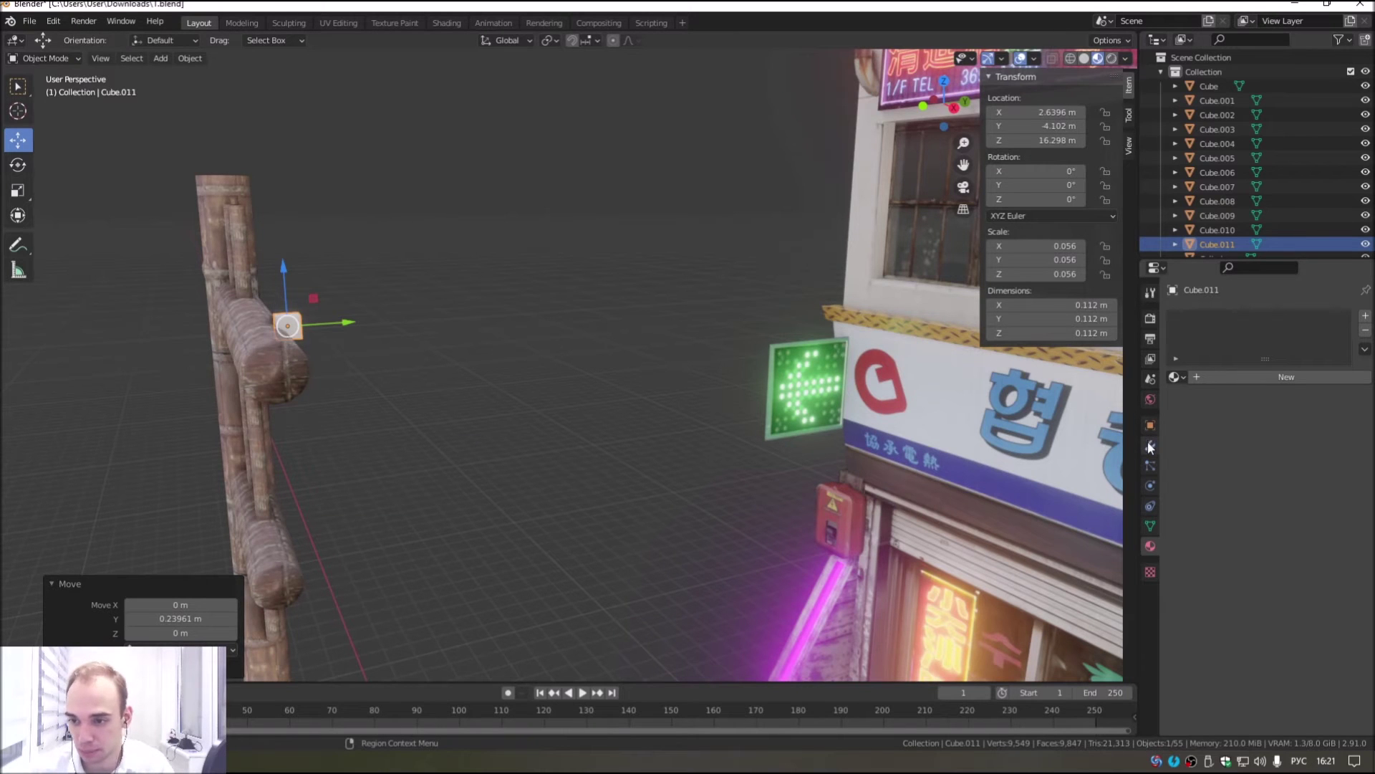
pyautogui.click(54, 58)
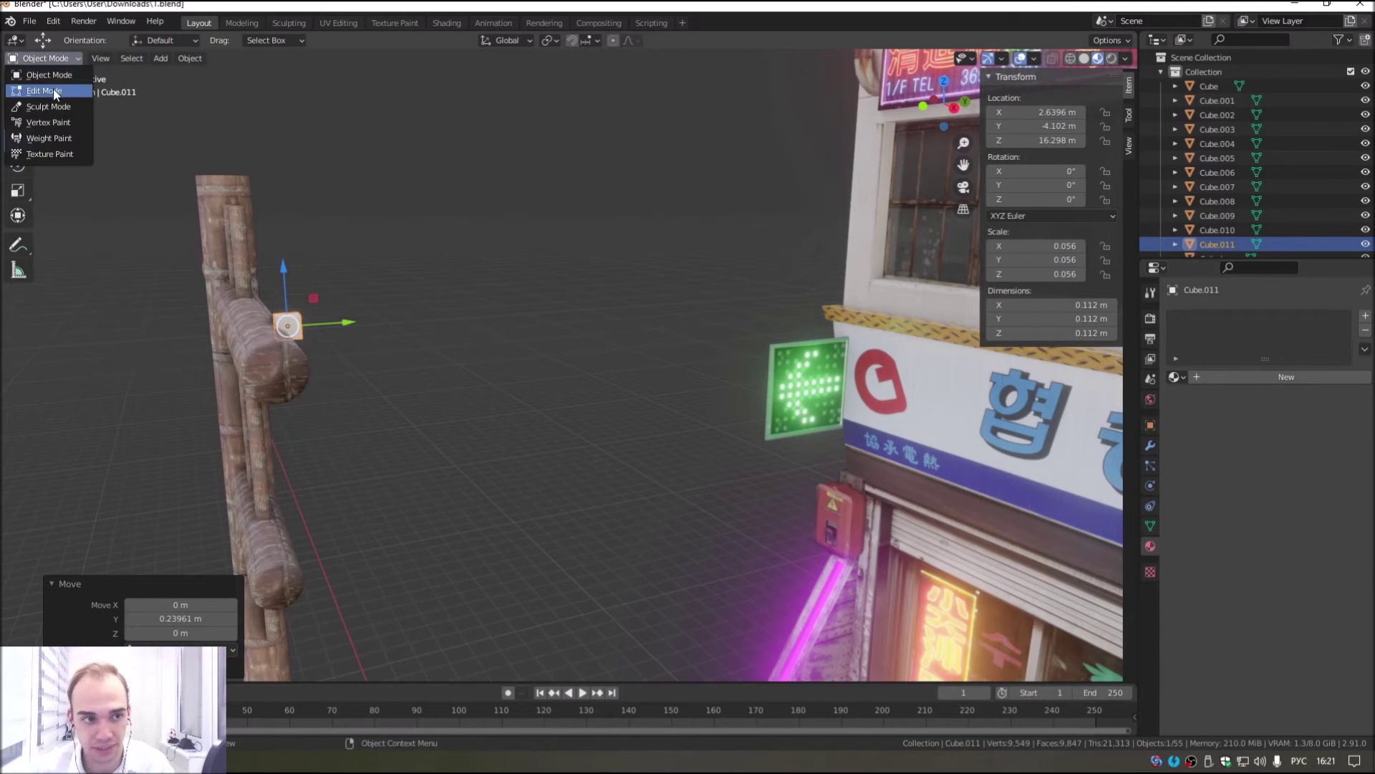
# Step: In Edit Mode, extrude one end face of the small cube into a long wire
pyautogui.click(45, 90)
pyautogui.moveTo(163, 270); pyautogui.dragTo(404, 318, button='middle')
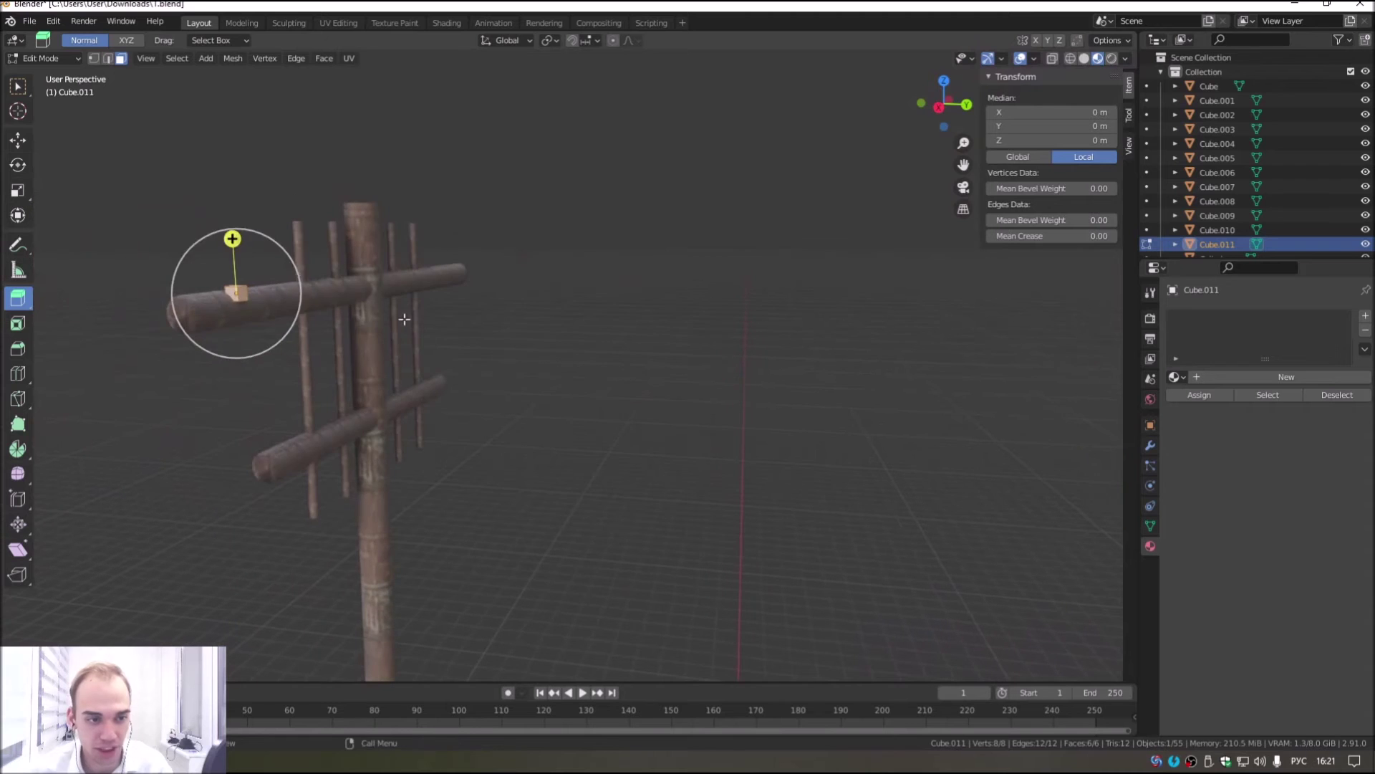
pyautogui.click(247, 284)
pyautogui.moveTo(248, 285)
pyautogui.mouseDown(button='middle')
pyautogui.moveTo(369, 361)
pyautogui.moveTo(193, 281)
pyautogui.mouseUp(button='middle')
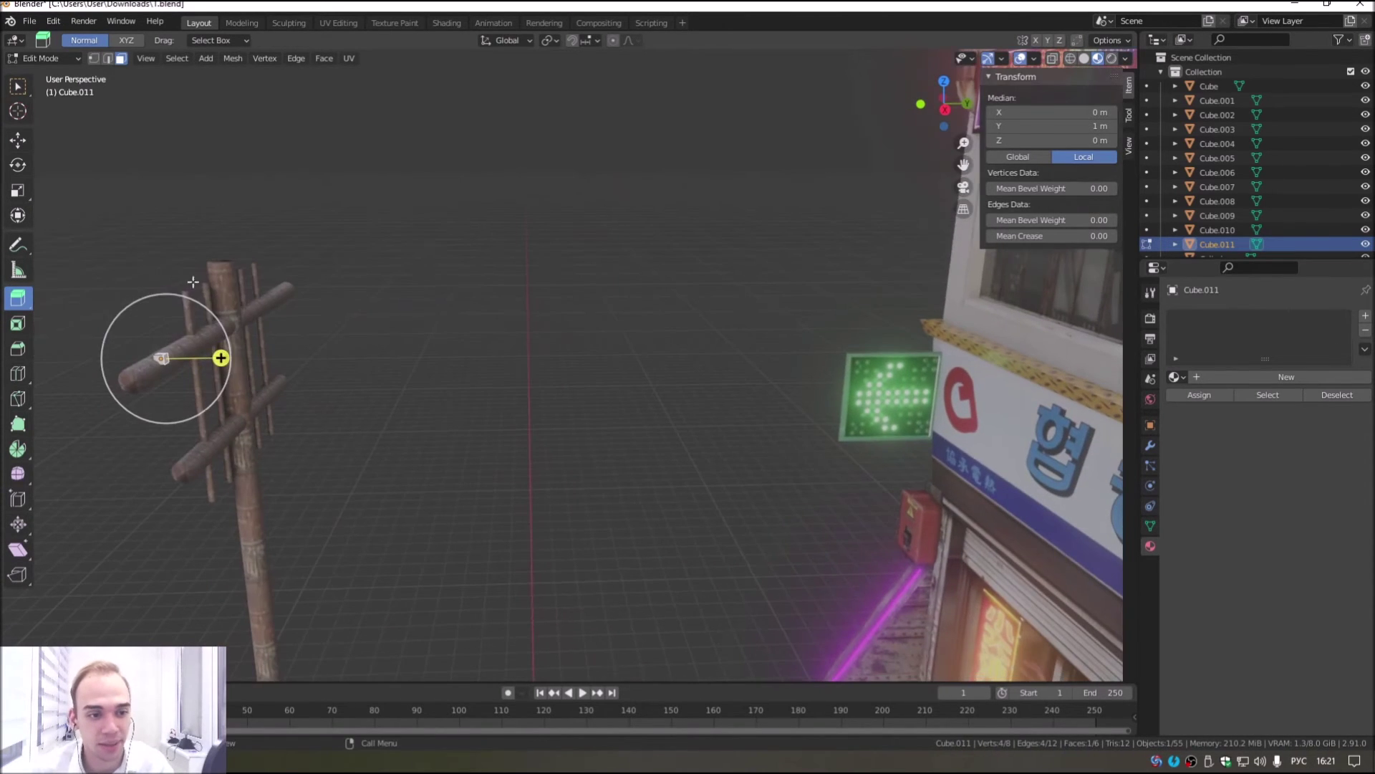
pyautogui.moveTo(220, 356); pyautogui.dragTo(444, 354)
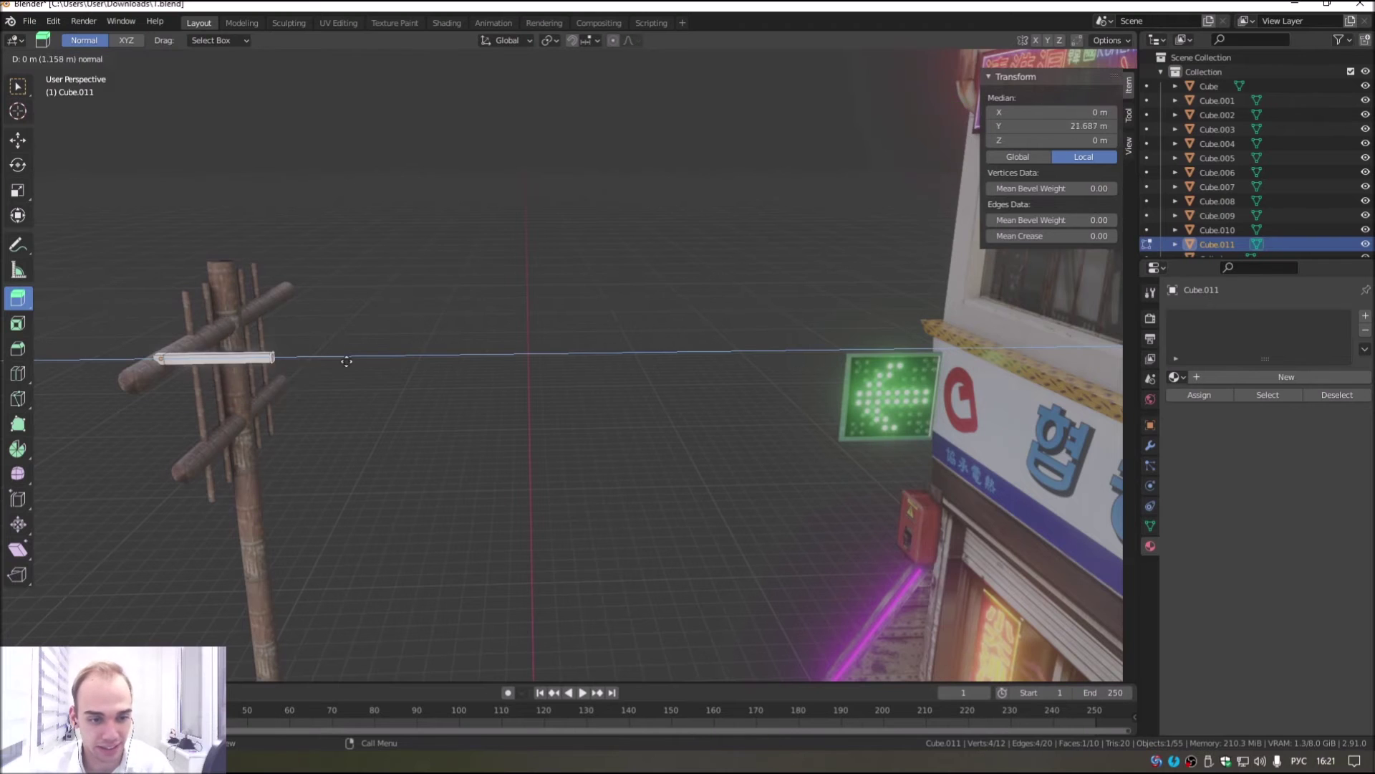
pyautogui.moveTo(494, 358); pyautogui.dragTo(430, 326, button='middle')
# Step: Lower the wire's end slightly and extrude another segment toward the storefront
pyautogui.click(22, 144)
pyautogui.moveTo(337, 268)
pyautogui.mouseDown()
pyautogui.moveTo(345, 361)
pyautogui.moveTo(577, 369)
pyautogui.mouseUp()
pyautogui.click(20, 297)
pyautogui.moveTo(578, 369)
pyautogui.mouseDown(button='middle')
pyautogui.moveTo(624, 421)
pyautogui.moveTo(708, 363)
pyautogui.moveTo(695, 315)
pyautogui.mouseUp(button='middle')
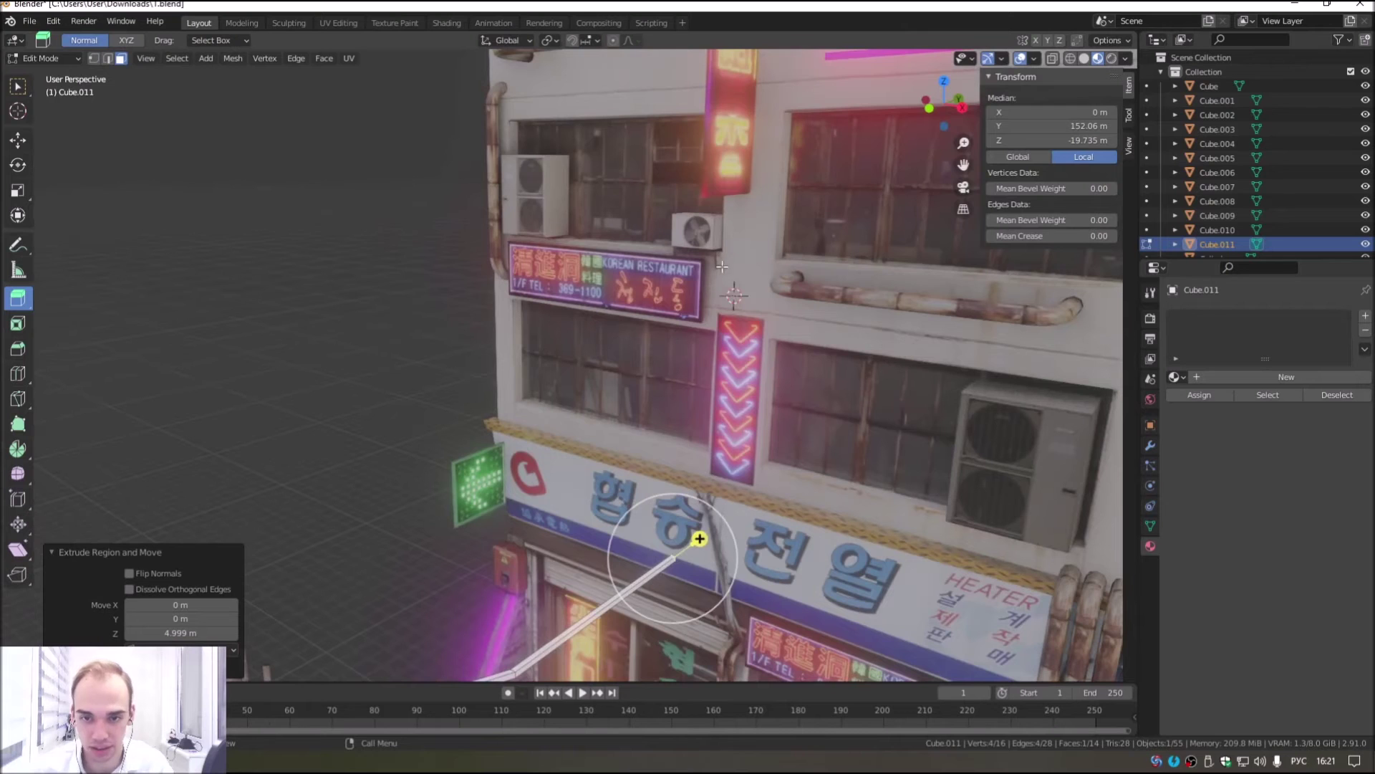
pyautogui.scroll(-5, 748, 314)
pyautogui.moveTo(621, 424); pyautogui.dragTo(430, 358, button='middle')
pyautogui.scroll(5, 255, 313)
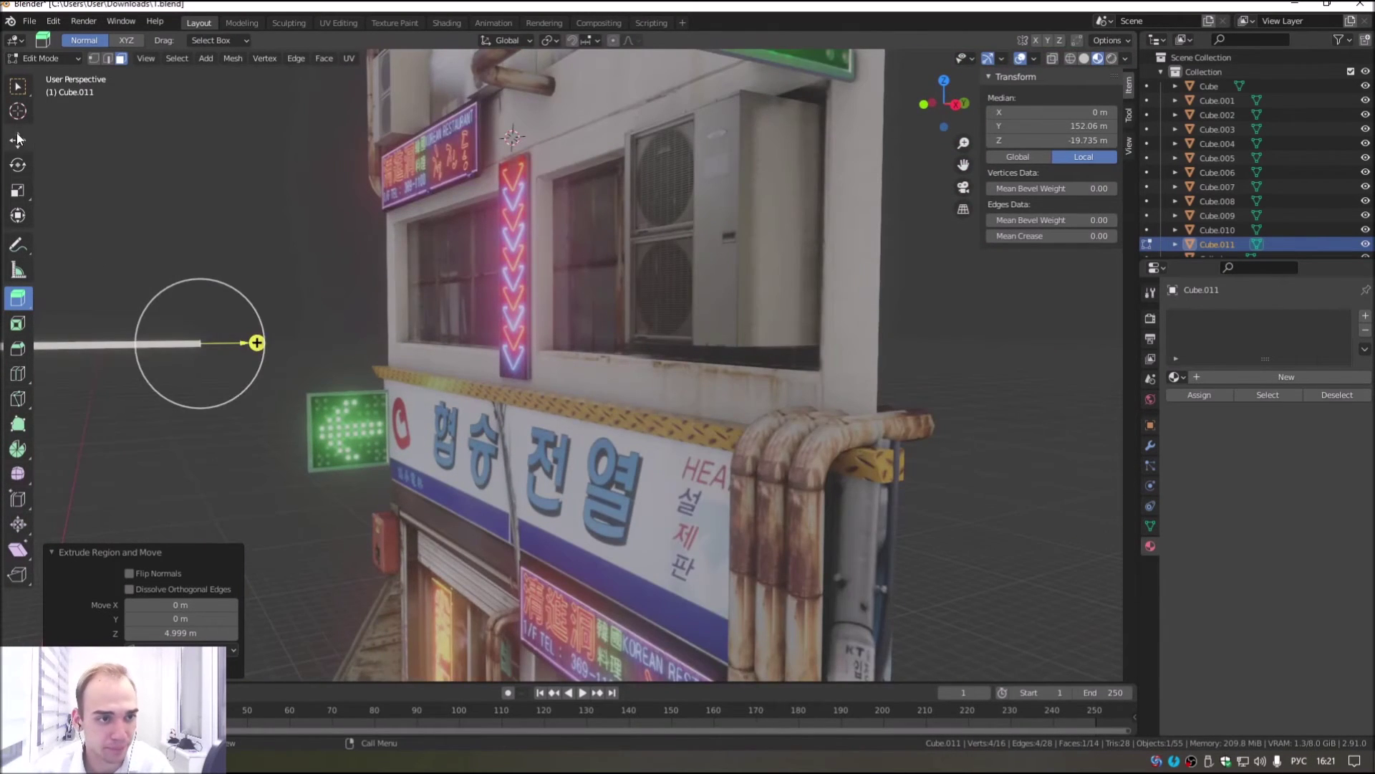
# Step: Orbit around to check the cable spanning from pole to building front
pyautogui.click(17, 140)
pyautogui.scroll(-4, 465, 380)
pyautogui.scroll(-2, 466, 380)
pyautogui.scroll(-2, 465, 380)
pyautogui.moveTo(465, 379)
pyautogui.mouseDown(button='middle')
pyautogui.moveTo(425, 380)
pyautogui.moveTo(478, 391)
pyautogui.mouseUp(button='middle')
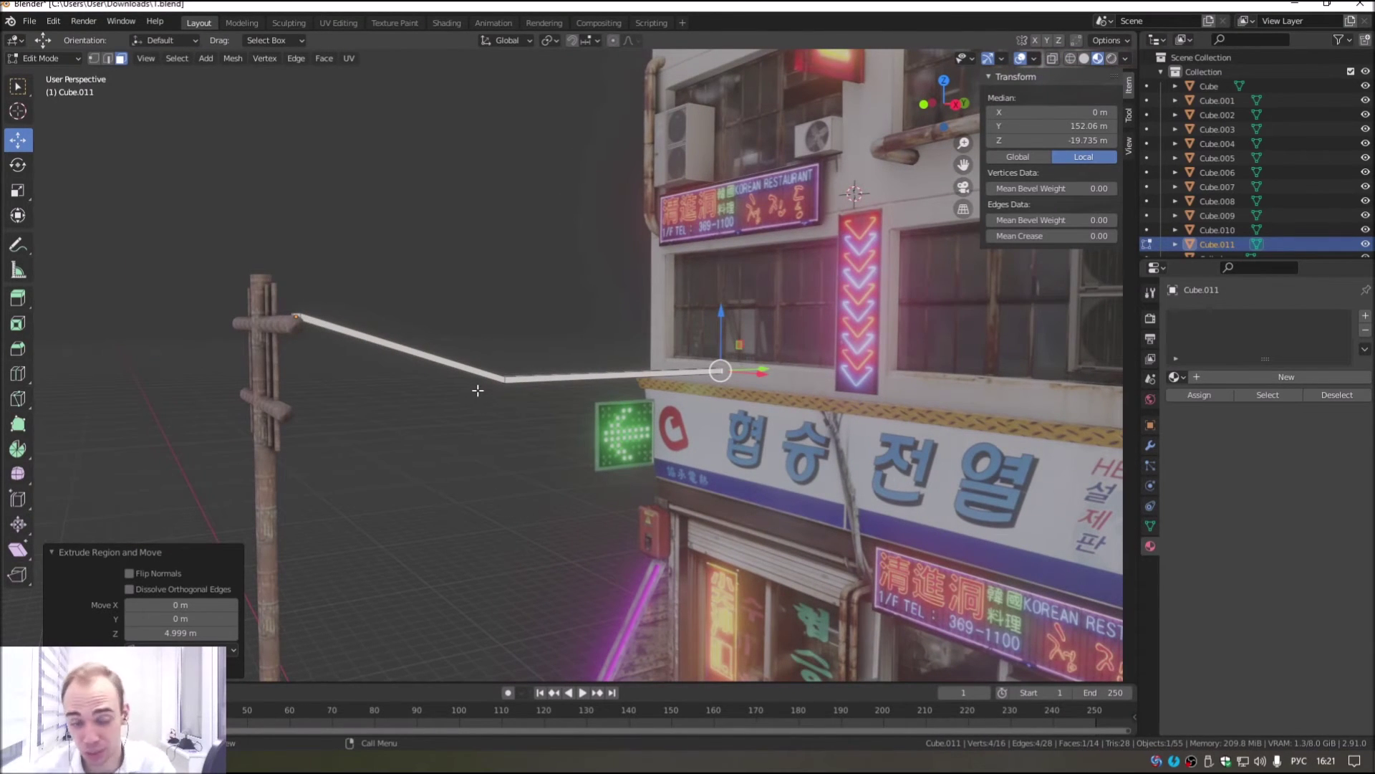
pyautogui.moveTo(459, 403); pyautogui.dragTo(321, 313, button='middle')
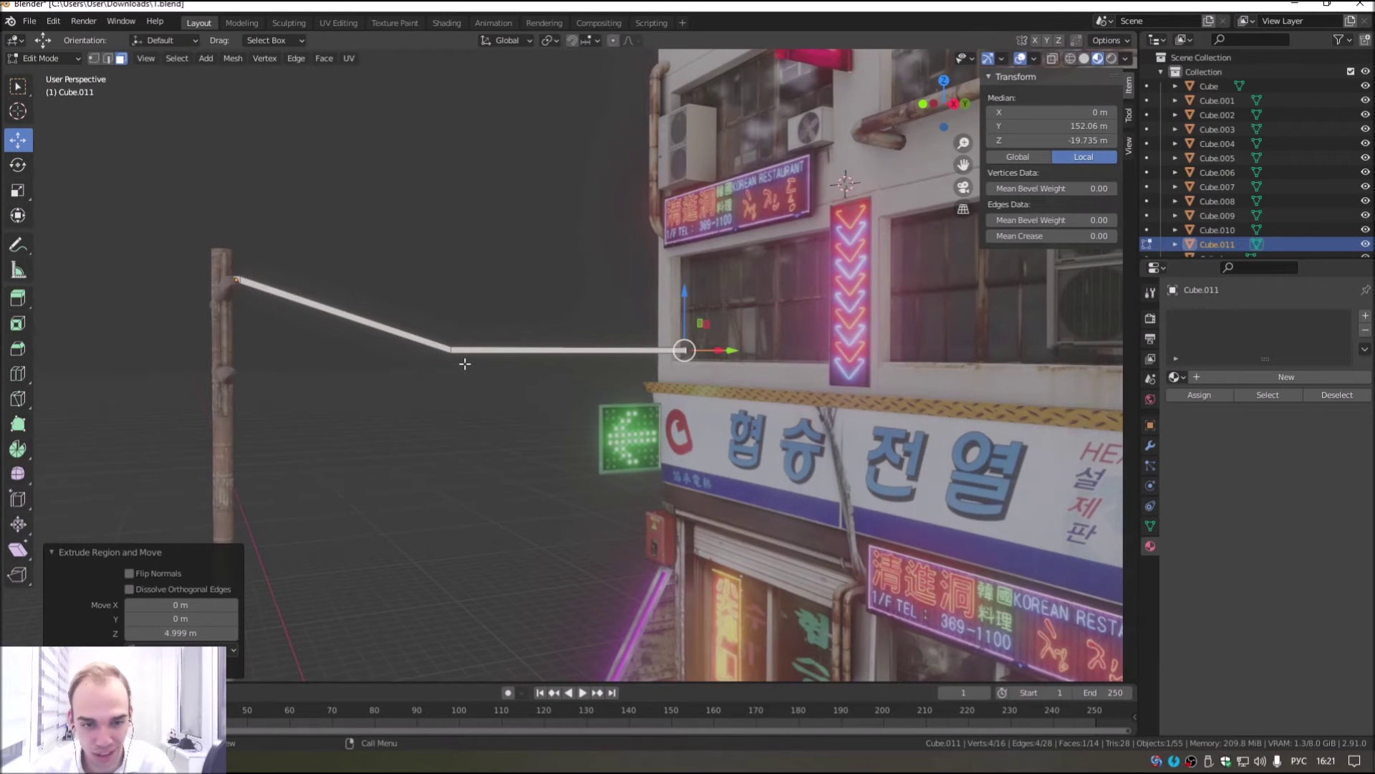
pyautogui.moveTo(422, 339); pyautogui.dragTo(485, 369, button='middle')
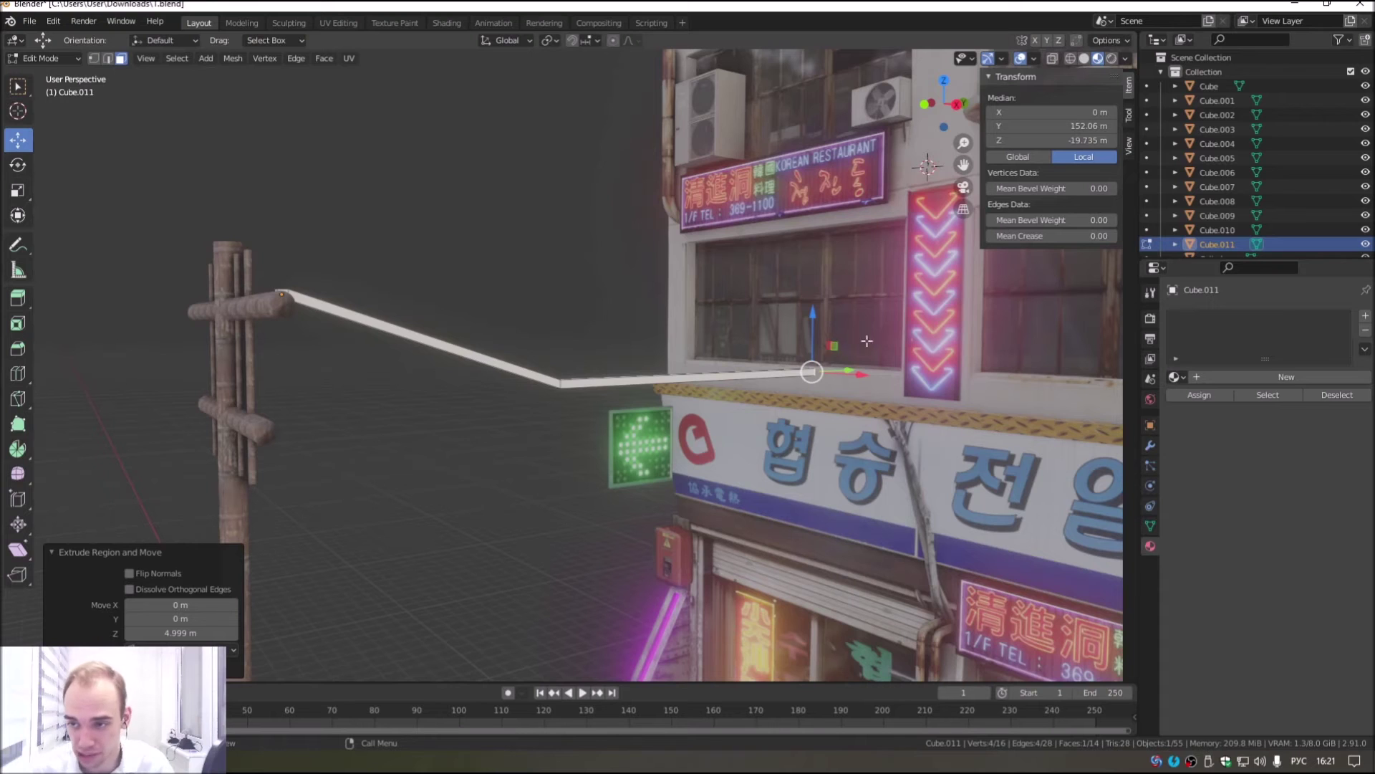
# Step: Add a Subdivision Surface modifier to the cable with viewport level 1 and render level 2
pyautogui.click(1151, 445)
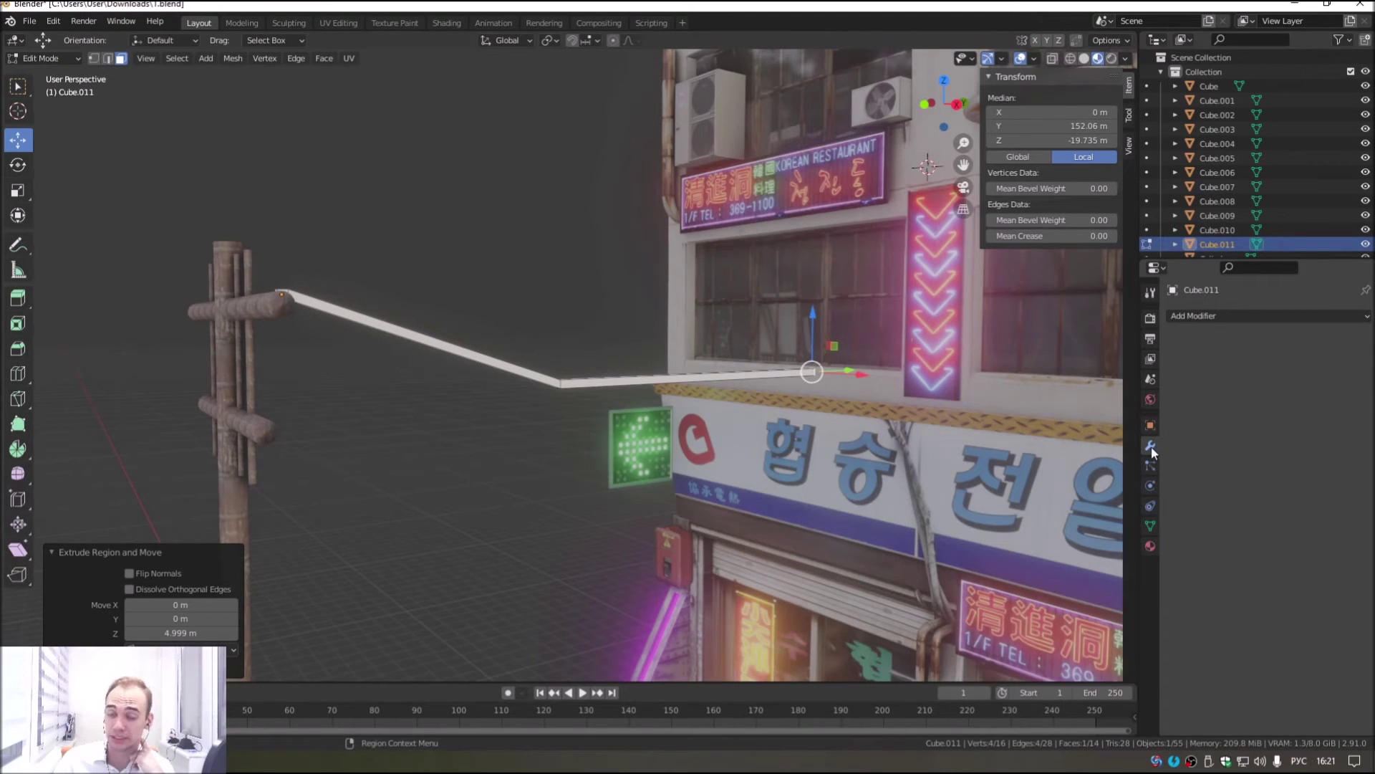
pyautogui.click(1211, 316)
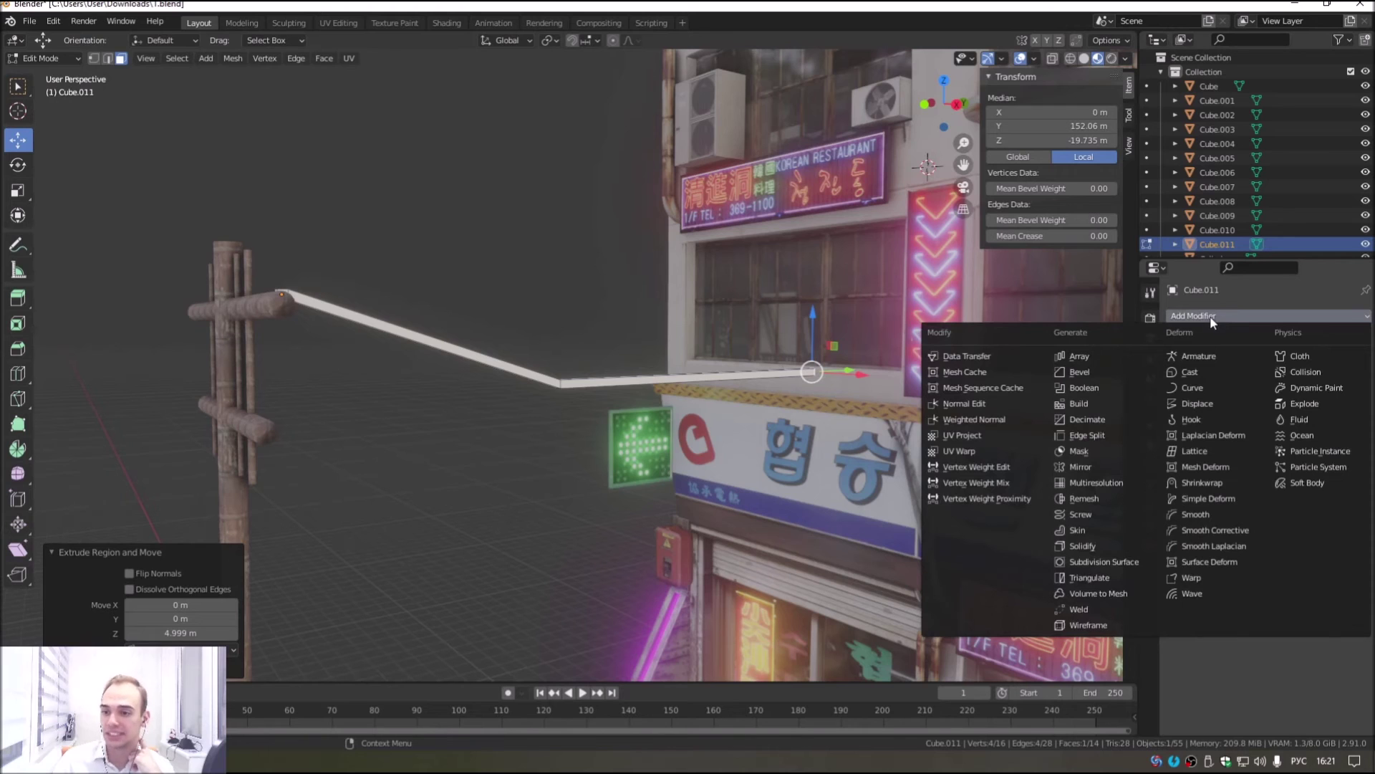
pyautogui.click(1069, 563)
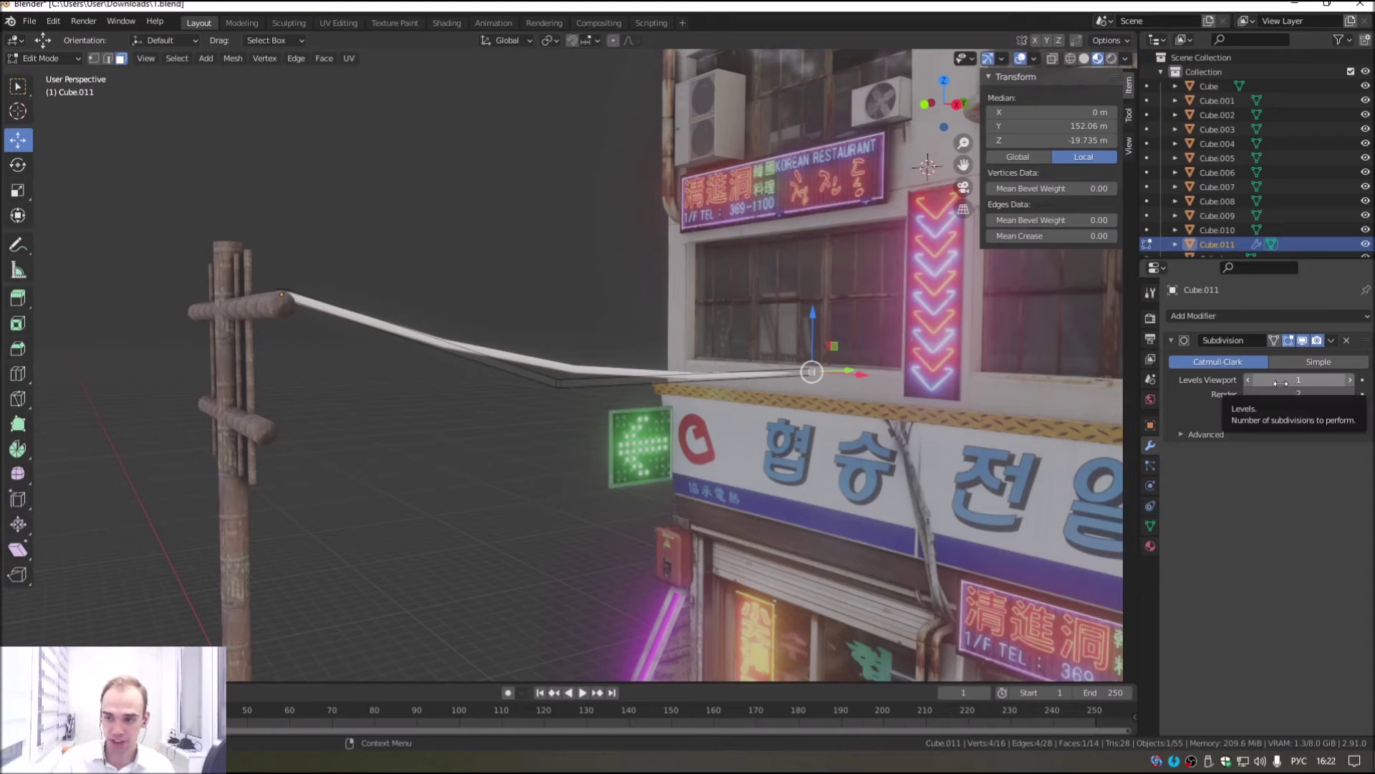
pyautogui.click(1247, 378)
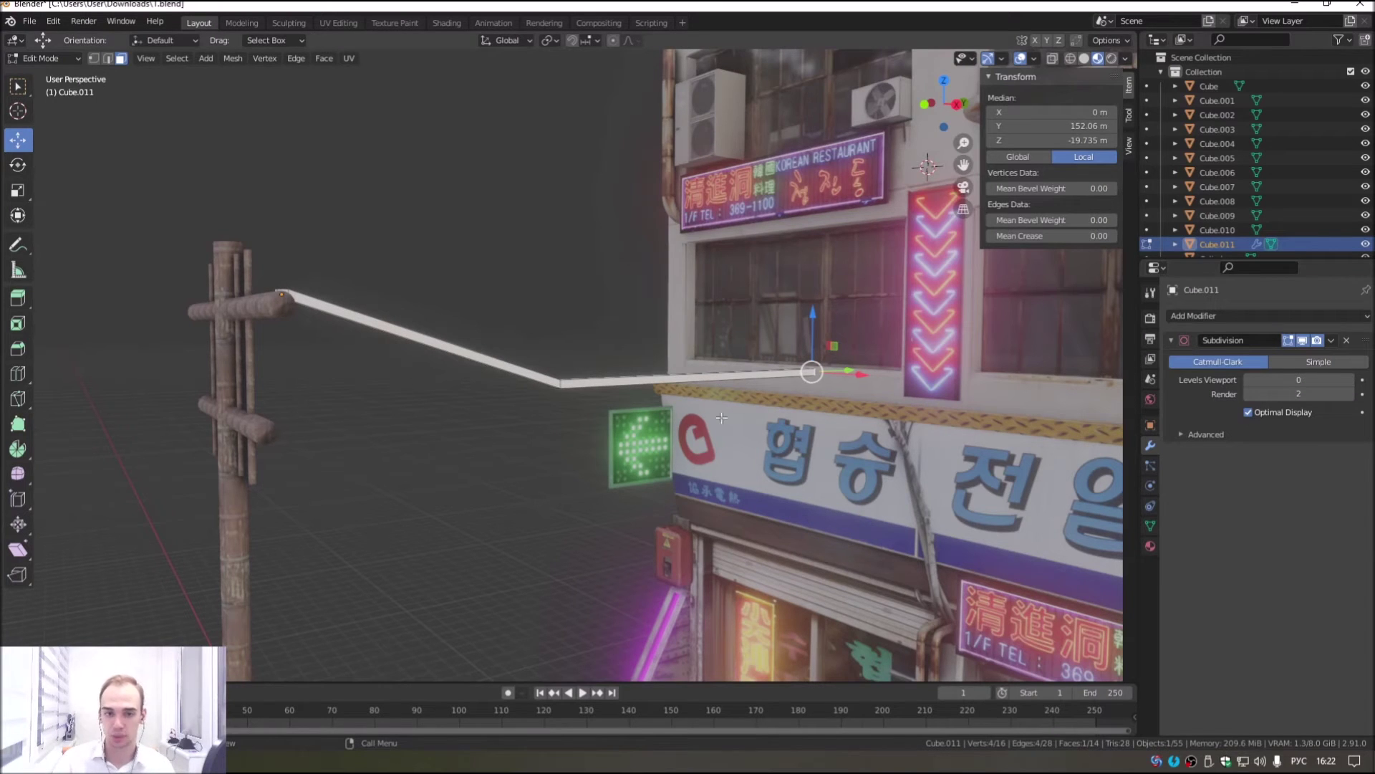
pyautogui.click(1352, 380)
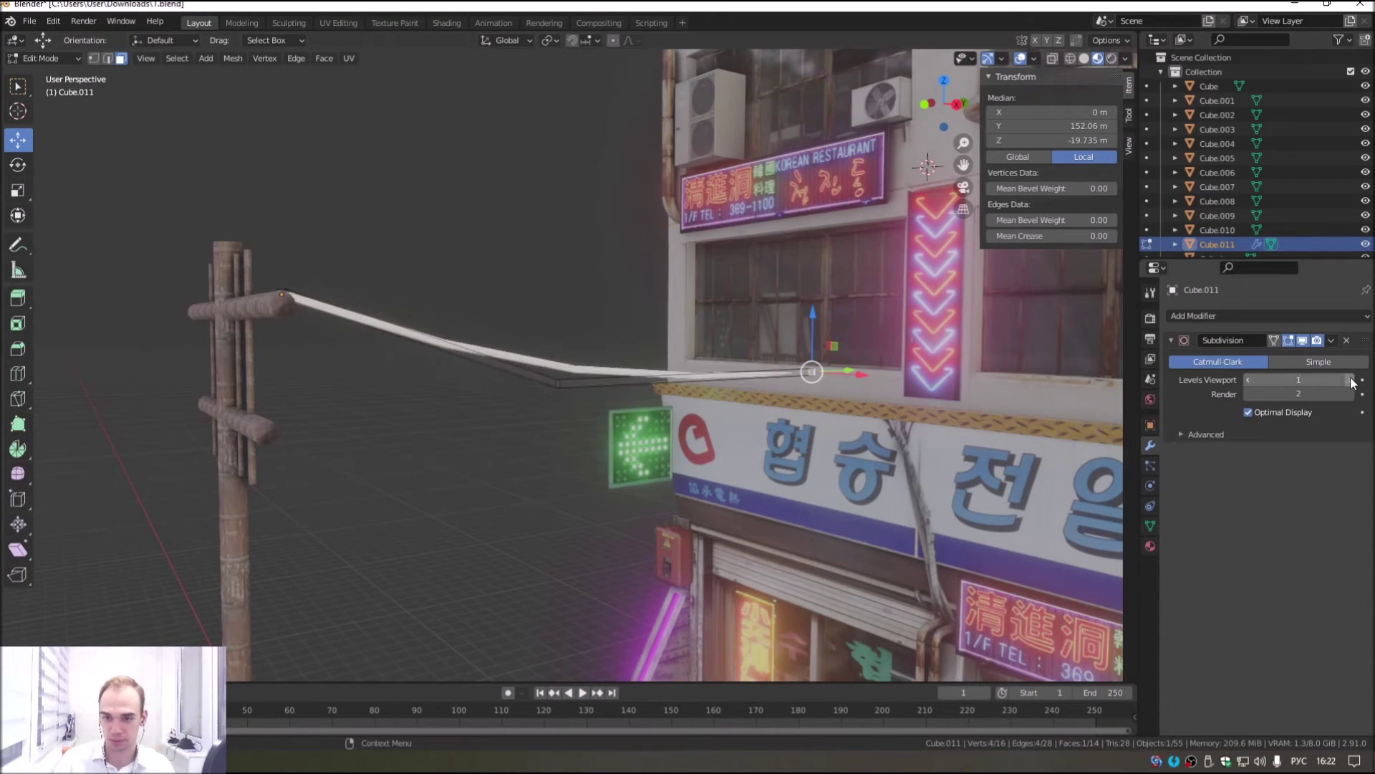
pyautogui.click(1249, 379)
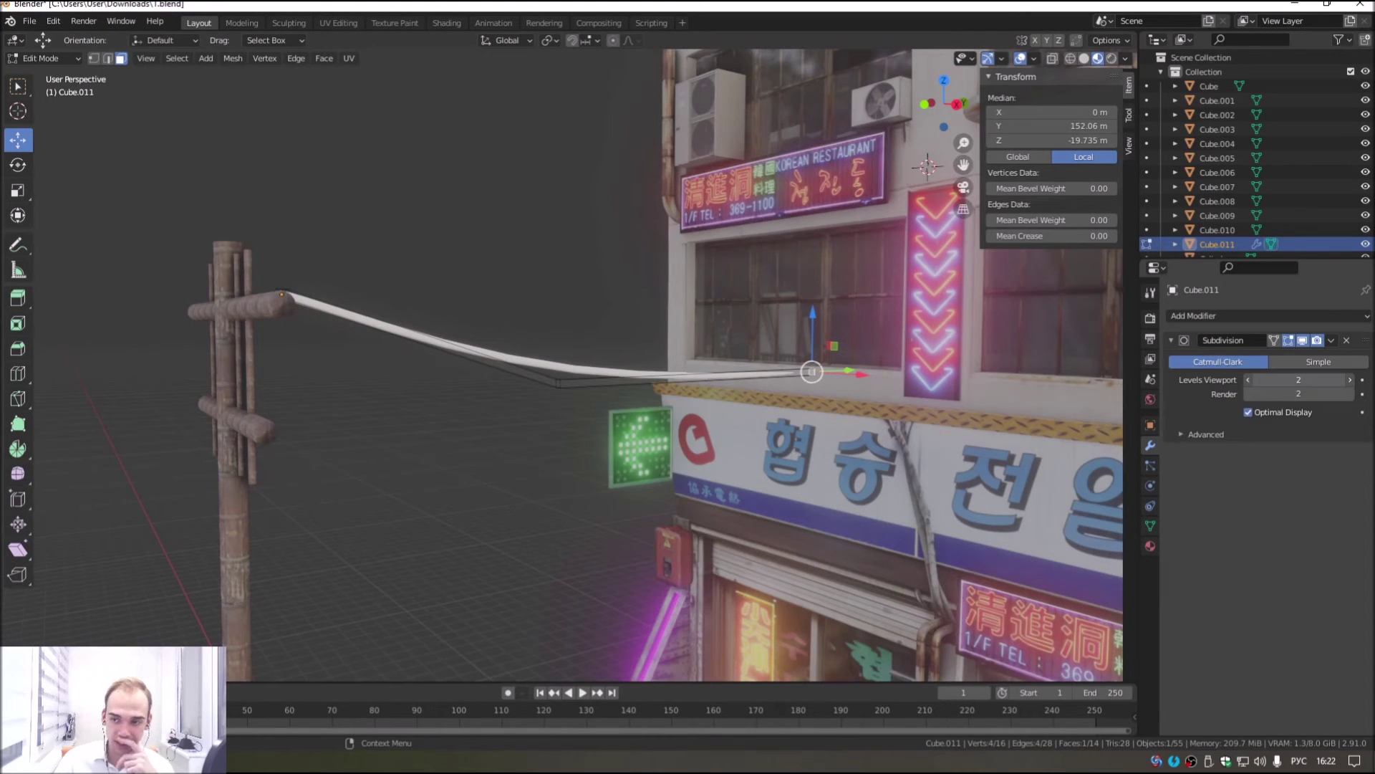
pyautogui.moveTo(1261, 381); pyautogui.dragTo(1242, 381)
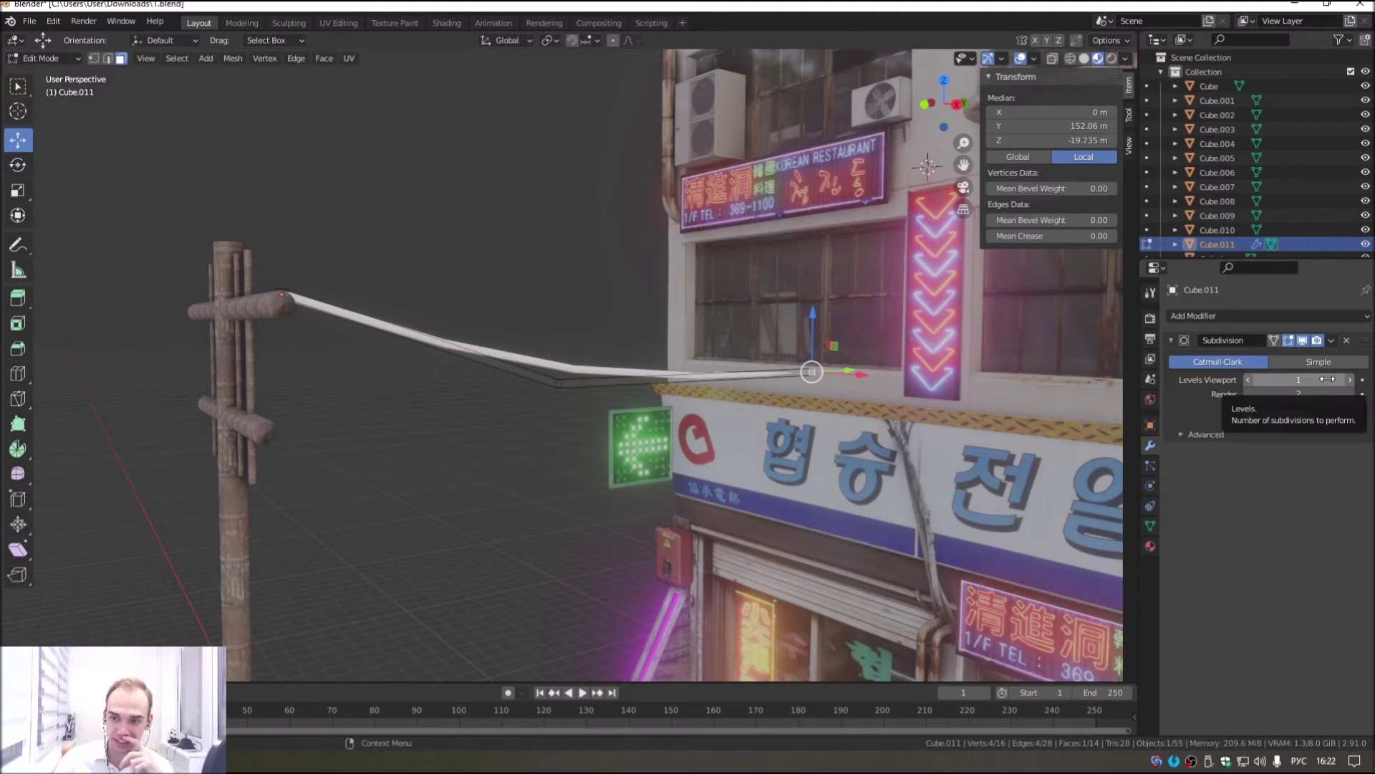
pyautogui.moveTo(824, 380); pyautogui.dragTo(716, 384, button='middle')
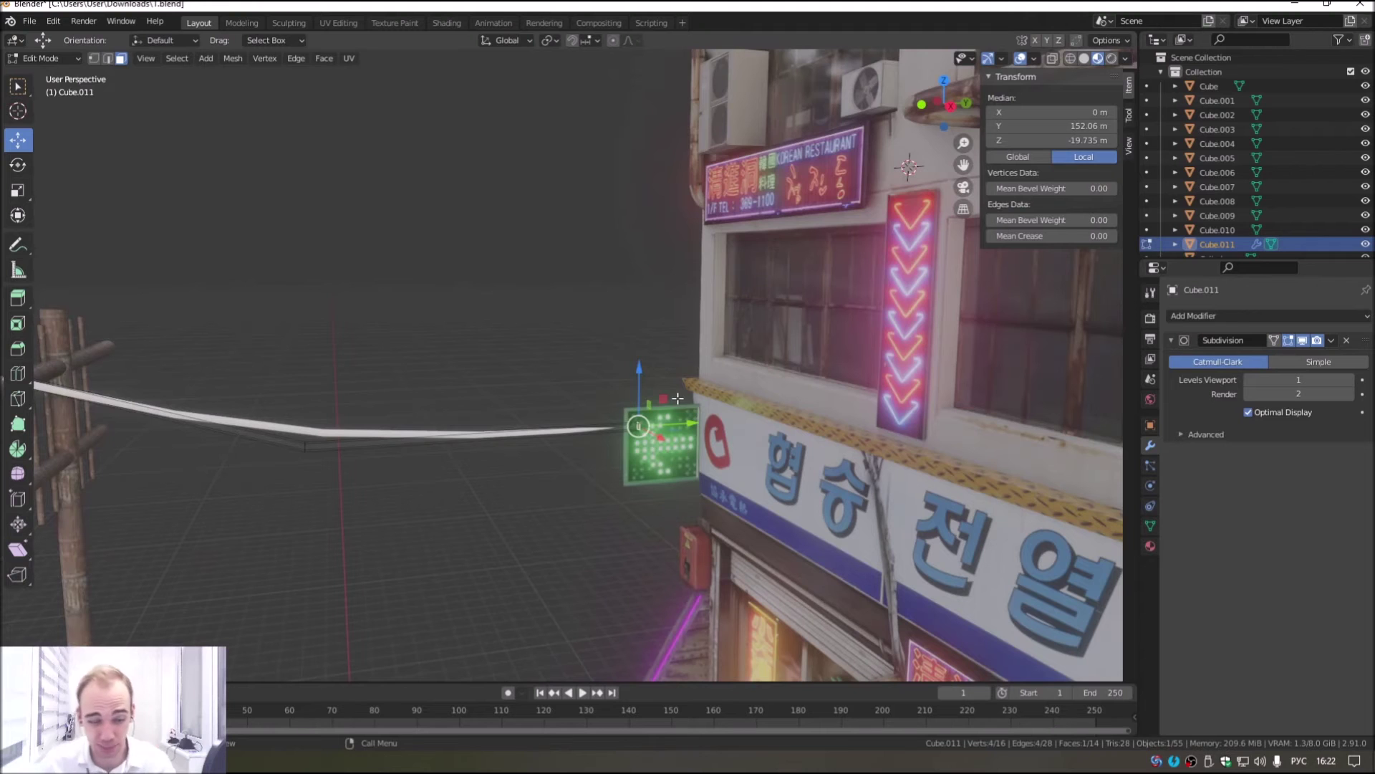
# Step: Extrude the cable end from the green sign and raise it up the facade
pyautogui.moveTo(661, 399); pyautogui.dragTo(626, 318, button='middle')
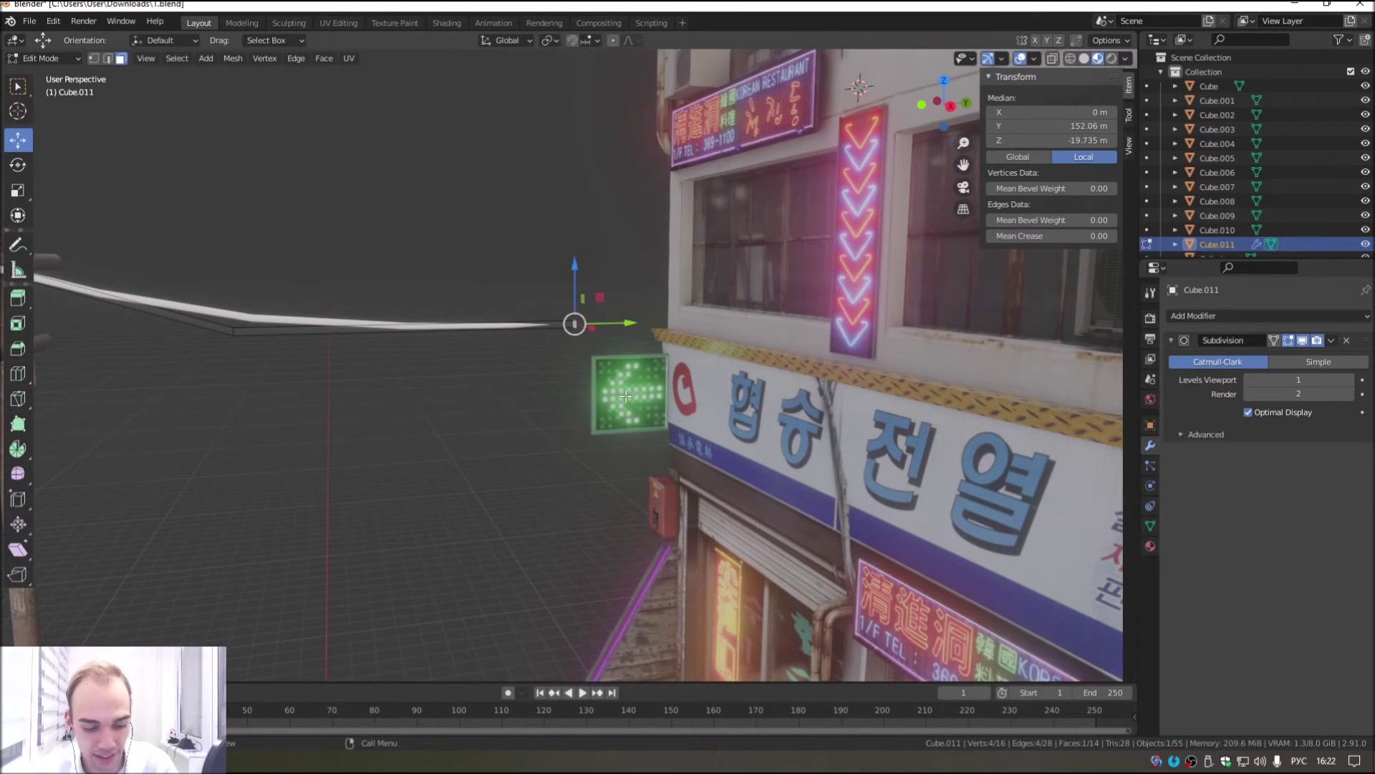
pyautogui.click(18, 297)
pyautogui.moveTo(625, 322); pyautogui.dragTo(869, 313)
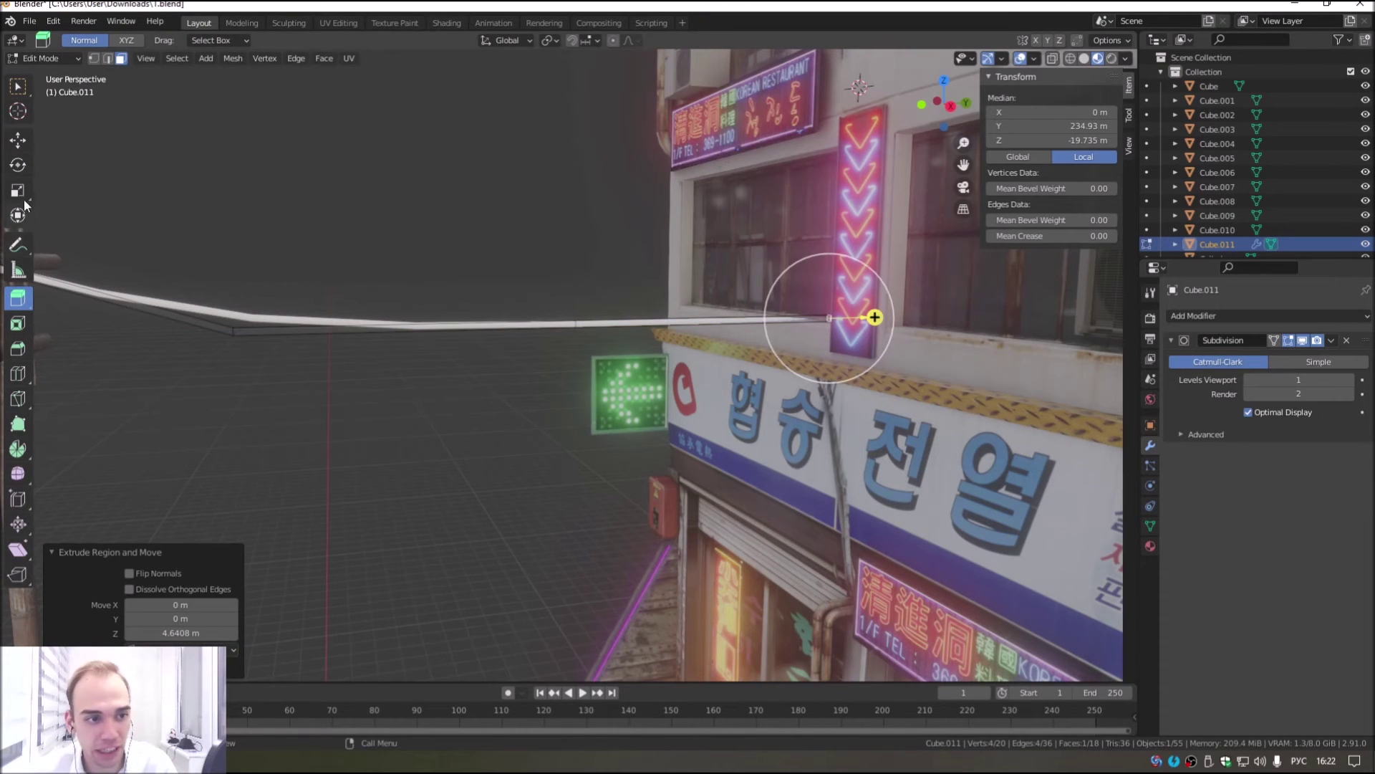
pyautogui.click(17, 140)
pyautogui.moveTo(827, 264); pyautogui.dragTo(831, 150)
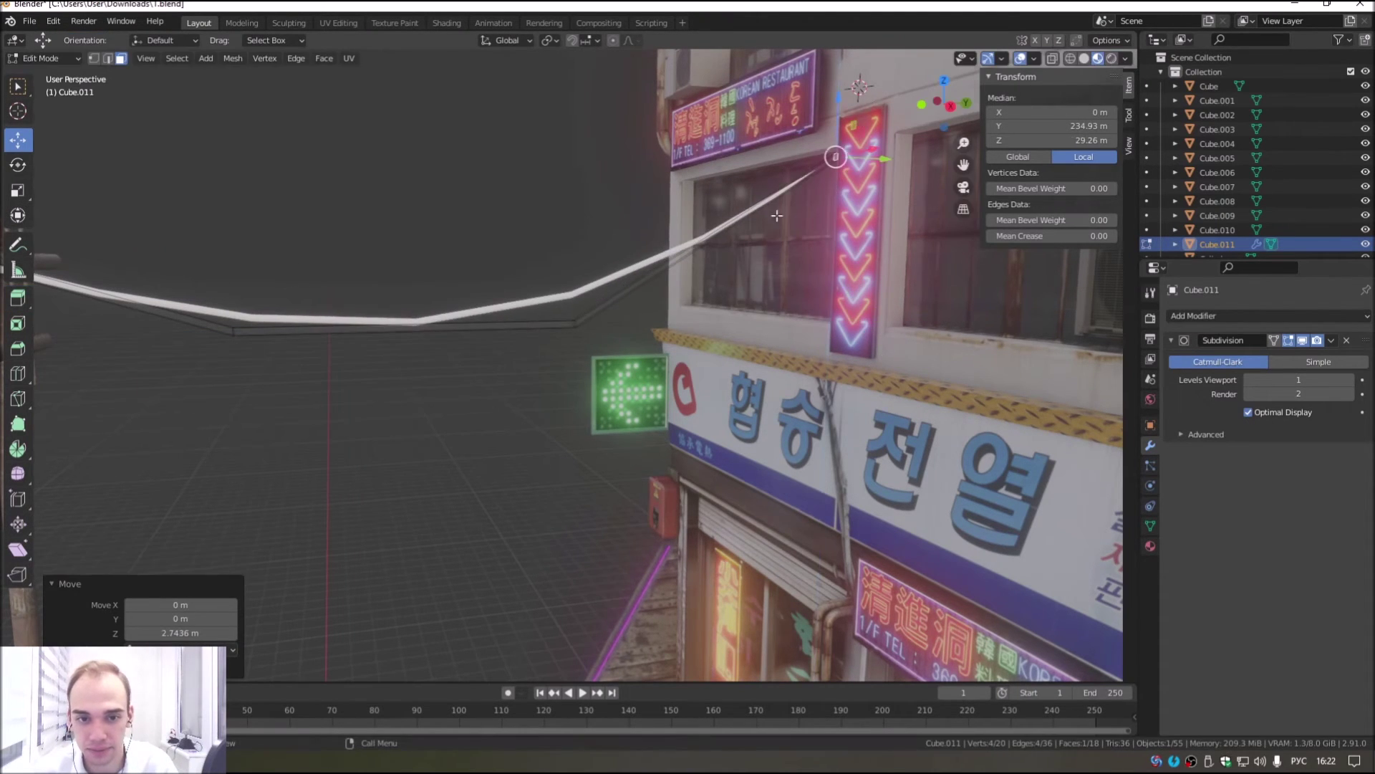
pyautogui.moveTo(831, 150); pyautogui.dragTo(747, 308, button='middle')
pyautogui.moveTo(748, 308); pyautogui.dragTo(738, 251)
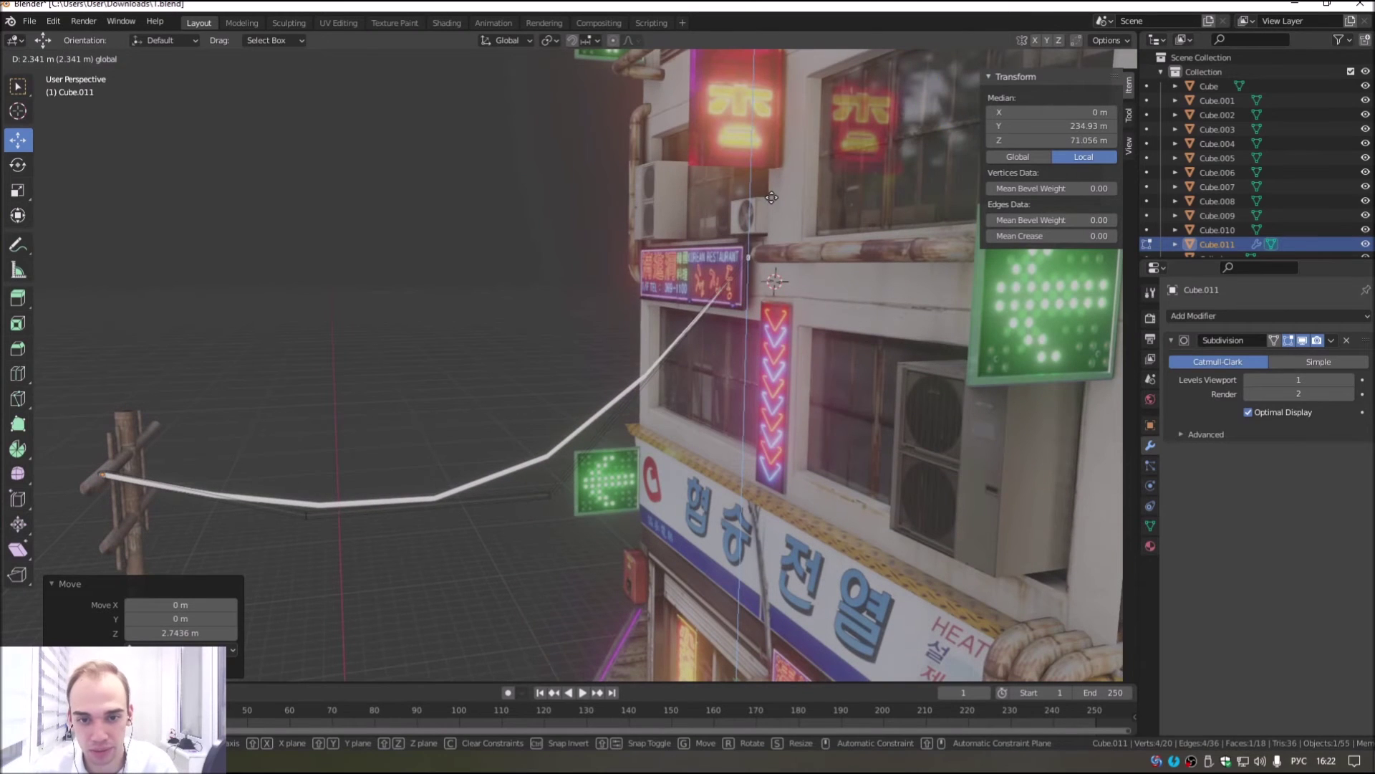
pyautogui.moveTo(738, 250)
pyautogui.mouseDown(button='middle')
pyautogui.moveTo(725, 298)
pyautogui.moveTo(688, 308)
pyautogui.mouseUp(button='middle')
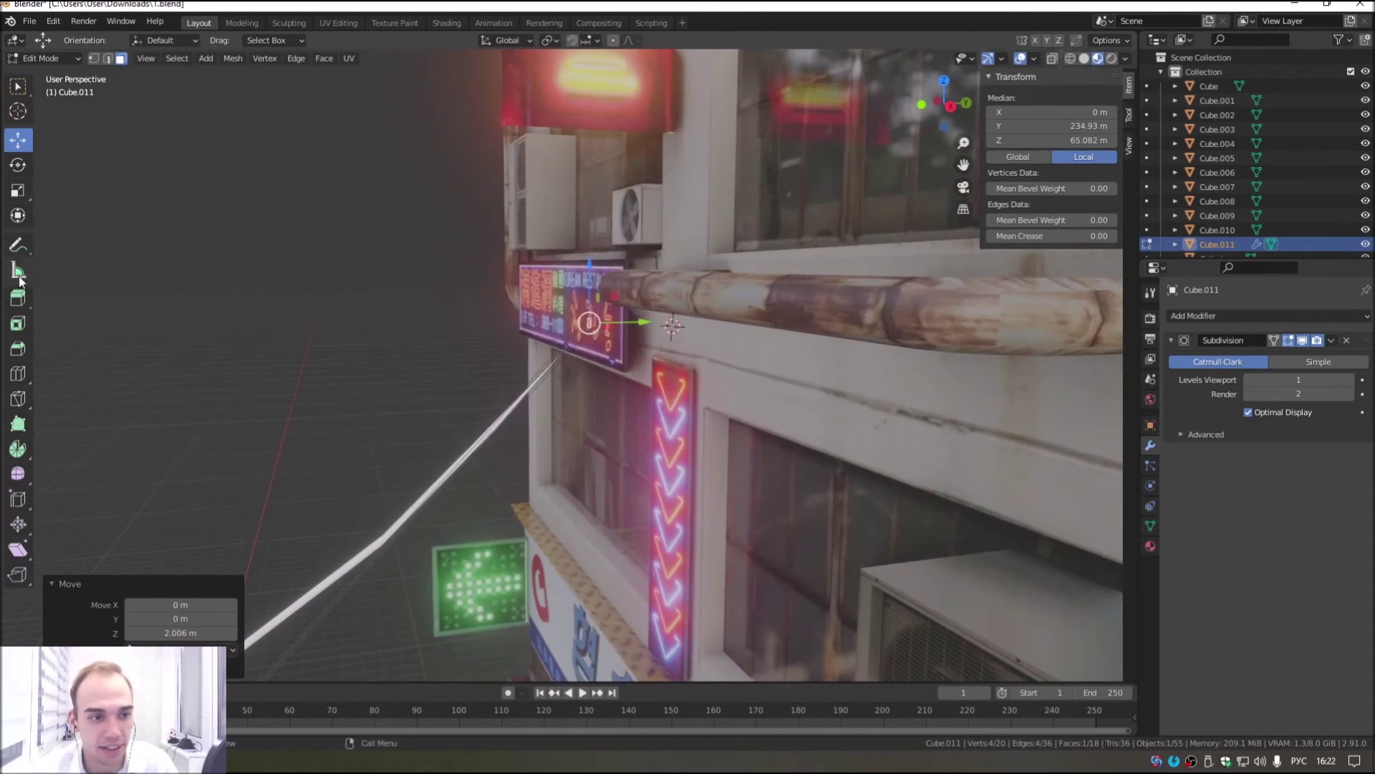
# Step: Extrude the cable end along the rusty pipe, settle it with Z and X moves, and return to Object Mode
pyautogui.click(18, 297)
pyautogui.moveTo(639, 322); pyautogui.dragTo(730, 319)
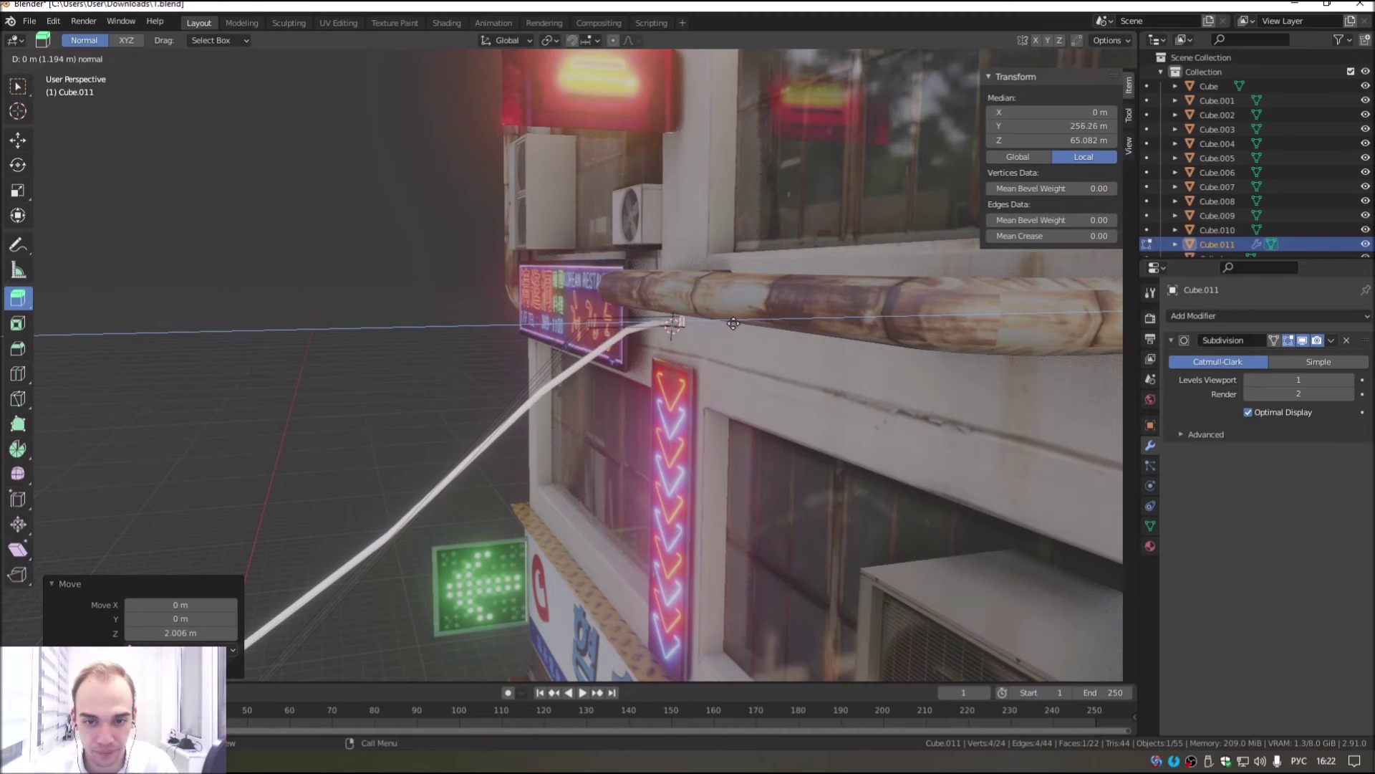
pyautogui.click(18, 145)
pyautogui.moveTo(674, 268); pyautogui.dragTo(675, 247)
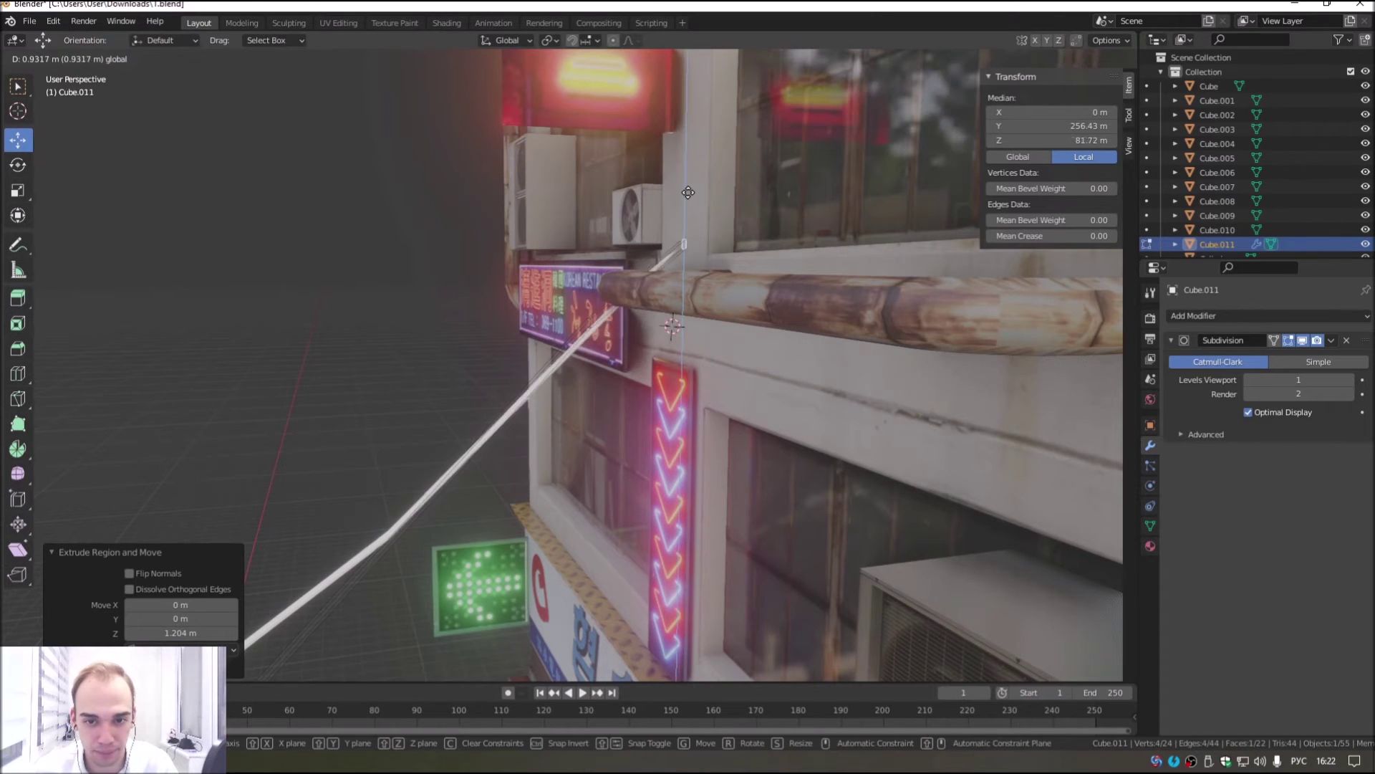
pyautogui.moveTo(675, 247); pyautogui.dragTo(825, 493, button='middle')
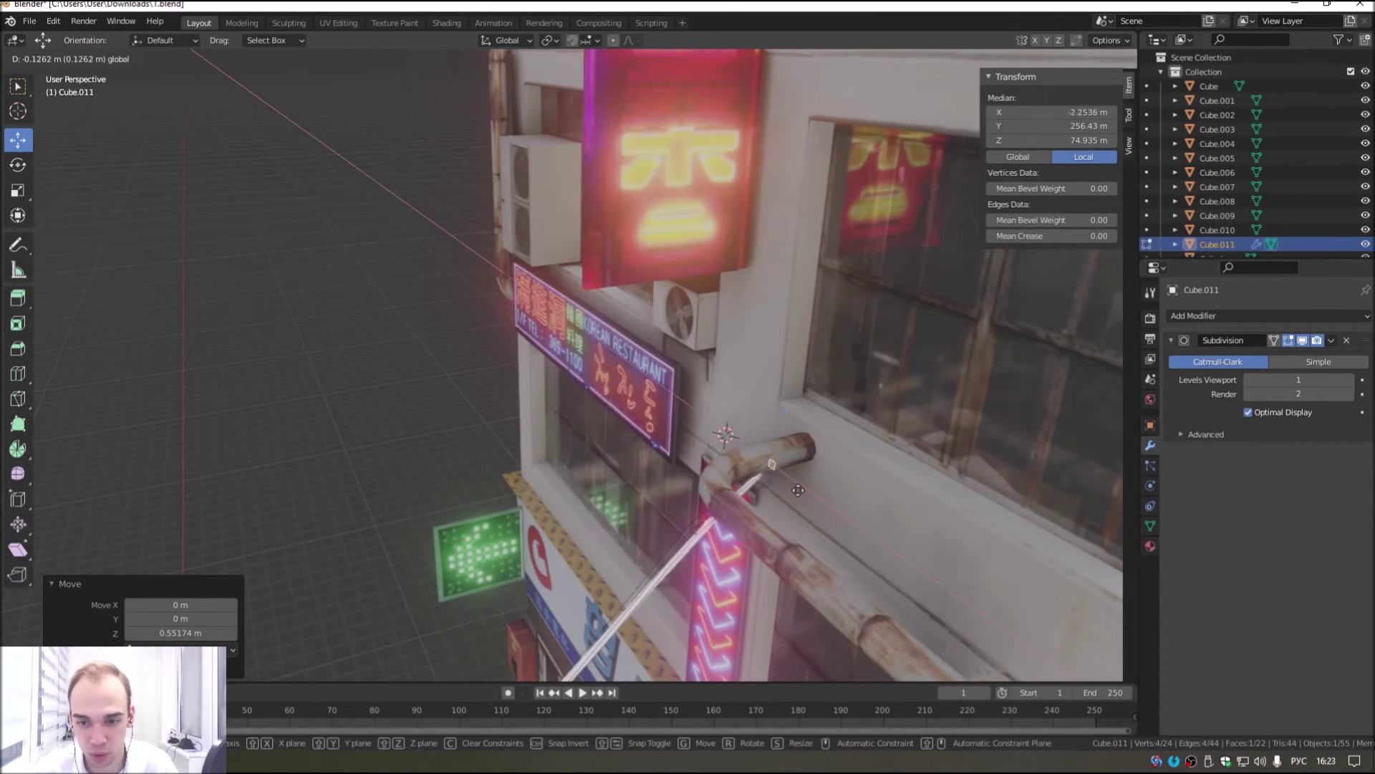
pyautogui.moveTo(825, 493)
pyautogui.mouseDown()
pyautogui.moveTo(800, 480)
pyautogui.moveTo(858, 442)
pyautogui.mouseUp()
pyautogui.press('z')
pyautogui.click(845, 457)
pyautogui.press('g')
pyautogui.press('x')
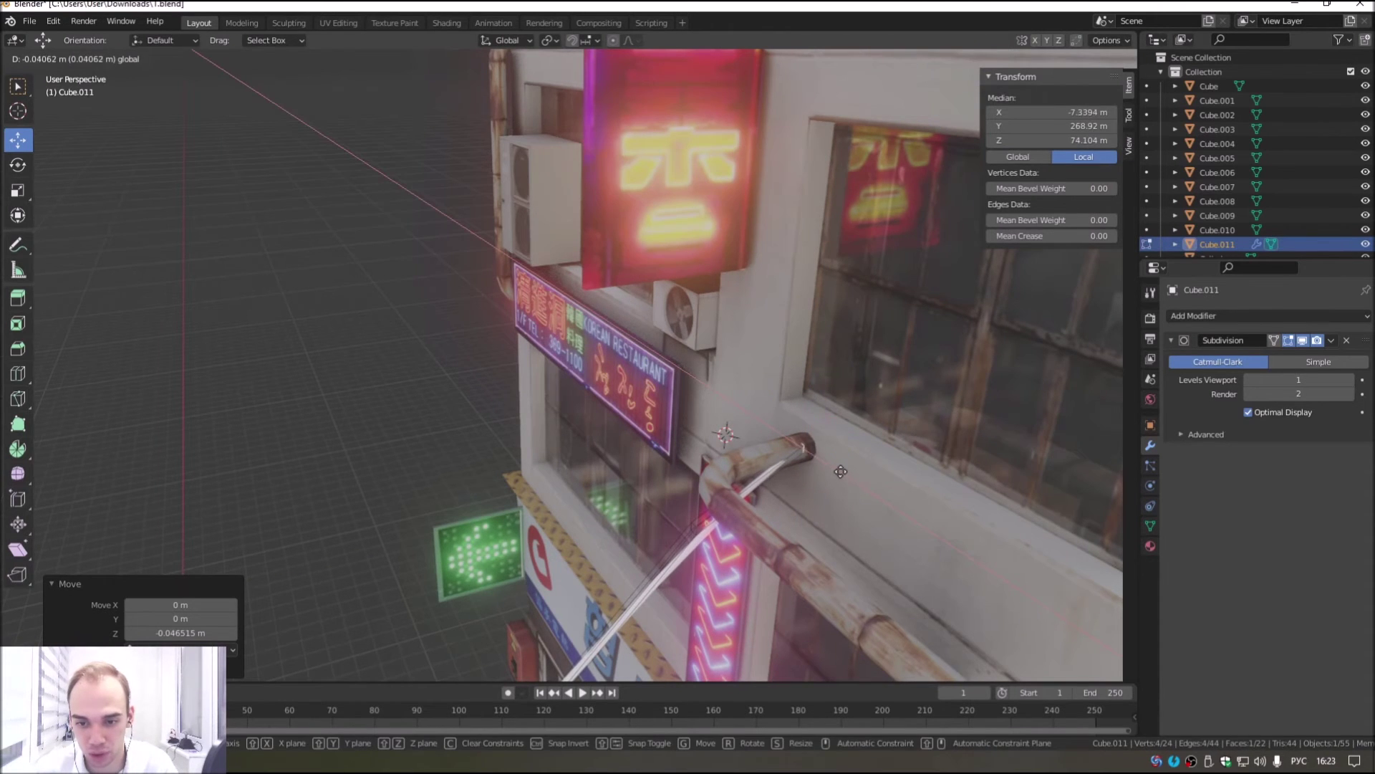
pyautogui.click(835, 471)
pyautogui.press('Tab')
pyautogui.moveTo(363, 438); pyautogui.dragTo(361, 433, button='middle')
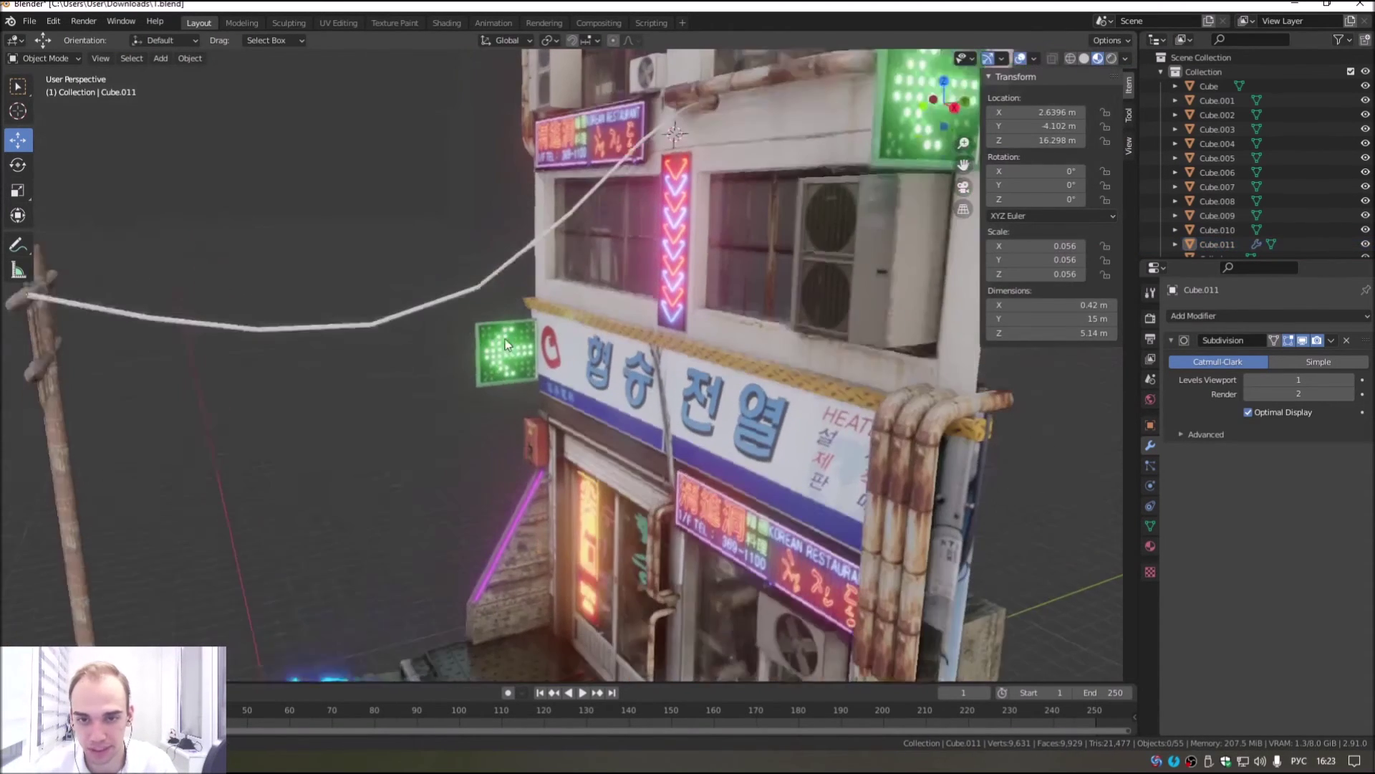
# Step: Nudge the cable's end vertex slightly along Y in Edit Mode
pyautogui.moveTo(501, 516)
pyautogui.mouseDown(button='middle')
pyautogui.moveTo(378, 351)
pyautogui.moveTo(431, 342)
pyautogui.mouseUp(button='middle')
pyautogui.click(379, 351)
pyautogui.press('Tab')
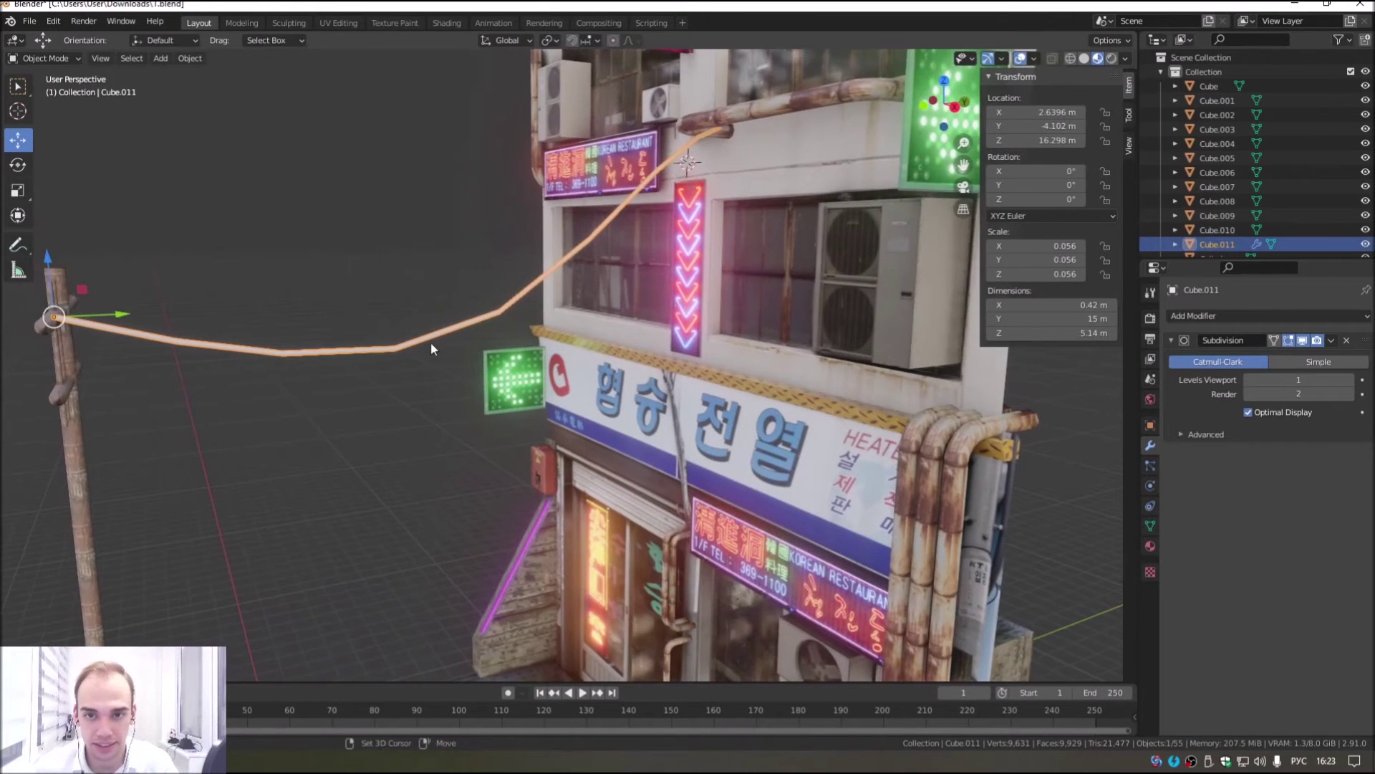
pyautogui.moveTo(767, 132); pyautogui.dragTo(778, 139)
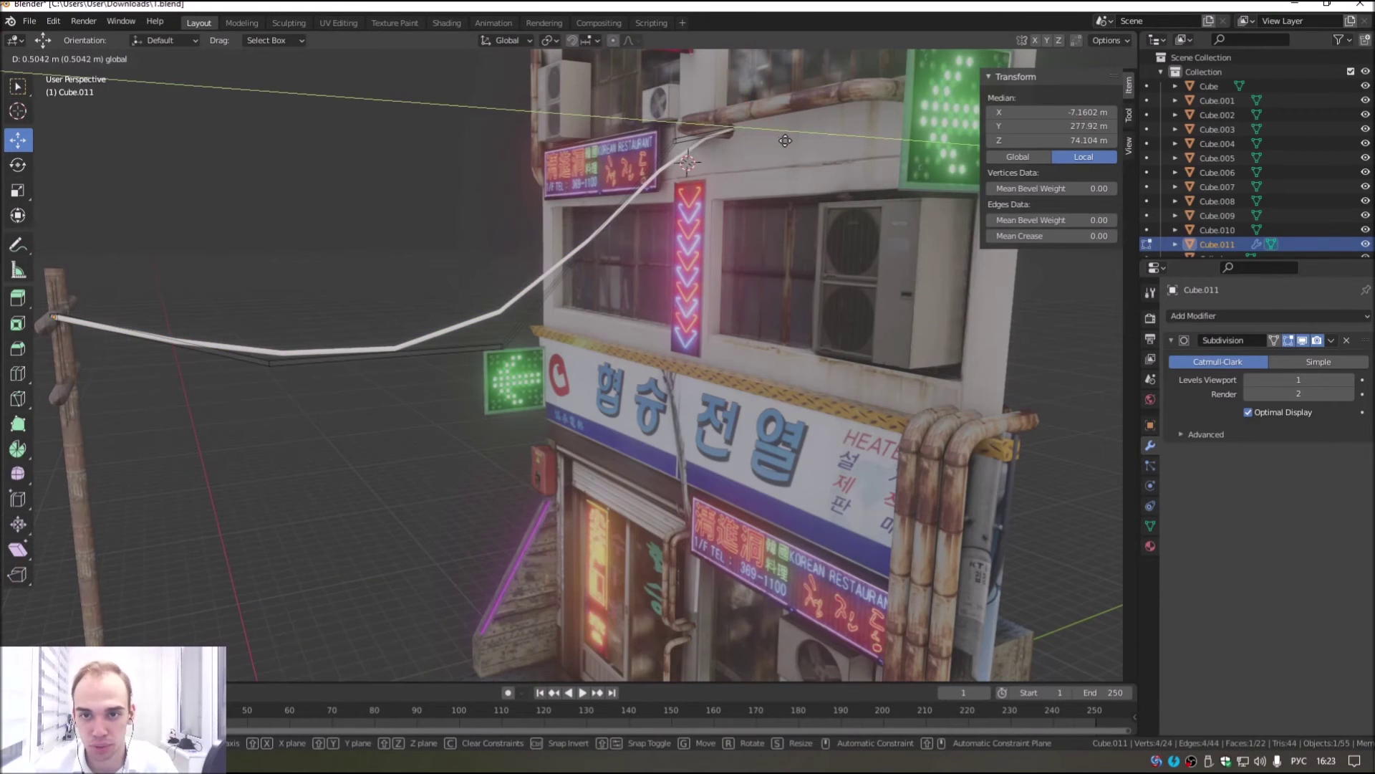
pyautogui.click(785, 140)
pyautogui.press('Tab')
pyautogui.click(458, 251)
# Step: Raise the cable's viewport subdivision level to 2
pyautogui.moveTo(490, 269); pyautogui.dragTo(577, 320, button='middle')
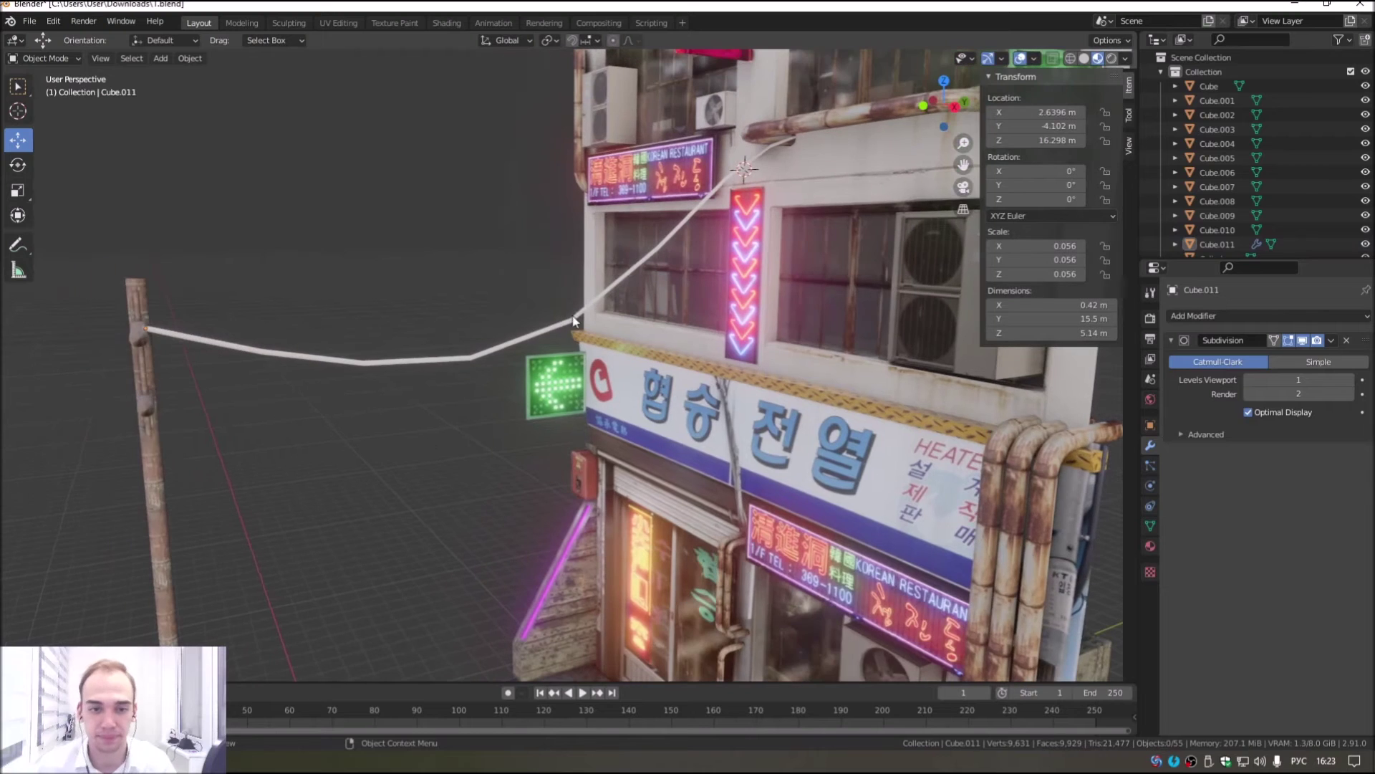
pyautogui.click(576, 319)
pyautogui.click(461, 324)
pyautogui.hotkey('ctrl', '2')
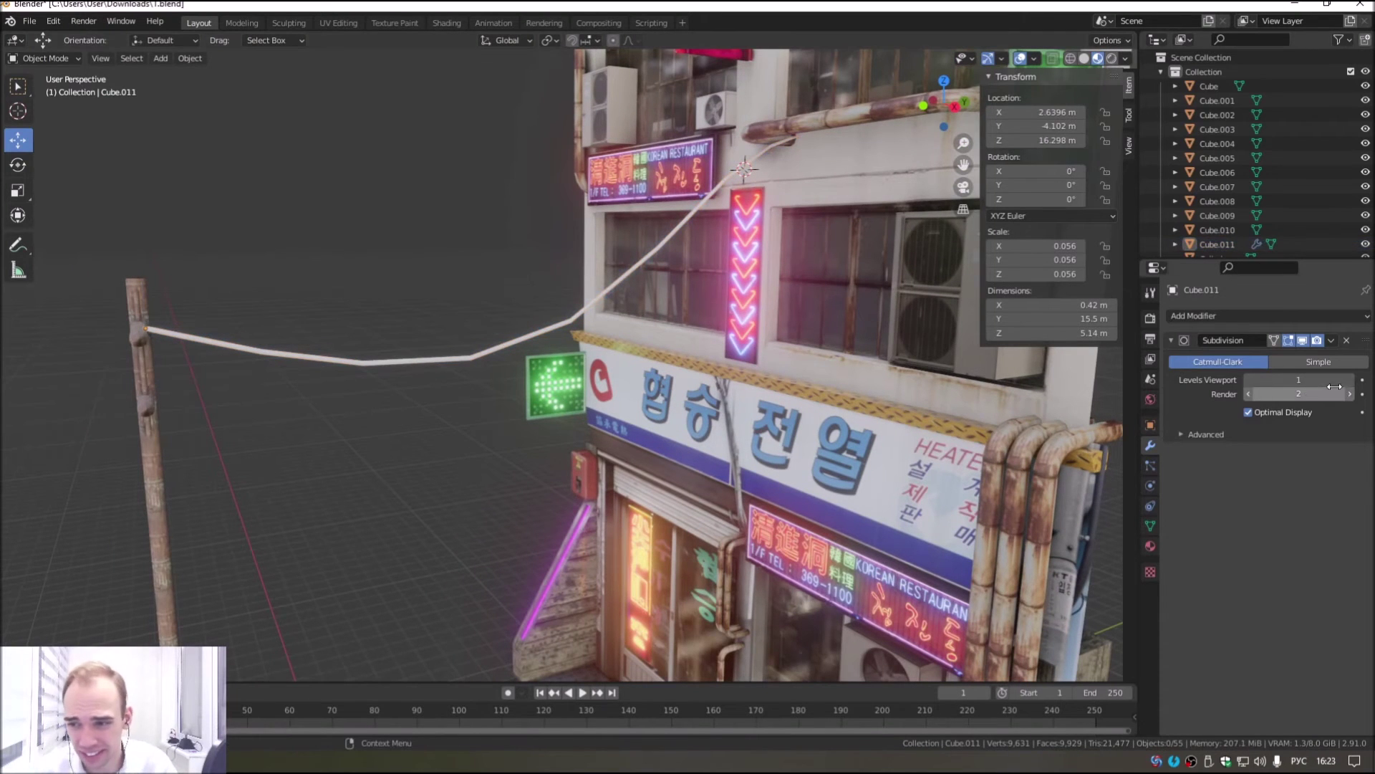
pyautogui.click(473, 371)
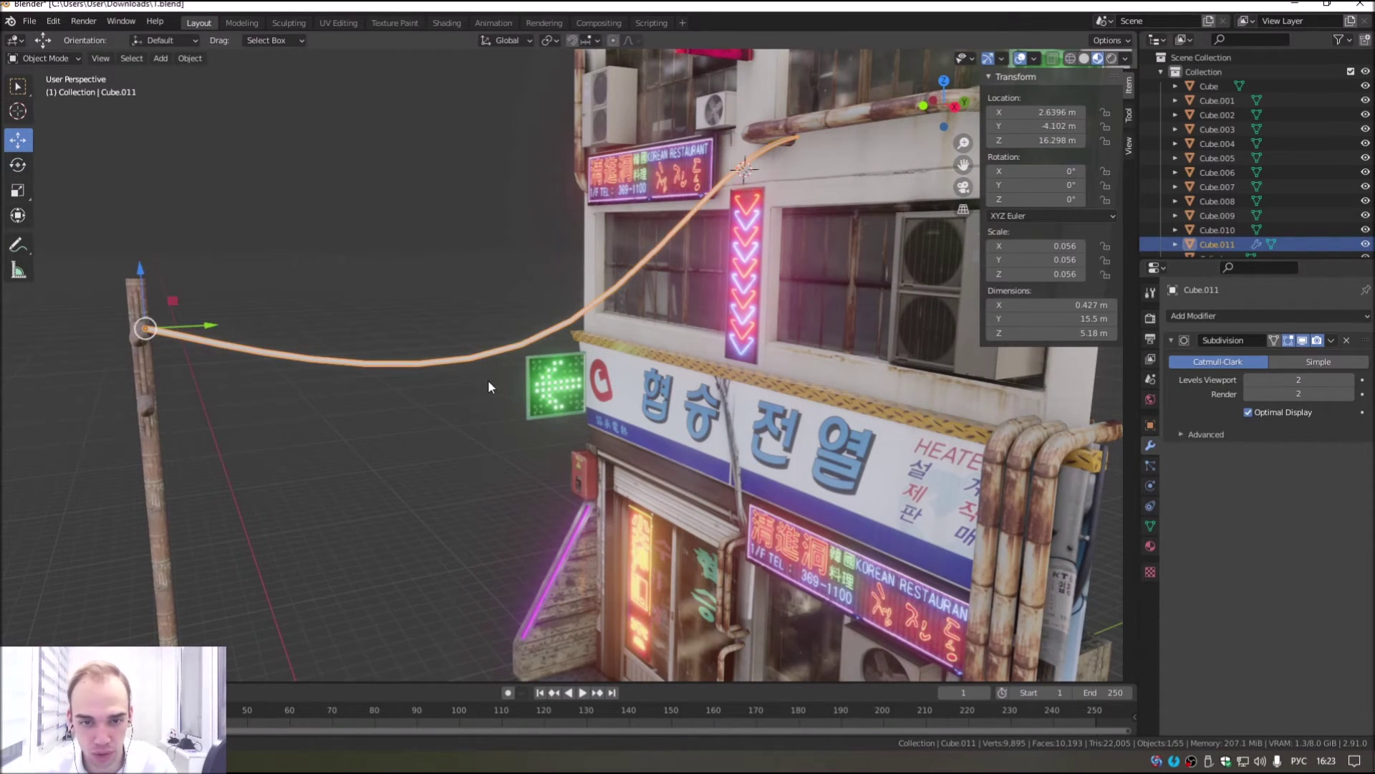
pyautogui.moveTo(491, 390); pyautogui.dragTo(501, 380, button='middle')
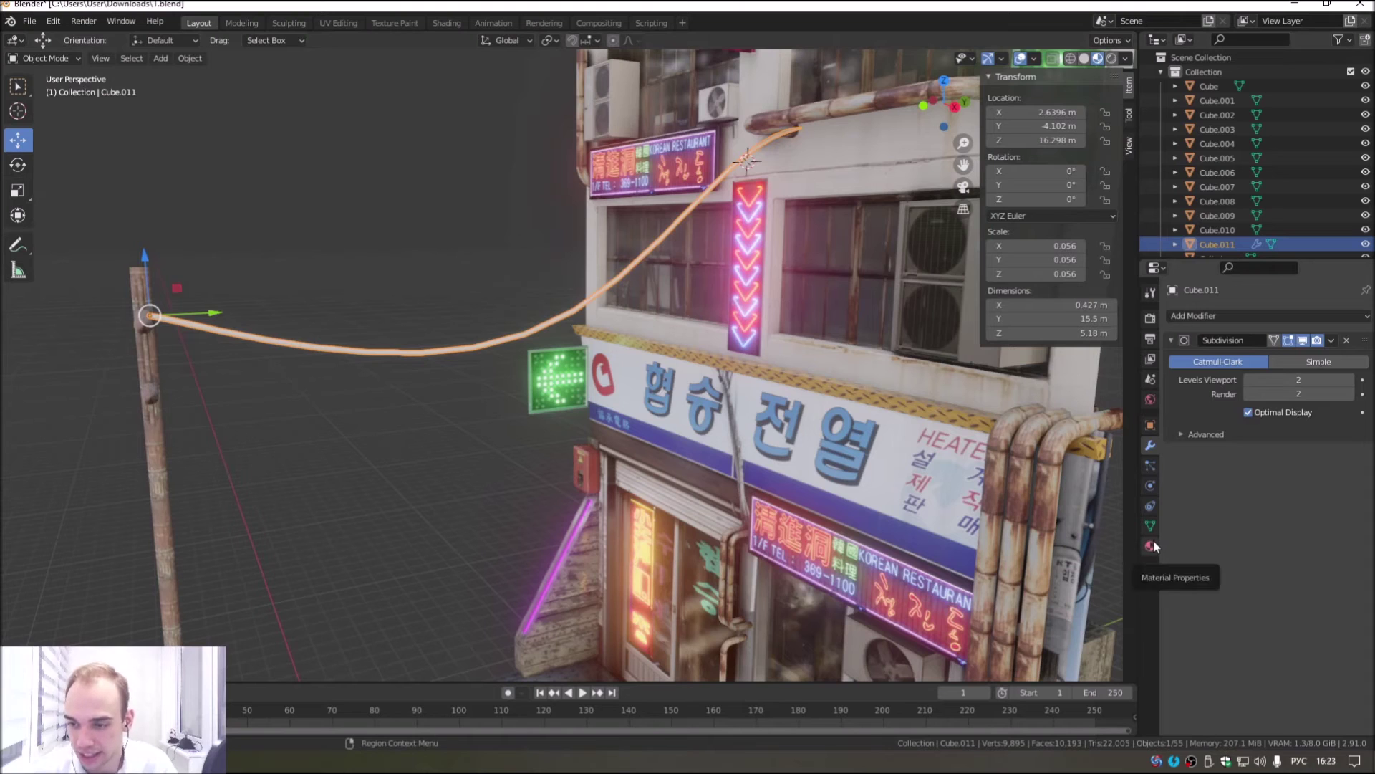
# Step: Give the cable a new material, Material.059, with a darker base colour
pyautogui.click(1154, 541)
pyautogui.click(1289, 369)
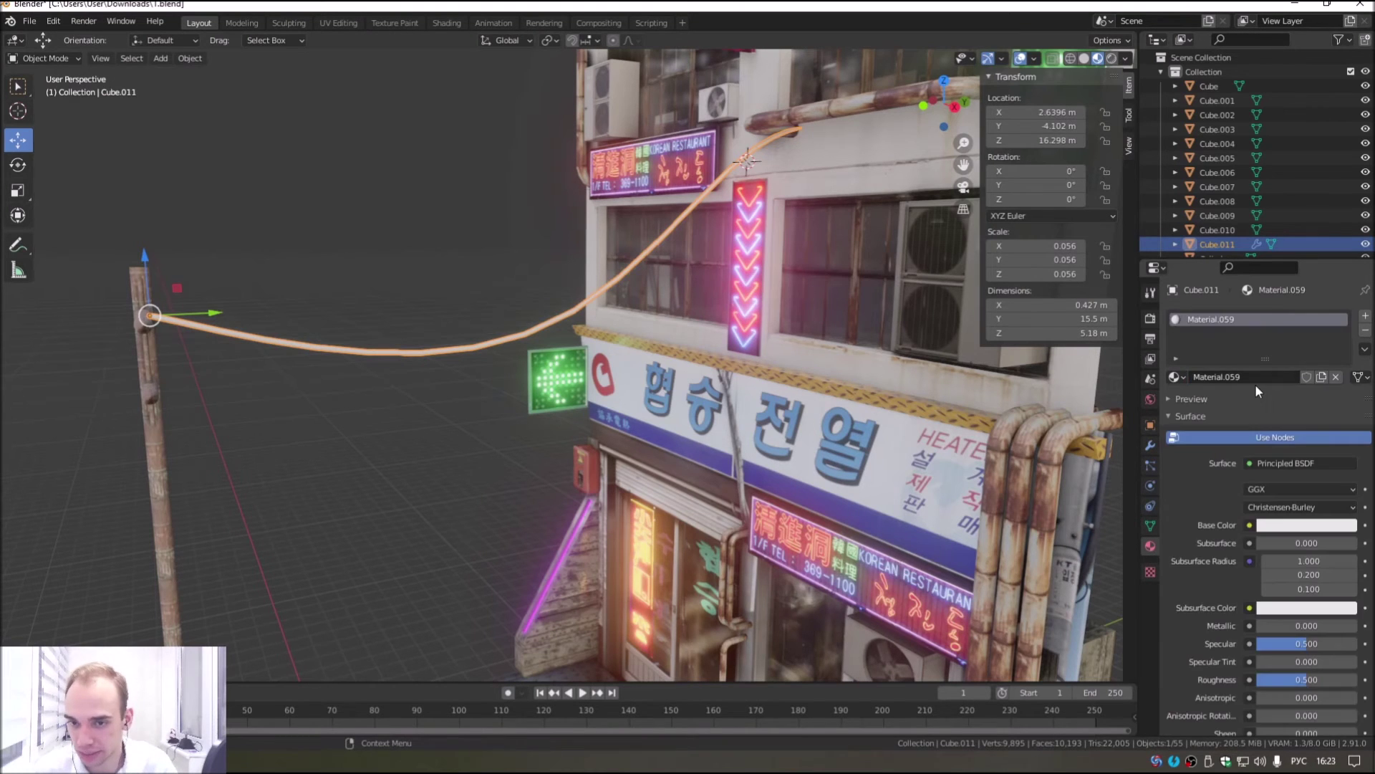
pyautogui.click(1307, 525)
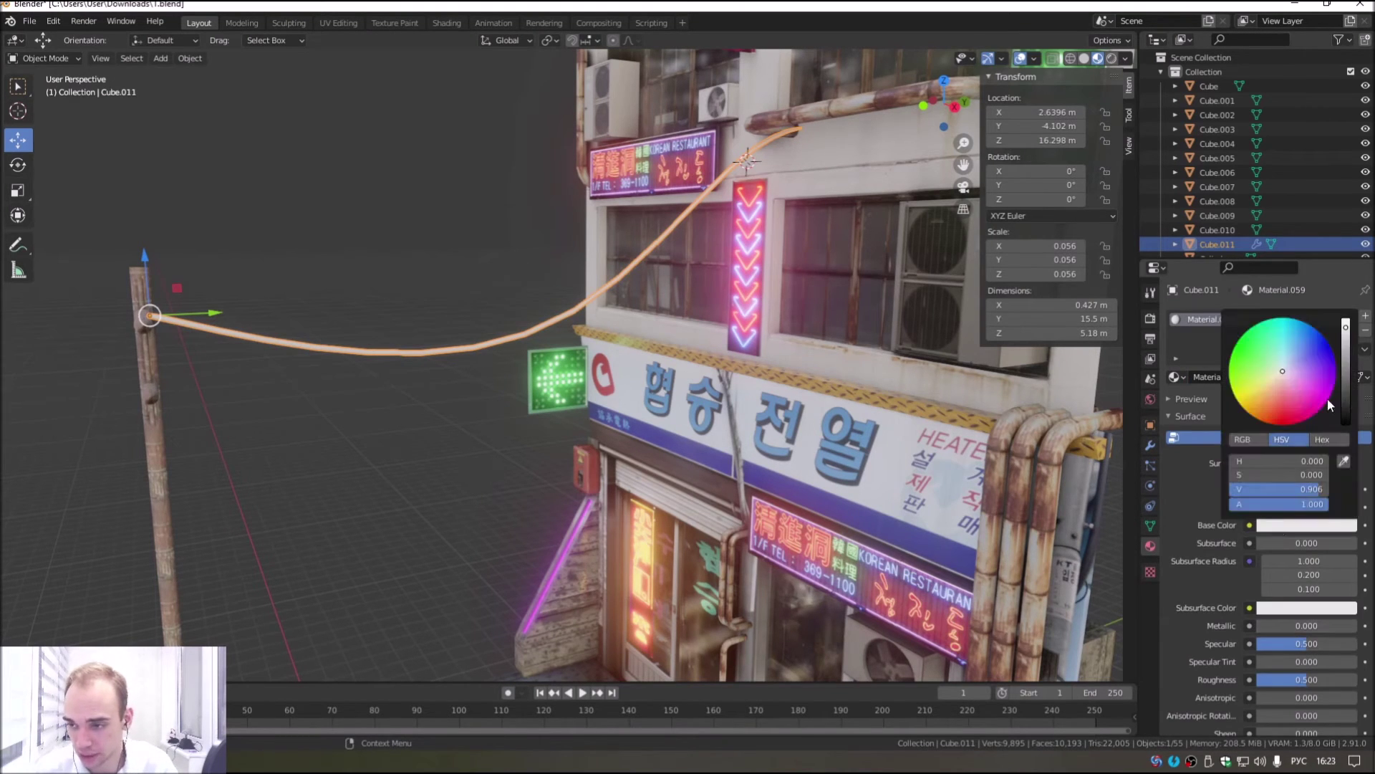
pyautogui.click(1346, 397)
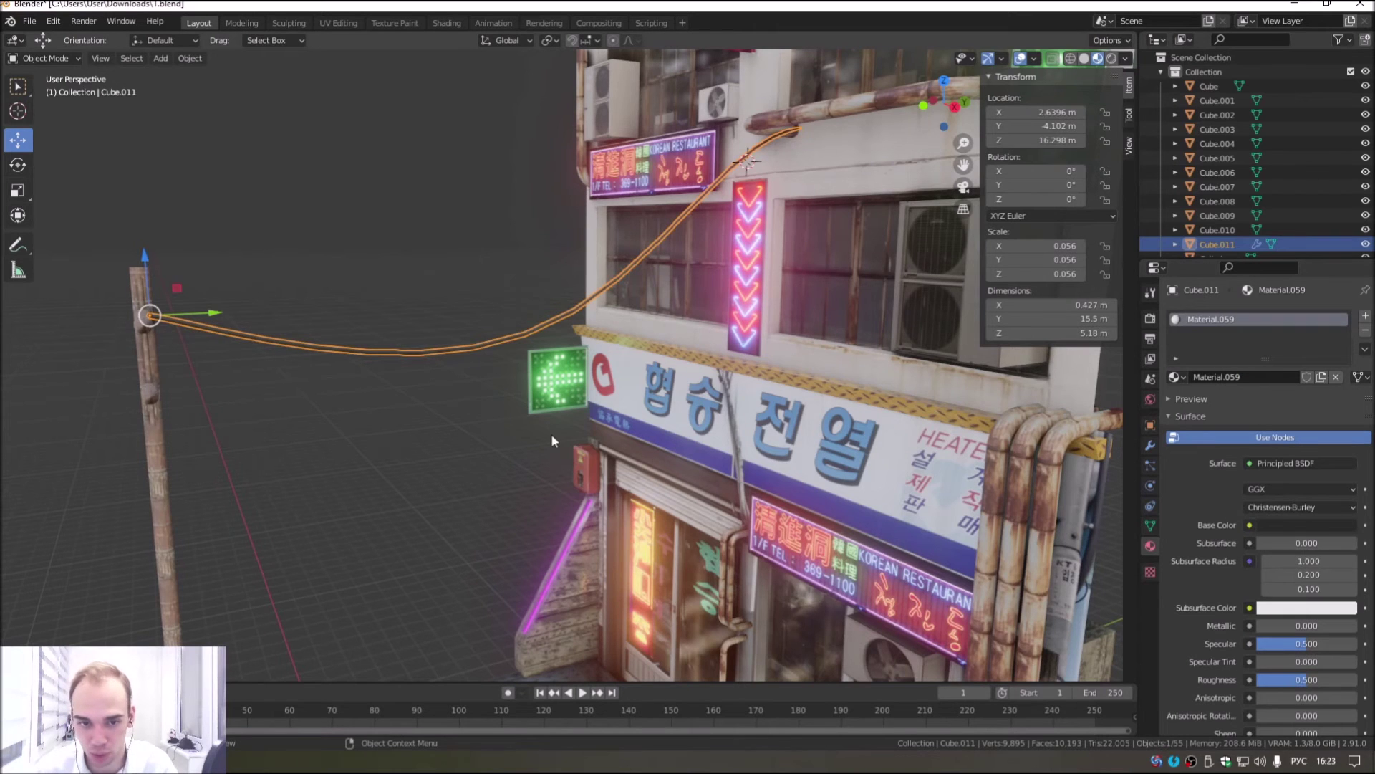
pyautogui.click(551, 433)
pyautogui.moveTo(552, 433); pyautogui.dragTo(543, 255, button='middle')
pyautogui.click(544, 205)
pyautogui.moveTo(544, 207)
pyautogui.mouseDown(button='middle')
pyautogui.moveTo(587, 273)
pyautogui.moveTo(641, 317)
pyautogui.moveTo(652, 365)
pyautogui.moveTo(638, 384)
pyautogui.moveTo(783, 565)
pyautogui.moveTo(799, 558)
pyautogui.mouseUp(button='middle')
# Step: Shift the cable along X and place a first duplicate to its left
pyautogui.press('g')
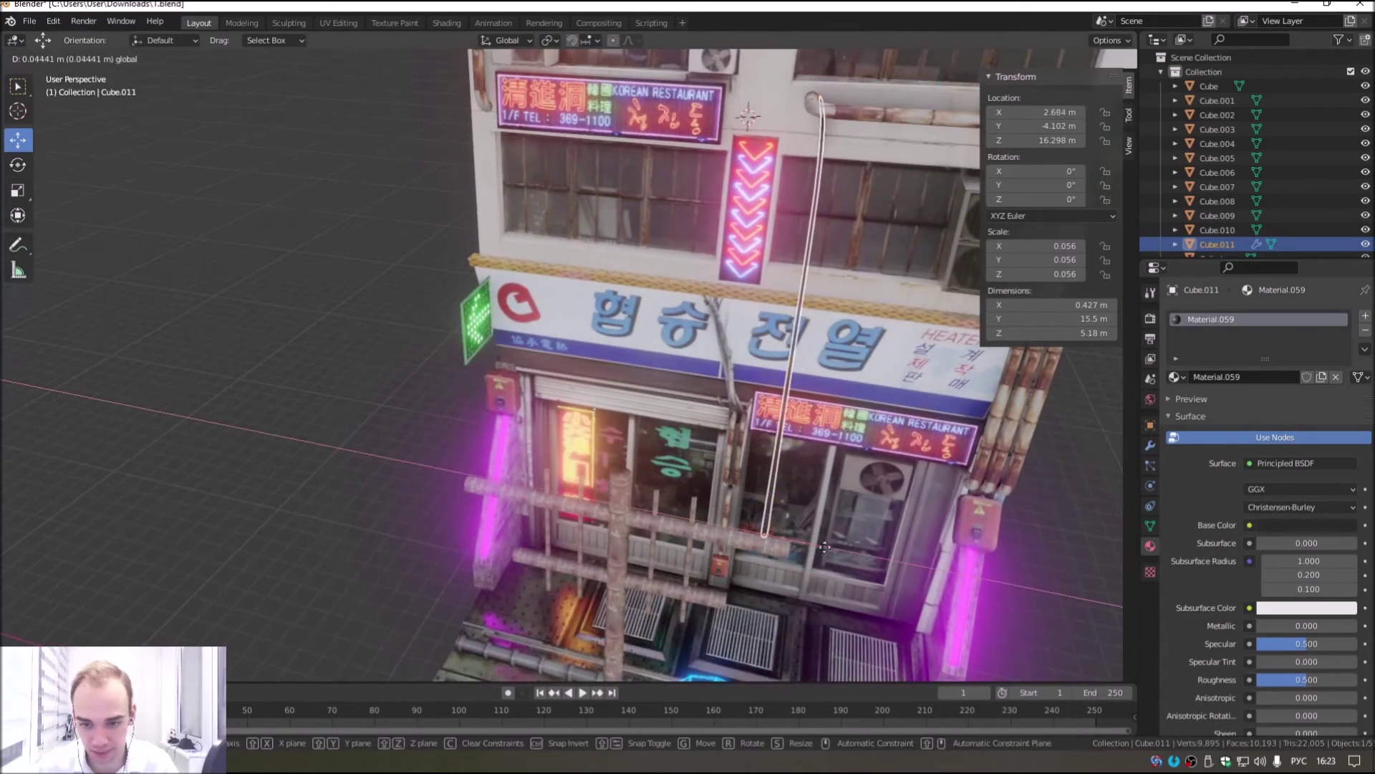
pyautogui.click(821, 548)
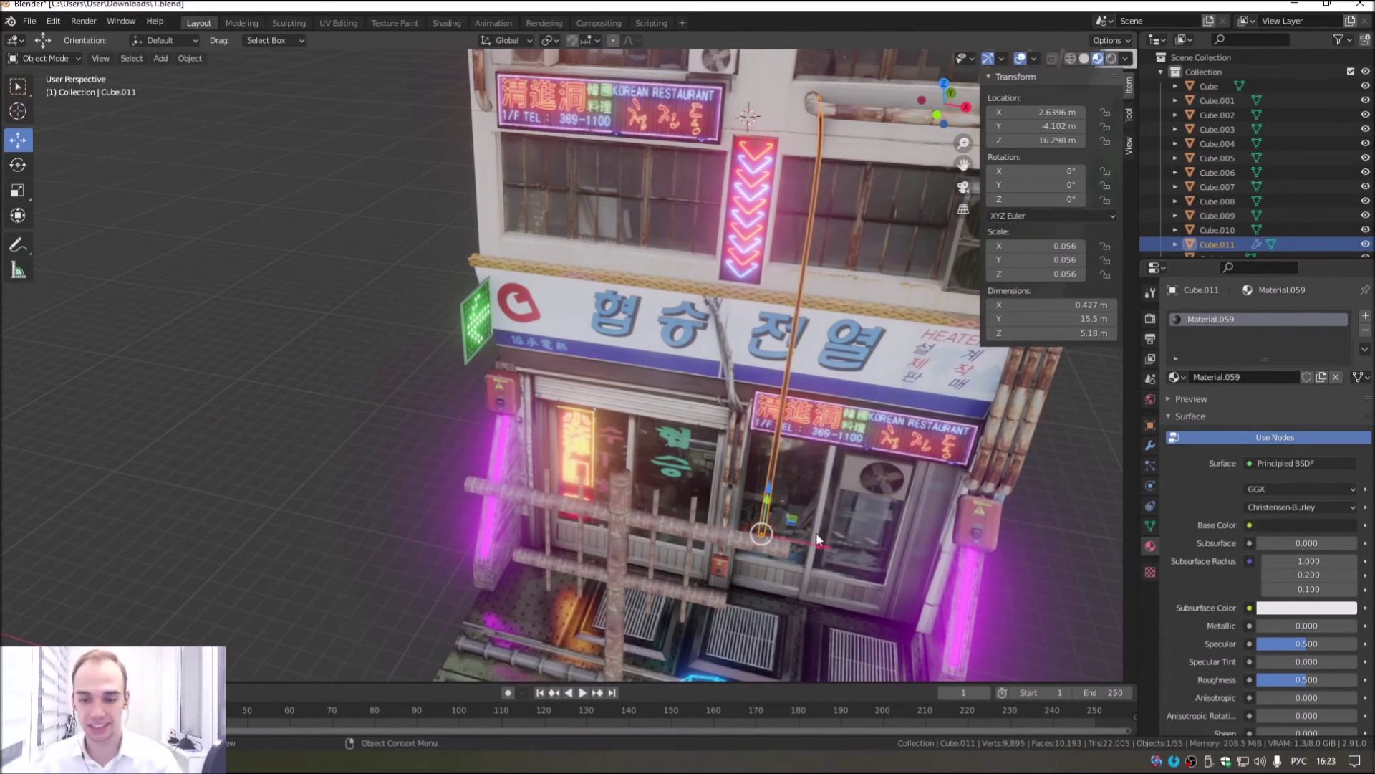
pyautogui.hotkey('shift', 'd')
pyautogui.press('Escape')
pyautogui.press('g')
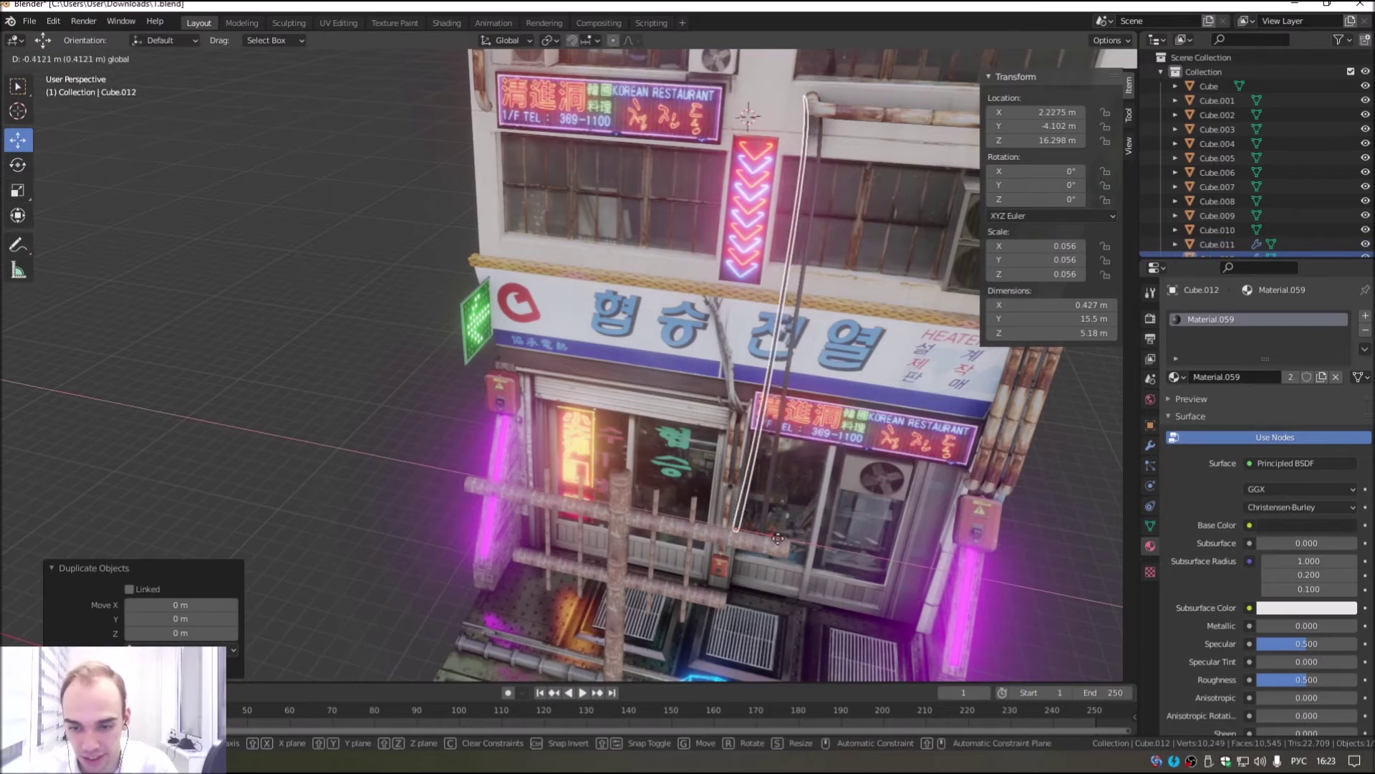
pyautogui.press('x')
pyautogui.click(534, 503)
pyautogui.moveTo(534, 504)
pyautogui.mouseDown(button='middle')
pyautogui.moveTo(592, 475)
pyautogui.moveTo(630, 523)
pyautogui.moveTo(597, 552)
pyautogui.mouseUp(button='middle')
pyautogui.press('g')
pyautogui.click(663, 490)
# Step: Add more X-spaced cable copies, Cube.013 through Cube.016, across the storefront
pyautogui.hotkey('shift', 'd')
pyautogui.press('x')
pyautogui.click(597, 552)
pyautogui.hotkey('shift', 'd')
pyautogui.press('x')
pyautogui.click(594, 556)
pyautogui.hotkey('shift', 'd')
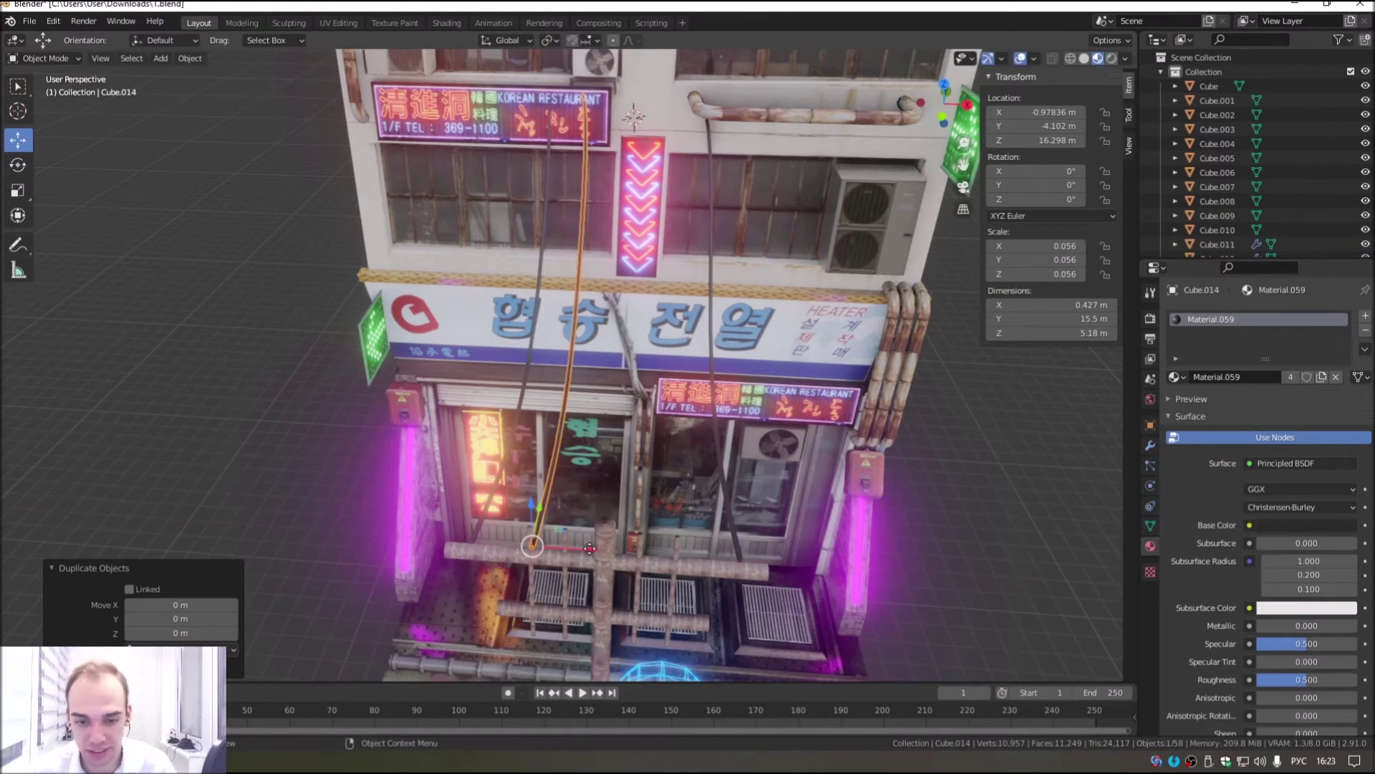
pyautogui.press('x')
pyautogui.click(623, 552)
pyautogui.hotkey('shift', 'd')
pyautogui.press('x')
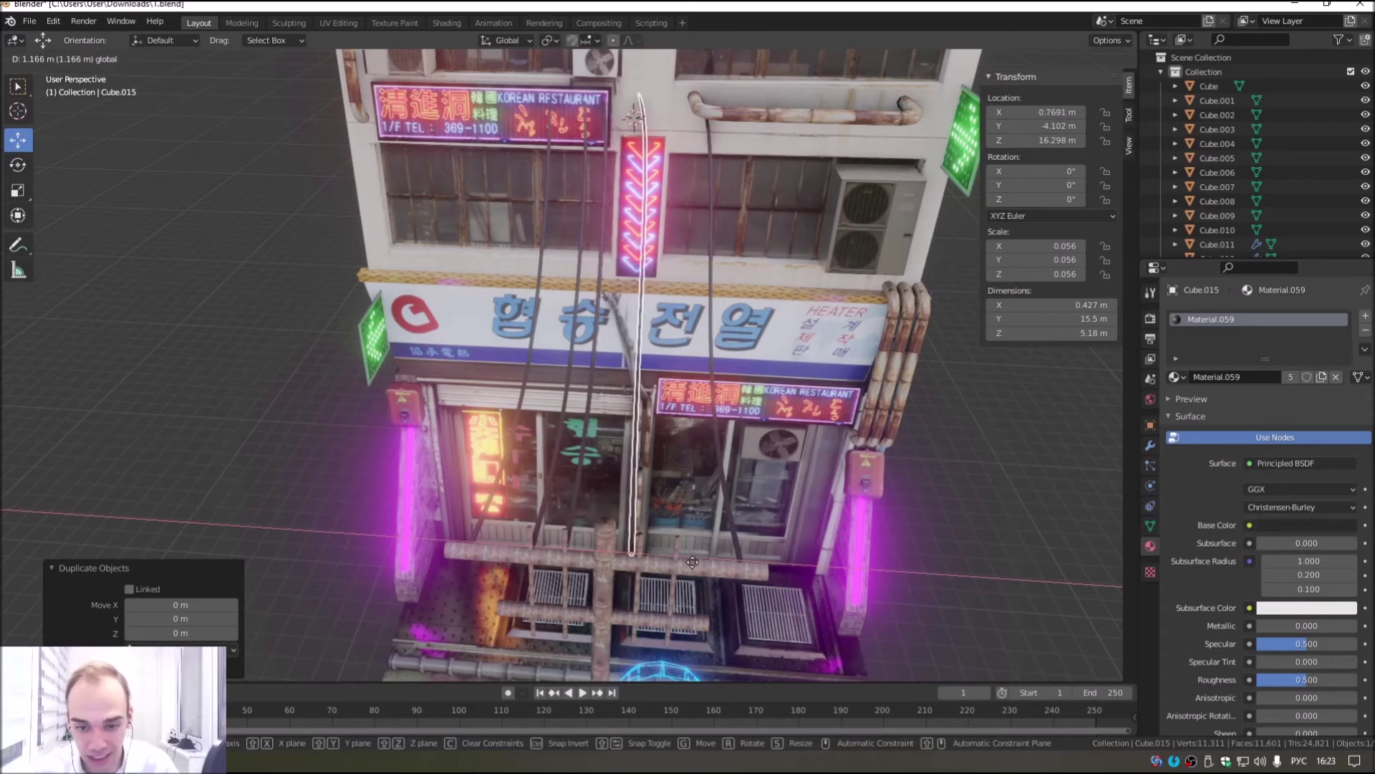
pyautogui.click(698, 575)
pyautogui.hotkey('shift', 'd')
pyautogui.press('x')
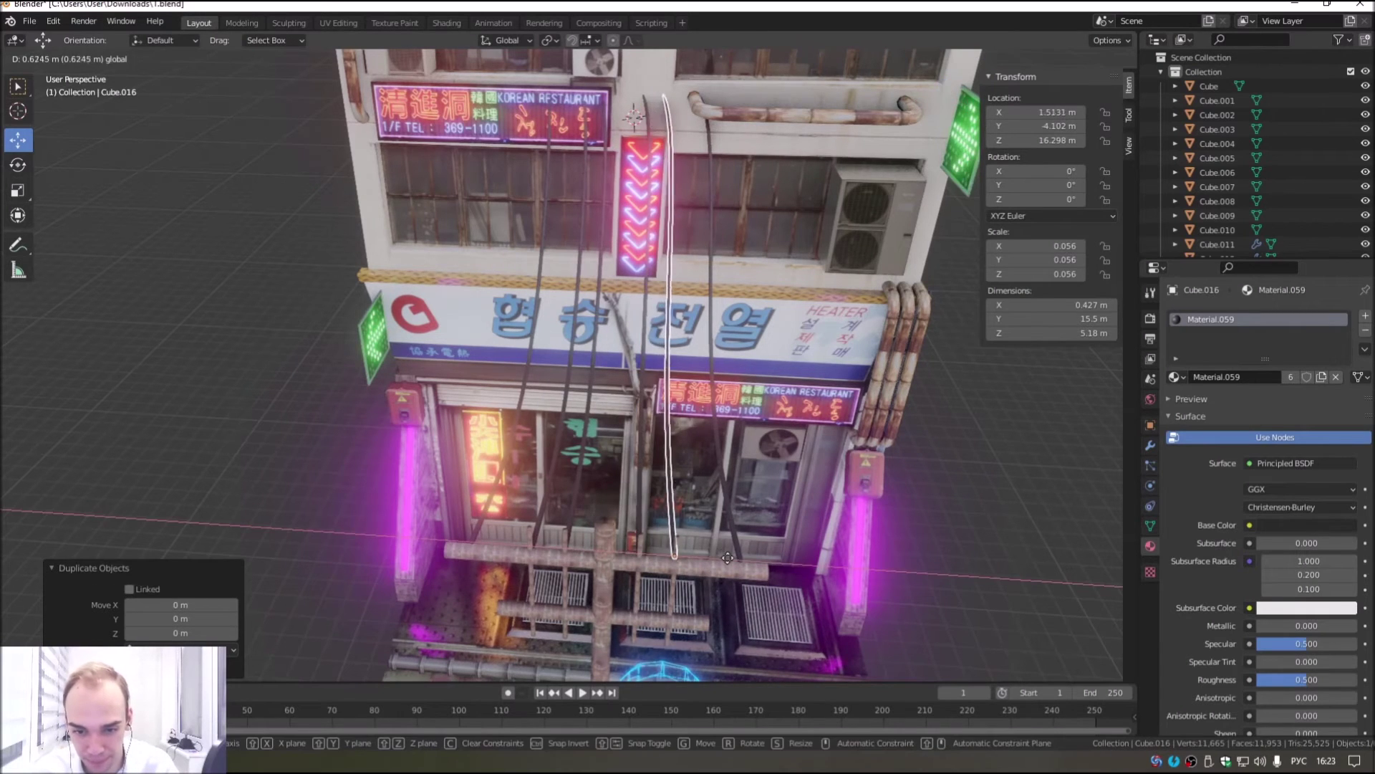
pyautogui.click(680, 562)
# Step: Duplicate four selected cables and lower the copies slightly along Z
pyautogui.moveTo(680, 562)
pyautogui.mouseDown(button='middle')
pyautogui.moveTo(552, 469)
pyautogui.moveTo(615, 505)
pyautogui.mouseUp(button='middle')
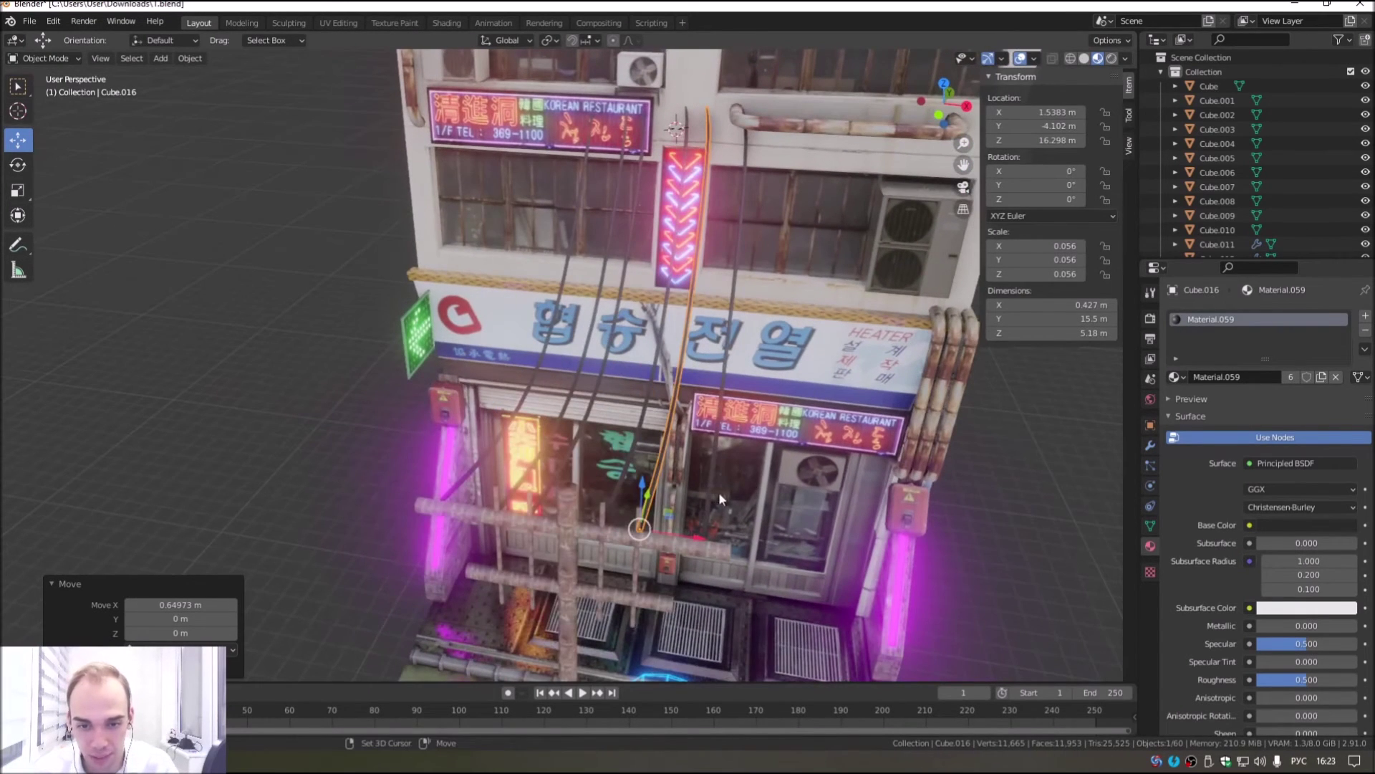
pyautogui.keyDown('shift'); pyautogui.click(613, 499); pyautogui.keyUp('shift')
pyautogui.keyDown('shift'); pyautogui.click(564, 460); pyautogui.keyUp('shift')
pyautogui.hotkey('shift', 'd')
pyautogui.rightClick(544, 450)
pyautogui.moveTo(544, 450); pyautogui.dragTo(556, 351, button='middle')
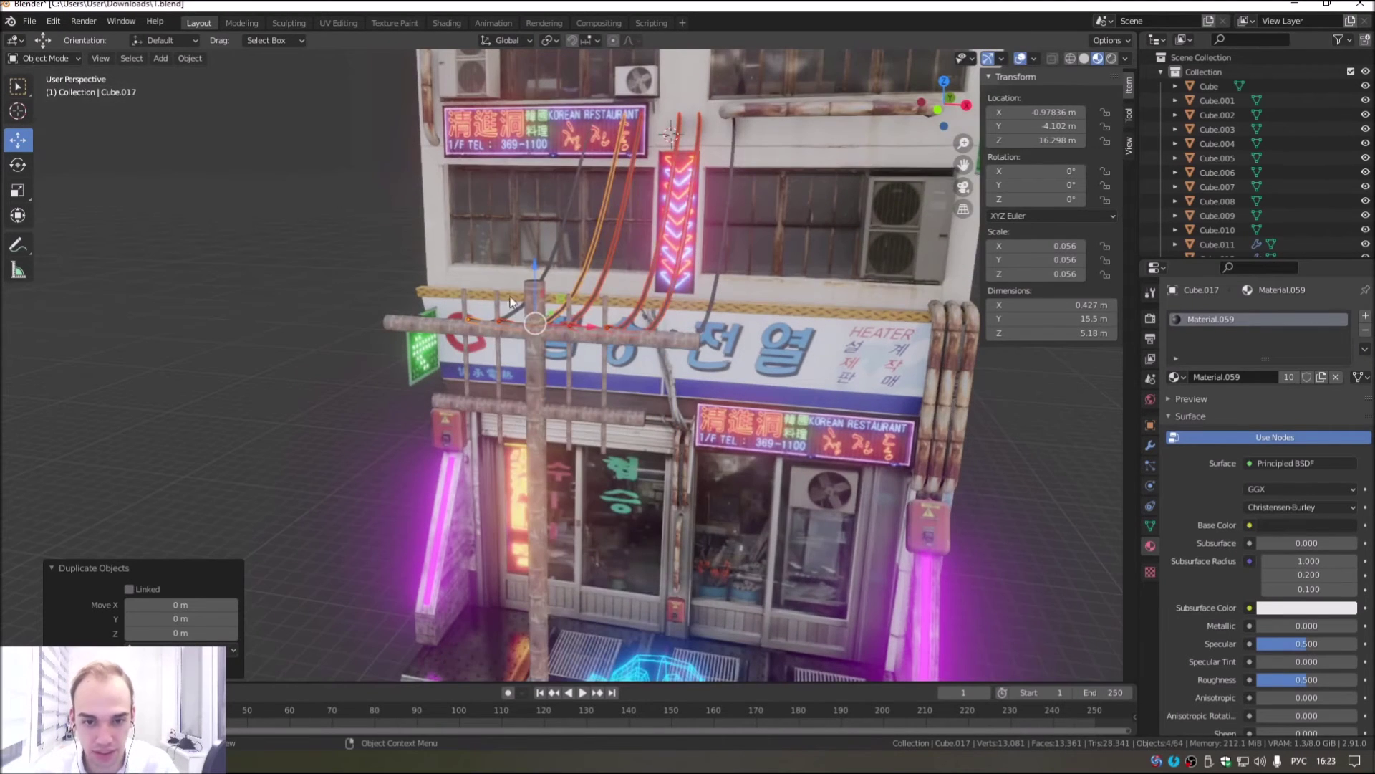
pyautogui.press('g')
pyautogui.press('z')
pyautogui.click(556, 354)
# Step: Swing cable Cube.012 around Z toward the utility pole and enlarge it slightly
pyautogui.moveTo(556, 354)
pyautogui.mouseDown(button='middle')
pyautogui.moveTo(466, 426)
pyautogui.moveTo(640, 437)
pyautogui.moveTo(595, 415)
pyautogui.moveTo(573, 440)
pyautogui.moveTo(642, 474)
pyautogui.moveTo(581, 408)
pyautogui.mouseUp(button='middle')
pyautogui.scroll(-3, 465, 427)
pyautogui.scroll(4, 552, 430)
pyautogui.scroll(3, 616, 429)
pyautogui.scroll(3, 593, 414)
pyautogui.scroll(-2, 642, 475)
pyautogui.click(605, 496)
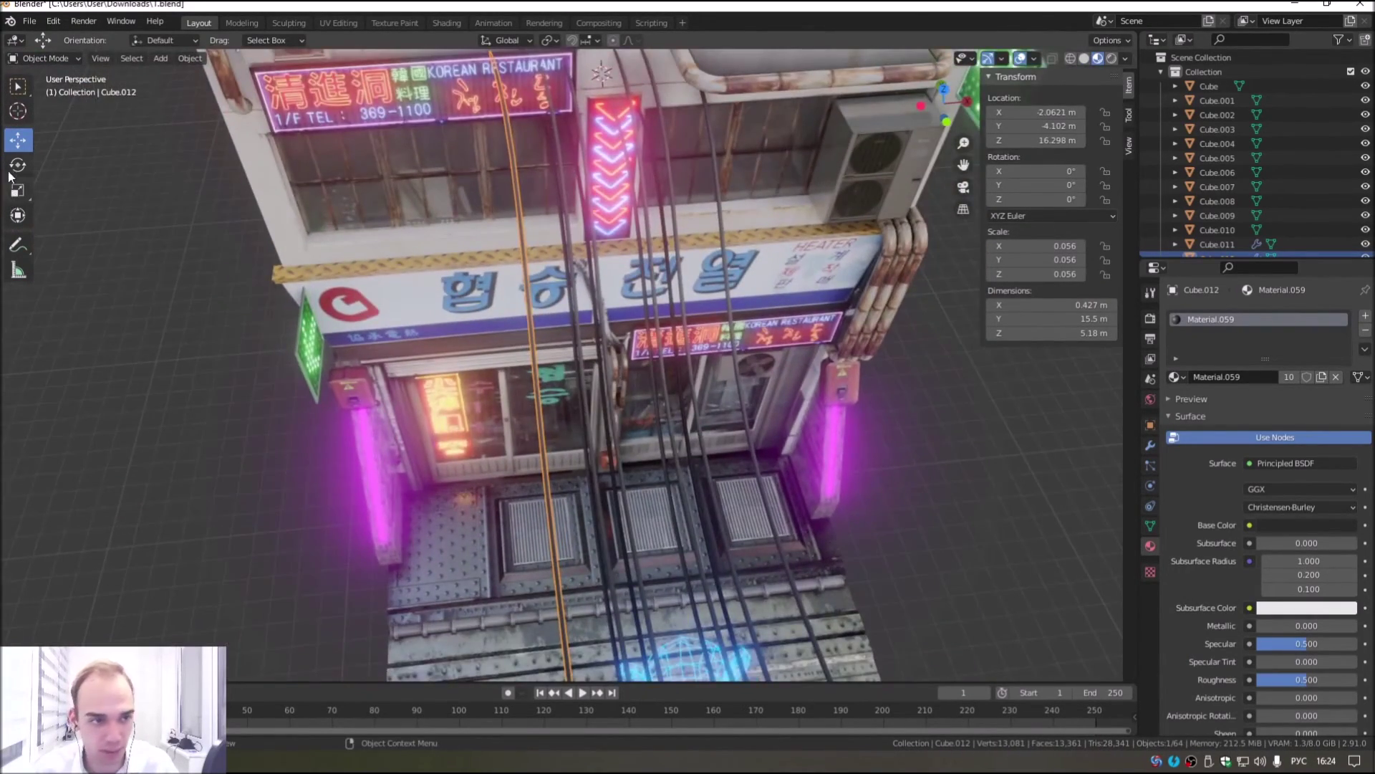
pyautogui.click(18, 165)
pyautogui.moveTo(480, 192); pyautogui.dragTo(530, 364, button='middle')
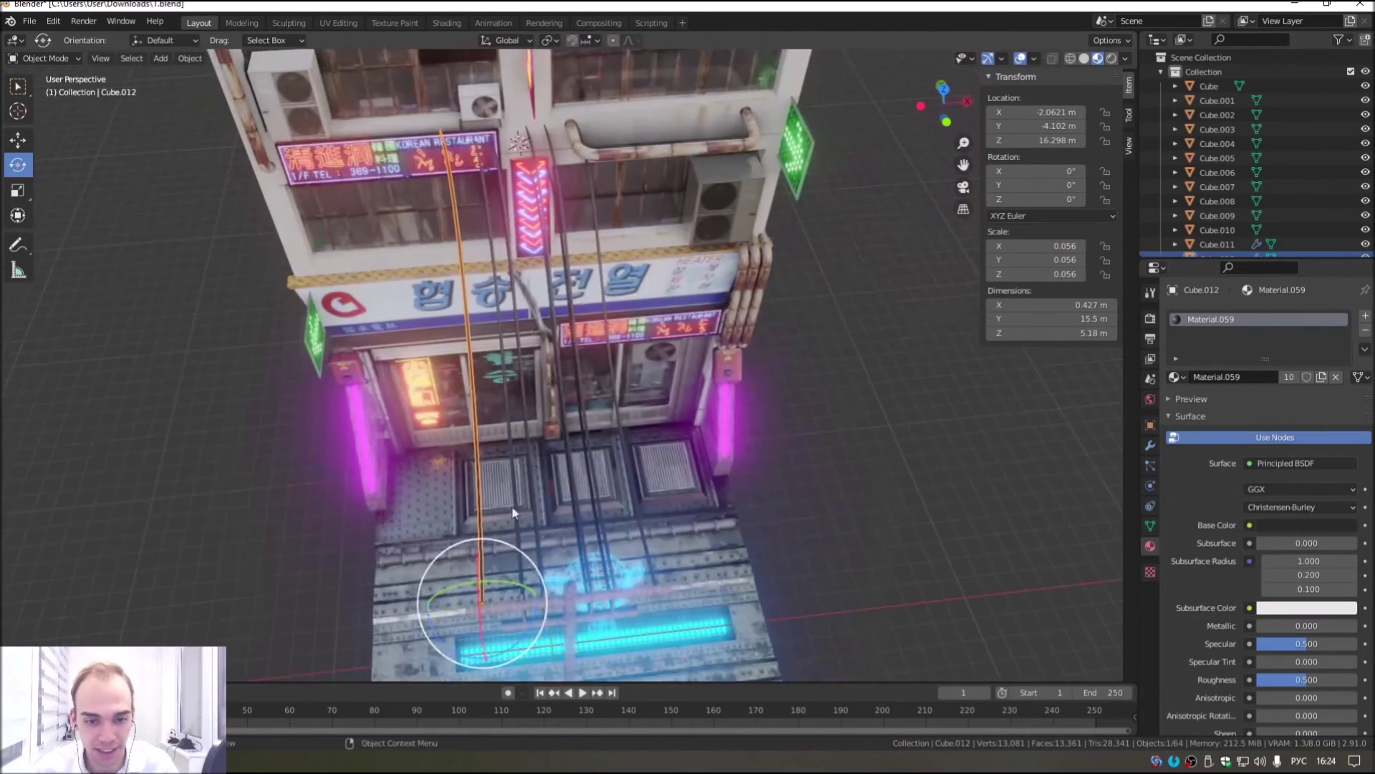
pyautogui.moveTo(513, 511)
pyautogui.mouseDown(button='middle')
pyautogui.moveTo(479, 611)
pyautogui.moveTo(474, 388)
pyautogui.moveTo(283, 390)
pyautogui.moveTo(323, 485)
pyautogui.mouseUp(button='middle')
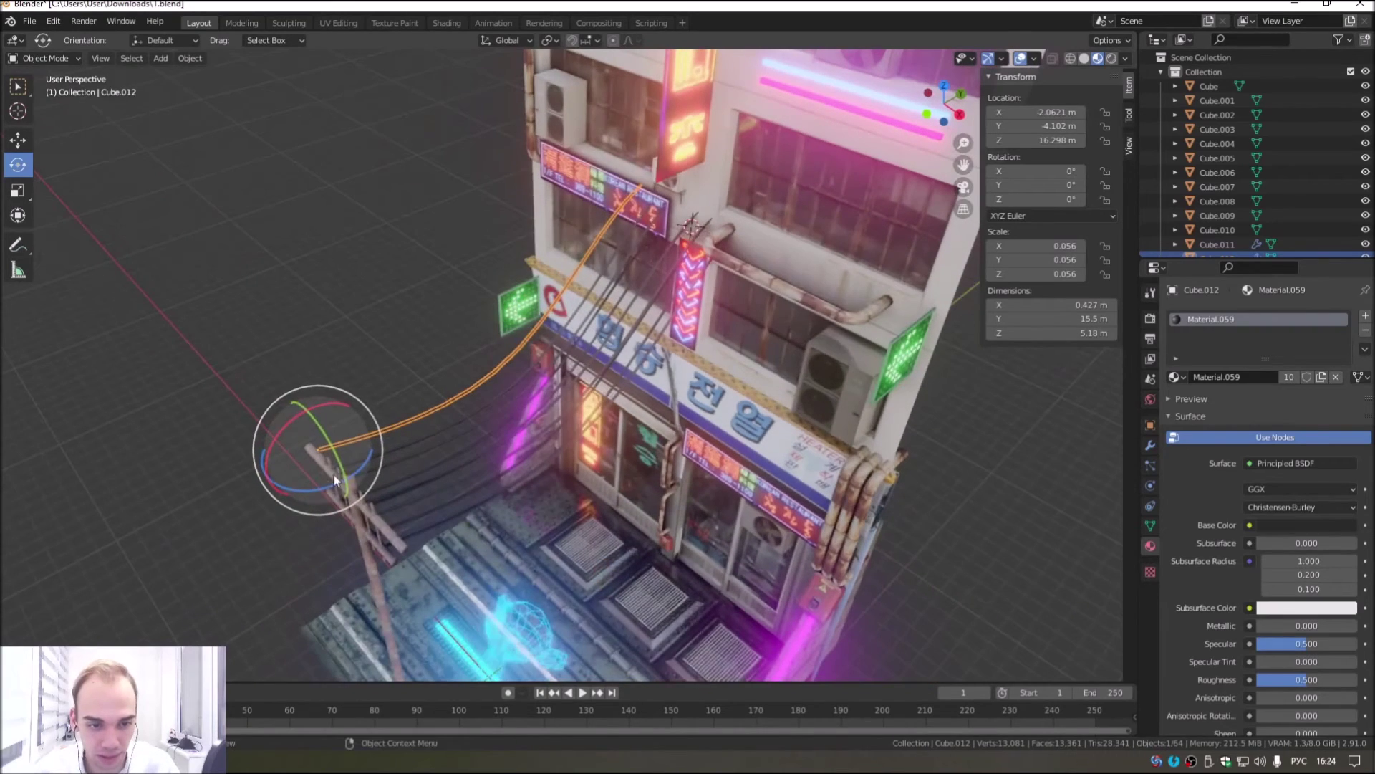
pyautogui.moveTo(323, 484); pyautogui.dragTo(322, 494)
pyautogui.moveTo(322, 494)
pyautogui.mouseDown(button='middle')
pyautogui.moveTo(498, 508)
pyautogui.moveTo(503, 460)
pyautogui.mouseUp(button='middle')
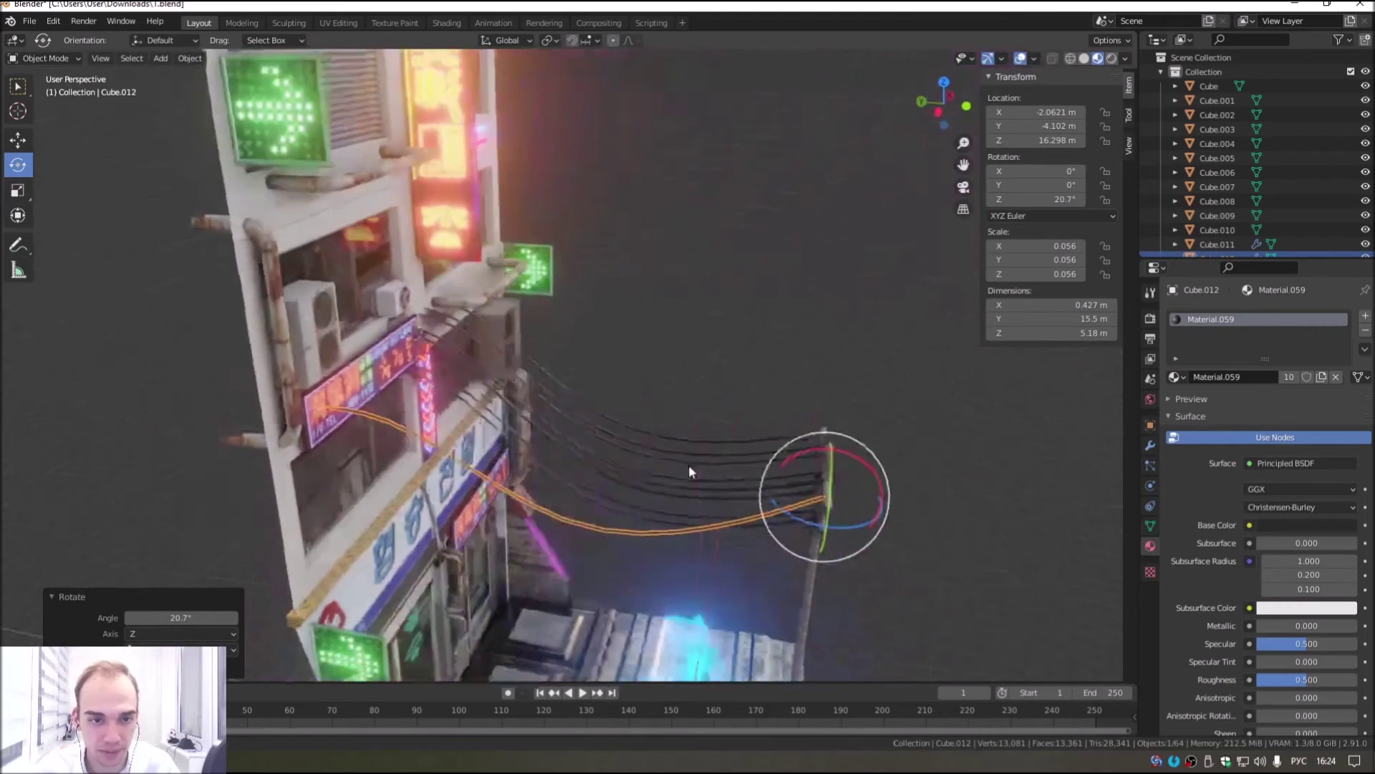
pyautogui.press('s')
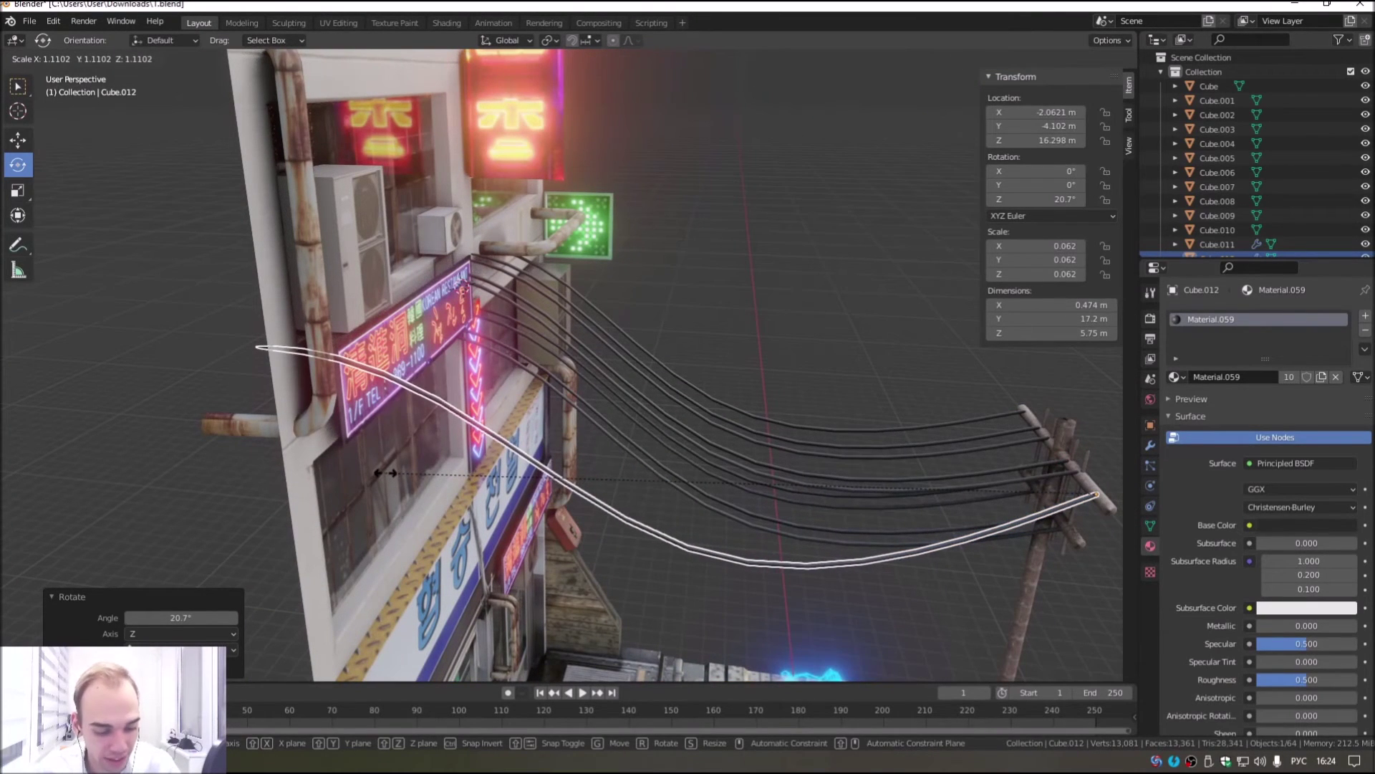
pyautogui.click(465, 453)
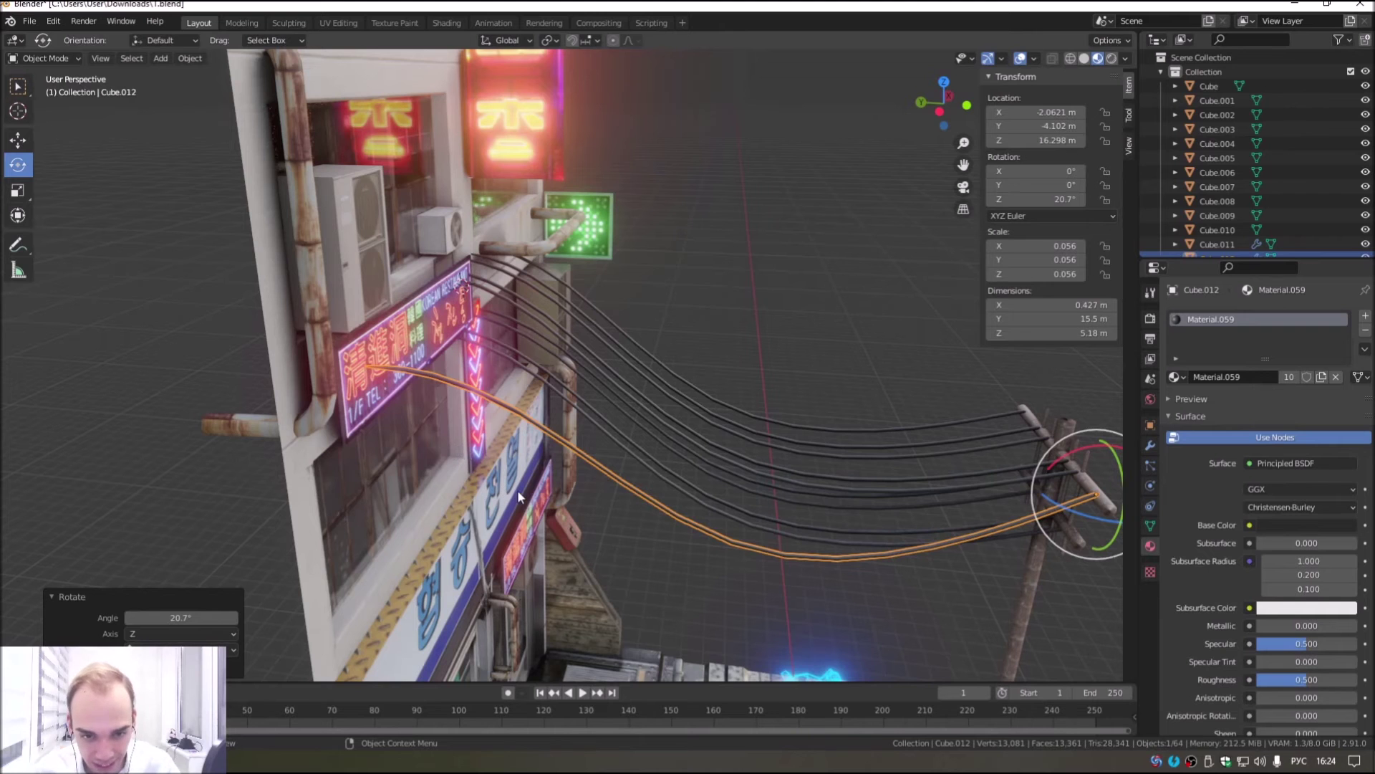
pyautogui.press('s')
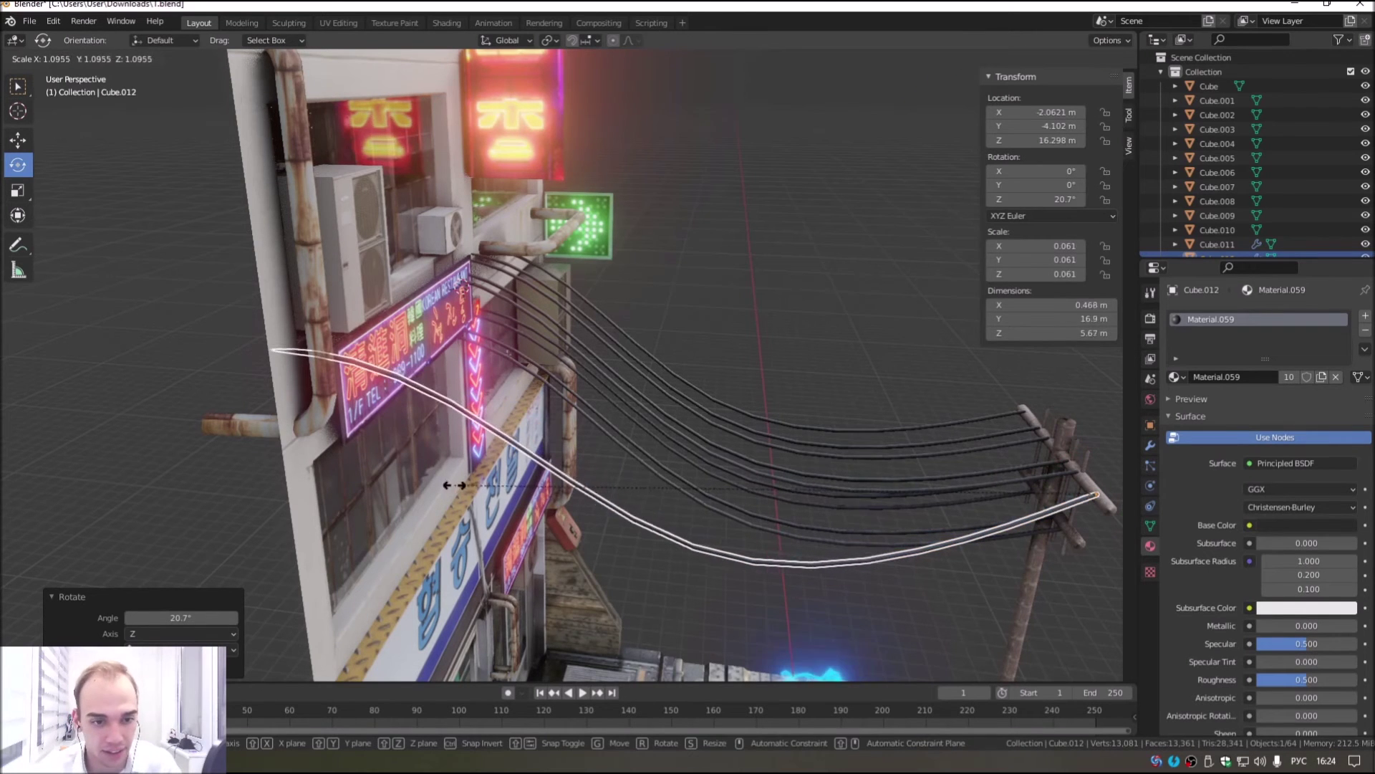
pyautogui.click(453, 483)
# Step: Turn cable Cube.017 around its vertical axis and scale it up by 1.025
pyautogui.moveTo(454, 483)
pyautogui.mouseDown(button='middle')
pyautogui.moveTo(406, 513)
pyautogui.moveTo(405, 445)
pyautogui.mouseUp(button='middle')
pyautogui.moveTo(686, 497)
pyautogui.mouseDown(button='middle')
pyautogui.moveTo(646, 525)
pyautogui.moveTo(680, 529)
pyautogui.mouseUp(button='middle')
pyautogui.click(646, 525)
pyautogui.moveTo(715, 556); pyautogui.dragTo(731, 553)
pyautogui.moveTo(730, 554)
pyautogui.mouseDown(button='middle')
pyautogui.moveTo(379, 479)
pyautogui.moveTo(392, 401)
pyautogui.moveTo(1116, 450)
pyautogui.mouseUp(button='middle')
pyautogui.press('s')
pyautogui.click(355, 479)
pyautogui.press('s')
pyautogui.click(366, 403)
# Step: Slide cable Cube.013 sideways along X to a new position
pyautogui.moveTo(824, 414); pyautogui.dragTo(613, 407, button='middle')
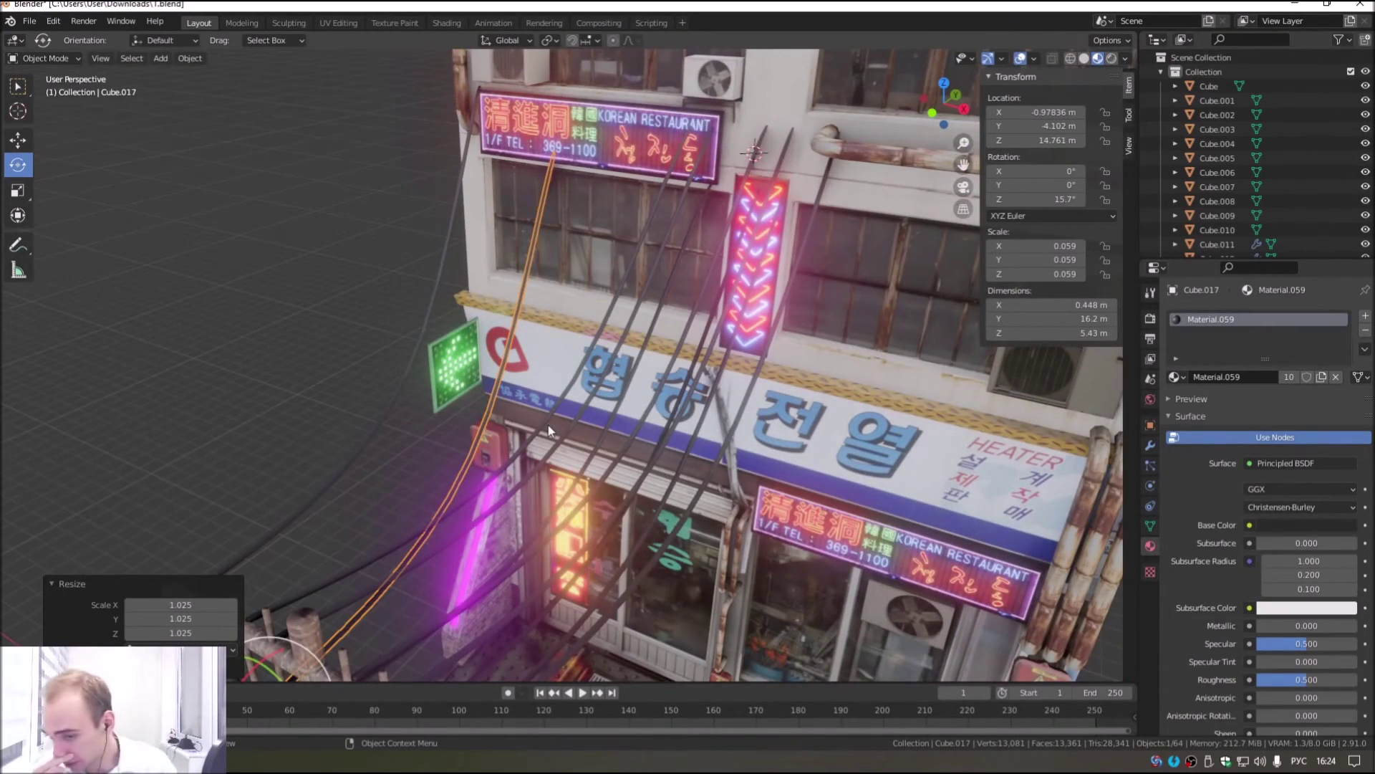
pyautogui.click(363, 571)
pyautogui.moveTo(409, 557)
pyautogui.mouseDown(button='middle')
pyautogui.moveTo(475, 458)
pyautogui.moveTo(519, 558)
pyautogui.mouseUp(button='middle')
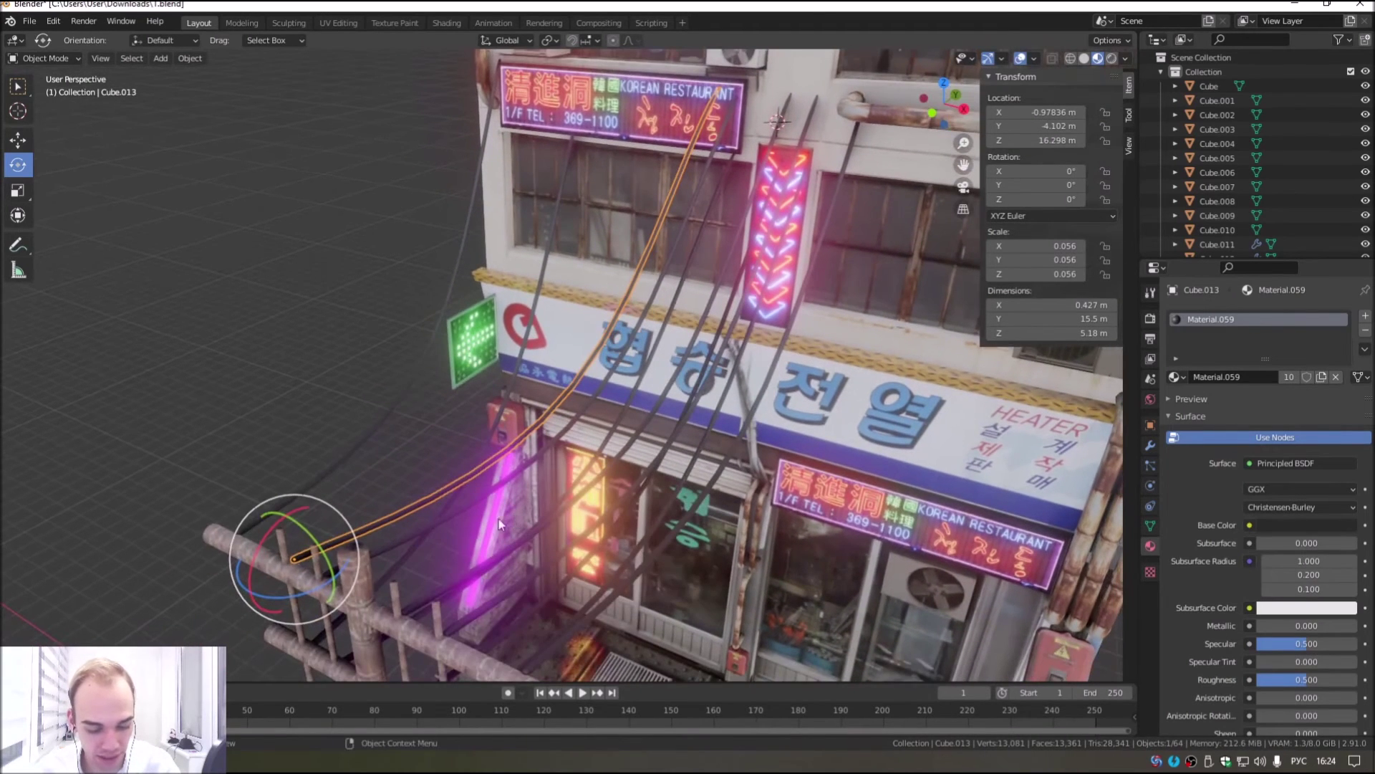
pyautogui.press('g')
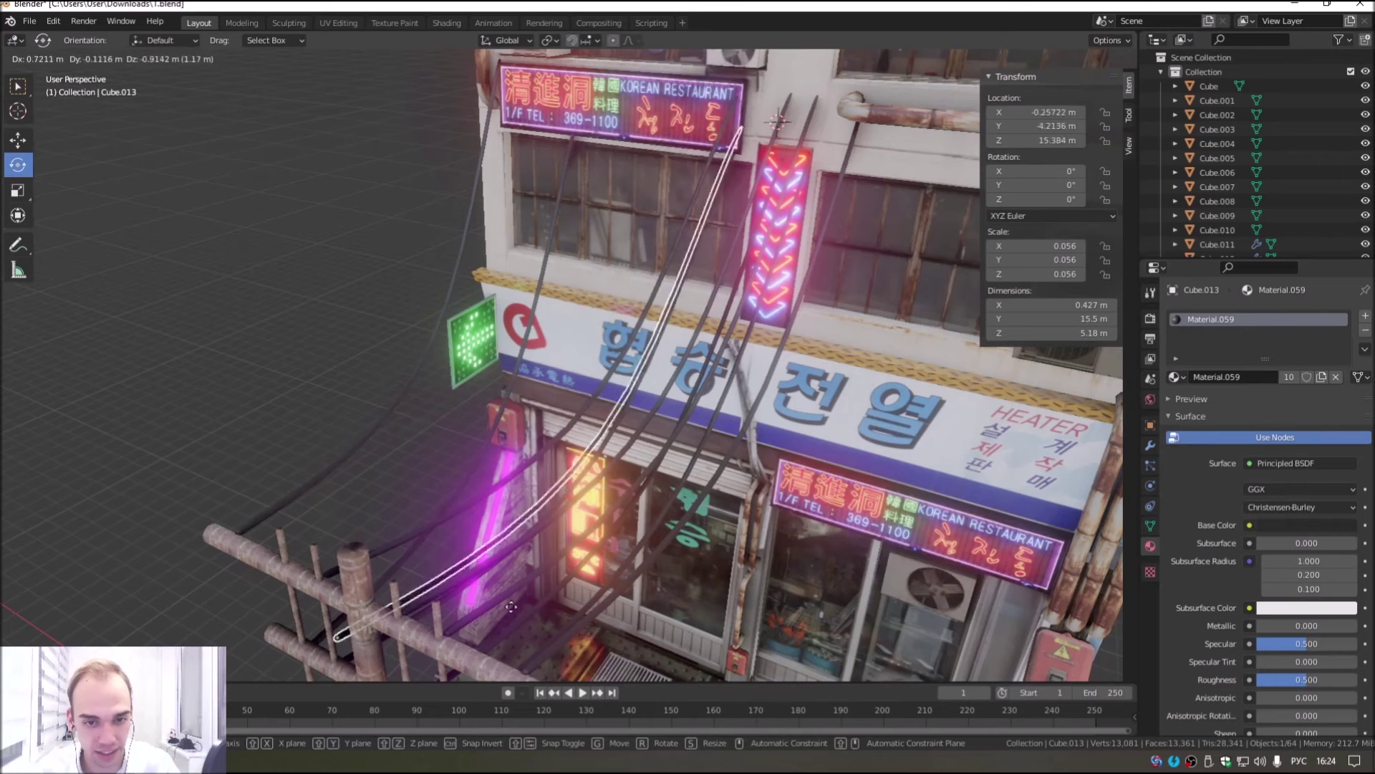
pyautogui.click(431, 504)
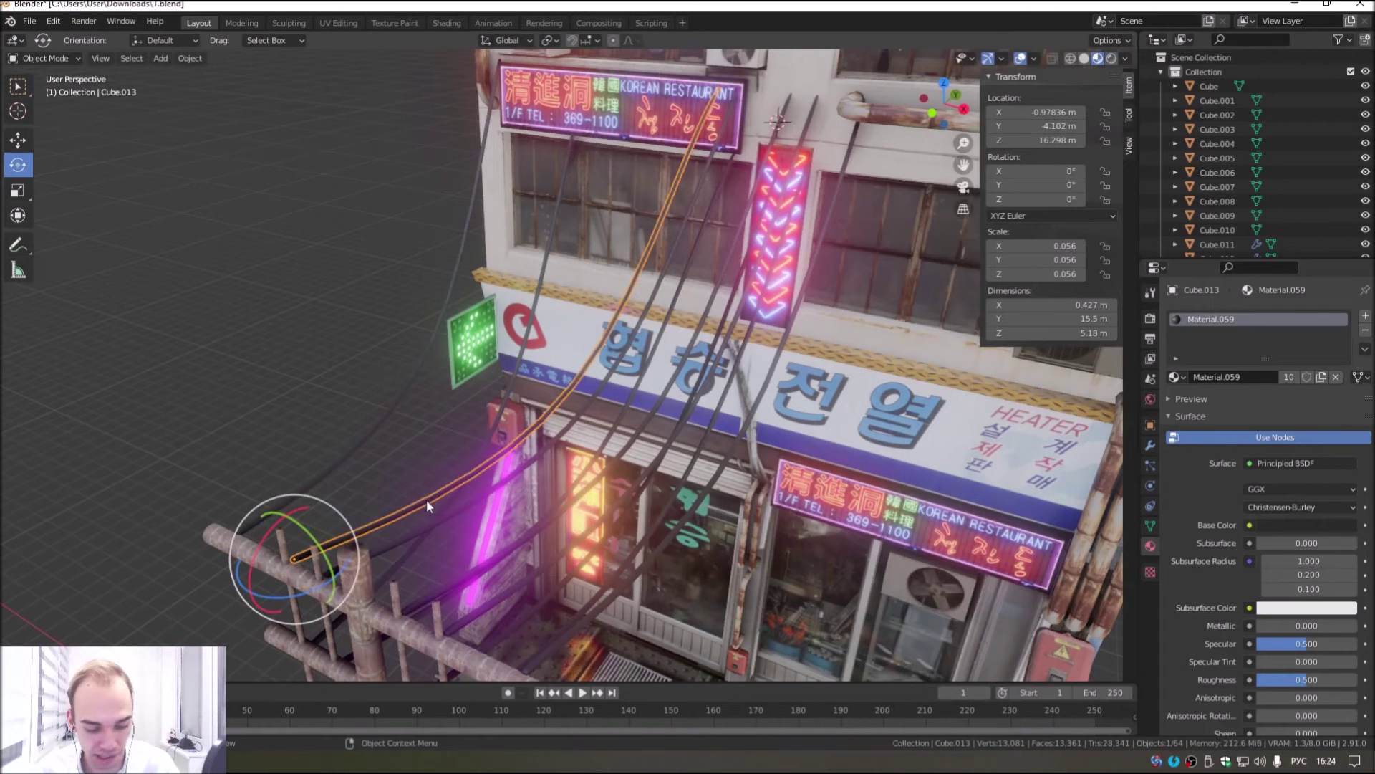
pyautogui.press('s')
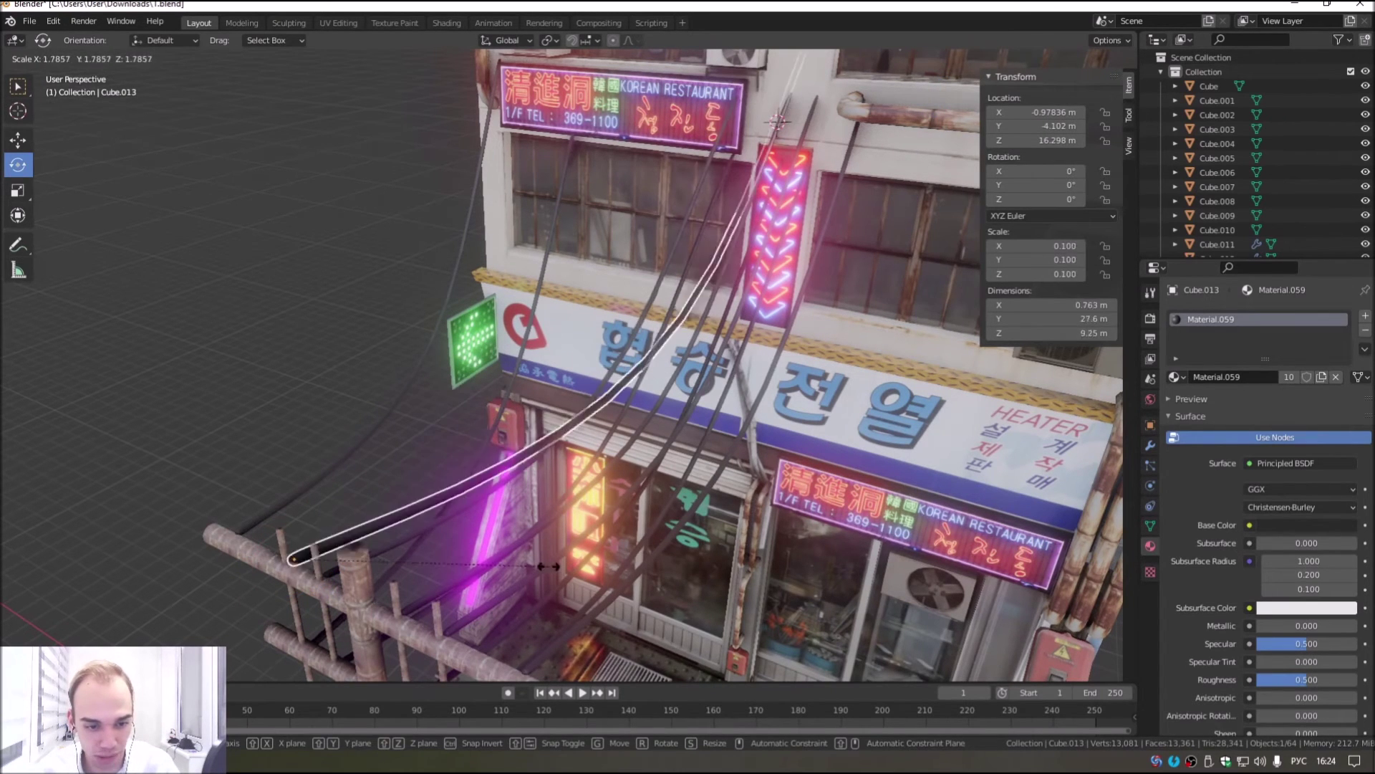
pyautogui.click(460, 553)
pyautogui.press('r')
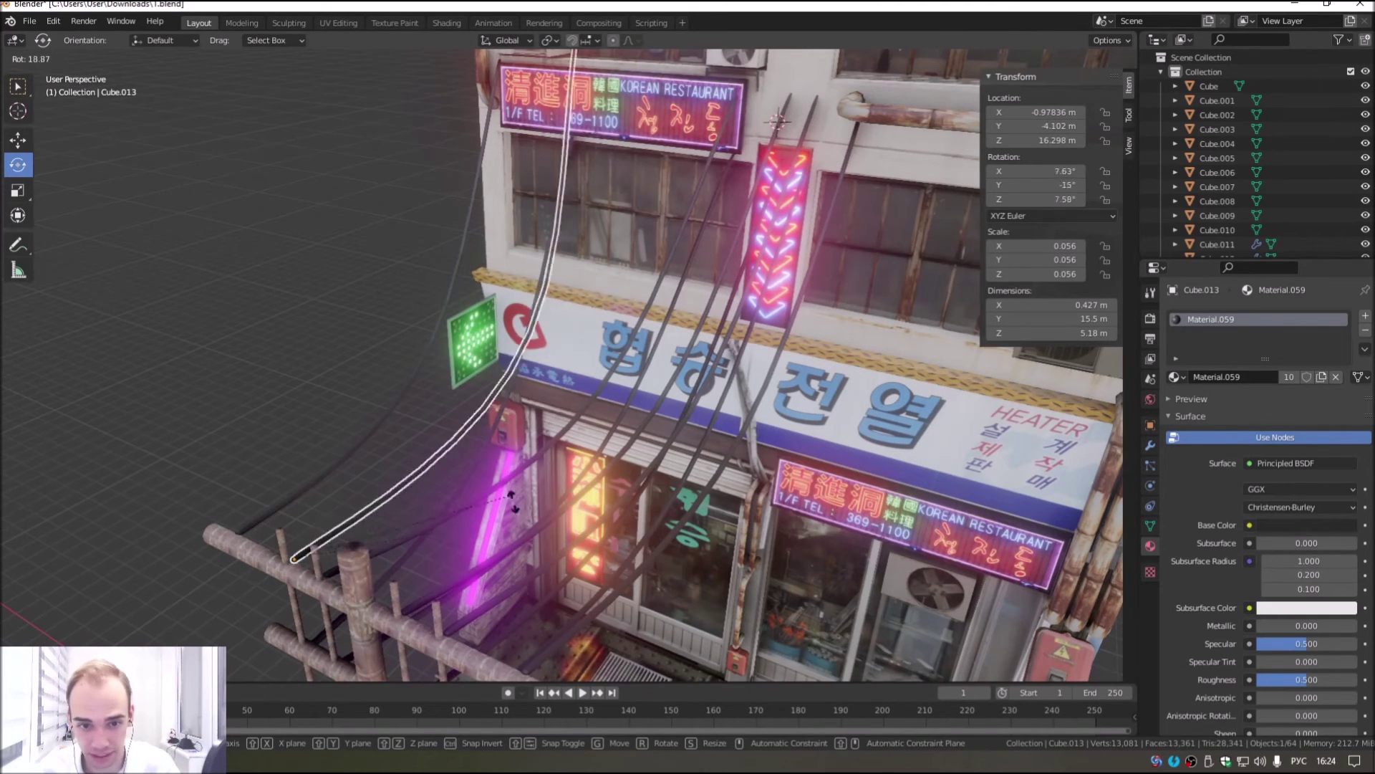
pyautogui.rightClick(517, 527)
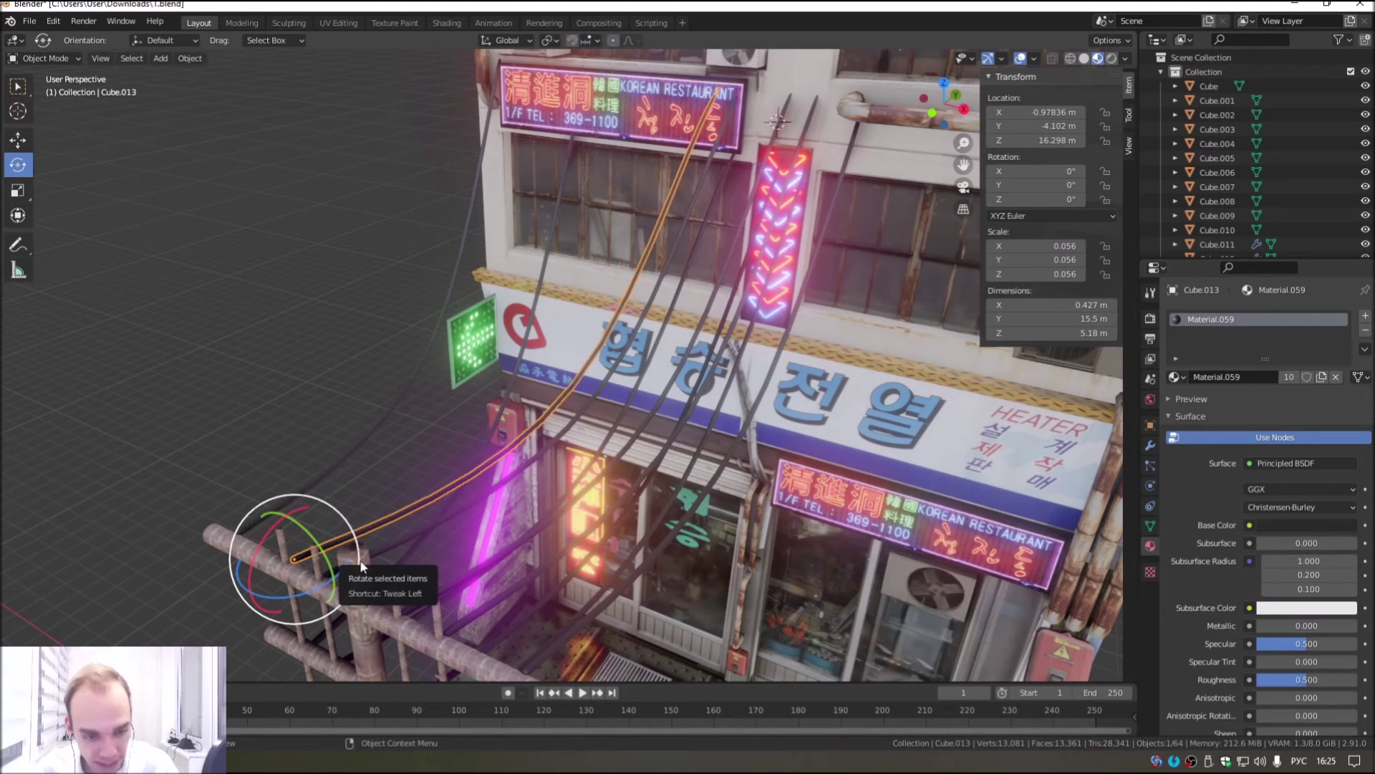
pyautogui.press('g')
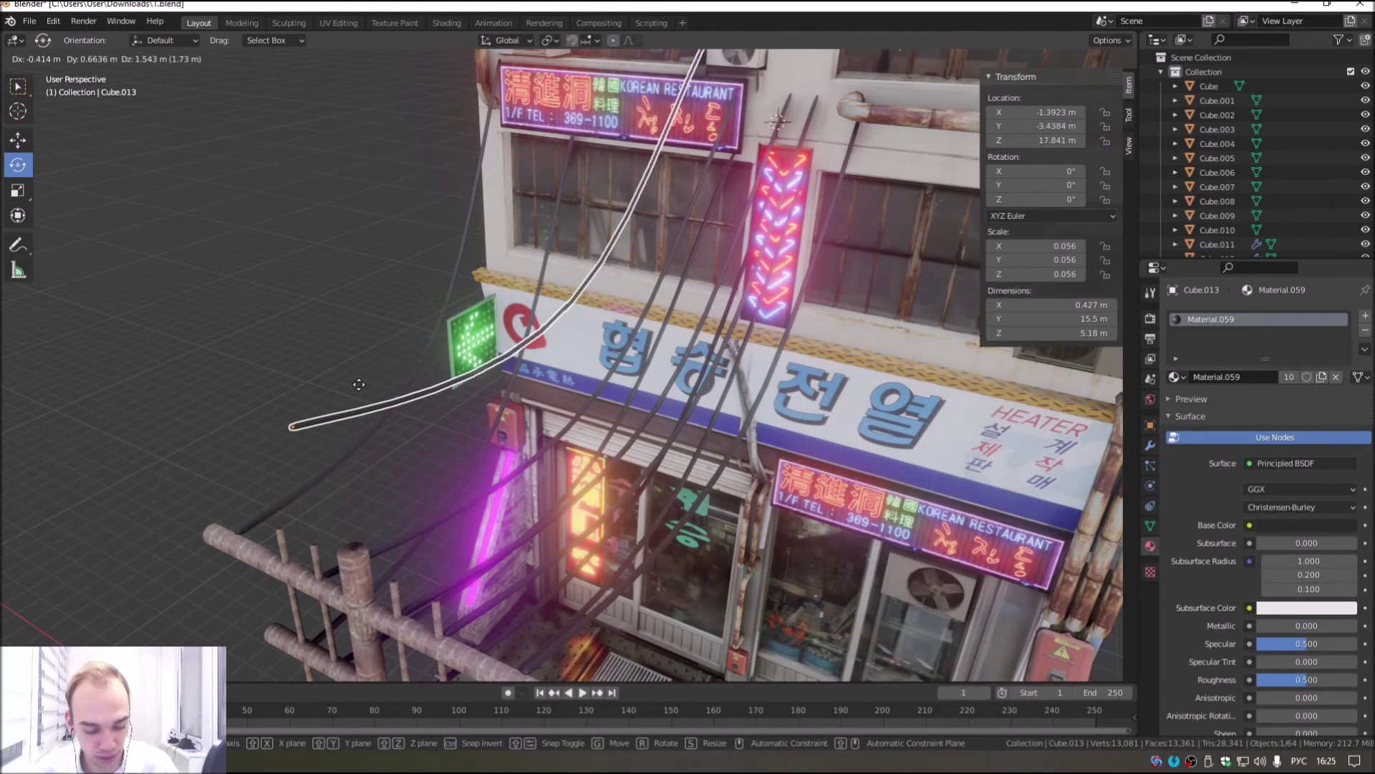
pyautogui.press('z')
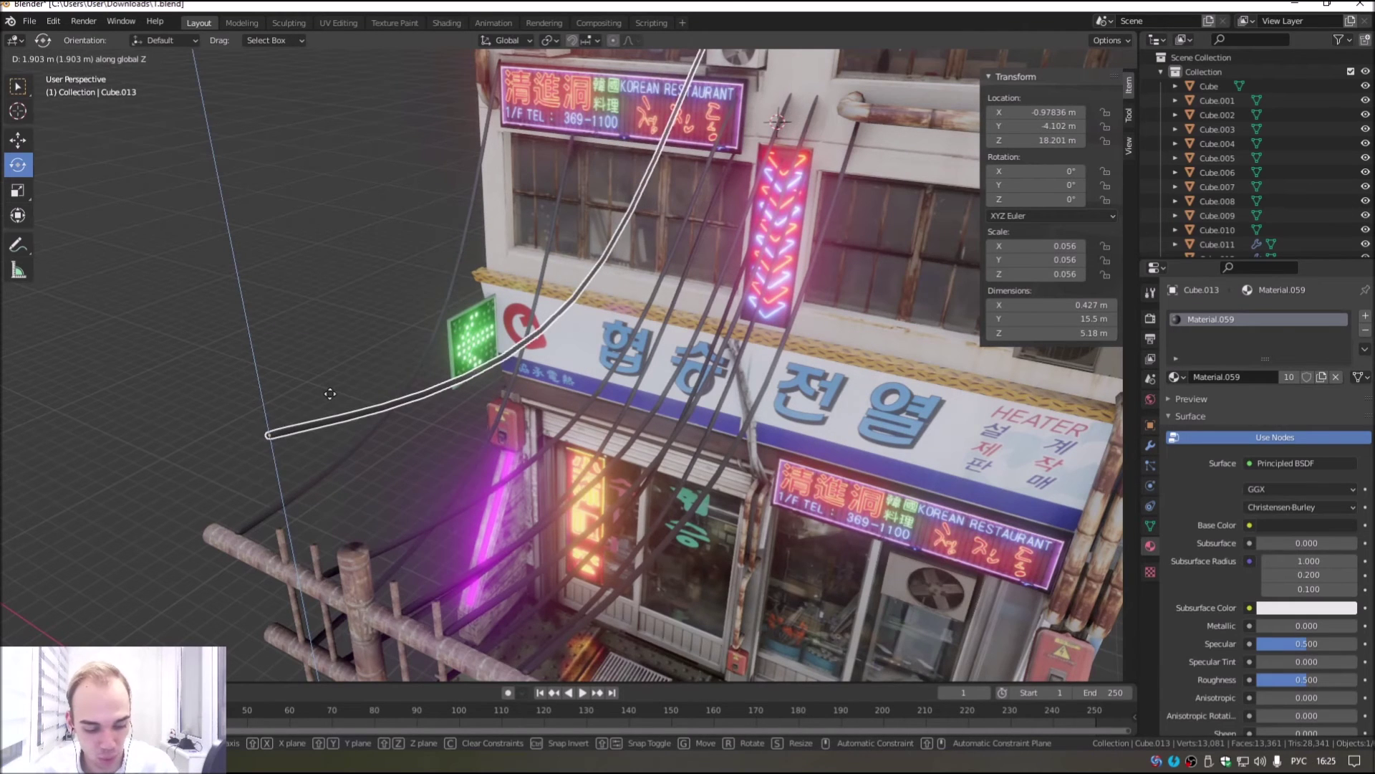
pyautogui.press('x')
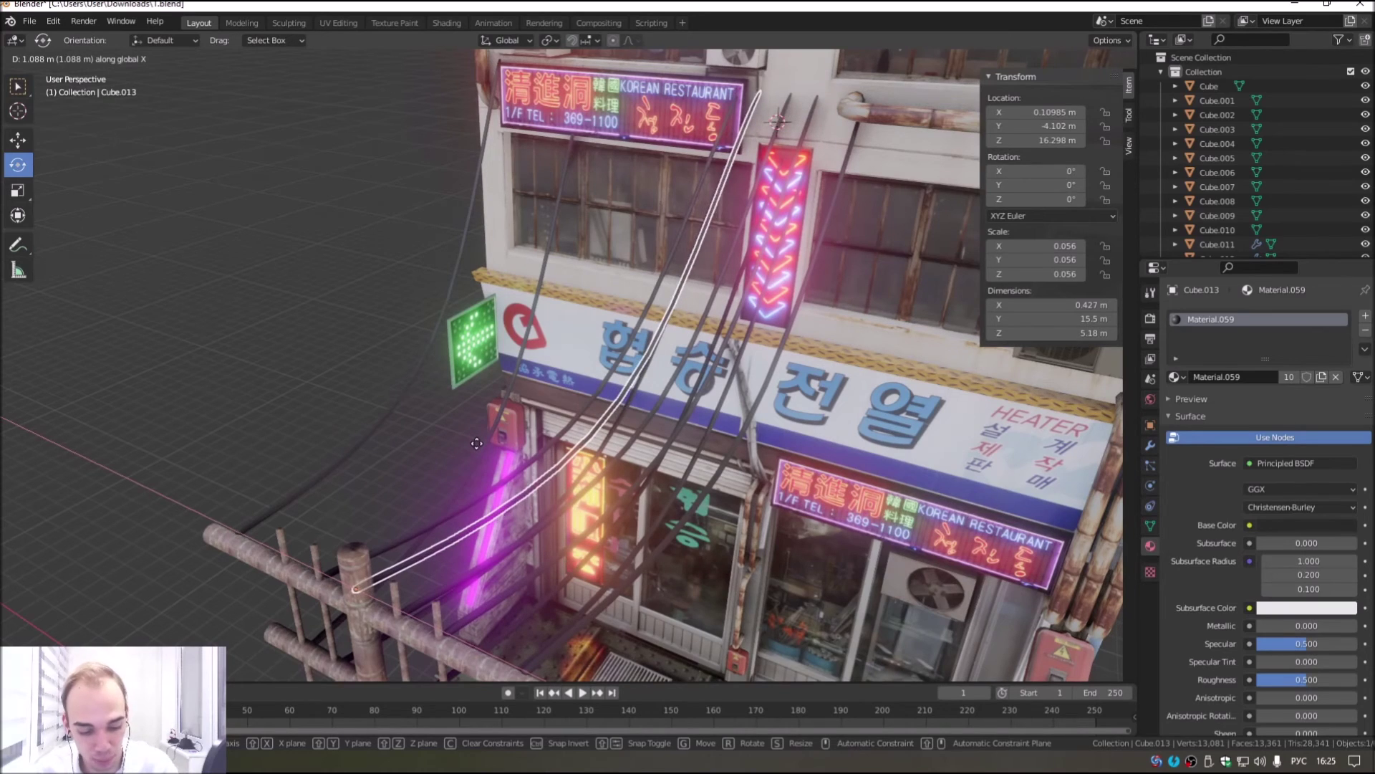
pyautogui.click(511, 480)
# Step: Tilt the cable about 2° around the X axis
pyautogui.moveTo(522, 536)
pyautogui.mouseDown(button='middle')
pyautogui.moveTo(666, 502)
pyautogui.moveTo(324, 571)
pyautogui.mouseUp(button='middle')
pyautogui.moveTo(323, 571); pyautogui.dragTo(324, 577)
pyautogui.moveTo(324, 578)
pyautogui.mouseDown(button='middle')
pyautogui.moveTo(579, 527)
pyautogui.moveTo(575, 433)
pyautogui.moveTo(609, 495)
pyautogui.moveTo(536, 449)
pyautogui.moveTo(611, 493)
pyautogui.moveTo(595, 352)
pyautogui.mouseUp(button='middle')
pyautogui.click(574, 282)
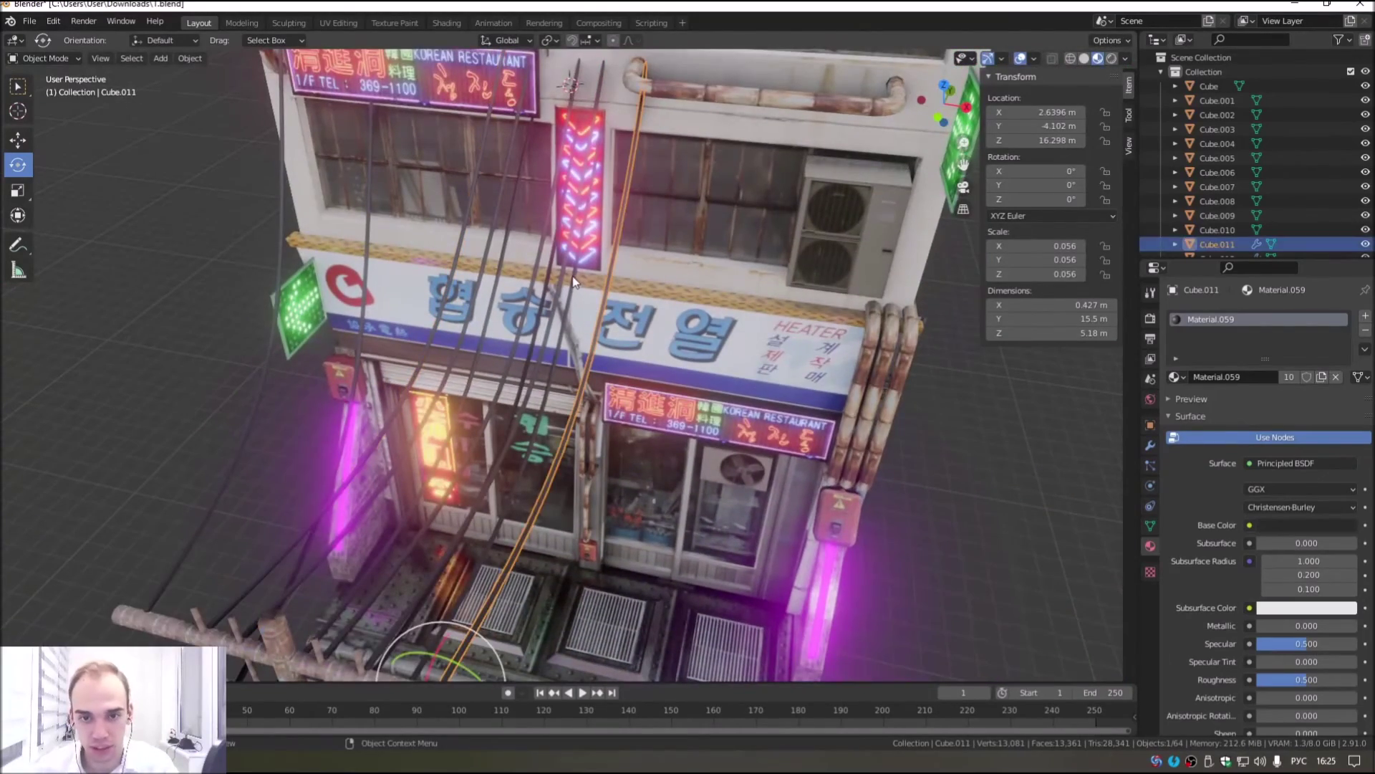
# Step: Turn cable Cube.020 a few degrees about the Z axis
pyautogui.click(579, 304)
pyautogui.moveTo(579, 305)
pyautogui.mouseDown(button='middle')
pyautogui.moveTo(583, 316)
pyautogui.moveTo(509, 334)
pyautogui.moveTo(624, 368)
pyautogui.moveTo(562, 447)
pyautogui.moveTo(519, 399)
pyautogui.moveTo(379, 484)
pyautogui.mouseUp(button='middle')
pyautogui.scroll(3, 624, 368)
pyautogui.scroll(-3, 515, 418)
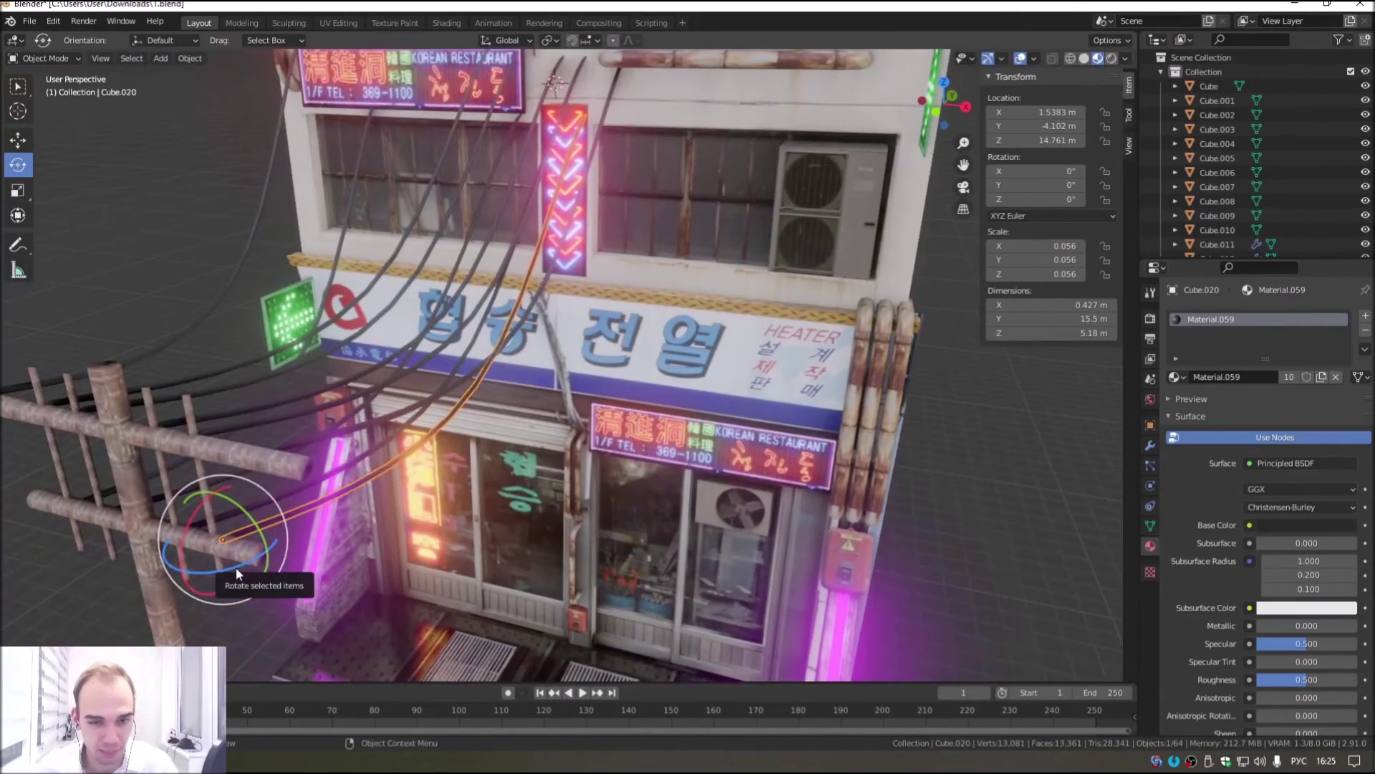
pyautogui.moveTo(235, 566); pyautogui.dragTo(233, 565)
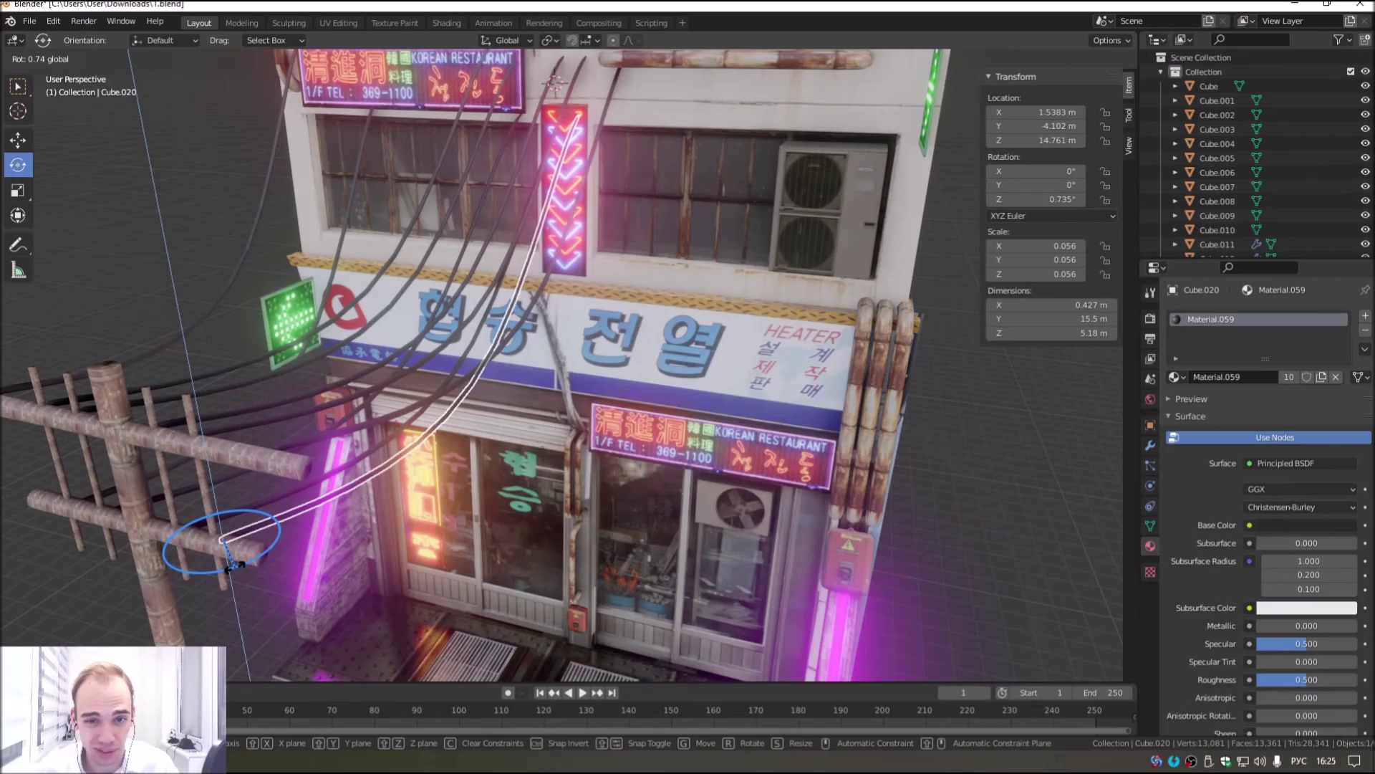
pyautogui.press('Escape')
pyautogui.scroll(4, 724, 363)
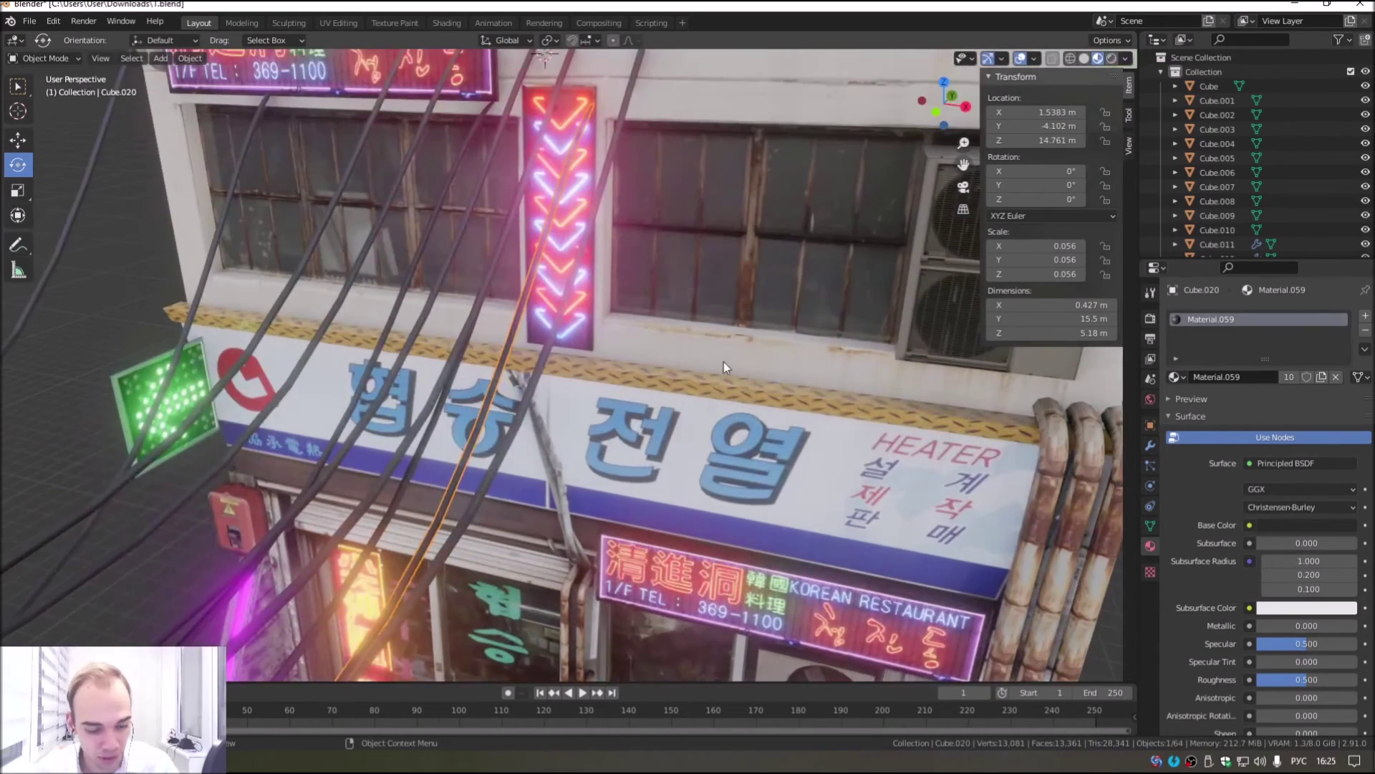
pyautogui.press('r')
pyautogui.press('z')
pyautogui.click(680, 351)
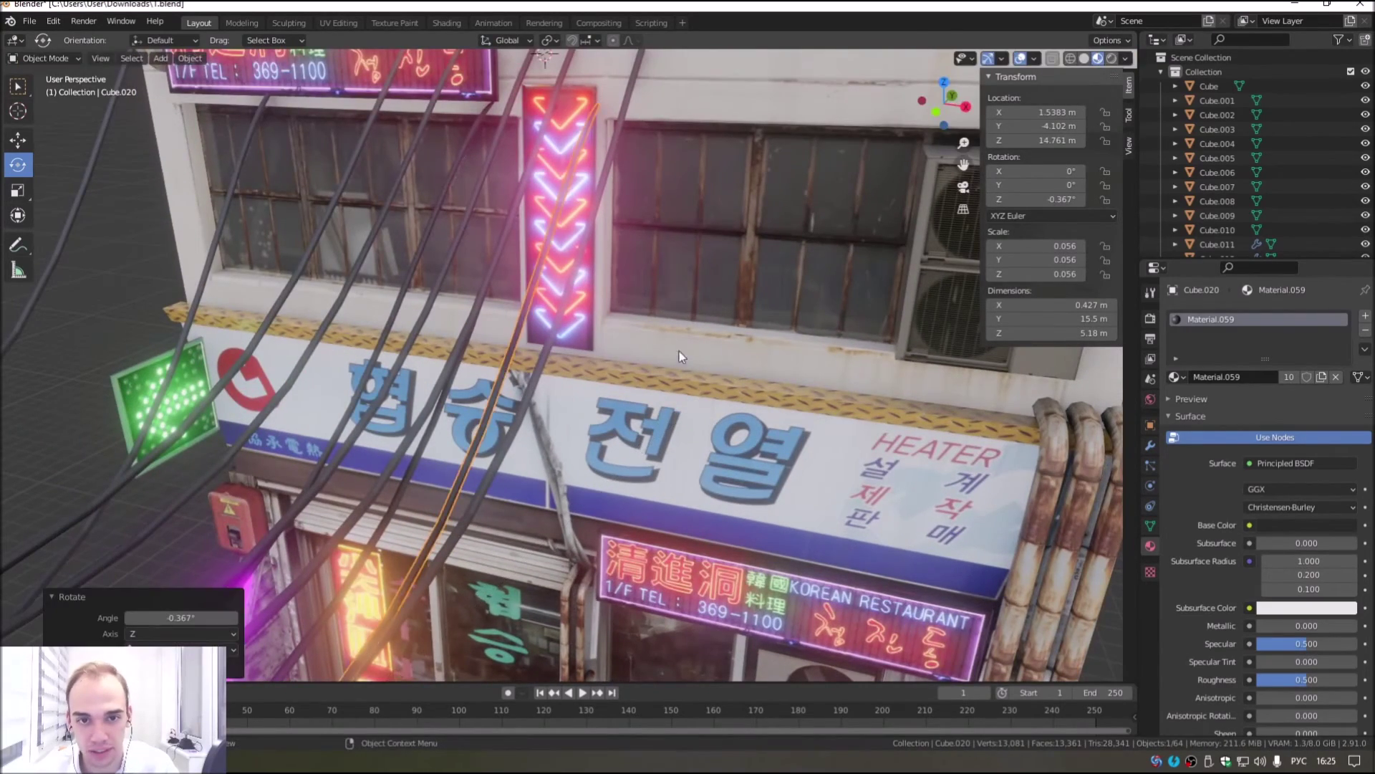
# Step: Rotate Cube.019 (2.74°) and the left cable beside the chevron sign about Z
pyautogui.moveTo(679, 351); pyautogui.dragTo(543, 290, button='middle')
pyautogui.click(560, 290)
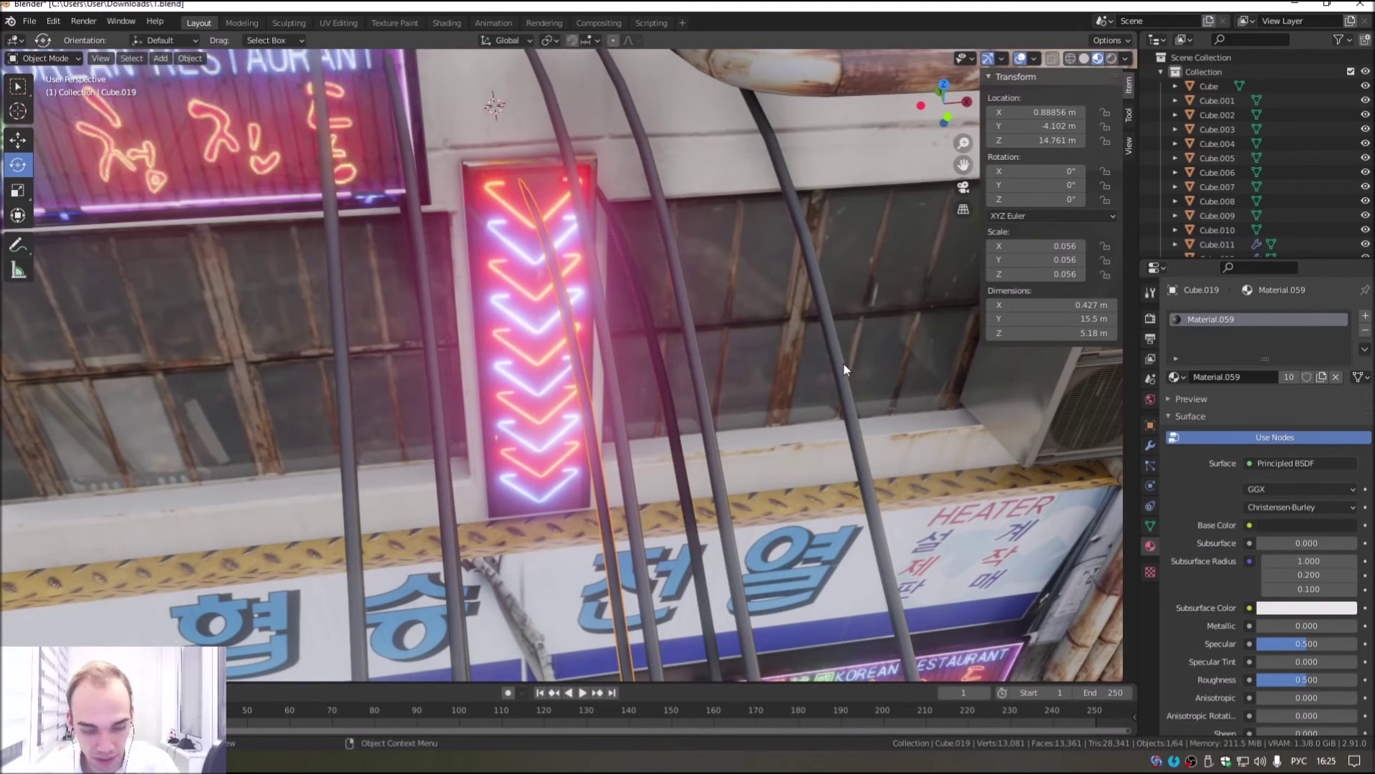
pyautogui.press('r')
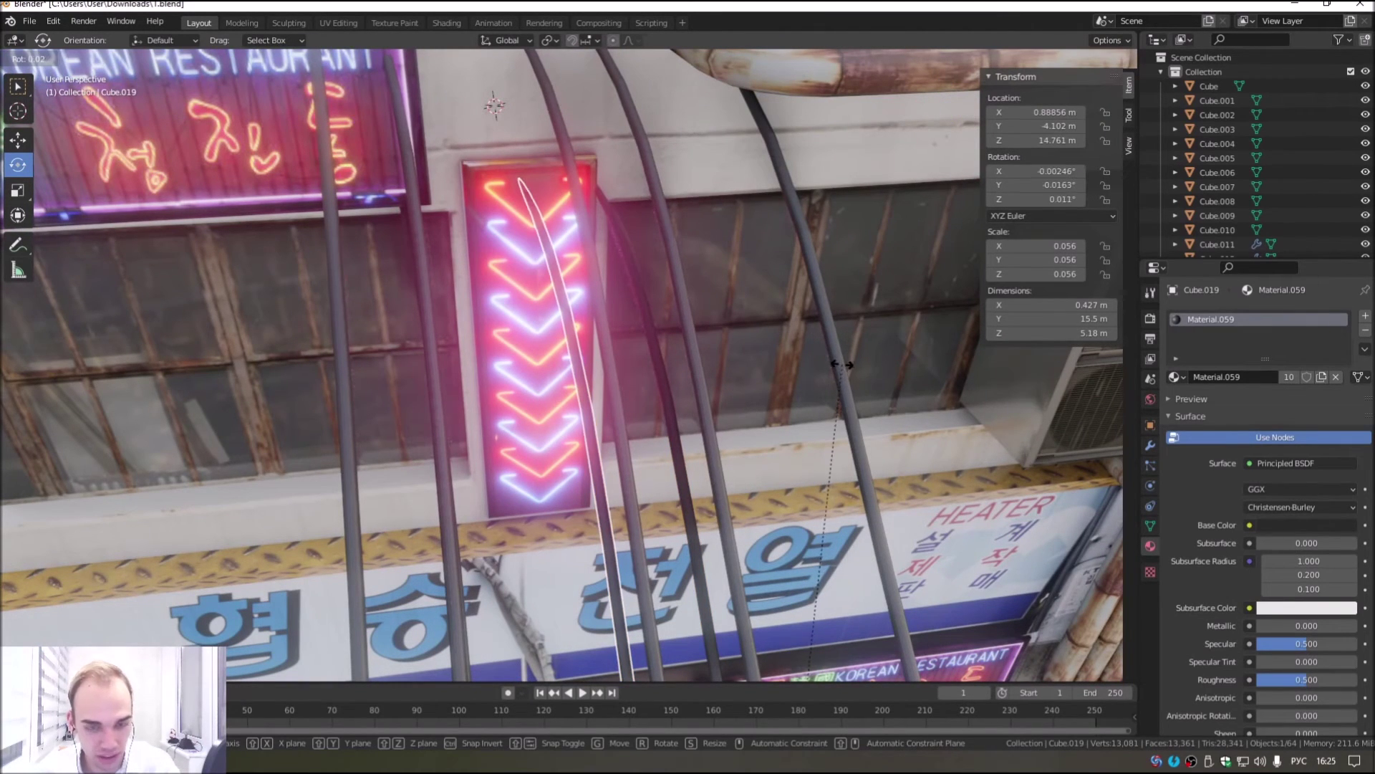
pyautogui.press('z')
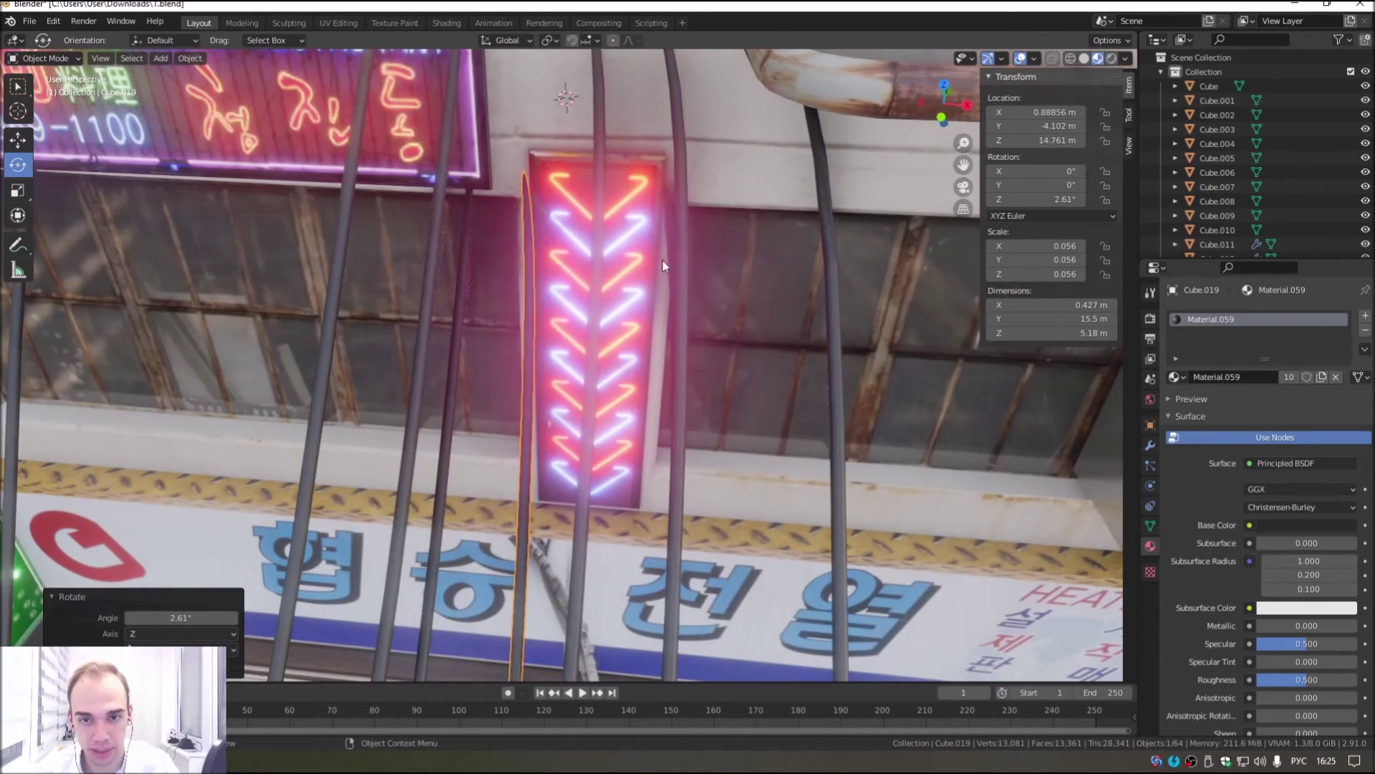
pyautogui.press('r')
pyautogui.press('z')
pyautogui.click(760, 241)
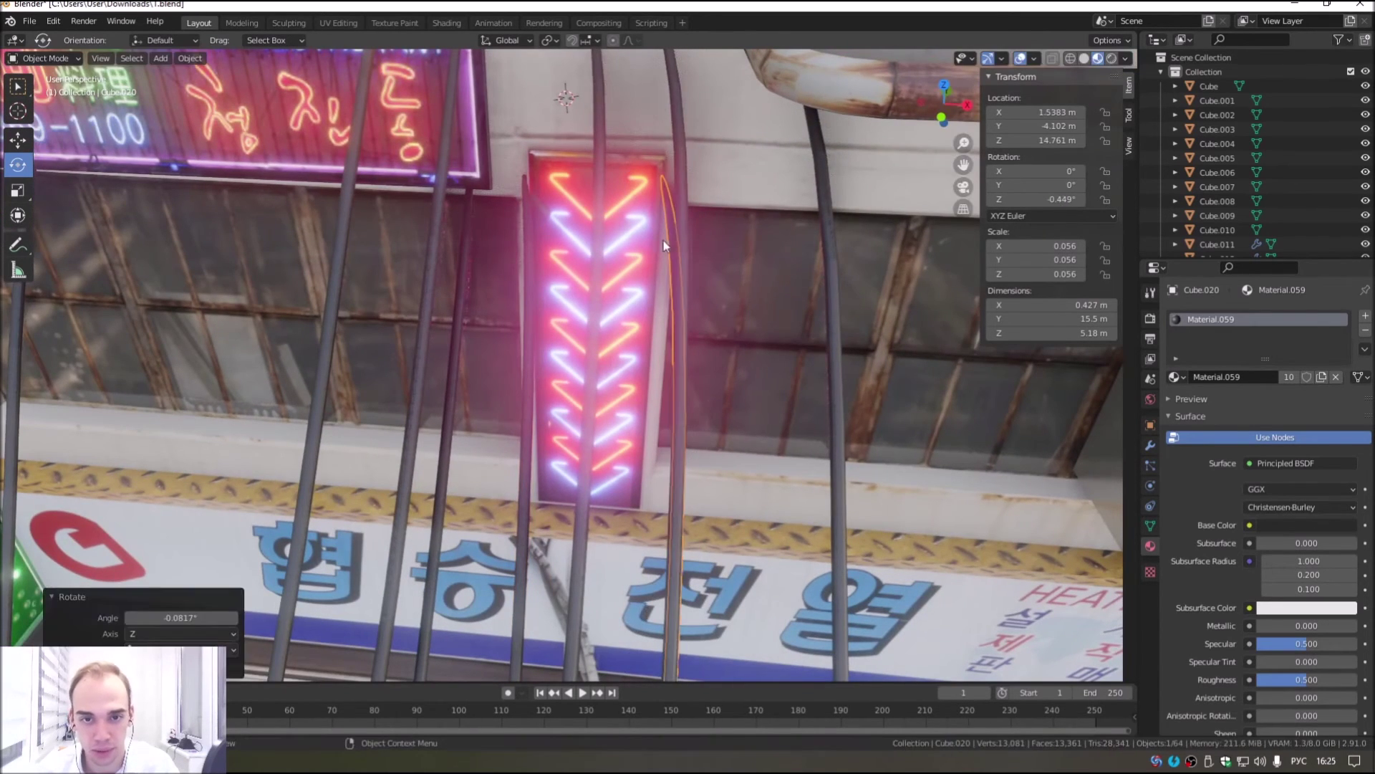
pyautogui.click(526, 237)
pyautogui.press('r')
pyautogui.press('z')
pyautogui.click(770, 268)
# Step: Orbit around the building to check the rotated cables
pyautogui.moveTo(736, 328); pyautogui.dragTo(639, 319, button='middle')
pyautogui.moveTo(635, 503)
pyautogui.mouseDown(button='middle')
pyautogui.moveTo(578, 391)
pyautogui.moveTo(583, 431)
pyautogui.moveTo(565, 457)
pyautogui.moveTo(563, 396)
pyautogui.moveTo(542, 407)
pyautogui.moveTo(638, 233)
pyautogui.moveTo(673, 252)
pyautogui.moveTo(621, 368)
pyautogui.mouseUp(button='middle')
pyautogui.scroll(-5, 566, 379)
pyautogui.scroll(3, 557, 358)
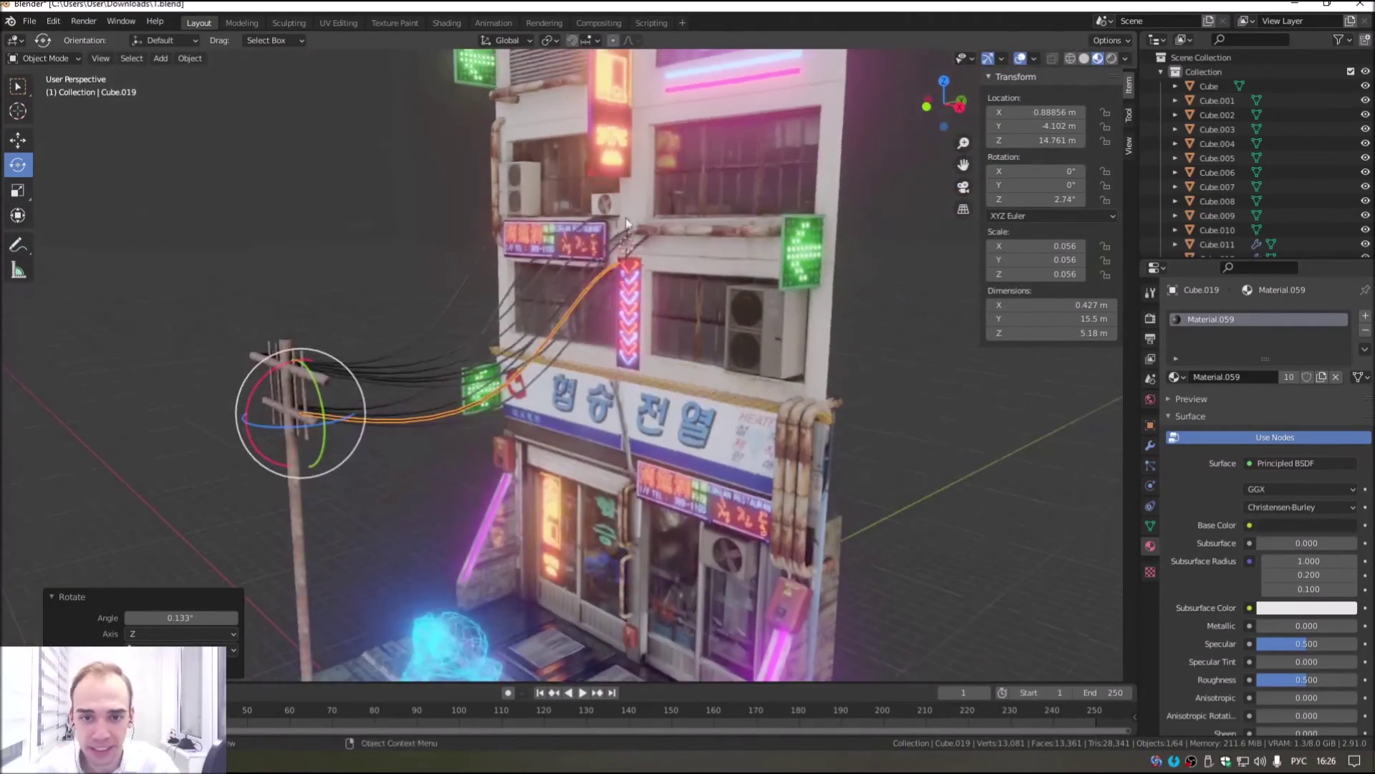
pyautogui.scroll(3, 736, 347)
pyautogui.moveTo(736, 347)
pyautogui.mouseDown(button='middle')
pyautogui.moveTo(737, 360)
pyautogui.moveTo(647, 369)
pyautogui.moveTo(737, 387)
pyautogui.mouseUp(button='middle')
pyautogui.scroll(3, 678, 381)
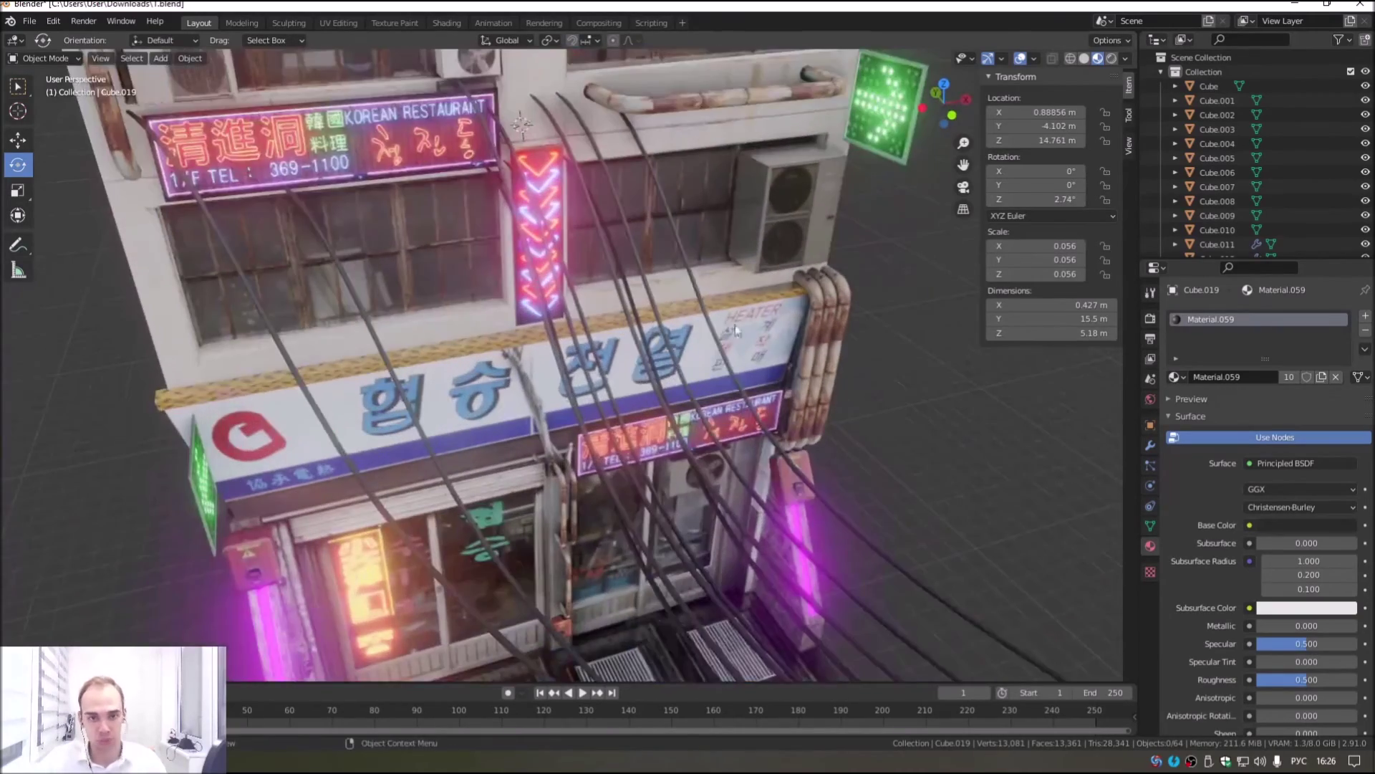
# Step: Tilt the cable crossing the chevron sign slightly about the X and Z axes
pyautogui.moveTo(645, 160); pyautogui.dragTo(531, 326, button='middle')
pyautogui.scroll(3, 513, 285)
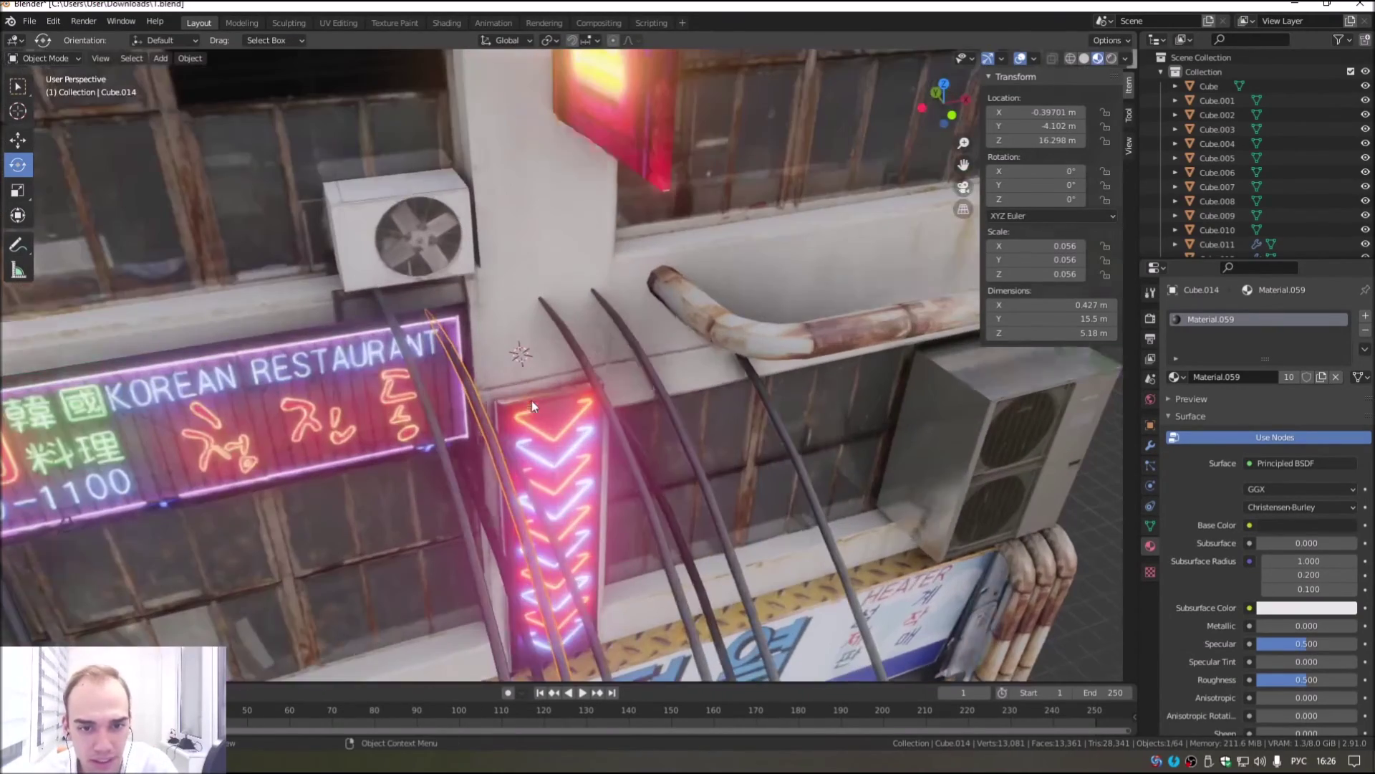
pyautogui.click(514, 374)
pyautogui.moveTo(514, 374); pyautogui.dragTo(677, 401)
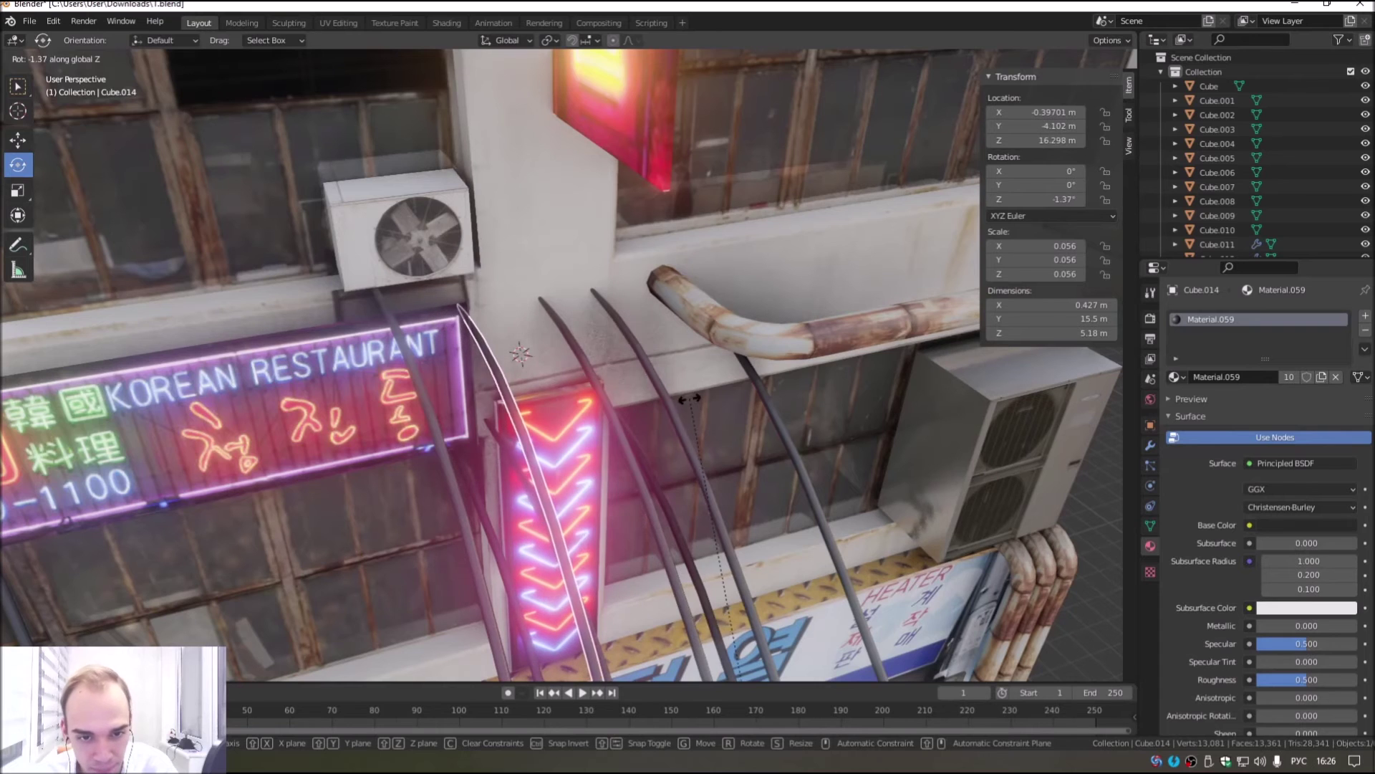
pyautogui.moveTo(678, 403); pyautogui.dragTo(633, 363, button='middle')
pyautogui.press('r')
pyautogui.press('x')
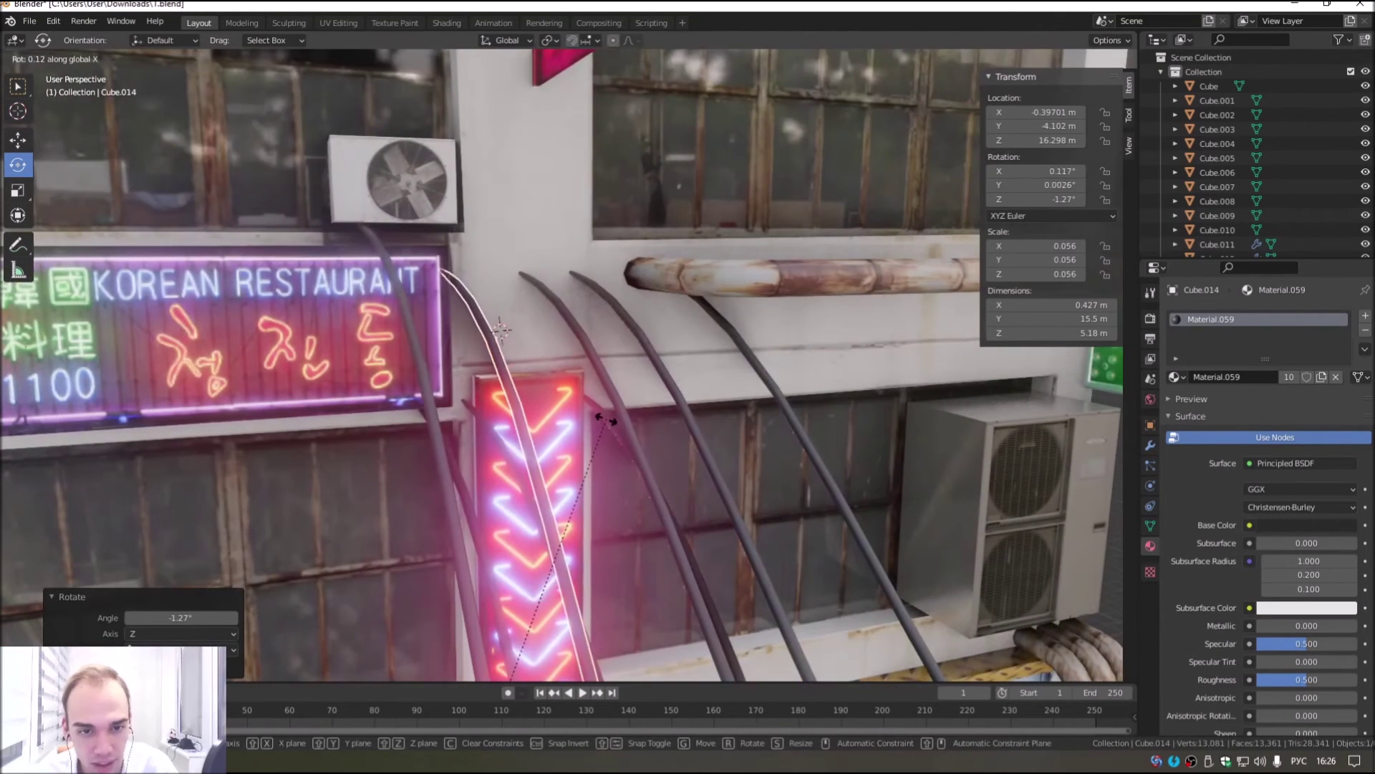
pyautogui.click(533, 358)
pyautogui.moveTo(534, 358)
pyautogui.mouseDown(button='middle')
pyautogui.moveTo(523, 340)
pyautogui.moveTo(582, 368)
pyautogui.moveTo(531, 347)
pyautogui.moveTo(502, 358)
pyautogui.mouseUp(button='middle')
pyautogui.press('r')
pyautogui.press('z')
pyautogui.click(537, 357)
# Step: Angle the left cable below the restaurant sign slightly about the X axis
pyautogui.click(284, 430)
pyautogui.press('r')
pyautogui.press('z')
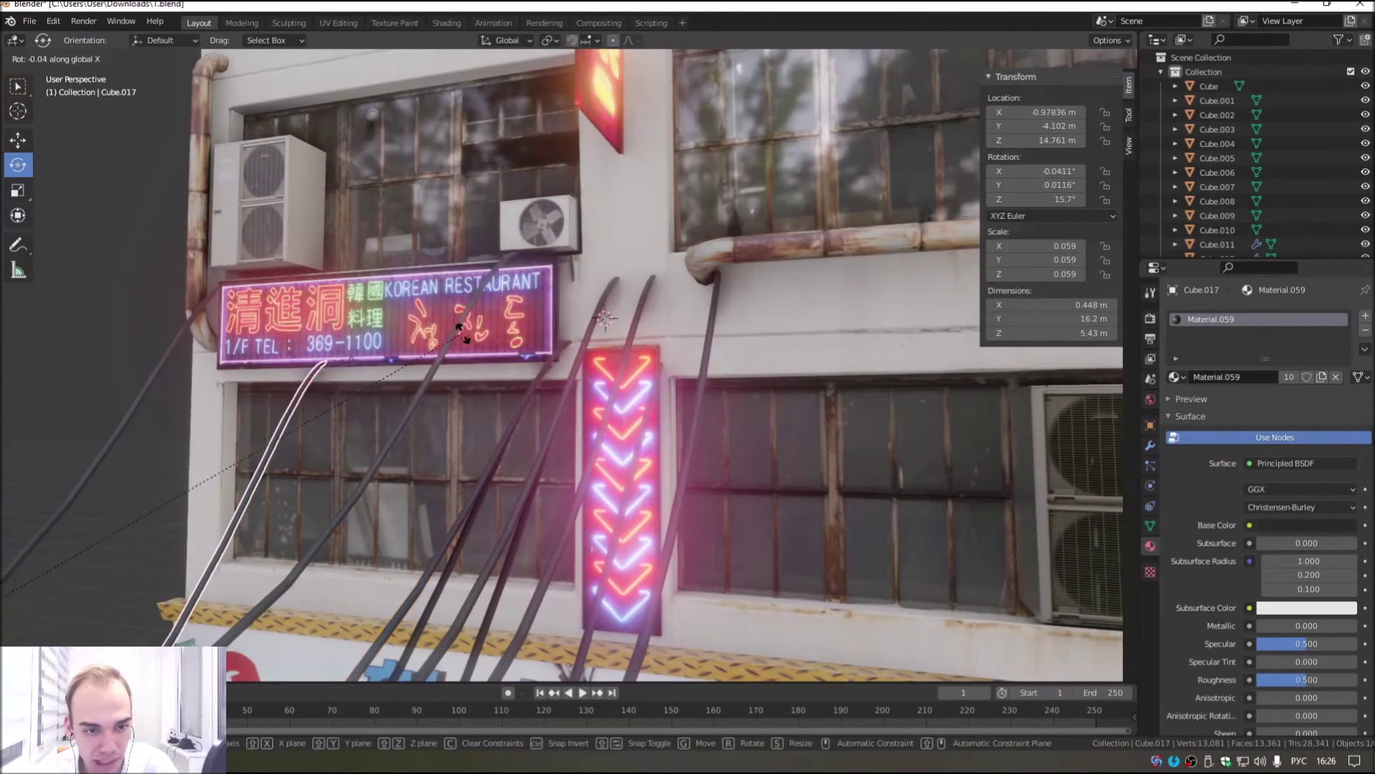
pyautogui.press('y')
pyautogui.press('x')
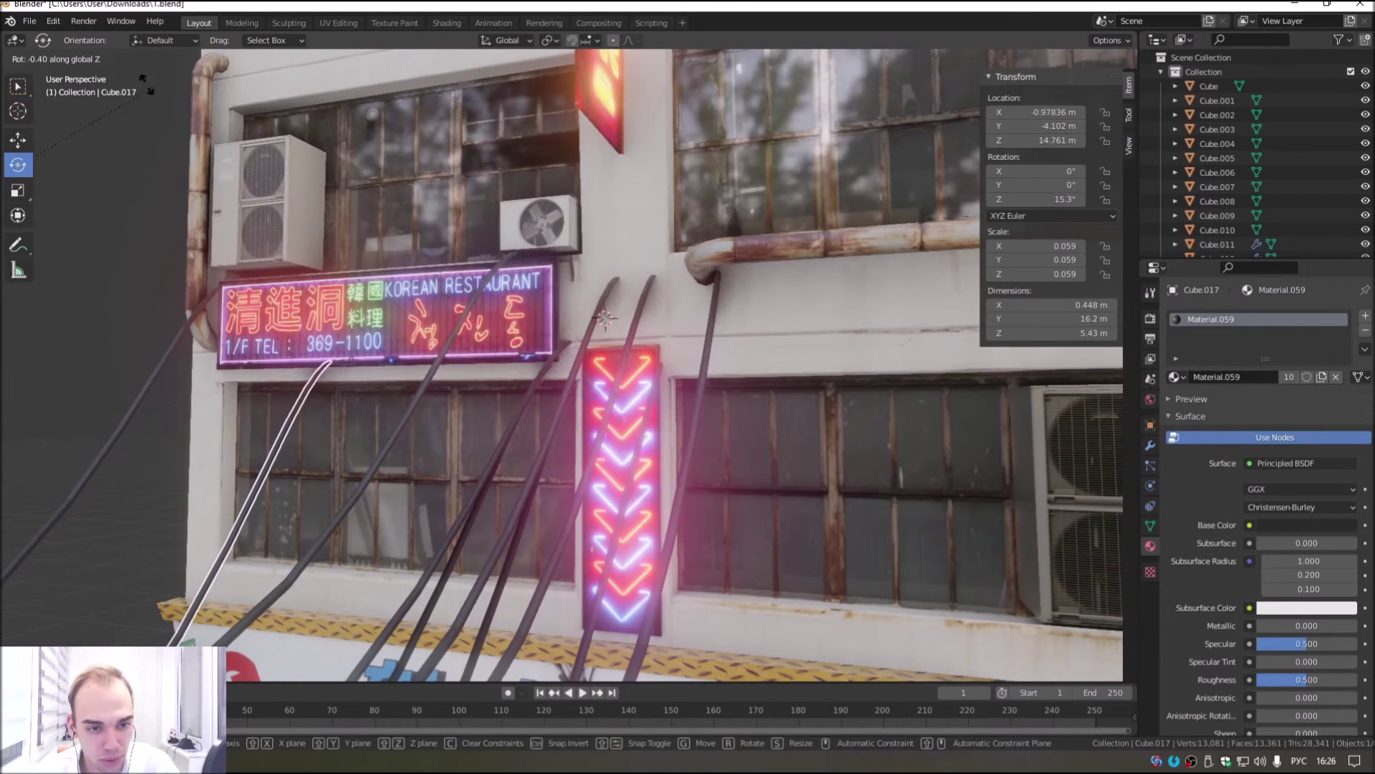
pyautogui.click(342, 381)
pyautogui.moveTo(342, 381); pyautogui.dragTo(513, 415, button='middle')
pyautogui.moveTo(712, 359)
pyautogui.mouseDown(button='middle')
pyautogui.moveTo(611, 377)
pyautogui.moveTo(719, 372)
pyautogui.mouseUp(button='middle')
# Step: Rotate the white cable and another chevron-sign cable a few degrees about Z
pyautogui.click(641, 387)
pyautogui.press('r')
pyautogui.press('z')
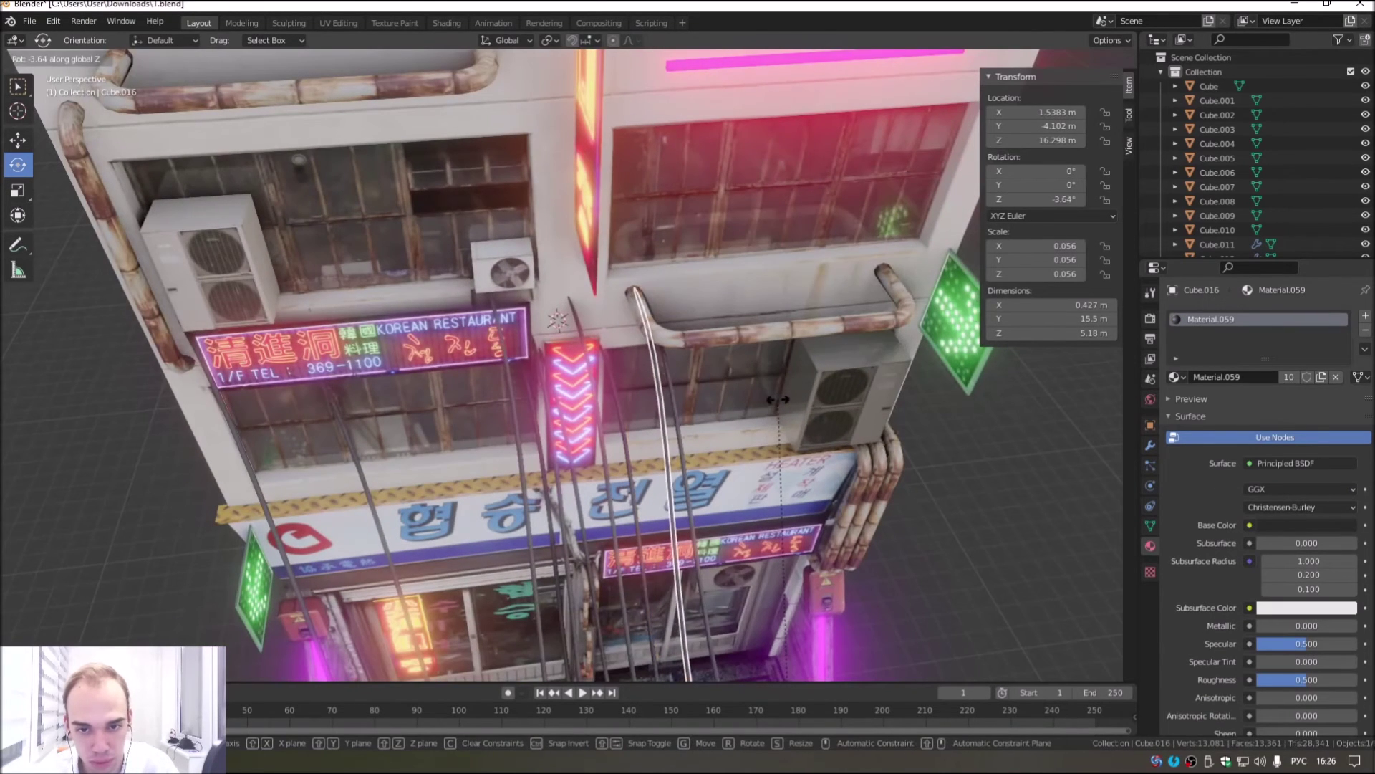
pyautogui.click(775, 406)
pyautogui.moveTo(589, 367); pyautogui.dragTo(759, 380, button='middle')
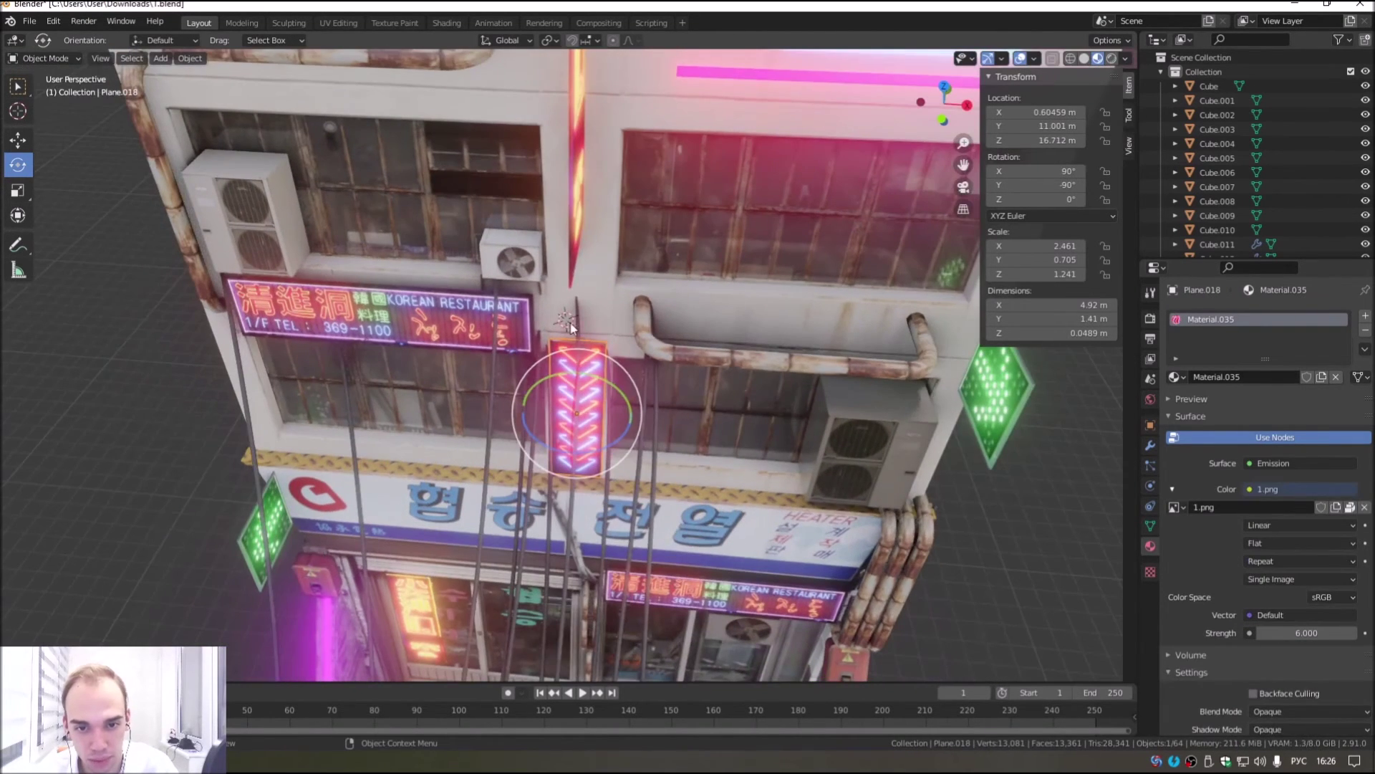
pyautogui.click(535, 372)
pyautogui.press('r')
pyautogui.press('z')
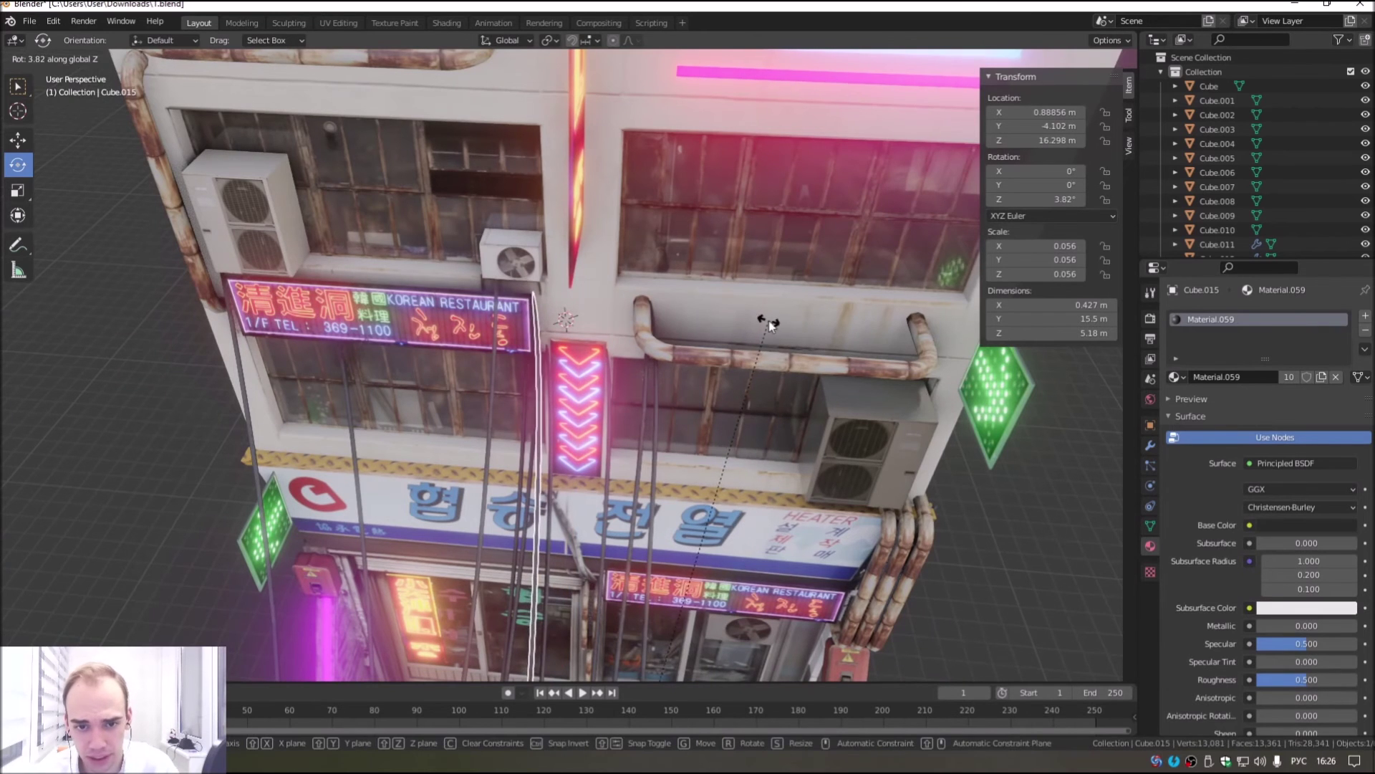
pyautogui.click(773, 322)
pyautogui.moveTo(1067, 504); pyautogui.dragTo(857, 526, button='middle')
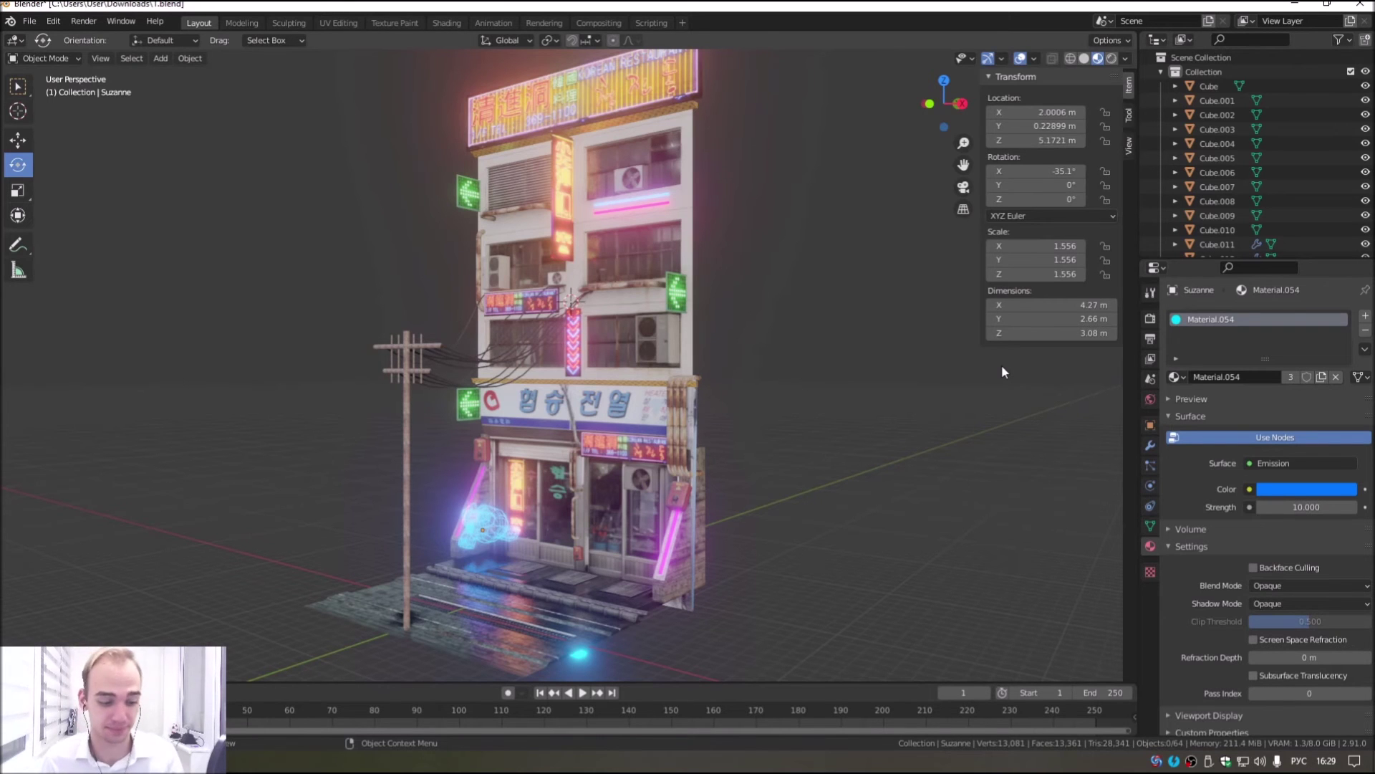
pyautogui.moveTo(829, 419)
pyautogui.mouseDown(button='middle')
pyautogui.moveTo(731, 434)
pyautogui.moveTo(658, 420)
pyautogui.moveTo(682, 437)
pyautogui.moveTo(767, 431)
pyautogui.moveTo(647, 418)
pyautogui.mouseUp(button='middle')
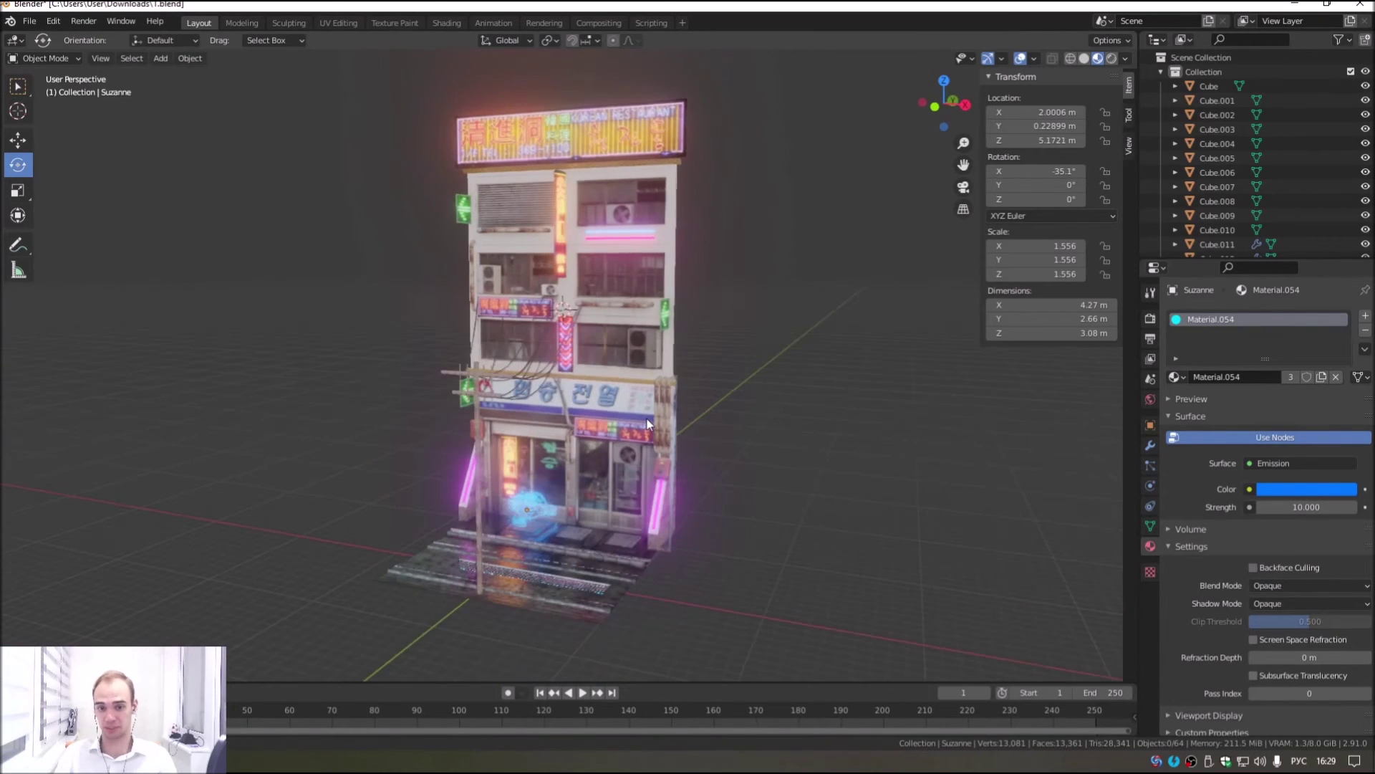
pyautogui.scroll(4, 648, 418)
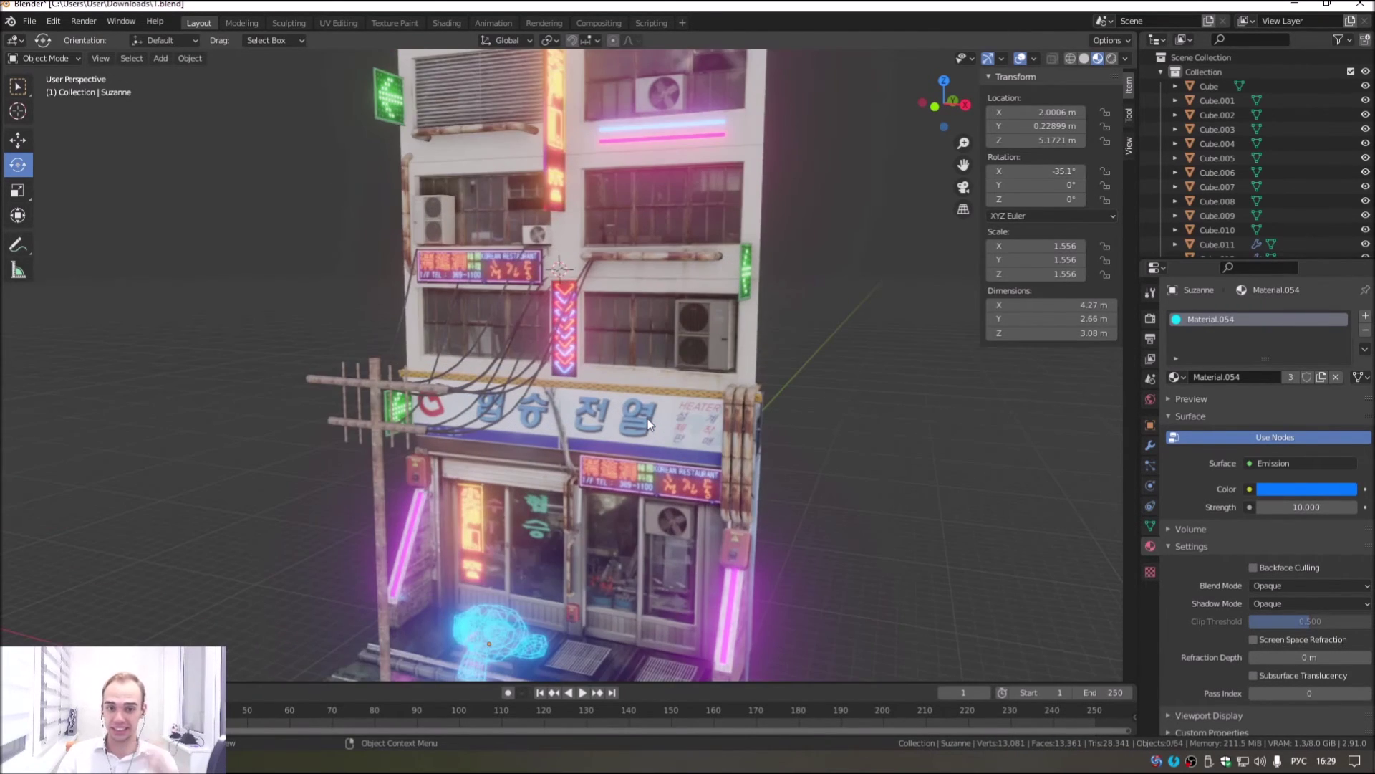
pyautogui.scroll(-3, 650, 418)
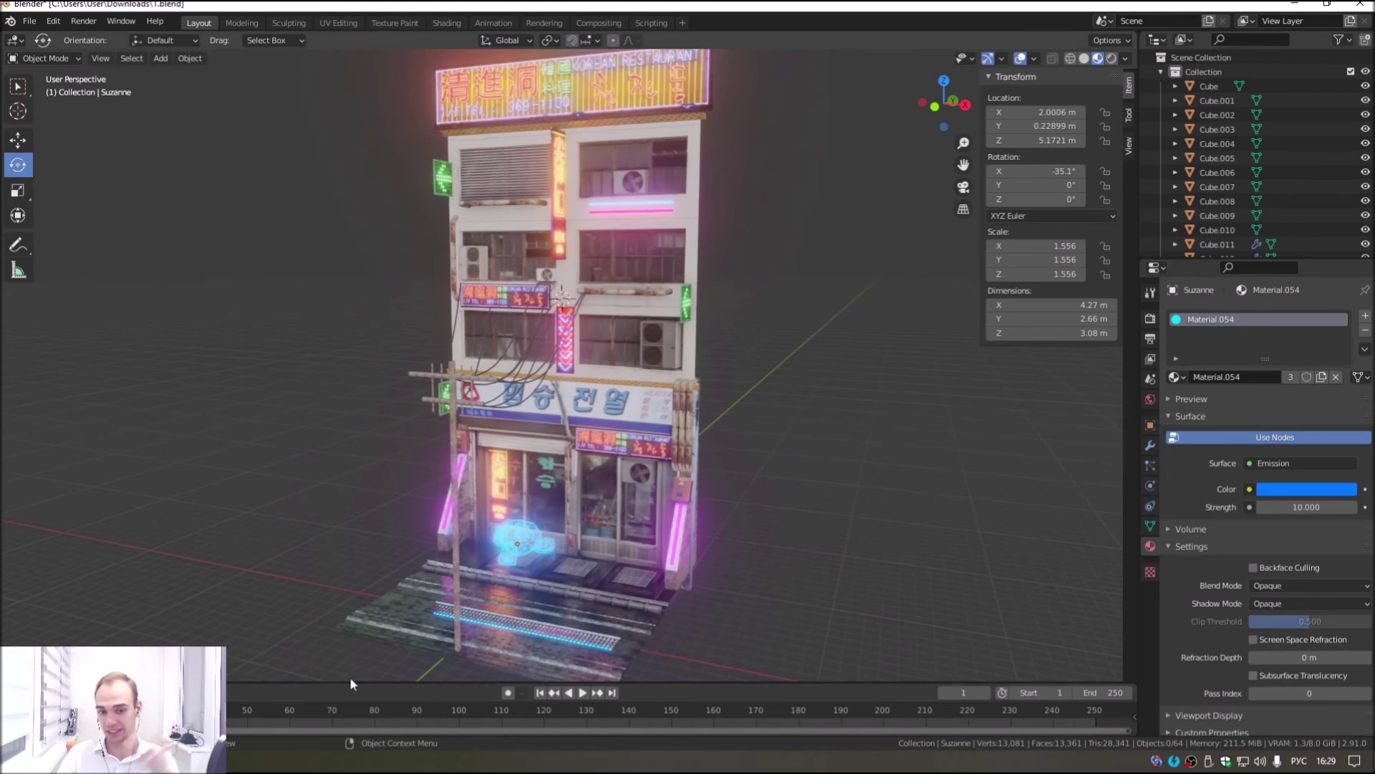
pyautogui.moveTo(505, 353); pyautogui.dragTo(442, 514, button='middle')
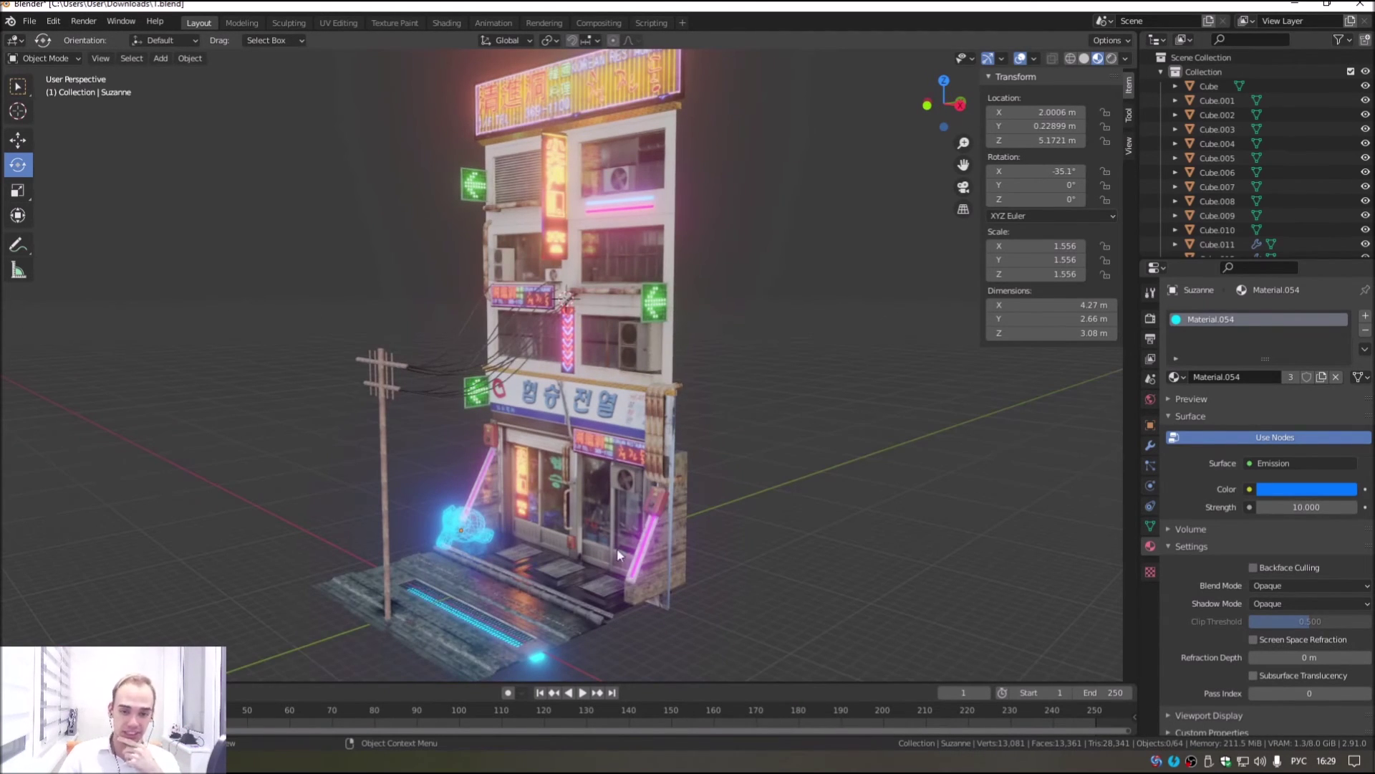
pyautogui.moveTo(527, 616)
pyautogui.mouseDown(button='middle')
pyautogui.moveTo(531, 639)
pyautogui.moveTo(530, 615)
pyautogui.mouseUp(button='middle')
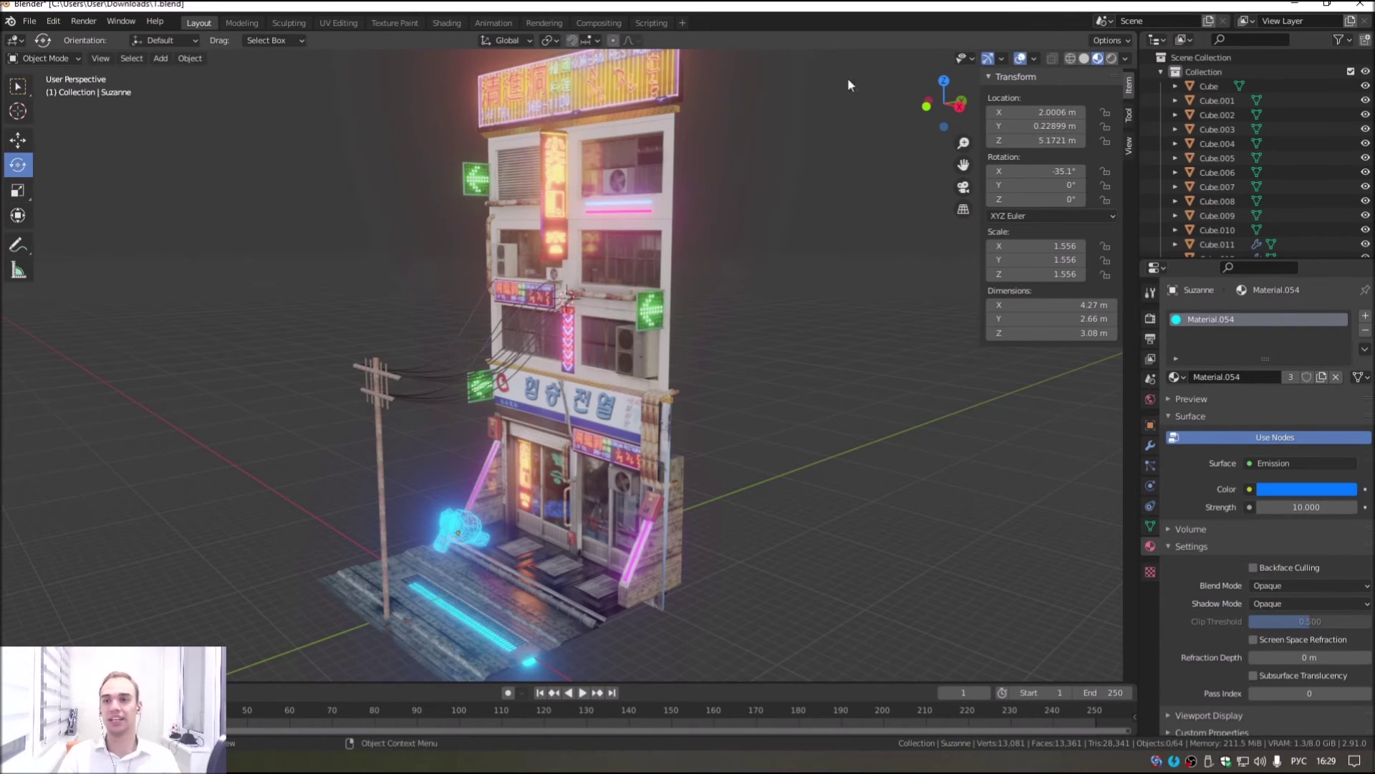
pyautogui.click(1112, 58)
# Step: Toggle the render bloom off and back on to compare the neon glow
pyautogui.moveTo(676, 316); pyautogui.dragTo(648, 397, button='middle')
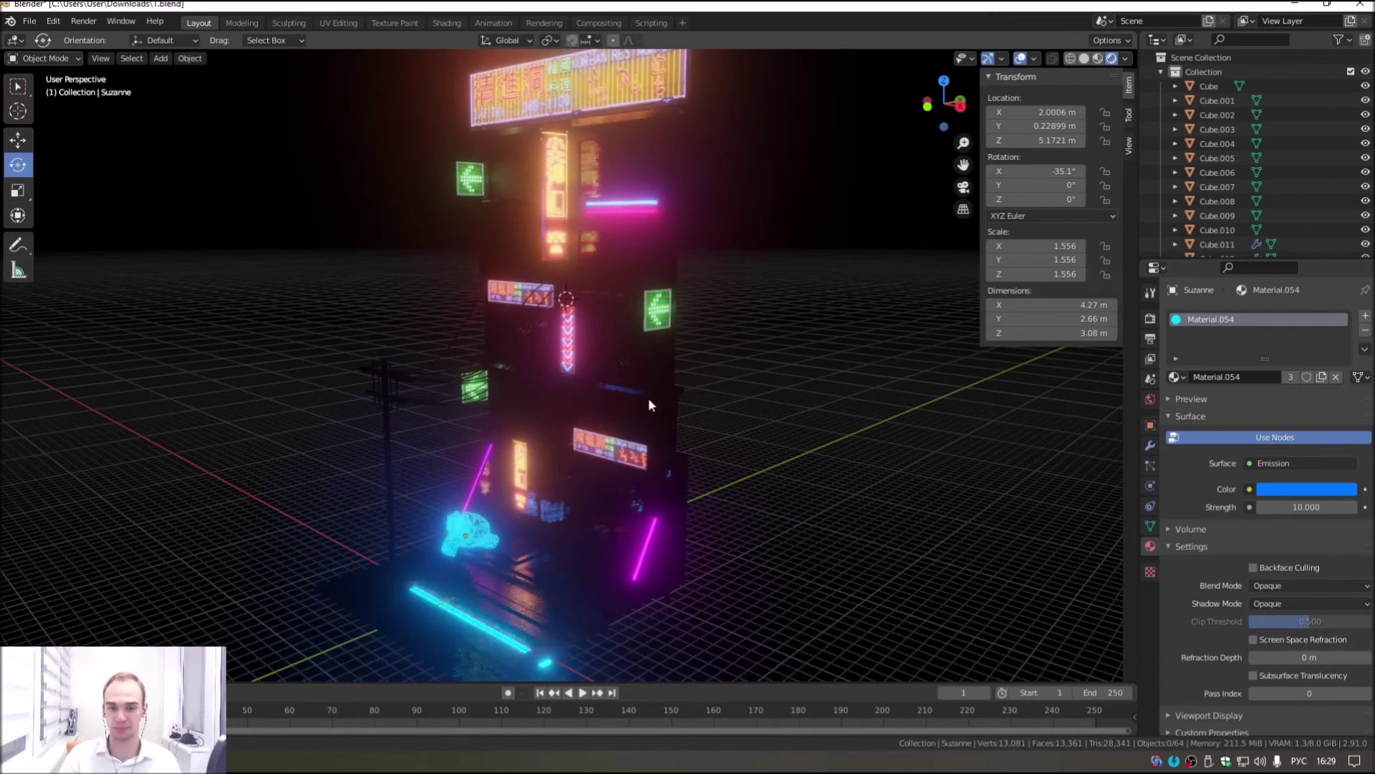
pyautogui.moveTo(126, 345)
pyautogui.mouseDown(button='middle')
pyautogui.moveTo(610, 471)
pyautogui.moveTo(691, 308)
pyautogui.mouseUp(button='middle')
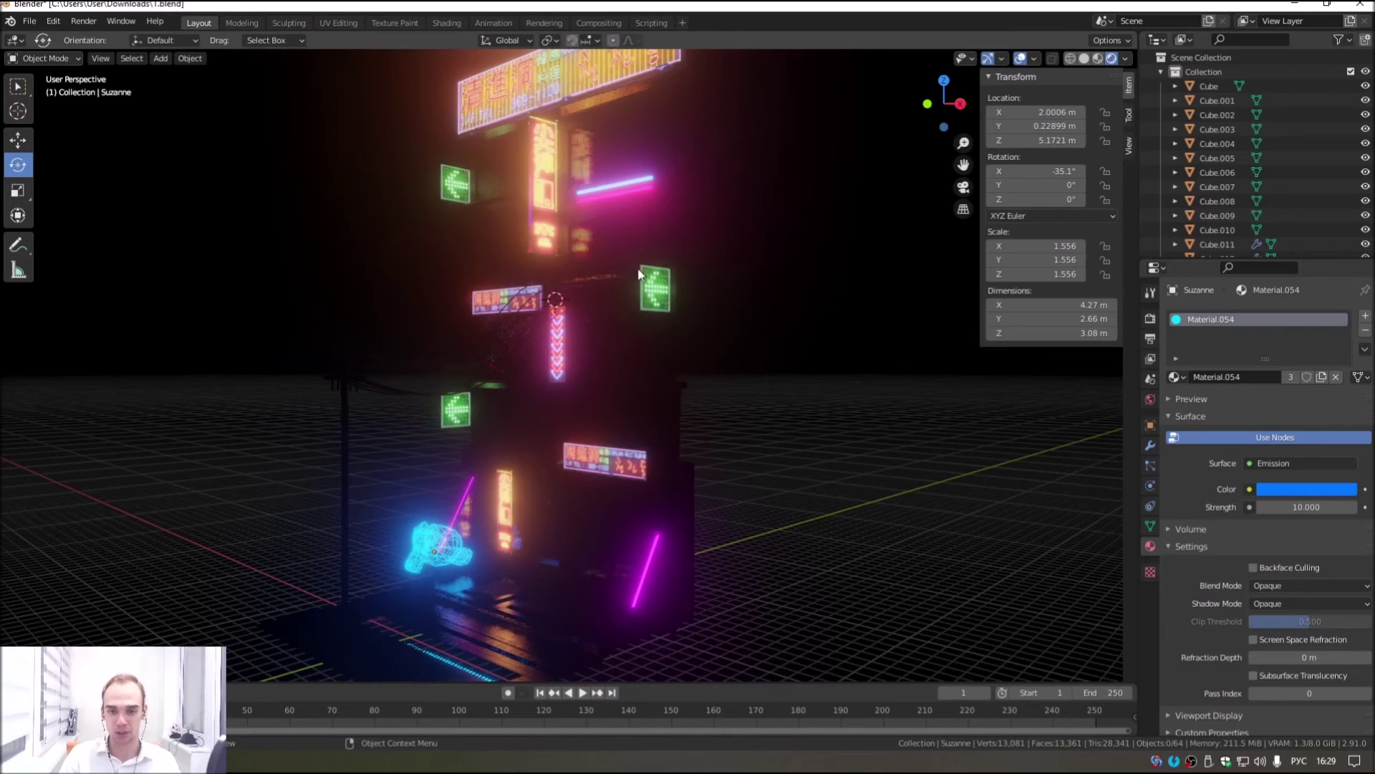
pyautogui.click(654, 288)
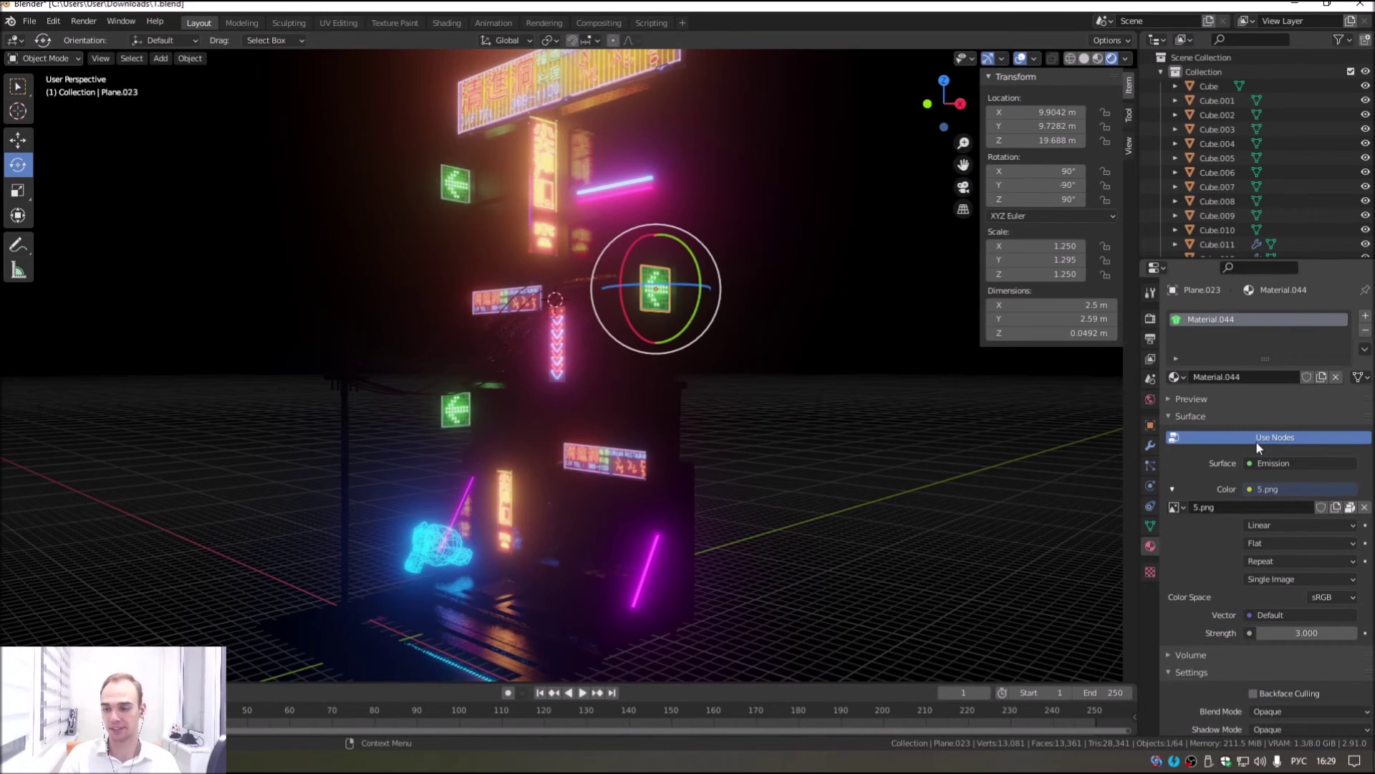
pyautogui.click(852, 426)
pyautogui.moveTo(654, 371)
pyautogui.mouseDown(button='middle')
pyautogui.moveTo(659, 320)
pyautogui.moveTo(664, 364)
pyautogui.moveTo(644, 331)
pyautogui.moveTo(641, 401)
pyautogui.moveTo(629, 367)
pyautogui.moveTo(636, 405)
pyautogui.moveTo(643, 313)
pyautogui.mouseUp(button='middle')
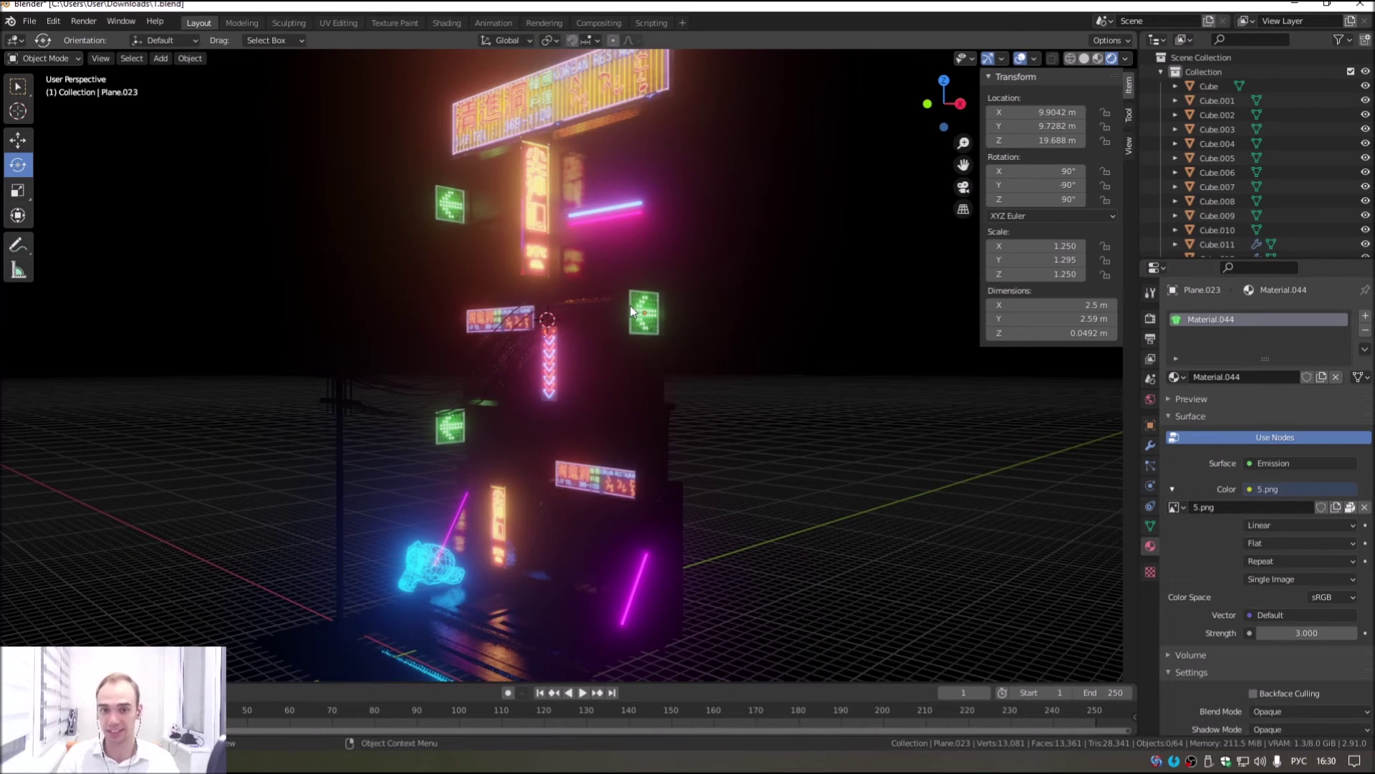
pyautogui.click(1151, 318)
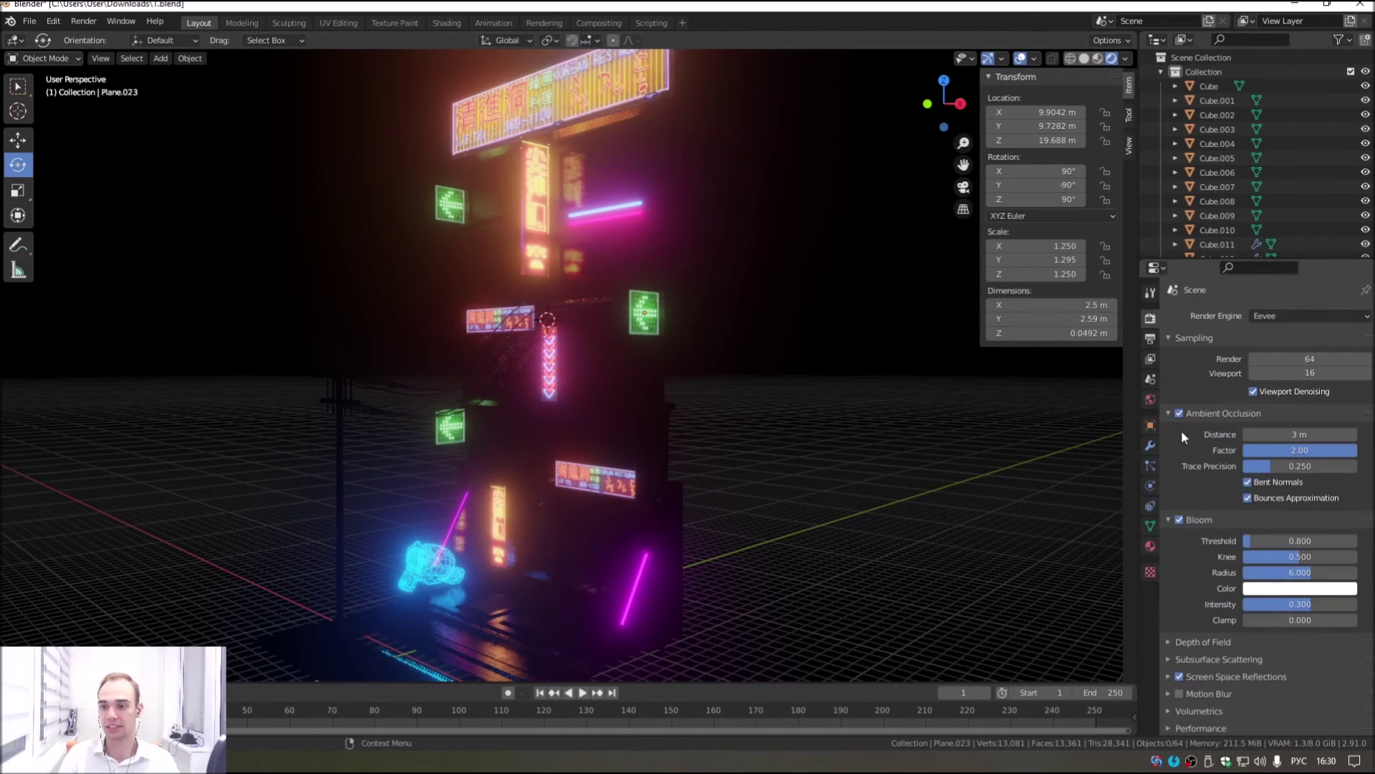
pyautogui.click(1179, 520)
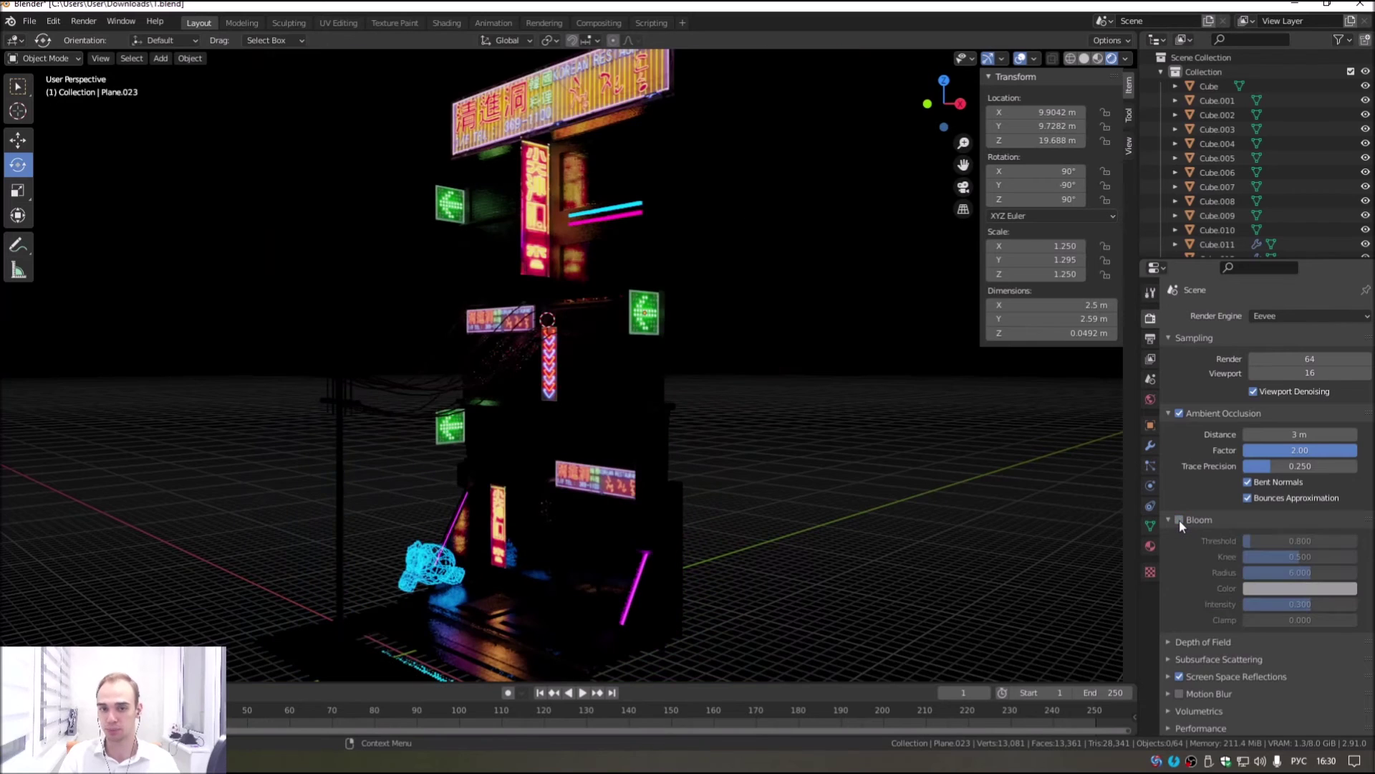
pyautogui.click(1179, 520)
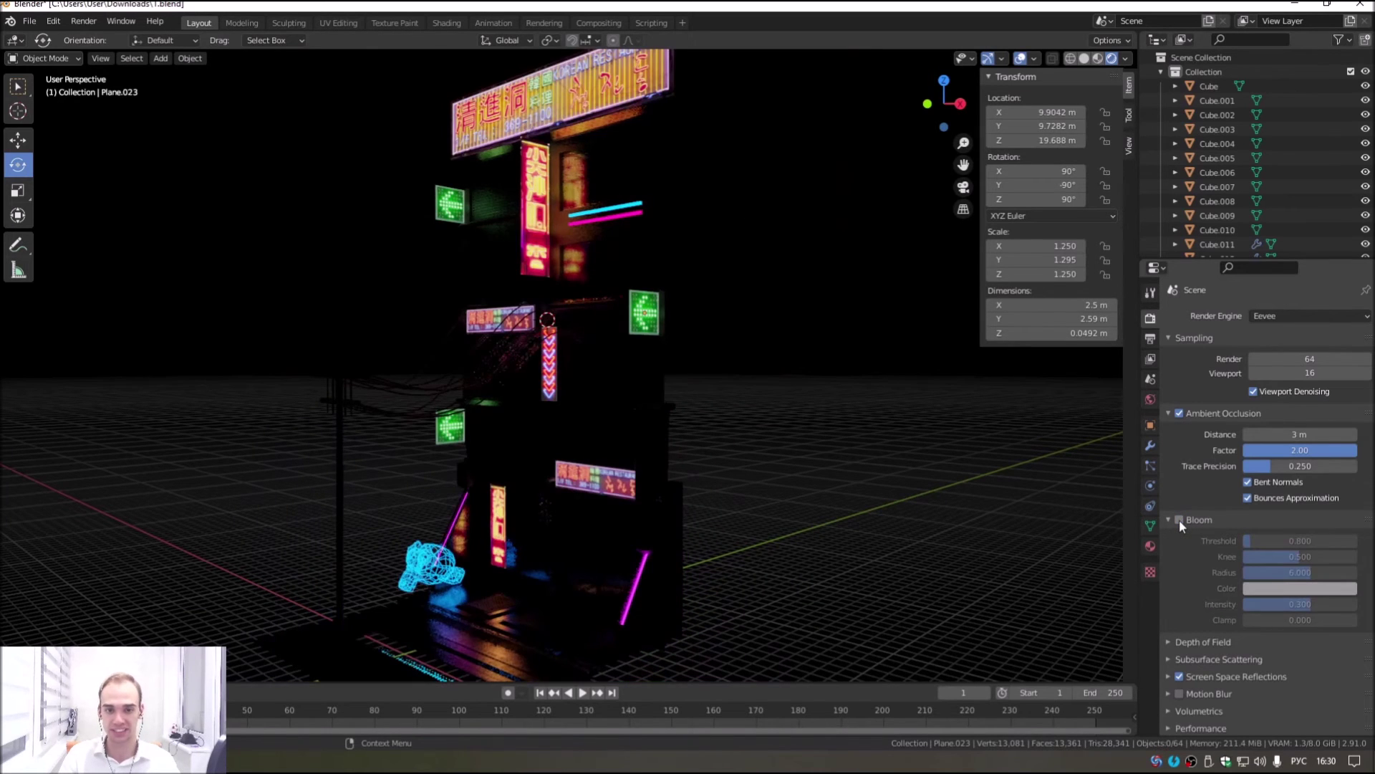
pyautogui.click(1179, 520)
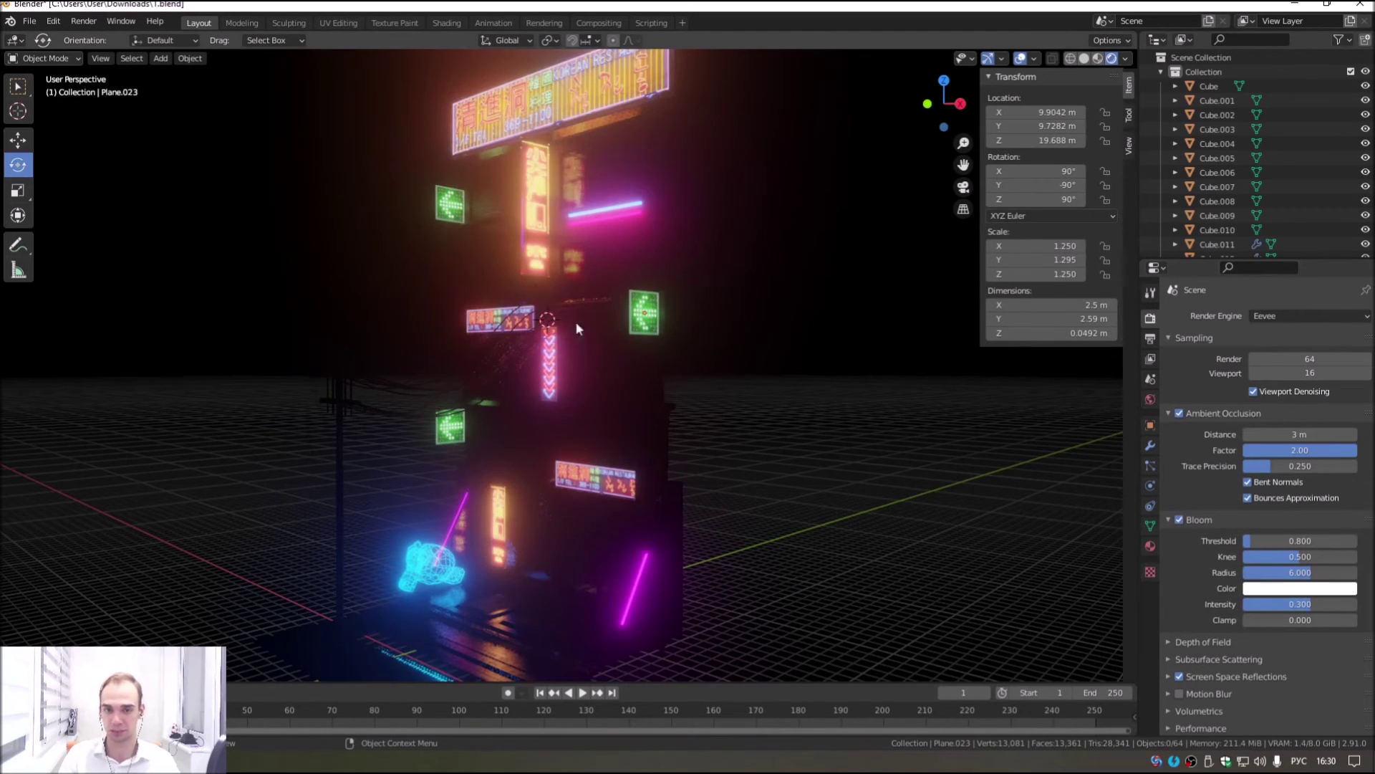
# Step: Select facade signs and inspect the building in material preview
pyautogui.moveTo(621, 268)
pyautogui.mouseDown(button='middle')
pyautogui.moveTo(583, 243)
pyautogui.moveTo(614, 312)
pyautogui.moveTo(587, 315)
pyautogui.moveTo(634, 341)
pyautogui.moveTo(640, 406)
pyautogui.mouseUp(button='middle')
pyautogui.click(630, 343)
pyautogui.click(655, 407)
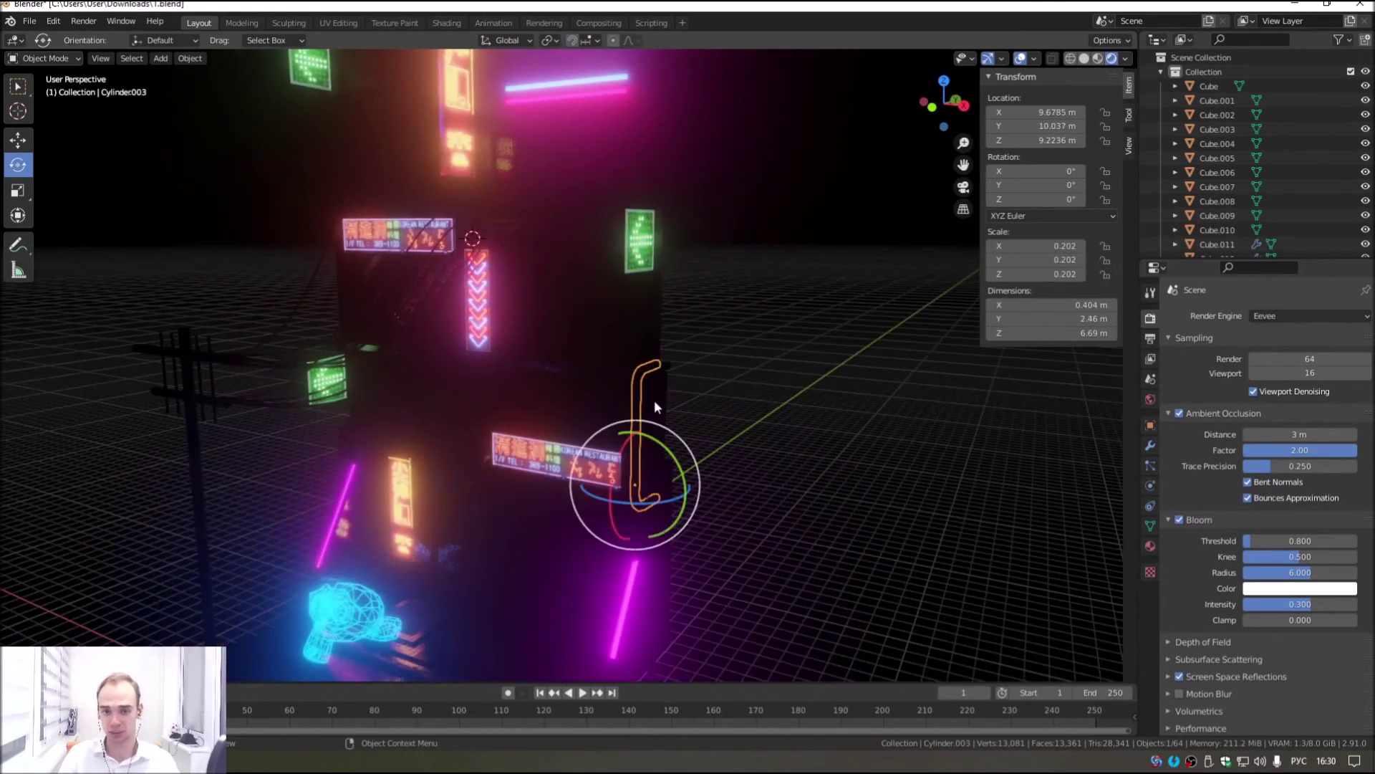
pyautogui.click(1102, 59)
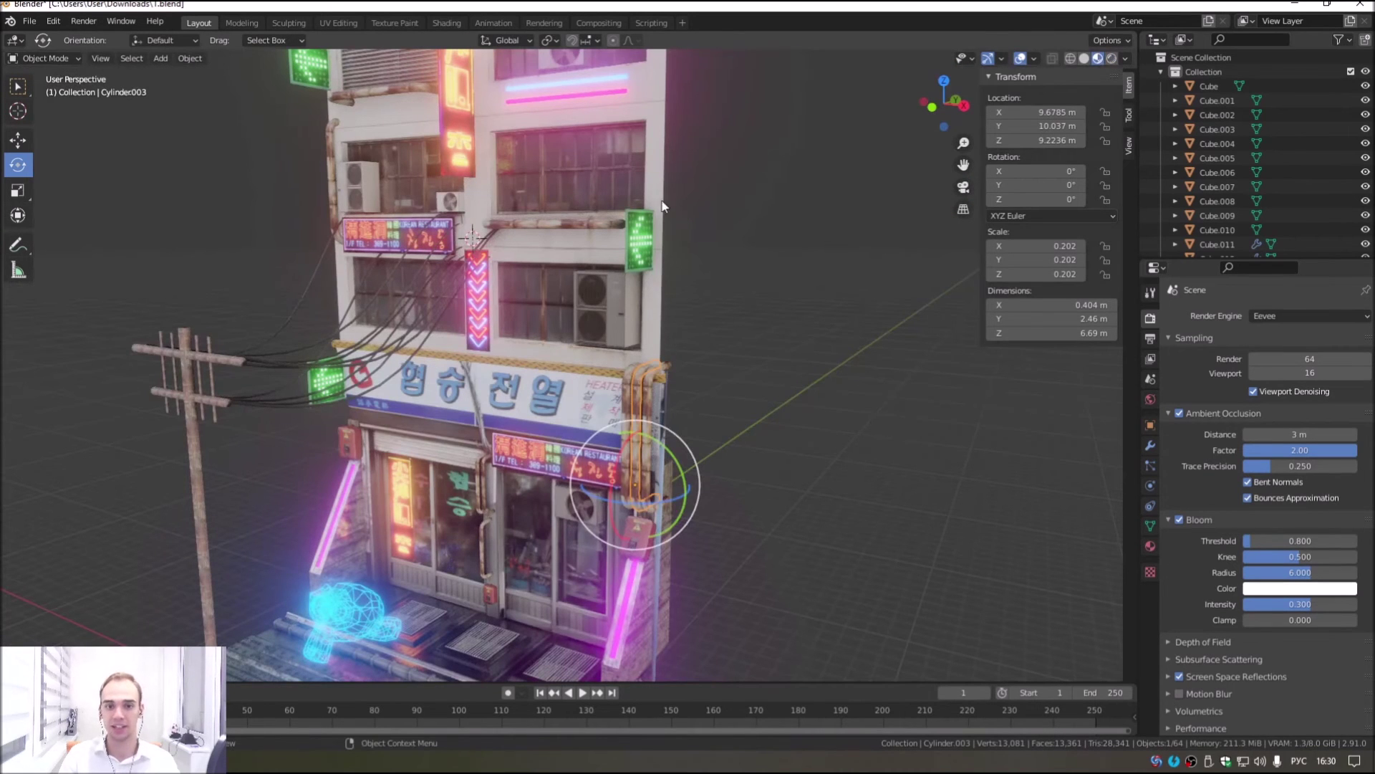
pyautogui.moveTo(504, 194)
pyautogui.mouseDown(button='middle')
pyautogui.moveTo(513, 351)
pyautogui.moveTo(539, 394)
pyautogui.mouseUp(button='middle')
pyautogui.moveTo(563, 530)
pyautogui.mouseDown(button='middle')
pyautogui.moveTo(496, 496)
pyautogui.moveTo(514, 157)
pyautogui.moveTo(1095, 141)
pyautogui.mouseUp(button='middle')
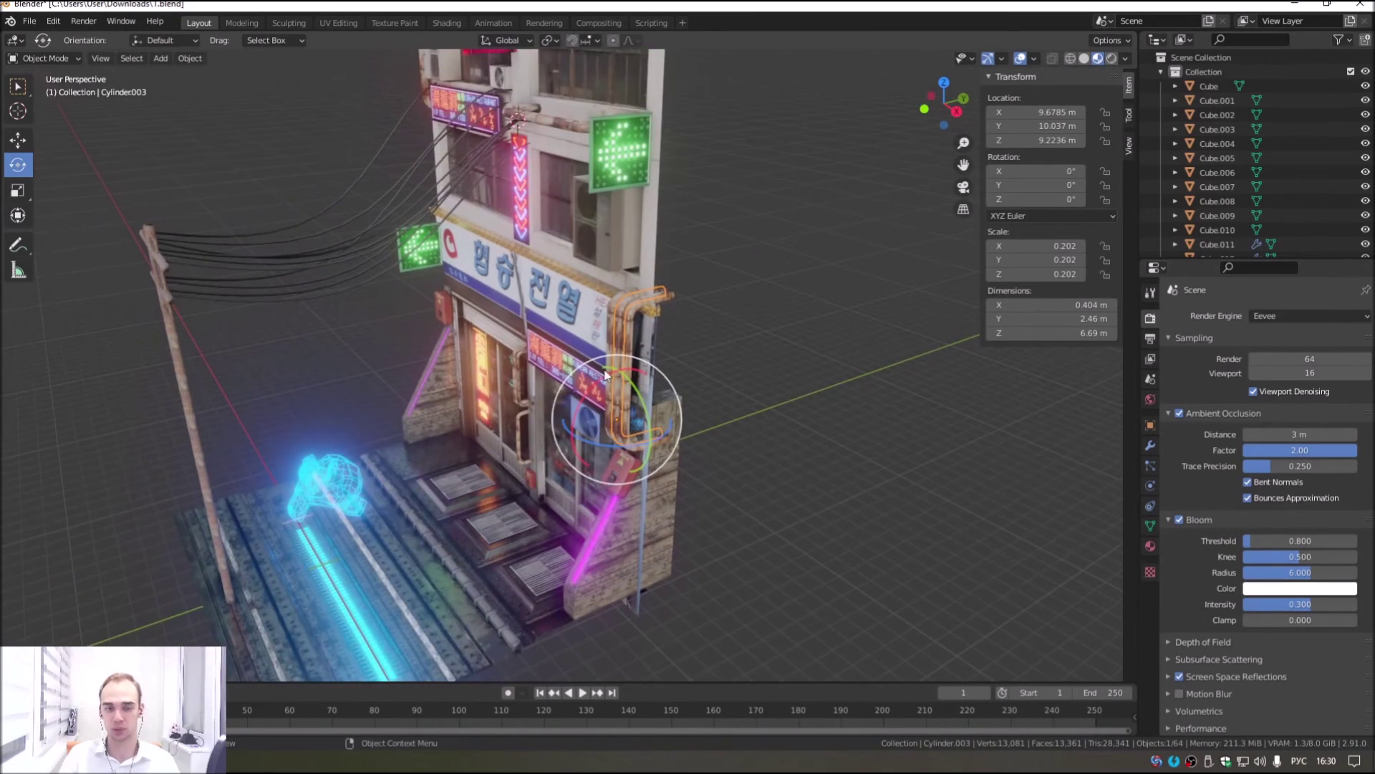
# Step: Return to rendered view, frame the storefront and open the Add menu
pyautogui.click(1111, 58)
pyautogui.moveTo(895, 215); pyautogui.dragTo(707, 290, button='middle')
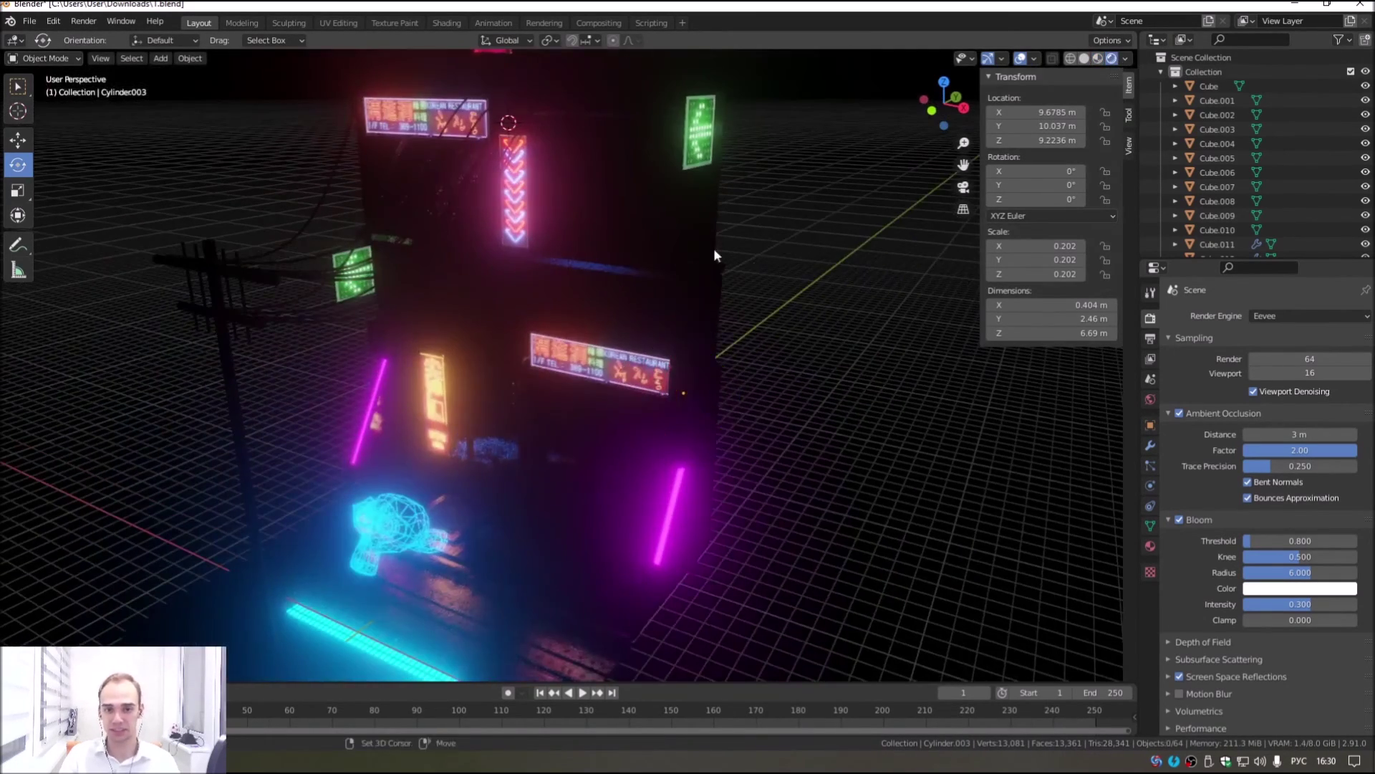
pyautogui.scroll(3, 613, 328)
pyautogui.scroll(-5, 595, 355)
pyautogui.scroll(3, 582, 330)
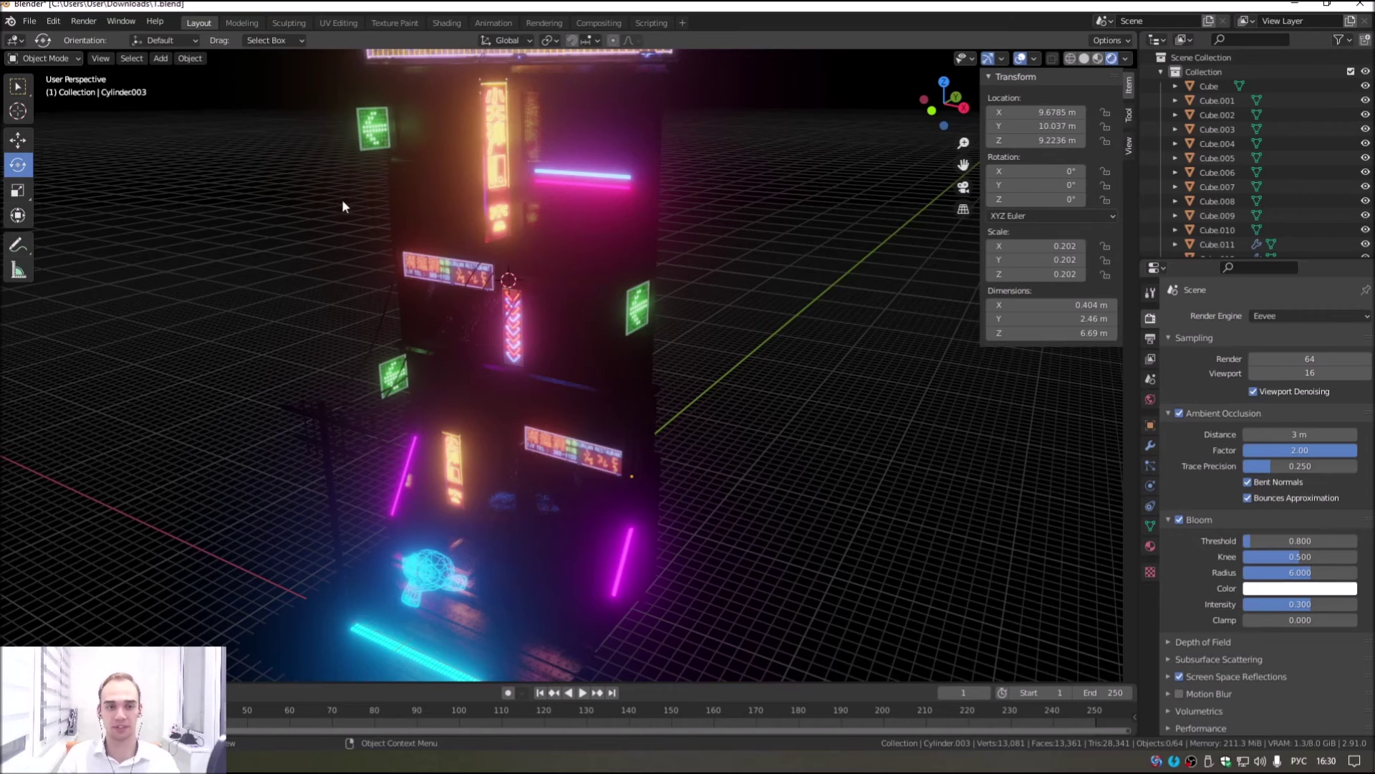
pyautogui.click(159, 61)
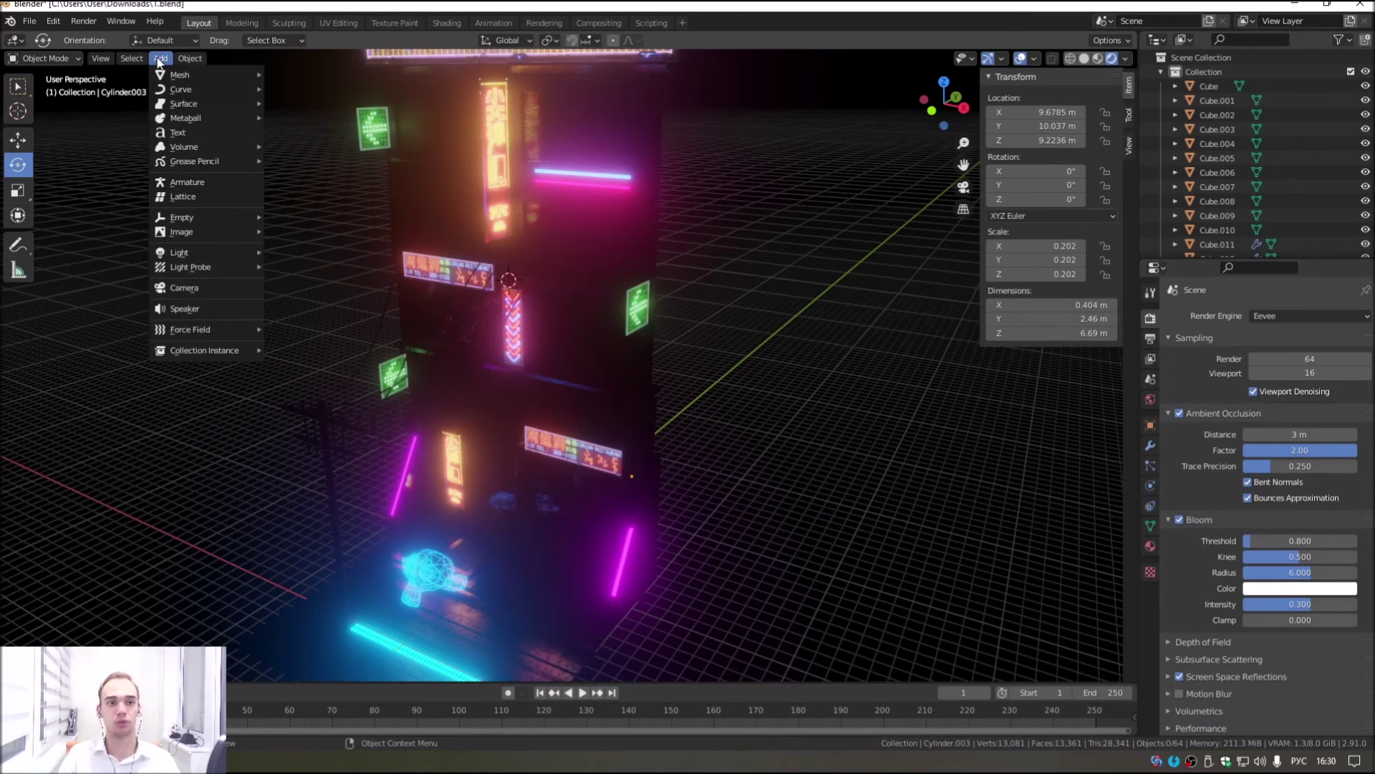
pyautogui.moveTo(205, 252)
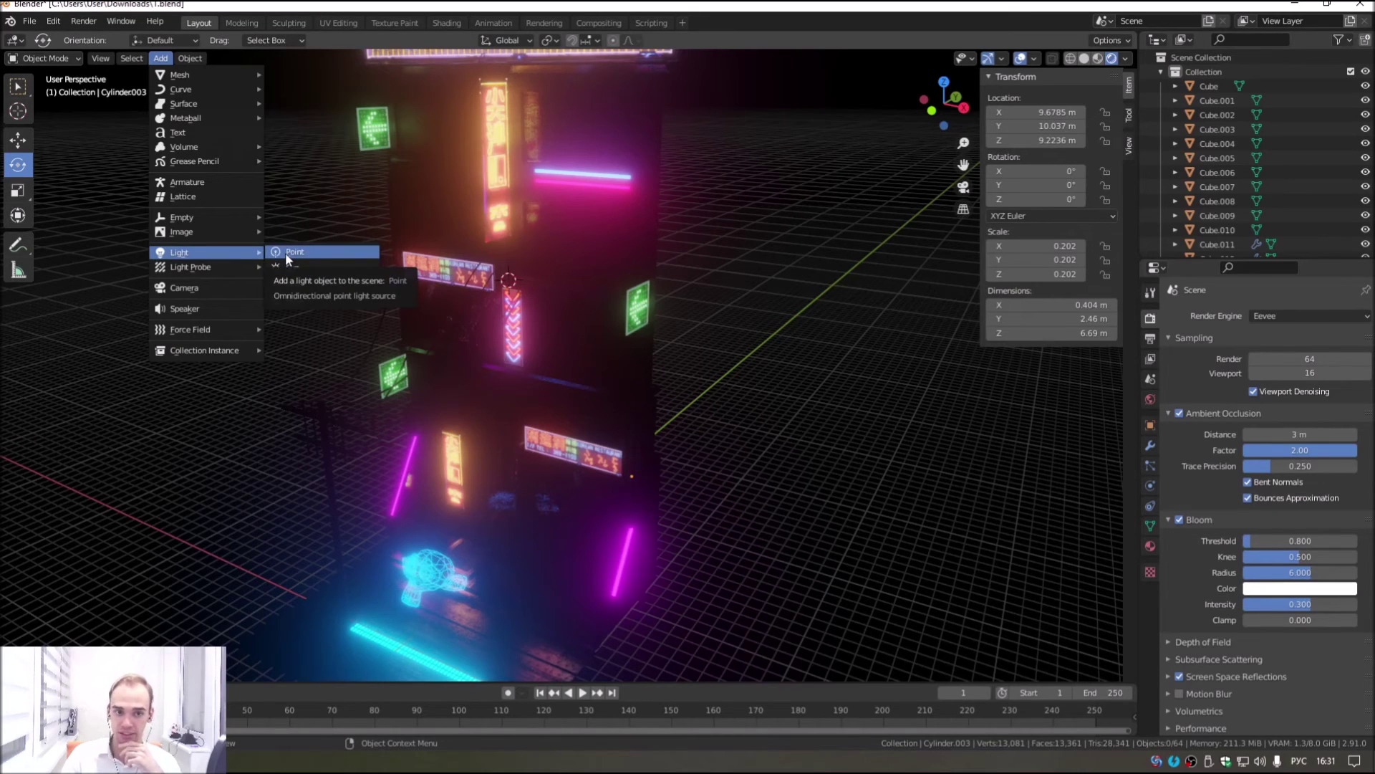
# Step: Add a point light and nudge it along the Y axis
pyautogui.click(286, 252)
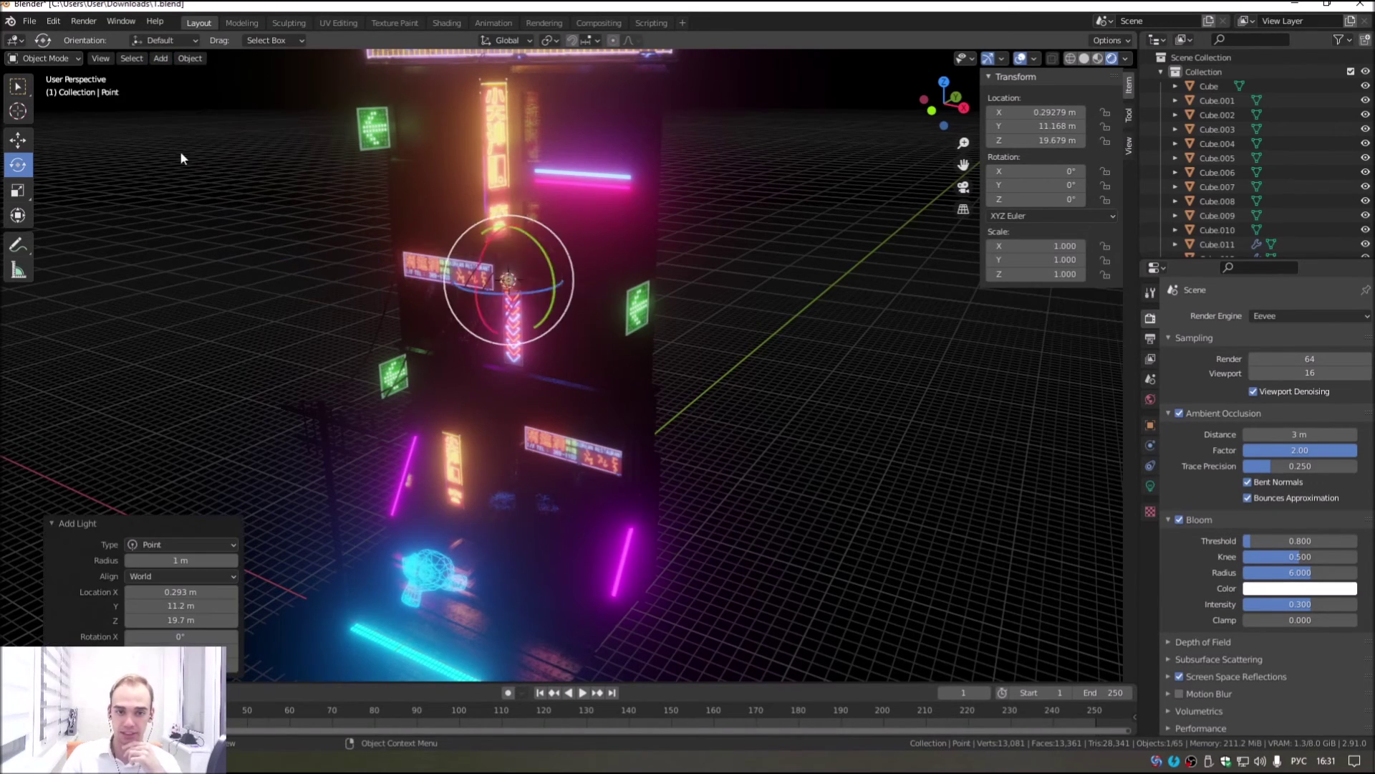
pyautogui.click(22, 143)
pyautogui.scroll(3, 515, 260)
pyautogui.scroll(2, 502, 237)
pyautogui.moveTo(495, 231)
pyautogui.keyDown('shift'); pyautogui.mouseDown(button='middle')
pyautogui.moveTo(536, 376)
pyautogui.moveTo(505, 371)
pyautogui.moveTo(487, 329)
pyautogui.mouseUp(button='middle'); pyautogui.keyUp('shift')
pyautogui.press('g')
pyautogui.press('y')
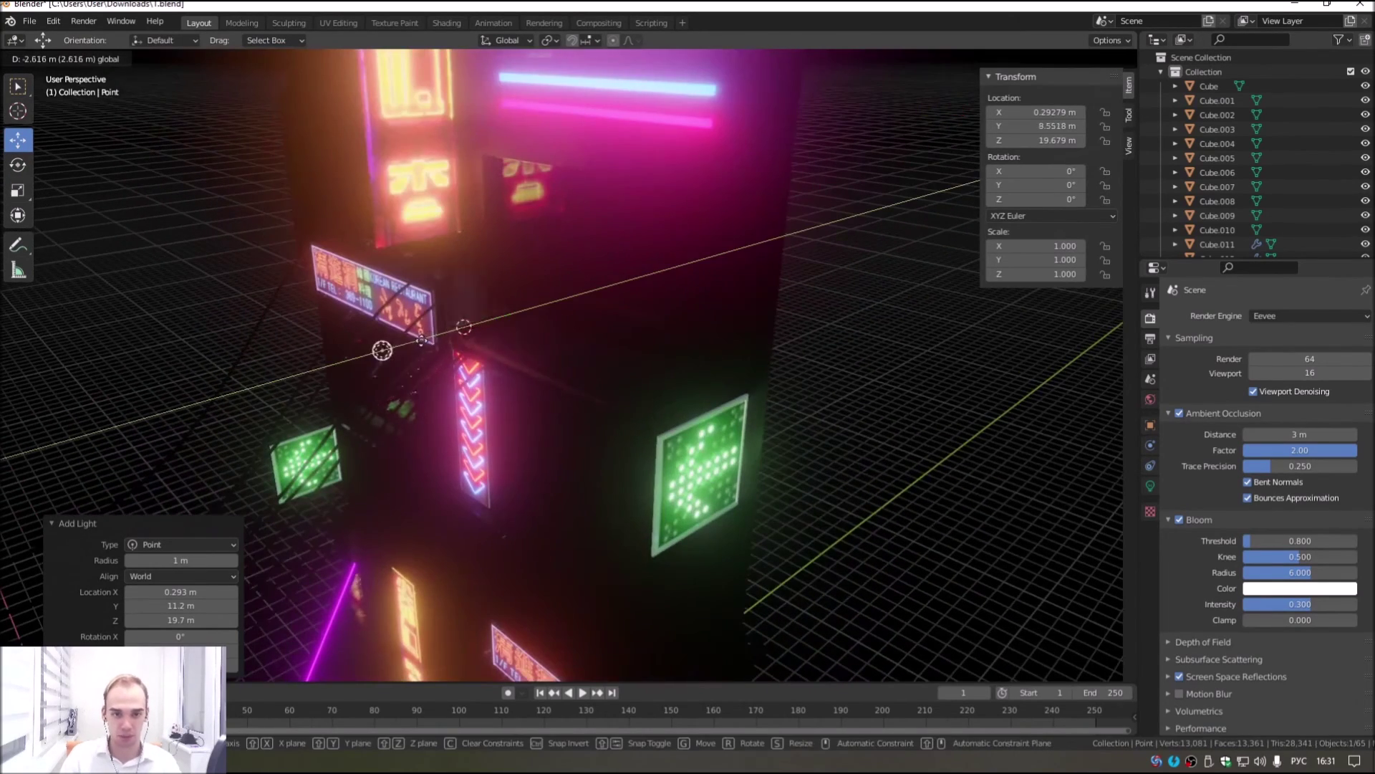
pyautogui.click(463, 268)
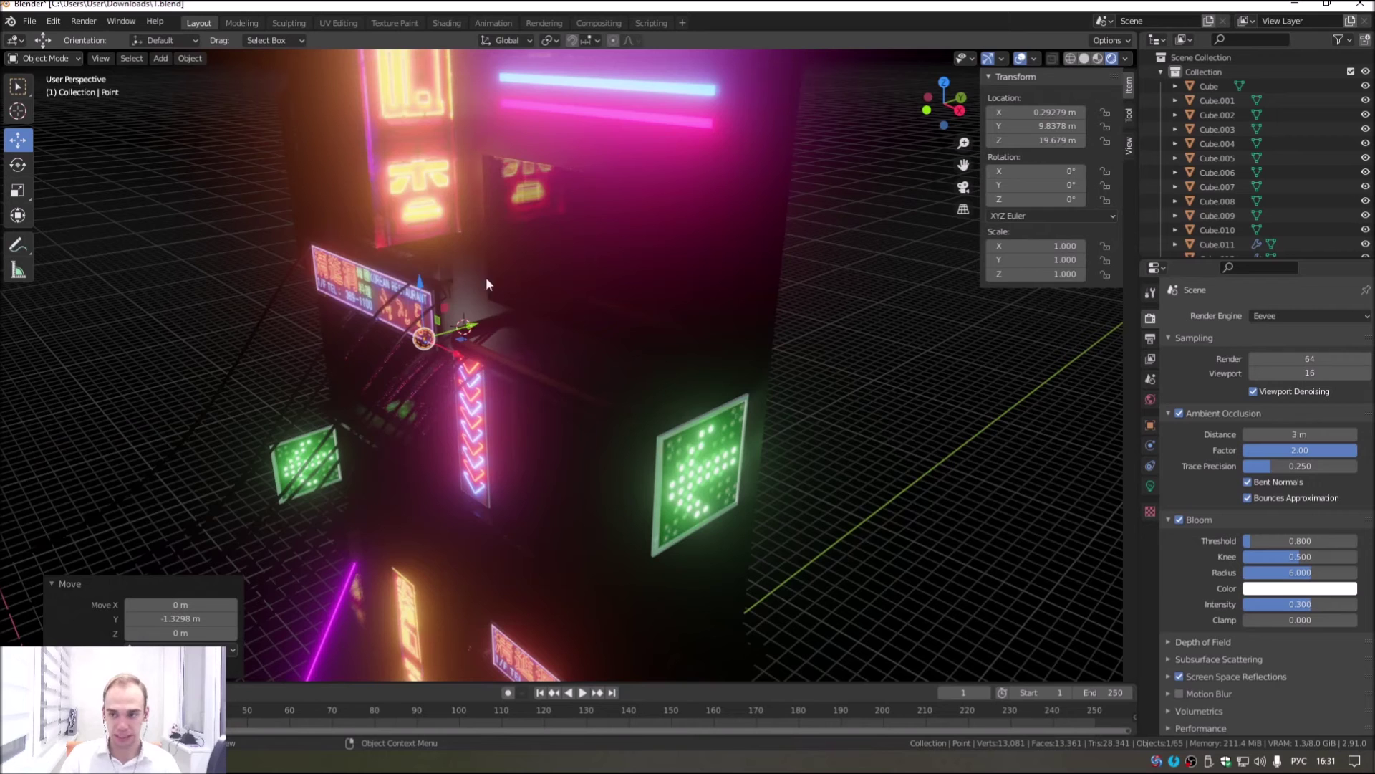
pyautogui.press('g')
pyautogui.press('y')
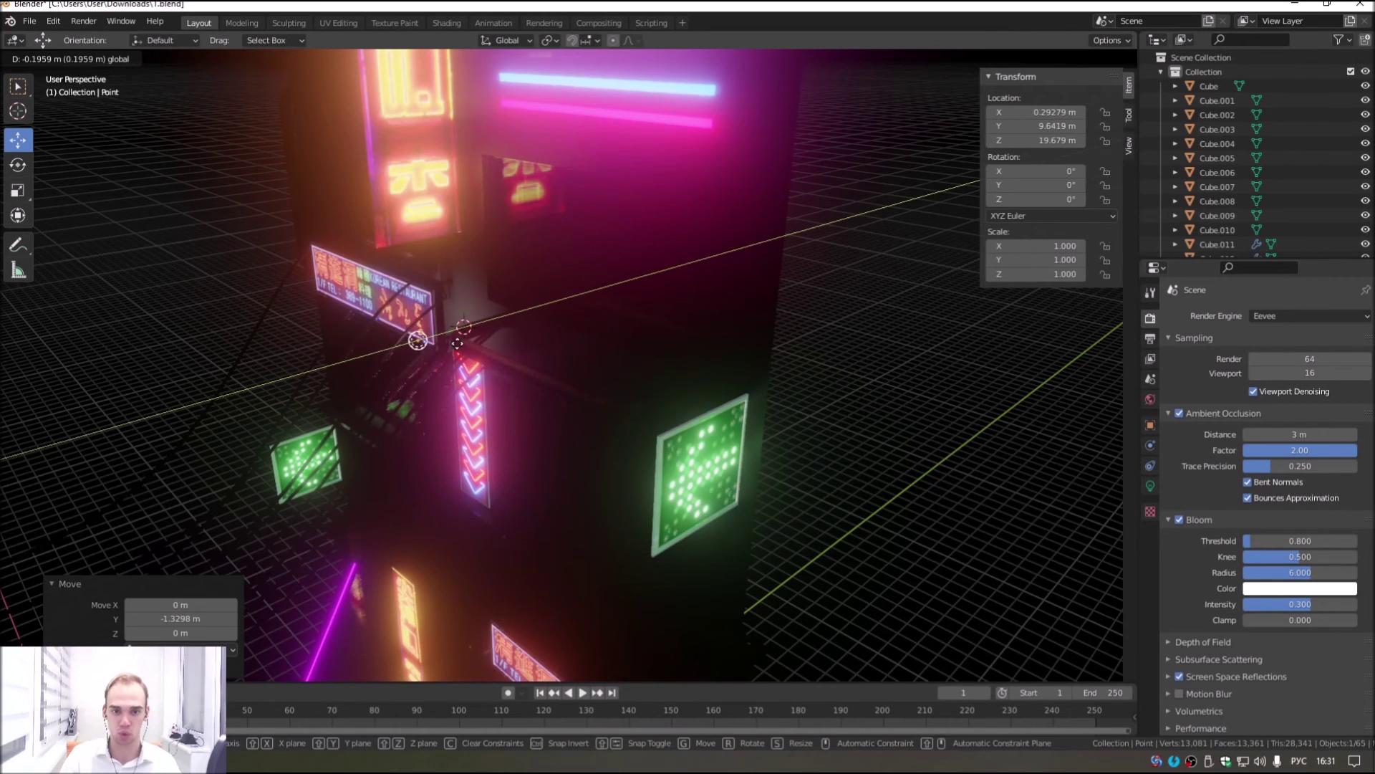
pyautogui.click(466, 342)
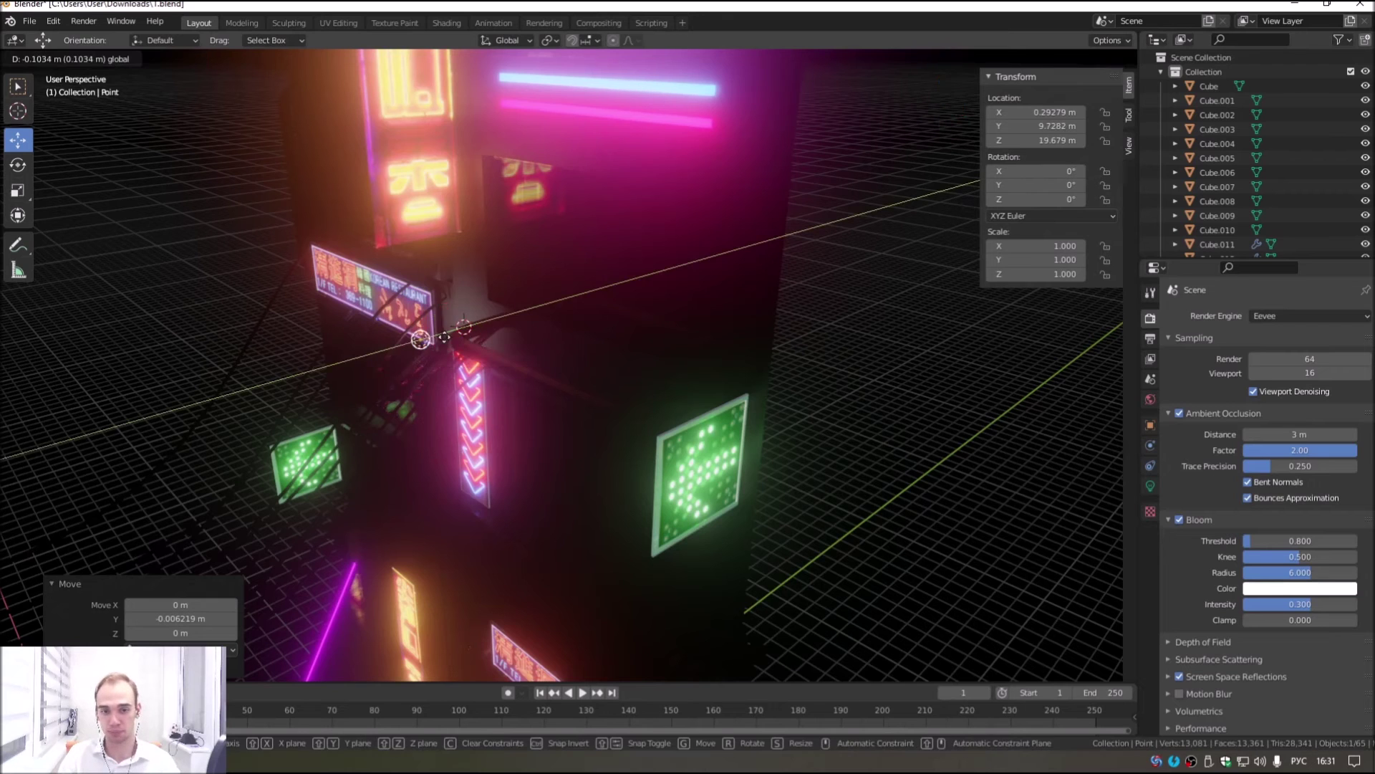
# Step: Place the light beside the green arrow sign and show its 10 W settings
pyautogui.moveTo(465, 333); pyautogui.dragTo(391, 387)
pyautogui.keyDown('shift'); pyautogui.moveTo(391, 387); pyautogui.dragTo(436, 321, button='middle'); pyautogui.keyUp('shift')
pyautogui.press('g')
pyautogui.press('x')
pyautogui.click(588, 401)
pyautogui.press('g')
pyautogui.press('y')
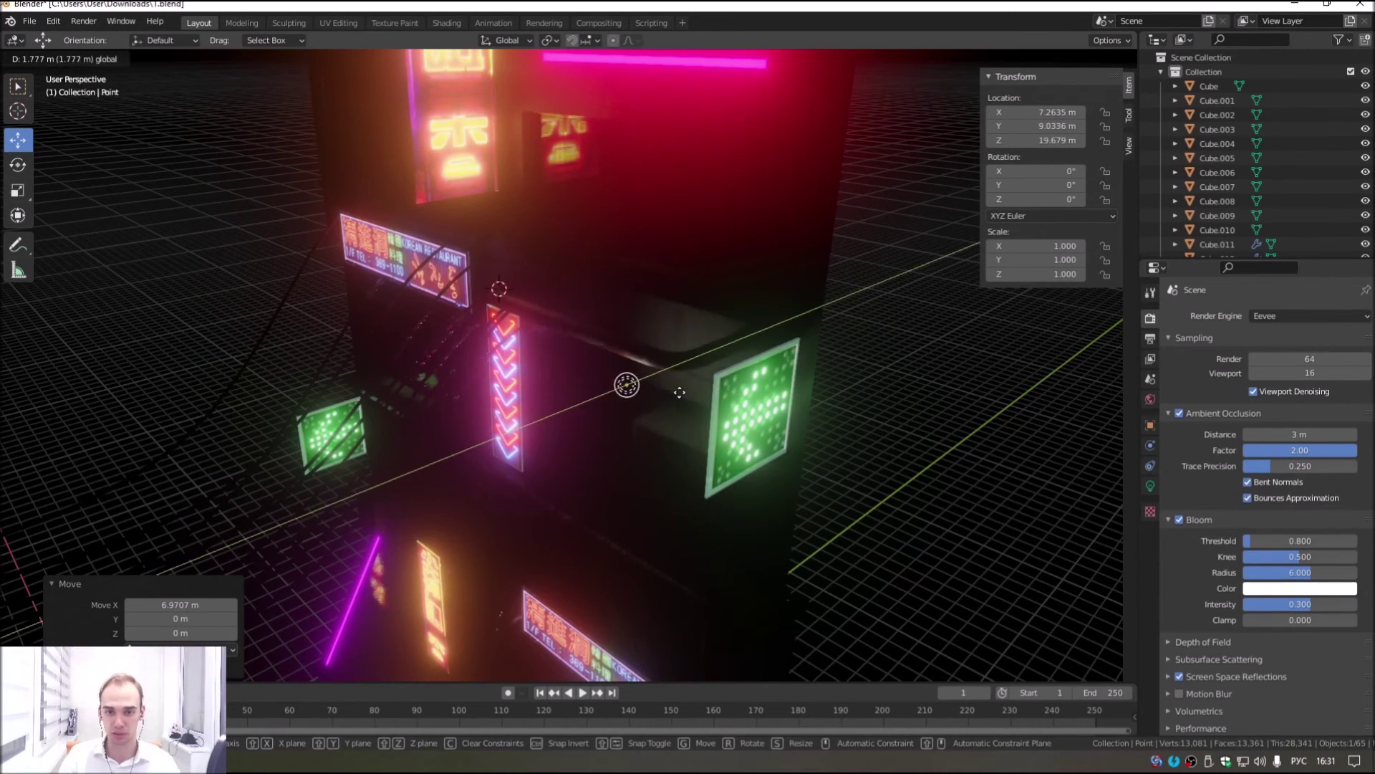
pyautogui.click(674, 395)
pyautogui.scroll(3, 645, 394)
pyautogui.scroll(-3, 546, 372)
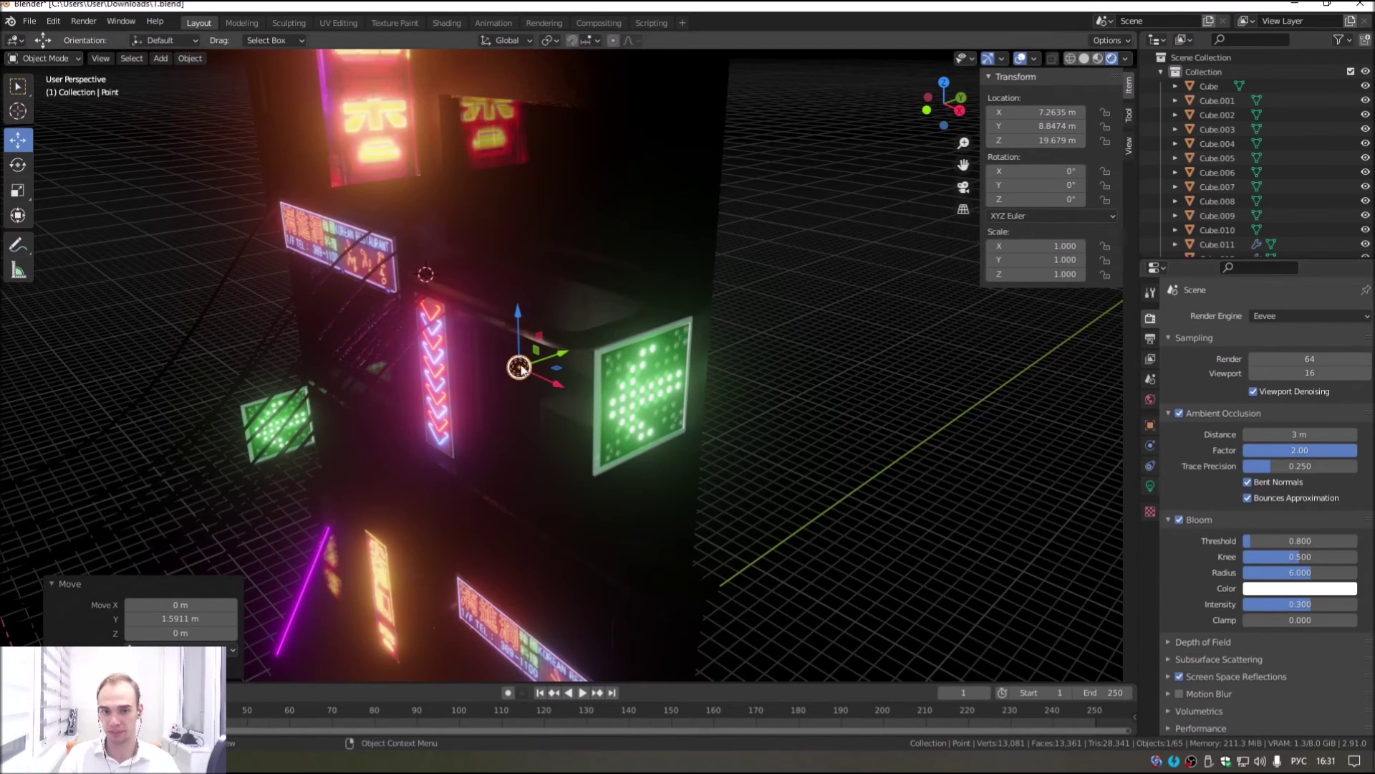
pyautogui.click(1150, 487)
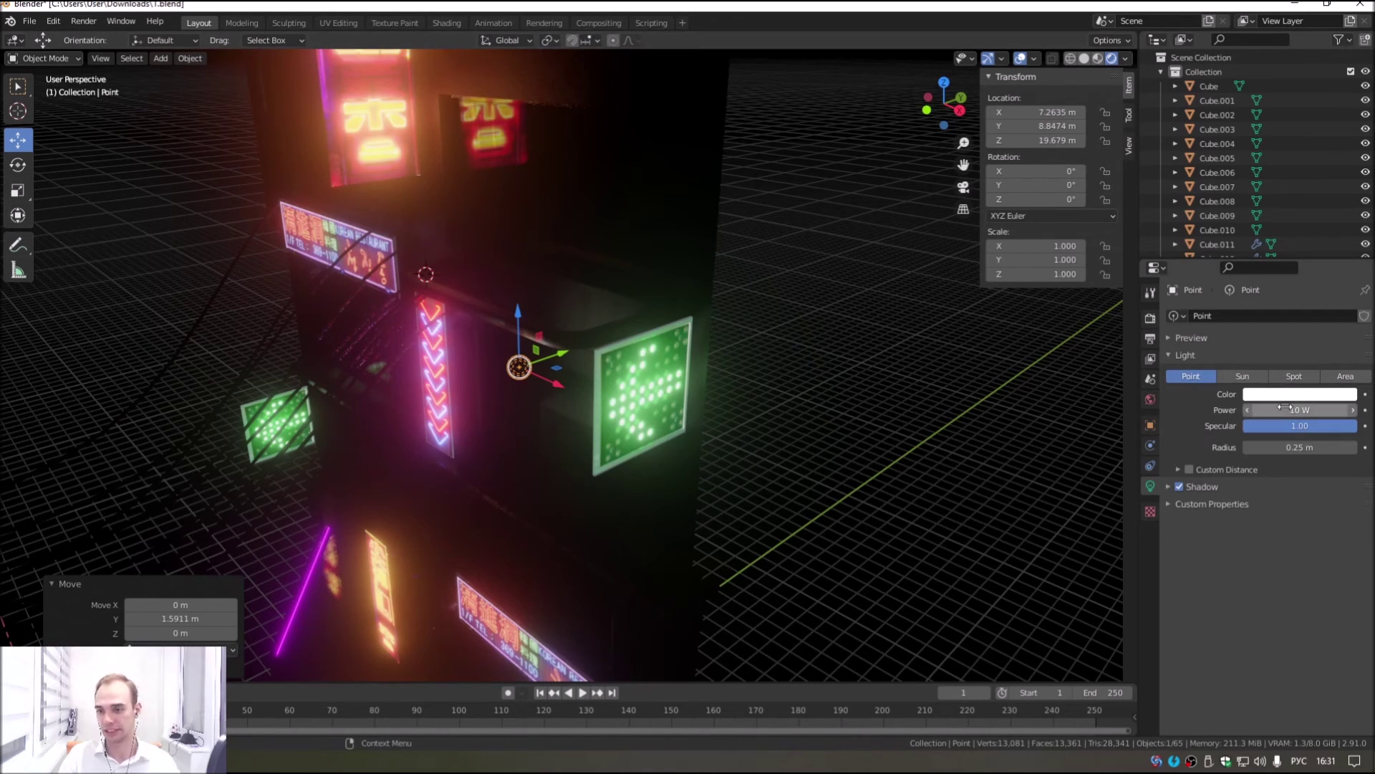
# Step: Preview a light colour and set the point light's power to 100 W
pyautogui.click(1268, 394)
pyautogui.moveTo(1271, 272)
pyautogui.mouseDown()
pyautogui.moveTo(1337, 252)
pyautogui.moveTo(1305, 303)
pyautogui.moveTo(1327, 285)
pyautogui.moveTo(1282, 255)
pyautogui.mouseUp()
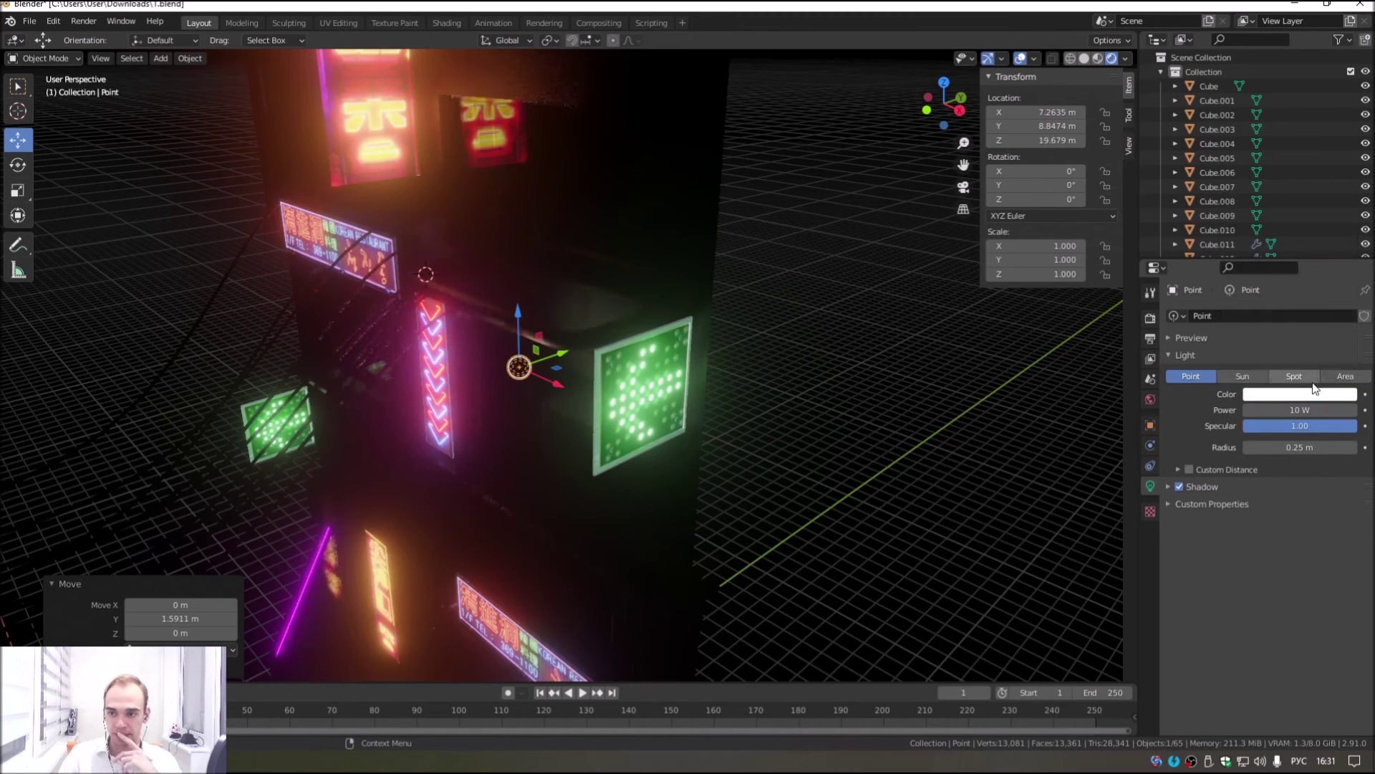
pyautogui.click(1284, 414)
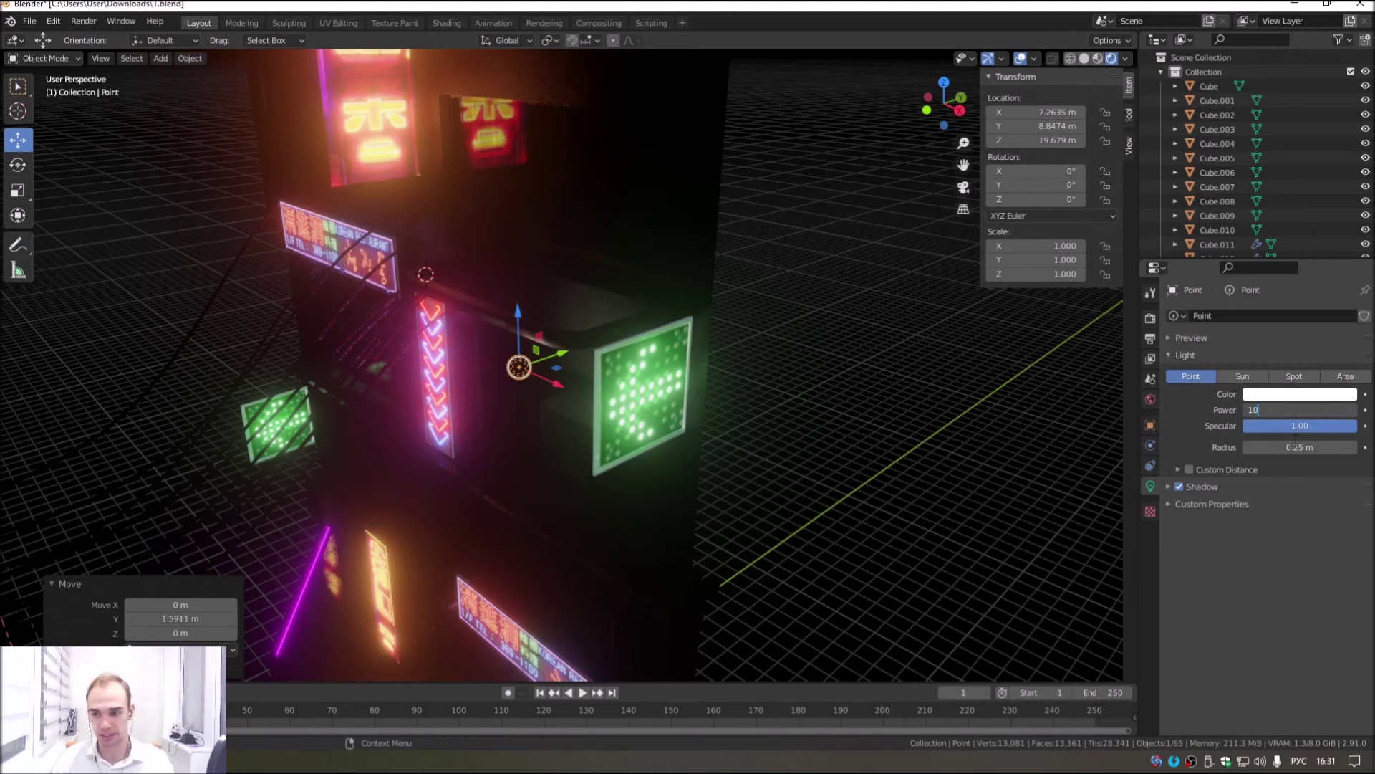
pyautogui.write('0')
pyautogui.press('Return')
# Step: Shift the light along X and lower it about 12.8 m
pyautogui.press('g')
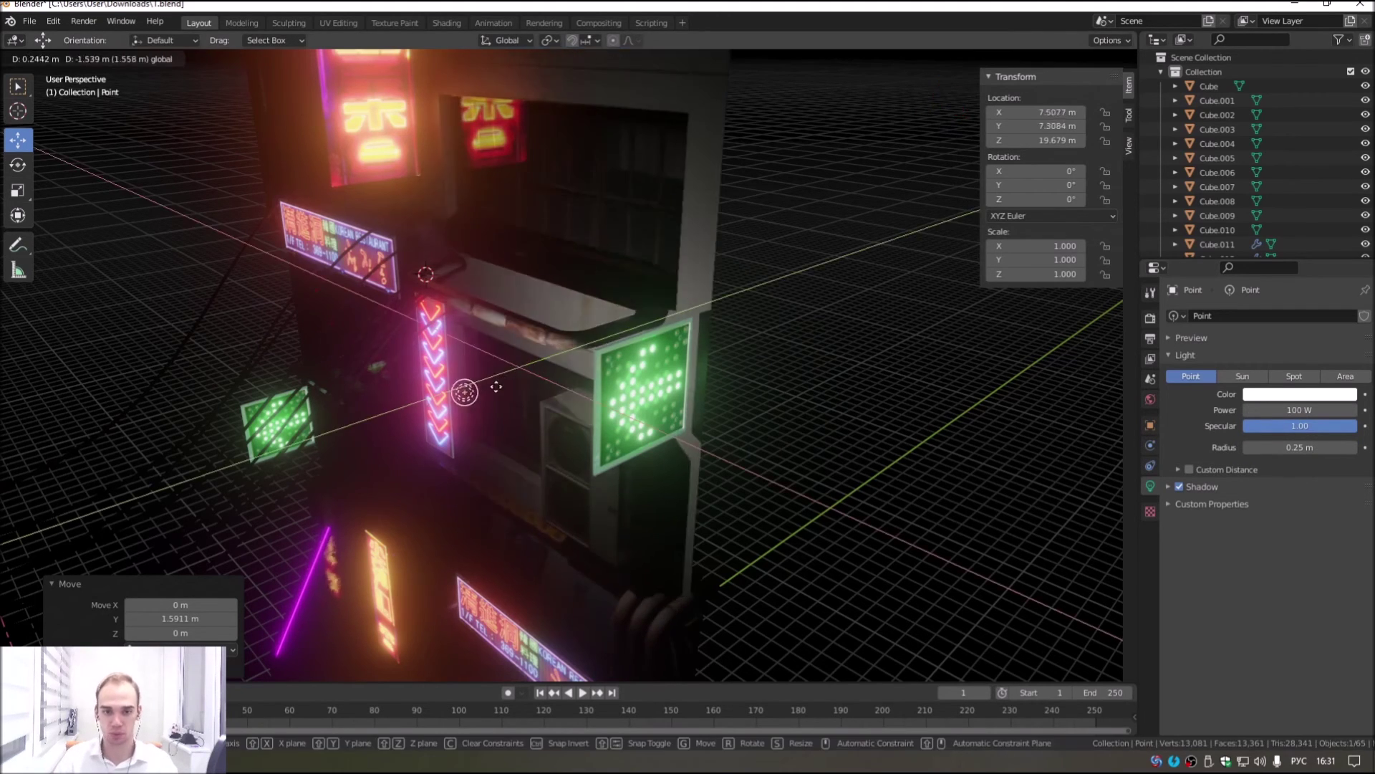
pyautogui.click(534, 422)
pyautogui.moveTo(543, 455); pyautogui.dragTo(383, 369)
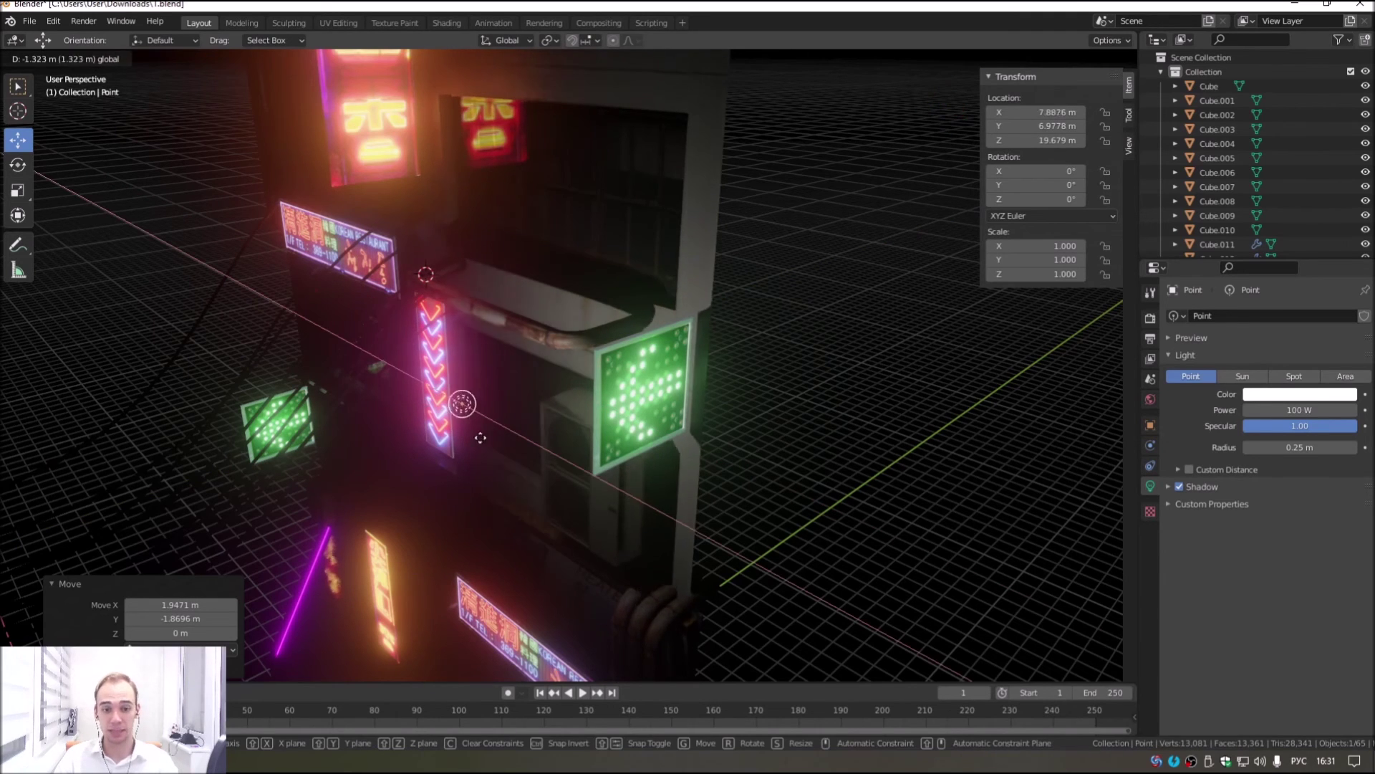
pyautogui.moveTo(384, 369); pyautogui.dragTo(545, 401, button='middle')
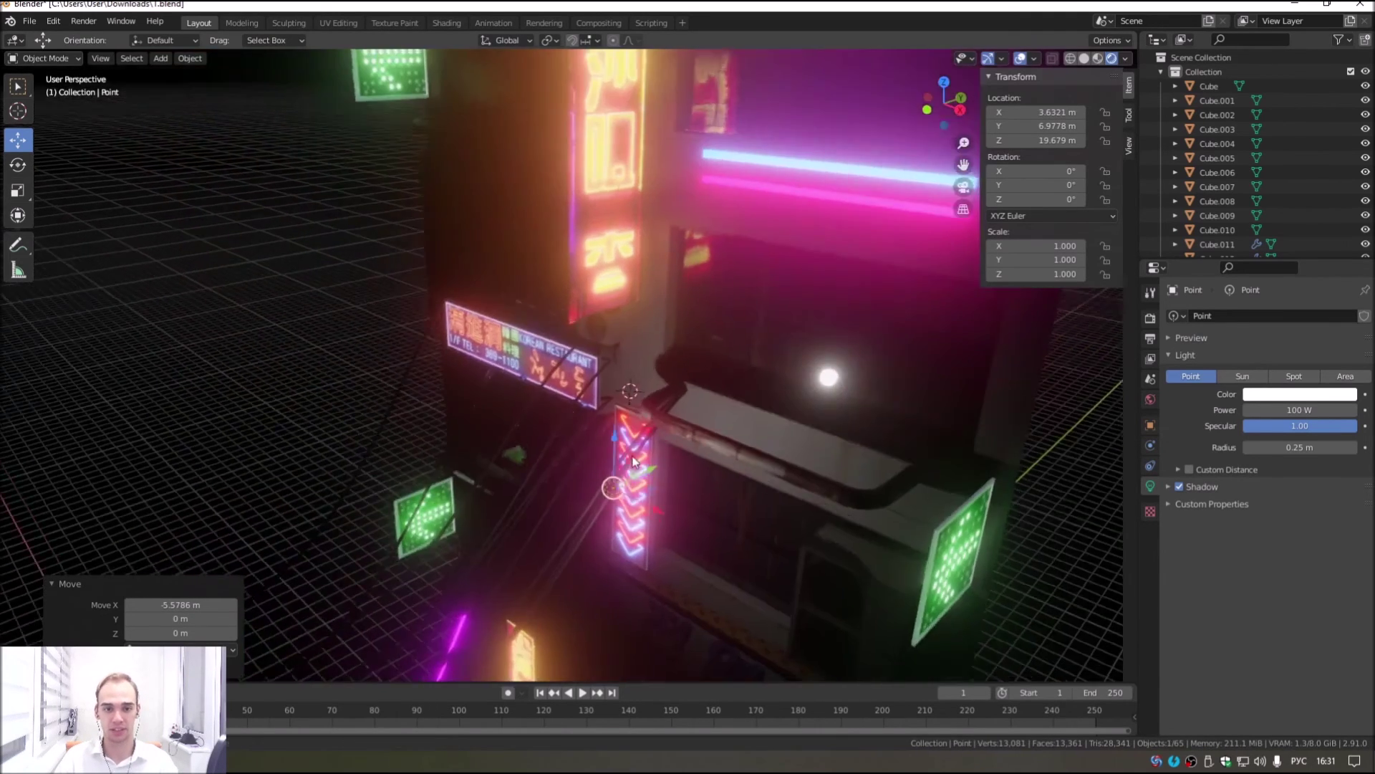
pyautogui.press('g')
pyautogui.press('x')
pyautogui.click(676, 354)
pyautogui.moveTo(677, 354)
pyautogui.mouseDown(button='middle')
pyautogui.moveTo(669, 307)
pyautogui.moveTo(598, 388)
pyautogui.mouseUp(button='middle')
pyautogui.press('g')
pyautogui.press('z')
pyautogui.click(598, 562)
# Step: Bring the light in front of the storefront beside the blue wireframe head
pyautogui.moveTo(598, 562); pyautogui.dragTo(599, 404, button='middle')
pyautogui.press('g')
pyautogui.press('y')
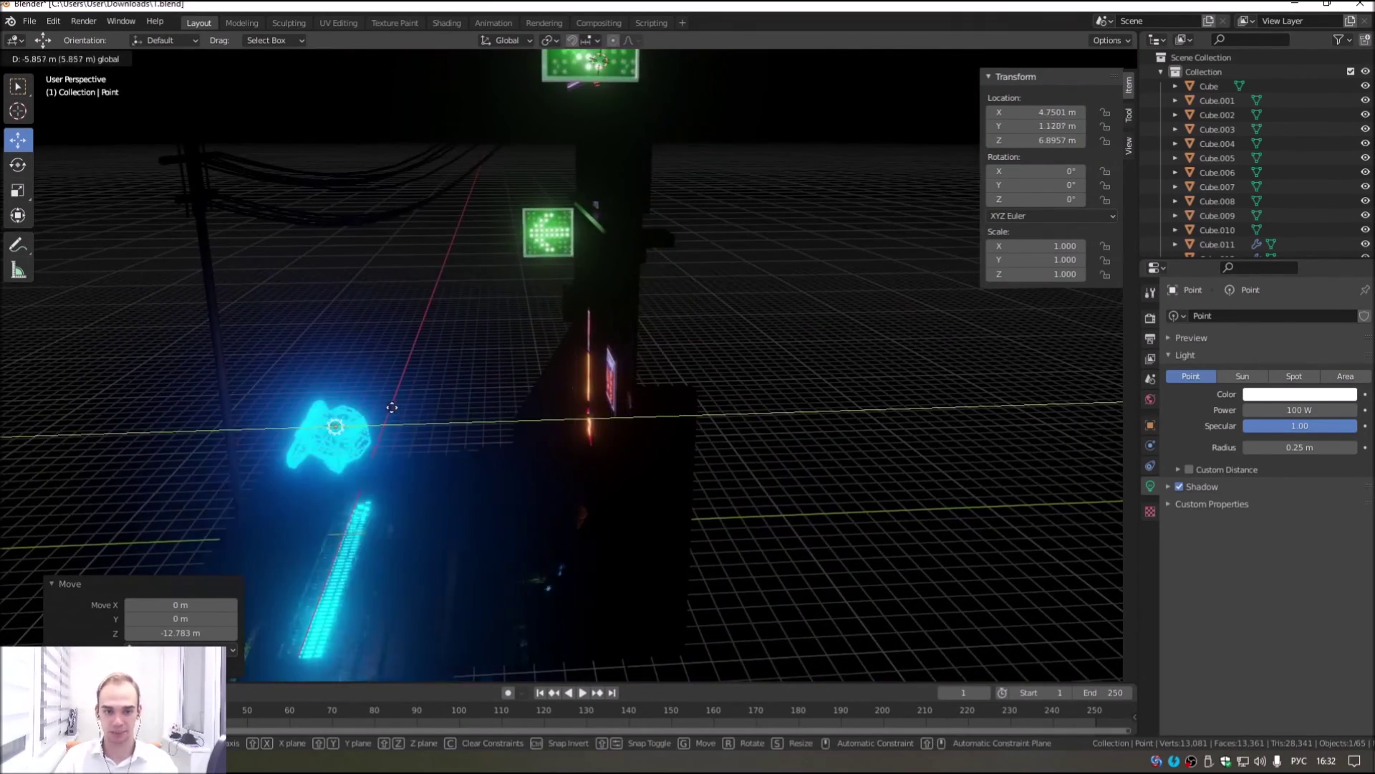
pyautogui.click(427, 364)
pyautogui.moveTo(427, 364); pyautogui.dragTo(689, 380, button='middle')
pyautogui.press('g')
pyautogui.press('x')
pyautogui.click(540, 296)
pyautogui.press('g')
pyautogui.press('z')
pyautogui.click(597, 416)
pyautogui.scroll(3, 597, 415)
pyautogui.moveTo(597, 415); pyautogui.dragTo(557, 415, button='middle')
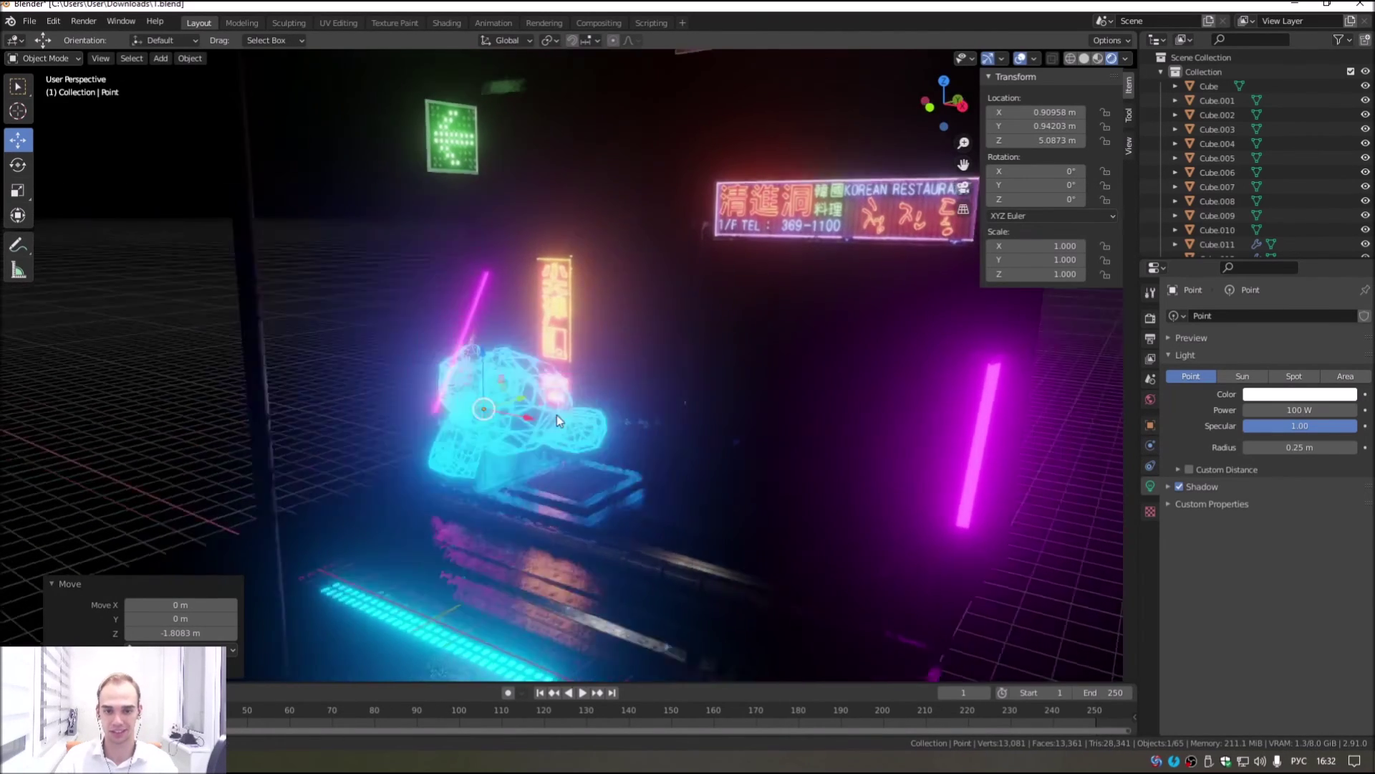
# Step: Nudge the light slightly along Y and make it a saturated blue at 1000 W
pyautogui.press('g')
pyautogui.press('y')
pyautogui.click(1237, 455)
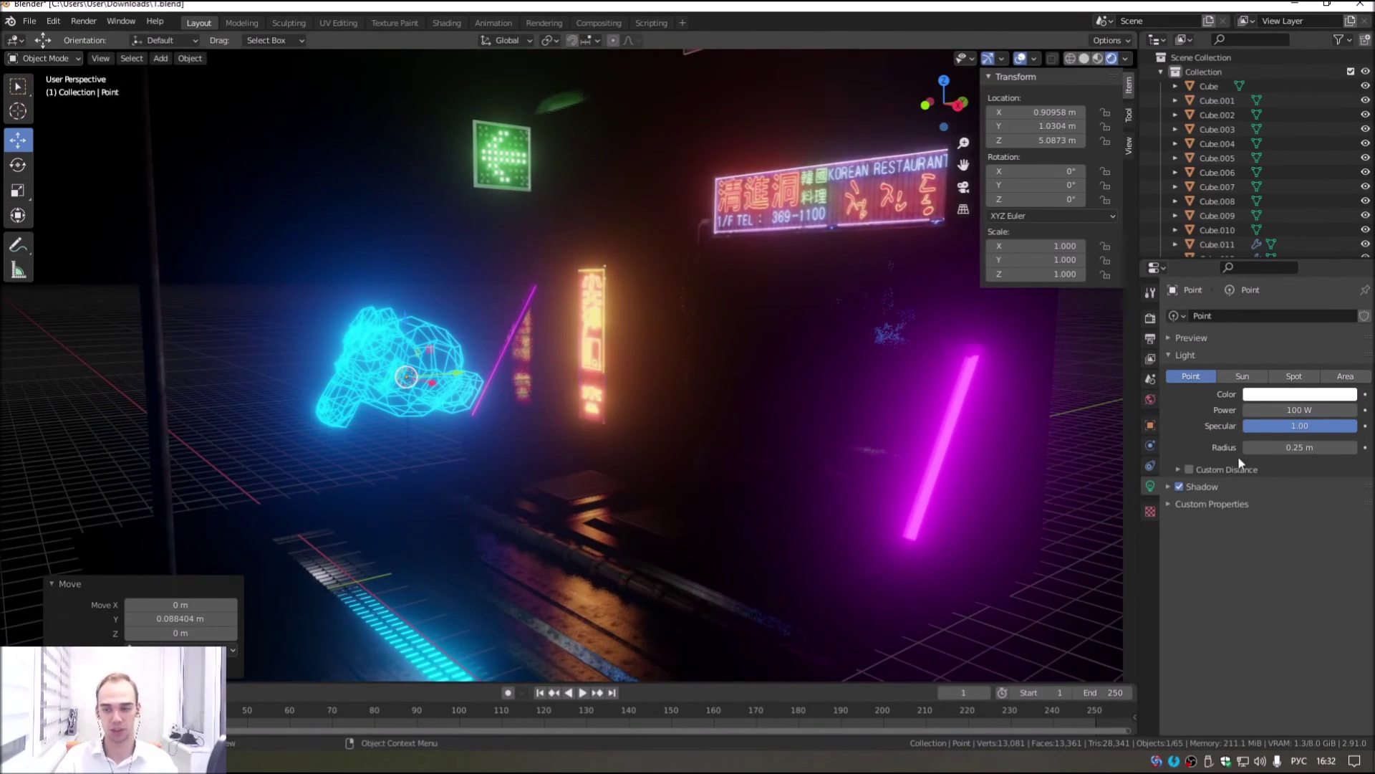
pyautogui.click(1295, 396)
pyautogui.moveTo(1297, 230); pyautogui.dragTo(1311, 207)
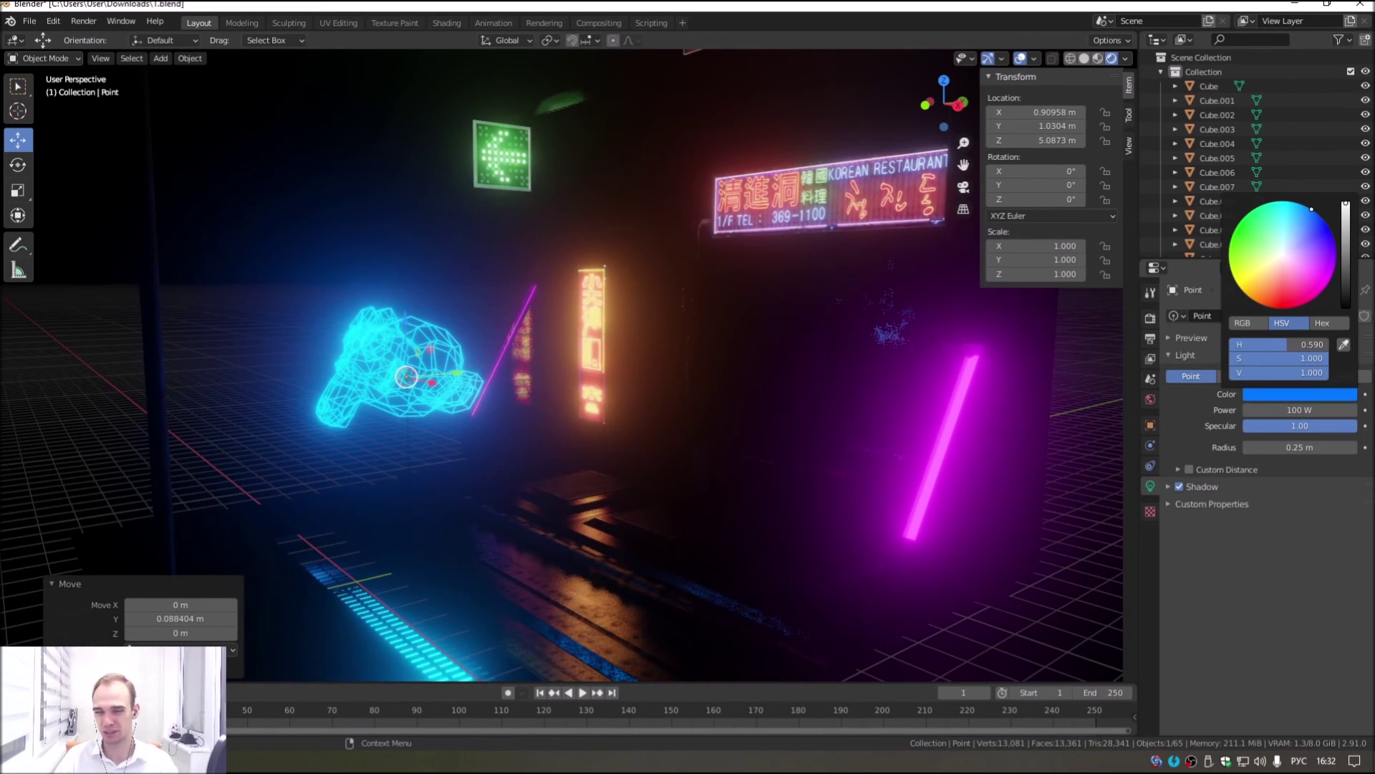
pyautogui.click(1289, 410)
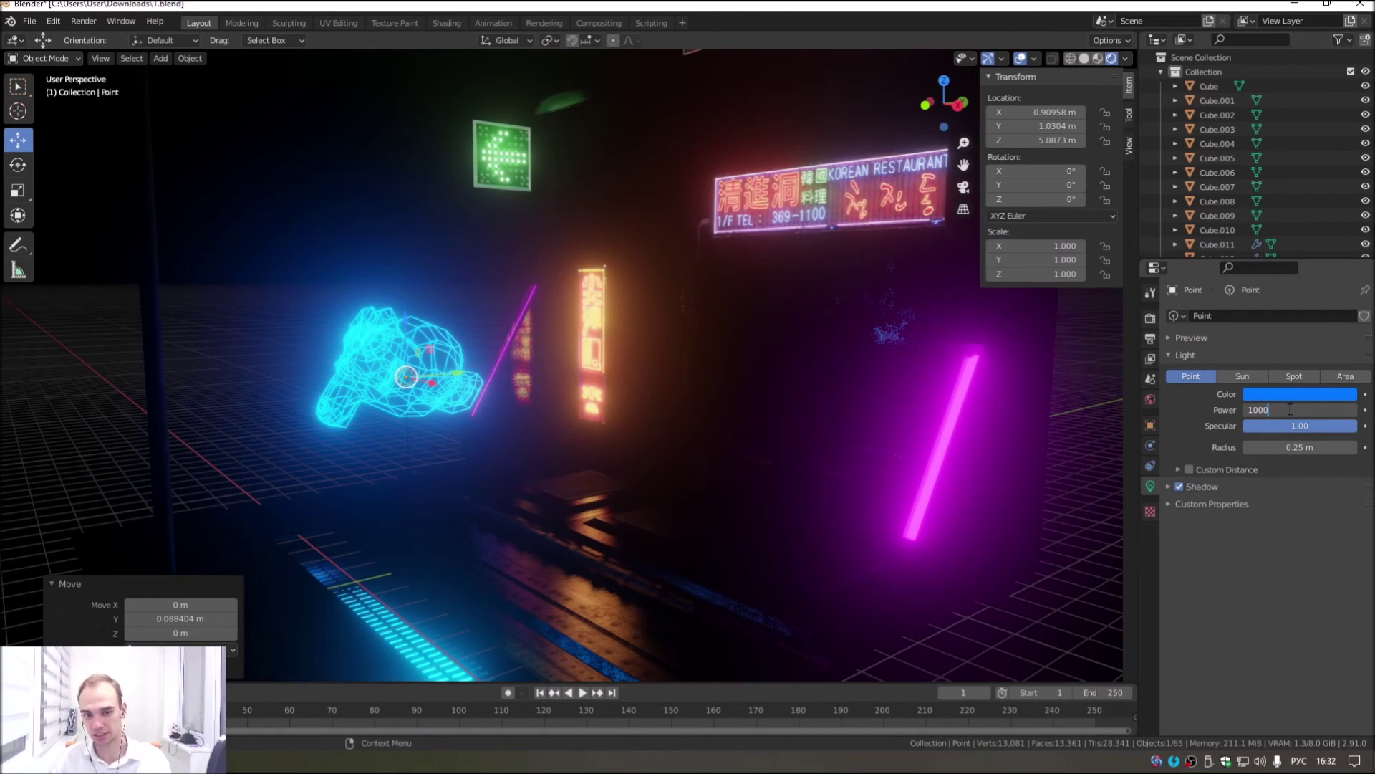
pyautogui.press('Return')
# Step: Orbit and zoom around the building to check the blue light, then bring up the Add menu
pyautogui.moveTo(673, 491)
pyautogui.mouseDown(button='middle')
pyautogui.moveTo(749, 439)
pyautogui.moveTo(300, 574)
pyautogui.moveTo(577, 414)
pyautogui.moveTo(255, 263)
pyautogui.moveTo(467, 325)
pyautogui.moveTo(542, 331)
pyautogui.mouseUp(button='middle')
pyautogui.scroll(3, 477, 344)
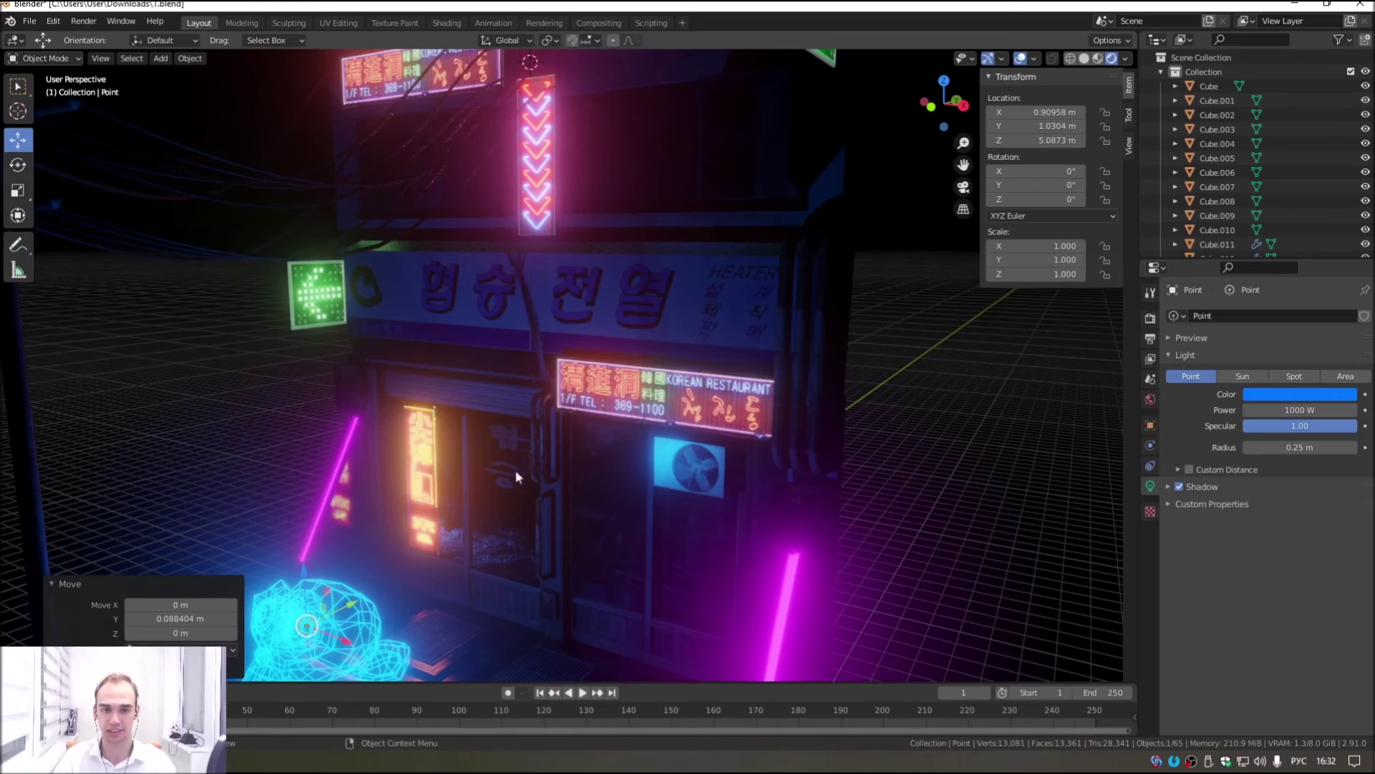
pyautogui.scroll(-3, 653, 309)
pyautogui.moveTo(615, 384)
pyautogui.mouseDown(button='middle')
pyautogui.moveTo(606, 286)
pyautogui.moveTo(620, 522)
pyautogui.moveTo(612, 209)
pyautogui.moveTo(440, 333)
pyautogui.moveTo(514, 470)
pyautogui.moveTo(629, 267)
pyautogui.moveTo(638, 516)
pyautogui.mouseUp(button='middle')
pyautogui.scroll(3, 611, 209)
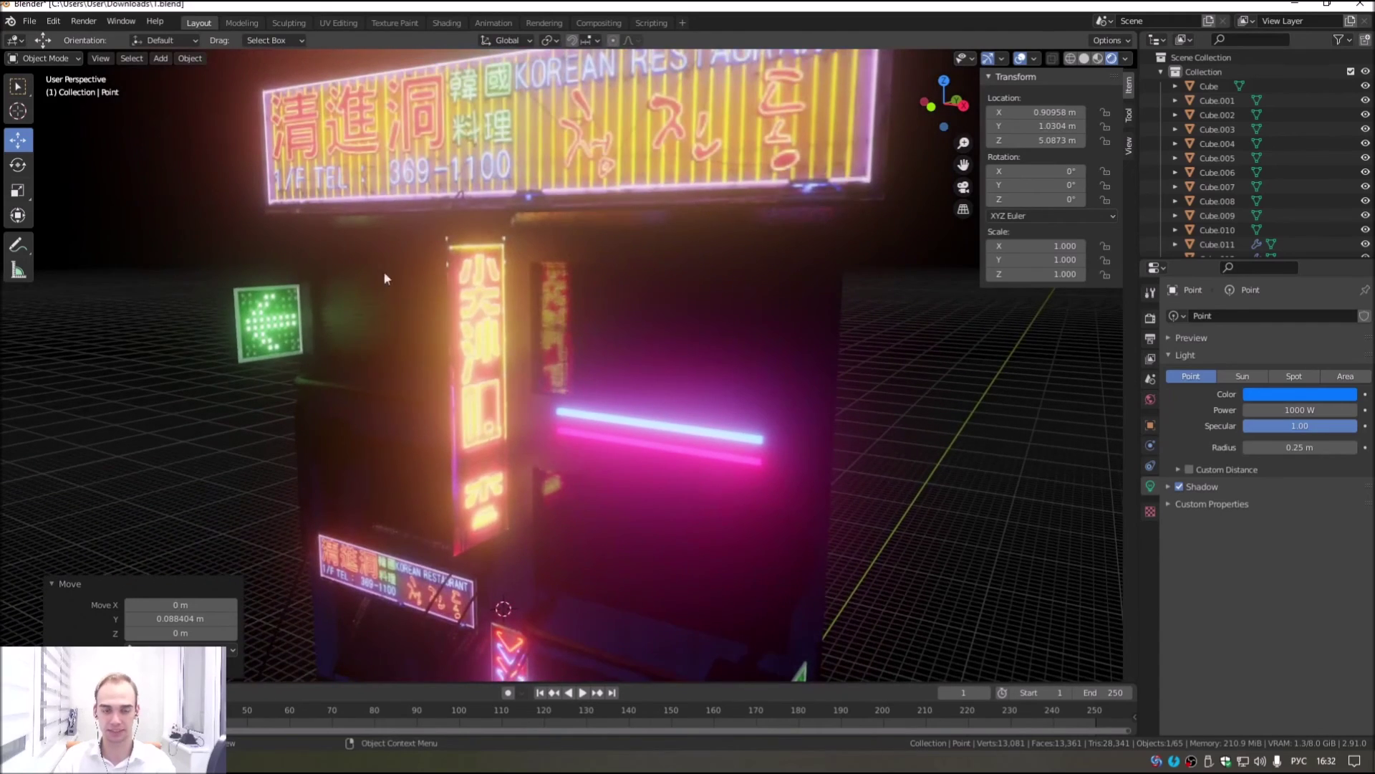
pyautogui.scroll(-3, 387, 271)
pyautogui.moveTo(427, 74)
pyautogui.mouseDown(button='middle')
pyautogui.moveTo(401, 215)
pyautogui.moveTo(424, 406)
pyautogui.mouseUp(button='middle')
pyautogui.scroll(-2, 402, 215)
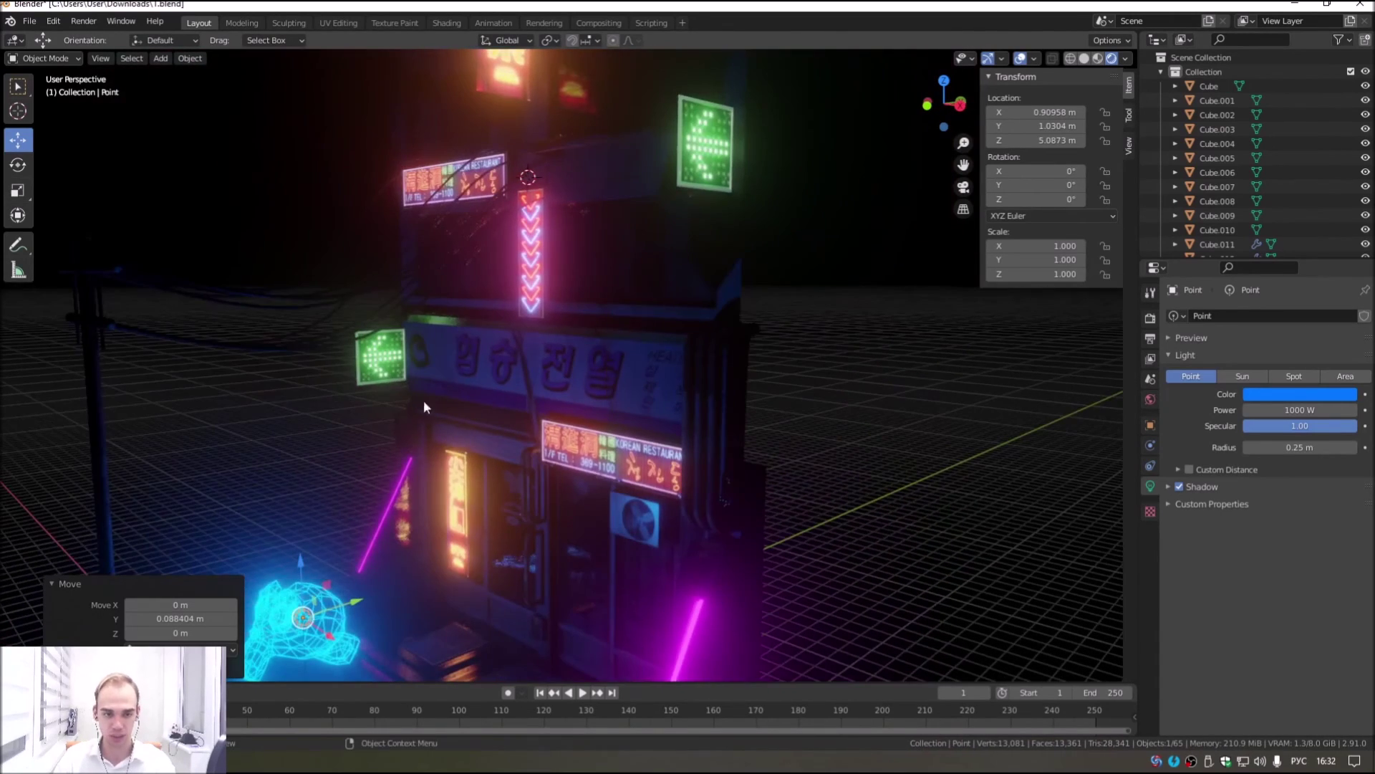
pyautogui.moveTo(411, 476); pyautogui.dragTo(401, 430, button='middle')
pyautogui.click(161, 60)
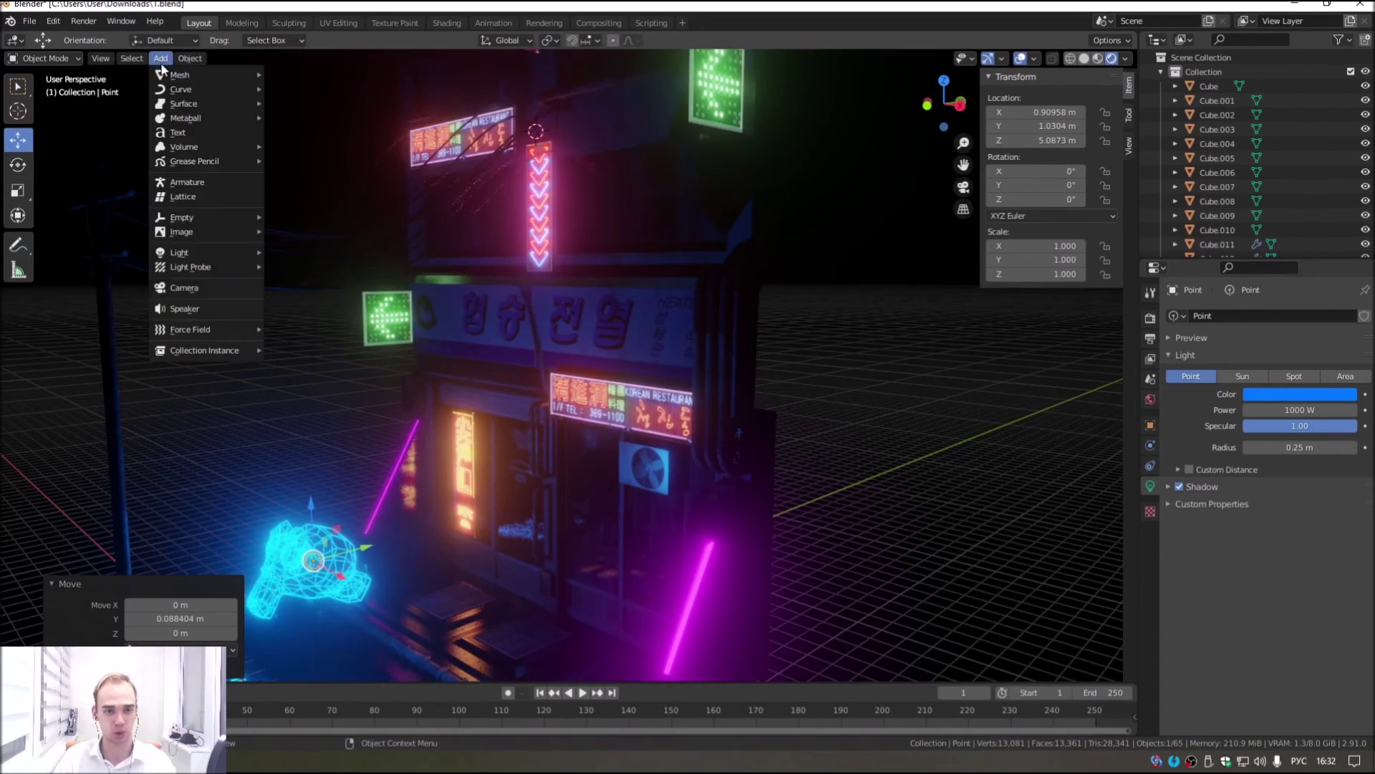
# Step: Add a second point light and move it down toward the storefront
pyautogui.moveTo(179, 251)
pyautogui.click(294, 252)
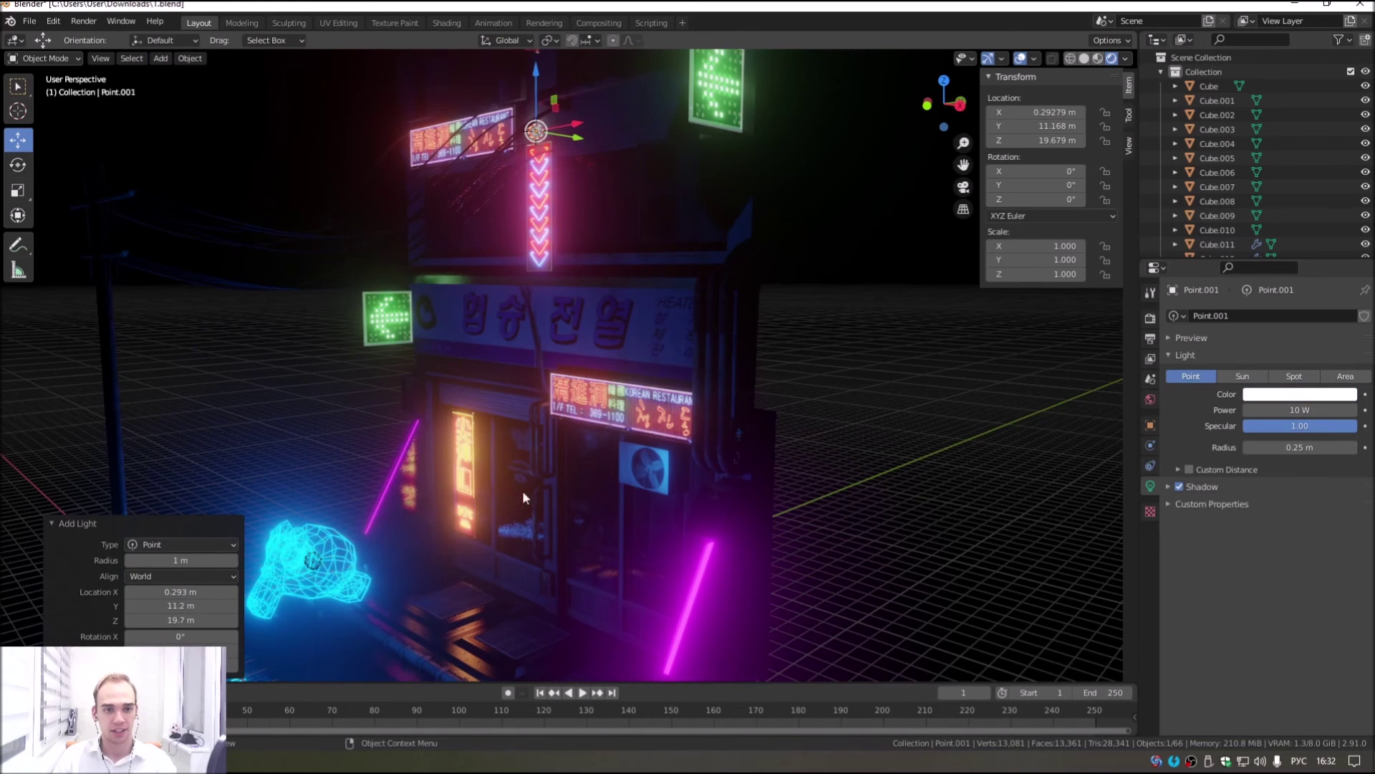
pyautogui.moveTo(535, 86); pyautogui.dragTo(536, 179)
pyautogui.scroll(2, 536, 179)
pyautogui.moveTo(536, 179); pyautogui.dragTo(578, 249, button='middle')
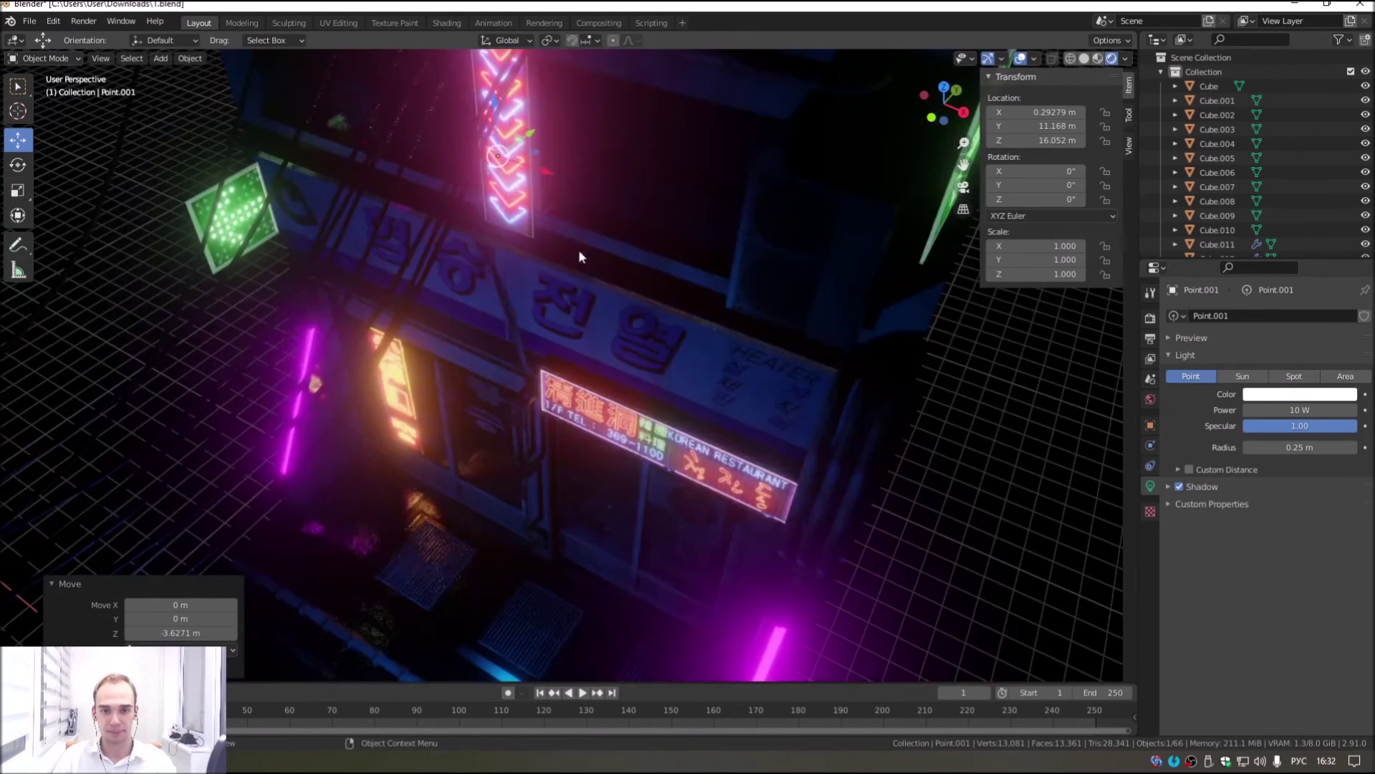
pyautogui.moveTo(530, 136); pyautogui.dragTo(354, 328)
pyautogui.moveTo(355, 328); pyautogui.dragTo(564, 160, button='middle')
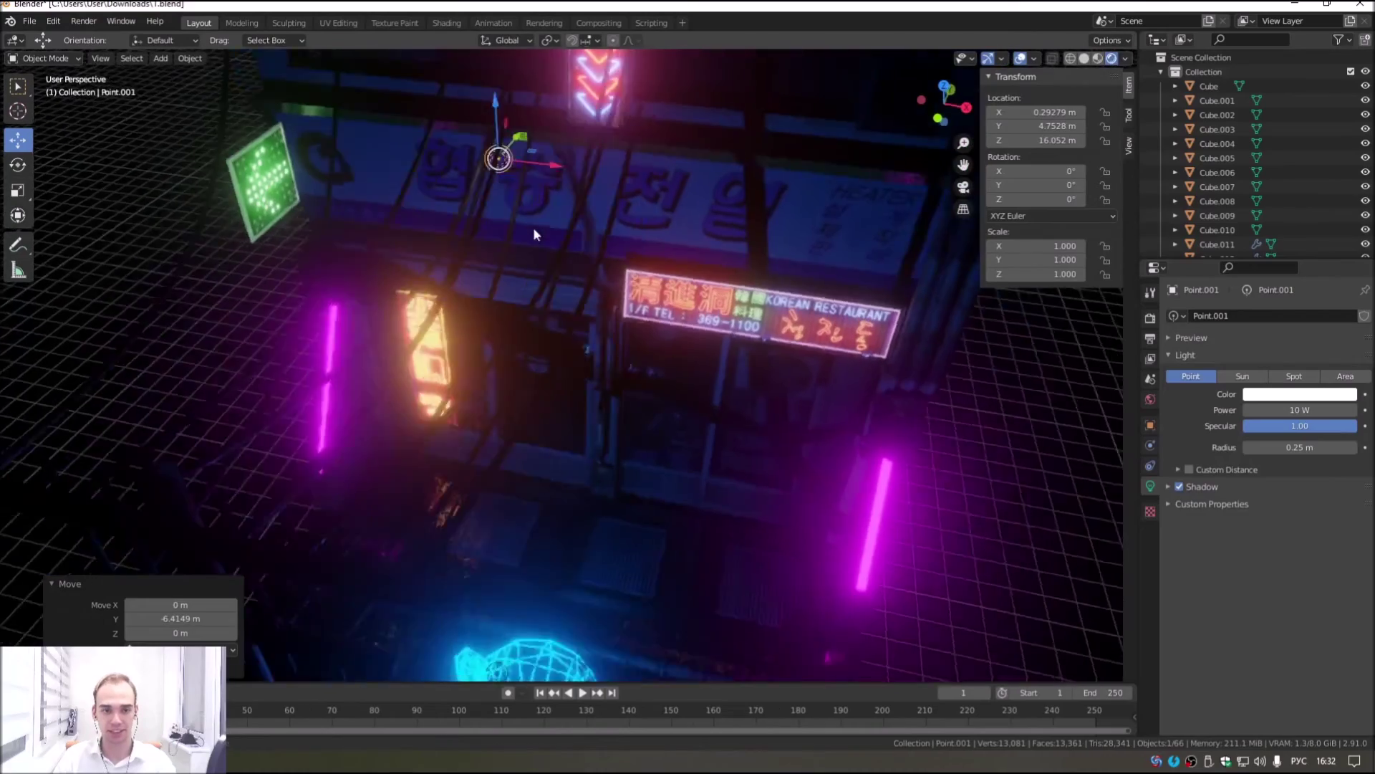
pyautogui.moveTo(564, 160)
pyautogui.mouseDown()
pyautogui.moveTo(301, 151)
pyautogui.moveTo(217, 90)
pyautogui.moveTo(265, 436)
pyautogui.mouseUp()
pyautogui.moveTo(265, 435)
pyautogui.keyDown('shift'); pyautogui.mouseDown(button='middle')
pyautogui.moveTo(376, 312)
pyautogui.moveTo(514, 355)
pyautogui.mouseUp(button='middle'); pyautogui.keyUp('shift')
pyautogui.moveTo(515, 355); pyautogui.dragTo(380, 435)
pyautogui.moveTo(301, 458)
pyautogui.mouseDown()
pyautogui.moveTo(278, 471)
pyautogui.moveTo(308, 458)
pyautogui.mouseUp()
# Step: Fine-tune the new light's X and Y position near the orange vertical sign
pyautogui.moveTo(308, 459)
pyautogui.mouseDown(button='middle')
pyautogui.moveTo(570, 308)
pyautogui.moveTo(230, 235)
pyautogui.mouseUp(button='middle')
pyautogui.moveTo(230, 234); pyautogui.dragTo(272, 237)
pyautogui.moveTo(272, 237); pyautogui.dragTo(286, 213, button='middle')
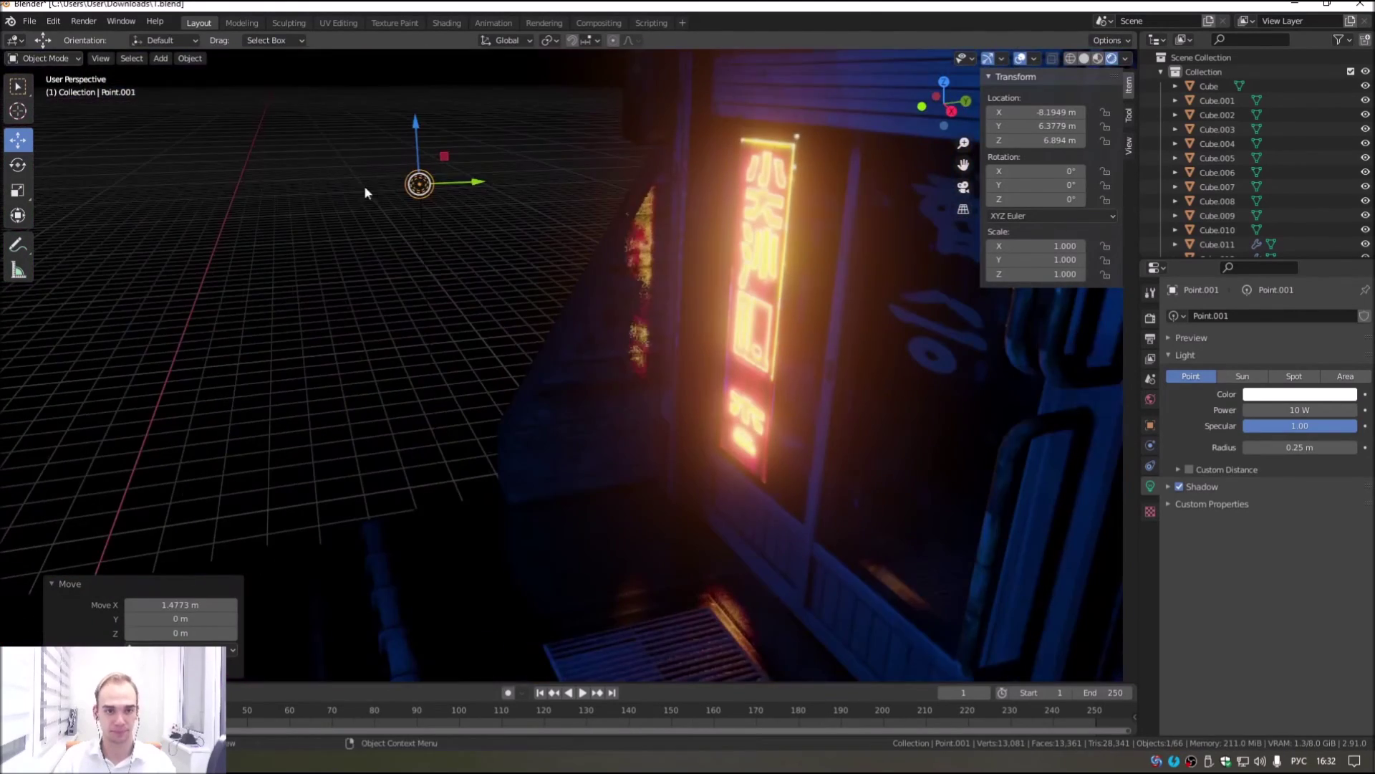
pyautogui.moveTo(474, 182)
pyautogui.mouseDown()
pyautogui.moveTo(653, 201)
pyautogui.moveTo(573, 257)
pyautogui.mouseUp()
pyautogui.press('y')
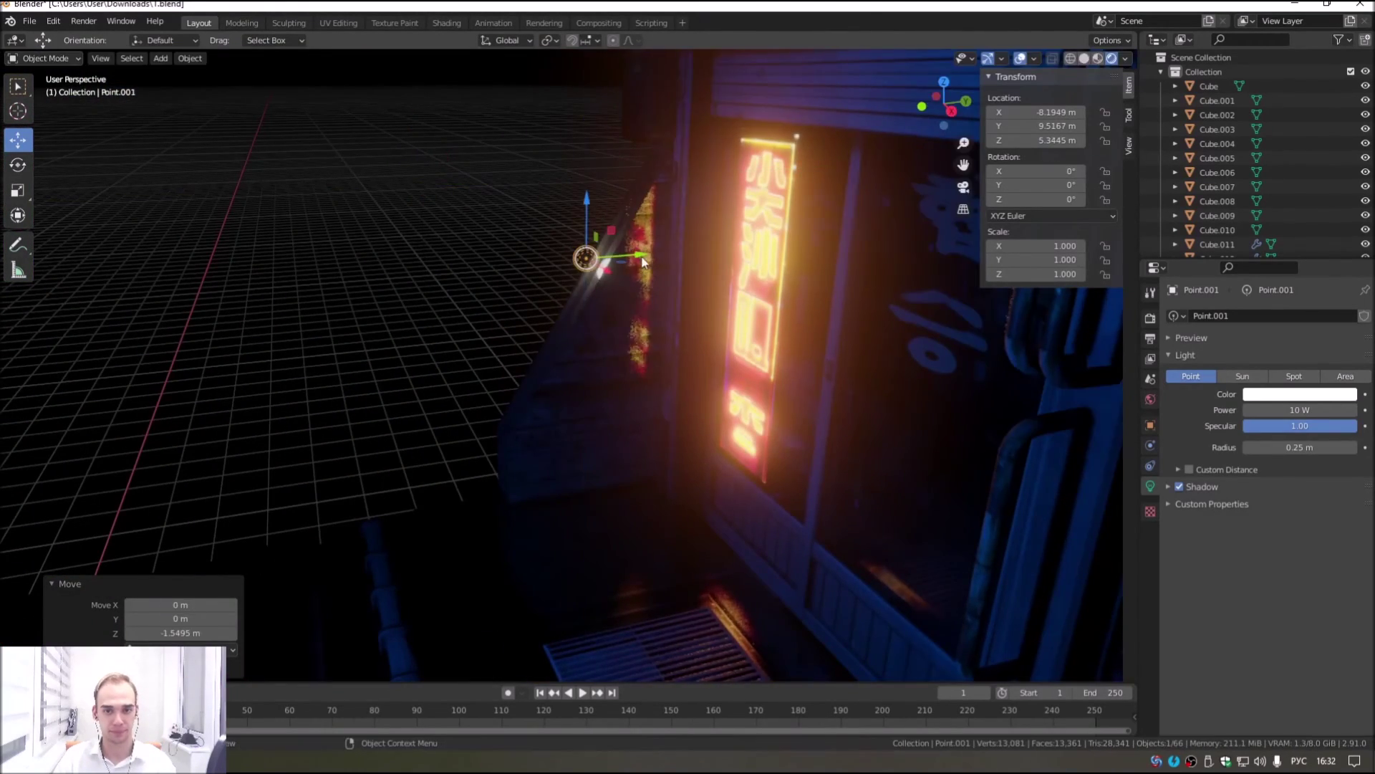
pyautogui.moveTo(573, 258); pyautogui.dragTo(678, 285, button='middle')
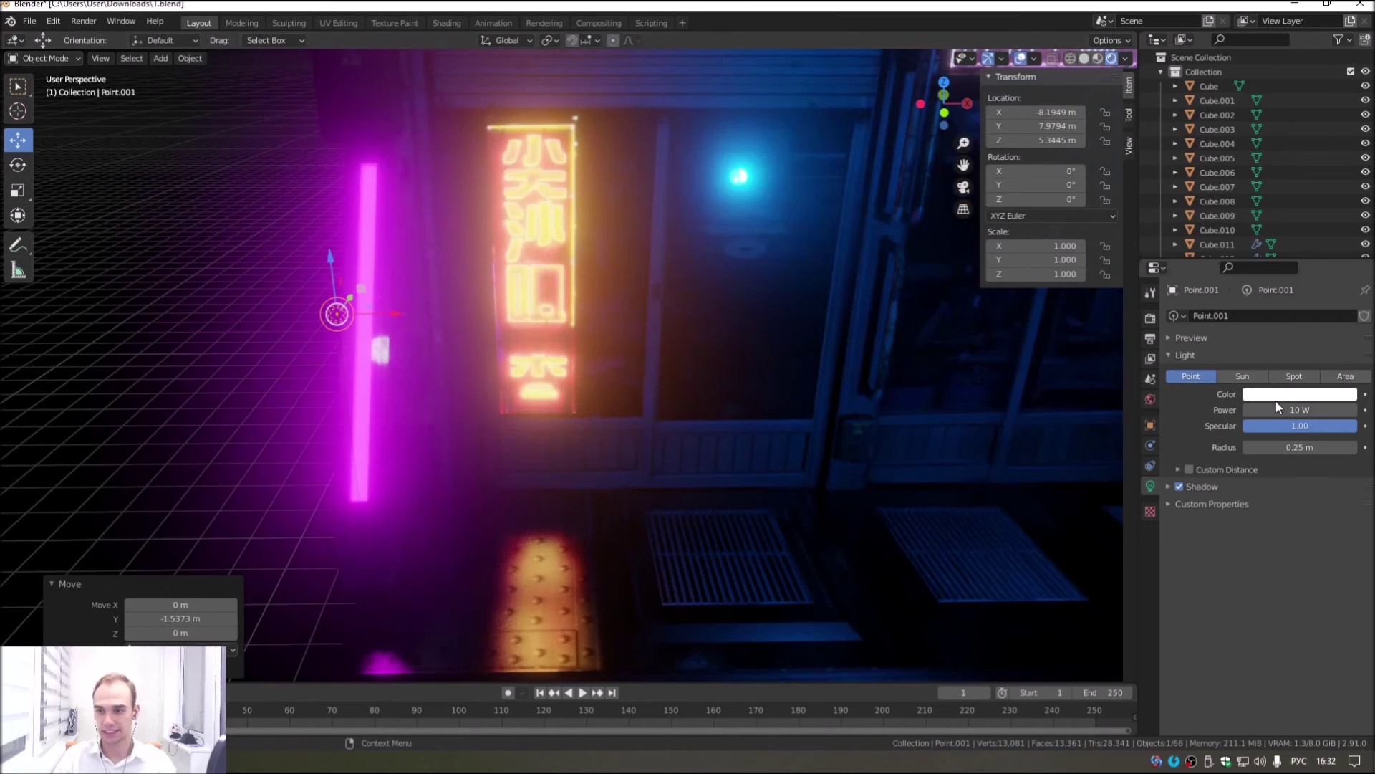
# Step: Eyedrop the magenta tube's colour into the light and set its Power to 1000 W
pyautogui.click(1275, 395)
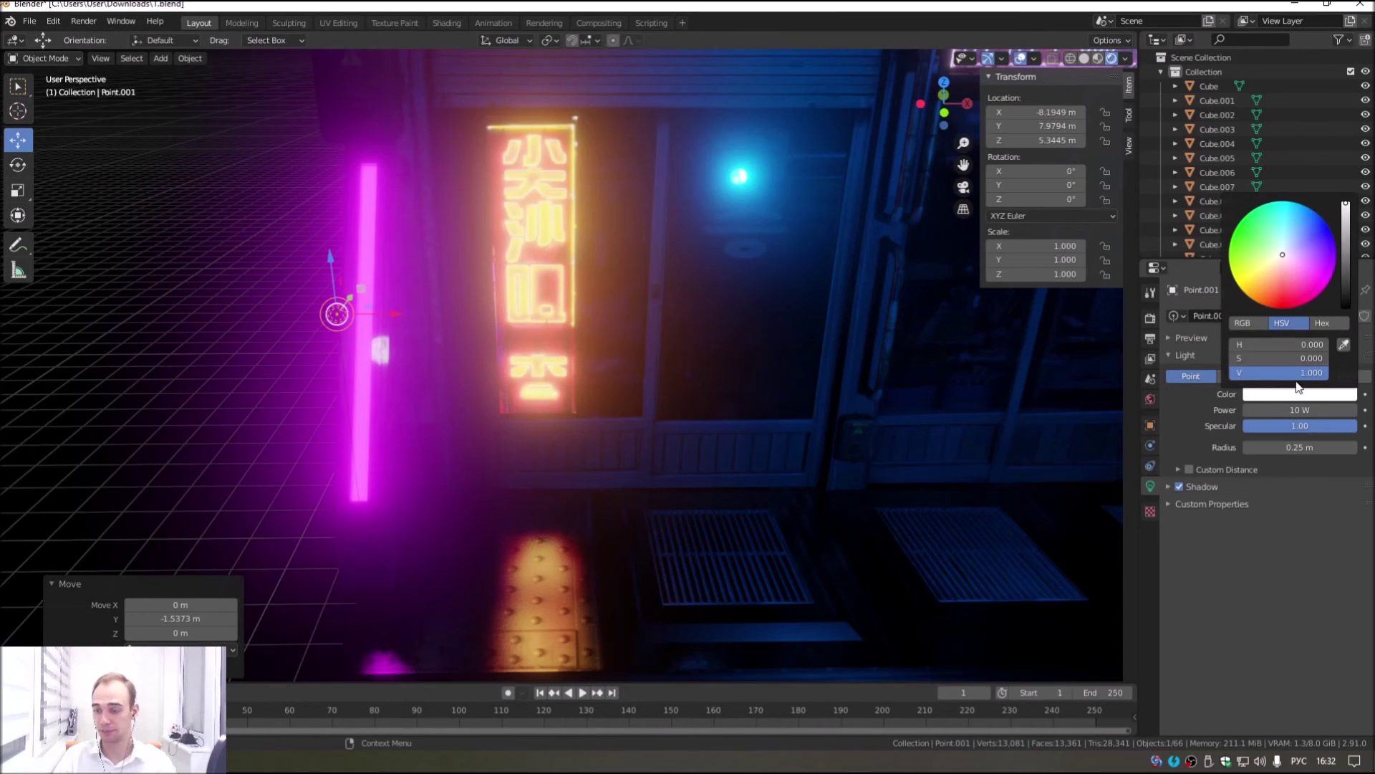
pyautogui.click(1345, 346)
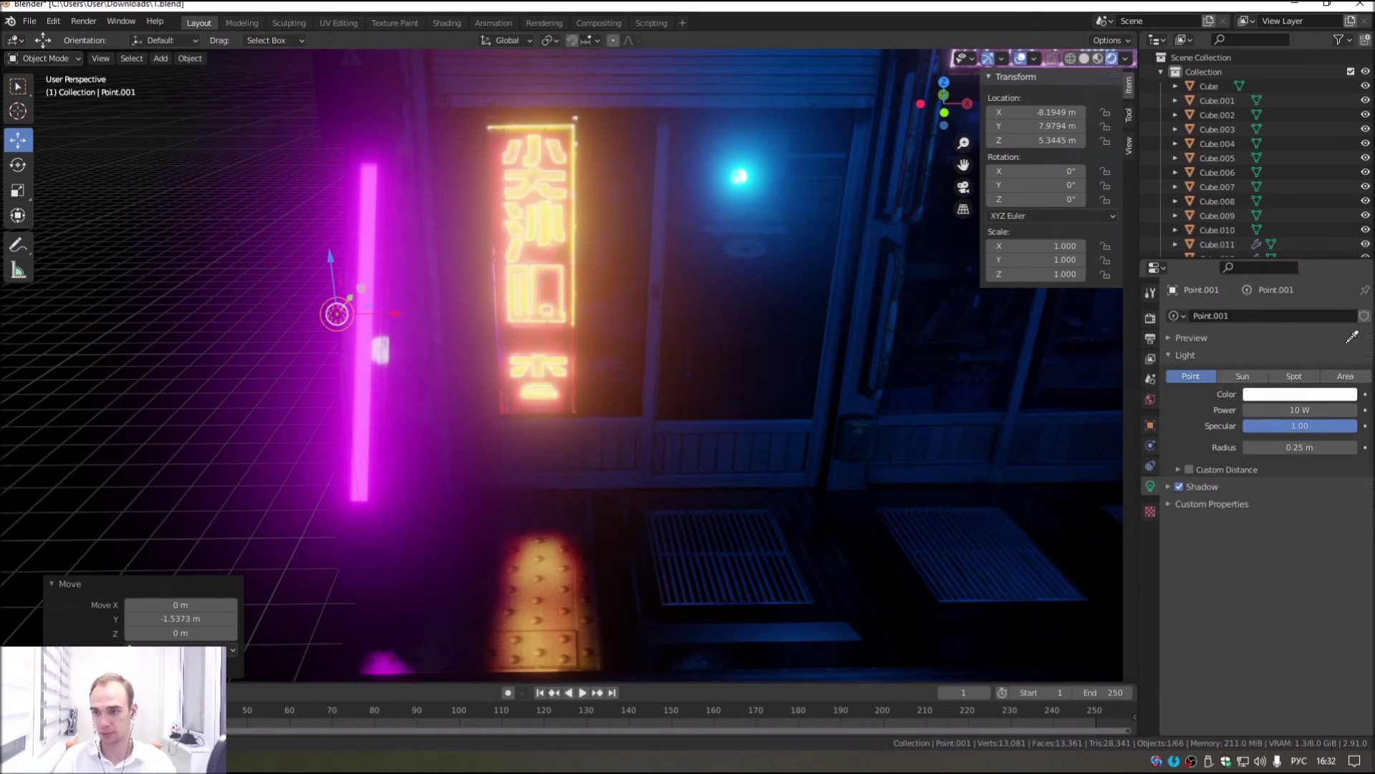
pyautogui.click(374, 191)
pyautogui.click(1302, 410)
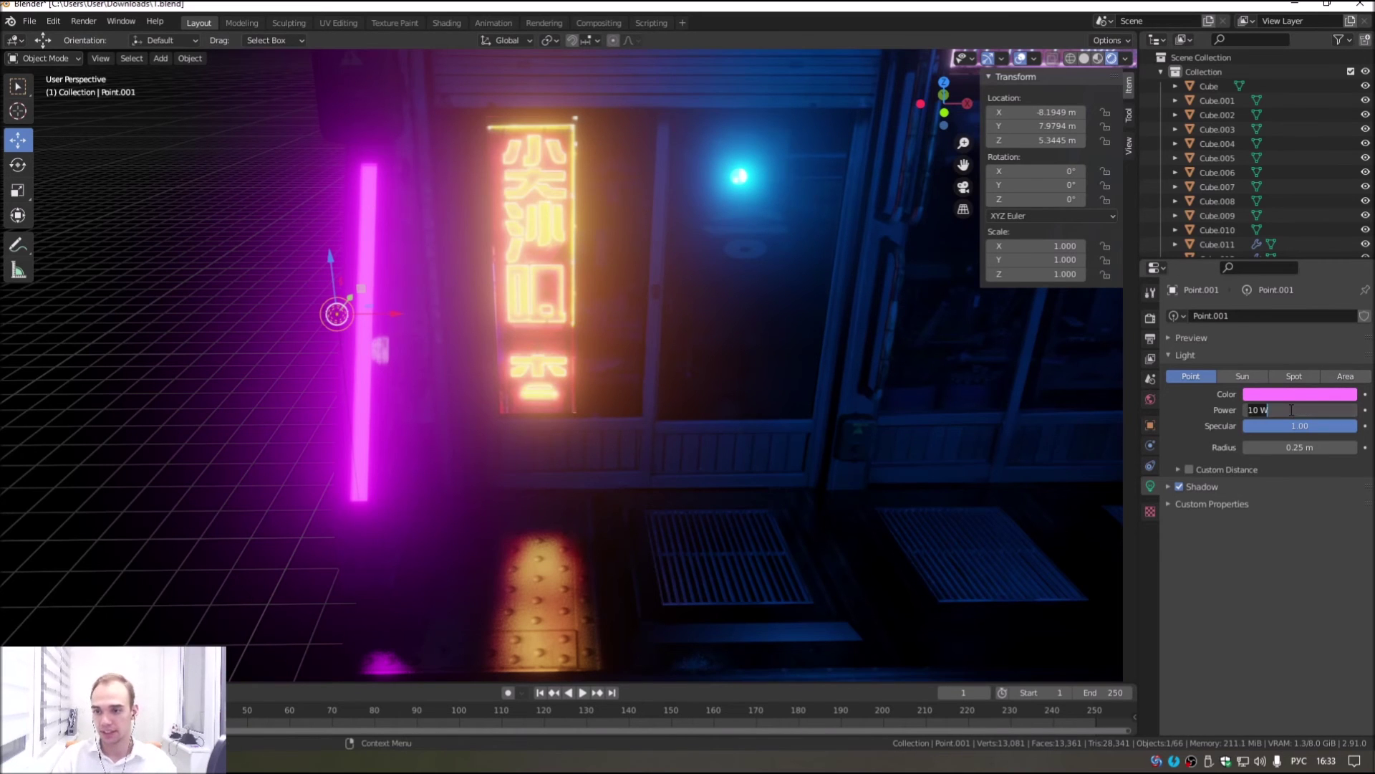
pyautogui.press('Return')
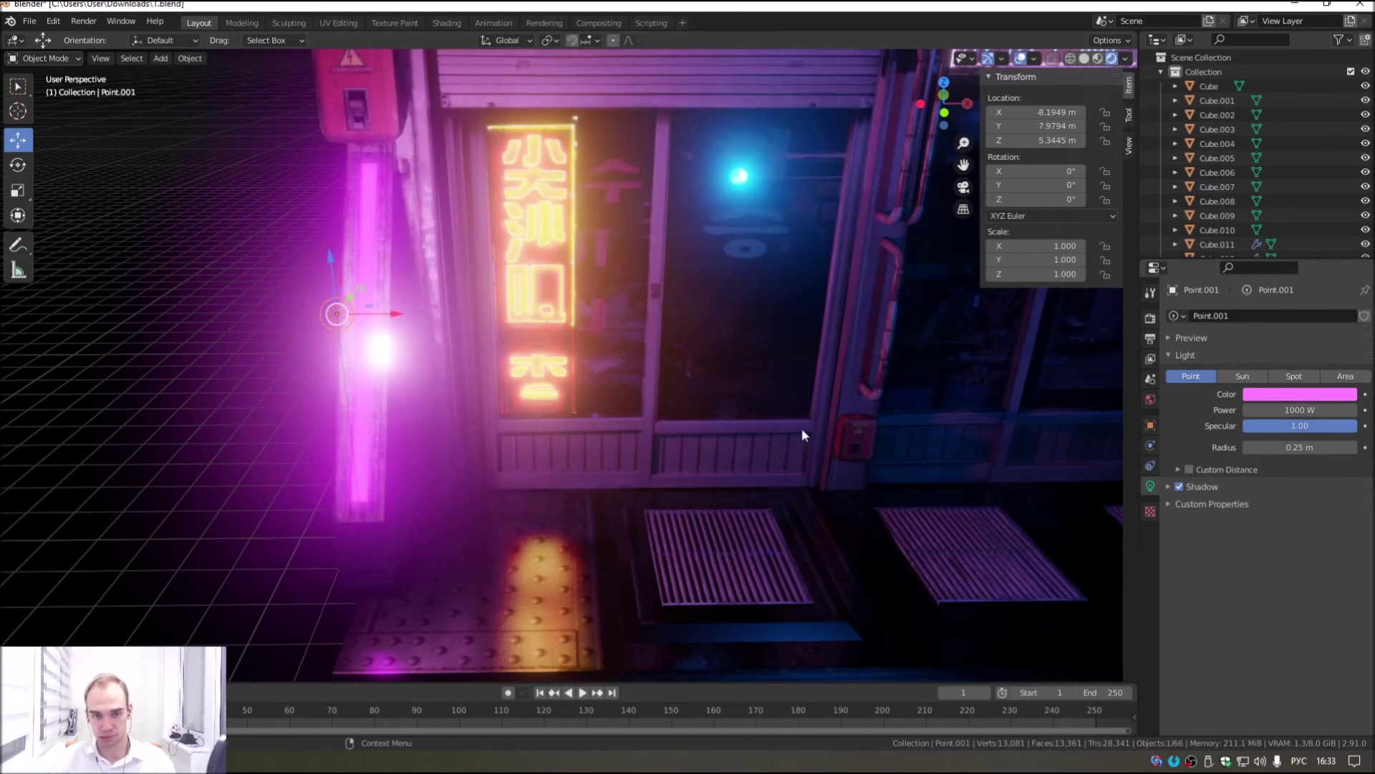
# Step: Position the pink light snugly beside the left magenta neon tube
pyautogui.moveTo(927, 452); pyautogui.dragTo(470, 284, button='middle')
pyautogui.moveTo(470, 278)
pyautogui.mouseDown()
pyautogui.moveTo(480, 292)
pyautogui.moveTo(459, 175)
pyautogui.mouseUp()
pyautogui.moveTo(509, 221); pyautogui.dragTo(518, 233)
pyautogui.moveTo(519, 233); pyautogui.dragTo(659, 303, button='middle')
pyautogui.scroll(-5, 659, 309)
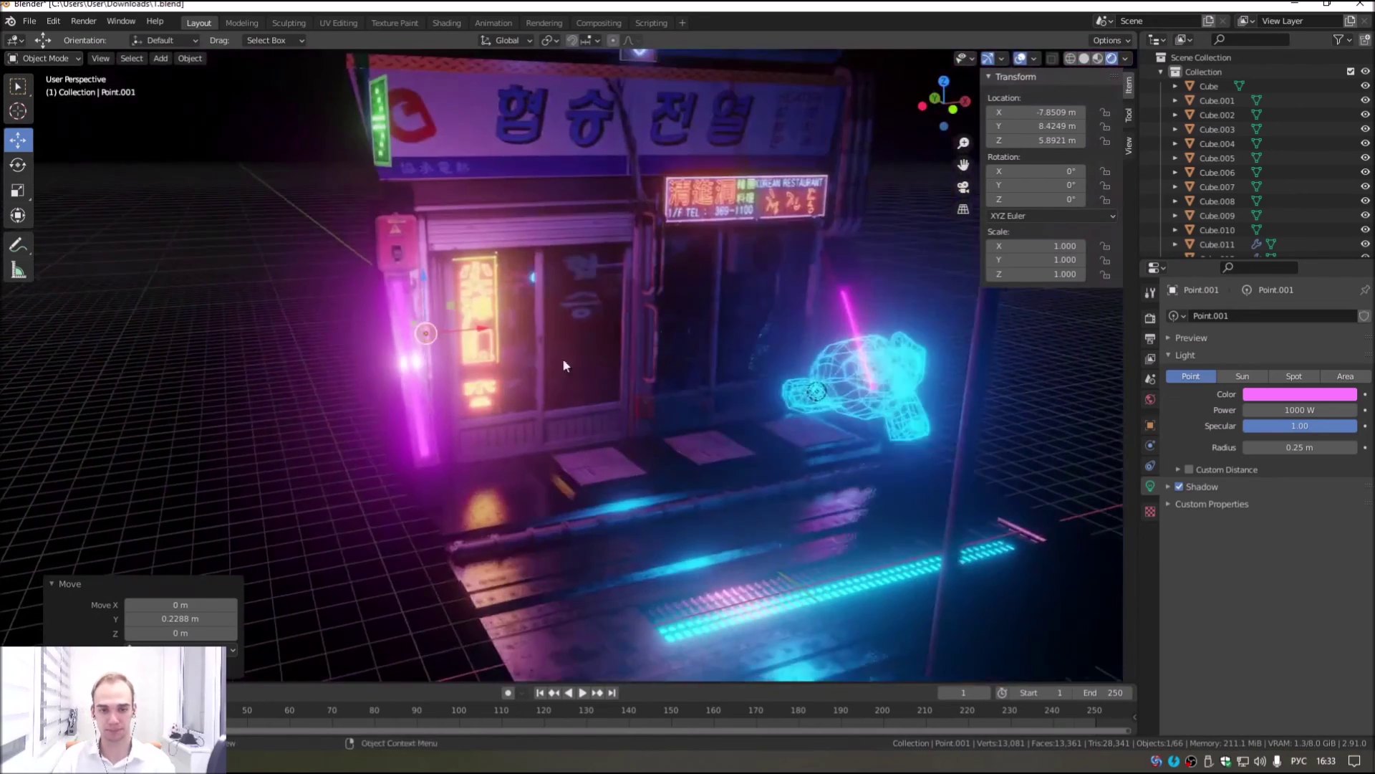
pyautogui.moveTo(503, 329); pyautogui.dragTo(471, 319)
pyautogui.click(470, 320)
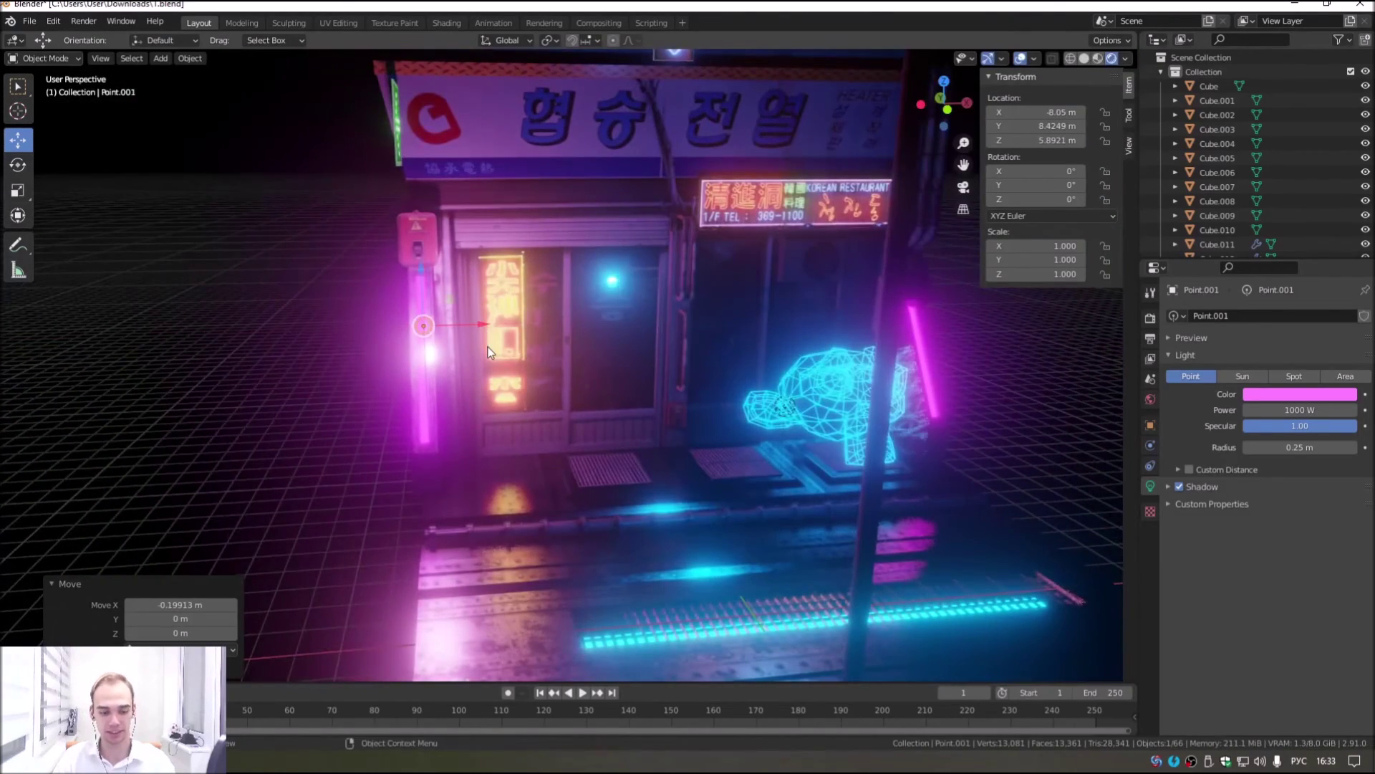
# Step: Duplicate the pink light and slide the copy along X to the right-hand tube
pyautogui.moveTo(488, 346); pyautogui.dragTo(367, 396, button='middle')
pyautogui.hotkey('shift', 'd')
pyautogui.rightClick(383, 404)
pyautogui.press('g')
pyautogui.press('x')
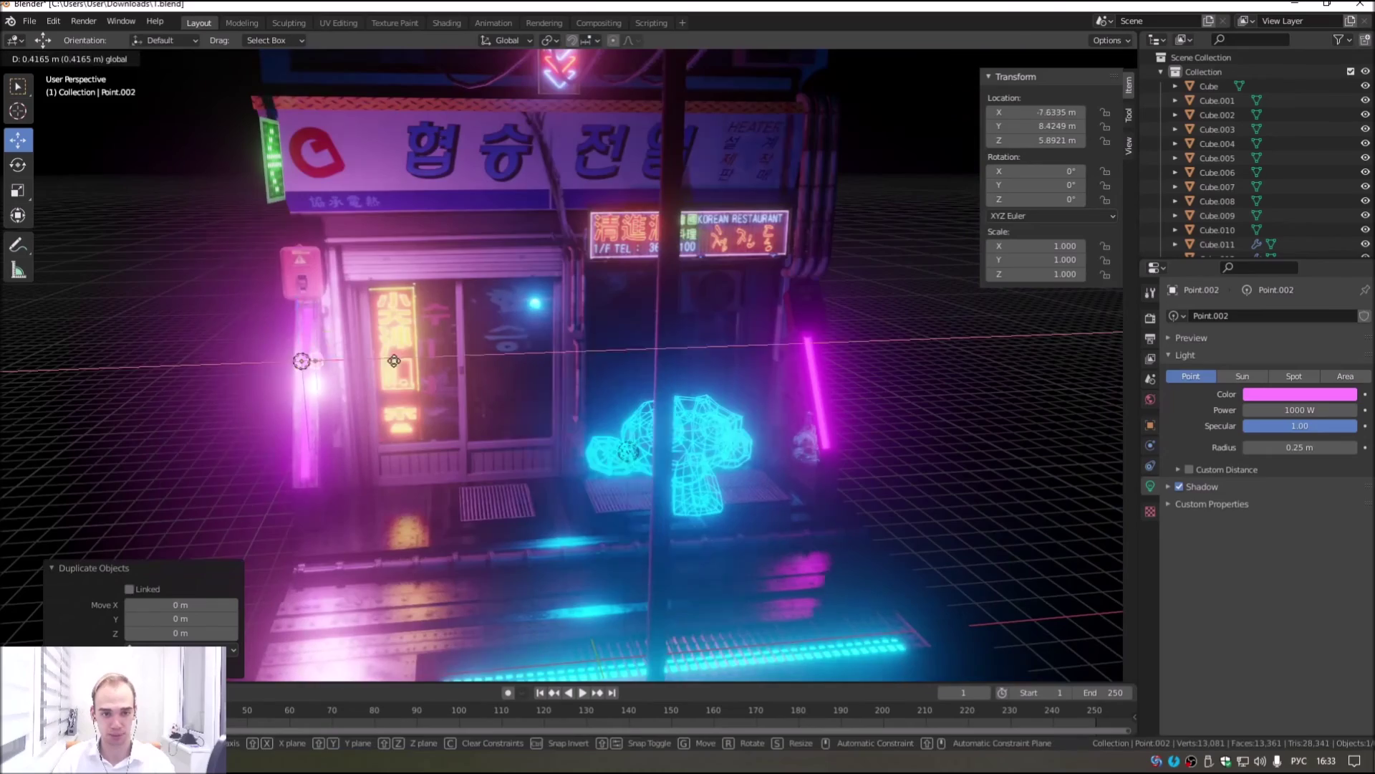
pyautogui.click(906, 390)
# Step: Adjust the copy's depth and lower it along the right-hand pink tube
pyautogui.moveTo(904, 389); pyautogui.dragTo(617, 342, button='middle')
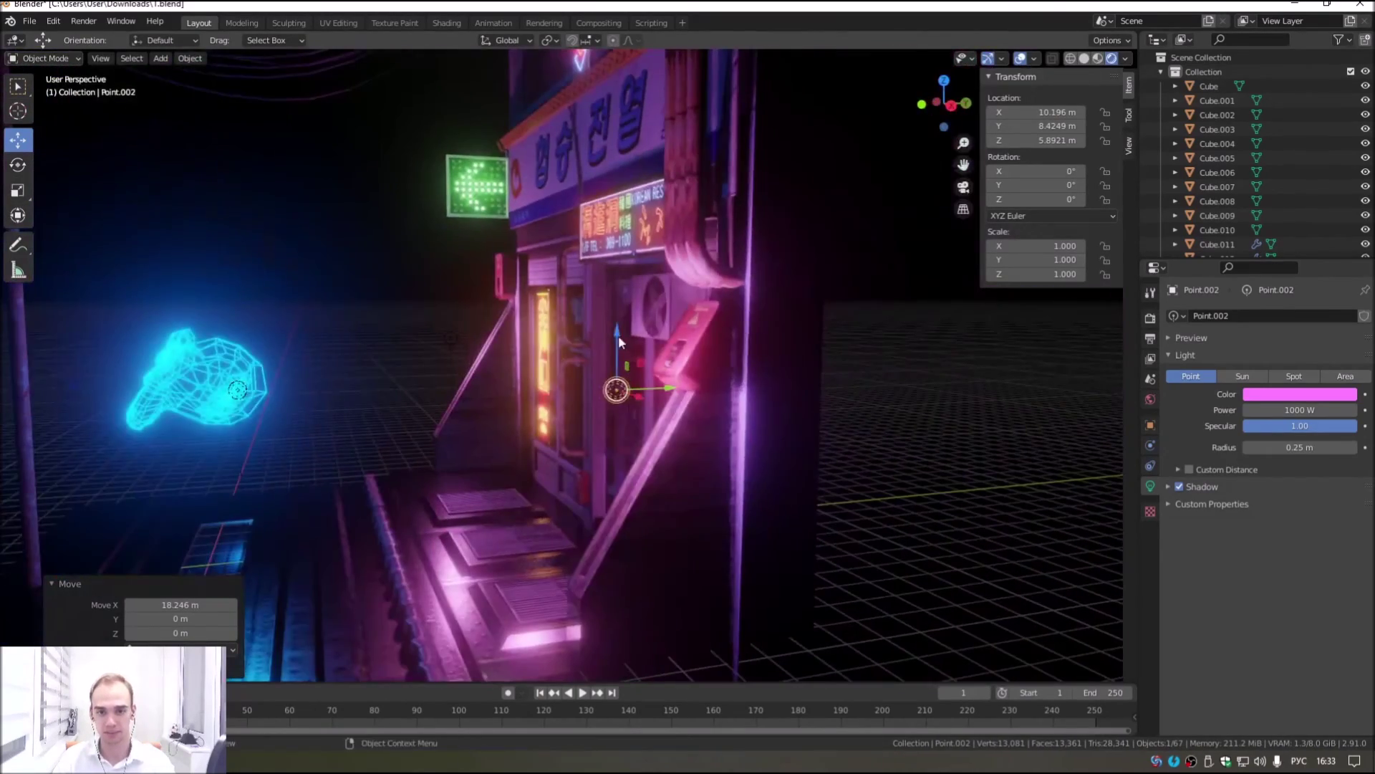
pyautogui.press('g')
pyautogui.press('z')
pyautogui.click(669, 430)
pyautogui.press('g')
pyautogui.press('y')
pyautogui.moveTo(673, 444)
pyautogui.mouseDown(button='middle')
pyautogui.moveTo(745, 473)
pyautogui.moveTo(788, 444)
pyautogui.moveTo(759, 447)
pyautogui.moveTo(788, 444)
pyautogui.moveTo(725, 400)
pyautogui.moveTo(781, 397)
pyautogui.moveTo(707, 382)
pyautogui.moveTo(774, 477)
pyautogui.moveTo(725, 463)
pyautogui.moveTo(694, 413)
pyautogui.moveTo(766, 469)
pyautogui.mouseUp(button='middle')
# Step: Fine-tune the copy's X position beside the right-hand pink tube
pyautogui.press('g')
pyautogui.press('x')
pyautogui.click(818, 433)
pyautogui.press('g')
pyautogui.press('x')
pyautogui.click(709, 395)
pyautogui.press('g')
pyautogui.press('x')
pyautogui.click(745, 402)
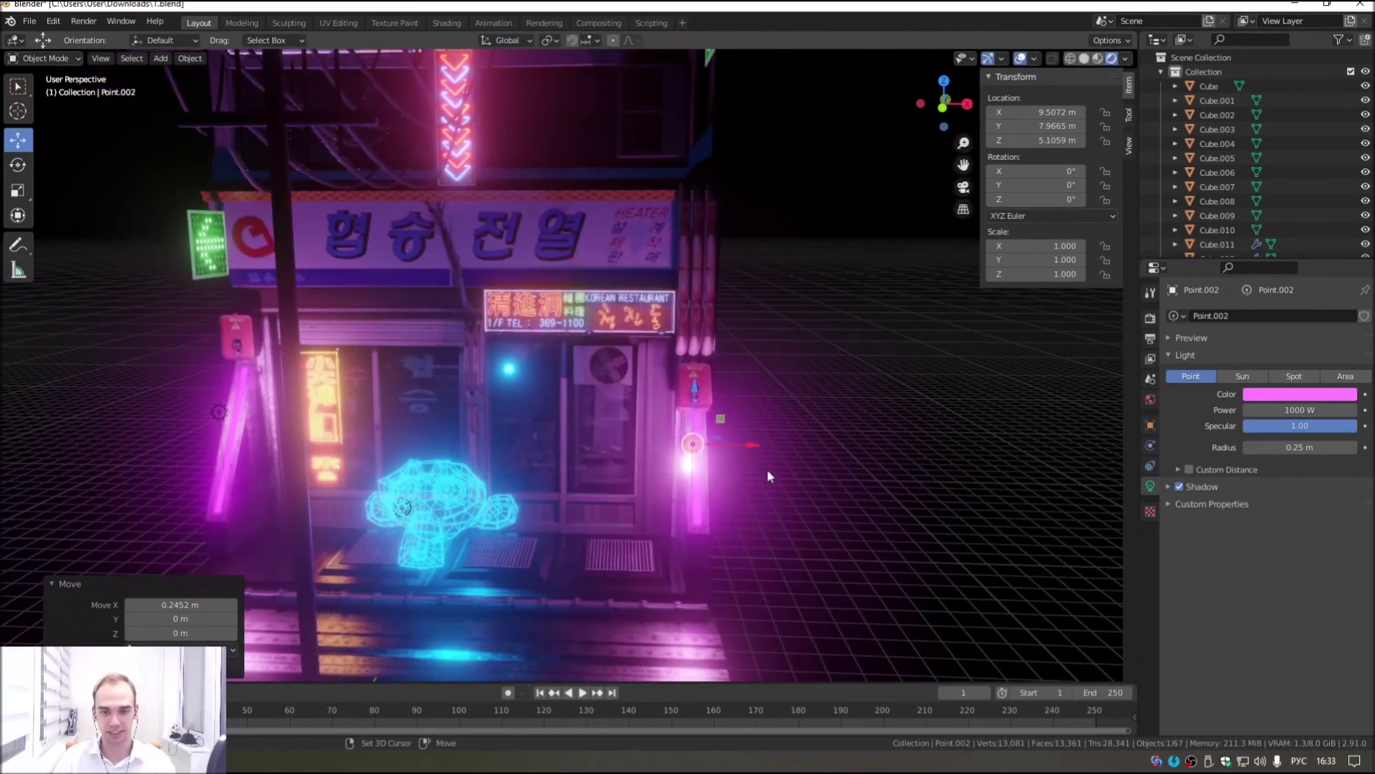
# Step: Duplicate the right-side pink light and place the copy in front of the yellow door sign
pyautogui.hotkey('shift', 'd')
pyautogui.click(344, 438)
pyautogui.moveTo(344, 439)
pyautogui.mouseDown(button='middle')
pyautogui.moveTo(540, 398)
pyautogui.moveTo(542, 417)
pyautogui.moveTo(637, 414)
pyautogui.mouseUp(button='middle')
pyautogui.scroll(3, 540, 398)
pyautogui.press('g')
pyautogui.press('y')
pyautogui.click(1110, 319)
# Step: Turn the light by the yellow door sign (Point.003) a saturated orange
pyautogui.click(1297, 394)
pyautogui.click(1346, 341)
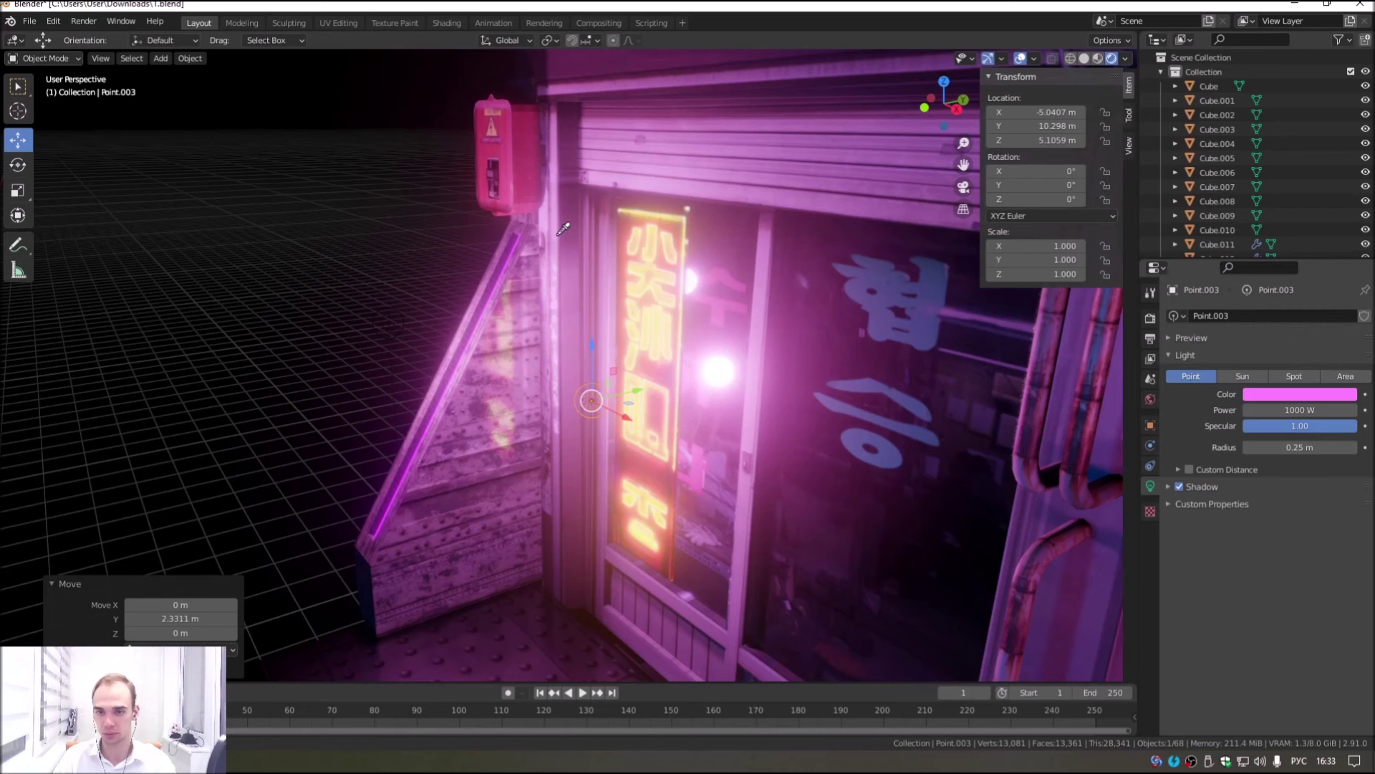
pyautogui.click(671, 231)
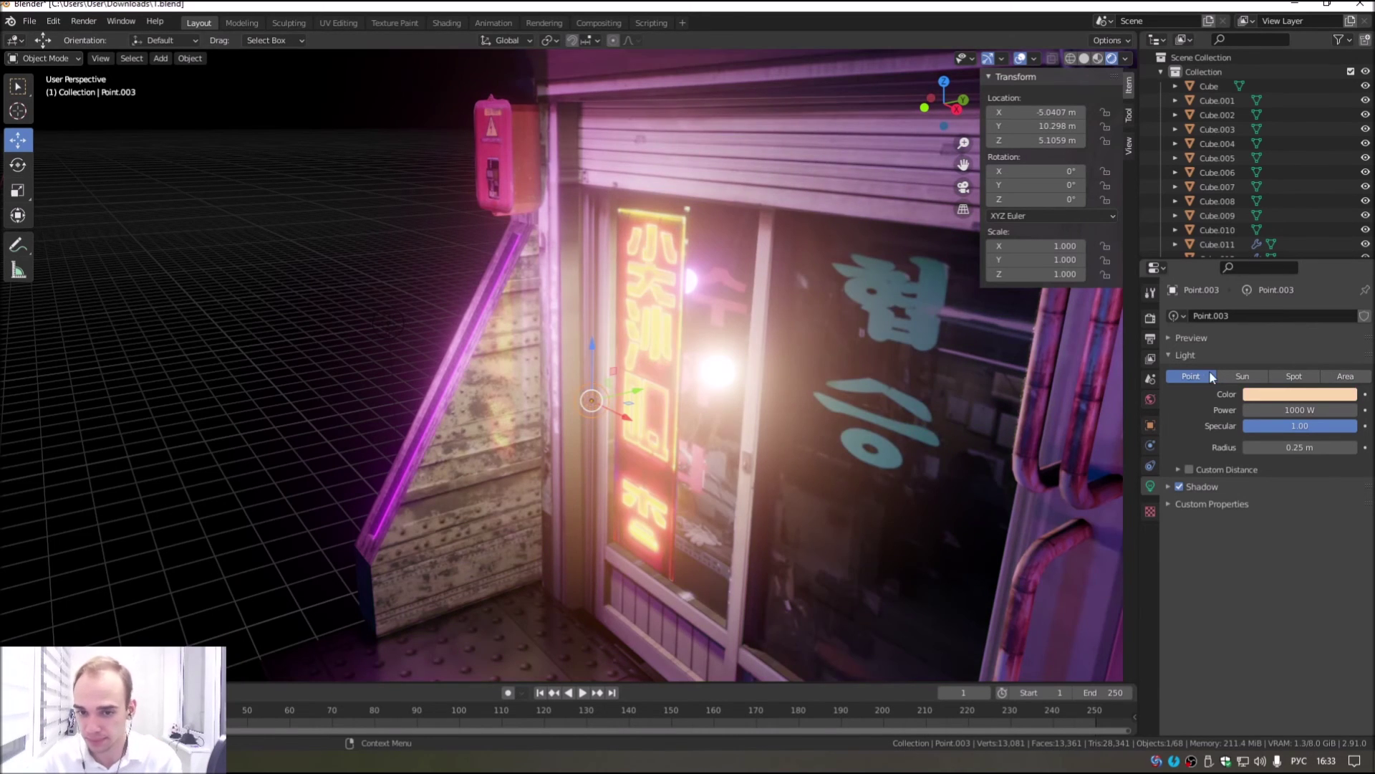
pyautogui.scroll(2, 788, 358)
pyautogui.click(1308, 396)
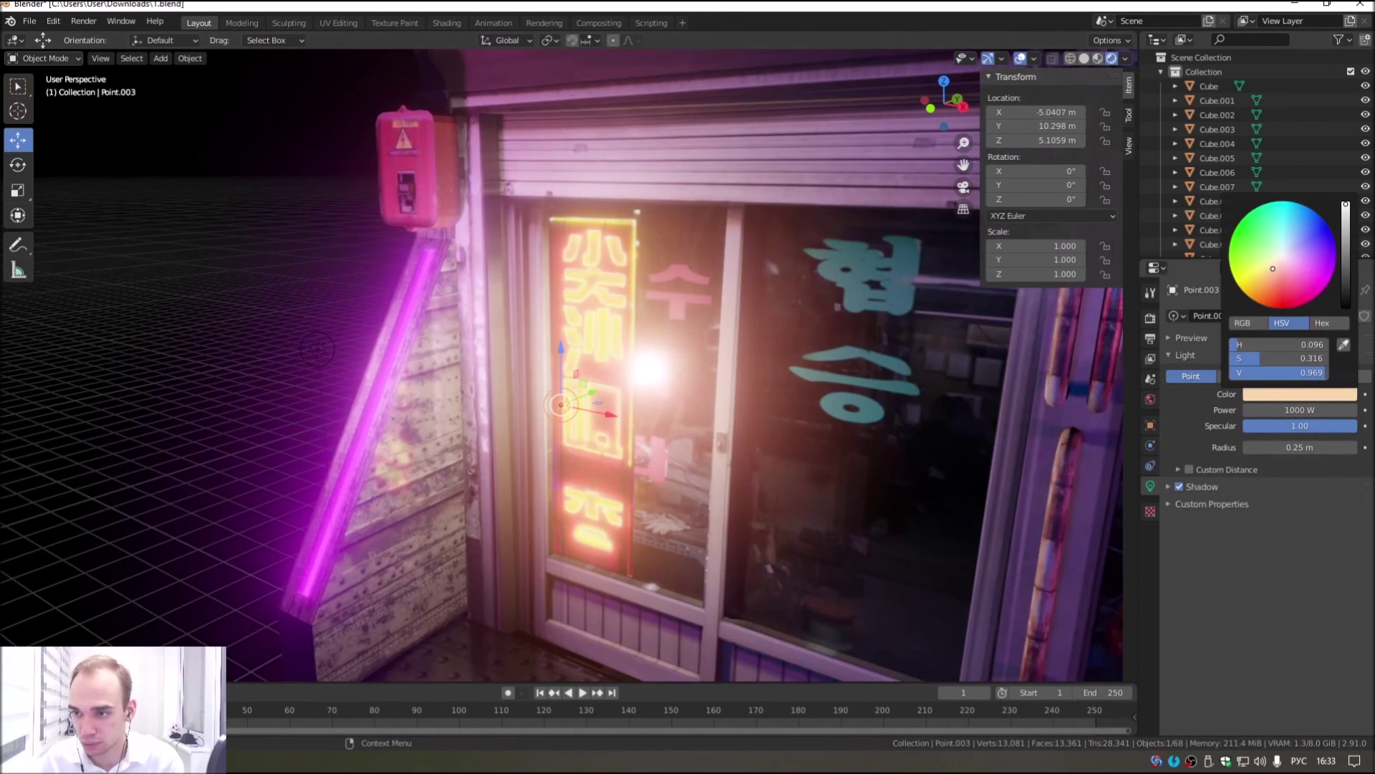
pyautogui.click(1254, 299)
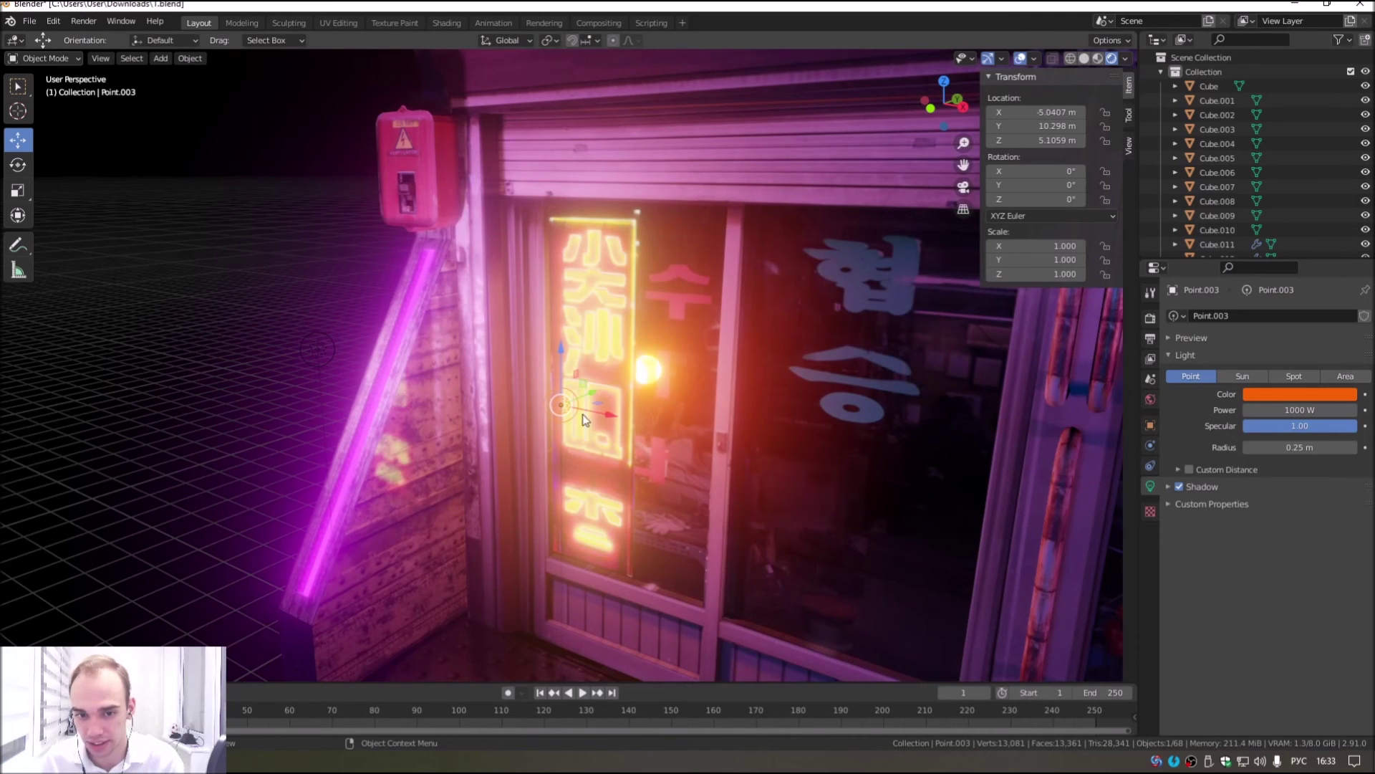
# Step: Tweak the pink lights' colours, softening the right-hand tube light to a paler pink
pyautogui.click(318, 350)
pyautogui.click(1300, 394)
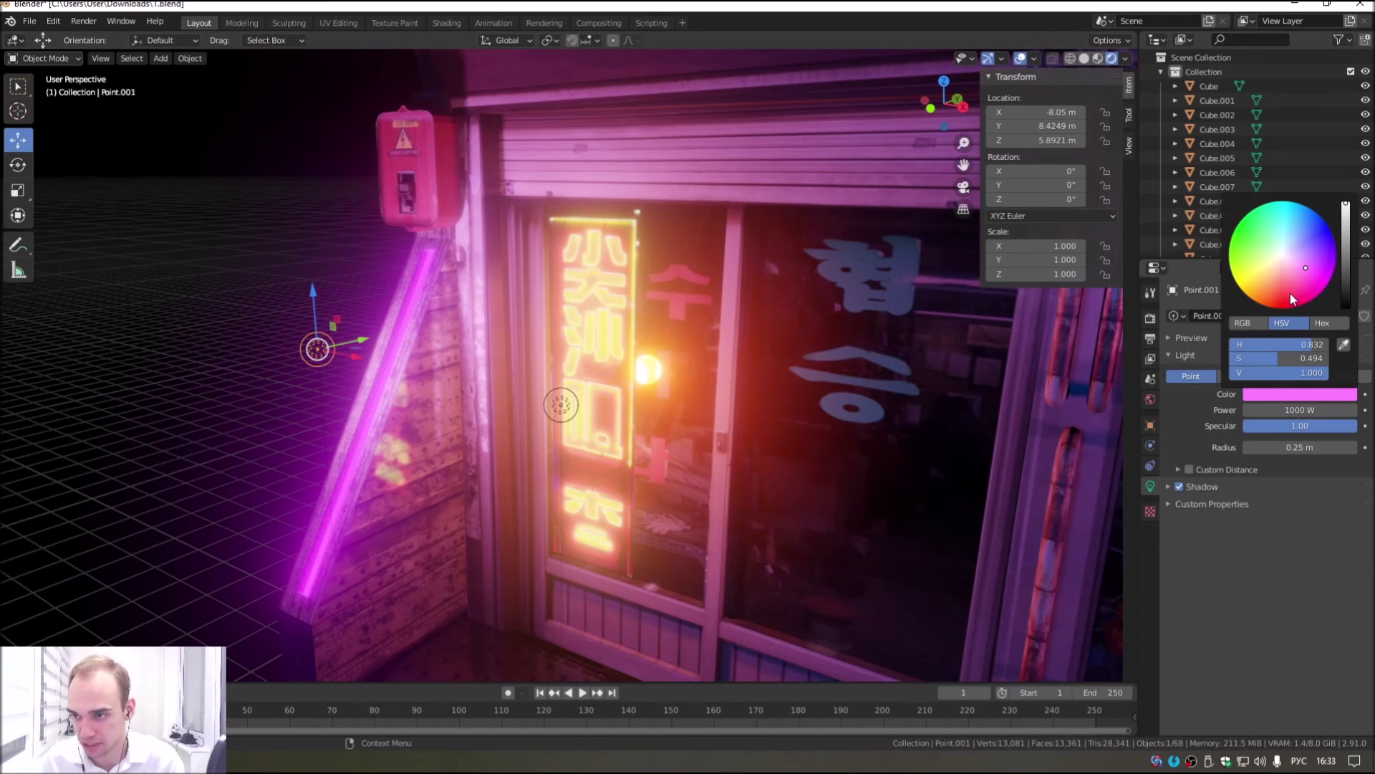
pyautogui.moveTo(559, 401); pyautogui.dragTo(684, 413, button='middle')
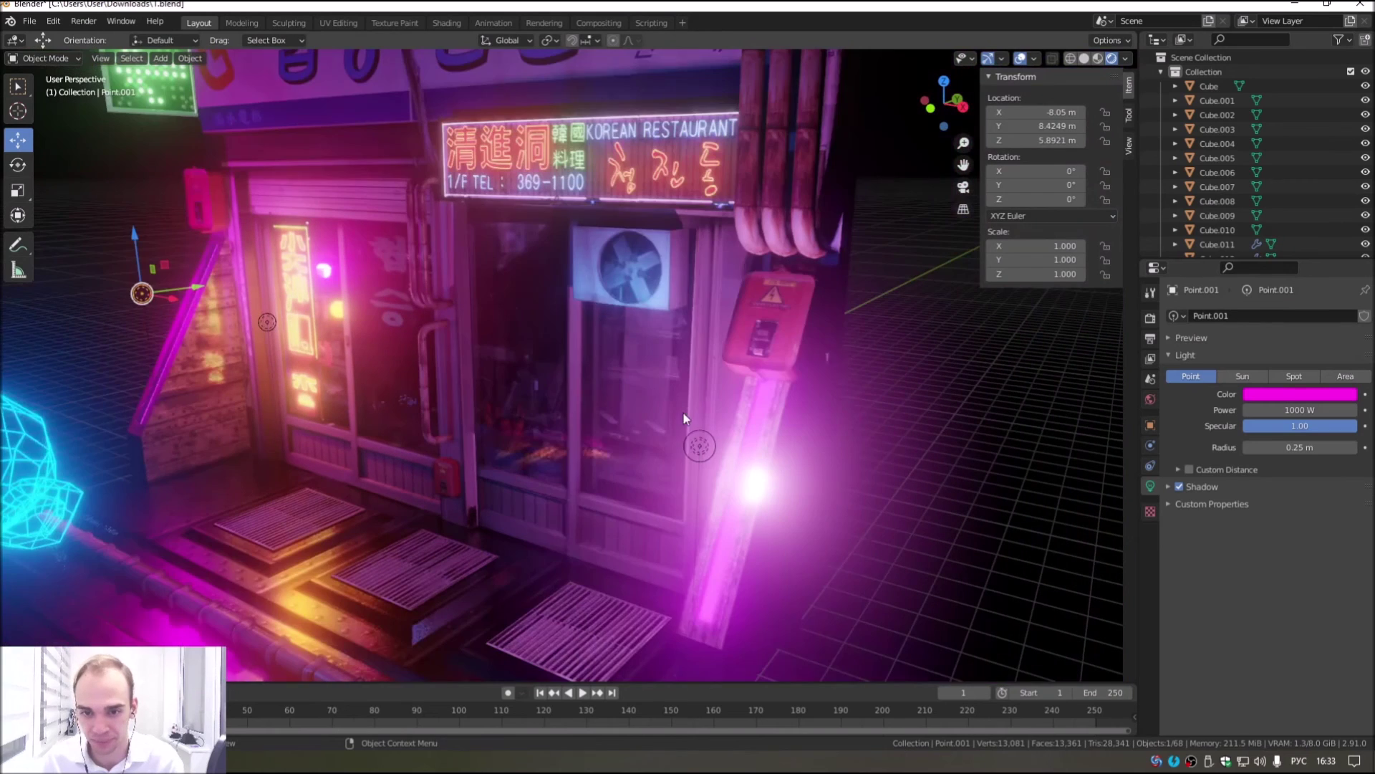
pyautogui.click(696, 444)
pyautogui.click(1287, 395)
pyautogui.moveTo(1324, 281)
pyautogui.mouseDown()
pyautogui.moveTo(1336, 261)
pyautogui.moveTo(1333, 274)
pyautogui.mouseUp()
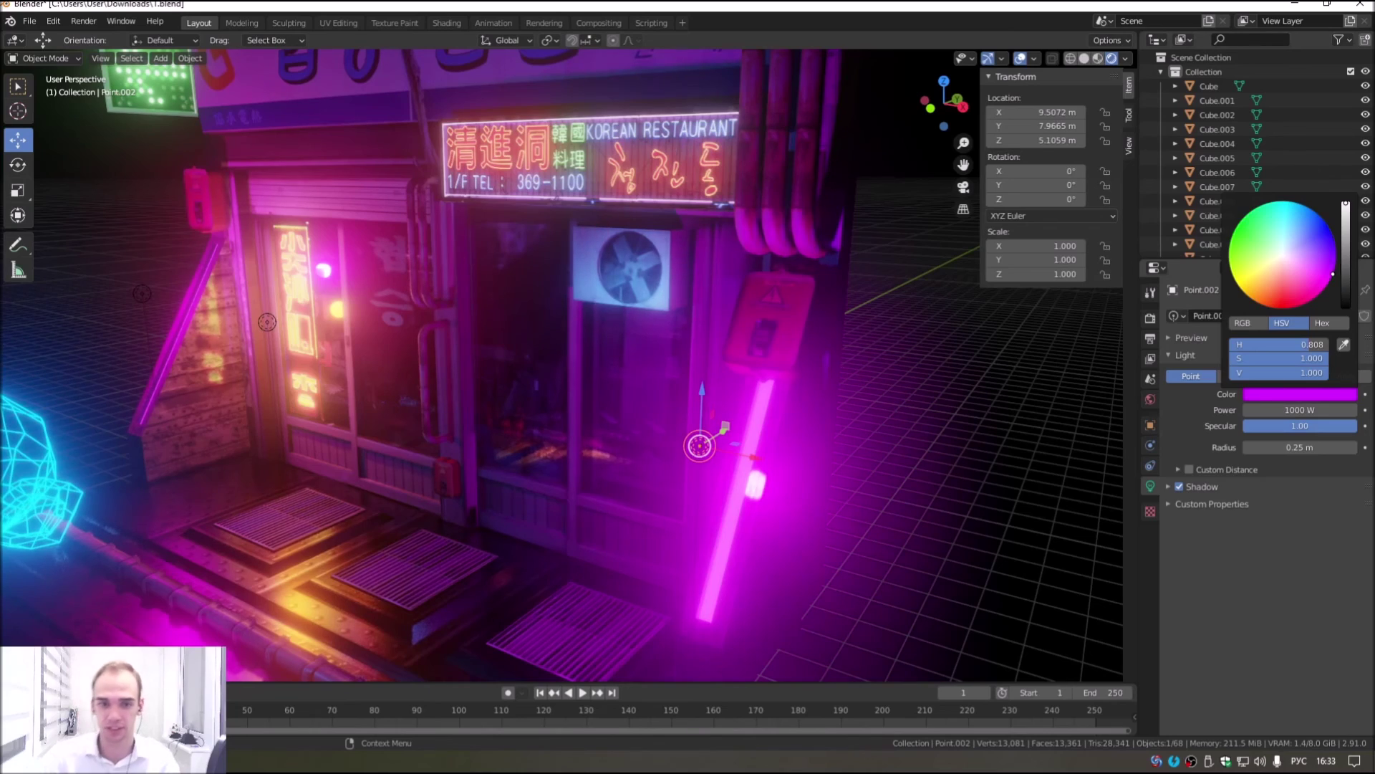
pyautogui.click(1319, 269)
pyautogui.scroll(-5, 841, 463)
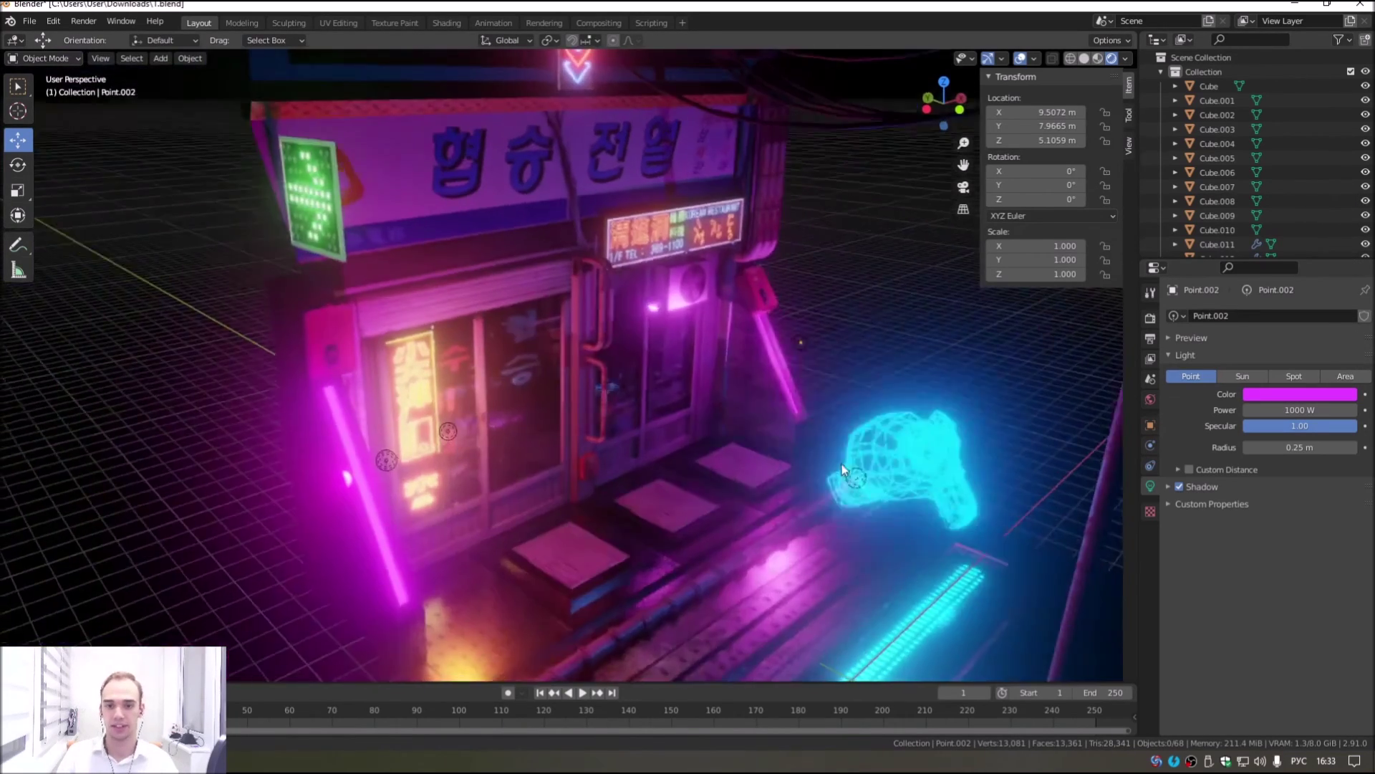
pyautogui.moveTo(841, 463); pyautogui.dragTo(614, 424, button='middle')
pyautogui.scroll(3, 344, 441)
# Step: Duplicate the orange light and slide the copy along X under the restaurant sign
pyautogui.click(383, 425)
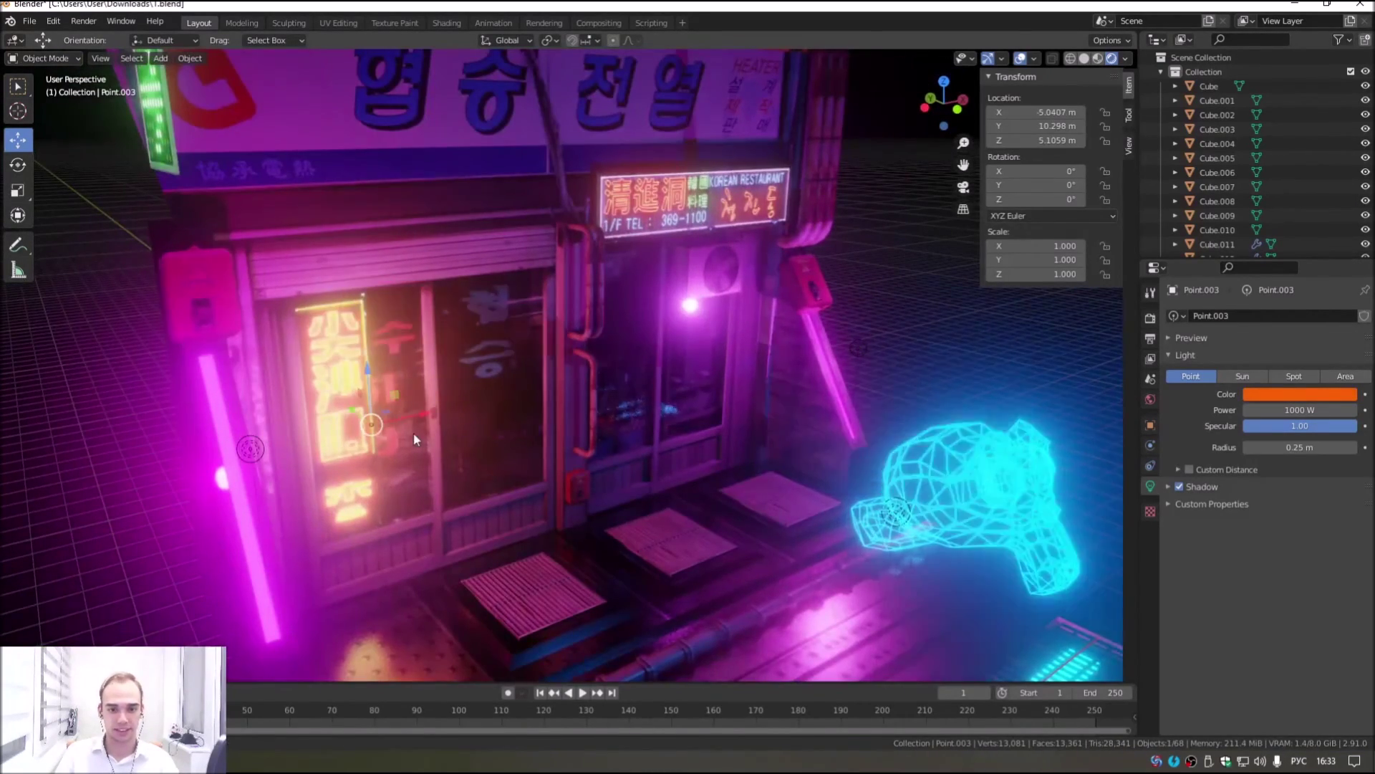
pyautogui.moveTo(414, 432); pyautogui.dragTo(333, 437, button='middle')
pyautogui.hotkey('shift', 'd')
pyautogui.click(372, 459)
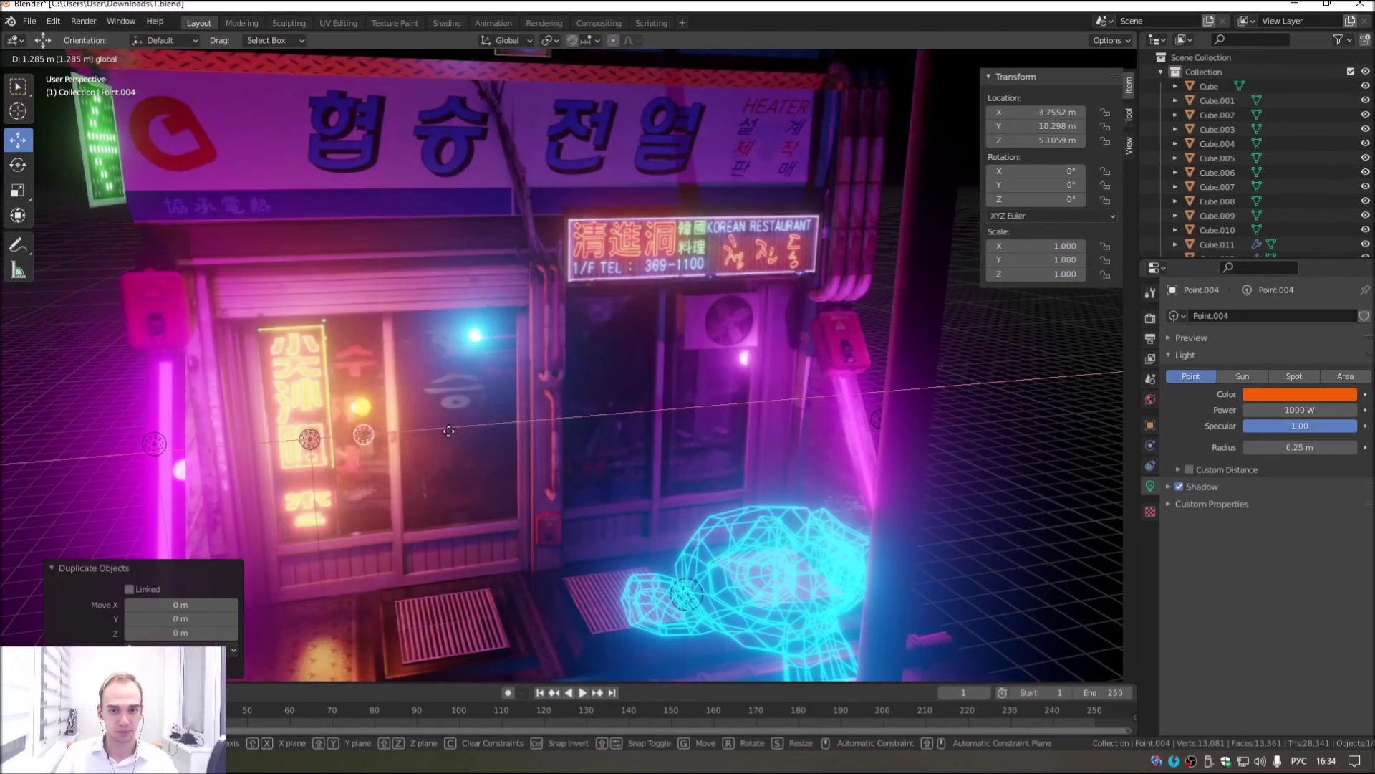
pyautogui.press('g')
pyautogui.press('x')
pyautogui.click(727, 358)
# Step: Raise the copy to sign height, just in front of the KOREAN RESTAURANT sign
pyautogui.press('g')
pyautogui.press('z')
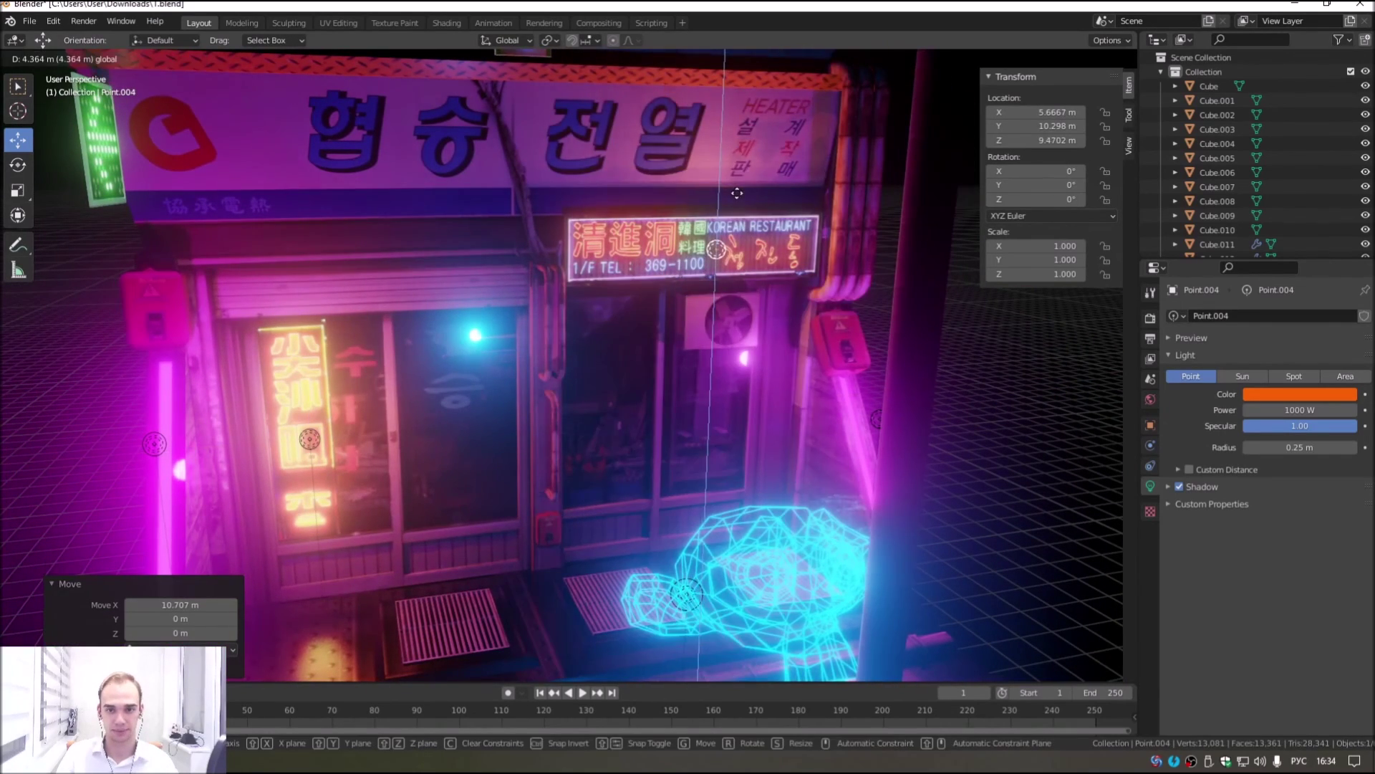
pyautogui.click(734, 202)
pyautogui.moveTo(735, 202); pyautogui.dragTo(725, 267, button='middle')
pyautogui.press('g')
pyautogui.press('y')
pyautogui.click(728, 274)
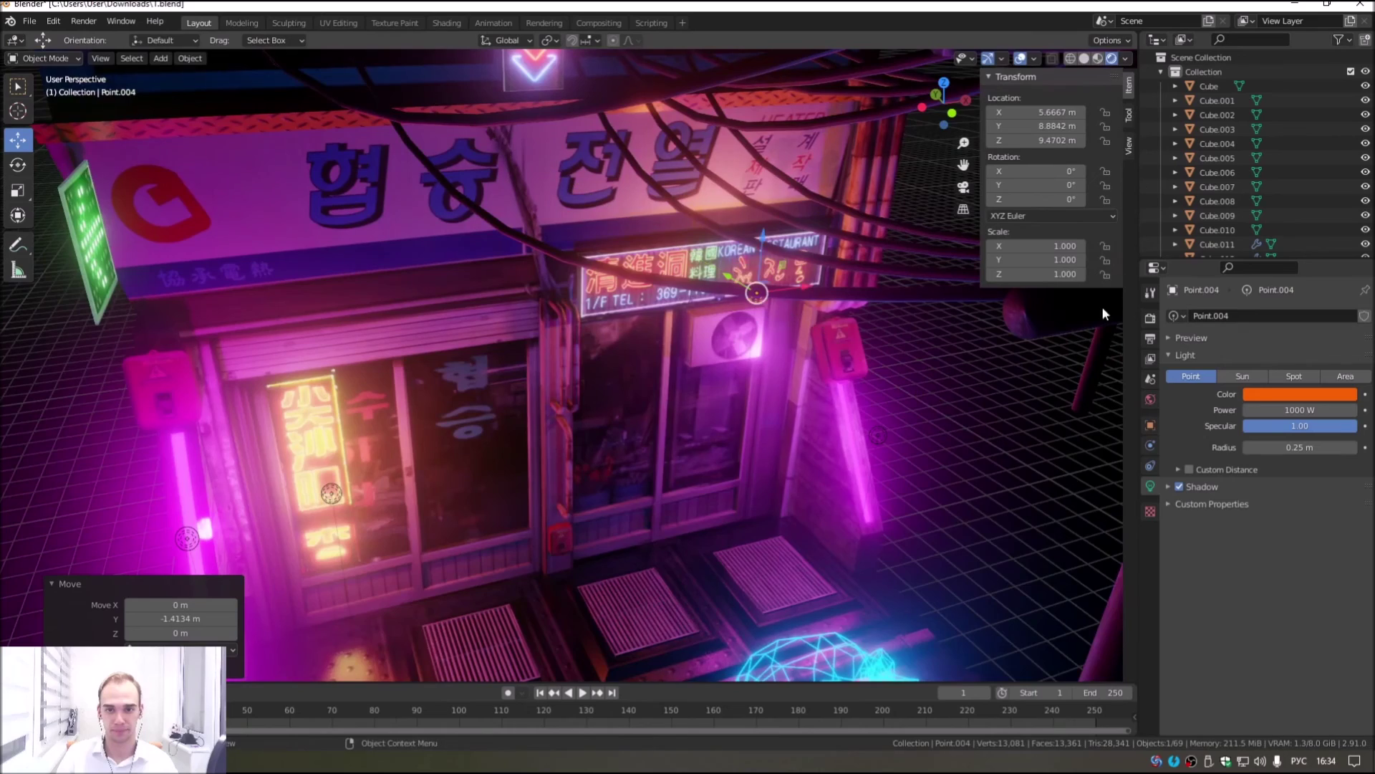
pyautogui.moveTo(993, 293); pyautogui.dragTo(835, 308, button='middle')
pyautogui.scroll(3, 751, 416)
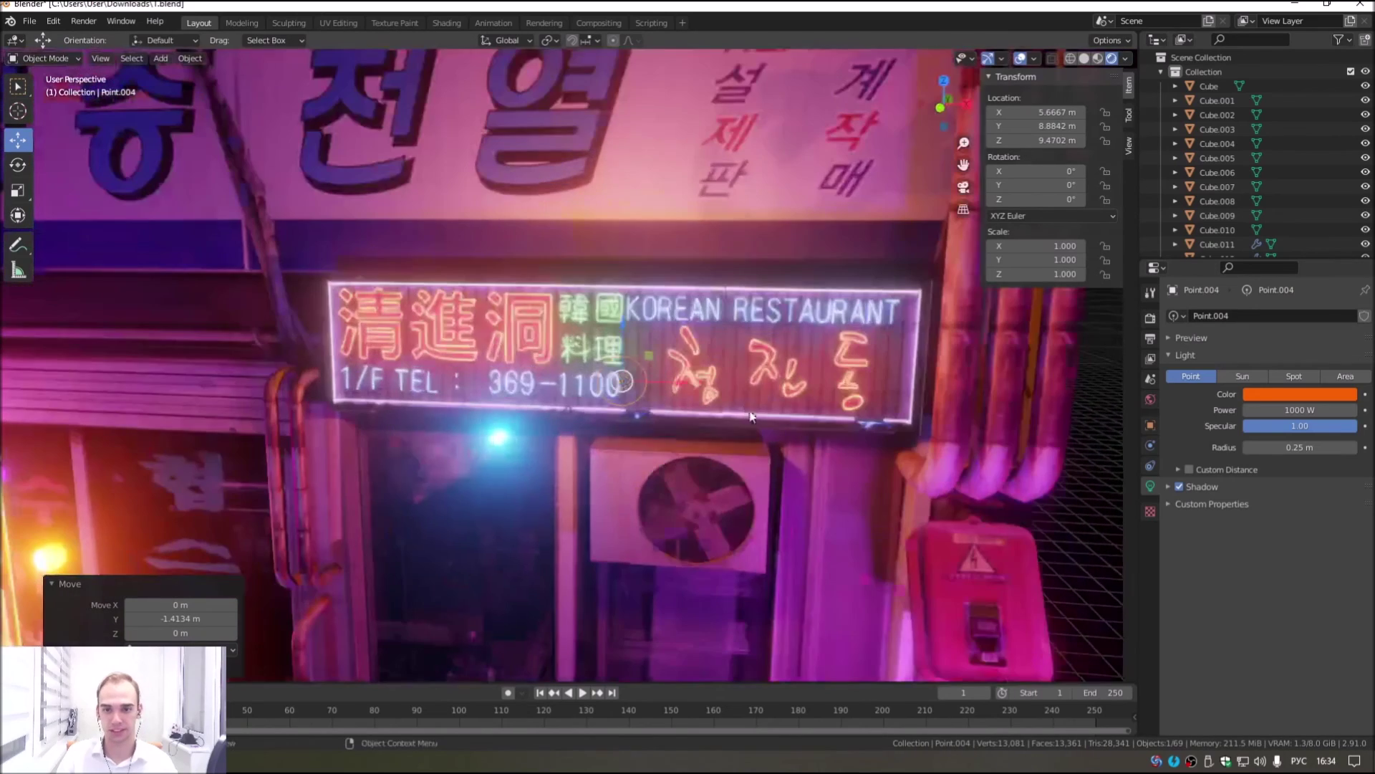
# Step: Make the restaurant sign light (Point.004) light blue
pyautogui.click(1299, 395)
pyautogui.click(1293, 232)
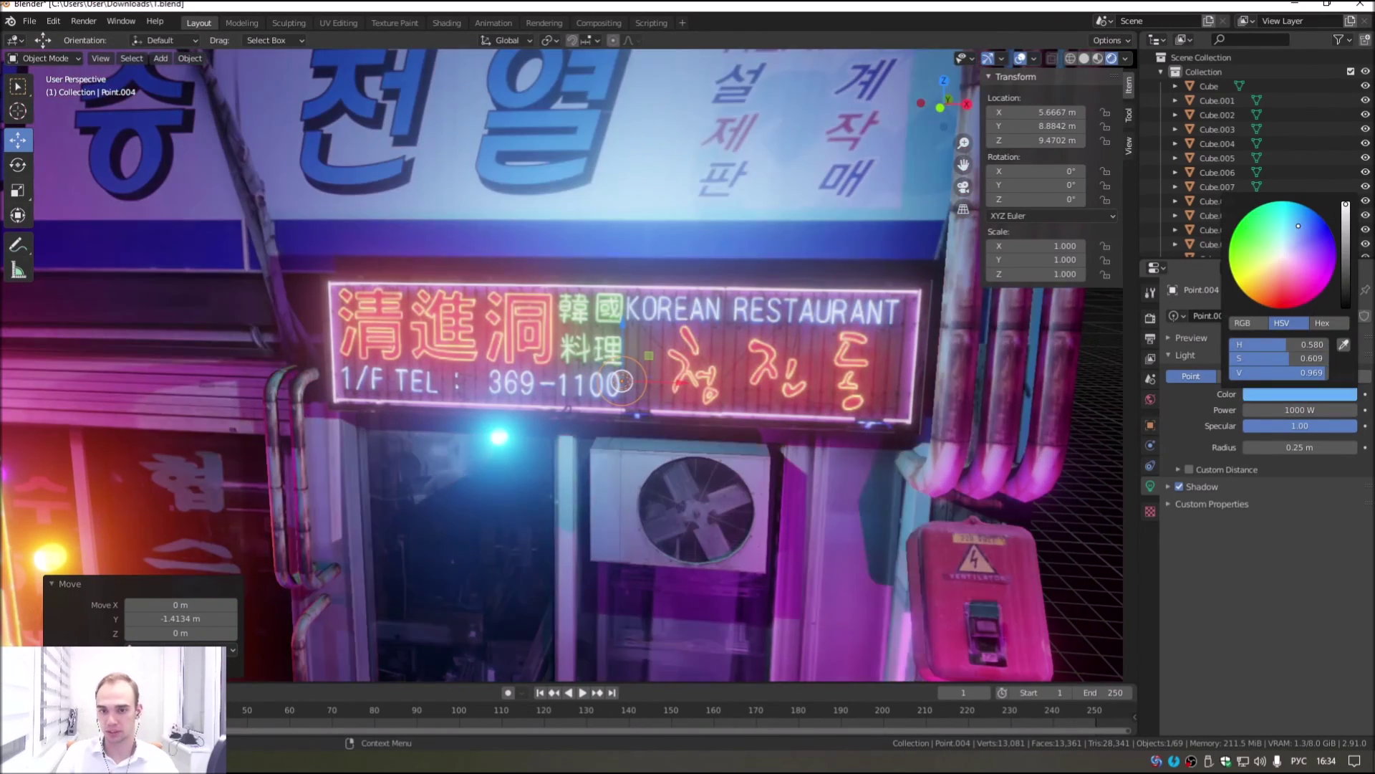
pyautogui.scroll(-5, 724, 304)
pyautogui.moveTo(725, 304)
pyautogui.mouseDown(button='middle')
pyautogui.moveTo(664, 415)
pyautogui.moveTo(591, 445)
pyautogui.mouseUp(button='middle')
# Step: Duplicate the light blue light and move the copy higher up the facade
pyautogui.hotkey('shift', 'd')
pyautogui.rightClick(591, 445)
pyautogui.moveTo(532, 440); pyautogui.dragTo(533, 301)
pyautogui.moveTo(534, 301)
pyautogui.mouseDown(button='middle')
pyautogui.moveTo(523, 268)
pyautogui.moveTo(607, 369)
pyautogui.mouseUp(button='middle')
pyautogui.moveTo(617, 393)
pyautogui.mouseDown()
pyautogui.moveTo(380, 328)
pyautogui.moveTo(355, 365)
pyautogui.moveTo(379, 426)
pyautogui.moveTo(358, 444)
pyautogui.mouseUp()
pyautogui.scroll(5, 358, 444)
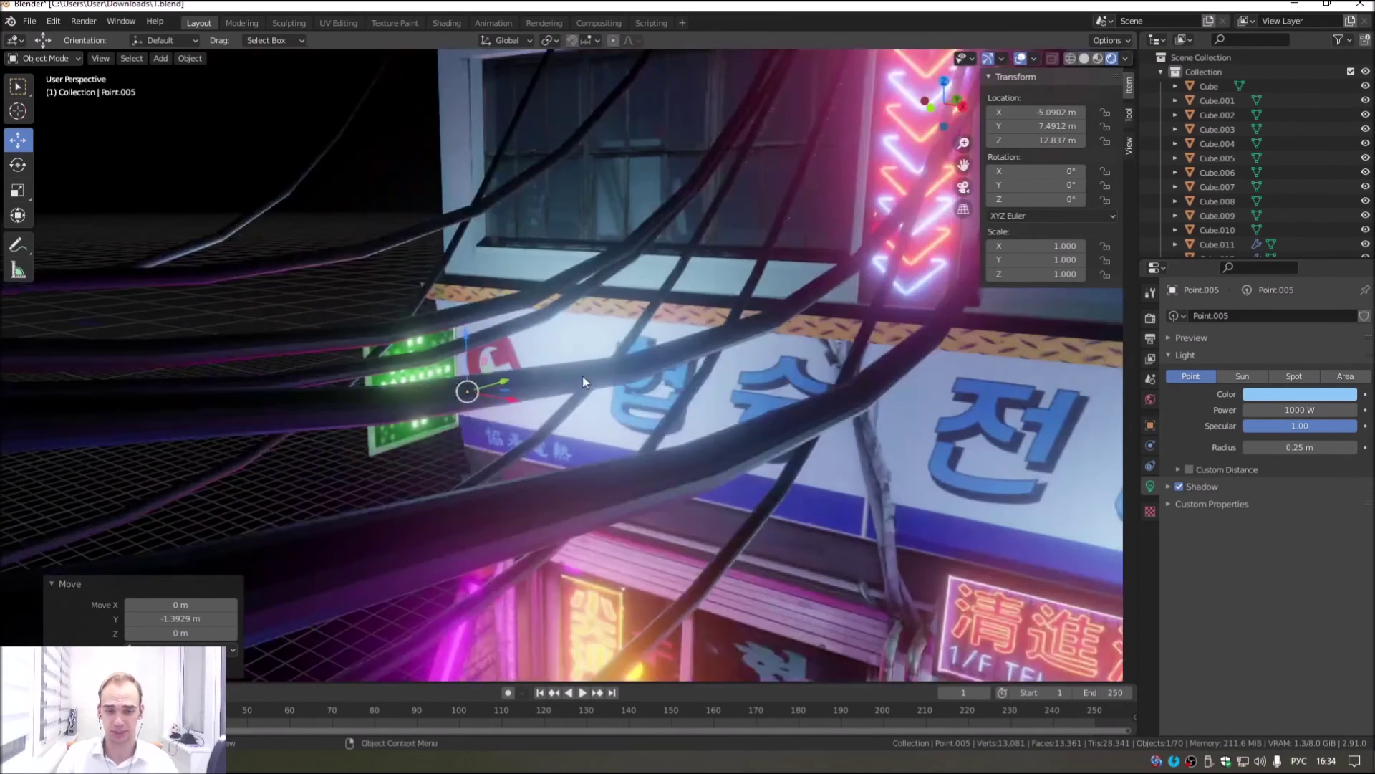
# Step: Make Point.005 green and slide it along X beside the green arrow sign
pyautogui.click(1279, 392)
pyautogui.click(1285, 291)
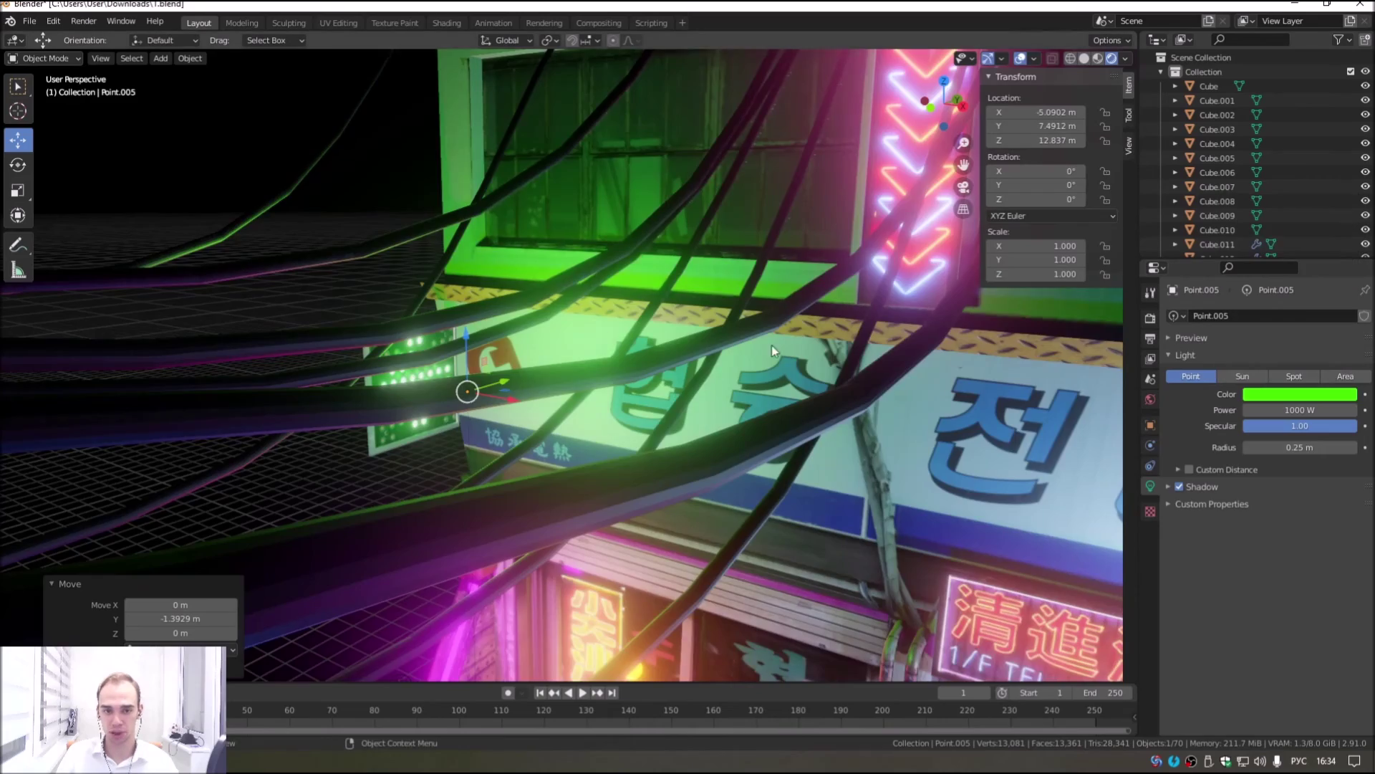
pyautogui.scroll(-5, 772, 345)
pyautogui.moveTo(771, 345)
pyautogui.mouseDown(button='middle')
pyautogui.moveTo(526, 406)
pyautogui.moveTo(460, 341)
pyautogui.moveTo(471, 351)
pyautogui.mouseUp(button='middle')
pyautogui.press('g')
pyautogui.press('x')
pyautogui.click(526, 406)
# Step: Lower the green light along Z and set its Y depth at the arrow sign
pyautogui.press('g')
pyautogui.press('z')
pyautogui.click(423, 344)
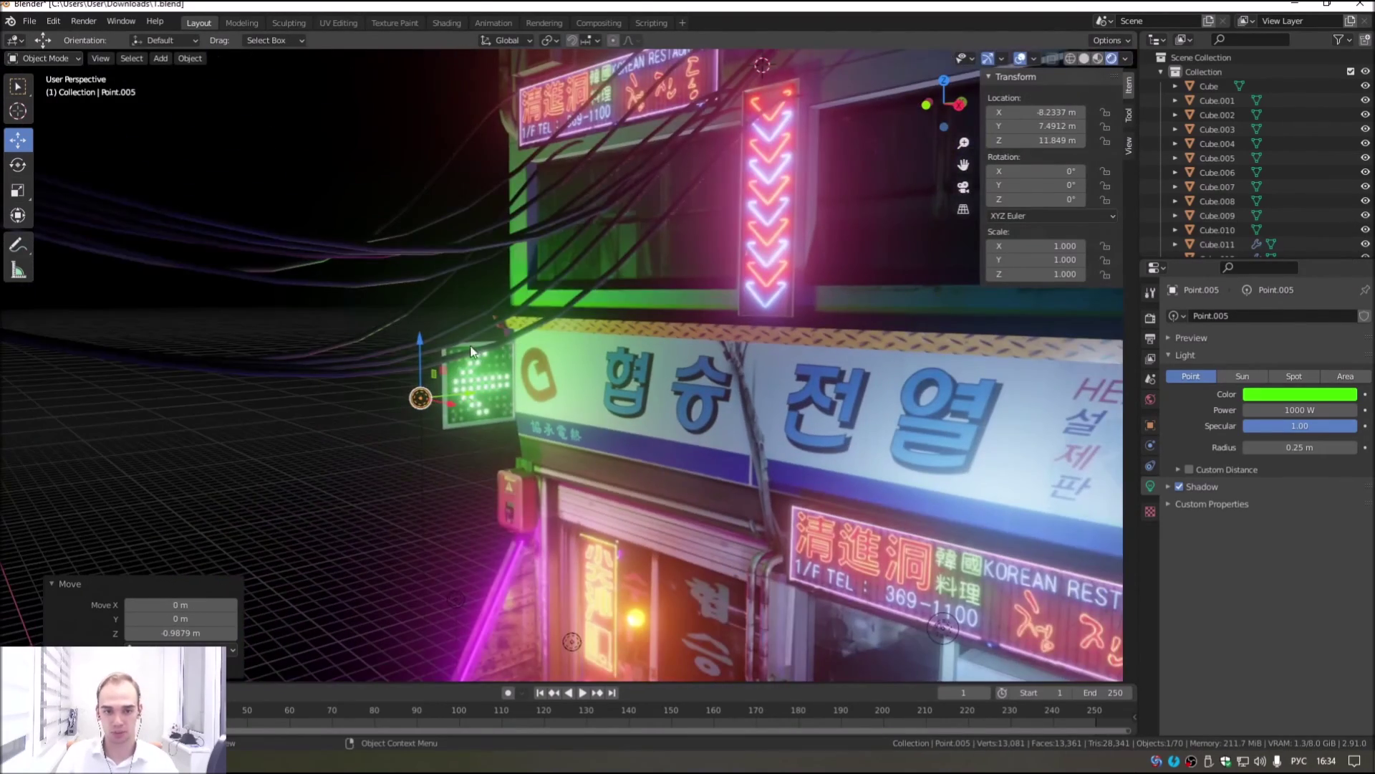
pyautogui.scroll(-3, 455, 401)
pyautogui.press('g')
pyautogui.press('y')
pyautogui.click(459, 398)
pyautogui.moveTo(458, 398)
pyautogui.mouseDown(button='middle')
pyautogui.moveTo(563, 418)
pyautogui.moveTo(518, 415)
pyautogui.mouseUp(button='middle')
# Step: Duplicate the green light and move the copy up to the right green arrow sign
pyautogui.hotkey('shift', 'd')
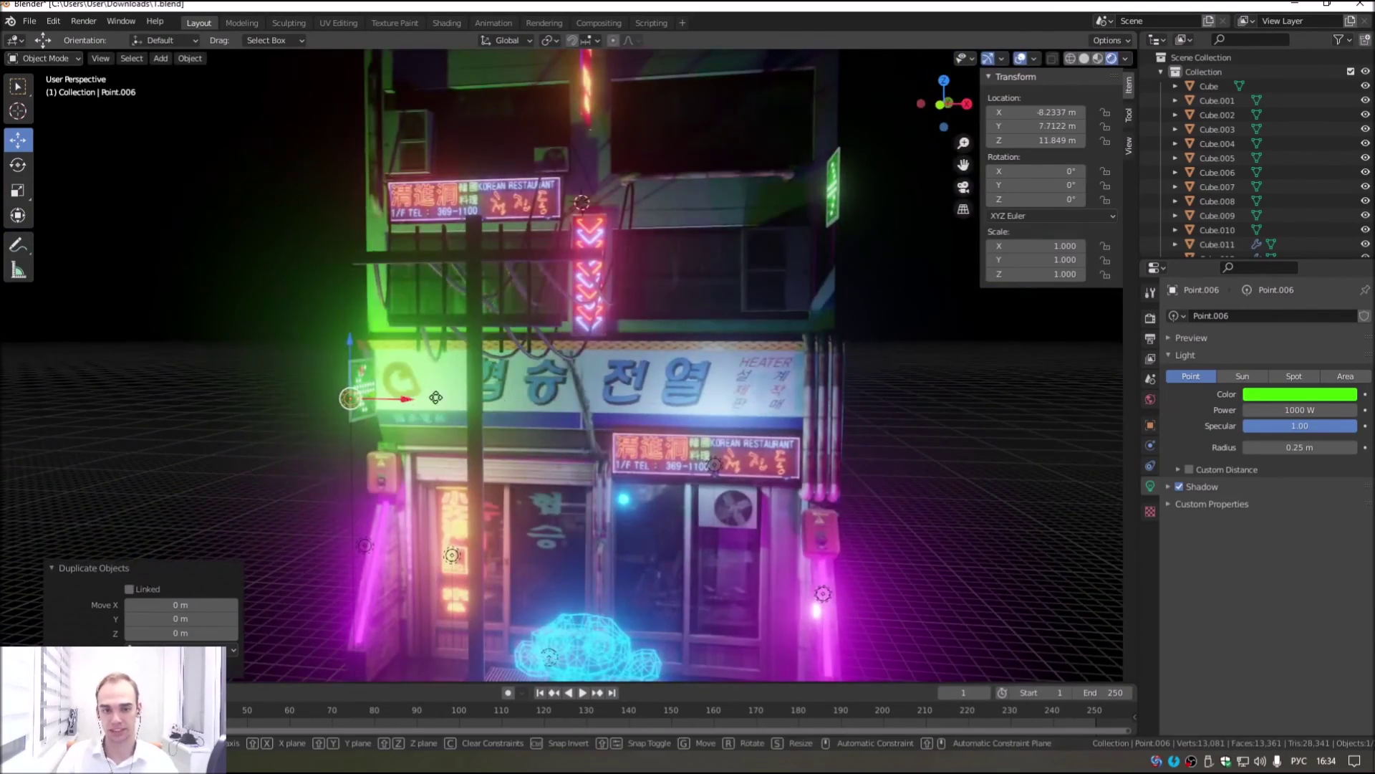
pyautogui.click(866, 430)
pyautogui.moveTo(865, 430)
pyautogui.mouseDown(button='middle')
pyautogui.moveTo(851, 461)
pyautogui.moveTo(809, 365)
pyautogui.mouseUp(button='middle')
pyautogui.press('g')
pyautogui.press('z')
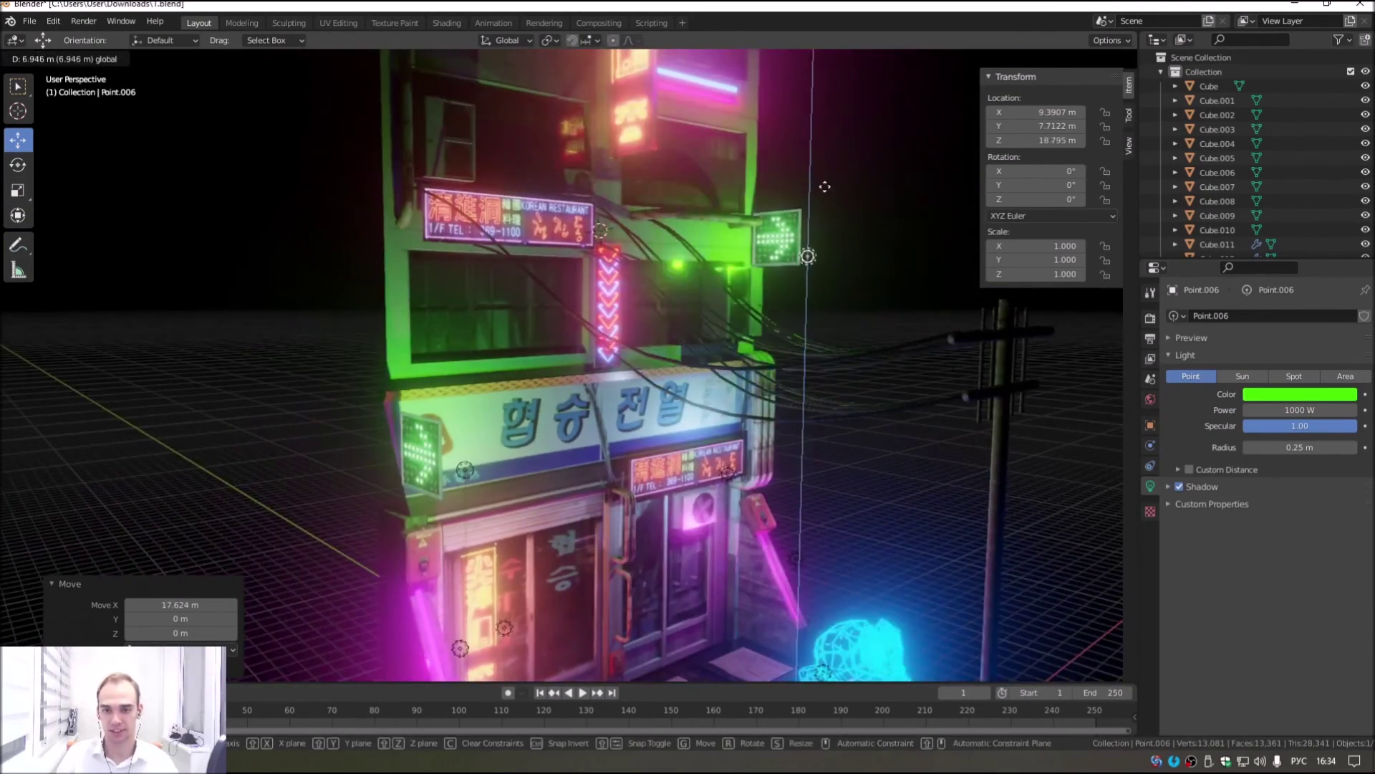
pyautogui.click(846, 239)
pyautogui.moveTo(847, 240)
pyautogui.mouseDown(button='middle')
pyautogui.moveTo(843, 284)
pyautogui.moveTo(866, 292)
pyautogui.moveTo(826, 315)
pyautogui.moveTo(888, 376)
pyautogui.moveTo(901, 479)
pyautogui.mouseUp(button='middle')
pyautogui.press('g')
pyautogui.press('x')
pyautogui.click(841, 285)
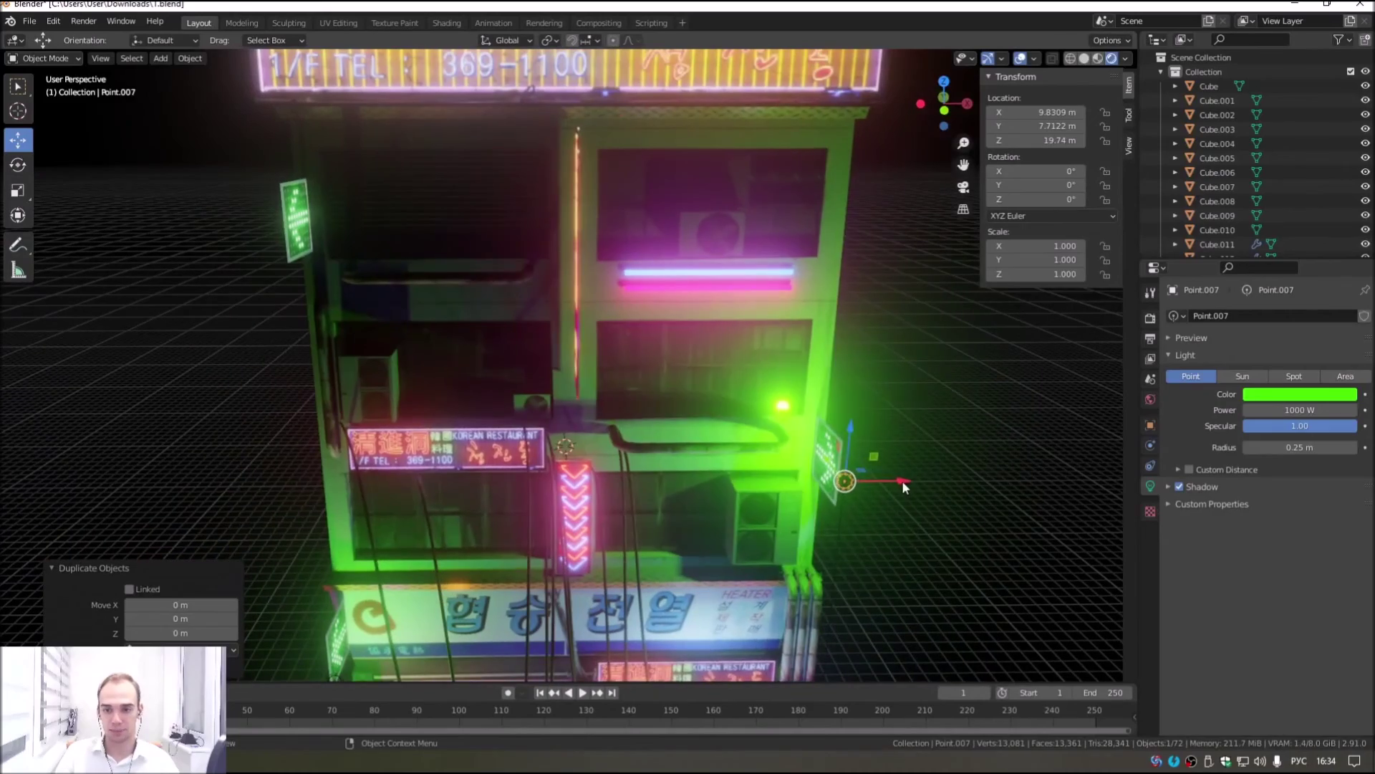
# Step: Add another green copy on the building's other side, raised to the top arrow sign
pyautogui.hotkey('shift', 'd')
pyautogui.press('x')
pyautogui.click(364, 401)
pyautogui.moveTo(304, 433); pyautogui.dragTo(313, 265)
pyautogui.moveTo(312, 265)
pyautogui.mouseDown(button='middle')
pyautogui.moveTo(315, 252)
pyautogui.moveTo(467, 364)
pyautogui.moveTo(845, 470)
pyautogui.moveTo(592, 360)
pyautogui.moveTo(604, 380)
pyautogui.mouseUp(button='middle')
pyautogui.scroll(-3, 845, 469)
pyautogui.scroll(-3, 845, 469)
pyautogui.scroll(5, 591, 360)
pyautogui.scroll(-2, 591, 360)
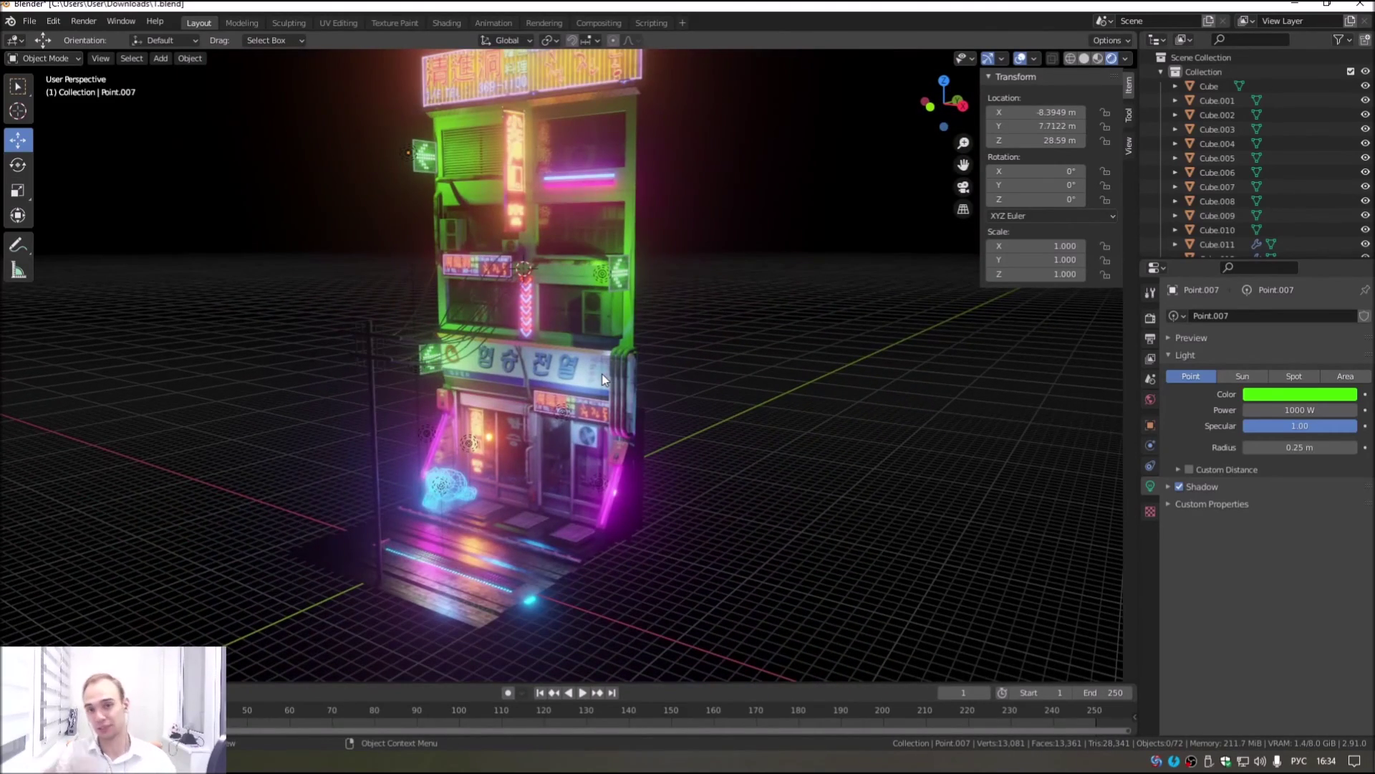
pyautogui.moveTo(611, 385)
pyautogui.mouseDown(button='middle')
pyautogui.moveTo(540, 335)
pyautogui.moveTo(544, 360)
pyautogui.moveTo(548, 338)
pyautogui.moveTo(566, 345)
pyautogui.moveTo(552, 363)
pyautogui.mouseUp(button='middle')
pyautogui.scroll(3, 391, 308)
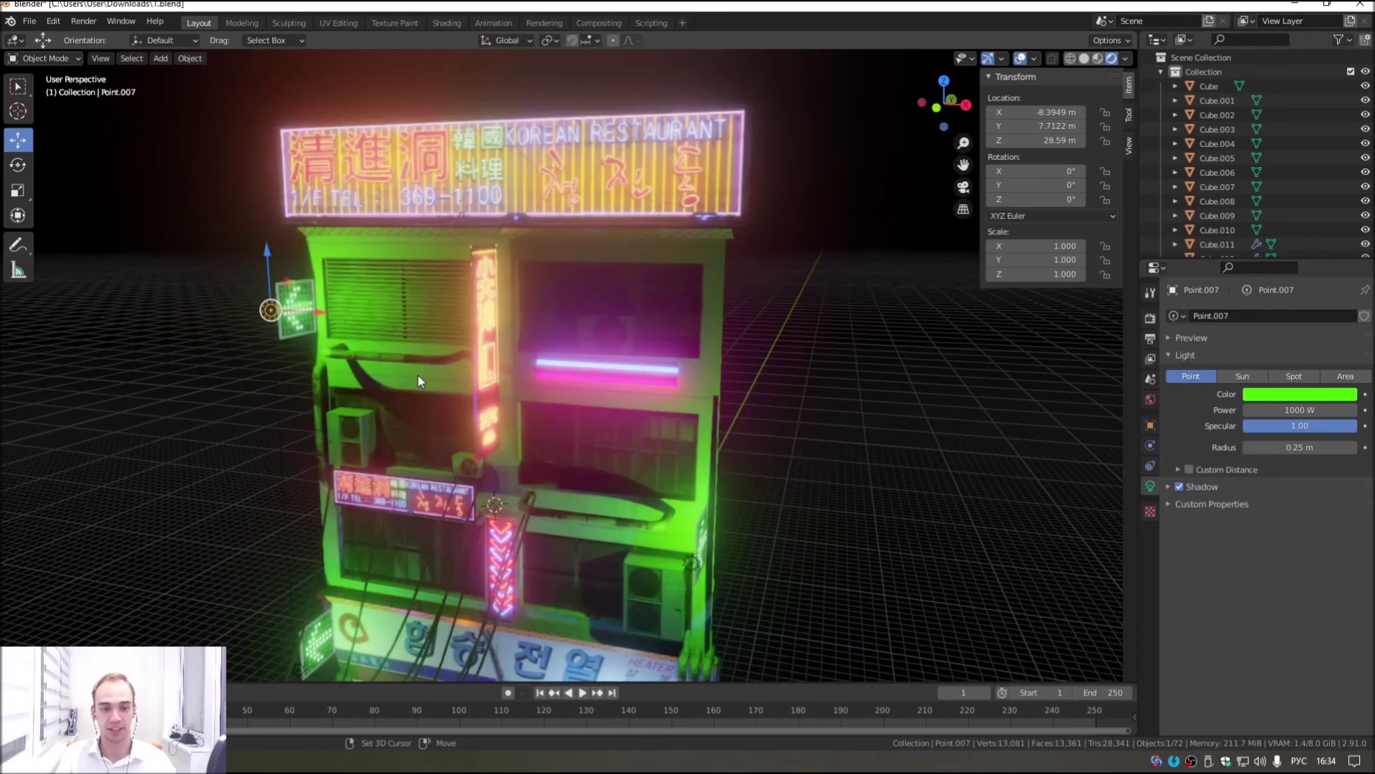
# Step: Duplicate the green light, lower it slightly, and make the copy a 100 W blue light
pyautogui.hotkey('shift', 'd')
pyautogui.press('g')
pyautogui.click(644, 368)
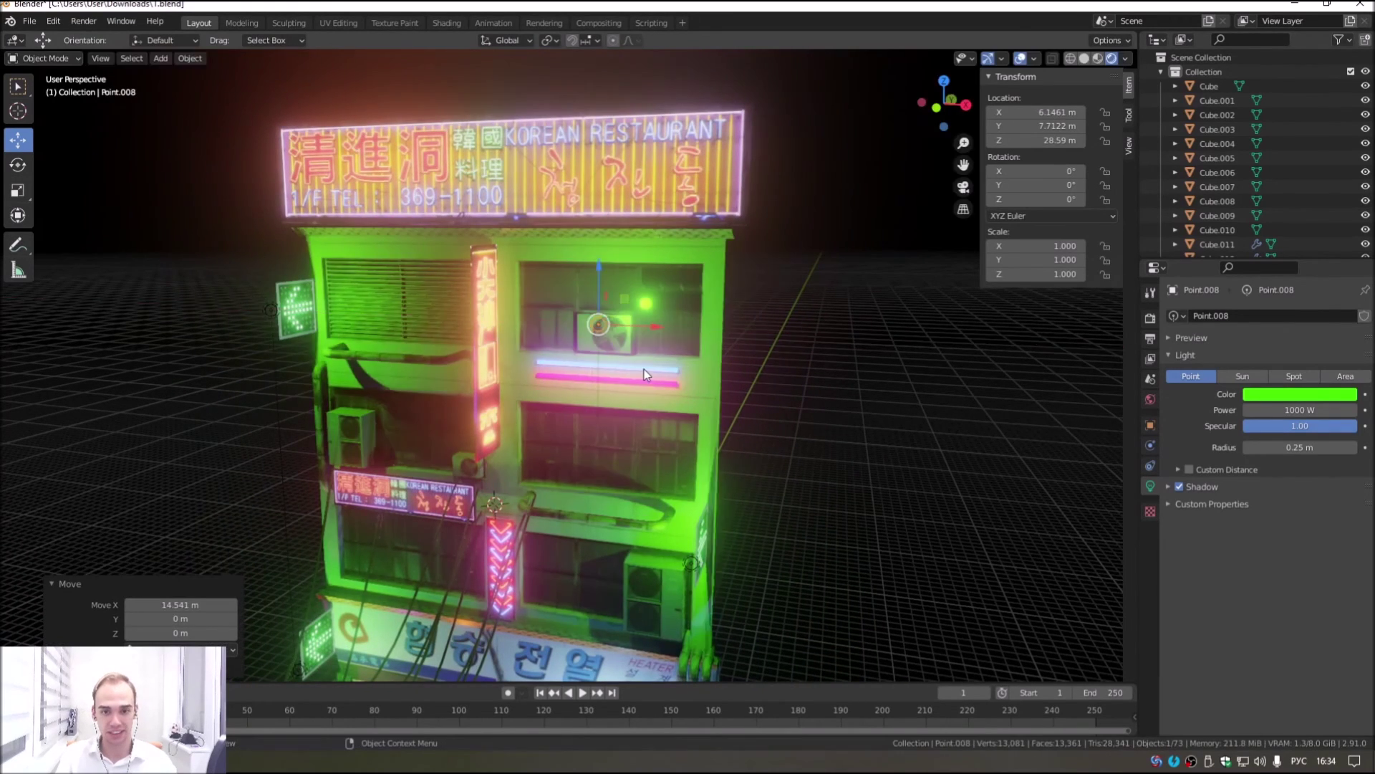
pyautogui.scroll(3, 643, 368)
pyautogui.press('g')
pyautogui.press('z')
pyautogui.press('Return')
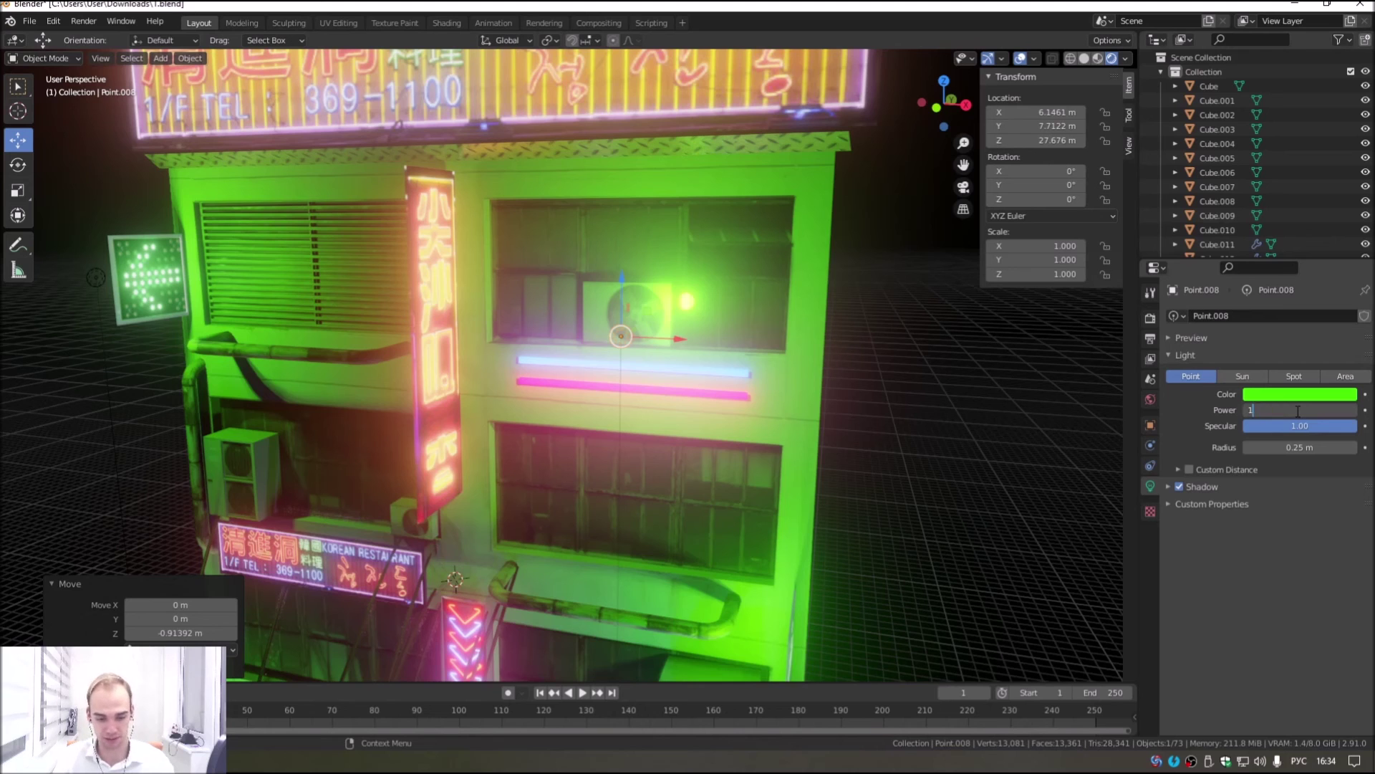
pyautogui.write('00')
pyautogui.press('Return')
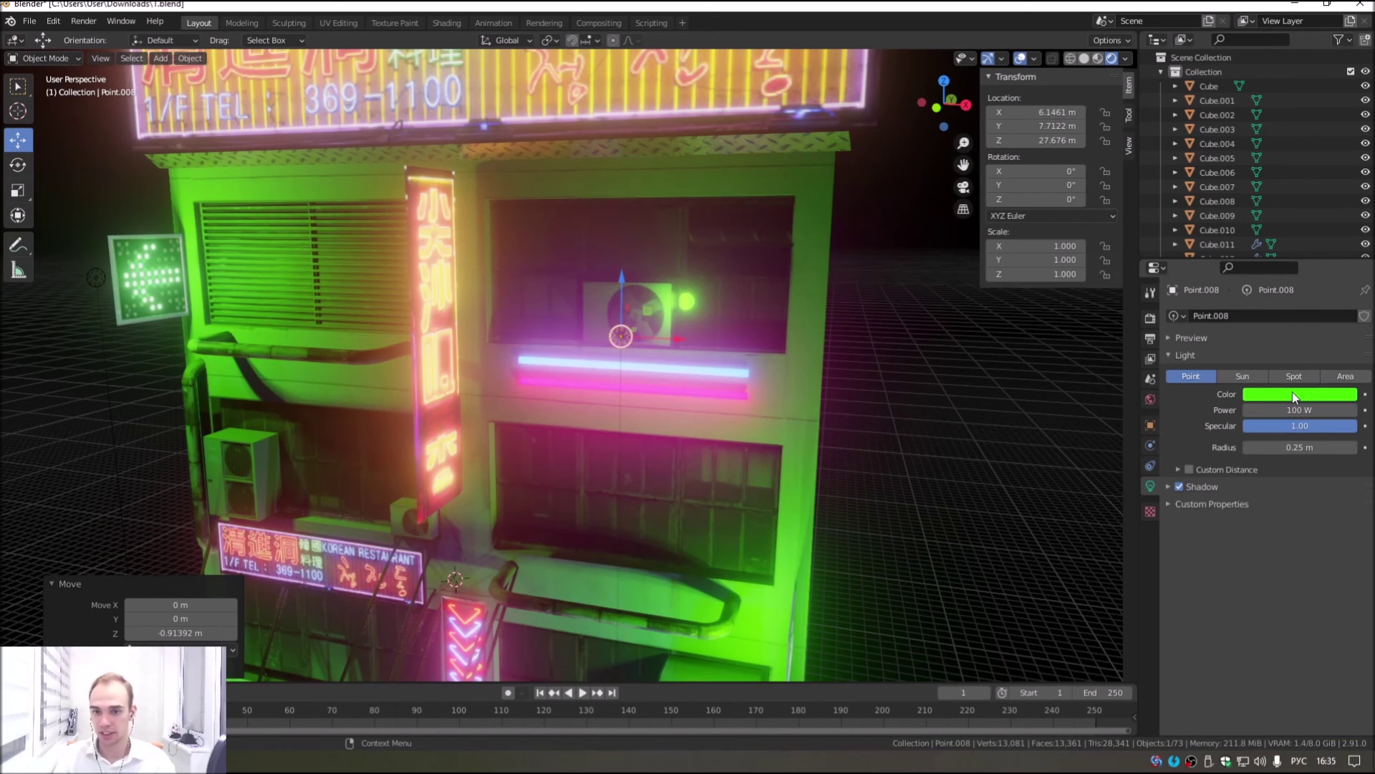
pyautogui.click(1293, 392)
pyautogui.moveTo(1301, 238); pyautogui.dragTo(1313, 210)
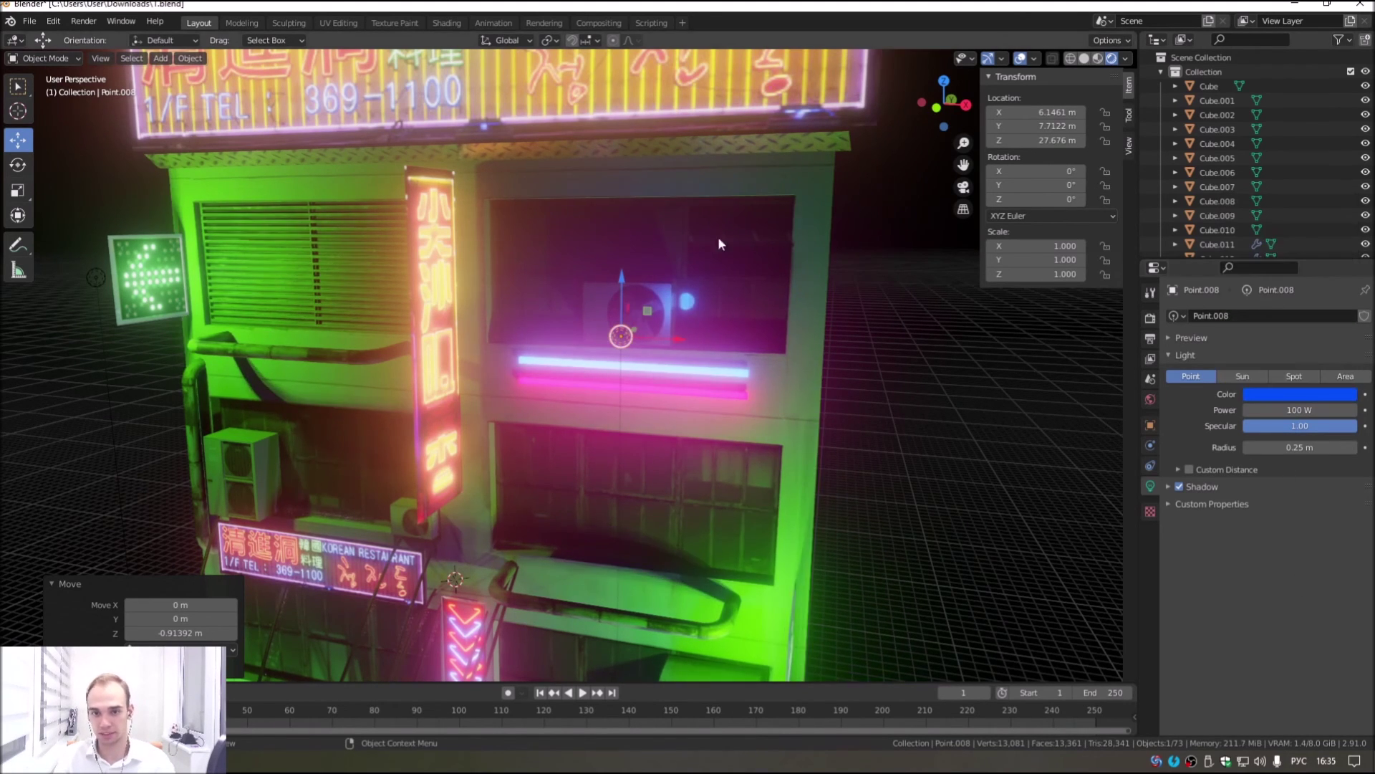
# Step: Copy the blue light lower beside the neon strip and colour it magenta
pyautogui.hotkey('shift', 'd')
pyautogui.press('z')
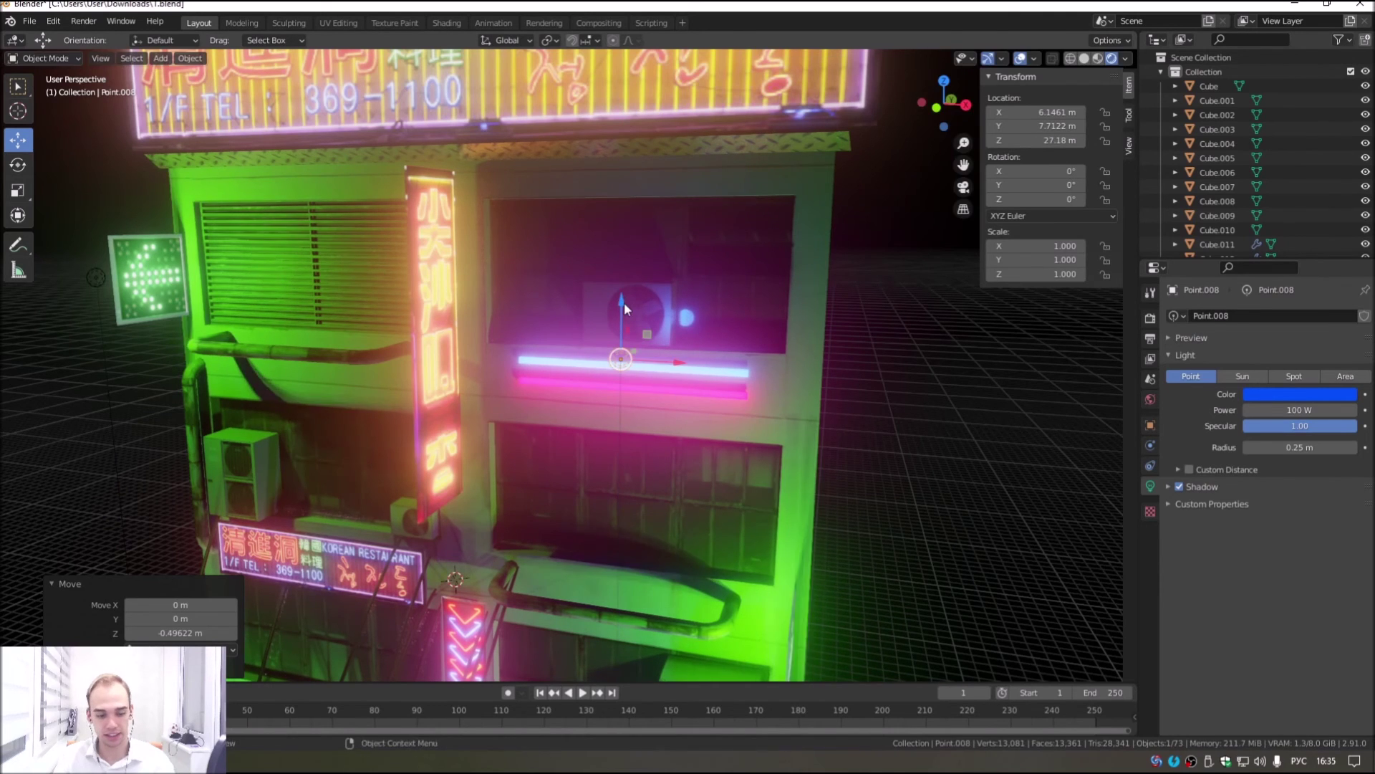
pyautogui.click(622, 353)
pyautogui.click(1300, 394)
pyautogui.moveTo(1303, 288); pyautogui.dragTo(1329, 281)
# Step: Orbit around the facade and select the orange light by the storefront entrance
pyautogui.scroll(-3, 728, 362)
pyautogui.moveTo(728, 362)
pyautogui.mouseDown(button='middle')
pyautogui.moveTo(702, 372)
pyautogui.moveTo(770, 406)
pyautogui.moveTo(569, 446)
pyautogui.mouseUp(button='middle')
pyautogui.click(771, 407)
pyautogui.scroll(2, 570, 446)
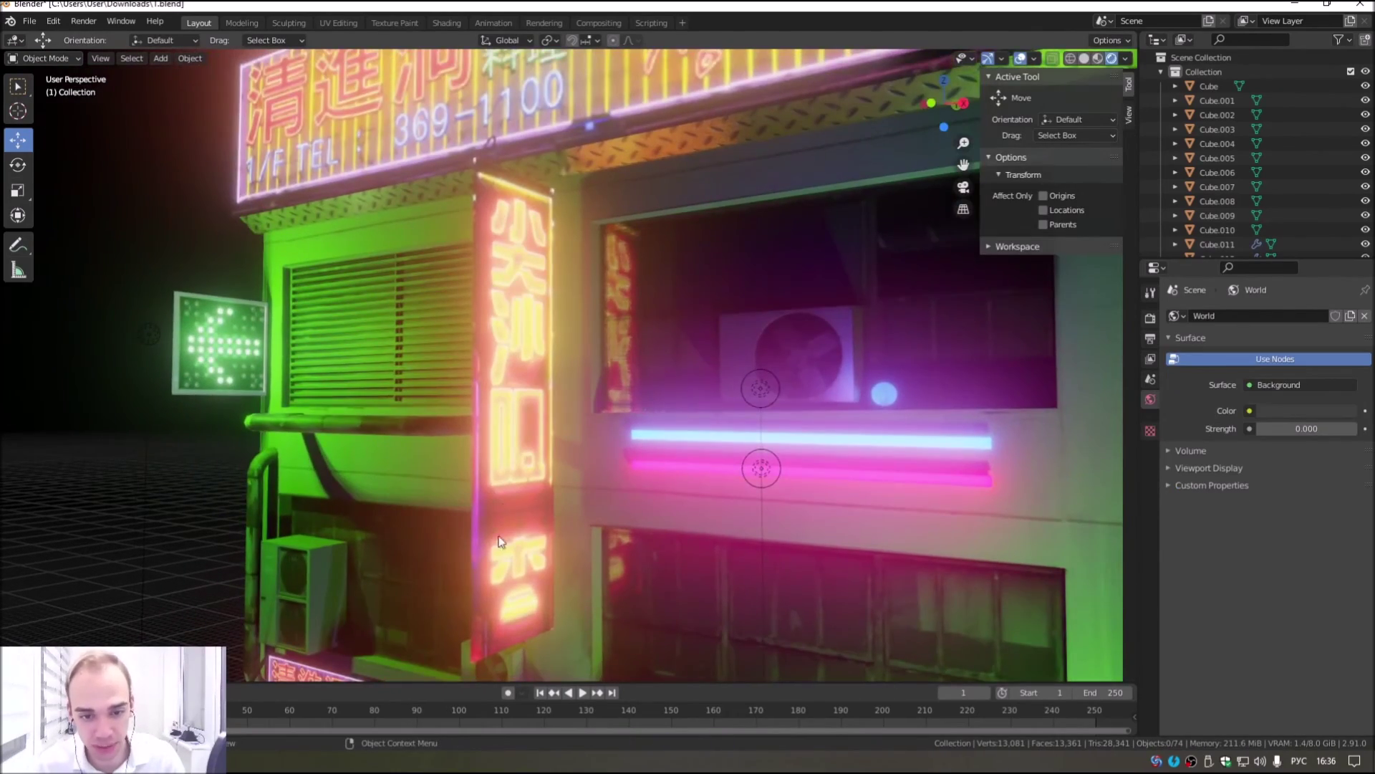
pyautogui.scroll(-2, 541, 351)
pyautogui.moveTo(568, 367)
pyautogui.mouseDown(button='middle')
pyautogui.moveTo(542, 324)
pyautogui.moveTo(548, 302)
pyautogui.mouseUp(button='middle')
pyautogui.scroll(2, 516, 389)
pyautogui.scroll(-3, 515, 389)
pyautogui.moveTo(516, 389)
pyautogui.mouseDown(button='middle')
pyautogui.moveTo(501, 386)
pyautogui.moveTo(522, 381)
pyautogui.mouseUp(button='middle')
pyautogui.scroll(2, 461, 475)
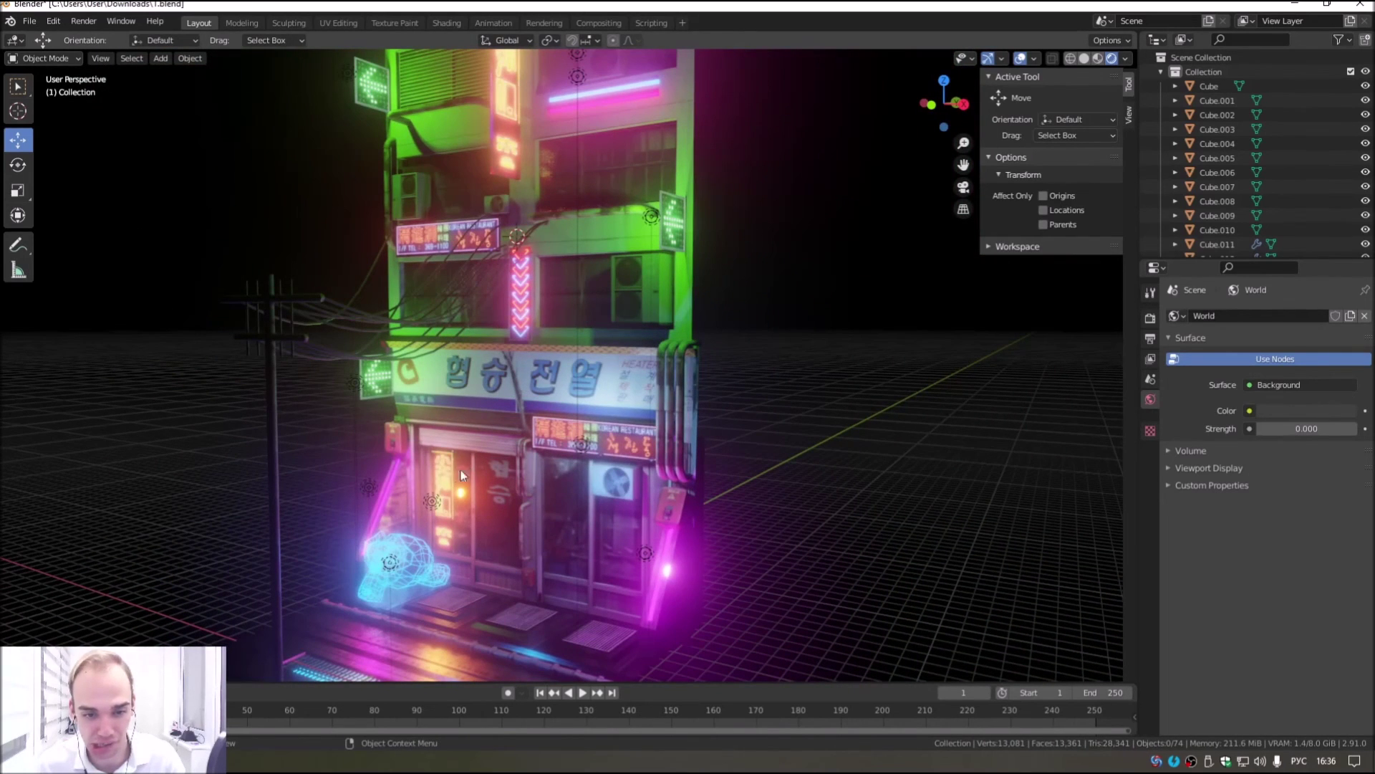
pyautogui.click(431, 503)
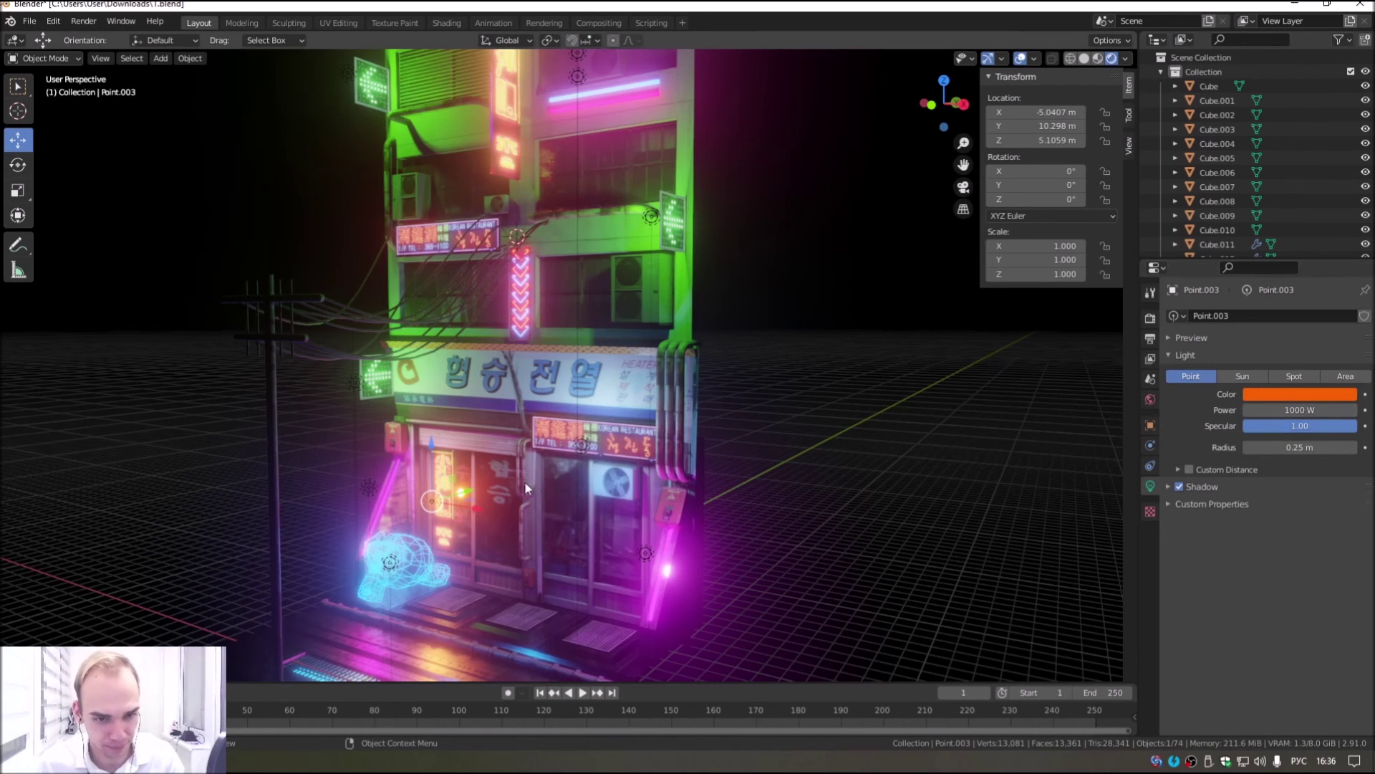
# Step: Duplicate the orange light and drag the copy up to the upper floor
pyautogui.hotkey('shift', 'd')
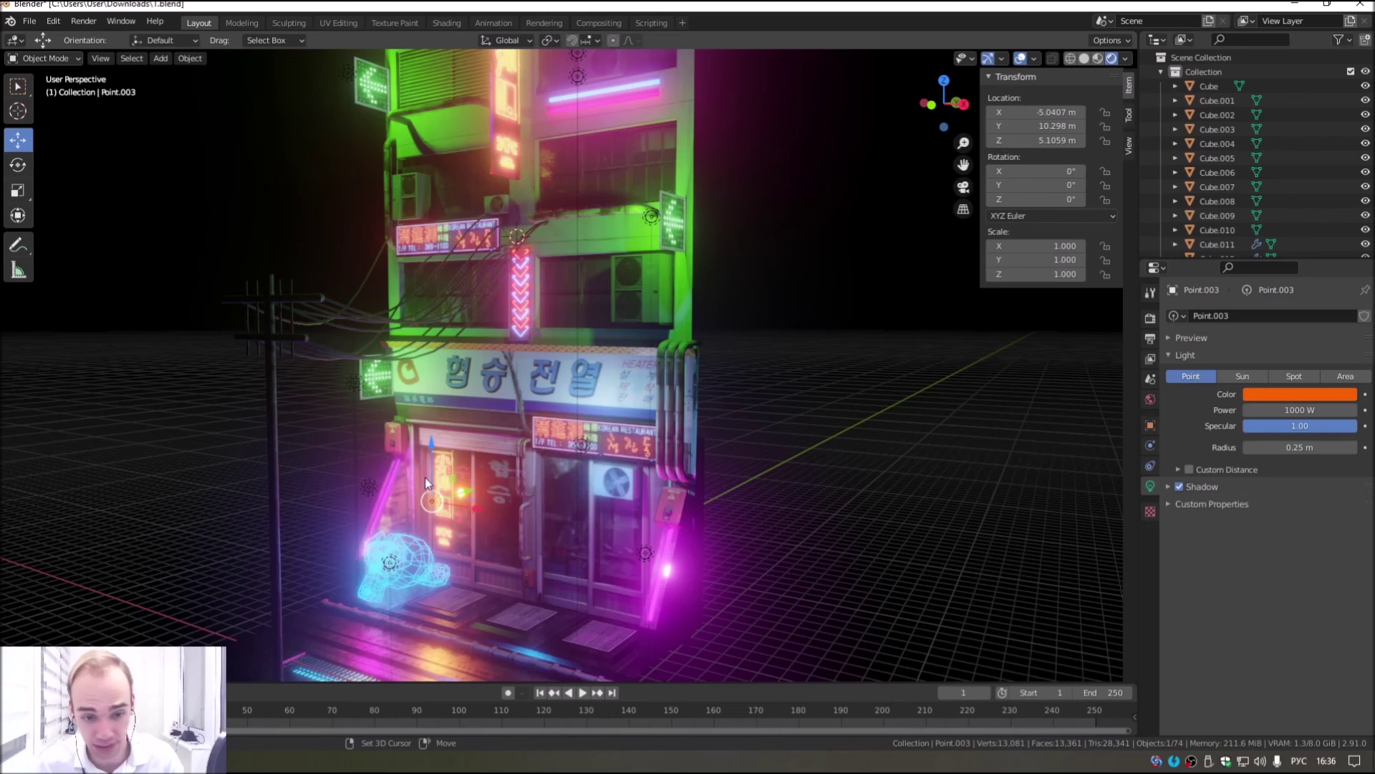
pyautogui.click(425, 468)
pyautogui.click(394, 137)
pyautogui.keyDown('shift'); pyautogui.moveTo(394, 137); pyautogui.dragTo(458, 271, button='middle'); pyautogui.keyUp('shift')
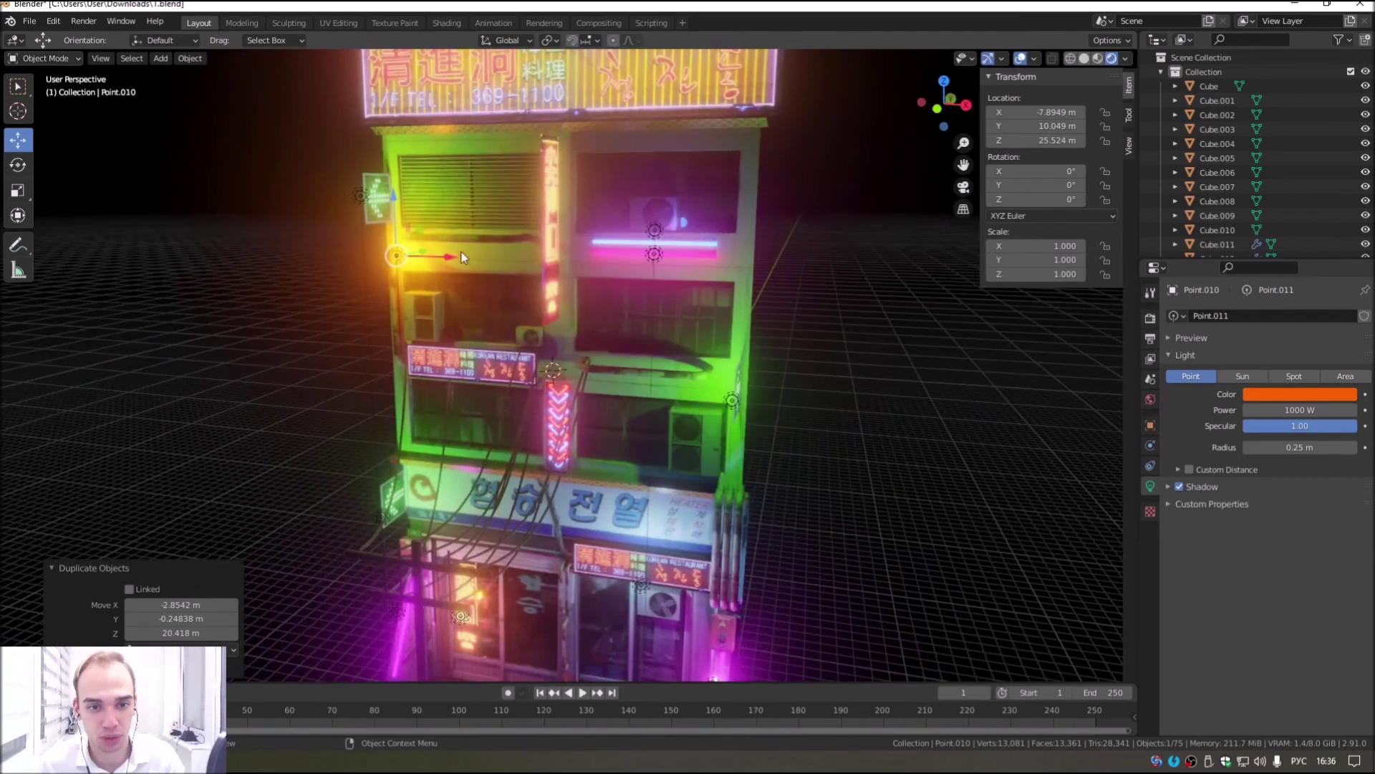
pyautogui.moveTo(457, 255); pyautogui.dragTo(588, 376)
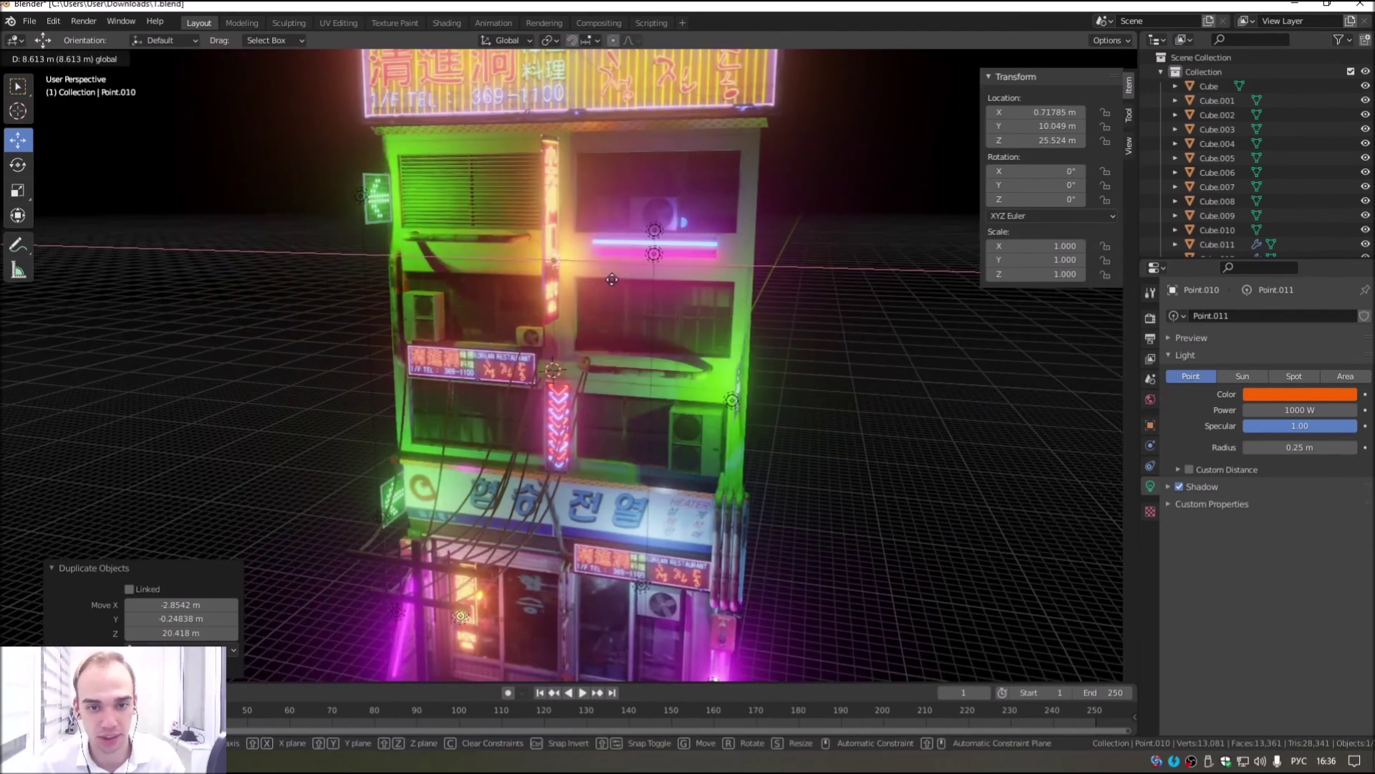
pyautogui.moveTo(588, 376); pyautogui.dragTo(504, 344, button='middle')
# Step: Fine-tune the copy's Z and Y position beside the vertical sign
pyautogui.press('g')
pyautogui.press('z')
pyautogui.click(525, 316)
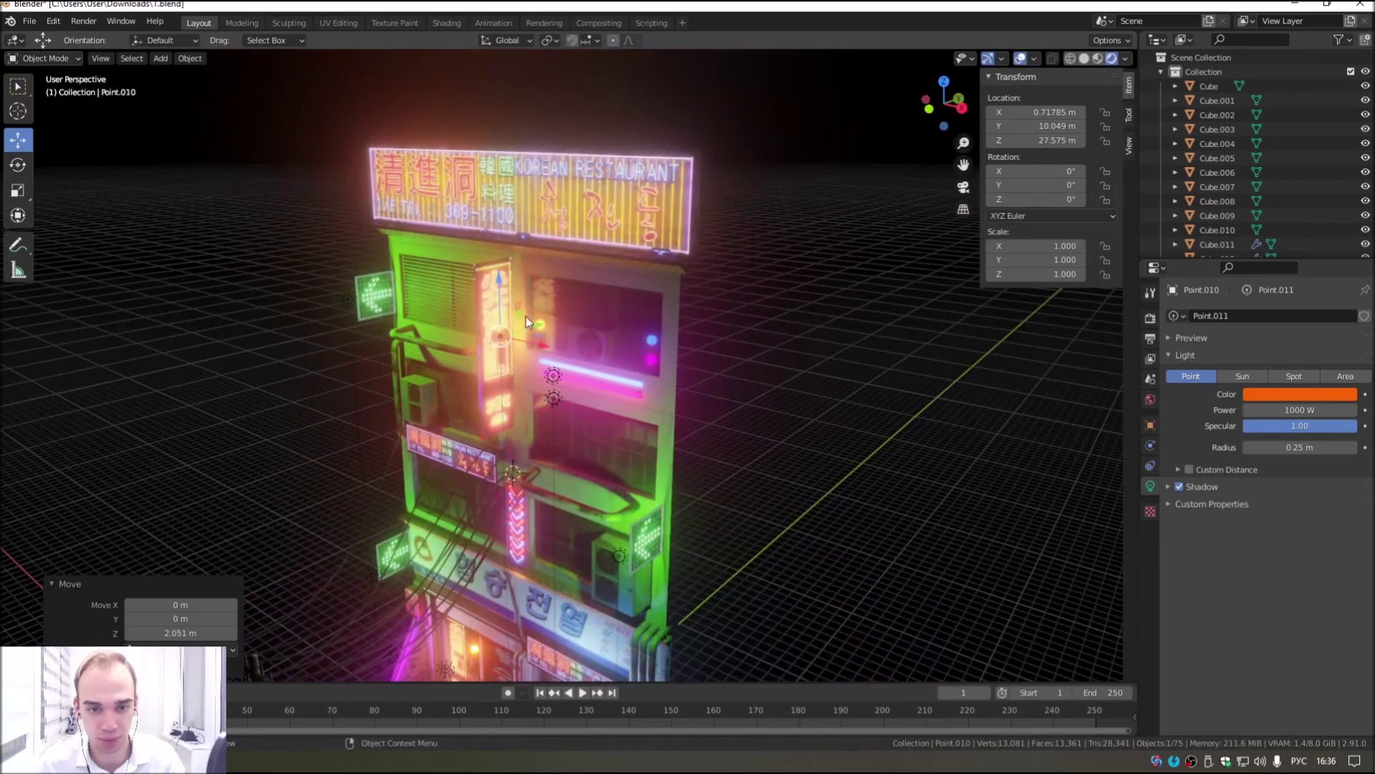
pyautogui.press('g')
pyautogui.press('y')
pyautogui.click(471, 293)
pyautogui.press('g')
pyautogui.press('z')
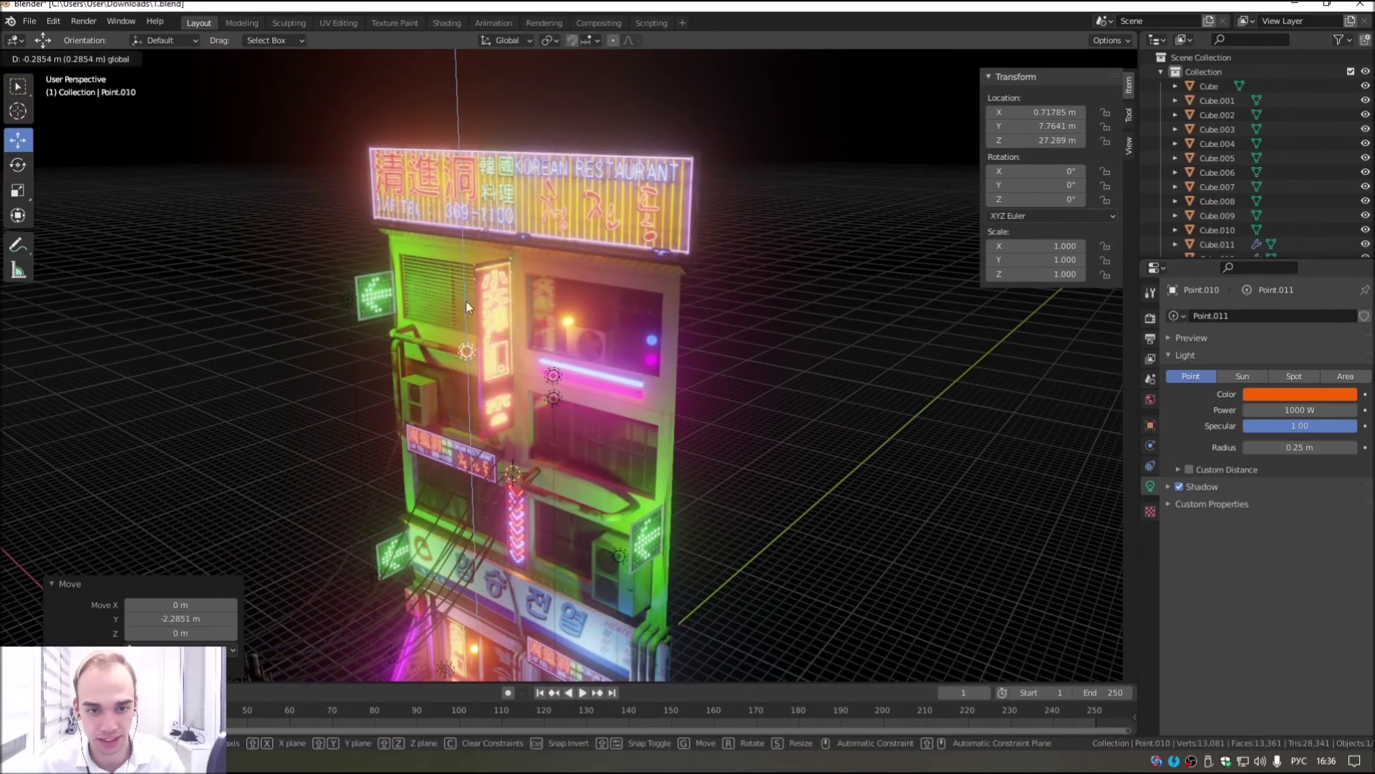
pyautogui.click(466, 299)
# Step: Orbit around the building to inspect the new orange light's placement
pyautogui.moveTo(466, 300); pyautogui.dragTo(585, 304, button='middle')
pyautogui.scroll(5, 585, 304)
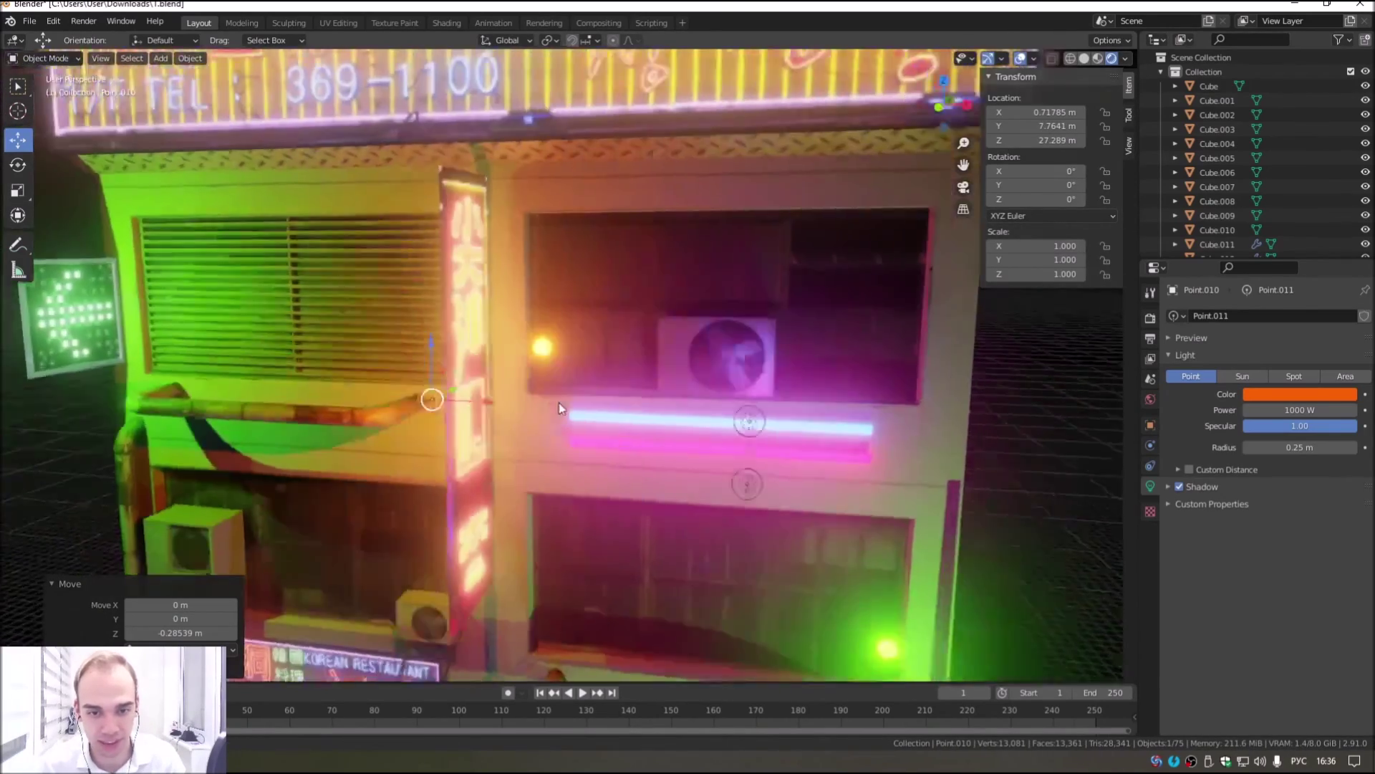
pyautogui.moveTo(559, 402); pyautogui.dragTo(407, 223, button='middle')
pyautogui.moveTo(421, 478); pyautogui.dragTo(693, 307, button='middle')
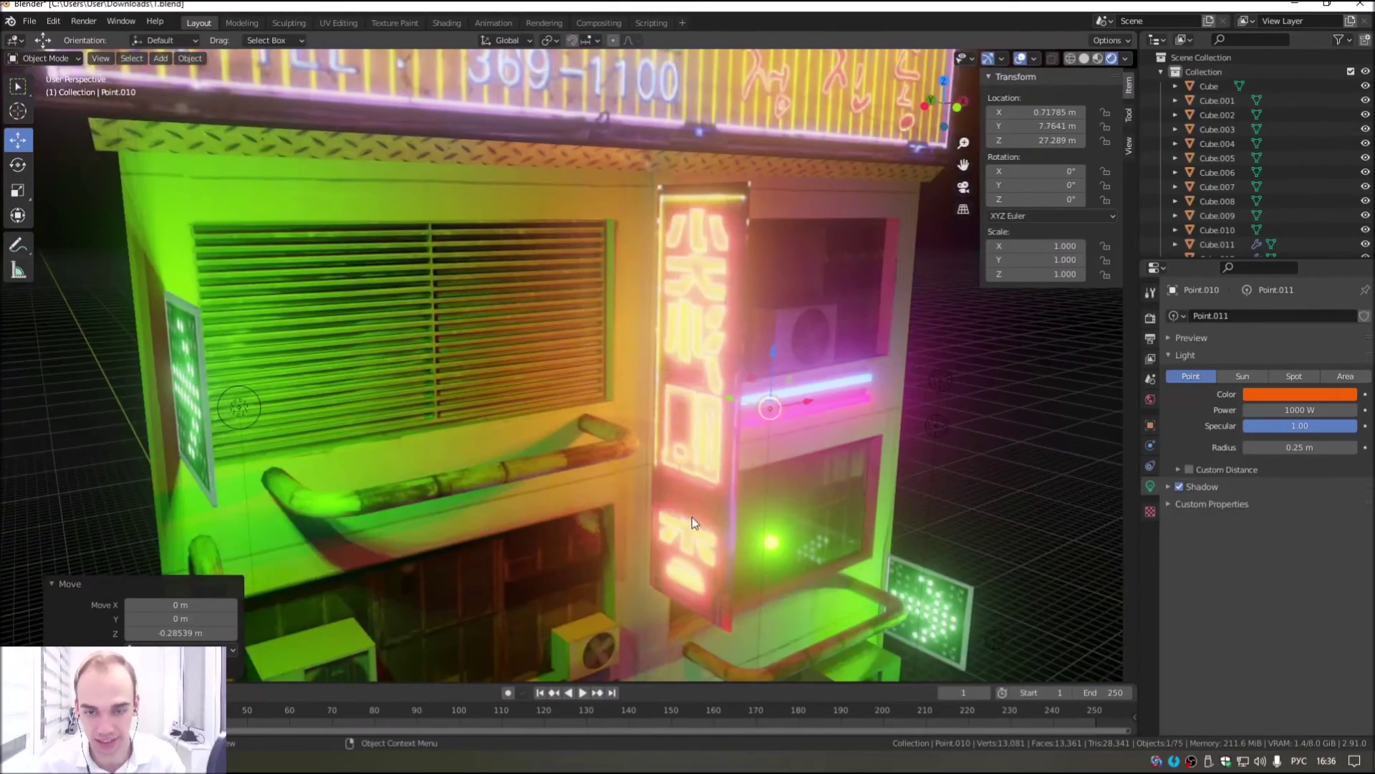
pyautogui.moveTo(692, 522); pyautogui.dragTo(646, 513, button='middle')
pyautogui.scroll(-5, 681, 502)
# Step: Keep the light's power at 1000 W and view the whole building from the left
pyautogui.moveTo(1300, 410); pyautogui.dragTo(1310, 410)
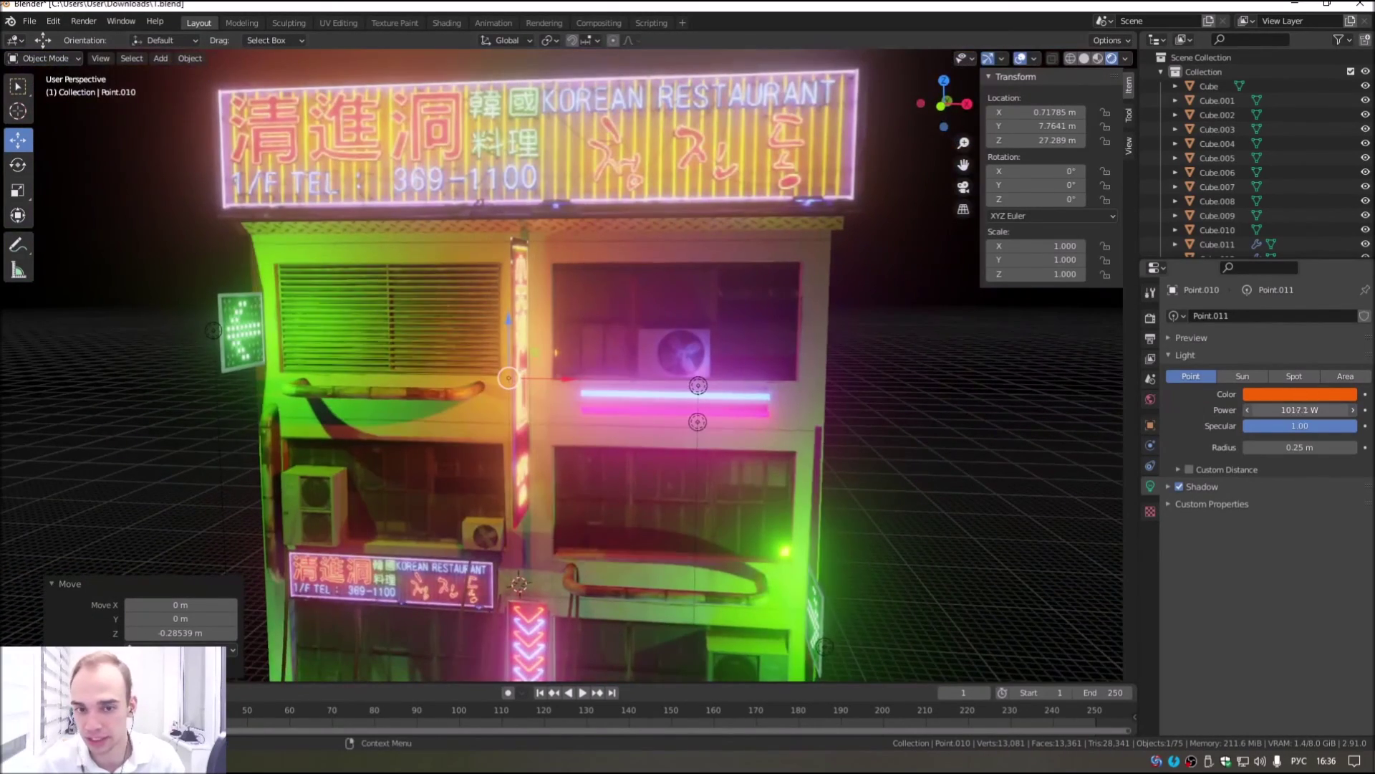
pyautogui.press('Escape')
pyautogui.scroll(3, 531, 376)
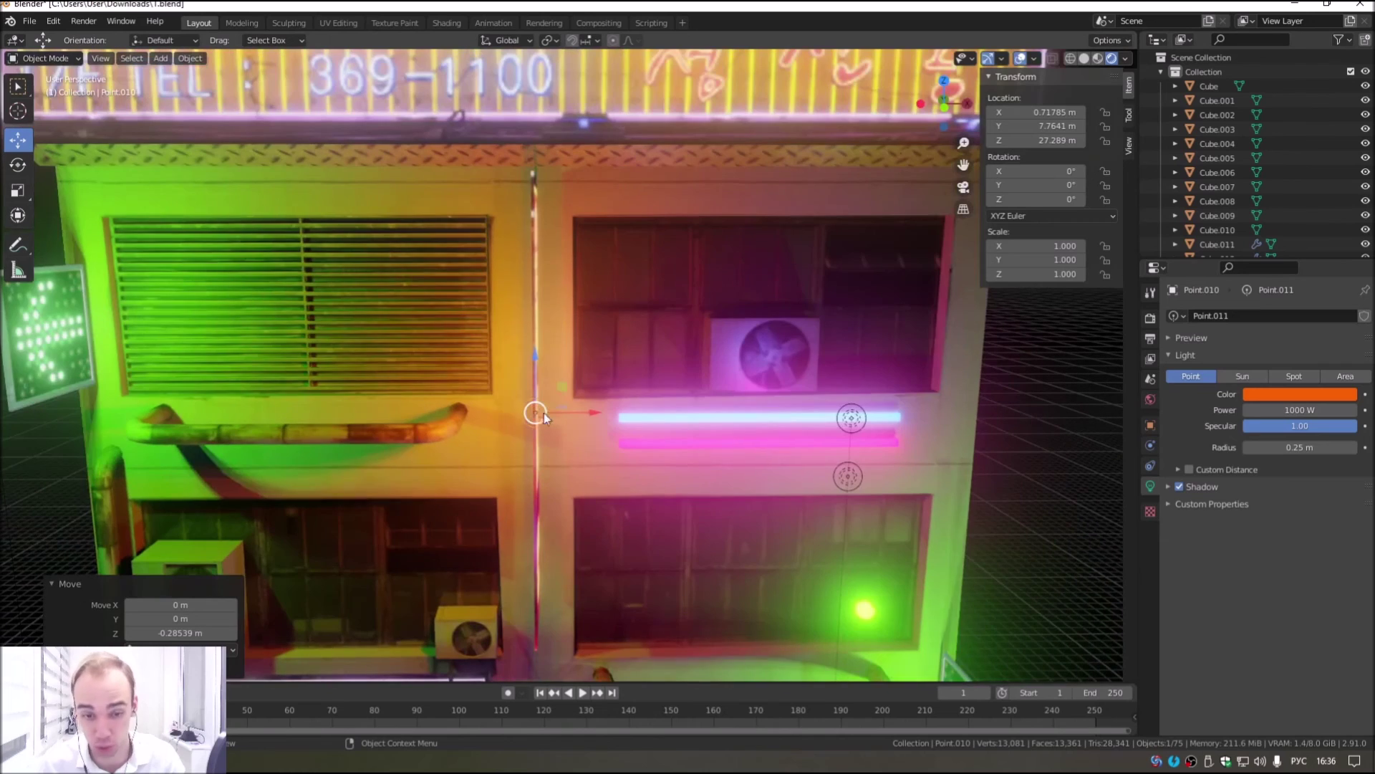
pyautogui.moveTo(543, 609); pyautogui.dragTo(599, 394, button='middle')
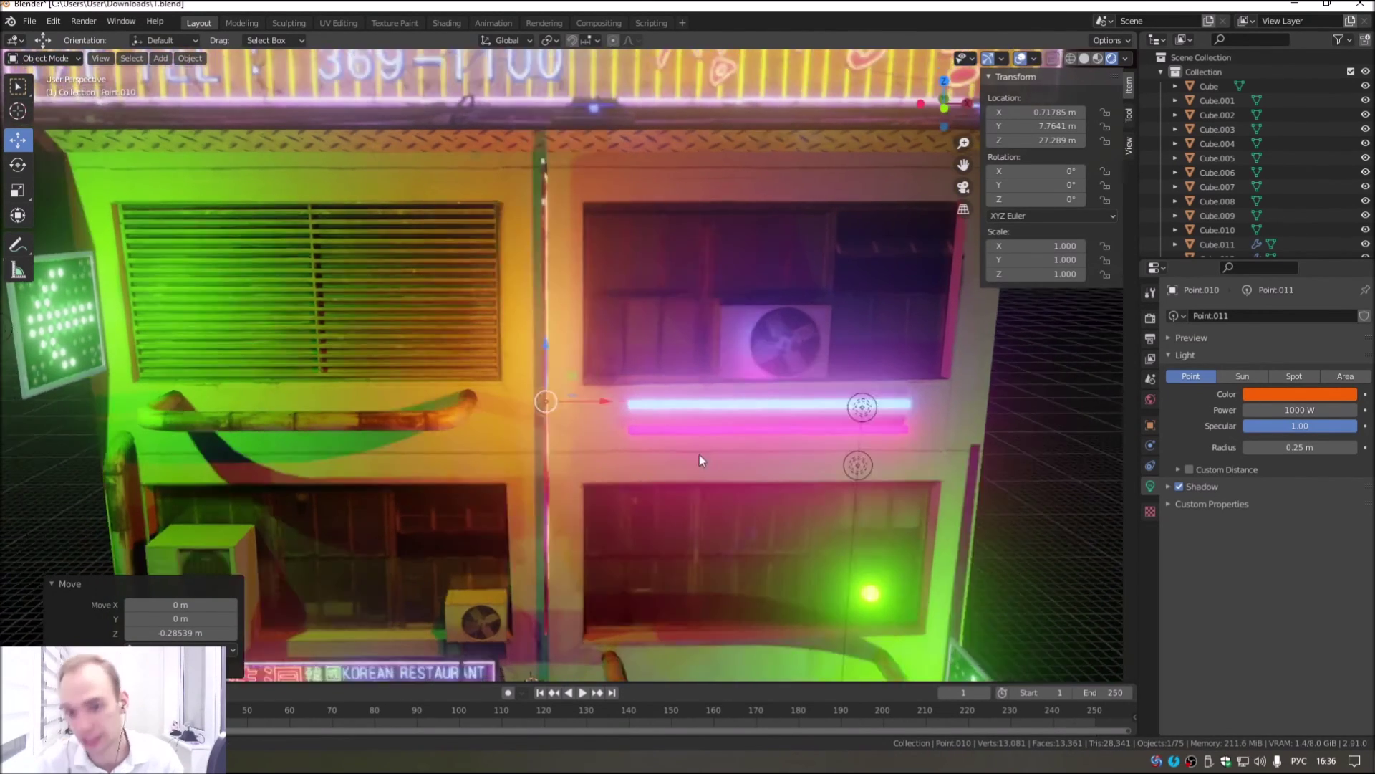
pyautogui.scroll(-5, 700, 454)
pyautogui.click(866, 428)
pyautogui.moveTo(865, 428)
pyautogui.mouseDown(button='middle')
pyautogui.moveTo(582, 381)
pyautogui.moveTo(540, 257)
pyautogui.moveTo(501, 401)
pyautogui.moveTo(427, 375)
pyautogui.mouseUp(button='middle')
# Step: Duplicate the orange light and raise the copy up to the top sign
pyautogui.click(429, 372)
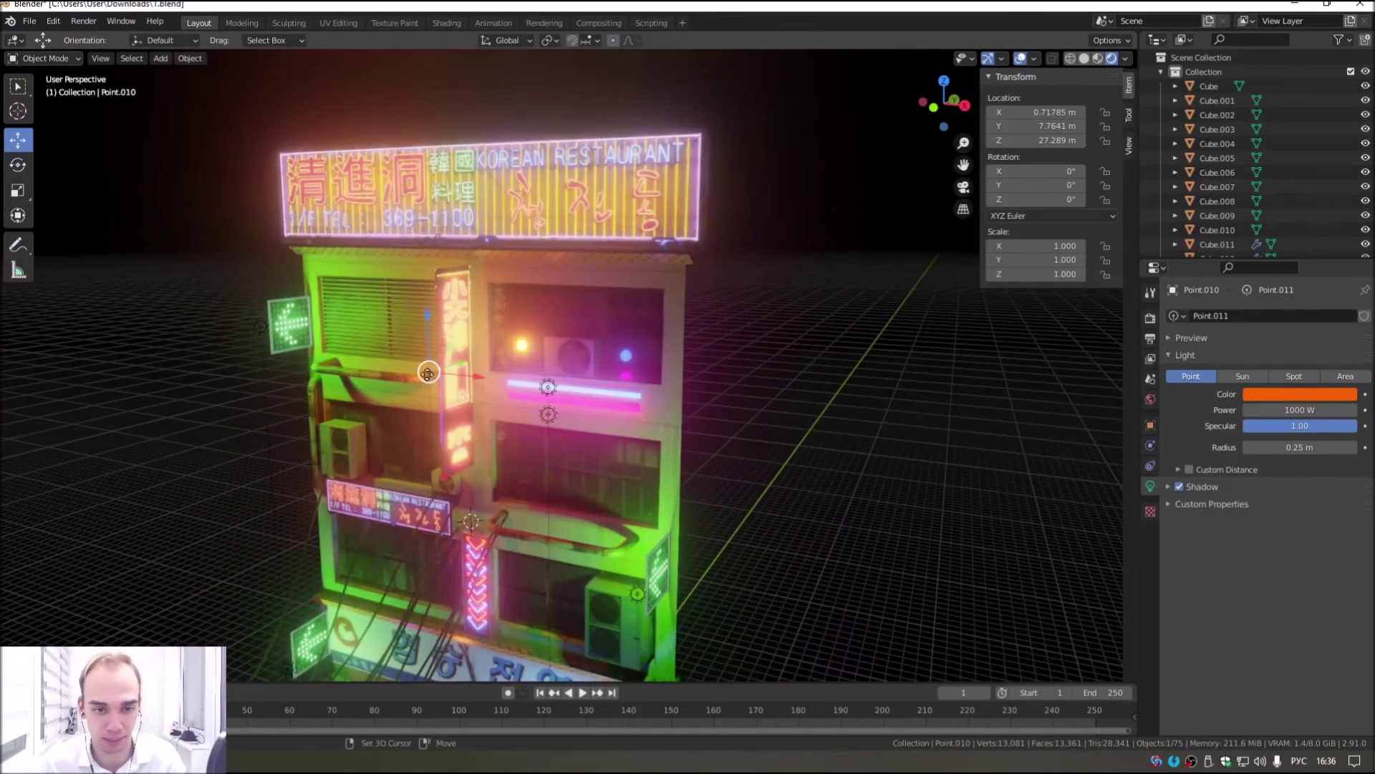
pyautogui.hotkey('shift', 'd')
pyautogui.rightClick(427, 374)
pyautogui.moveTo(428, 318); pyautogui.dragTo(421, 111)
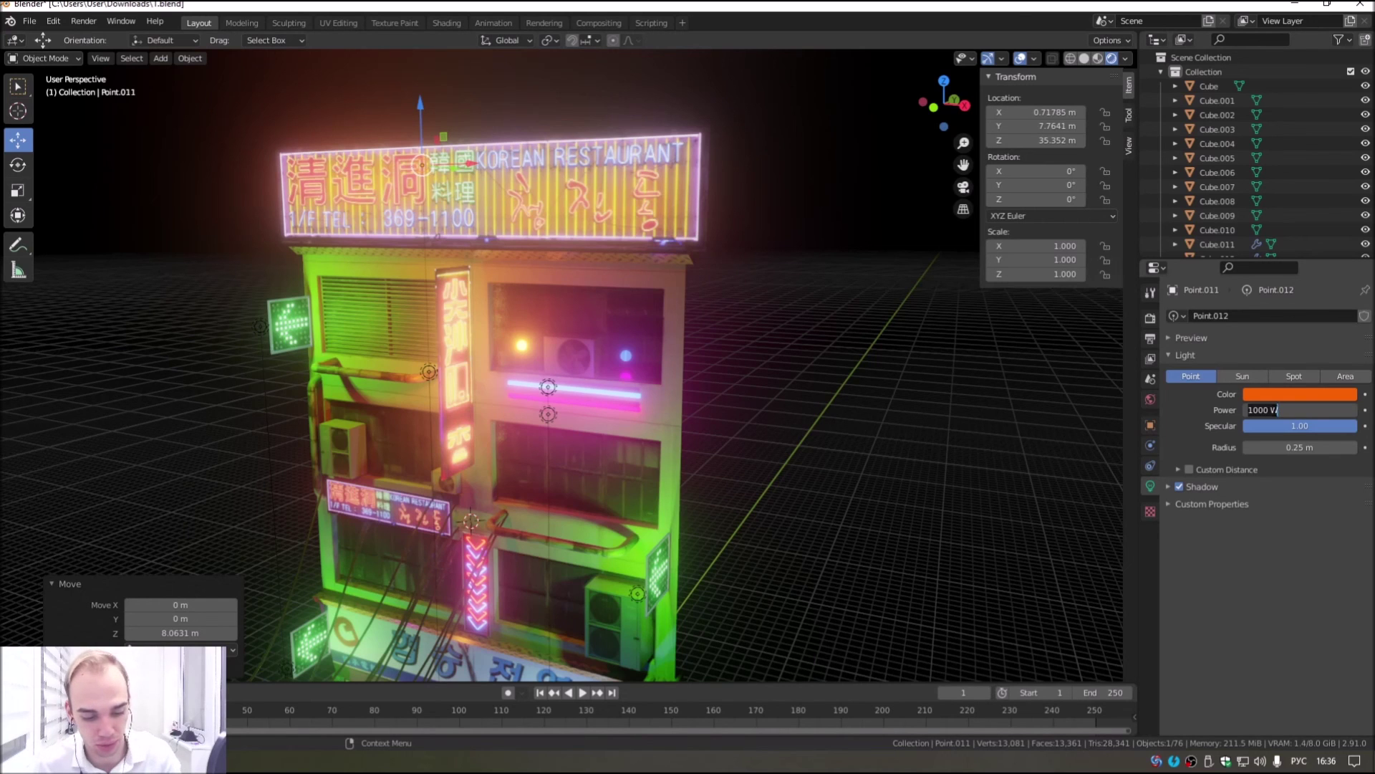
# Step: Set the rooftop light's power to 3000 W and colour it yellow
pyautogui.press('Return')
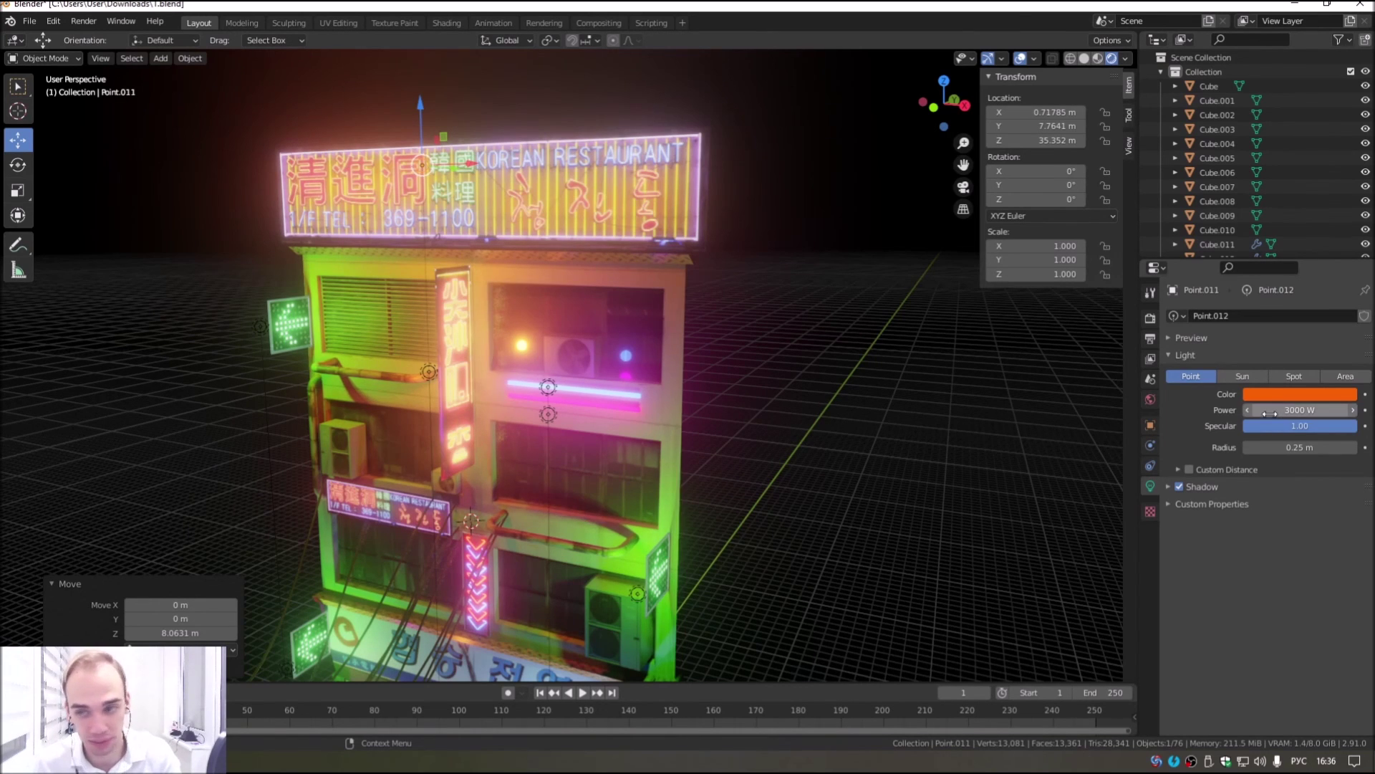
pyautogui.click(1282, 394)
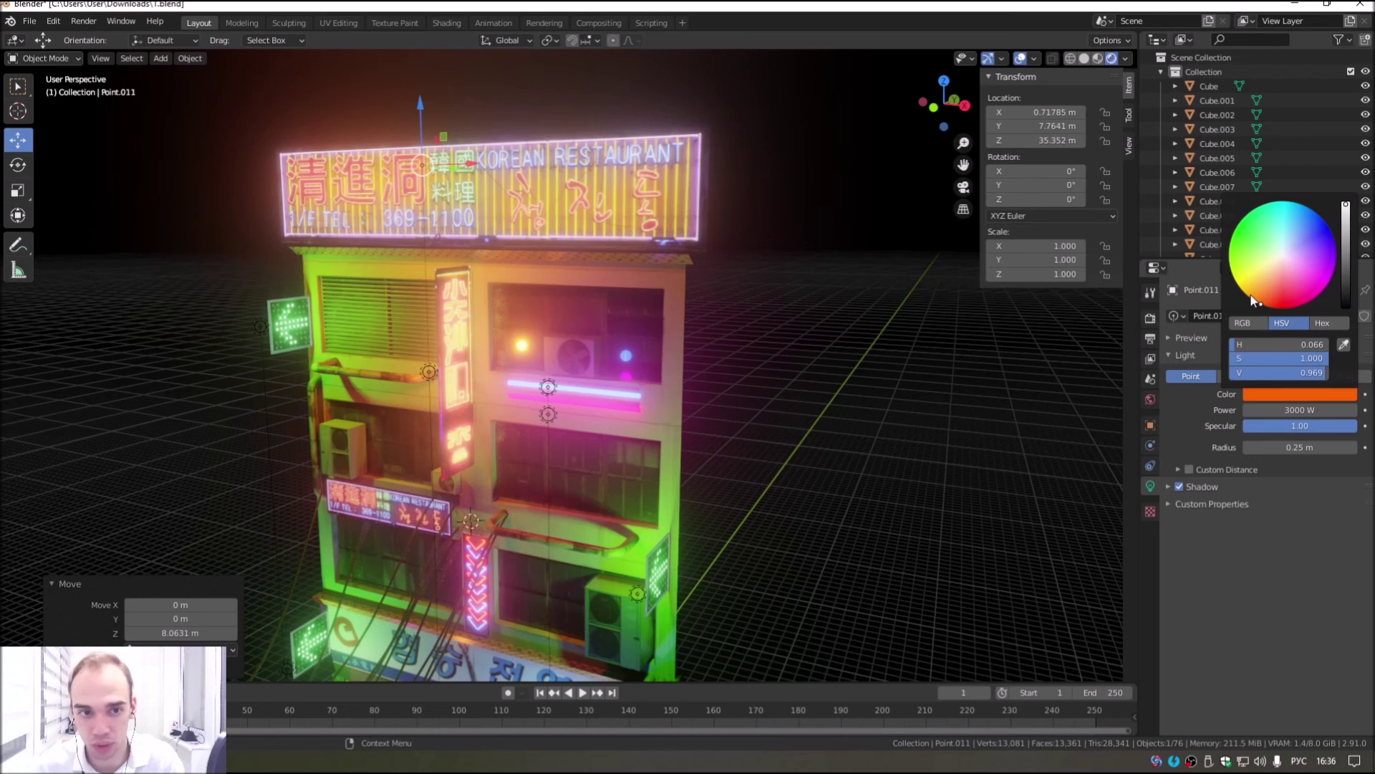
pyautogui.moveTo(1260, 304); pyautogui.dragTo(1241, 285)
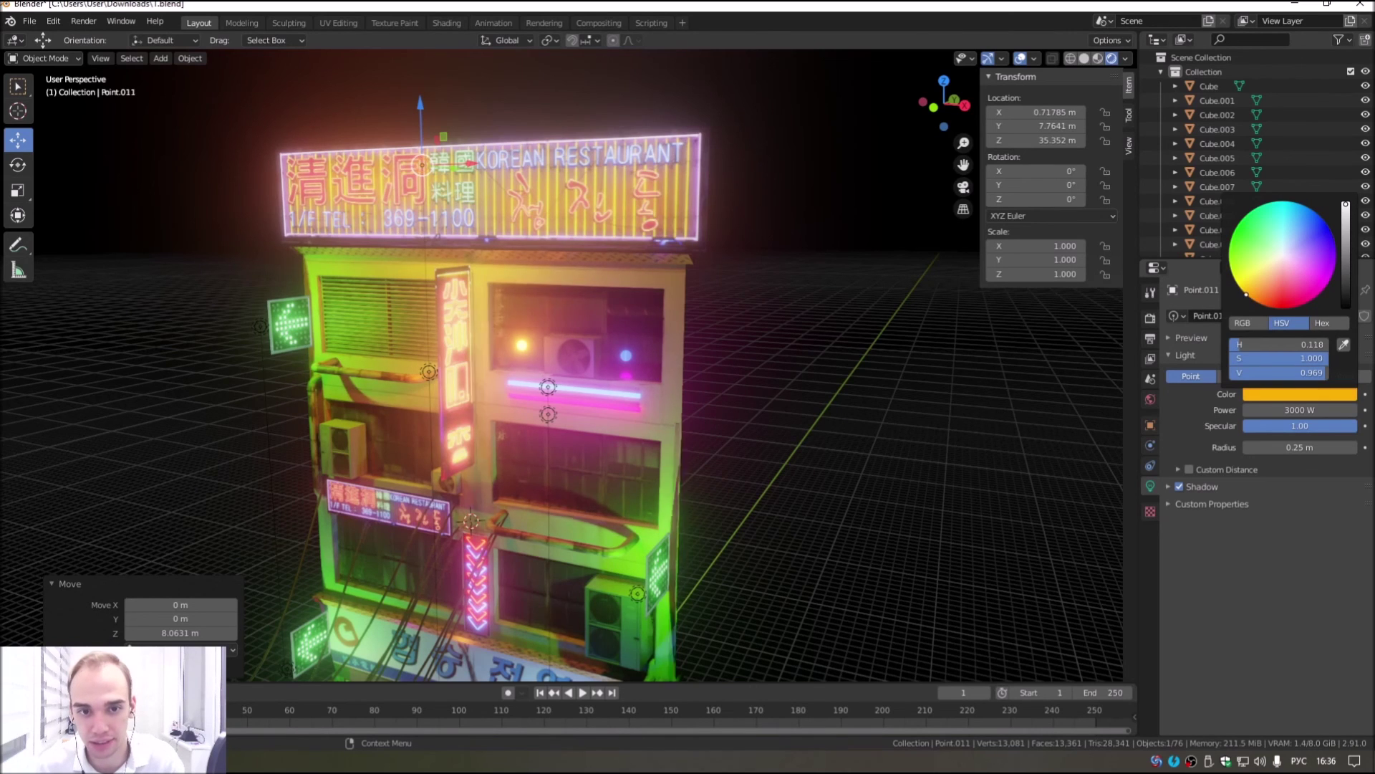
# Step: Lift the light higher above the rooftop sign and check it from a new angle
pyautogui.moveTo(419, 103); pyautogui.dragTo(420, 43)
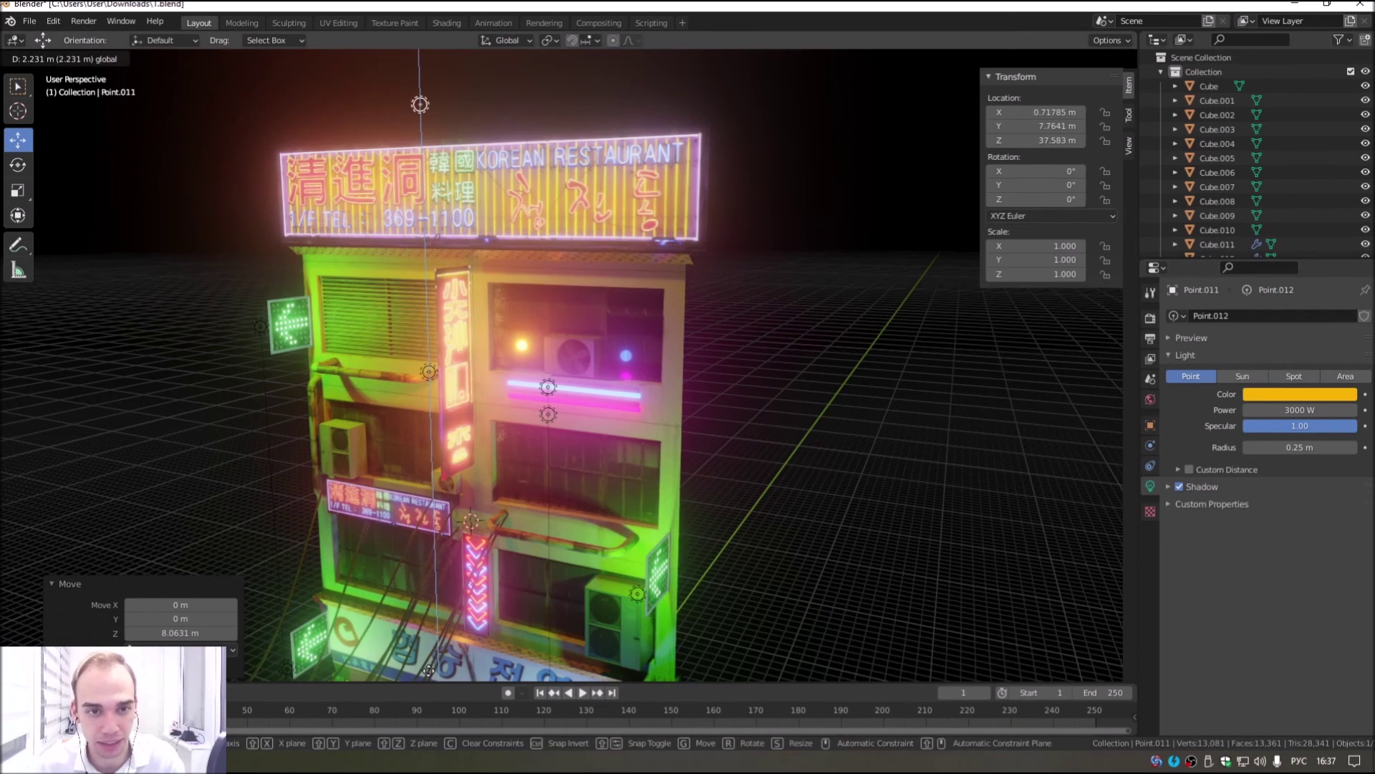
pyautogui.moveTo(494, 286)
pyautogui.mouseDown(button='middle')
pyautogui.moveTo(458, 293)
pyautogui.moveTo(534, 491)
pyautogui.moveTo(639, 341)
pyautogui.moveTo(592, 337)
pyautogui.moveTo(680, 406)
pyautogui.moveTo(616, 469)
pyautogui.moveTo(543, 473)
pyautogui.moveTo(589, 517)
pyautogui.moveTo(616, 405)
pyautogui.moveTo(578, 419)
pyautogui.moveTo(664, 312)
pyautogui.mouseUp(button='middle')
pyautogui.press('g')
pyautogui.click(475, 293)
pyautogui.scroll(3, 648, 437)
pyautogui.scroll(-3, 589, 517)
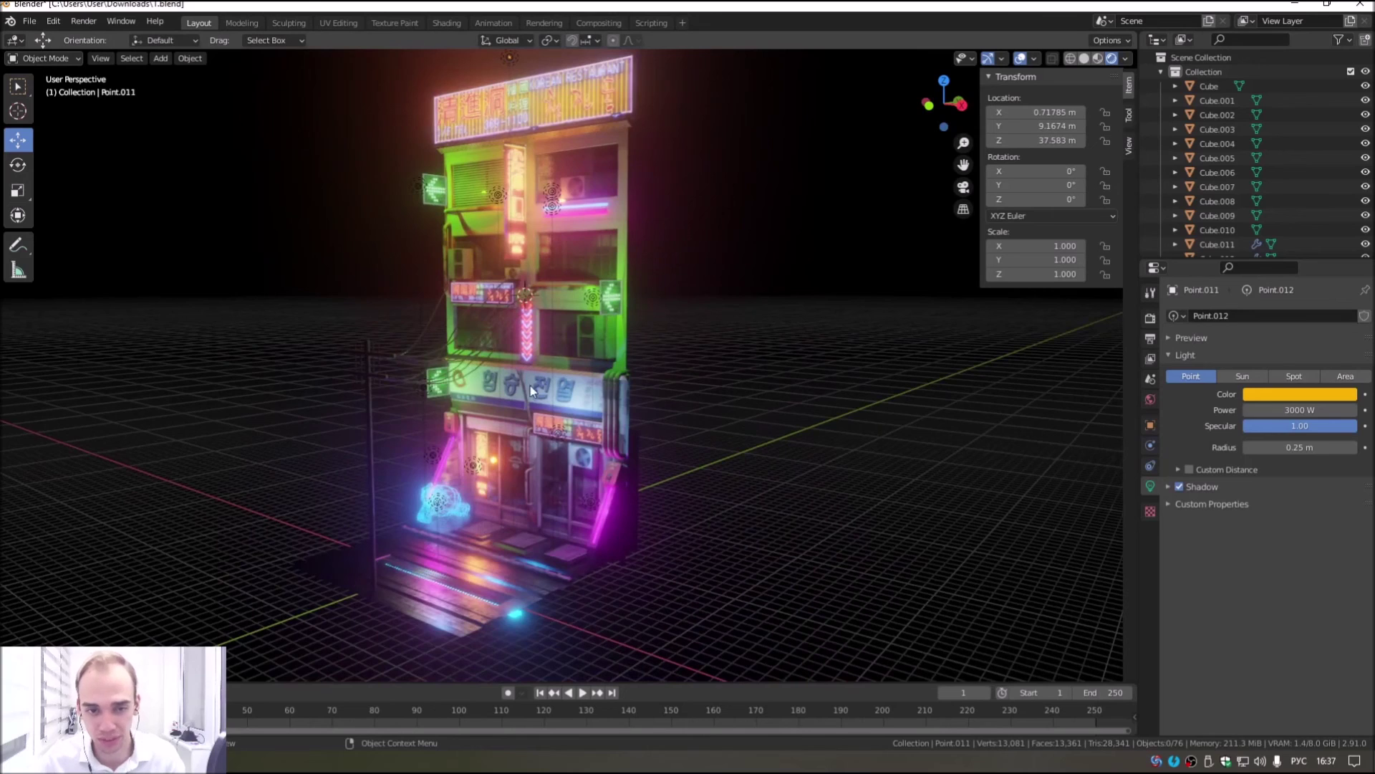
pyautogui.moveTo(530, 382); pyautogui.dragTo(519, 412, button='middle')
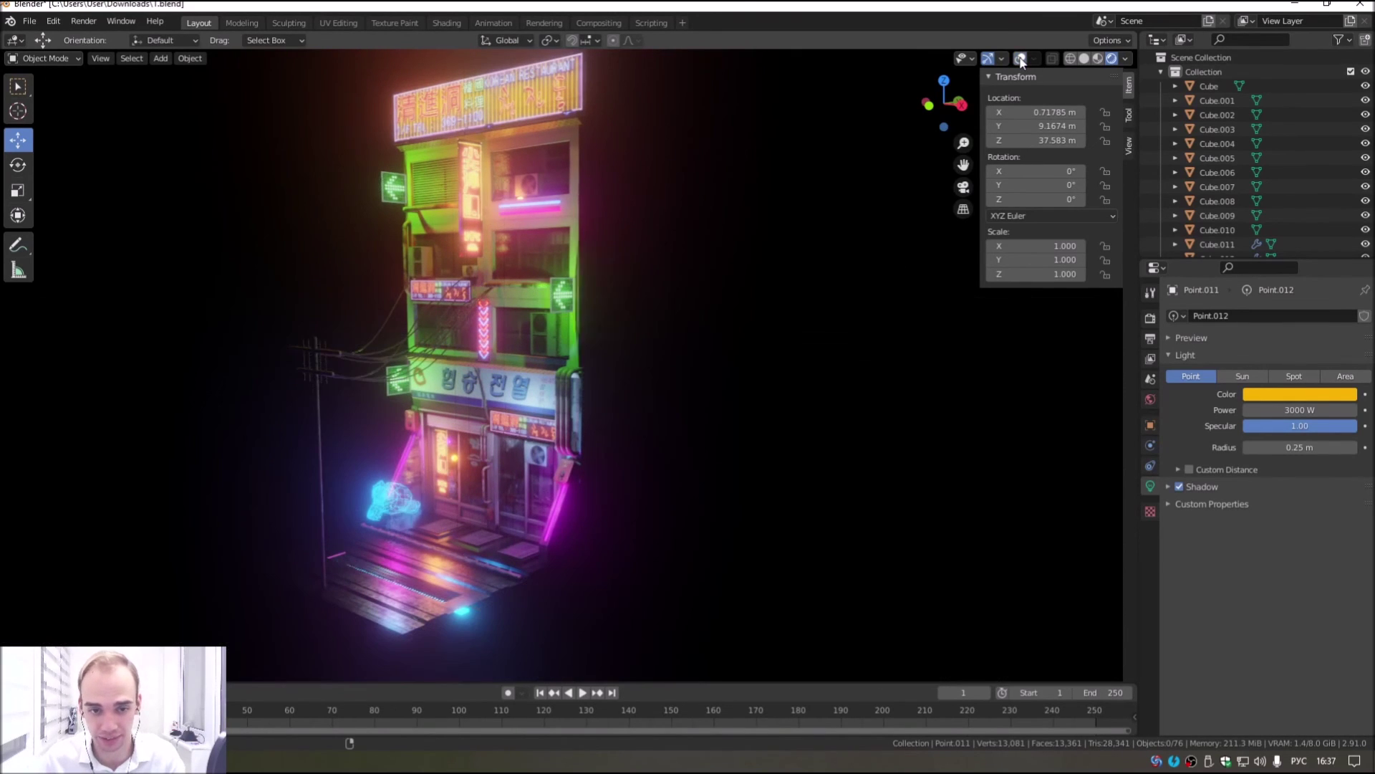
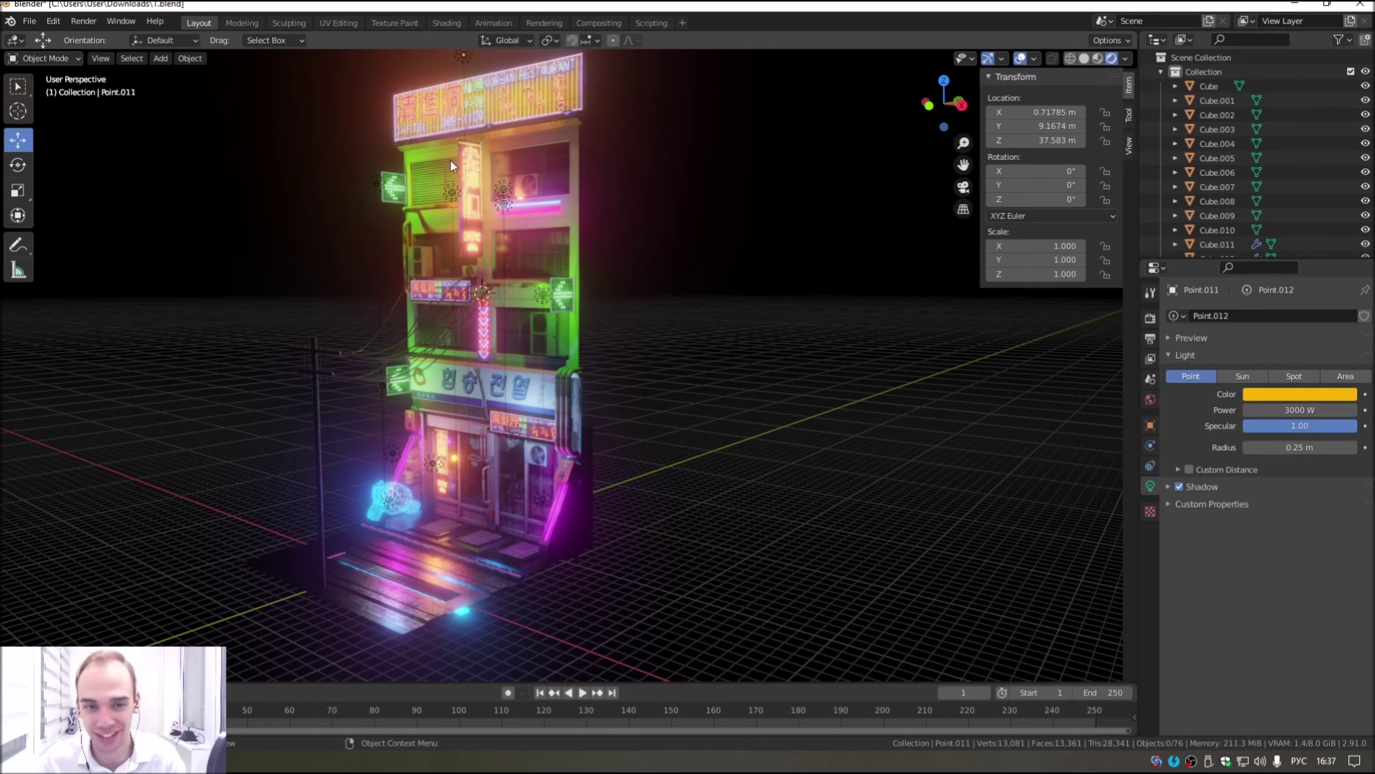
# Step: Zoom in and select the blue point light Point.008
pyautogui.scroll(2, 525, 229)
pyautogui.scroll(3, 445, 217)
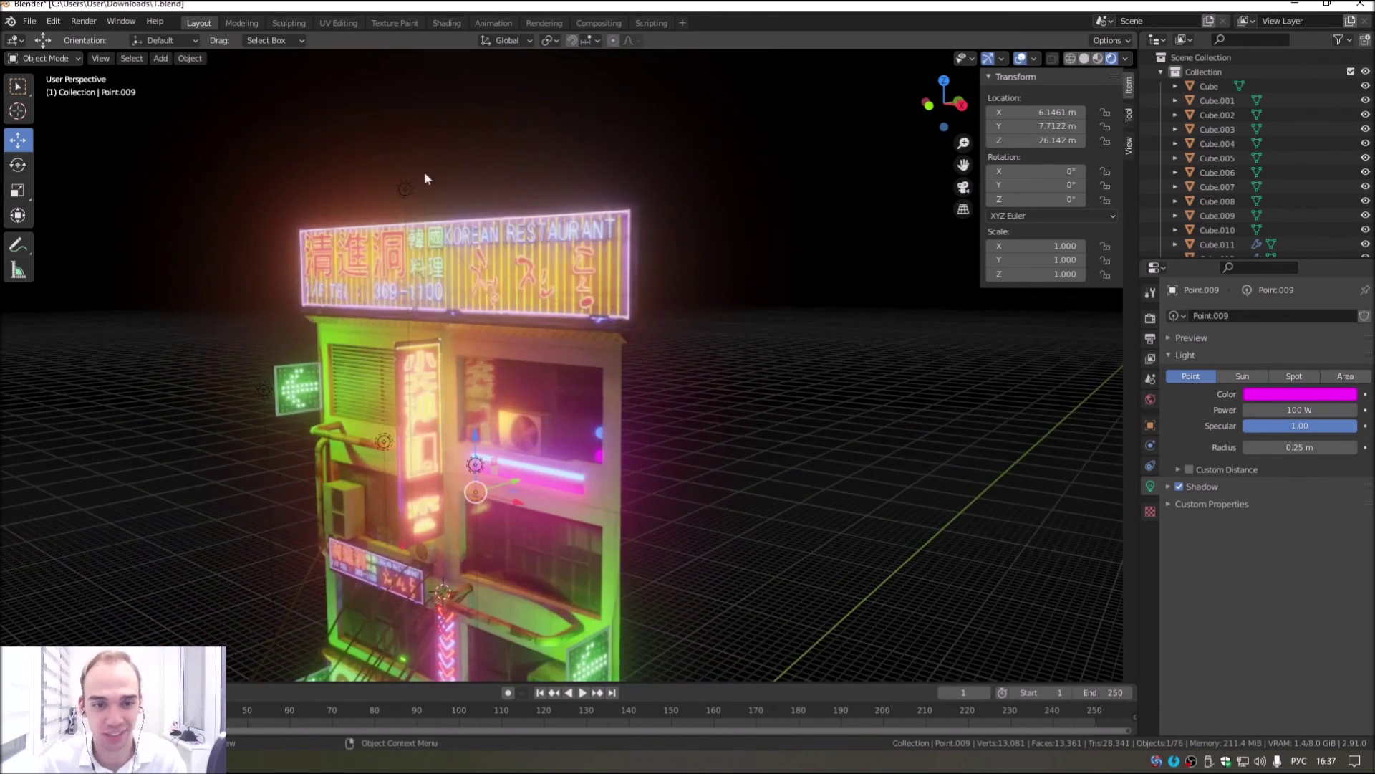
pyautogui.scroll(-4, 412, 206)
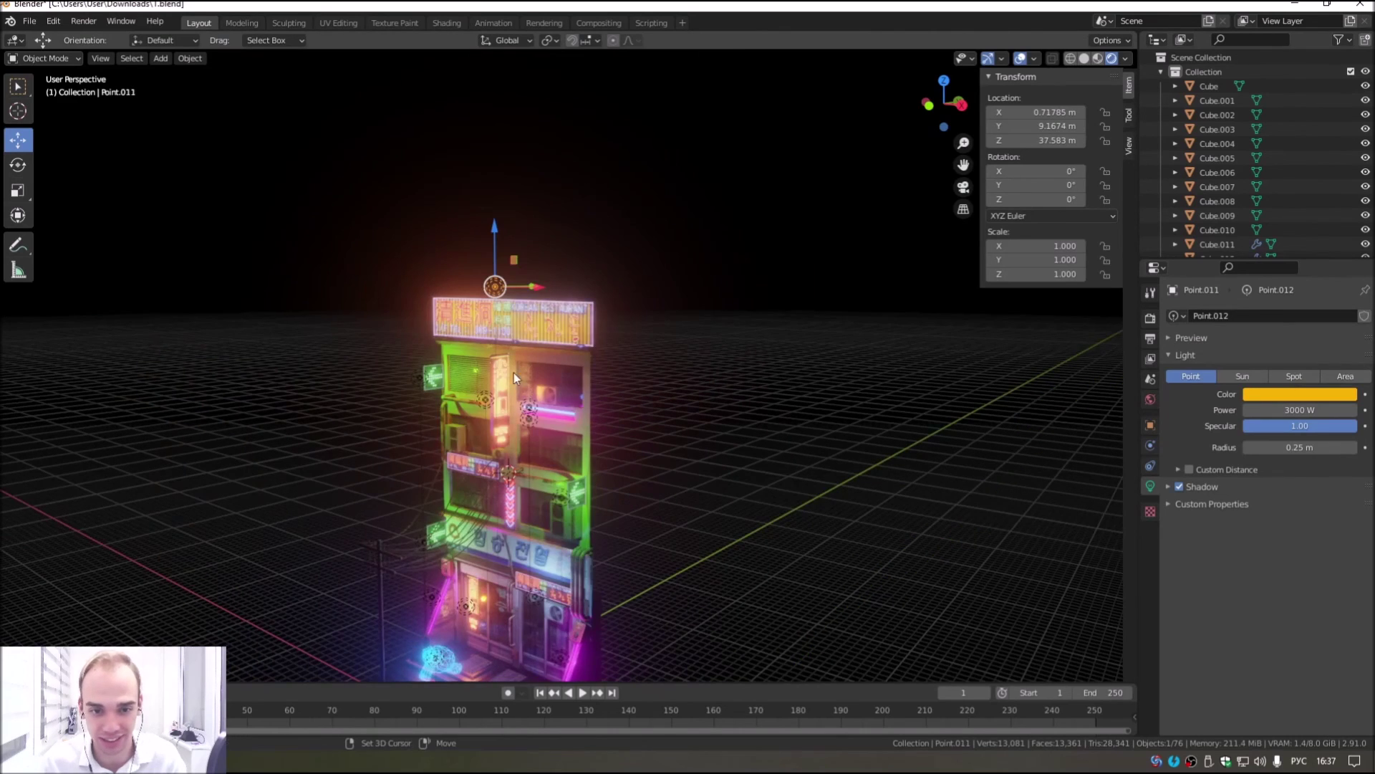
pyautogui.scroll(1, 513, 373)
pyautogui.scroll(1, 540, 377)
pyautogui.click(529, 372)
# Step: Turn off viewport overlays to hide the grid and light gizmos
pyautogui.scroll(1, 541, 350)
pyautogui.scroll(1, 541, 356)
pyautogui.keyDown('shift'); pyautogui.scroll(-3, 543, 387); pyautogui.keyUp('shift')
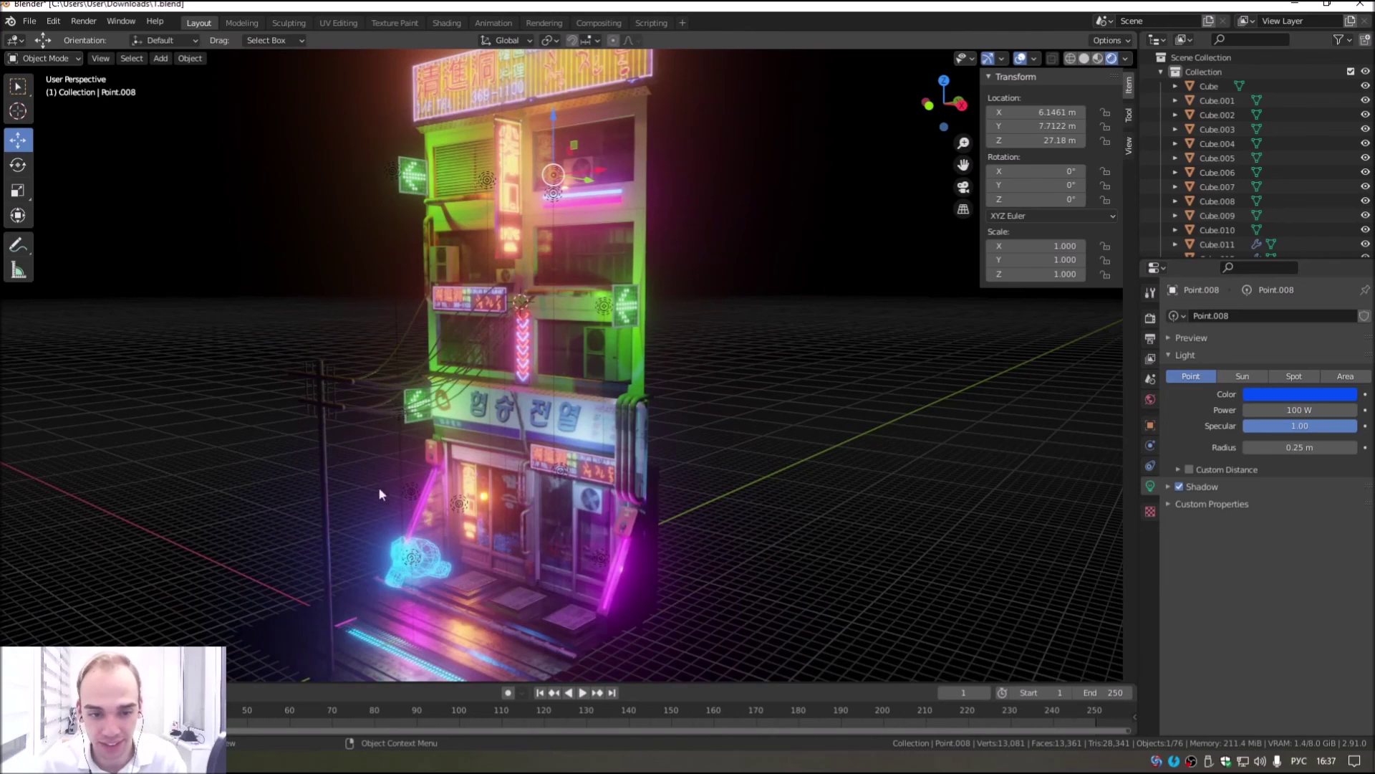
pyautogui.click(1026, 58)
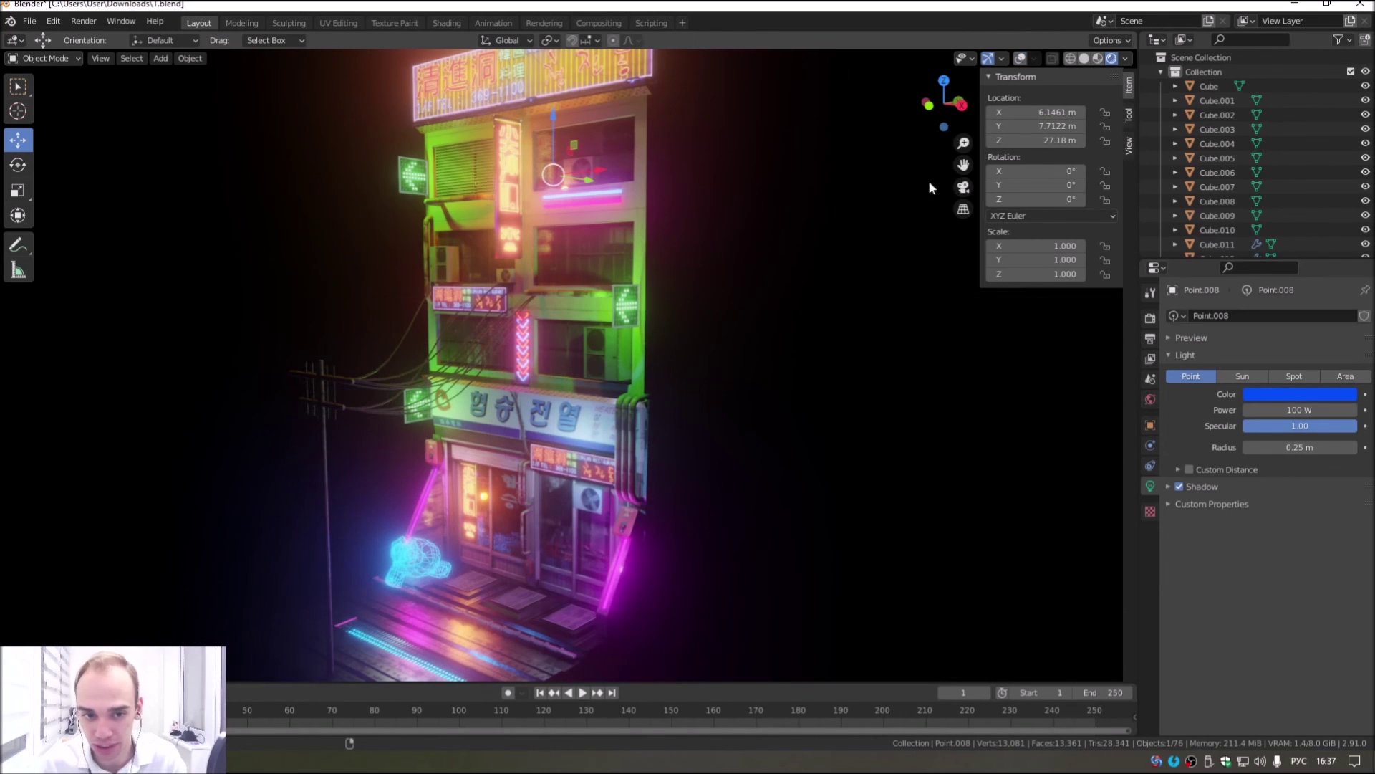
# Step: Orbit around the building's top sign, street base and right side, then open the View menu
pyautogui.moveTo(758, 521)
pyautogui.mouseDown(button='middle')
pyautogui.moveTo(692, 532)
pyautogui.moveTo(522, 338)
pyautogui.moveTo(739, 344)
pyautogui.mouseUp(button='middle')
pyautogui.moveTo(897, 413)
pyautogui.mouseDown(button='middle')
pyautogui.moveTo(553, 354)
pyautogui.moveTo(512, 234)
pyautogui.mouseUp(button='middle')
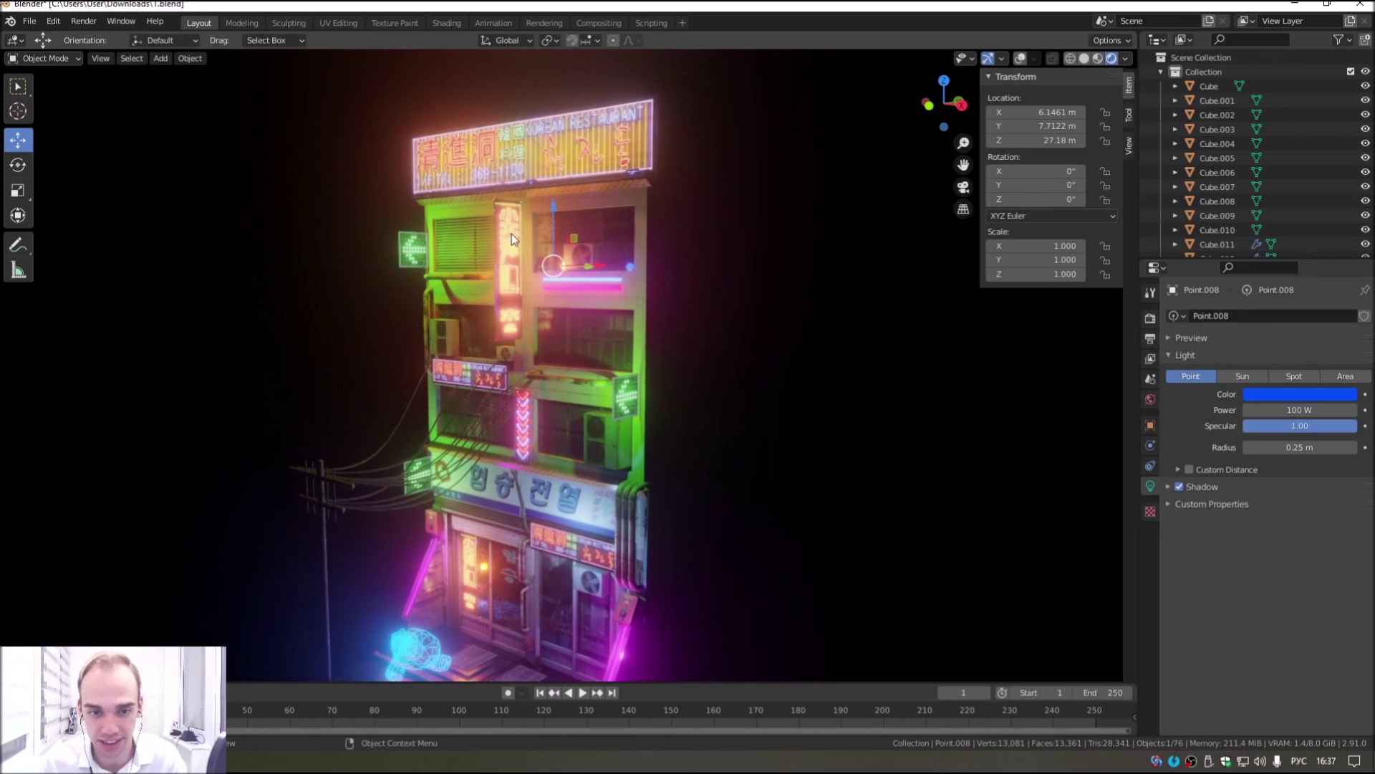
pyautogui.moveTo(768, 321)
pyautogui.mouseDown(button='middle')
pyautogui.moveTo(612, 428)
pyautogui.moveTo(695, 411)
pyautogui.moveTo(663, 463)
pyautogui.moveTo(575, 472)
pyautogui.moveTo(597, 476)
pyautogui.mouseUp(button='middle')
pyautogui.moveTo(625, 428)
pyautogui.mouseDown(button='middle')
pyautogui.moveTo(770, 397)
pyautogui.moveTo(676, 342)
pyautogui.mouseUp(button='middle')
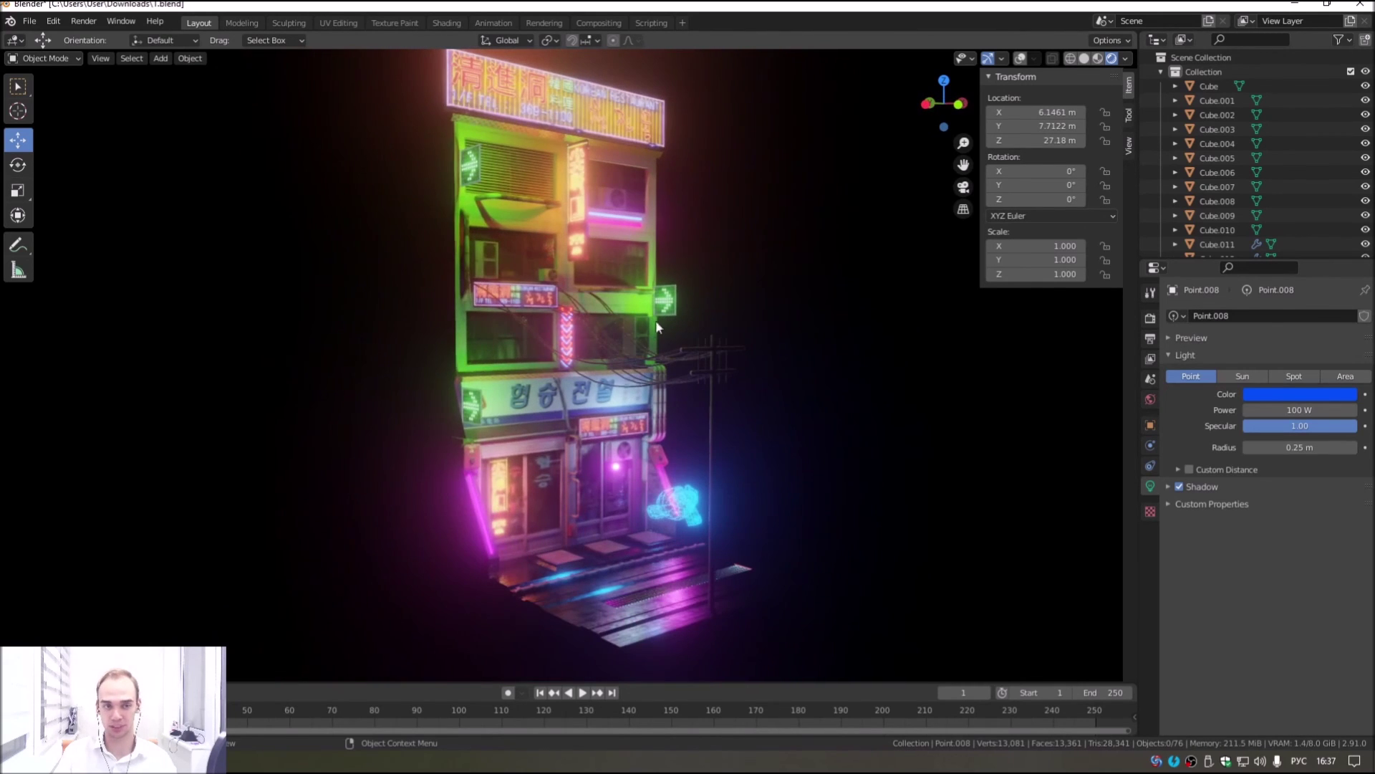
pyautogui.click(105, 61)
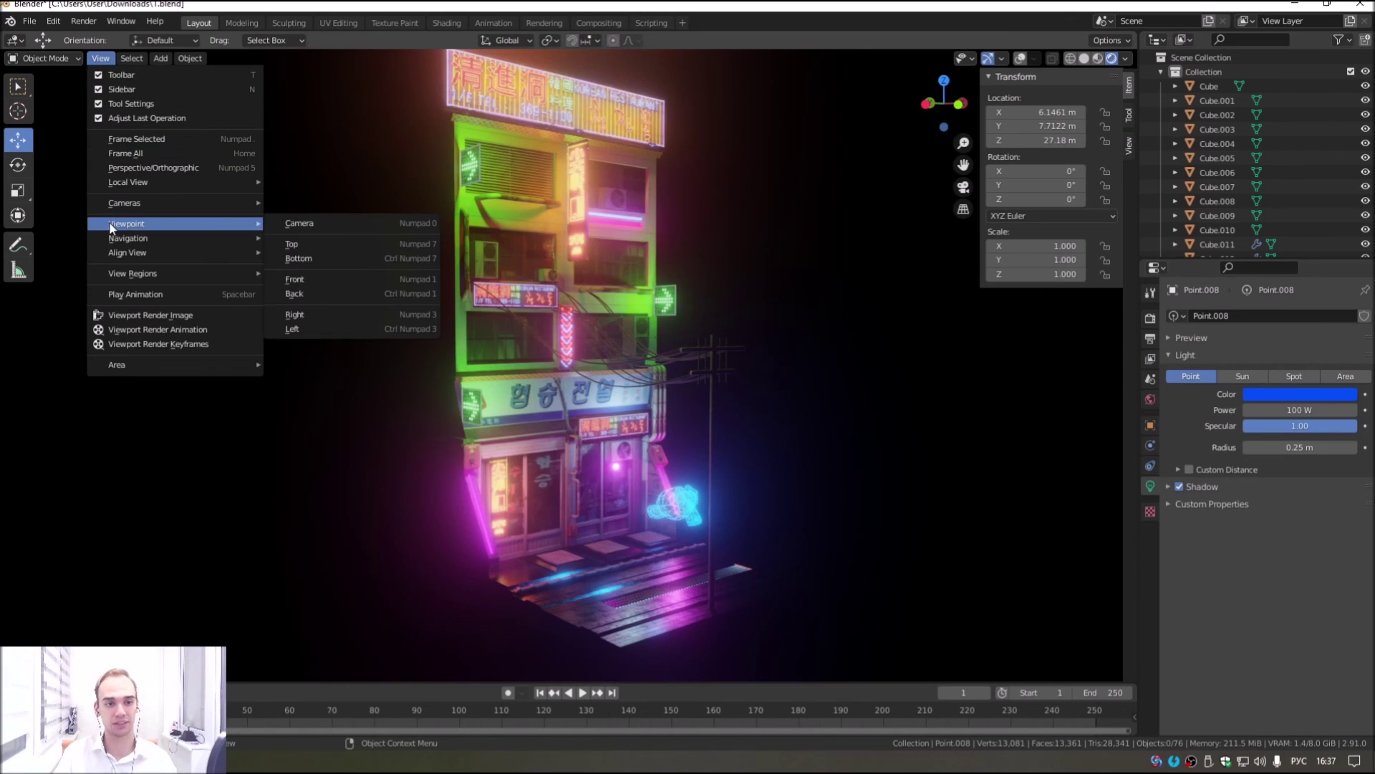
pyautogui.moveTo(128, 237)
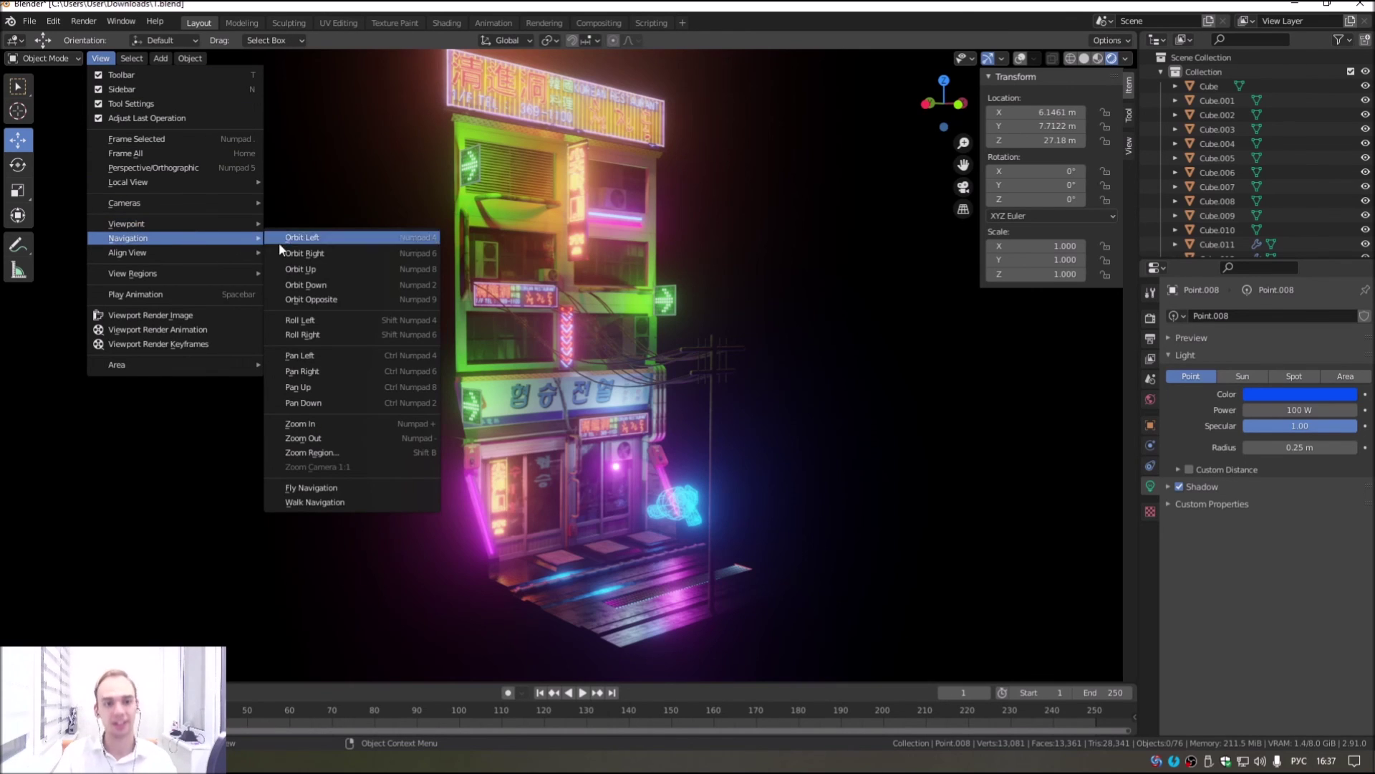
# Step: Walk-navigate up close to the restaurant shopfront and back out, then confirm the view
pyautogui.click(305, 502)
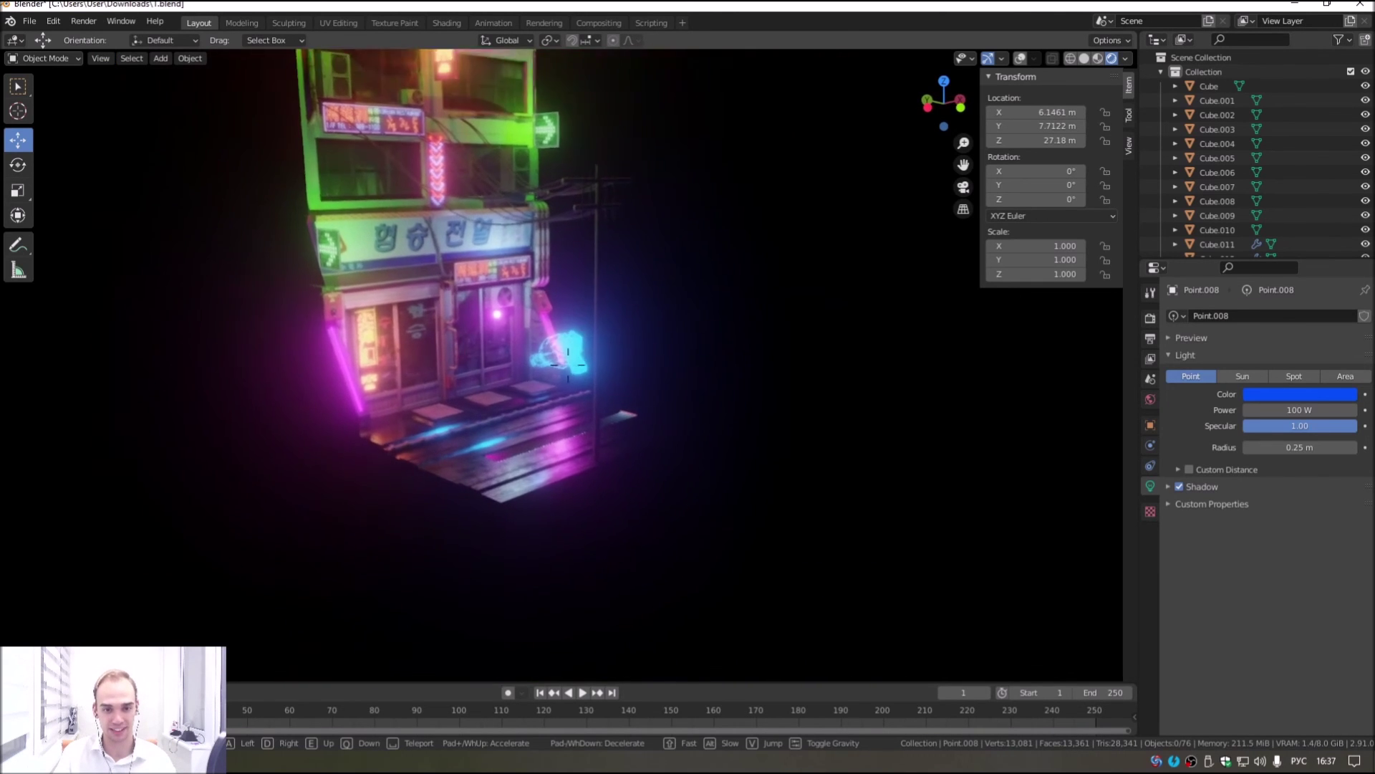
pyautogui.press('w')
pyautogui.press('w')
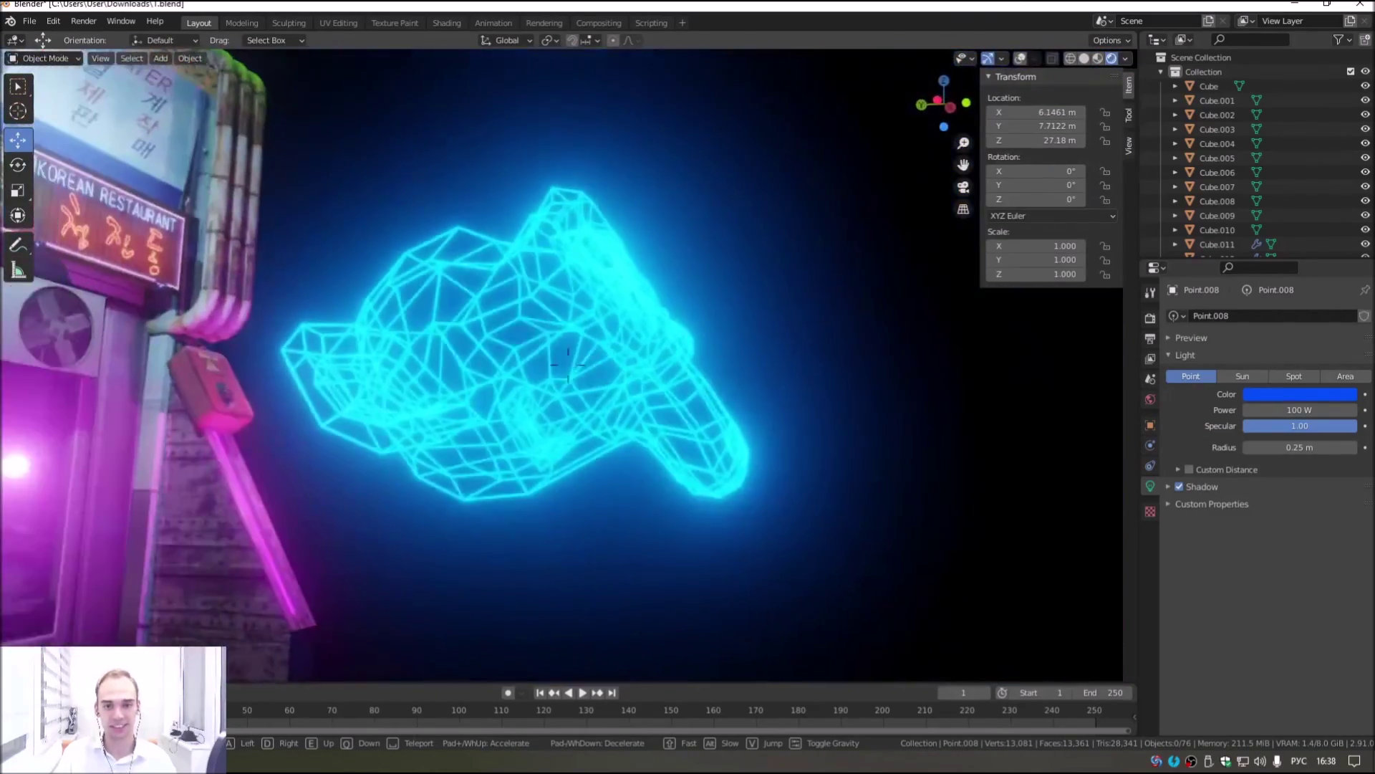
pyautogui.press('s')
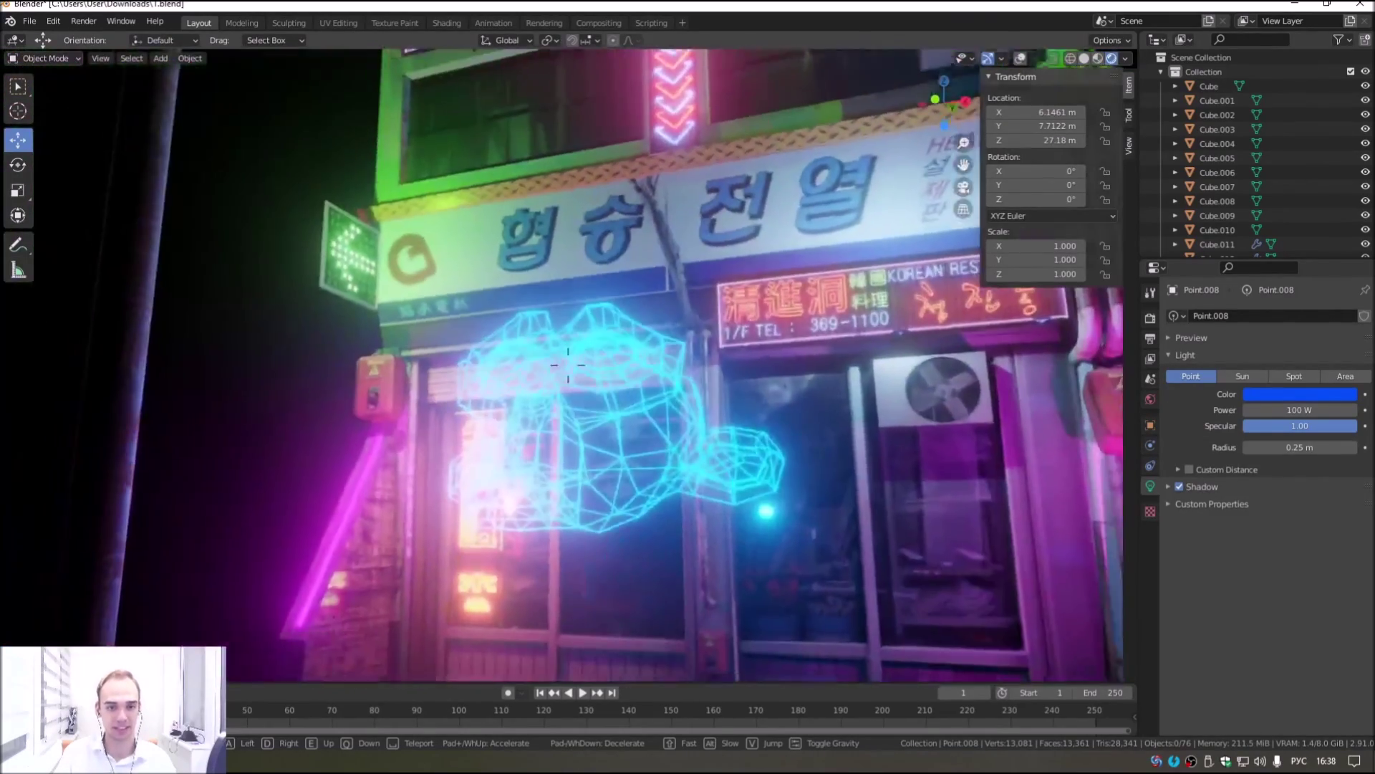
pyautogui.press('w')
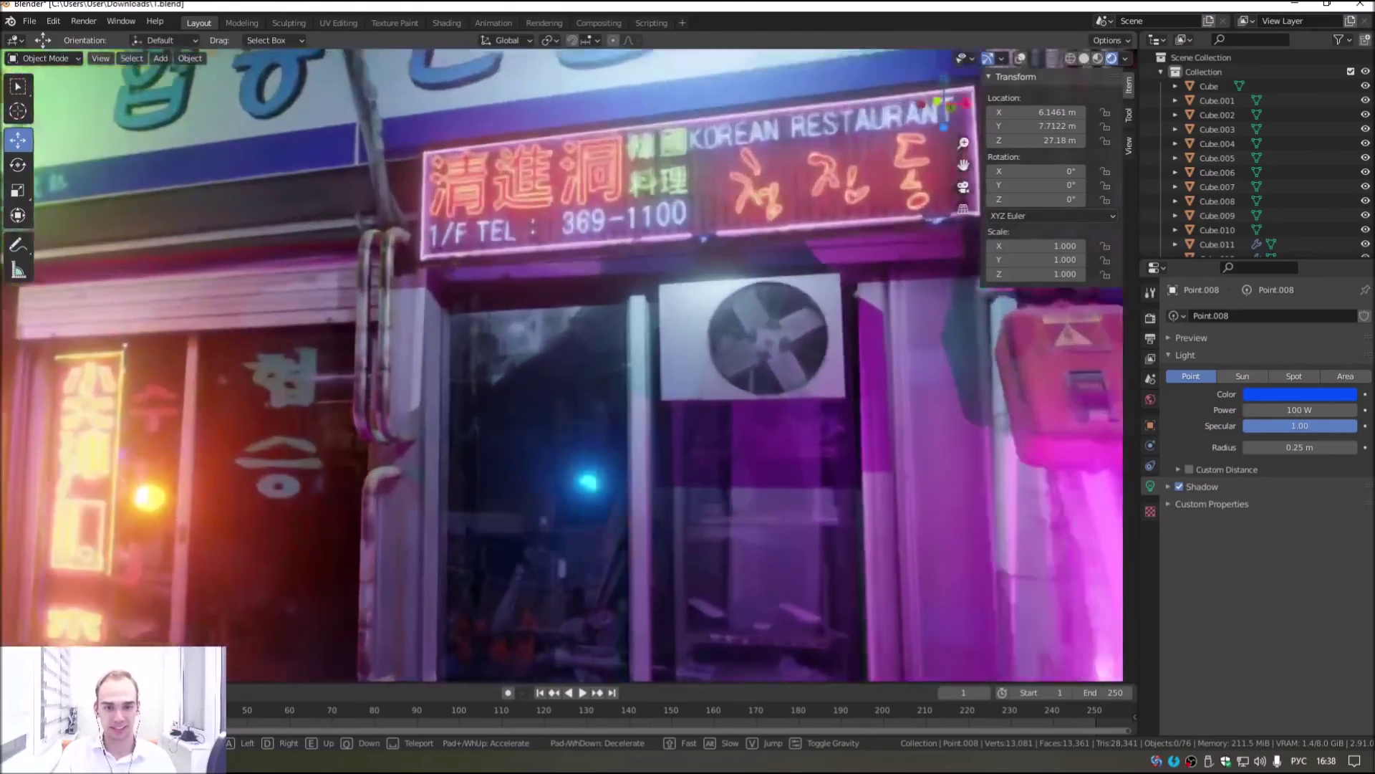
pyautogui.press('w')
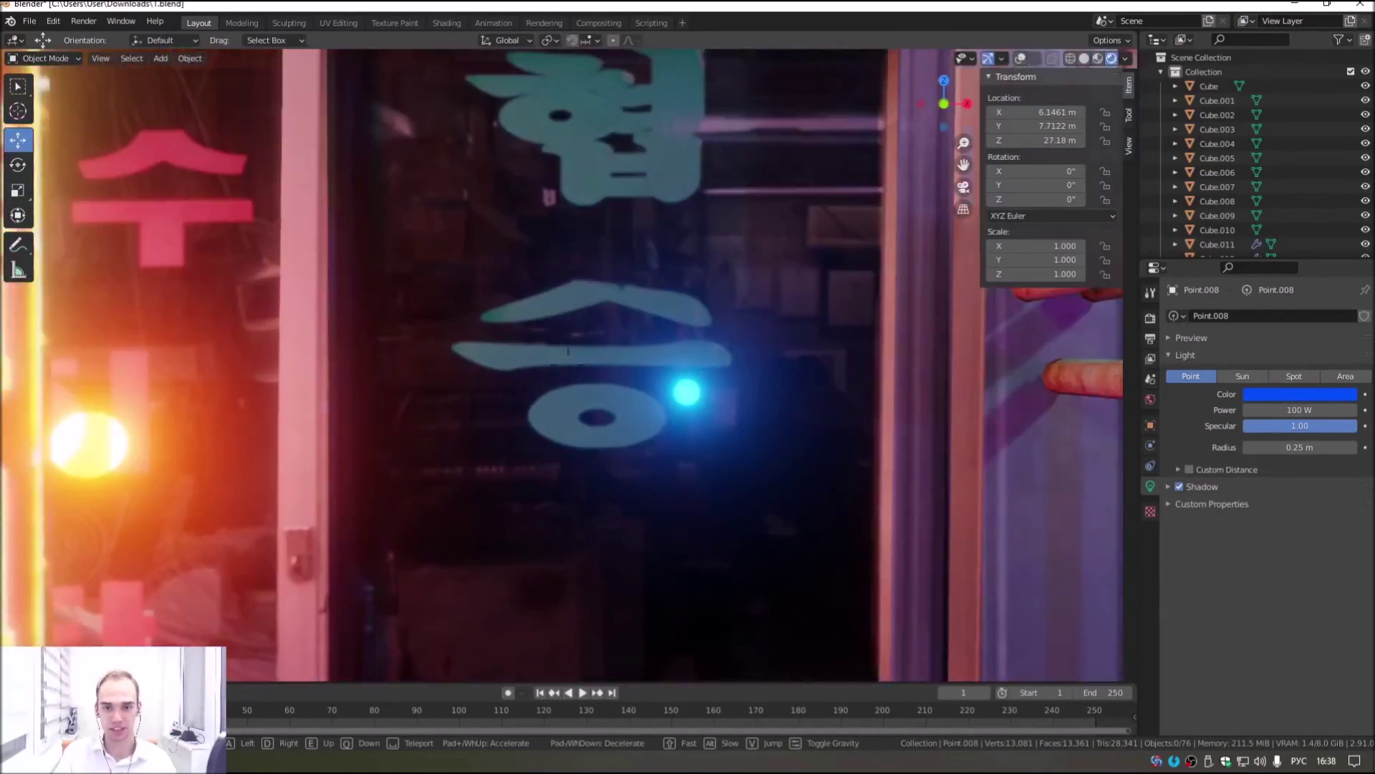
pyautogui.press('s')
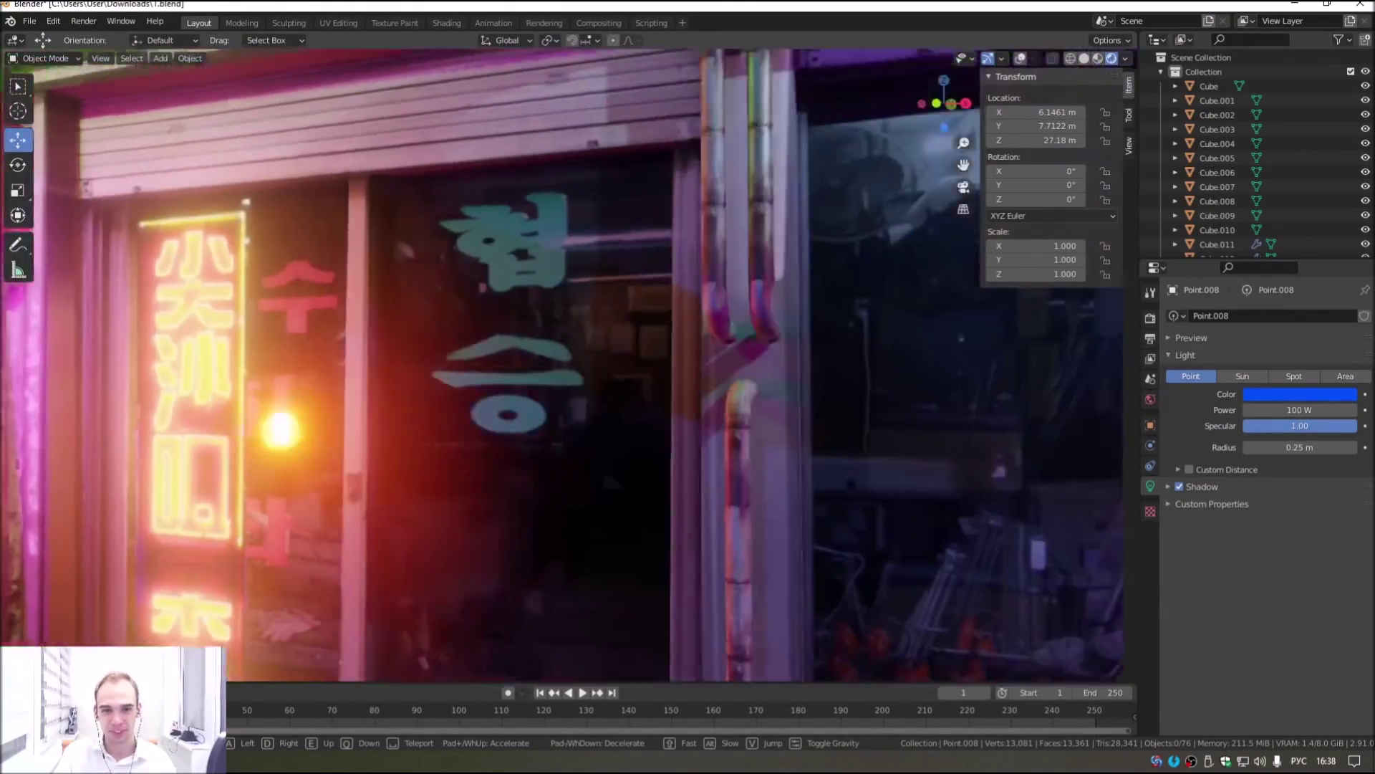
pyautogui.press('s')
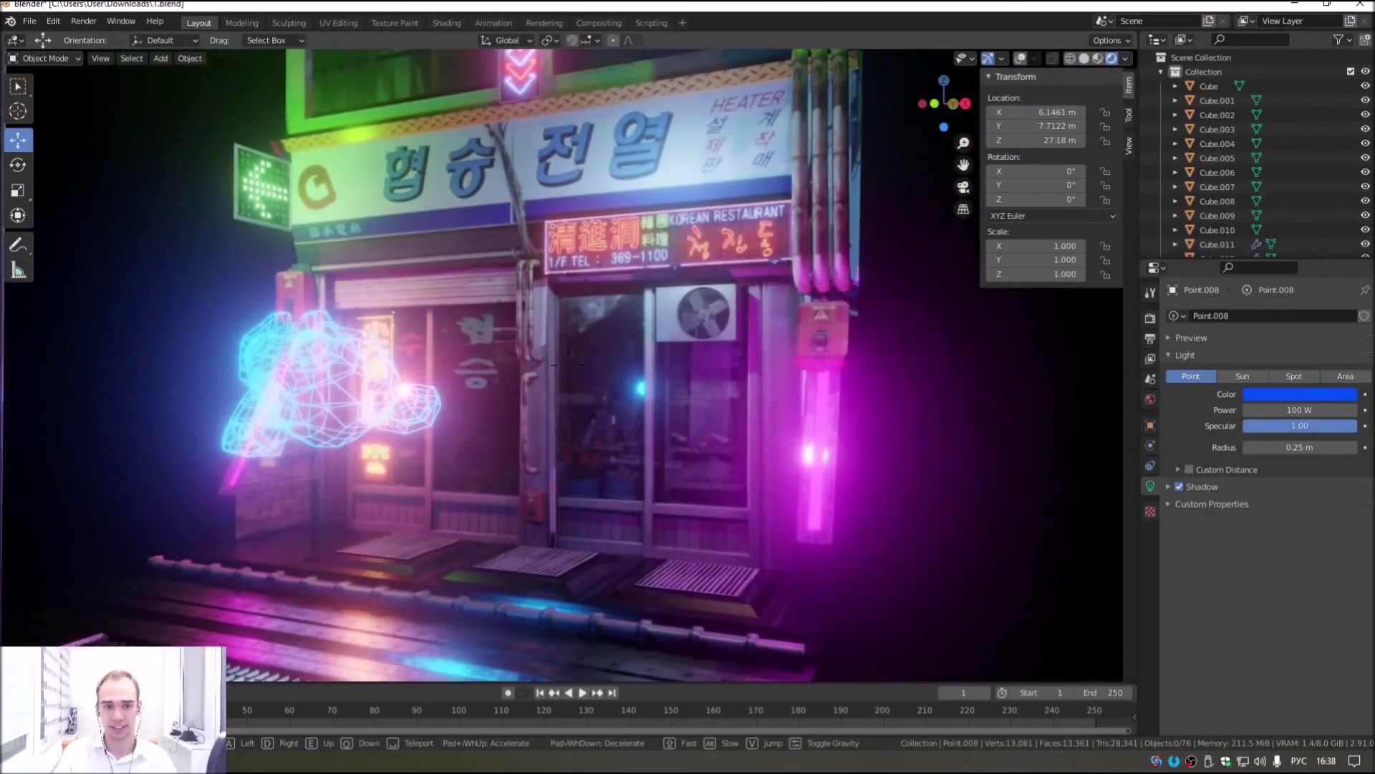
pyautogui.press('s')
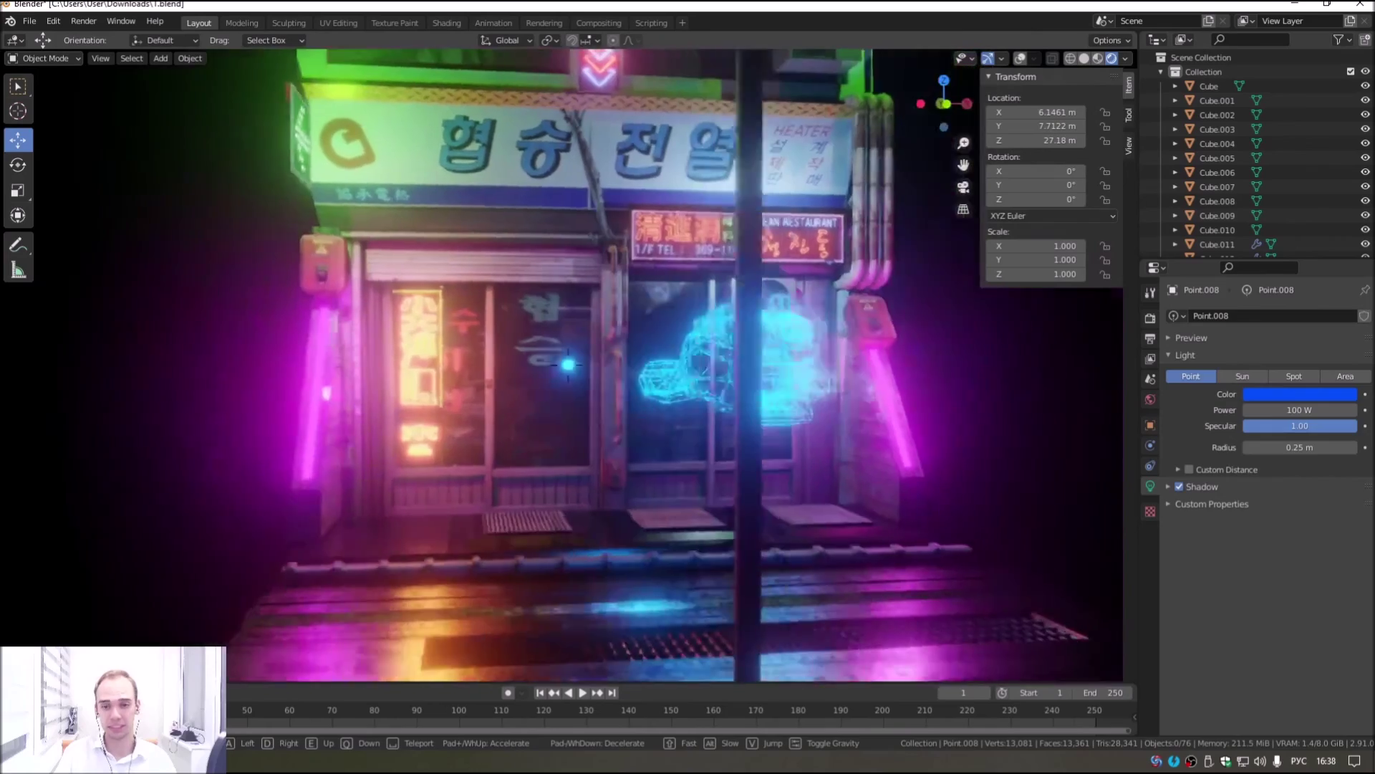
pyautogui.click(568, 364)
# Step: Select and frame Plane.003, then Plane.004, in the viewport
pyautogui.click(681, 307)
pyautogui.press('KP_Decimal')
pyautogui.click(595, 537)
pyautogui.press('KP_Decimal')
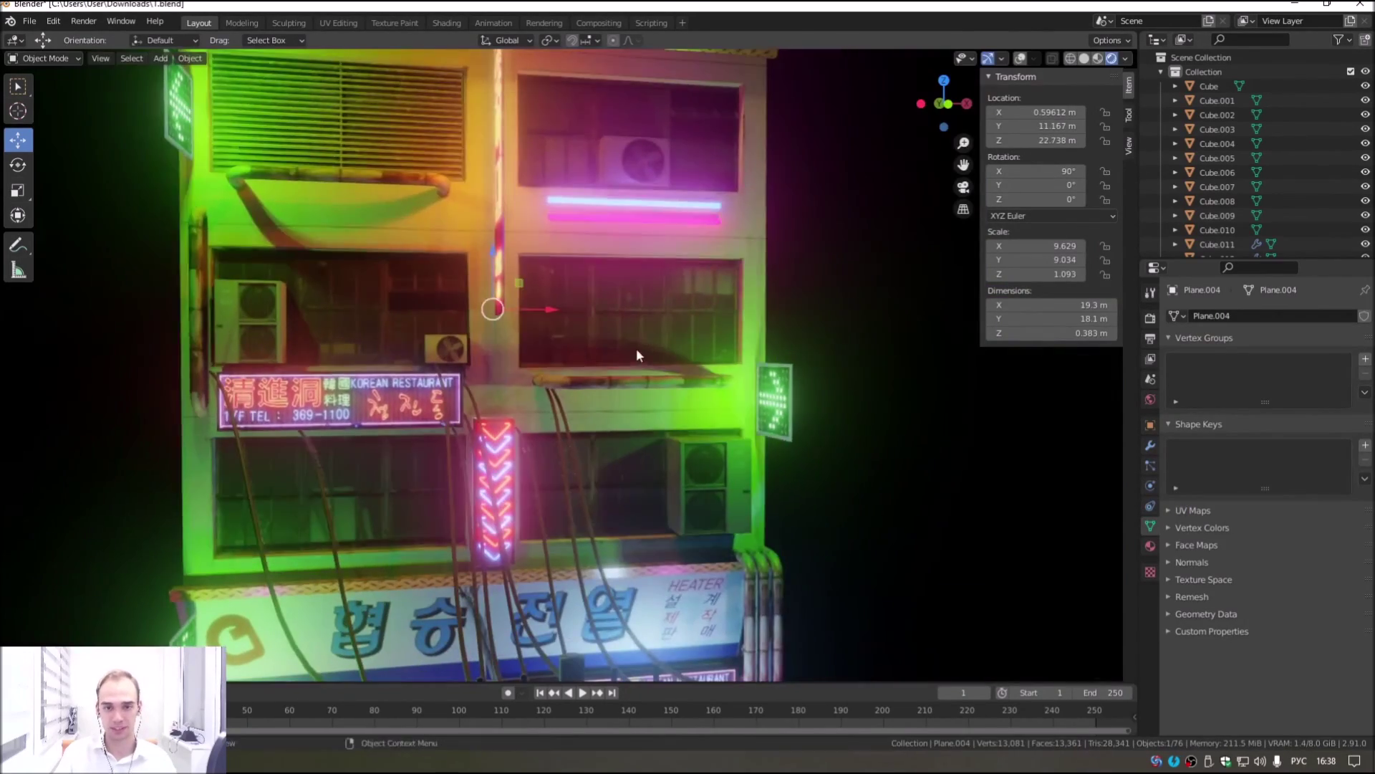
# Step: Select Plane.003 and move it onto the left shop window
pyautogui.scroll(-5, 636, 348)
pyautogui.moveTo(644, 345)
pyautogui.mouseDown(button='middle')
pyautogui.moveTo(616, 488)
pyautogui.moveTo(518, 437)
pyautogui.moveTo(536, 461)
pyautogui.mouseUp(button='middle')
pyautogui.scroll(-4, 616, 489)
pyautogui.scroll(2, 536, 461)
pyautogui.scroll(2, 604, 427)
pyautogui.scroll(2, 604, 428)
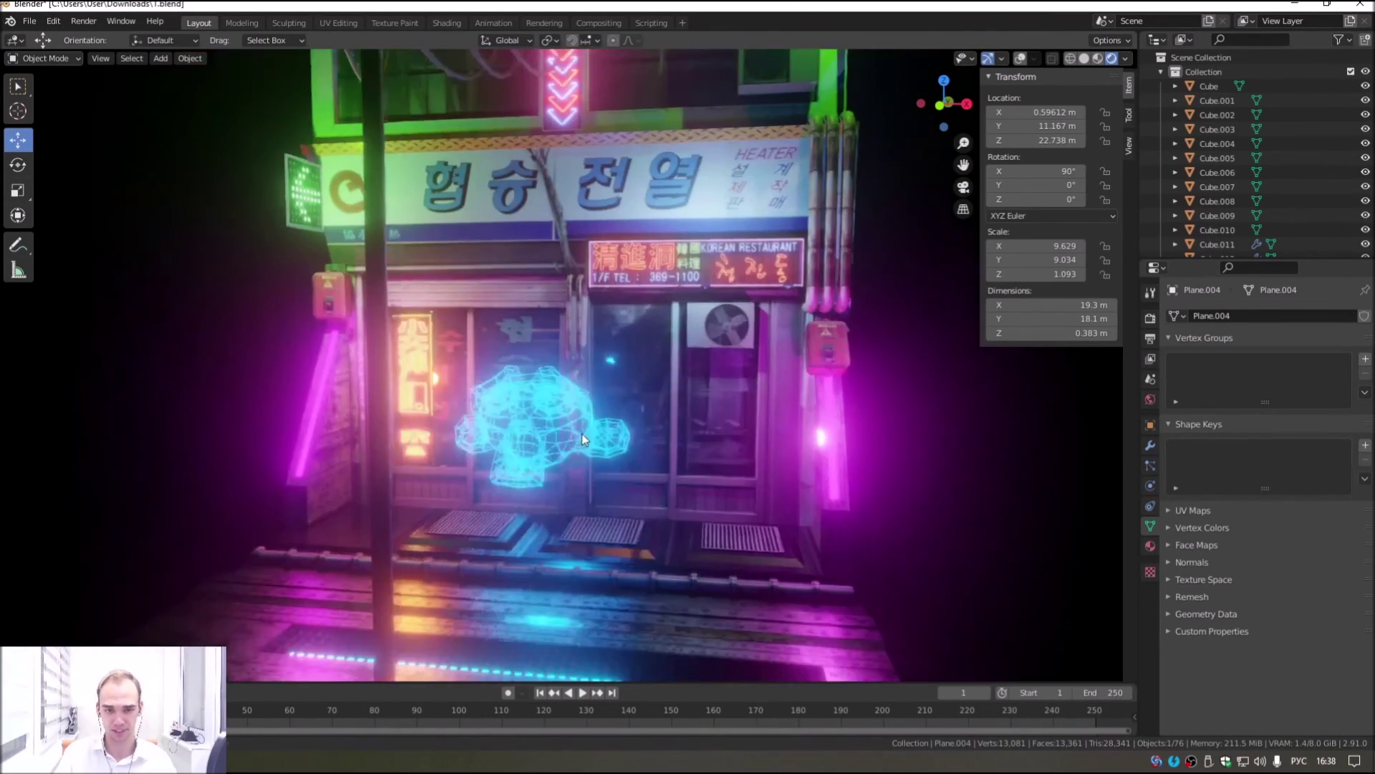
pyautogui.click(582, 433)
pyautogui.scroll(2, 649, 427)
pyautogui.press('g')
pyautogui.click(673, 349)
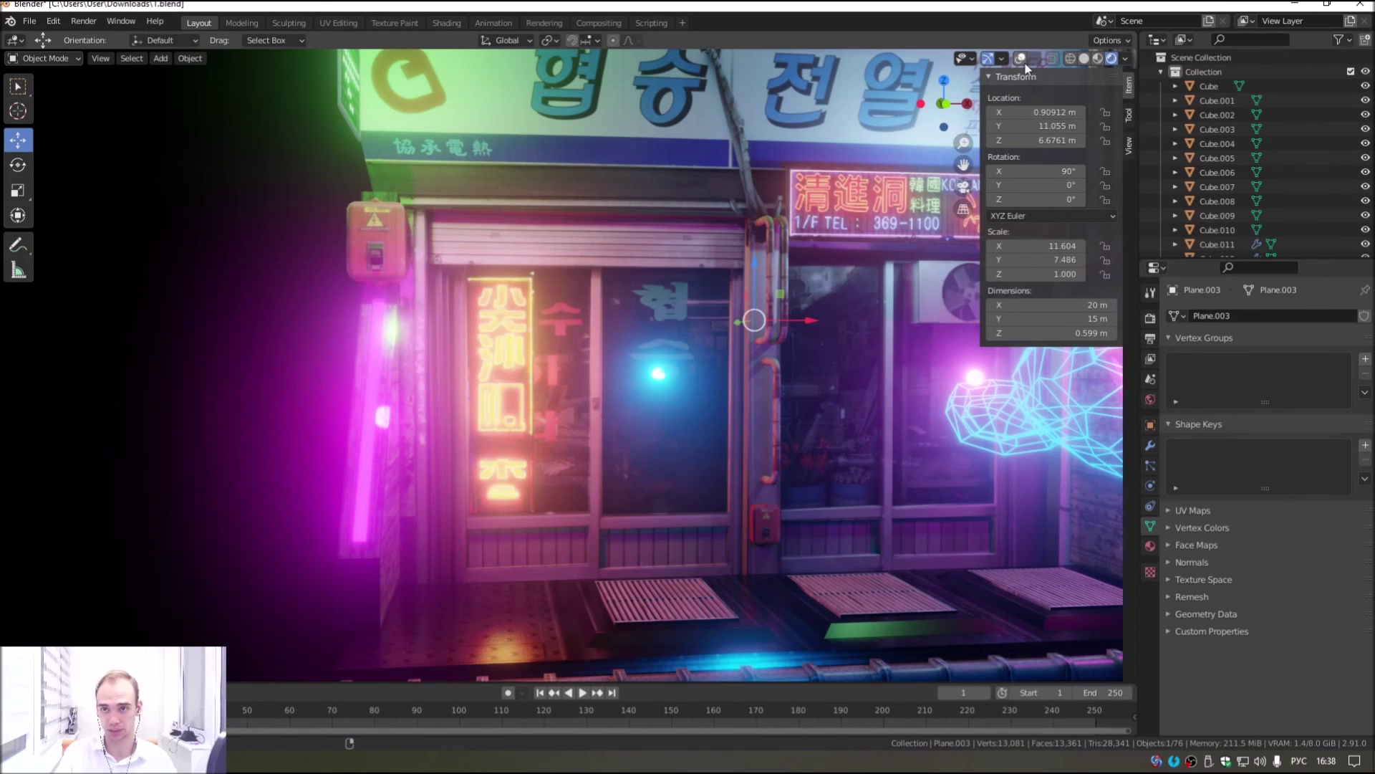
# Step: Restore the viewport overlays and put Plane.003 into Edit Mode
pyautogui.hotkey('shift', 'alt', 'z')
pyautogui.click(71, 55)
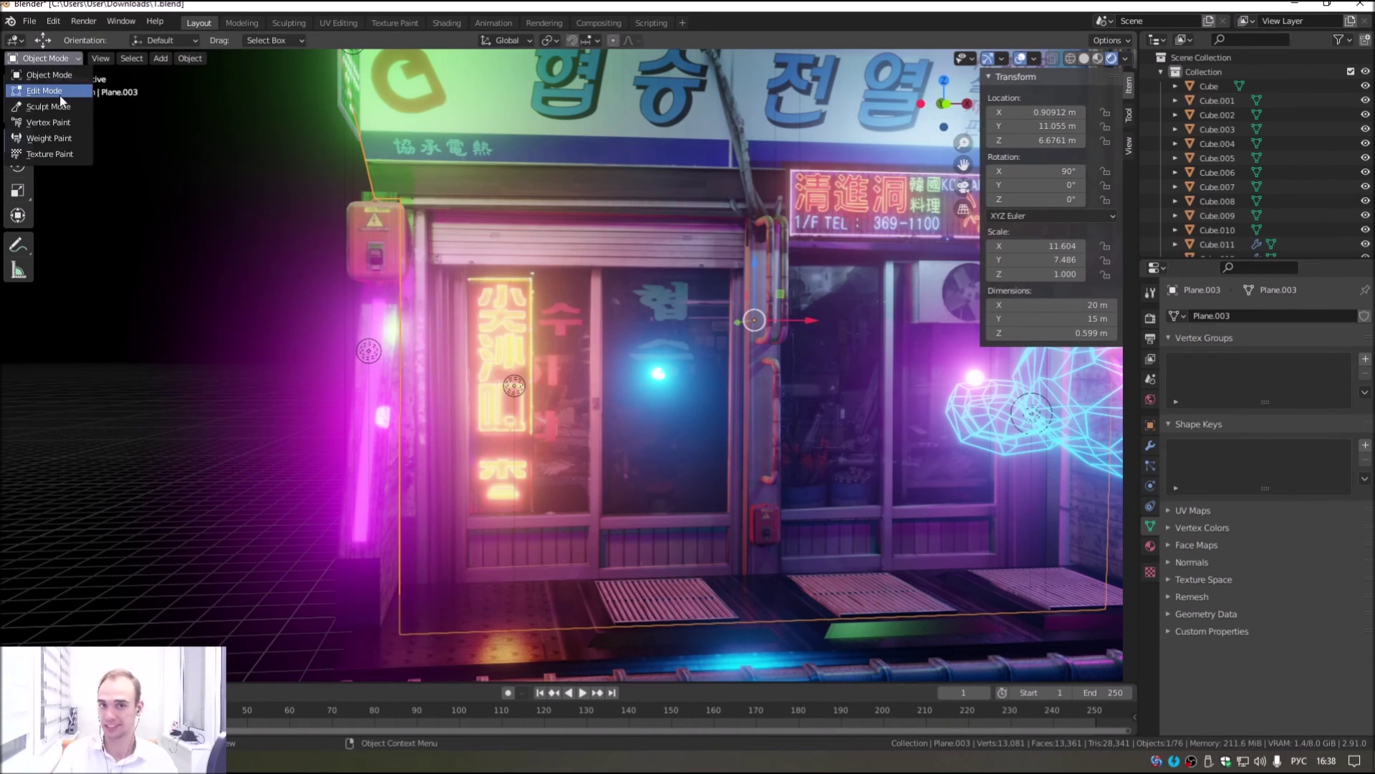
pyautogui.click(52, 90)
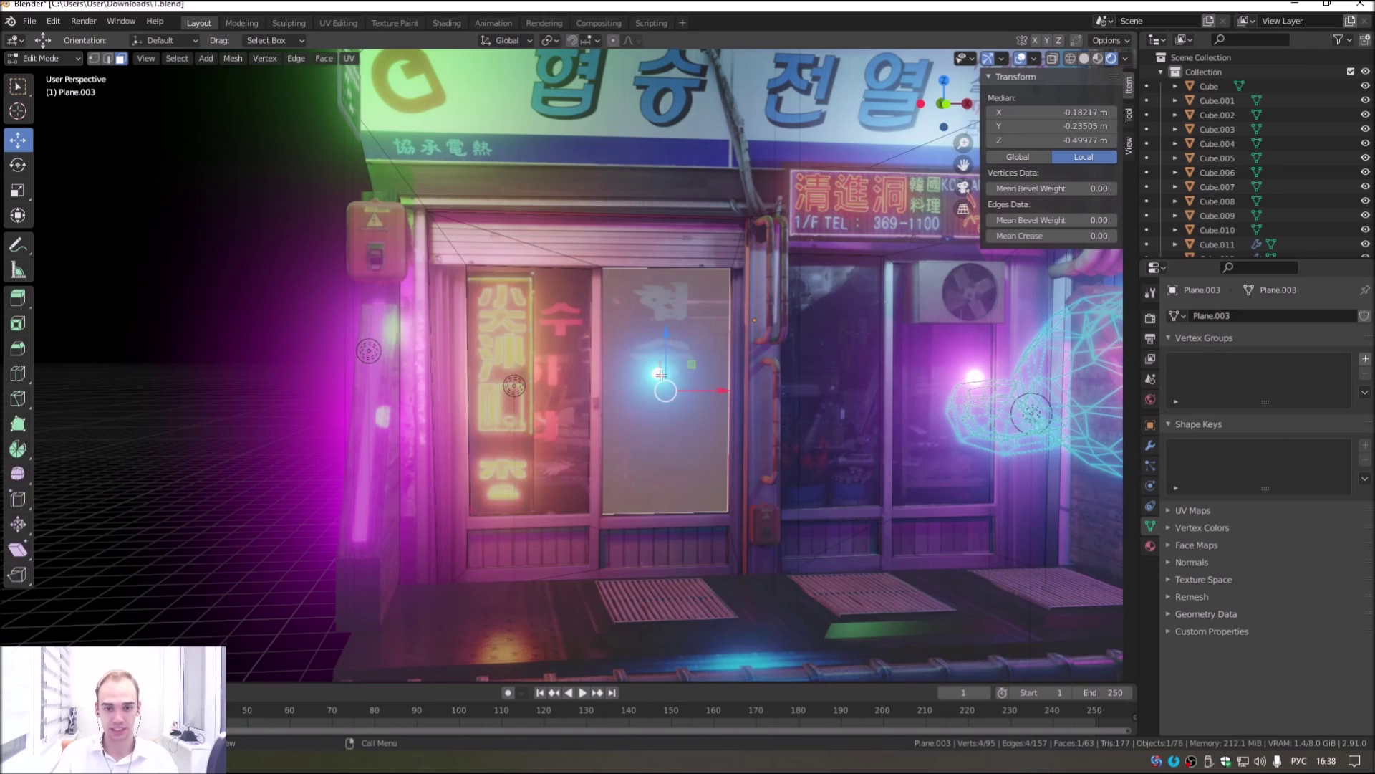
# Step: Add a new material slot and material with an Emission surface shader
pyautogui.click(1151, 545)
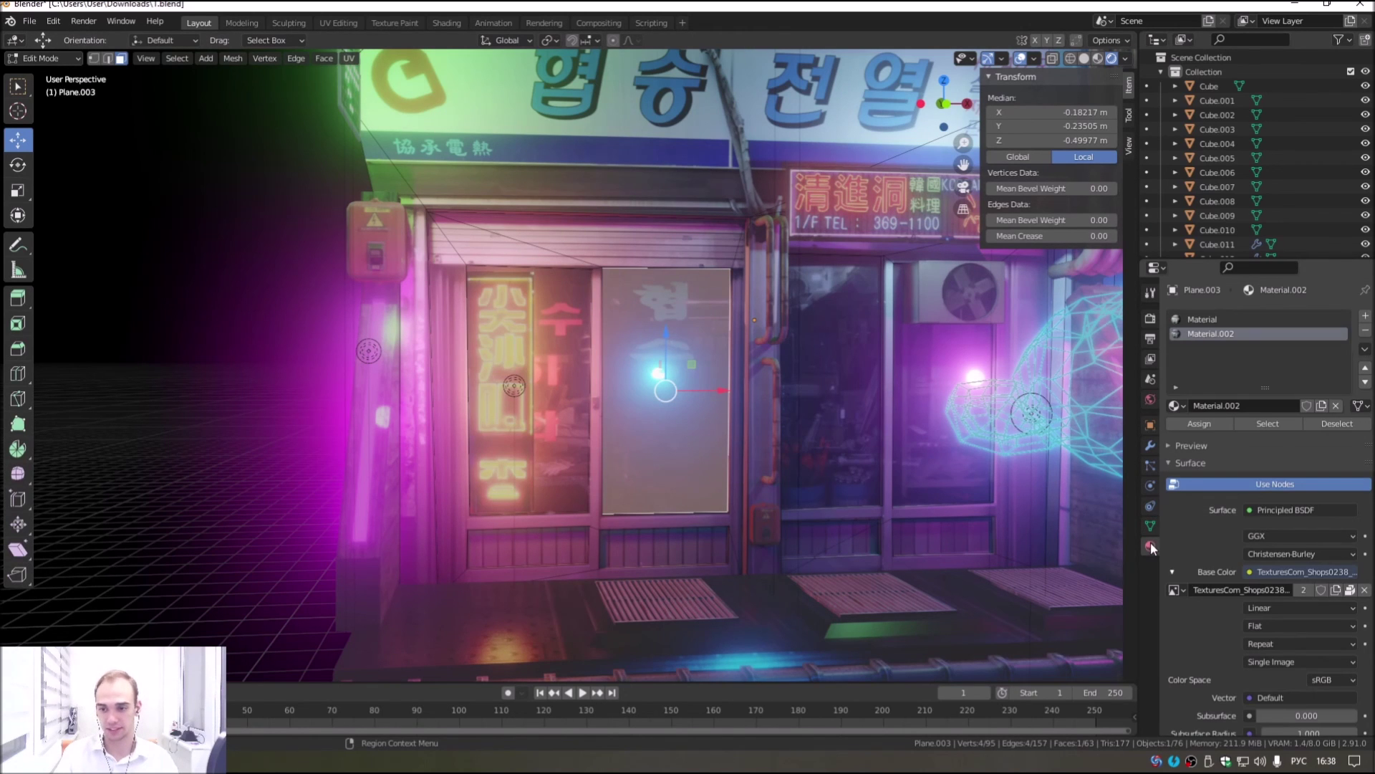
pyautogui.click(1366, 315)
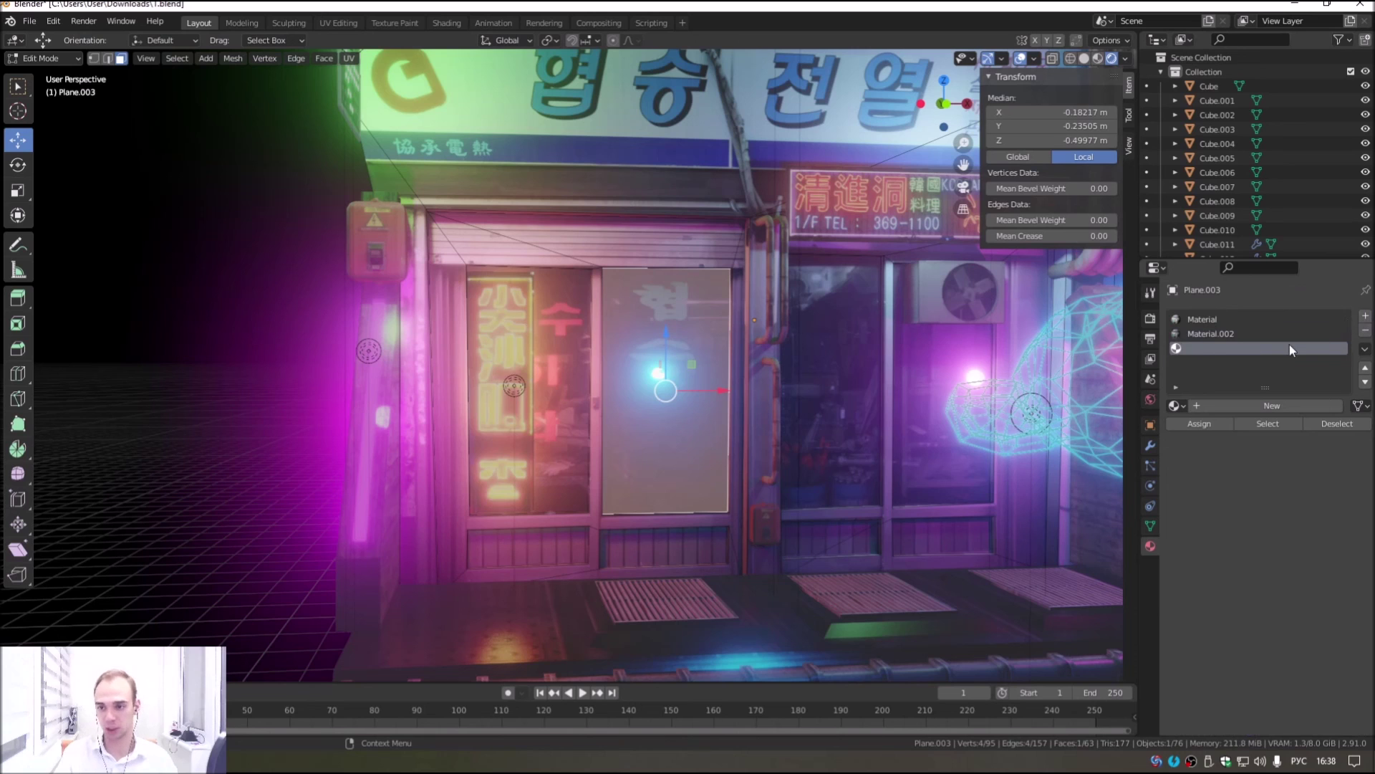
pyautogui.click(1275, 403)
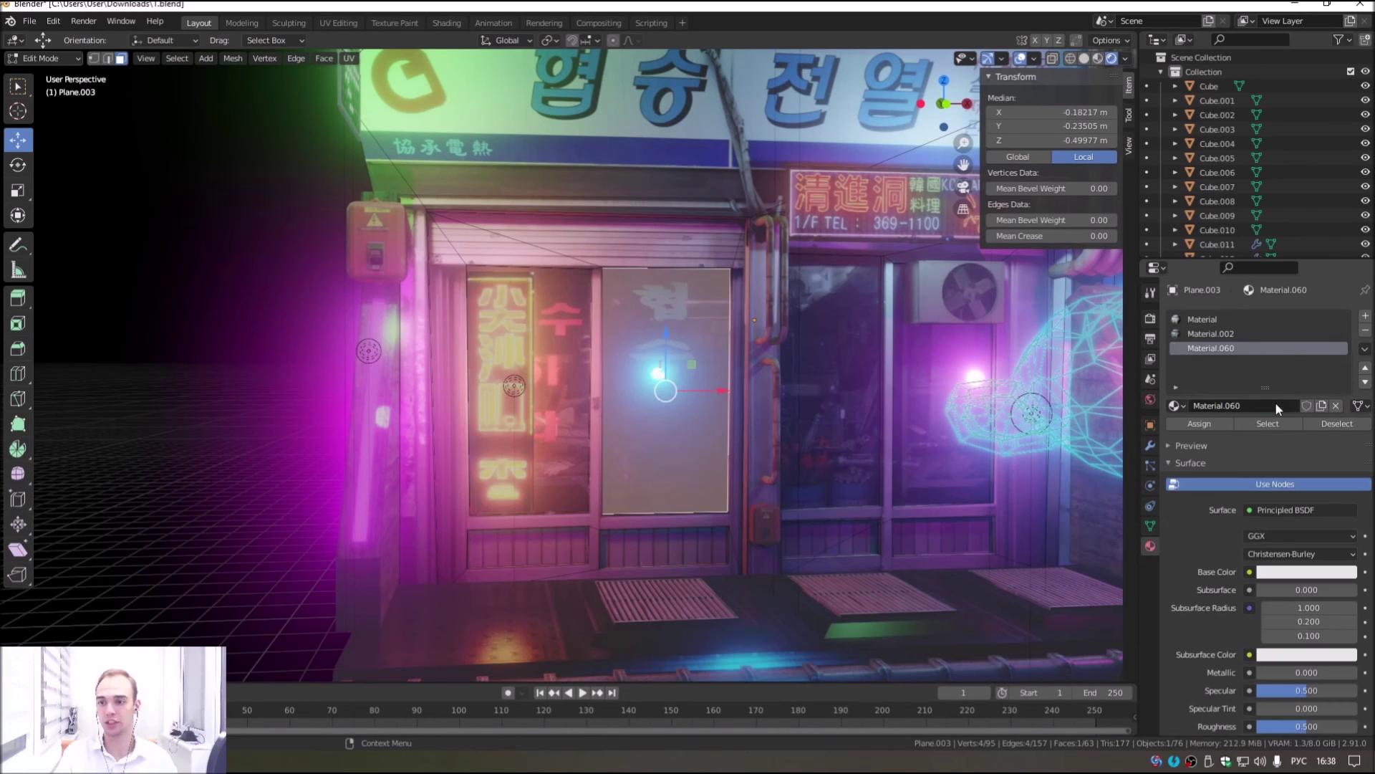
pyautogui.click(1274, 510)
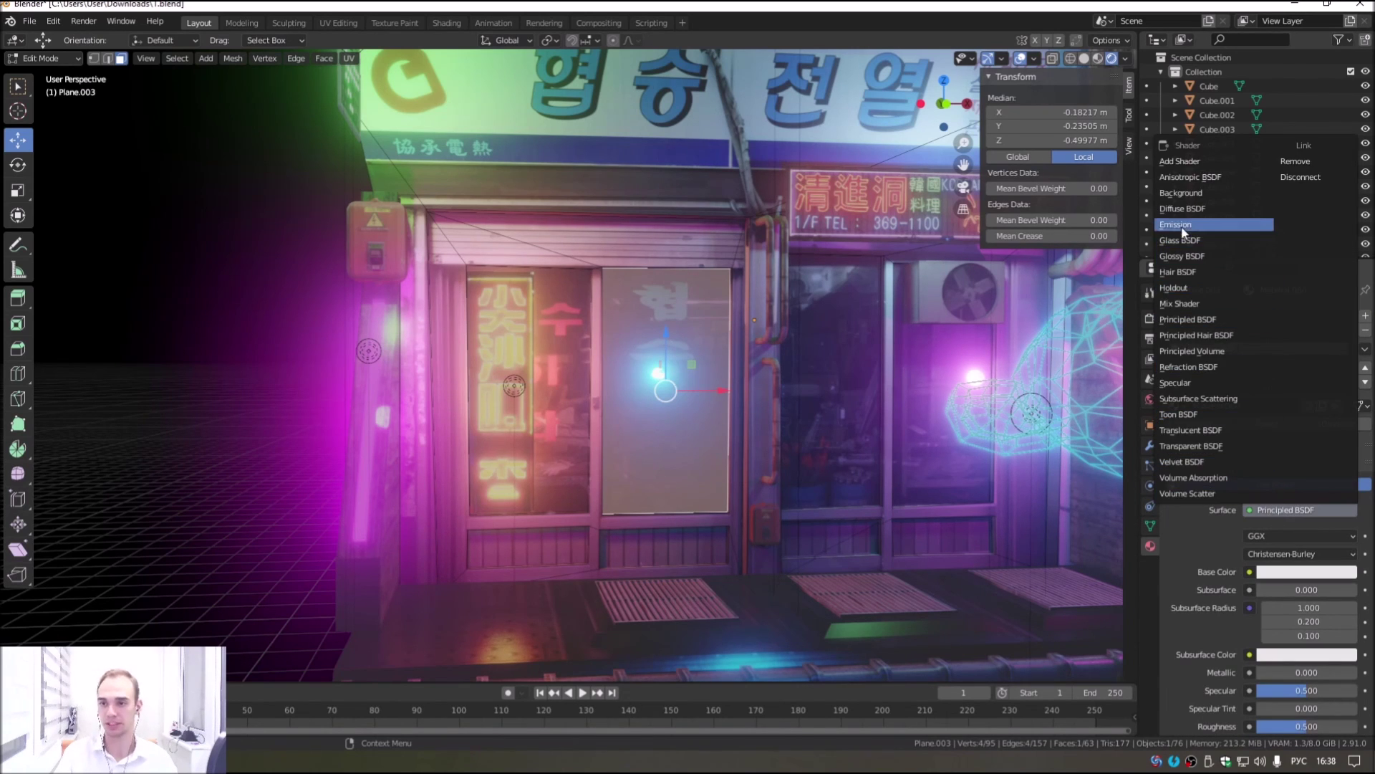
pyautogui.click(1182, 224)
# Step: Drive the emission colour with an Image Texture loading the TexturesCom_Shops0238 shop photo
pyautogui.click(1252, 537)
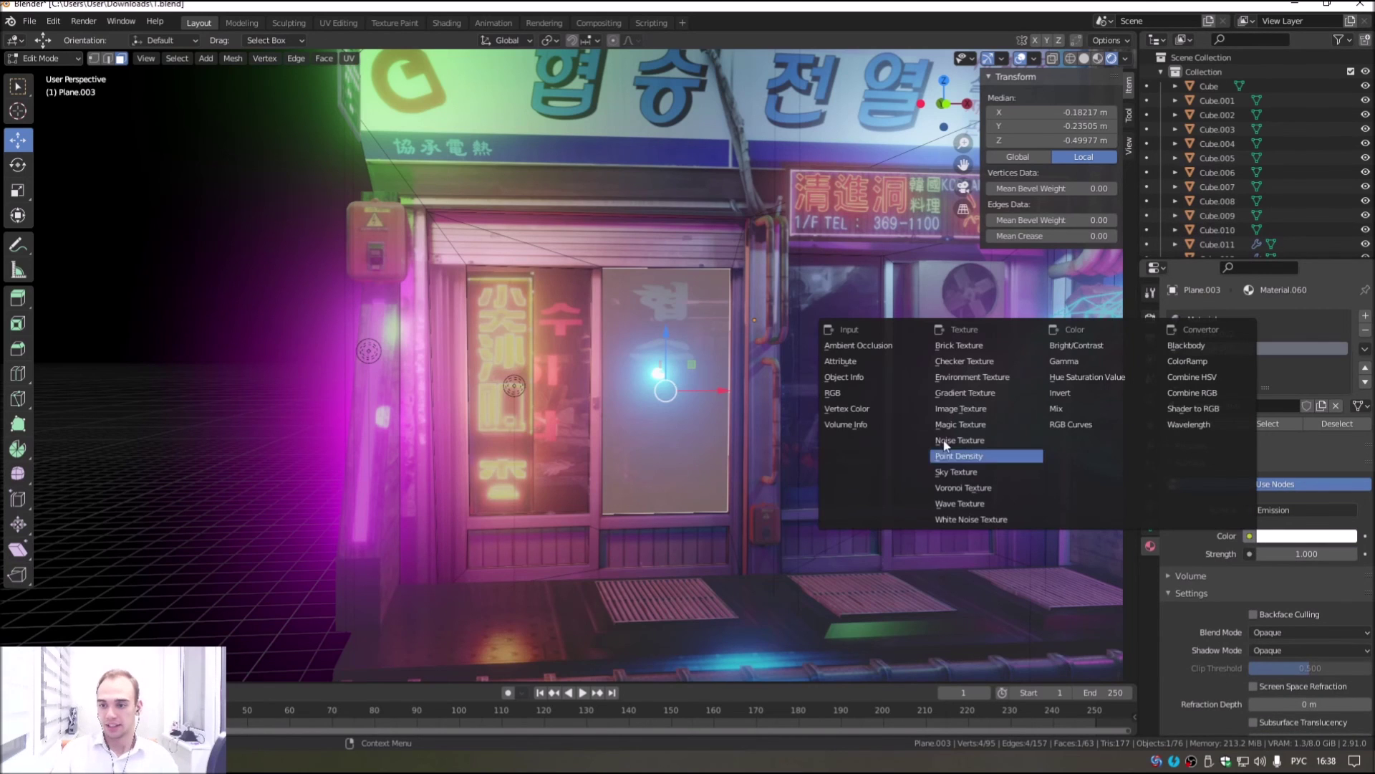
pyautogui.click(987, 413)
pyautogui.click(1330, 554)
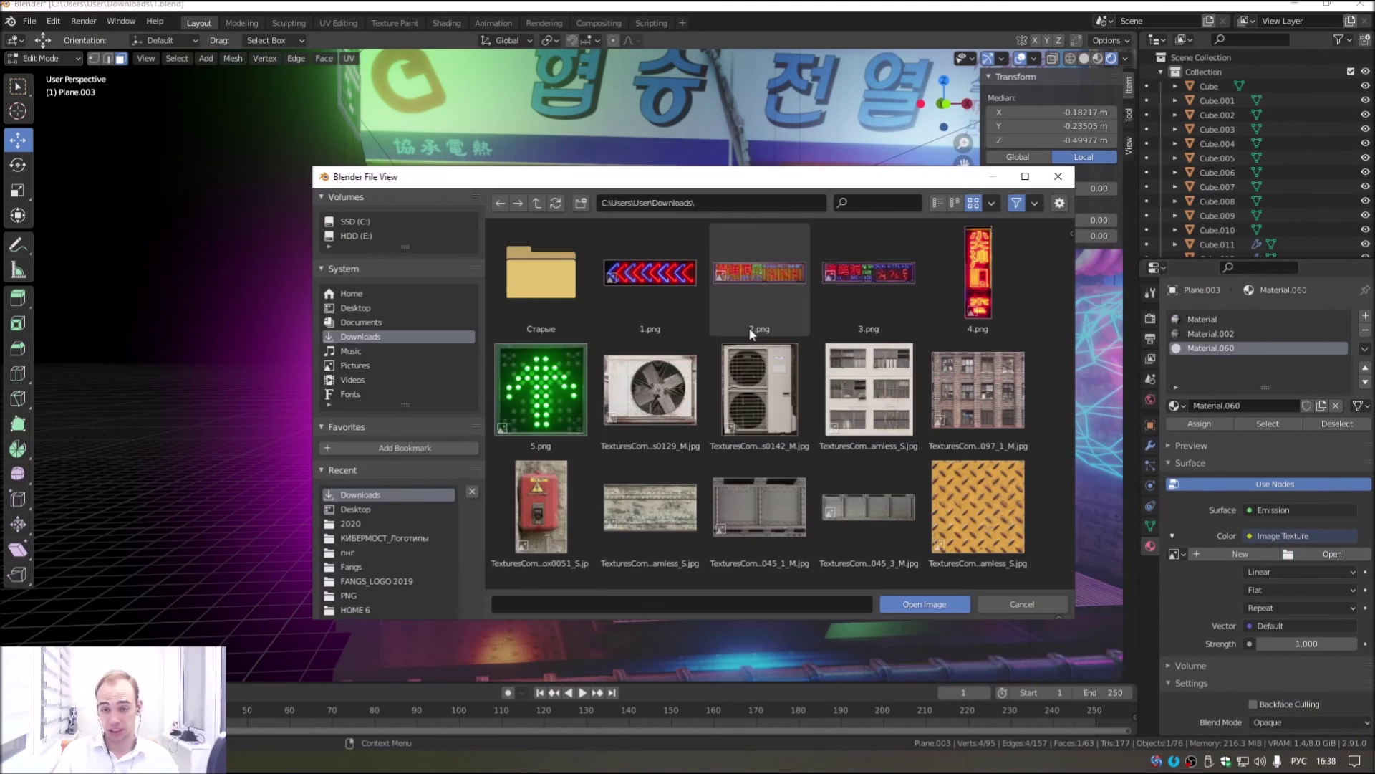
pyautogui.scroll(-3, 763, 395)
pyautogui.scroll(-2, 764, 395)
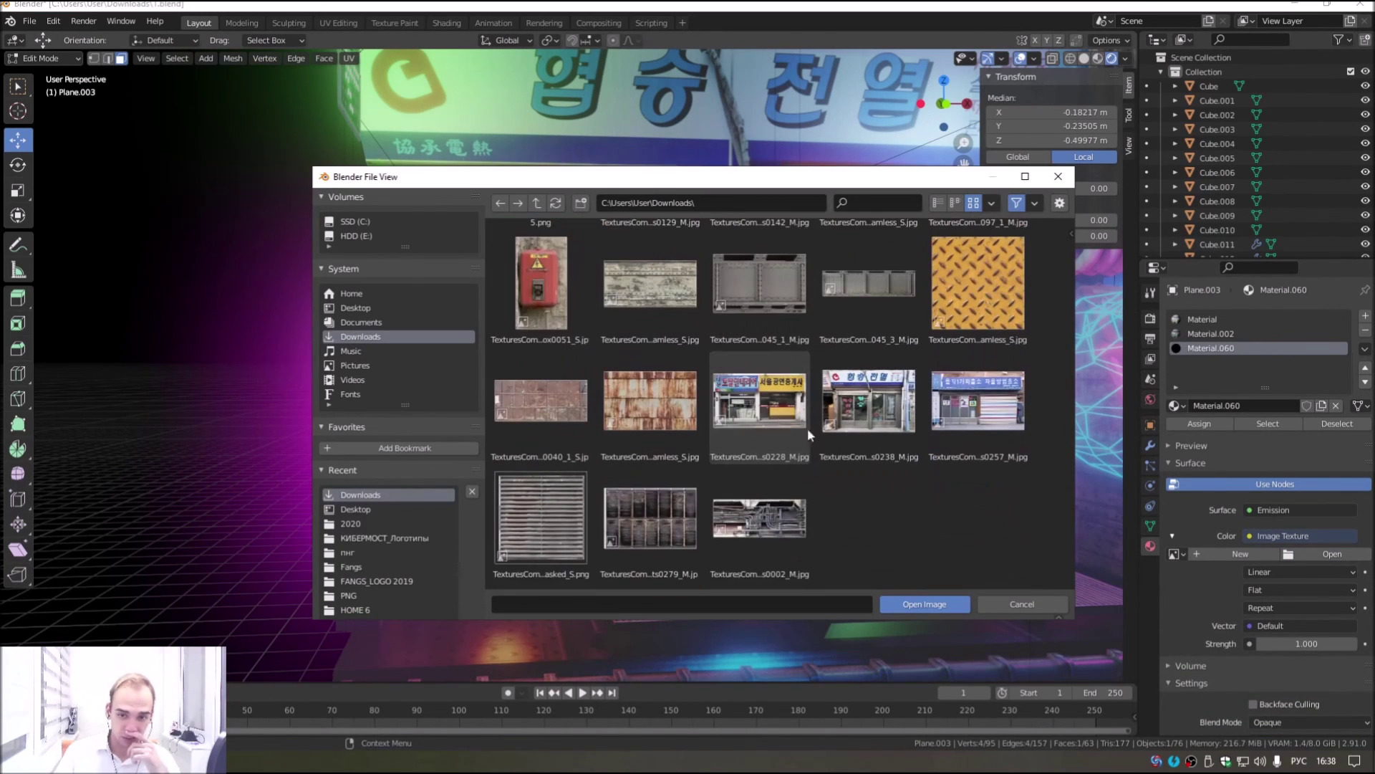
pyautogui.click(879, 414)
pyautogui.doubleClick(879, 414)
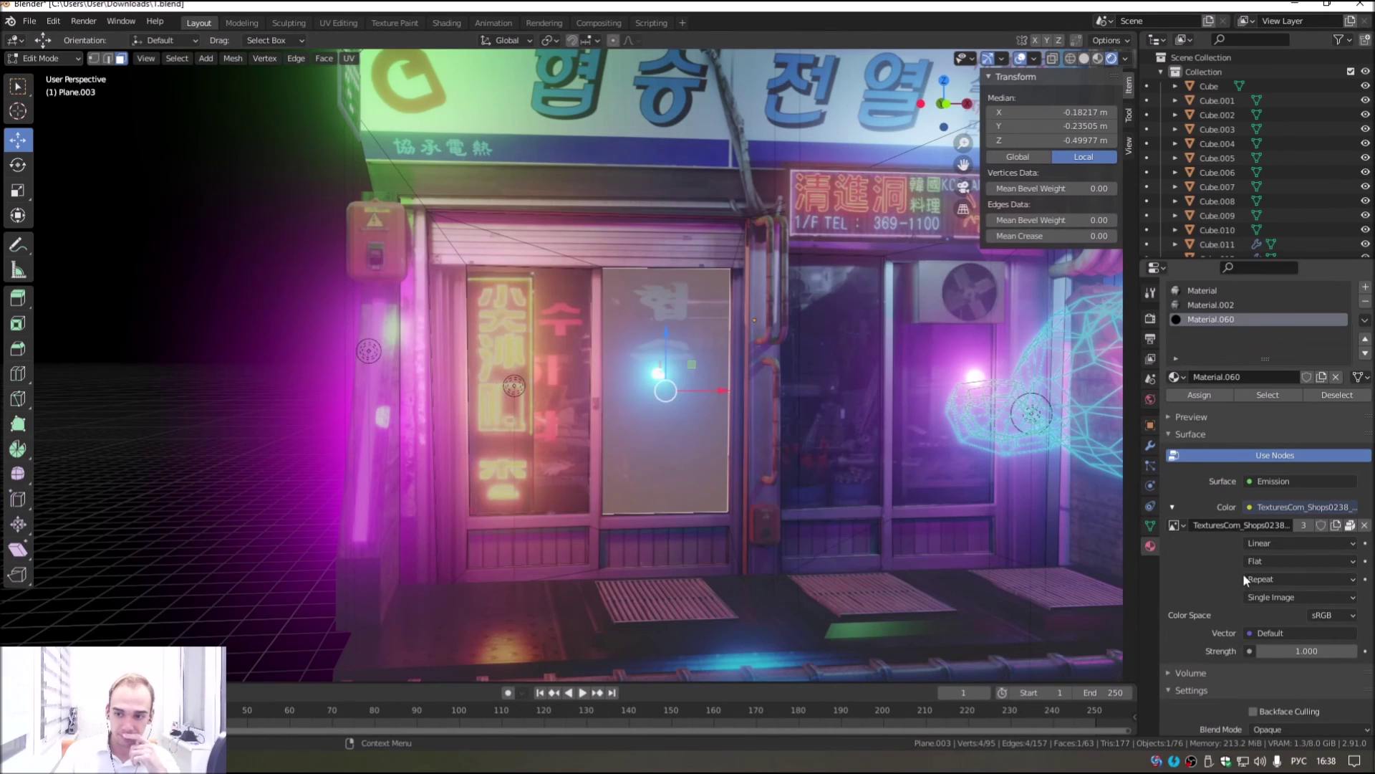
# Step: Set emission strength to 10 and assign Material.060 to the selected window faces
pyautogui.click(1301, 650)
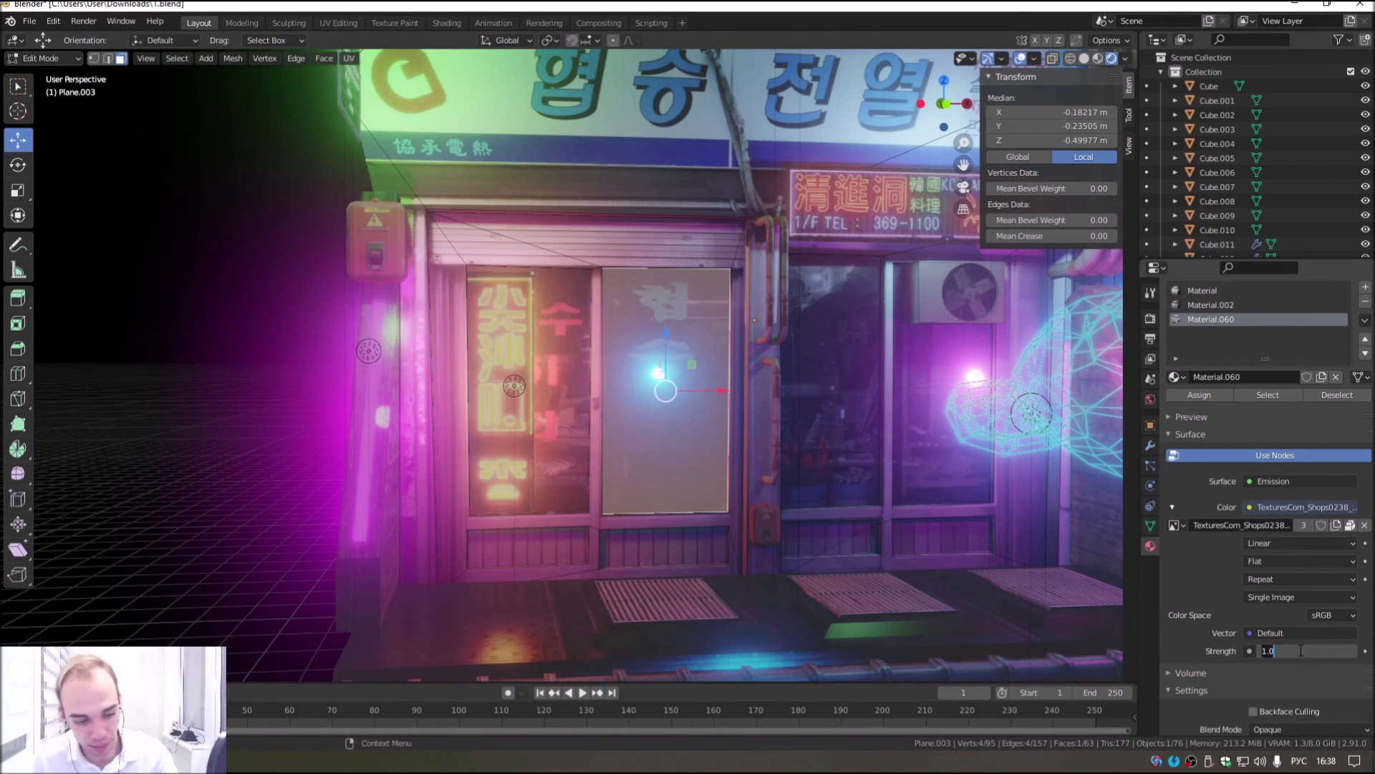
pyautogui.write('10')
pyautogui.press('Return')
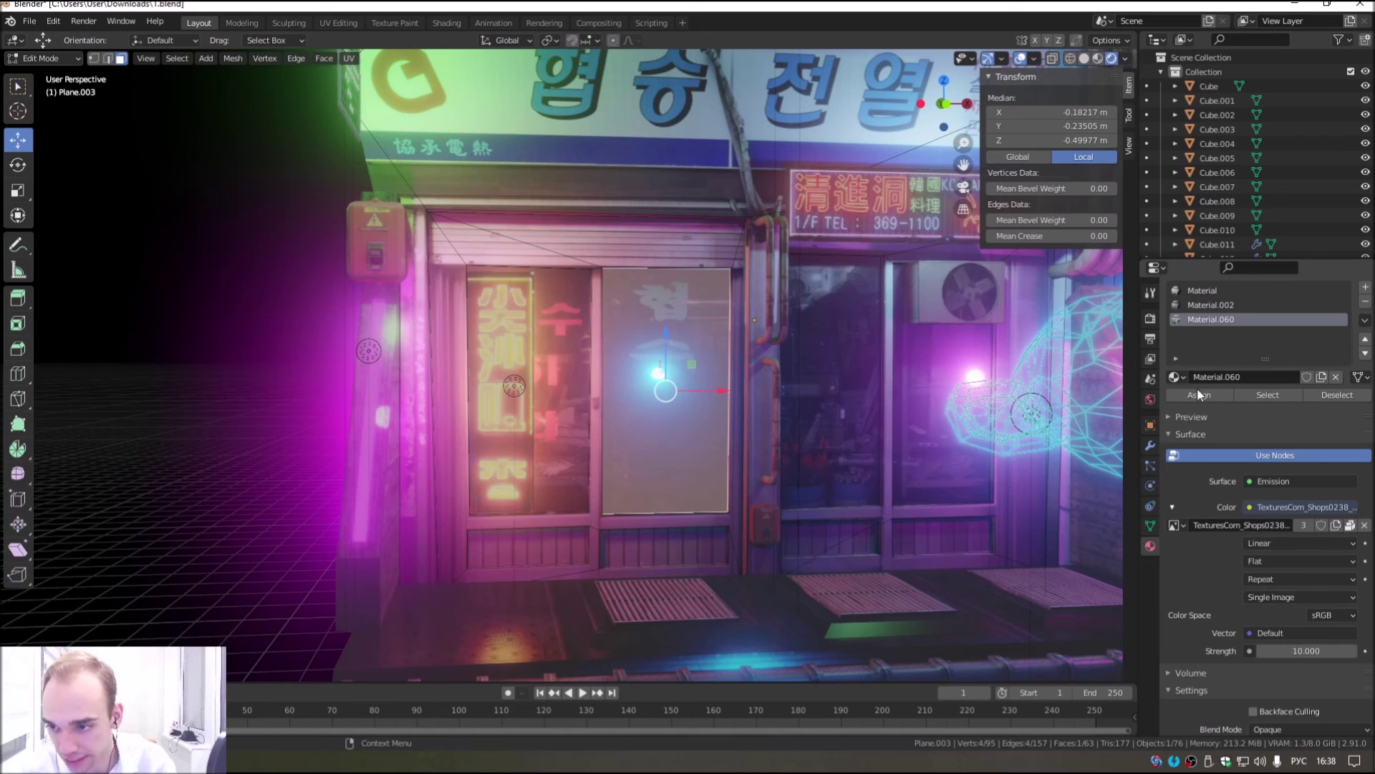
pyautogui.click(1197, 392)
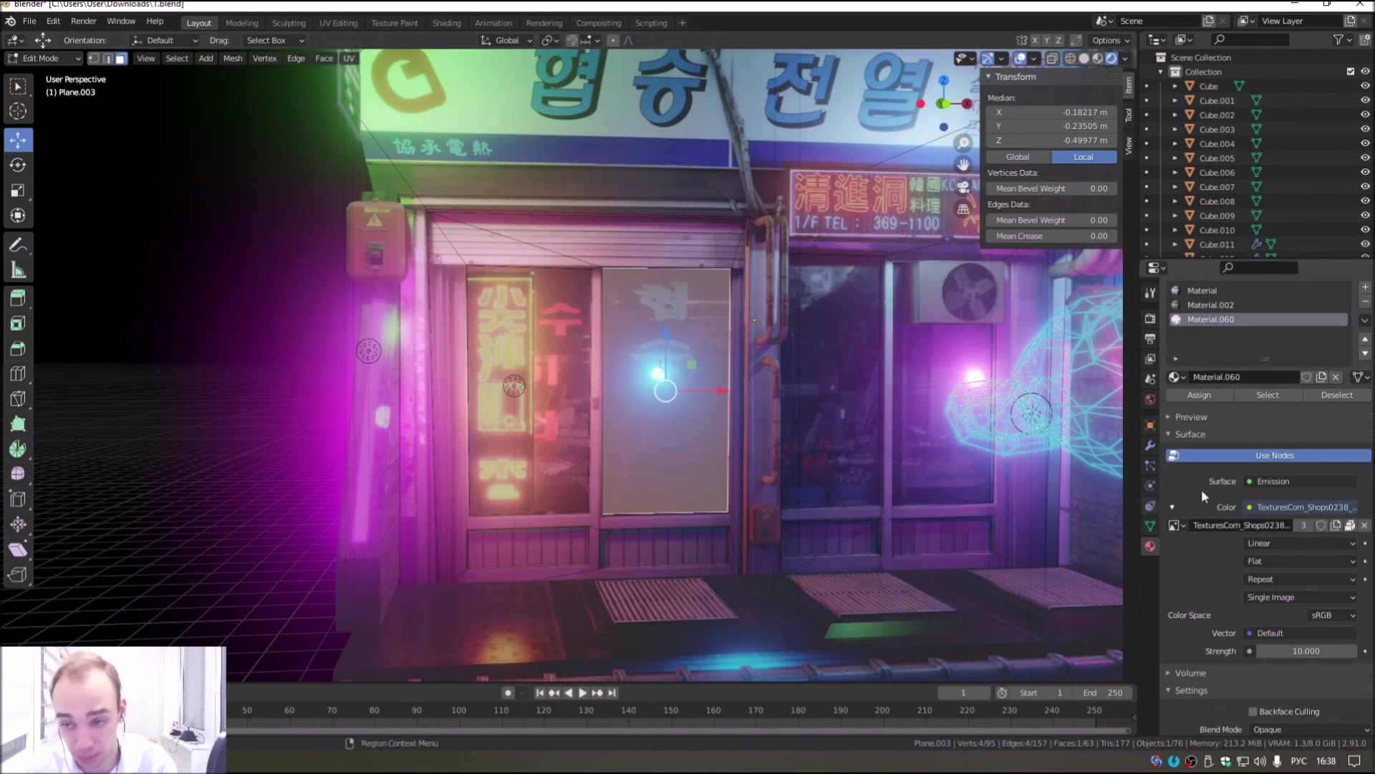
pyautogui.click(72, 58)
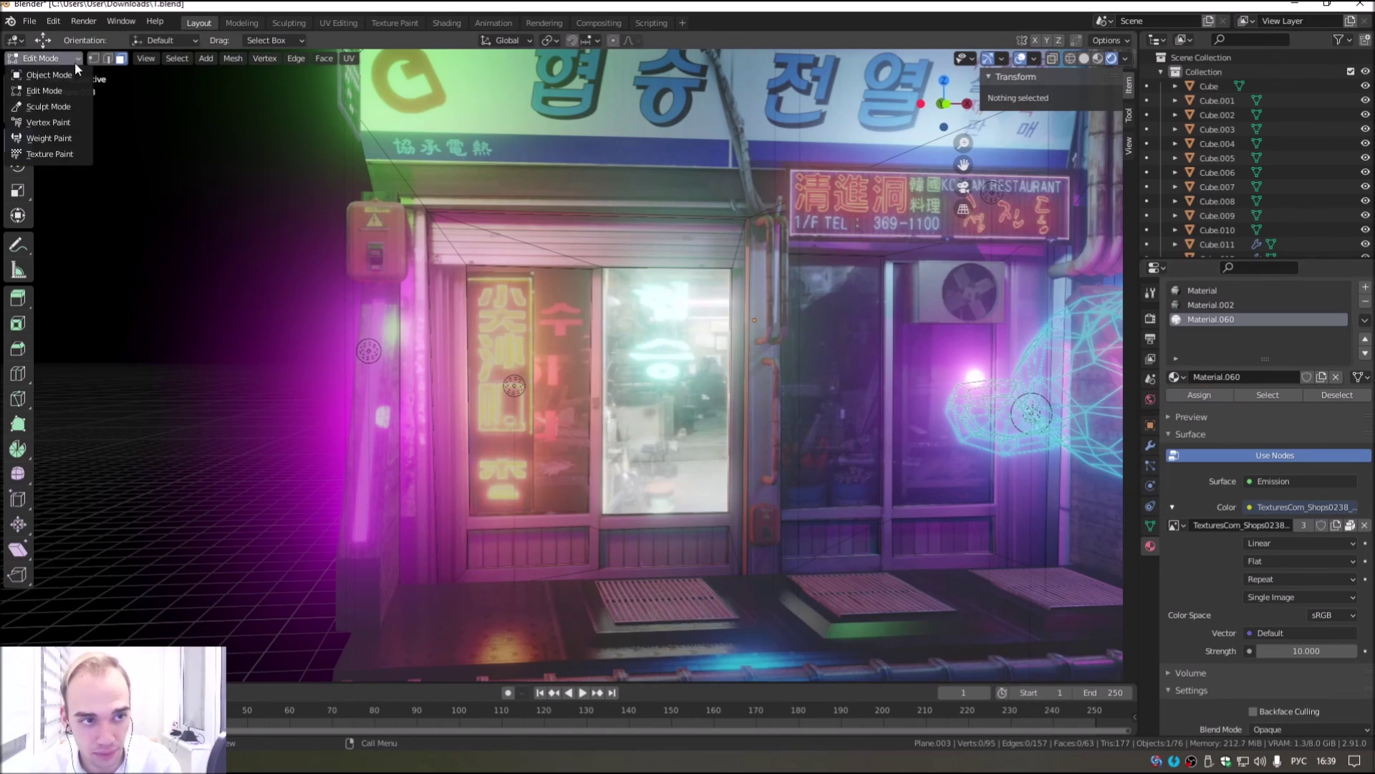
# Step: Return to Object Mode and lower the emission strength to 5
pyautogui.click(35, 74)
pyautogui.moveTo(355, 221)
pyautogui.mouseDown(button='middle')
pyautogui.moveTo(582, 372)
pyautogui.moveTo(378, 407)
pyautogui.mouseUp(button='middle')
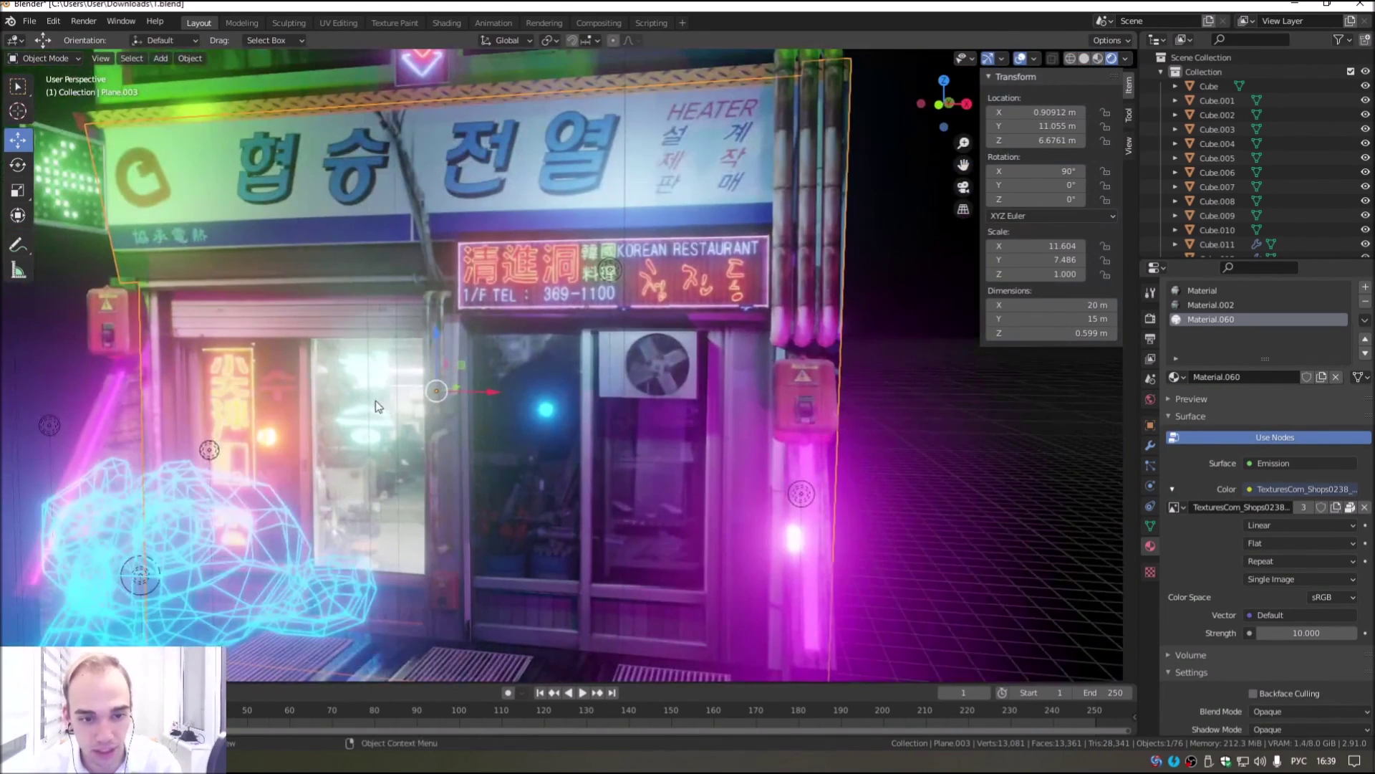
pyautogui.scroll(-4, 1325, 538)
pyautogui.doubleClick(1307, 502)
pyautogui.write('5')
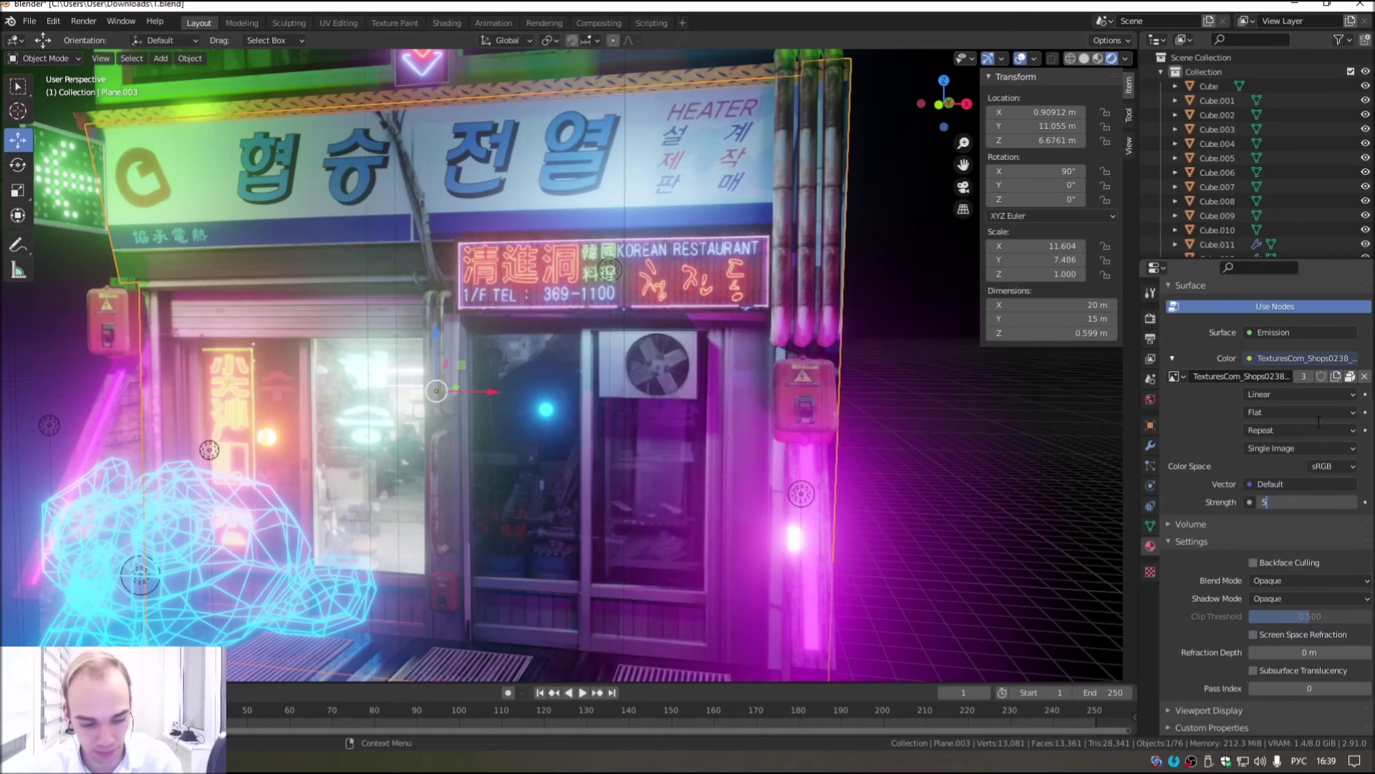
pyautogui.press('Return')
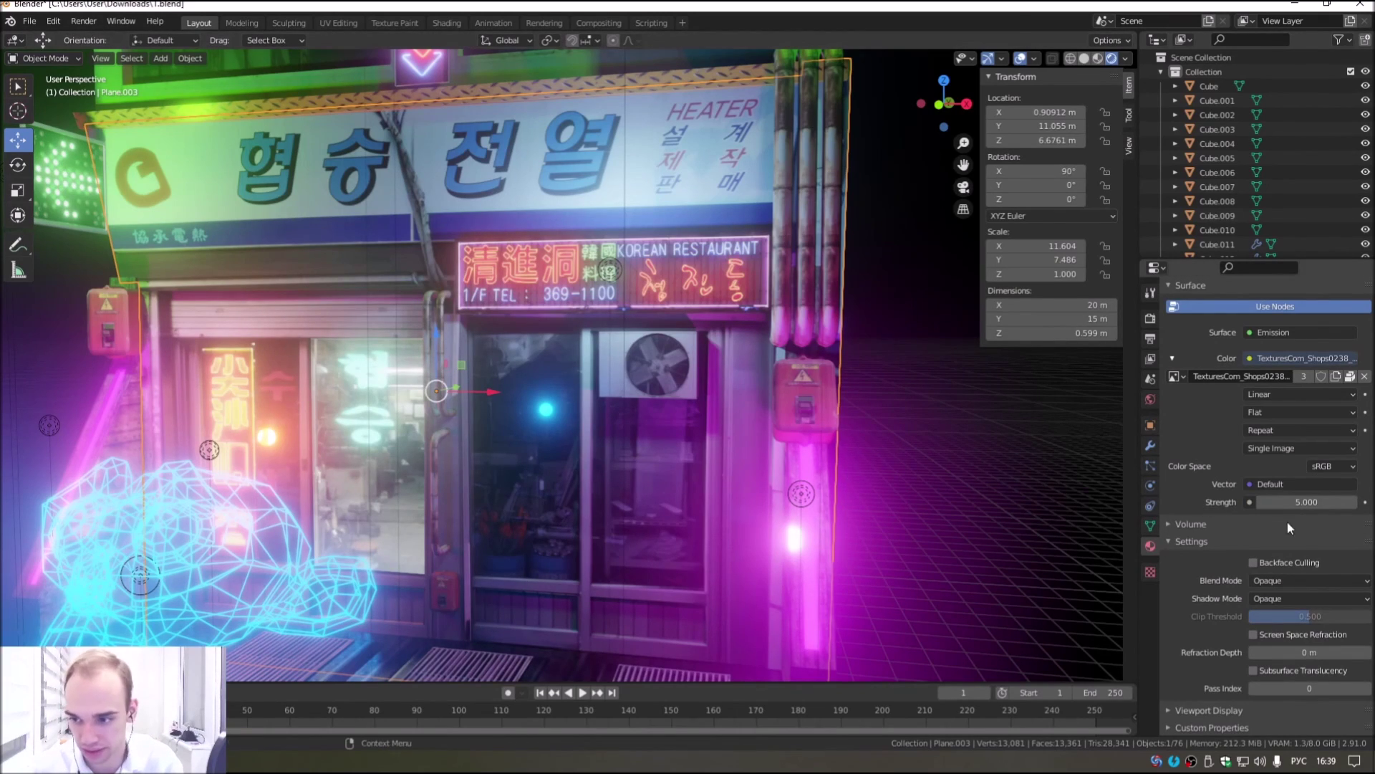
# Step: Orbit and zoom around the building to check the dimmer window glow
pyautogui.scroll(-5, 832, 448)
pyautogui.scroll(-4, 833, 449)
pyautogui.moveTo(832, 449)
pyautogui.mouseDown(button='middle')
pyautogui.moveTo(614, 445)
pyautogui.moveTo(552, 458)
pyautogui.moveTo(611, 466)
pyautogui.moveTo(662, 411)
pyautogui.mouseUp(button='middle')
pyautogui.scroll(6, 672, 470)
pyautogui.scroll(-1, 661, 415)
pyautogui.scroll(3, 639, 415)
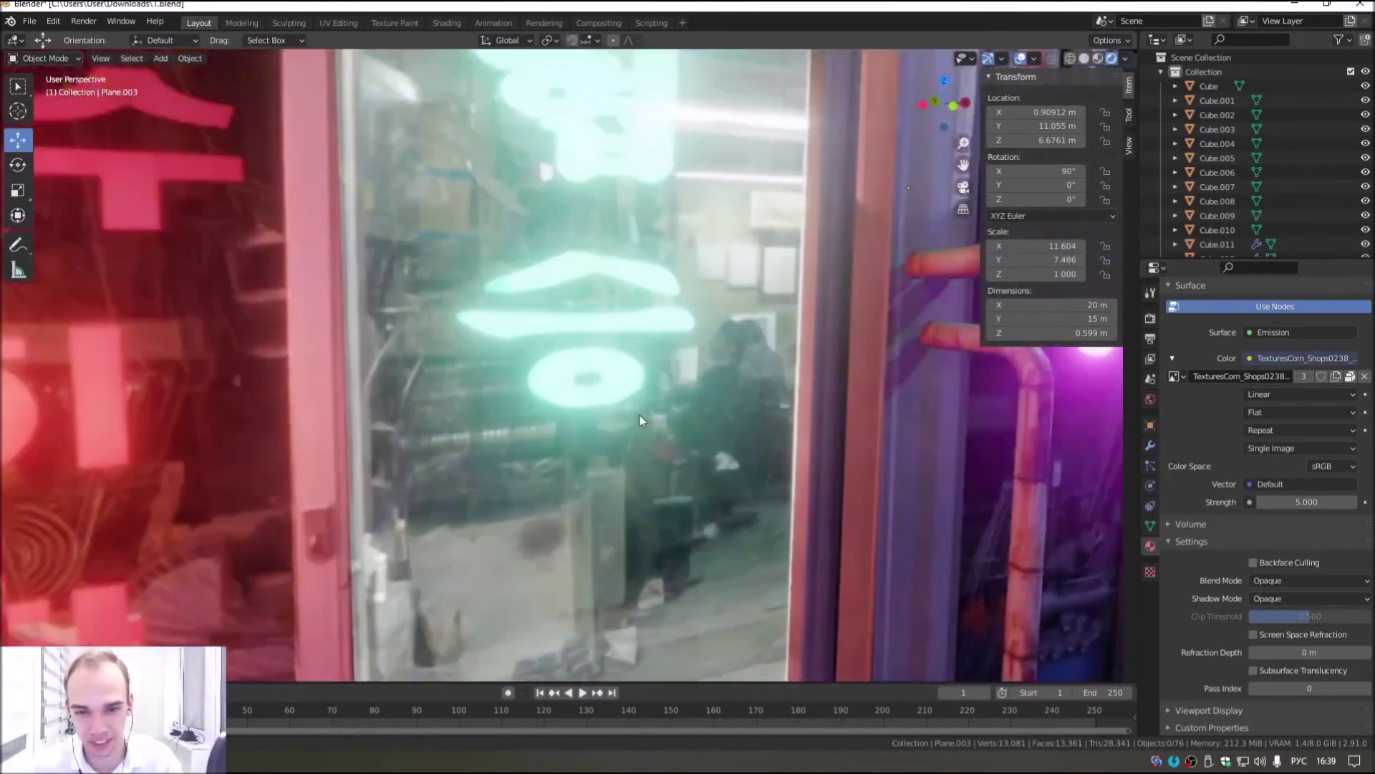
pyautogui.scroll(-4, 648, 529)
pyautogui.scroll(-4, 647, 528)
pyautogui.moveTo(659, 514); pyautogui.dragTo(624, 473, button='middle')
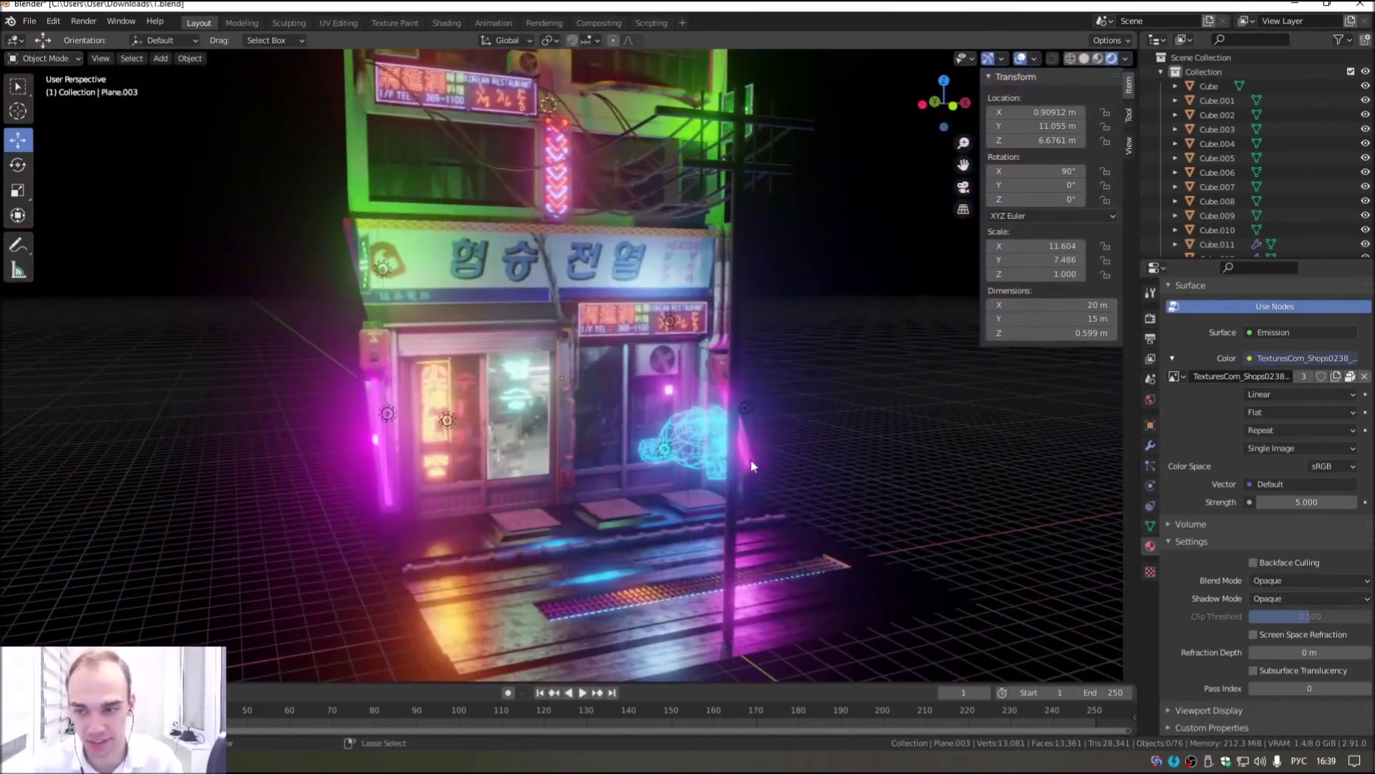
# Step: Undo back until Plane.003 has only Material and Material.002, without Material.060
pyautogui.press('Tab')
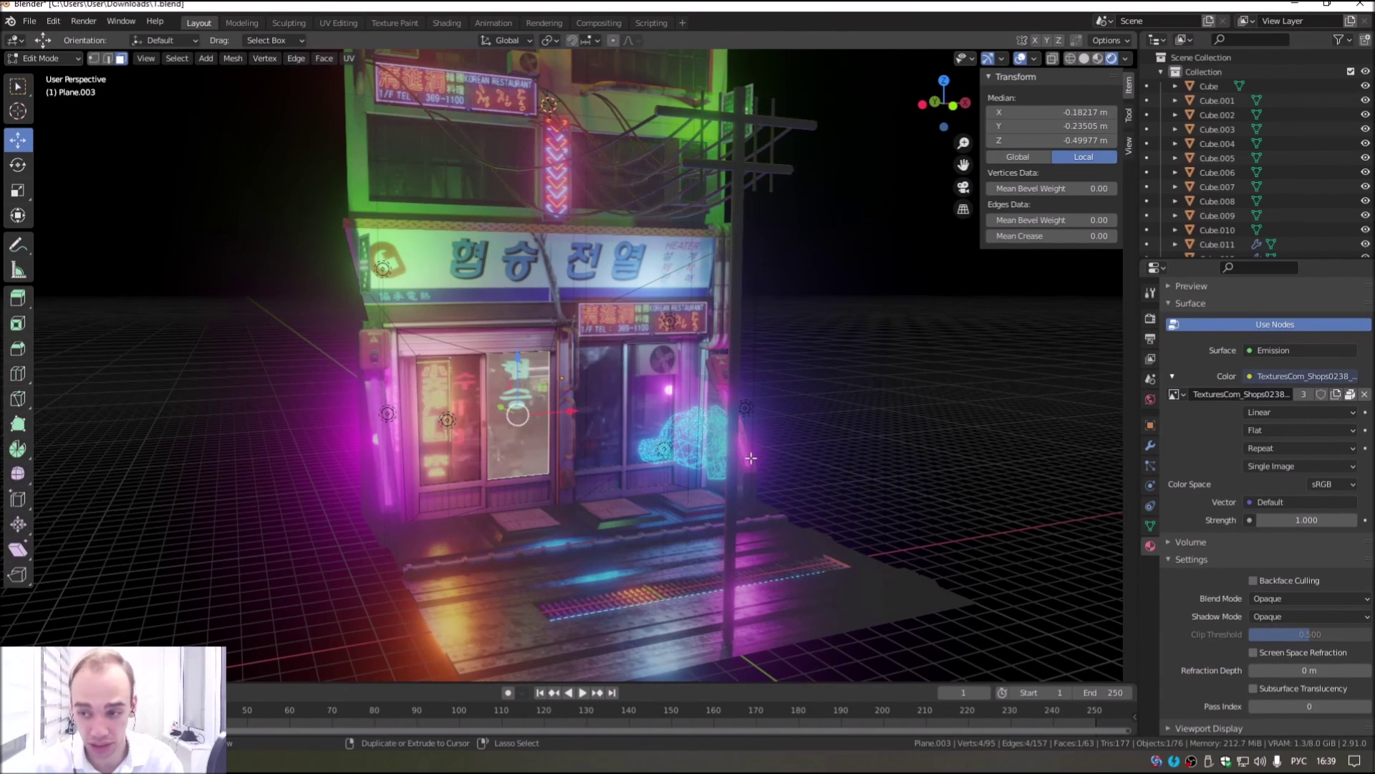
pyautogui.scroll(5, 1231, 418)
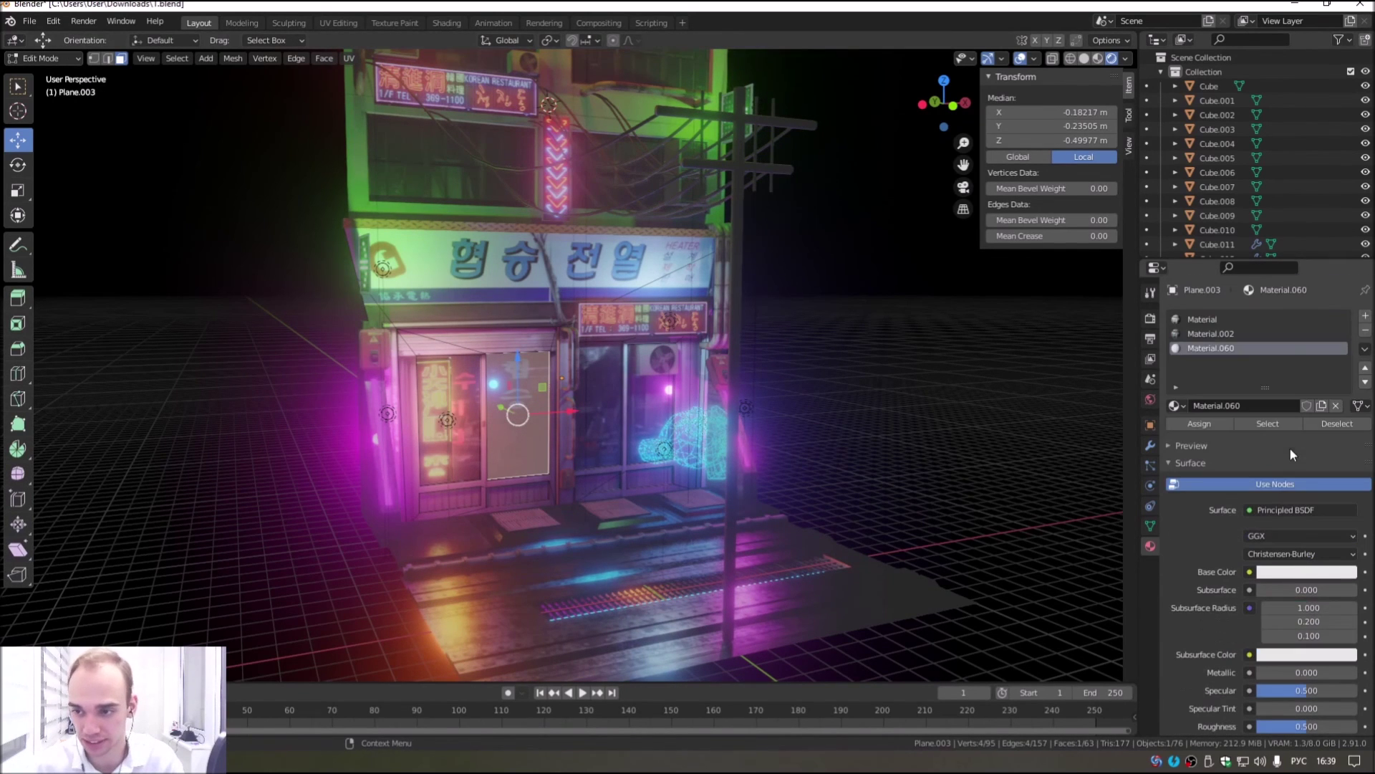
pyautogui.hotkey('ctrl', 'z')
pyautogui.press('Tab')
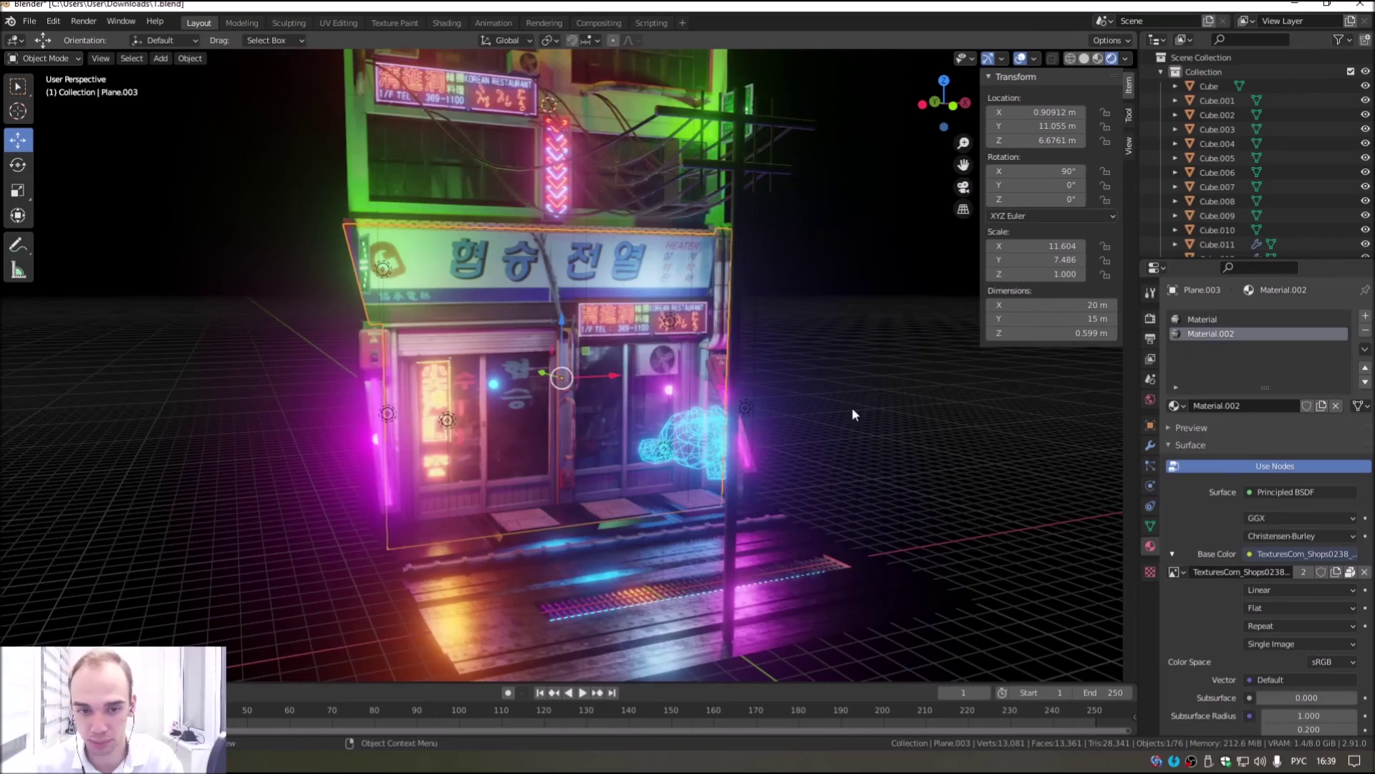